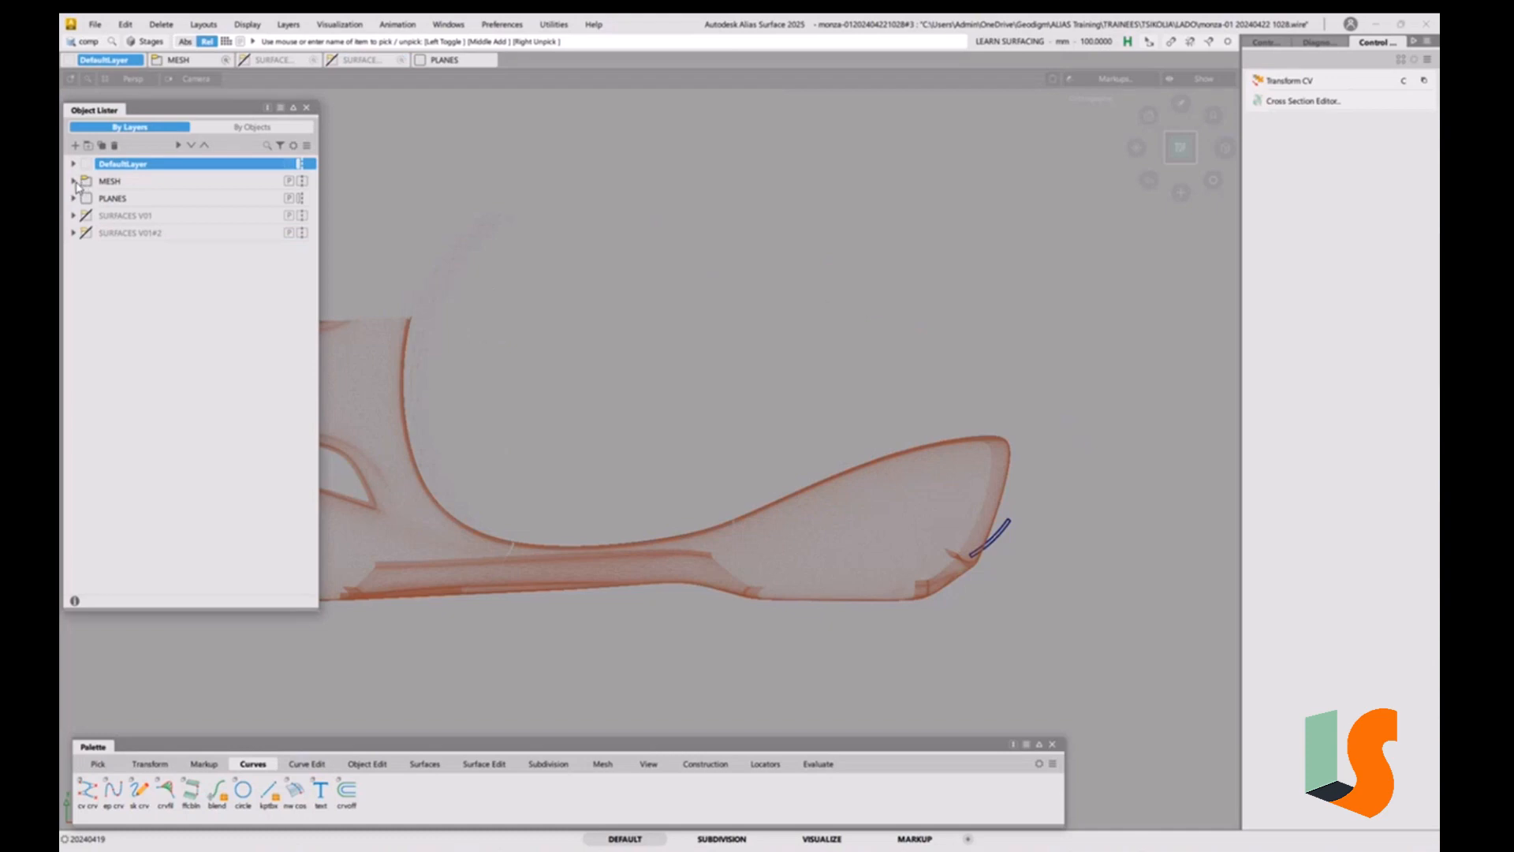
# Show the glass house layer in the MESH folder and assign the Material#25 shader to its central glass and surrounding frame meshes.
pyautogui.click(74, 182)
pyautogui.click(99, 303)
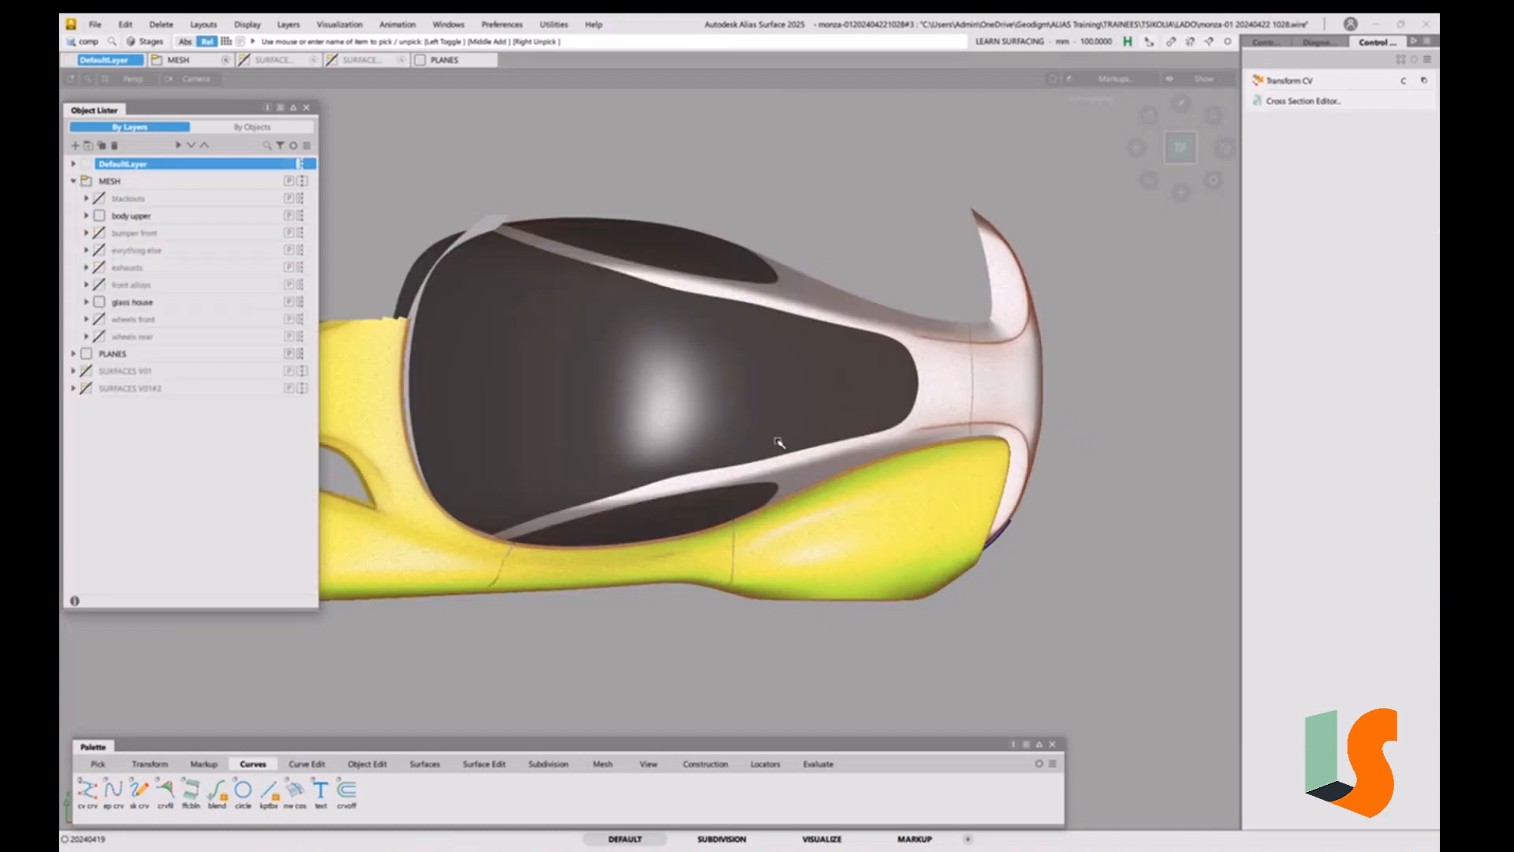
pyautogui.moveTo(780, 441)
pyautogui.keyDown('ctrl'); pyautogui.keyDown('shift'); pyautogui.mouseDown()
pyautogui.moveTo(755, 455)
pyautogui.moveTo(789, 463)
pyautogui.mouseUp(); pyautogui.keyUp('shift'); pyautogui.keyUp('ctrl')
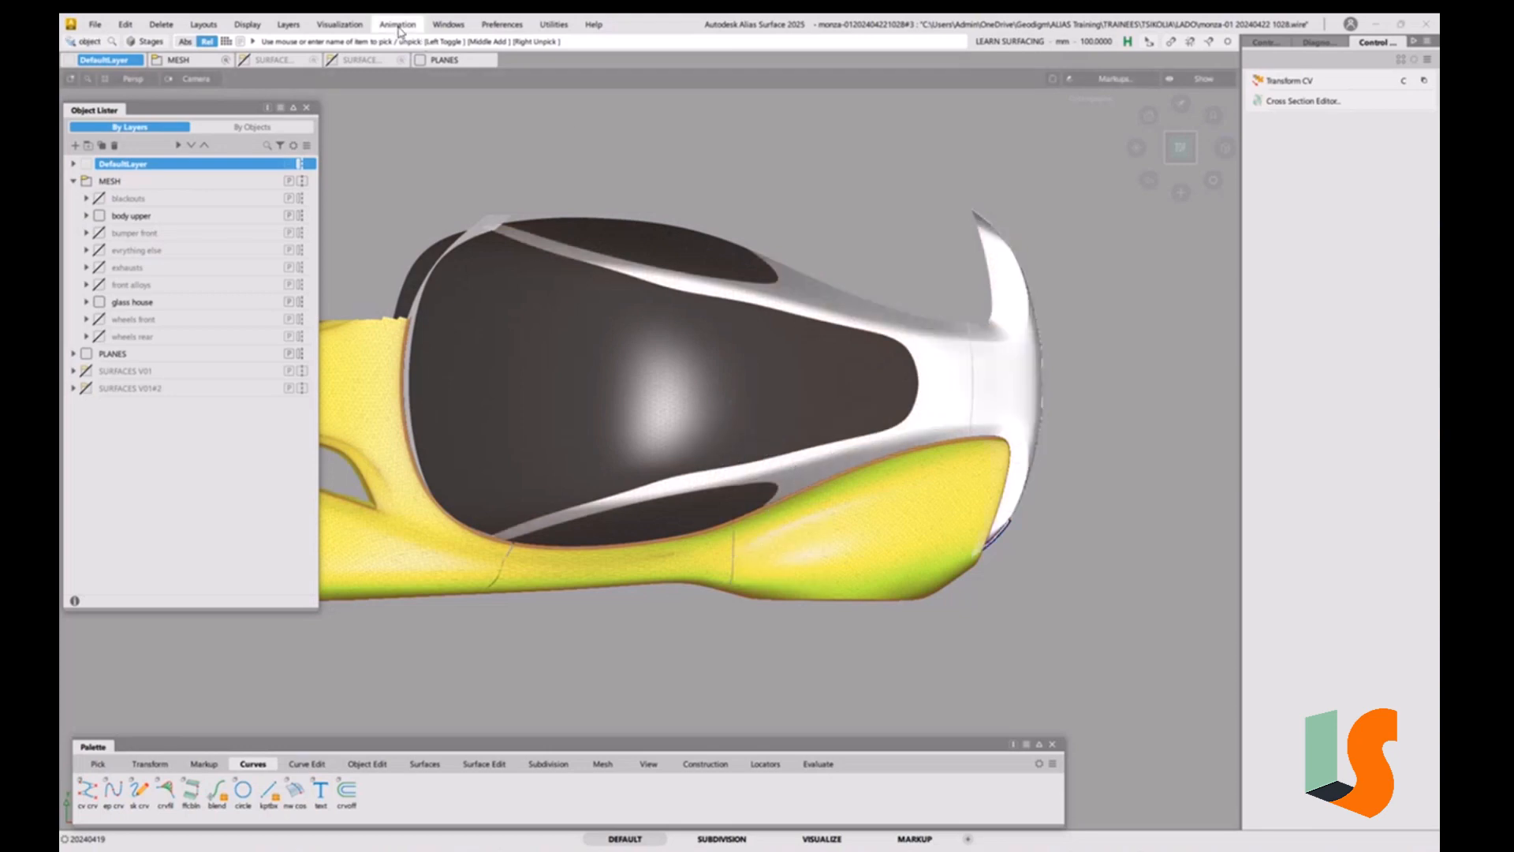
pyautogui.click(621, 317)
pyautogui.click(339, 24)
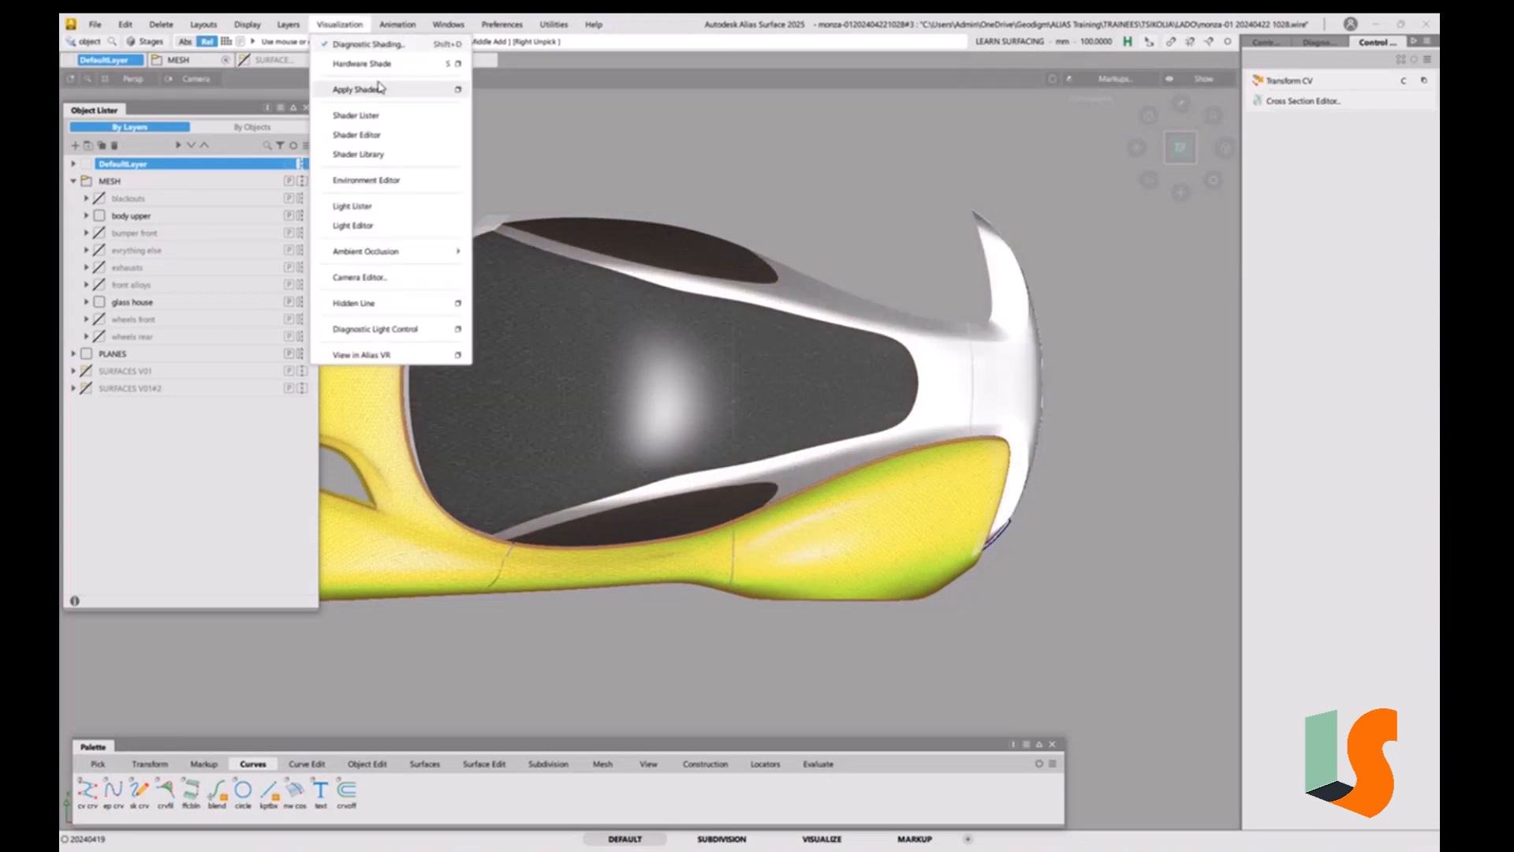
pyautogui.click(359, 115)
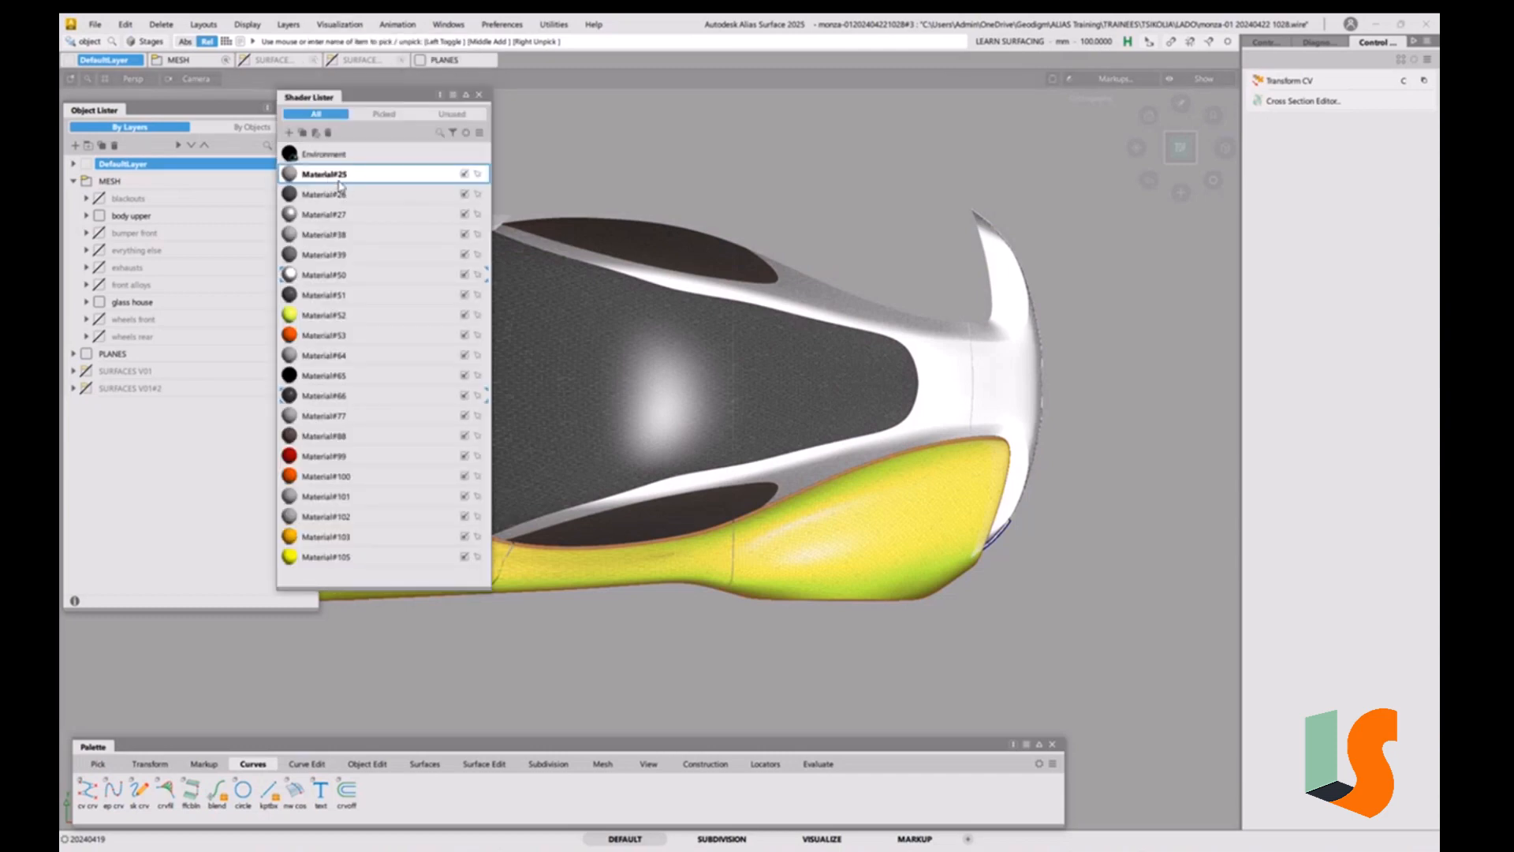
pyautogui.rightClick(286, 176)
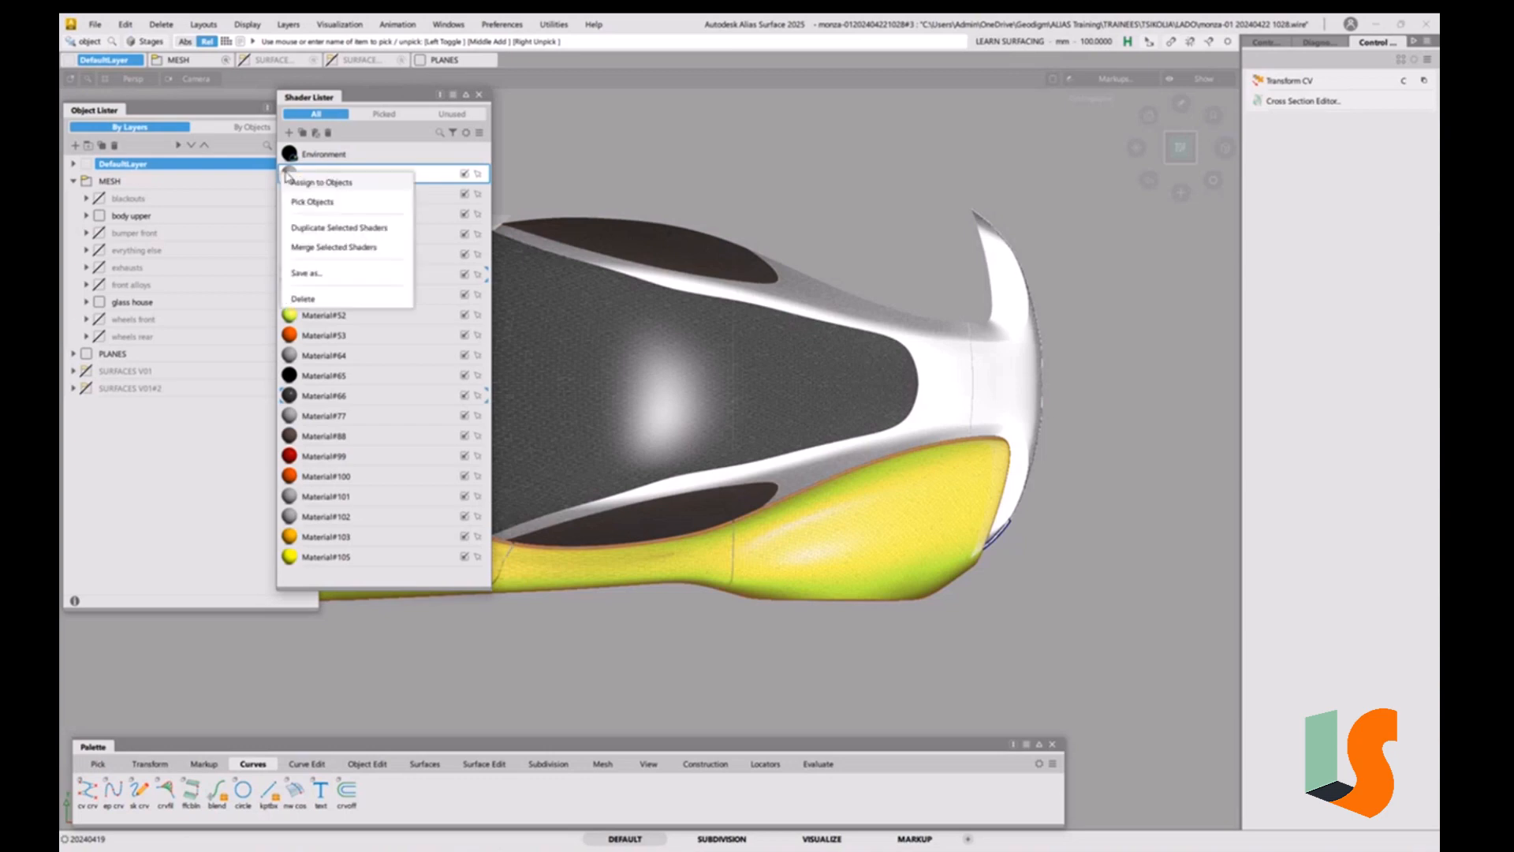
pyautogui.click(325, 183)
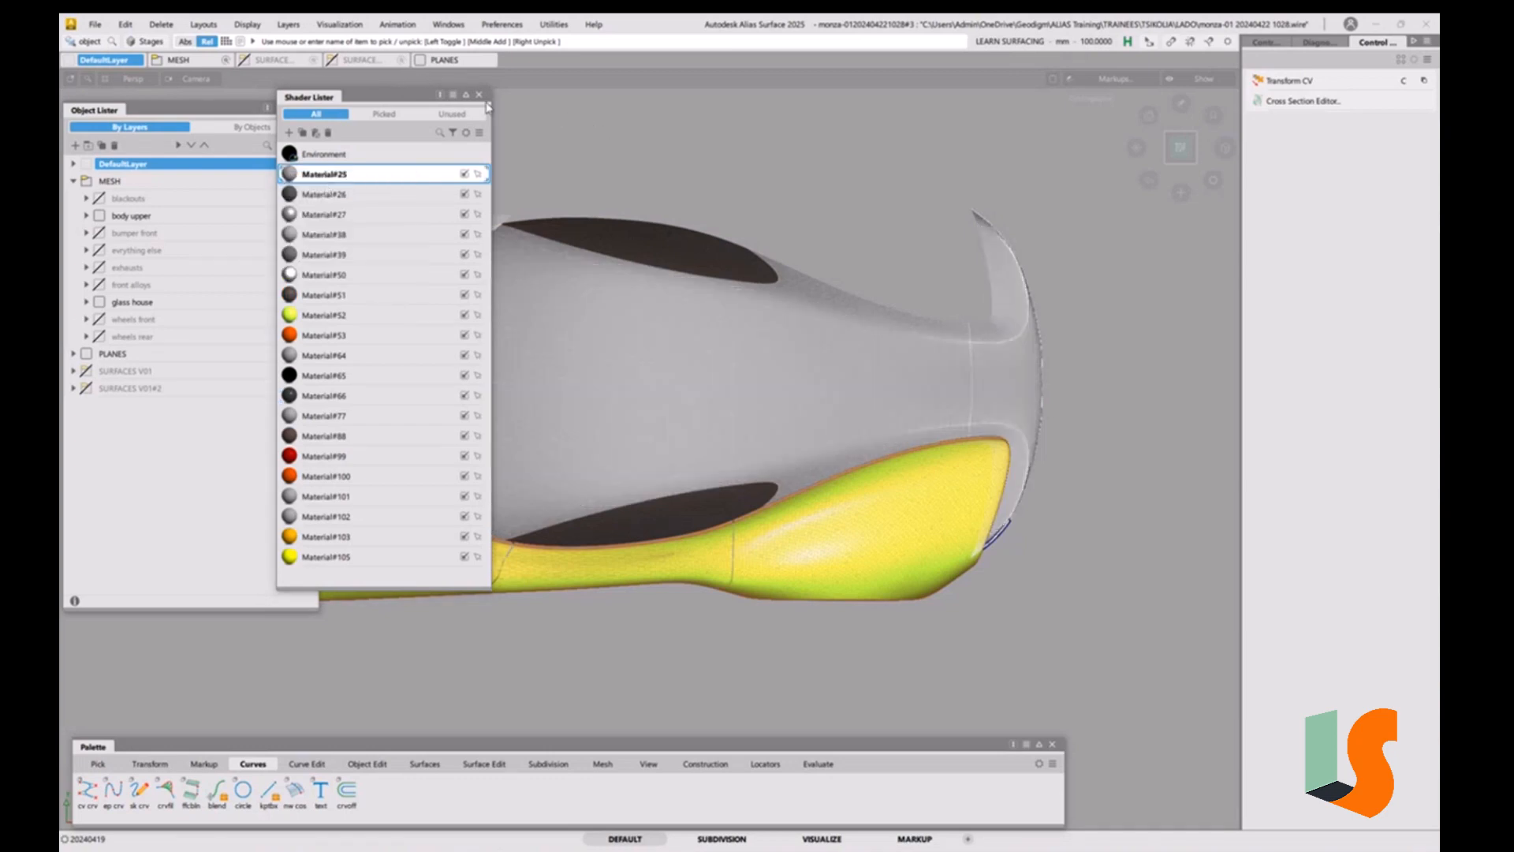
pyautogui.click(478, 94)
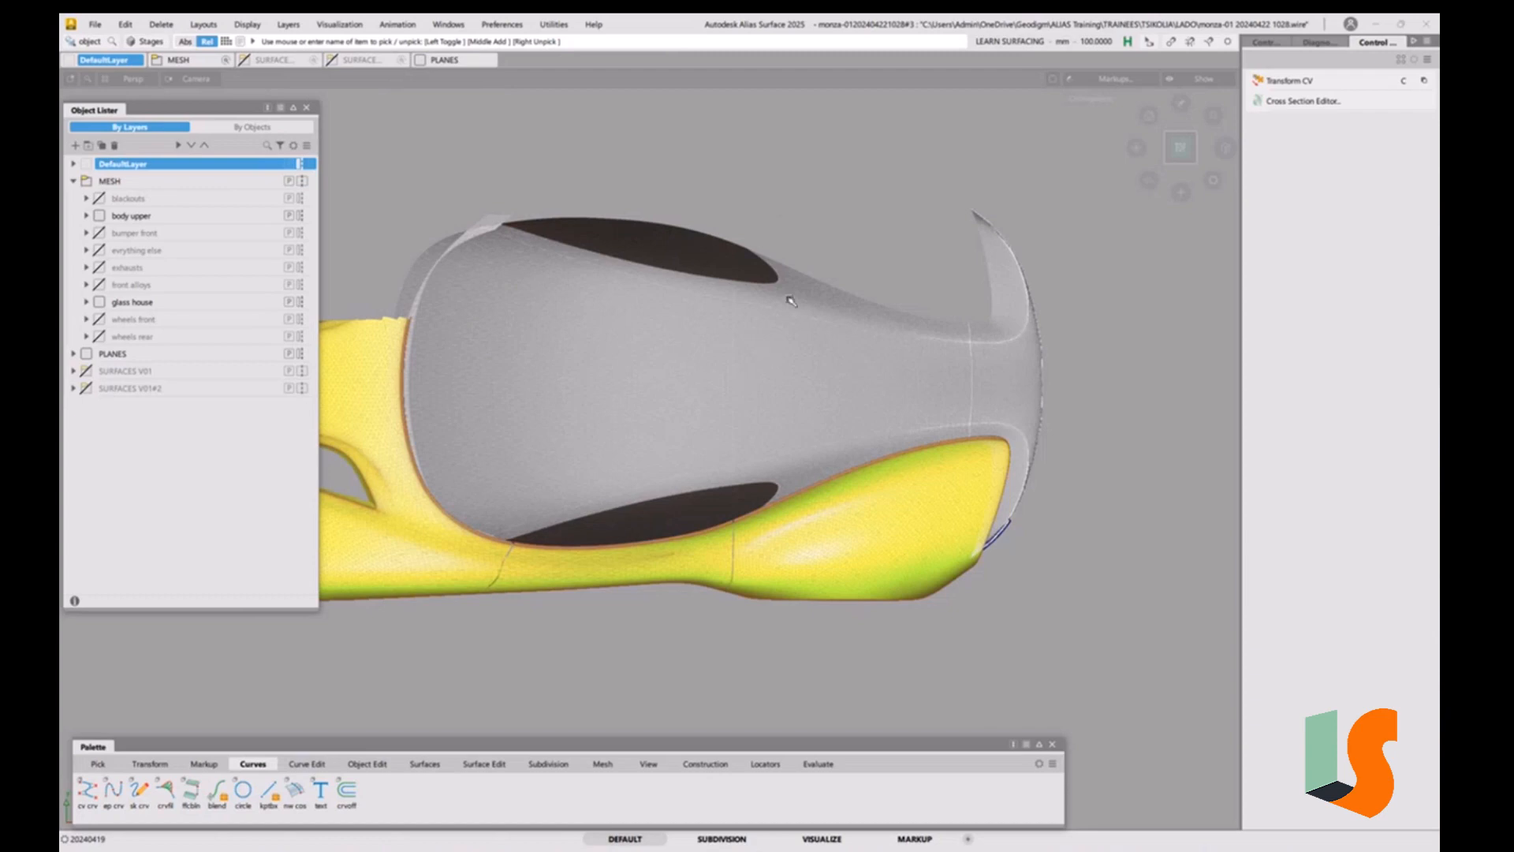
# Hide the wireframe display and examine the shaded glass house and body meshes from slightly different angles.
pyautogui.hotkey('alt', 'm')
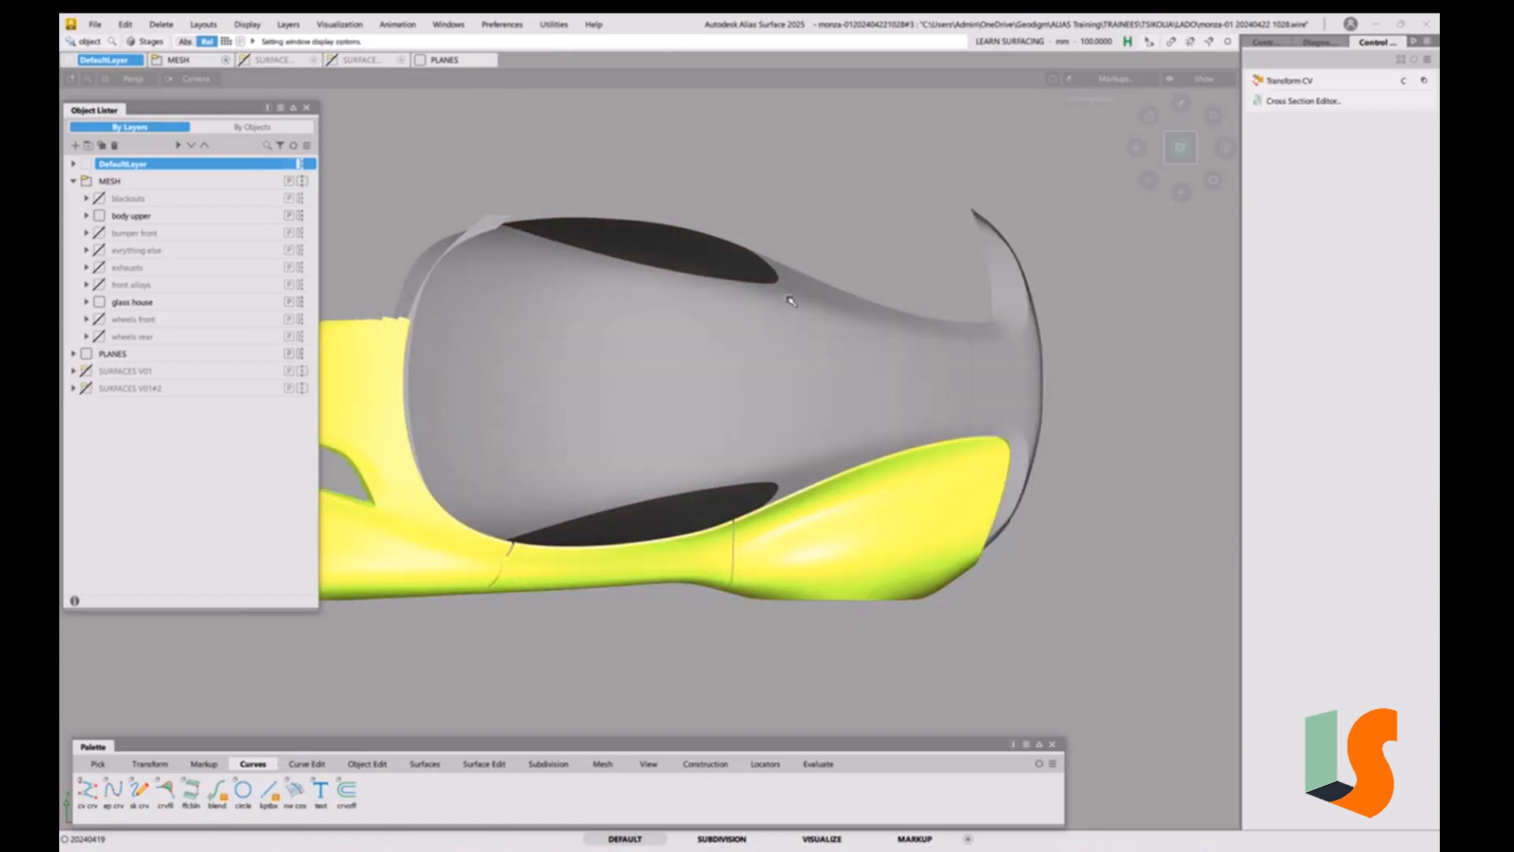
pyautogui.keyDown('alt'); pyautogui.keyDown('shift'); pyautogui.moveTo(637, 496); pyautogui.dragTo(734, 483); pyautogui.keyUp('shift'); pyautogui.keyUp('alt')
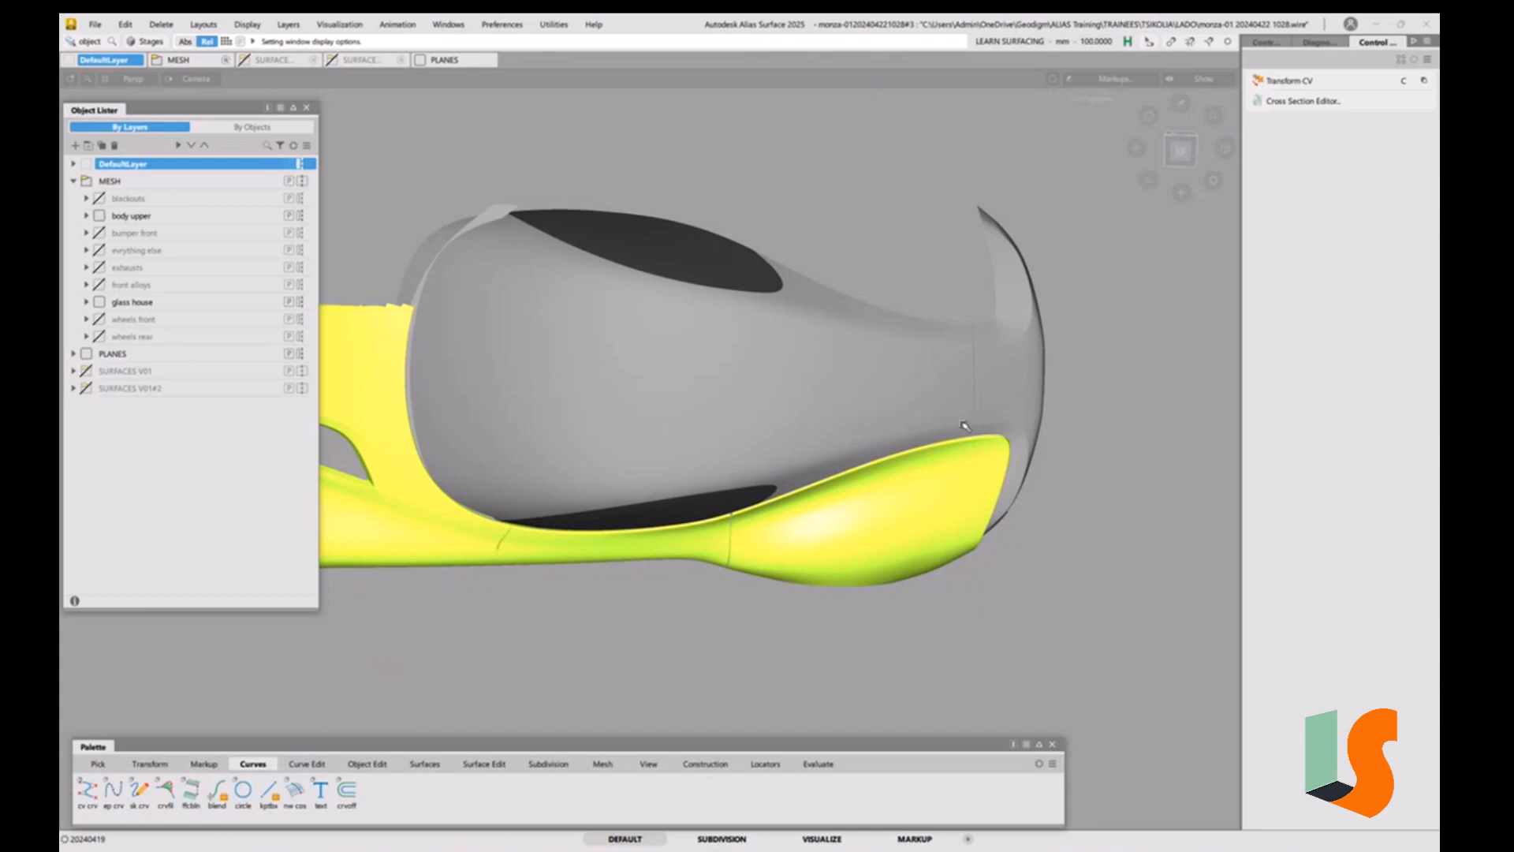
pyautogui.keyDown('alt'); pyautogui.keyDown('shift'); pyautogui.moveTo(785, 473); pyautogui.dragTo(751, 477); pyautogui.keyUp('shift'); pyautogui.keyUp('alt')
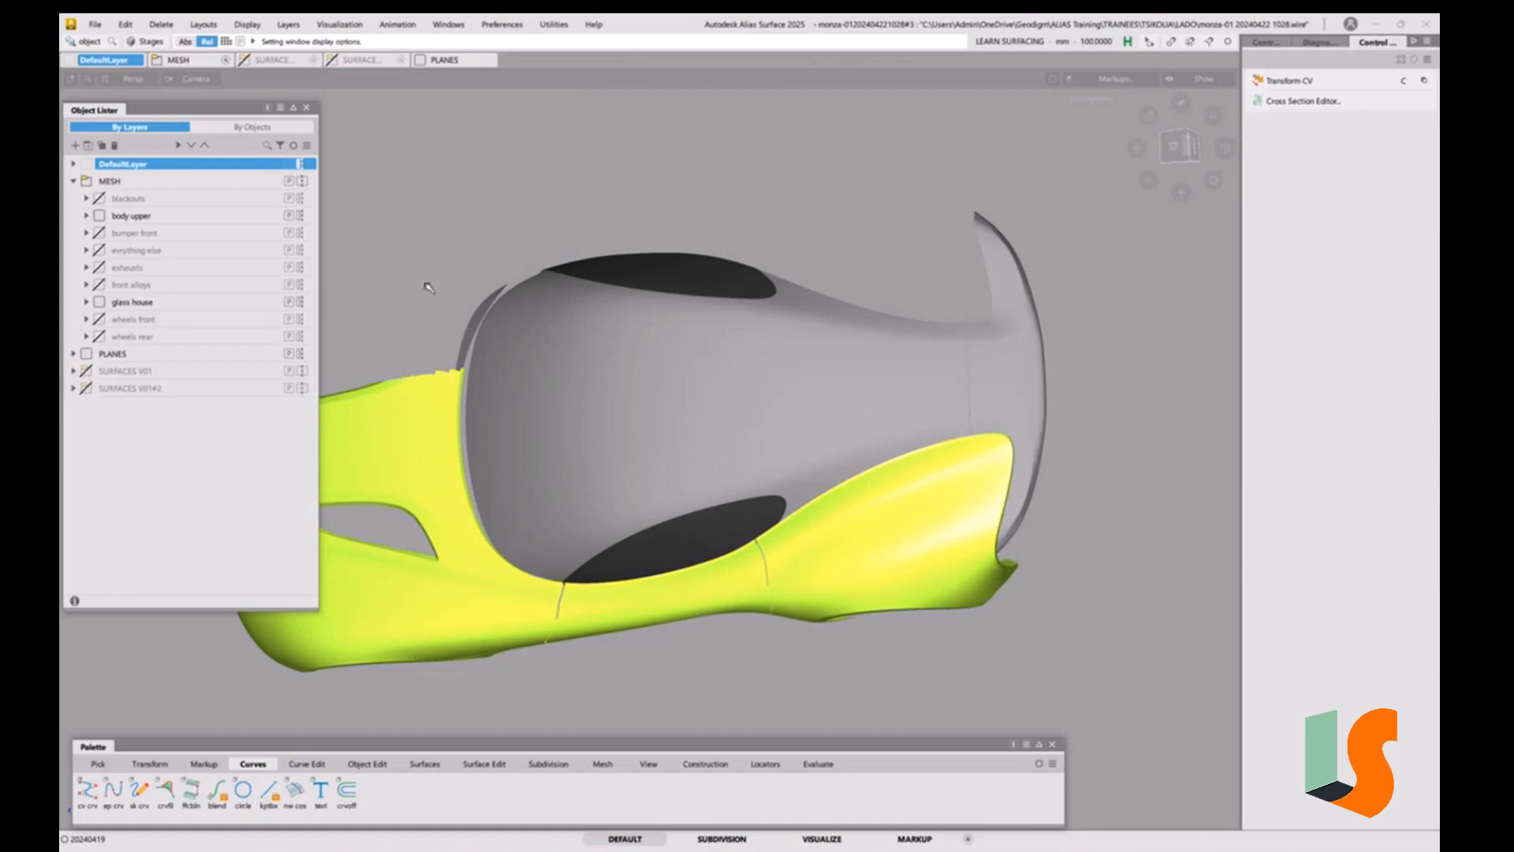
# Show the SURFACES V01#2 layer and compare its surfaces from above with the MESH folder hidden and shown.
pyautogui.click(86, 388)
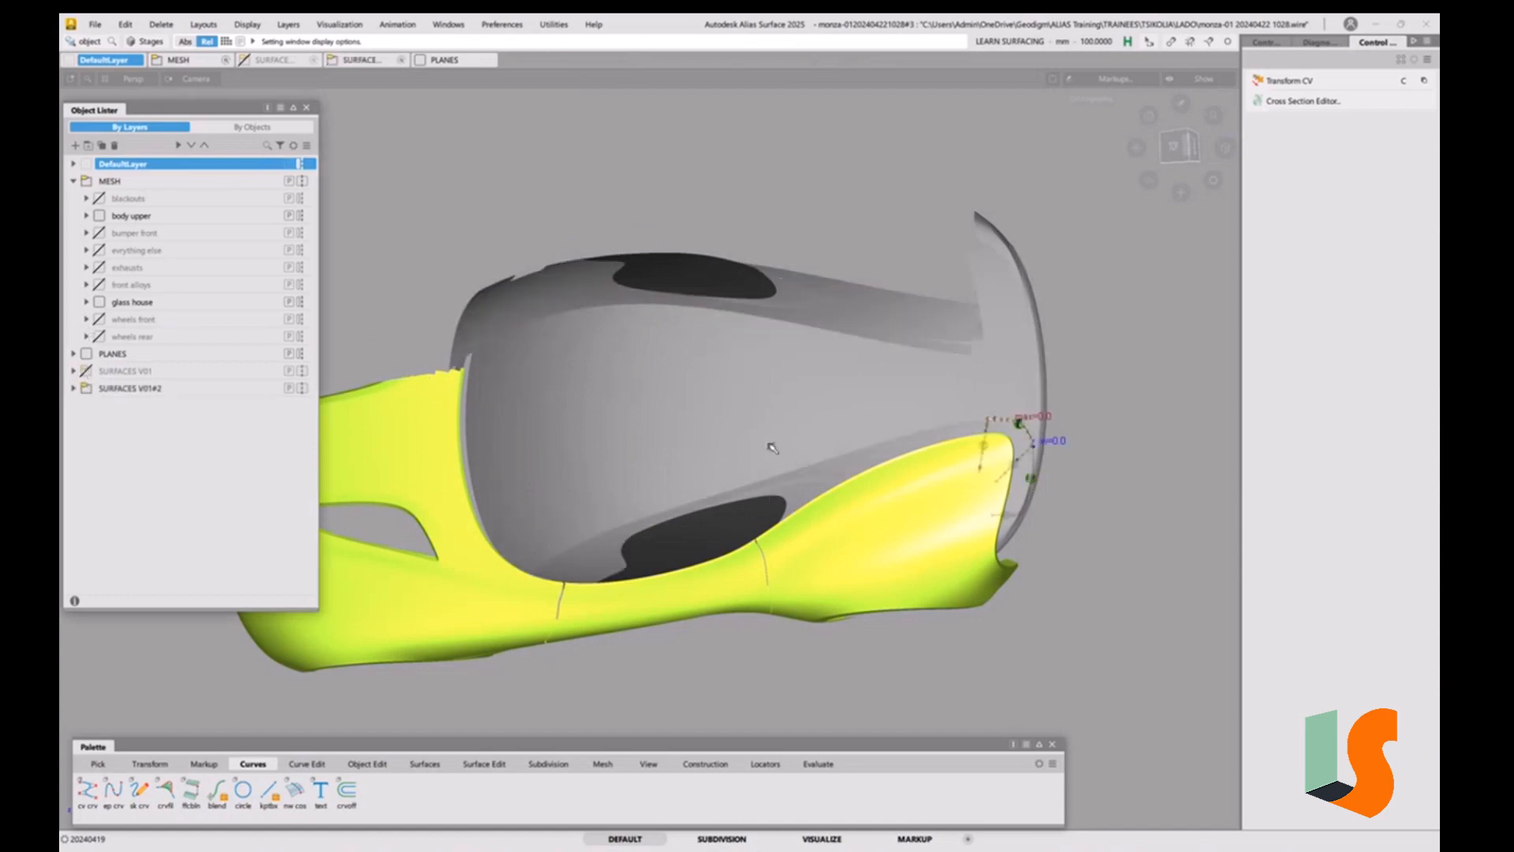
pyautogui.click(1179, 147)
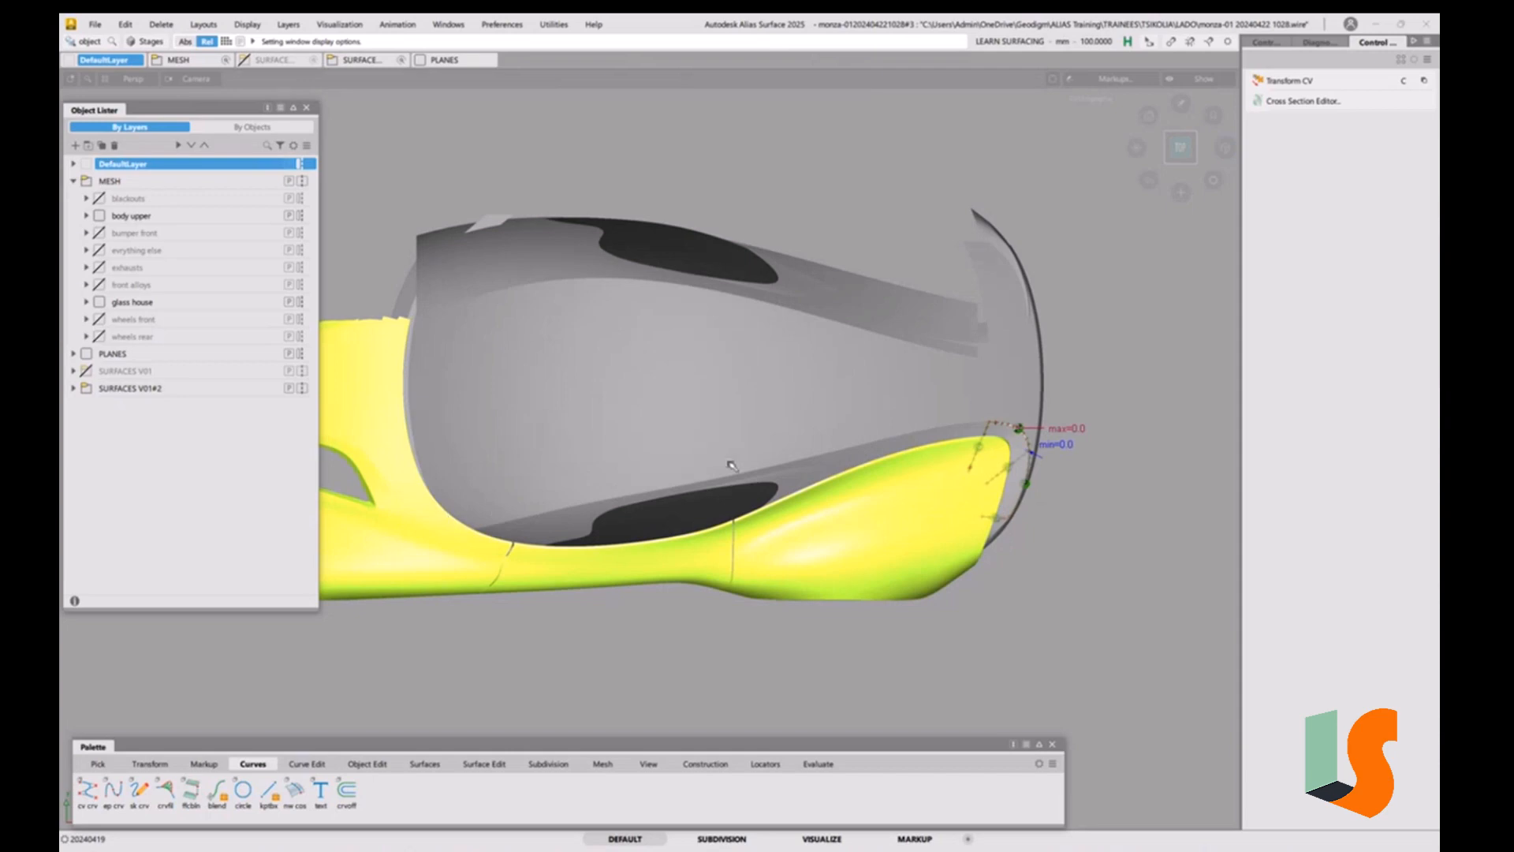
pyautogui.click(84, 181)
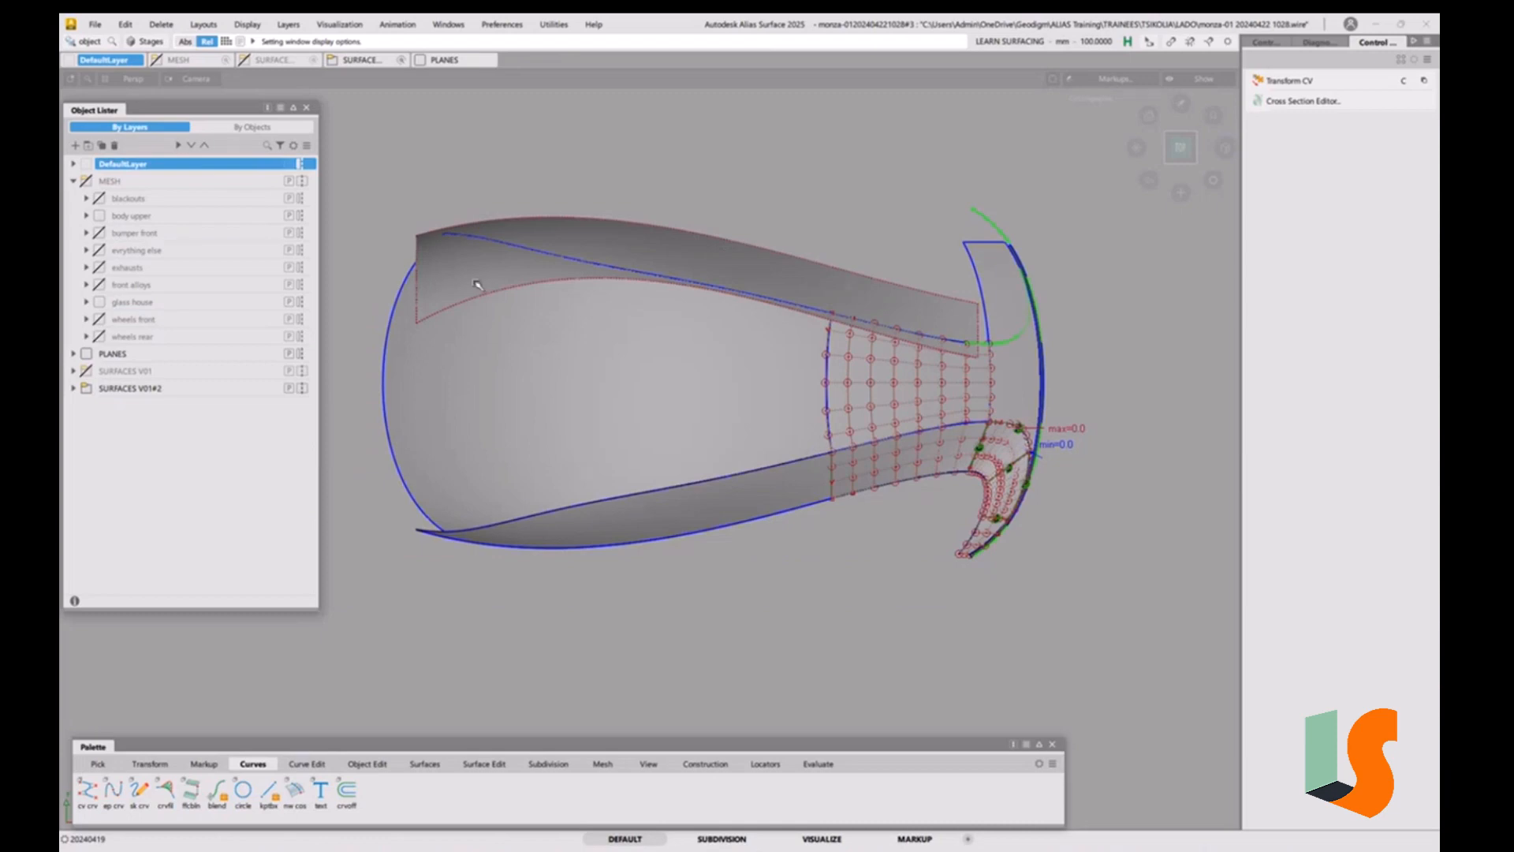
pyautogui.click(98, 215)
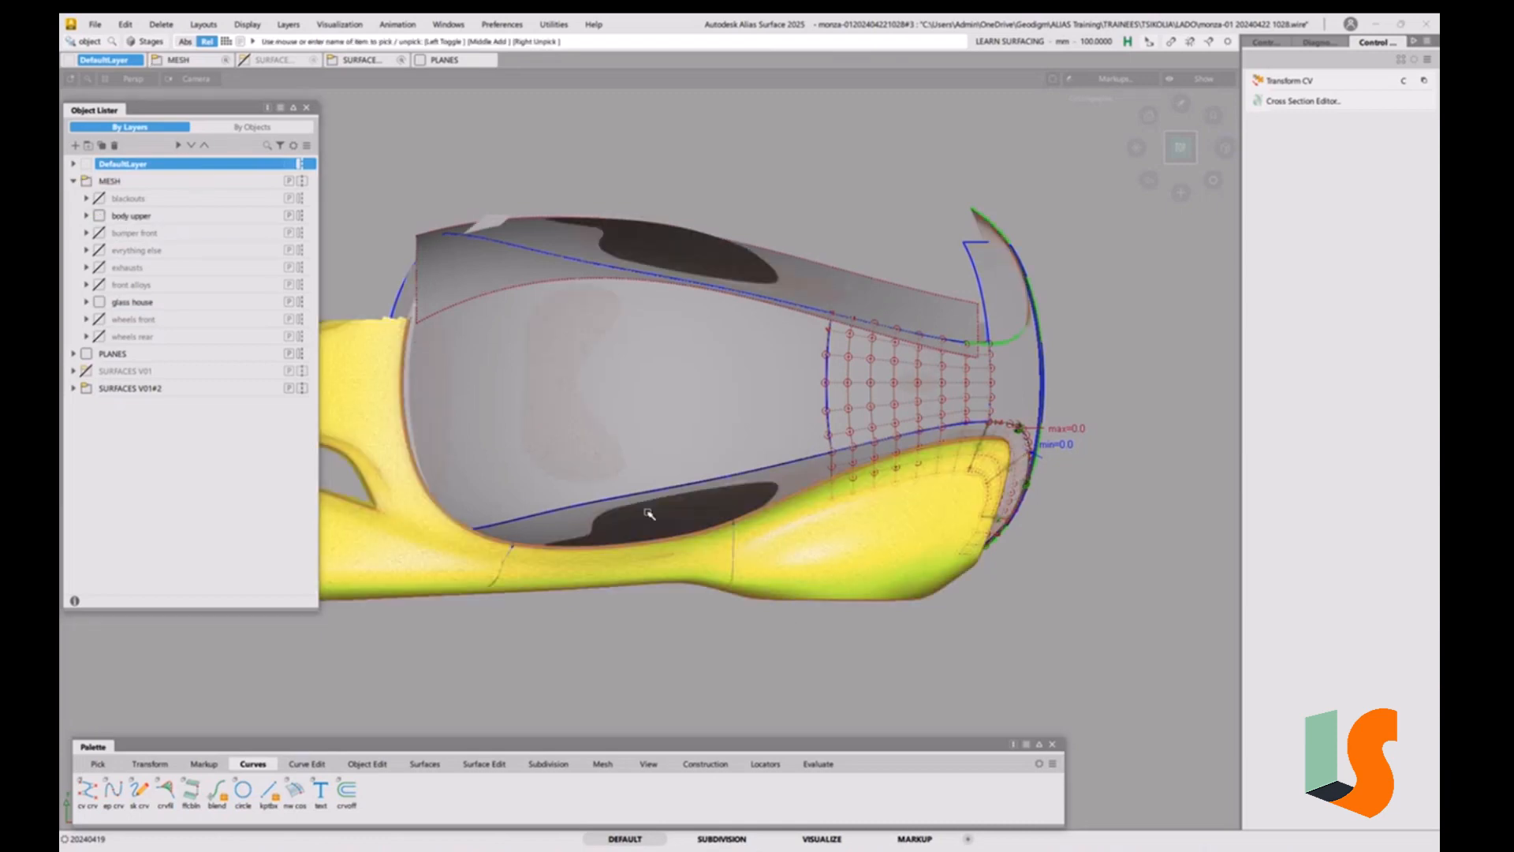
# Examine how the SURFACES V01#2 surfaces fit the roof, side glass and rear body meshes, and hide that layer.
pyautogui.keyDown('alt'); pyautogui.keyDown('shift'); pyautogui.moveTo(649, 514); pyautogui.dragTo(683, 514, button='right'); pyautogui.keyUp('shift'); pyautogui.keyUp('alt')
pyautogui.keyDown('alt'); pyautogui.keyDown('shift'); pyautogui.moveTo(683, 513); pyautogui.dragTo(760, 507, button='middle'); pyautogui.keyUp('shift'); pyautogui.keyUp('alt')
pyautogui.keyDown('alt'); pyautogui.keyDown('shift'); pyautogui.moveTo(760, 507); pyautogui.dragTo(771, 547, button='right'); pyautogui.keyUp('shift'); pyautogui.keyUp('alt')
pyautogui.keyDown('alt'); pyautogui.keyDown('shift'); pyautogui.moveTo(771, 548); pyautogui.dragTo(652, 538, button='middle'); pyautogui.keyUp('shift'); pyautogui.keyUp('alt')
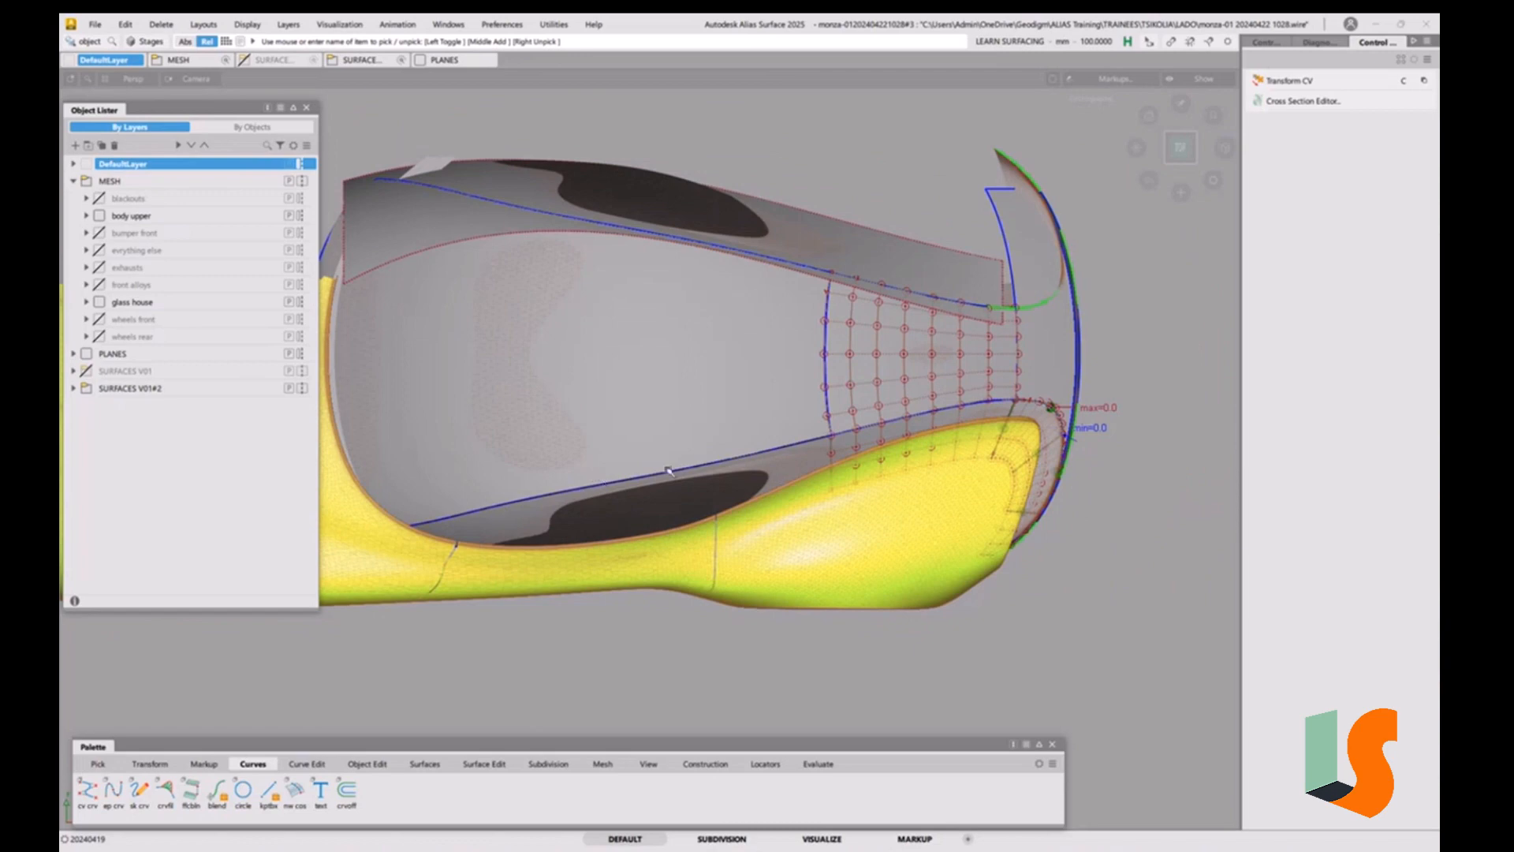
pyautogui.keyDown('alt'); pyautogui.keyDown('shift'); pyautogui.moveTo(625, 452); pyautogui.dragTo(586, 488, button='right'); pyautogui.keyUp('shift'); pyautogui.keyUp('alt')
pyautogui.keyDown('alt'); pyautogui.keyDown('shift'); pyautogui.moveTo(586, 487); pyautogui.dragTo(671, 493, button='middle'); pyautogui.keyUp('shift'); pyautogui.keyUp('alt')
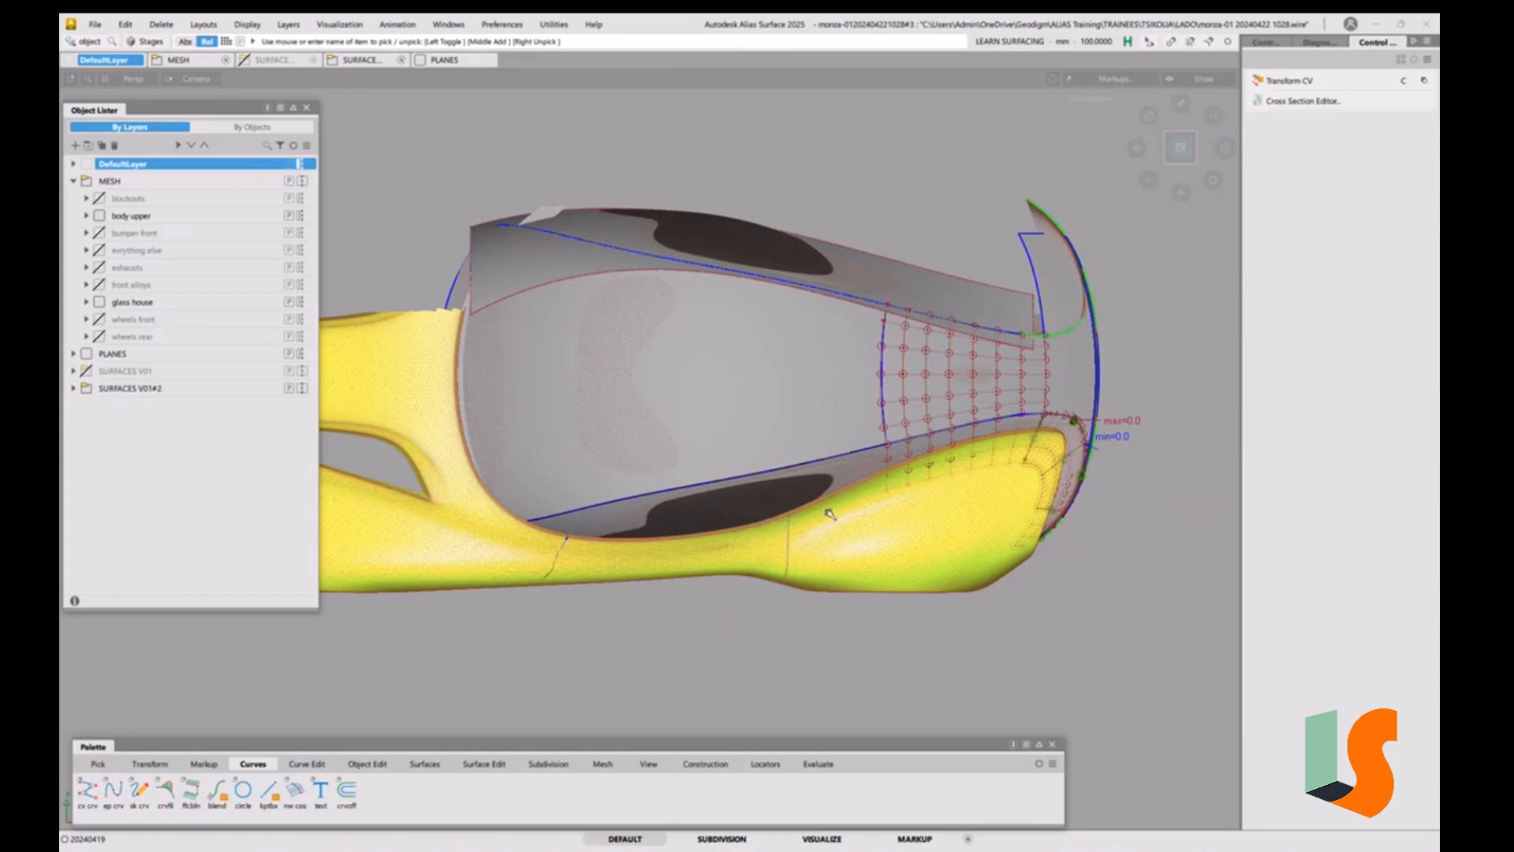
pyautogui.keyDown('alt'); pyautogui.keyDown('shift'); pyautogui.moveTo(851, 507); pyautogui.dragTo(767, 527); pyautogui.keyUp('shift'); pyautogui.keyUp('alt')
pyautogui.keyDown('alt'); pyautogui.keyDown('shift'); pyautogui.moveTo(767, 528); pyautogui.dragTo(747, 436, button='right'); pyautogui.keyUp('shift'); pyautogui.keyUp('alt')
pyautogui.keyDown('alt'); pyautogui.keyDown('shift'); pyautogui.moveTo(747, 437); pyautogui.dragTo(700, 433); pyautogui.keyUp('shift'); pyautogui.keyUp('alt')
pyautogui.keyDown('alt'); pyautogui.keyDown('shift'); pyautogui.moveTo(699, 433); pyautogui.dragTo(666, 446, button='right'); pyautogui.keyUp('shift'); pyautogui.keyUp('alt')
pyautogui.keyDown('alt'); pyautogui.keyDown('shift'); pyautogui.moveTo(666, 447); pyautogui.dragTo(672, 510); pyautogui.keyUp('shift'); pyautogui.keyUp('alt')
pyautogui.click(85, 388)
# Examine the glass house and upper body meshes from raised angles and in the left view.
pyautogui.moveTo(652, 588)
pyautogui.keyDown('alt'); pyautogui.keyDown('shift'); pyautogui.mouseDown()
pyautogui.moveTo(649, 544)
pyautogui.moveTo(646, 576)
pyautogui.mouseUp(); pyautogui.keyUp('shift'); pyautogui.keyUp('alt')
pyautogui.keyDown('alt'); pyautogui.keyDown('shift'); pyautogui.moveTo(647, 576); pyautogui.dragTo(568, 581, button='right'); pyautogui.keyUp('shift'); pyautogui.keyUp('alt')
pyautogui.keyDown('alt'); pyautogui.keyDown('shift'); pyautogui.moveTo(568, 581); pyautogui.dragTo(774, 518); pyautogui.keyUp('shift'); pyautogui.keyUp('alt')
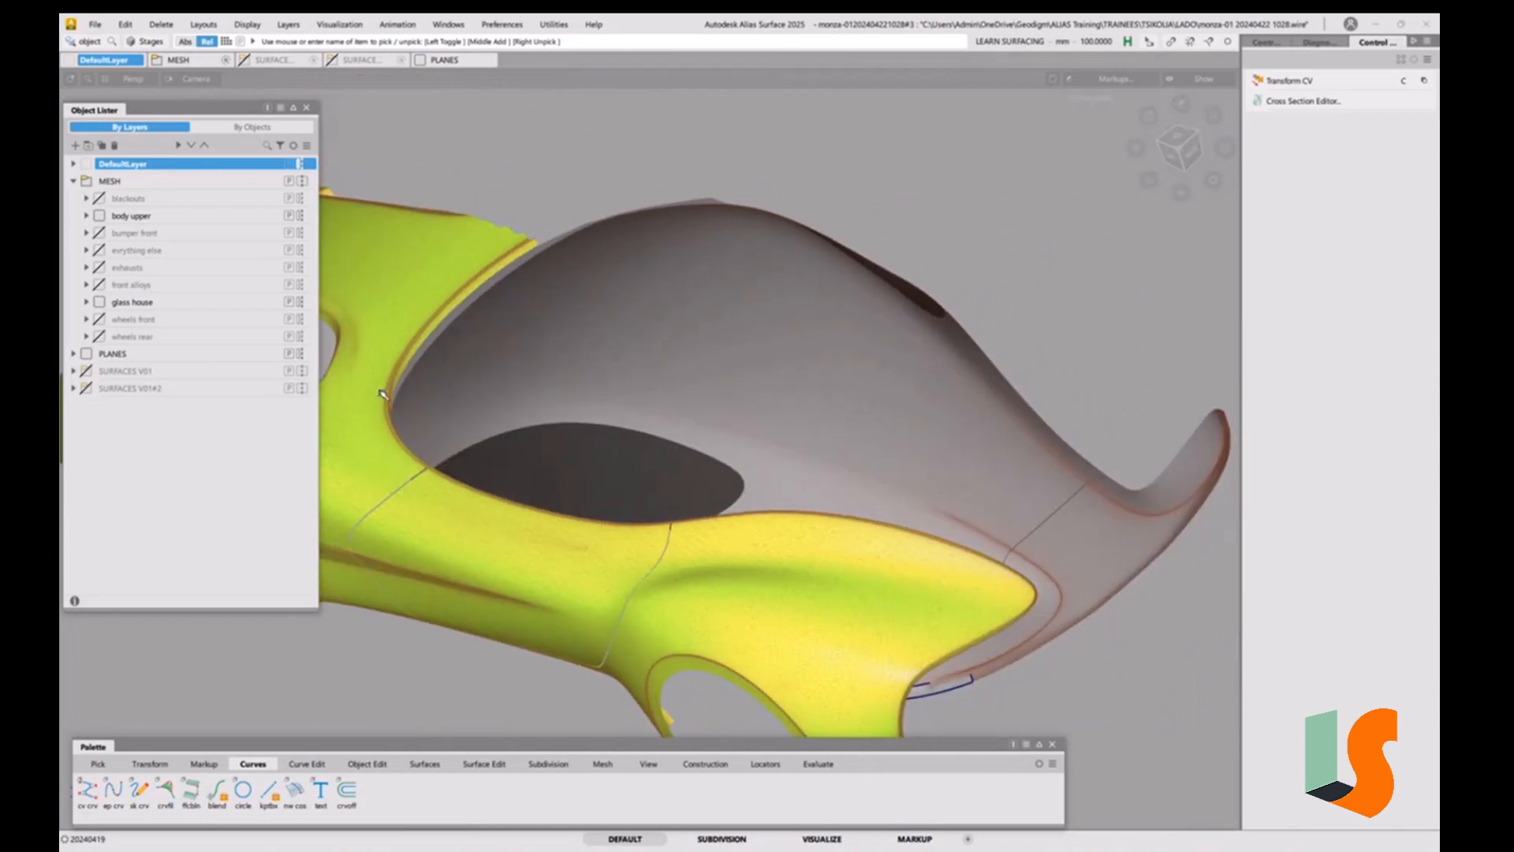
pyautogui.keyDown('alt'); pyautogui.keyDown('shift'); pyautogui.moveTo(807, 388); pyautogui.dragTo(814, 433); pyautogui.keyUp('shift'); pyautogui.keyUp('alt')
pyautogui.keyDown('alt'); pyautogui.keyDown('shift'); pyautogui.moveTo(814, 433); pyautogui.dragTo(954, 403, button='middle'); pyautogui.keyUp('shift'); pyautogui.keyUp('alt')
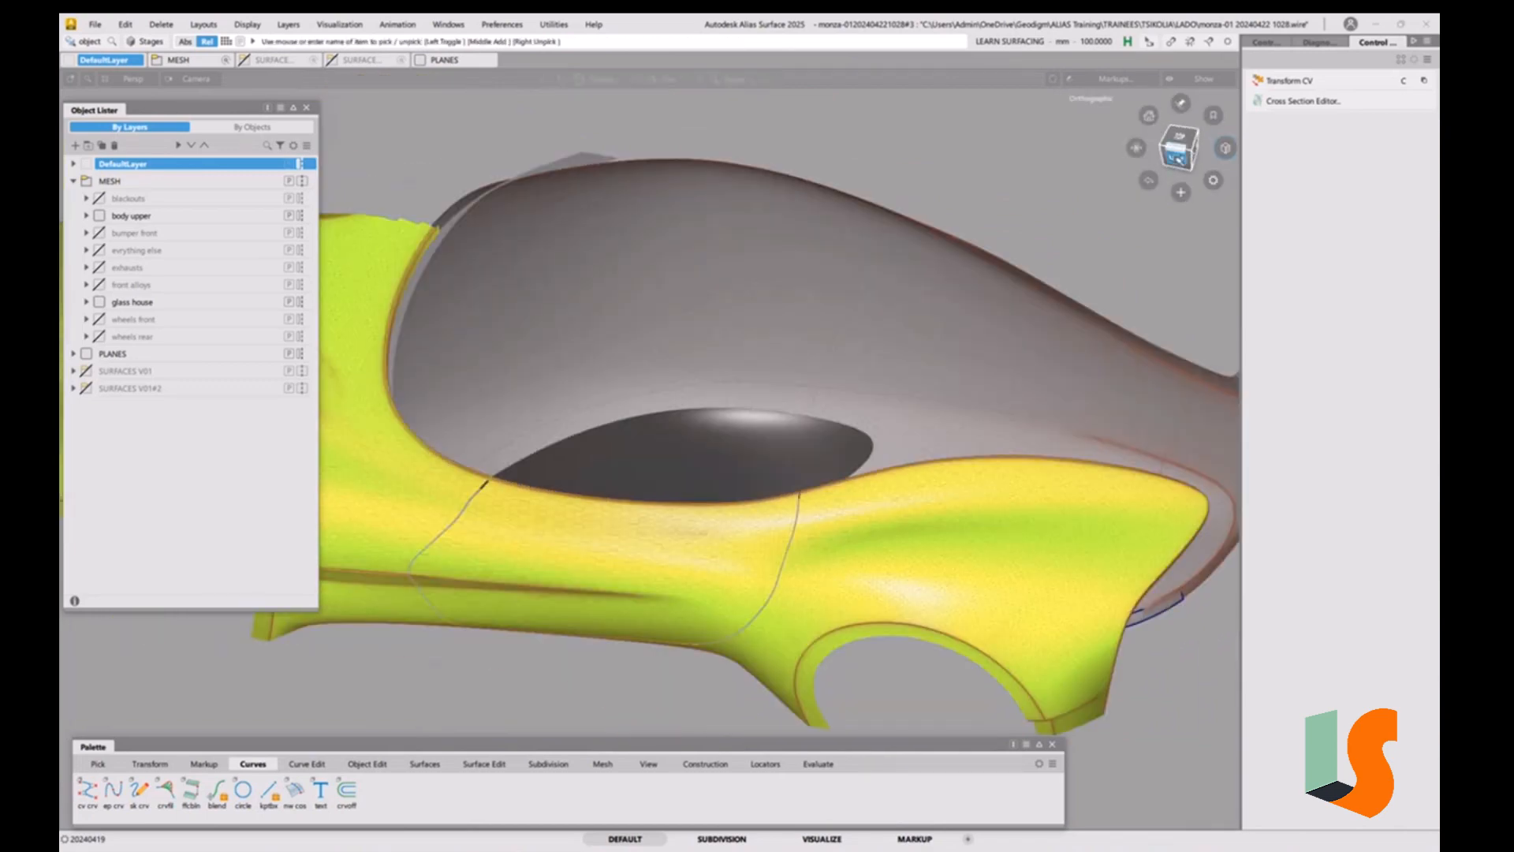
pyautogui.click(1175, 158)
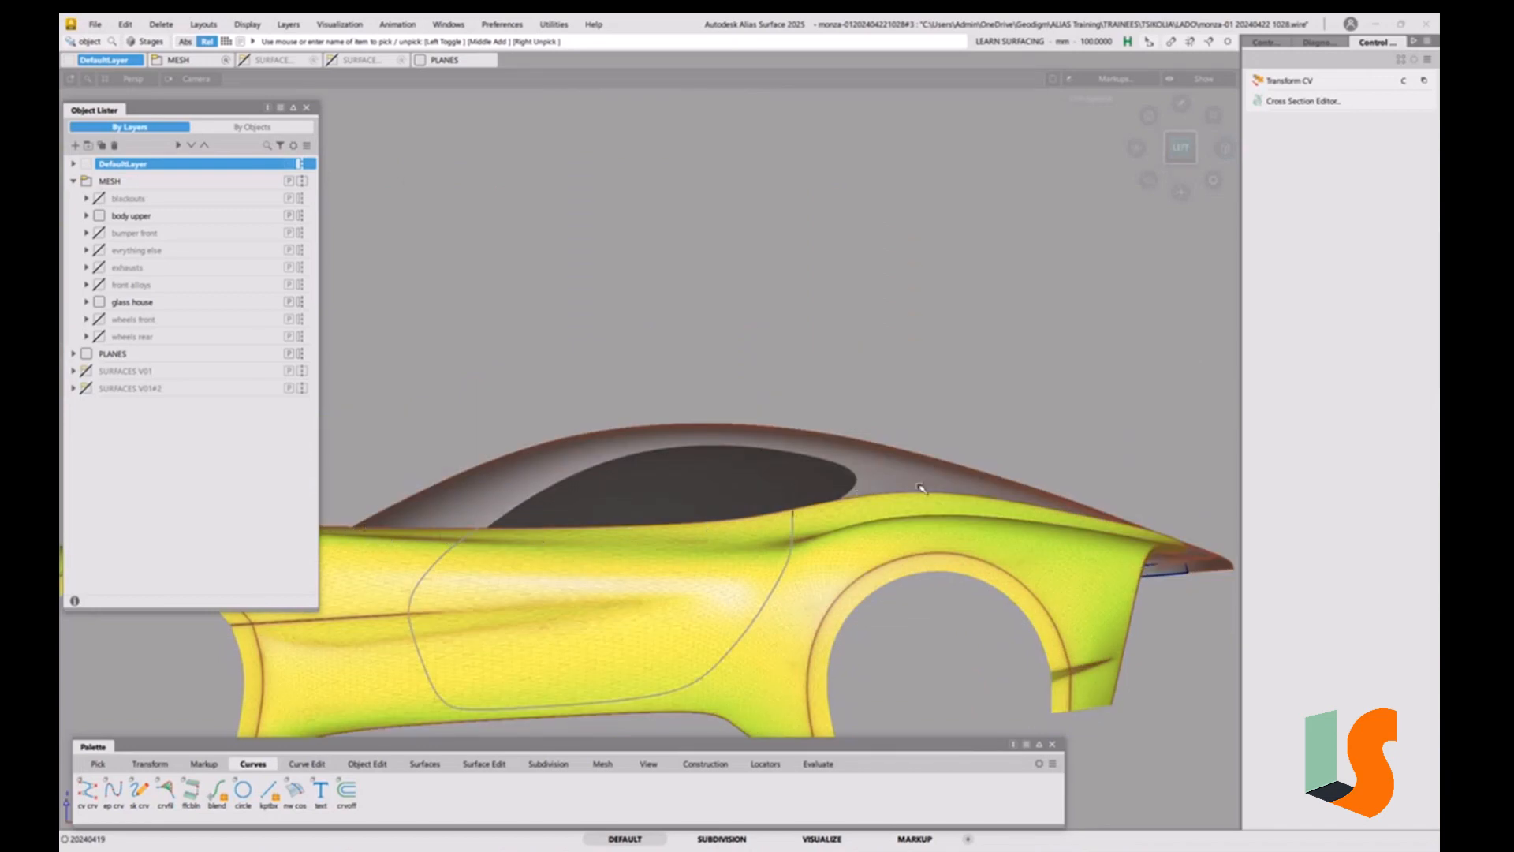
pyautogui.keyDown('alt'); pyautogui.keyDown('shift'); pyautogui.moveTo(1007, 517); pyautogui.dragTo(933, 578); pyautogui.keyUp('shift'); pyautogui.keyUp('alt')
pyautogui.keyDown('alt'); pyautogui.keyDown('shift'); pyautogui.moveTo(679, 445); pyautogui.dragTo(690, 462, button='right'); pyautogui.keyUp('shift'); pyautogui.keyUp('alt')
pyautogui.keyDown('alt'); pyautogui.keyDown('shift'); pyautogui.moveTo(641, 536); pyautogui.dragTo(685, 466, button='middle'); pyautogui.keyUp('shift'); pyautogui.keyUp('alt')
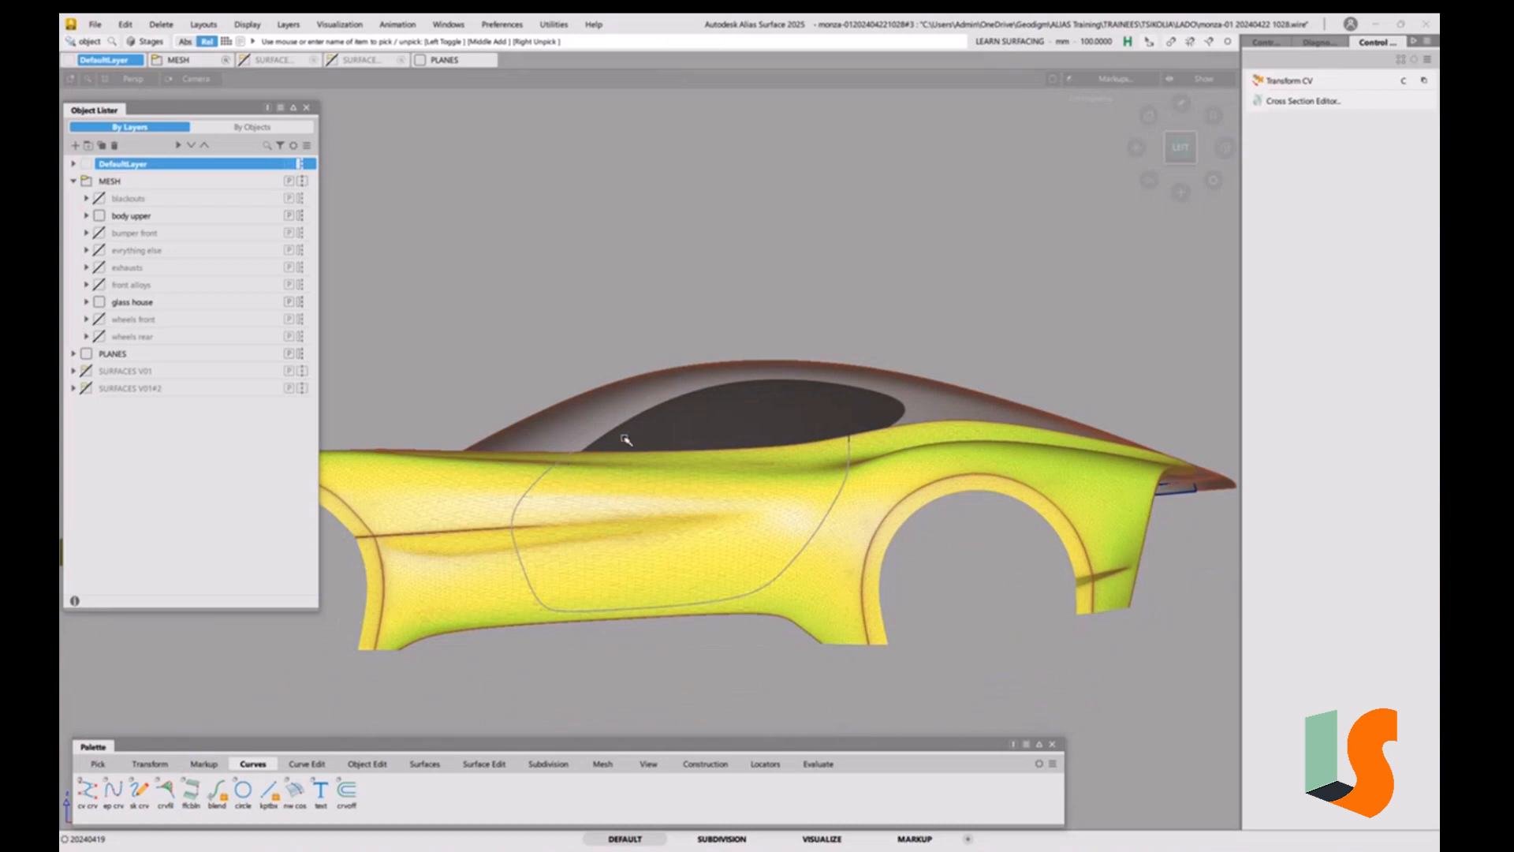
# Display the modelling grid and set the car to the front view.
pyautogui.press('g')
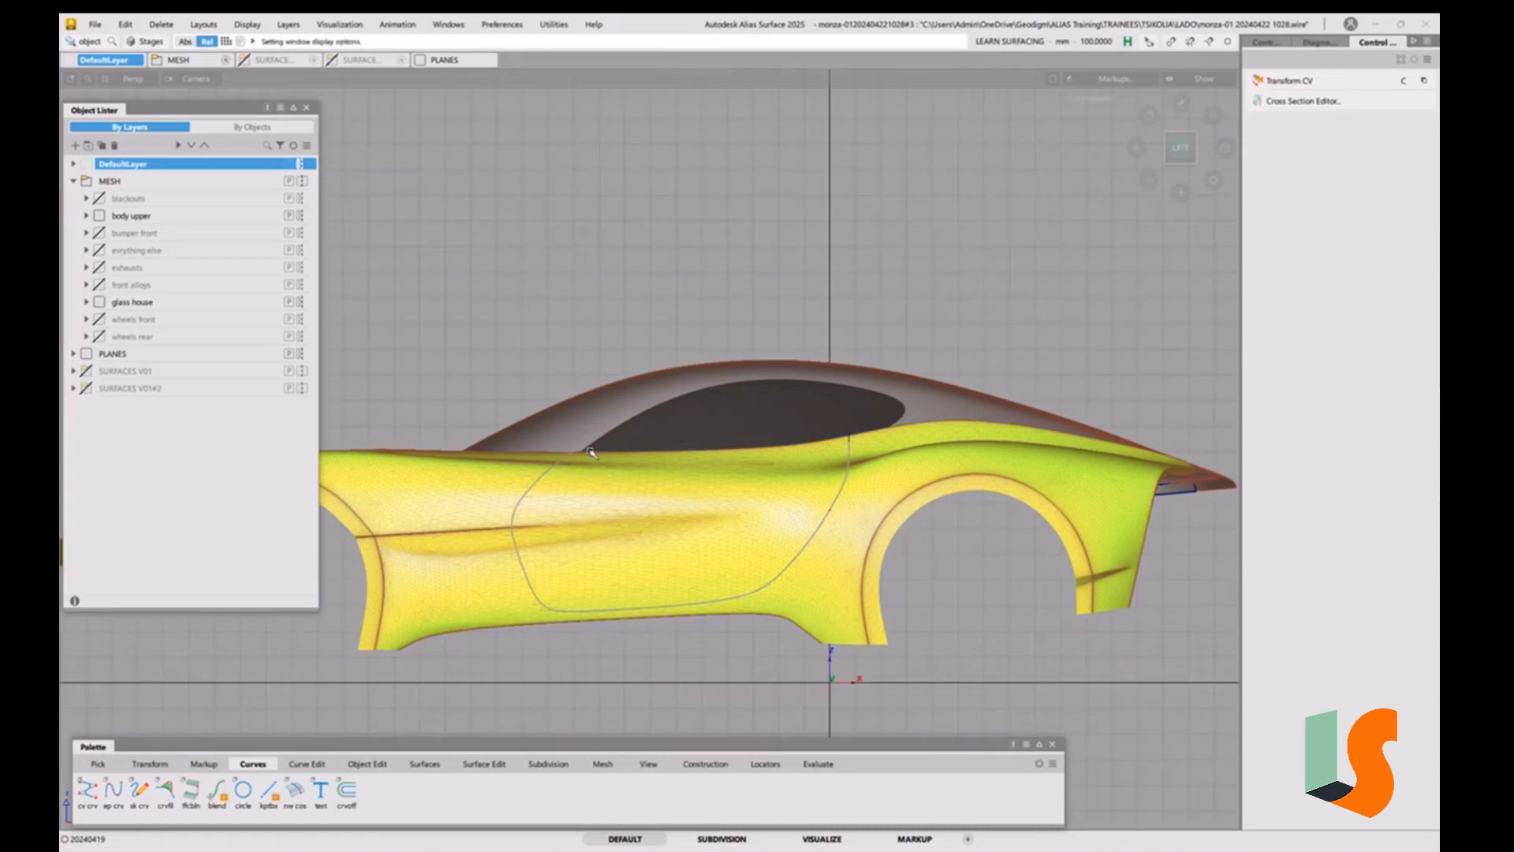
pyautogui.keyDown('alt'); pyautogui.keyDown('shift'); pyautogui.moveTo(590, 452); pyautogui.dragTo(904, 438); pyautogui.keyUp('shift'); pyautogui.keyUp('alt')
pyautogui.keyDown('alt'); pyautogui.keyDown('shift'); pyautogui.moveTo(904, 438); pyautogui.dragTo(871, 505, button='right'); pyautogui.keyUp('shift'); pyautogui.keyUp('alt')
pyautogui.keyDown('alt'); pyautogui.keyDown('shift'); pyautogui.moveTo(872, 505); pyautogui.dragTo(796, 545, button='middle'); pyautogui.keyUp('shift'); pyautogui.keyUp('alt')
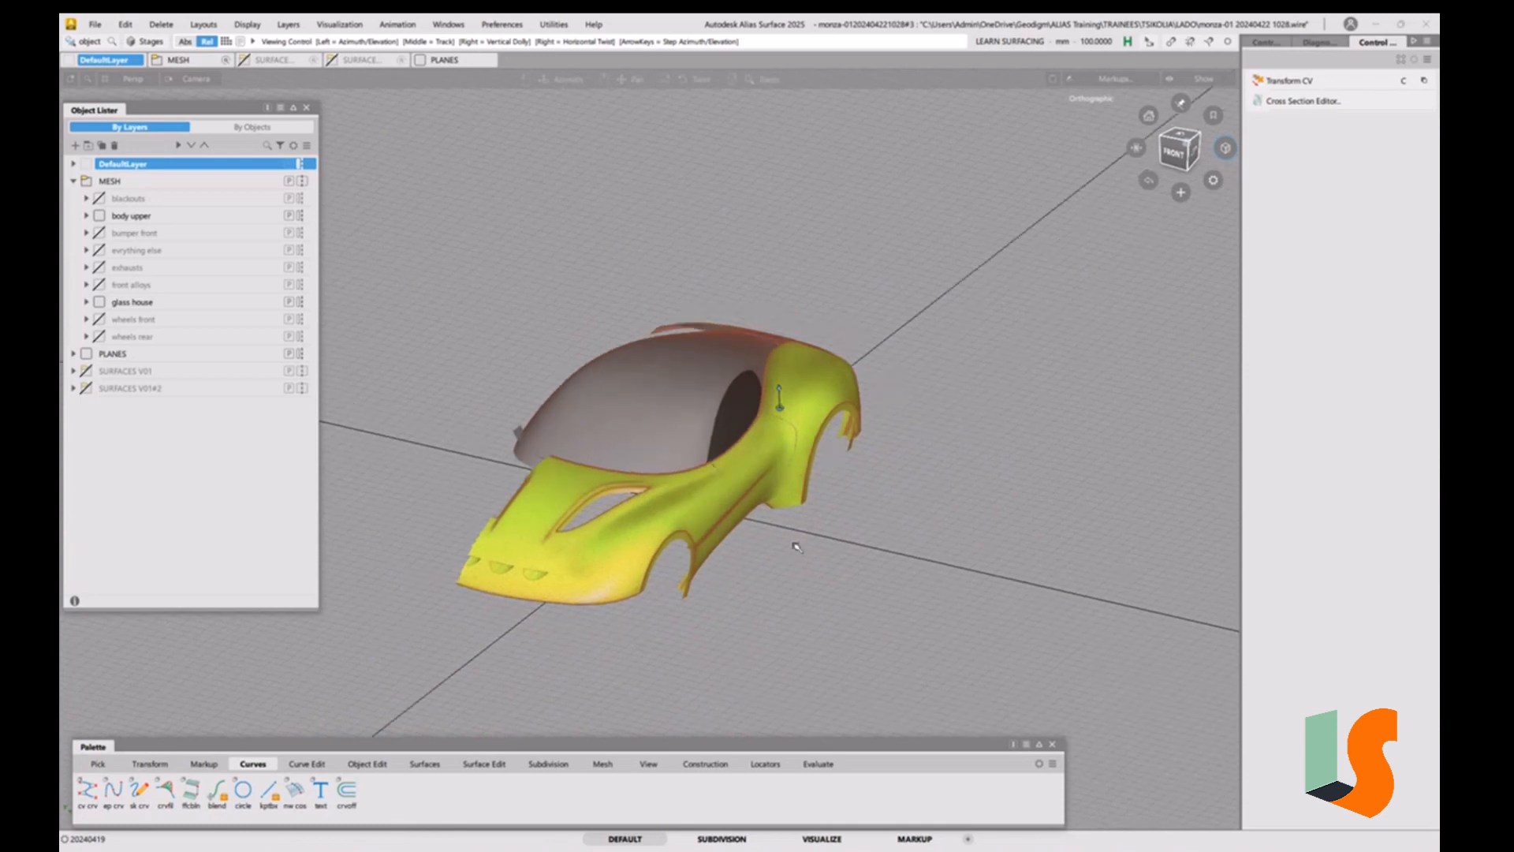
pyautogui.keyDown('alt'); pyautogui.keyDown('shift'); pyautogui.moveTo(794, 544); pyautogui.dragTo(824, 495); pyautogui.keyUp('shift'); pyautogui.keyUp('alt')
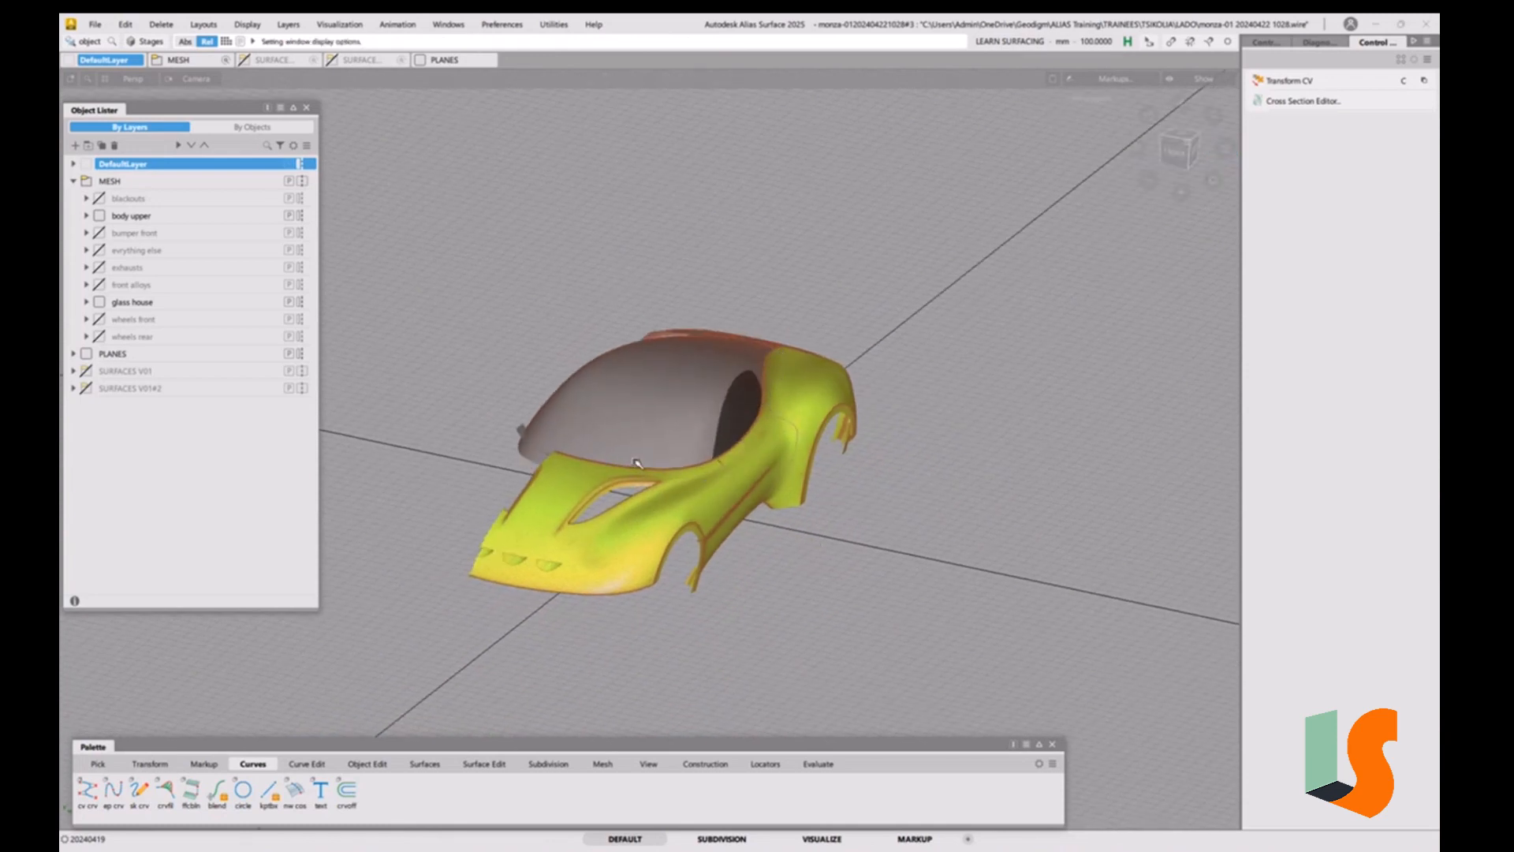
pyautogui.keyDown('alt'); pyautogui.keyDown('shift'); pyautogui.moveTo(773, 514); pyautogui.dragTo(835, 394); pyautogui.keyUp('shift'); pyautogui.keyUp('alt')
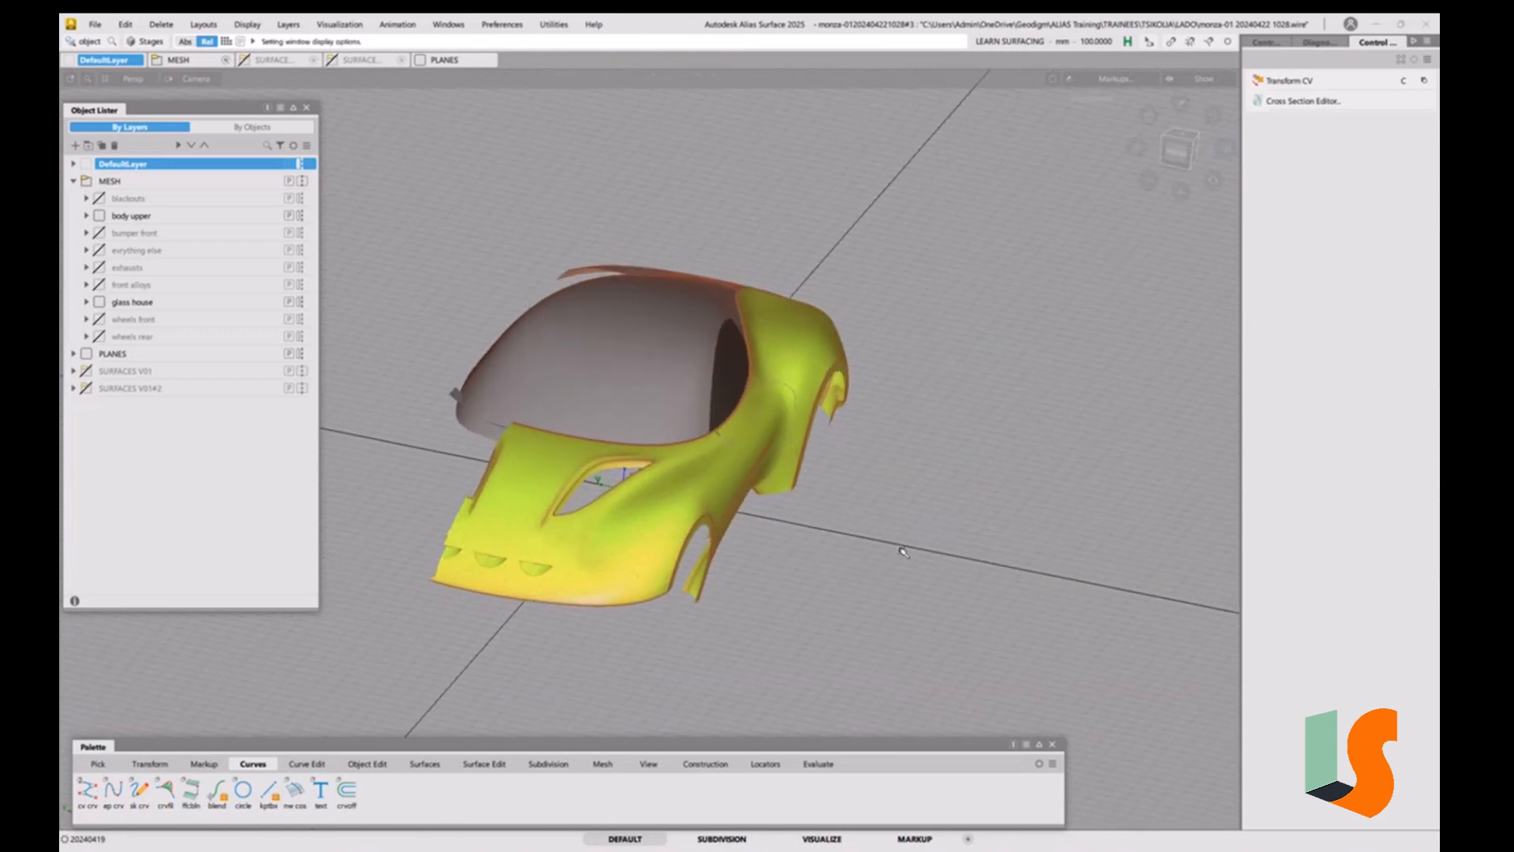
pyautogui.keyDown('alt'); pyautogui.keyDown('shift'); pyautogui.moveTo(888, 527); pyautogui.dragTo(889, 554); pyautogui.keyUp('shift'); pyautogui.keyUp('alt')
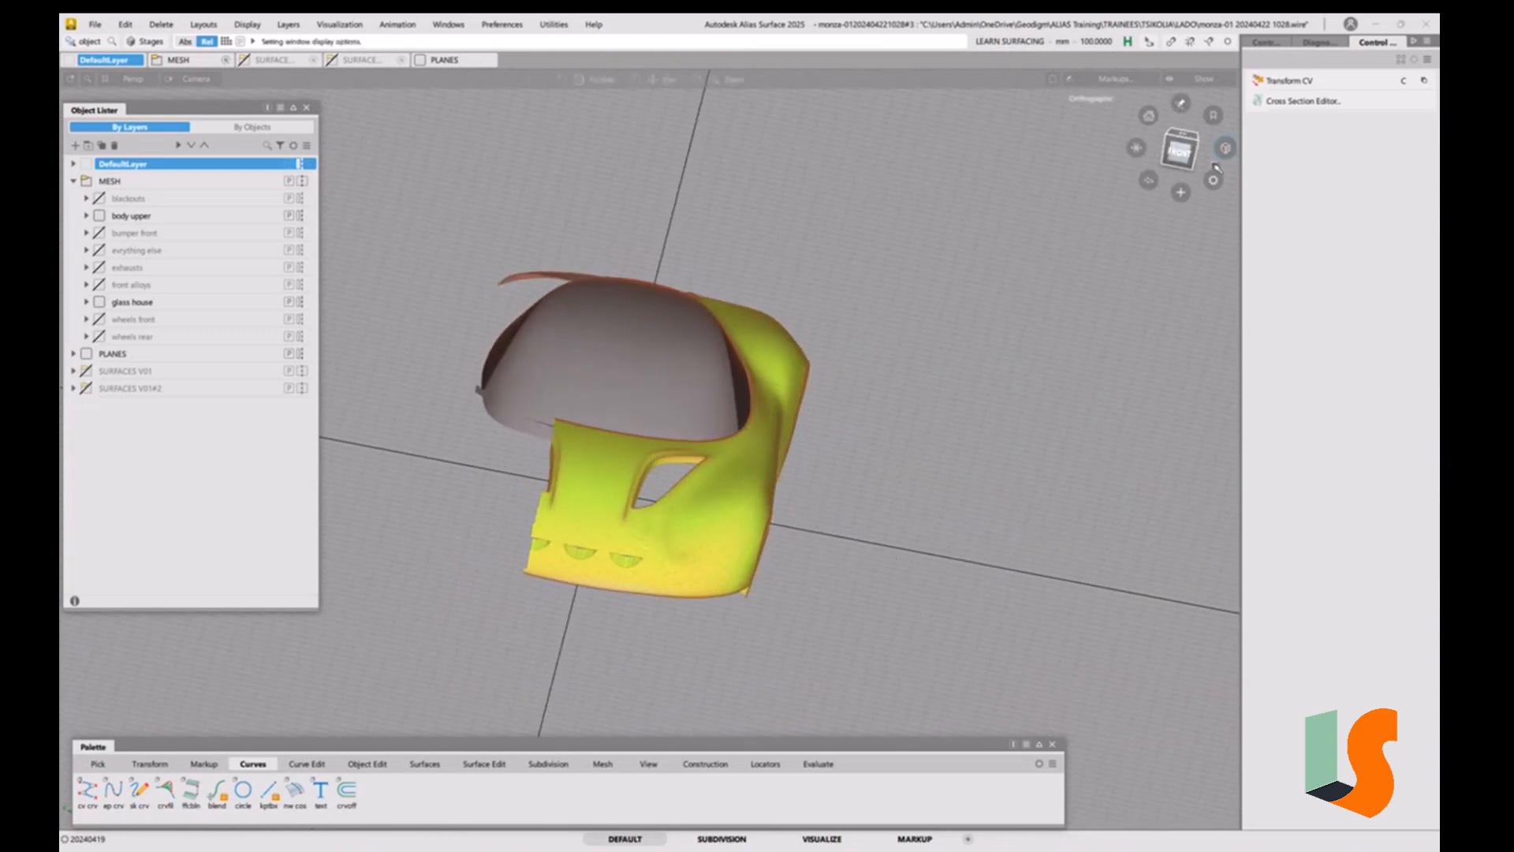
pyautogui.click(1180, 152)
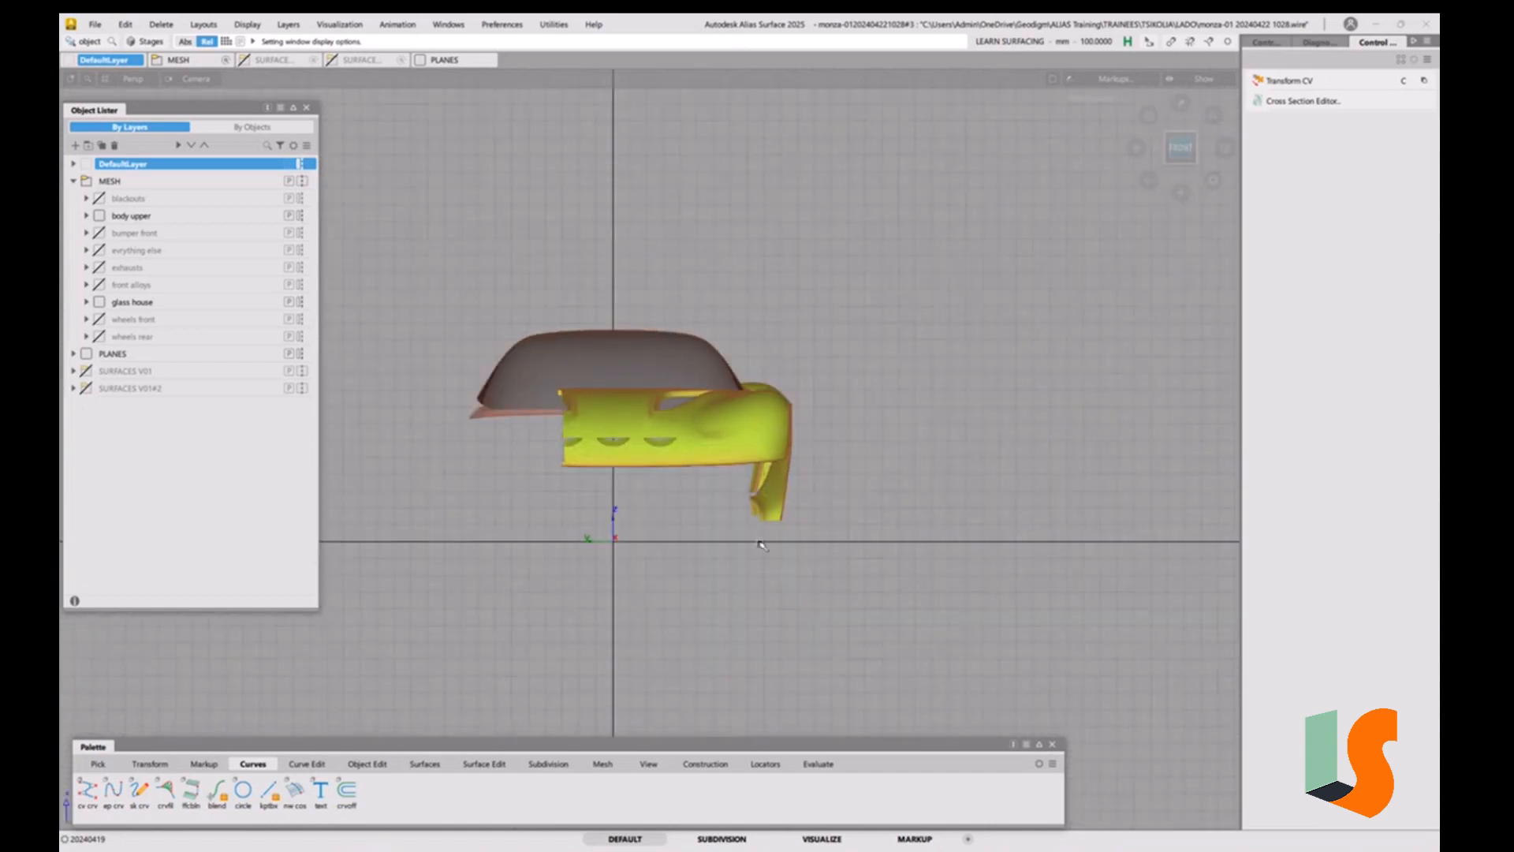
# Create a construction plane with the World creation type, centred on the ground line beside the car body.
pyautogui.click(695, 764)
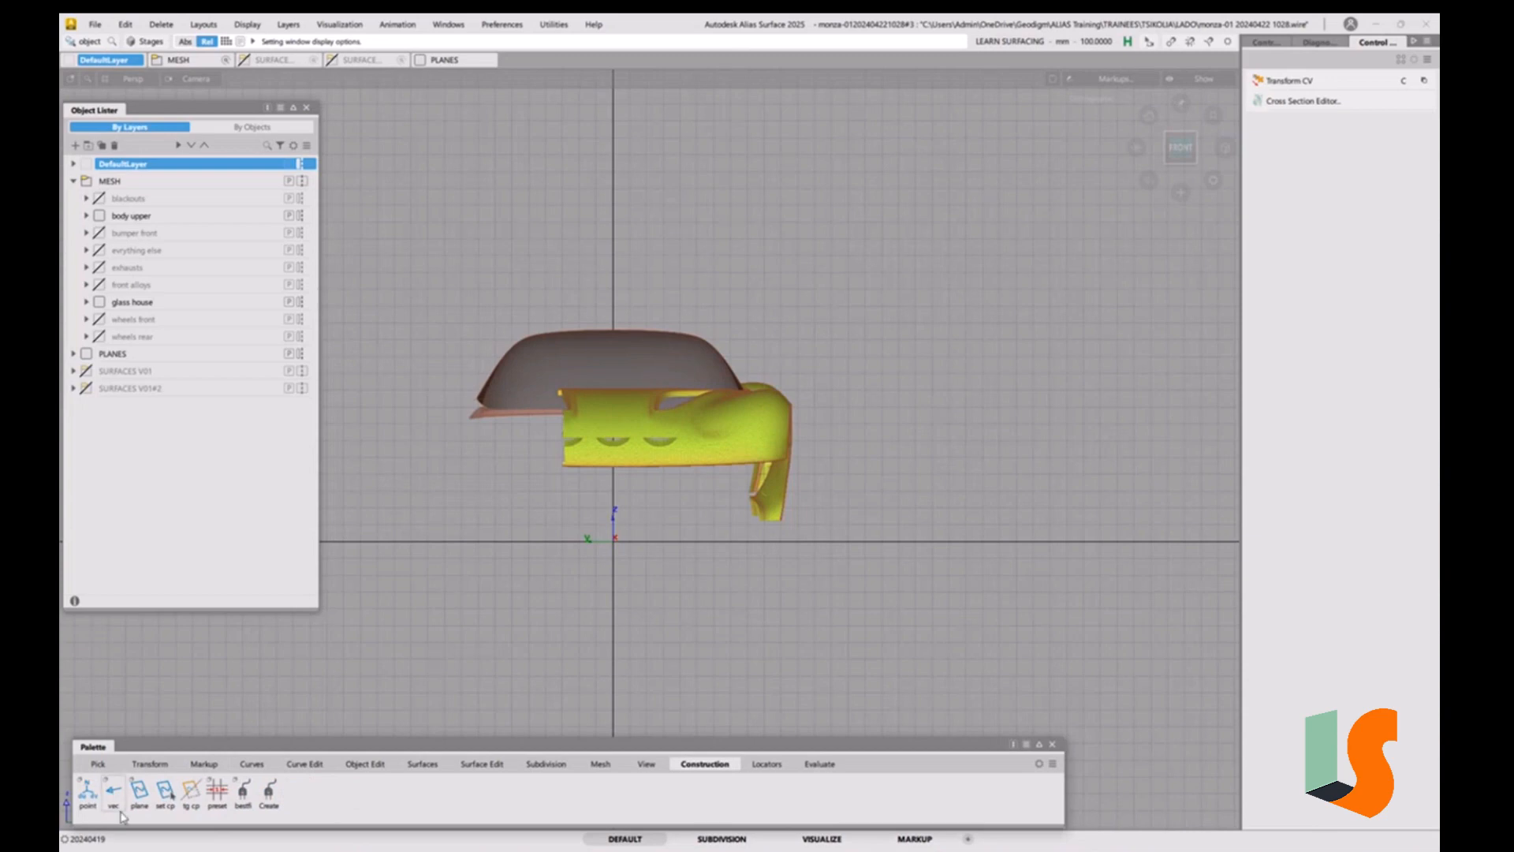
pyautogui.doubleClick(139, 791)
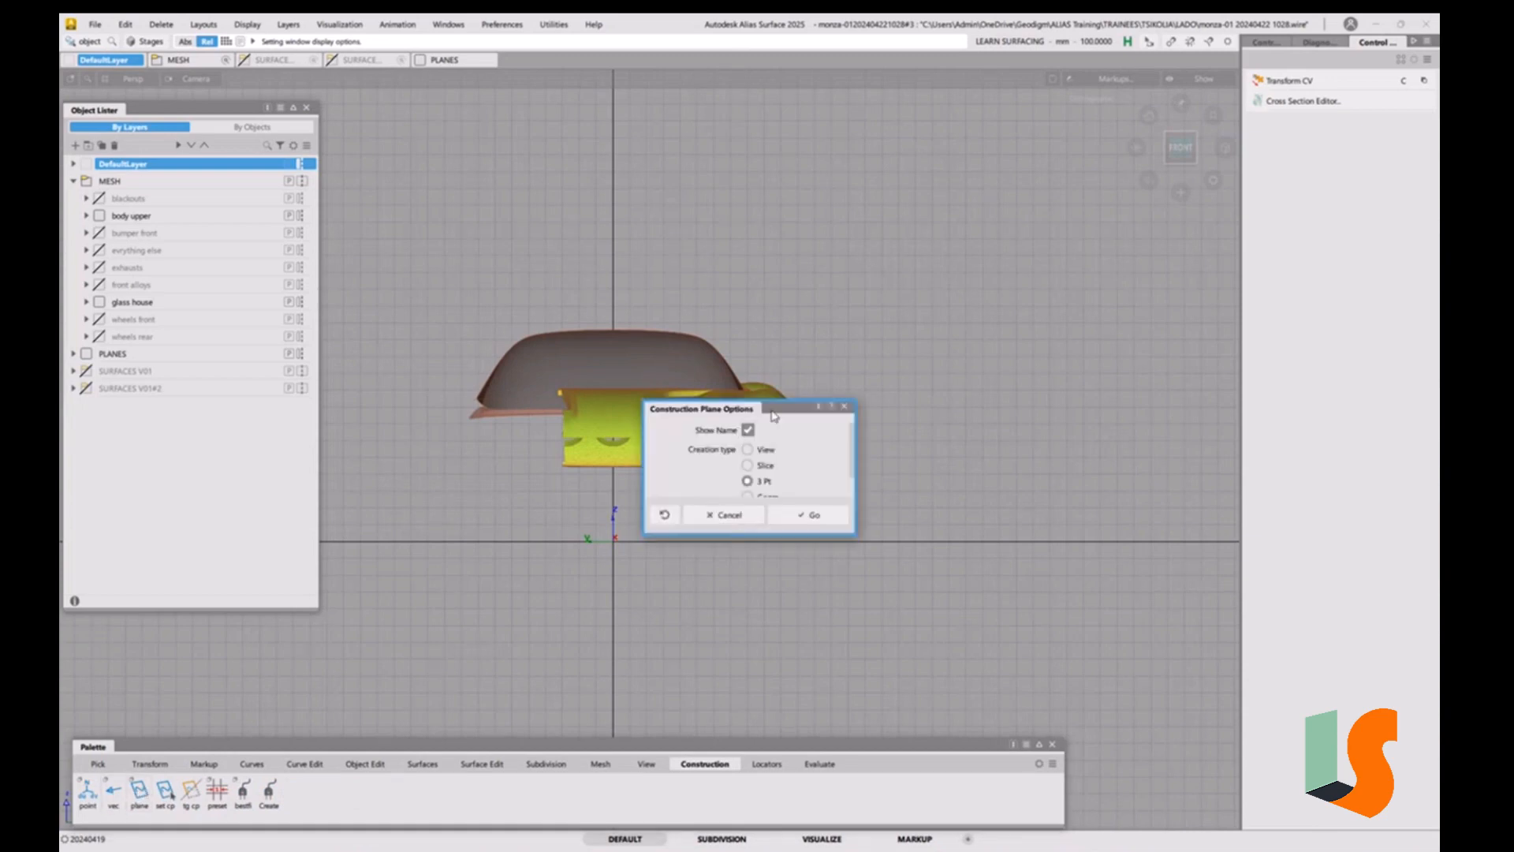
pyautogui.moveTo(781, 414); pyautogui.dragTo(1033, 529)
pyautogui.moveTo(1026, 646); pyautogui.dragTo(1025, 726)
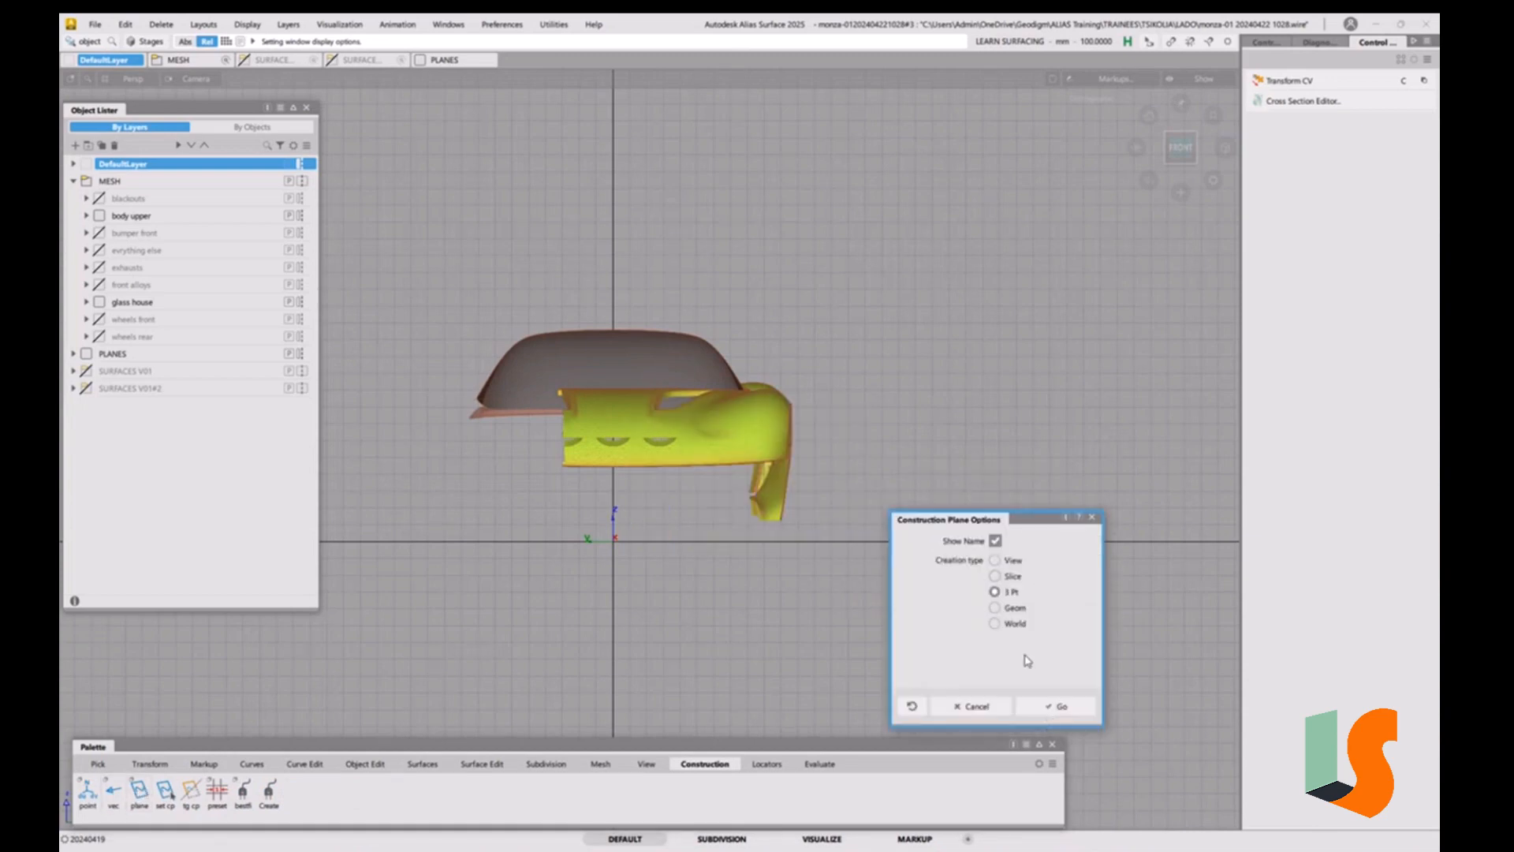
pyautogui.click(1012, 625)
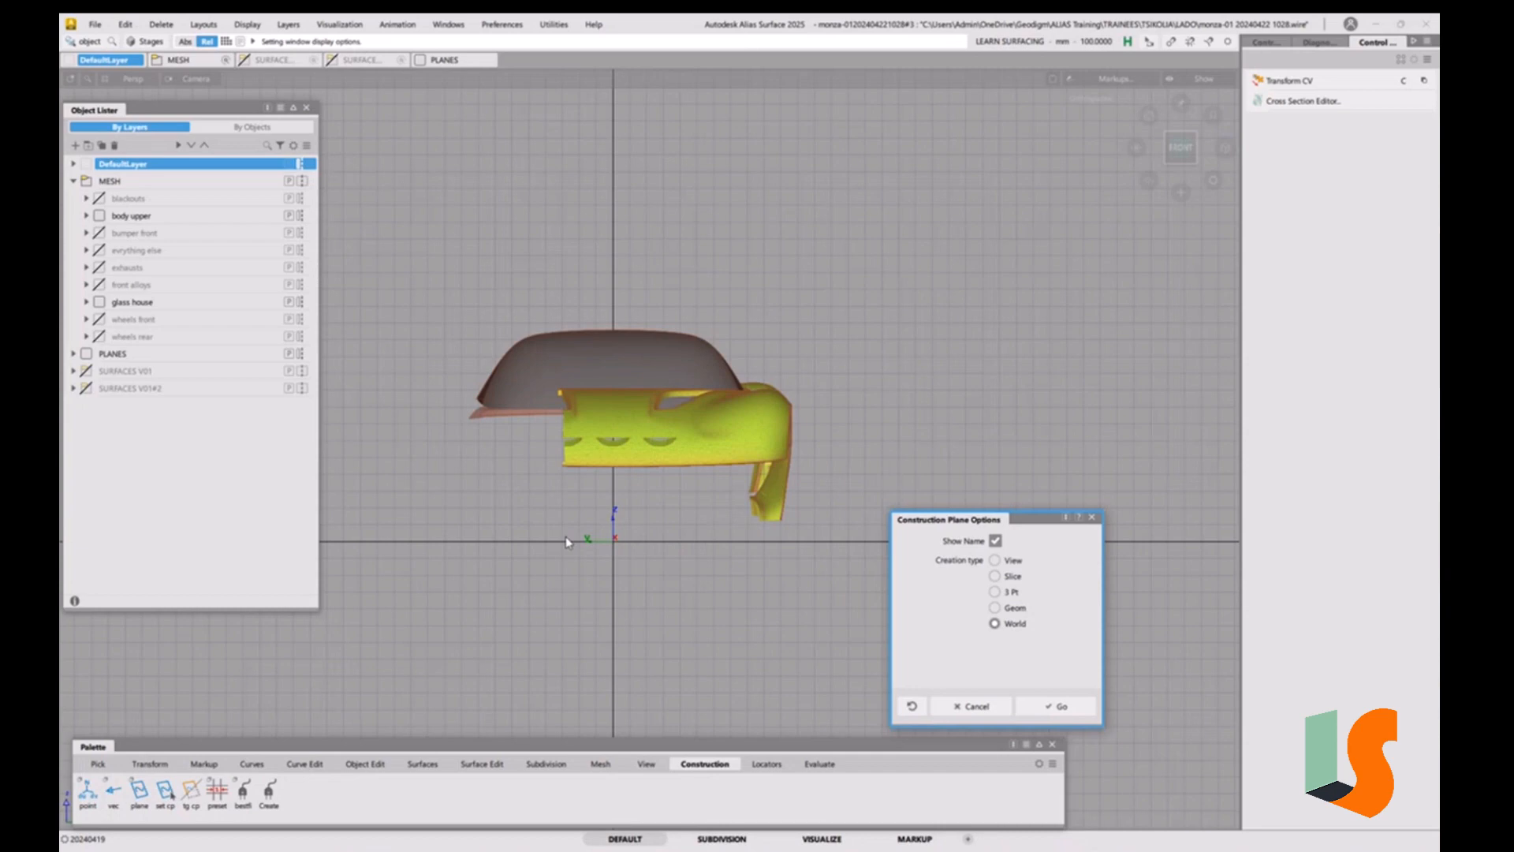
pyautogui.click(1062, 708)
pyautogui.click(847, 542)
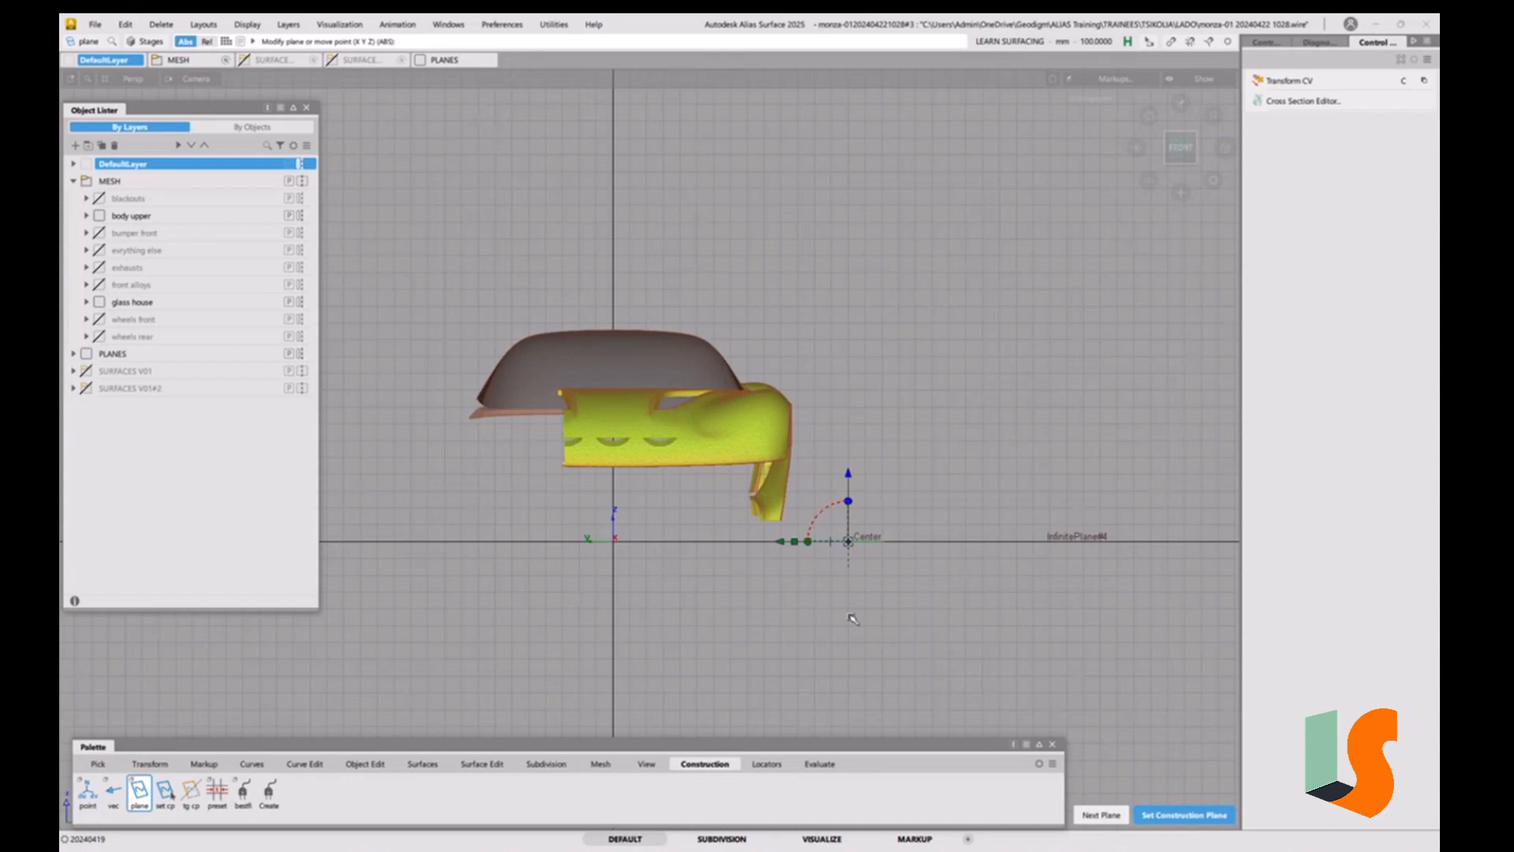
pyautogui.hotkey('ctrl', '5')
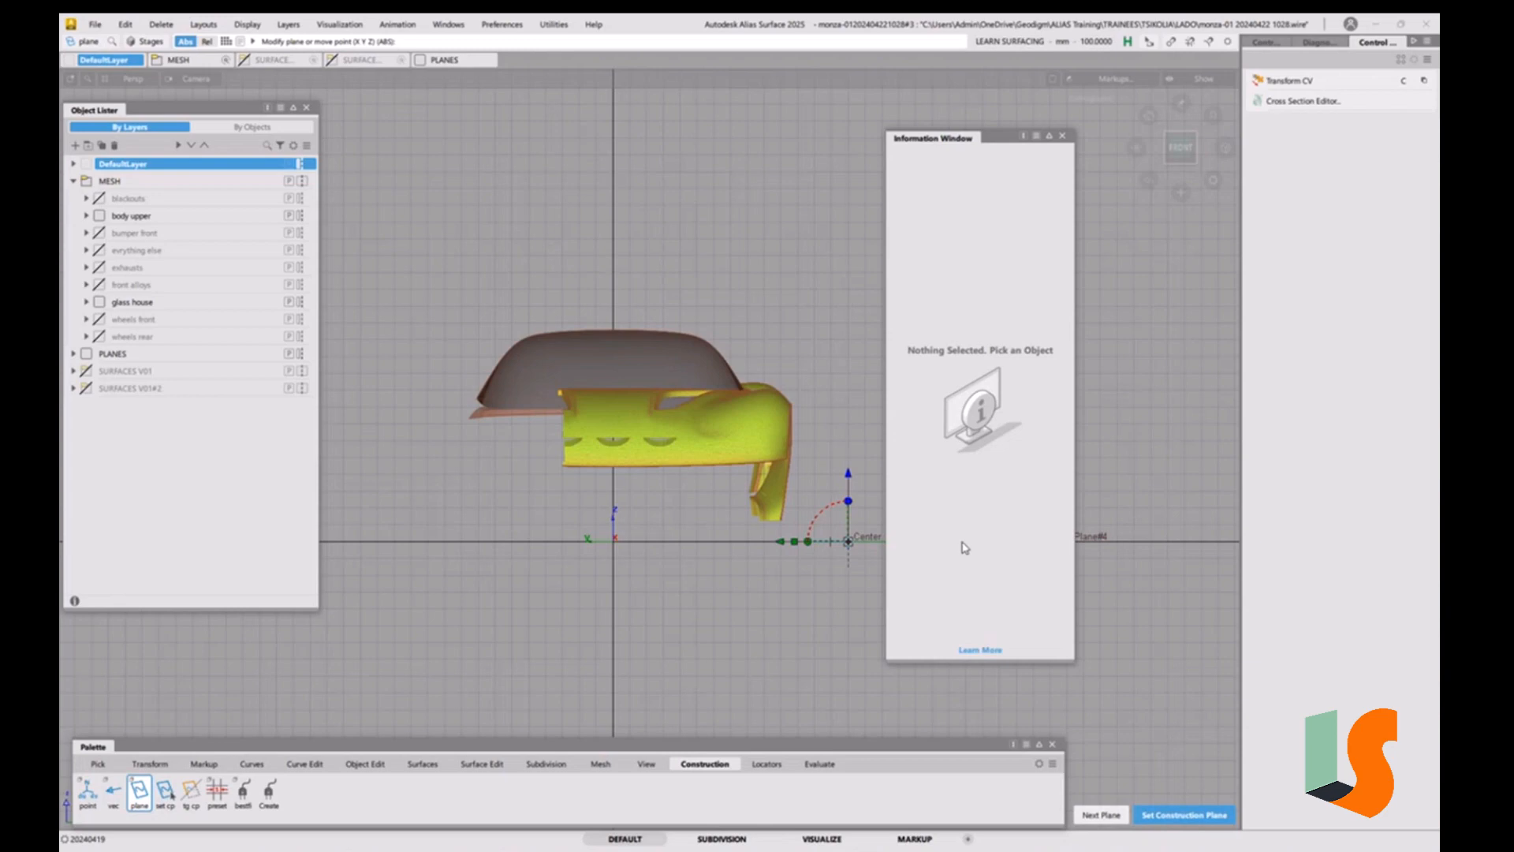
pyautogui.click(1062, 136)
pyautogui.moveTo(995, 526); pyautogui.dragTo(993, 468)
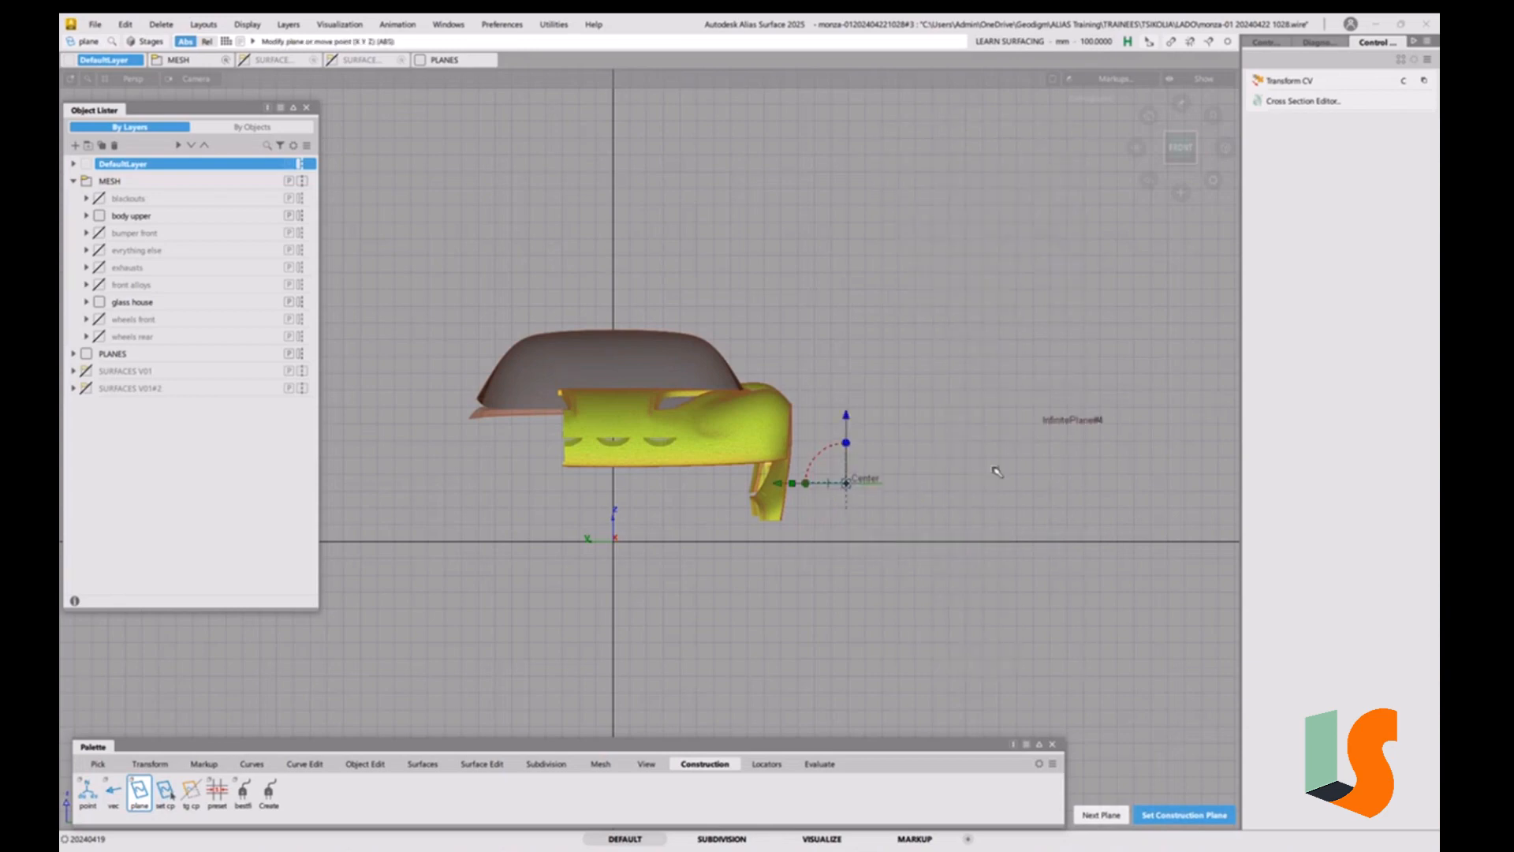
pyautogui.hotkey('ctrl', 'z')
# Finish placing the construction plane on the ground line and activate object picking.
pyautogui.click(848, 541)
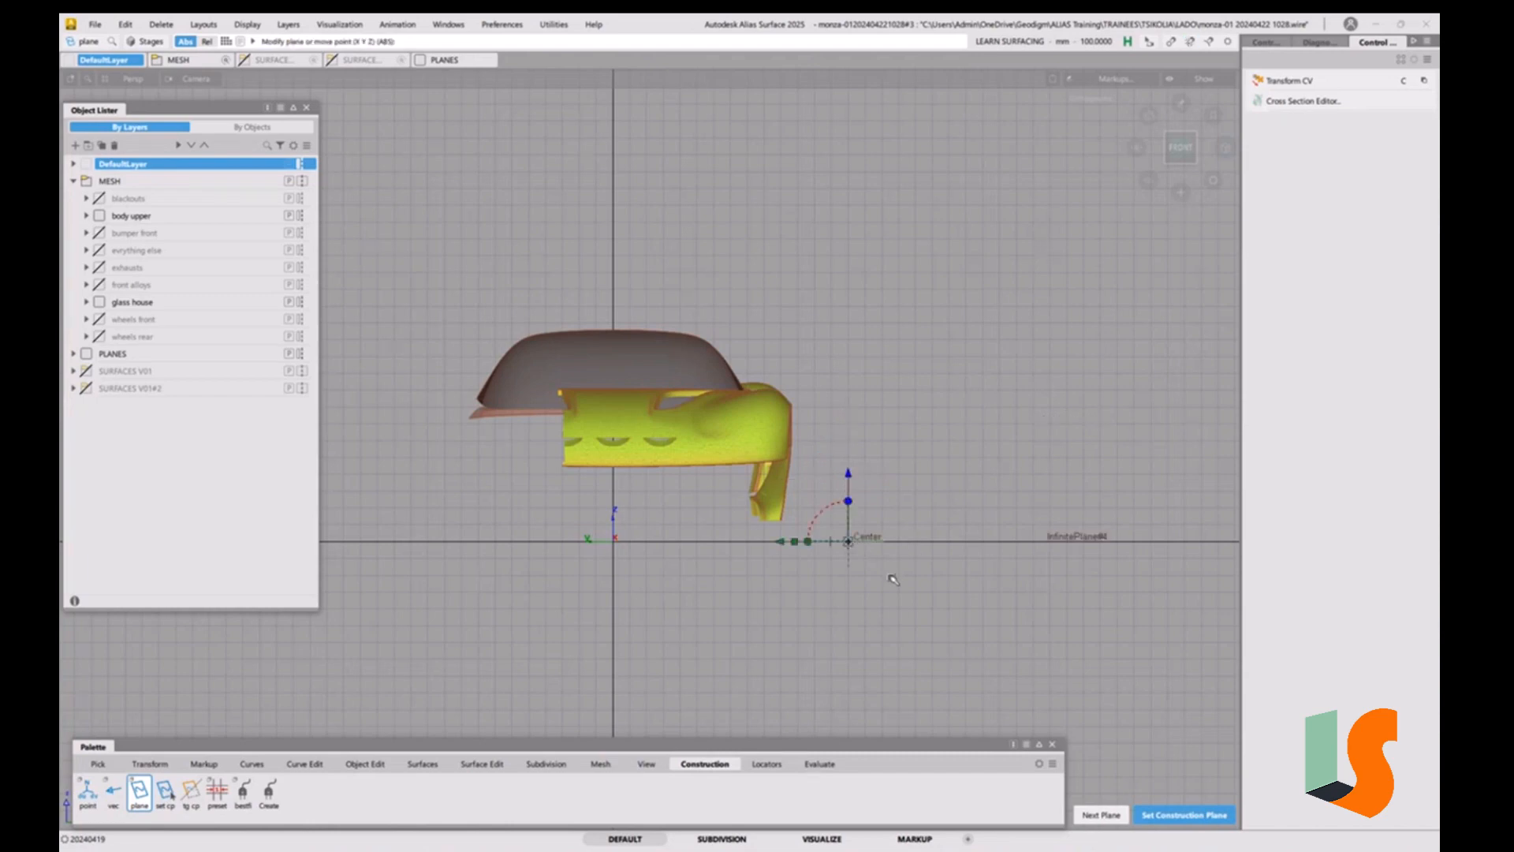
pyautogui.press('space')
pyautogui.keyDown('ctrl'); pyautogui.keyDown('shift'); pyautogui.moveTo(870, 547); pyautogui.dragTo(871, 582); pyautogui.keyUp('shift'); pyautogui.keyUp('ctrl')
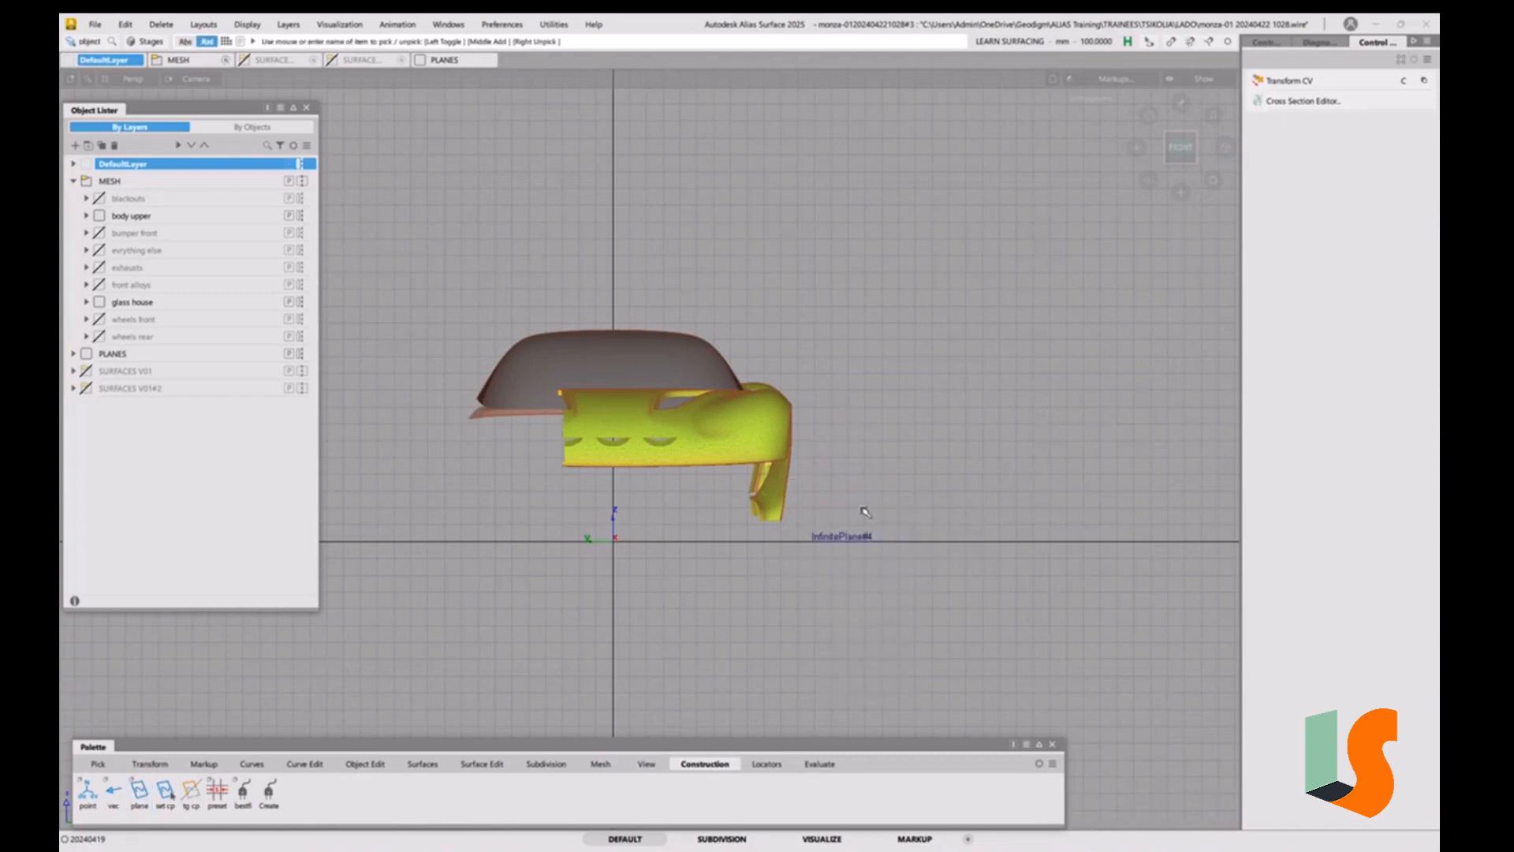
# Pick the new construction plane and change its Y origin in its object information to move it farther from the car body.
pyautogui.moveTo(861, 507); pyautogui.dragTo(809, 576)
pyautogui.hotkey('ctrl', '5')
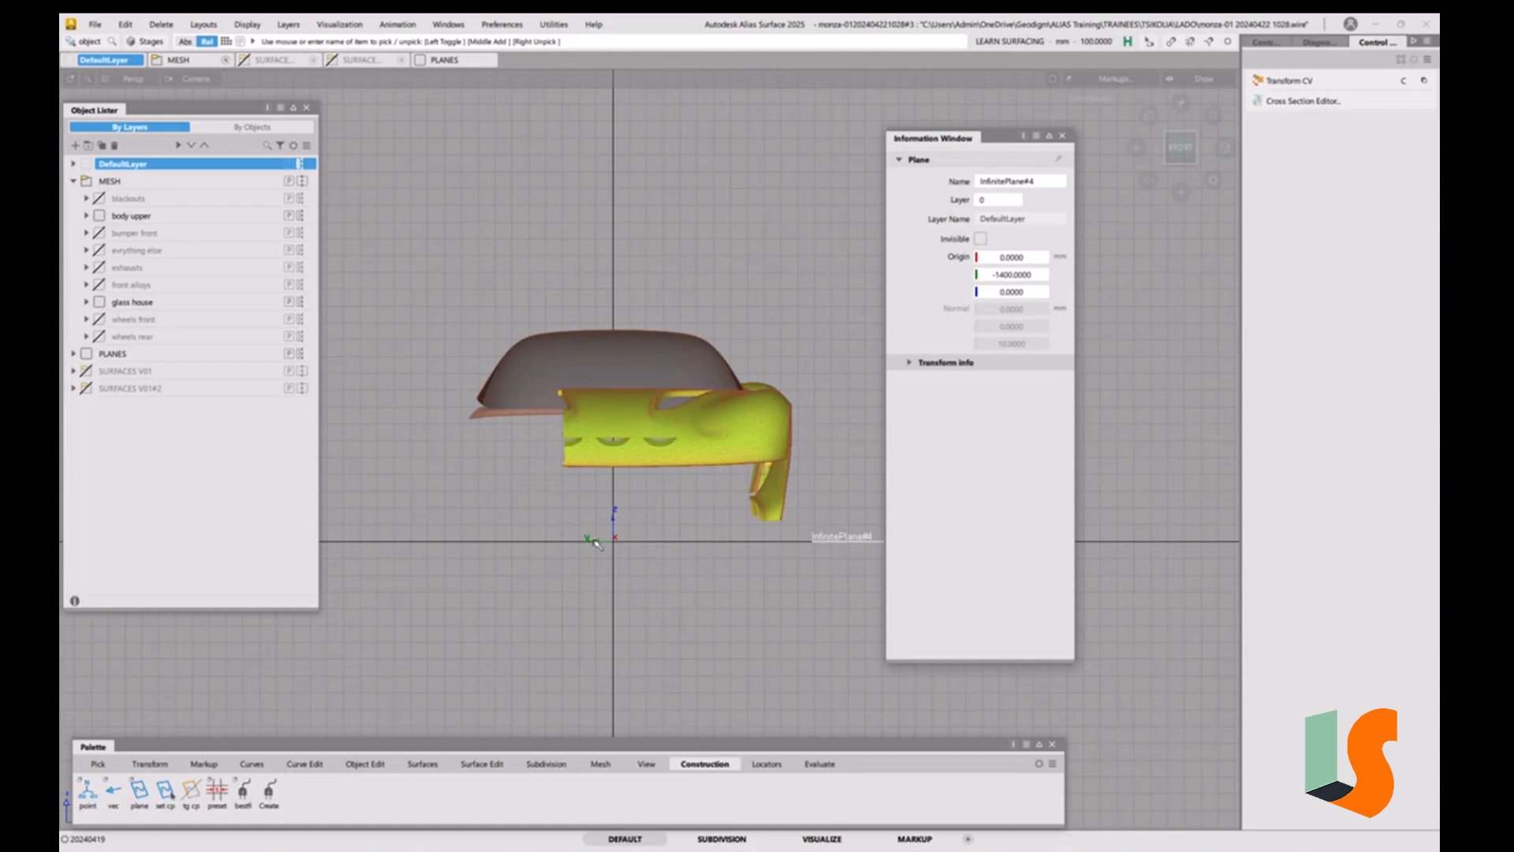
pyautogui.click(1009, 277)
pyautogui.press('BackSpace')
pyautogui.press('Return')
pyautogui.click(1063, 136)
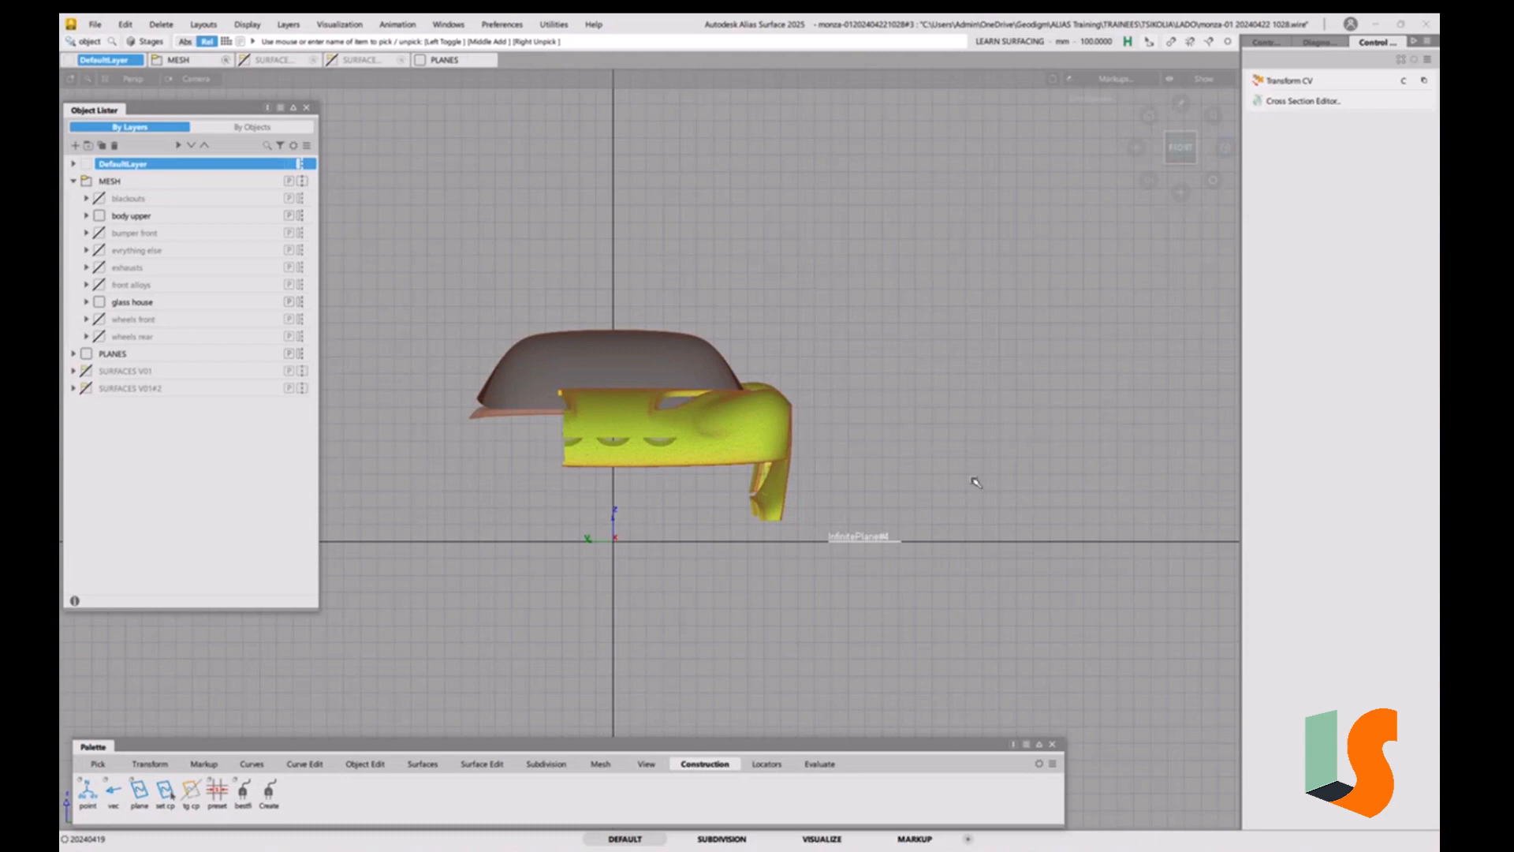
# Set the picked plane as the active construction plane and show the car in the left view without the grid.
pyautogui.click(166, 790)
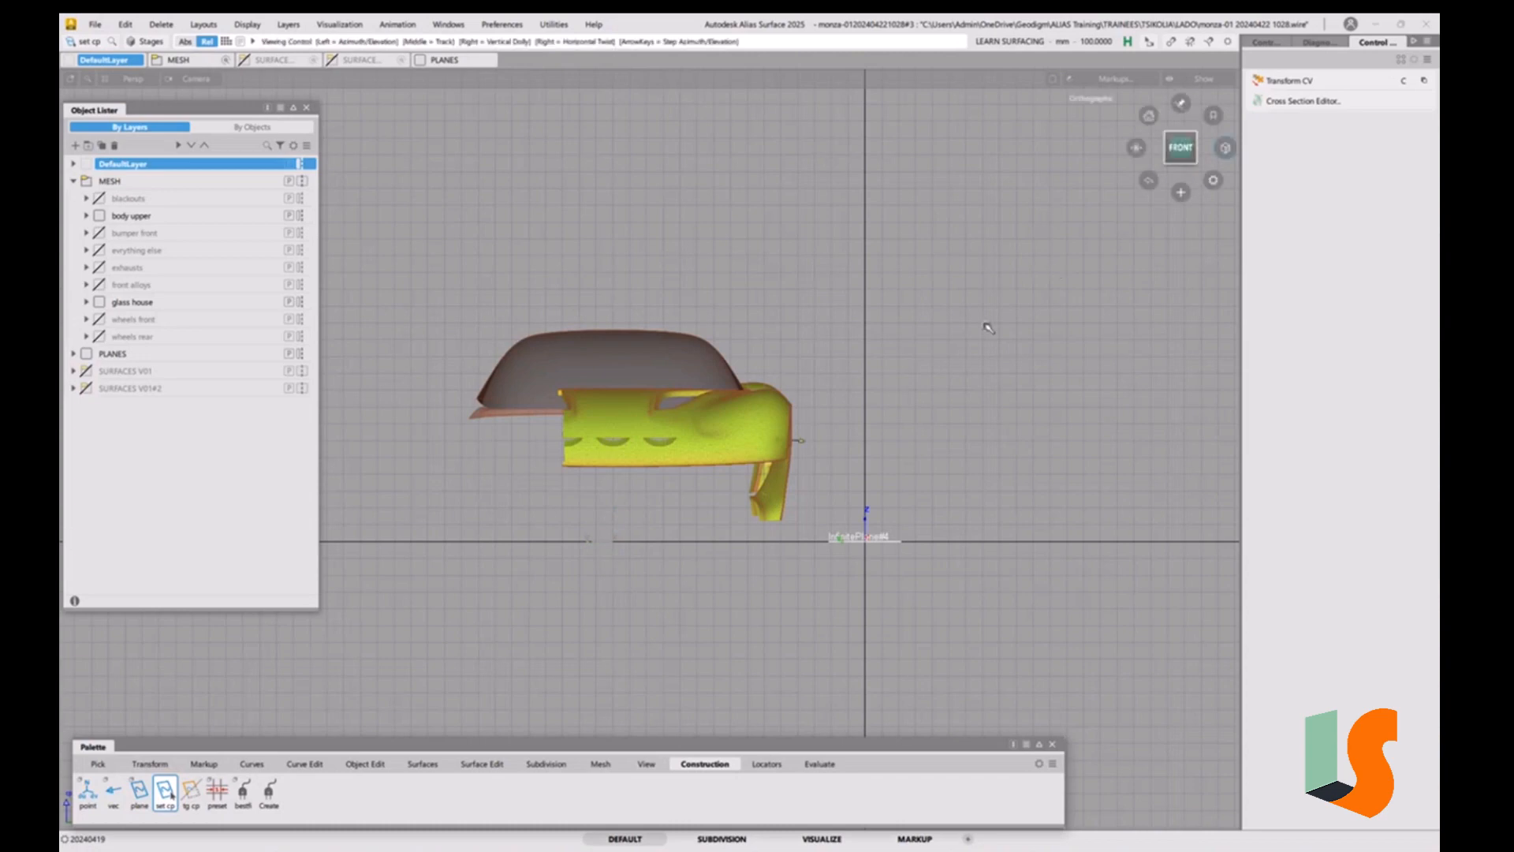
pyautogui.keyDown('alt'); pyautogui.keyDown('shift'); pyautogui.moveTo(987, 324); pyautogui.dragTo(910, 511); pyautogui.keyUp('shift'); pyautogui.keyUp('alt')
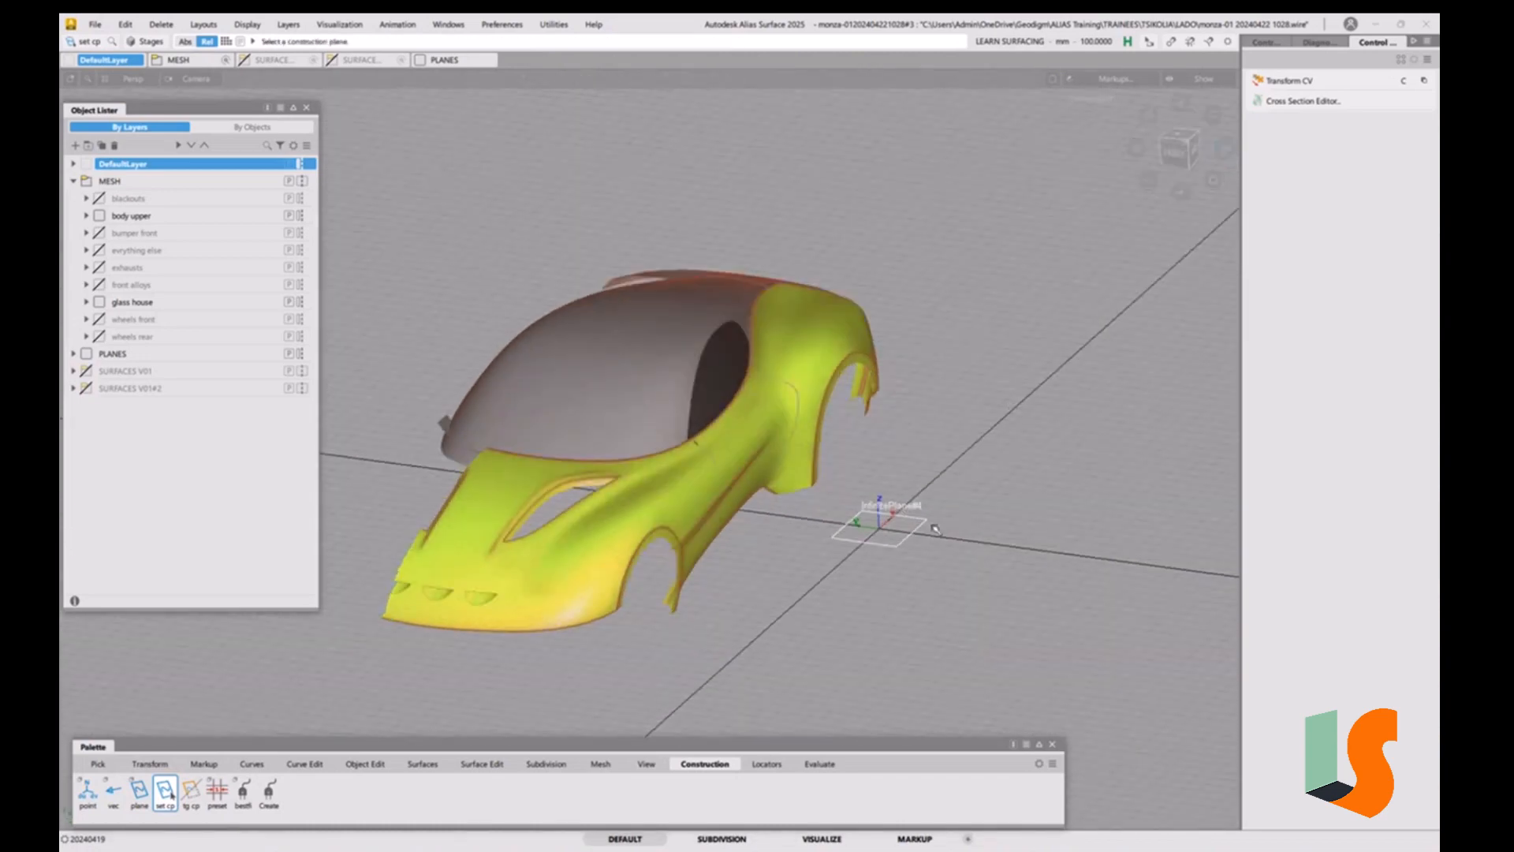
pyautogui.click(1190, 154)
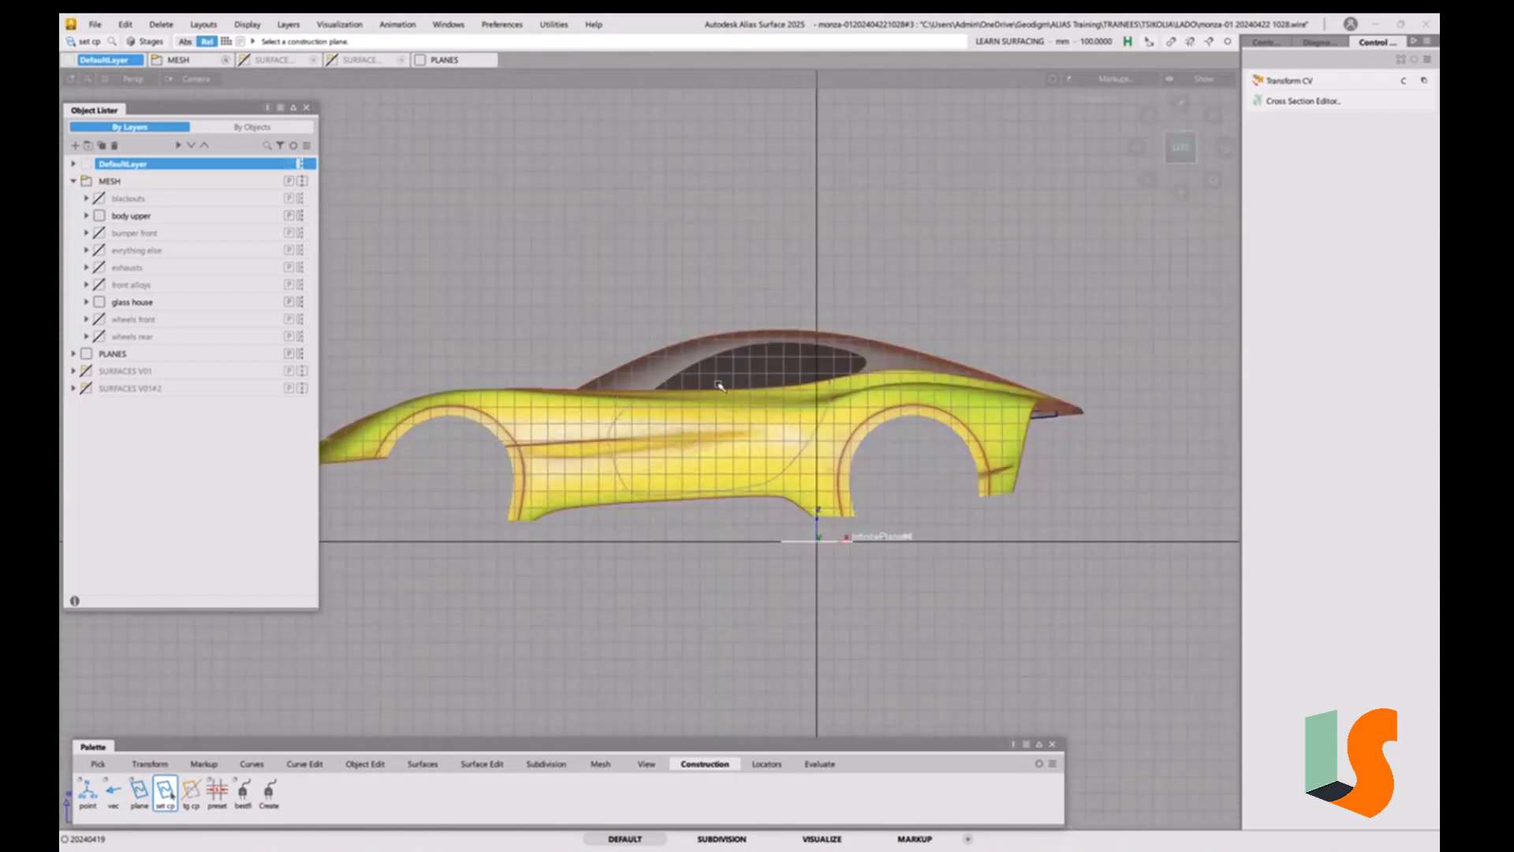
pyautogui.press('g')
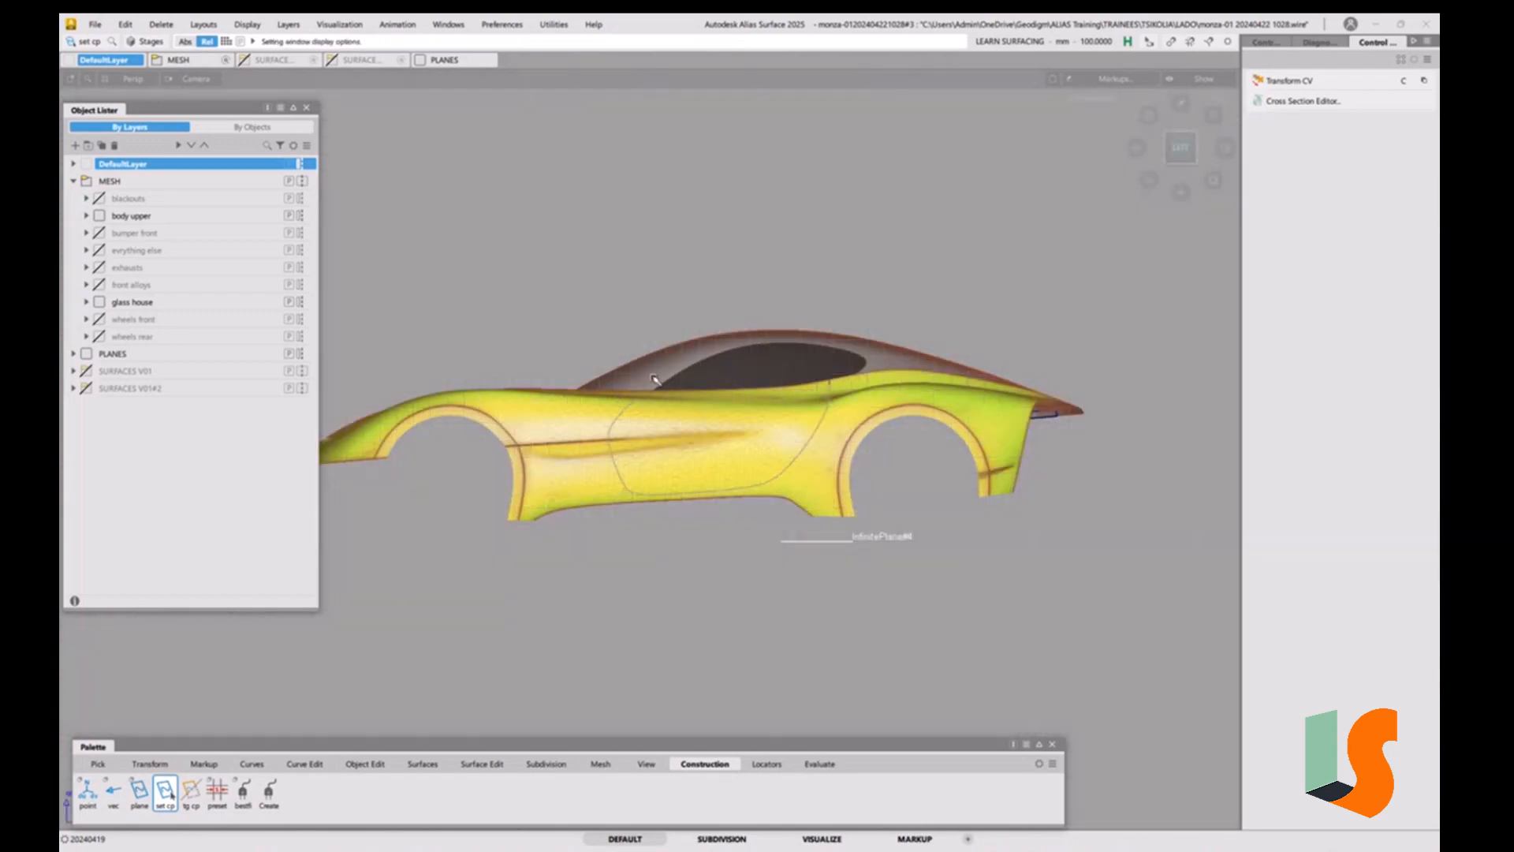
# Assign the construction plane to the PLANES layer with its object information displayed.
pyautogui.keyDown('alt'); pyautogui.keyDown('shift'); pyautogui.moveTo(845, 412); pyautogui.dragTo(864, 360, button='right'); pyautogui.keyUp('shift'); pyautogui.keyUp('alt')
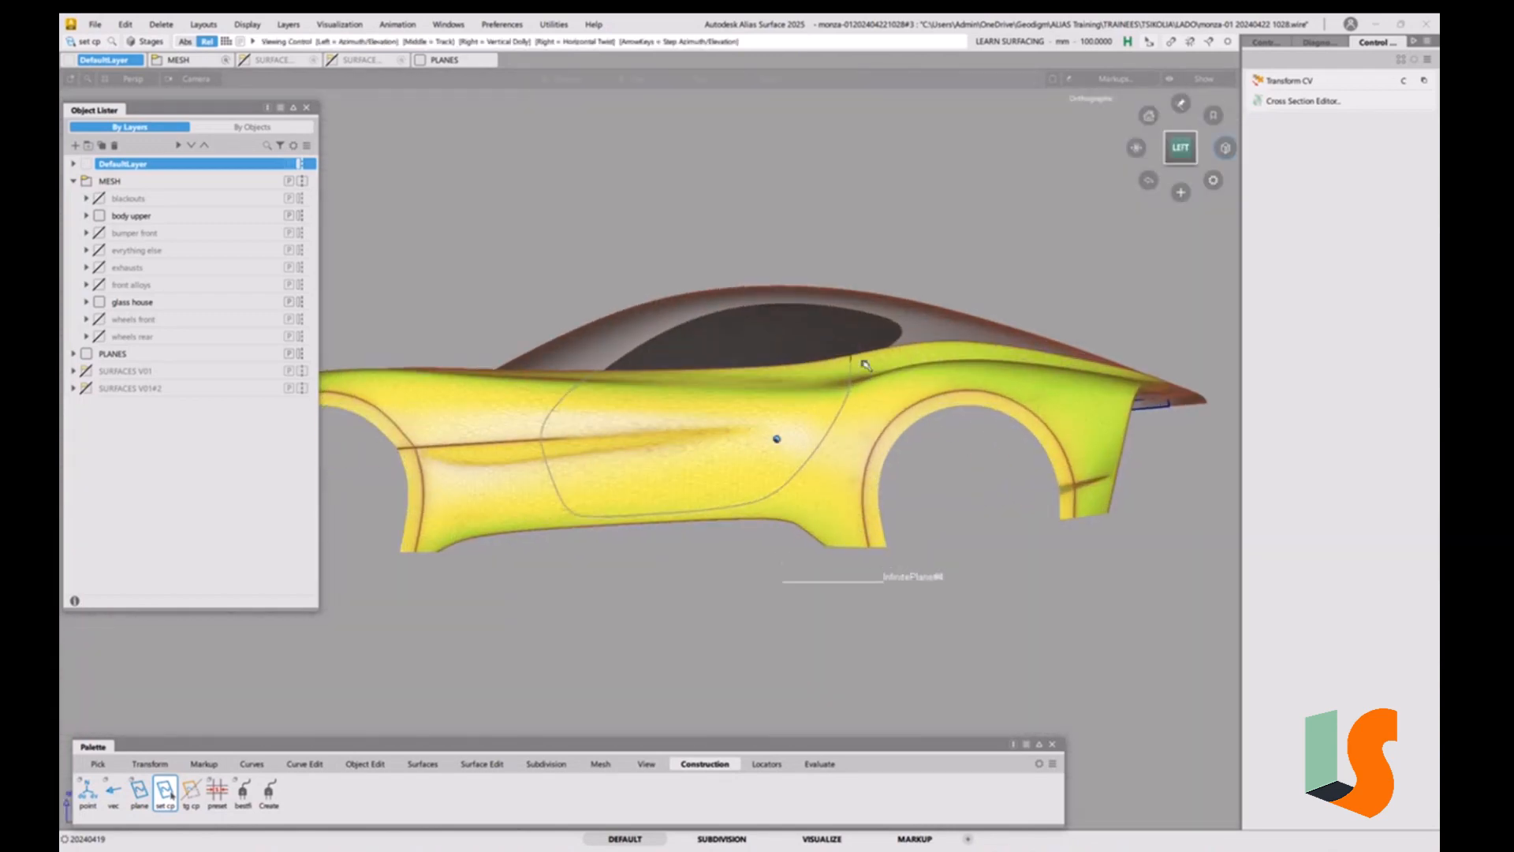
pyautogui.keyDown('alt'); pyautogui.keyDown('shift'); pyautogui.moveTo(864, 360); pyautogui.dragTo(911, 513, button='middle'); pyautogui.keyUp('shift'); pyautogui.keyUp('alt')
pyautogui.keyDown('alt'); pyautogui.keyDown('shift'); pyautogui.moveTo(911, 513); pyautogui.dragTo(913, 481, button='right'); pyautogui.keyUp('shift'); pyautogui.keyUp('alt')
pyautogui.keyDown('alt'); pyautogui.keyDown('shift'); pyautogui.moveTo(912, 480); pyautogui.dragTo(865, 354, button='middle'); pyautogui.keyUp('shift'); pyautogui.keyUp('alt')
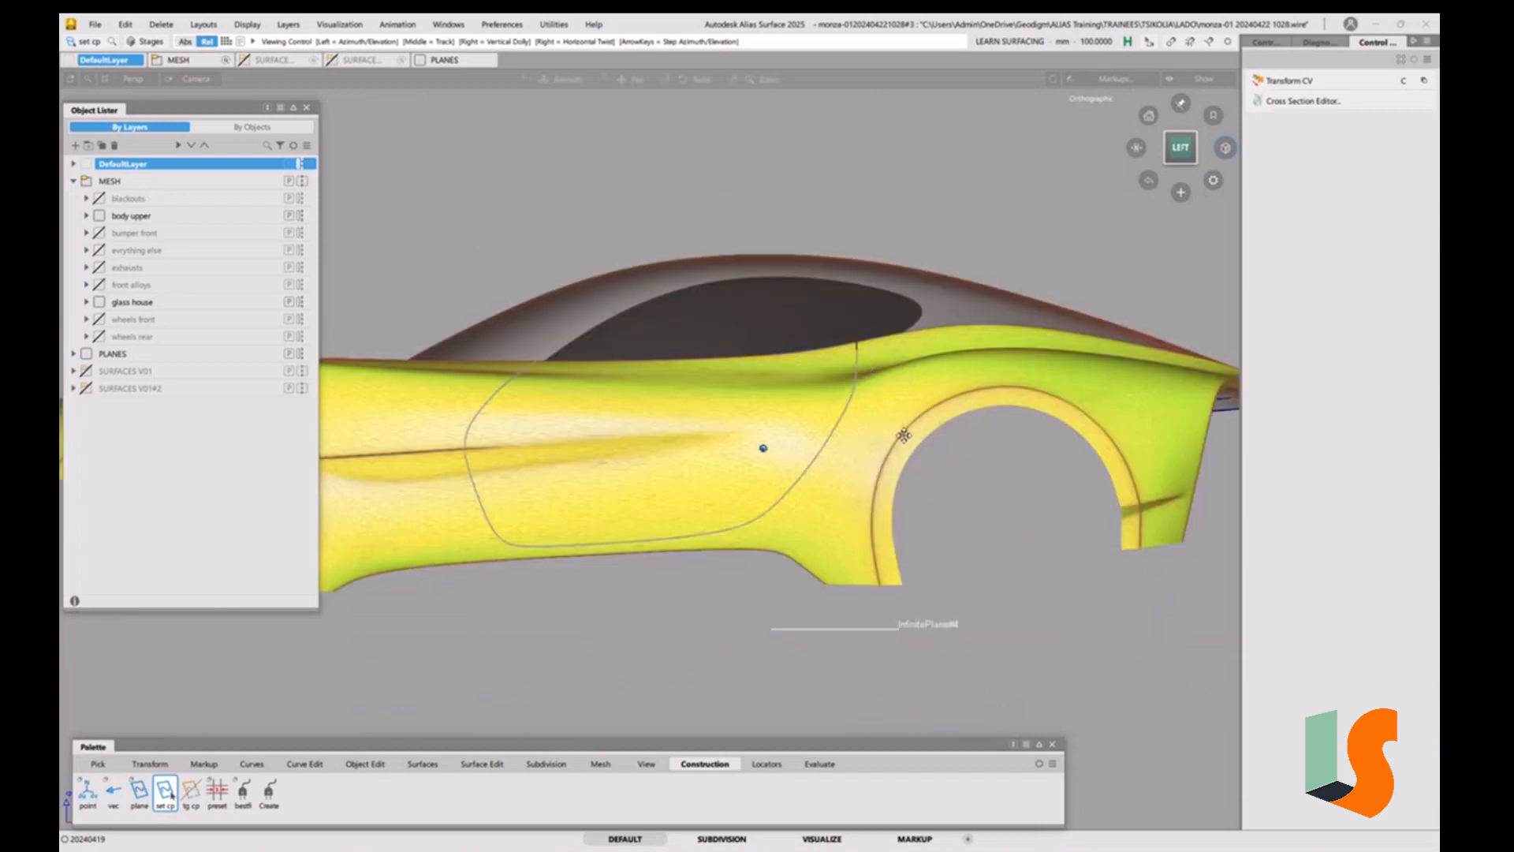
pyautogui.keyDown('alt'); pyautogui.keyDown('shift'); pyautogui.moveTo(905, 434); pyautogui.dragTo(862, 419, button='middle'); pyautogui.keyUp('shift'); pyautogui.keyUp('alt')
pyautogui.hotkey('ctrl', '5')
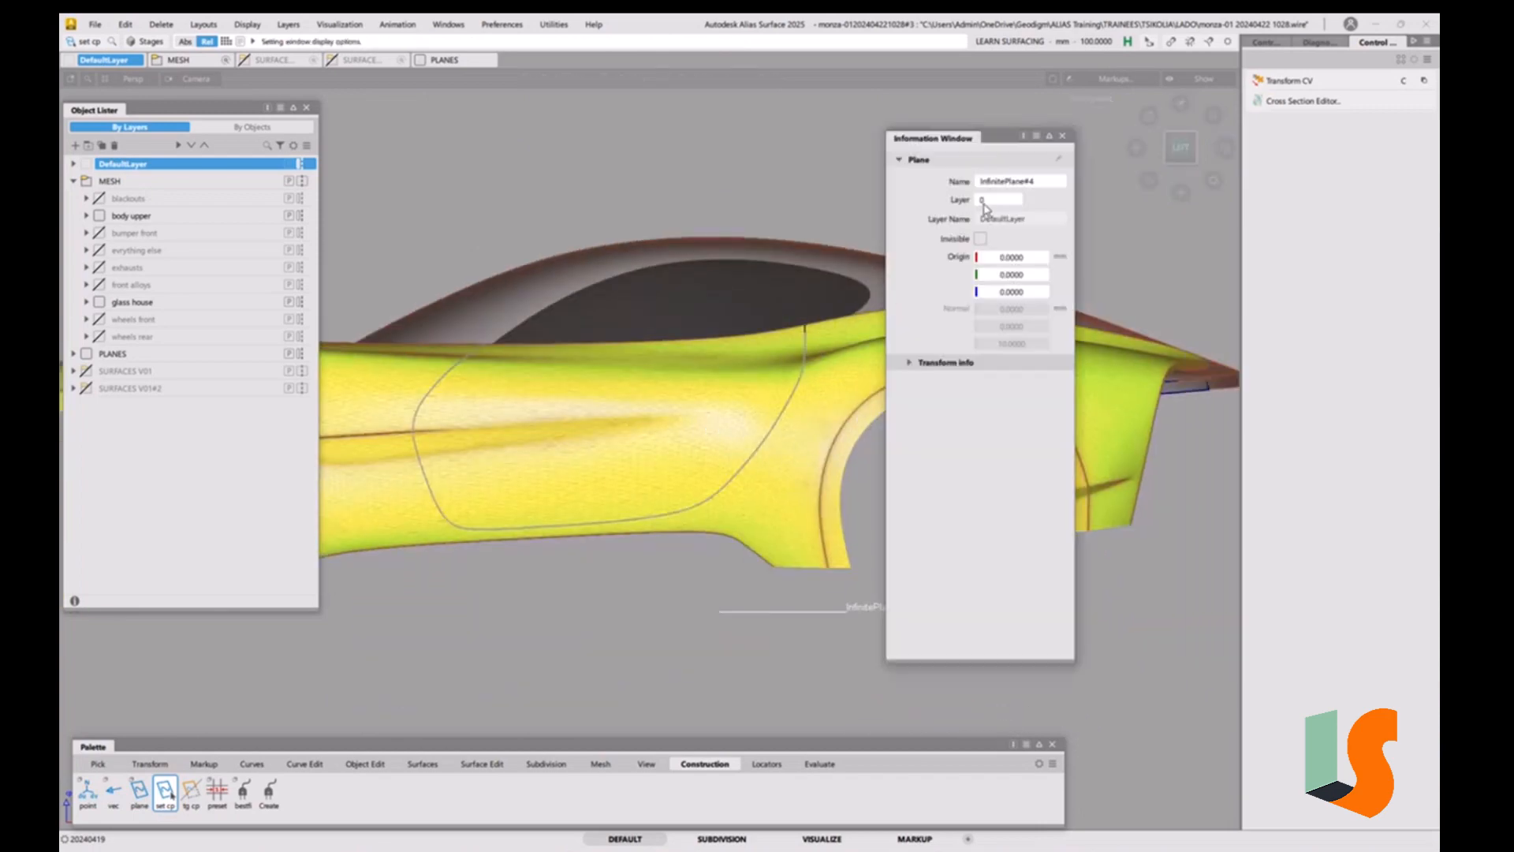
pyautogui.rightClick(112, 360)
pyautogui.click(122, 369)
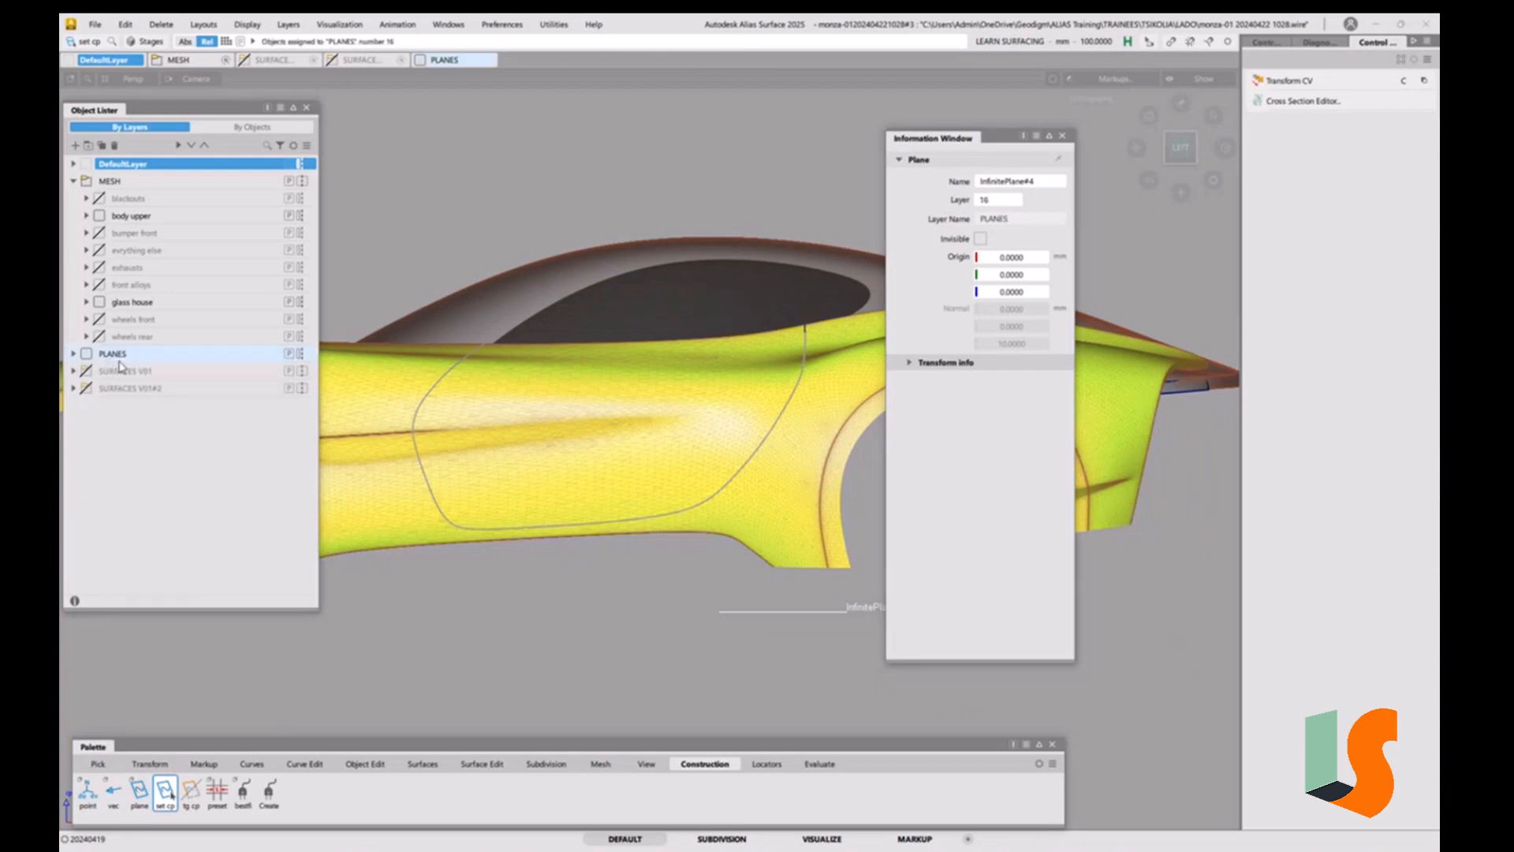
# Rename the construction plane to y_1500.
pyautogui.click(1006, 183)
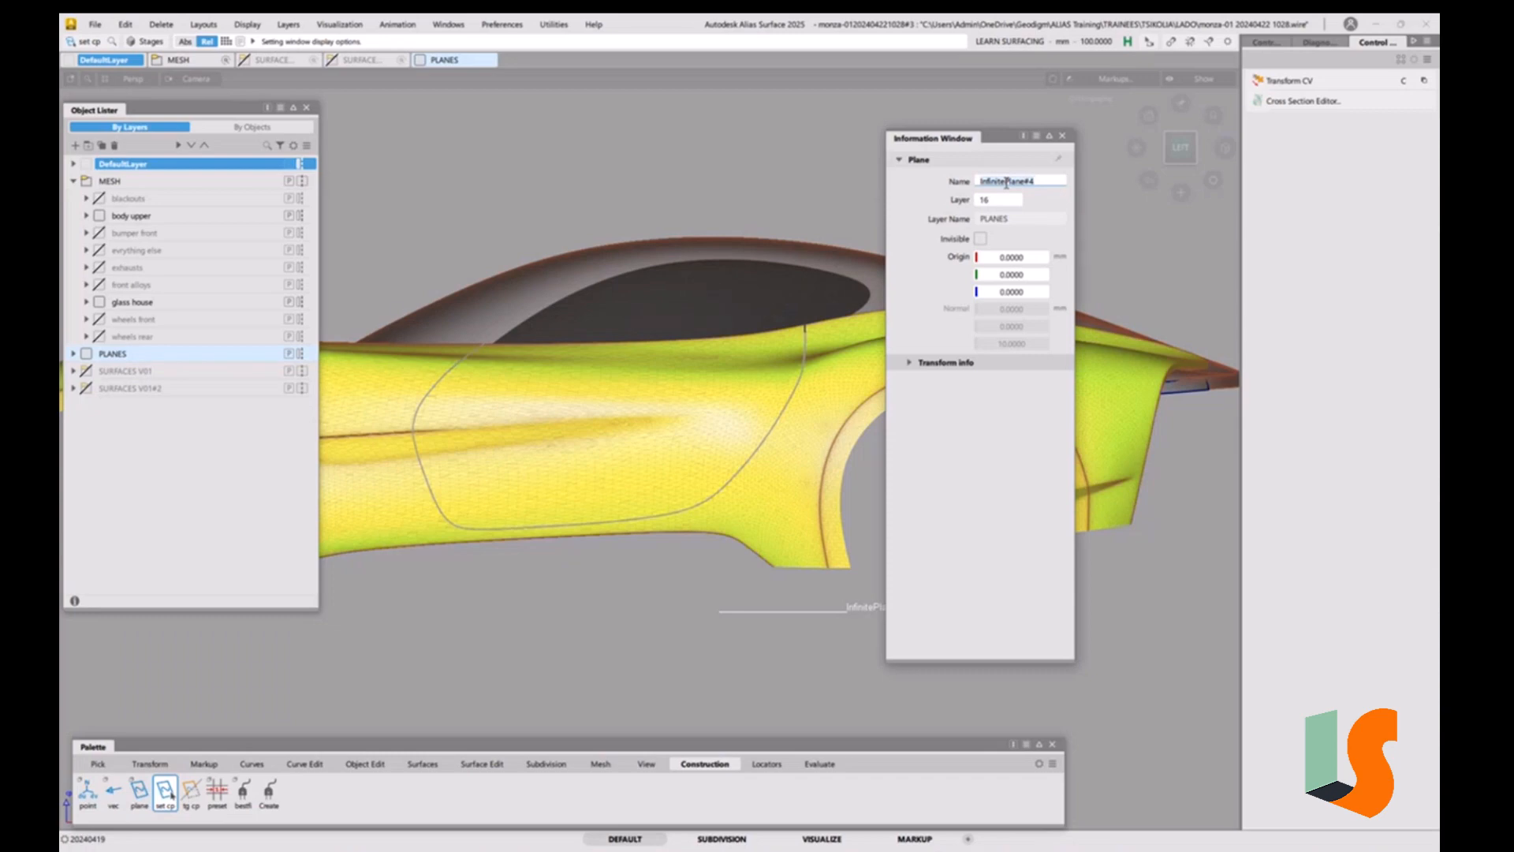
pyautogui.write('s')
pyautogui.press('Return')
pyautogui.click(1061, 136)
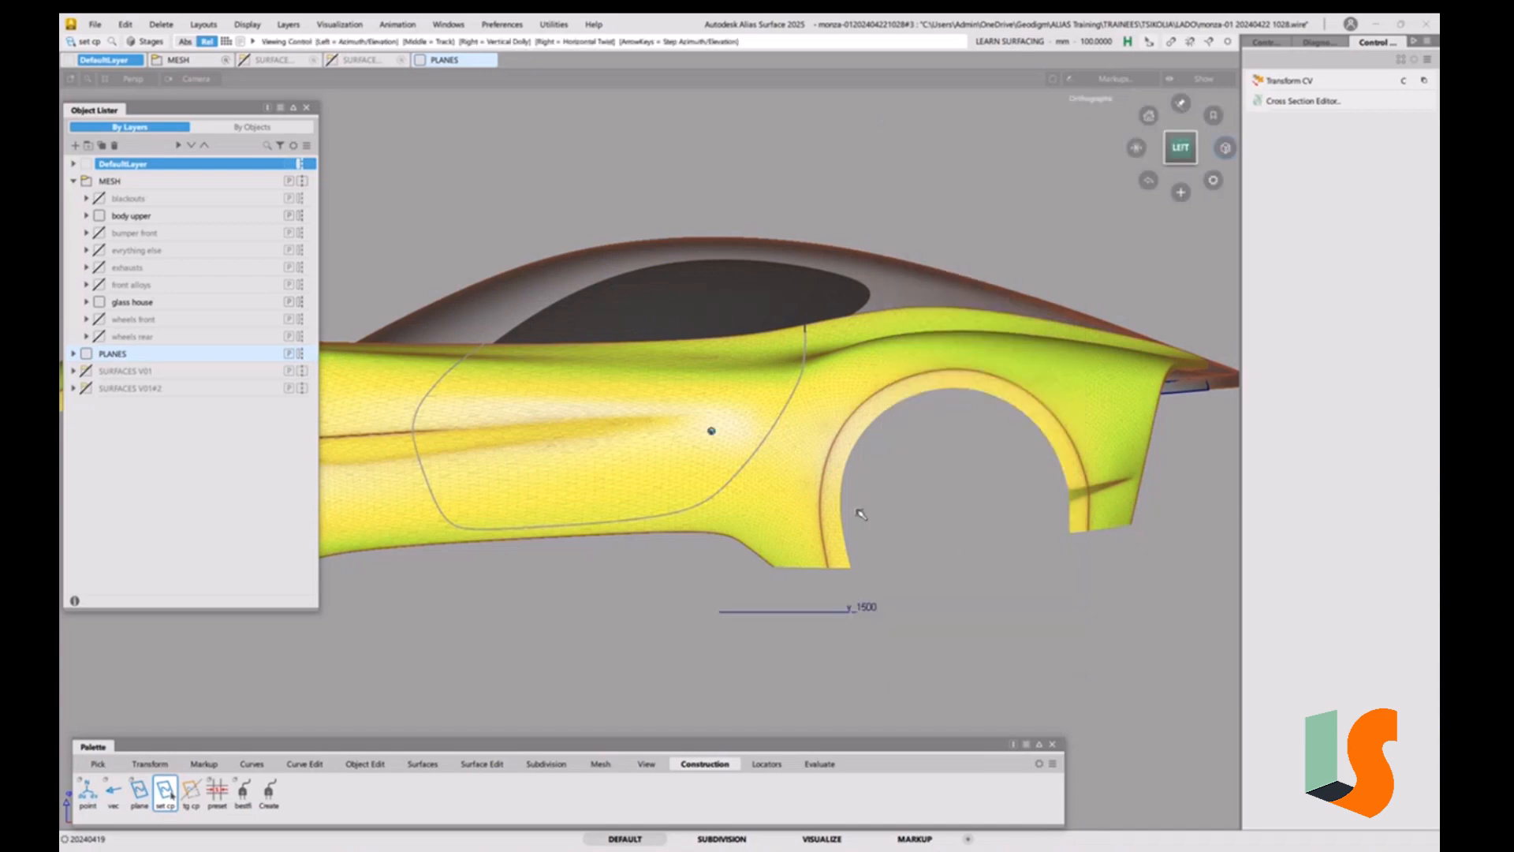
# Draw a straight two-point CV curve along the beltline, from ahead of the side window to near its rear lower edge.
pyautogui.keyDown('alt'); pyautogui.keyDown('shift'); pyautogui.moveTo(857, 510); pyautogui.dragTo(837, 475, button='right'); pyautogui.keyUp('shift'); pyautogui.keyUp('alt')
pyautogui.keyDown('alt'); pyautogui.keyDown('shift'); pyautogui.moveTo(836, 476); pyautogui.dragTo(891, 491, button='middle'); pyautogui.keyUp('shift'); pyautogui.keyUp('alt')
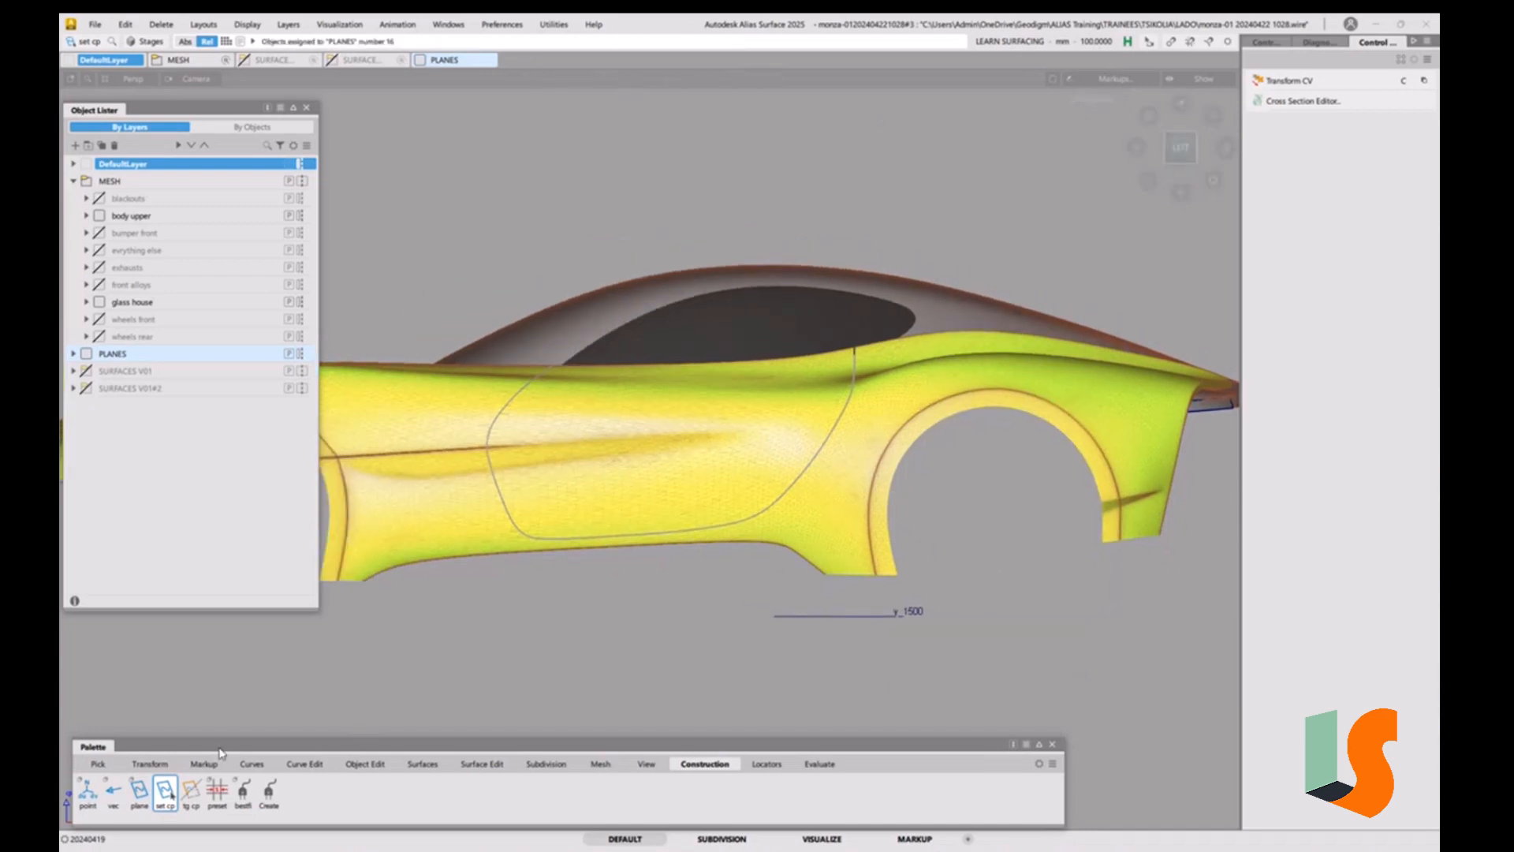
pyautogui.click(252, 763)
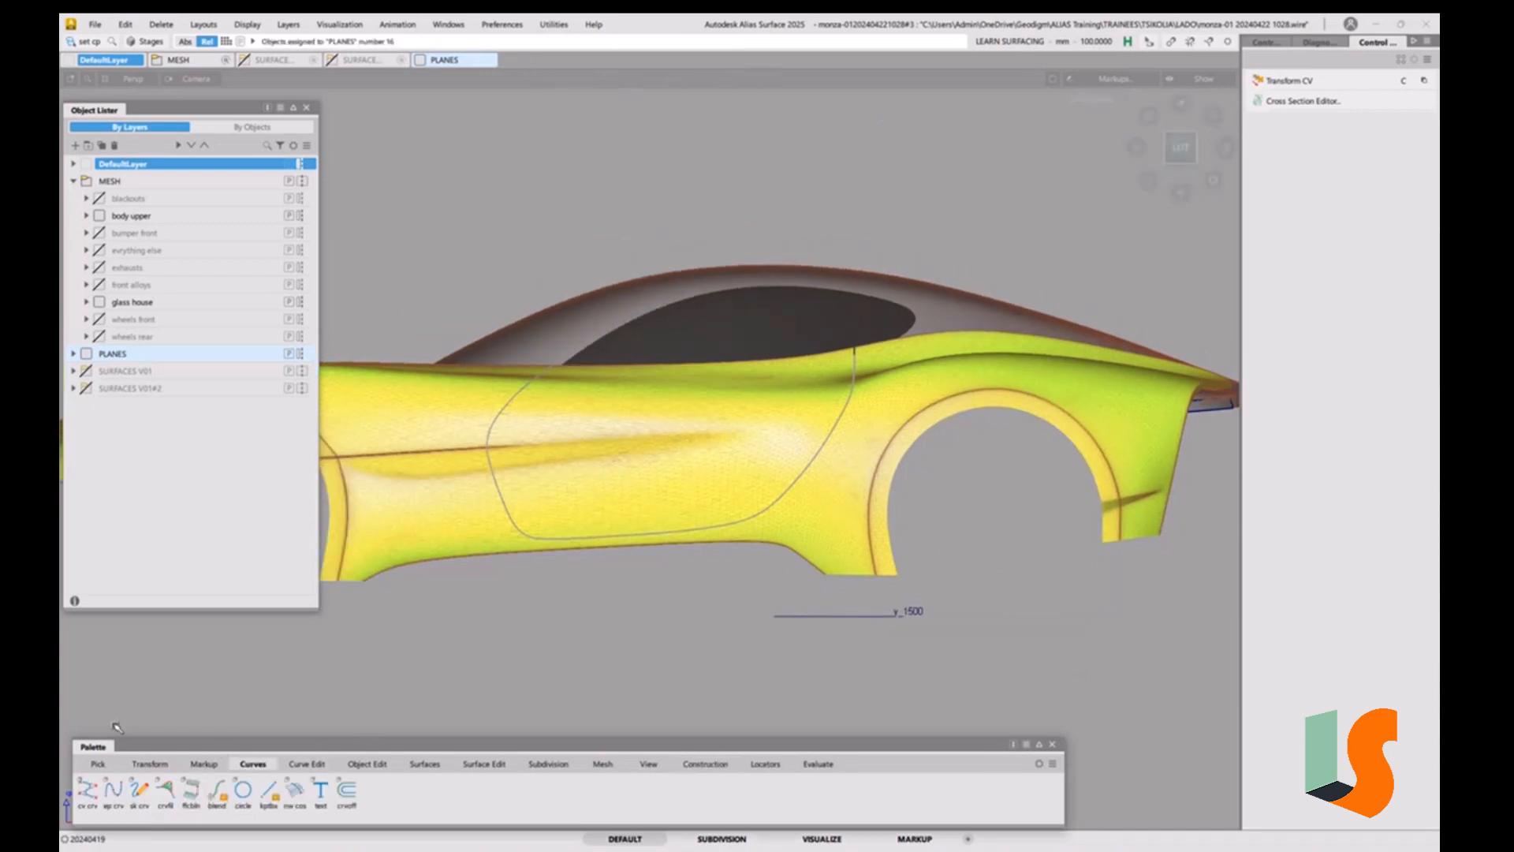
pyautogui.click(87, 795)
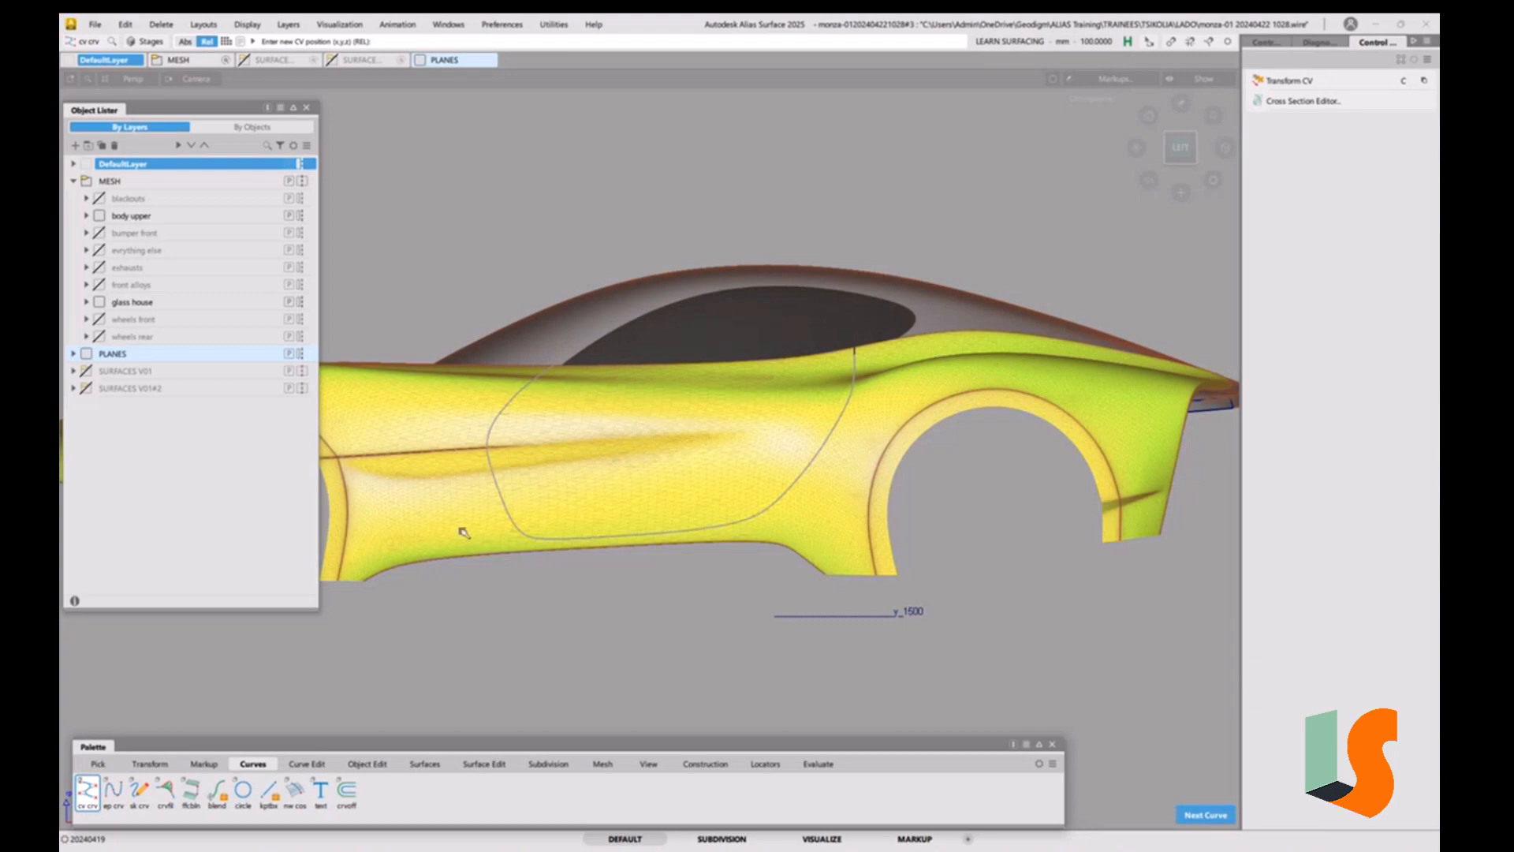
pyautogui.click(386, 361)
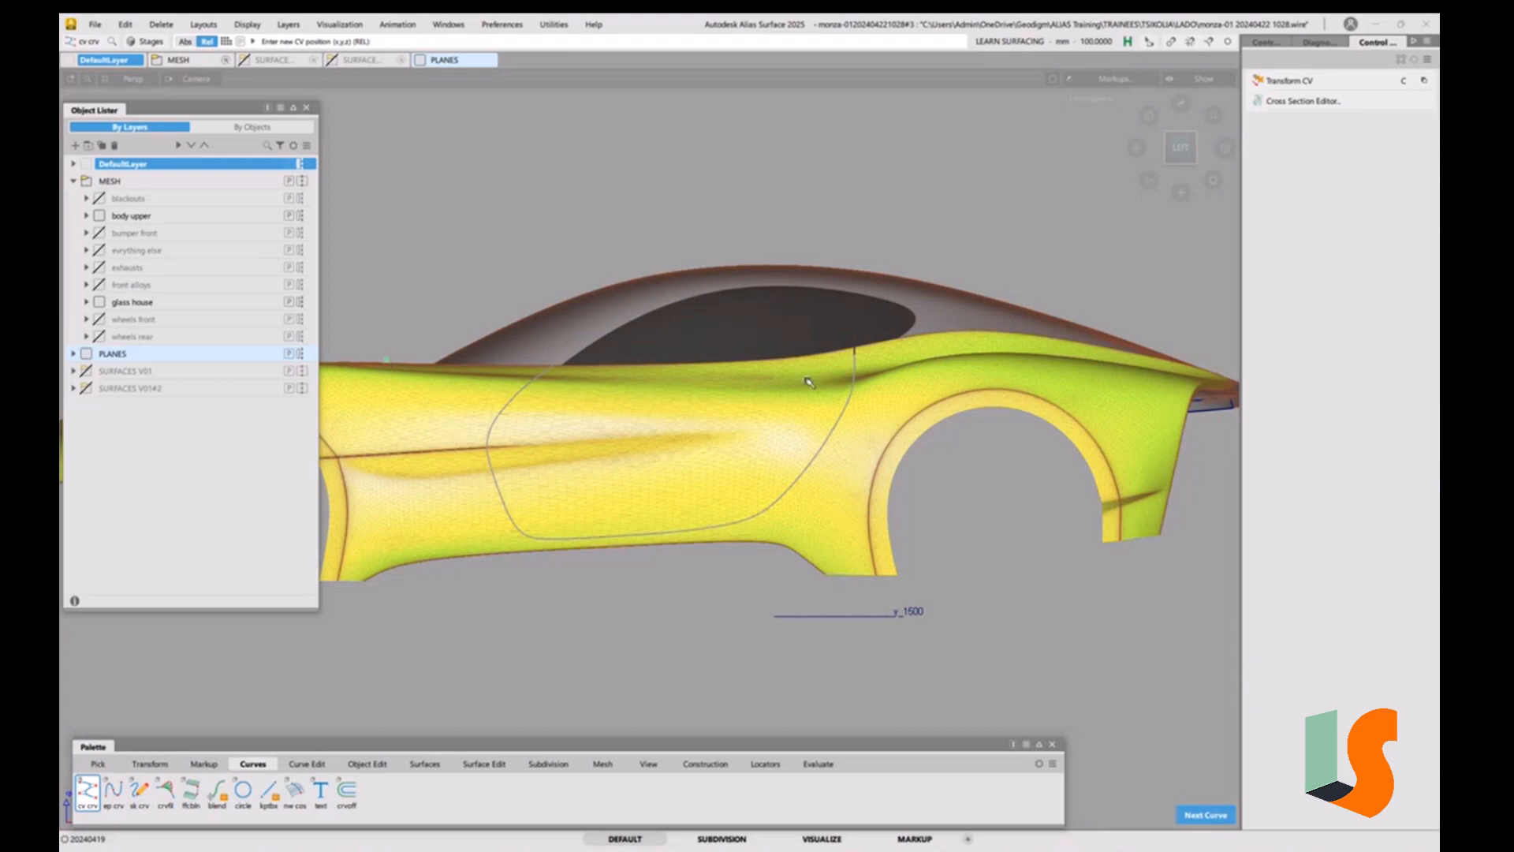
pyautogui.click(825, 364)
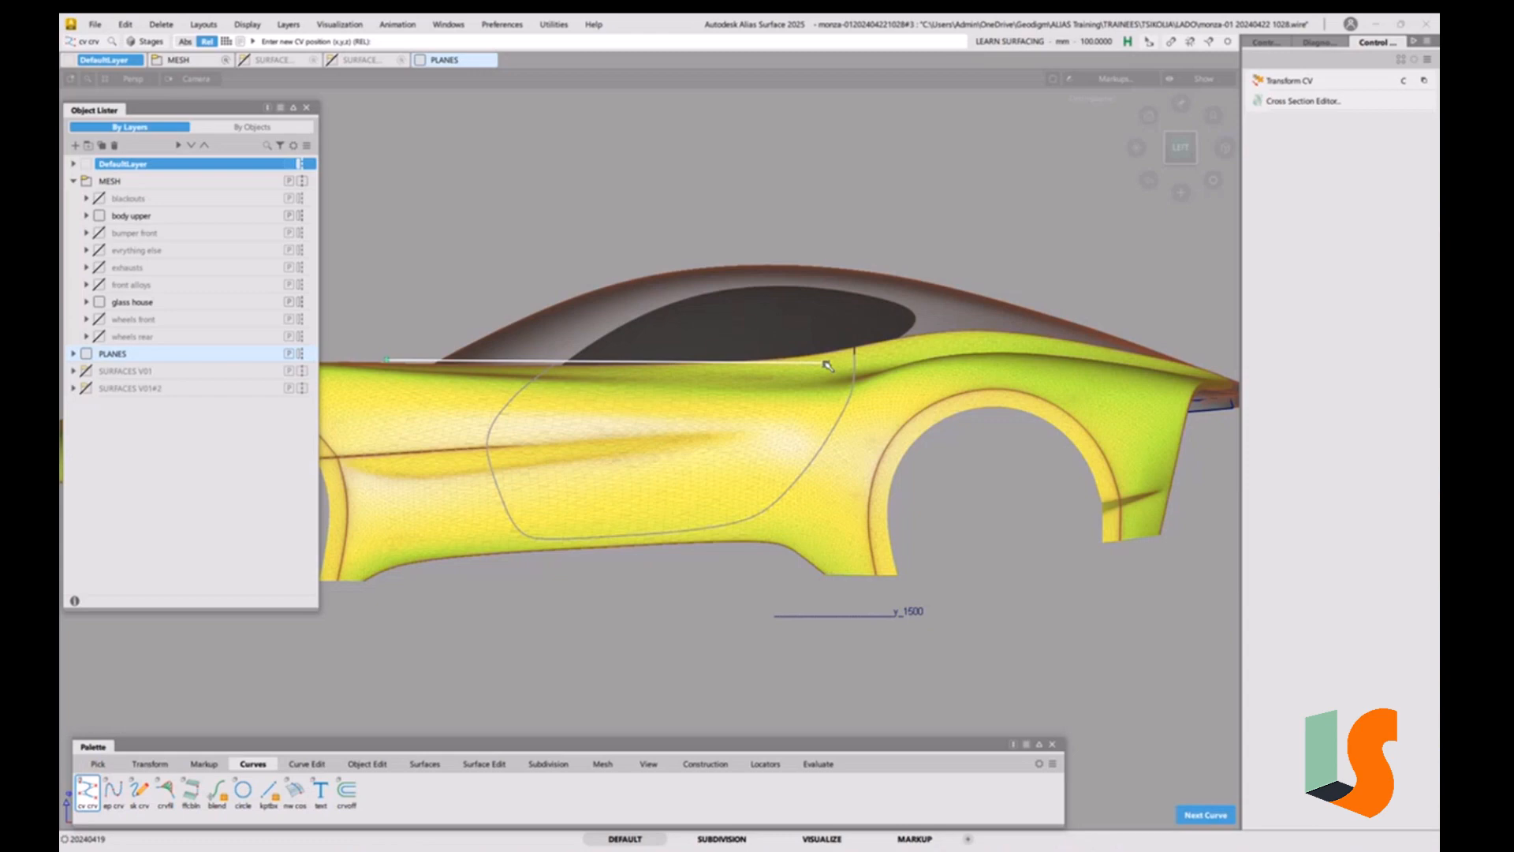
# Set the beltline curve to degree 2 with 1 span and unpick it.
pyautogui.press('p')
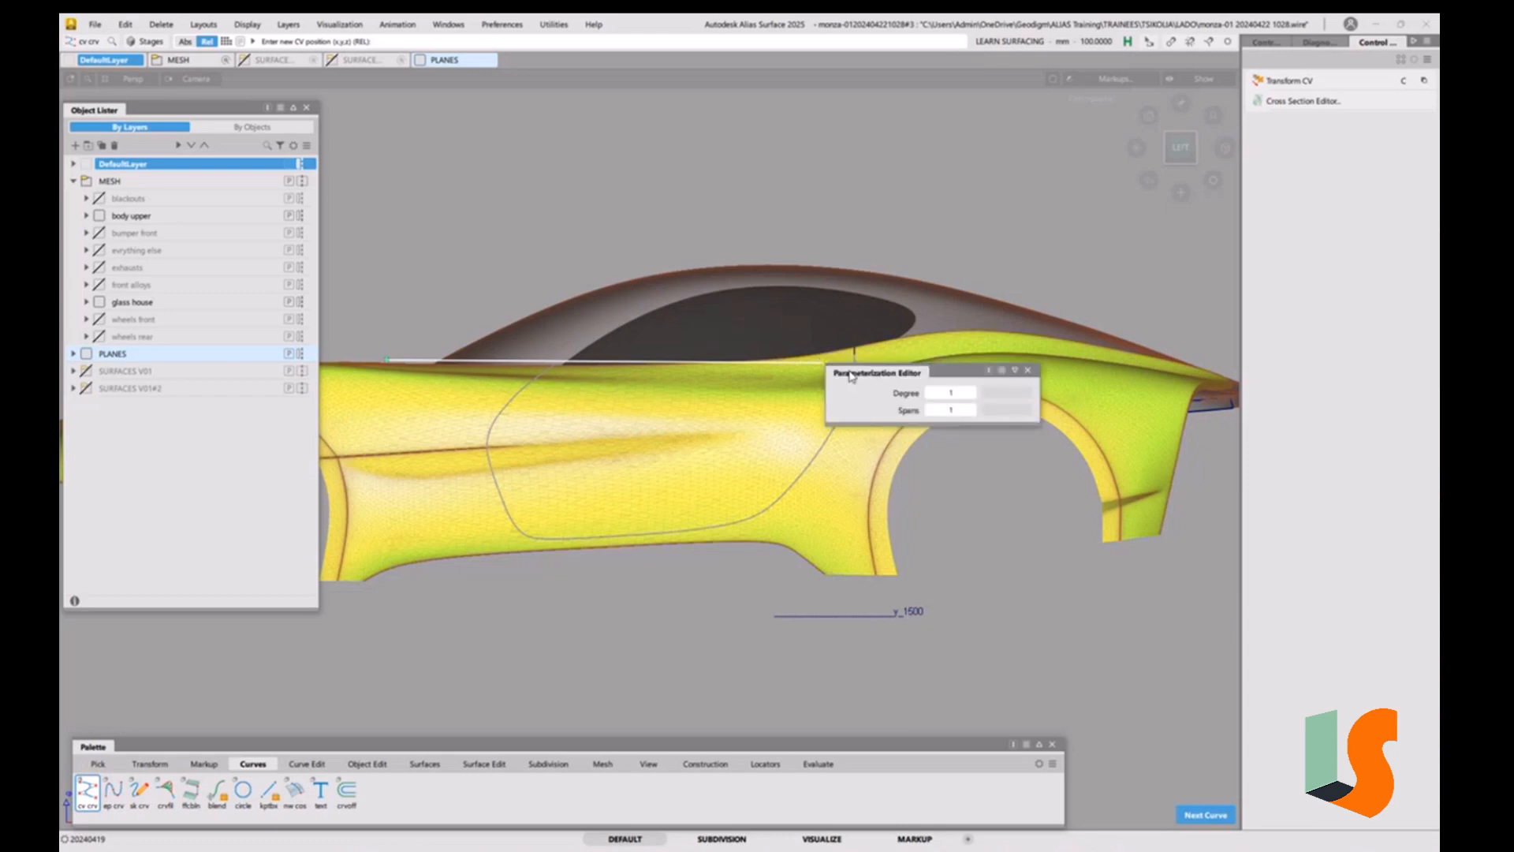
pyautogui.click(973, 393)
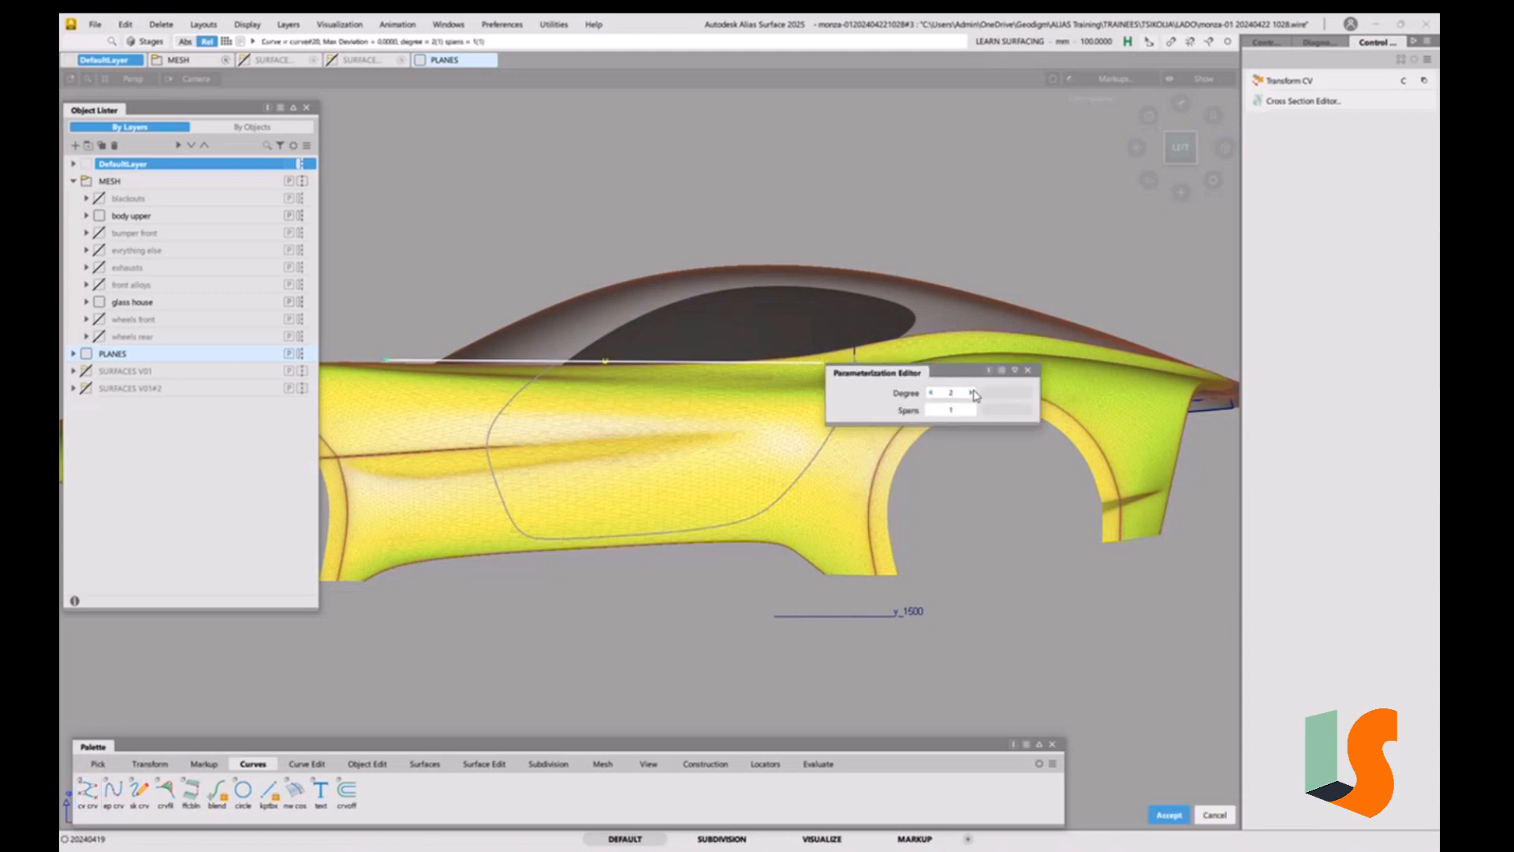
pyautogui.press('space')
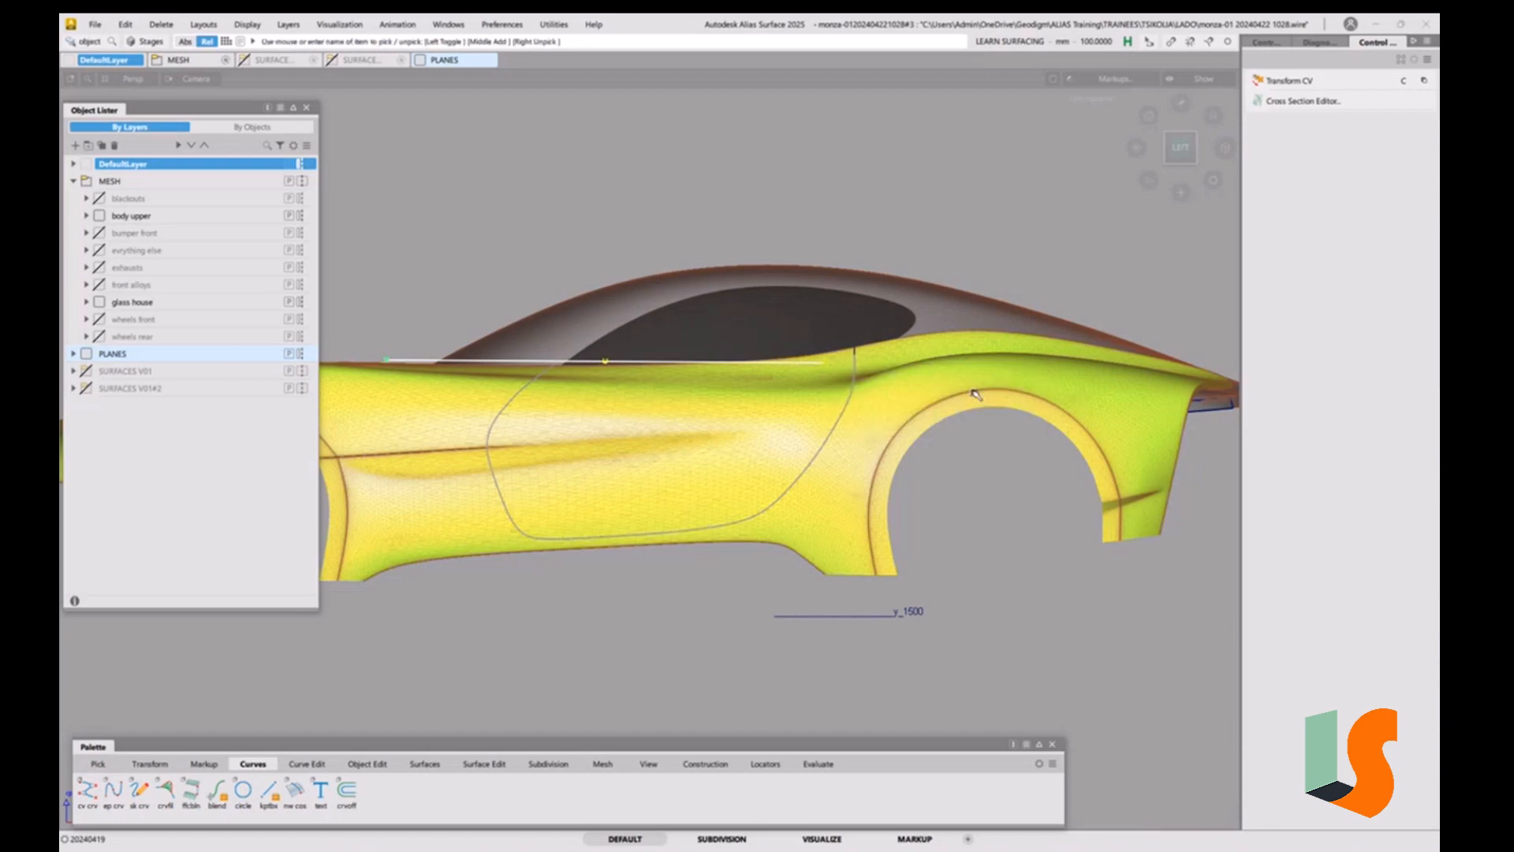
pyautogui.click(804, 413)
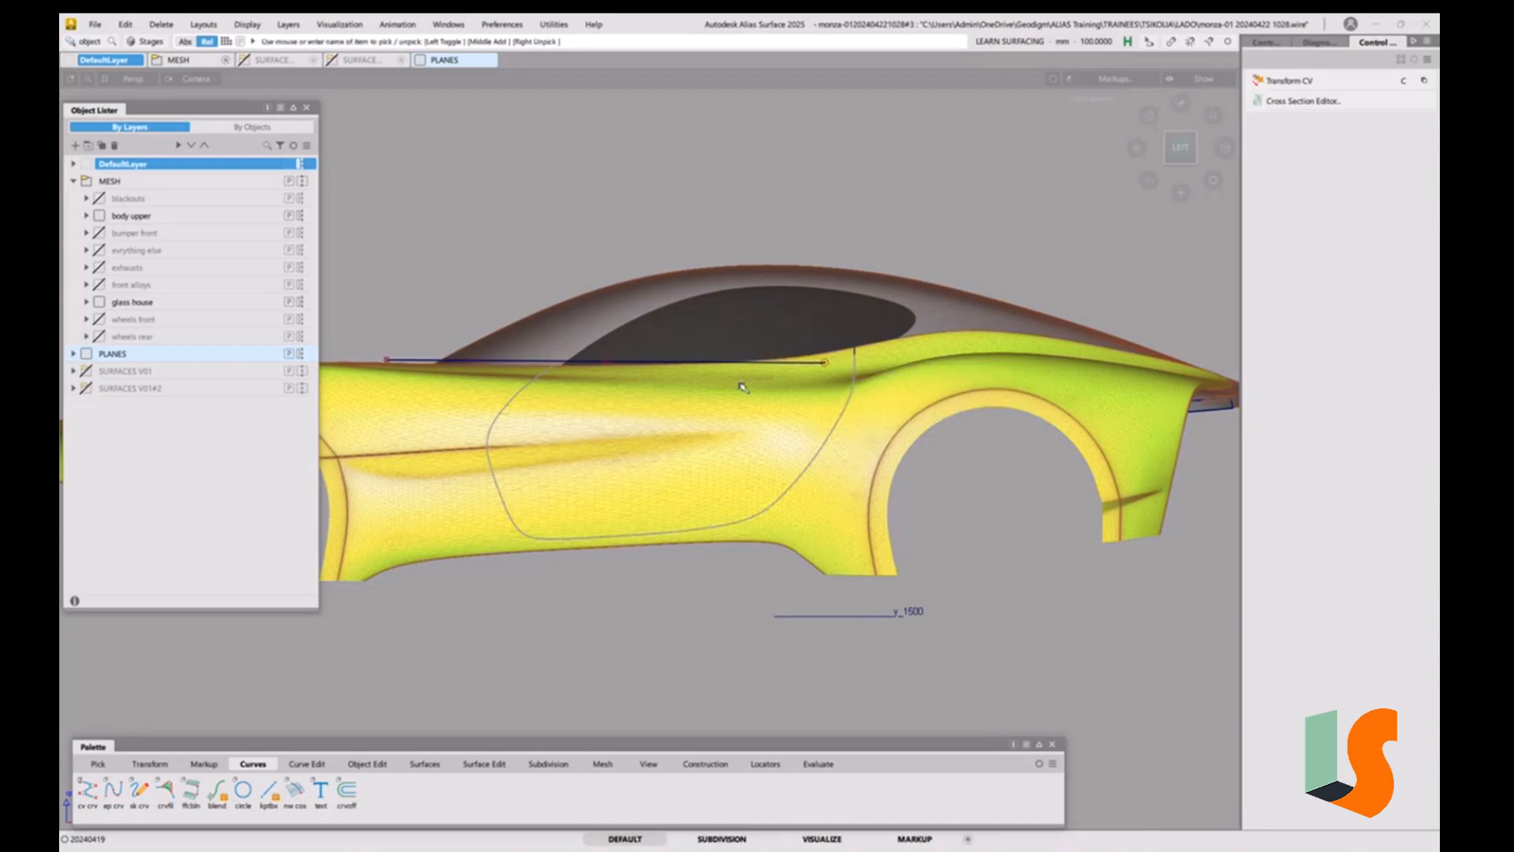
# Draw a three-point sample CV curve below the car with Uniform knot spacing, degree 7 and Progressive Degree enabled.
pyautogui.keyDown('alt'); pyautogui.keyDown('shift'); pyautogui.moveTo(743, 385); pyautogui.dragTo(726, 352, button='right'); pyautogui.keyUp('shift'); pyautogui.keyUp('alt')
pyautogui.keyDown('alt'); pyautogui.keyDown('shift'); pyautogui.moveTo(767, 387); pyautogui.dragTo(862, 406, button='middle'); pyautogui.keyUp('shift'); pyautogui.keyUp('alt')
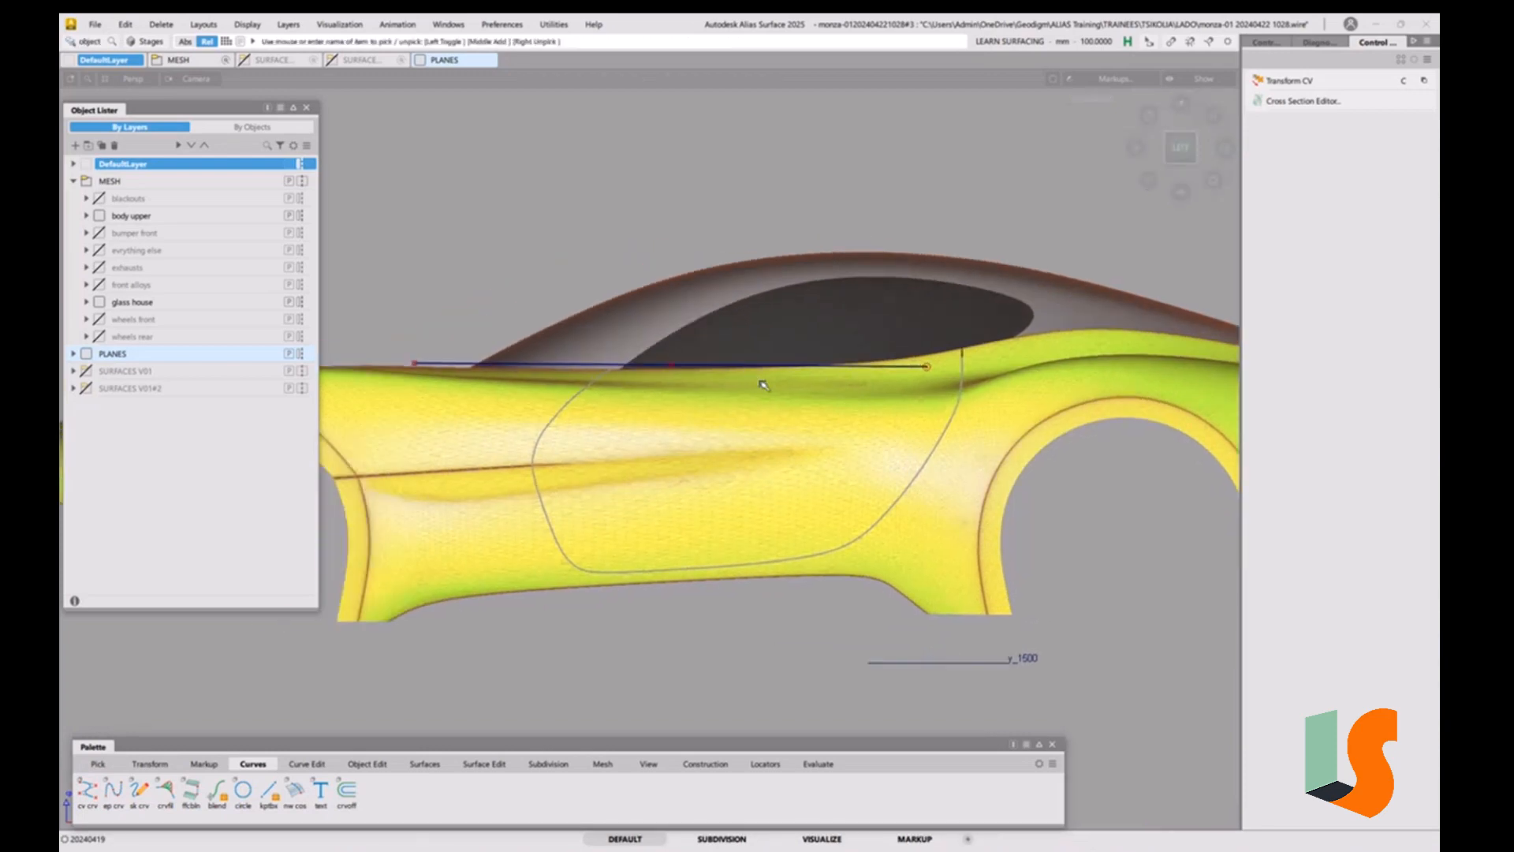
pyautogui.keyDown('alt'); pyautogui.keyDown('shift'); pyautogui.moveTo(738, 394); pyautogui.dragTo(741, 408, button='right'); pyautogui.keyUp('shift'); pyautogui.keyUp('alt')
pyautogui.keyDown('alt'); pyautogui.keyDown('shift'); pyautogui.moveTo(741, 408); pyautogui.dragTo(662, 391, button='middle'); pyautogui.keyUp('shift'); pyautogui.keyUp('alt')
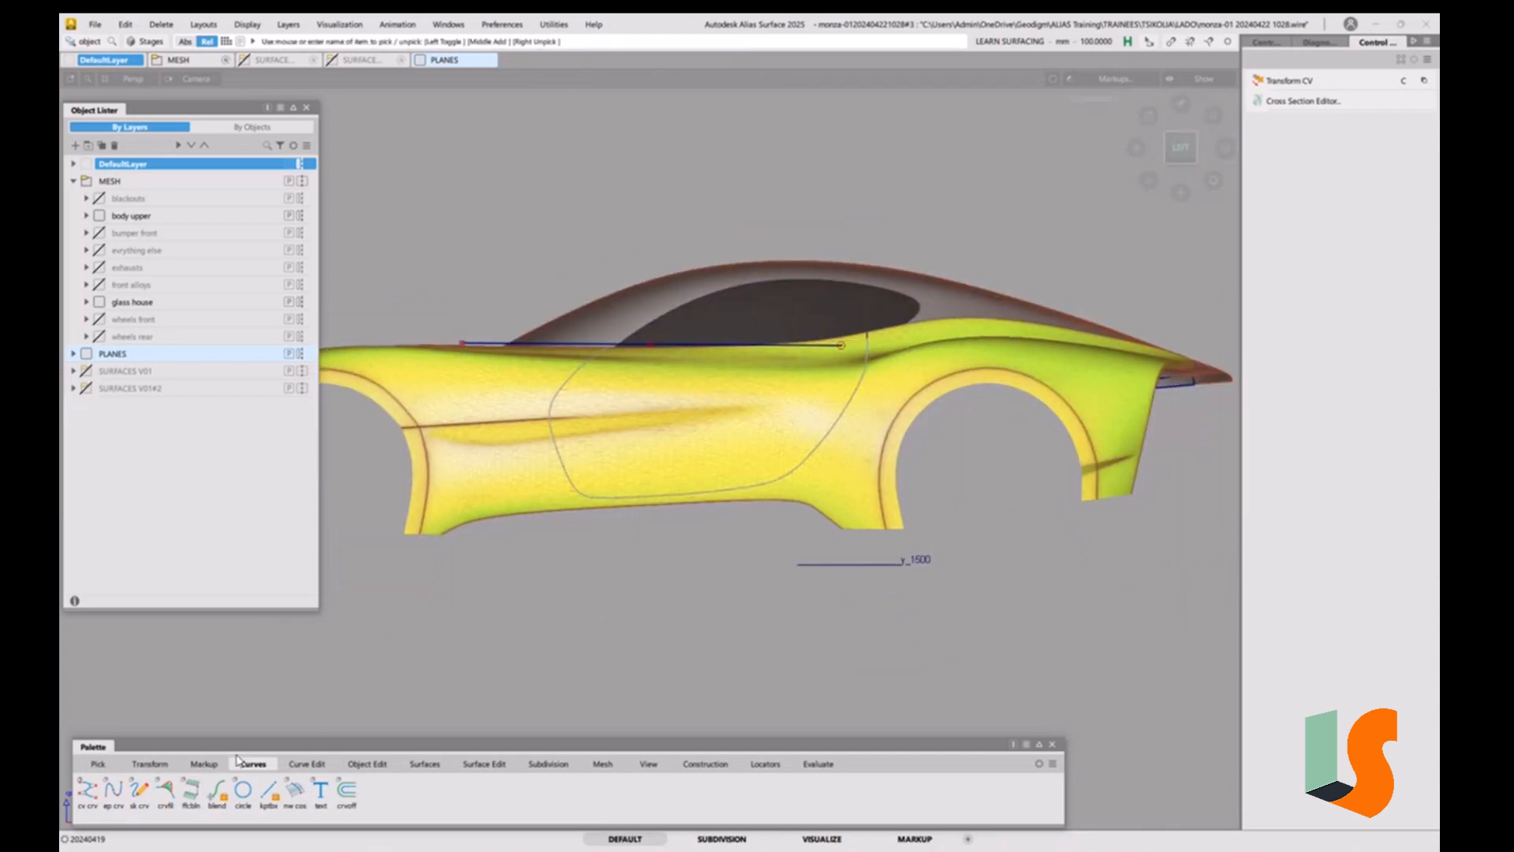
pyautogui.doubleClick(88, 791)
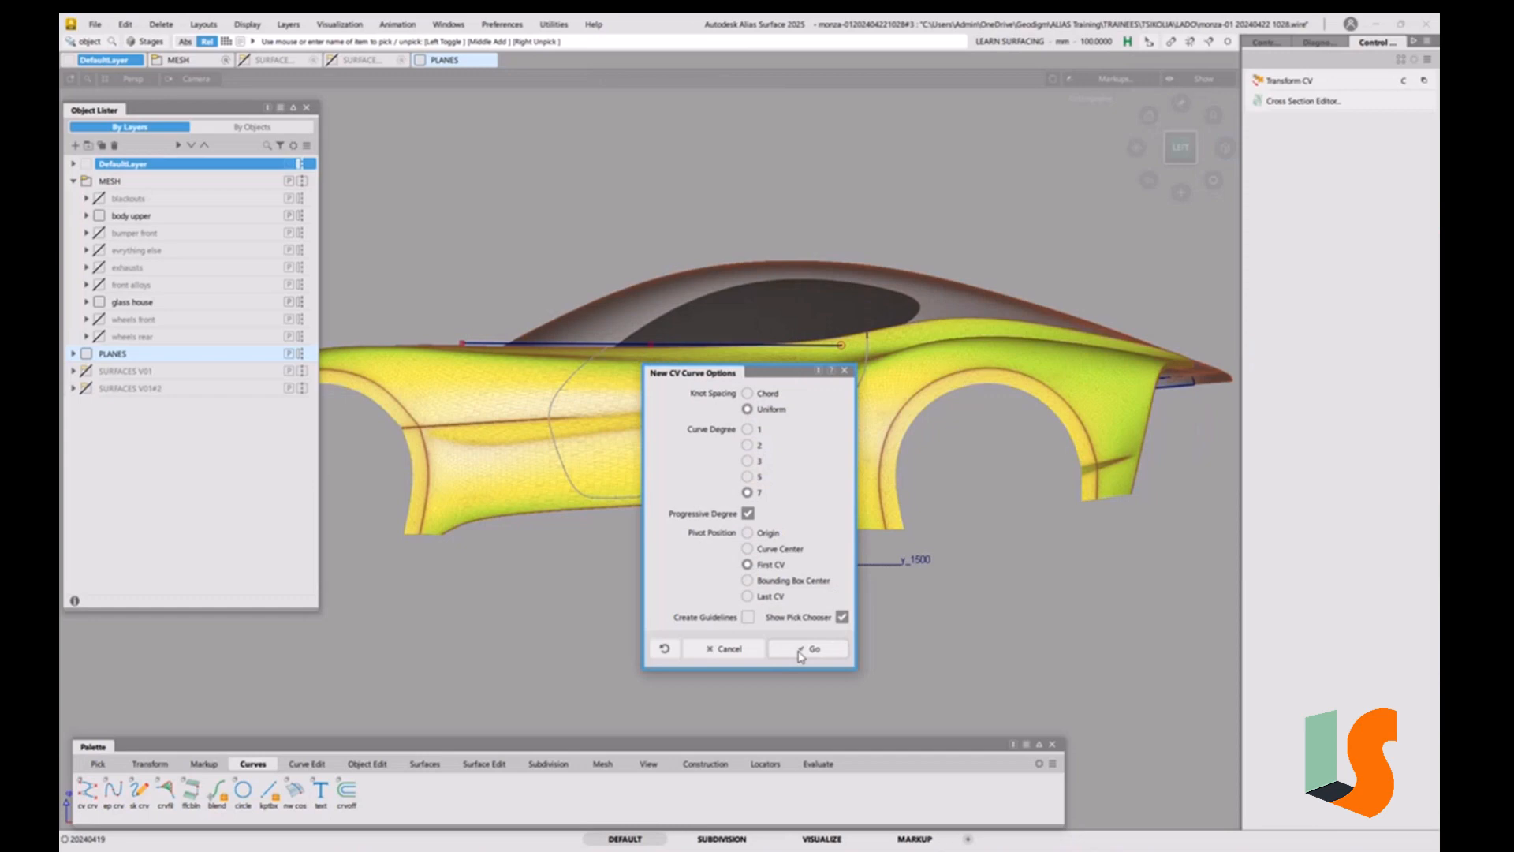
pyautogui.click(801, 654)
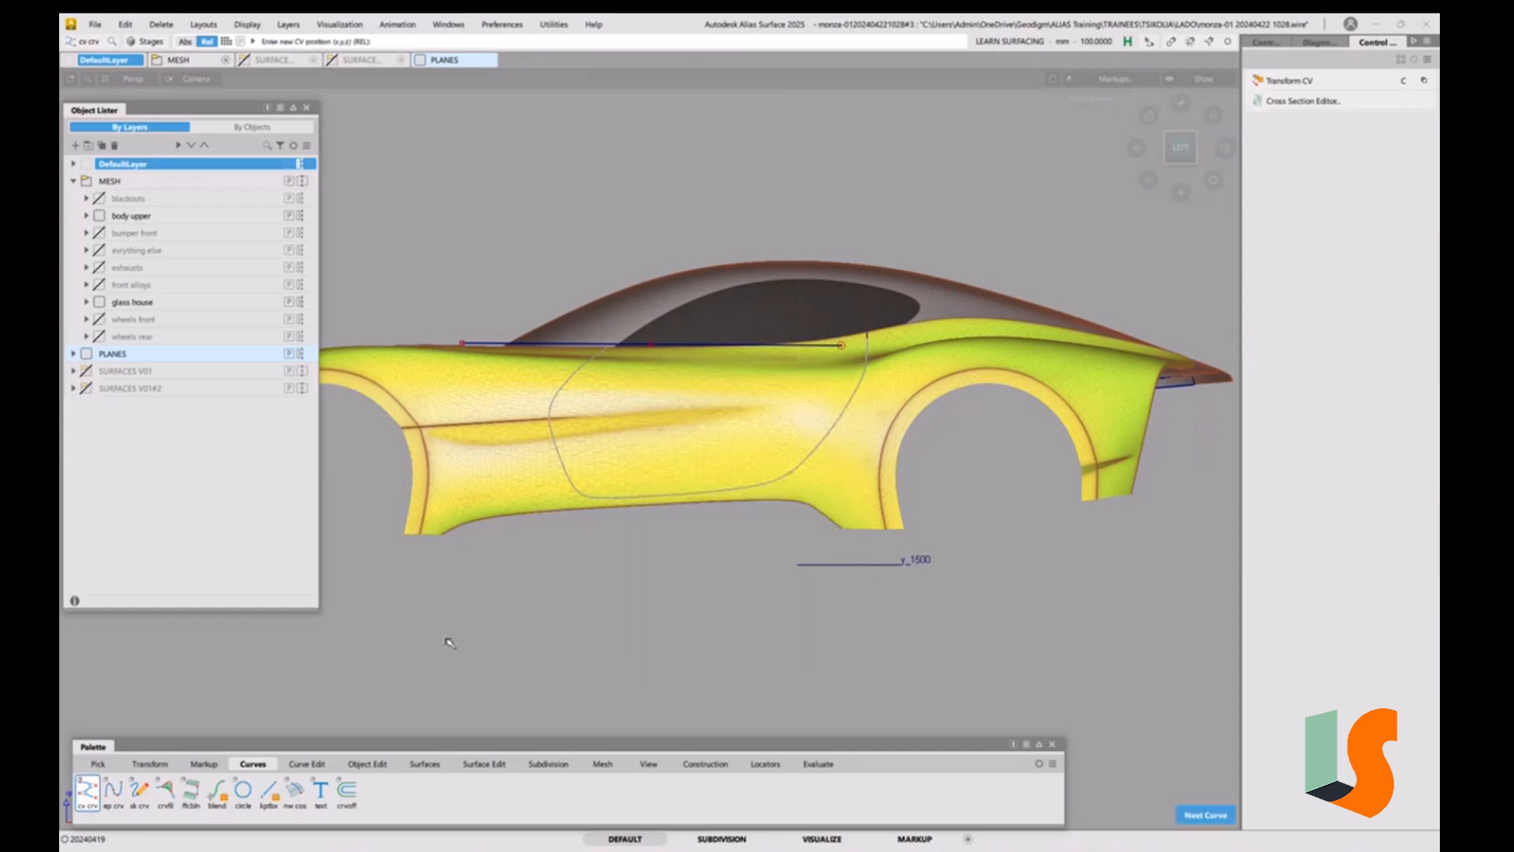
pyautogui.click(634, 645)
pyautogui.click(860, 630)
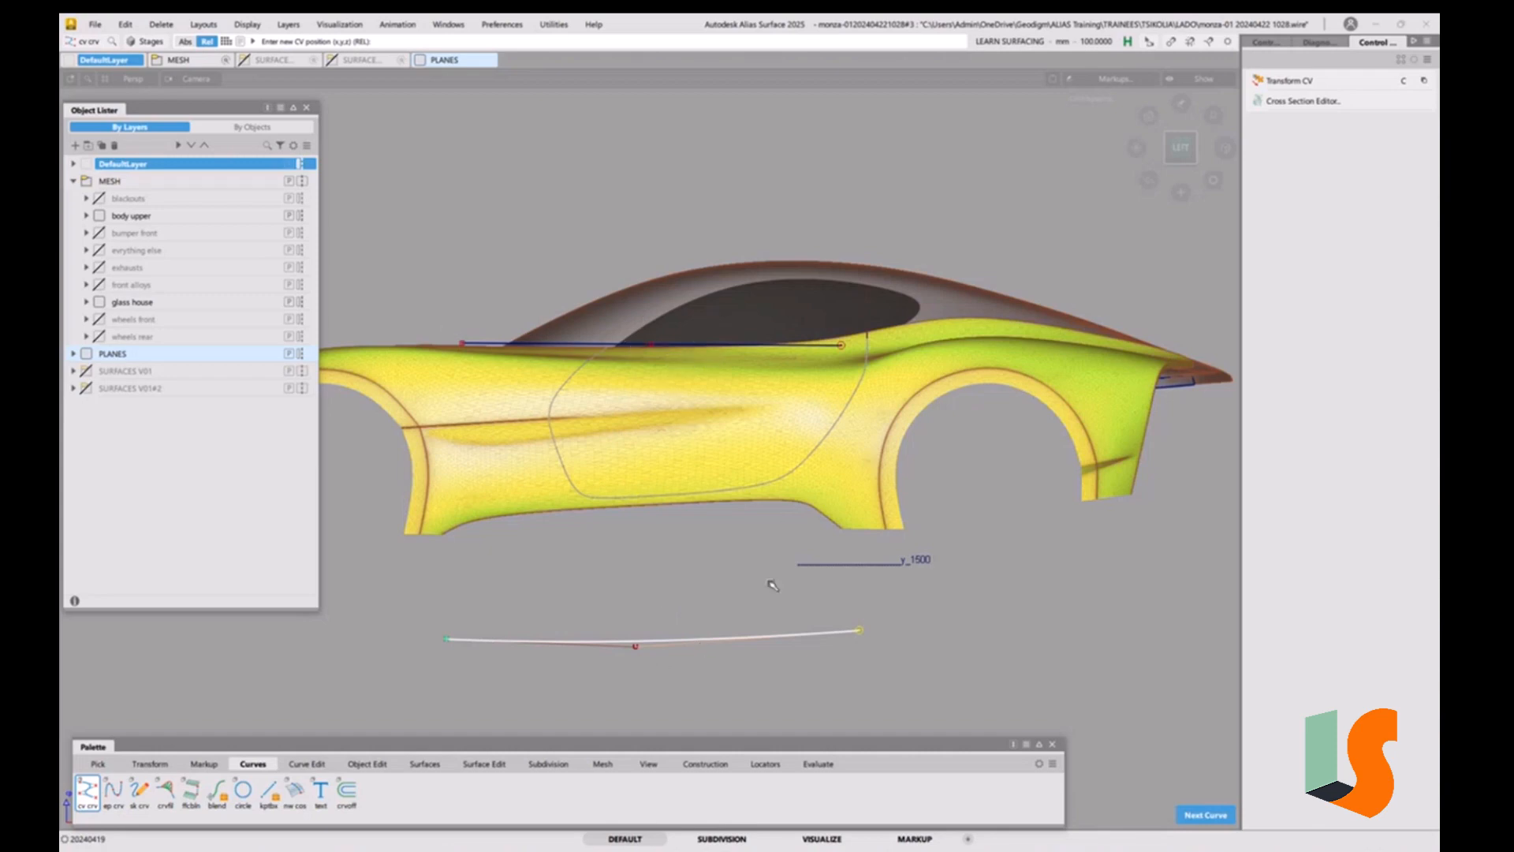
# Draw a sample edit point curve with Uniform knot spacing and degree 2 between the car and the sample CV curve.
pyautogui.doubleClick(115, 791)
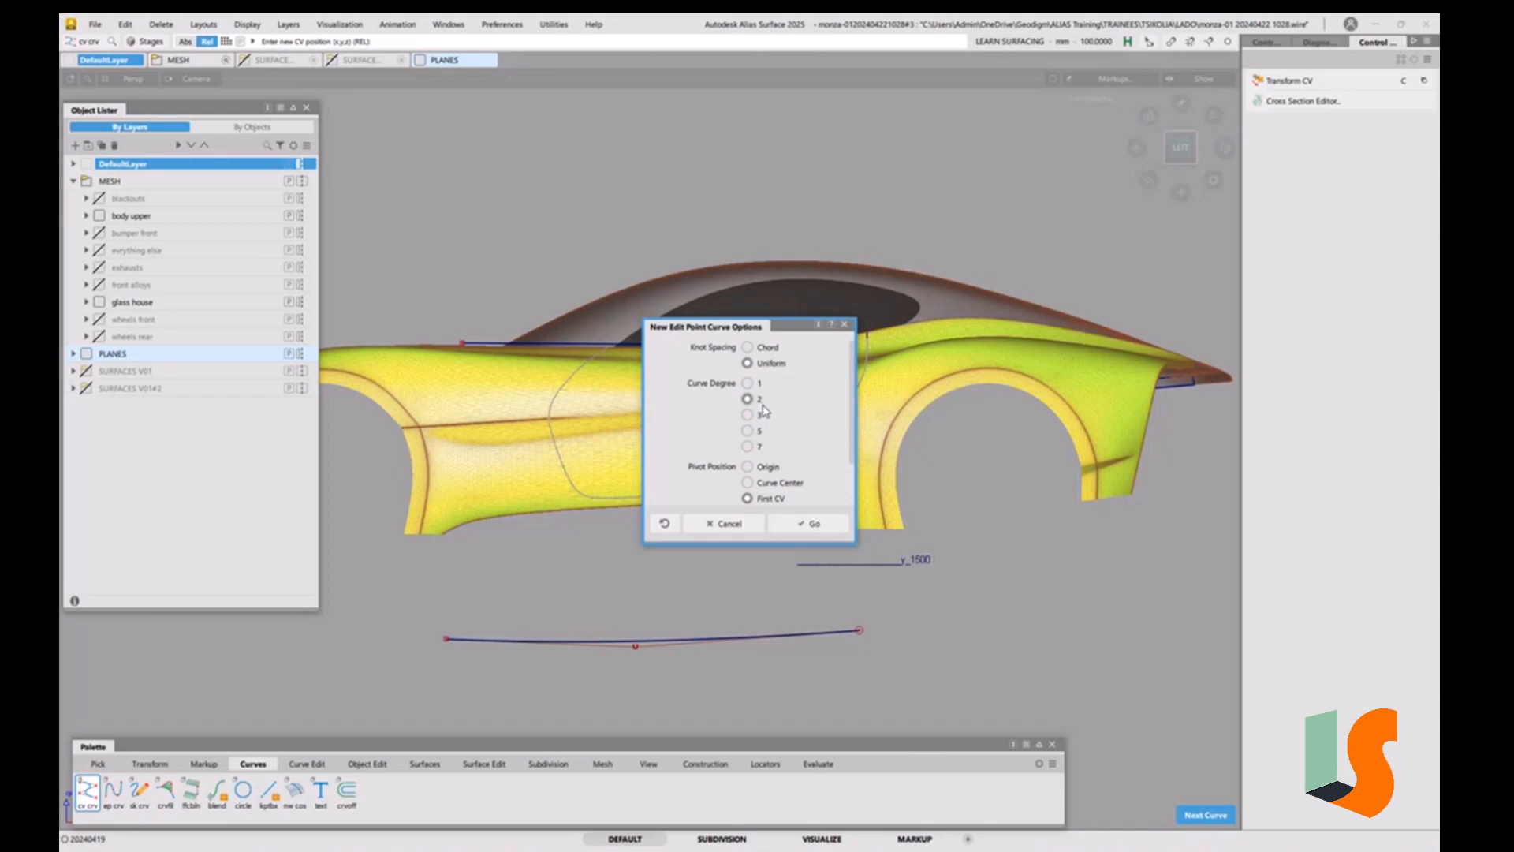
pyautogui.click(826, 524)
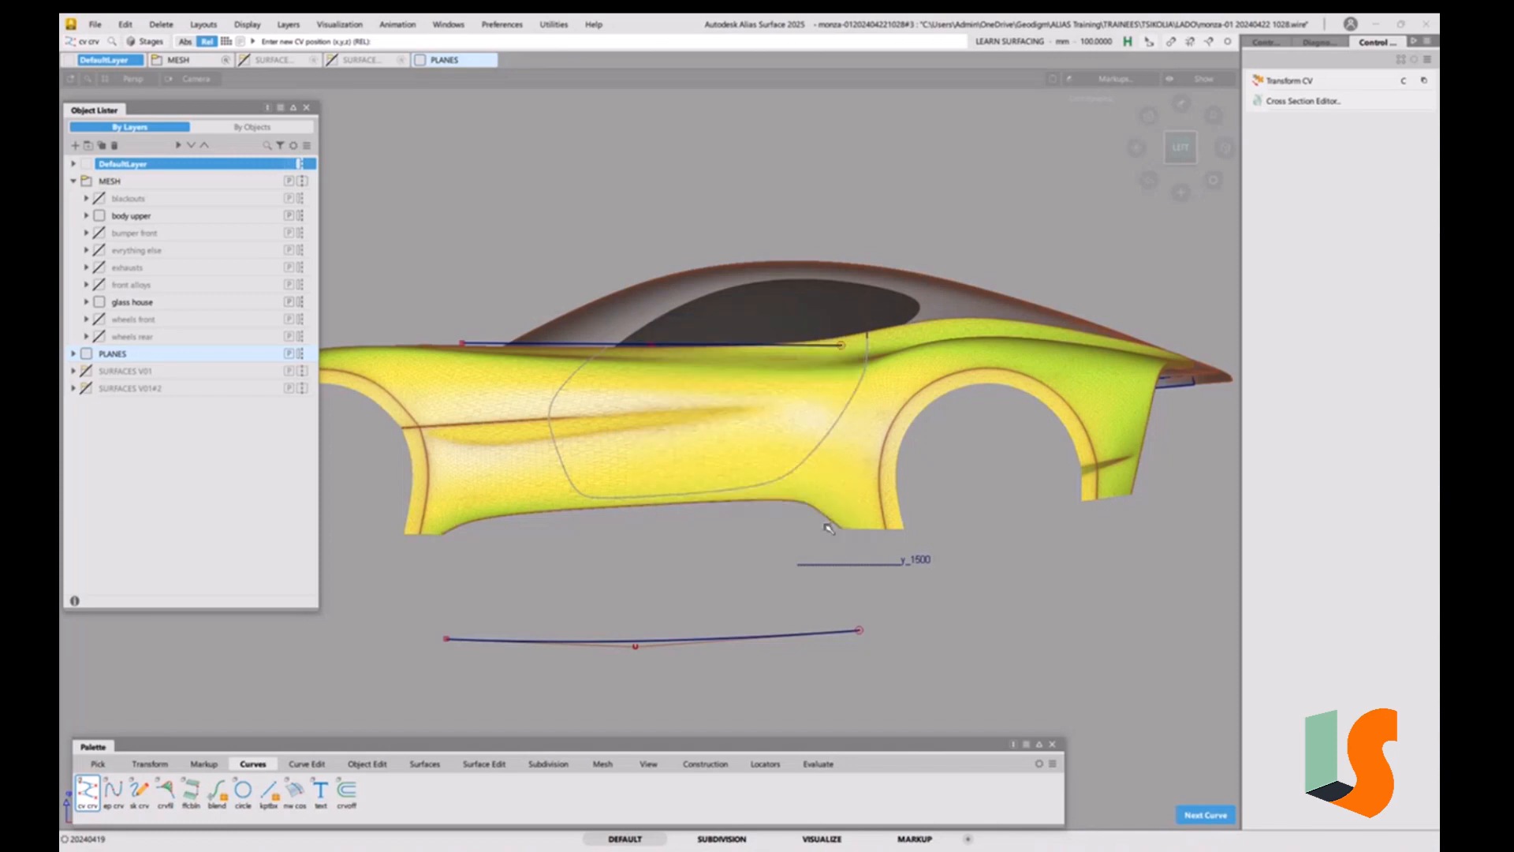
pyautogui.click(449, 597)
pyautogui.click(840, 601)
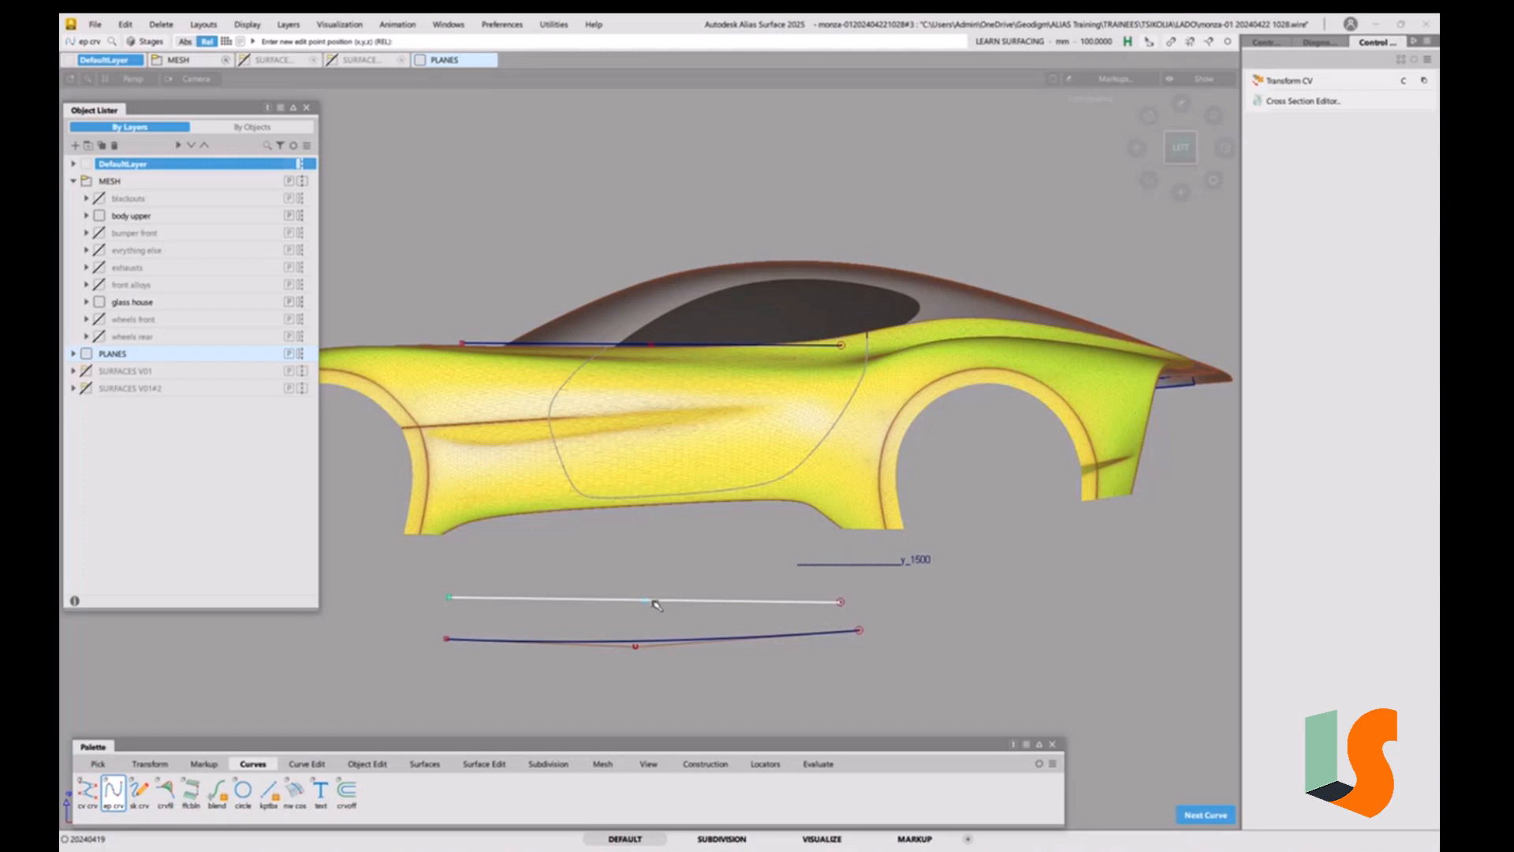
# Delete both sample curves below the car.
pyautogui.keyDown('ctrl'); pyautogui.keyDown('shift'); pyautogui.moveTo(769, 642); pyautogui.dragTo(776, 588); pyautogui.keyUp('shift'); pyautogui.keyUp('ctrl')
pyautogui.keyDown('ctrl'); pyautogui.keyDown('shift'); pyautogui.moveTo(726, 598); pyautogui.dragTo(716, 680); pyautogui.keyUp('shift'); pyautogui.keyUp('ctrl')
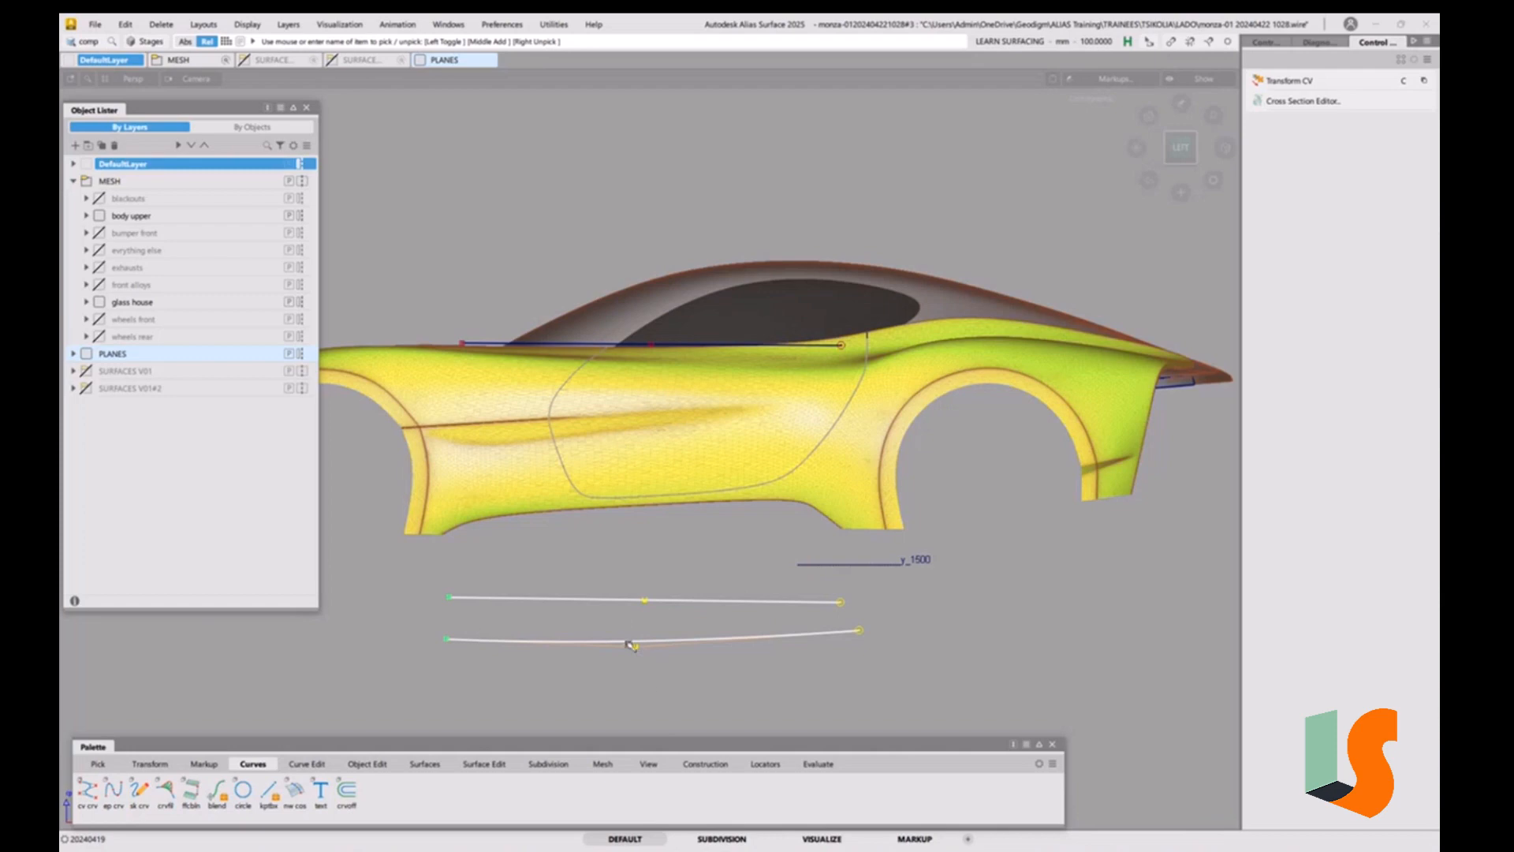
pyautogui.press('Delete')
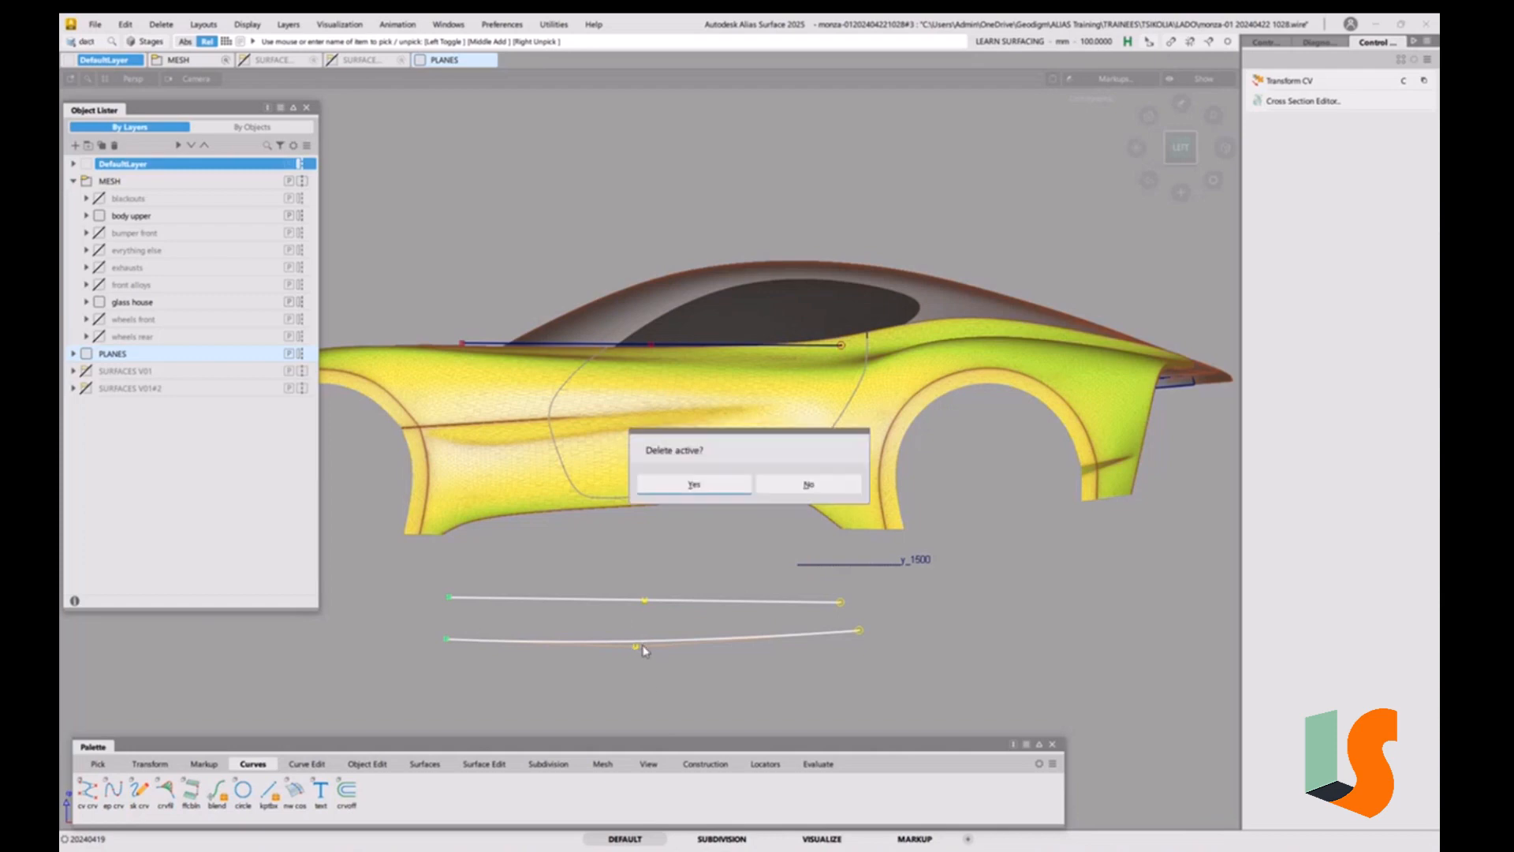
pyautogui.click(712, 489)
# Show the SURFACES V01#2 layer folder and hide its curves 04#2 and TOP#2 layers.
pyautogui.keyDown('alt'); pyautogui.keyDown('shift'); pyautogui.moveTo(702, 368); pyautogui.dragTo(712, 294, button='right'); pyautogui.keyUp('shift'); pyautogui.keyUp('alt')
pyautogui.keyDown('alt'); pyautogui.keyDown('shift'); pyautogui.moveTo(712, 294); pyautogui.dragTo(853, 395, button='middle'); pyautogui.keyUp('shift'); pyautogui.keyUp('alt')
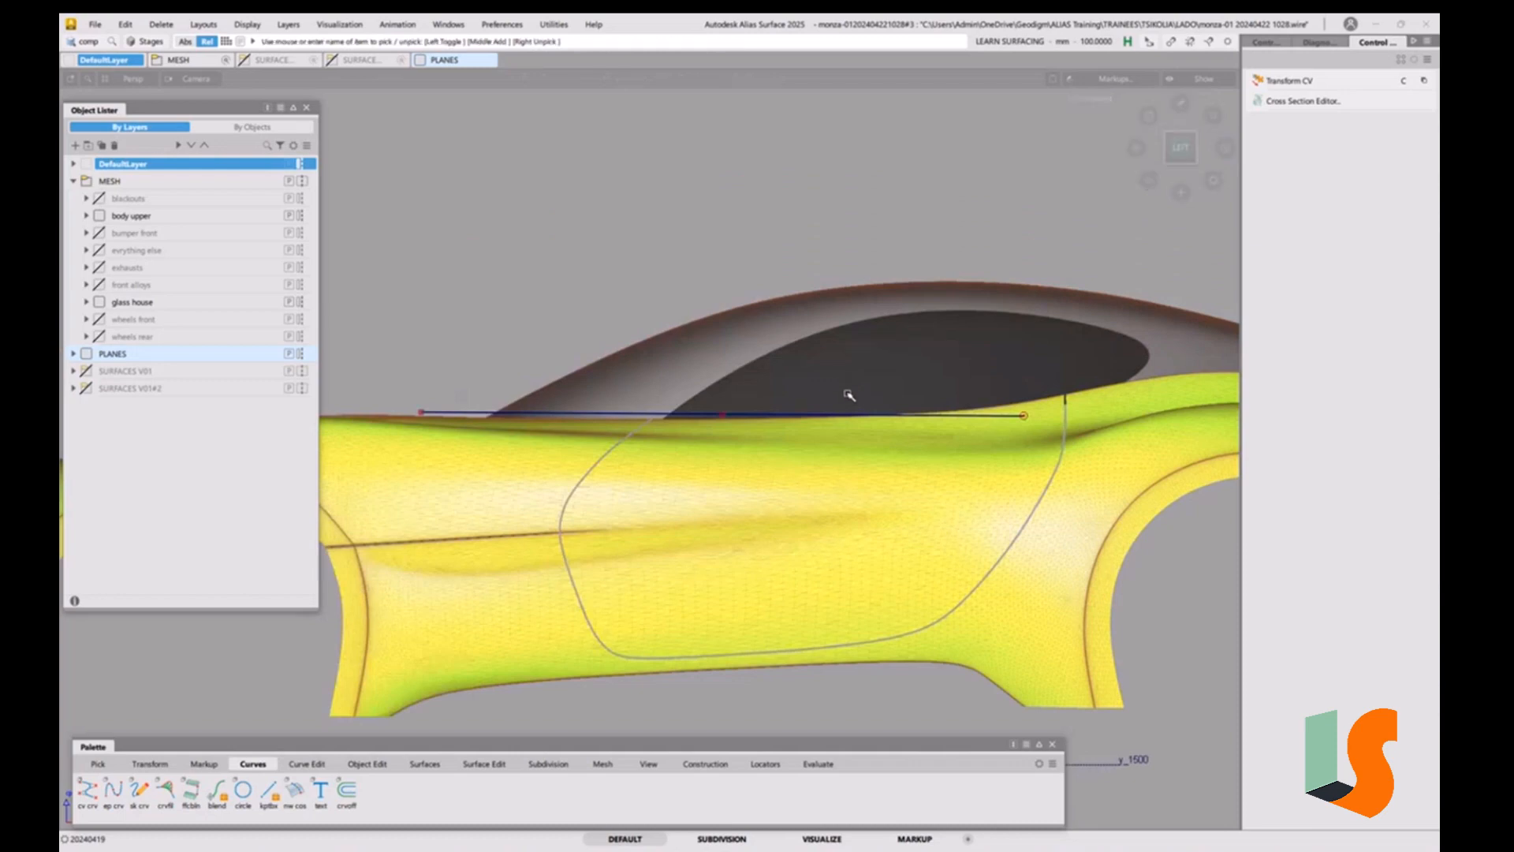
pyautogui.click(86, 389)
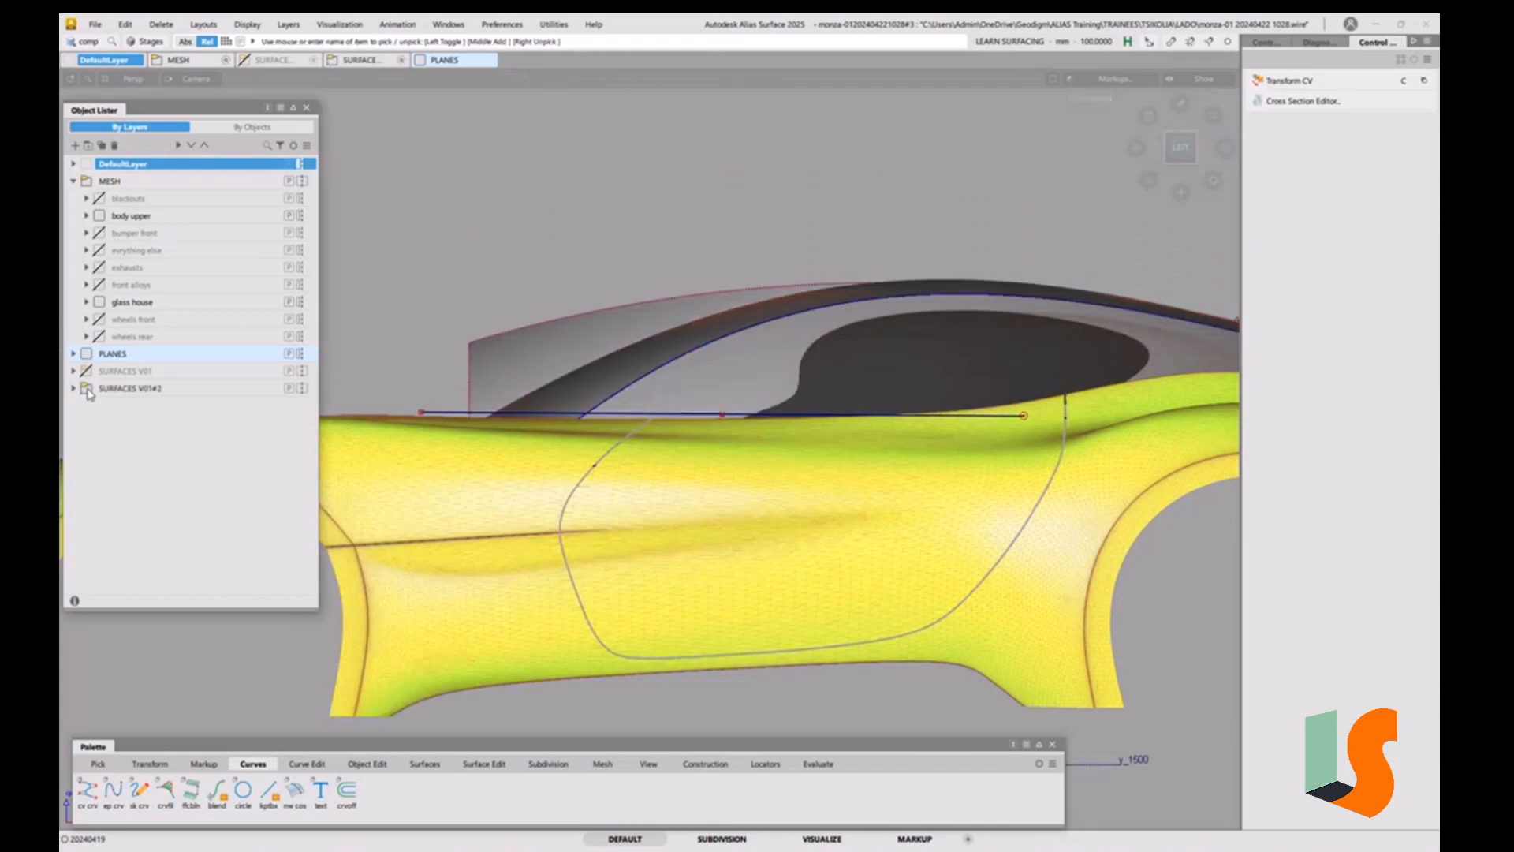
pyautogui.click(73, 389)
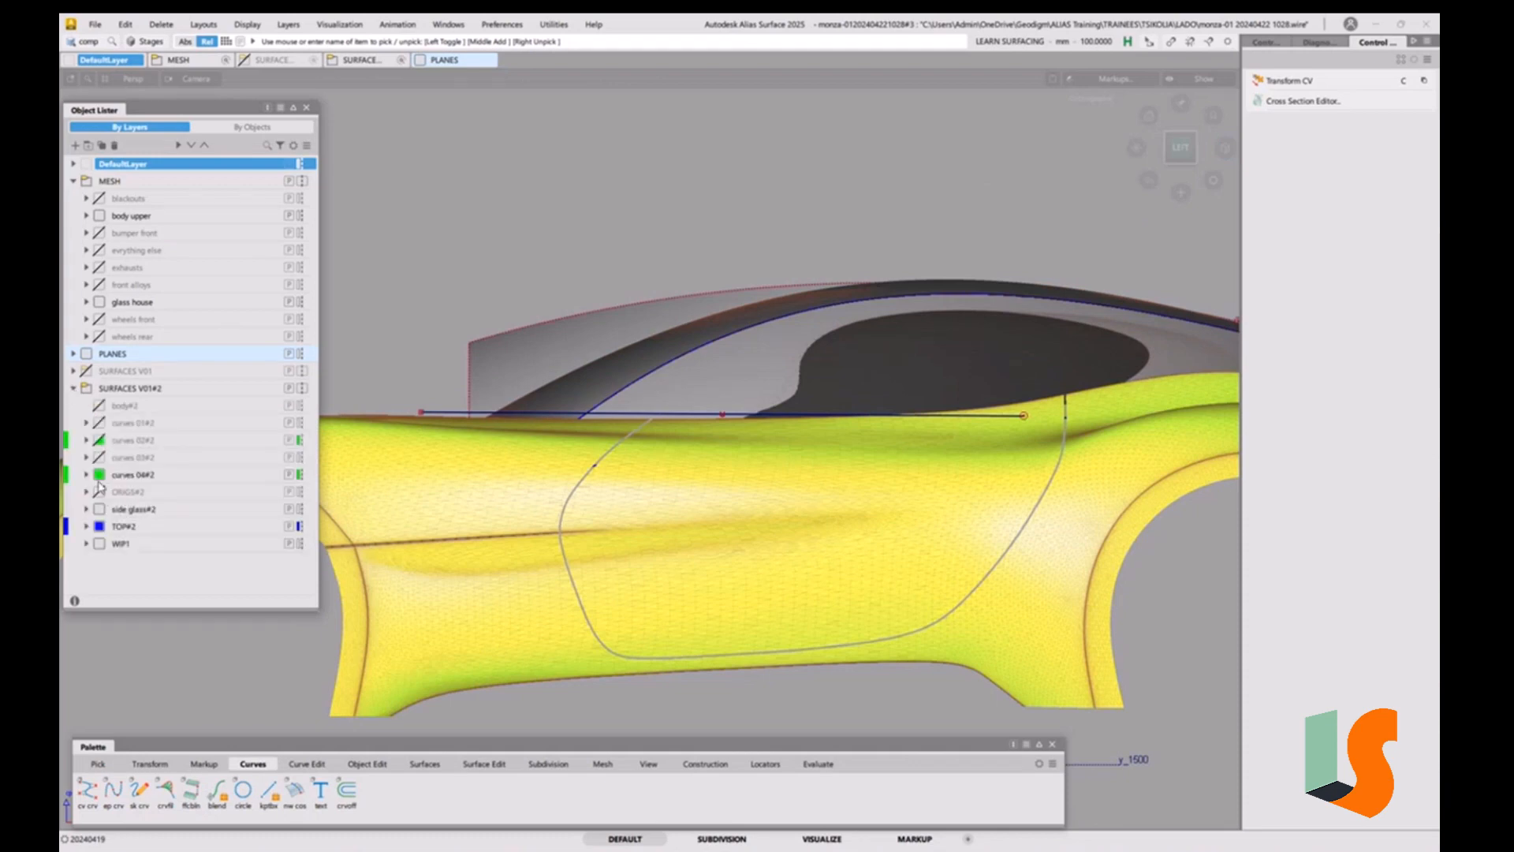
pyautogui.click(99, 526)
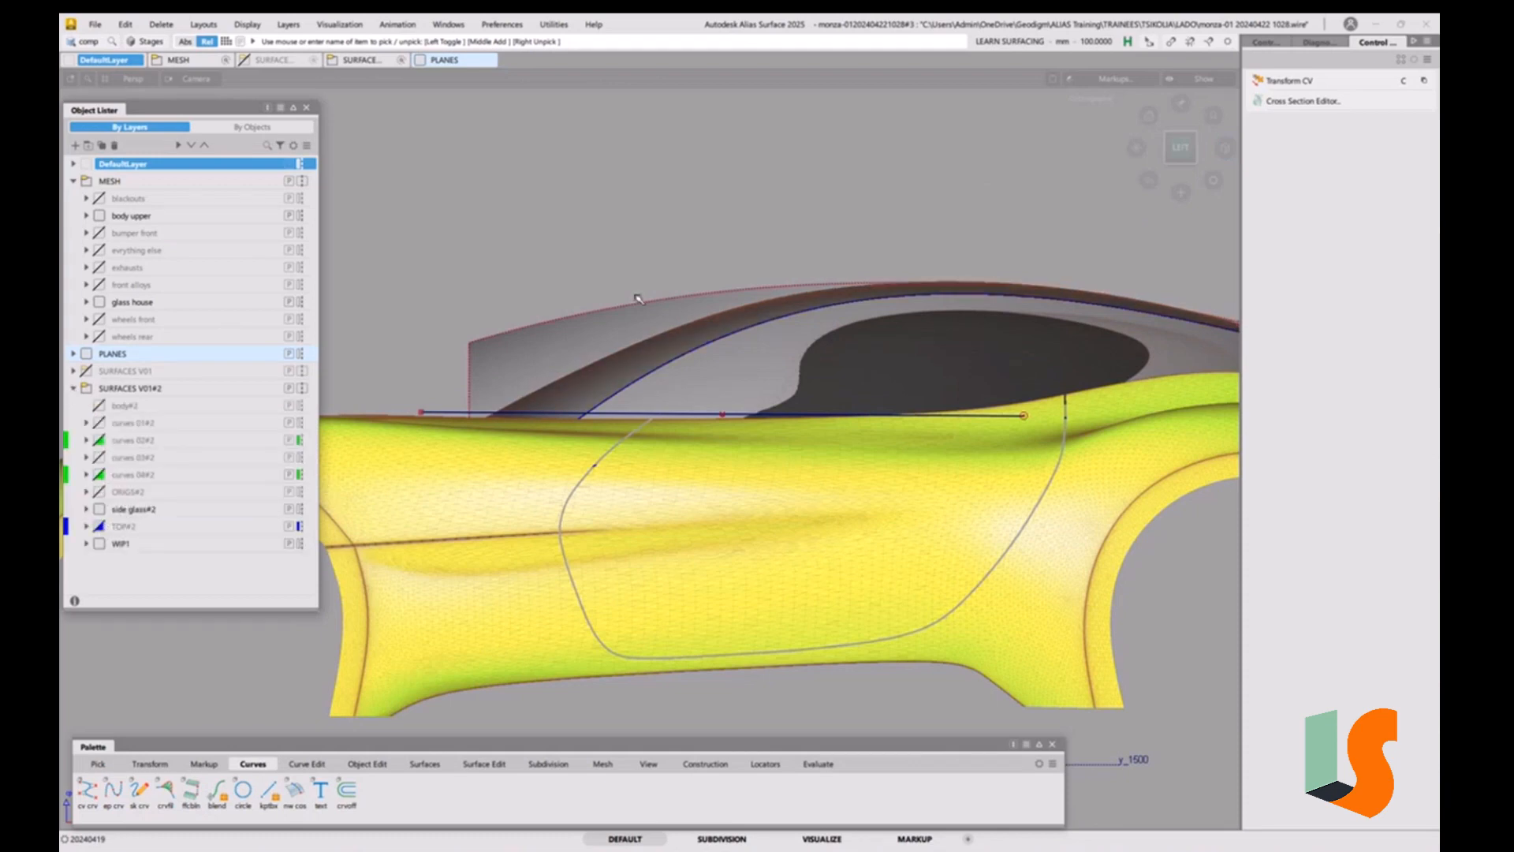
# Hide the MESH folder and assign the visible surfaces and their curves, except the new beltline curve, to the TOP#2 layer.
pyautogui.keyDown('alt'); pyautogui.keyDown('shift'); pyautogui.moveTo(638, 299); pyautogui.dragTo(797, 453, button='right'); pyautogui.keyUp('shift'); pyautogui.keyUp('alt')
pyautogui.keyDown('alt'); pyautogui.keyDown('shift'); pyautogui.moveTo(797, 452); pyautogui.dragTo(631, 482); pyautogui.keyUp('shift'); pyautogui.keyUp('alt')
pyautogui.keyDown('alt'); pyautogui.keyDown('shift'); pyautogui.moveTo(938, 489); pyautogui.dragTo(599, 441, button='middle'); pyautogui.keyUp('shift'); pyautogui.keyUp('alt')
pyautogui.keyDown('alt'); pyautogui.keyDown('shift'); pyautogui.moveTo(599, 442); pyautogui.dragTo(630, 465); pyautogui.keyUp('shift'); pyautogui.keyUp('alt')
pyautogui.keyDown('alt'); pyautogui.keyDown('shift'); pyautogui.moveTo(631, 465); pyautogui.dragTo(433, 470, button='right'); pyautogui.keyUp('shift'); pyautogui.keyUp('alt')
pyautogui.click(87, 181)
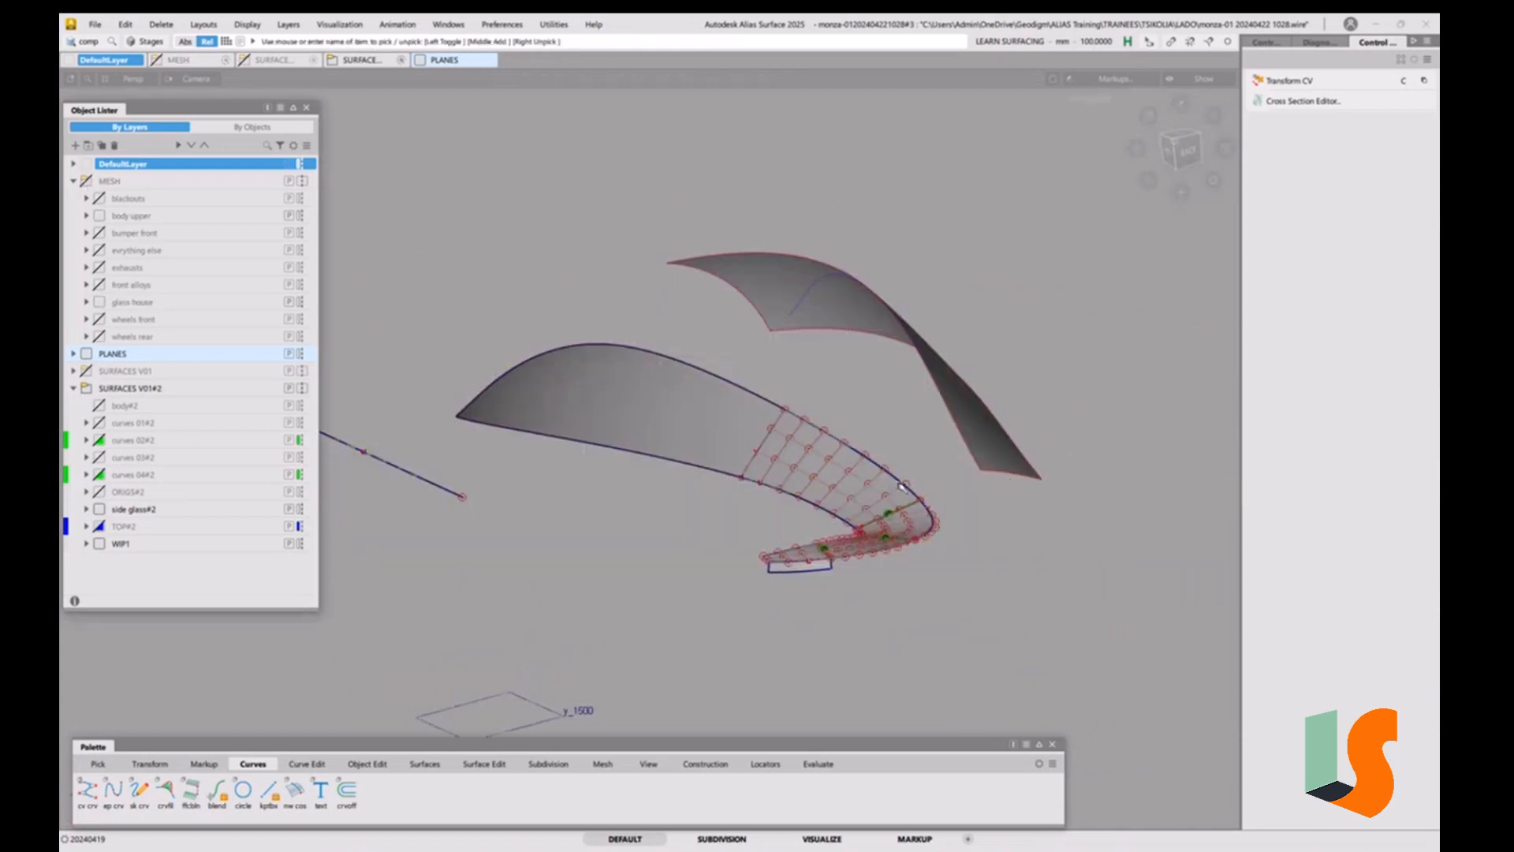
pyautogui.keyDown('ctrl'); pyautogui.keyDown('shift'); pyautogui.moveTo(885, 472); pyautogui.dragTo(820, 490); pyautogui.keyUp('shift'); pyautogui.keyUp('ctrl')
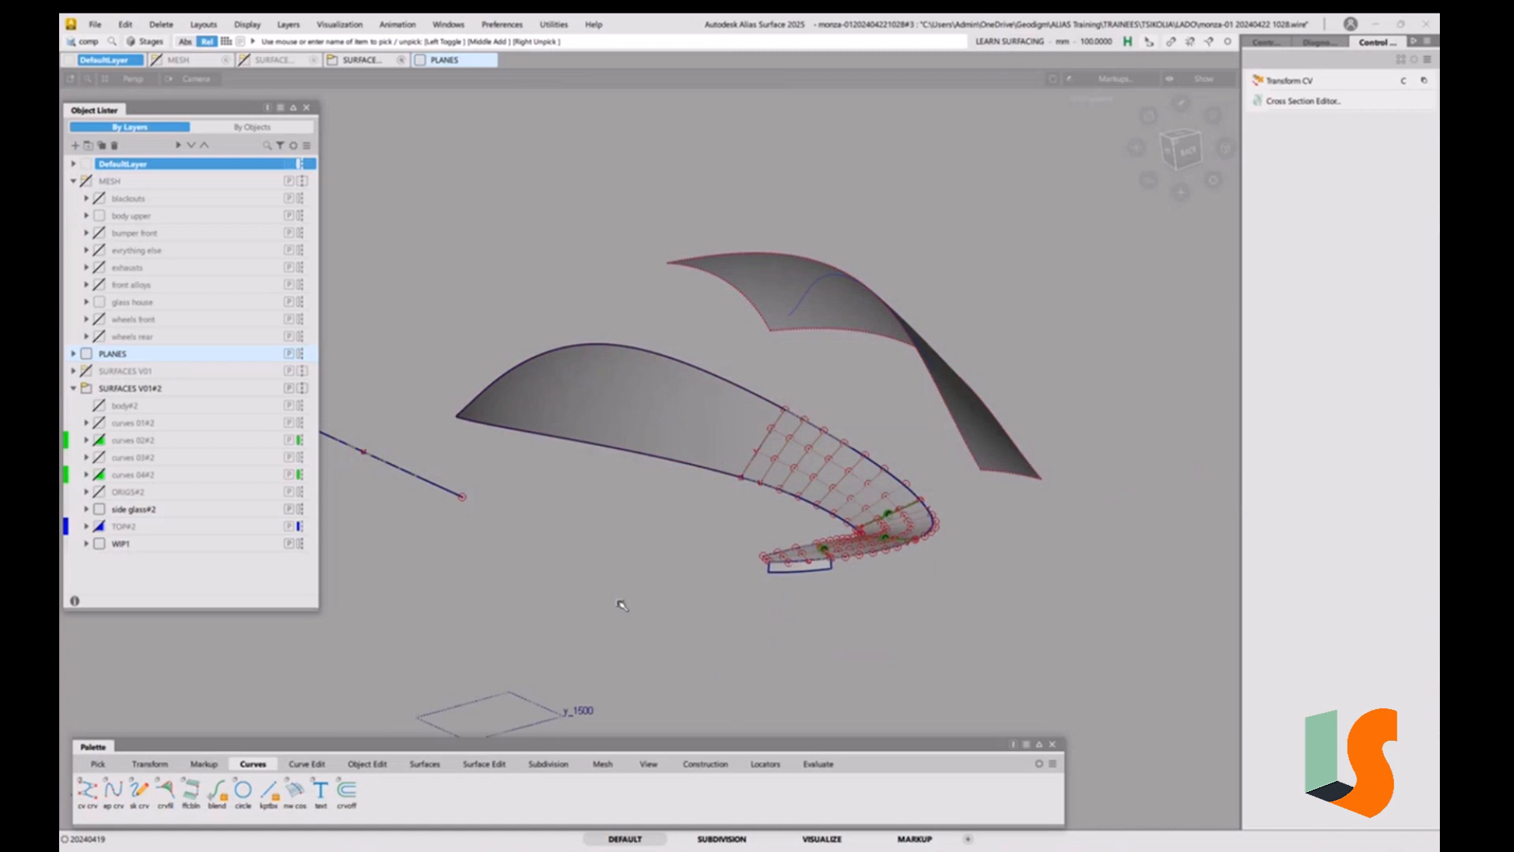
pyautogui.rightClick(140, 536)
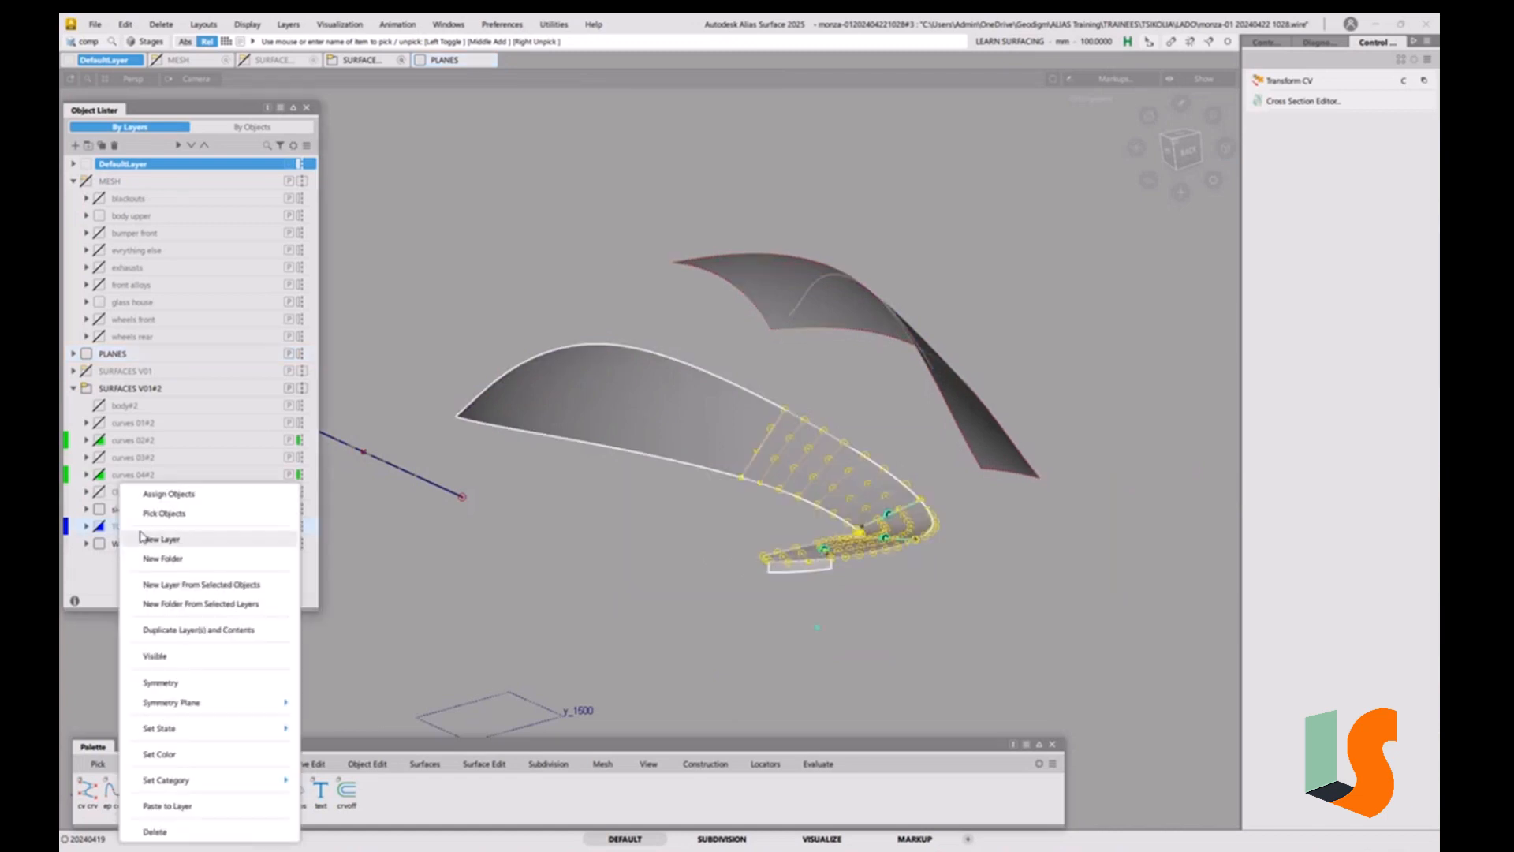
pyautogui.click(179, 496)
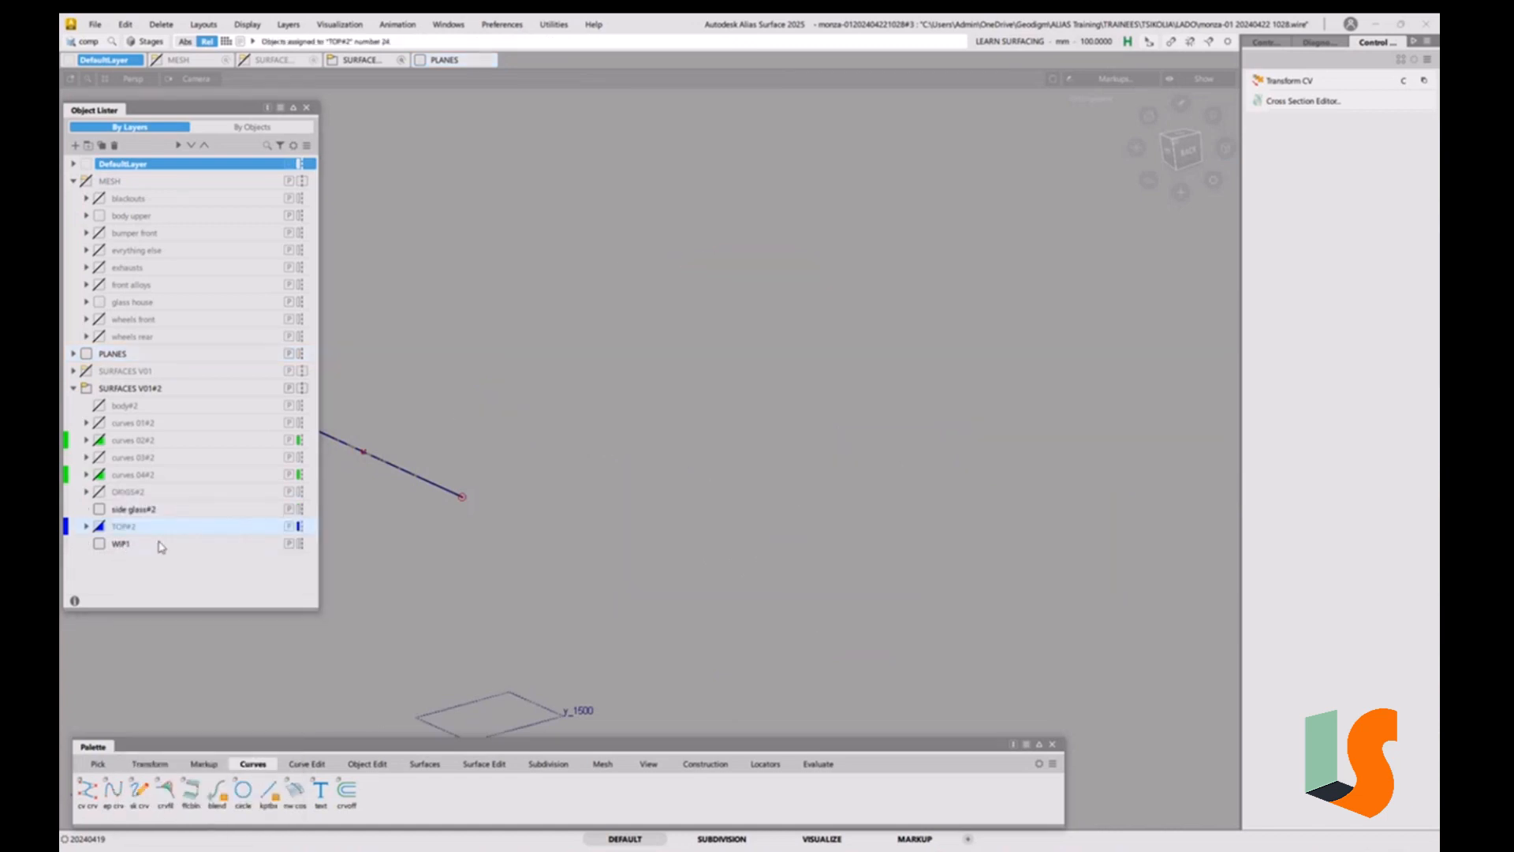
# Create a layer named CURVES 05 in the SURFACES V01#2 folder.
pyautogui.rightClick(117, 391)
pyautogui.click(160, 447)
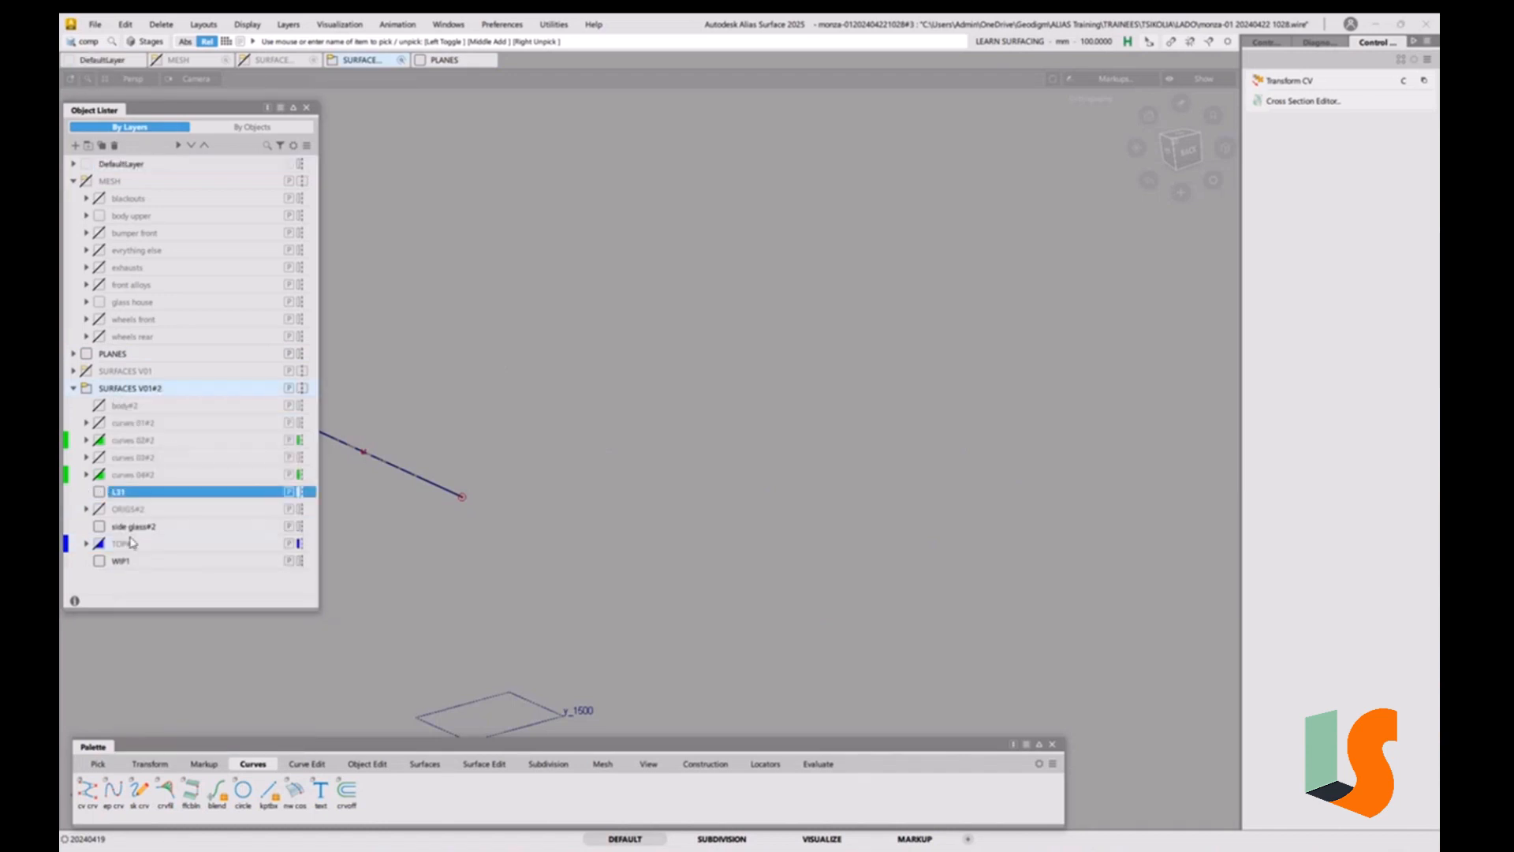
pyautogui.doubleClick(144, 493)
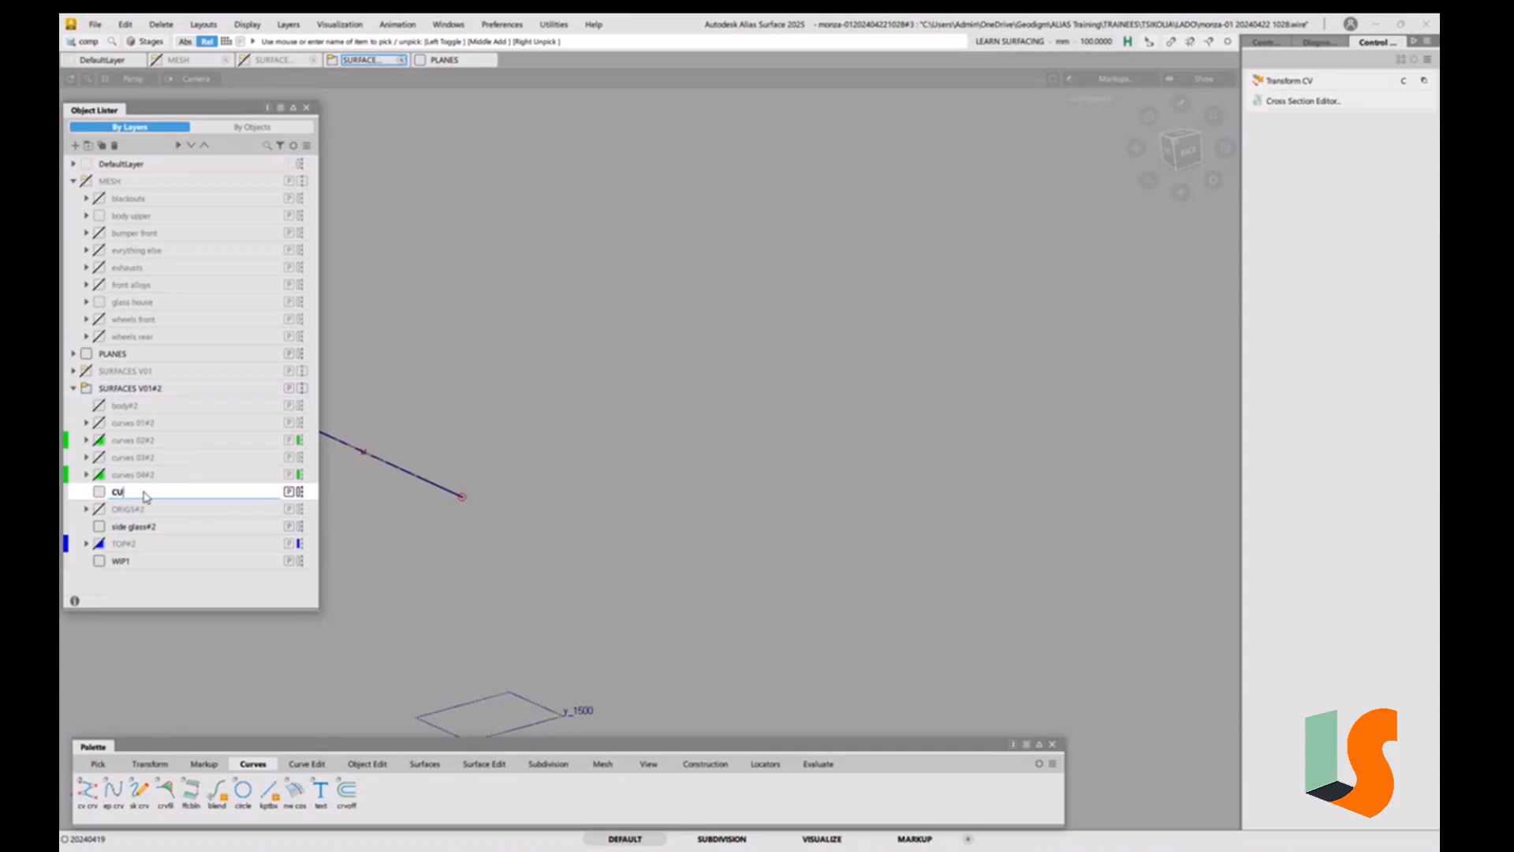
pyautogui.write('CURVES 05')
pyautogui.press('Return')
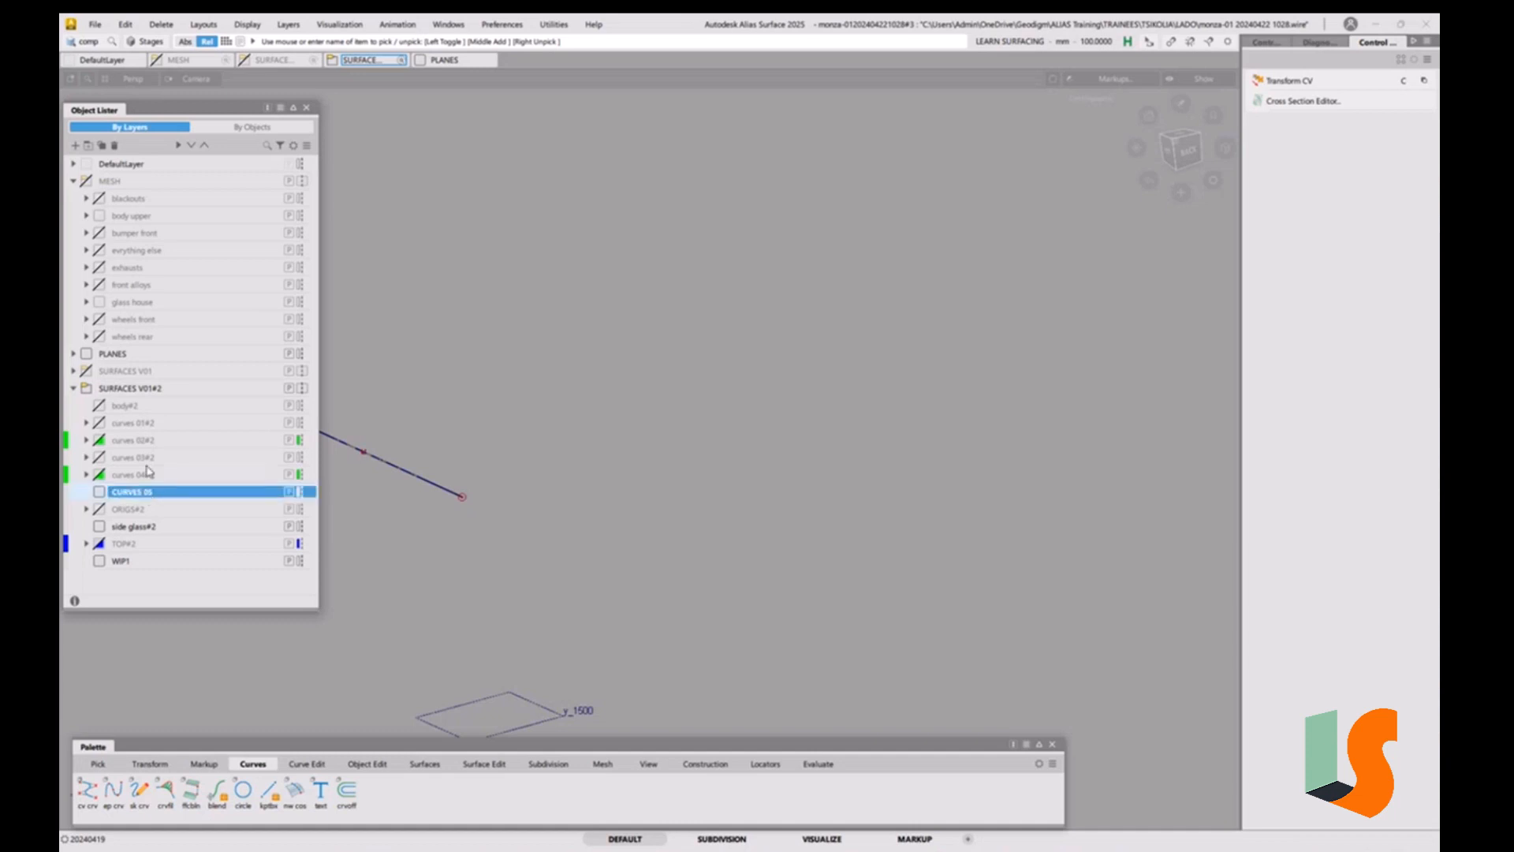
# Assign the beltline curve to the CURVES 05 layer.
pyautogui.keyDown('ctrl'); pyautogui.keyDown('shift'); pyautogui.moveTo(414, 466); pyautogui.dragTo(450, 482); pyautogui.keyUp('shift'); pyautogui.keyUp('ctrl')
pyautogui.click(433, 484)
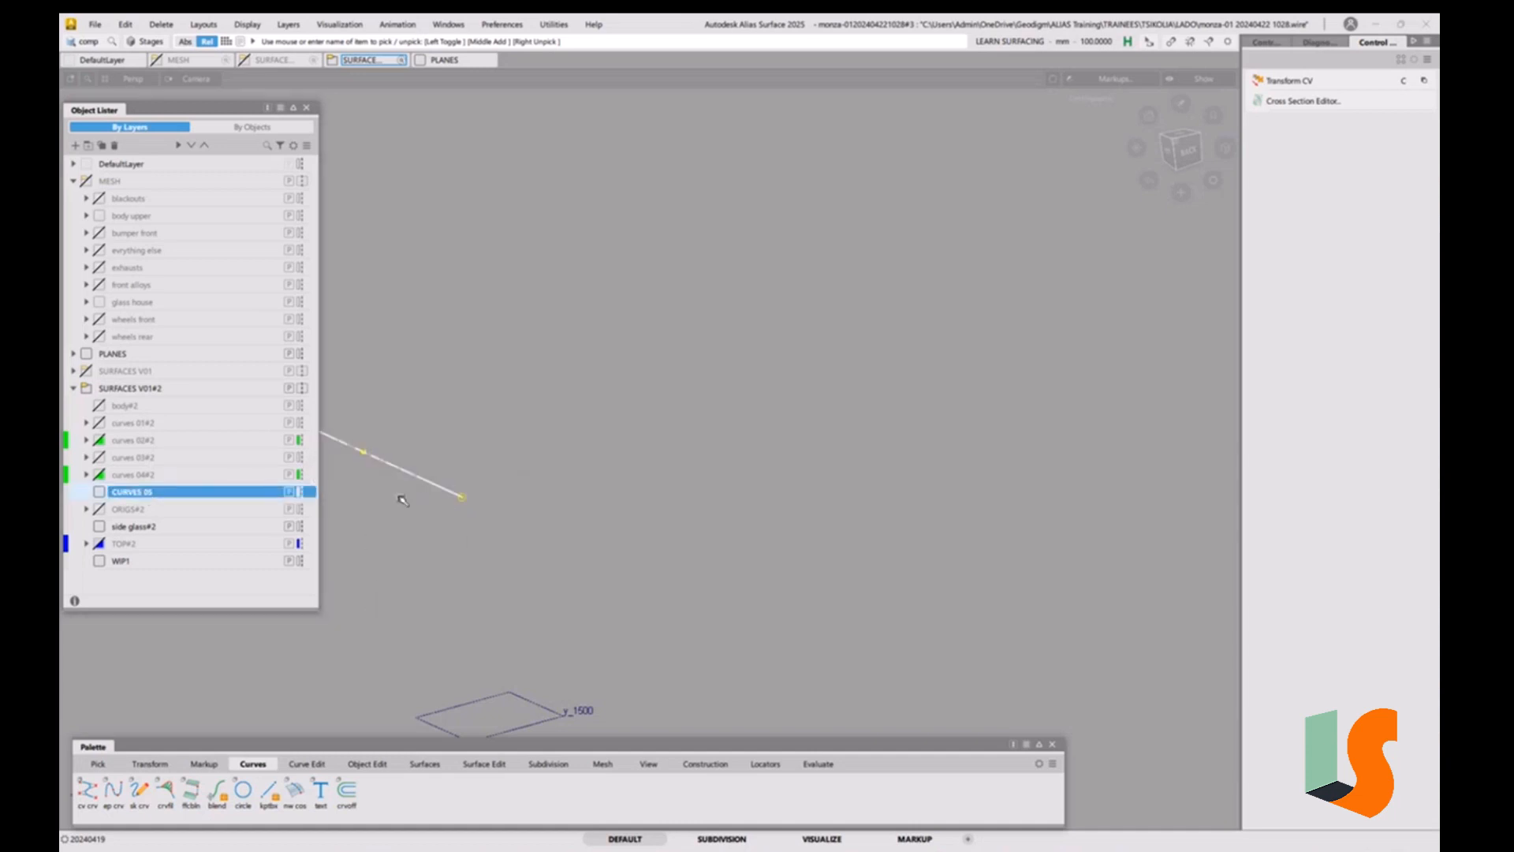
pyautogui.rightClick(144, 498)
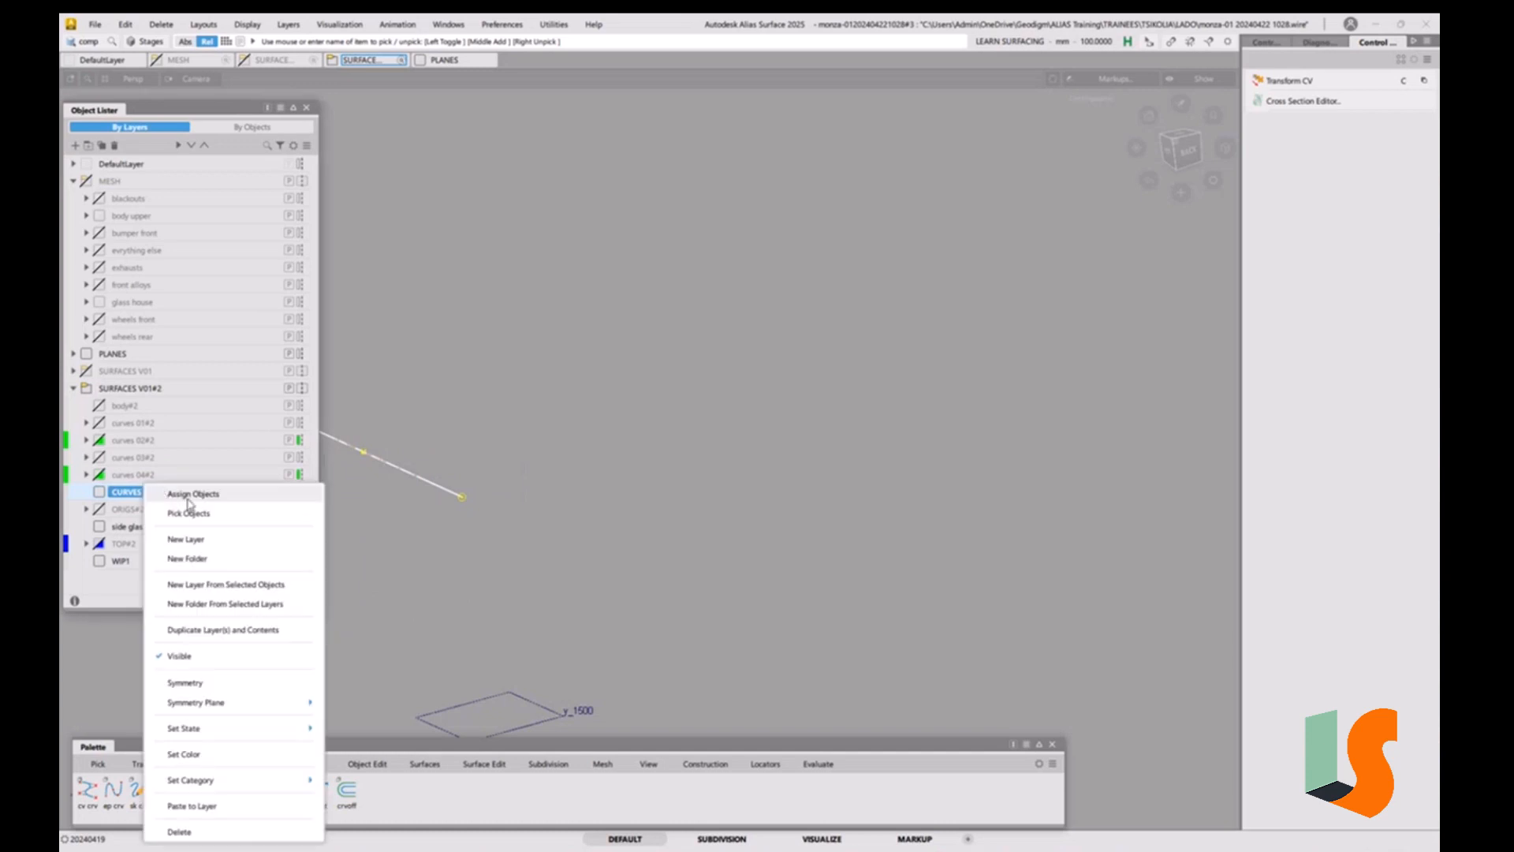
pyautogui.click(189, 495)
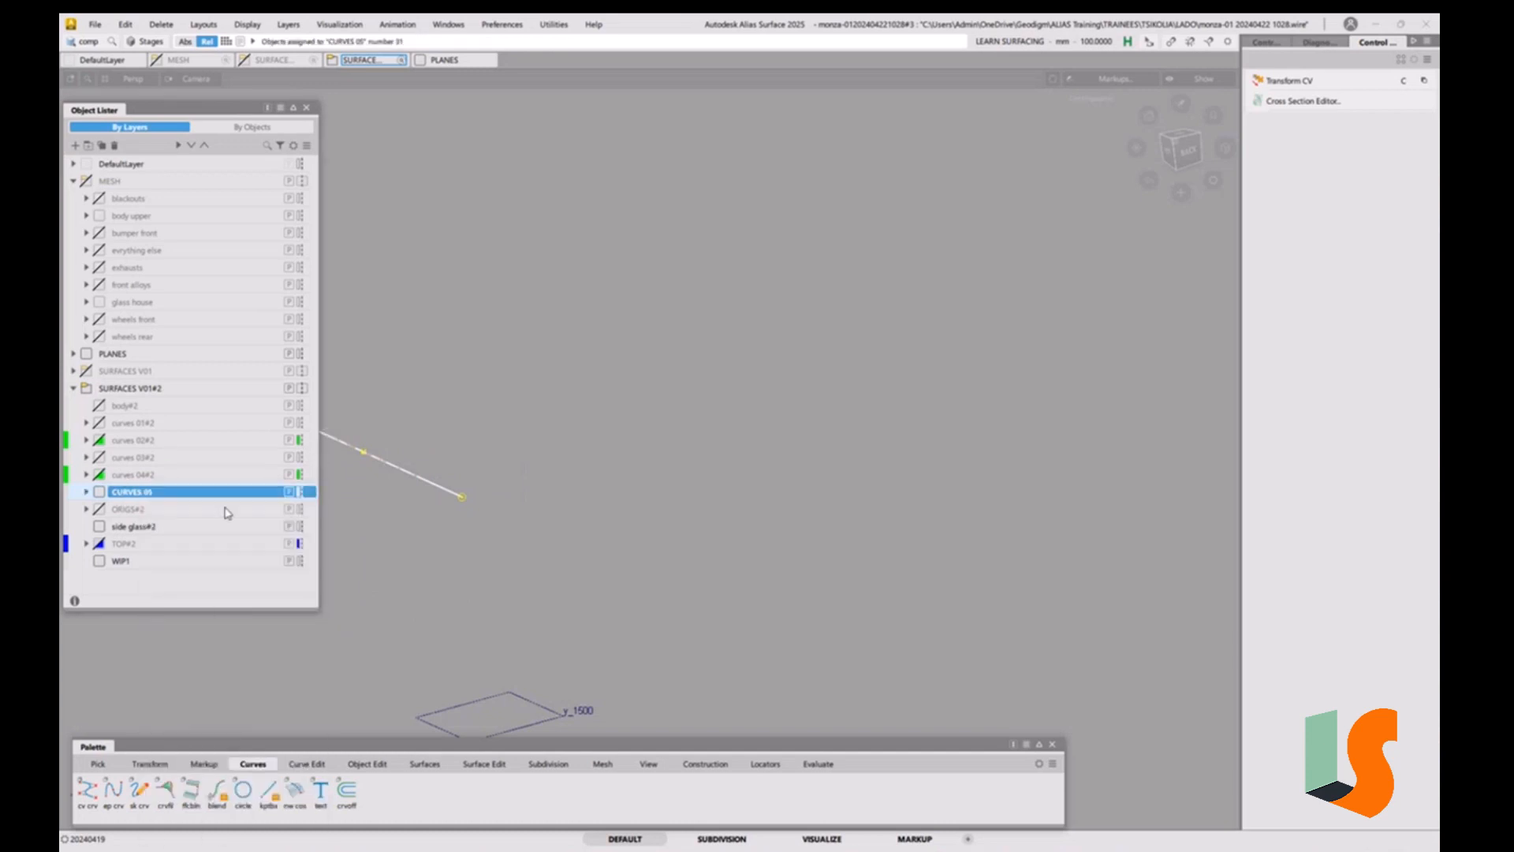
# Set the CURVES 05 layer's colour to green and deselect the curve.
pyautogui.click(99, 494)
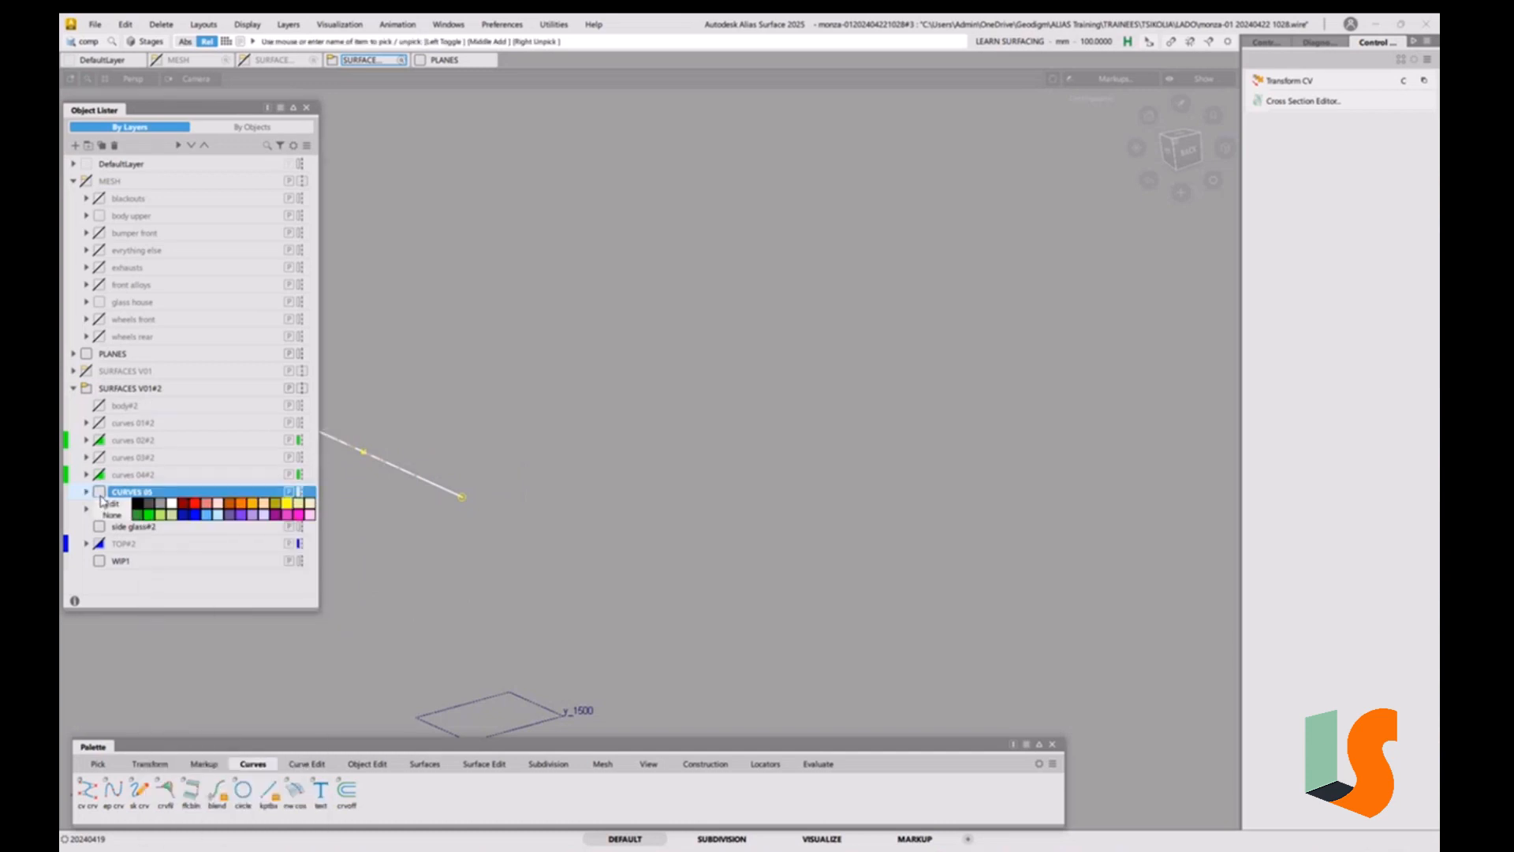
pyautogui.click(144, 517)
pyautogui.click(545, 396)
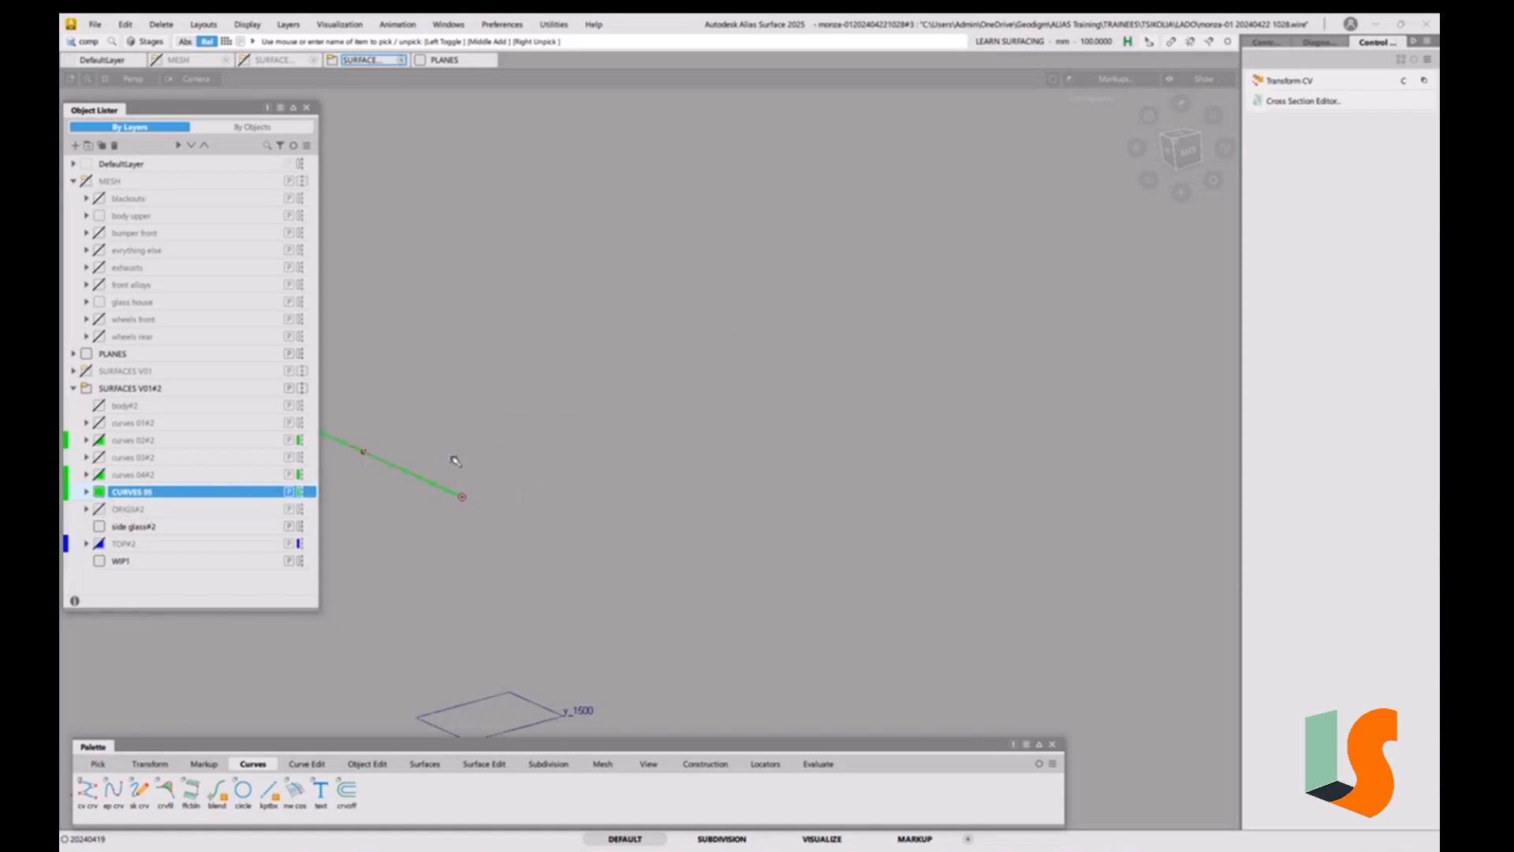
# Show the MESH folder again and set up a left view of the car squashed along its length.
pyautogui.click(87, 181)
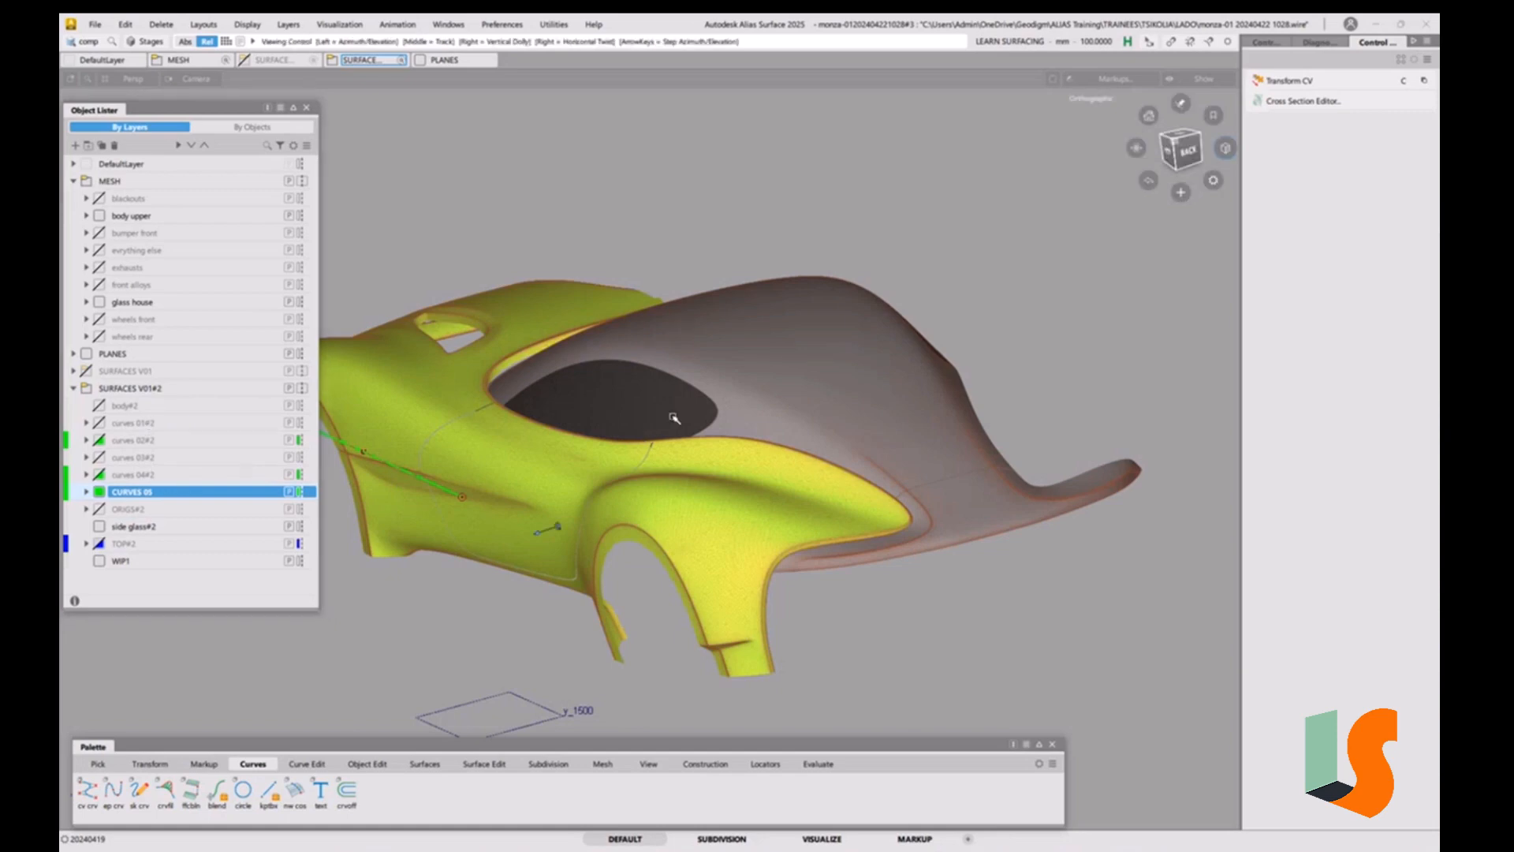
pyautogui.click(1180, 152)
pyautogui.click(1180, 154)
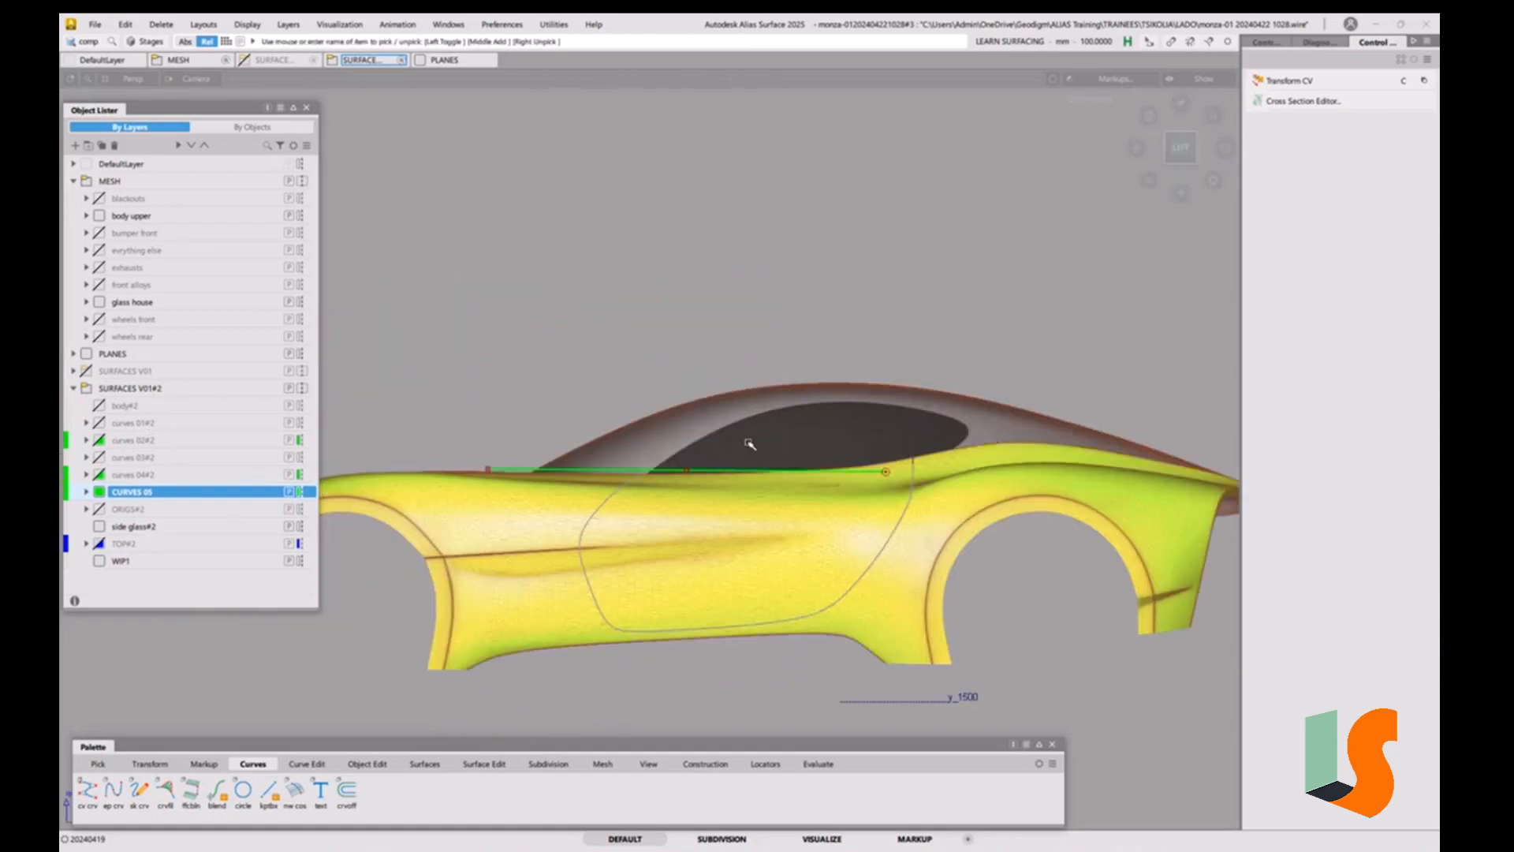
pyautogui.keyDown('alt'); pyautogui.keyDown('shift'); pyautogui.moveTo(946, 402); pyautogui.dragTo(1015, 435, button='right'); pyautogui.keyUp('shift'); pyautogui.keyUp('alt')
pyautogui.keyDown('alt'); pyautogui.keyDown('shift'); pyautogui.moveTo(1015, 435); pyautogui.dragTo(944, 383, button='middle'); pyautogui.keyUp('shift'); pyautogui.keyUp('alt')
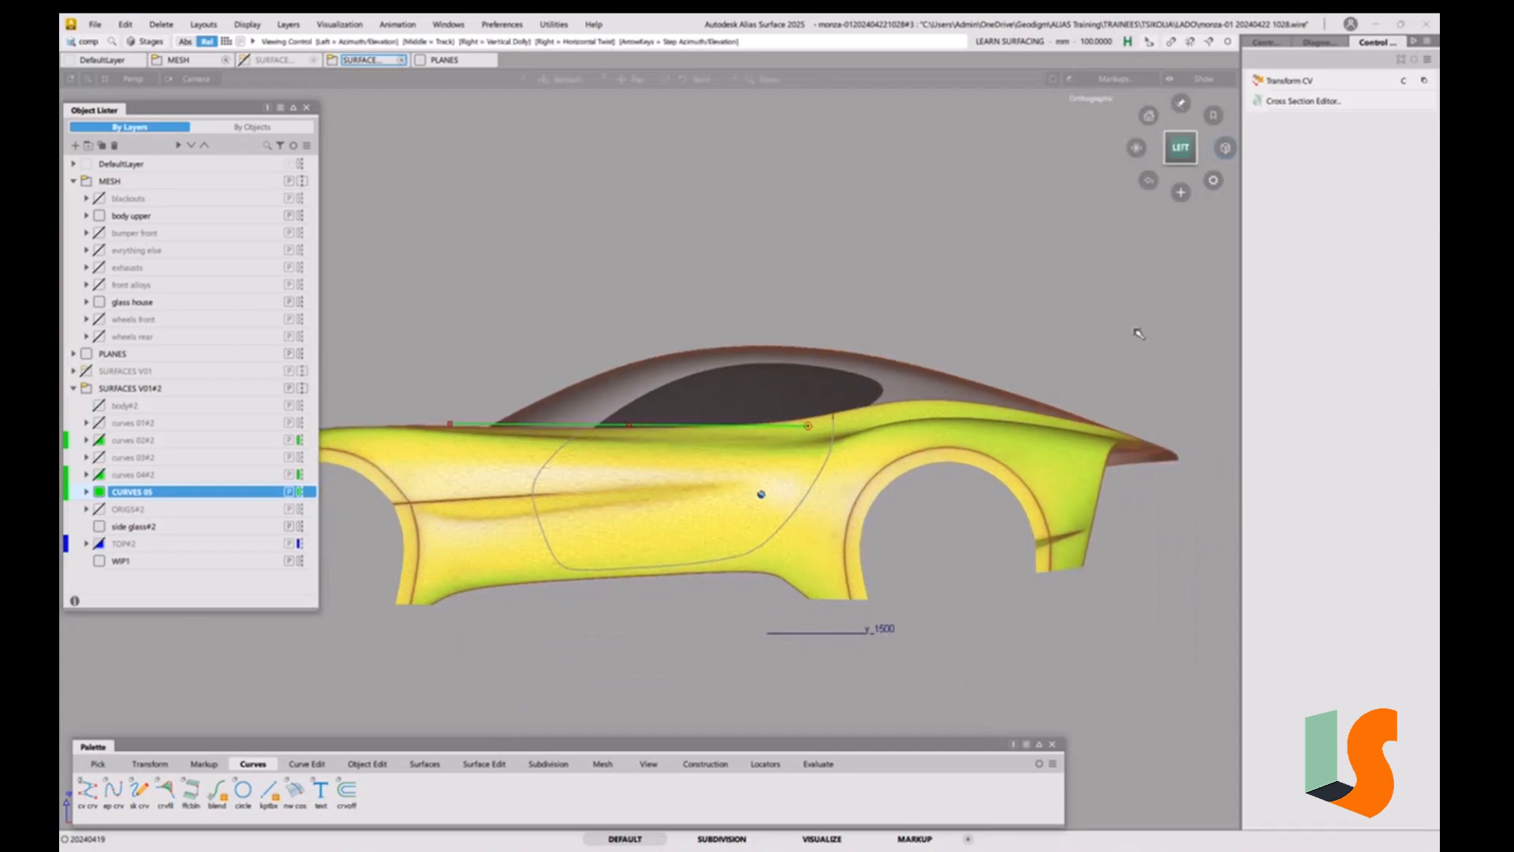
pyautogui.keyDown('alt'); pyautogui.keyDown('shift'); pyautogui.click(1136, 147); pyautogui.keyUp('shift'); pyautogui.keyUp('alt')
pyautogui.moveTo(1136, 147); pyautogui.dragTo(1025, 150)
pyautogui.keyDown('alt'); pyautogui.keyDown('shift'); pyautogui.moveTo(1017, 398); pyautogui.dragTo(1035, 445, button='right'); pyautogui.keyUp('shift'); pyautogui.keyUp('alt')
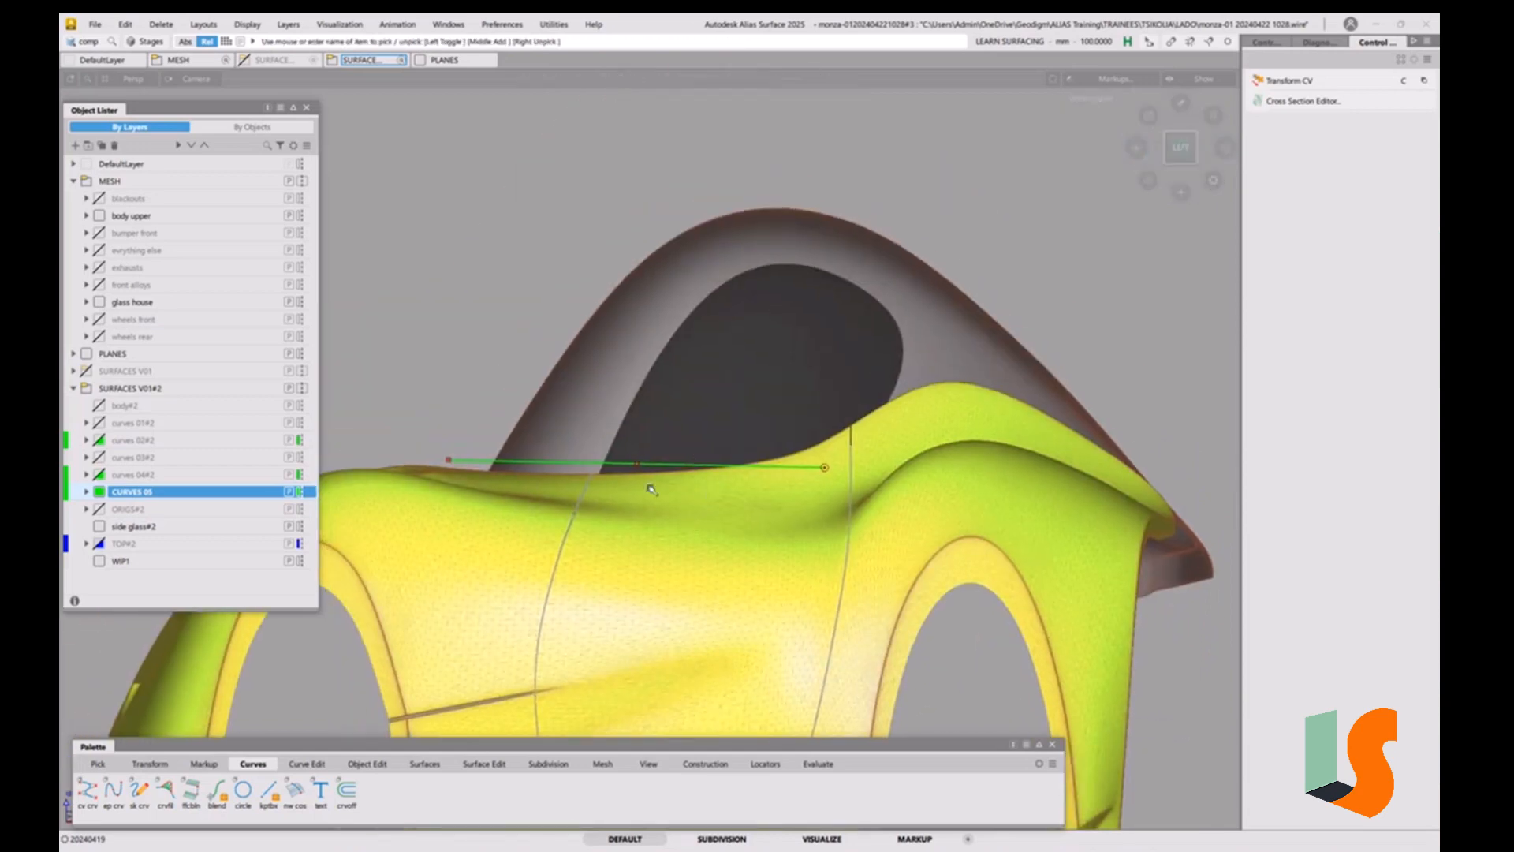
# Set the CURVES 05 layer's colour to blue.
pyautogui.click(99, 496)
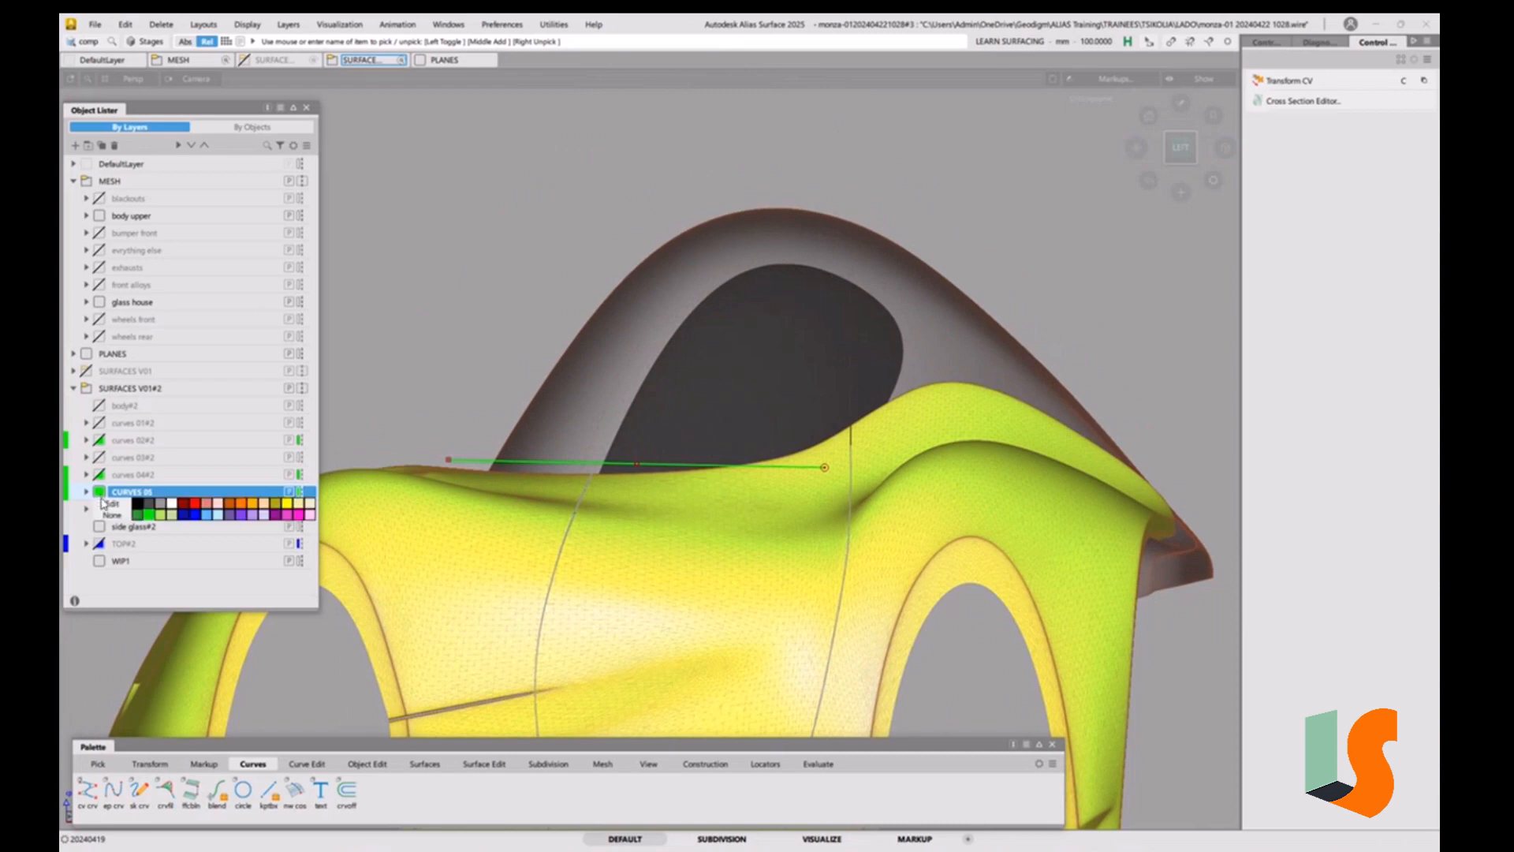
pyautogui.click(193, 514)
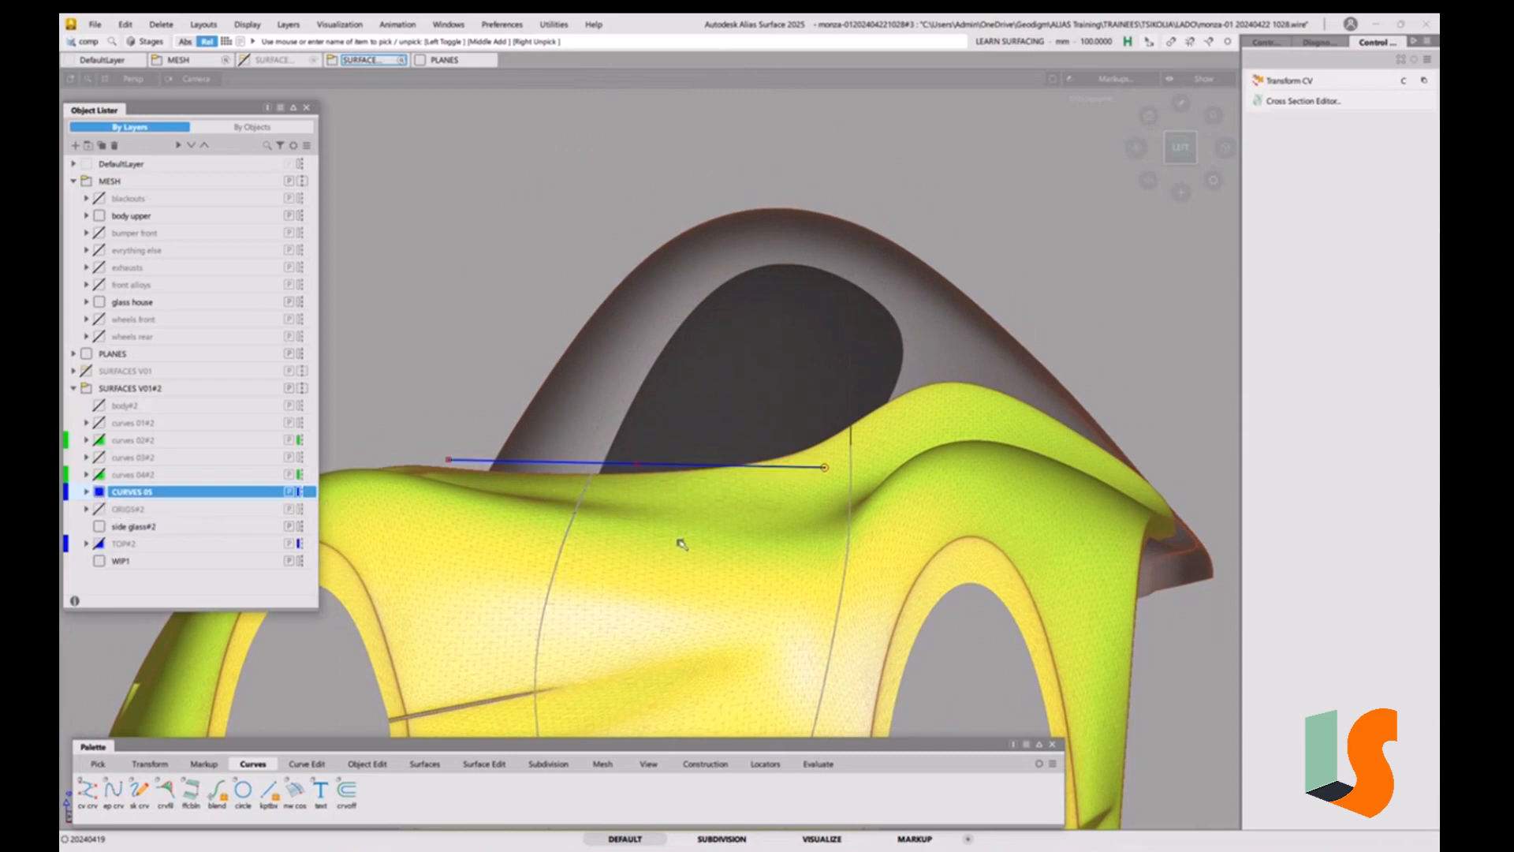
# Lower the curve's middle and front control points vertically with Transform CV so it bends along the beltline.
pyautogui.press('c')
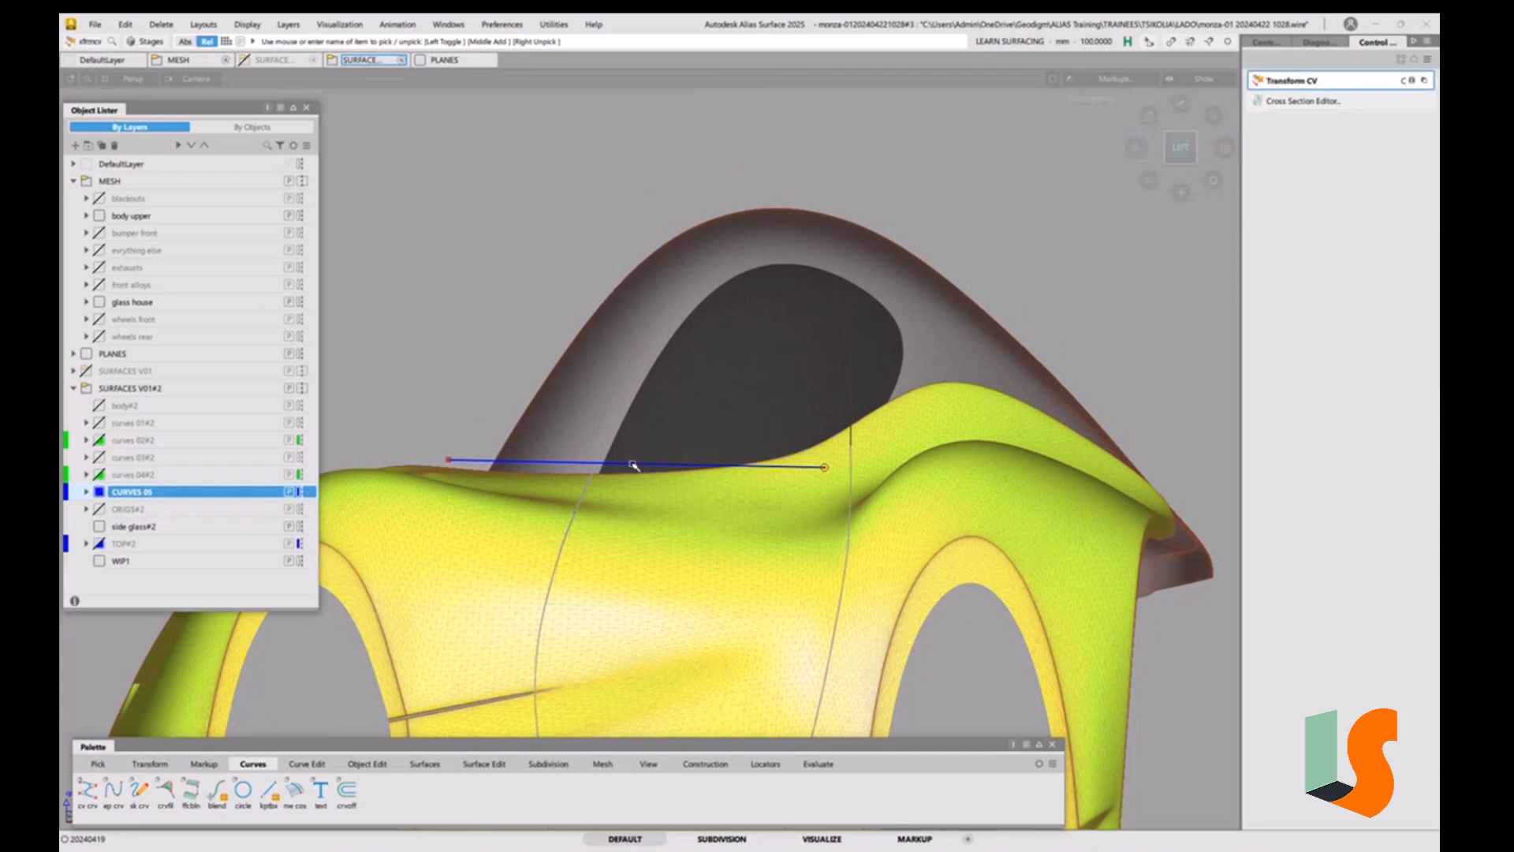
pyautogui.click(633, 466)
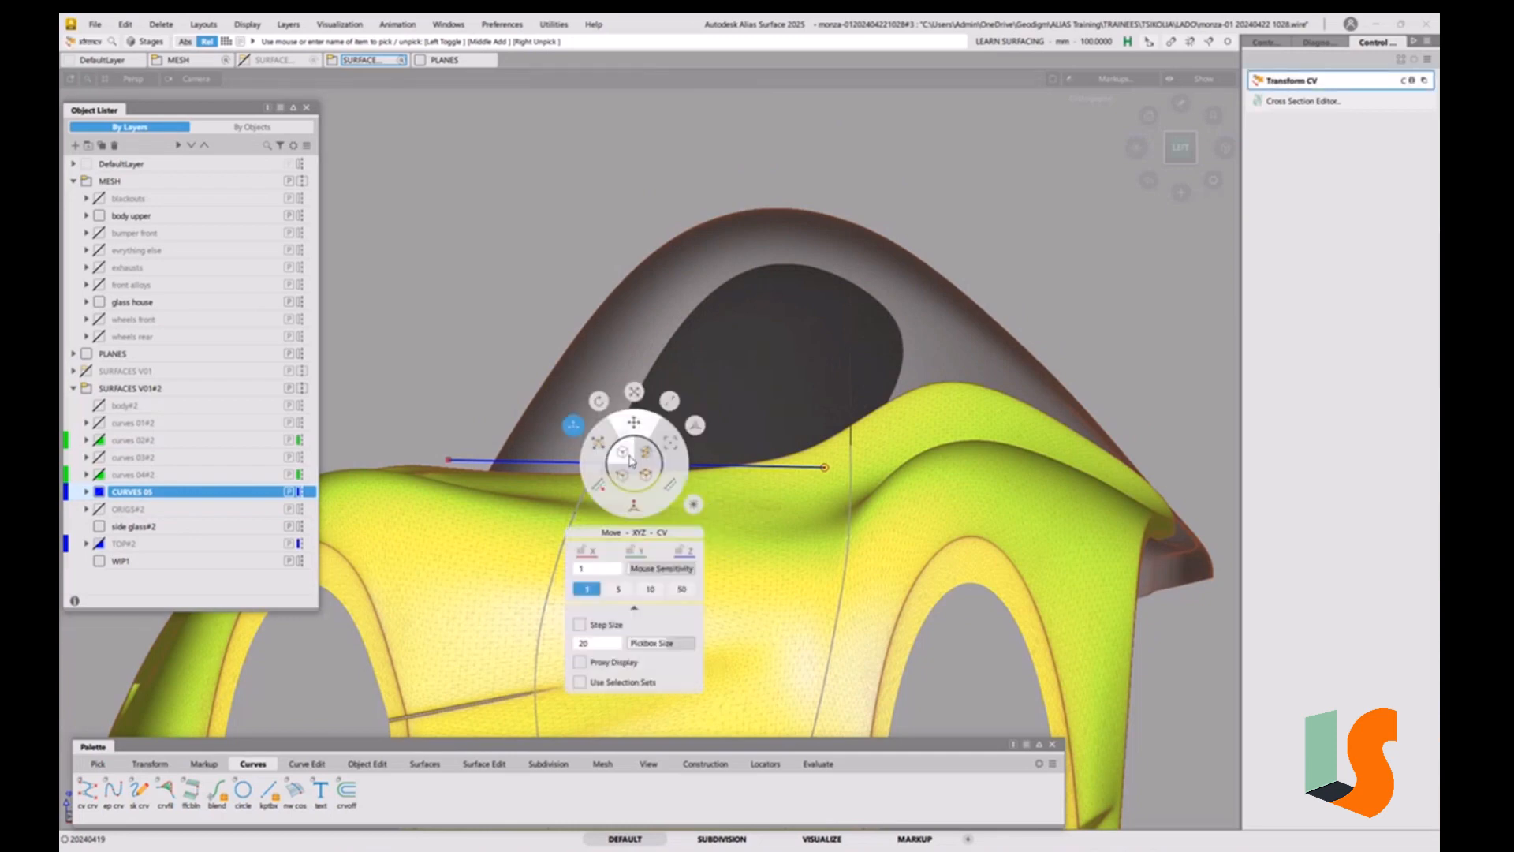
pyautogui.click(623, 457)
pyautogui.click(642, 469)
pyautogui.moveTo(486, 237); pyautogui.dragTo(486, 262, button='right')
pyautogui.click(441, 458)
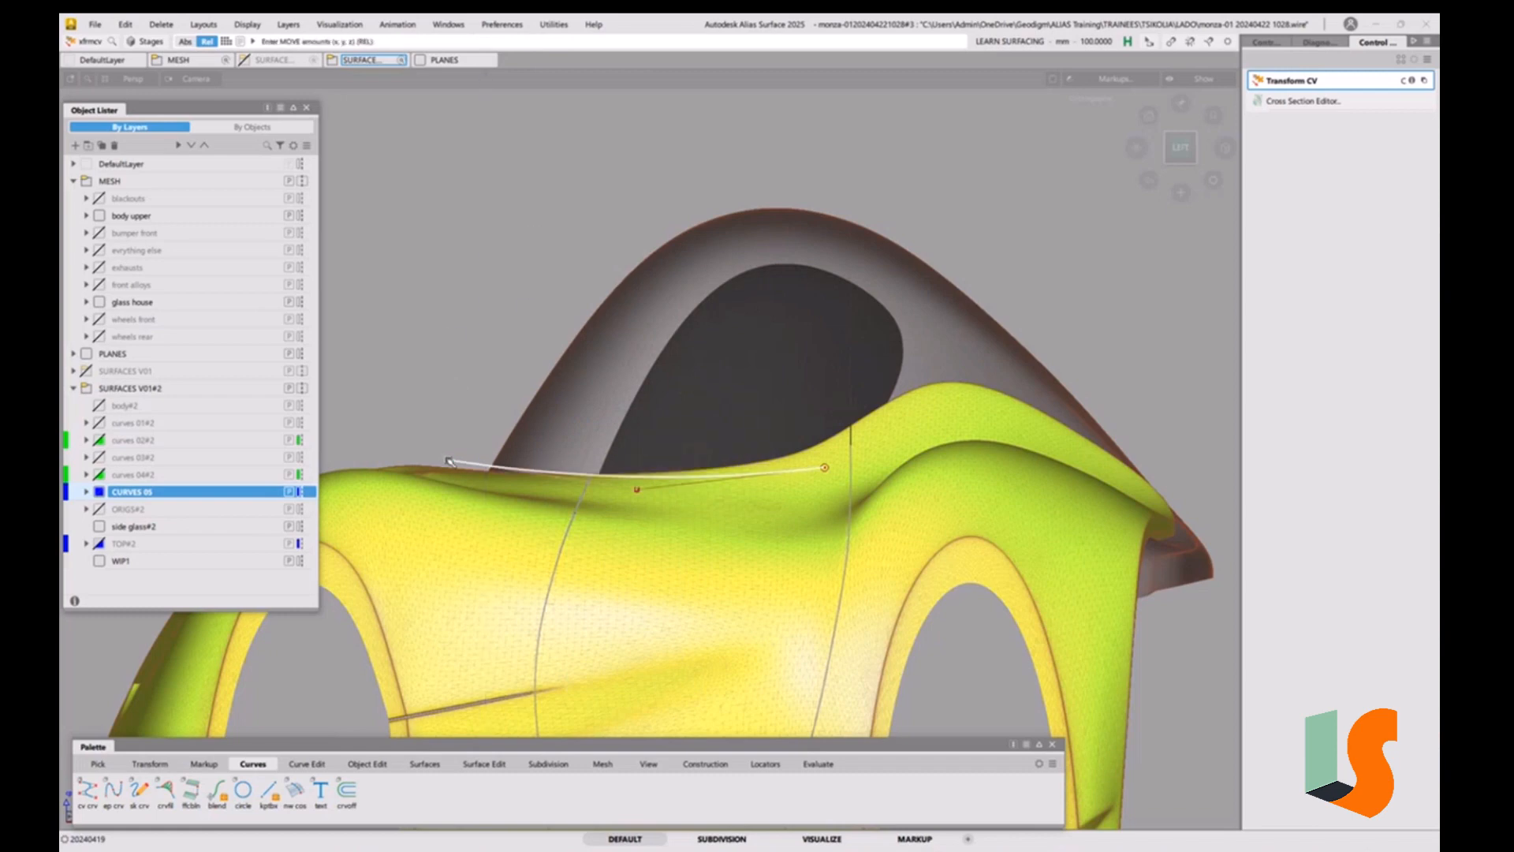
pyautogui.moveTo(450, 332); pyautogui.dragTo(450, 338, button='right')
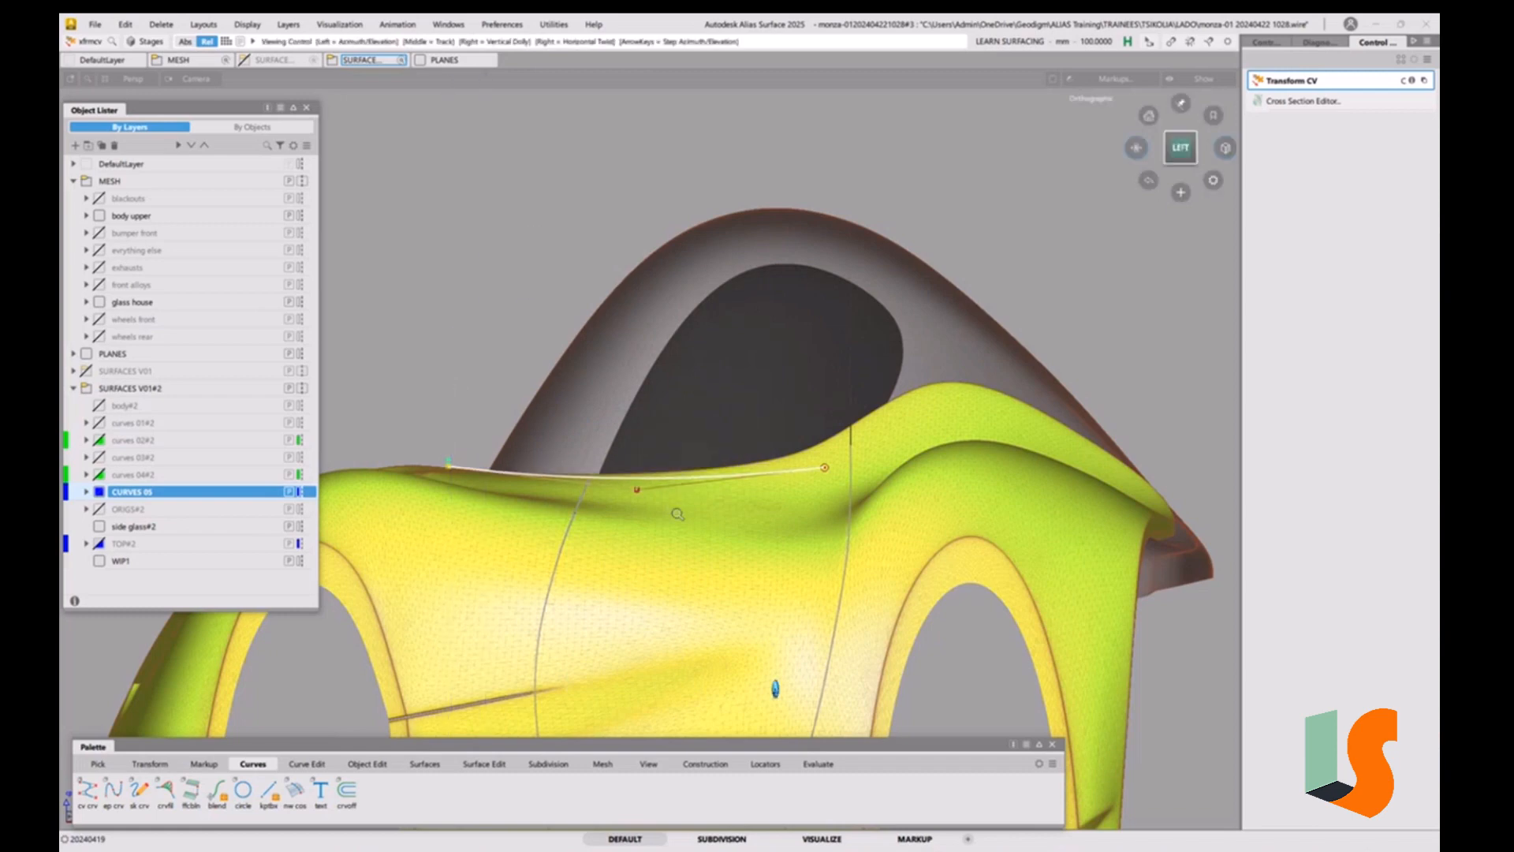
# Examine how the curve follows the beltline from front to rear in the left view and slightly from above.
pyautogui.keyDown('alt'); pyautogui.keyDown('shift'); pyautogui.moveTo(674, 510); pyautogui.dragTo(702, 504, button='right'); pyautogui.keyUp('shift'); pyautogui.keyUp('alt')
pyautogui.keyDown('alt'); pyautogui.keyDown('shift'); pyautogui.moveTo(703, 504); pyautogui.dragTo(763, 561, button='middle'); pyautogui.keyUp('shift'); pyautogui.keyUp('alt')
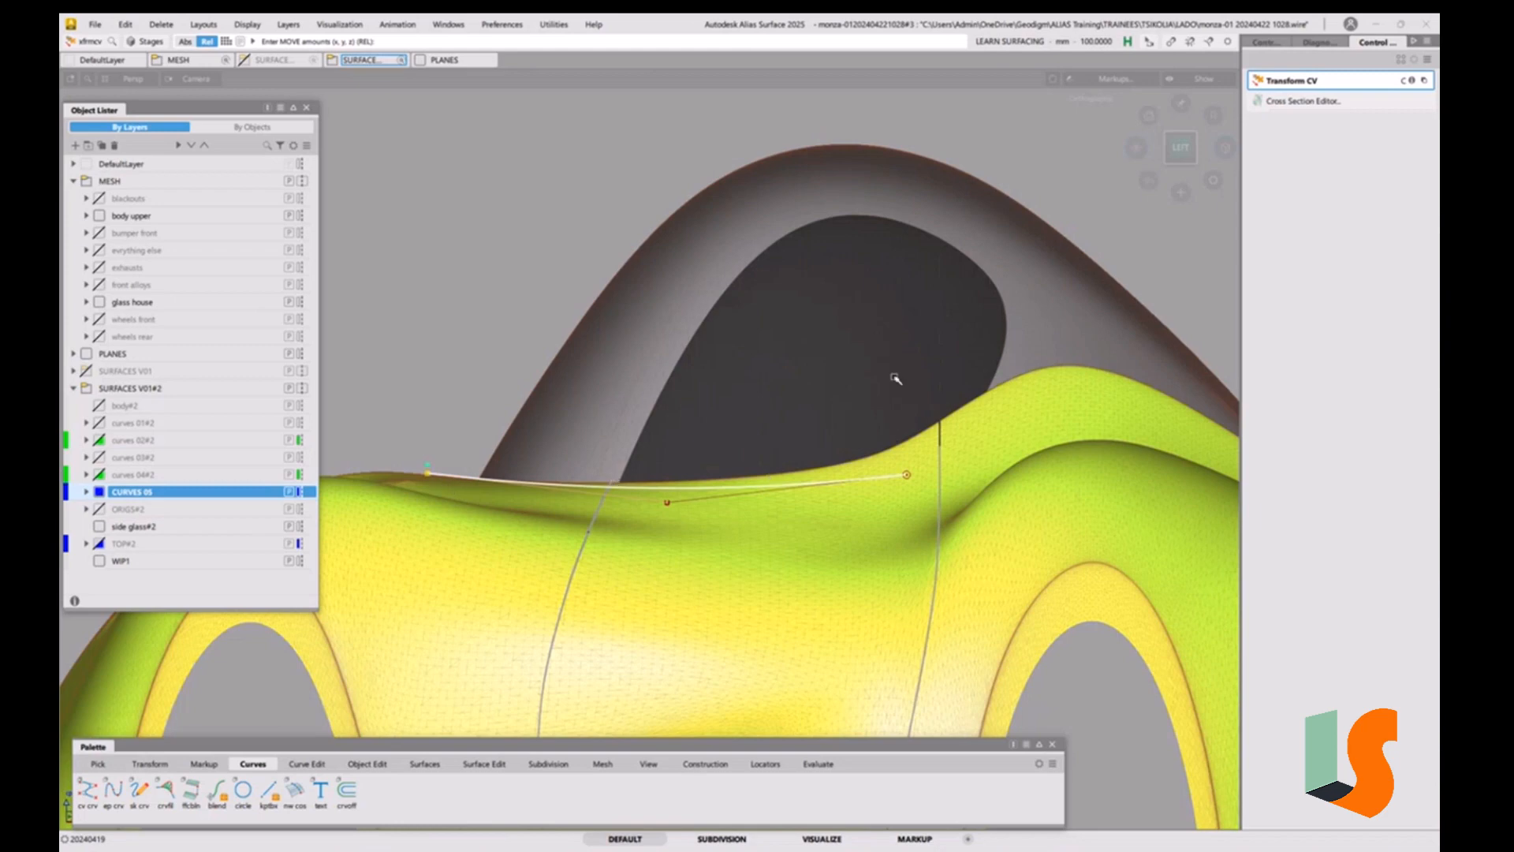
pyautogui.keyDown('alt'); pyautogui.keyDown('shift'); pyautogui.moveTo(895, 375); pyautogui.dragTo(907, 422, button='right'); pyautogui.keyUp('shift'); pyautogui.keyUp('alt')
pyautogui.keyDown('alt'); pyautogui.keyDown('shift'); pyautogui.moveTo(905, 422); pyautogui.dragTo(777, 340, button='middle'); pyautogui.keyUp('shift'); pyautogui.keyUp('alt')
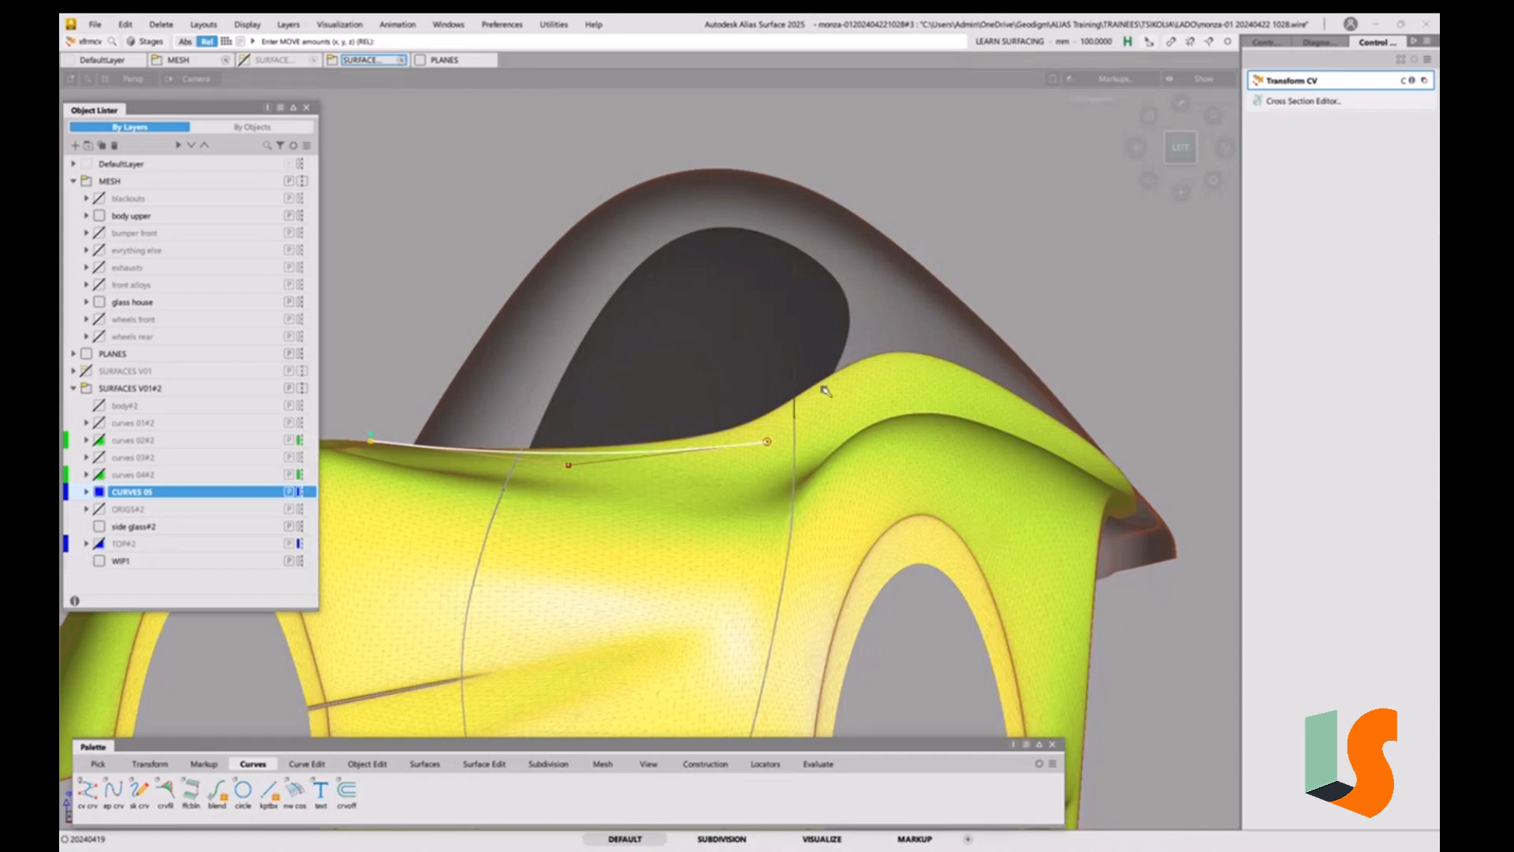
pyautogui.keyDown('alt'); pyautogui.keyDown('shift'); pyautogui.moveTo(584, 421); pyautogui.dragTo(769, 443, button='middle'); pyautogui.keyUp('shift'); pyautogui.keyUp('alt')
pyautogui.keyDown('alt'); pyautogui.keyDown('shift'); pyautogui.moveTo(574, 464); pyautogui.dragTo(468, 378, button='right'); pyautogui.keyUp('shift'); pyautogui.keyUp('alt')
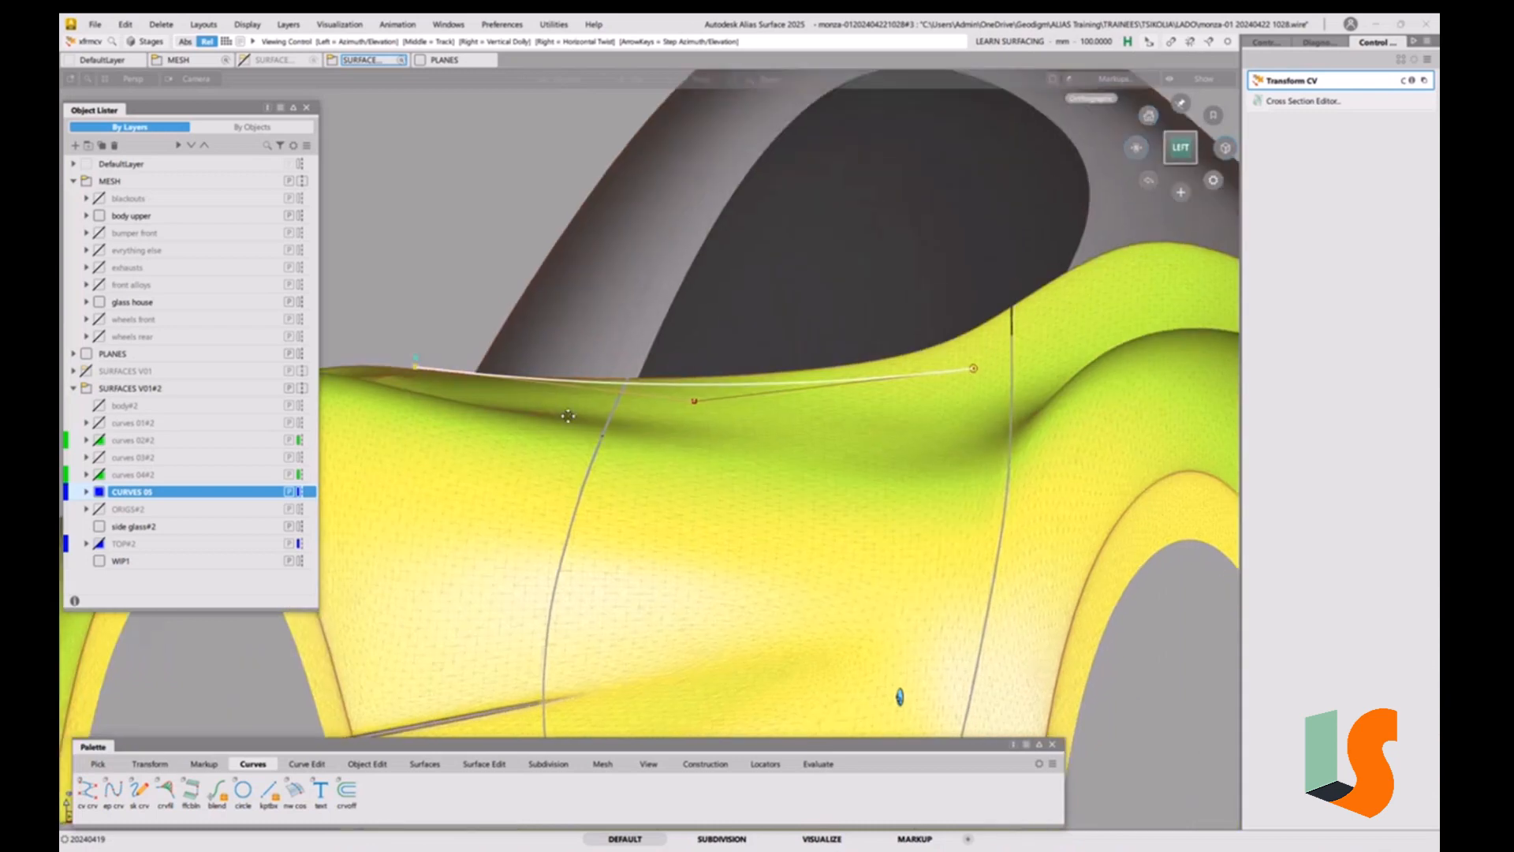
pyautogui.keyDown('alt'); pyautogui.keyDown('shift'); pyautogui.moveTo(467, 377); pyautogui.dragTo(559, 471, button='middle'); pyautogui.keyUp('shift'); pyautogui.keyUp('alt')
pyautogui.keyDown('alt'); pyautogui.keyDown('shift'); pyautogui.moveTo(511, 463); pyautogui.dragTo(514, 505); pyautogui.keyUp('shift'); pyautogui.keyUp('alt')
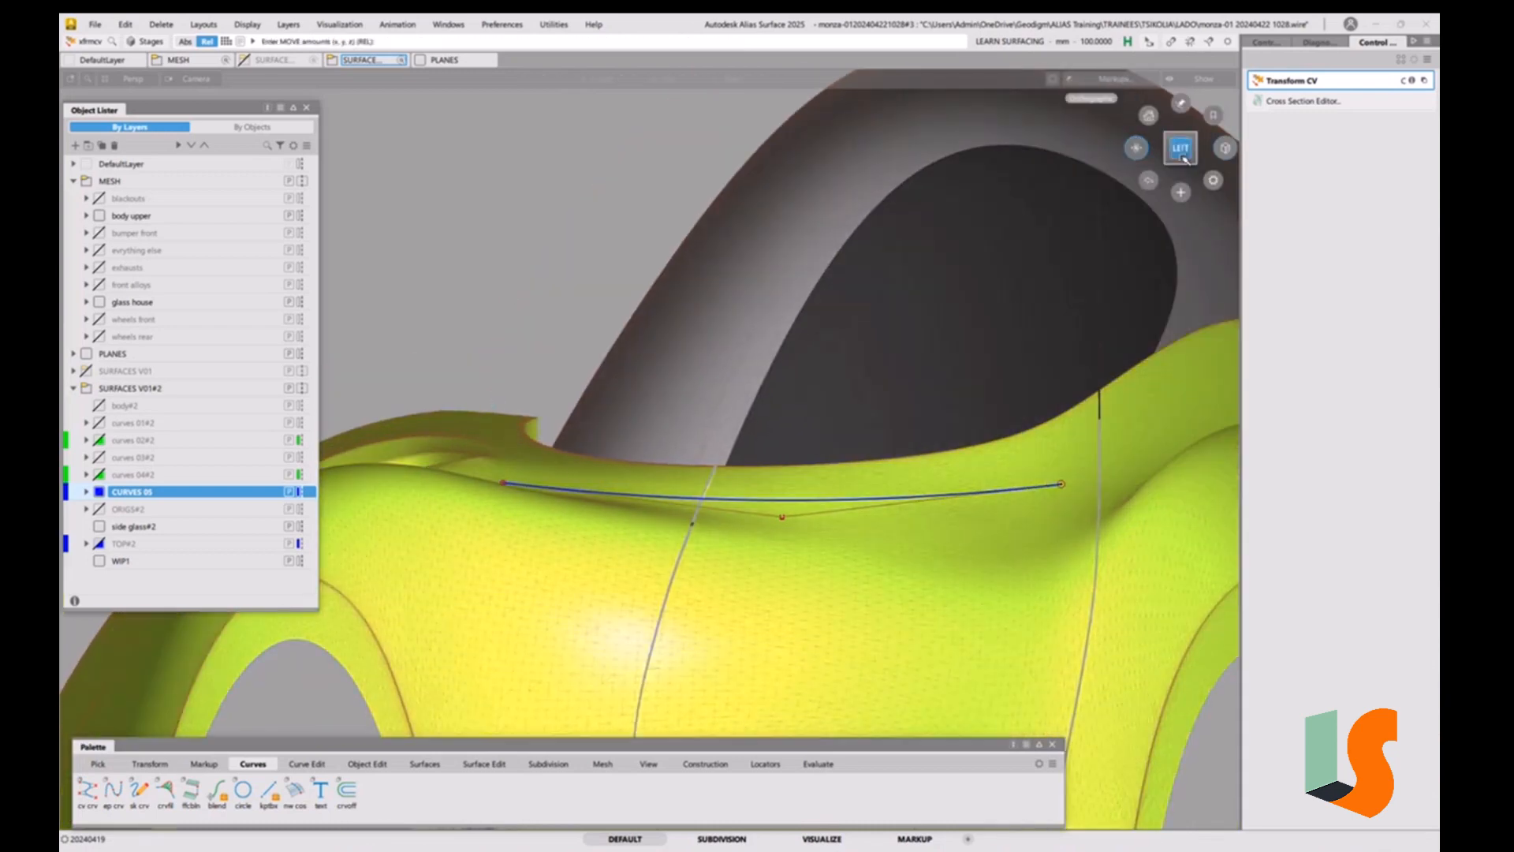
pyautogui.click(1181, 148)
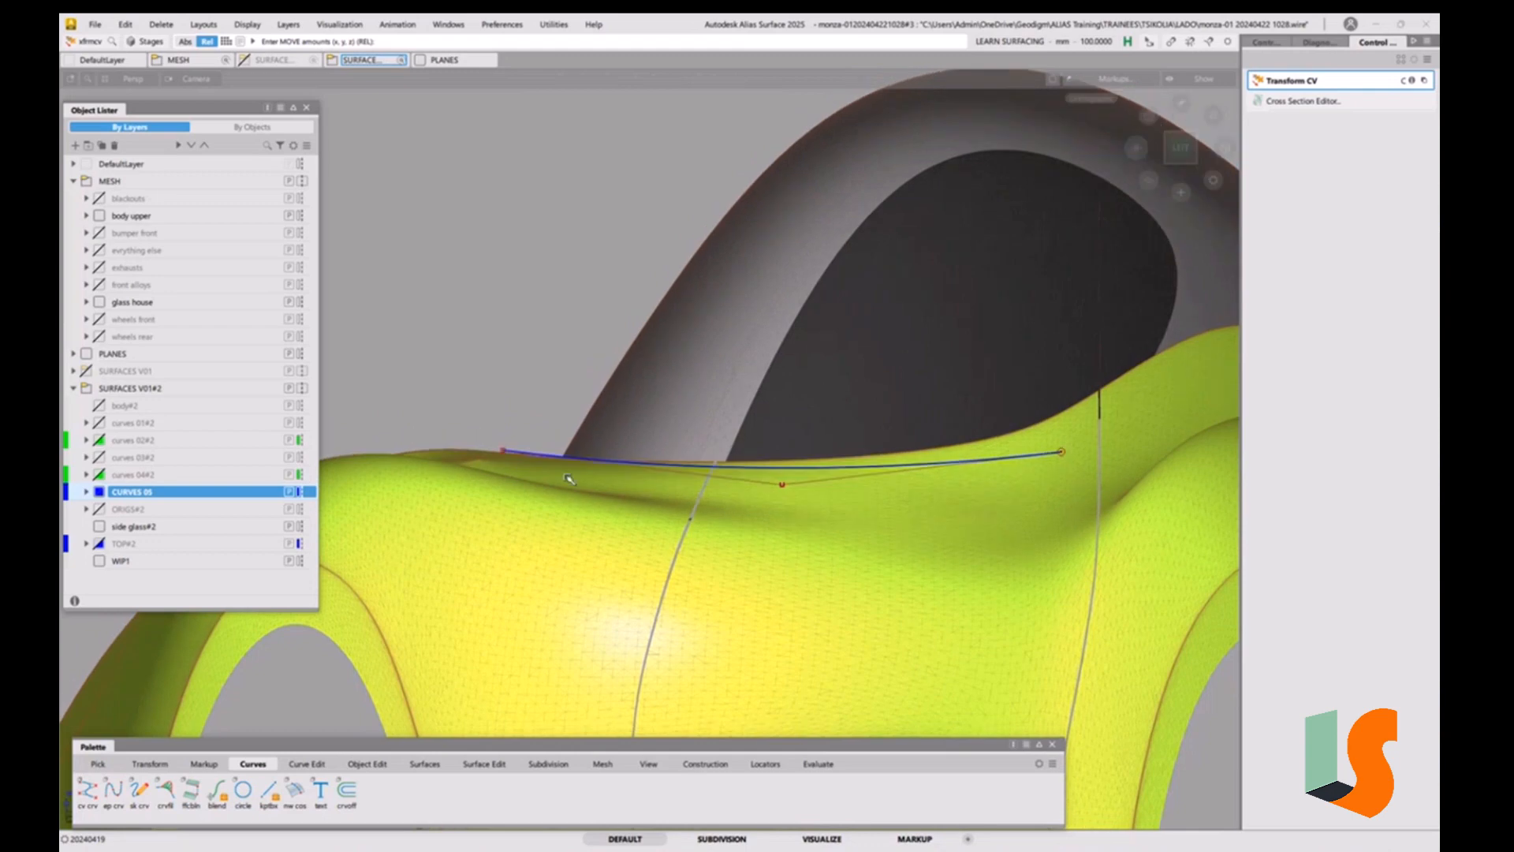
# Extend the front end of the beltline curve forward past the base of the windscreen.
pyautogui.keyDown('alt'); pyautogui.keyDown('shift'); pyautogui.moveTo(613, 462); pyautogui.dragTo(612, 402, button='right'); pyautogui.keyUp('shift'); pyautogui.keyUp('alt')
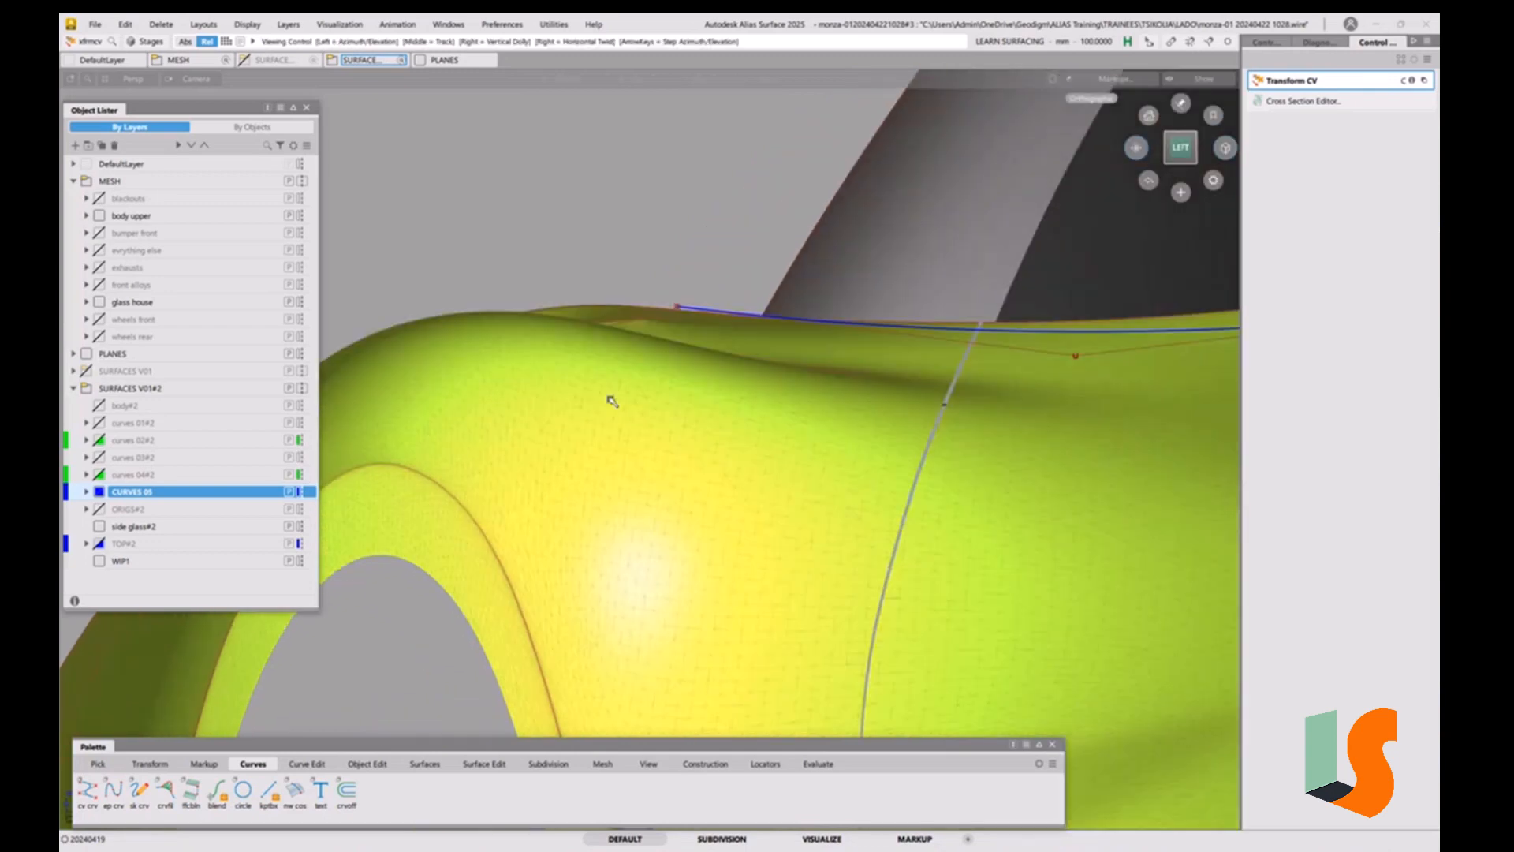
pyautogui.keyDown('alt'); pyautogui.keyDown('shift'); pyautogui.moveTo(612, 402); pyautogui.dragTo(639, 489, button='middle'); pyautogui.keyUp('shift'); pyautogui.keyUp('alt')
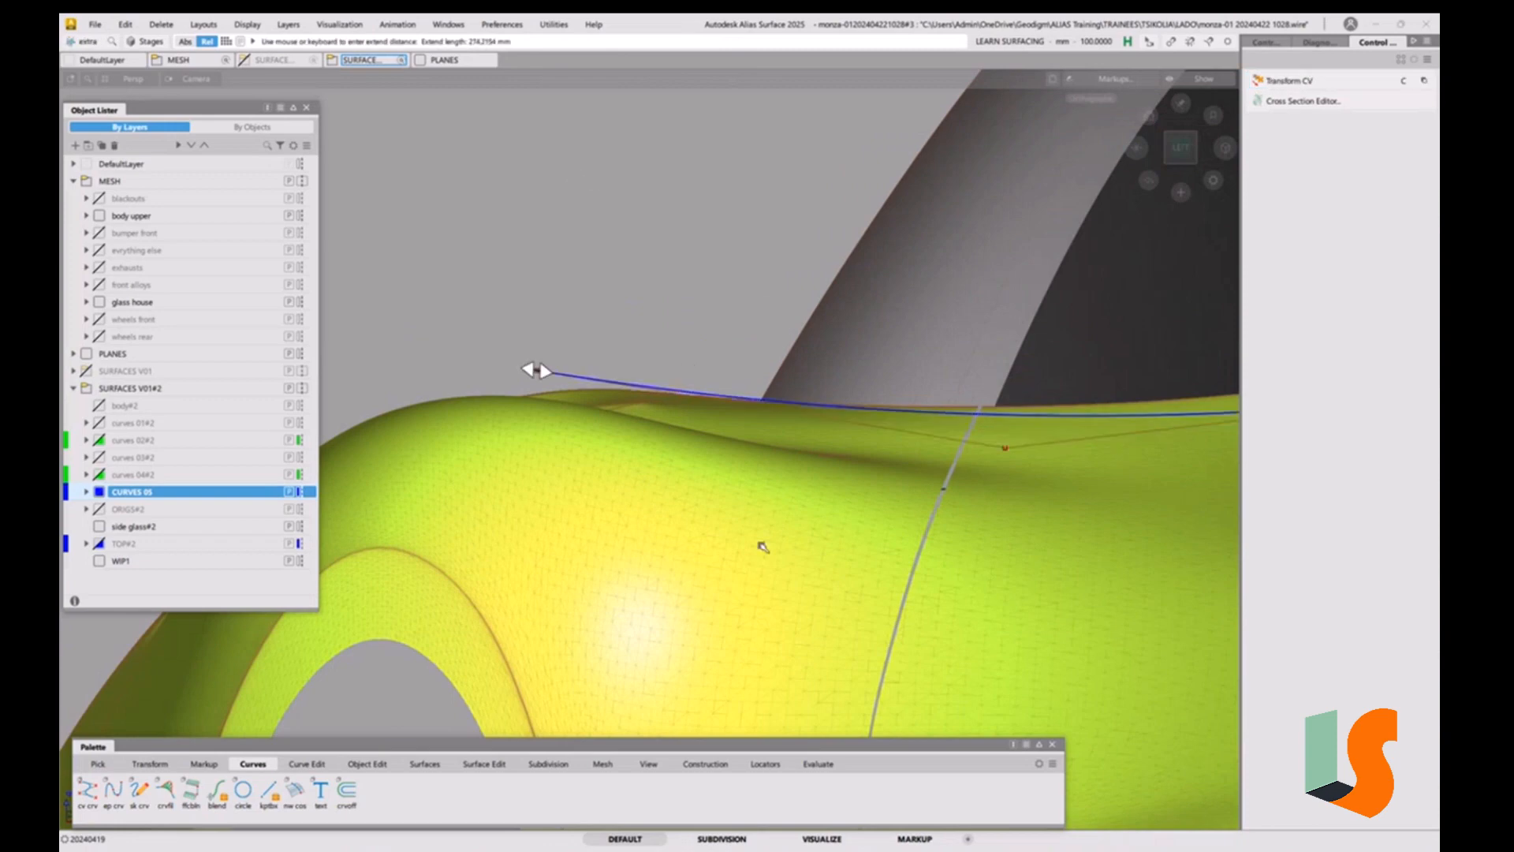
pyautogui.click(760, 544)
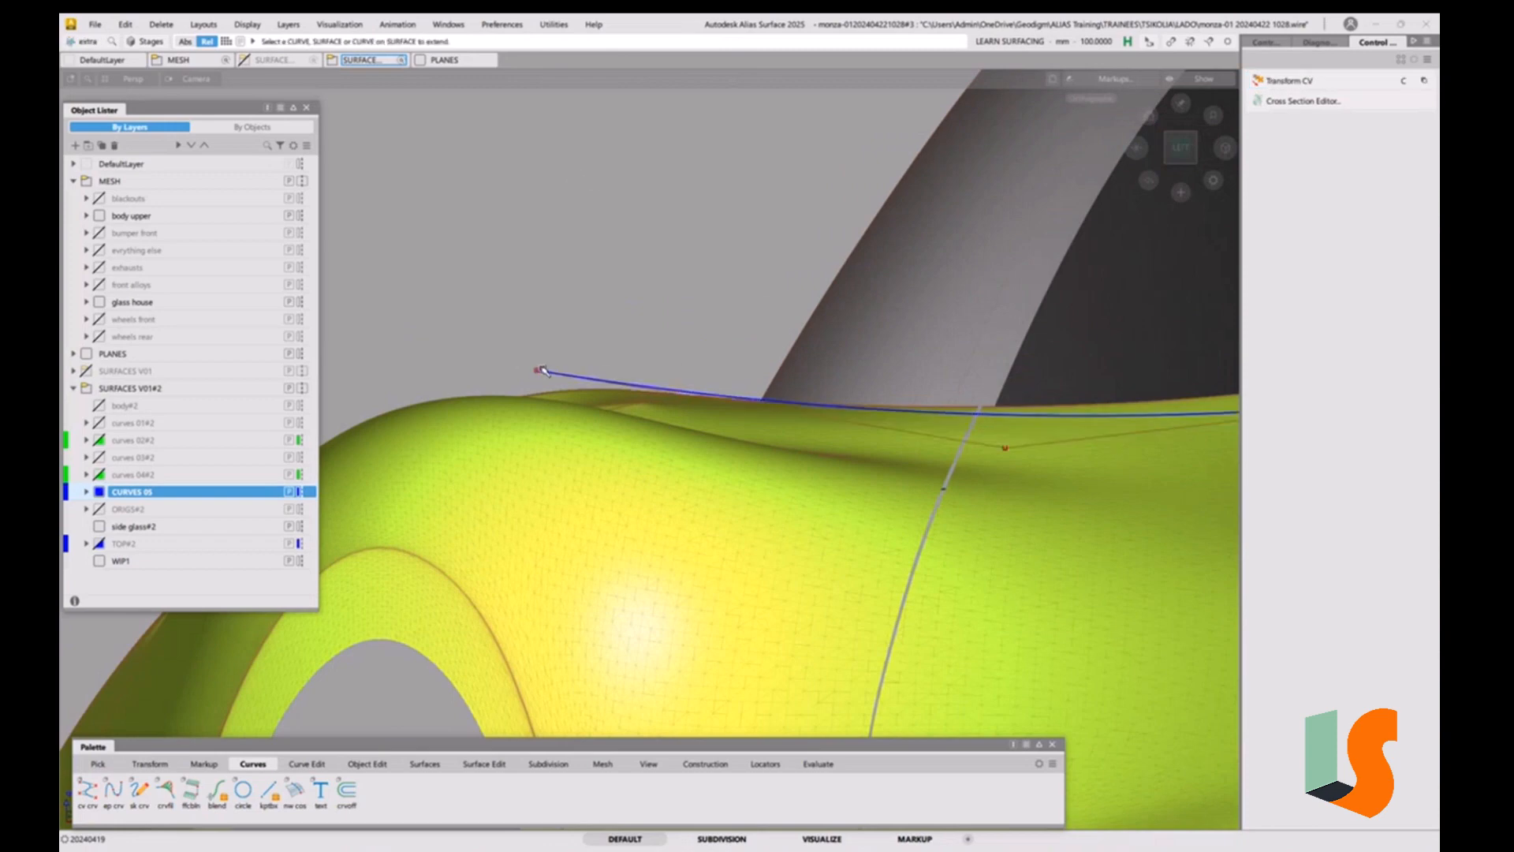
# Lower the extended curve's front control point and raise its middle and rear ones to fit the beltline under the side glass.
pyautogui.press('c')
pyautogui.click(539, 370)
pyautogui.moveTo(616, 196); pyautogui.dragTo(619, 205, button='right')
pyautogui.keyDown('alt'); pyautogui.keyDown('shift'); pyautogui.moveTo(797, 284); pyautogui.dragTo(702, 370, button='middle'); pyautogui.keyUp('shift'); pyautogui.keyUp('alt')
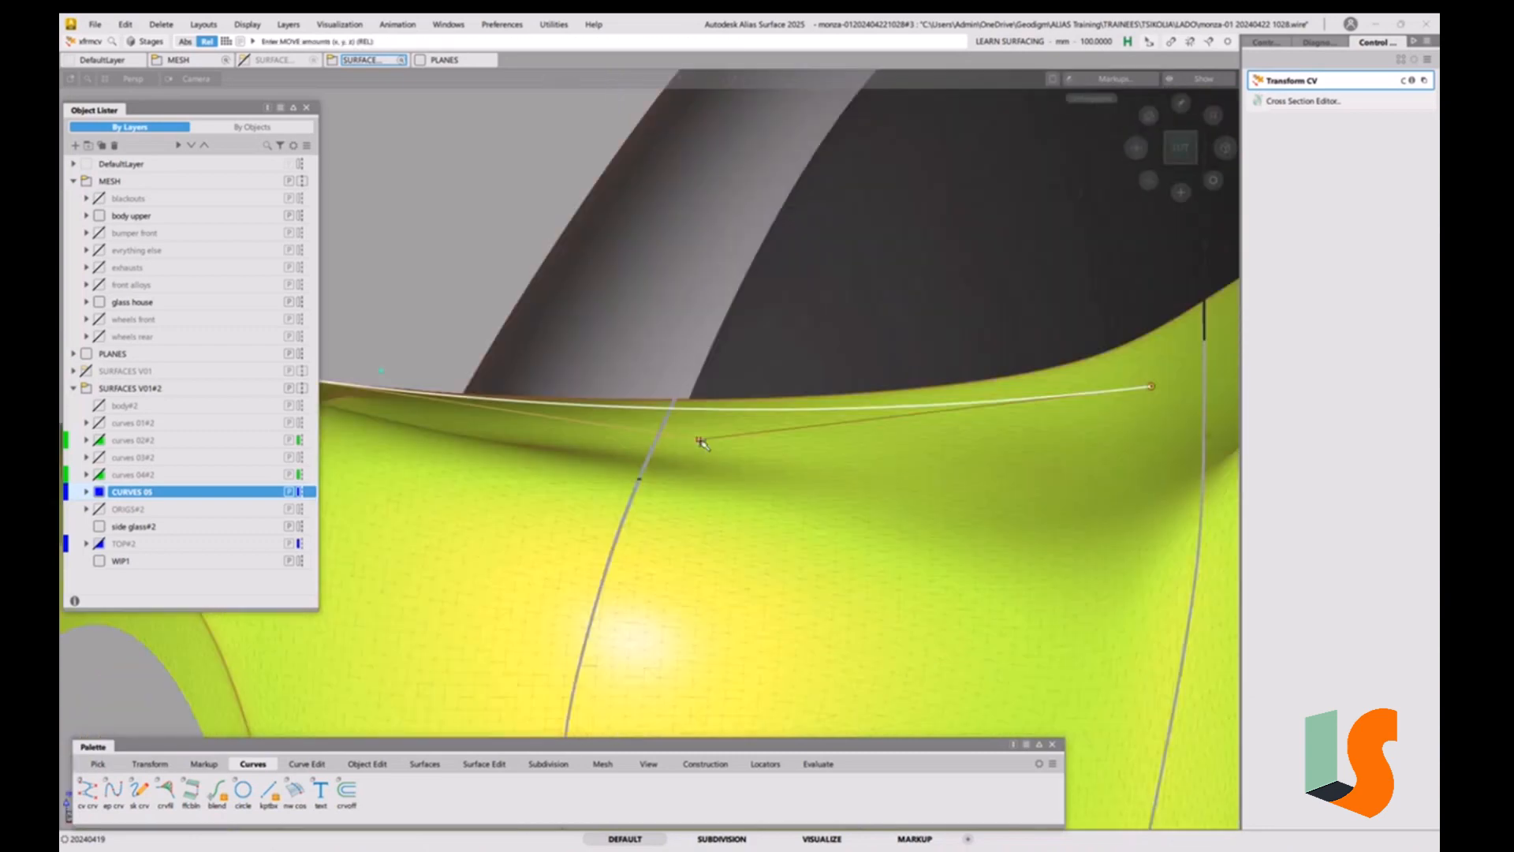
pyautogui.click(699, 439)
pyautogui.moveTo(779, 433); pyautogui.dragTo(779, 428, button='right')
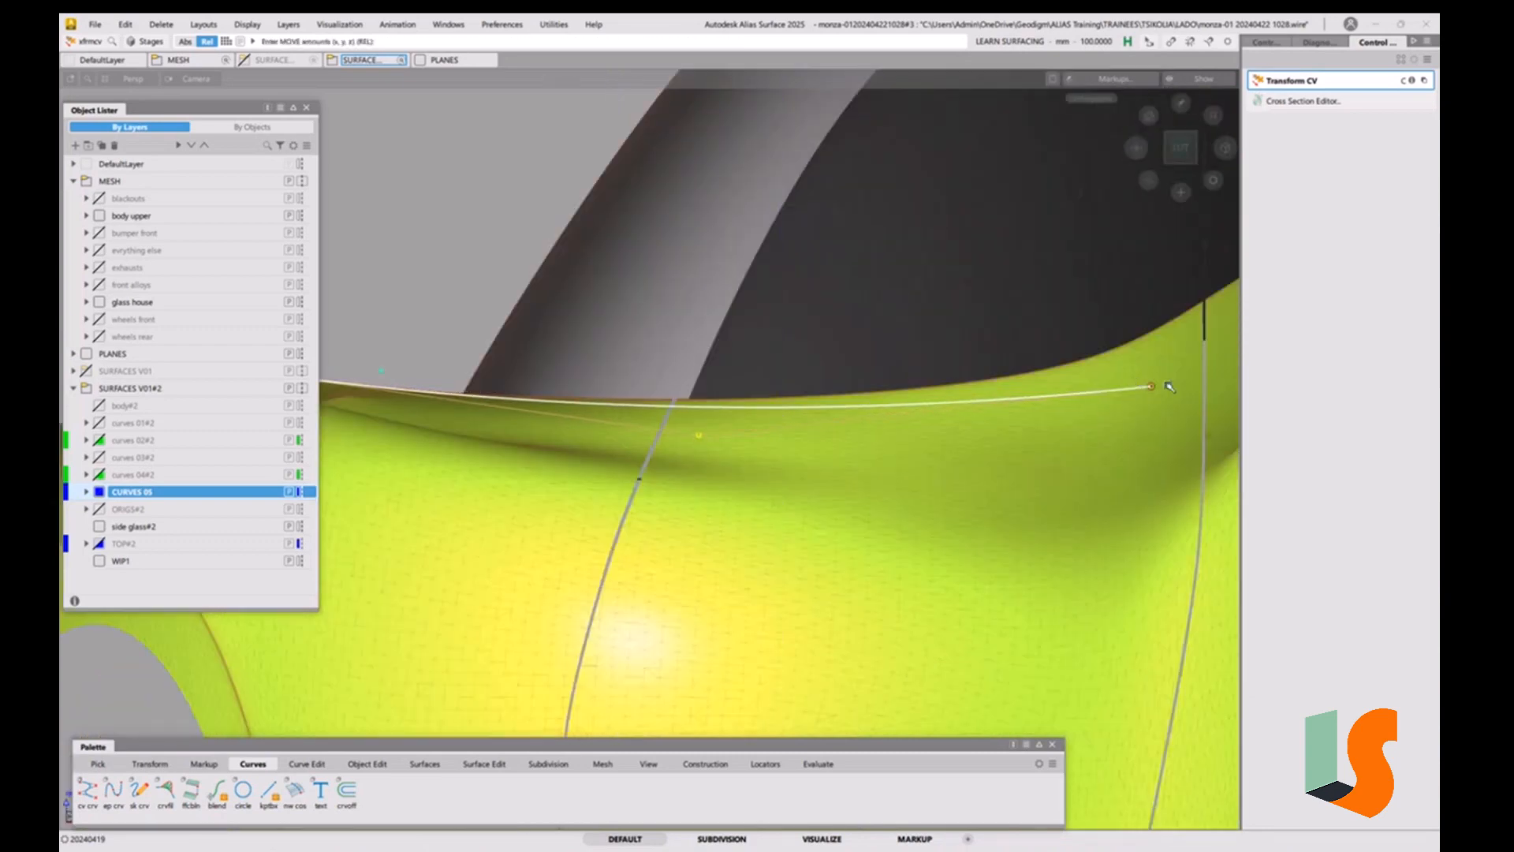
pyautogui.click(1151, 386)
pyautogui.moveTo(1143, 451); pyautogui.dragTo(1150, 432, button='right')
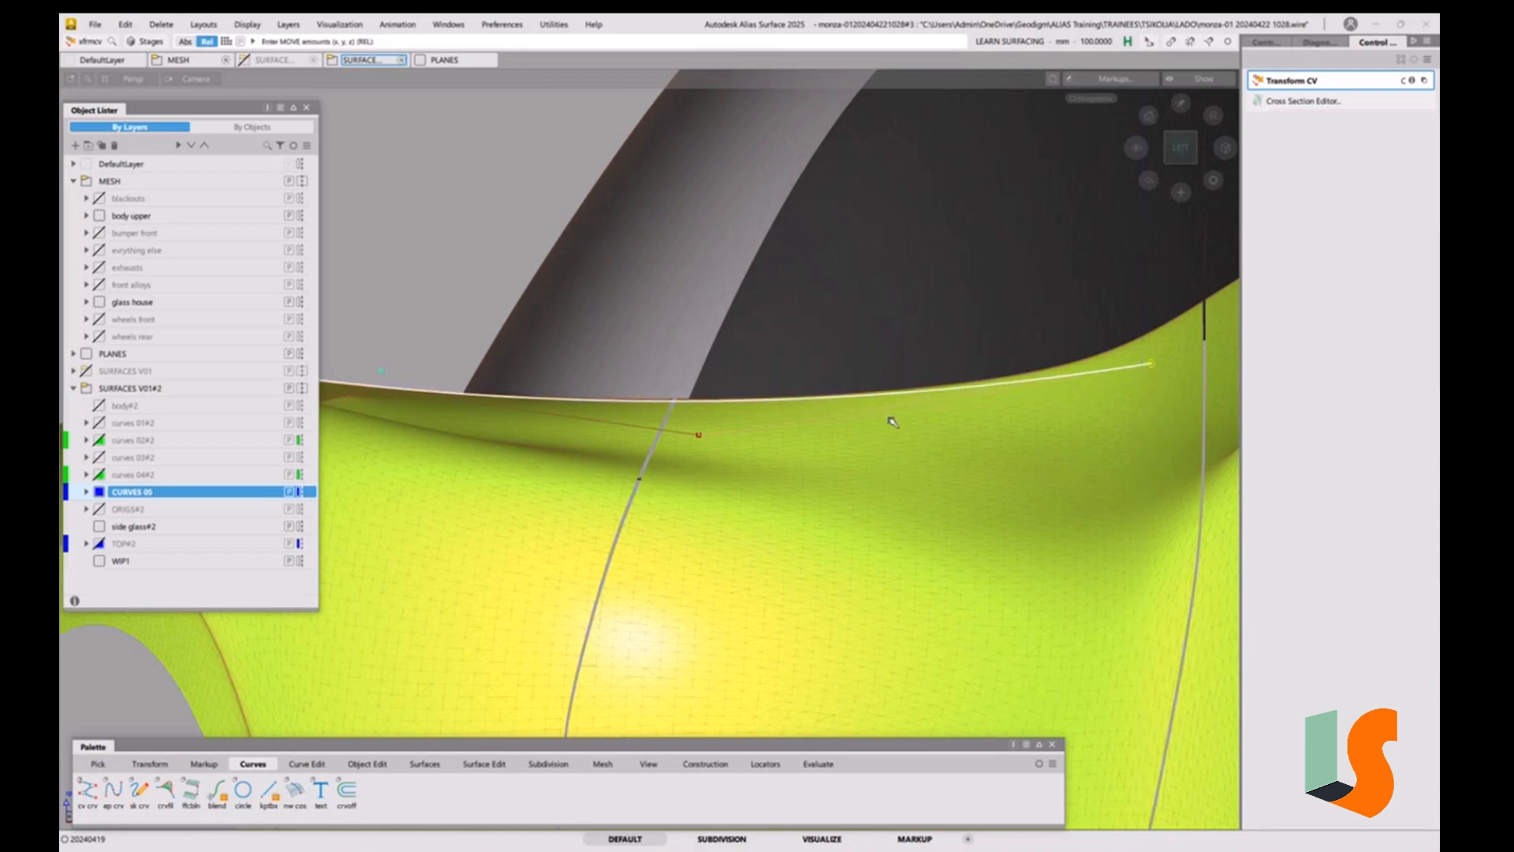
# Raise the beltline curve's degree to 3 in the Parameterization Editor, keeping a single span.
pyautogui.keyDown('alt'); pyautogui.keyDown('shift'); pyautogui.moveTo(954, 383); pyautogui.dragTo(727, 440, button='right'); pyautogui.keyUp('shift'); pyautogui.keyUp('alt')
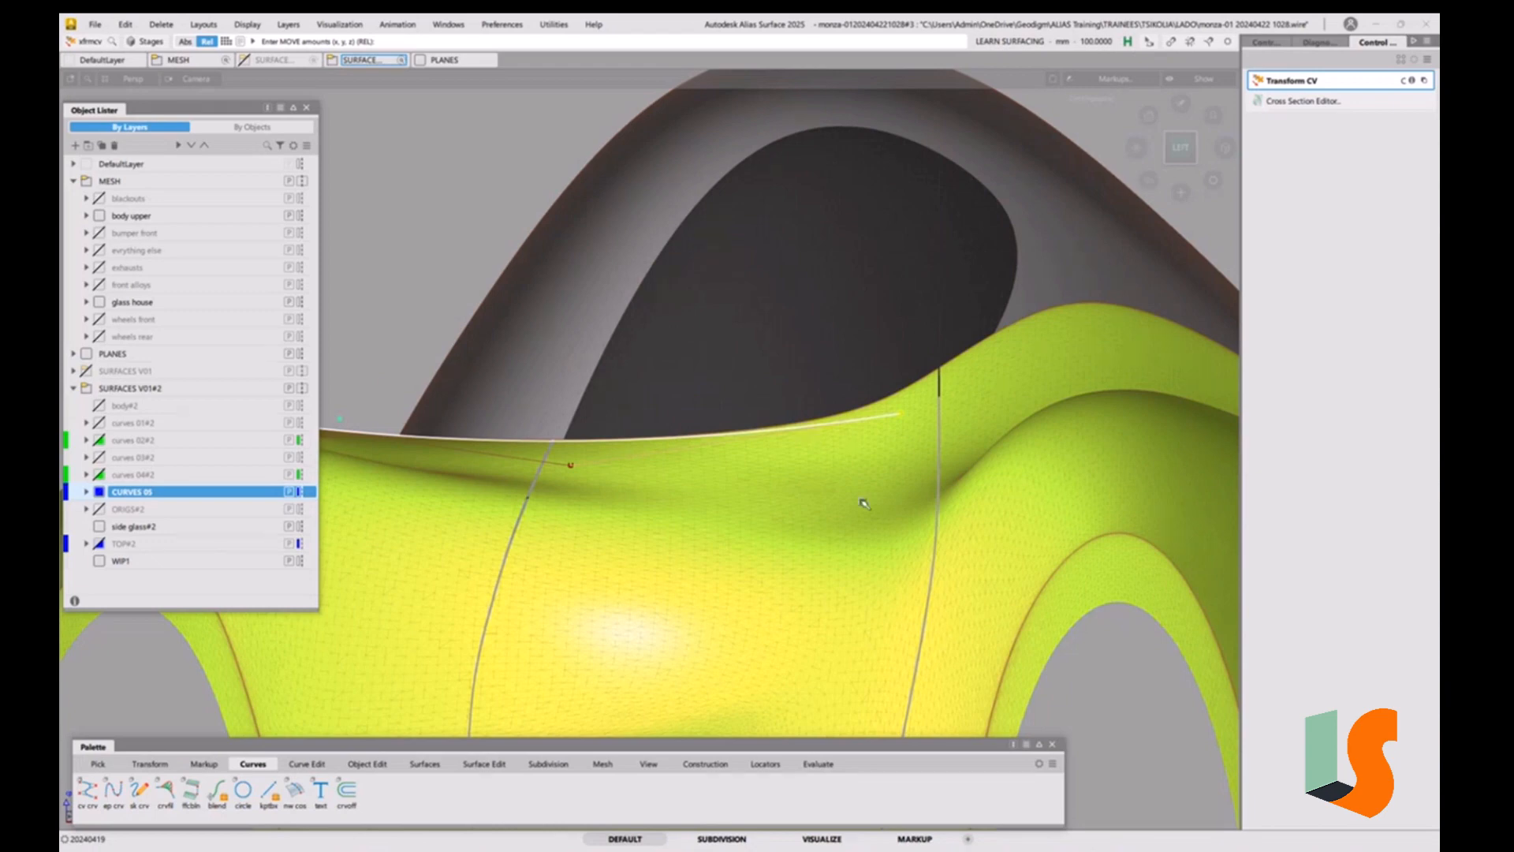
pyautogui.keyDown('ctrl'); pyautogui.keyDown('shift'); pyautogui.moveTo(813, 463); pyautogui.dragTo(879, 465); pyautogui.keyUp('shift'); pyautogui.keyUp('ctrl')
pyautogui.click(856, 419)
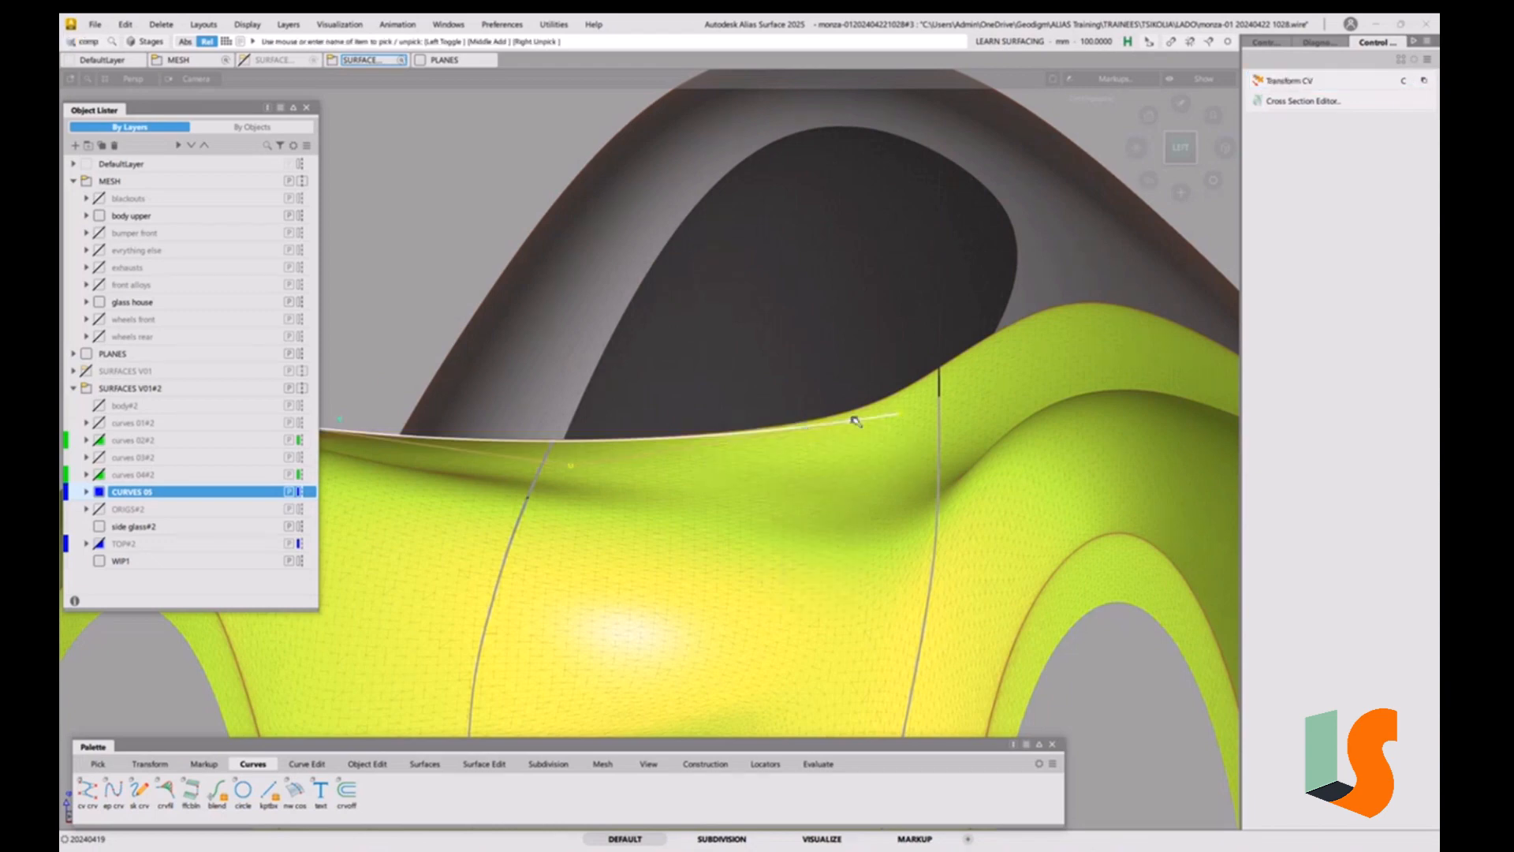
pyautogui.press('p')
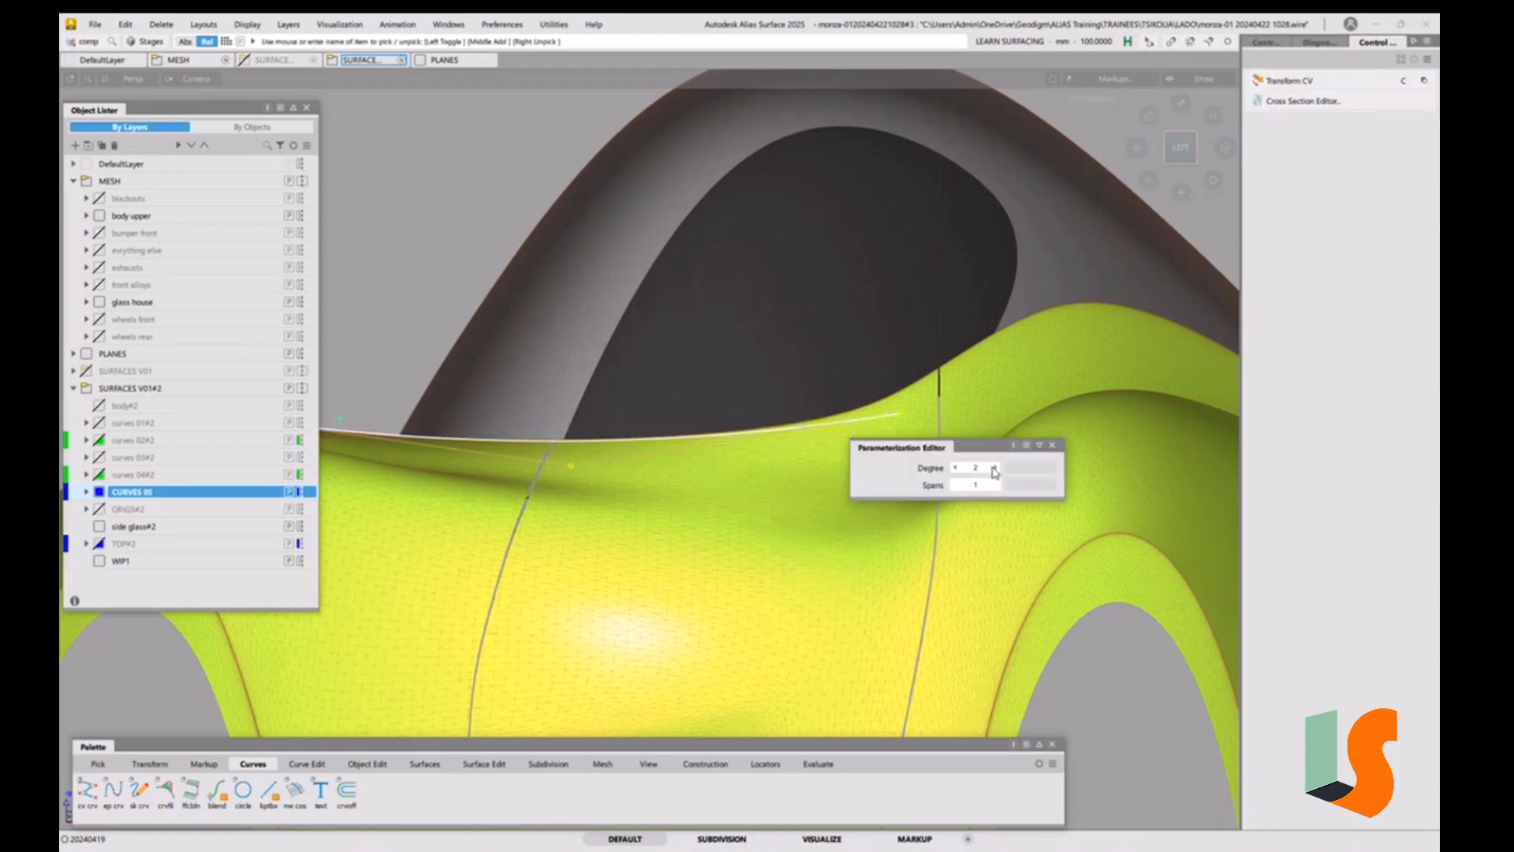
pyautogui.click(995, 468)
pyautogui.keyDown('ctrl'); pyautogui.keyDown('shift'); pyautogui.moveTo(987, 374); pyautogui.dragTo(932, 433); pyautogui.keyUp('shift'); pyautogui.keyUp('ctrl')
pyautogui.keyDown('alt'); pyautogui.keyDown('shift'); pyautogui.moveTo(736, 412); pyautogui.dragTo(743, 414, button='right'); pyautogui.keyUp('shift'); pyautogui.keyUp('alt')
pyautogui.keyDown('alt'); pyautogui.keyDown('shift'); pyautogui.moveTo(744, 414); pyautogui.dragTo(866, 441, button='middle'); pyautogui.keyUp('shift'); pyautogui.keyUp('alt')
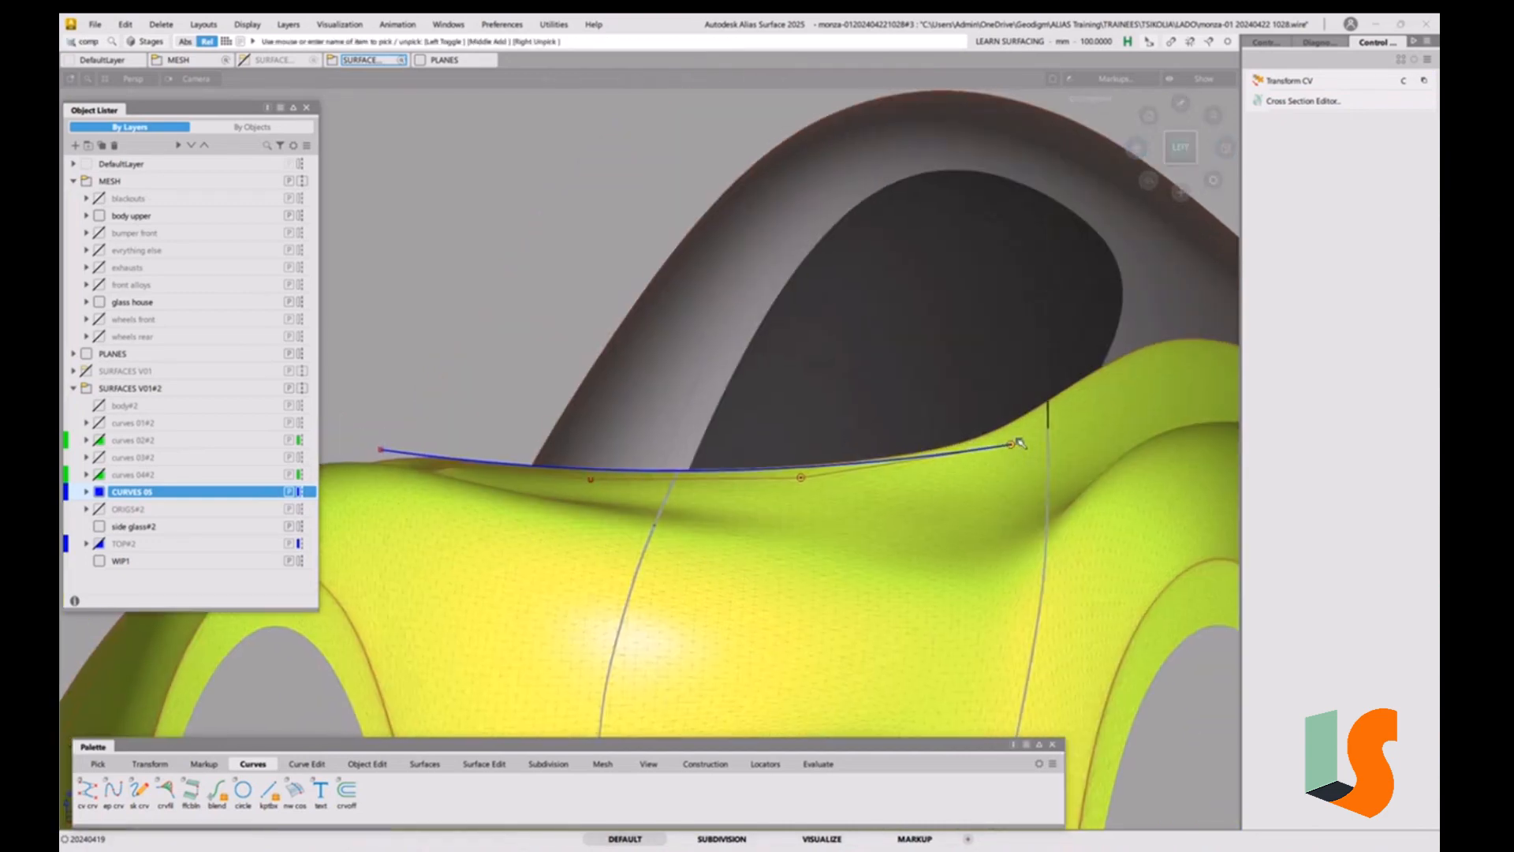
# Display the U curvature comb on the beltline curve.
pyautogui.keyDown('ctrl'); pyautogui.keyDown('shift'); pyautogui.moveTo(913, 491); pyautogui.dragTo(943, 503); pyautogui.keyUp('shift'); pyautogui.keyUp('ctrl')
pyautogui.click(505, 467)
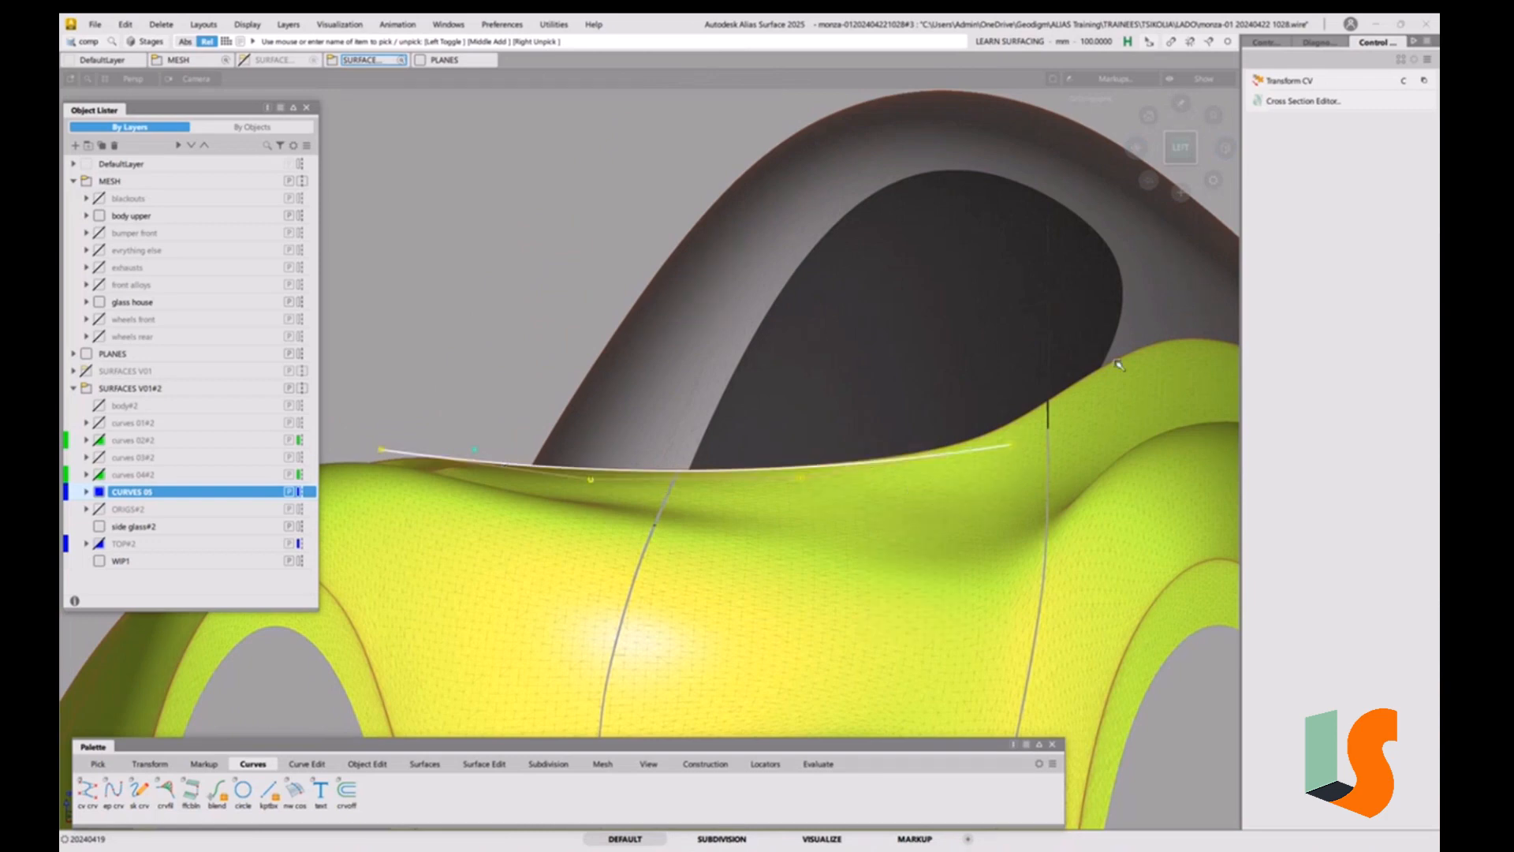
pyautogui.click(1265, 42)
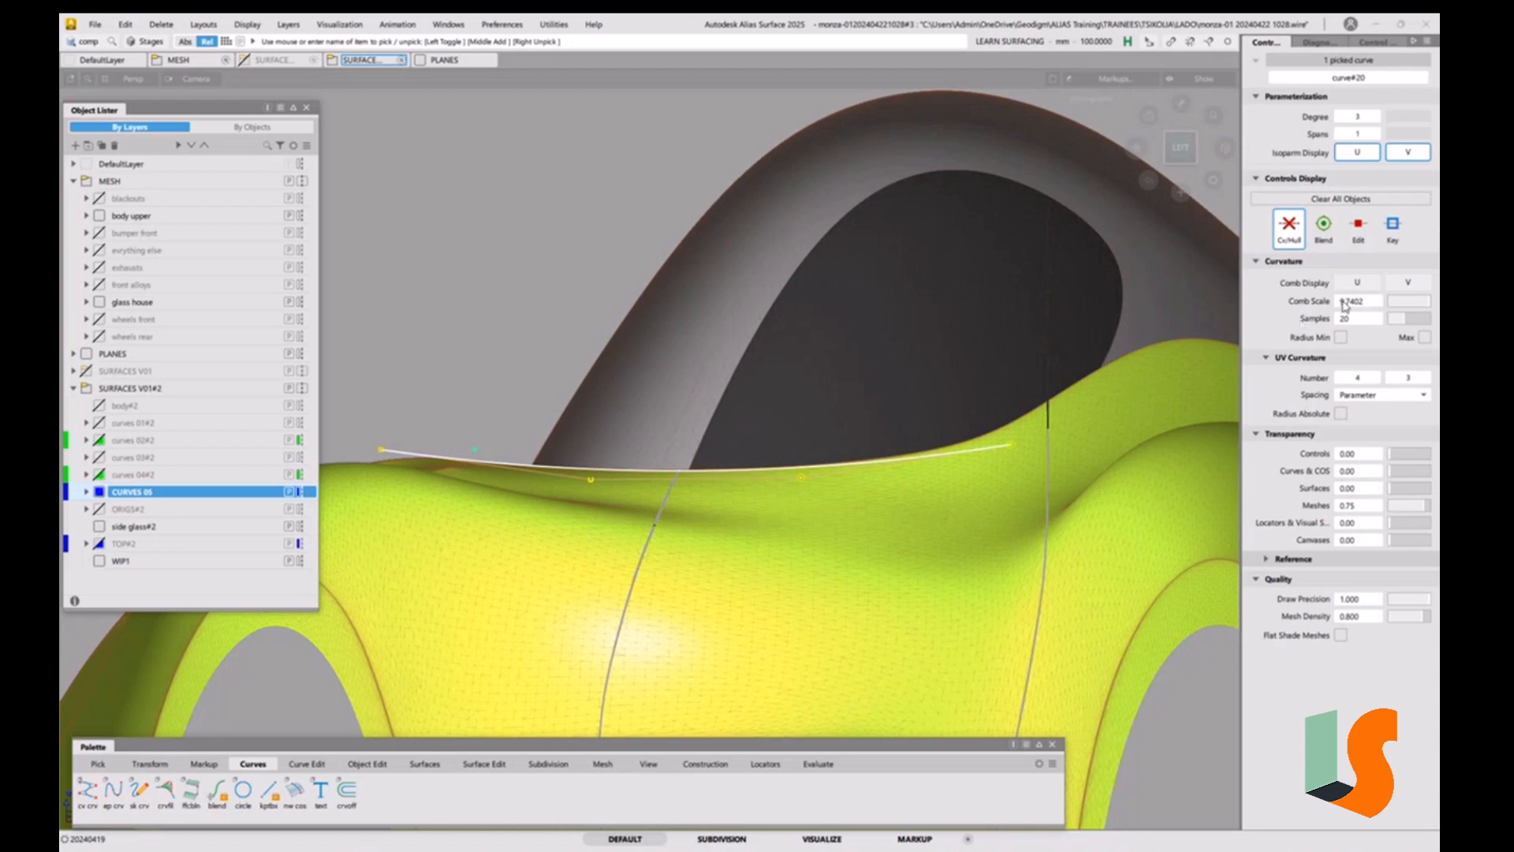
pyautogui.click(1357, 282)
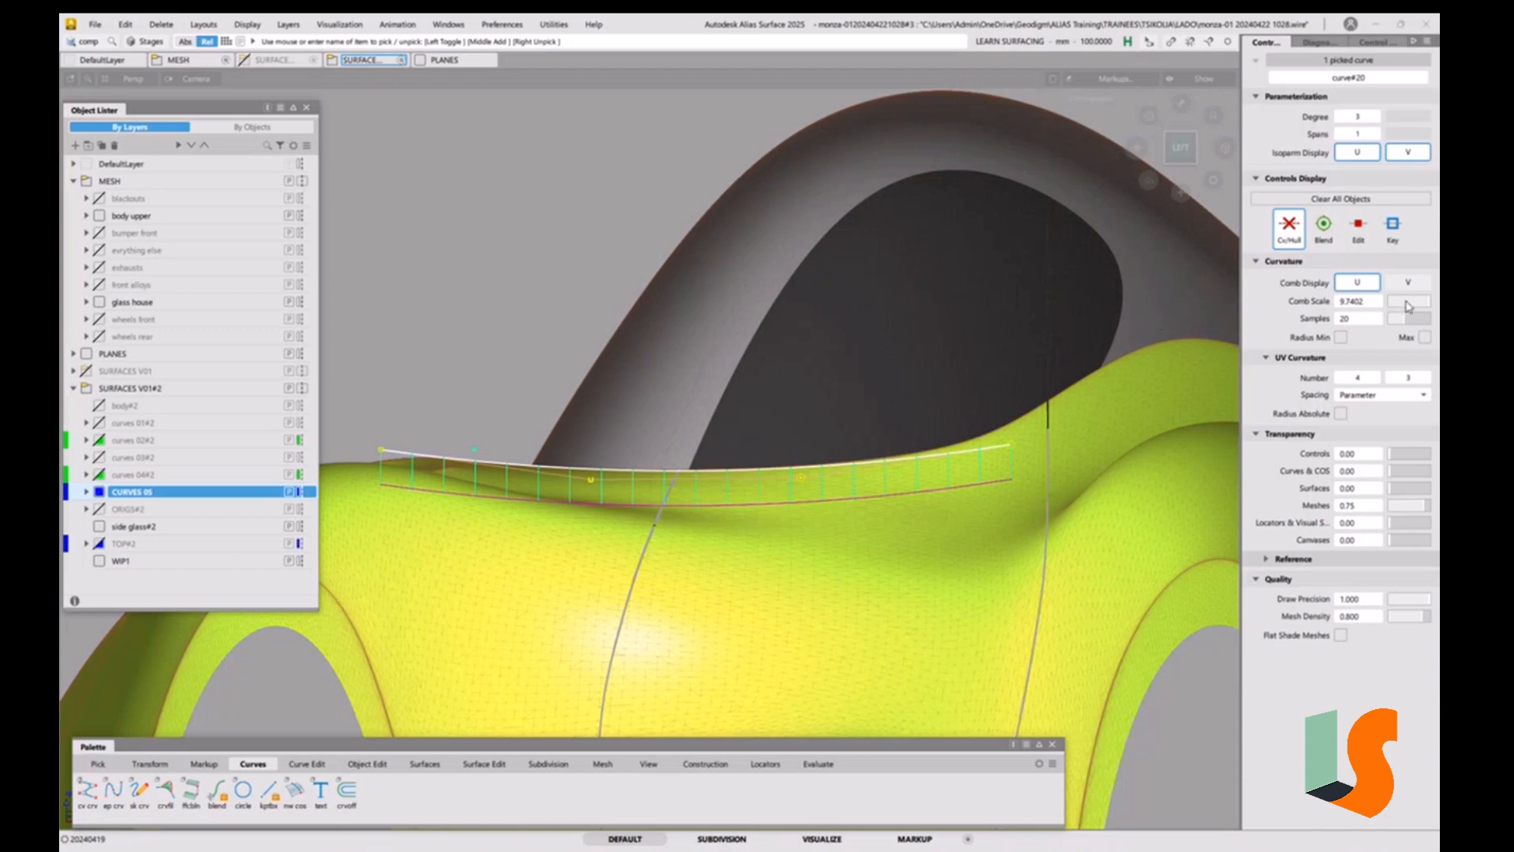
# Try comb scales of 10 and 1000 on the beltline curve, settling on about 10.69.
pyautogui.click(1350, 303)
pyautogui.write('10')
pyautogui.press('Return')
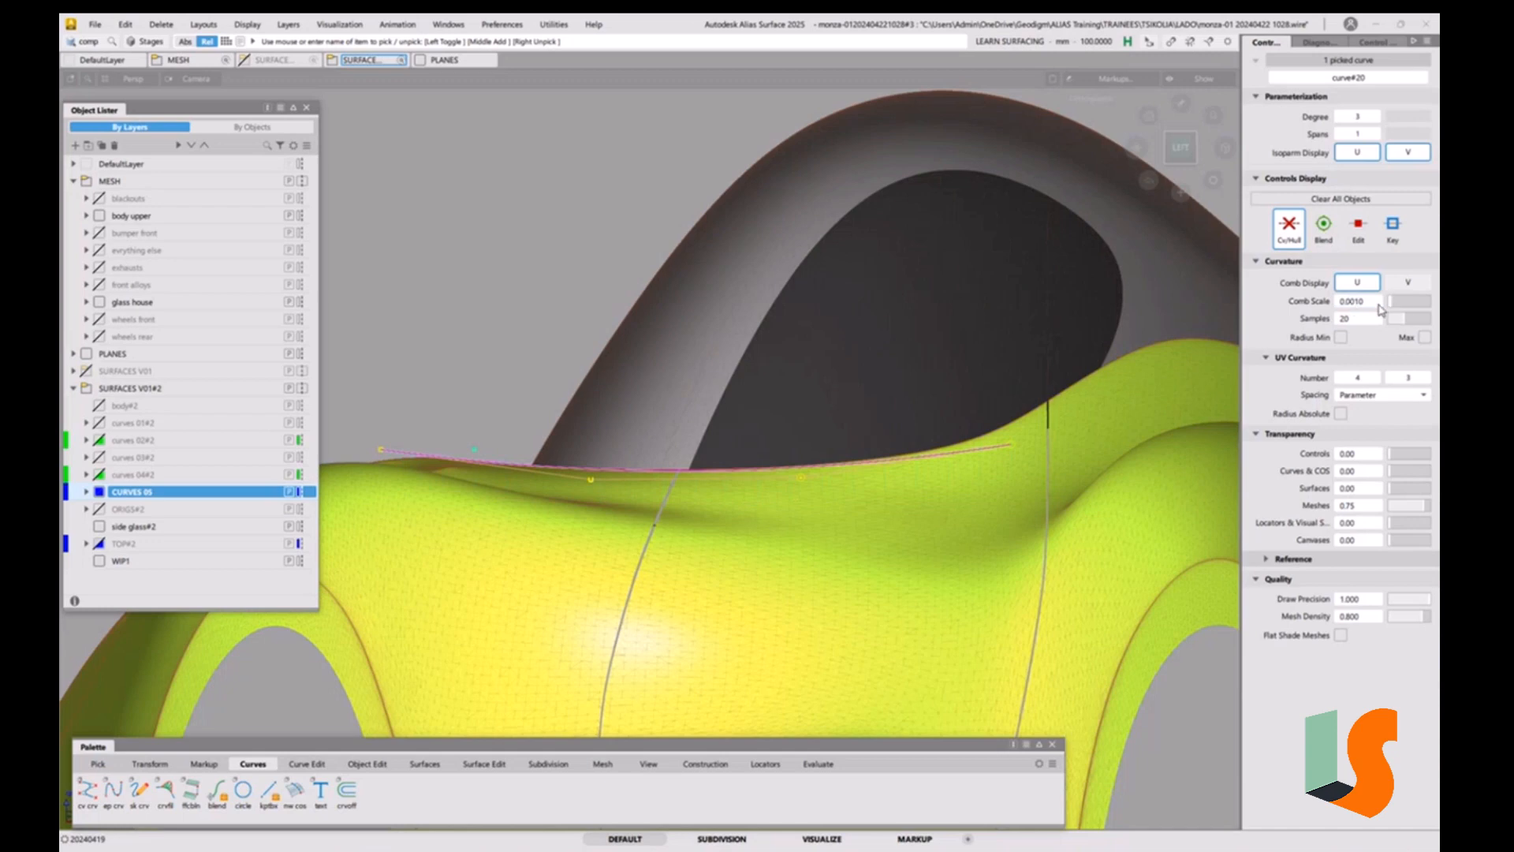
pyautogui.moveTo(1391, 307); pyautogui.dragTo(1433, 299)
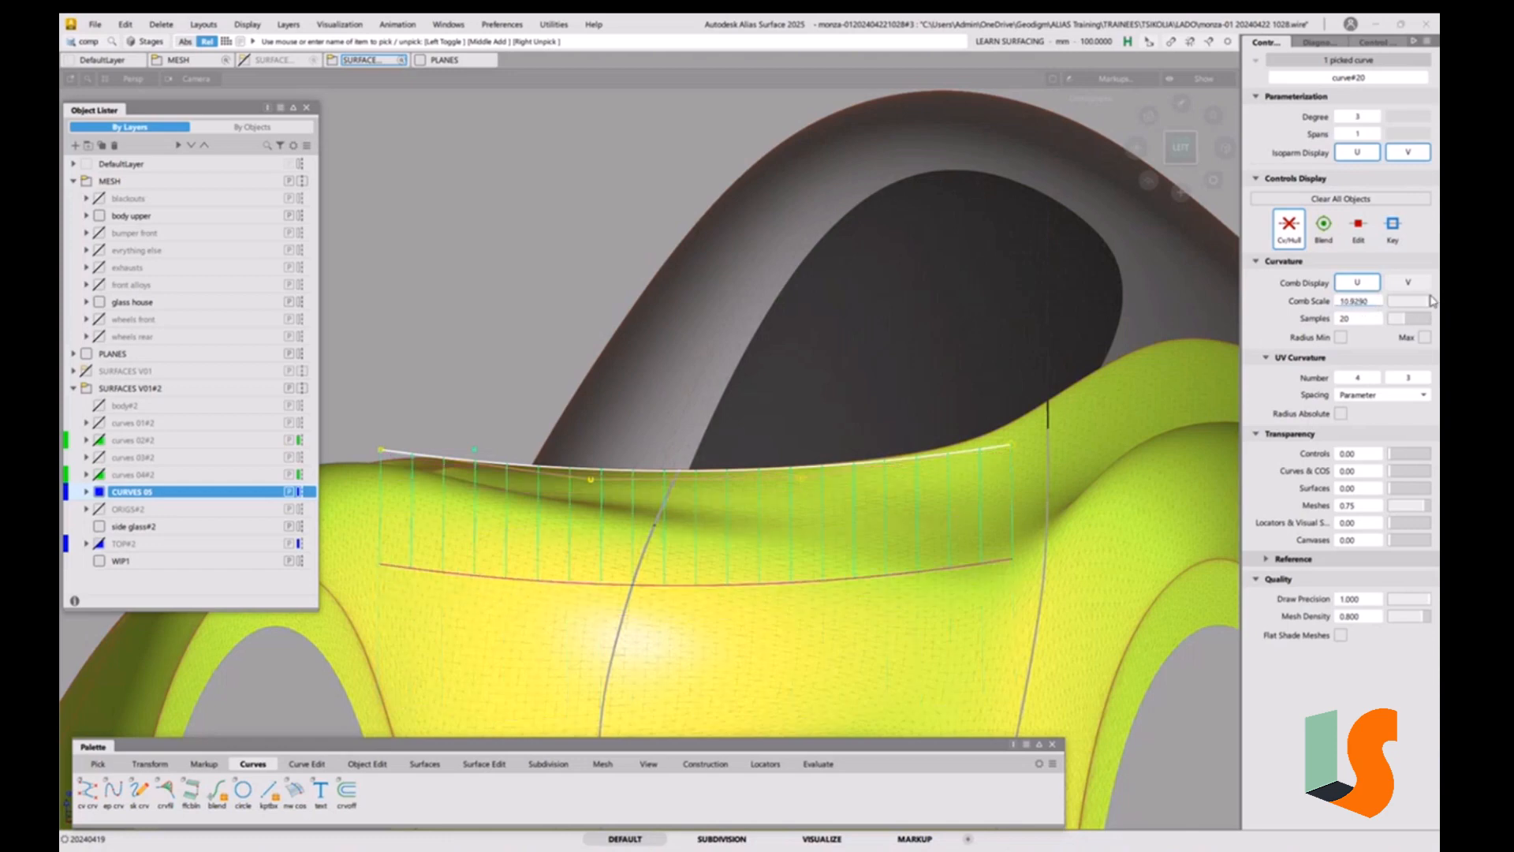
pyautogui.doubleClick(1357, 306)
pyautogui.write('1000')
pyautogui.press('Return')
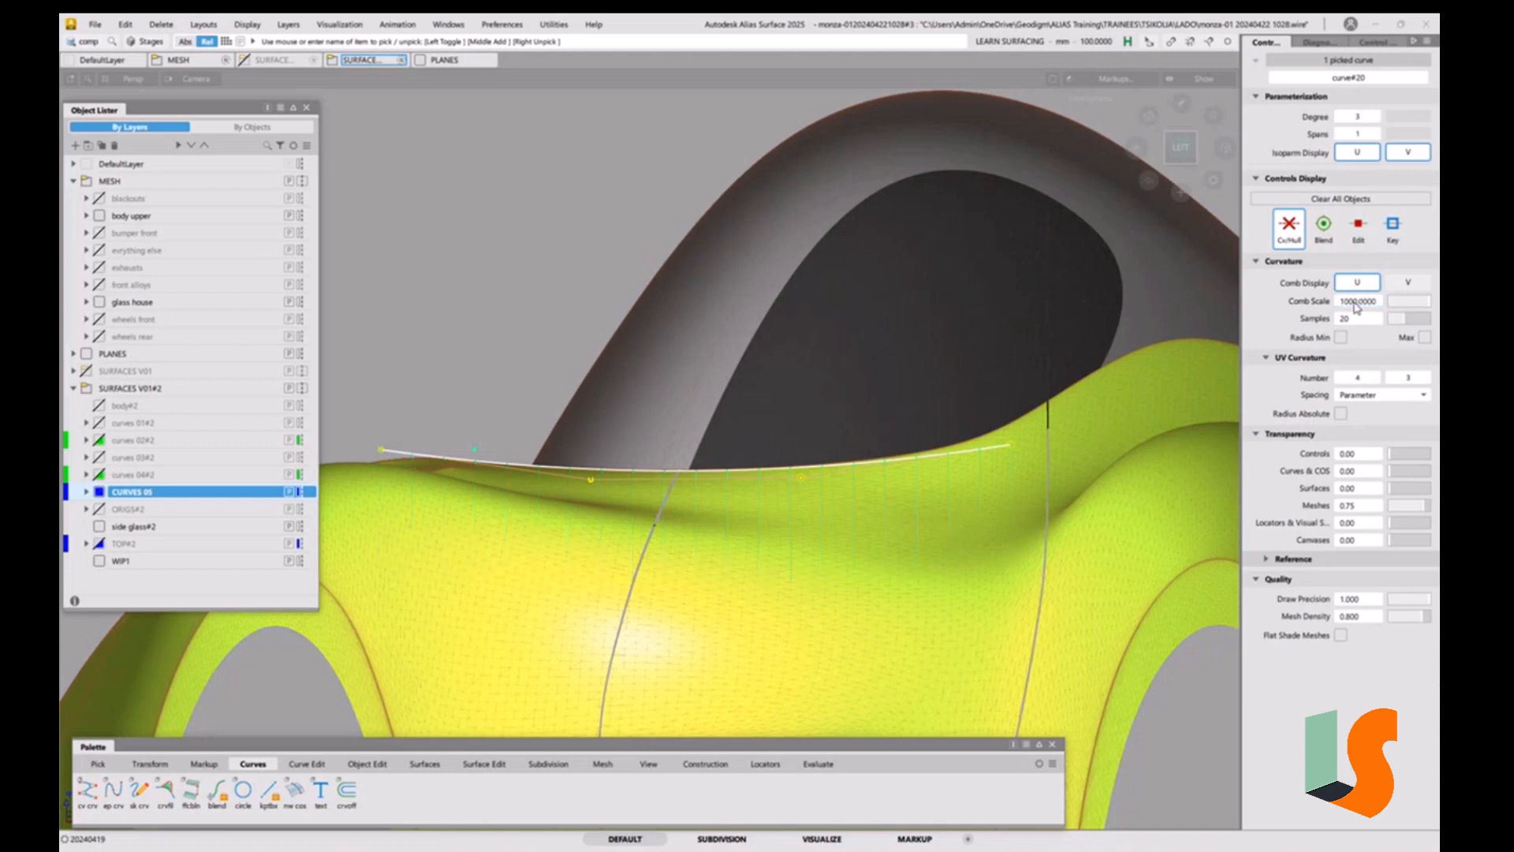
pyautogui.doubleClick(1356, 304)
pyautogui.write('10')
pyautogui.press('Return')
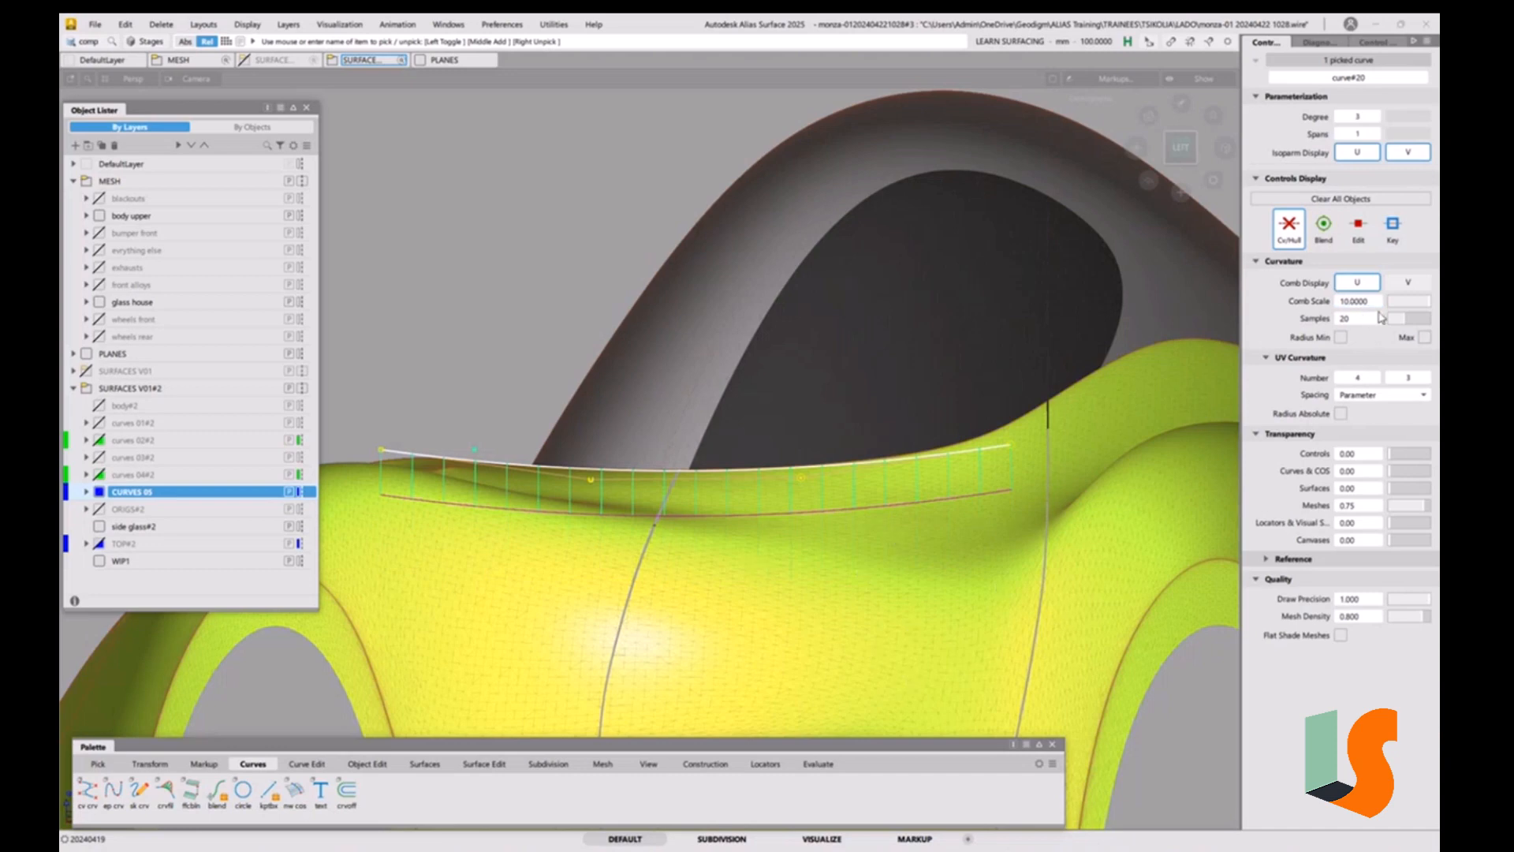
pyautogui.moveTo(1365, 307); pyautogui.dragTo(1398, 307)
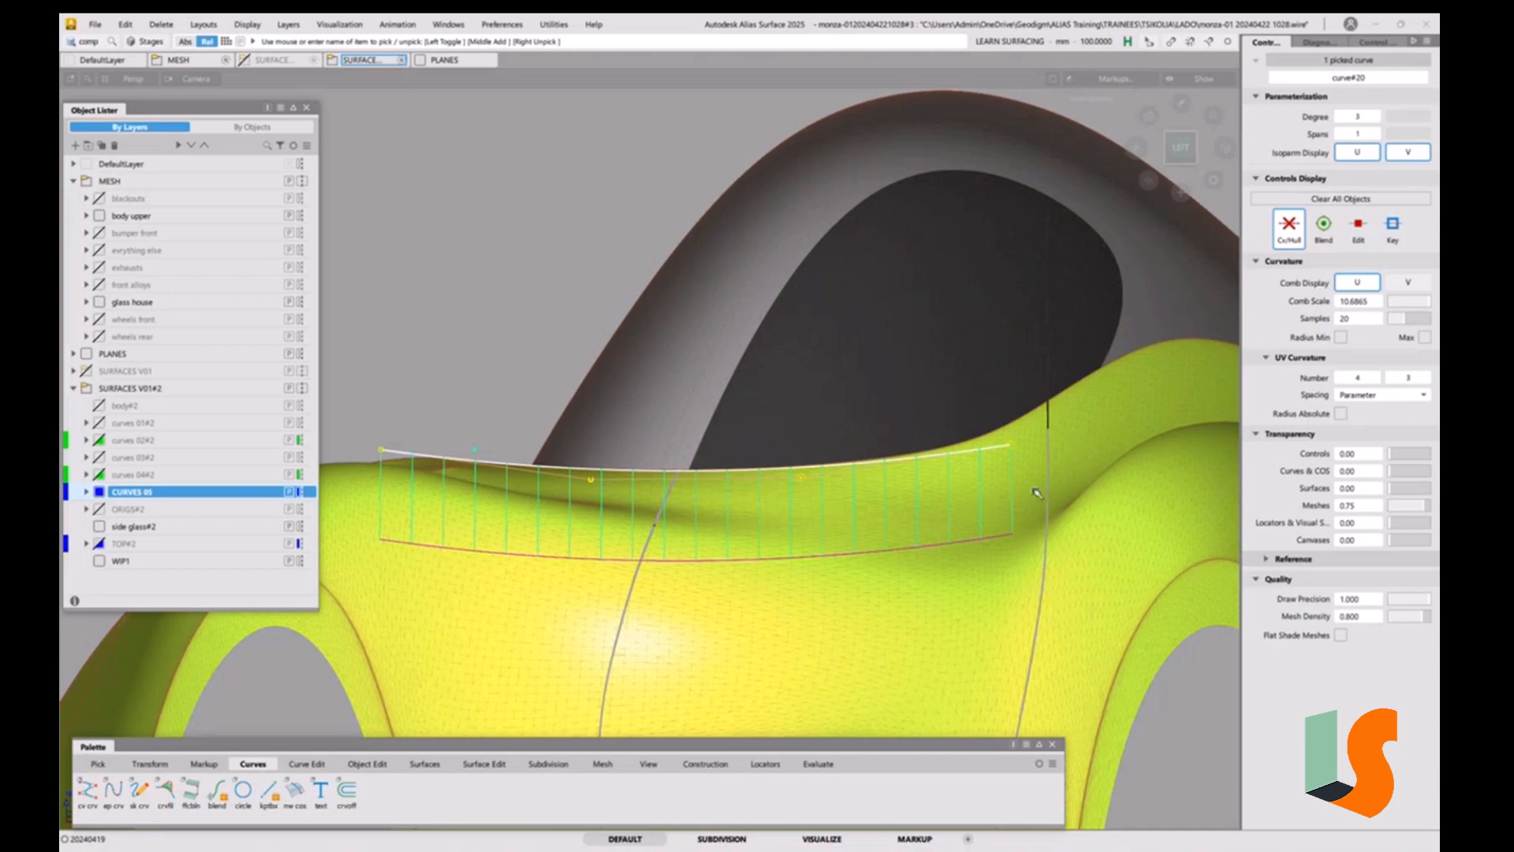
# Raise the beltline curve's rear end control point slightly with Transform CV to meet the body edge.
pyautogui.keyDown('ctrl'); pyautogui.keyDown('shift'); pyautogui.moveTo(1117, 566); pyautogui.dragTo(1120, 444); pyautogui.keyUp('shift'); pyautogui.keyUp('ctrl')
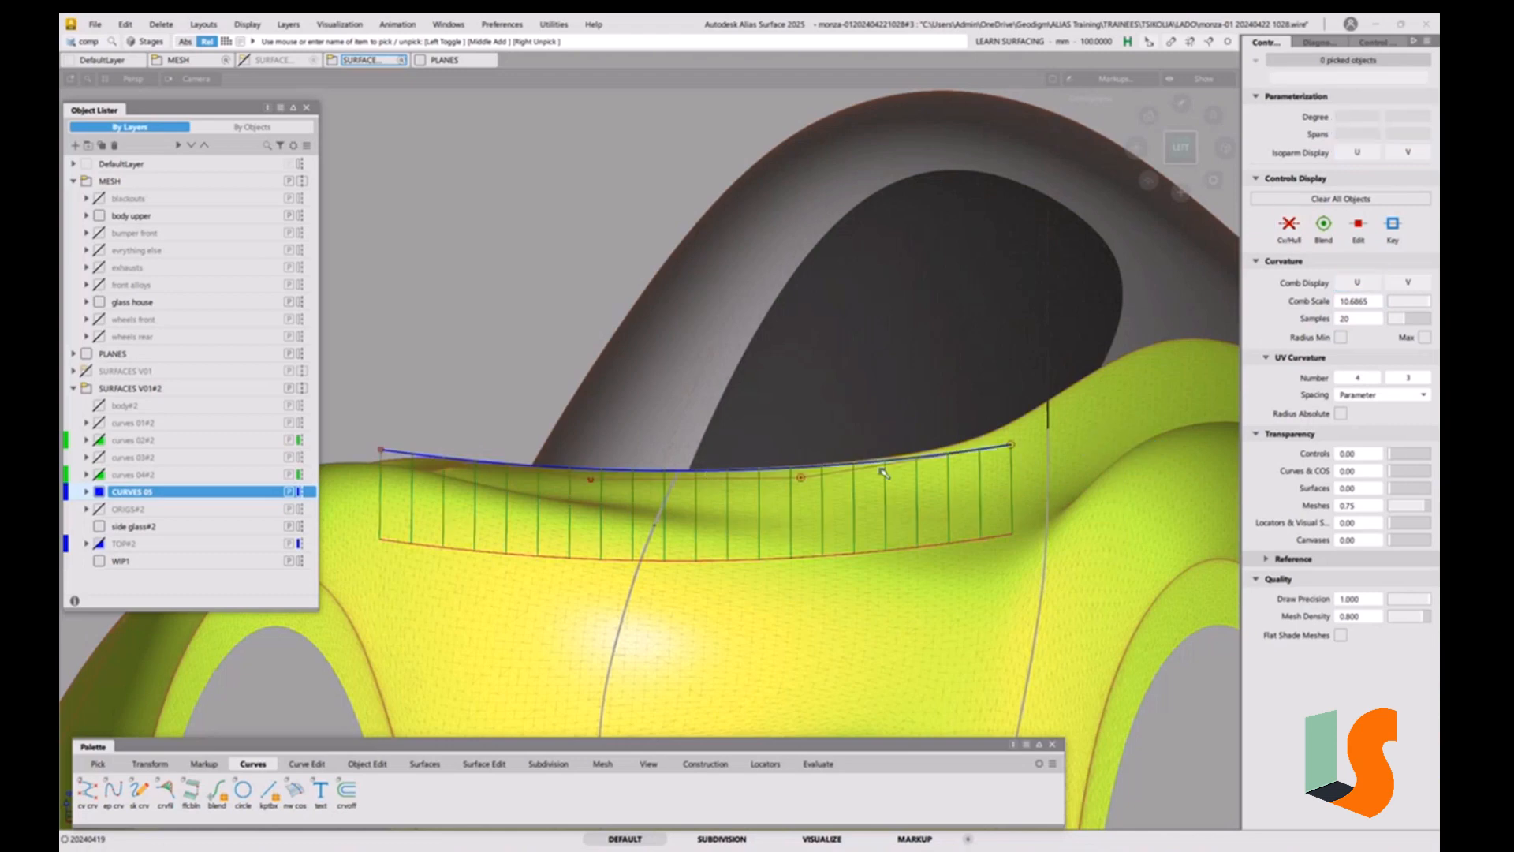
pyautogui.keyDown('ctrl'); pyautogui.keyDown('shift'); pyautogui.moveTo(1014, 438); pyautogui.dragTo(1016, 456, button='middle'); pyautogui.keyUp('shift'); pyautogui.keyUp('ctrl')
pyautogui.click(1010, 448)
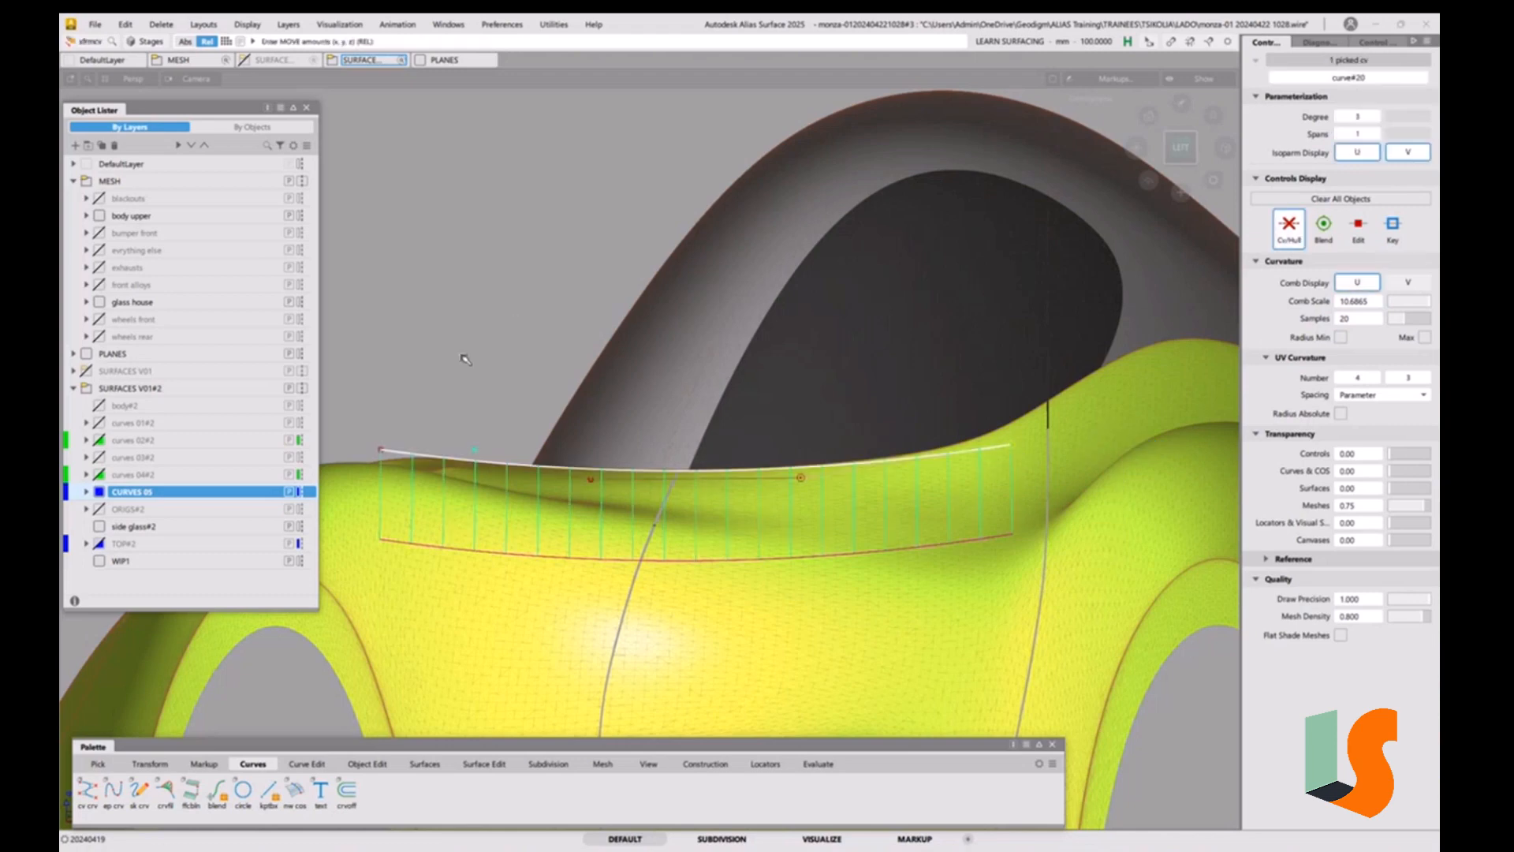
pyautogui.moveTo(469, 361); pyautogui.dragTo(470, 354, button='right')
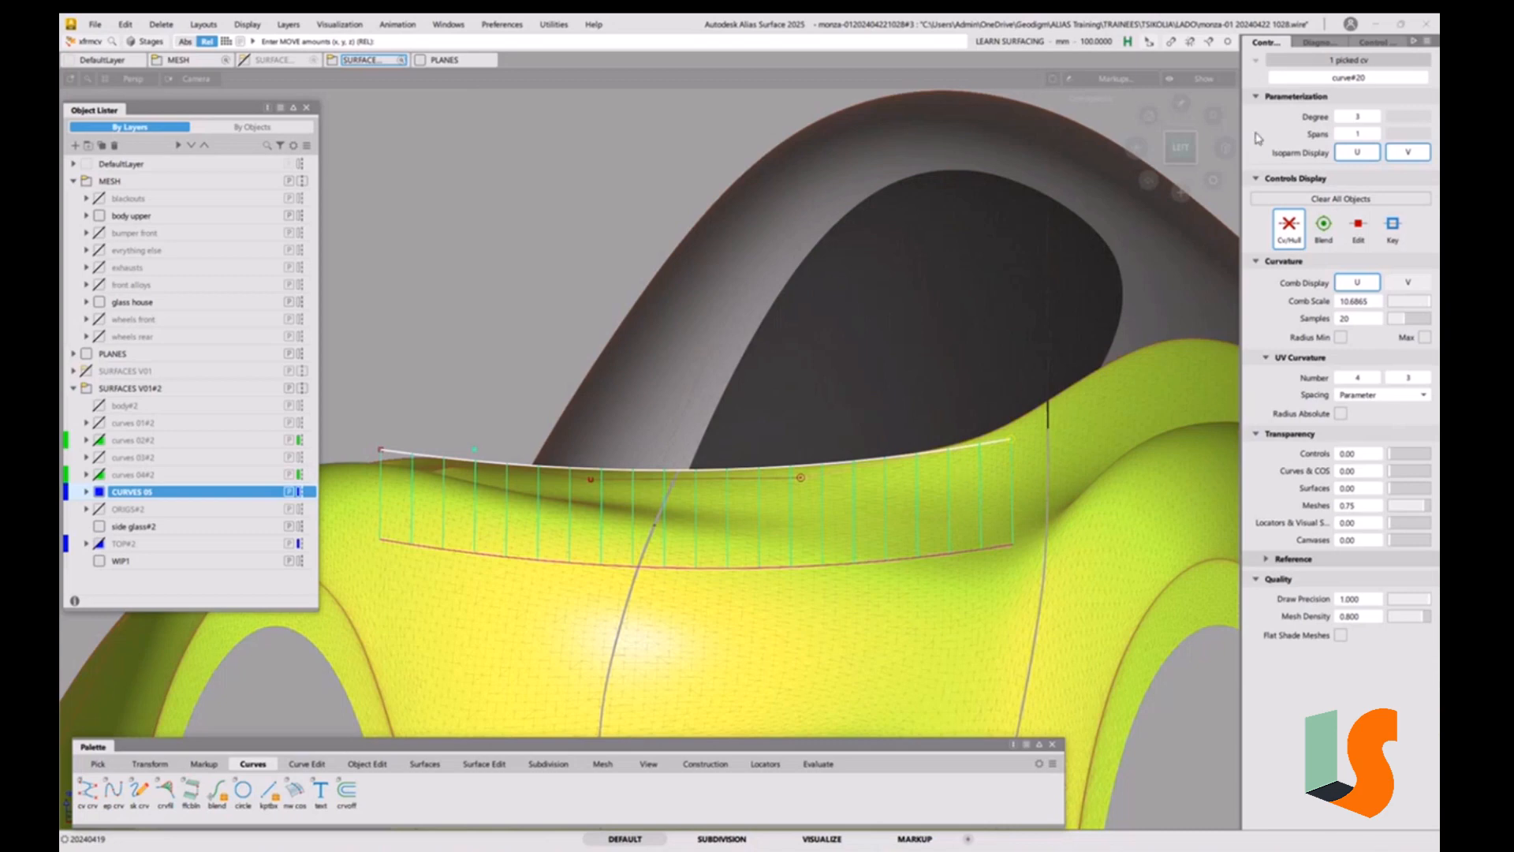
# Try raising the beltline curve to degree 7 and moving its rear end control point up.
pyautogui.click(1376, 116)
pyautogui.click(1377, 116)
pyautogui.click(1376, 115)
pyautogui.click(1343, 117)
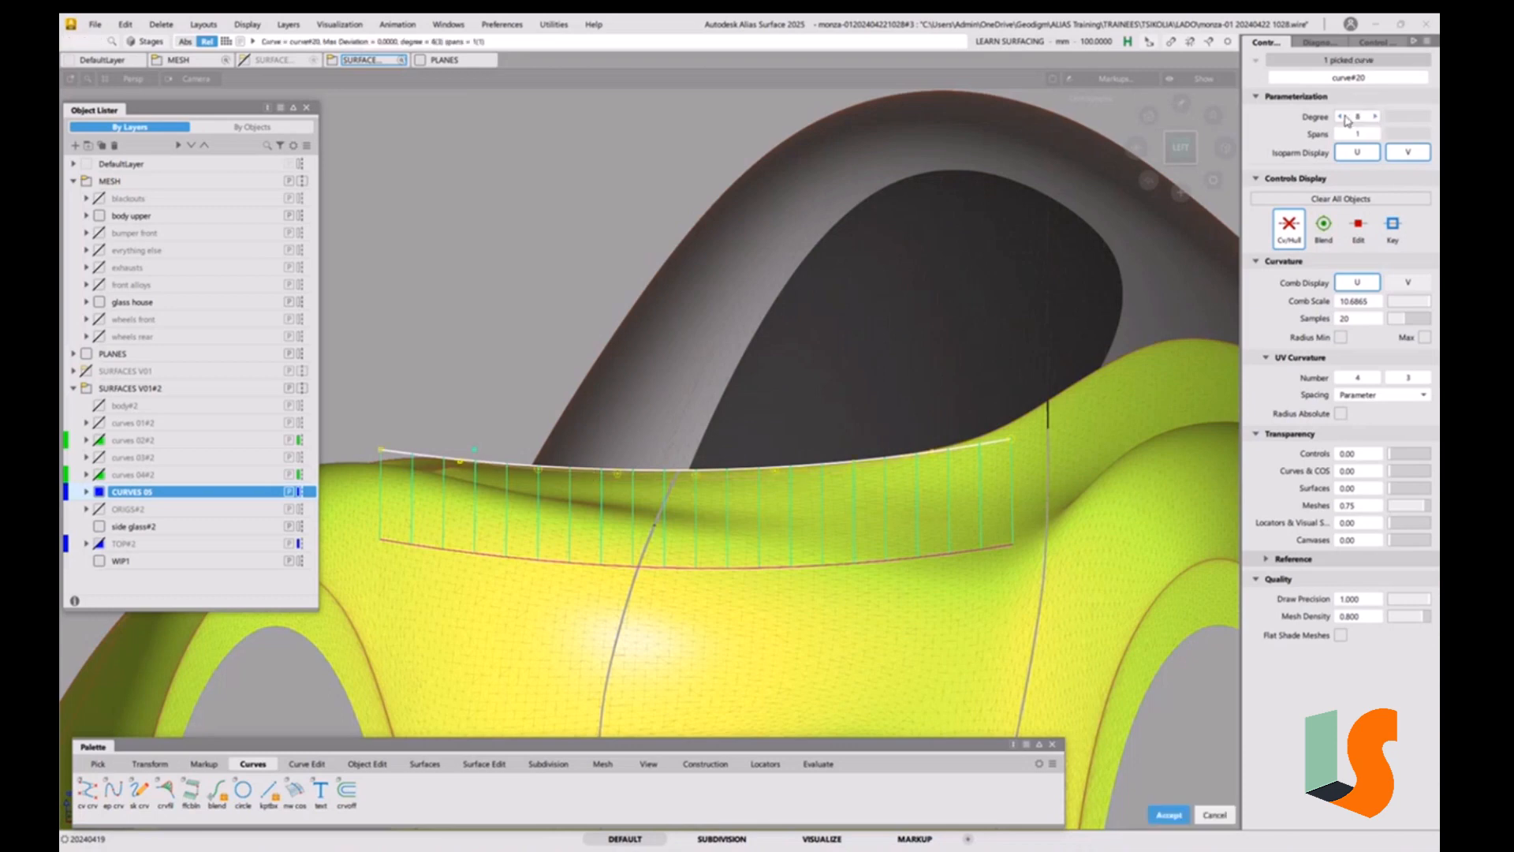
pyautogui.click(1176, 330)
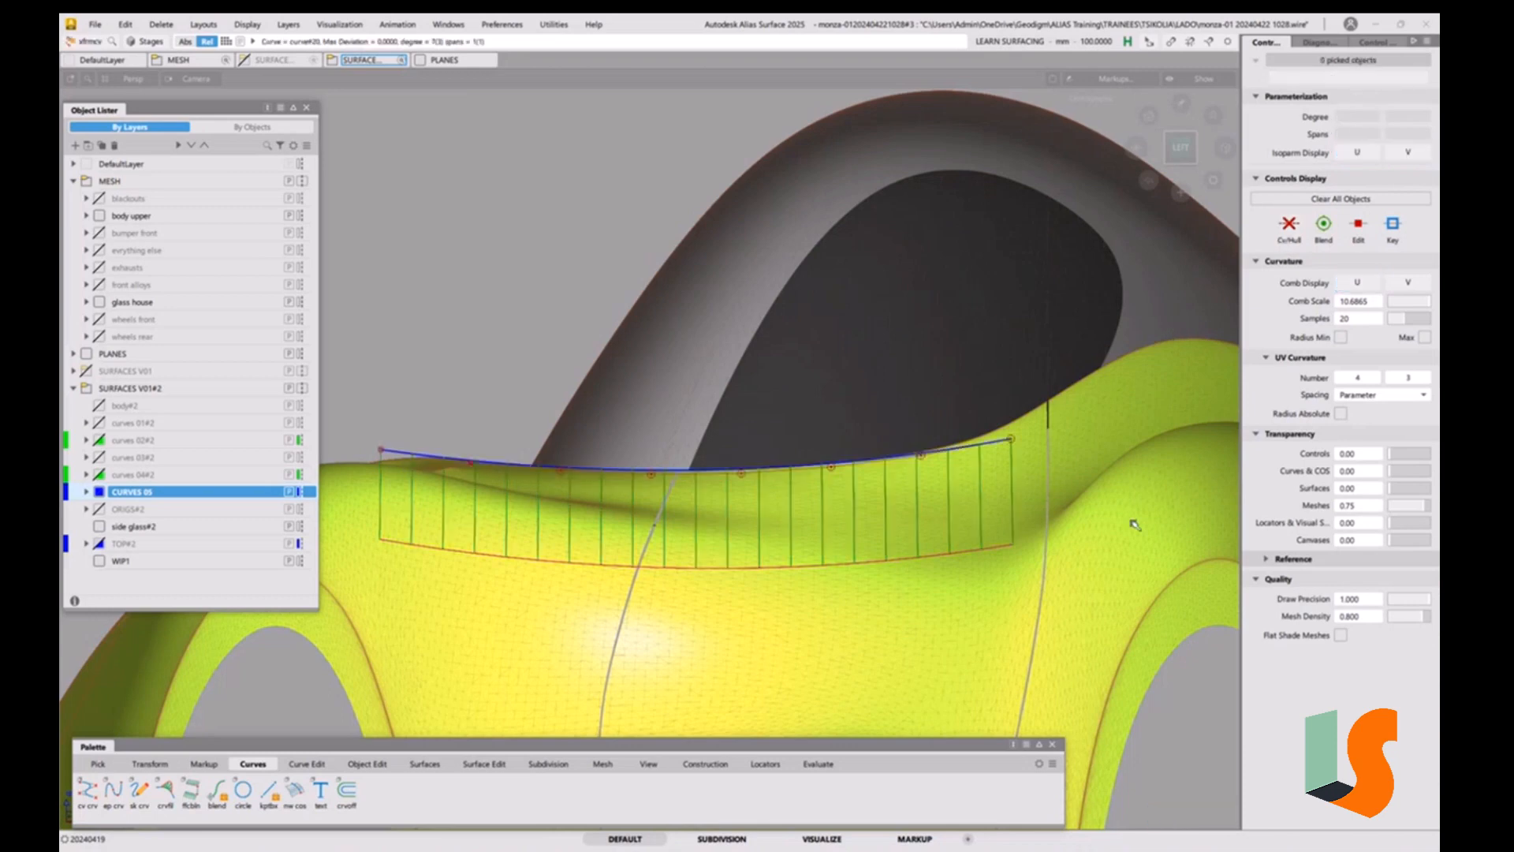
pyautogui.click(1013, 443)
pyautogui.moveTo(1065, 461); pyautogui.dragTo(1066, 505)
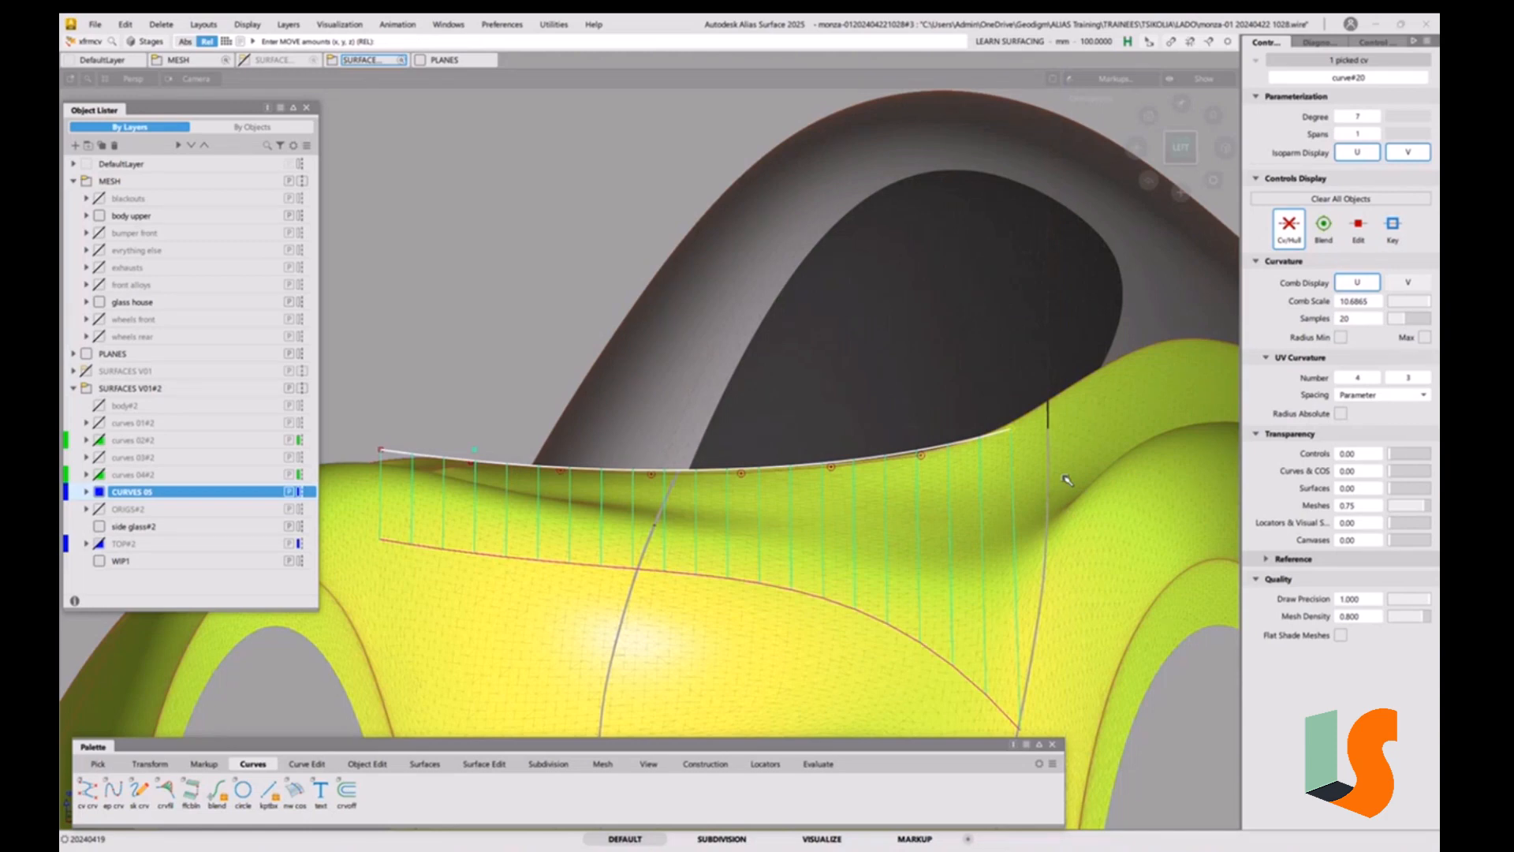
# Undo the rear control point move and the degree increases on the beltline curve.
pyautogui.hotkey('ctrl', 'z')
pyautogui.hotkey('ctrl', 'z')
pyautogui.hotkey('ctrl', 'z')
pyautogui.hotkey('ctrl', 'z')
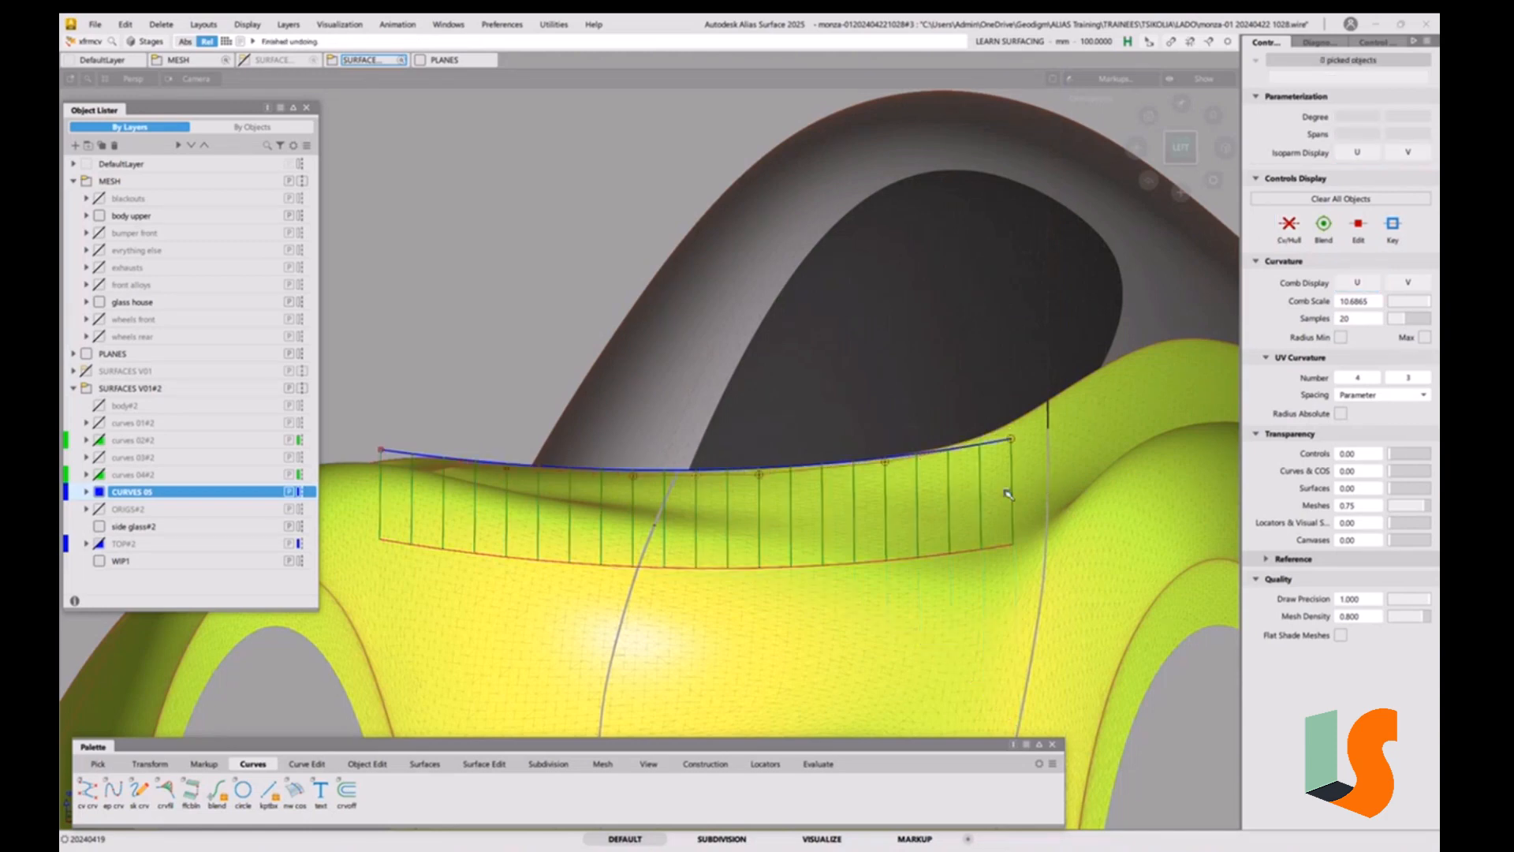
pyautogui.hotkey('ctrl', 'z')
pyautogui.hotkey('ctrl', 'z')
# Move the beltline curve's rear end point slightly forward and adjust its inner control points so curvature increases smoothly towards the rear.
pyautogui.click(1013, 441)
pyautogui.moveTo(585, 313); pyautogui.dragTo(544, 275)
pyautogui.moveTo(541, 272); pyautogui.dragTo(542, 276, button='right')
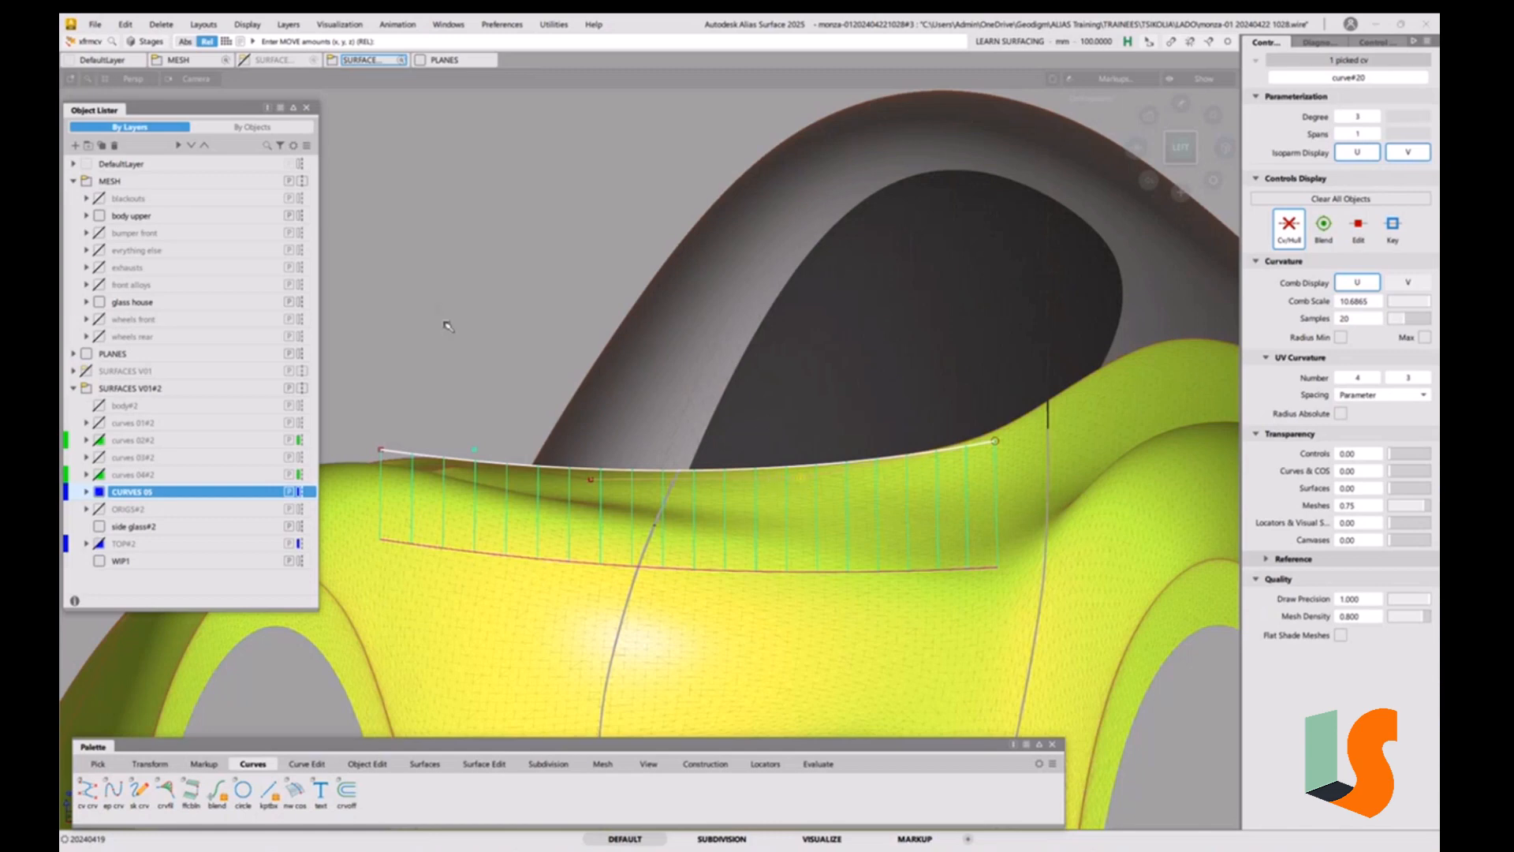
pyautogui.moveTo(448, 325); pyautogui.dragTo(507, 362)
pyautogui.moveTo(500, 324); pyautogui.dragTo(549, 362, button='right')
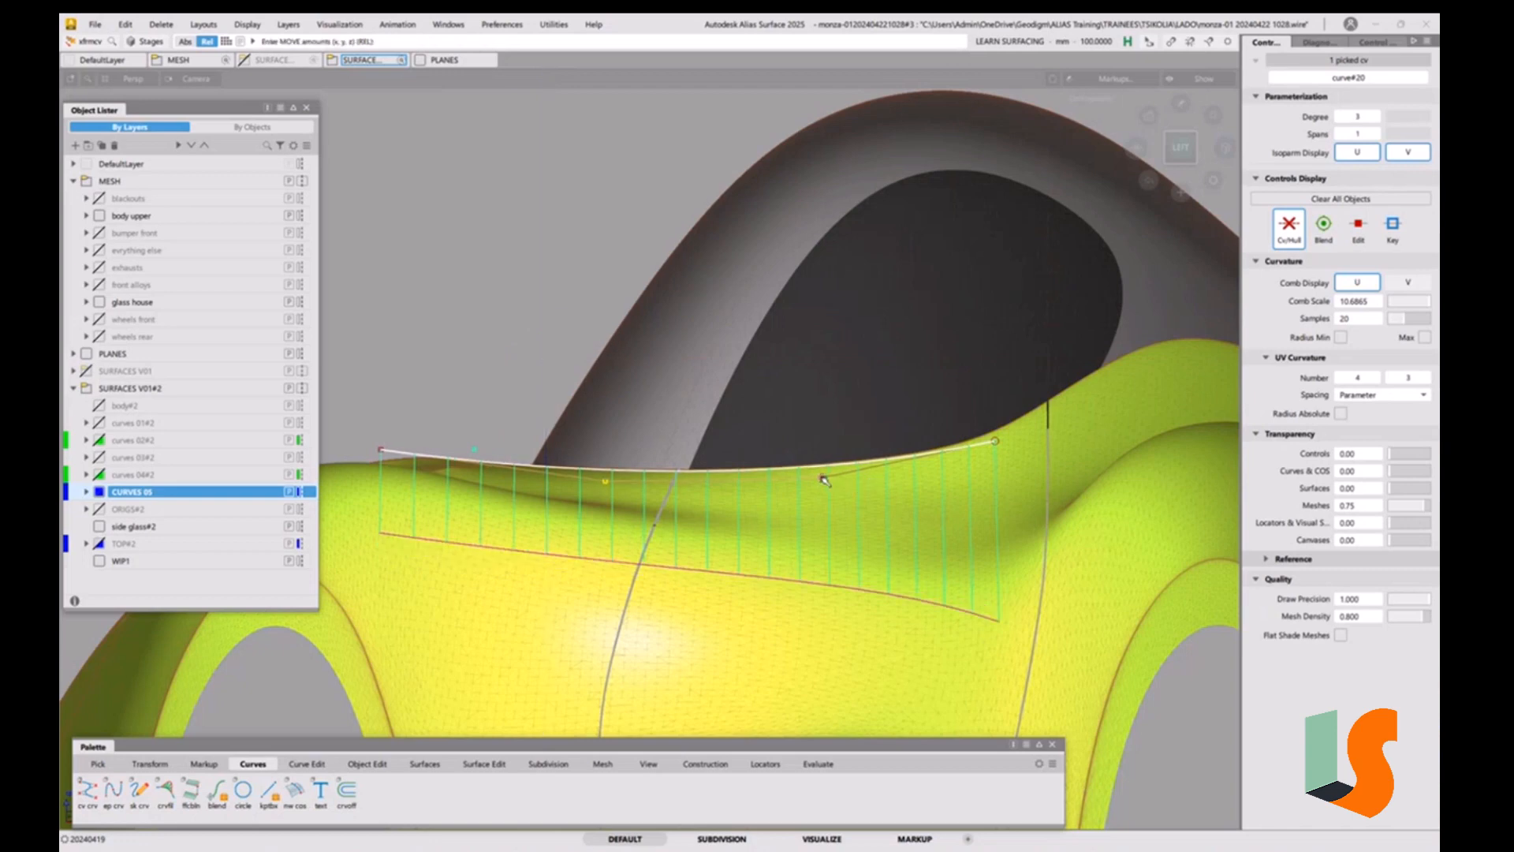
pyautogui.moveTo(528, 350); pyautogui.dragTo(535, 350)
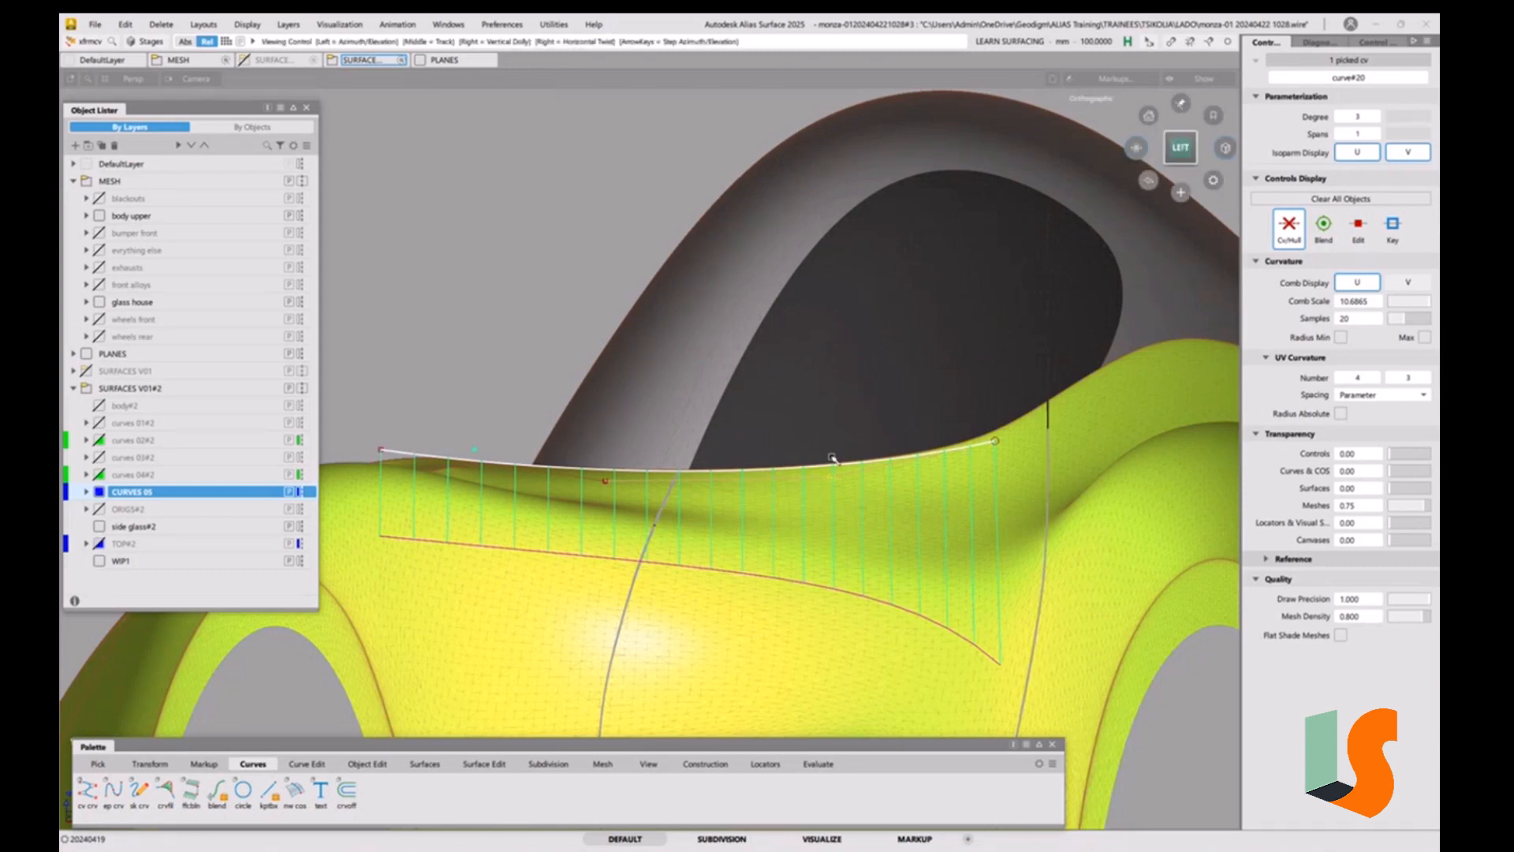
pyautogui.keyDown('alt'); pyautogui.keyDown('shift'); pyautogui.moveTo(877, 497); pyautogui.dragTo(918, 447); pyautogui.keyUp('shift'); pyautogui.keyUp('alt')
pyautogui.moveTo(918, 447)
pyautogui.keyDown('alt'); pyautogui.keyDown('shift'); pyautogui.mouseDown(button='middle')
pyautogui.moveTo(855, 456)
pyautogui.moveTo(893, 451)
pyautogui.mouseUp(button='middle'); pyautogui.keyUp('shift'); pyautogui.keyUp('alt')
pyautogui.click(910, 571)
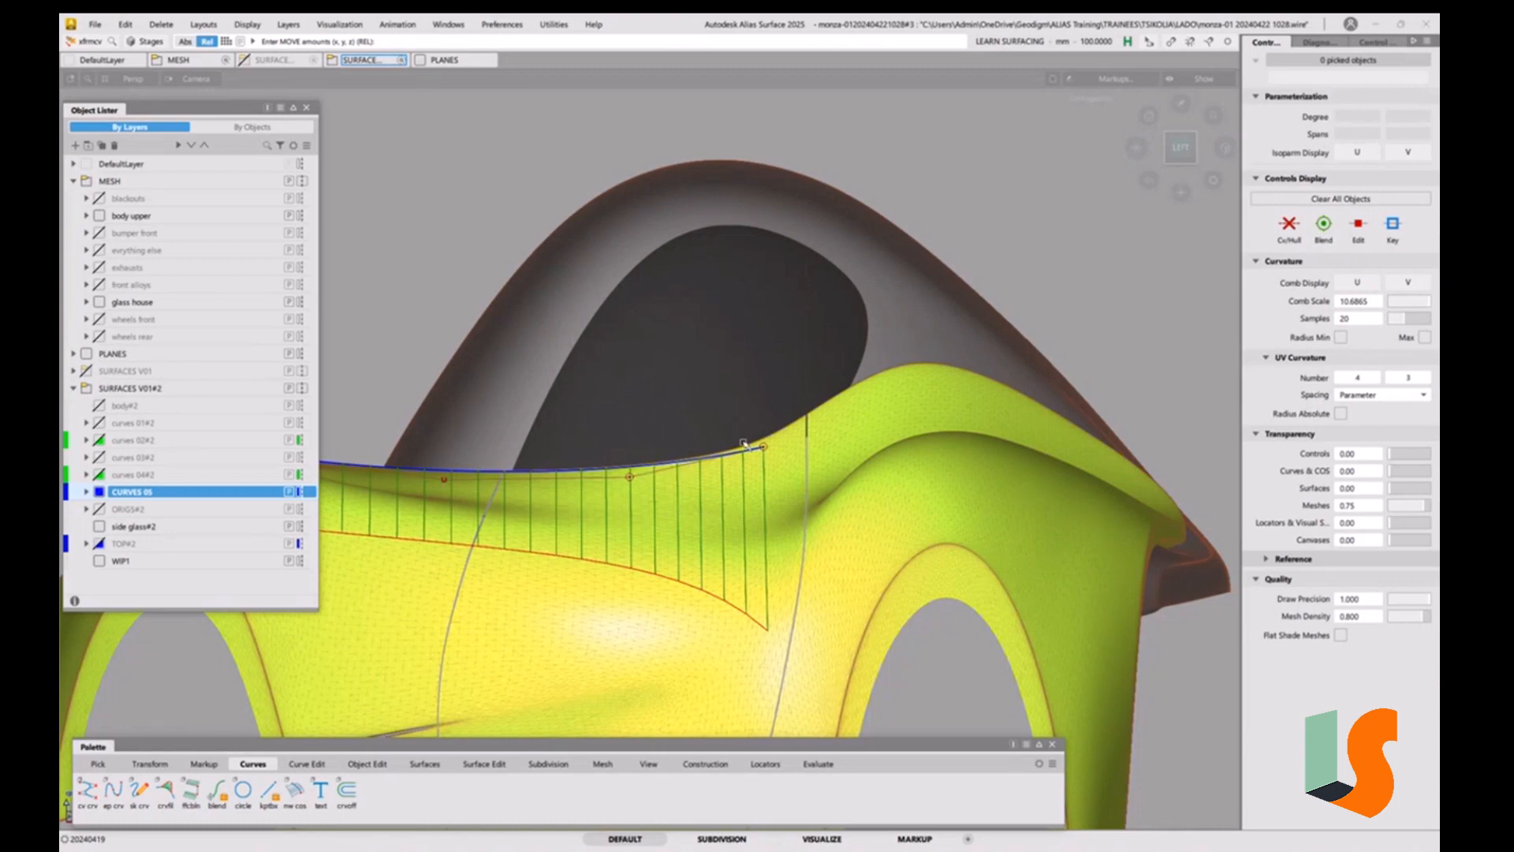
# Draw a degree 2 edit point curve across the rear fender from behind the side window to the tail.
pyautogui.keyDown('alt'); pyautogui.keyDown('shift'); pyautogui.moveTo(1115, 399); pyautogui.dragTo(915, 429, button='middle'); pyautogui.keyUp('shift'); pyautogui.keyUp('alt')
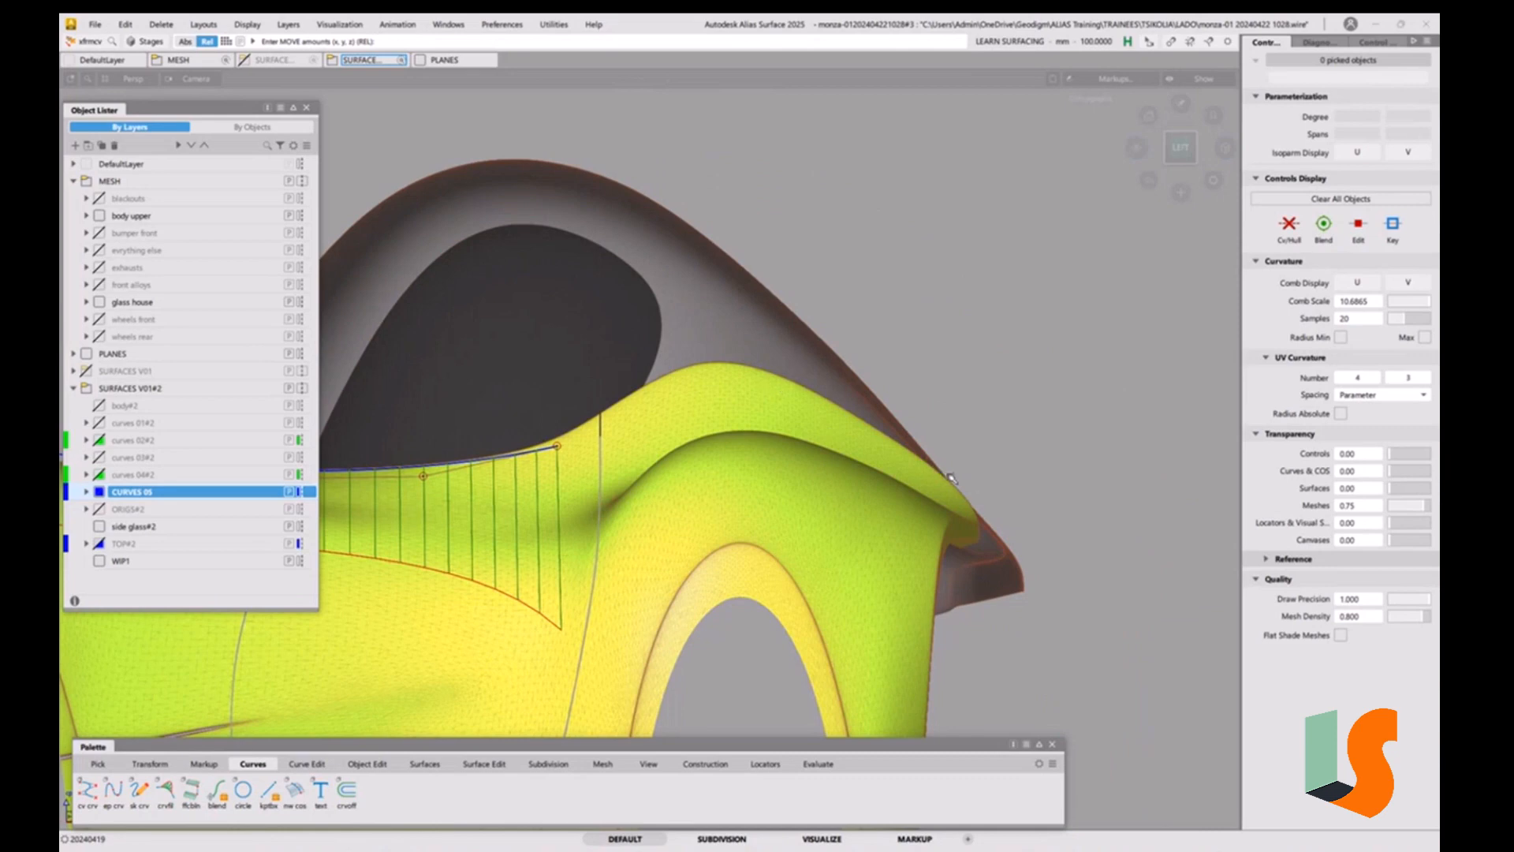
pyautogui.click(110, 793)
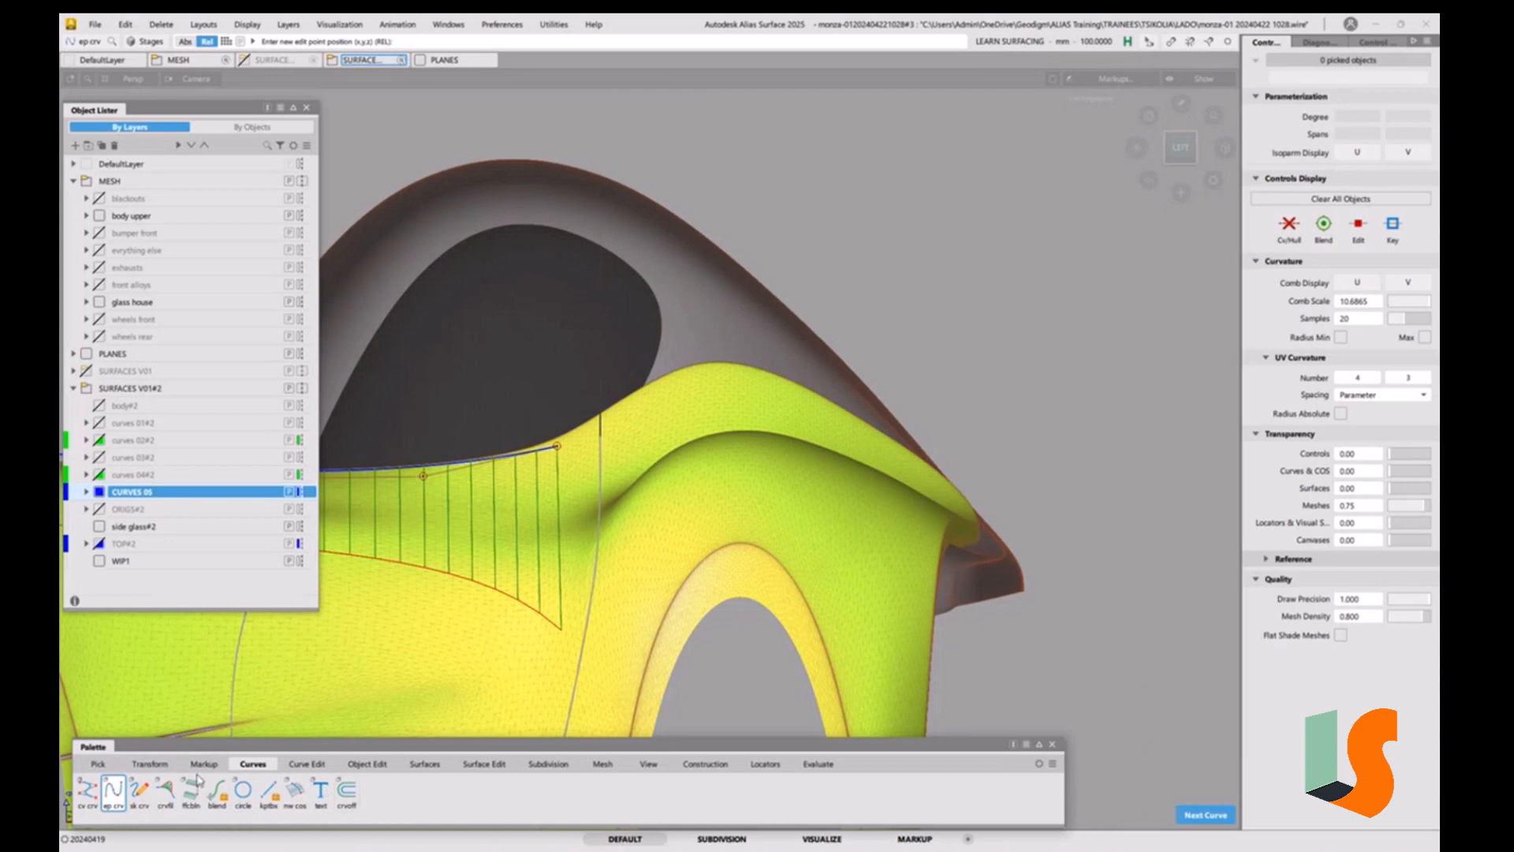
pyautogui.doubleClick(112, 791)
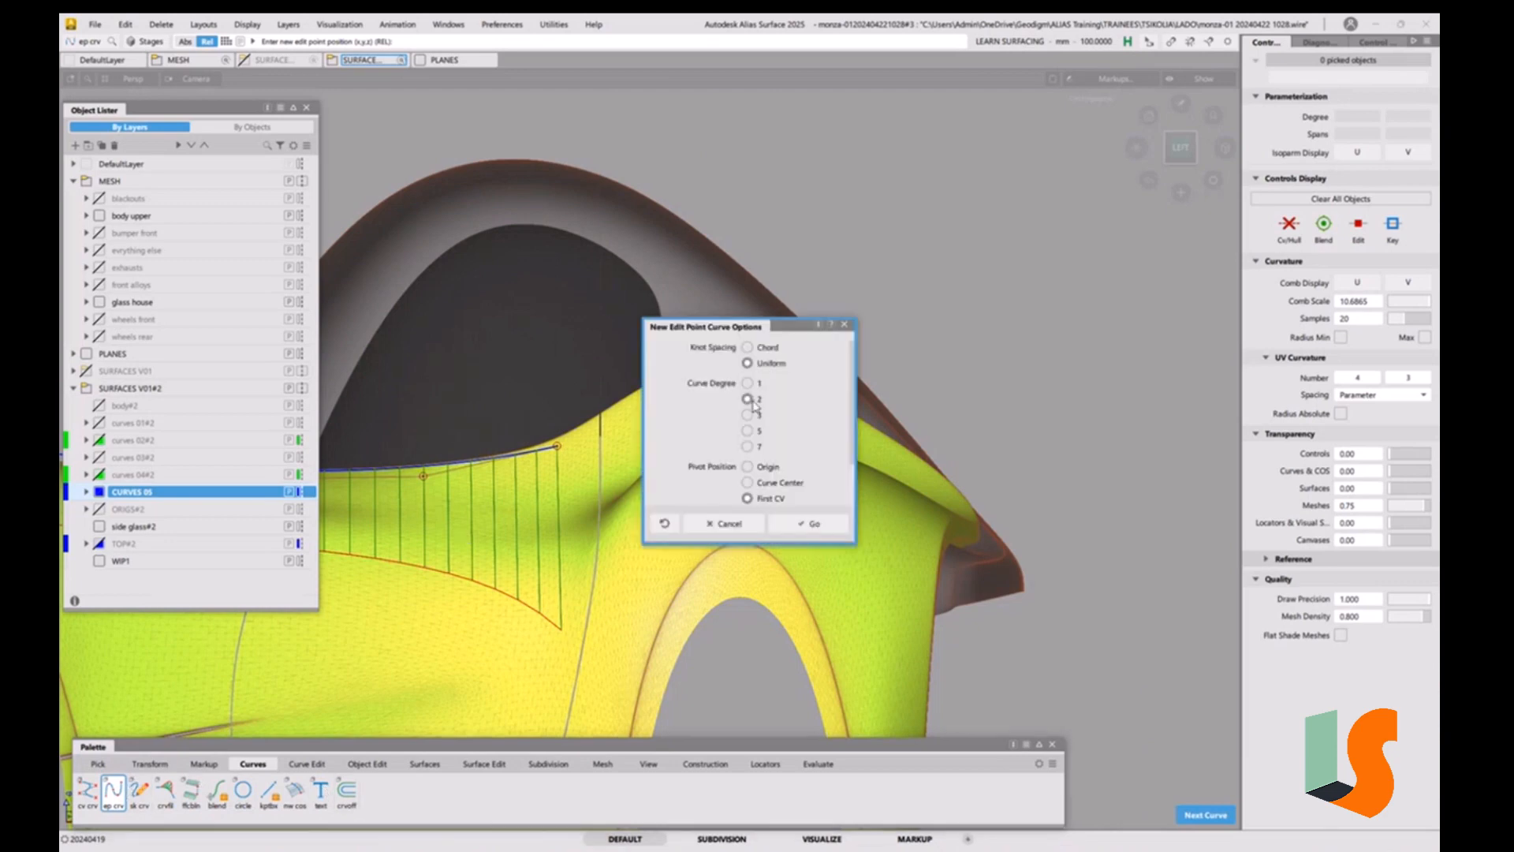
pyautogui.click(815, 524)
pyautogui.click(1004, 501)
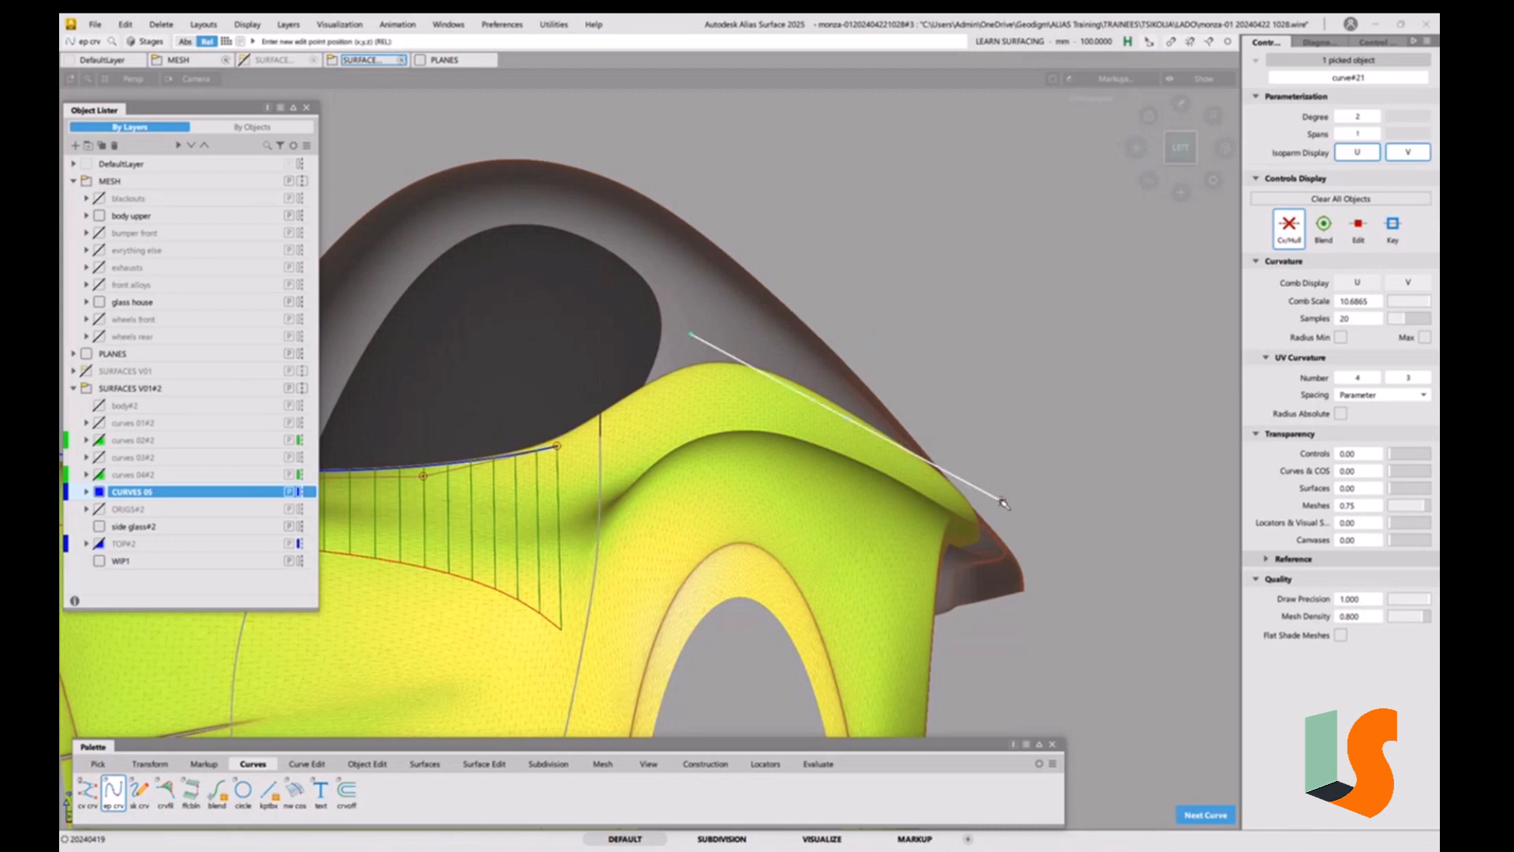
# Display the U curvature comb on the rear fender curve and move its middle control point forward and up with Transform CV.
pyautogui.keyDown('alt'); pyautogui.keyDown('shift'); pyautogui.moveTo(924, 457); pyautogui.dragTo(943, 392, button='right'); pyautogui.keyUp('shift'); pyautogui.keyUp('alt')
pyautogui.keyDown('alt'); pyautogui.keyDown('shift'); pyautogui.moveTo(943, 392); pyautogui.dragTo(902, 426, button='middle'); pyautogui.keyUp('shift'); pyautogui.keyUp('alt')
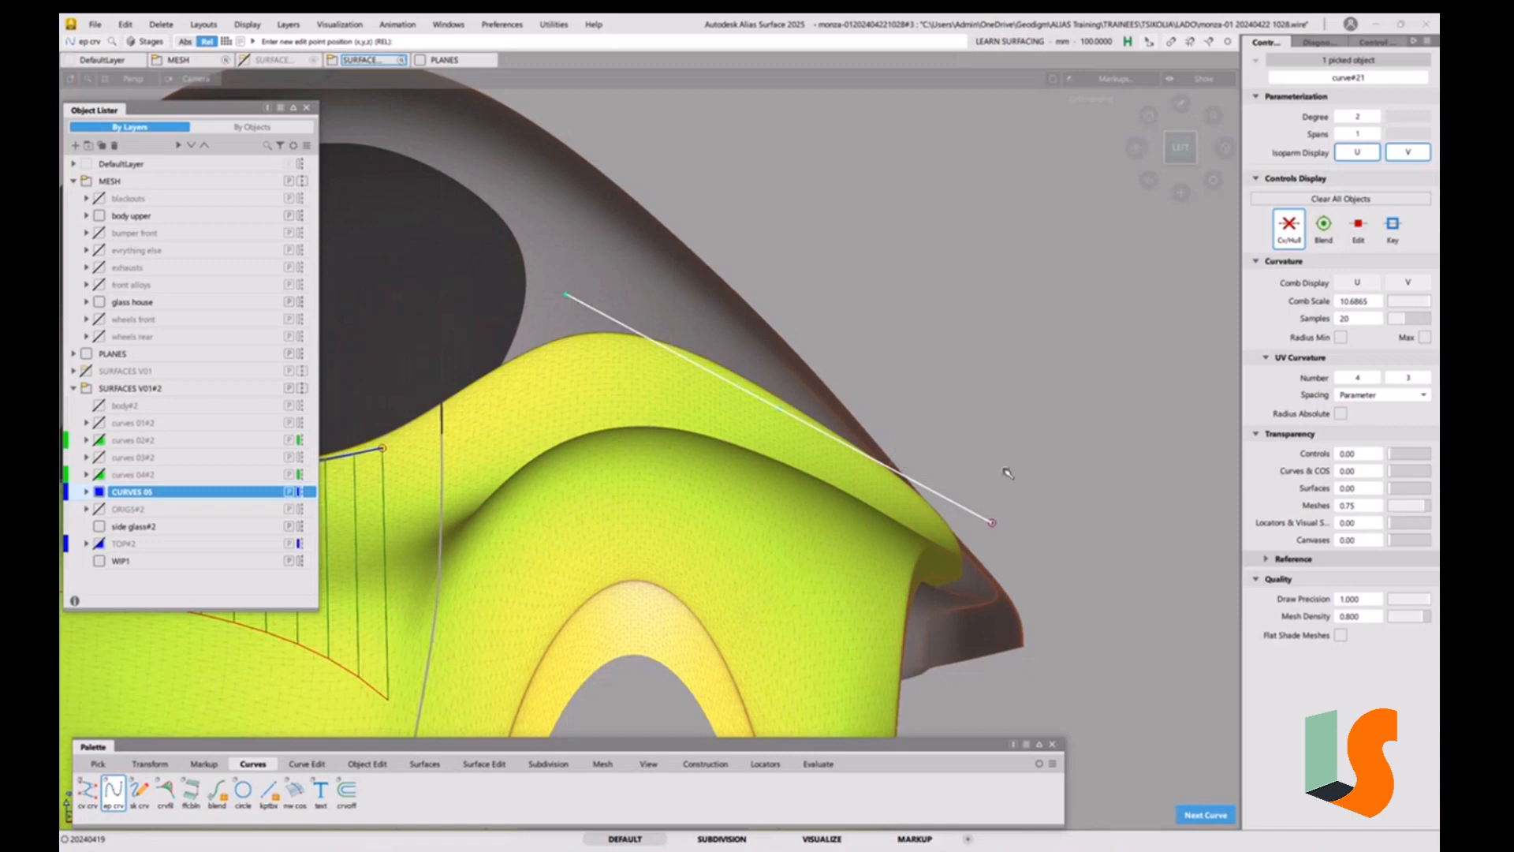
pyautogui.press('space')
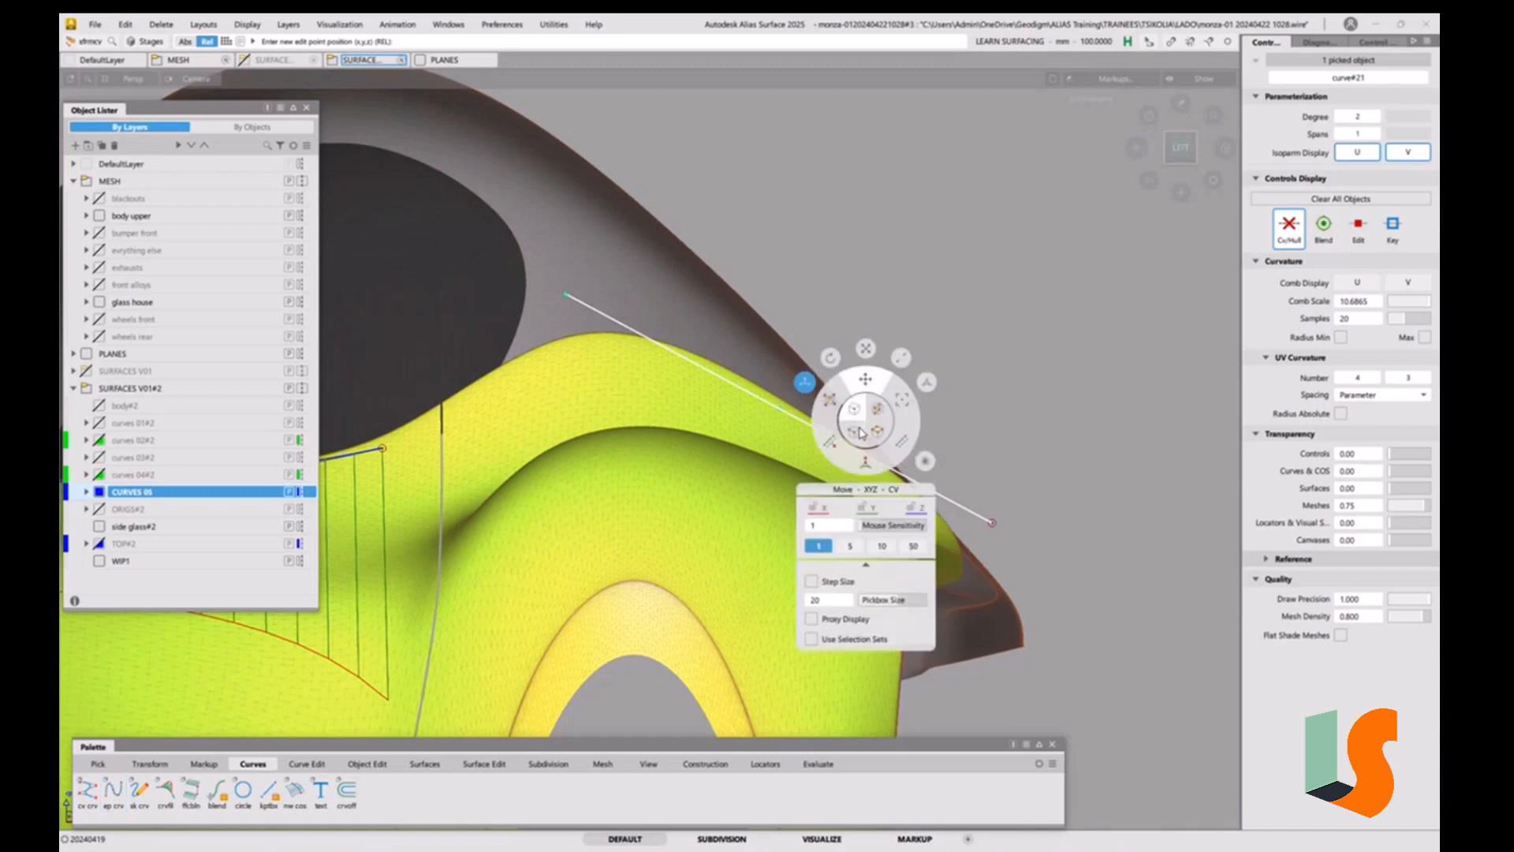
pyautogui.click(777, 409)
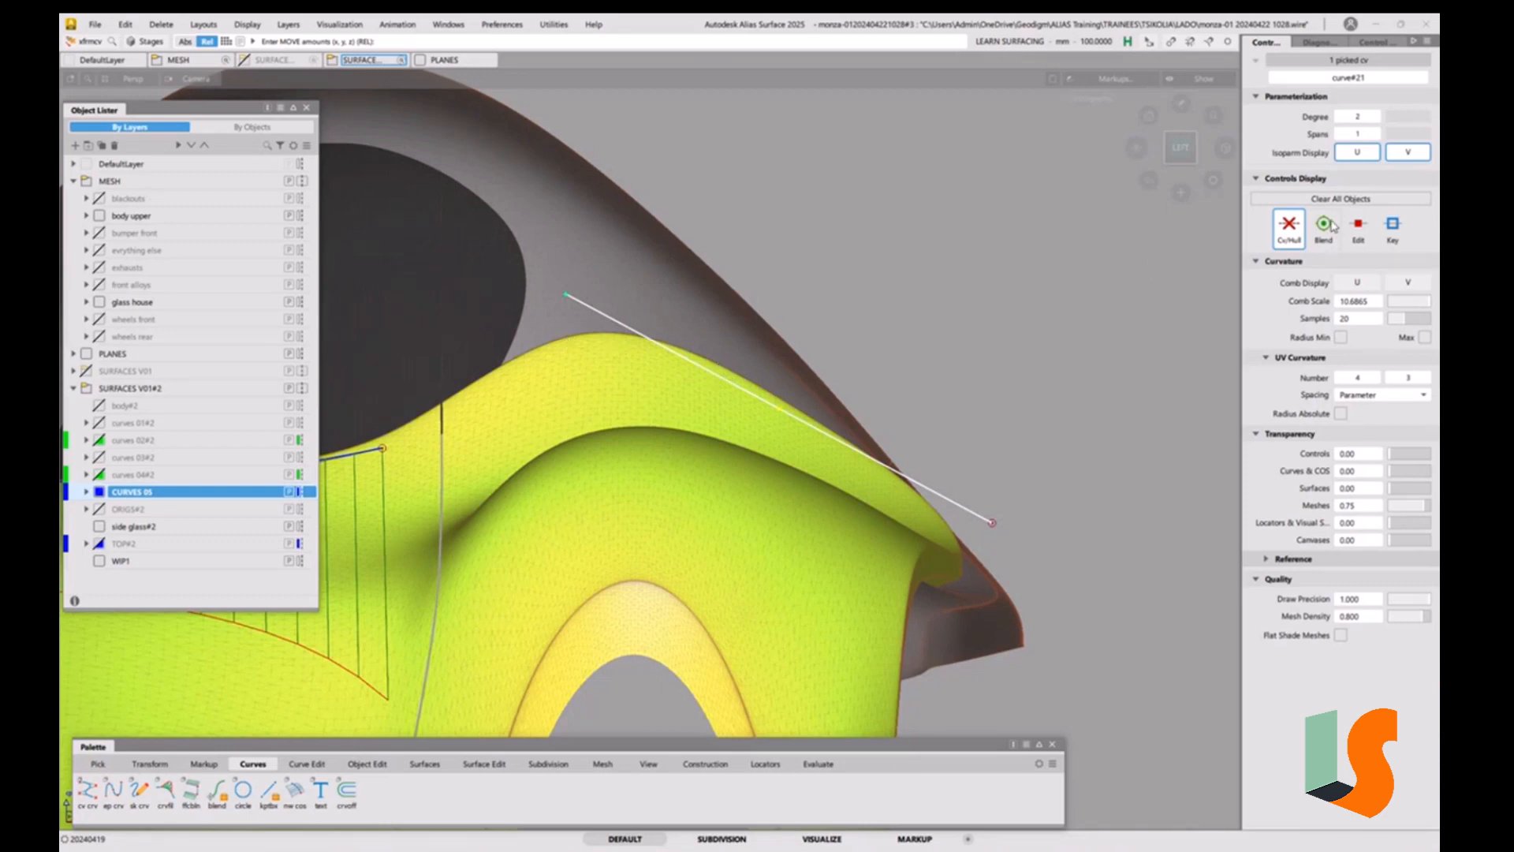
pyautogui.click(1357, 283)
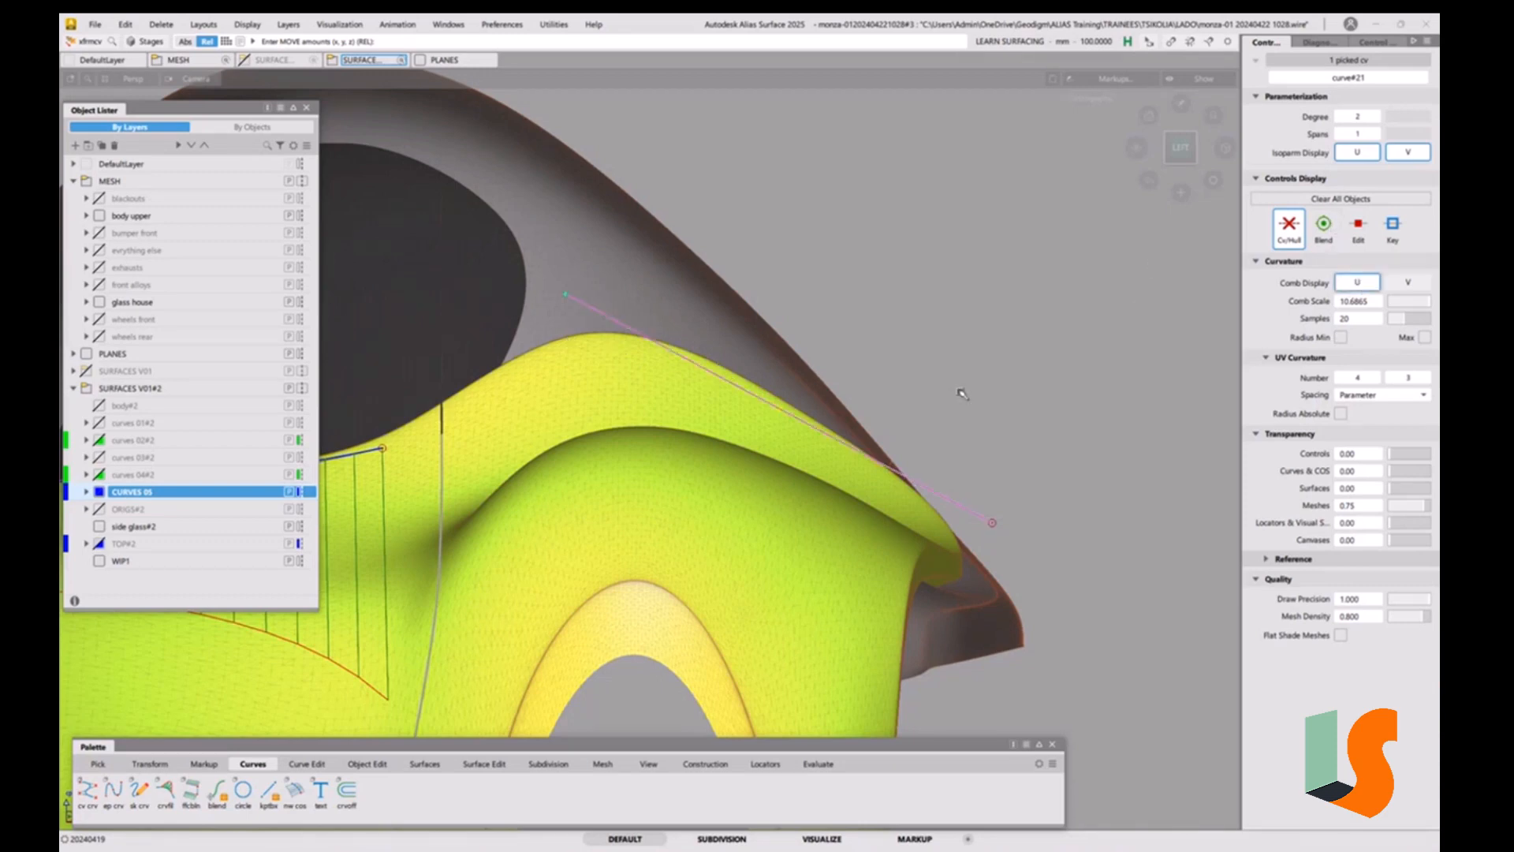
pyautogui.moveTo(982, 401); pyautogui.dragTo(952, 372)
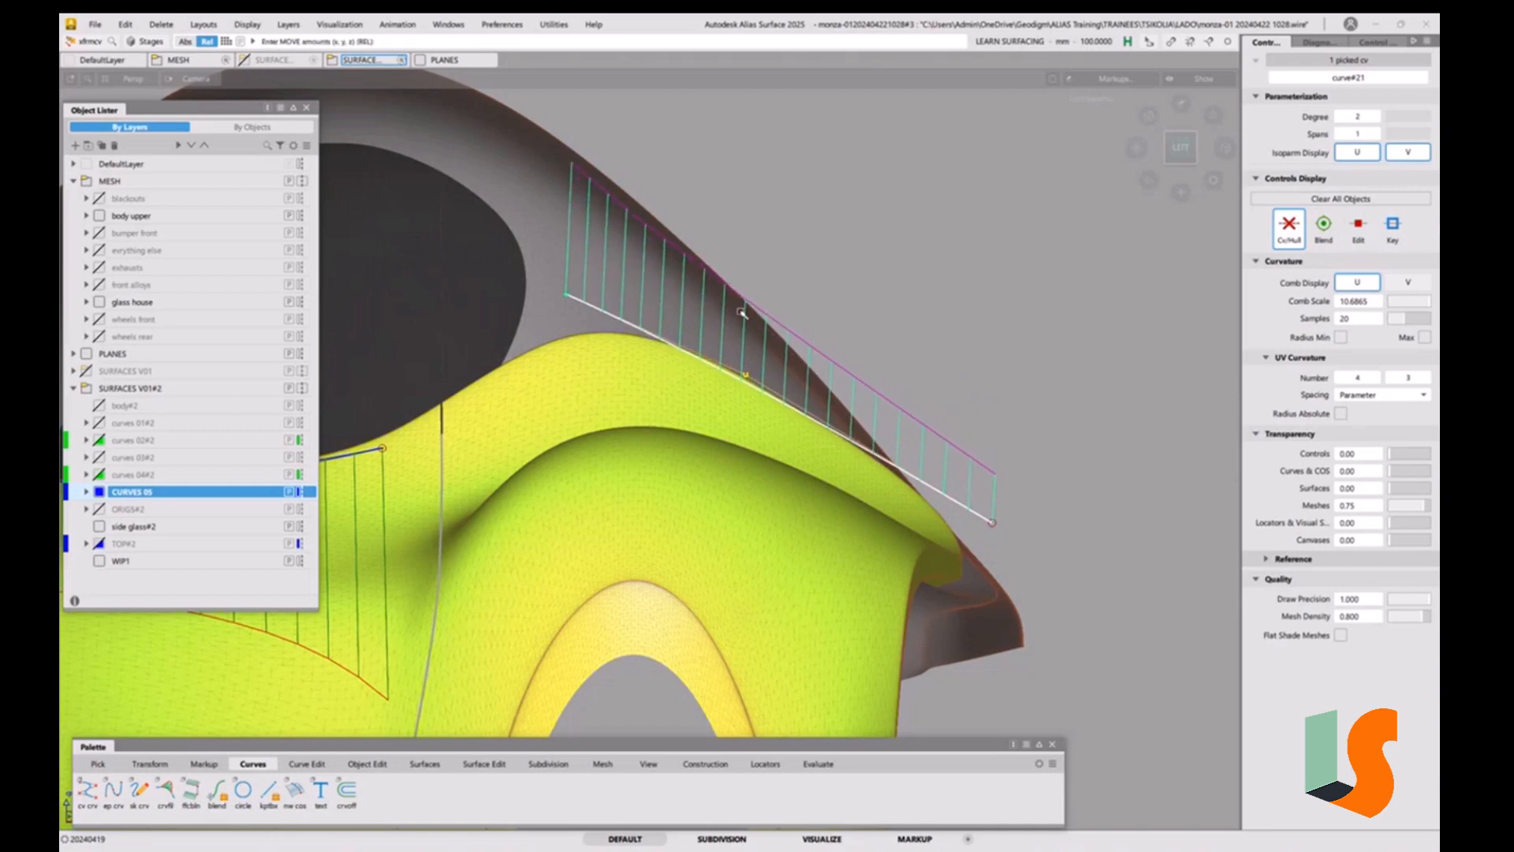
# Lower the fender curve's front control point, lower its rear one about 26.6 mm, and raise its middle one to follow the fender crest.
pyautogui.click(566, 297)
pyautogui.moveTo(804, 247); pyautogui.dragTo(762, 334, button='right')
pyautogui.click(744, 377)
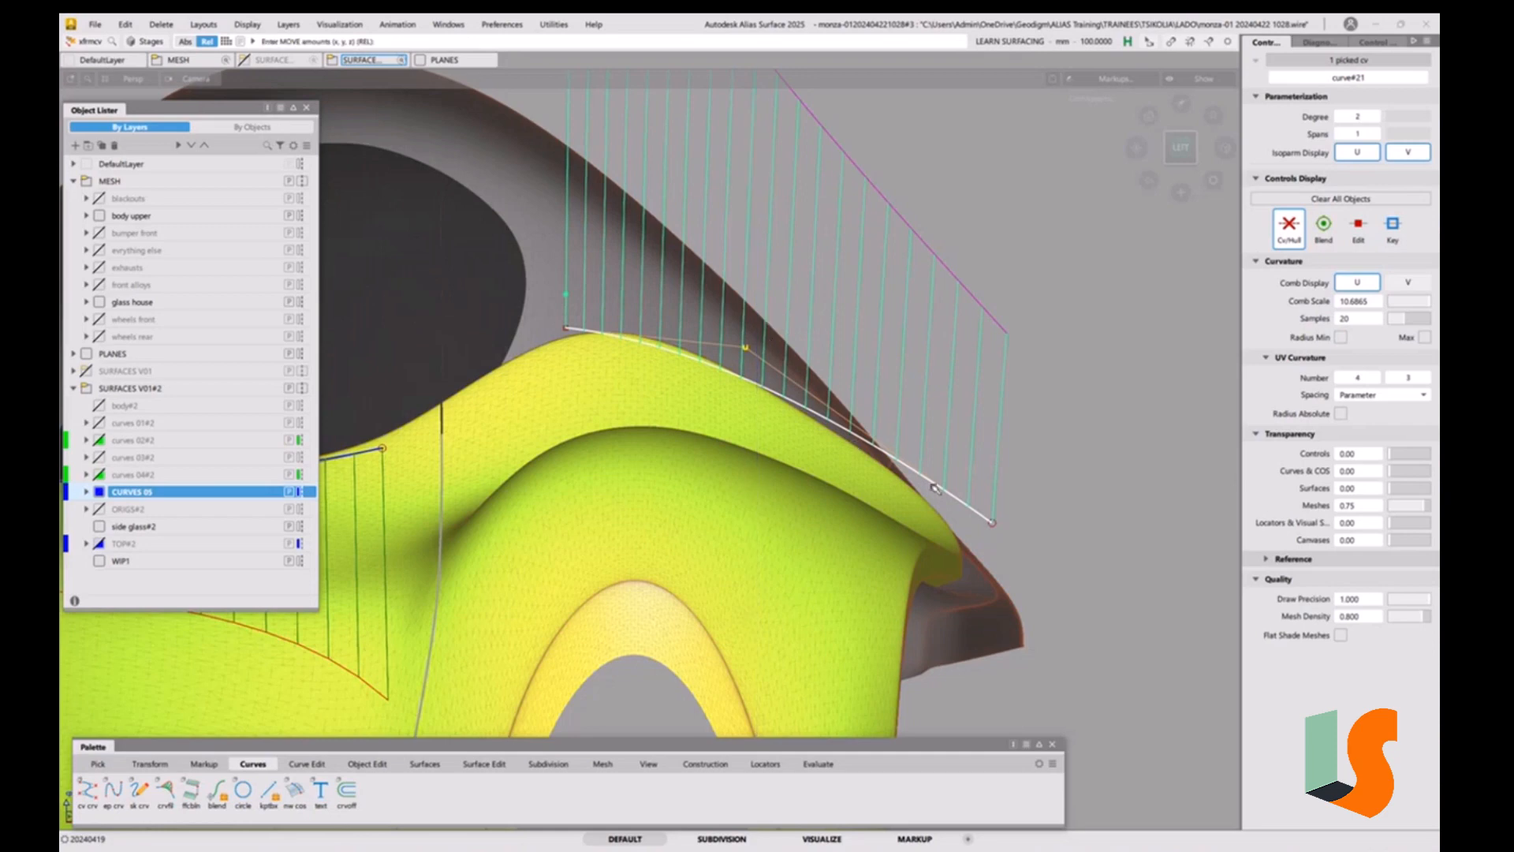
pyautogui.click(993, 523)
pyautogui.moveTo(1043, 418); pyautogui.dragTo(1025, 451, button='right')
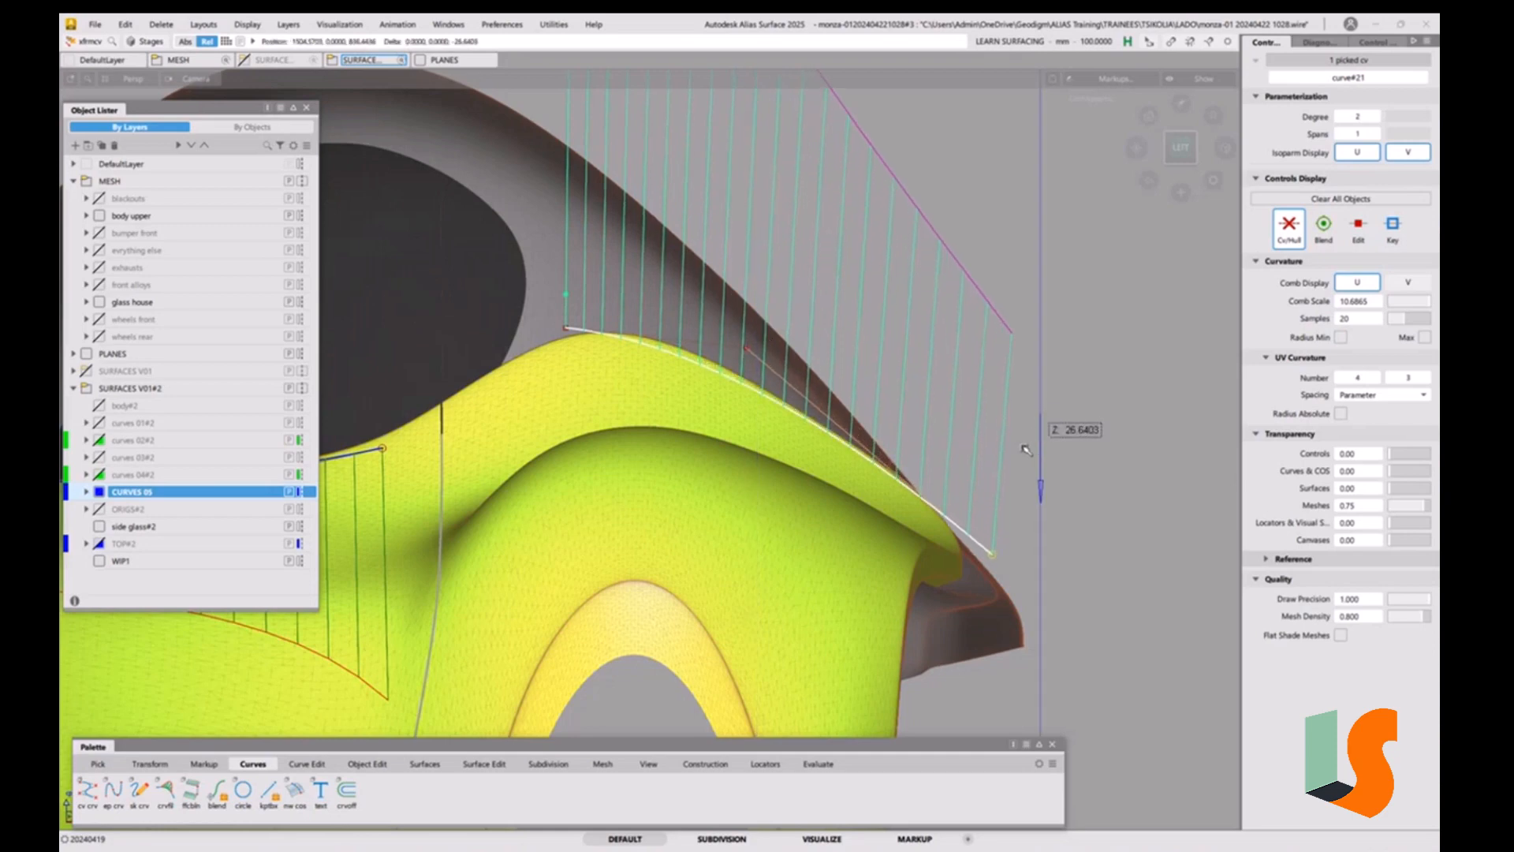
pyautogui.click(744, 350)
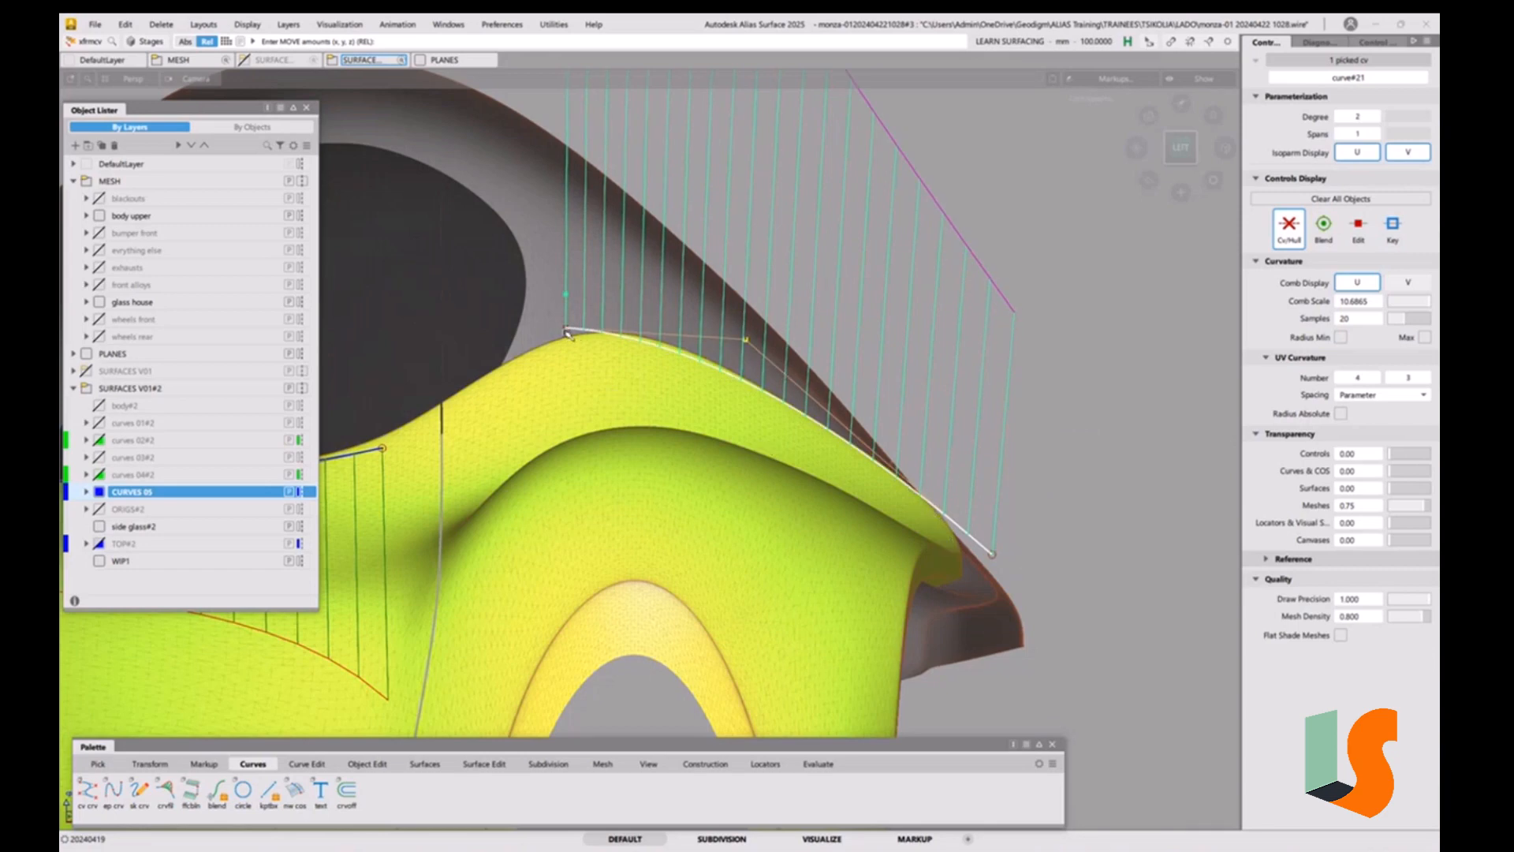
# Raise the rear fender curve's front end point slightly and fine-tune the height of its rear end point.
pyautogui.moveTo(817, 347); pyautogui.dragTo(817, 338, button='right')
pyautogui.click(993, 555)
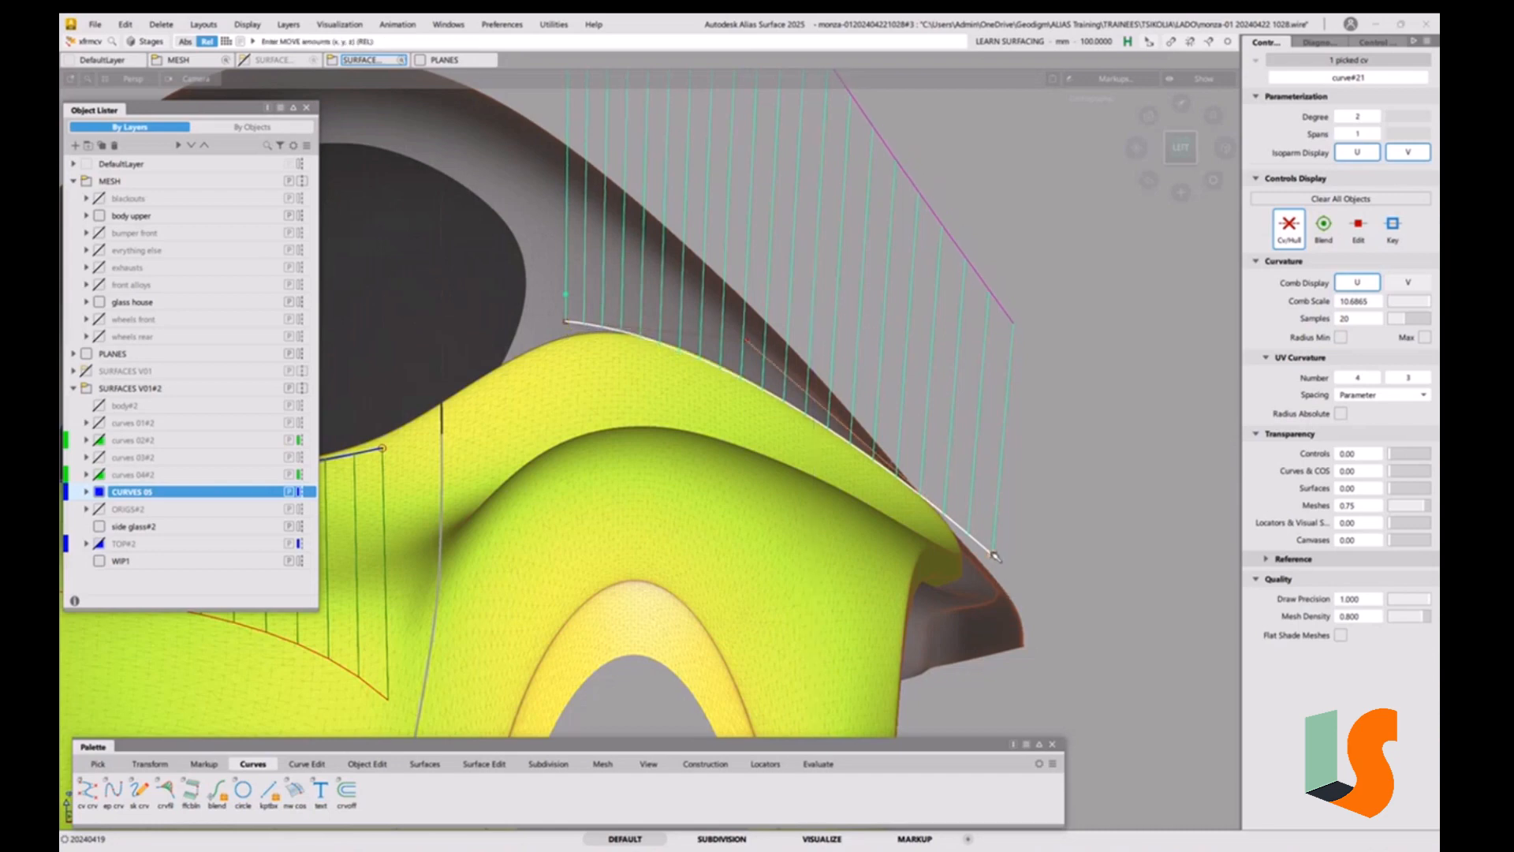
pyautogui.moveTo(1081, 533); pyautogui.dragTo(1083, 537, button='right')
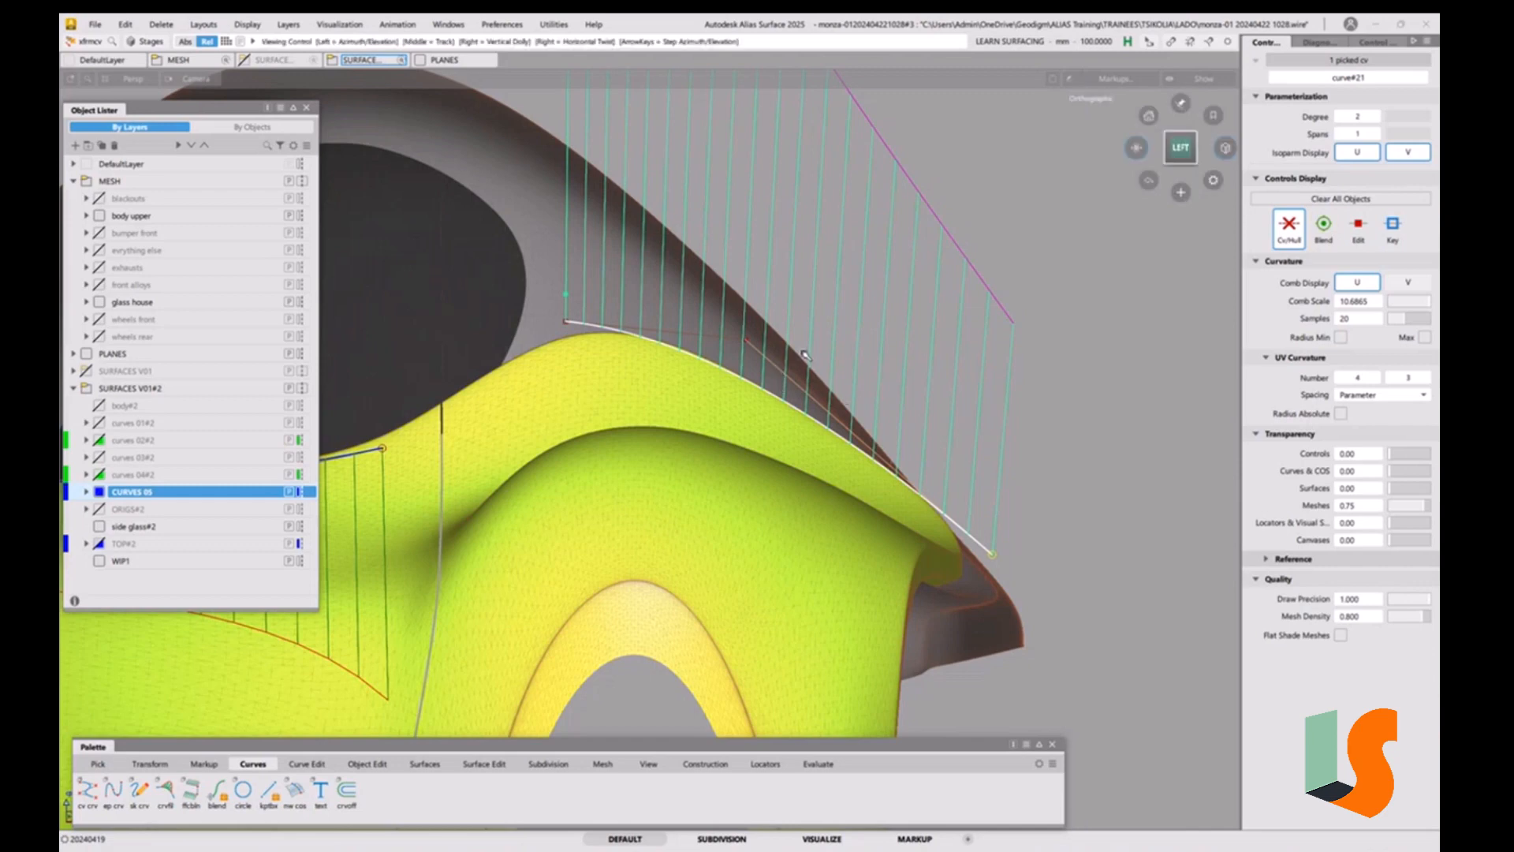
# Set the fender curve's curvature comb scale to 9 and raise the curve to degree 3.
pyautogui.keyDown('alt'); pyautogui.keyDown('shift'); pyautogui.moveTo(792, 362); pyautogui.dragTo(829, 438, button='right'); pyautogui.keyUp('shift'); pyautogui.keyUp('alt')
pyautogui.keyDown('alt'); pyautogui.keyDown('shift'); pyautogui.moveTo(829, 438); pyautogui.dragTo(779, 433, button='middle'); pyautogui.keyUp('shift'); pyautogui.keyUp('alt')
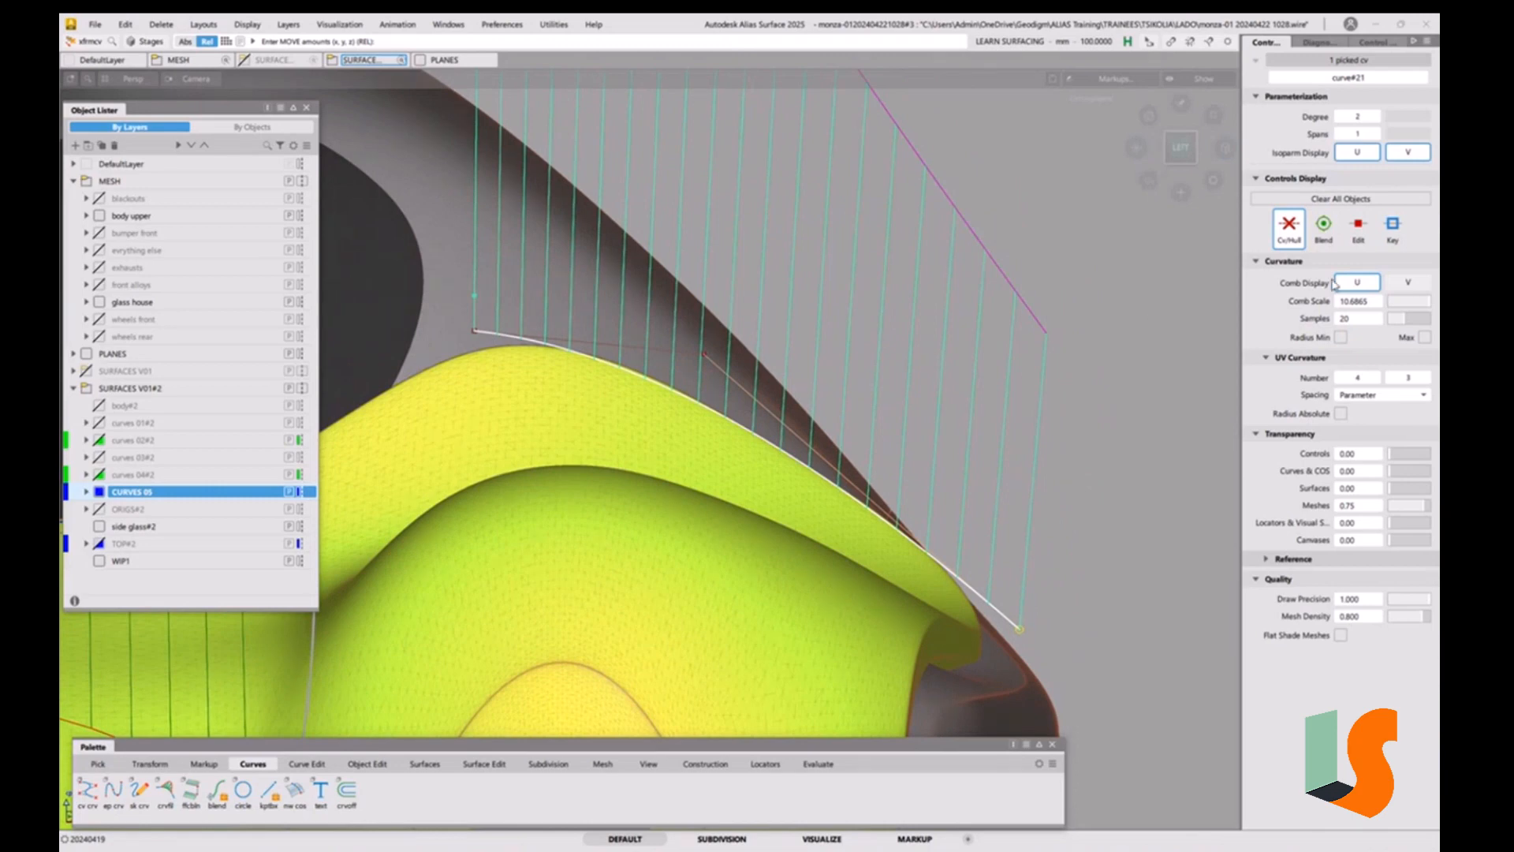
pyautogui.moveTo(1394, 301); pyautogui.dragTo(1426, 306)
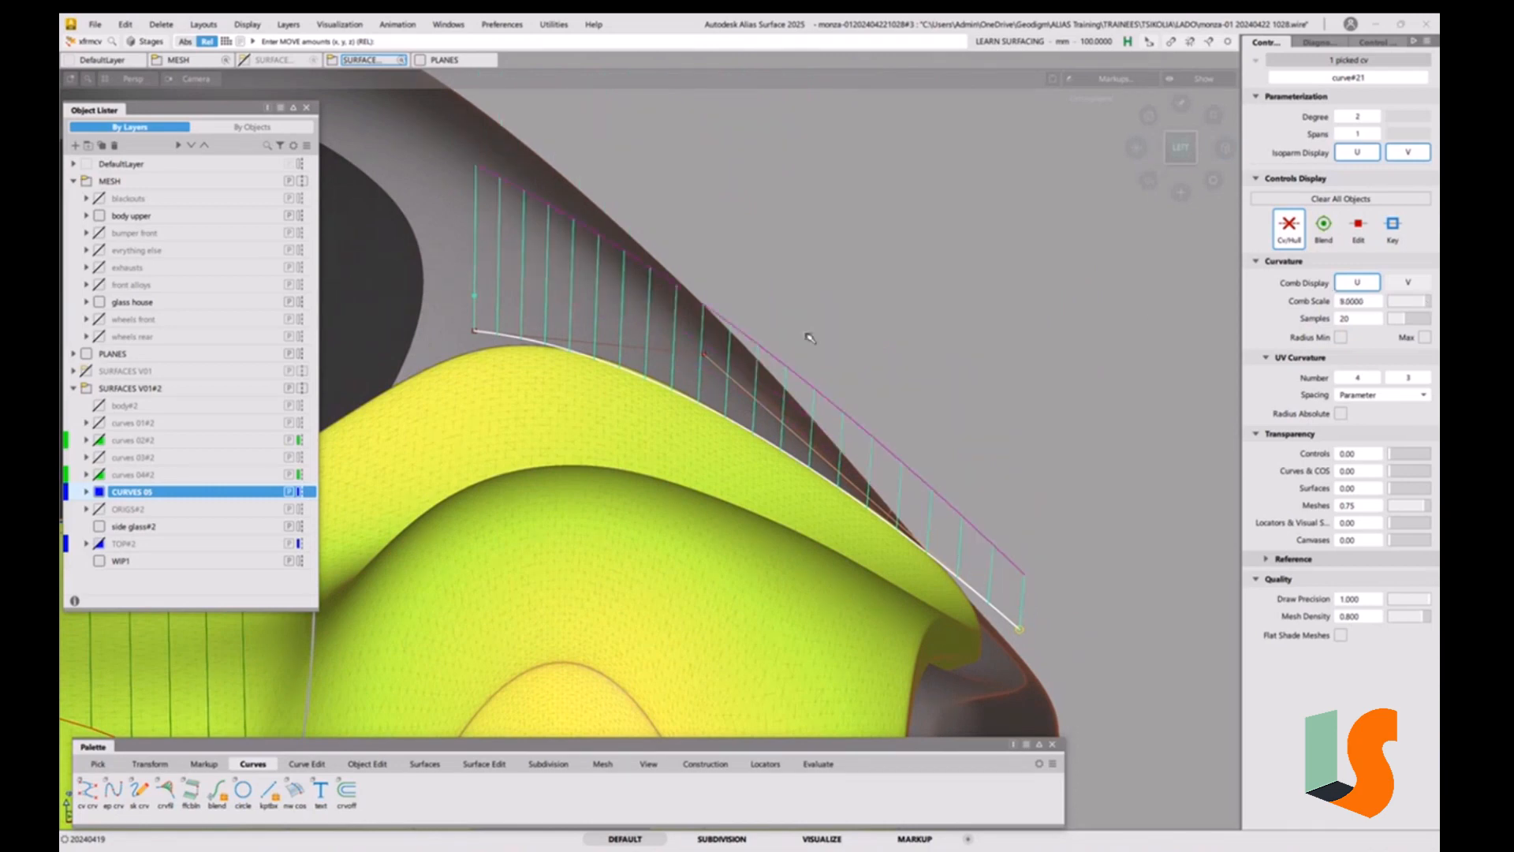
pyautogui.keyDown('ctrl'); pyautogui.keyDown('shift'); pyautogui.rightClick(811, 337); pyautogui.keyUp('shift'); pyautogui.keyUp('ctrl')
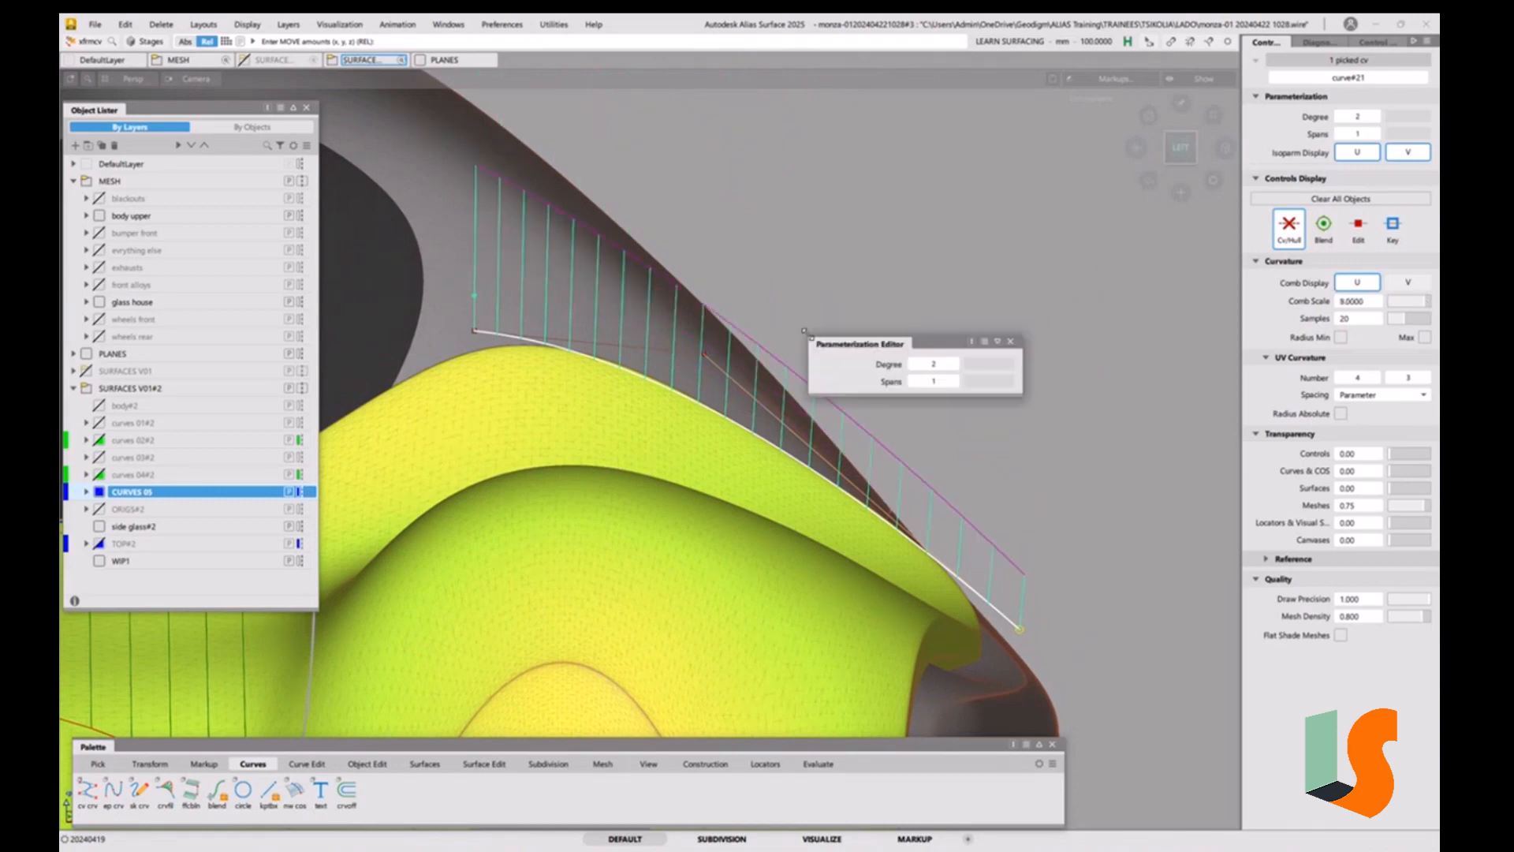
pyautogui.click(954, 364)
pyautogui.click(956, 398)
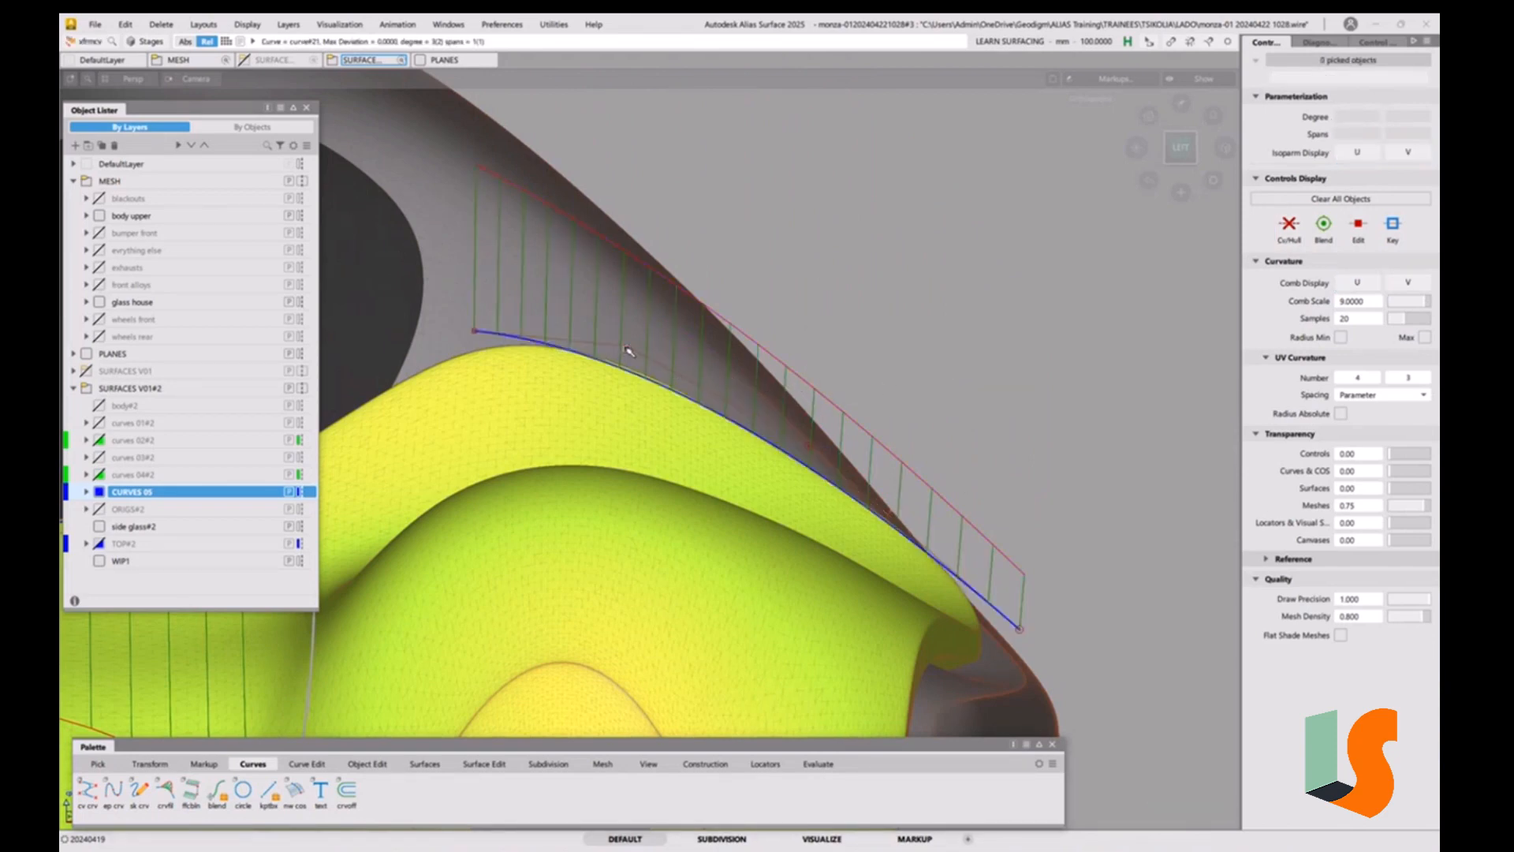
# Move the fender curve's second control point forward and up, and shift its front end point slightly rearward.
pyautogui.click(629, 351)
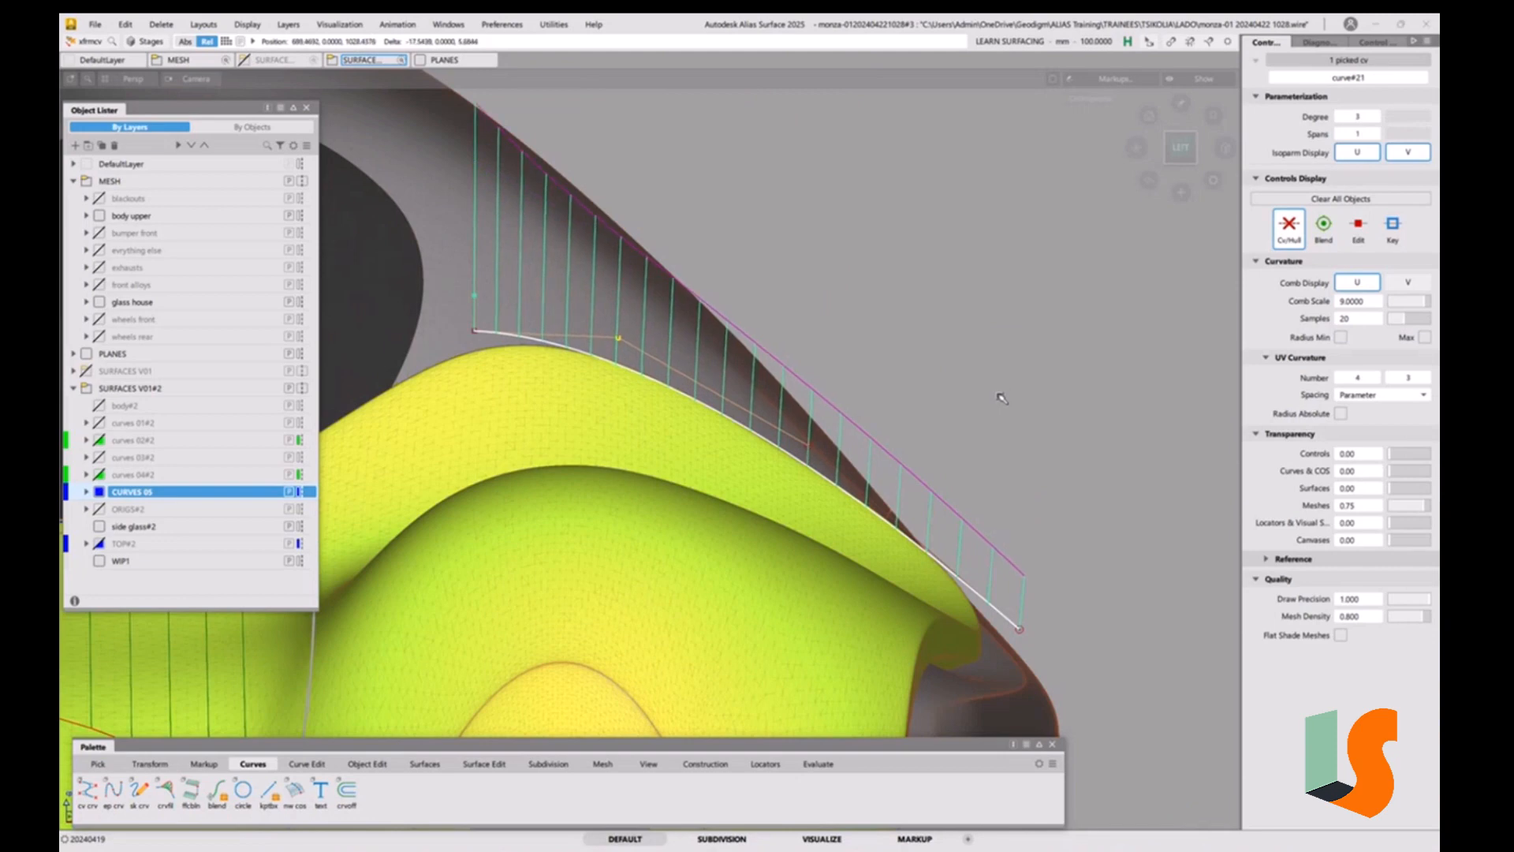
pyautogui.click(474, 332)
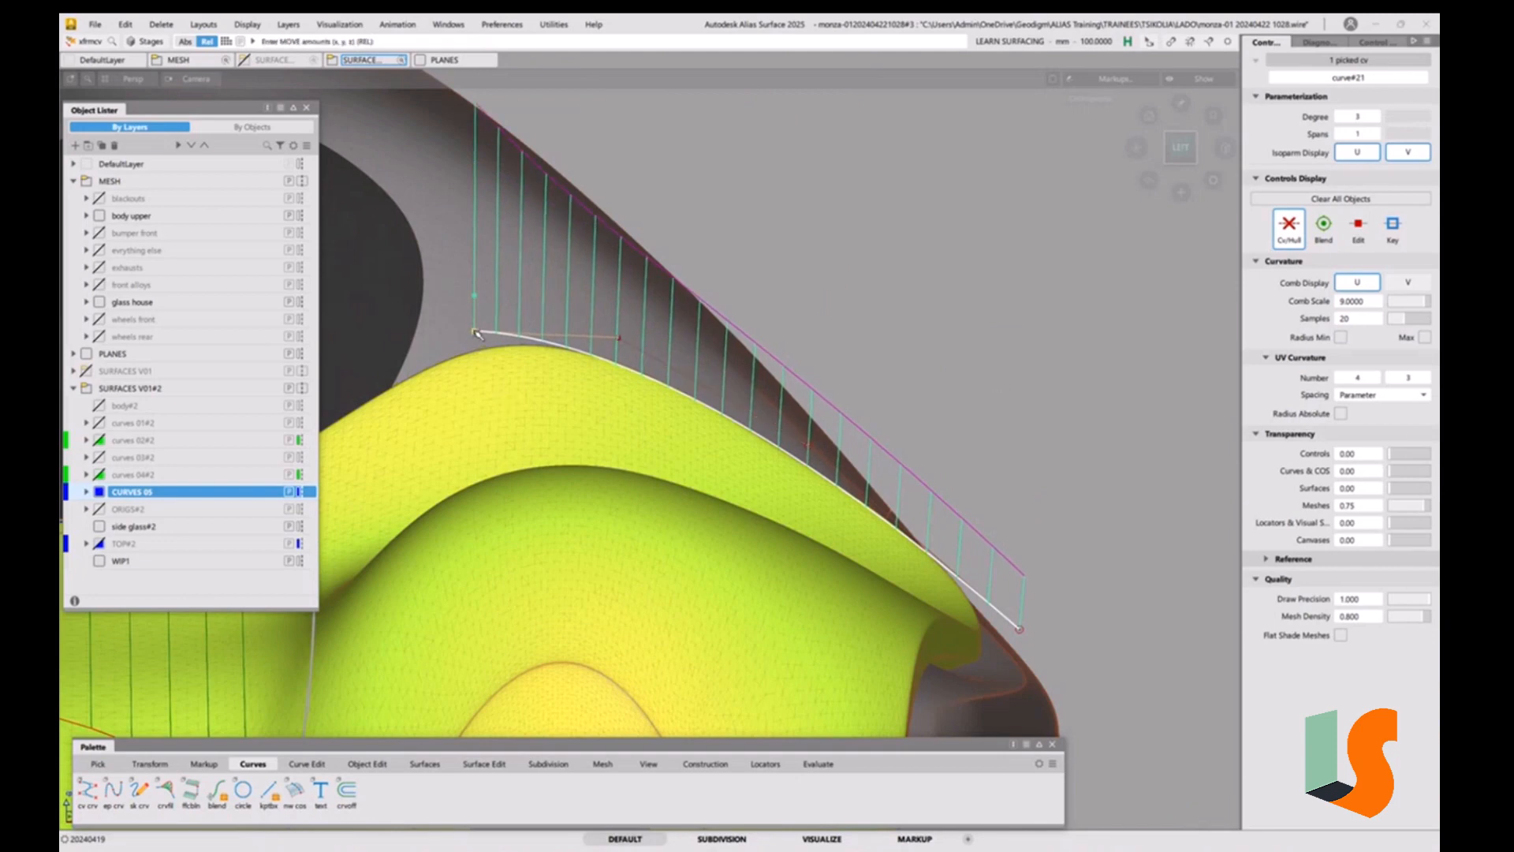
pyautogui.moveTo(744, 270); pyautogui.dragTo(744, 264)
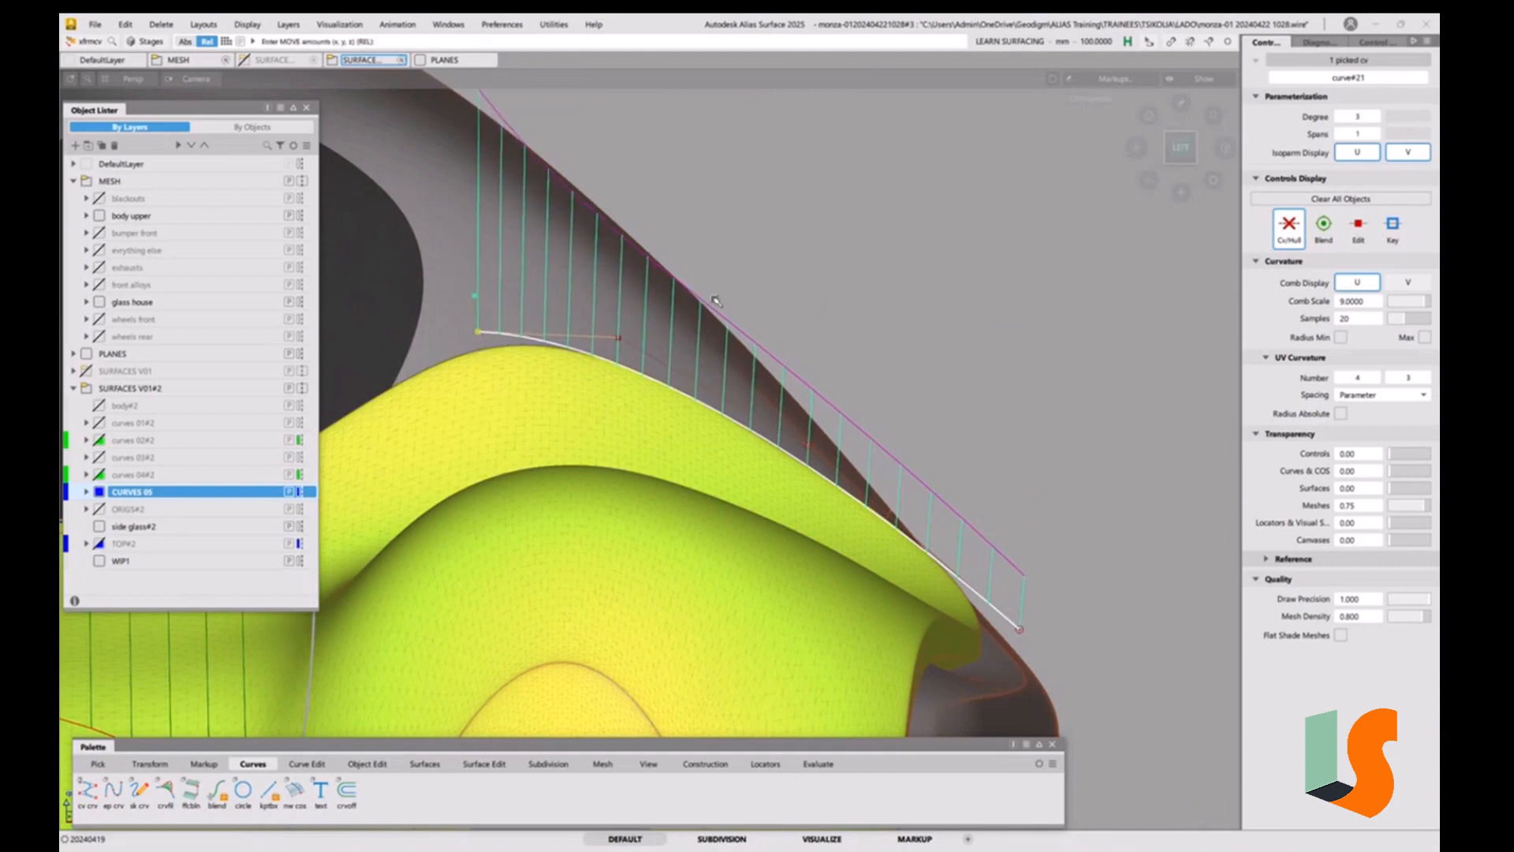
# Try pulling the fender curve's second control point close to its front end point, and undo the move.
pyautogui.moveTo(619, 341); pyautogui.dragTo(491, 335)
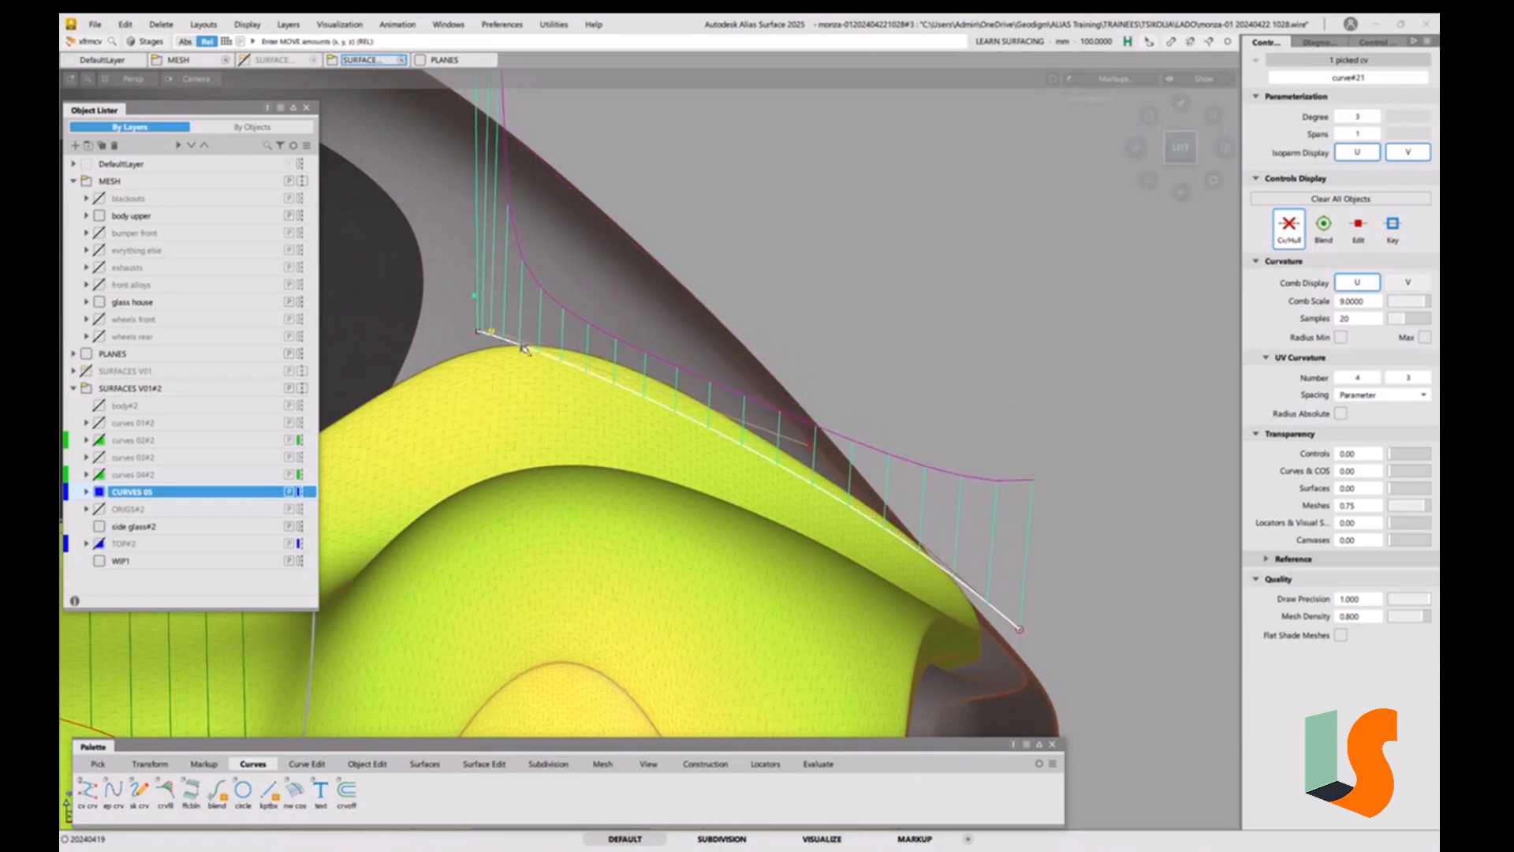
pyautogui.hotkey('ctrl', 'z')
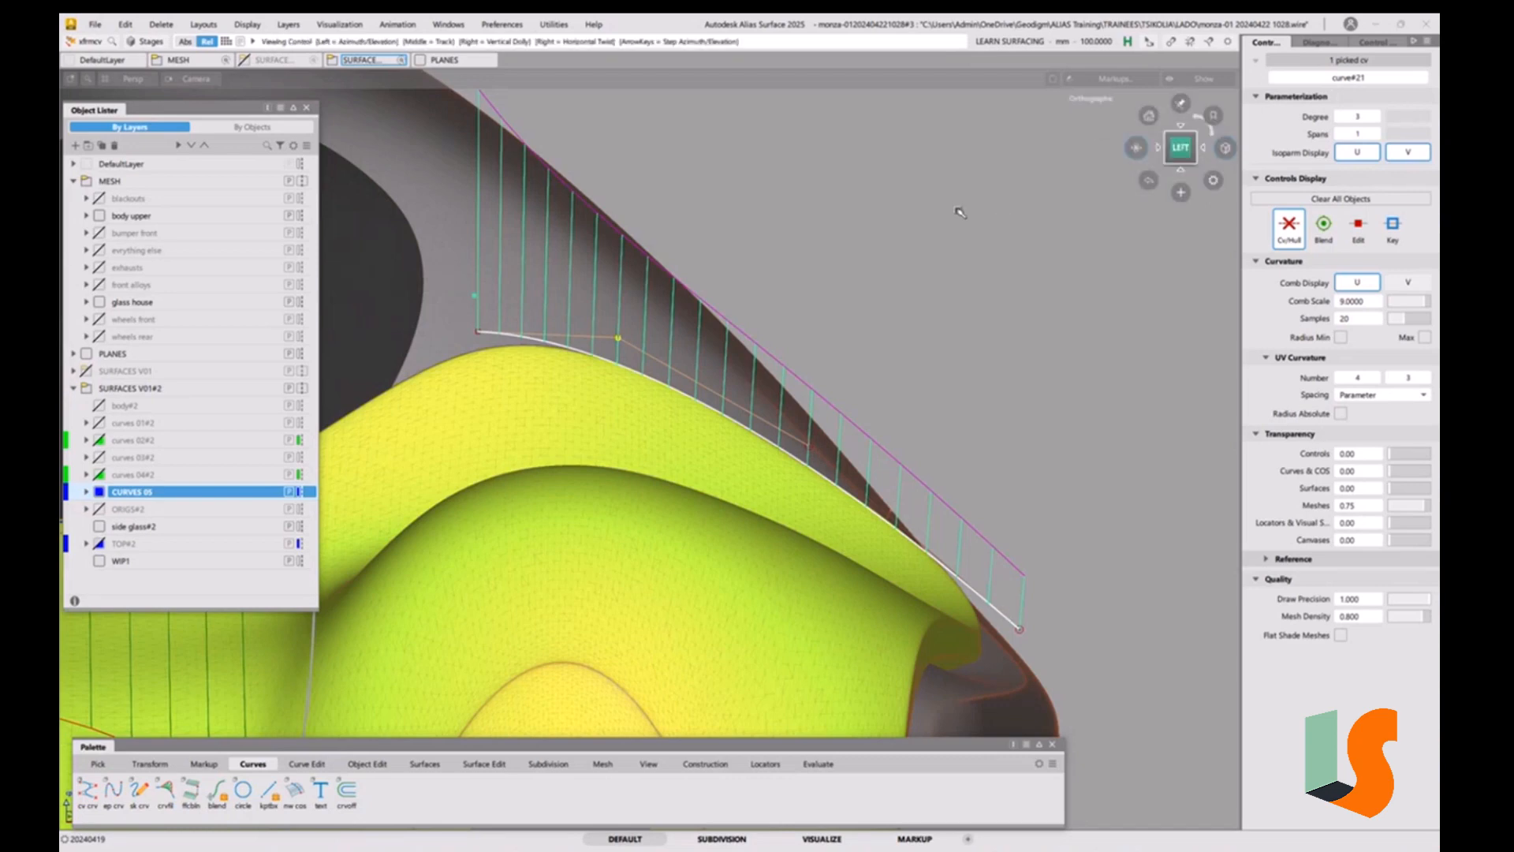
# Compare the beltline and fender curves against the scan in the true-proportion and vertically stretched side views.
pyautogui.keyDown('alt'); pyautogui.keyDown('shift'); pyautogui.moveTo(959, 210); pyautogui.dragTo(763, 362, button='right'); pyautogui.keyUp('shift'); pyautogui.keyUp('alt')
pyautogui.keyDown('alt'); pyautogui.keyDown('shift'); pyautogui.moveTo(763, 361); pyautogui.dragTo(969, 374, button='middle'); pyautogui.keyUp('shift'); pyautogui.keyUp('alt')
pyautogui.keyDown('alt'); pyautogui.keyDown('shift'); pyautogui.moveTo(969, 374); pyautogui.dragTo(924, 367, button='right'); pyautogui.keyUp('shift'); pyautogui.keyUp('alt')
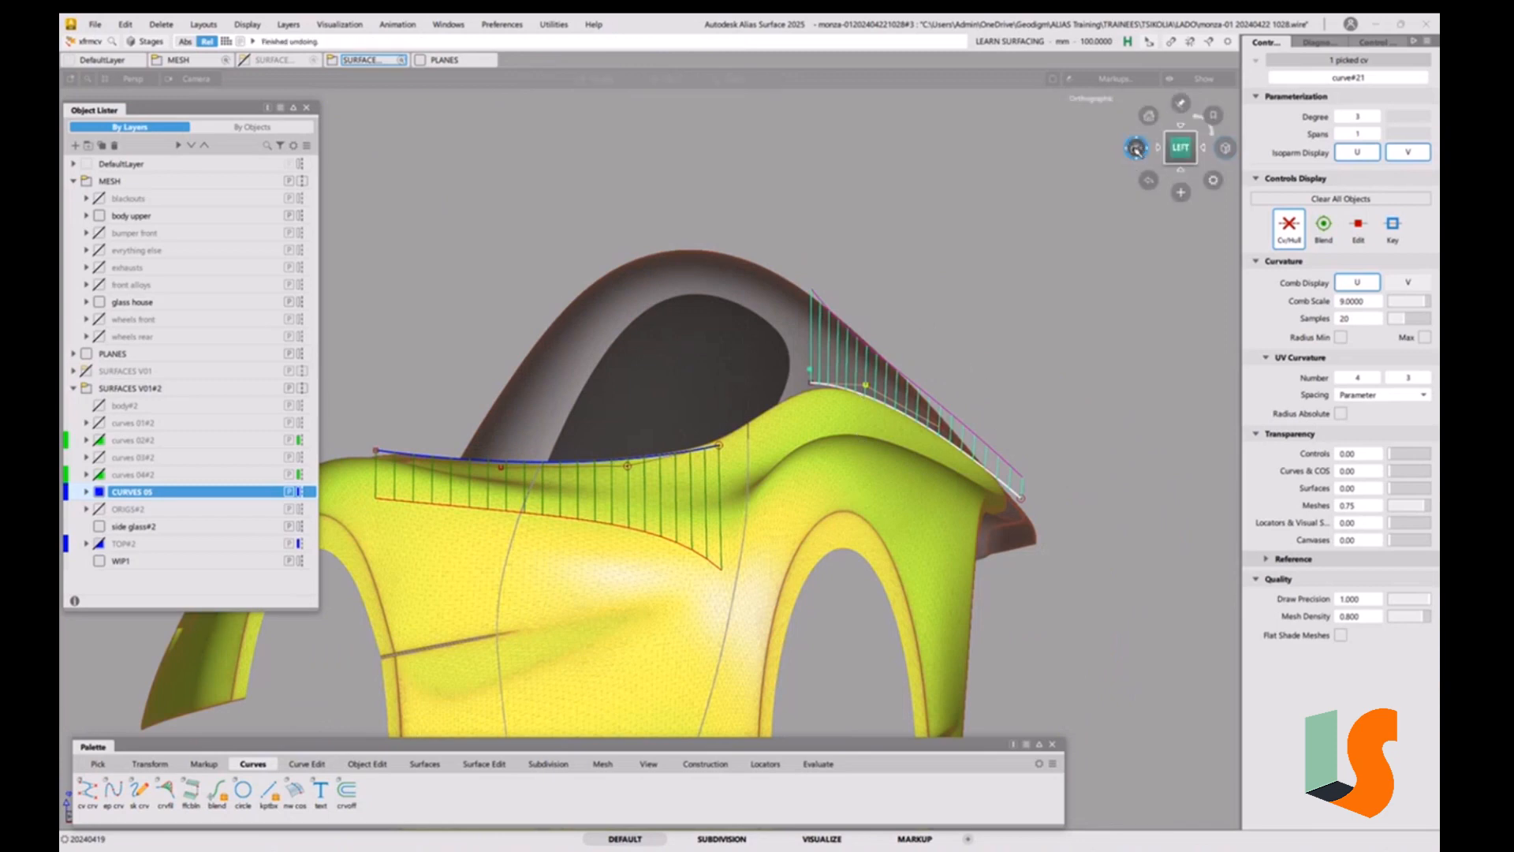
pyautogui.click(1136, 148)
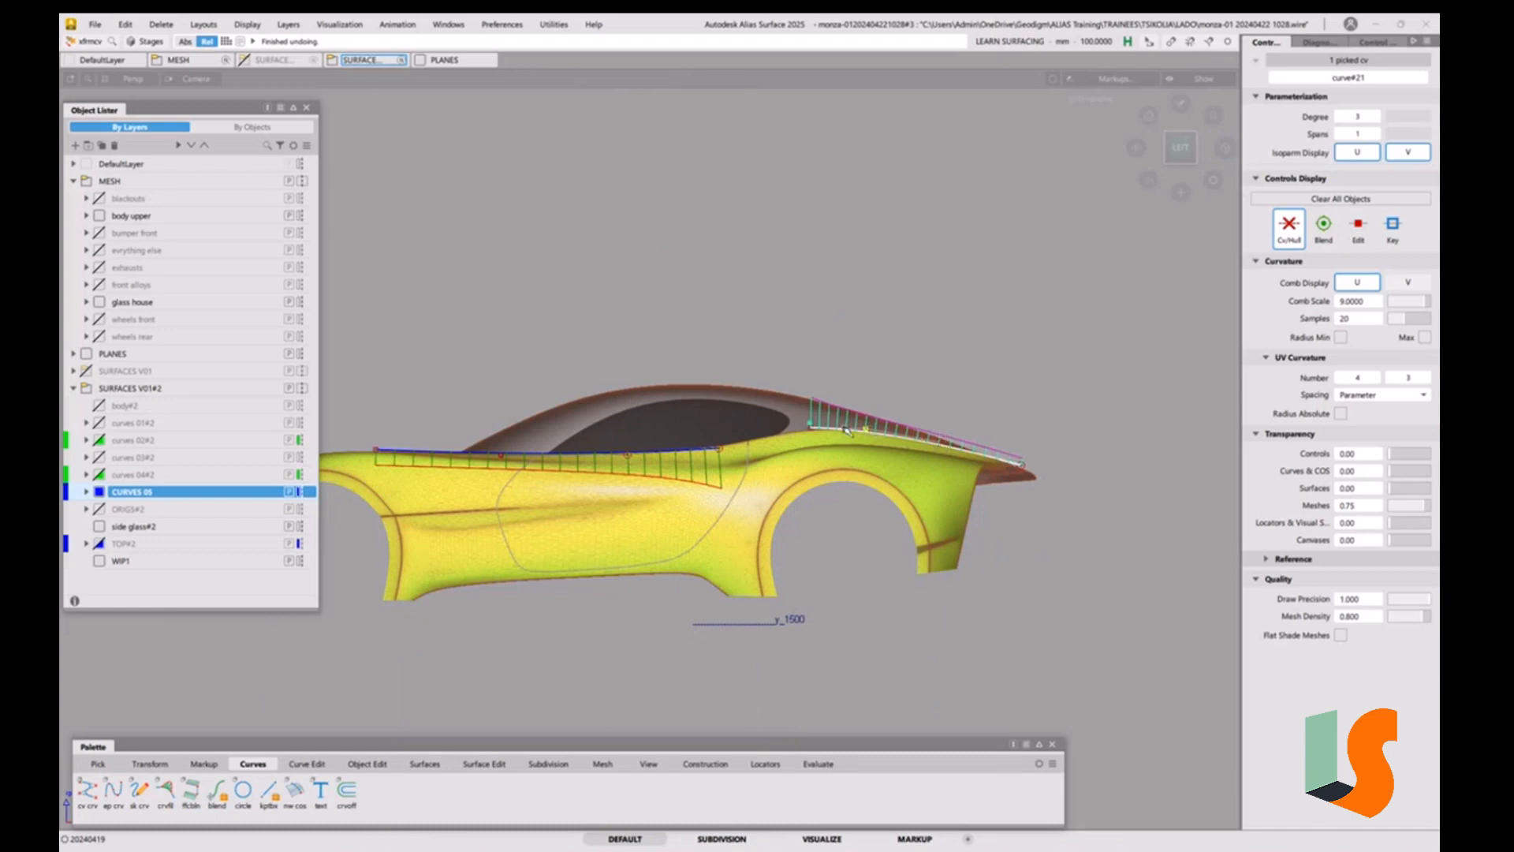
pyautogui.click(1136, 147)
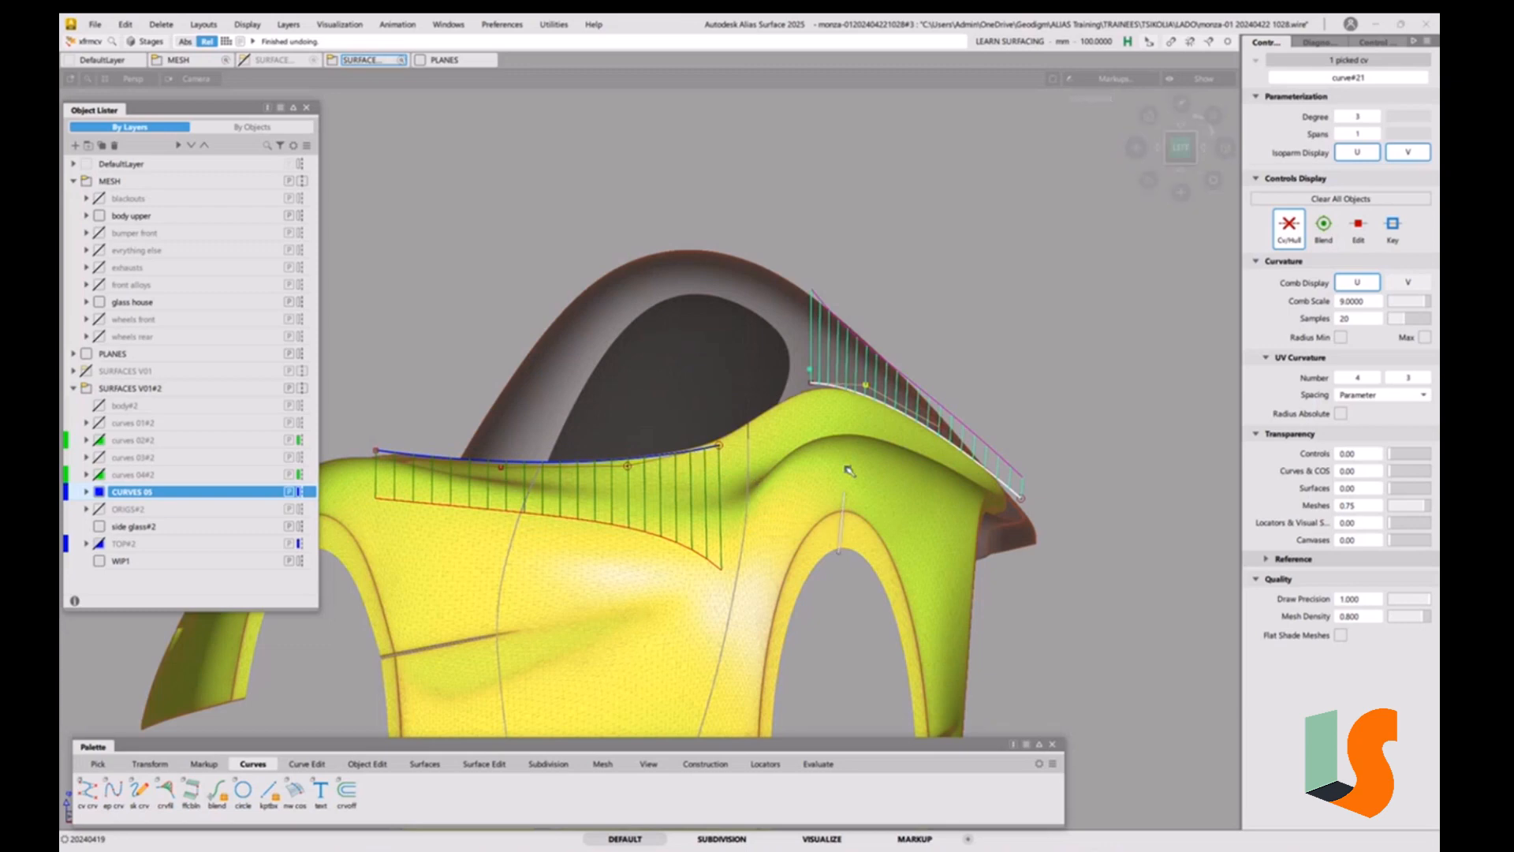
pyautogui.click(847, 471)
pyautogui.keyDown('alt'); pyautogui.keyDown('shift'); pyautogui.moveTo(841, 416); pyautogui.dragTo(850, 347, button='right'); pyautogui.keyUp('shift'); pyautogui.keyUp('alt')
pyautogui.hotkey('ctrl', 'z')
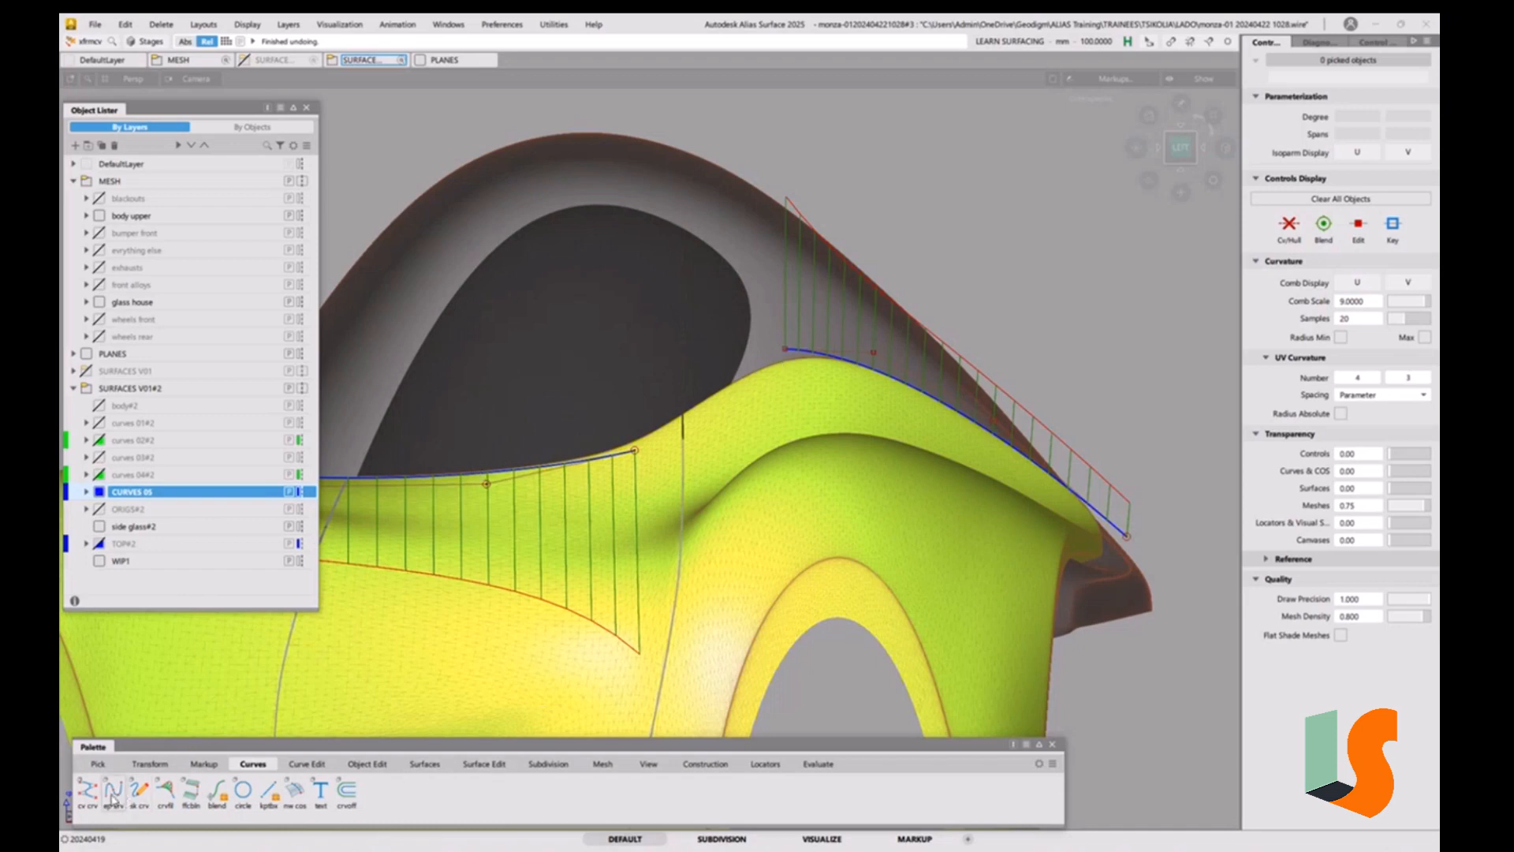
# Set the Edit Point Curve tool to curve degree 5, keeping uniform knot spacing.
pyautogui.doubleClick(114, 793)
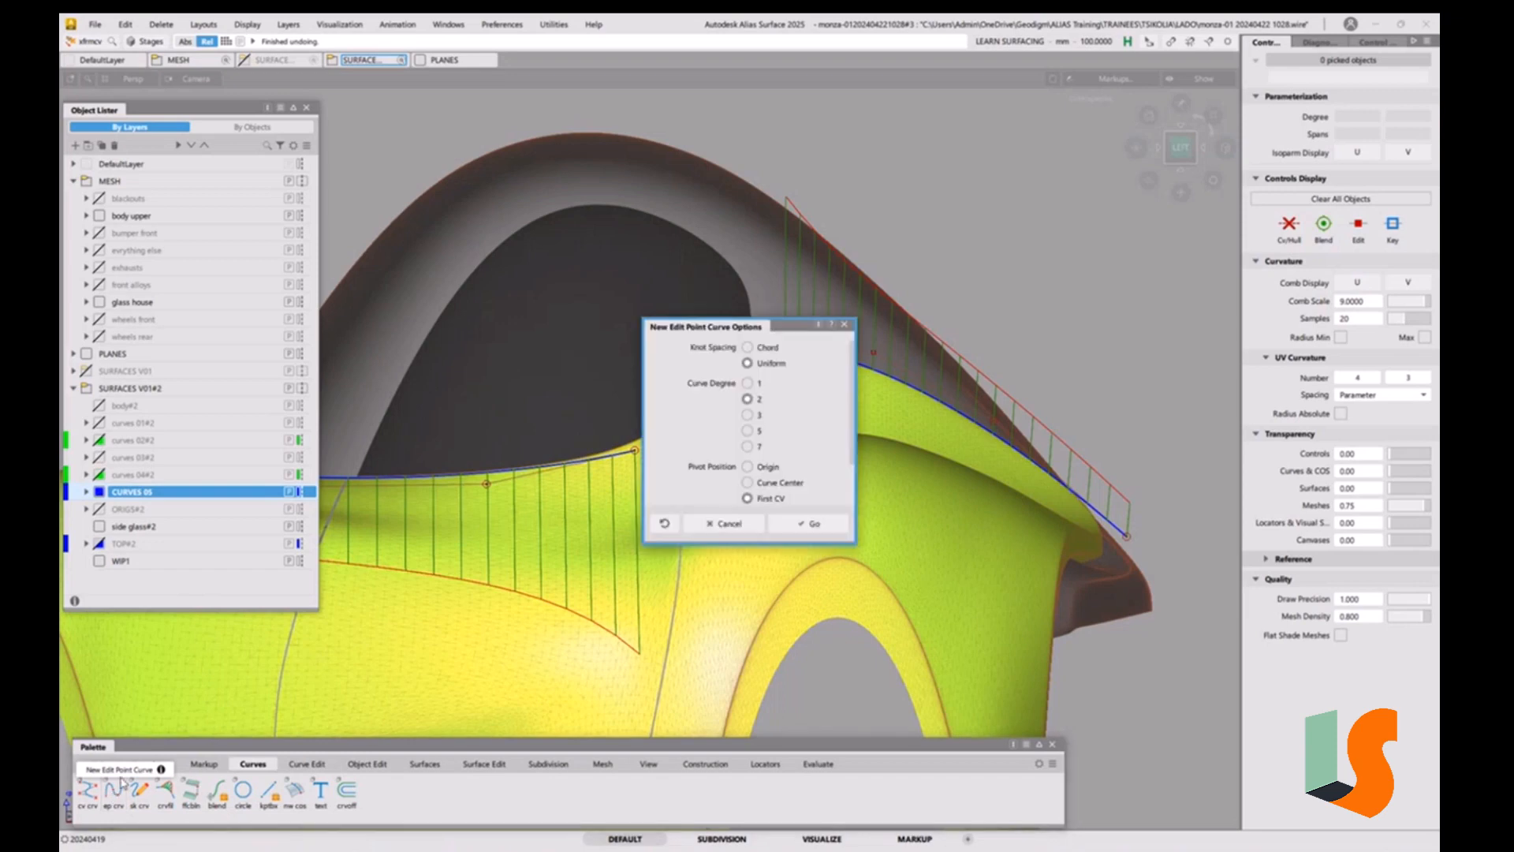
pyautogui.moveTo(741, 327); pyautogui.dragTo(312, 173)
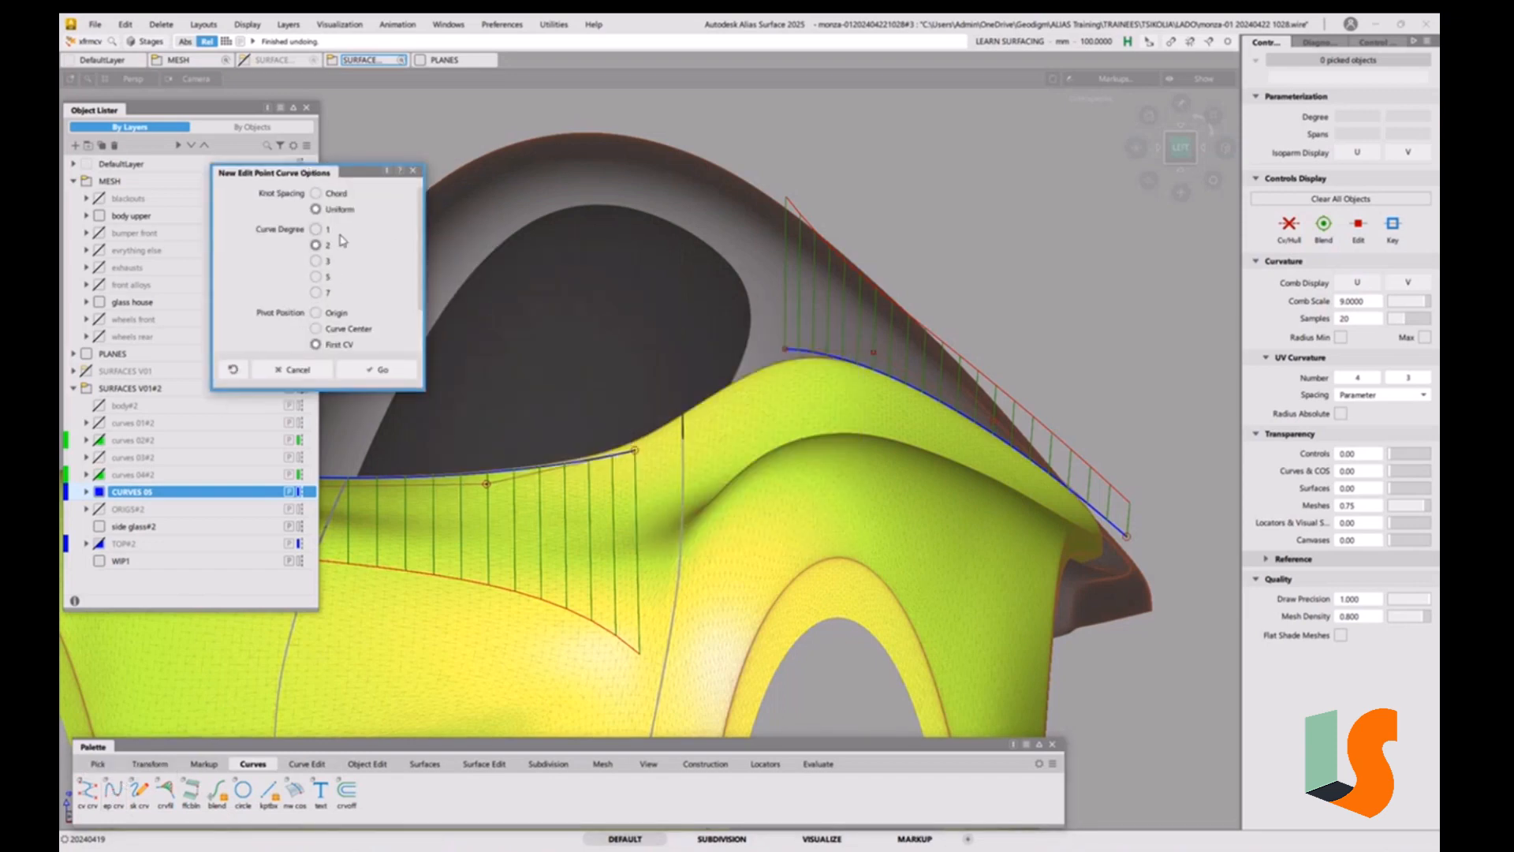
pyautogui.click(317, 276)
pyautogui.click(377, 371)
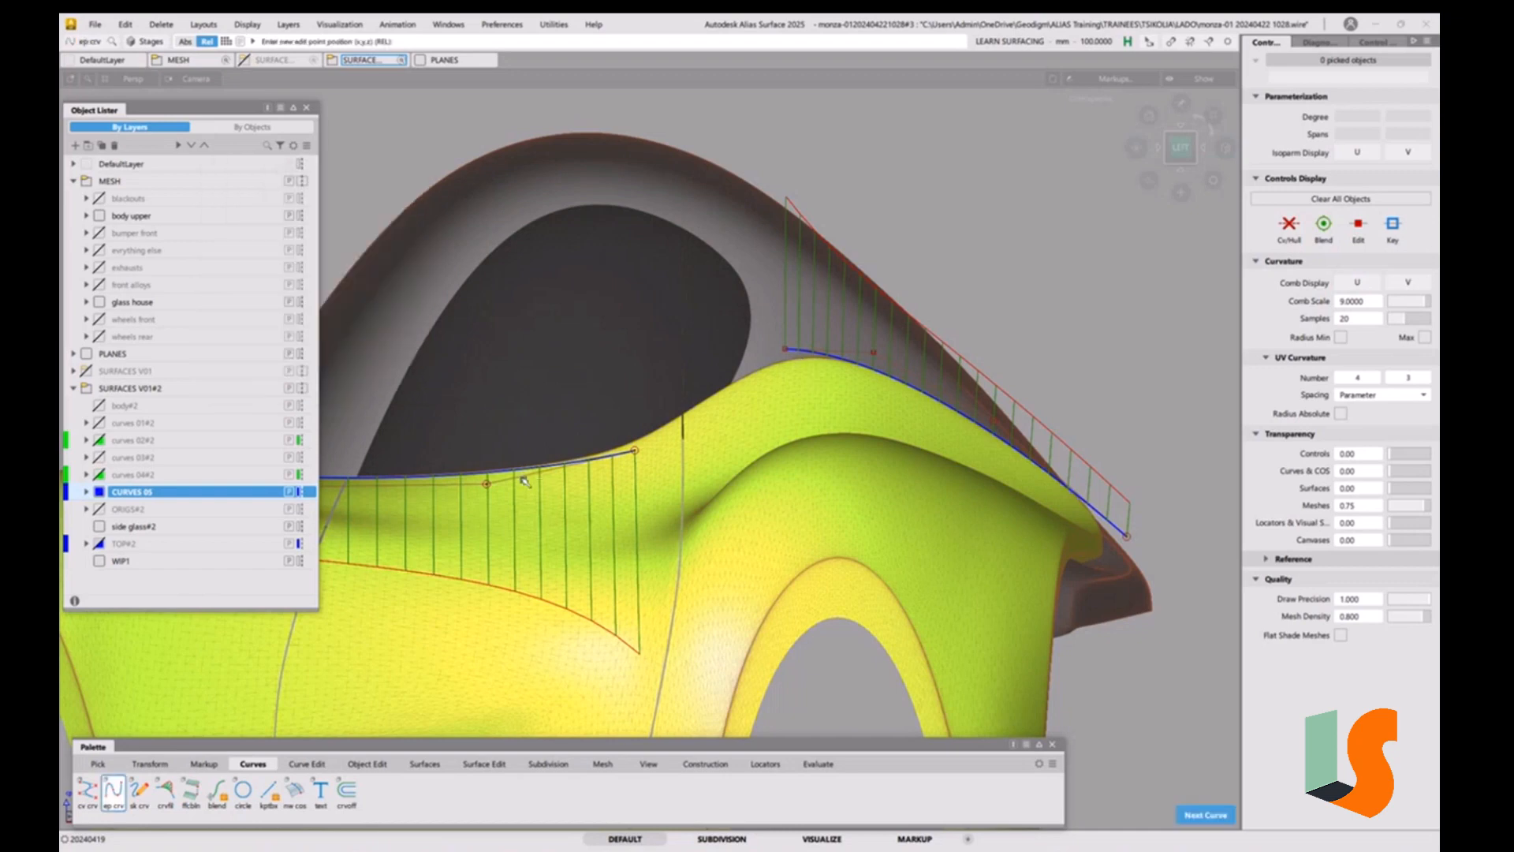
pyautogui.moveTo(529, 472)
pyautogui.mouseDown()
pyautogui.moveTo(488, 480)
pyautogui.moveTo(504, 461)
pyautogui.mouseUp()
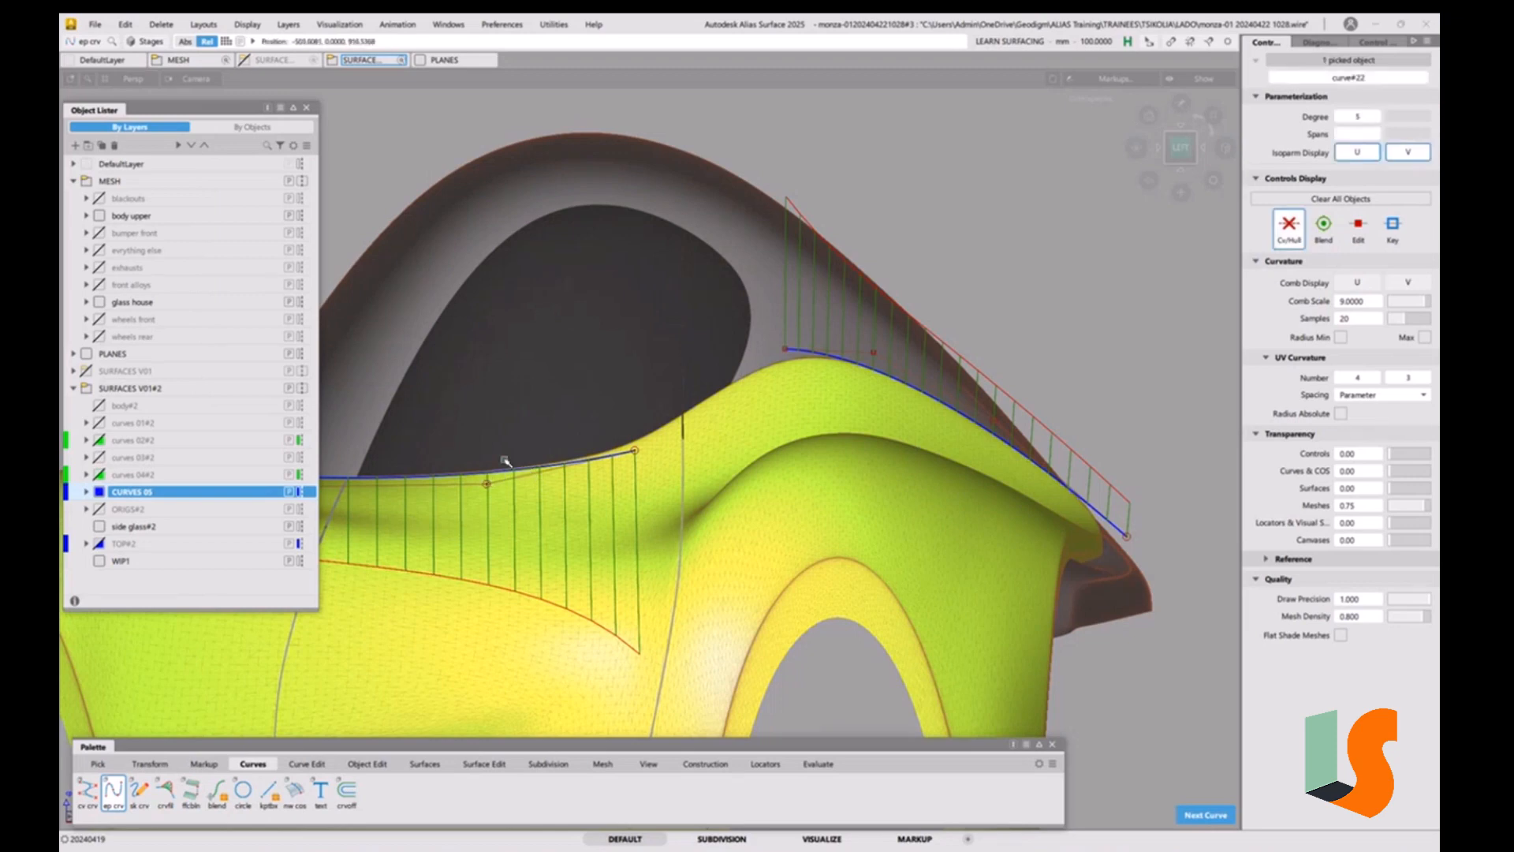
pyautogui.press('Delete')
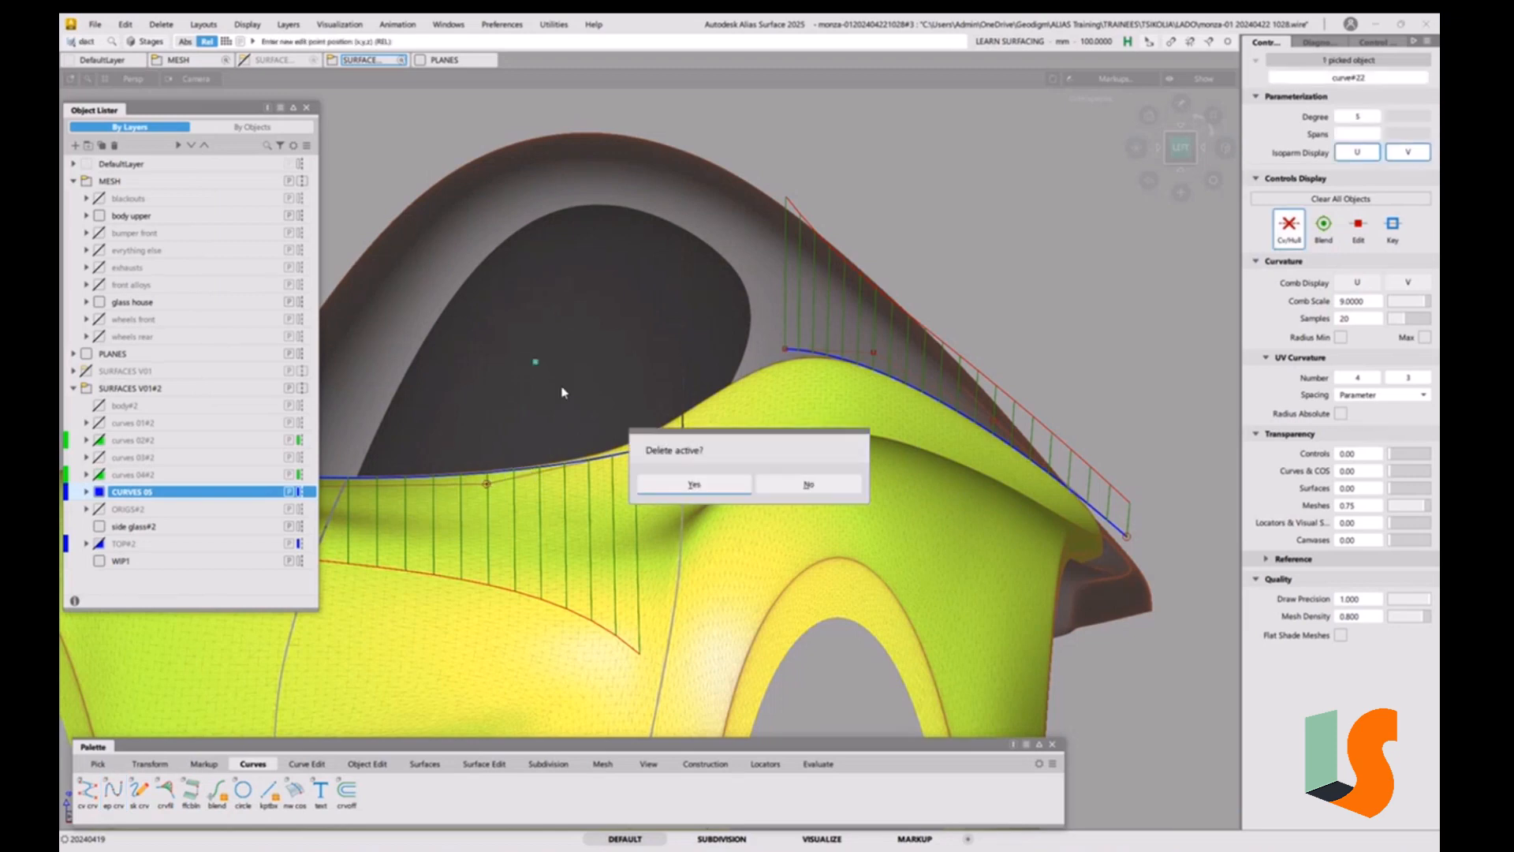
pyautogui.click(687, 484)
# Draw a degree 5 curve from the rear part of the beltline curve to the fender curve, snapping both ends onto them.
pyautogui.moveTo(624, 459); pyautogui.dragTo(492, 473)
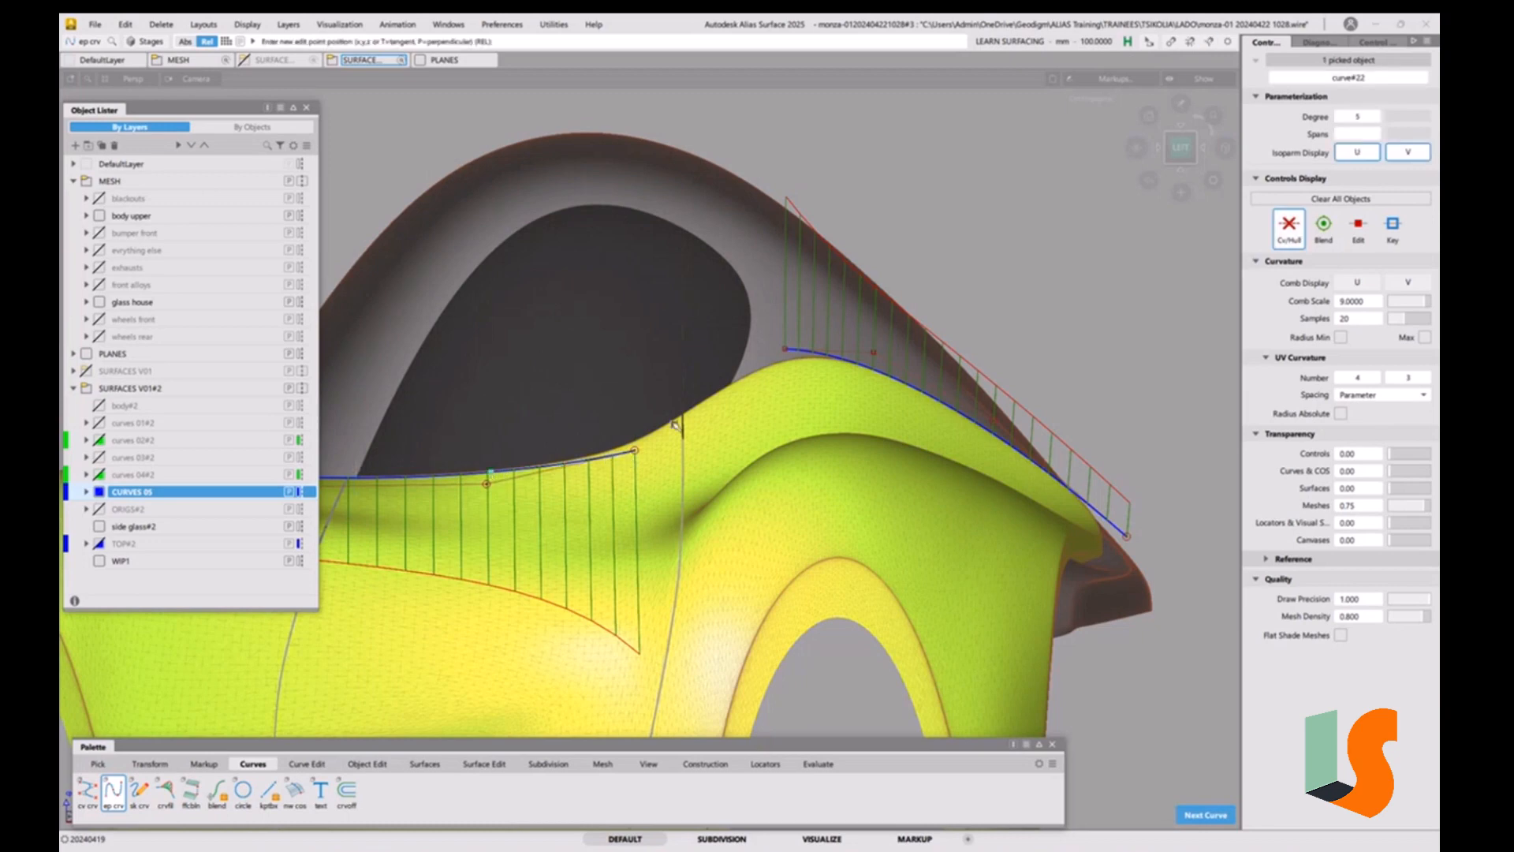
pyautogui.moveTo(788, 352); pyautogui.dragTo(889, 378)
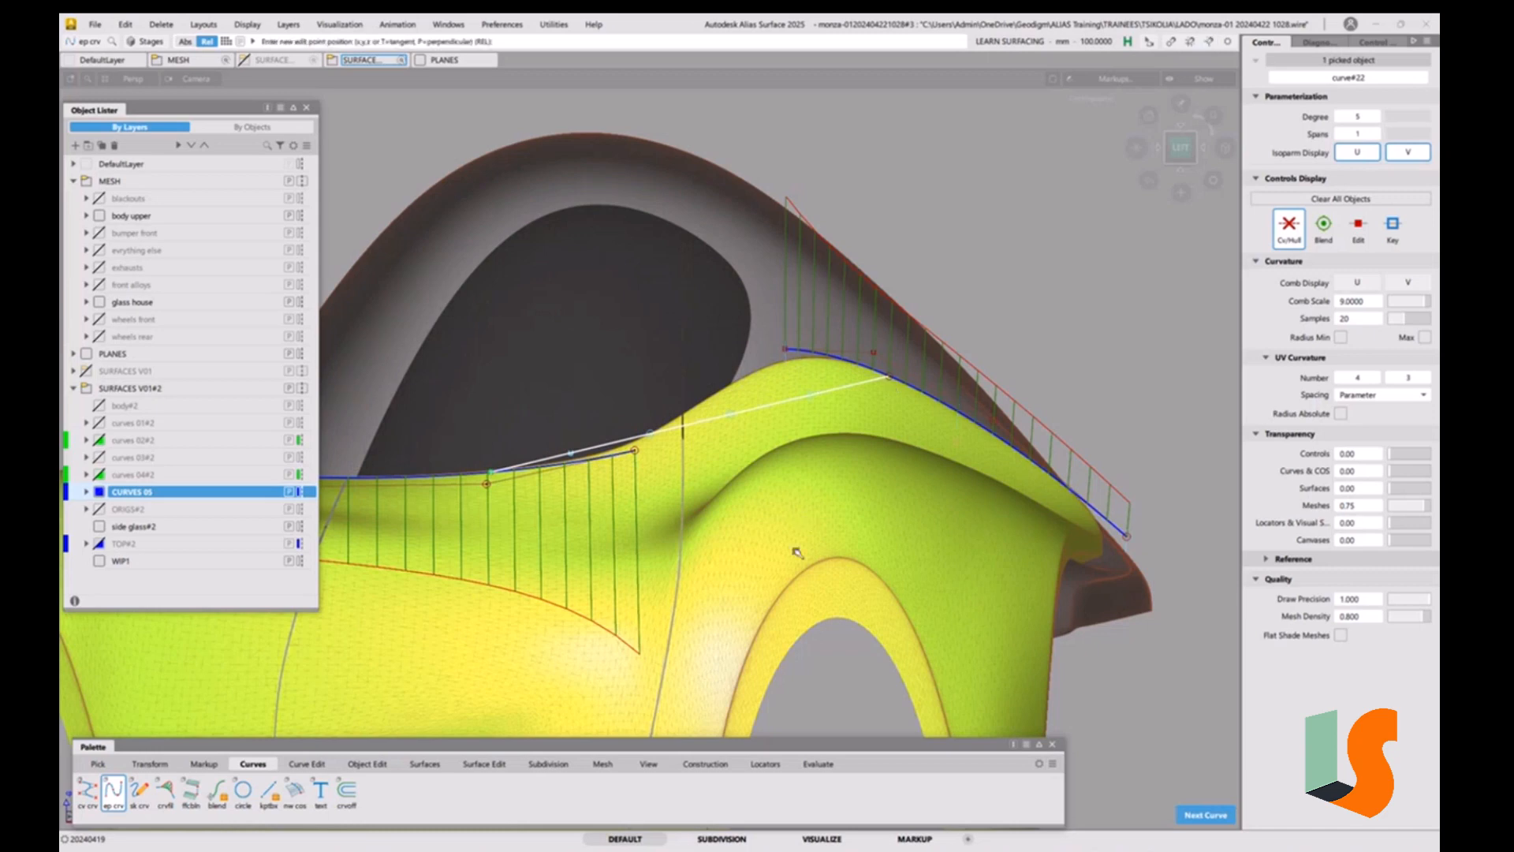
pyautogui.keyDown('ctrl'); pyautogui.keyDown('shift'); pyautogui.moveTo(777, 490); pyautogui.dragTo(777, 490); pyautogui.keyUp('shift'); pyautogui.keyUp('ctrl')
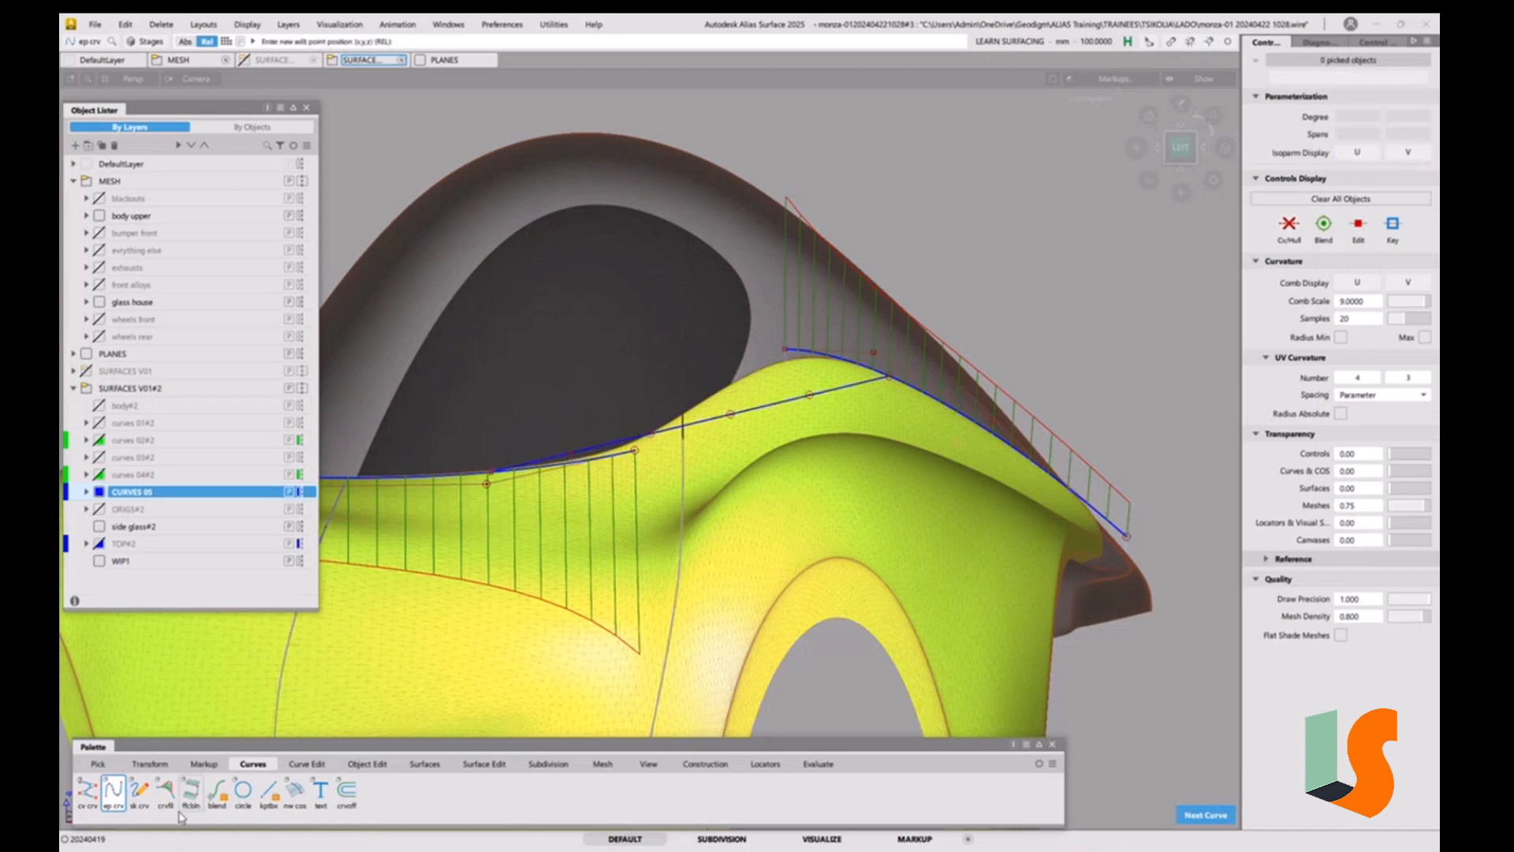
# Configure the Align tool for G2 continuity with history creation enabled.
pyautogui.click(217, 788)
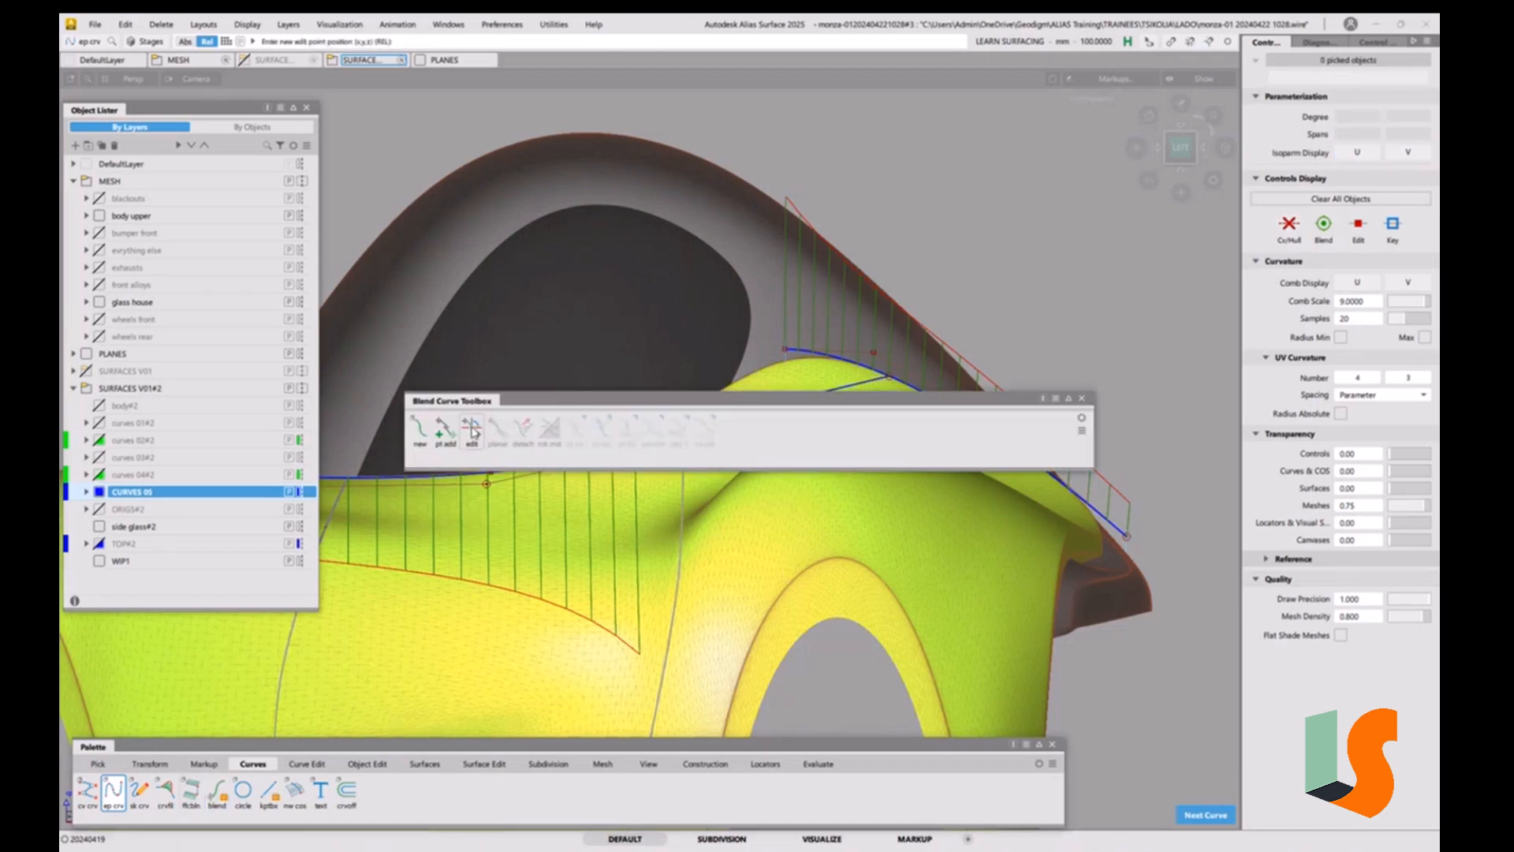
pyautogui.click(1083, 399)
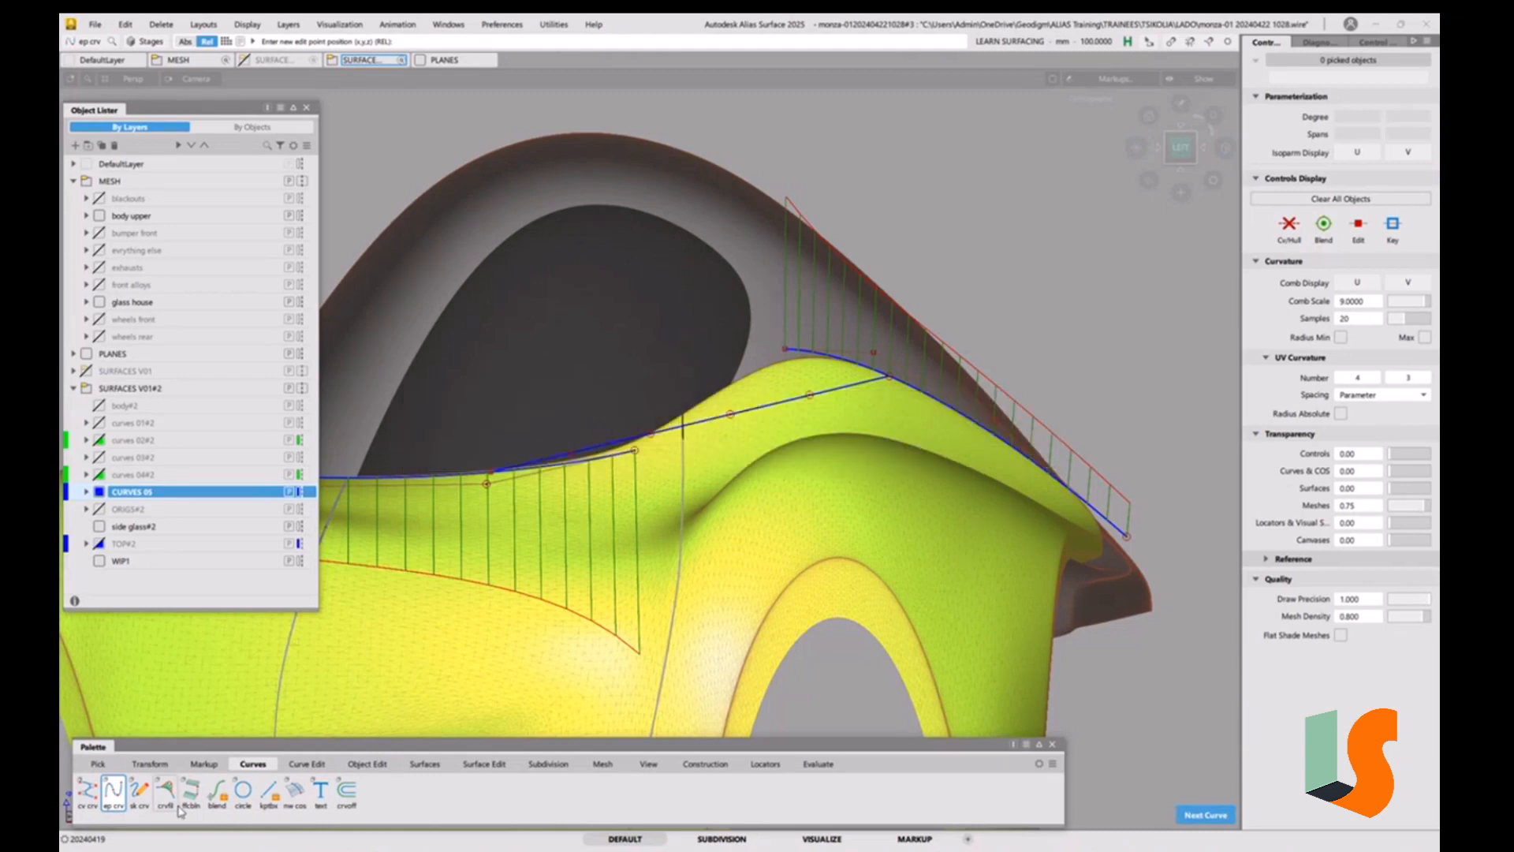
pyautogui.click(361, 764)
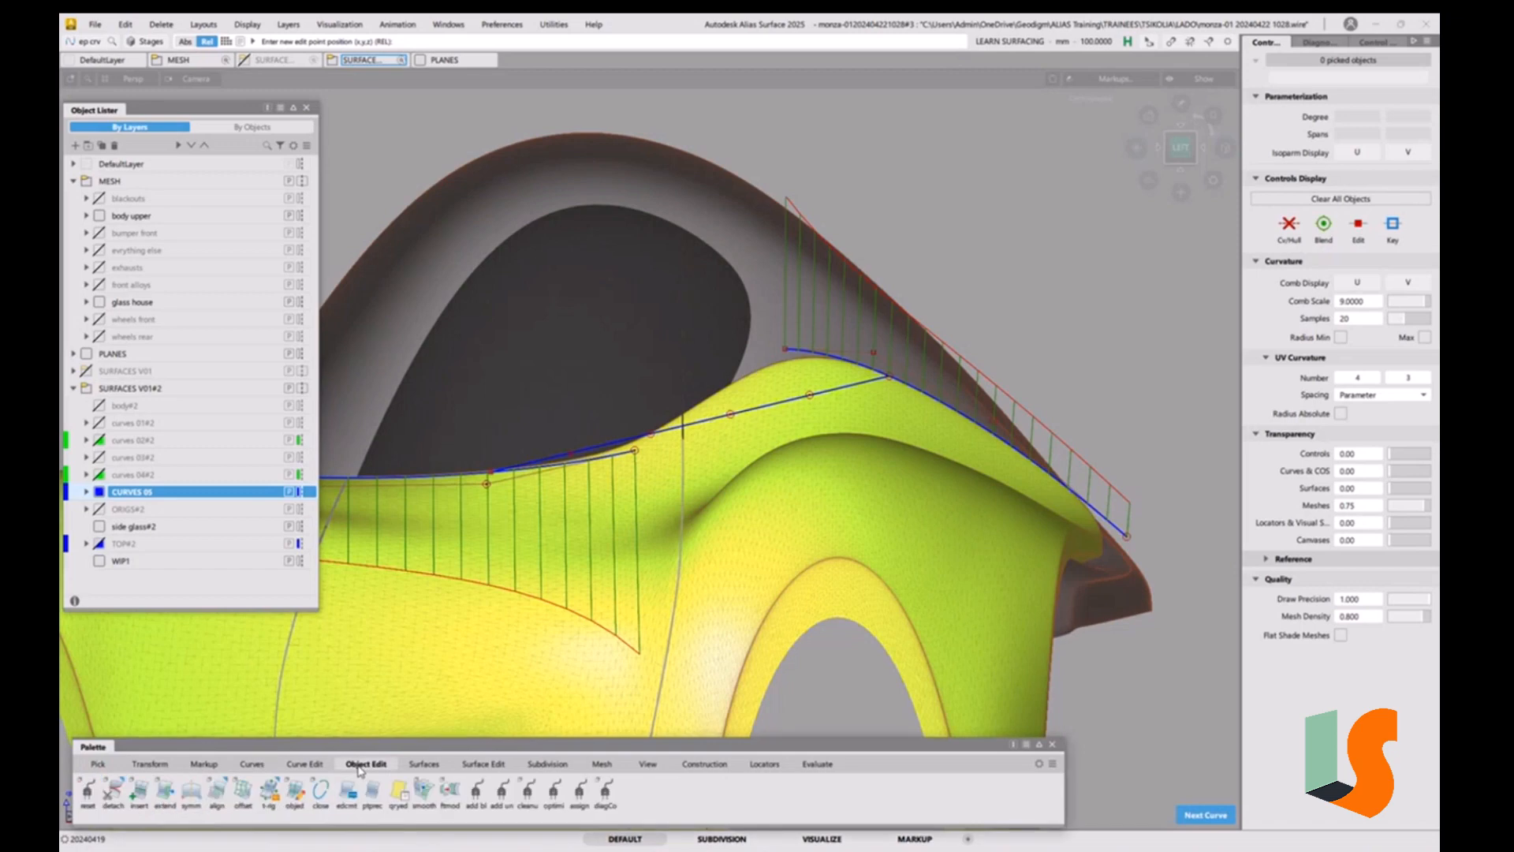
pyautogui.doubleClick(218, 791)
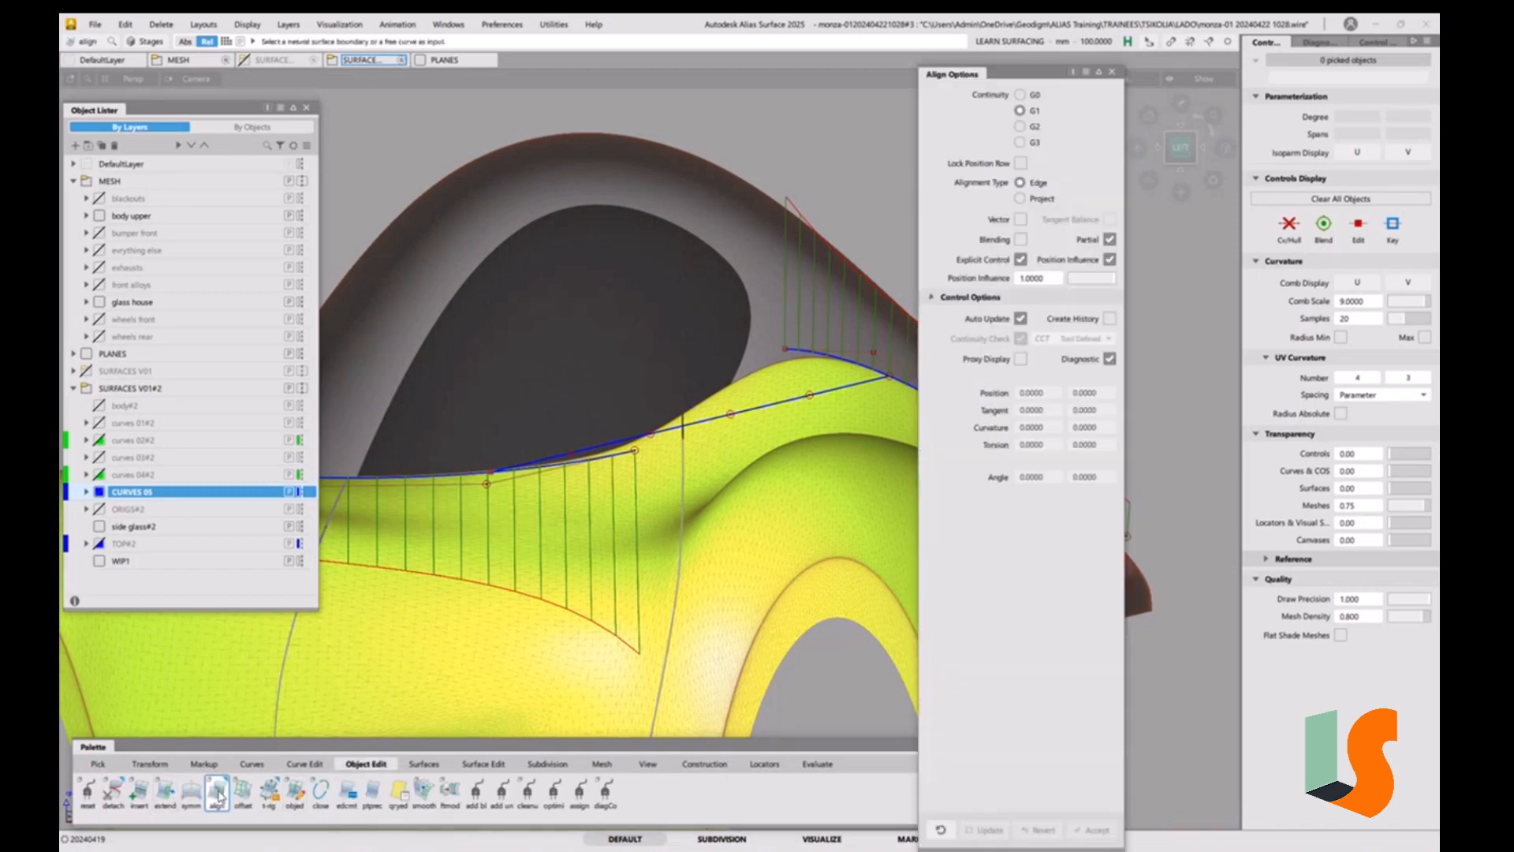
pyautogui.click(1021, 126)
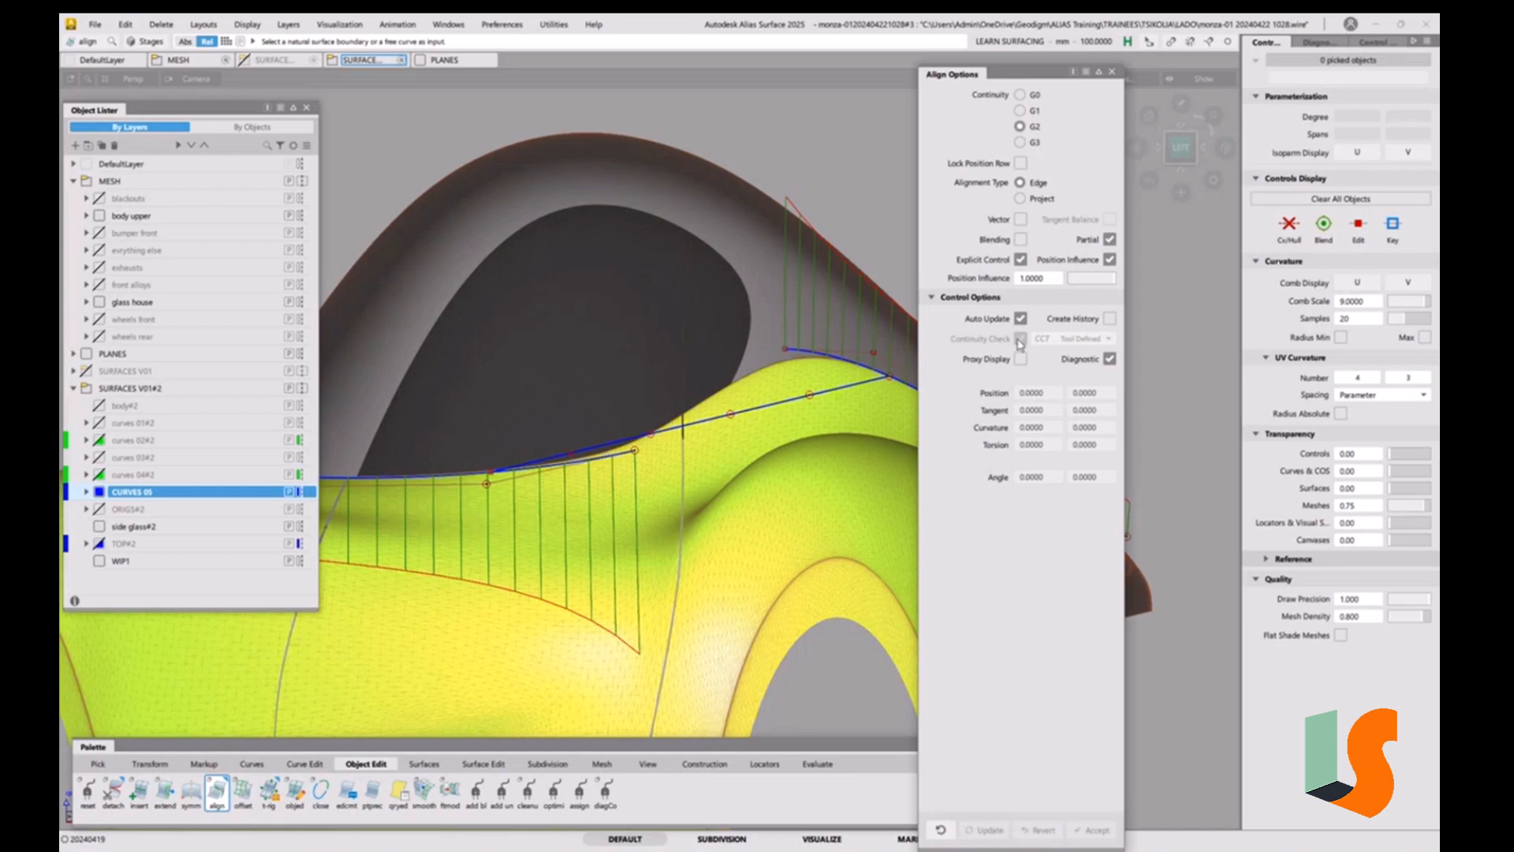
pyautogui.click(1109, 318)
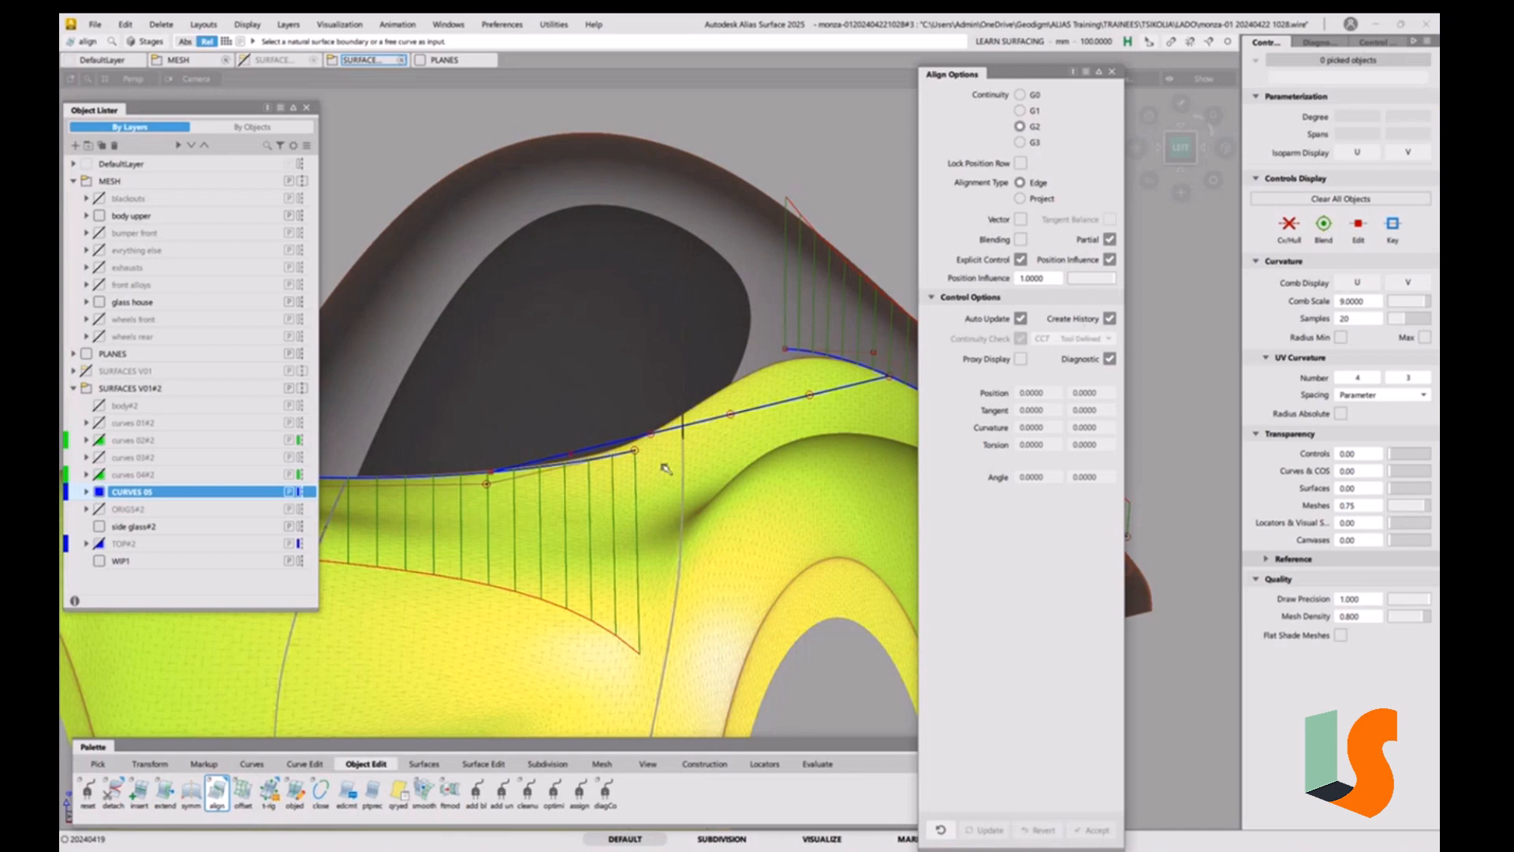
# Align the connecting curve's front end to the beltline curve and its rear end to the fender curve with G2 continuity.
pyautogui.click(612, 446)
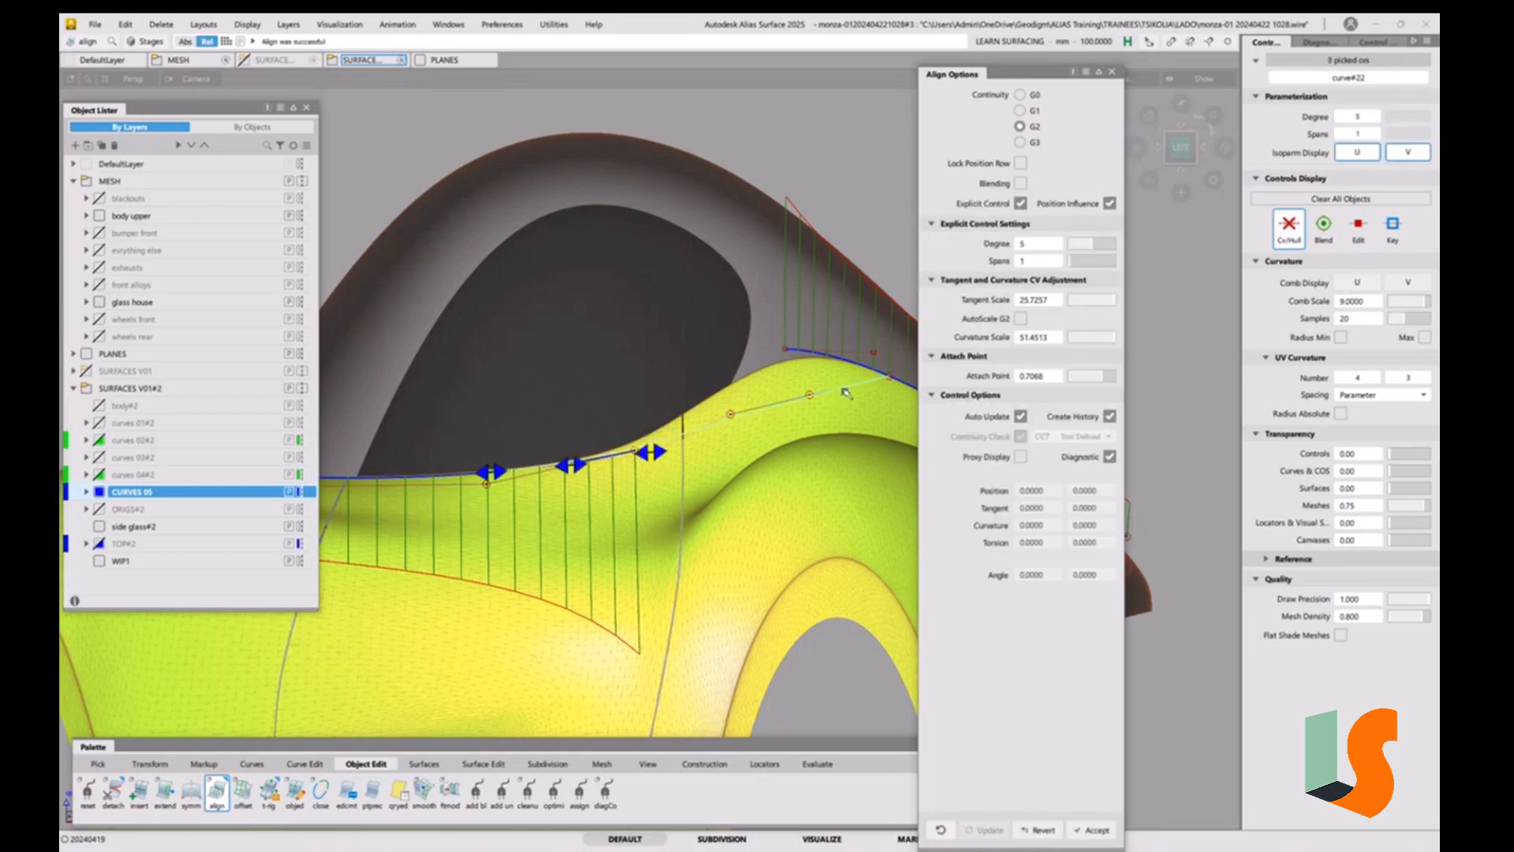
pyautogui.click(845, 428)
pyautogui.click(843, 385)
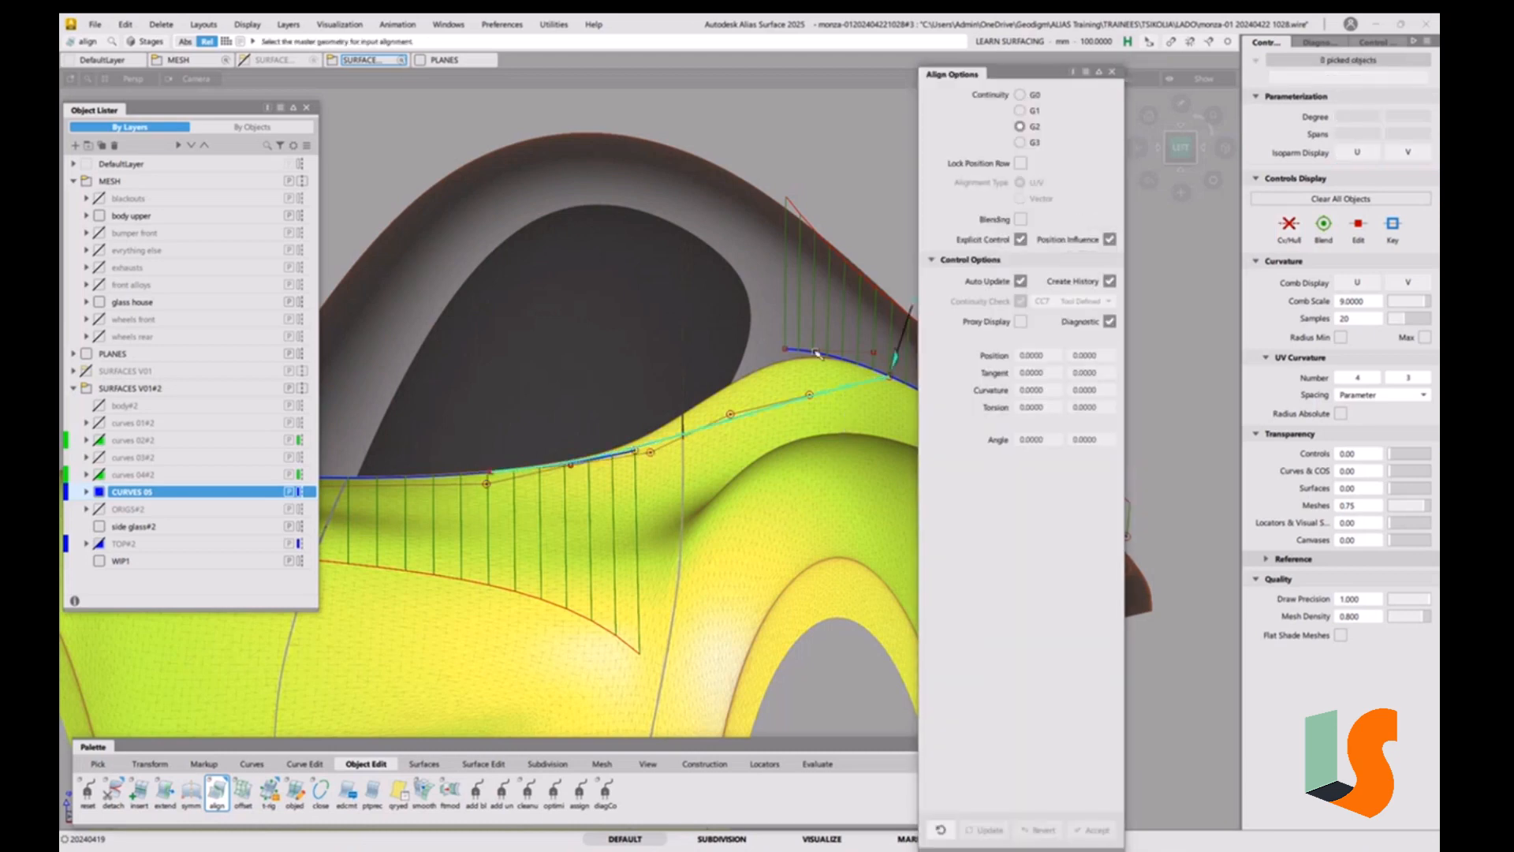
pyautogui.click(815, 354)
pyautogui.click(816, 426)
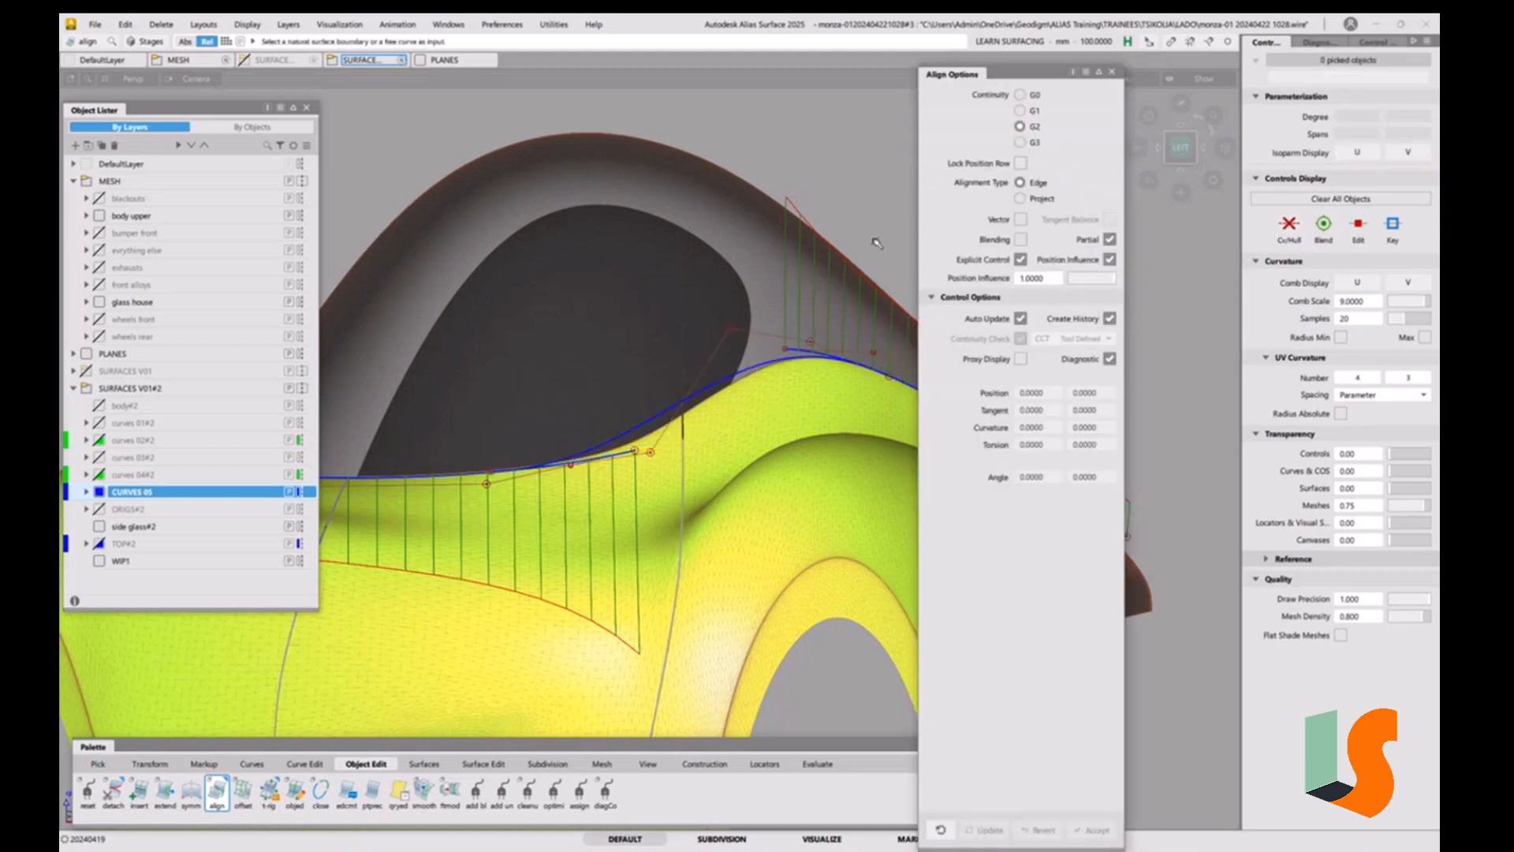
# Display the default shelves with the main set of curve and surface tools.
pyautogui.keyDown('alt'); pyautogui.keyDown('shift'); pyautogui.moveTo(796, 420); pyautogui.dragTo(747, 428, button='middle'); pyautogui.keyUp('shift'); pyautogui.keyUp('alt')
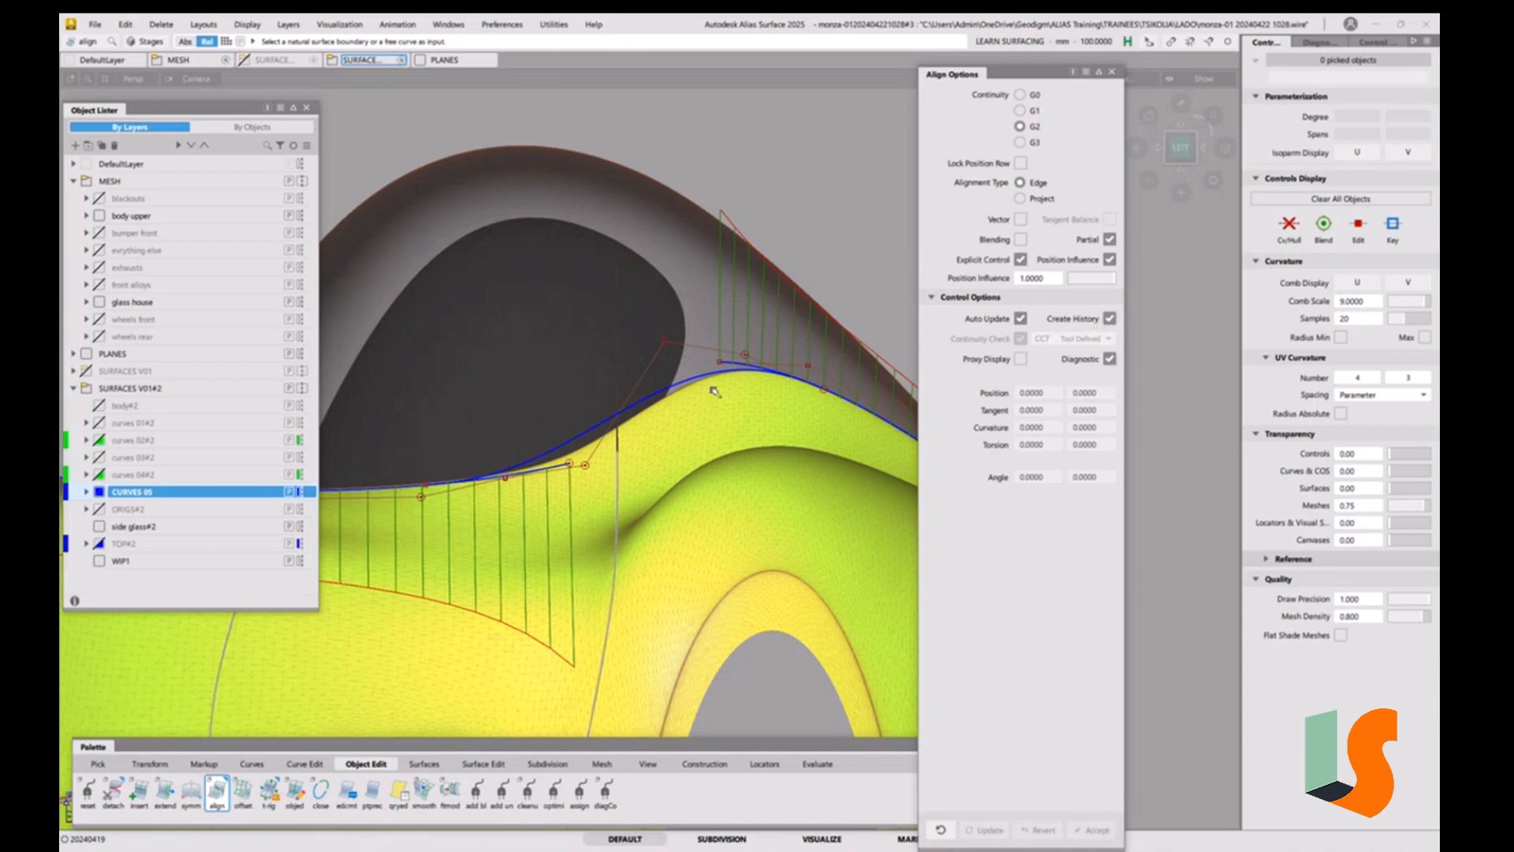
pyautogui.click(448, 24)
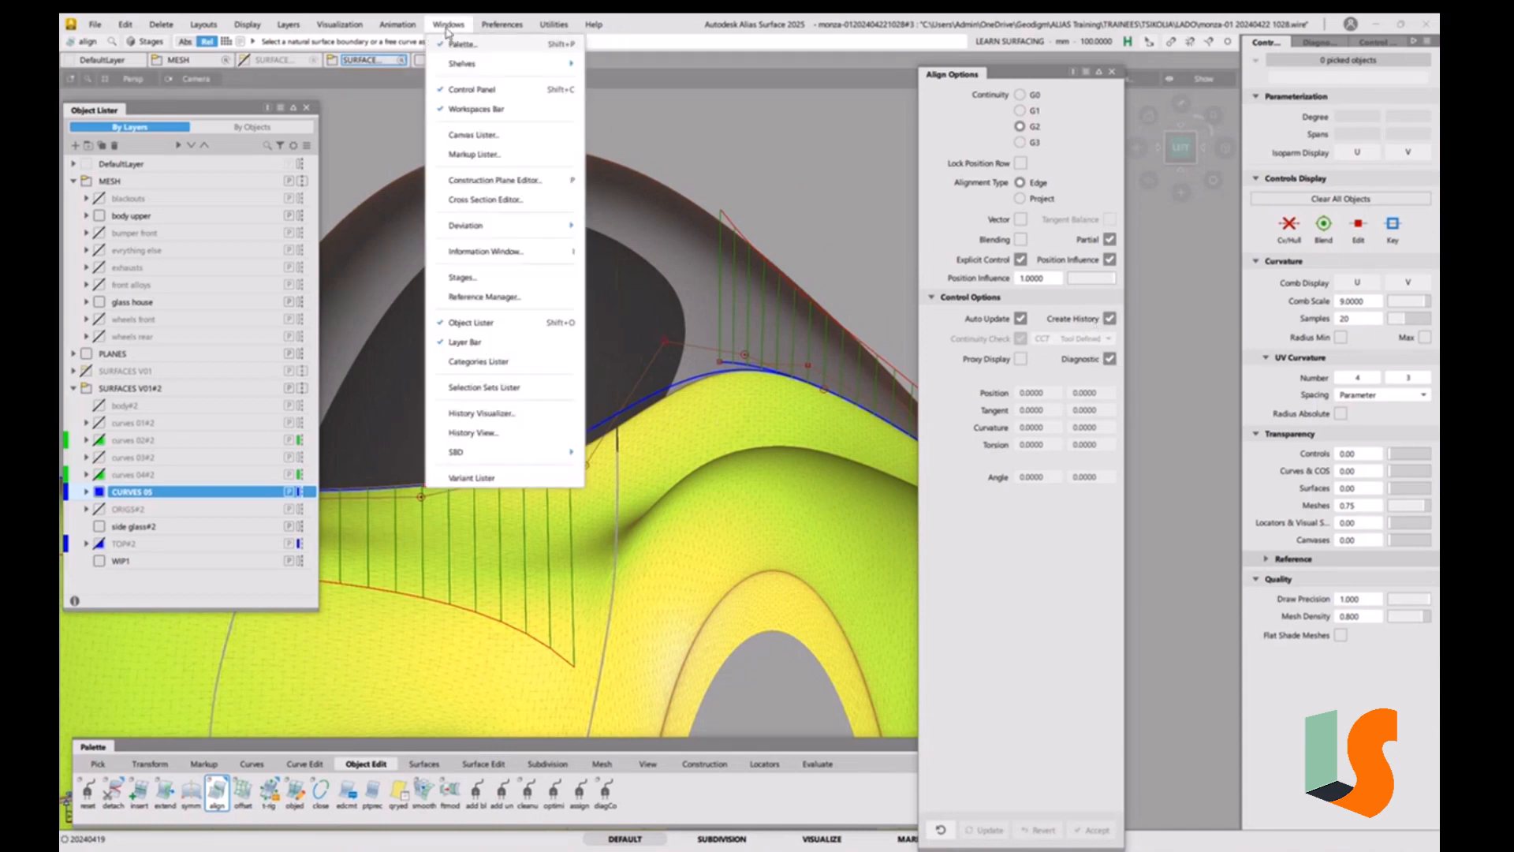
pyautogui.moveTo(505, 63)
pyautogui.click(641, 156)
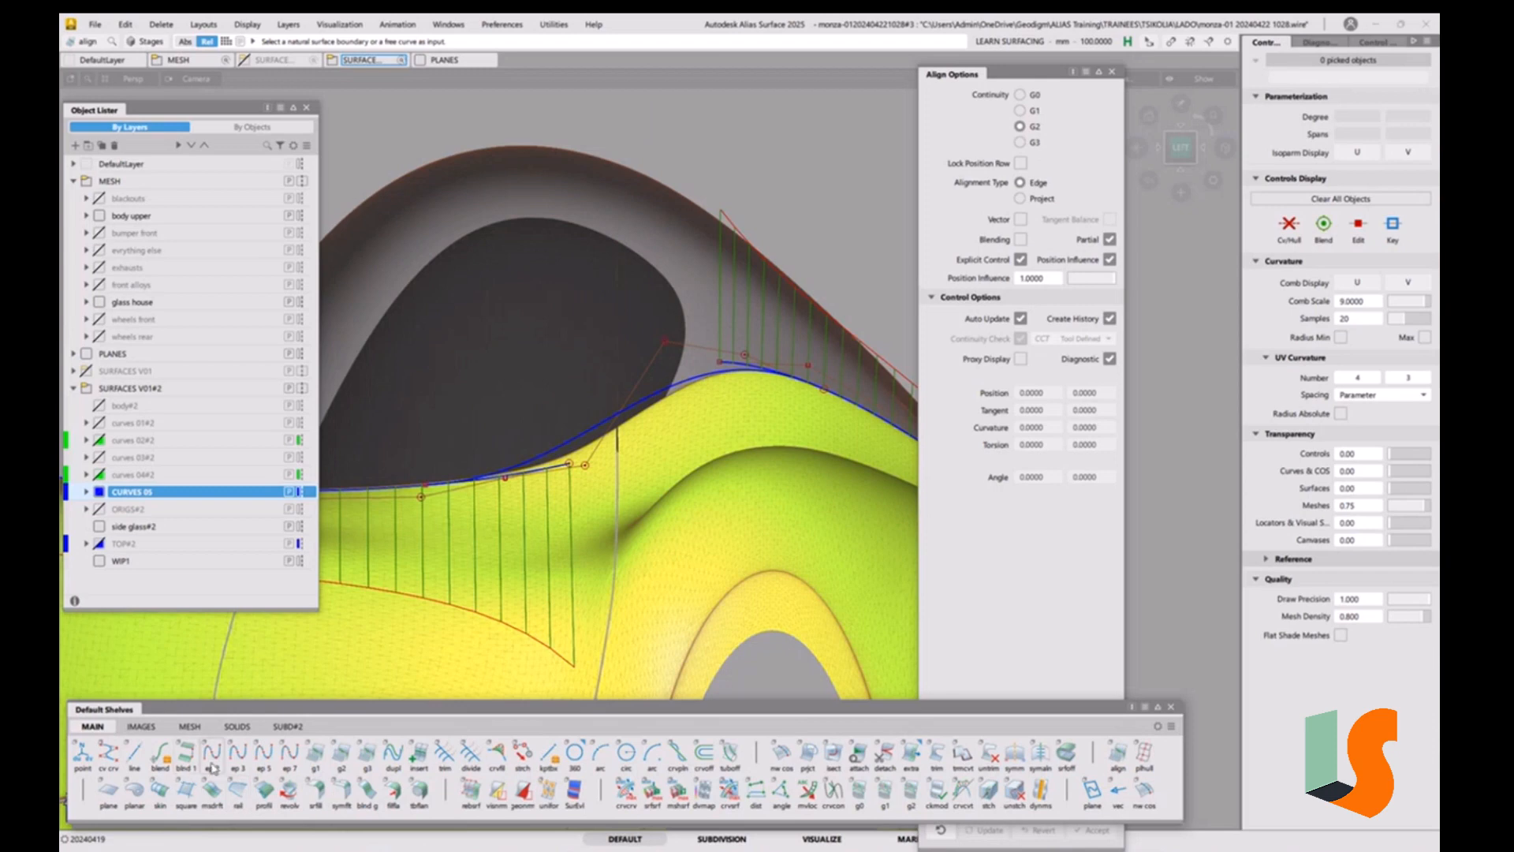
# Inspect the preset options behind the degree 5 edit point curve tool and the G2 align tool on the main shelf.
pyautogui.moveTo(329, 712); pyautogui.dragTo(331, 548)
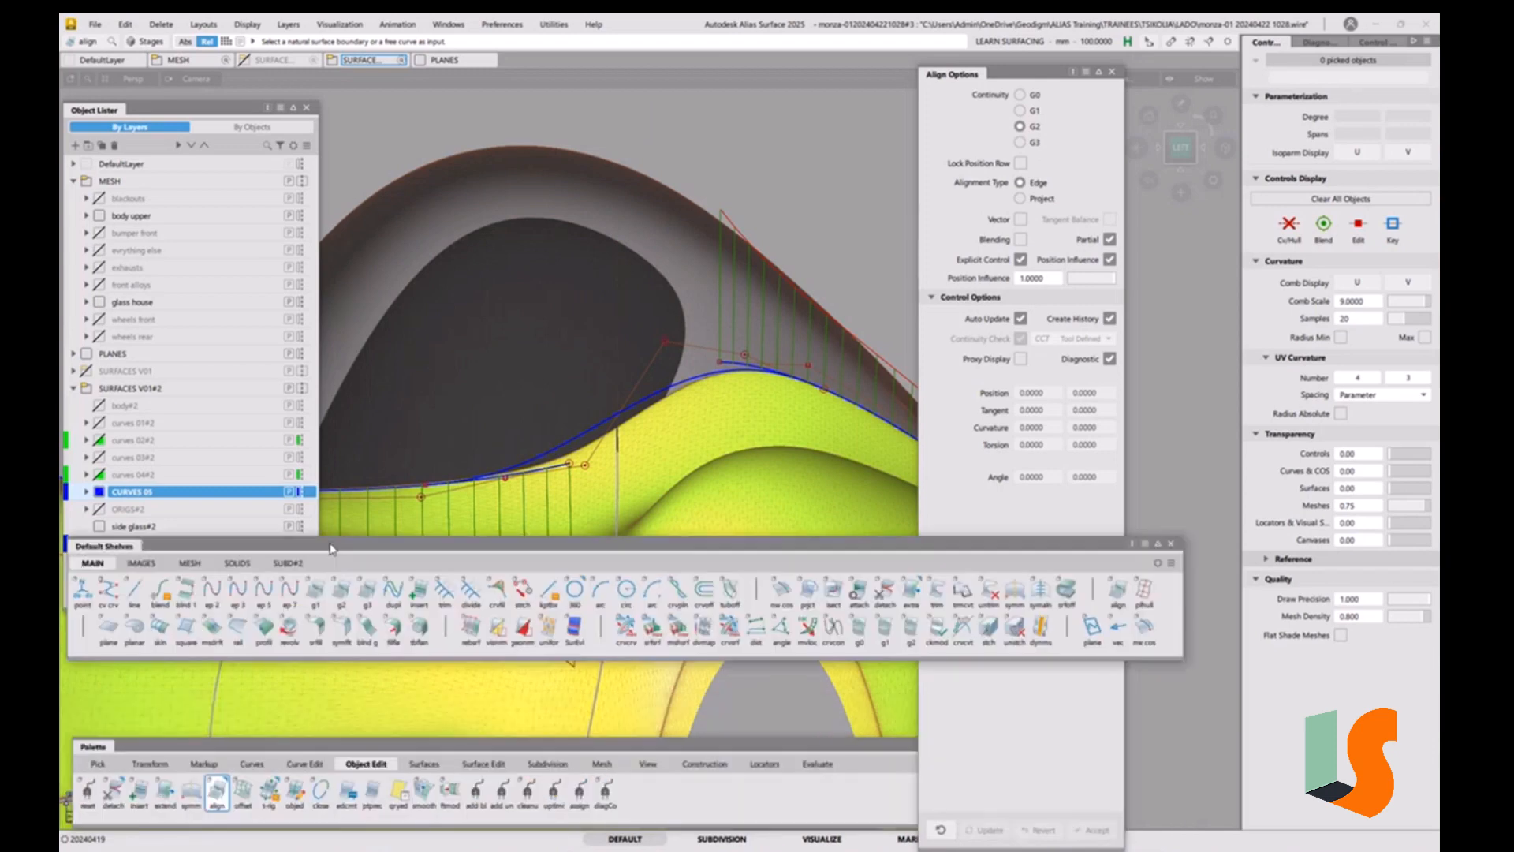
pyautogui.doubleClick(267, 596)
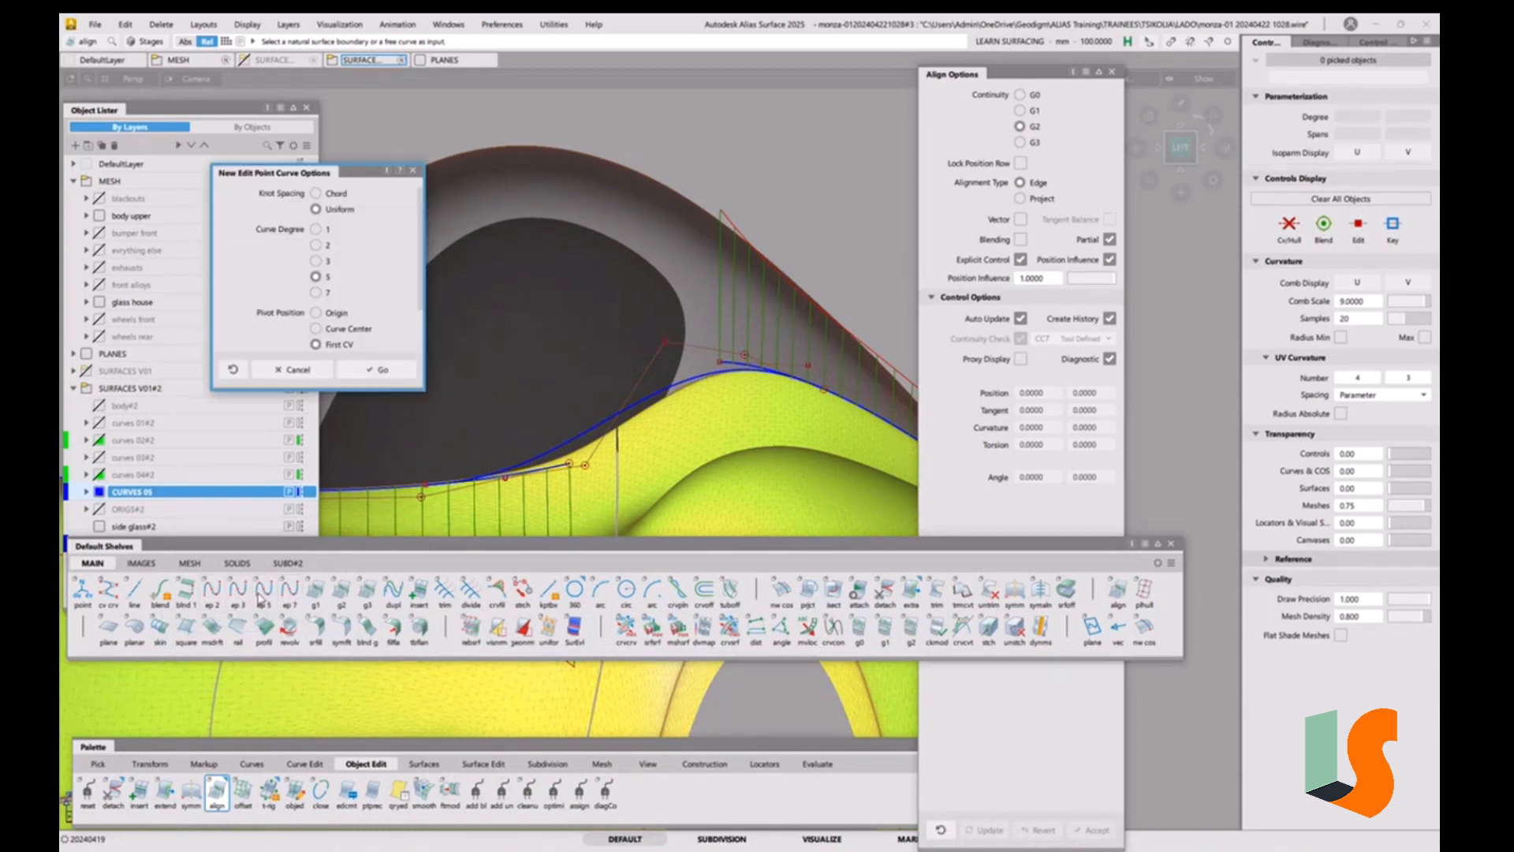
pyautogui.click(300, 370)
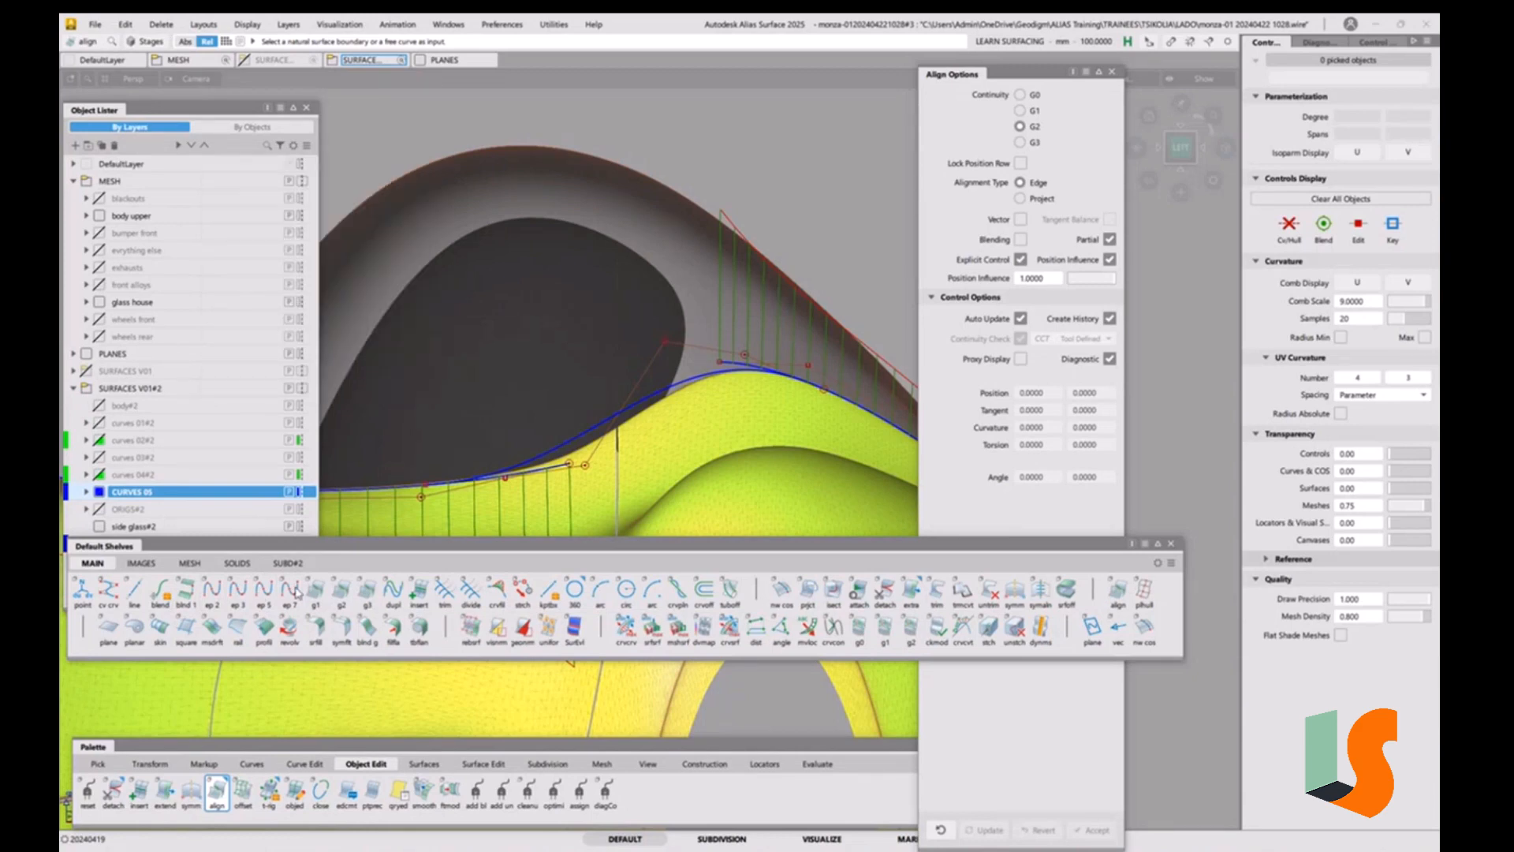
pyautogui.click(343, 597)
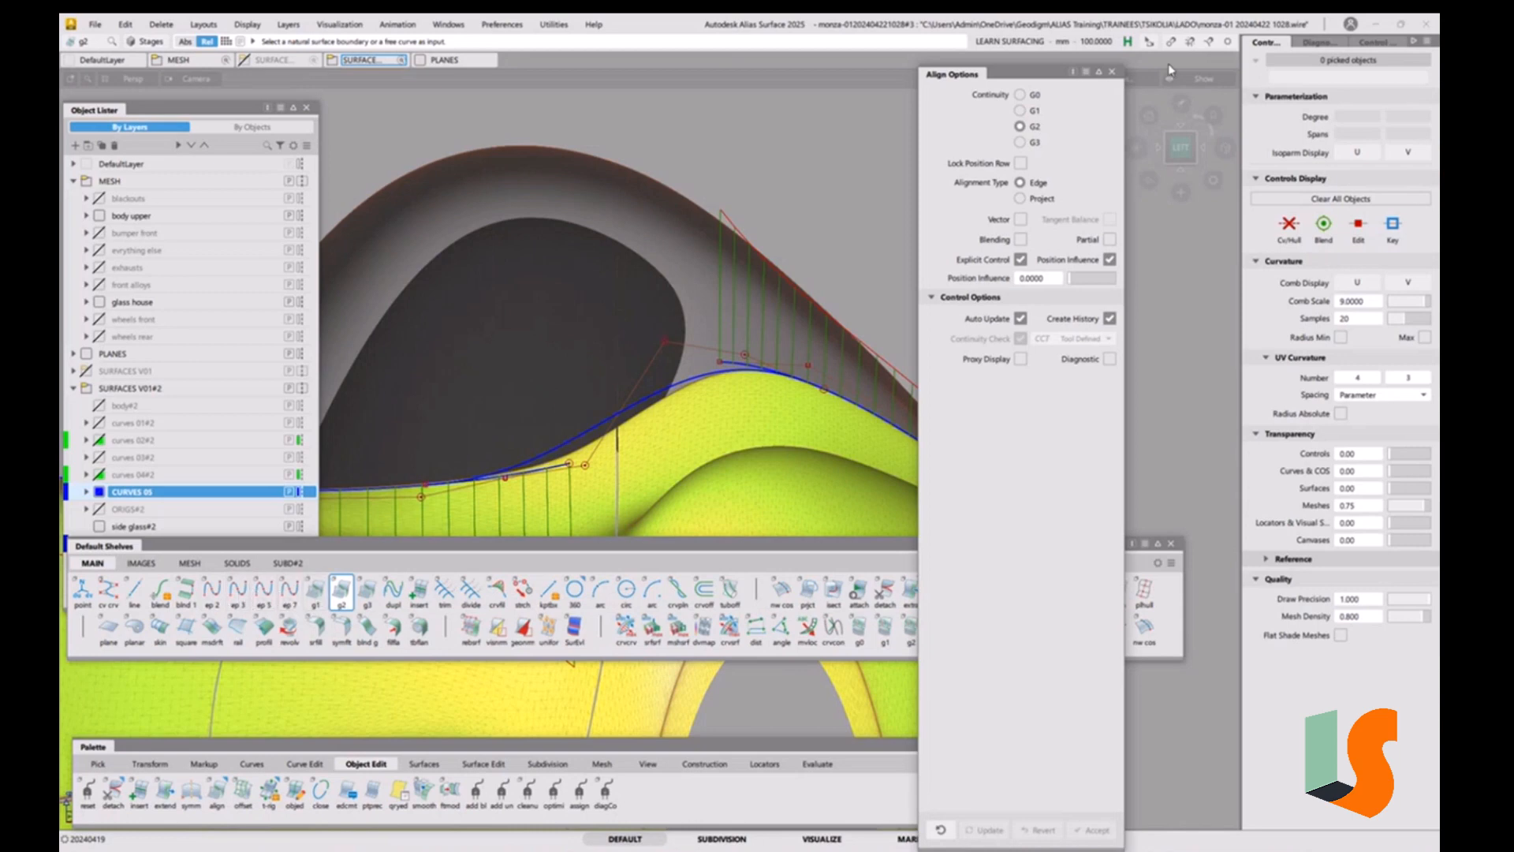
pyautogui.click(1112, 73)
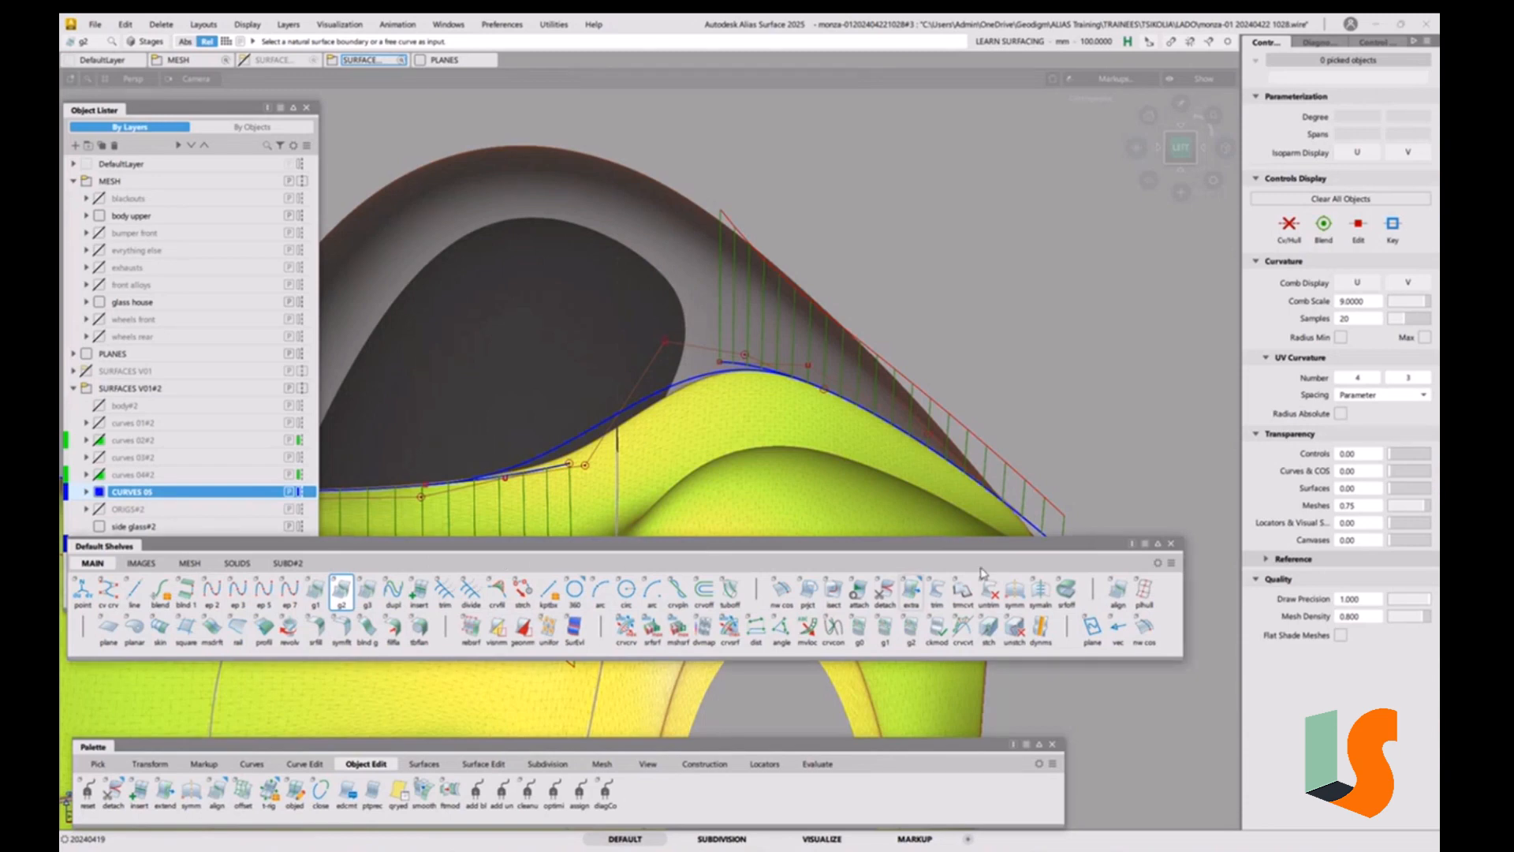
# Add a new tab named Tab to the default shelves and show its empty contents.
pyautogui.click(1172, 564)
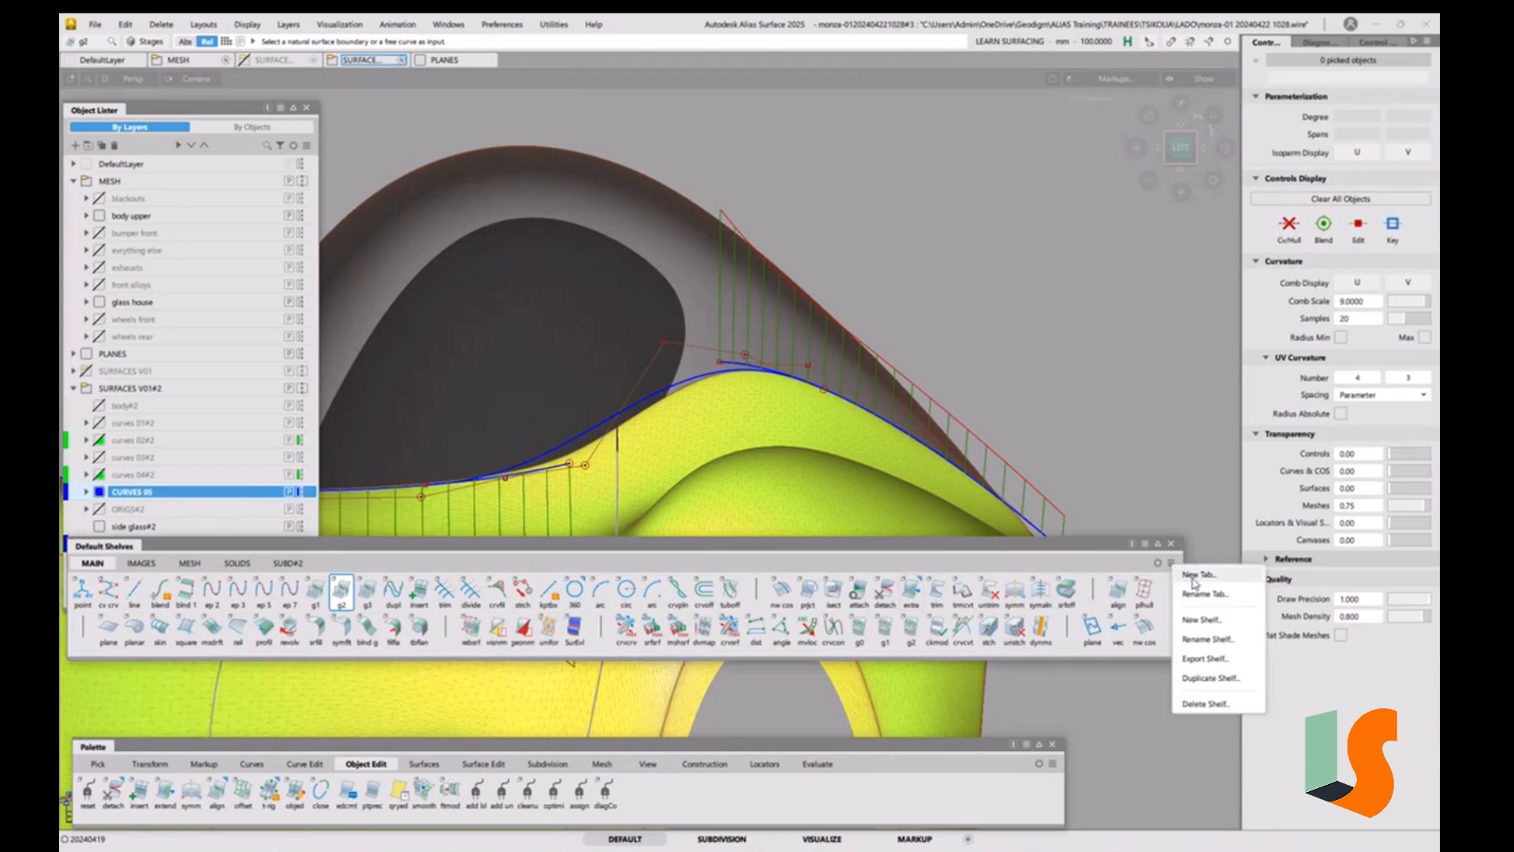
pyautogui.click(1197, 575)
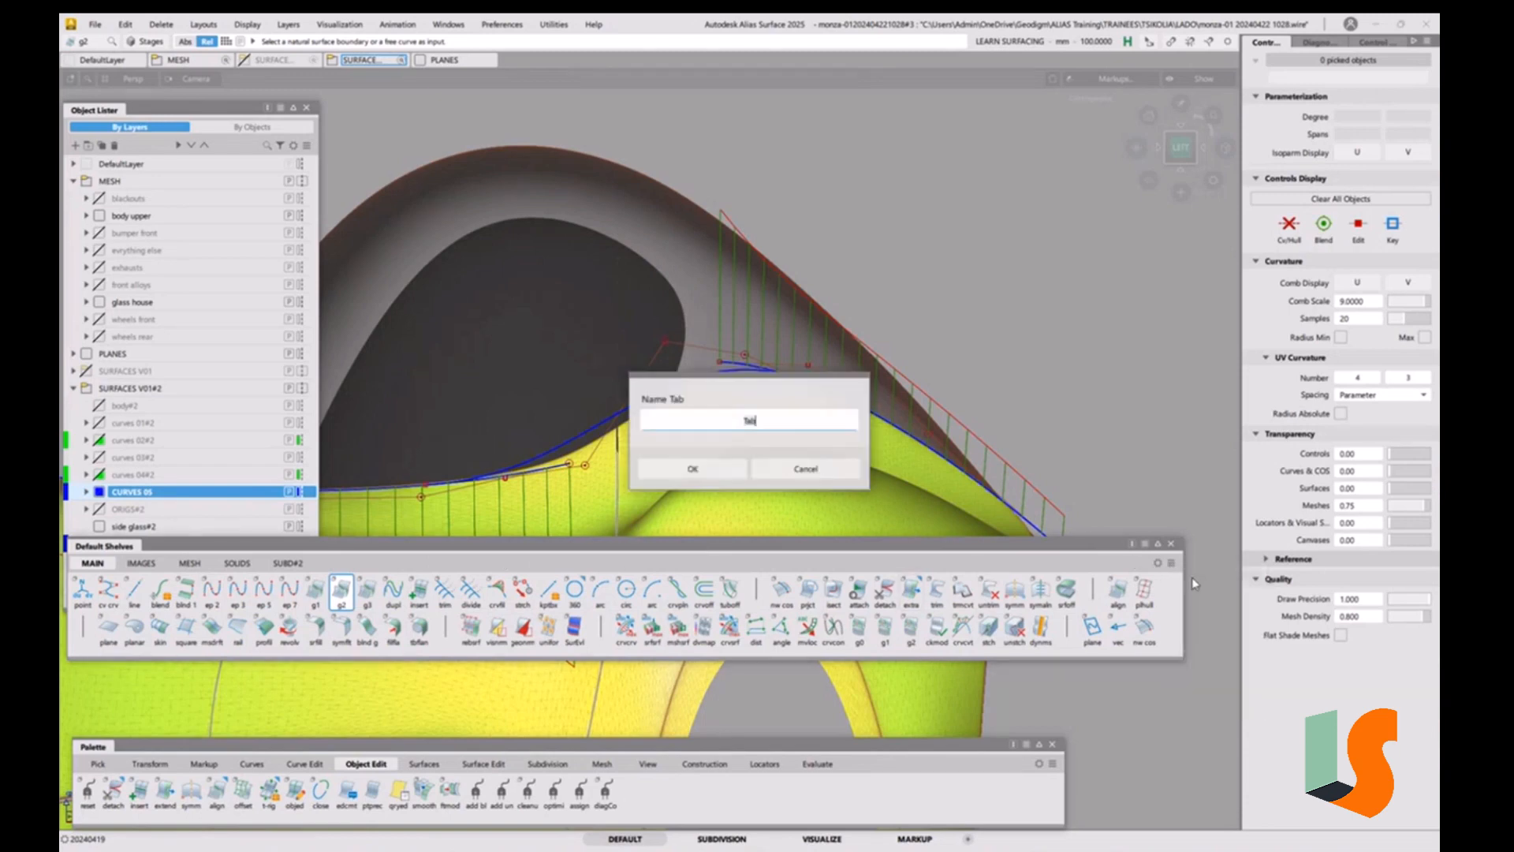
pyautogui.click(698, 471)
pyautogui.click(337, 563)
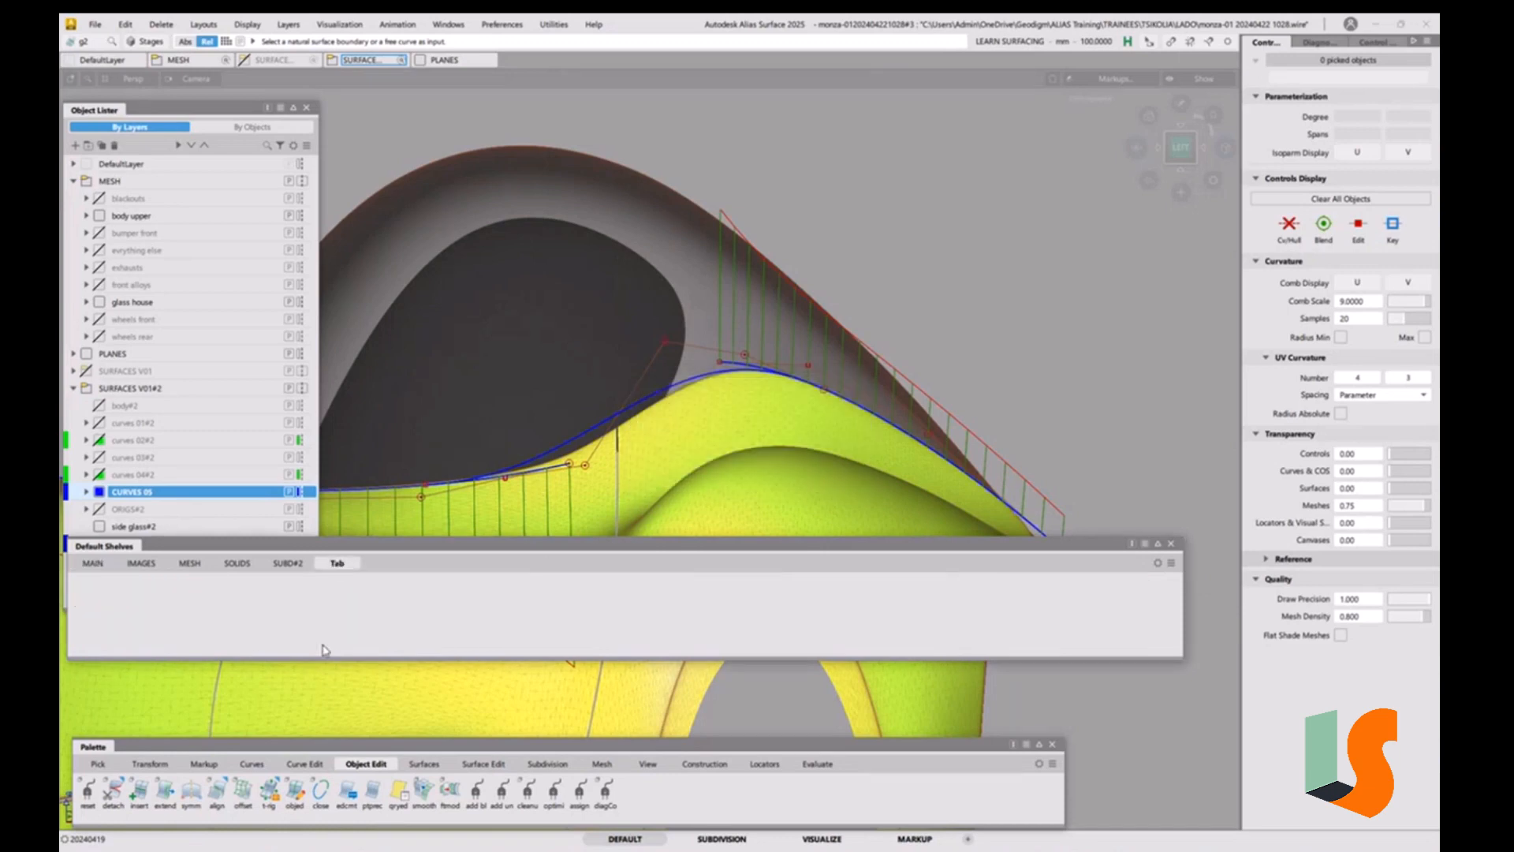
# Place three copies of the New Edit Point Curve tool on the new shelf tab.
pyautogui.click(252, 765)
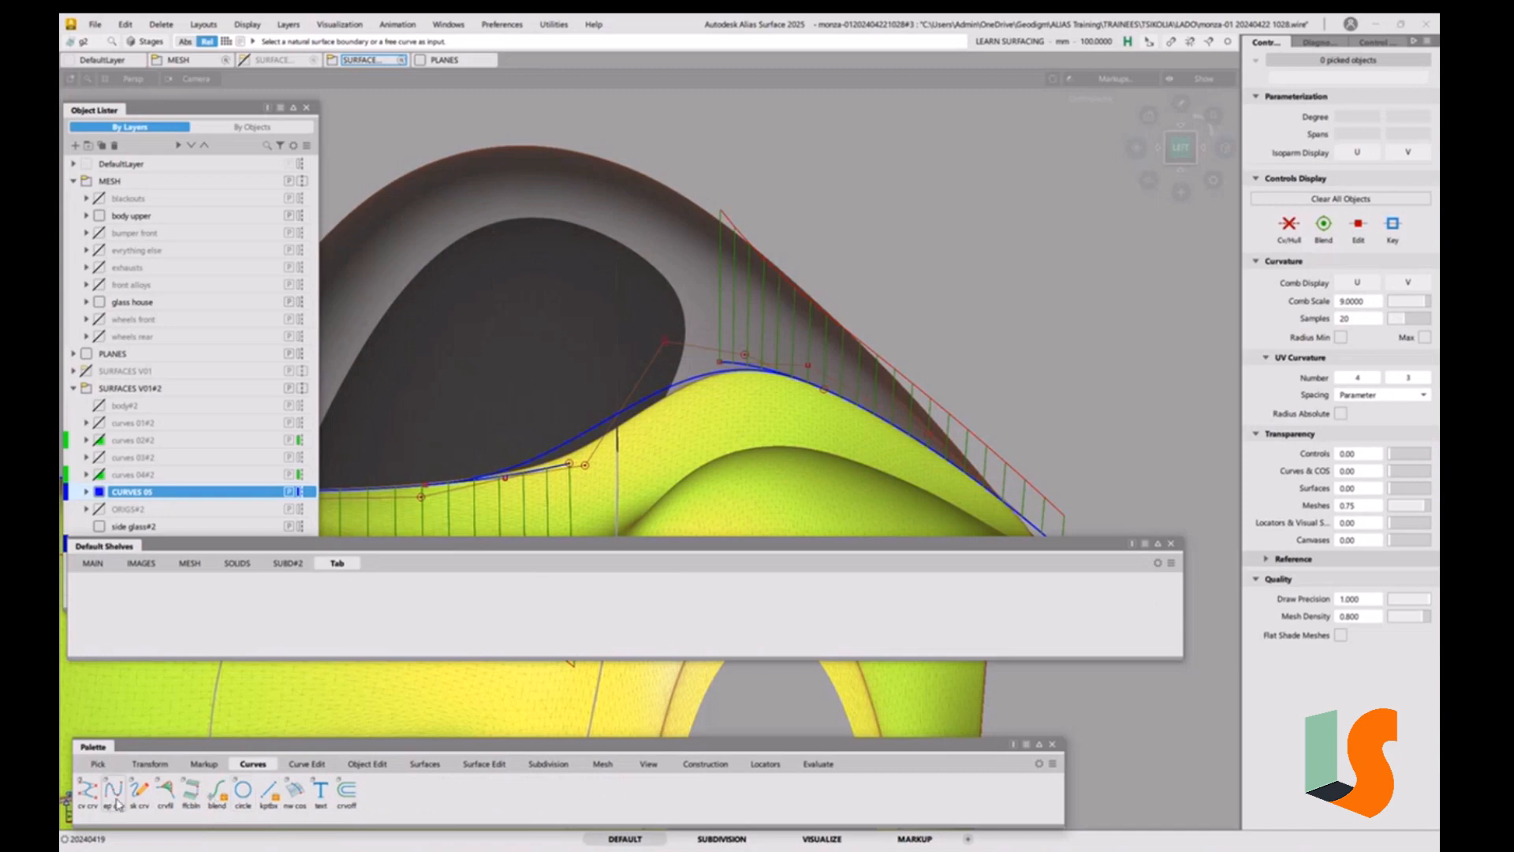
pyautogui.moveTo(117, 801); pyautogui.dragTo(117, 616)
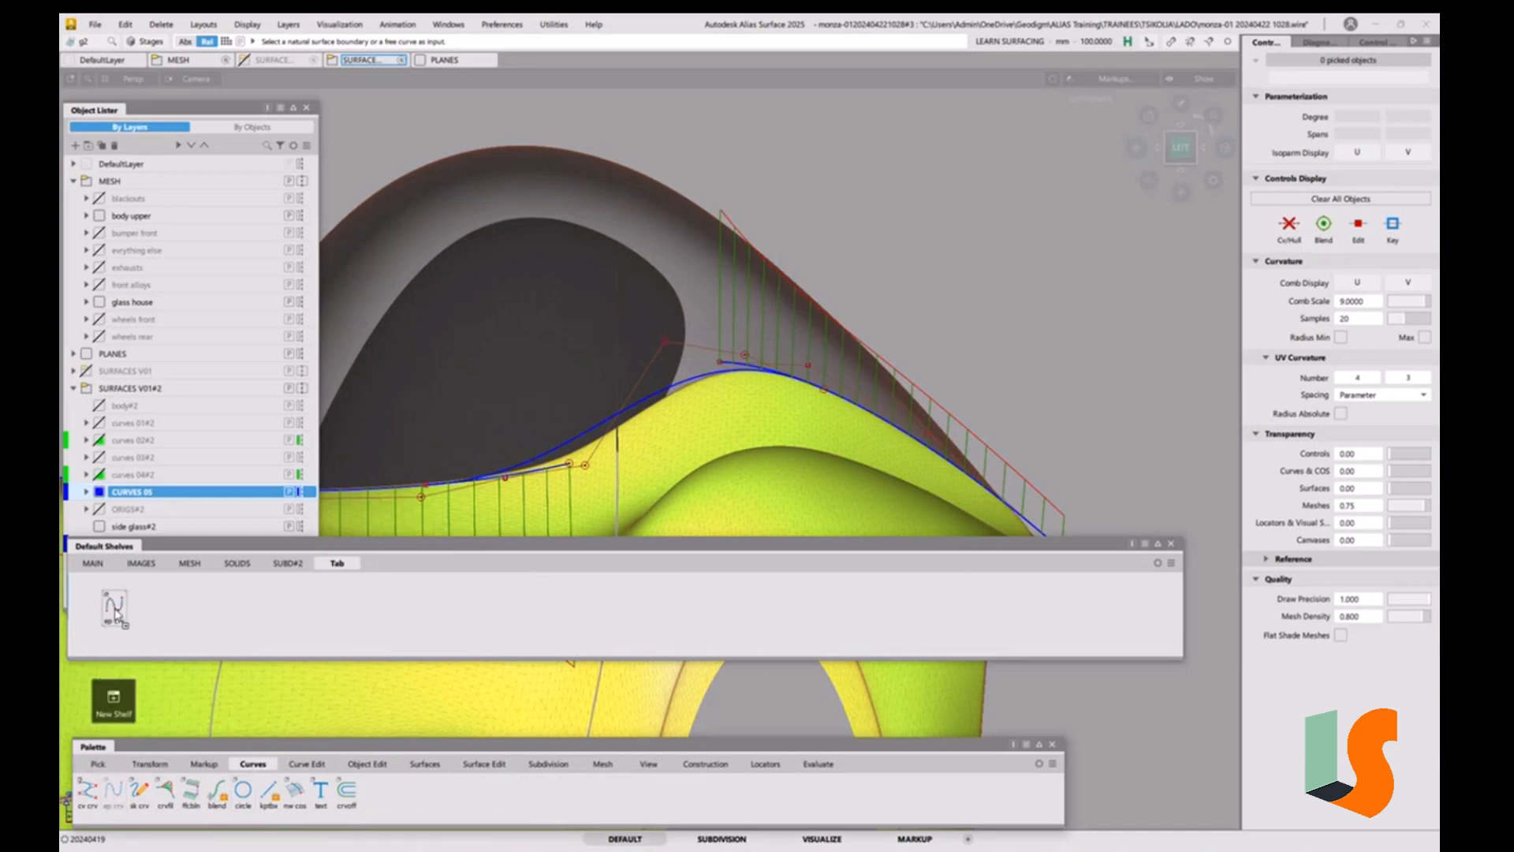
pyautogui.moveTo(116, 611); pyautogui.dragTo(111, 614)
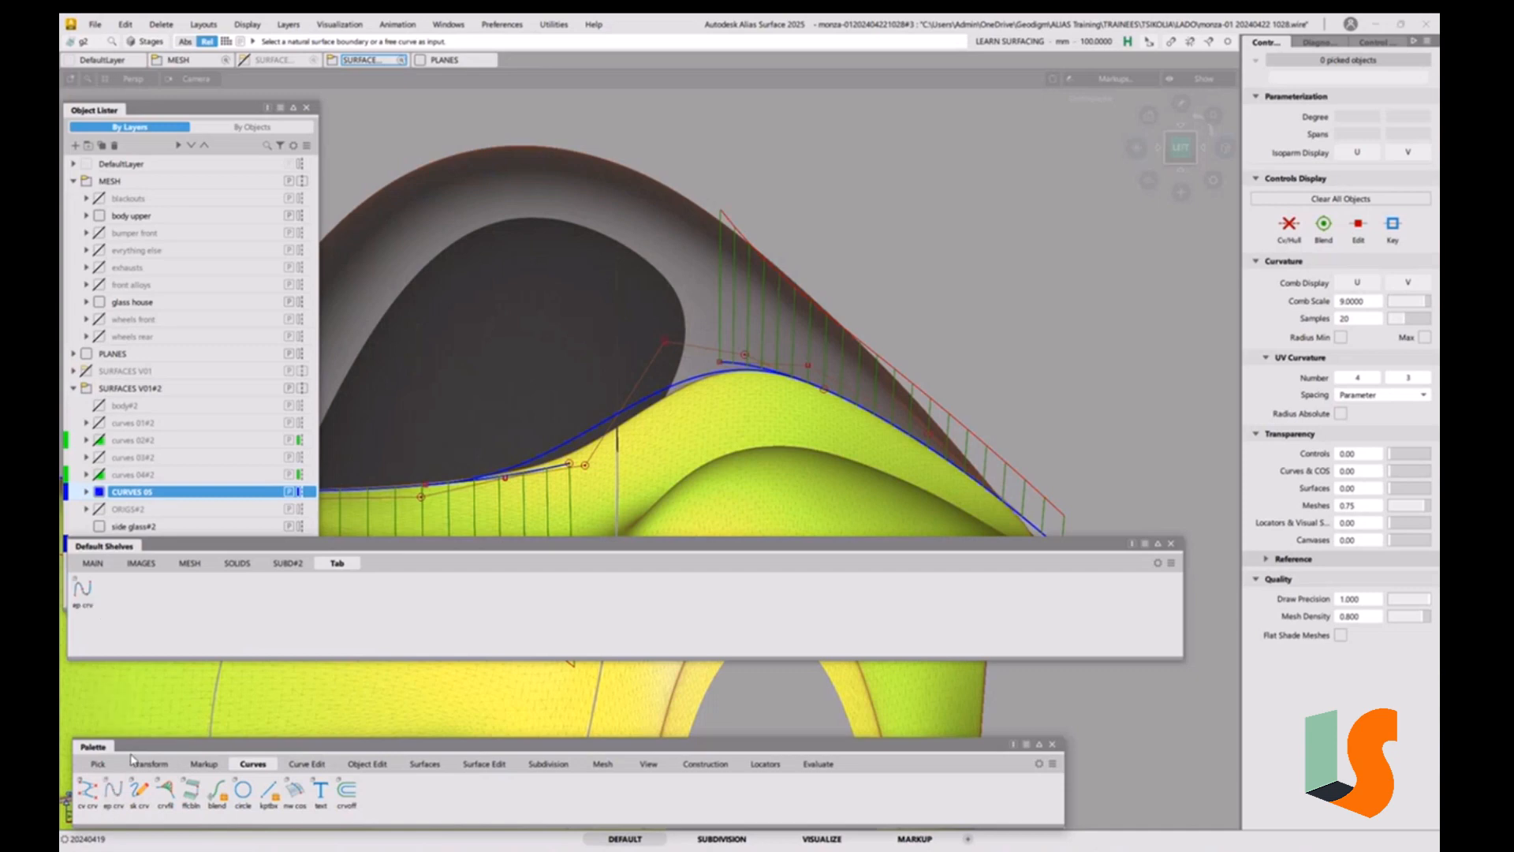
pyautogui.moveTo(114, 789); pyautogui.dragTo(142, 647)
pyautogui.moveTo(114, 788); pyautogui.dragTo(131, 623)
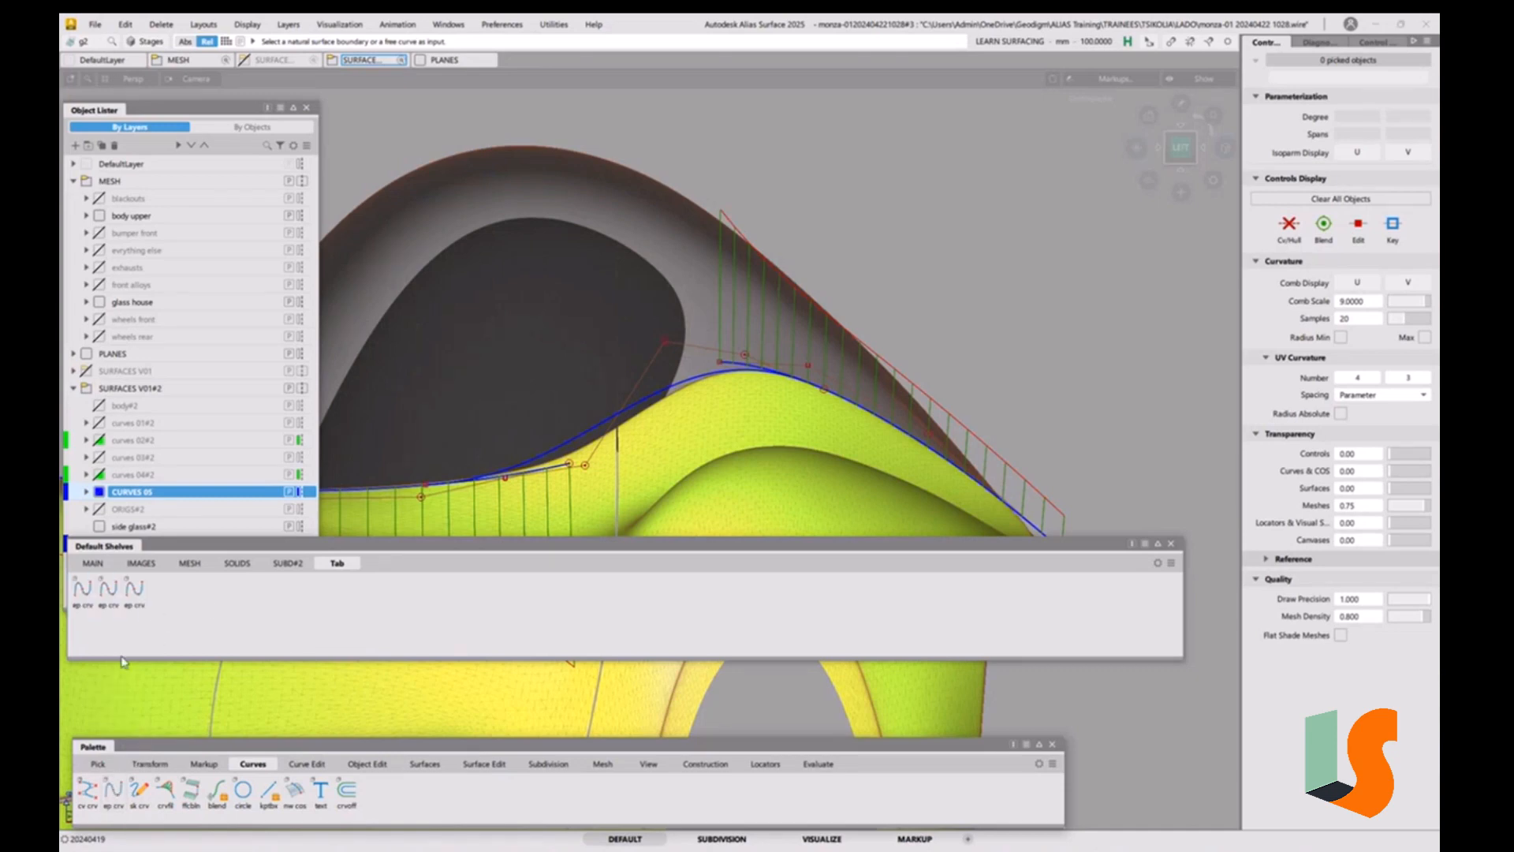
# Configure the curve degree options of the three edit point curve copies, with degree 1 for the first and degree 3 for the third.
pyautogui.doubleClick(82, 593)
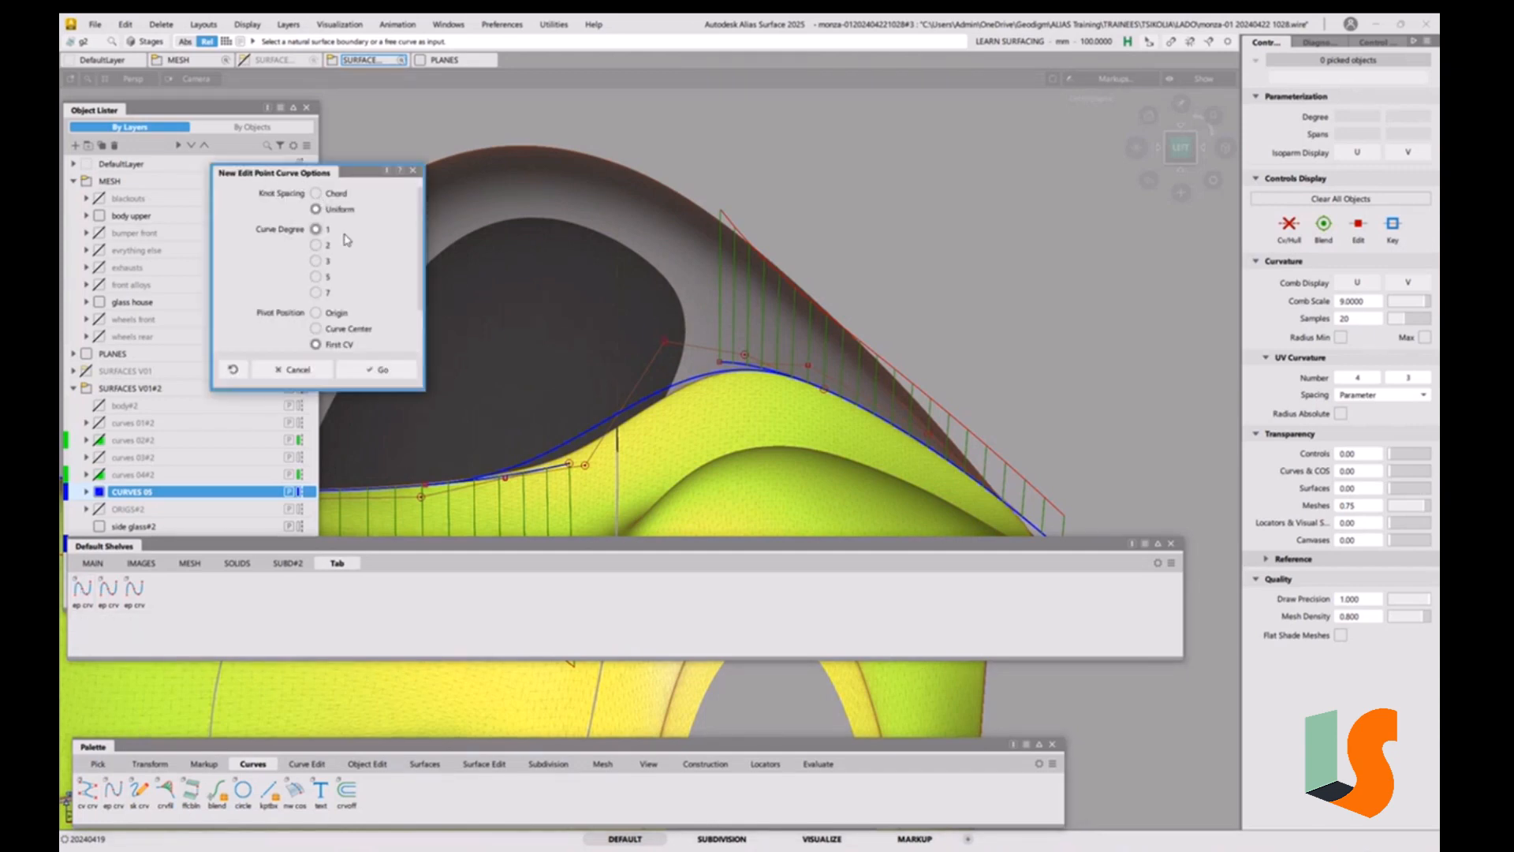
pyautogui.click(371, 371)
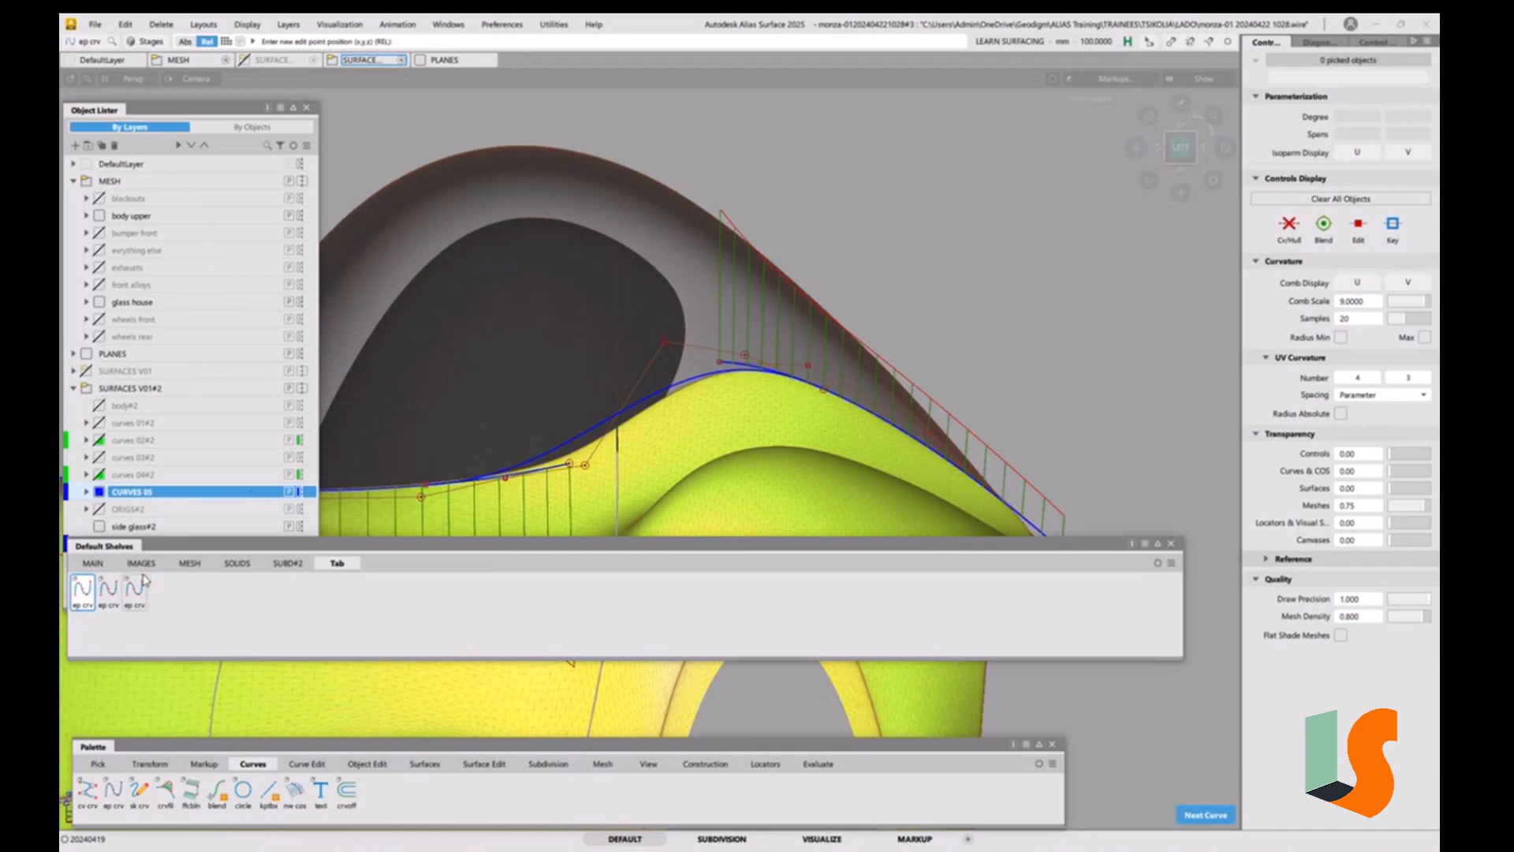
pyautogui.doubleClick(115, 589)
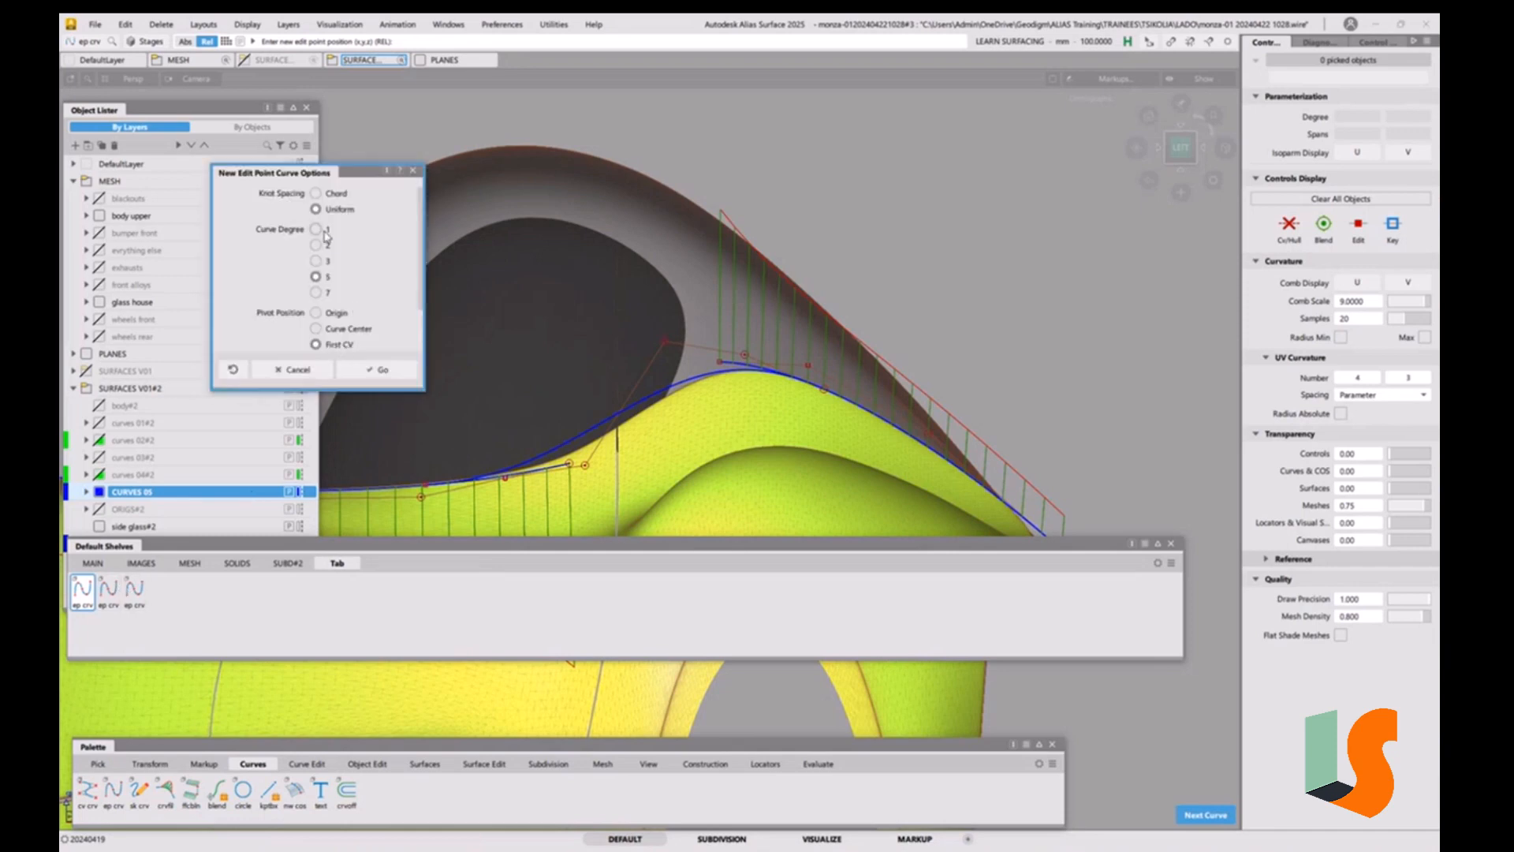
pyautogui.click(367, 370)
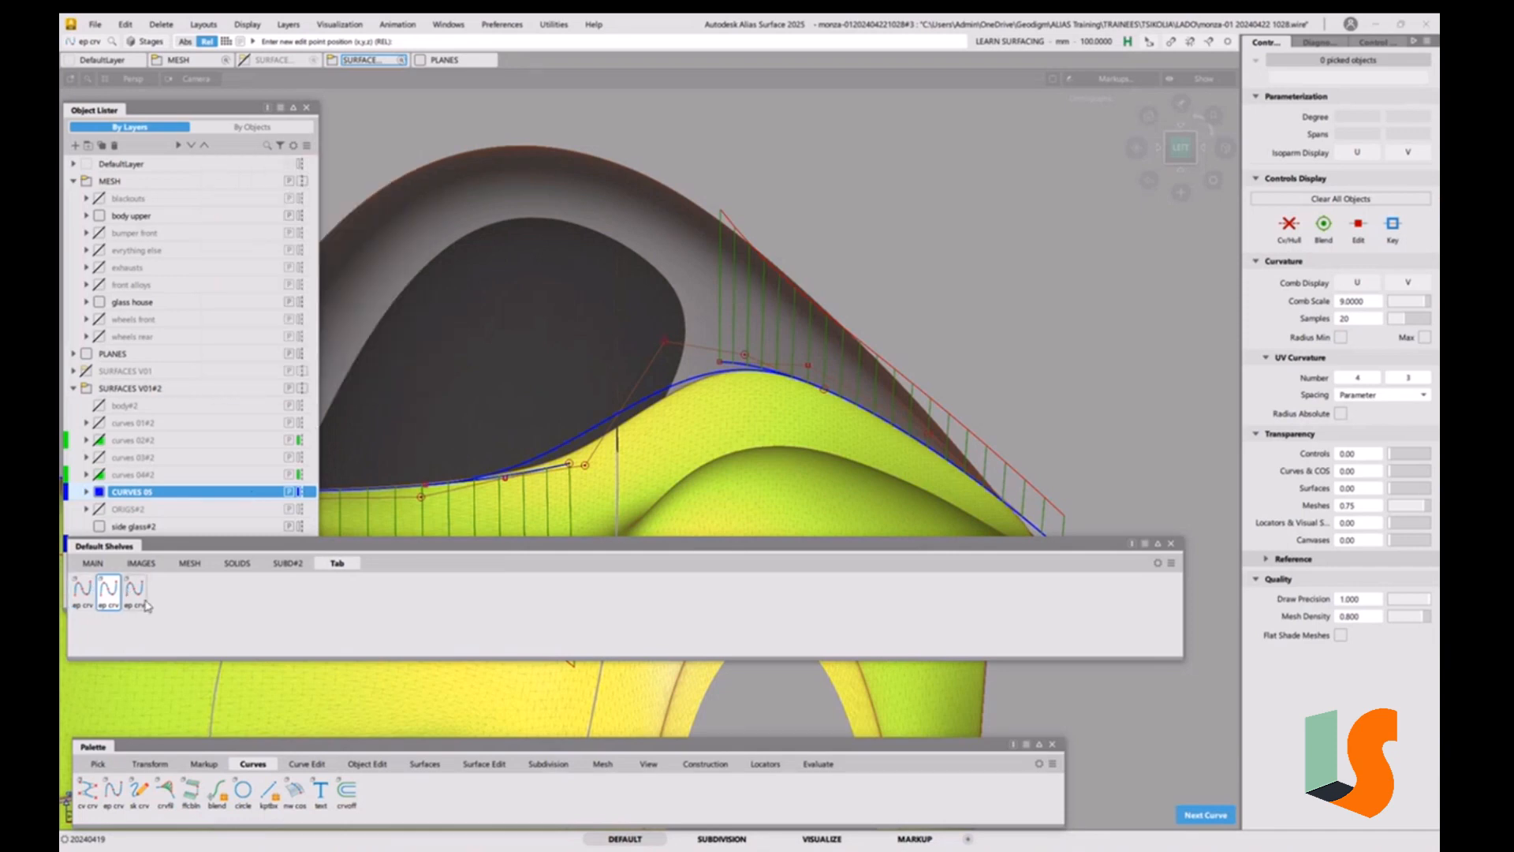
pyautogui.doubleClick(123, 588)
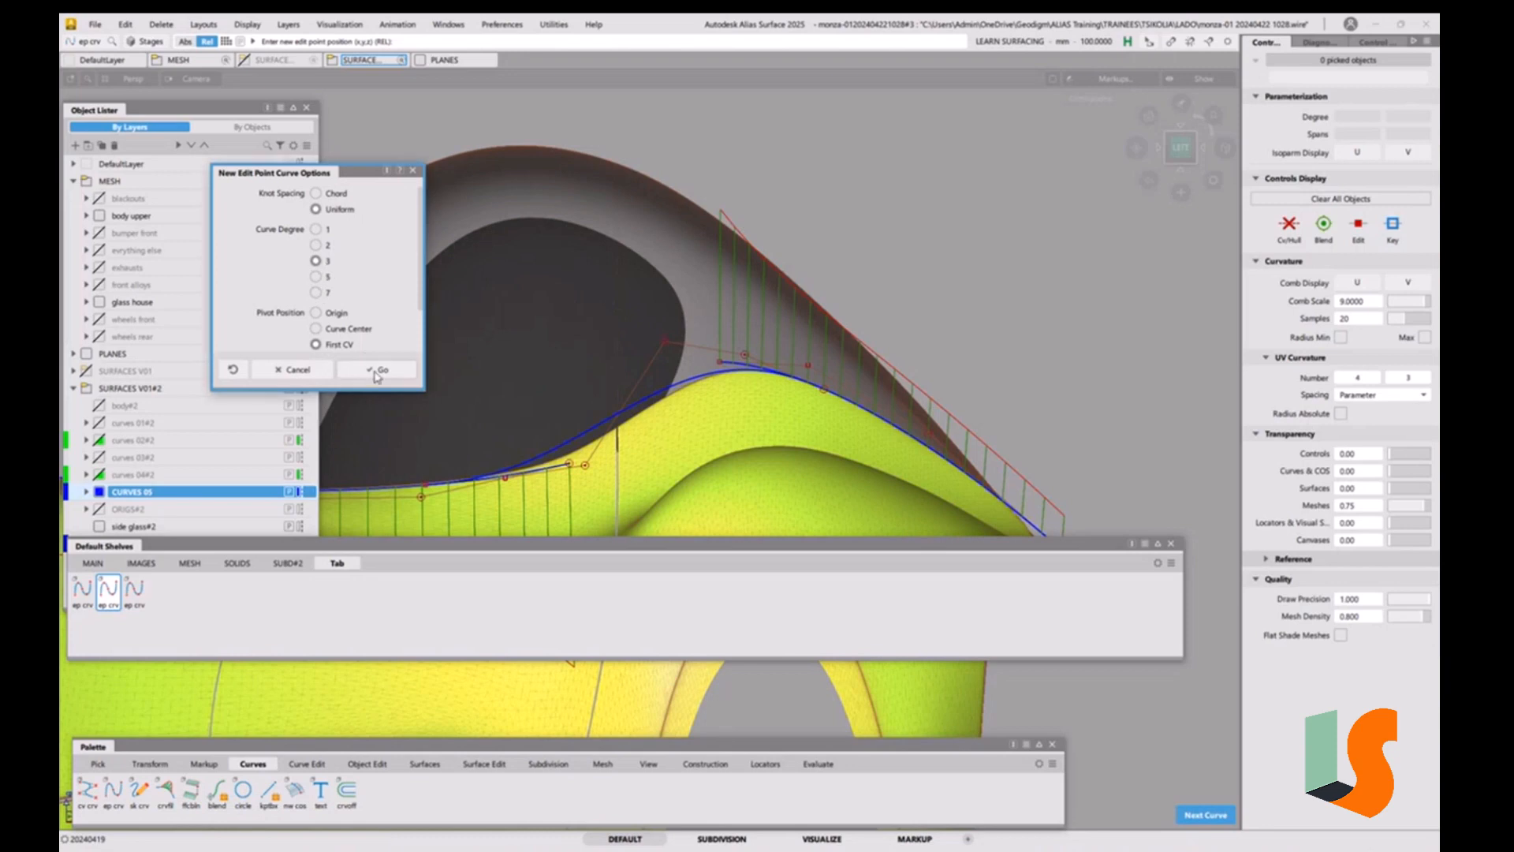
pyautogui.click(371, 369)
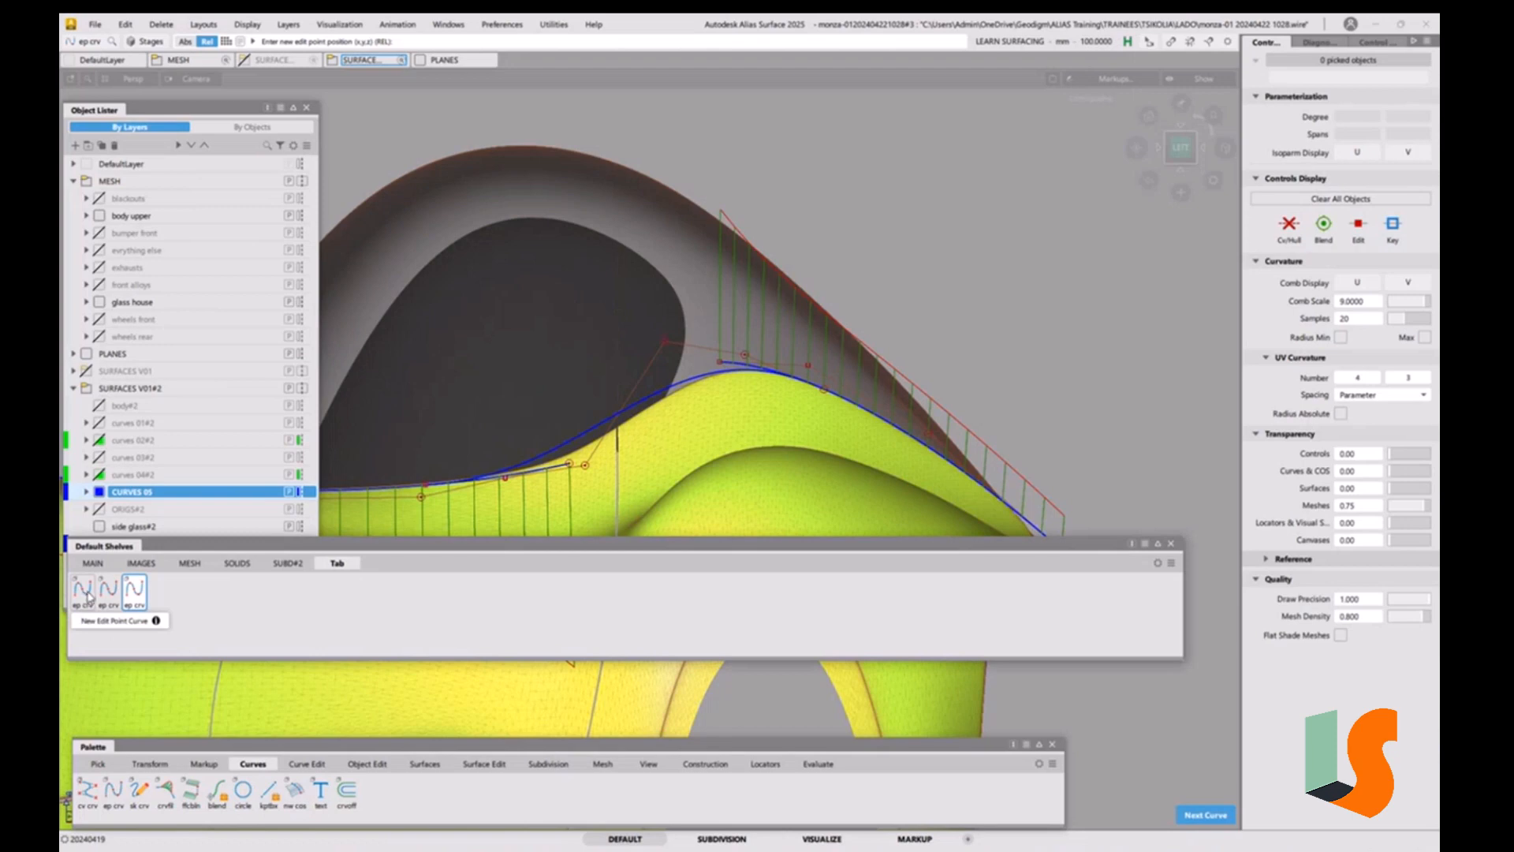
# Check the first edit point curve copy's shelf item settings, close them without changes, and delete that copy from the tab.
pyautogui.moveTo(88, 597); pyautogui.dragTo(146, 503)
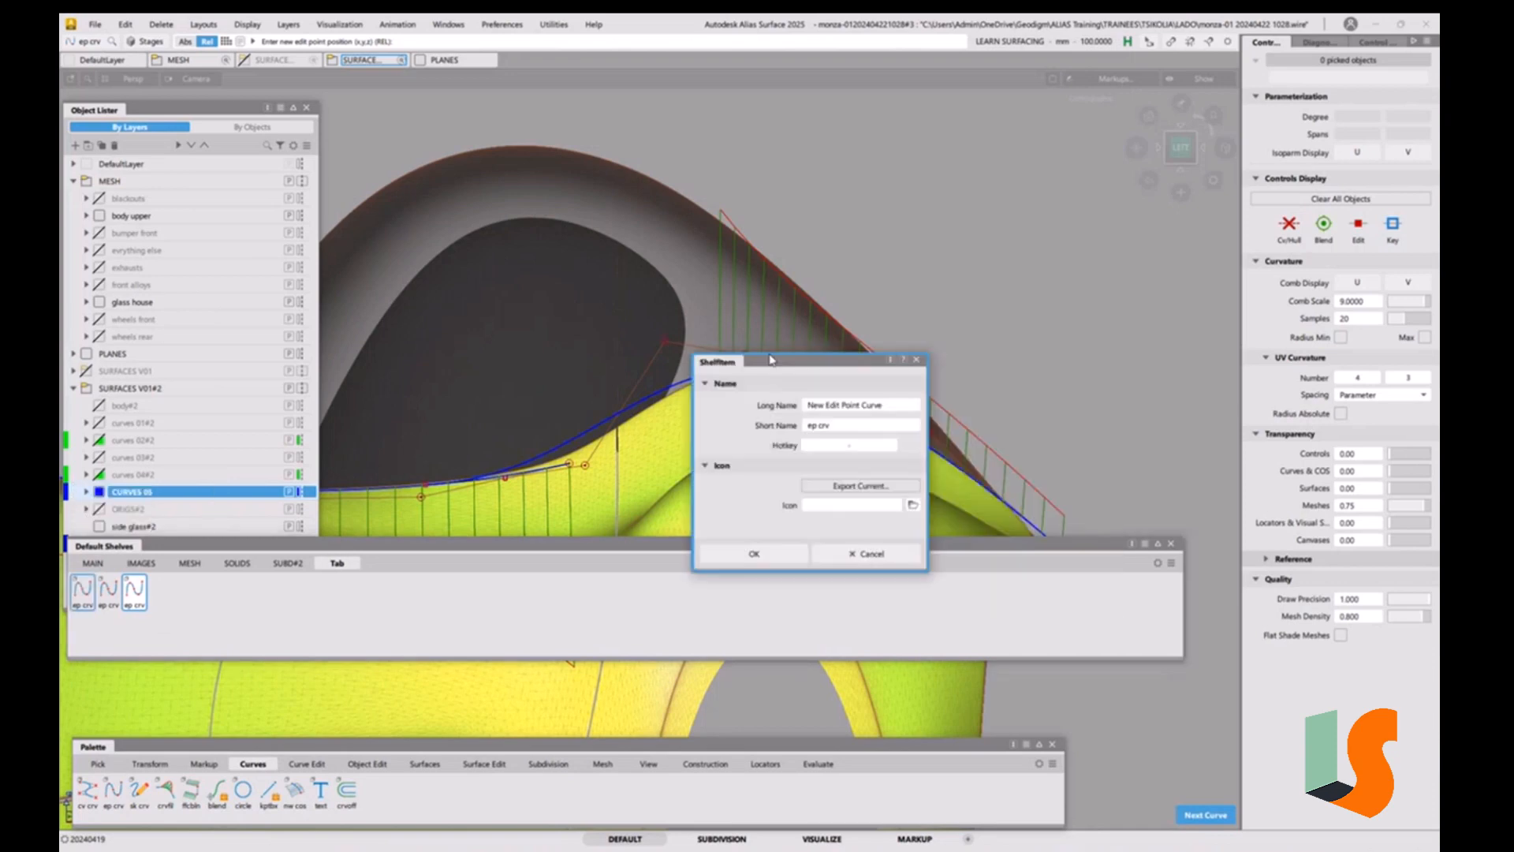
pyautogui.moveTo(1005, 399); pyautogui.dragTo(612, 321)
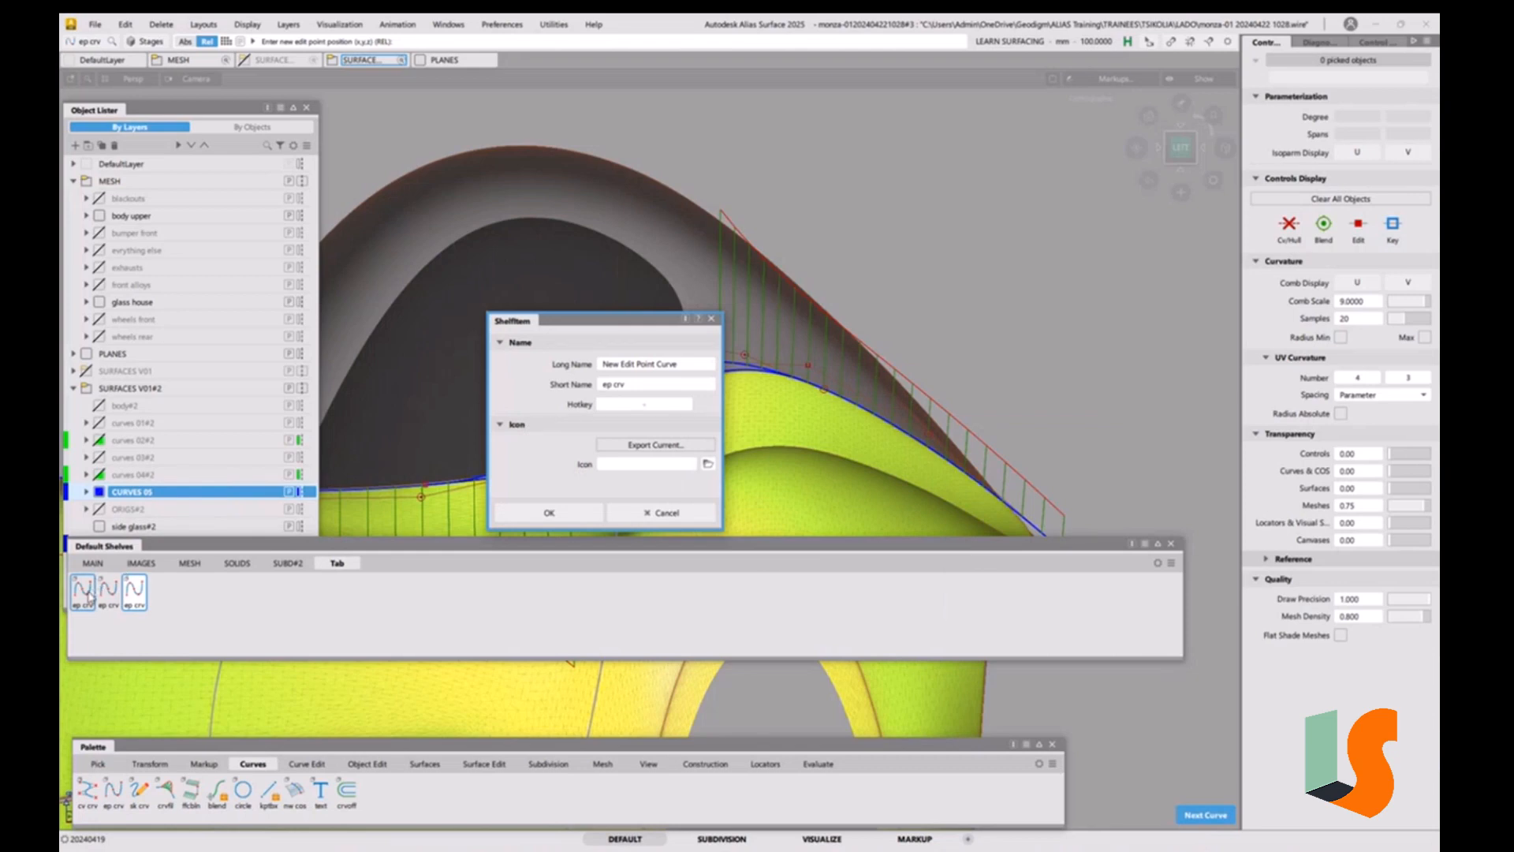
pyautogui.click(644, 513)
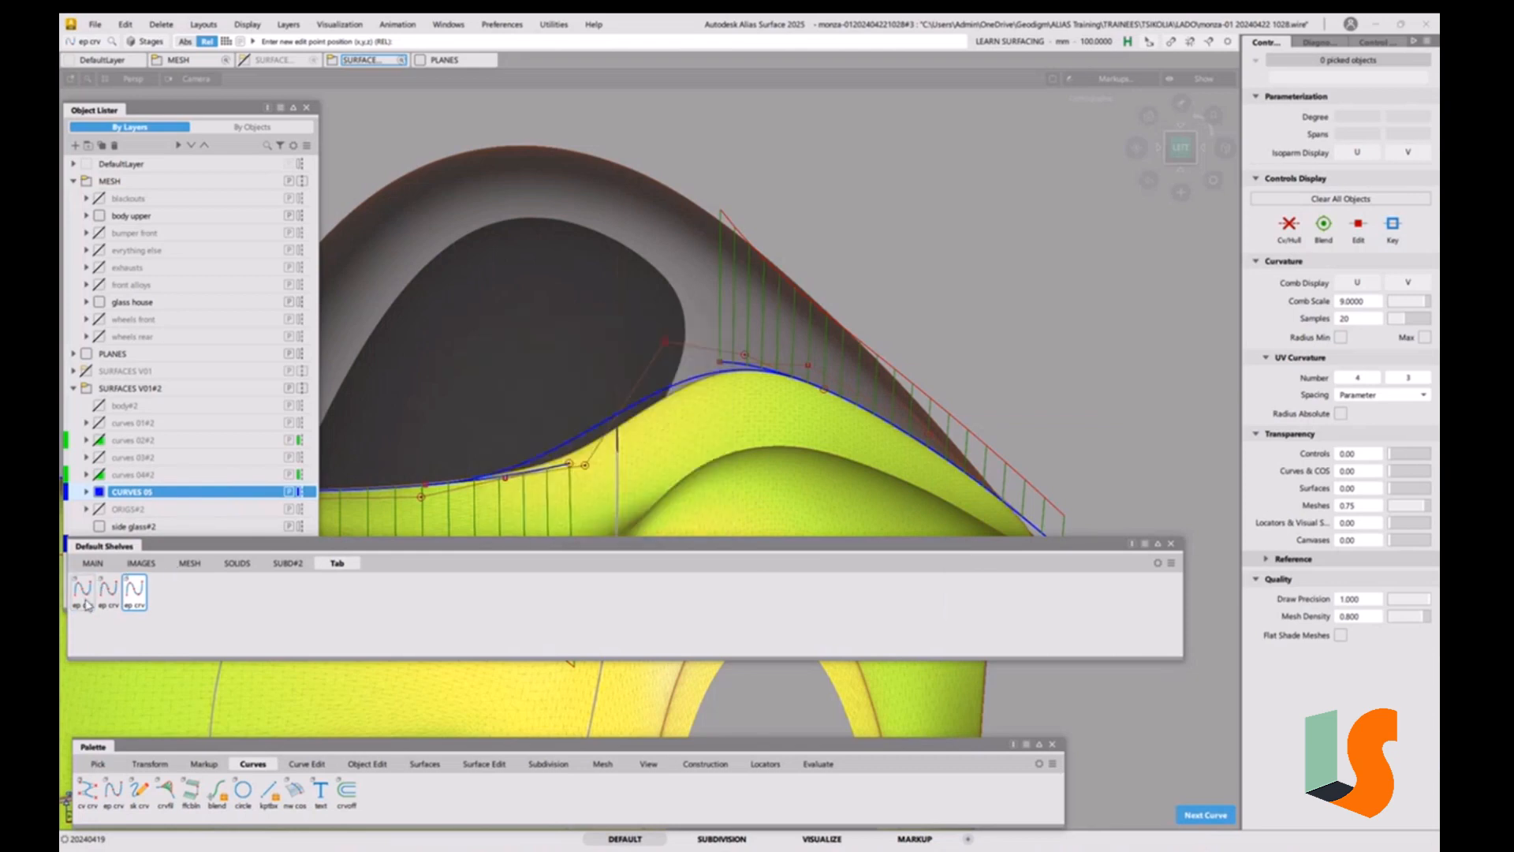
pyautogui.moveTo(87, 604); pyautogui.dragTo(145, 511)
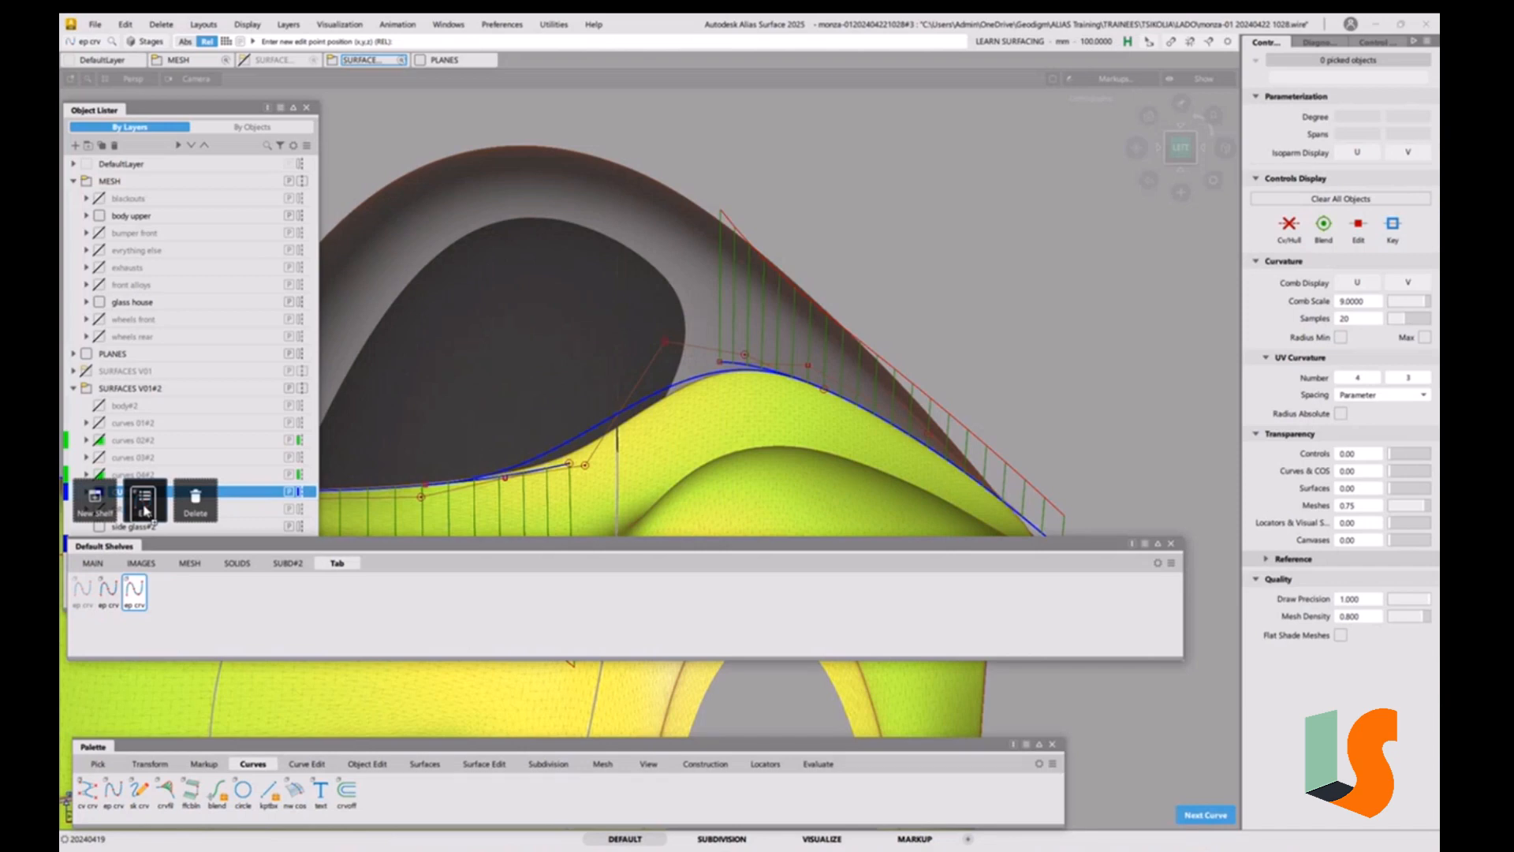
pyautogui.moveTo(144, 506); pyautogui.dragTo(203, 511)
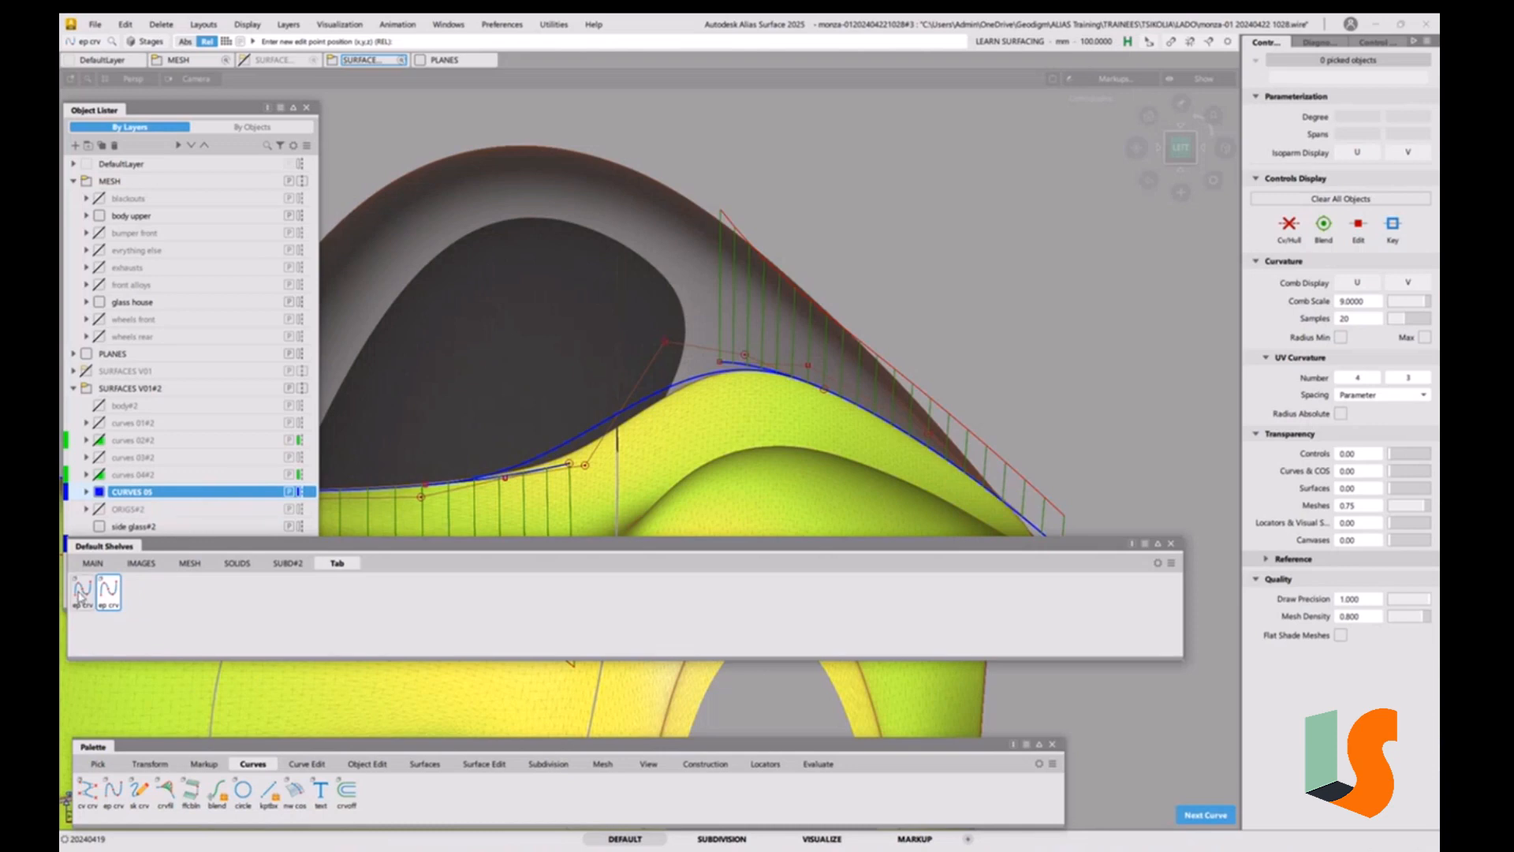
# Change the short name of one remaining edit point curve shelf tool to EP 2.
pyautogui.moveTo(80, 595); pyautogui.dragTo(142, 509)
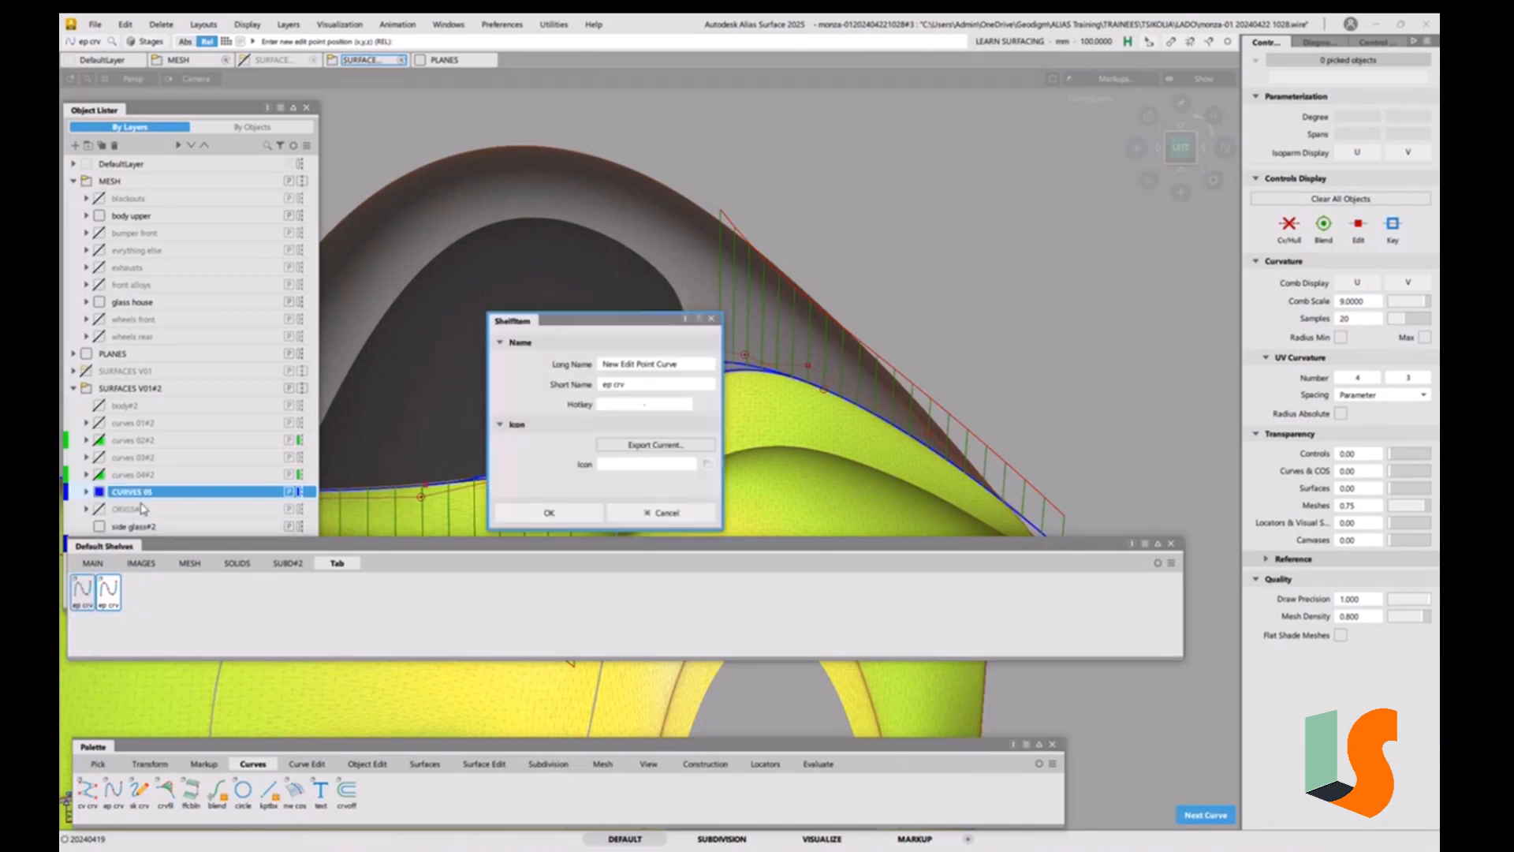
pyautogui.click(603, 383)
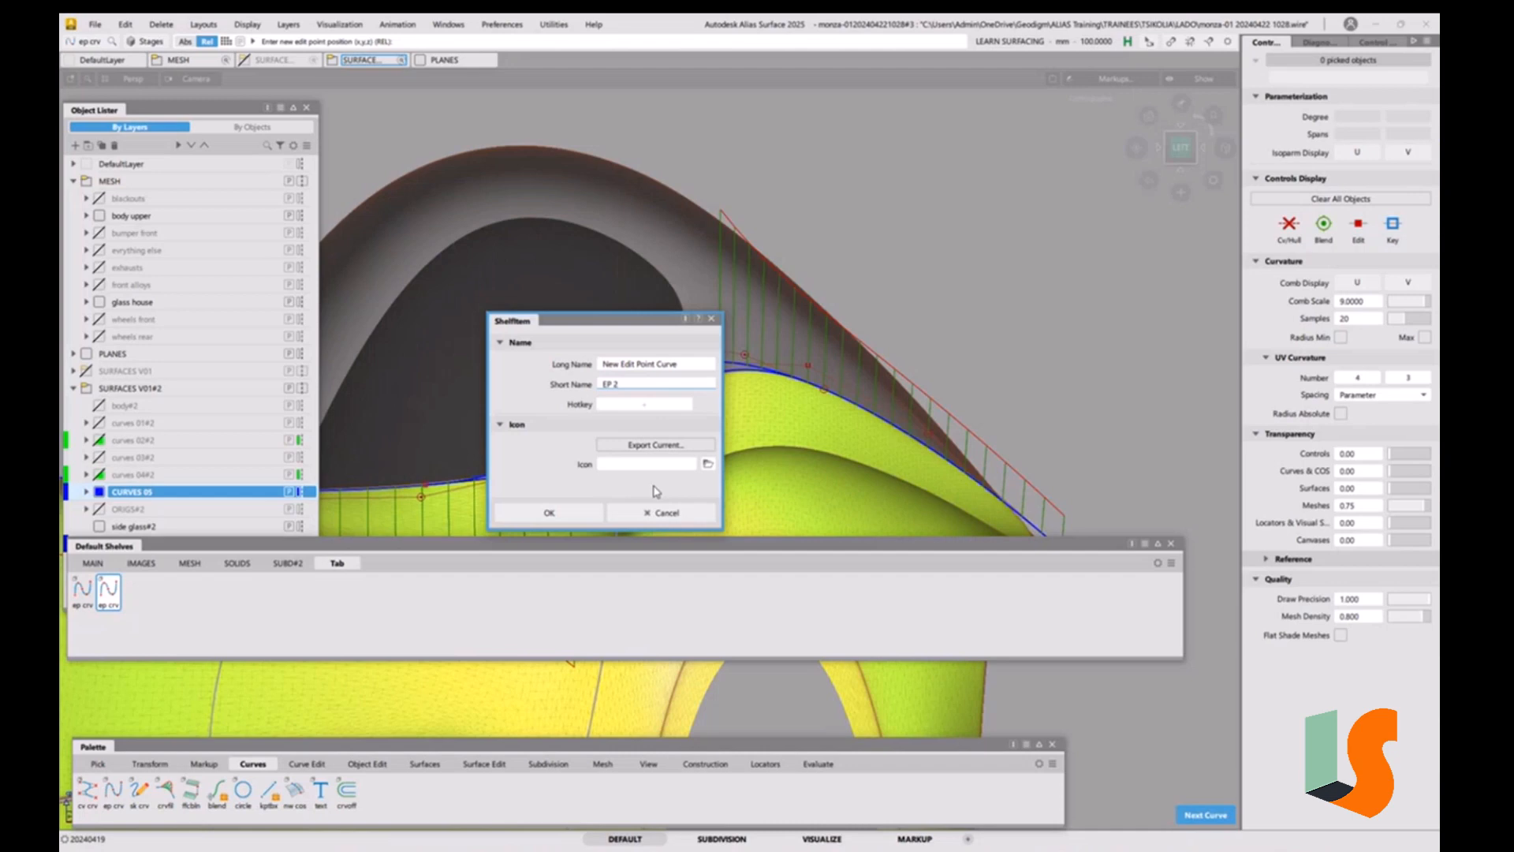
pyautogui.click(561, 512)
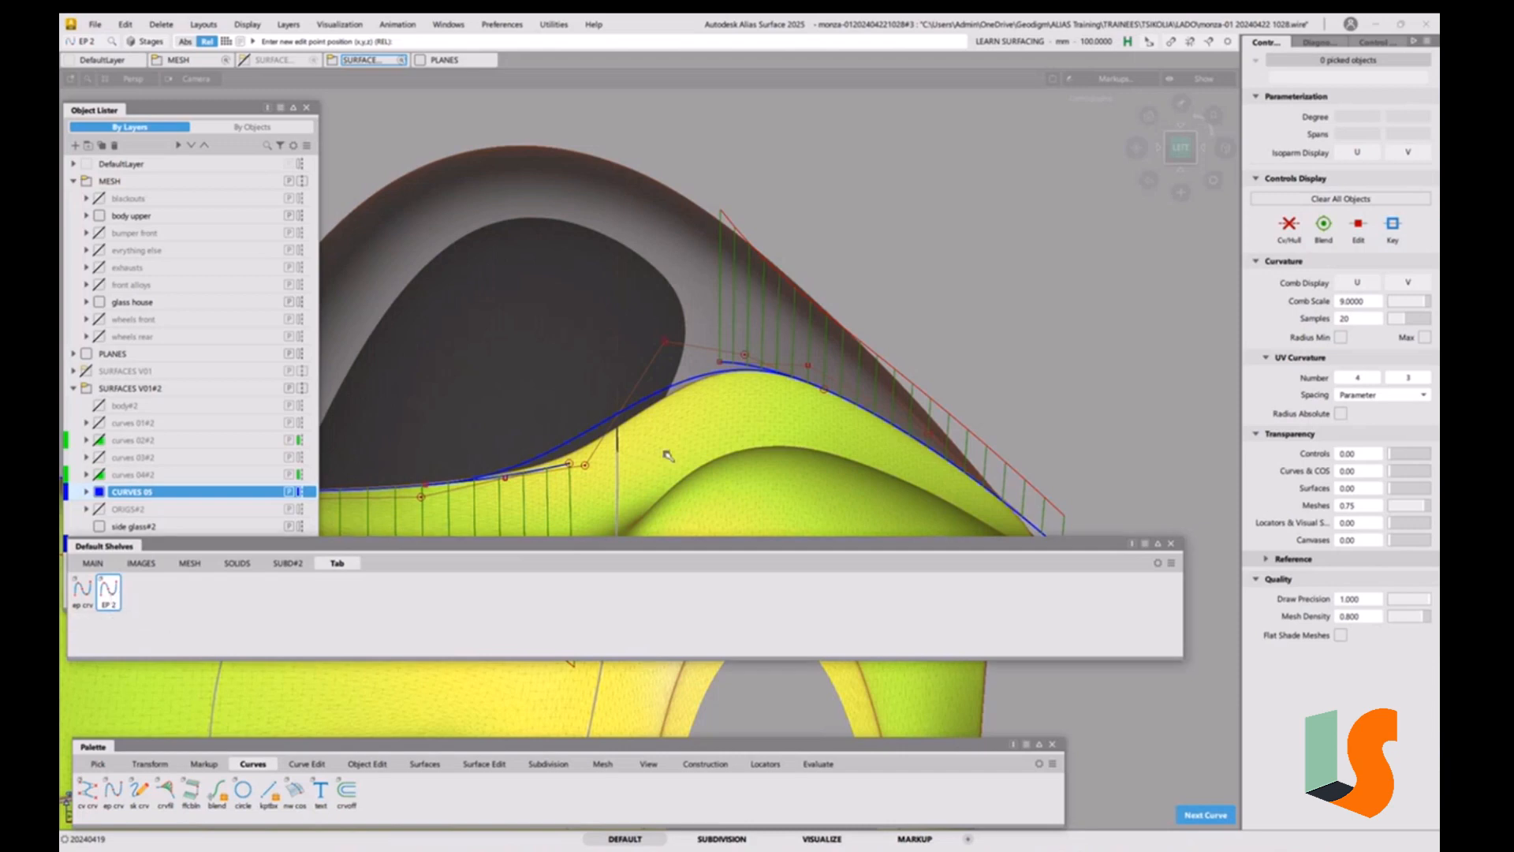
pyautogui.press('Tab')
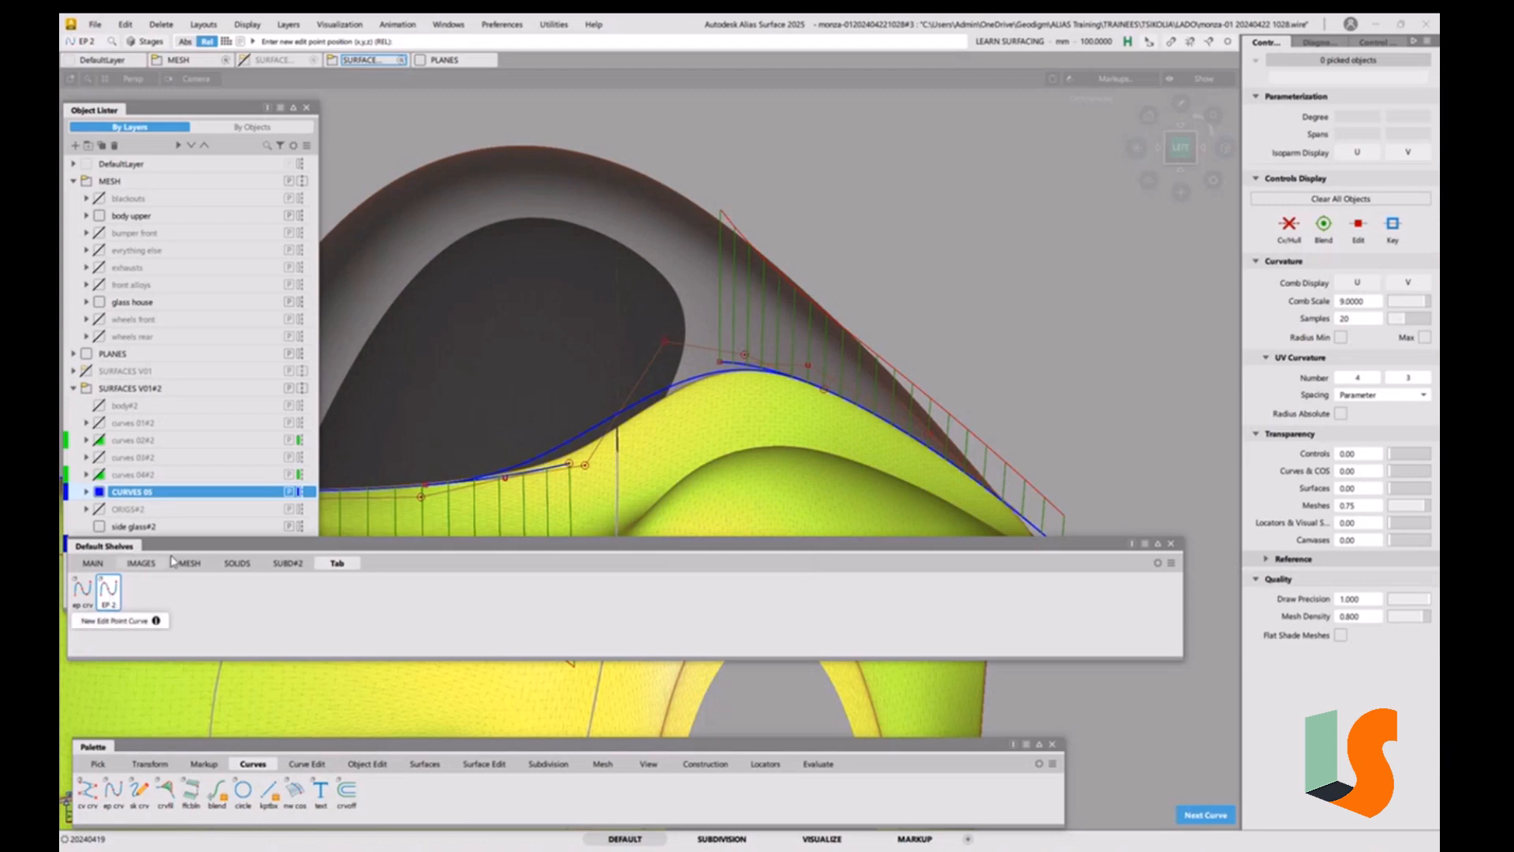
# Display the Custom Puck Data shelf and inspect the name and icon settings of its g2 surface continuity tool.
pyautogui.moveTo(464, 65)
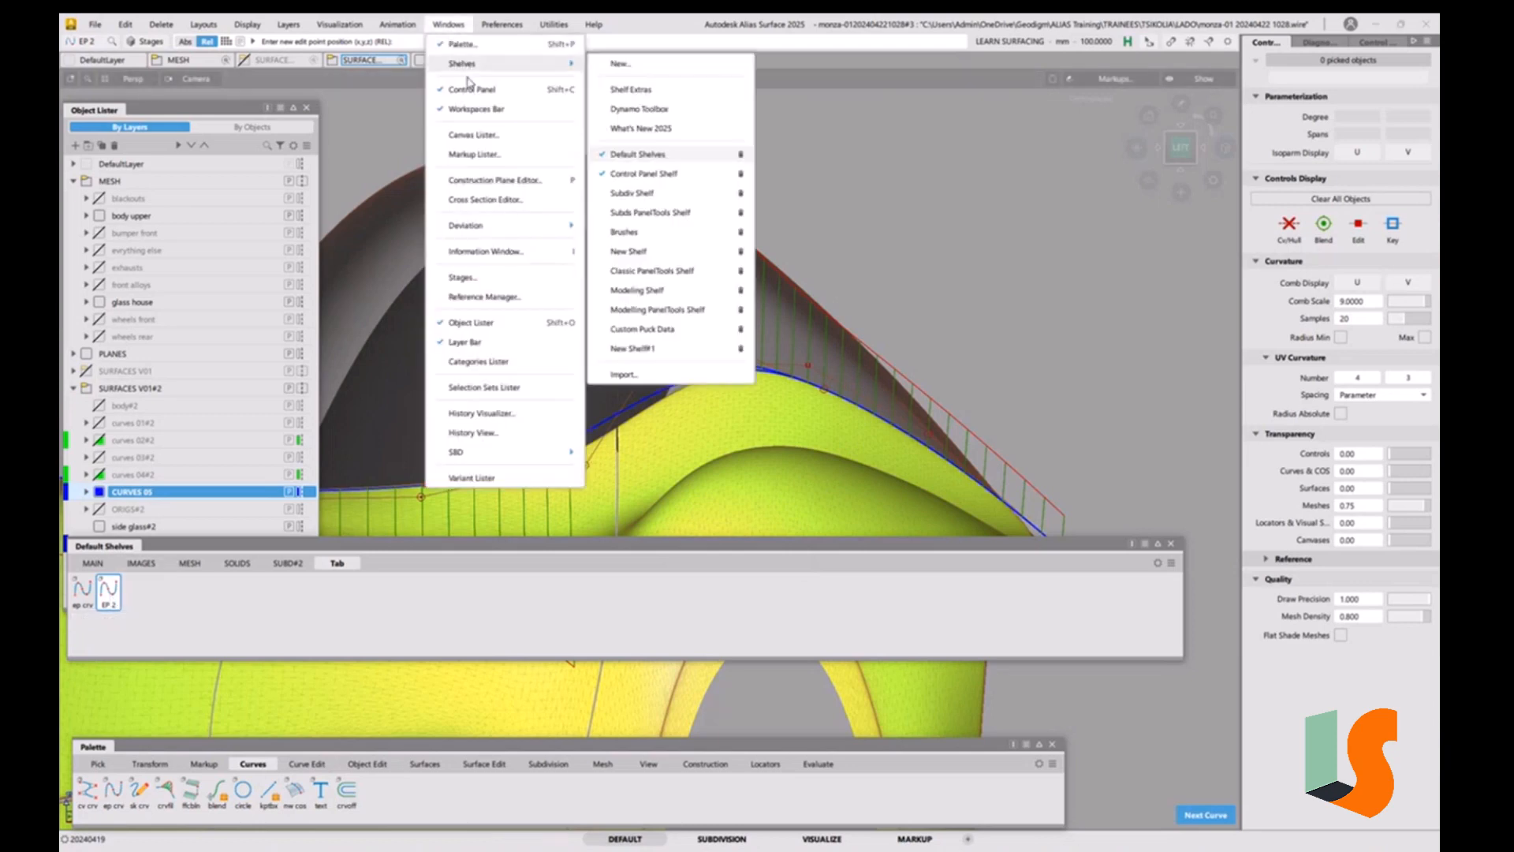
pyautogui.moveTo(502, 24)
pyautogui.click(541, 134)
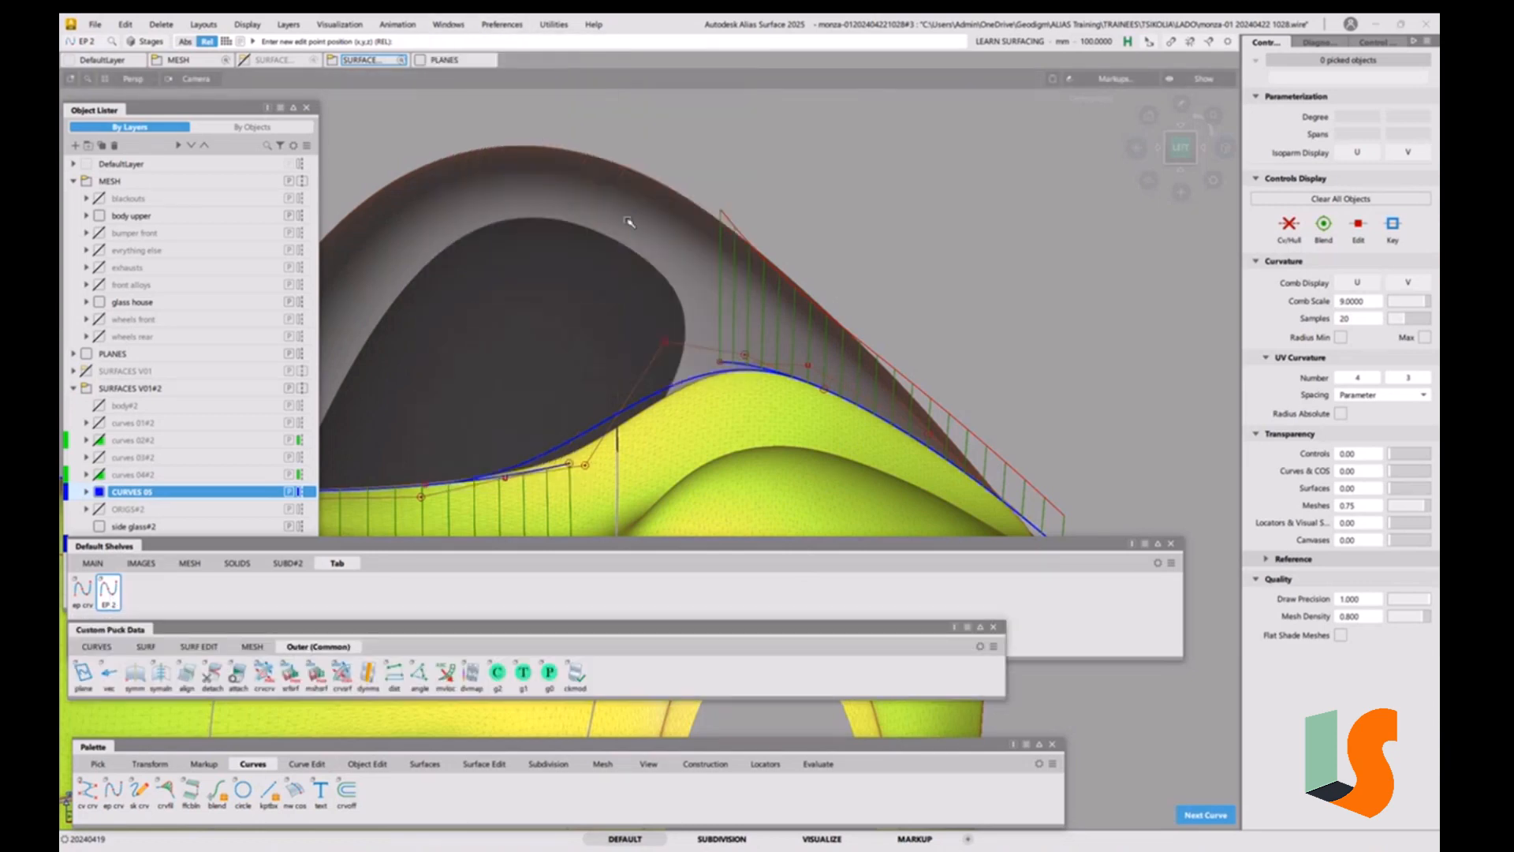
pyautogui.moveTo(682, 633); pyautogui.dragTo(688, 658)
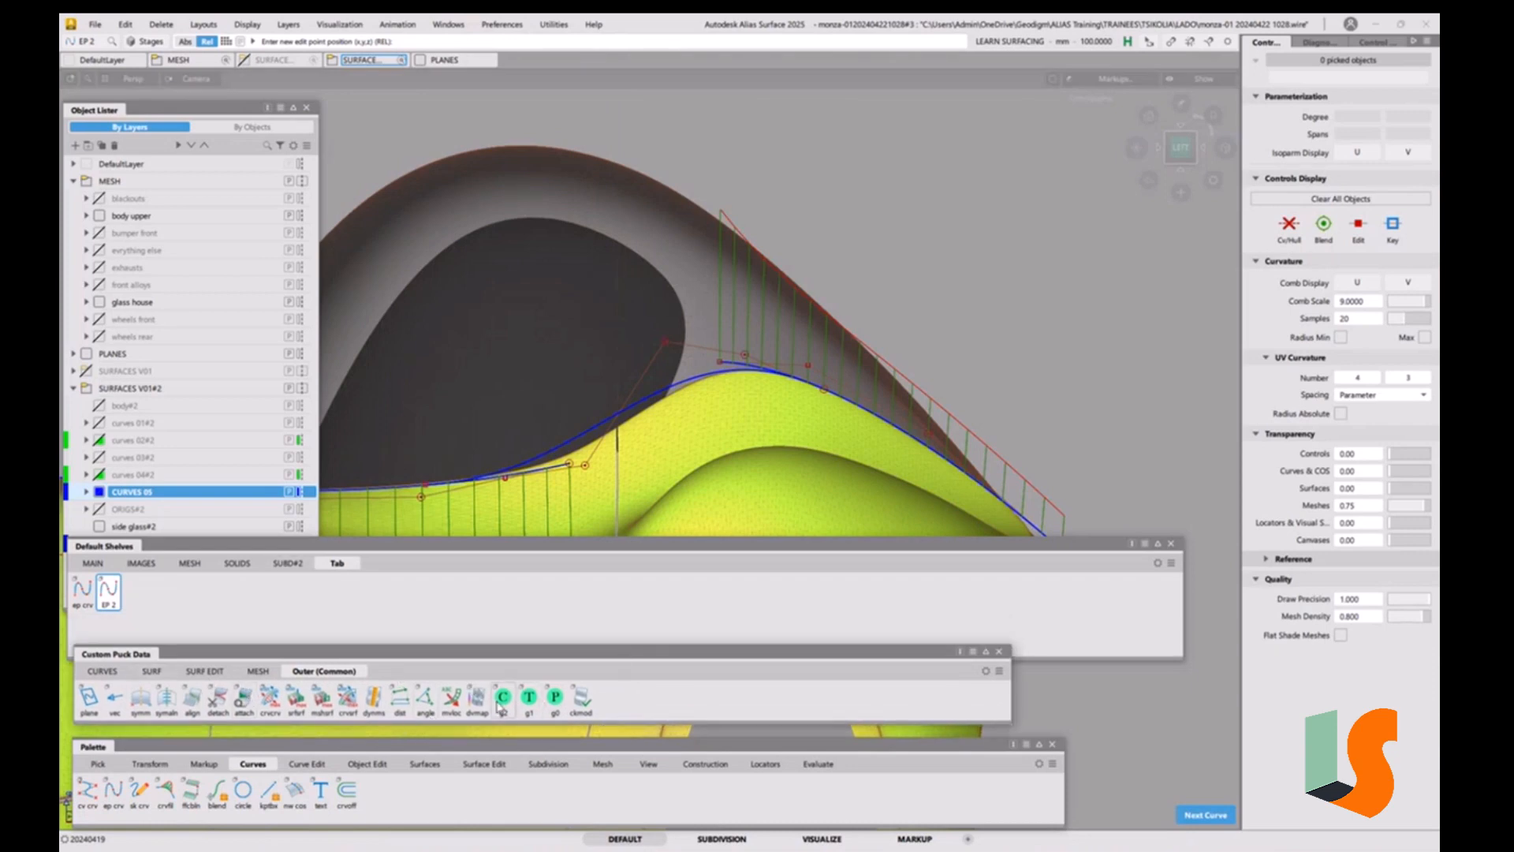
pyautogui.moveTo(505, 700); pyautogui.dragTo(507, 608)
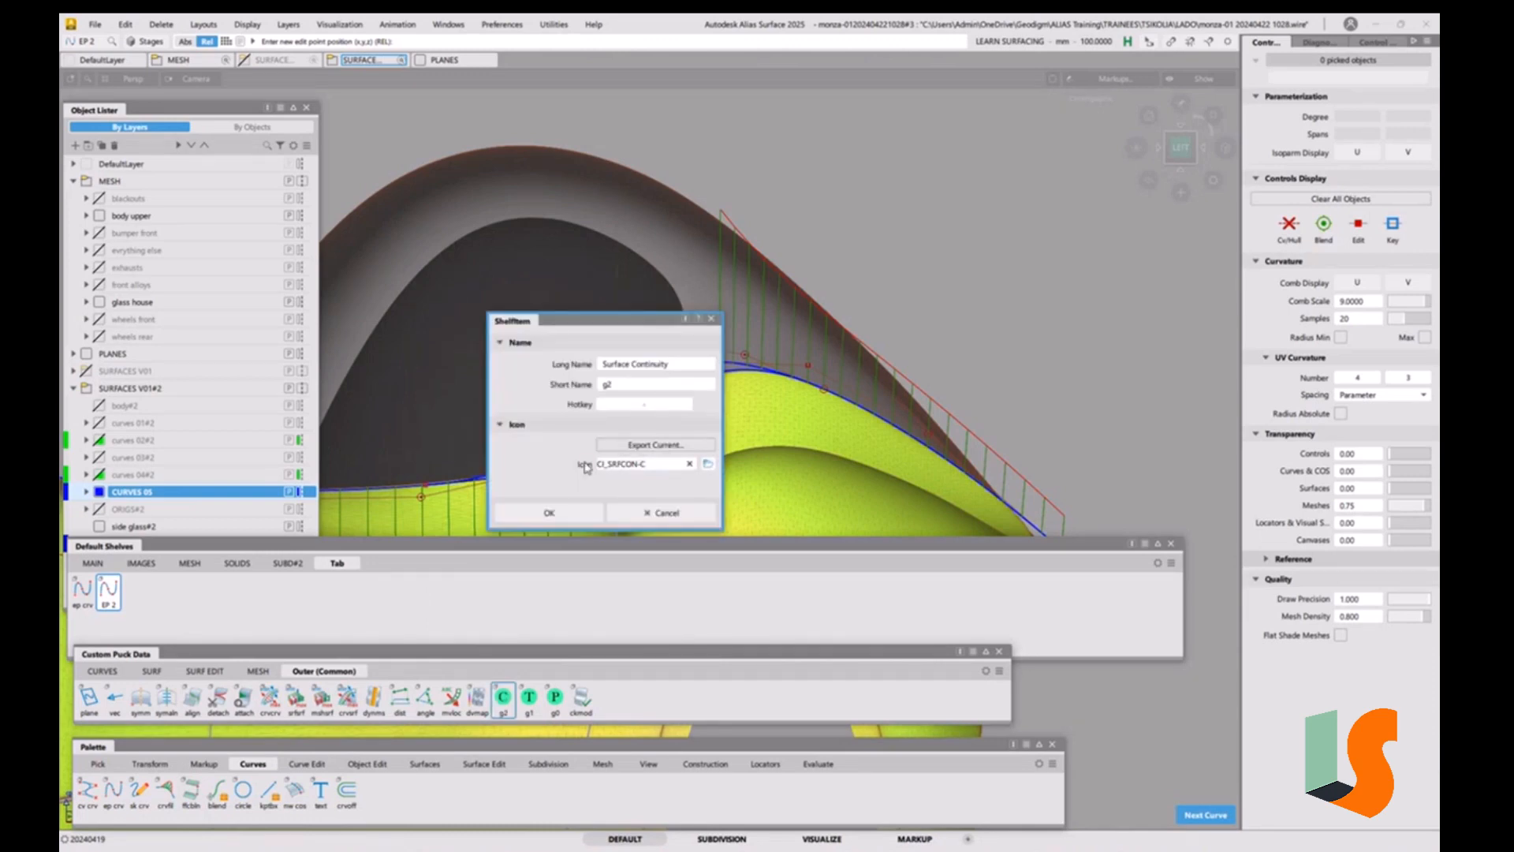
pyautogui.click(671, 513)
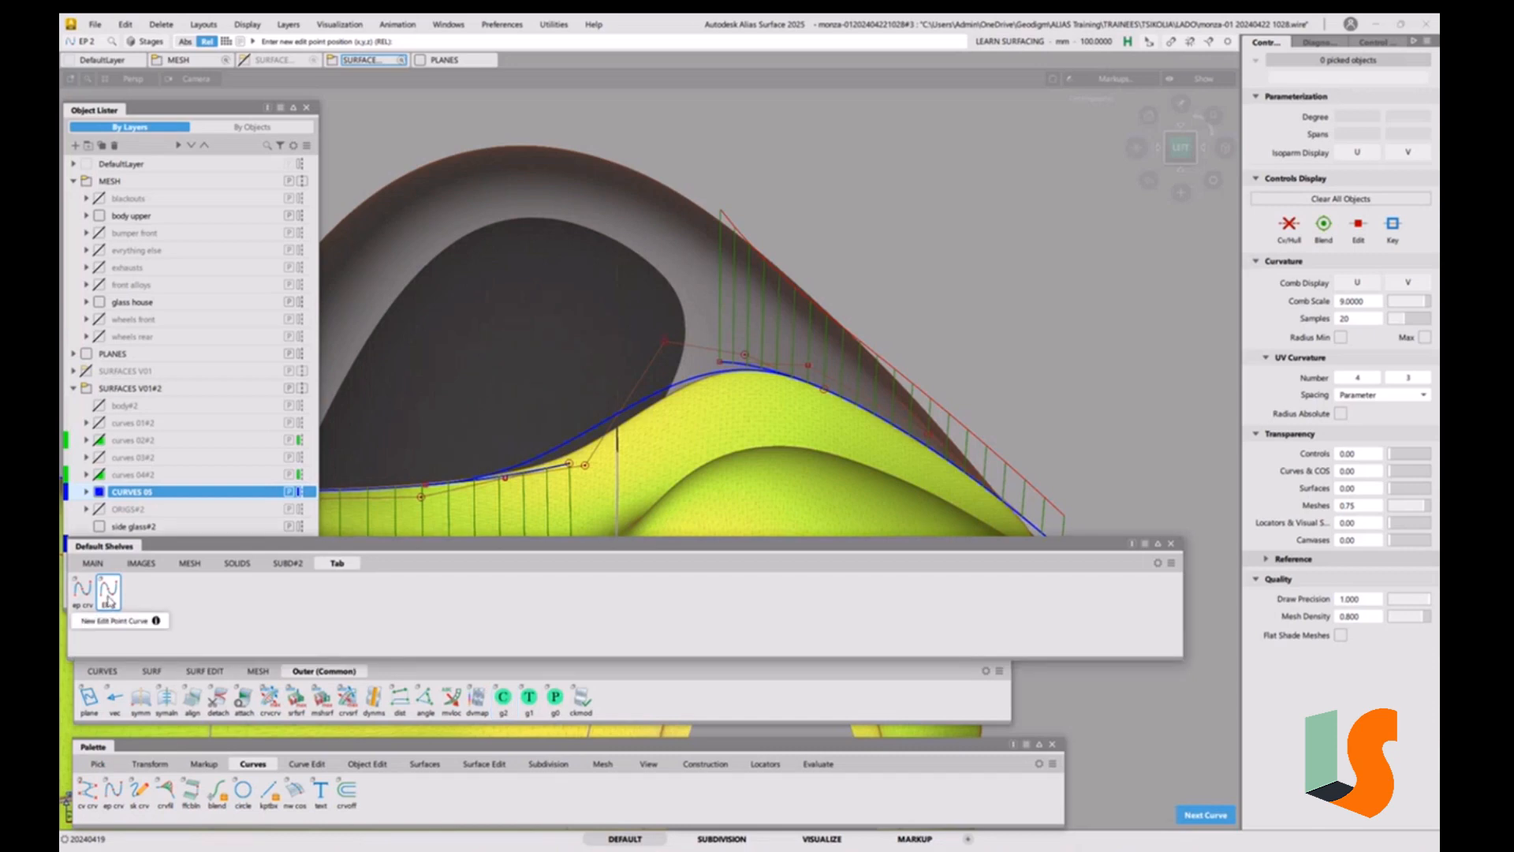
# Open the EP 2 shelf tool's item settings and export its current icon as PNG file EP2 in the ICONS folder.
pyautogui.moveTo(111, 601); pyautogui.dragTo(148, 506)
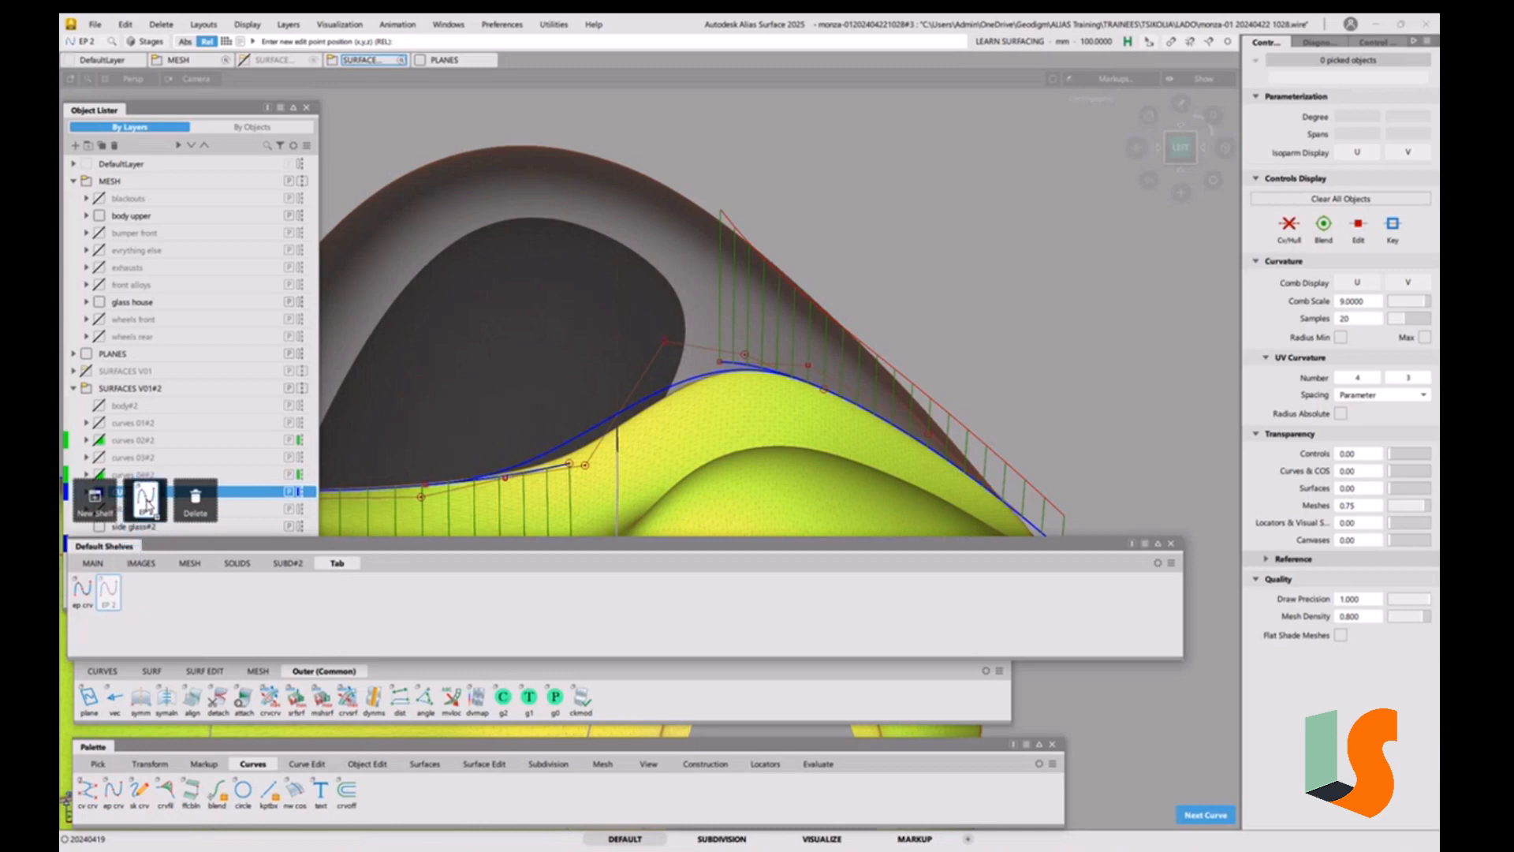
pyautogui.moveTo(148, 507); pyautogui.dragTo(148, 506)
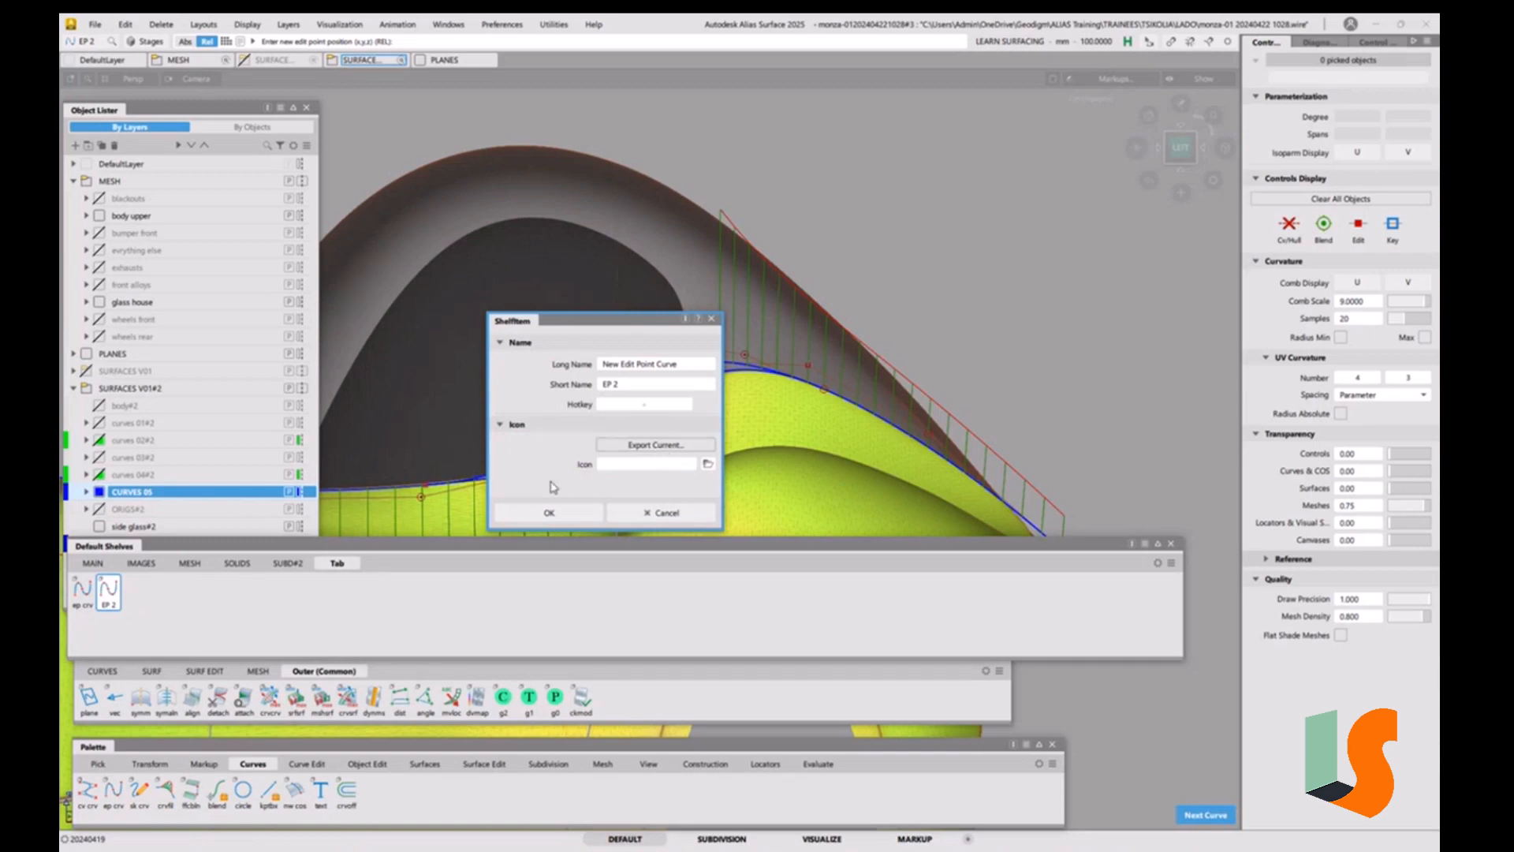
pyautogui.click(659, 446)
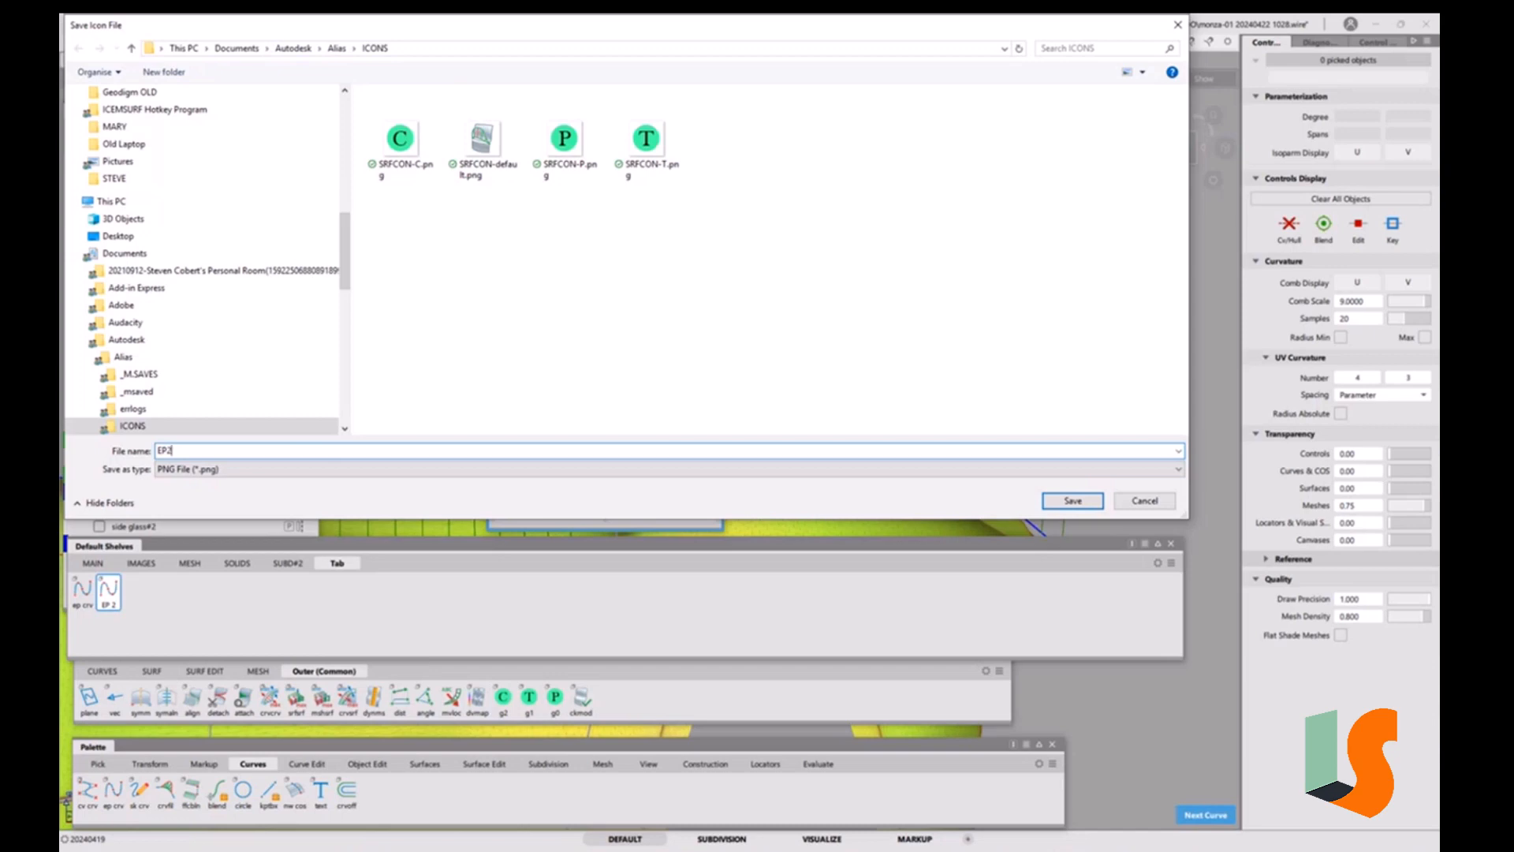
pyautogui.press('Return')
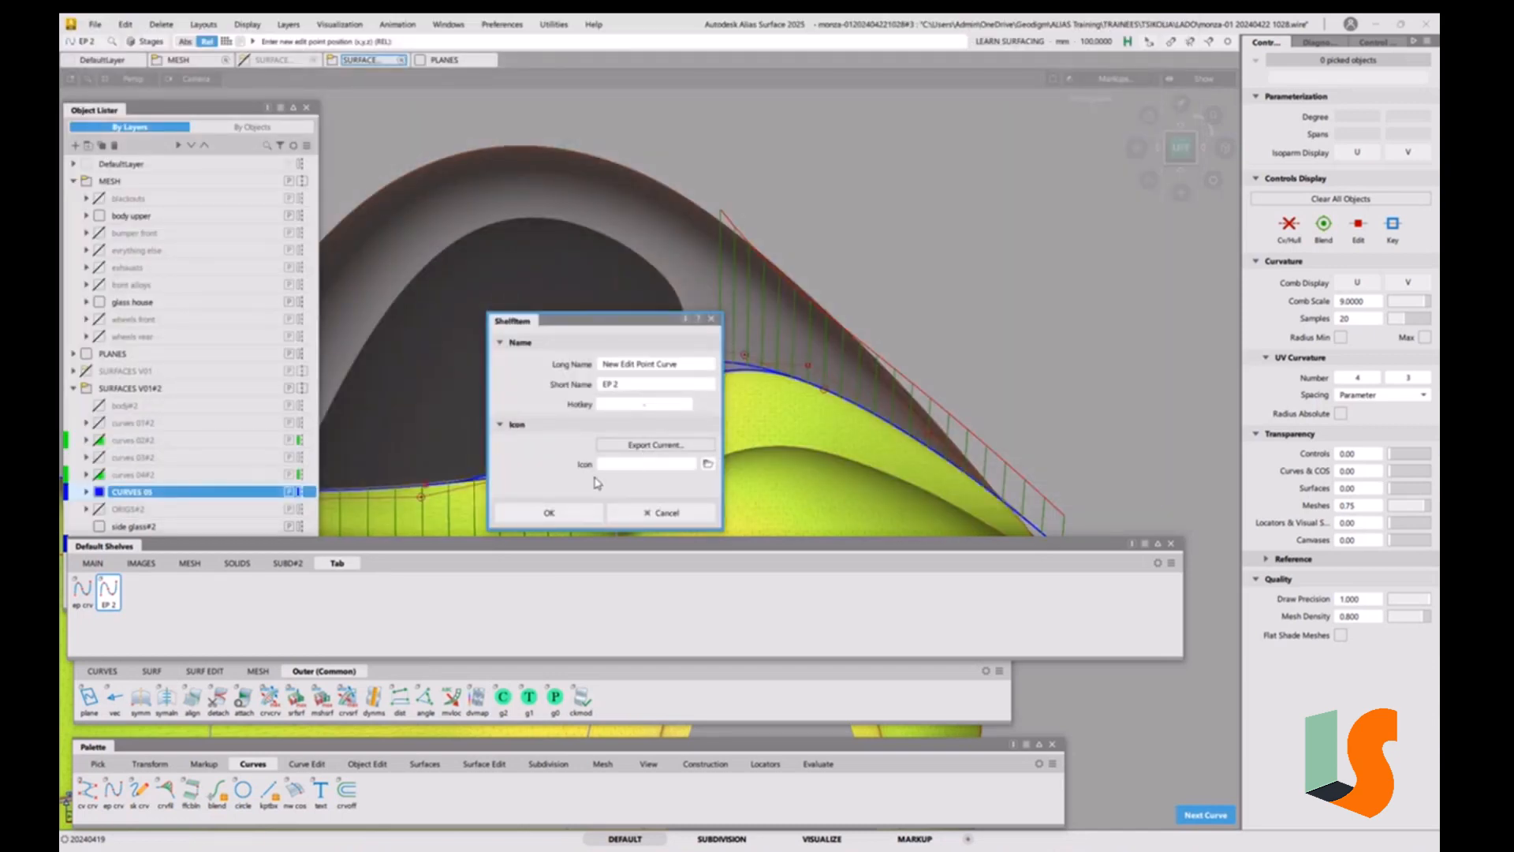
# Switch to File Explorer, browse to Documents > Autodesk > Alias > ICONS, and open EP2.png in Photoshop.
pyautogui.rightClick(414, 849)
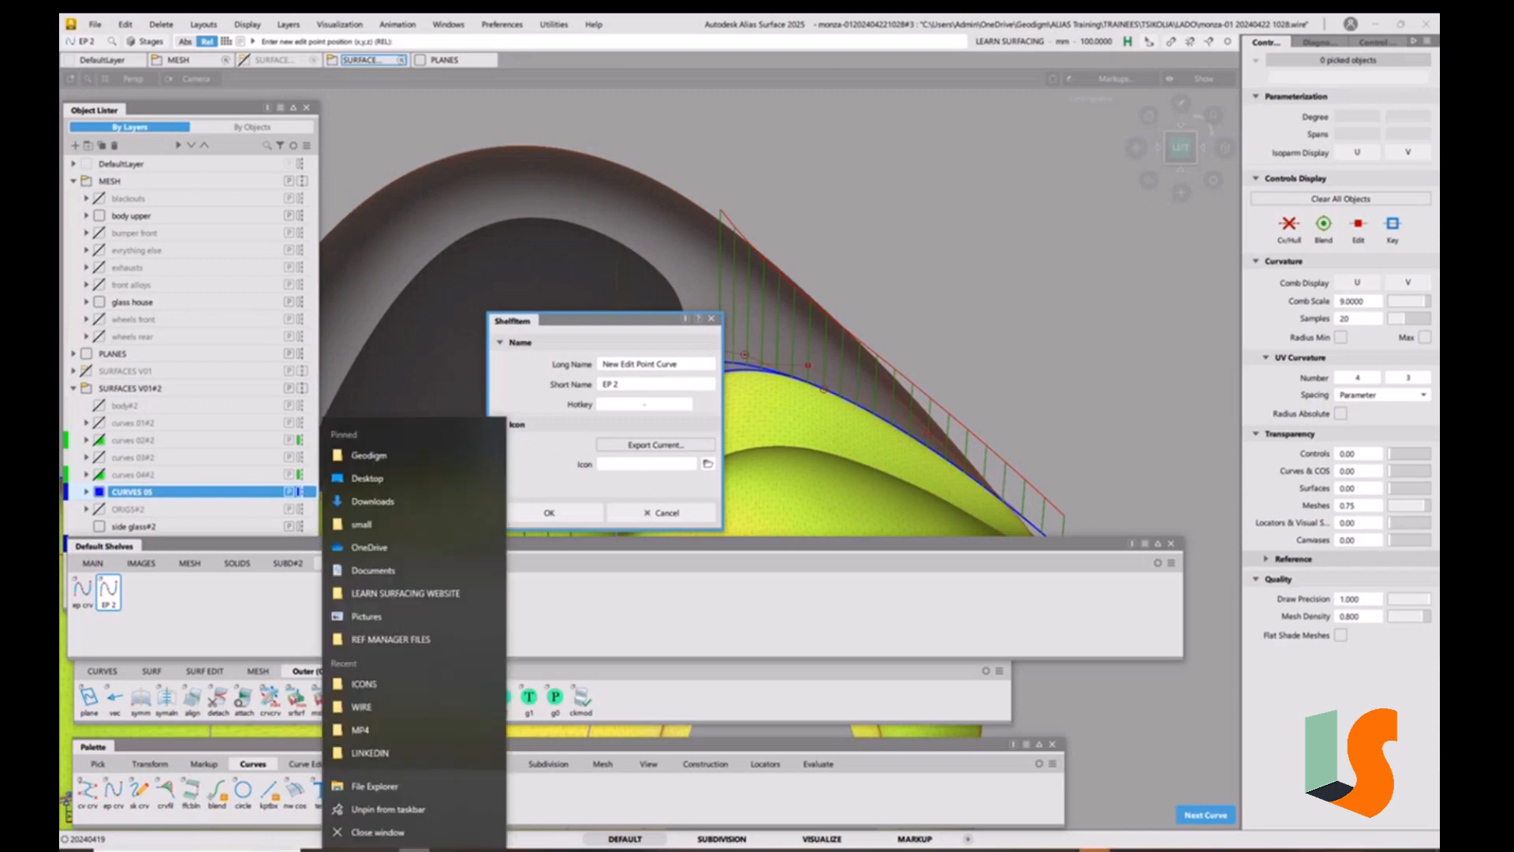
pyautogui.click(391, 570)
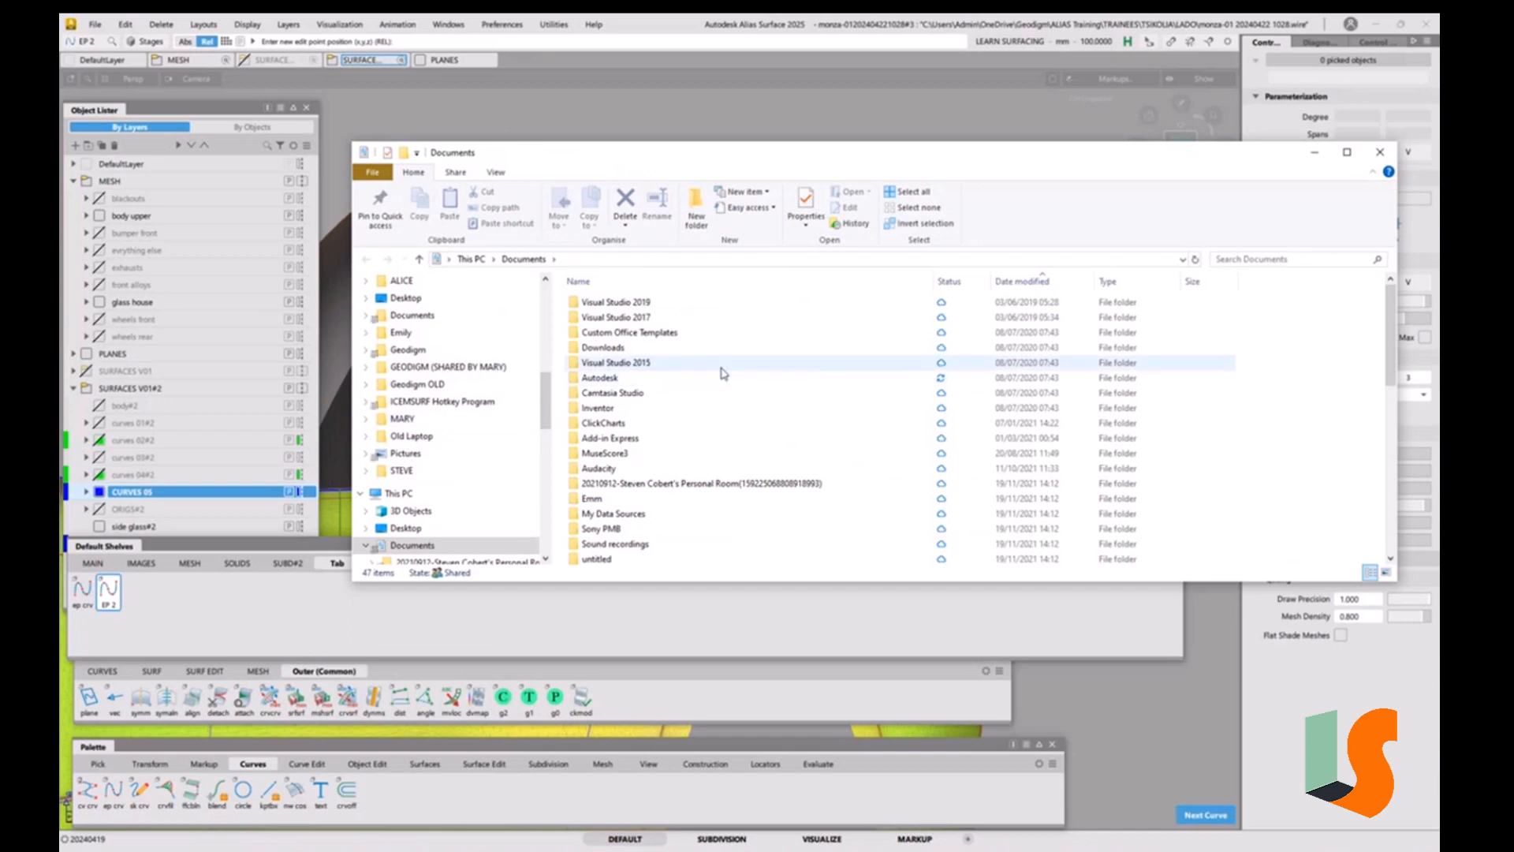
pyautogui.doubleClick(599, 378)
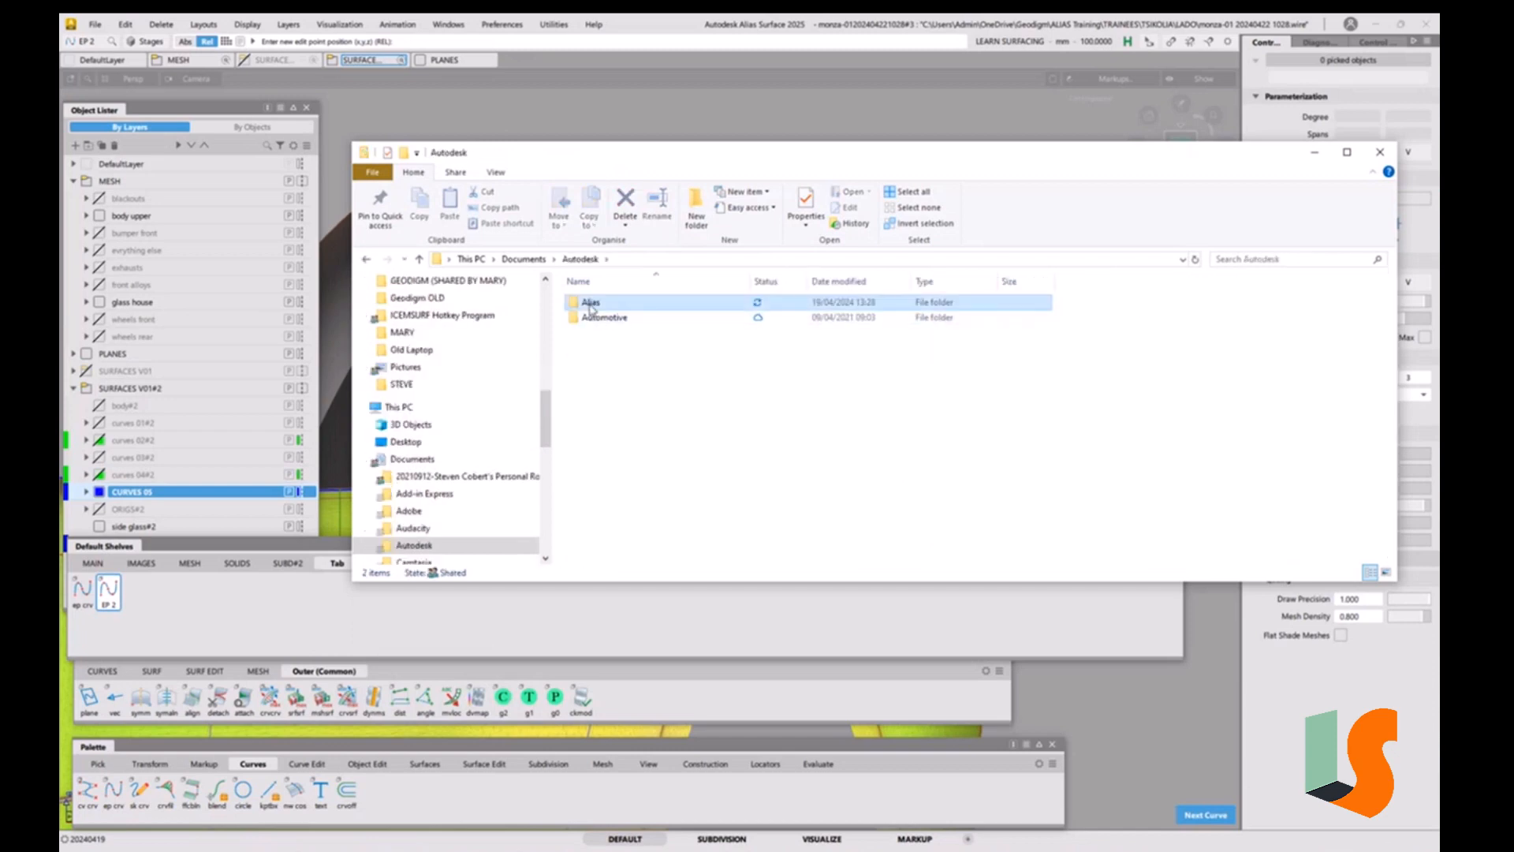
pyautogui.doubleClick(591, 304)
pyautogui.doubleClick(603, 352)
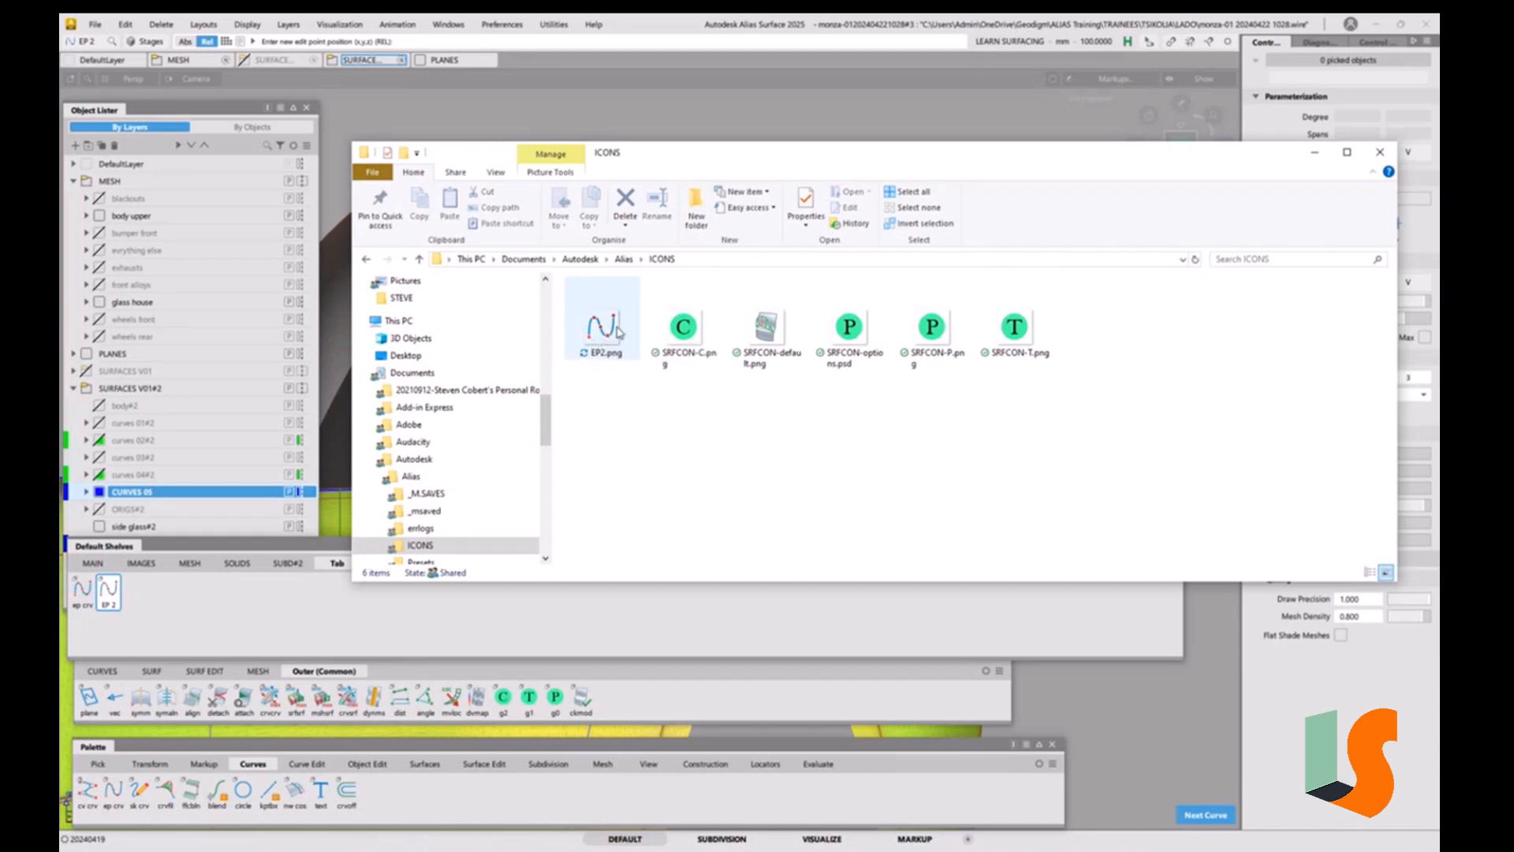
pyautogui.click(604, 340)
pyautogui.rightClick(605, 340)
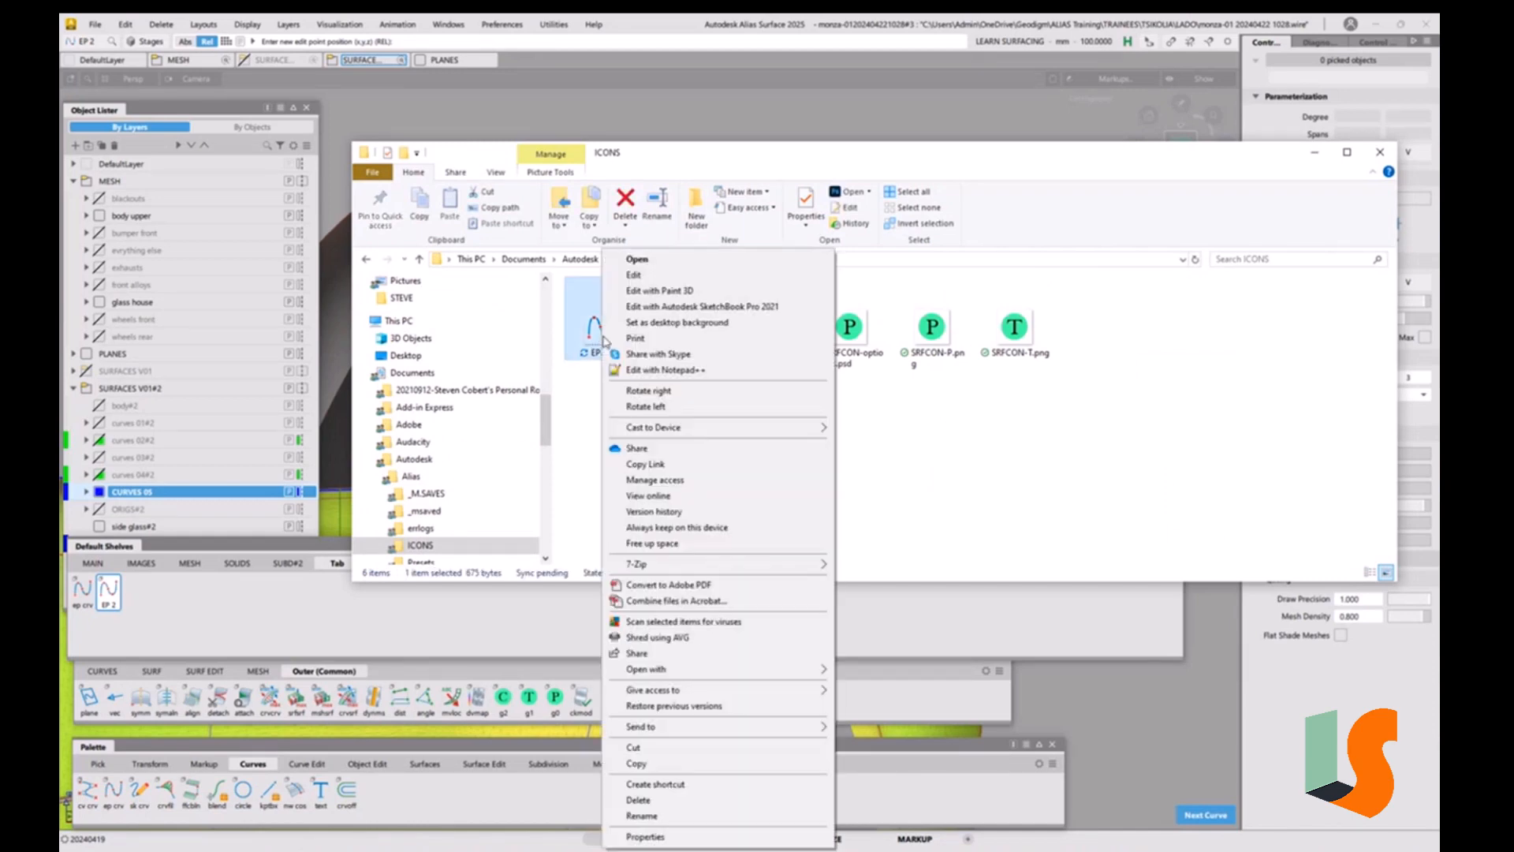
pyautogui.click(583, 402)
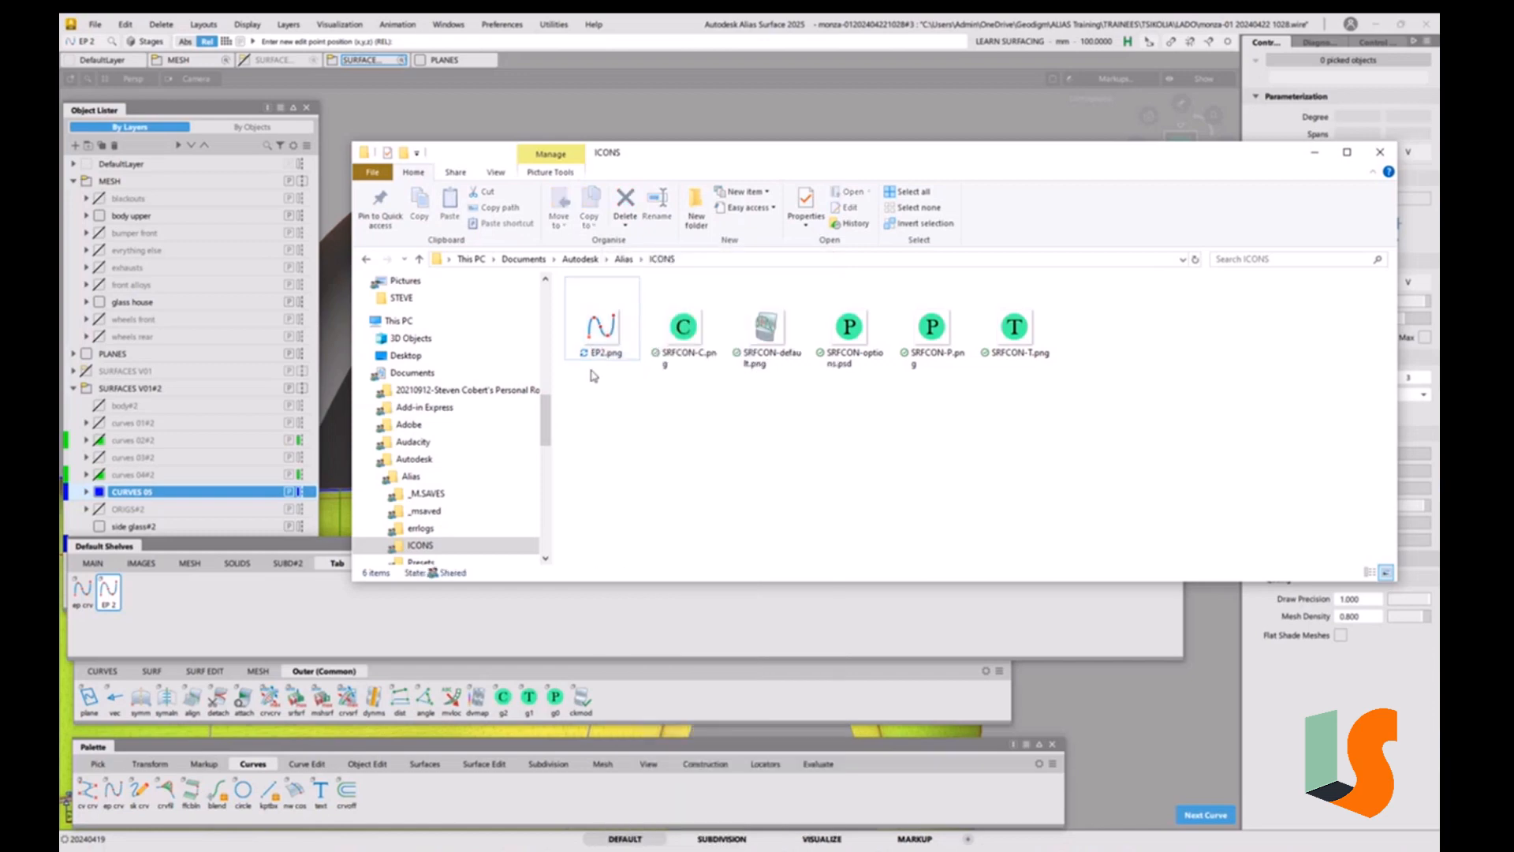
pyautogui.rightClick(593, 339)
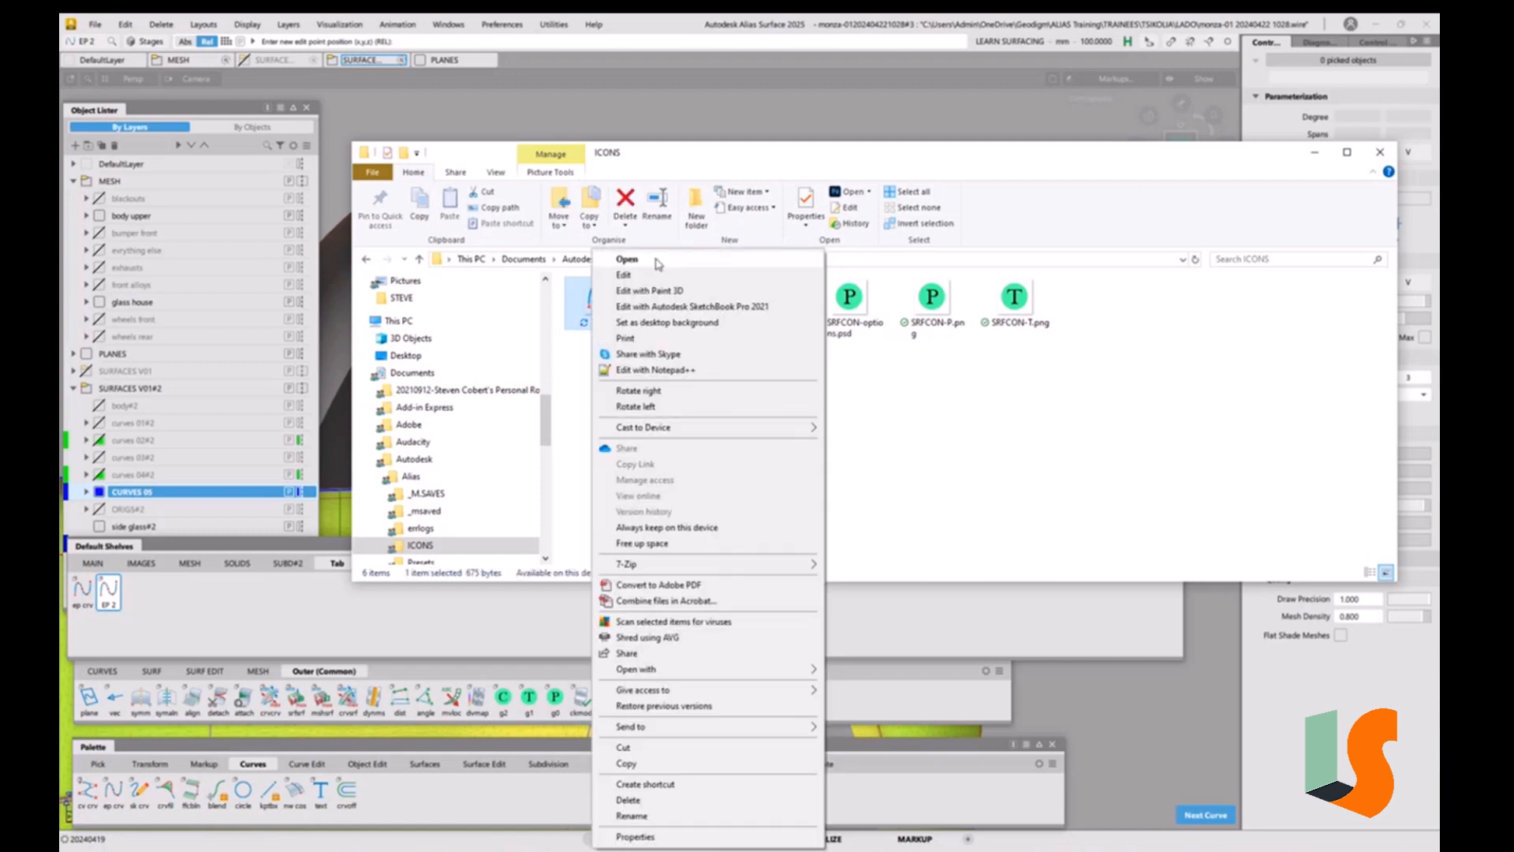
pyautogui.click(658, 263)
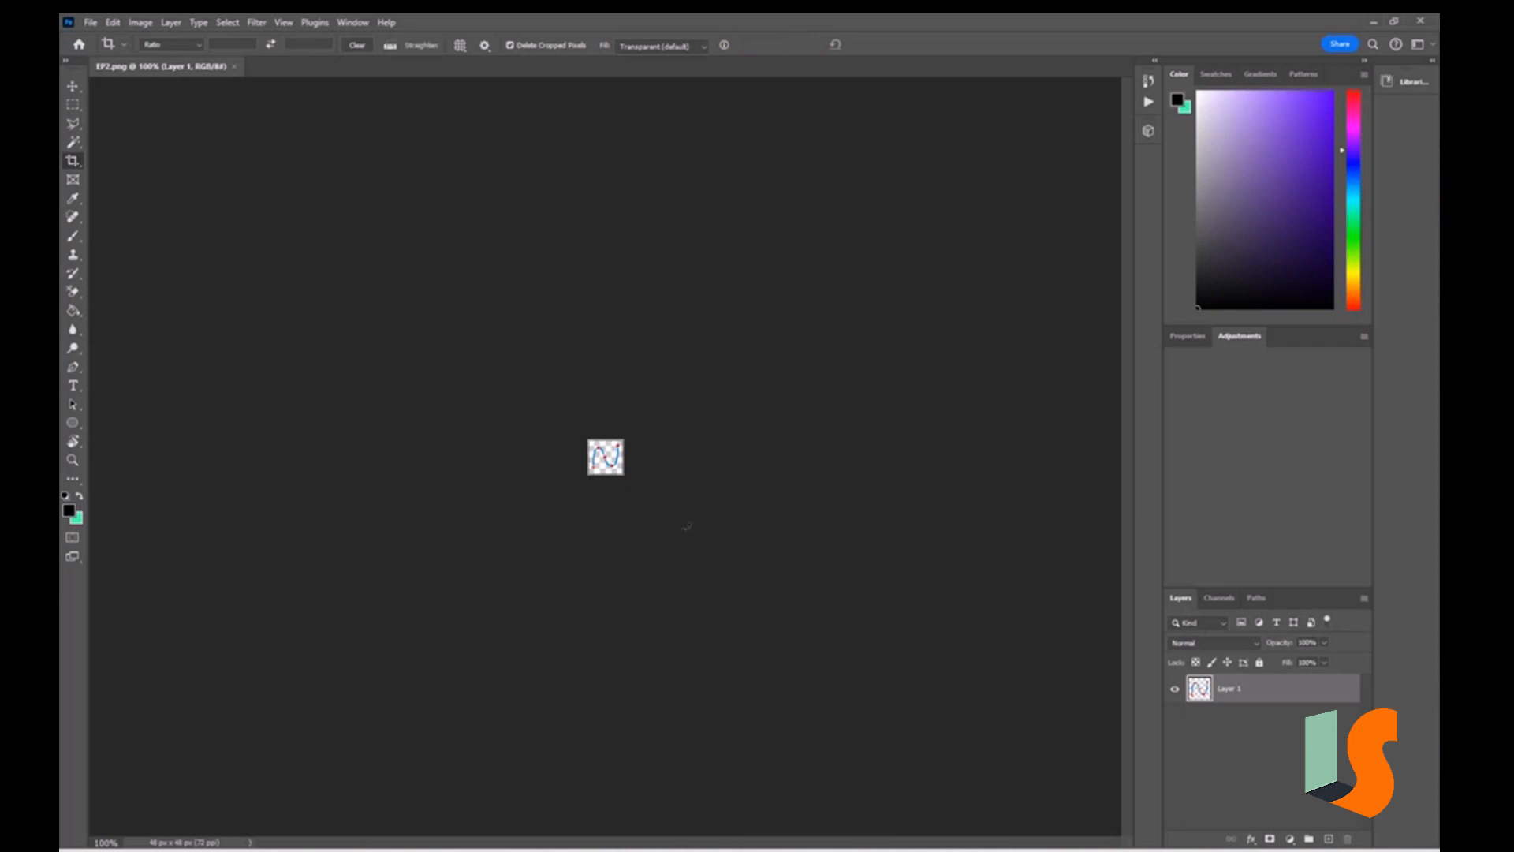
# Paint a thick black freehand Brush scribble across the middle of the curve icon and off its edge.
pyautogui.hotkey('ctrl', '+')
pyautogui.hotkey('ctrl', '+')
pyautogui.hotkey('ctrl', '+')
pyautogui.hotkey('ctrl', '+')
pyautogui.hotkey('ctrl', '+')
pyautogui.hotkey('ctrl', '+')
pyautogui.hotkey('ctrl', '+')
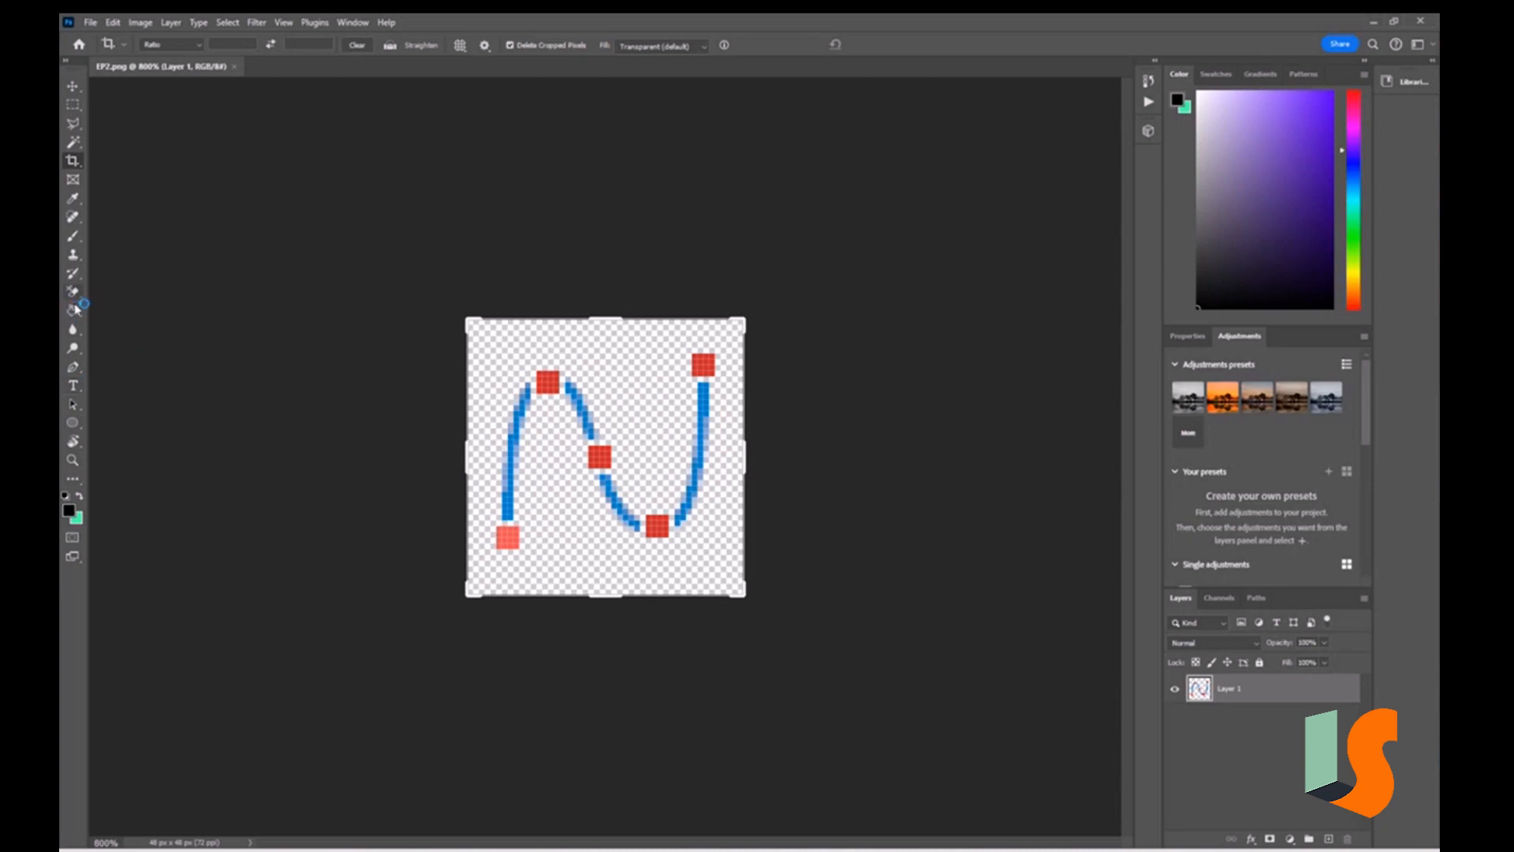
pyautogui.click(73, 235)
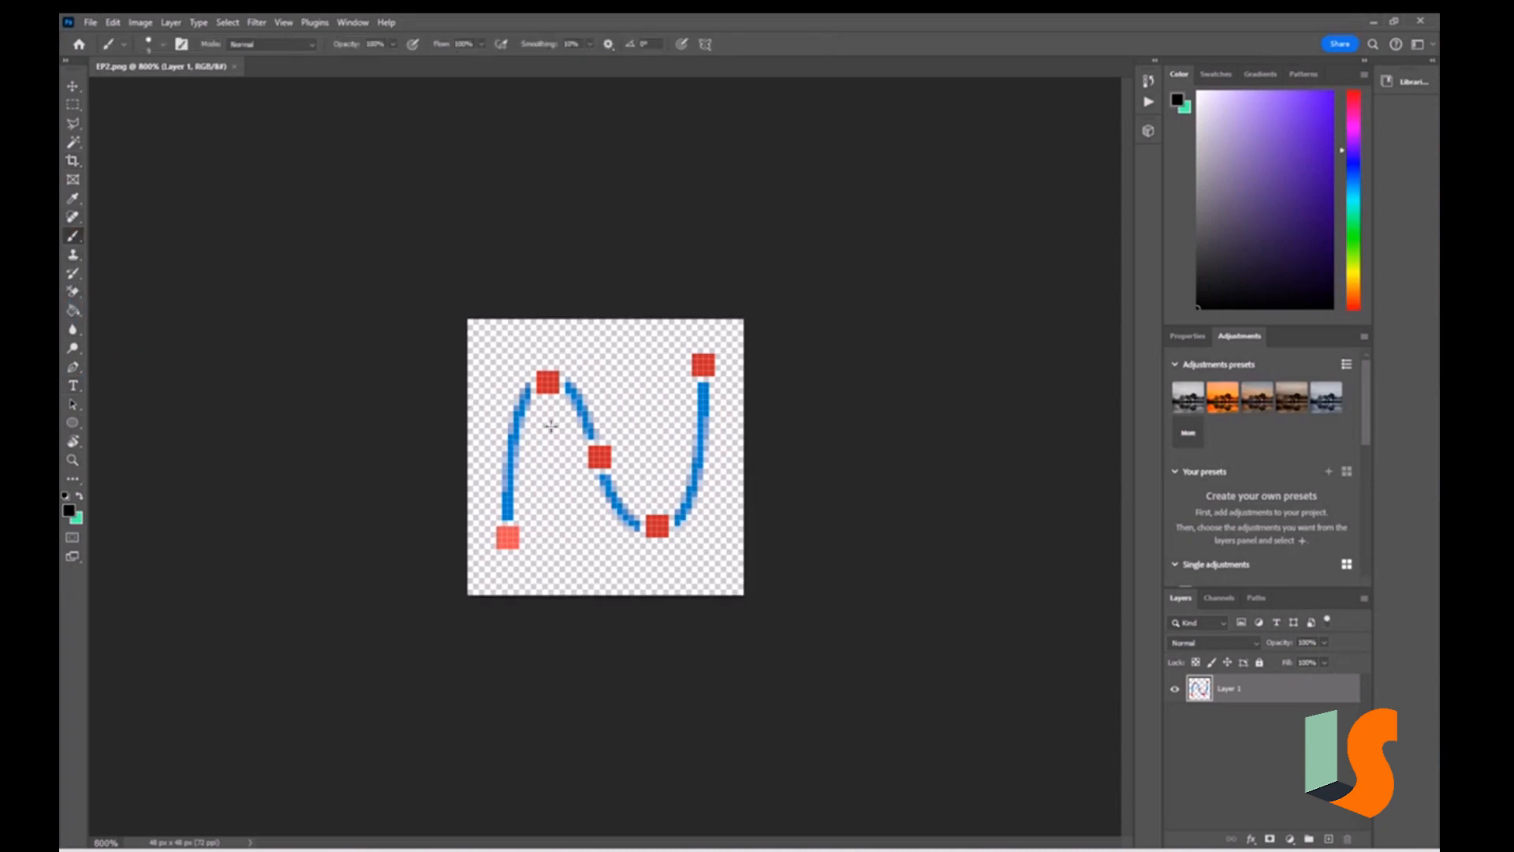
pyautogui.moveTo(550, 426); pyautogui.dragTo(745, 504)
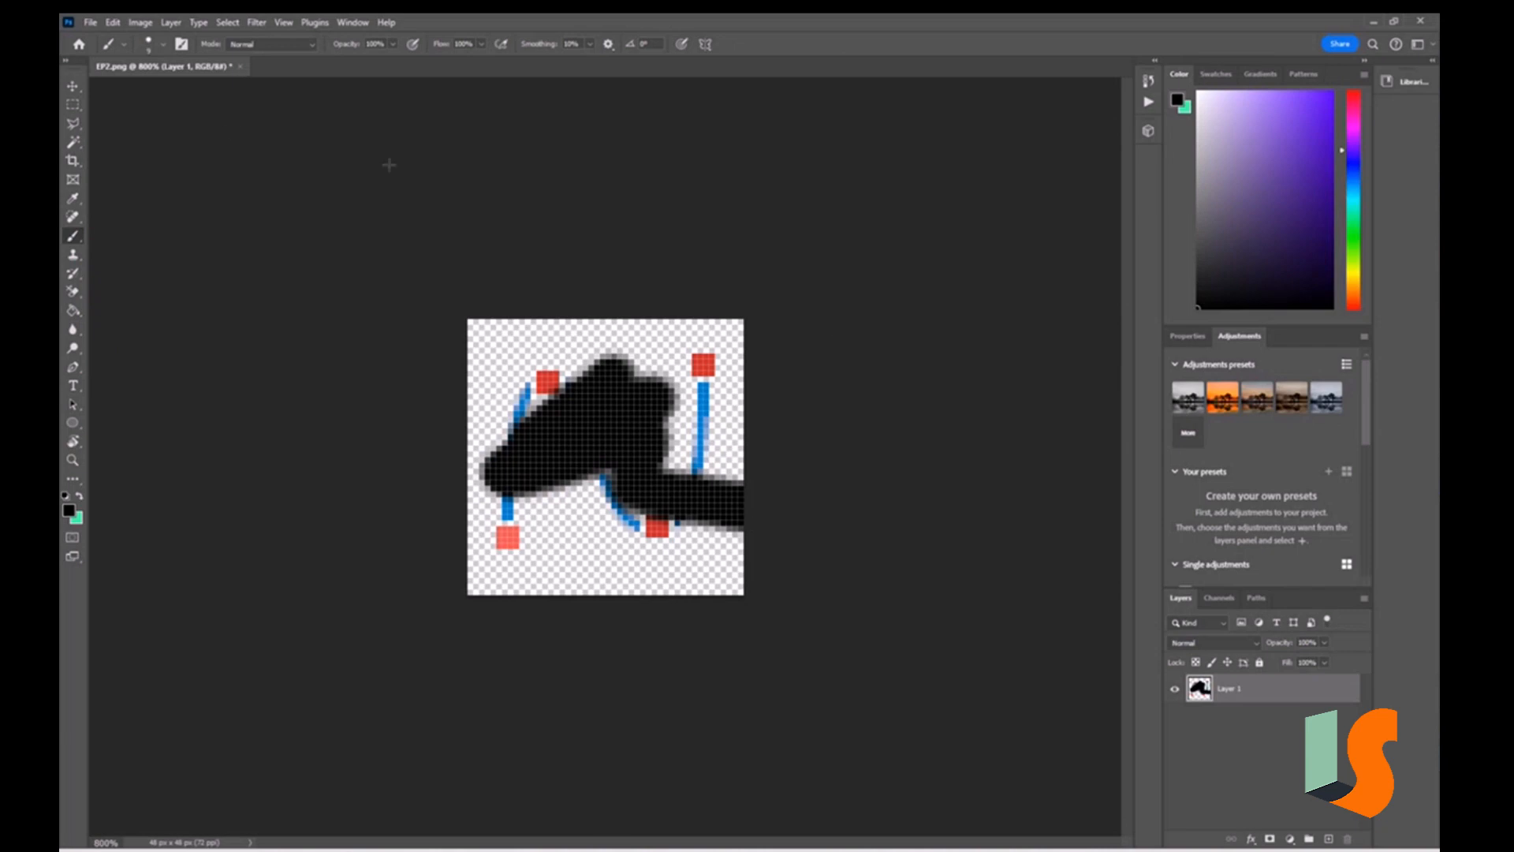
# Save the painted icon over the existing EP2.png as PNG, and return to the shelf item settings in Alias.
pyautogui.click(91, 23)
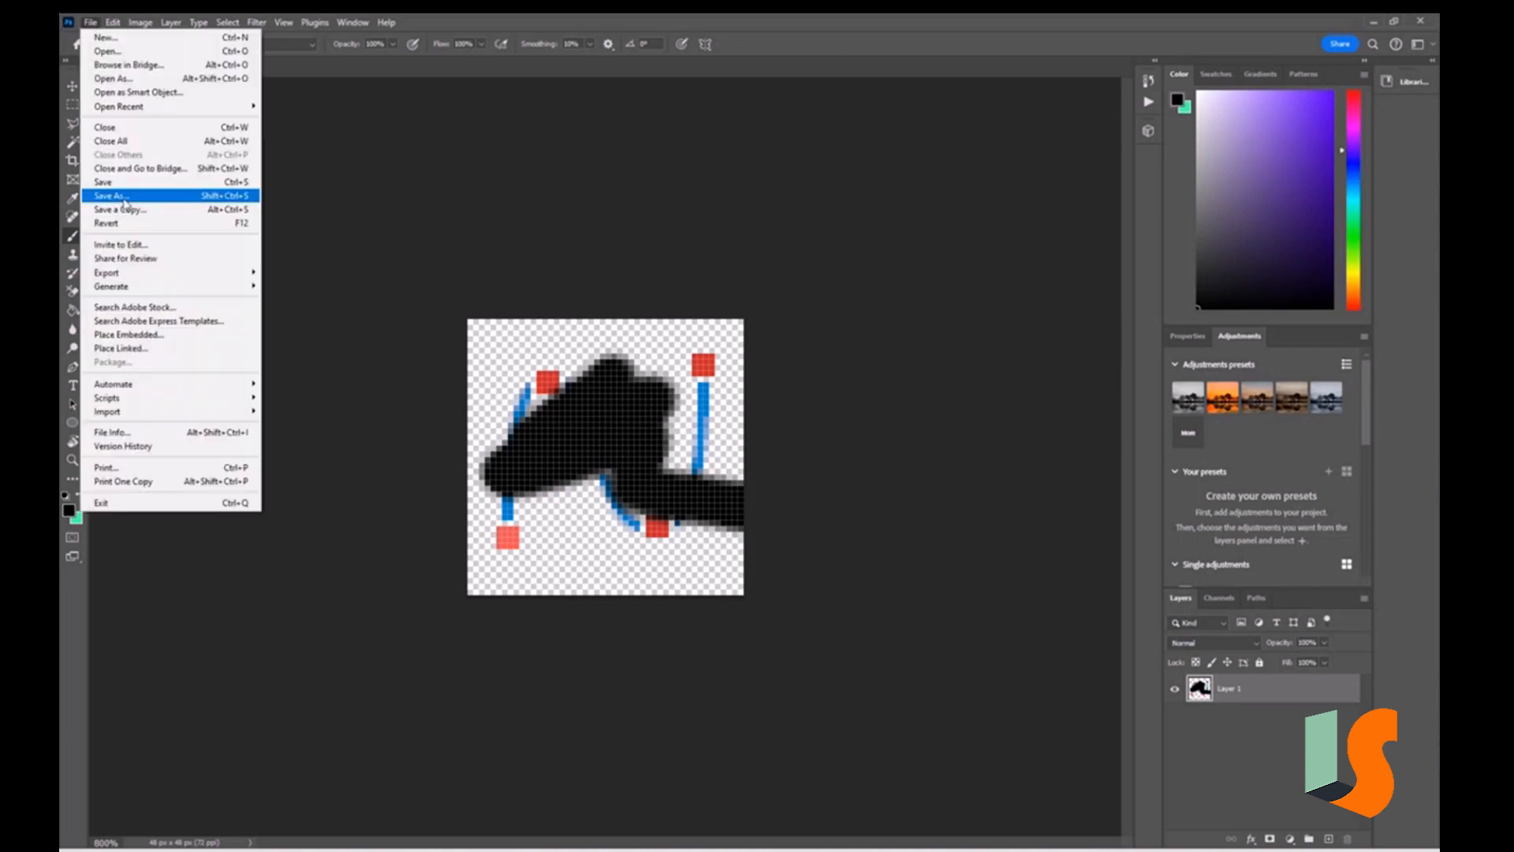
pyautogui.click(131, 195)
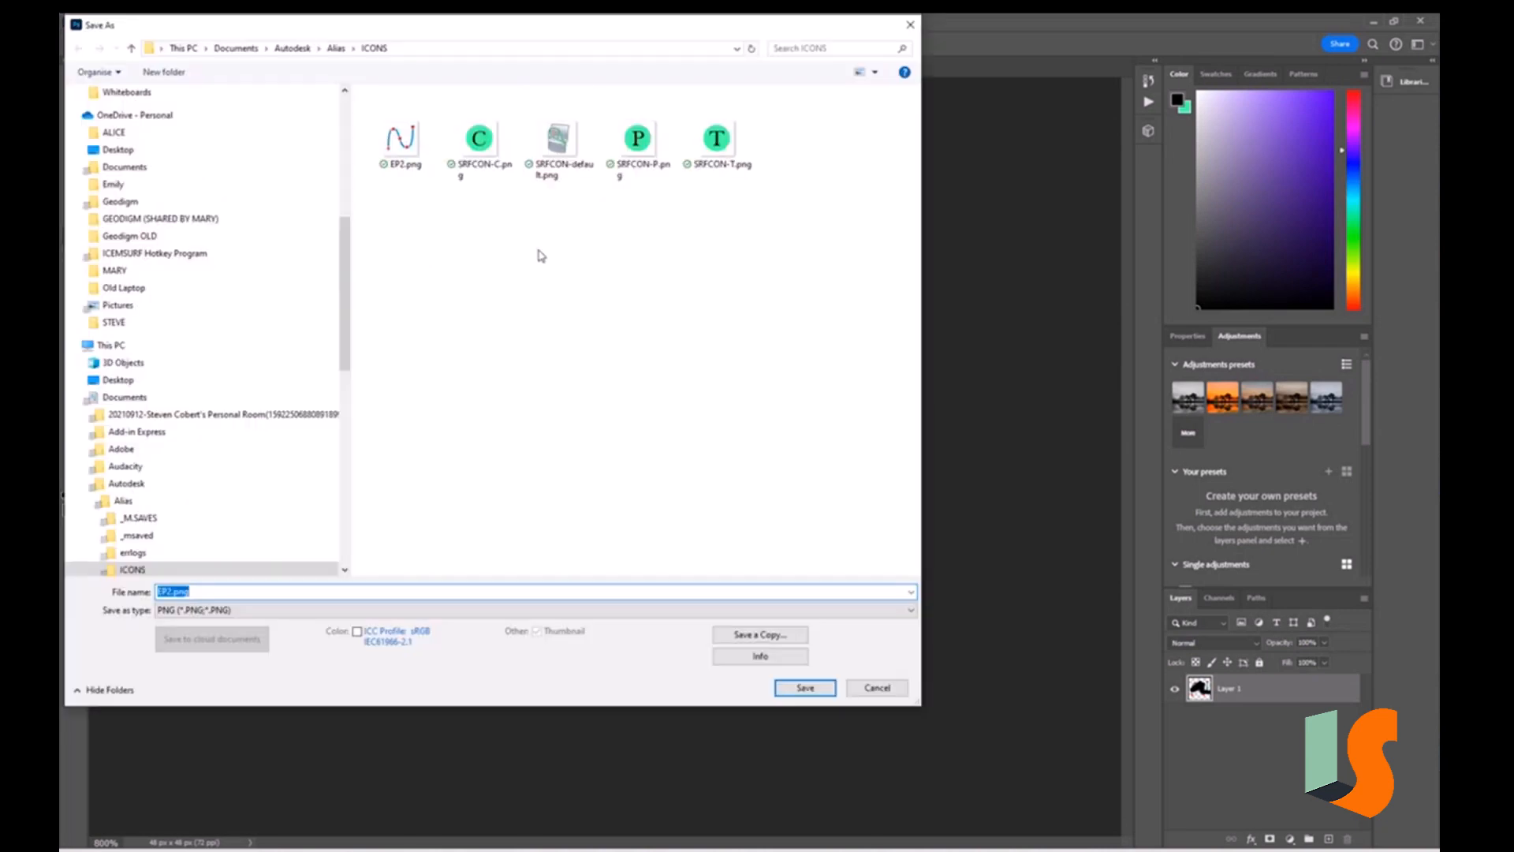
pyautogui.click(795, 691)
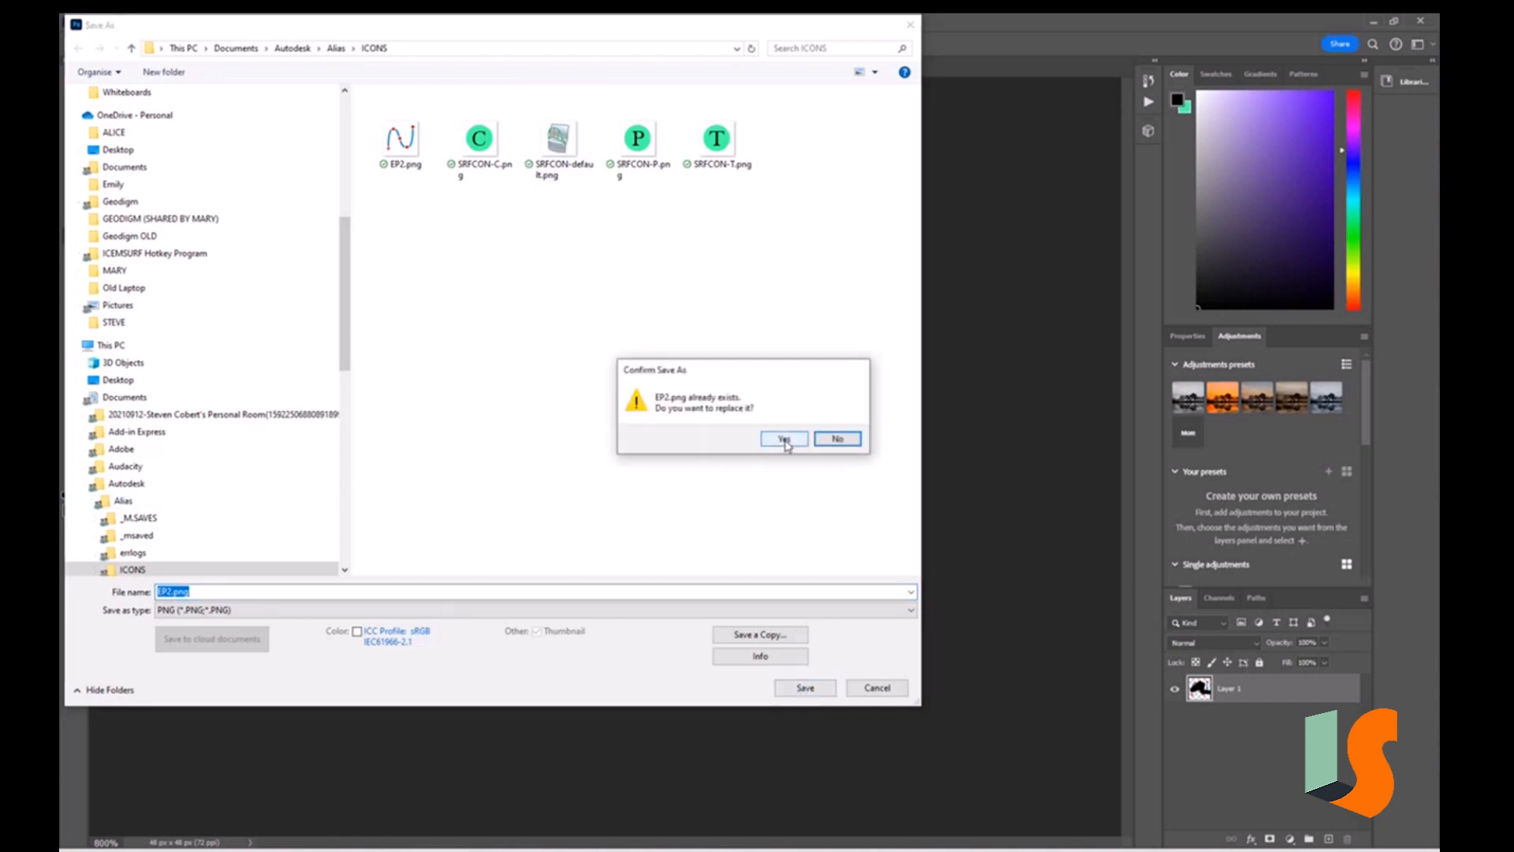
pyautogui.click(784, 439)
pyautogui.click(837, 272)
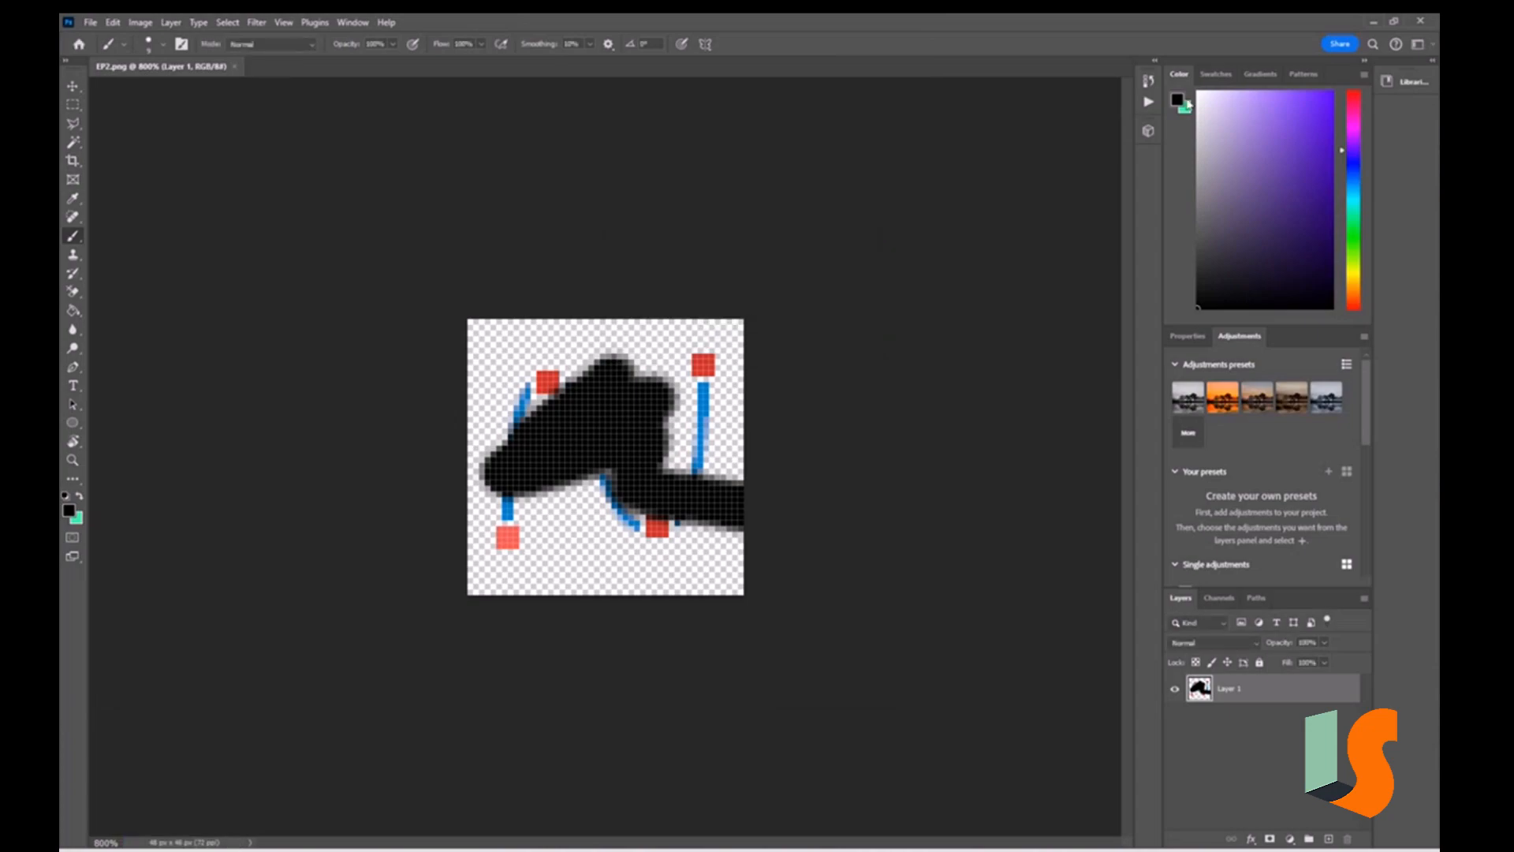
pyautogui.click(1373, 22)
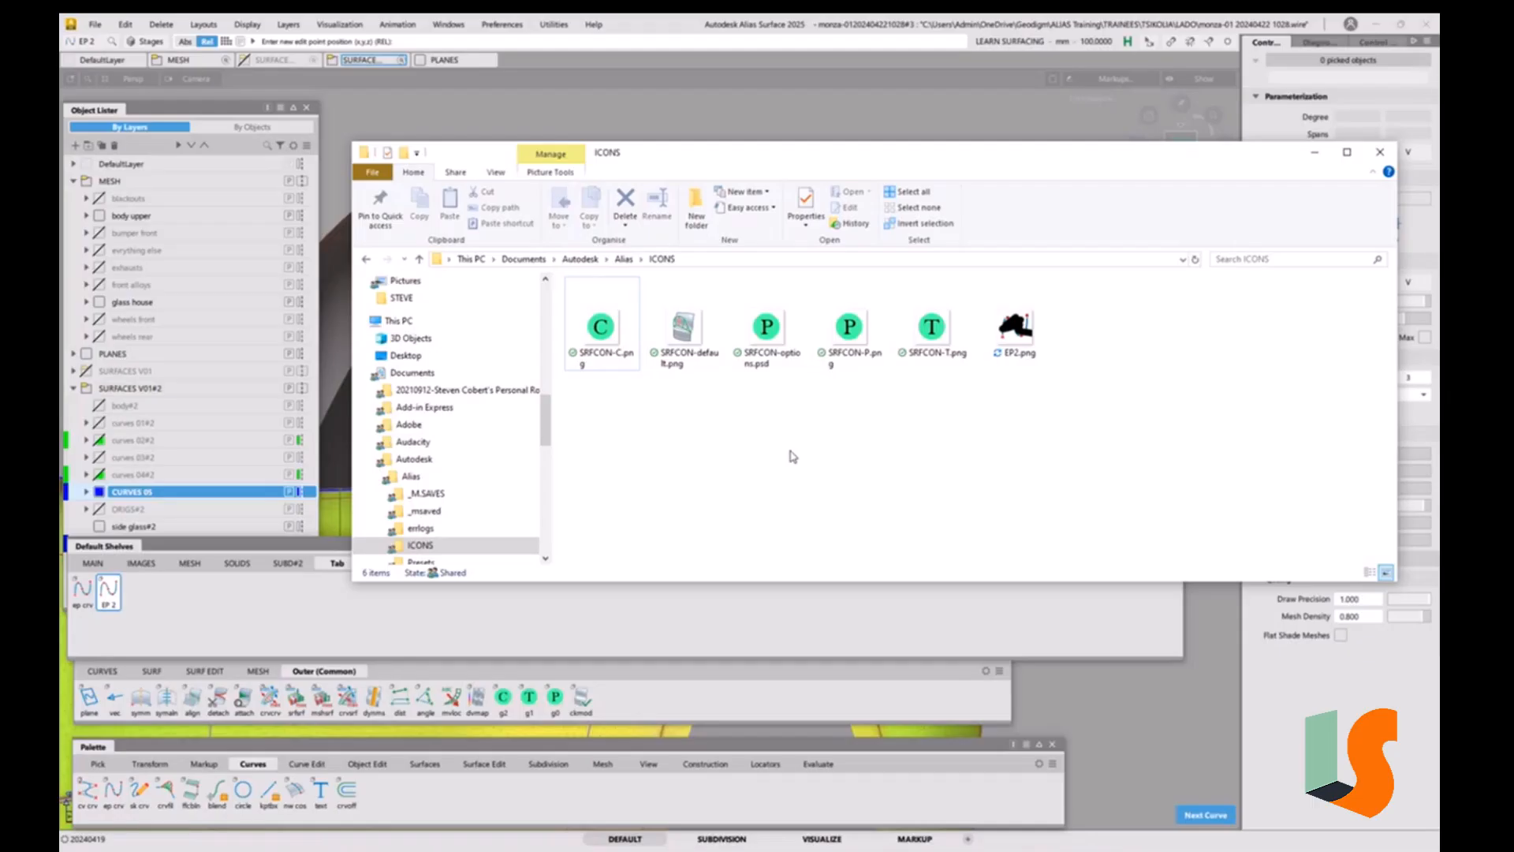
pyautogui.click(1315, 154)
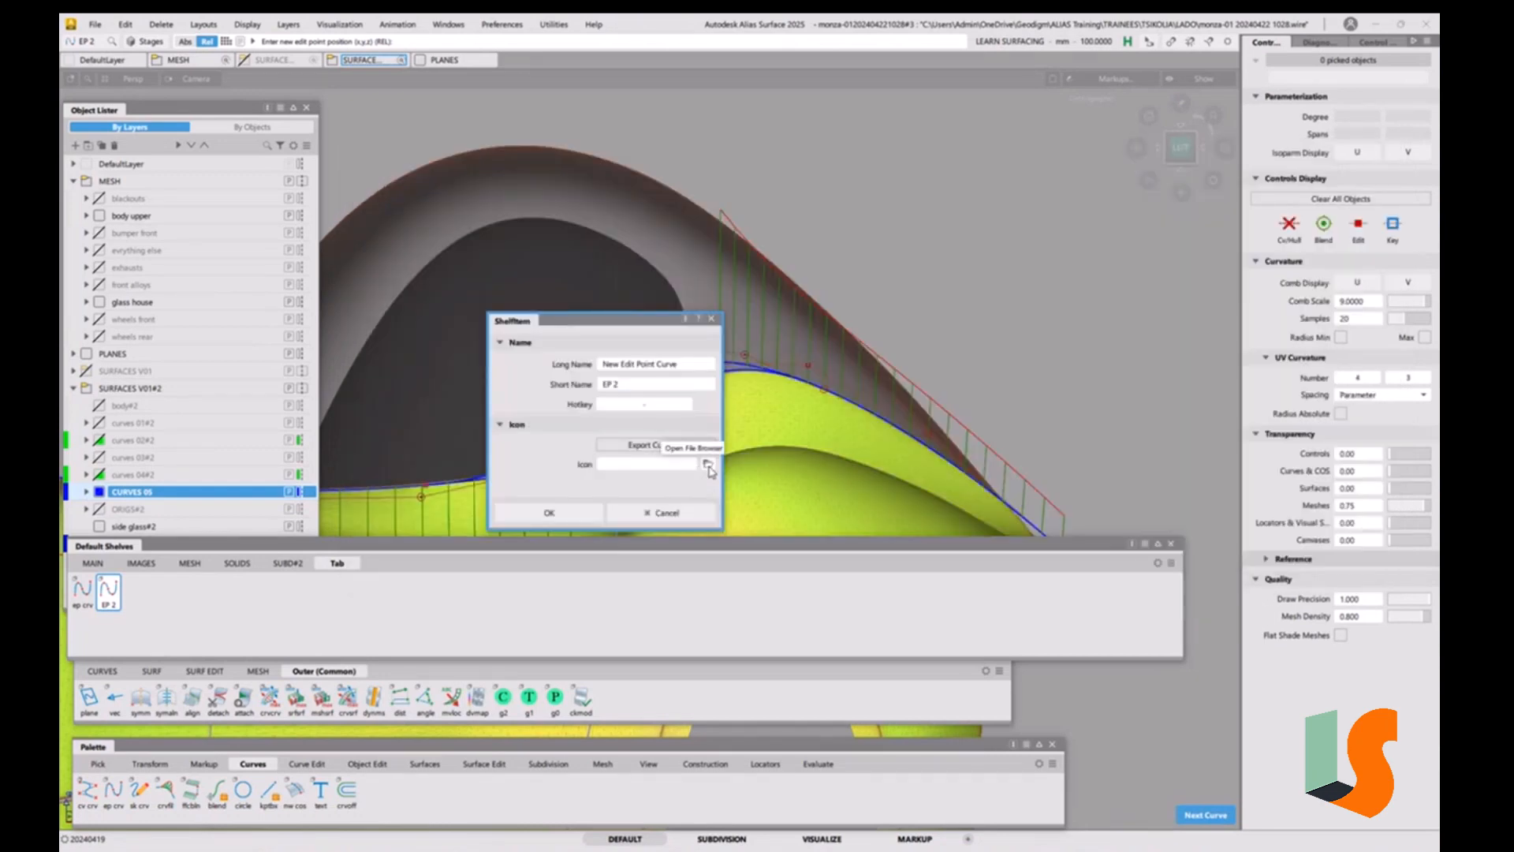
# Assign EP2.png from the ICONS folder as the EP 2 shelf tool's icon and accept the settings.
pyautogui.click(708, 467)
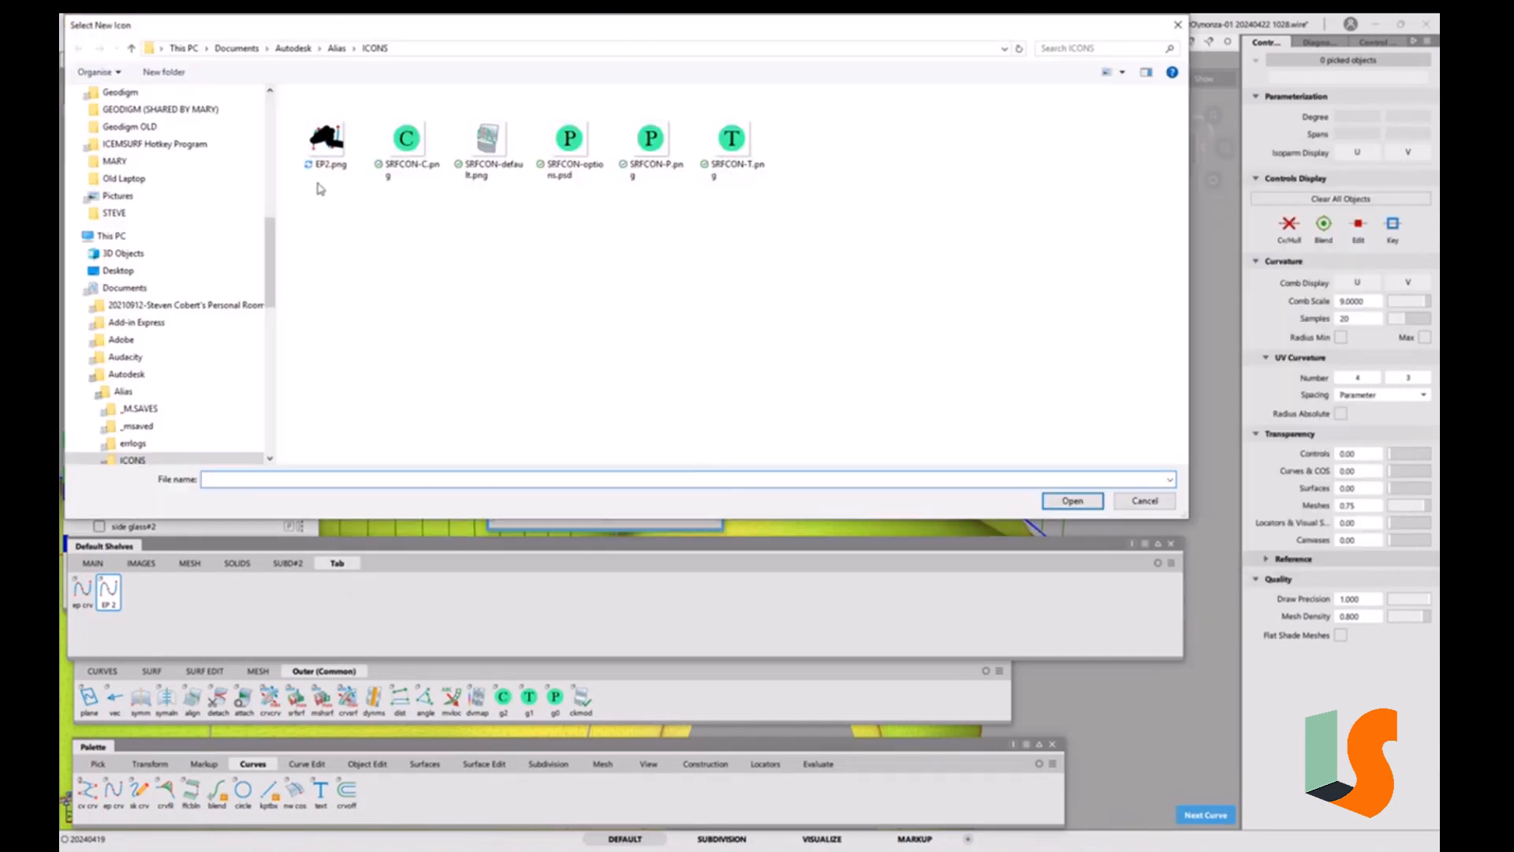
pyautogui.doubleClick(326, 134)
pyautogui.click(569, 519)
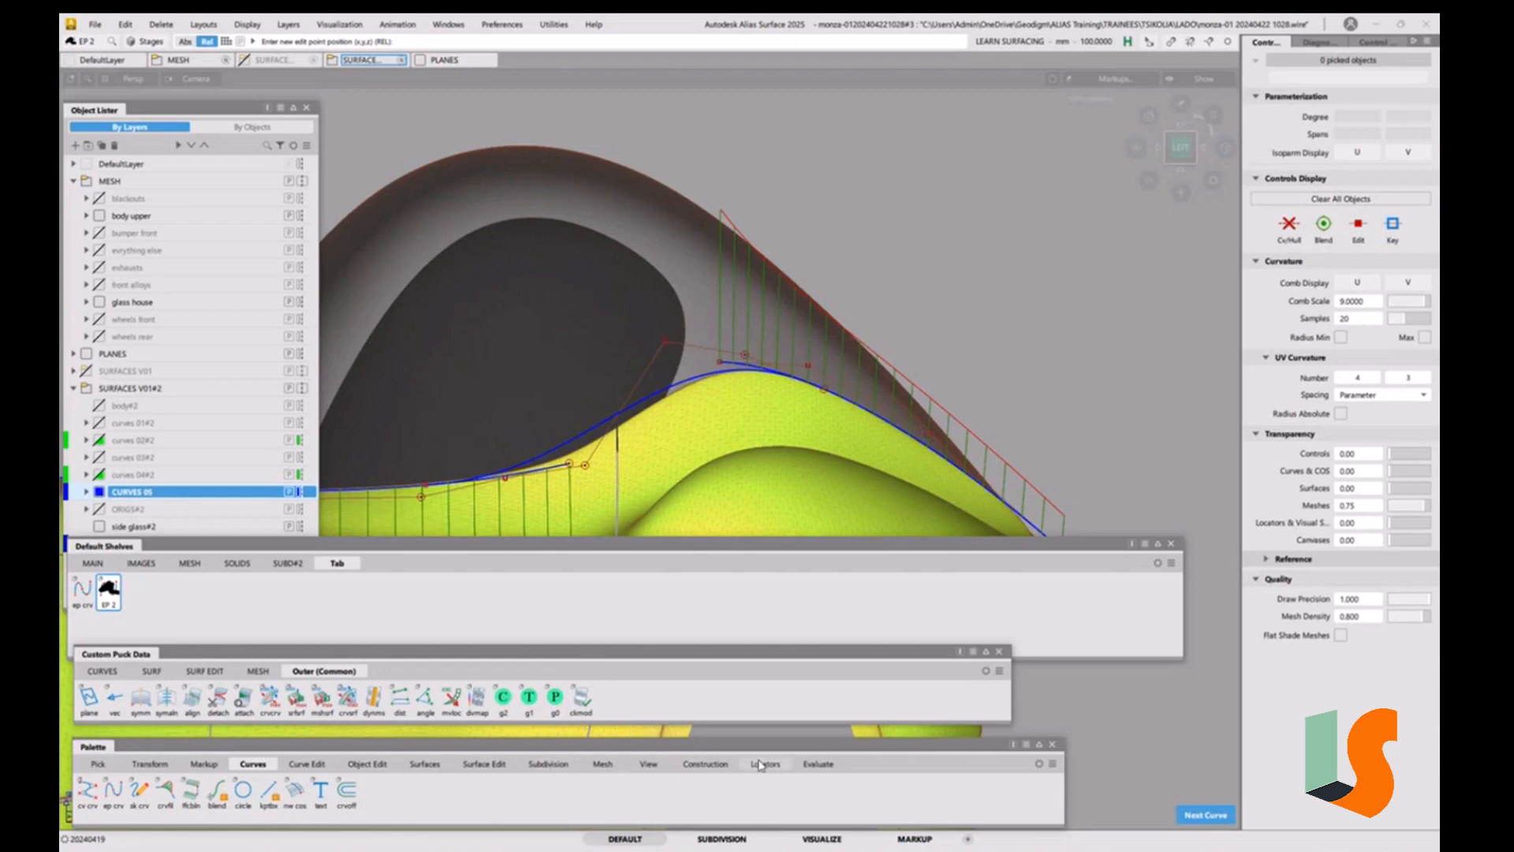
# Display the Evaluate tools in the Palette and close the Custom Puck Data shelf.
pyautogui.click(817, 763)
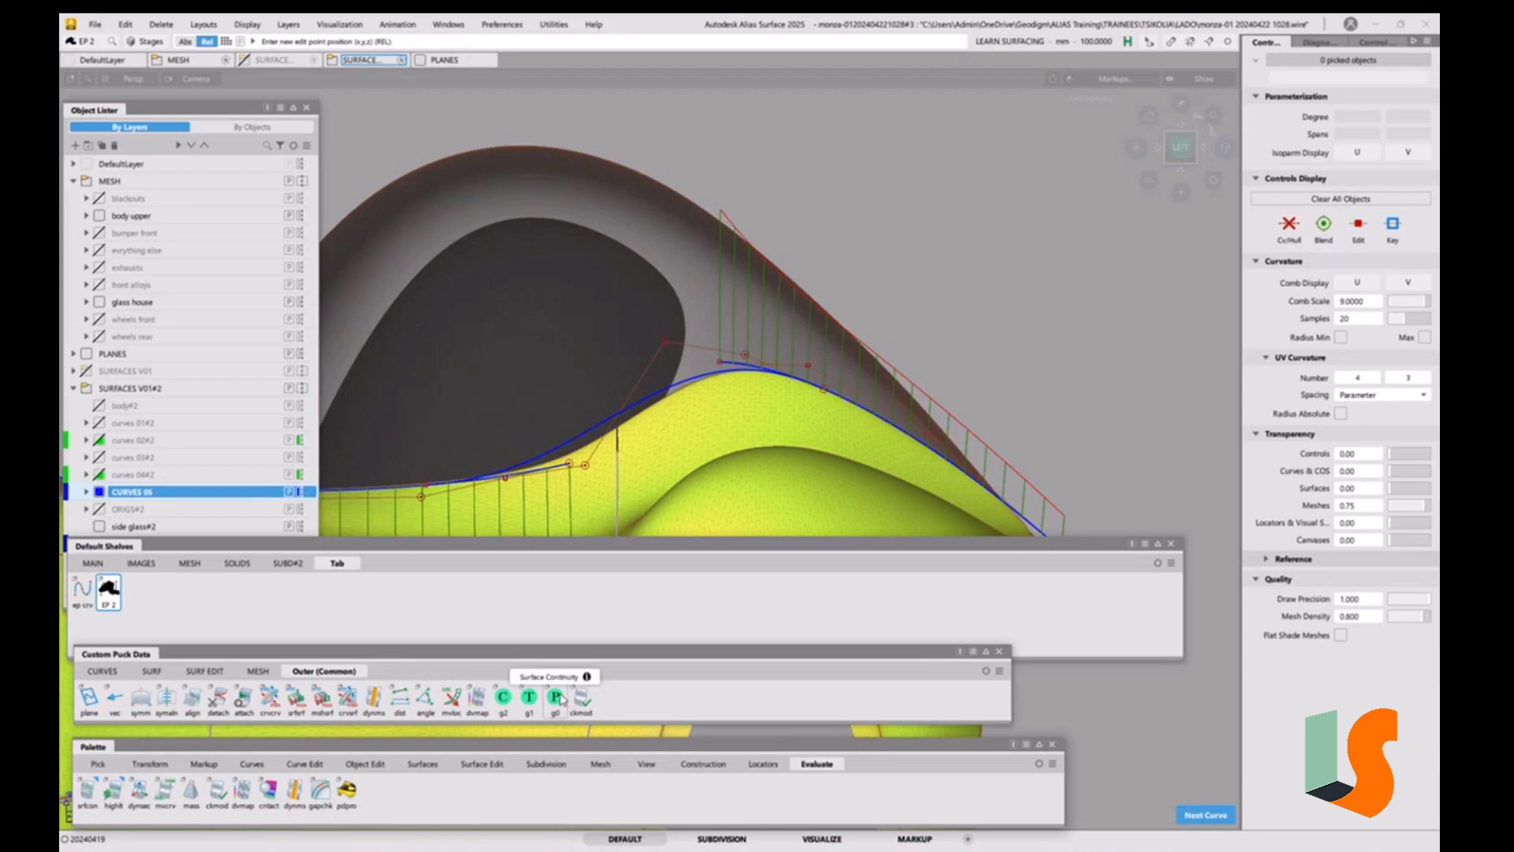
pyautogui.click(998, 652)
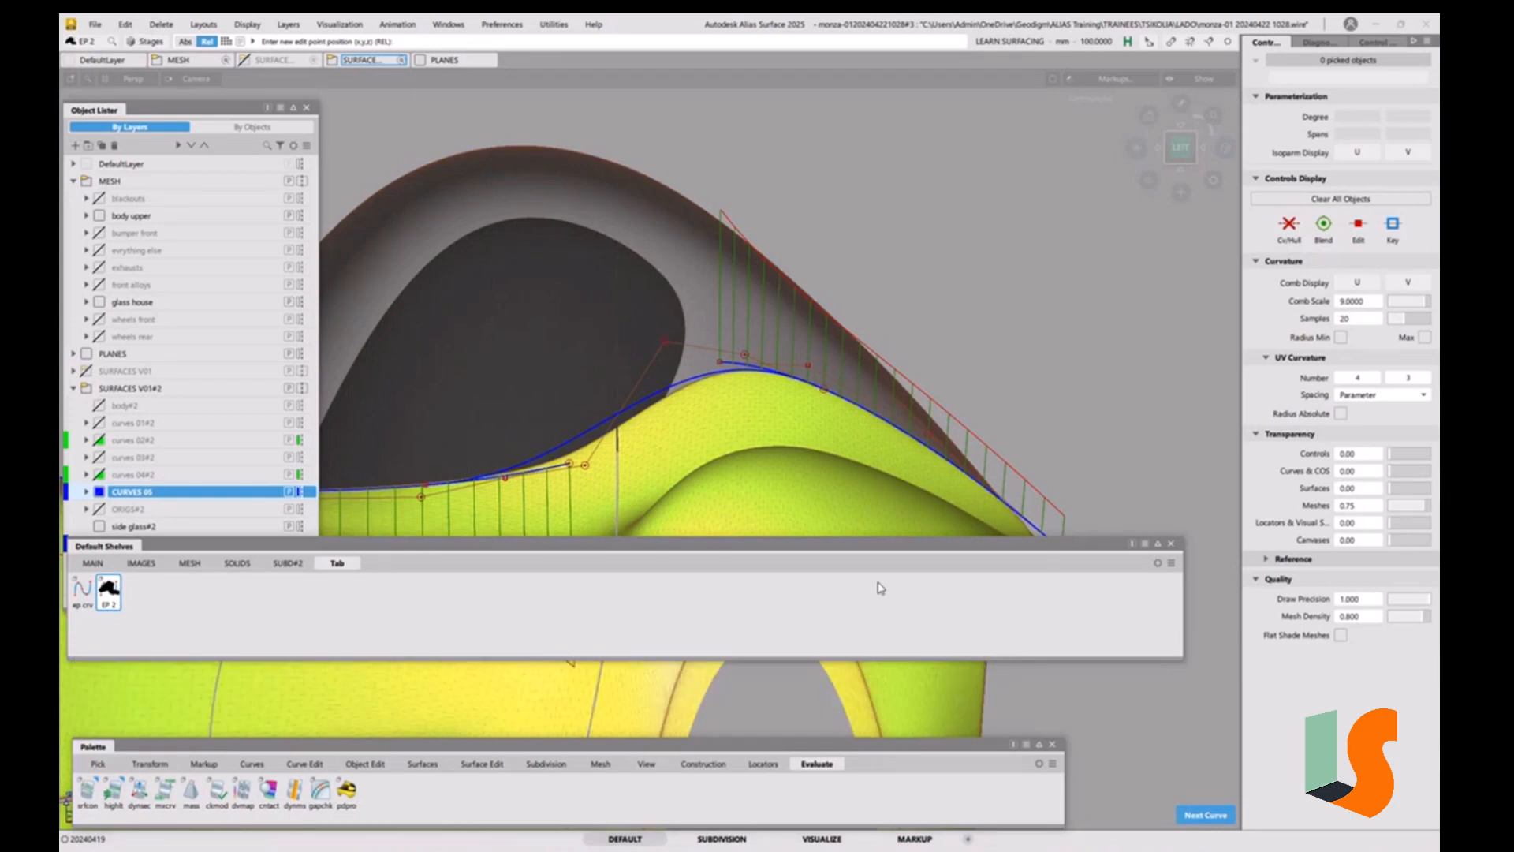
# Move the Default Shelves window lower, and check the curve degree options of both edit point curve tools without changing them.
pyautogui.moveTo(862, 550); pyautogui.dragTo(909, 599)
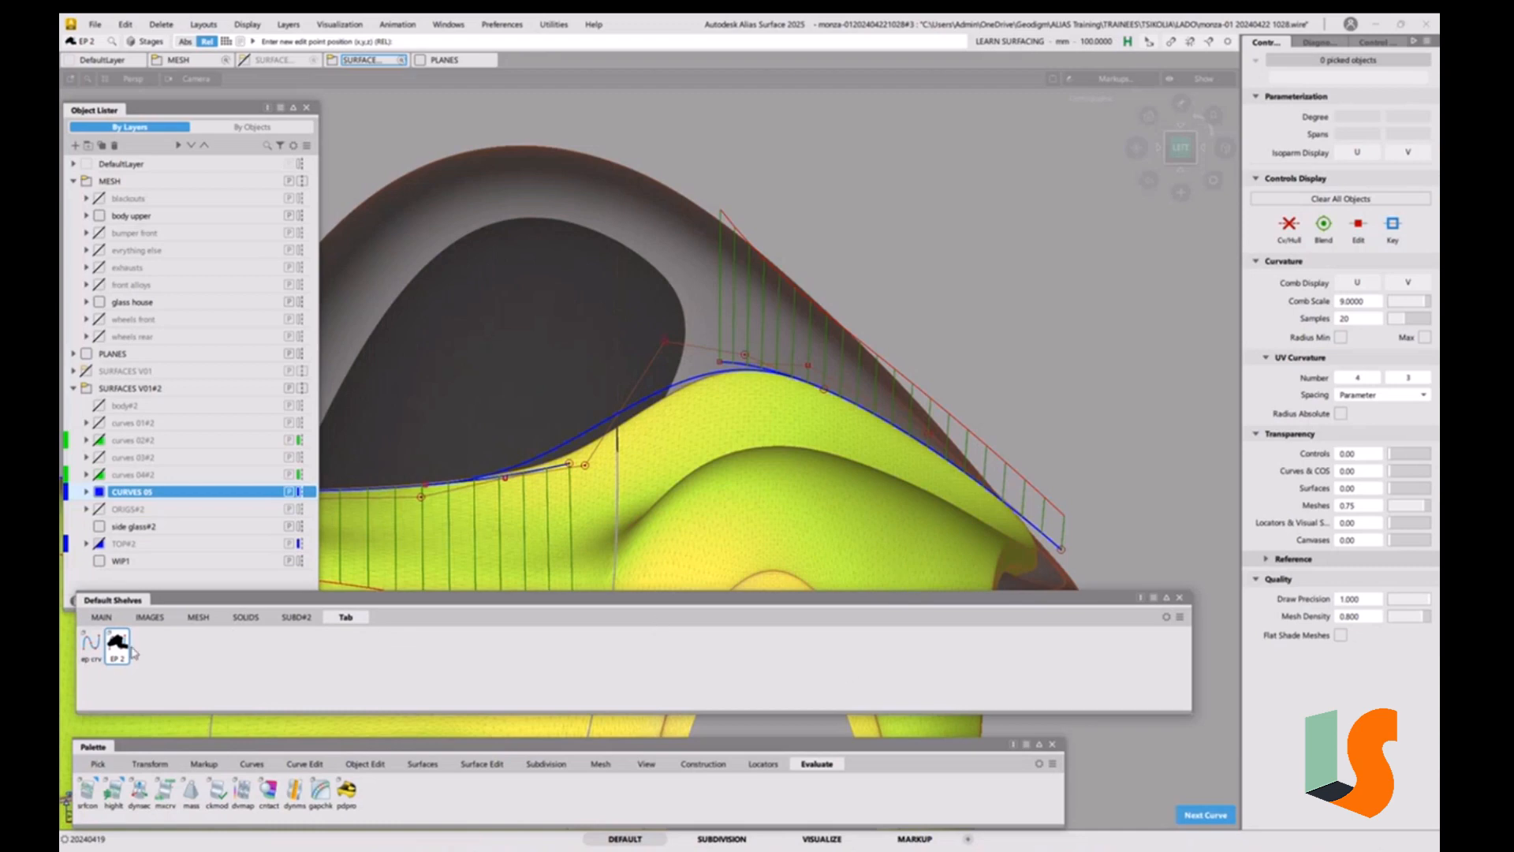
pyautogui.doubleClick(90, 645)
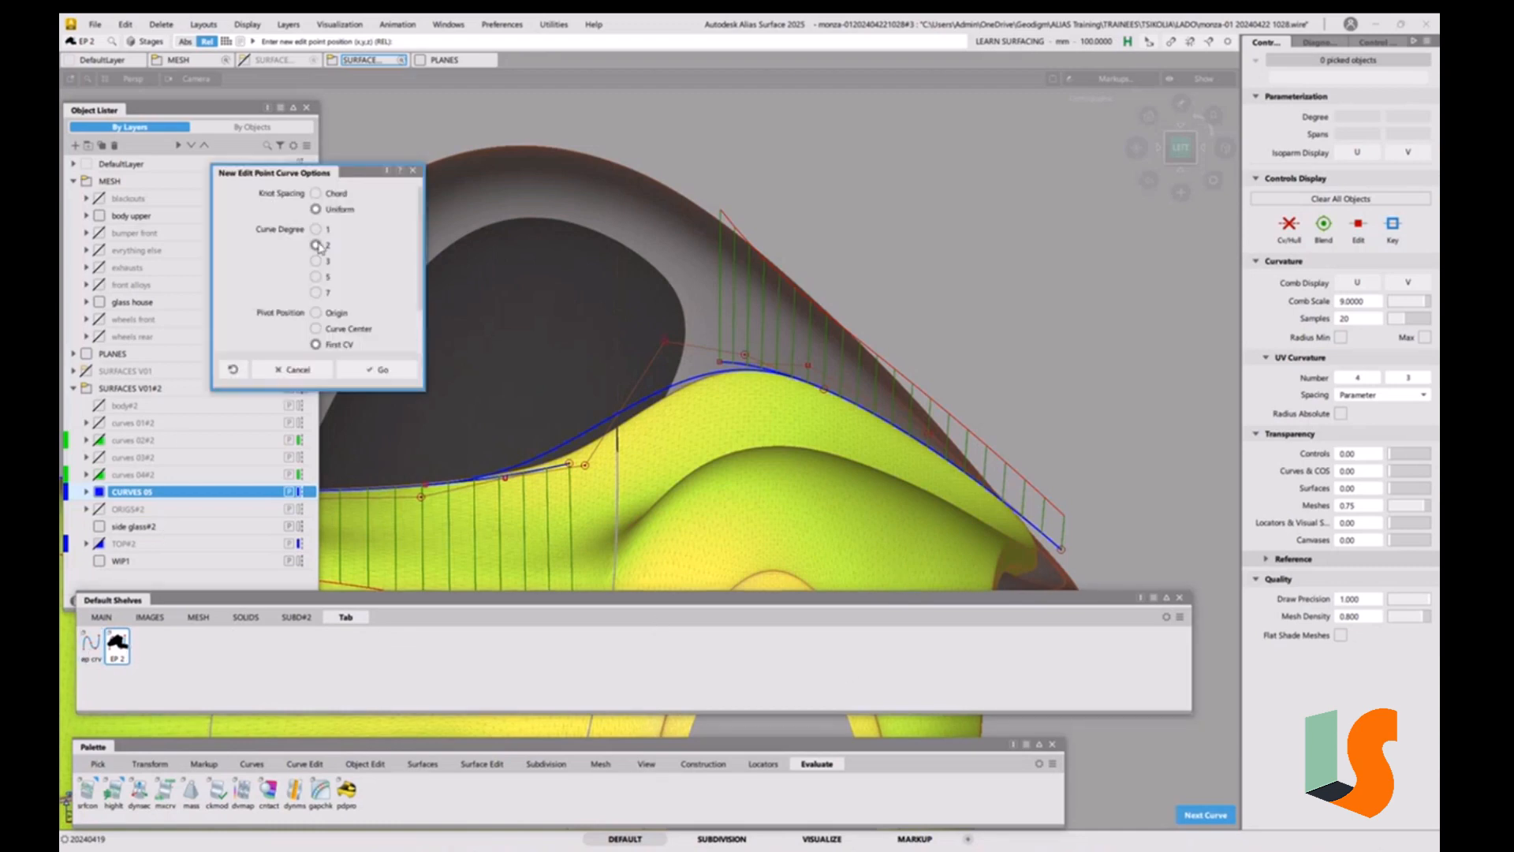
pyautogui.click(295, 373)
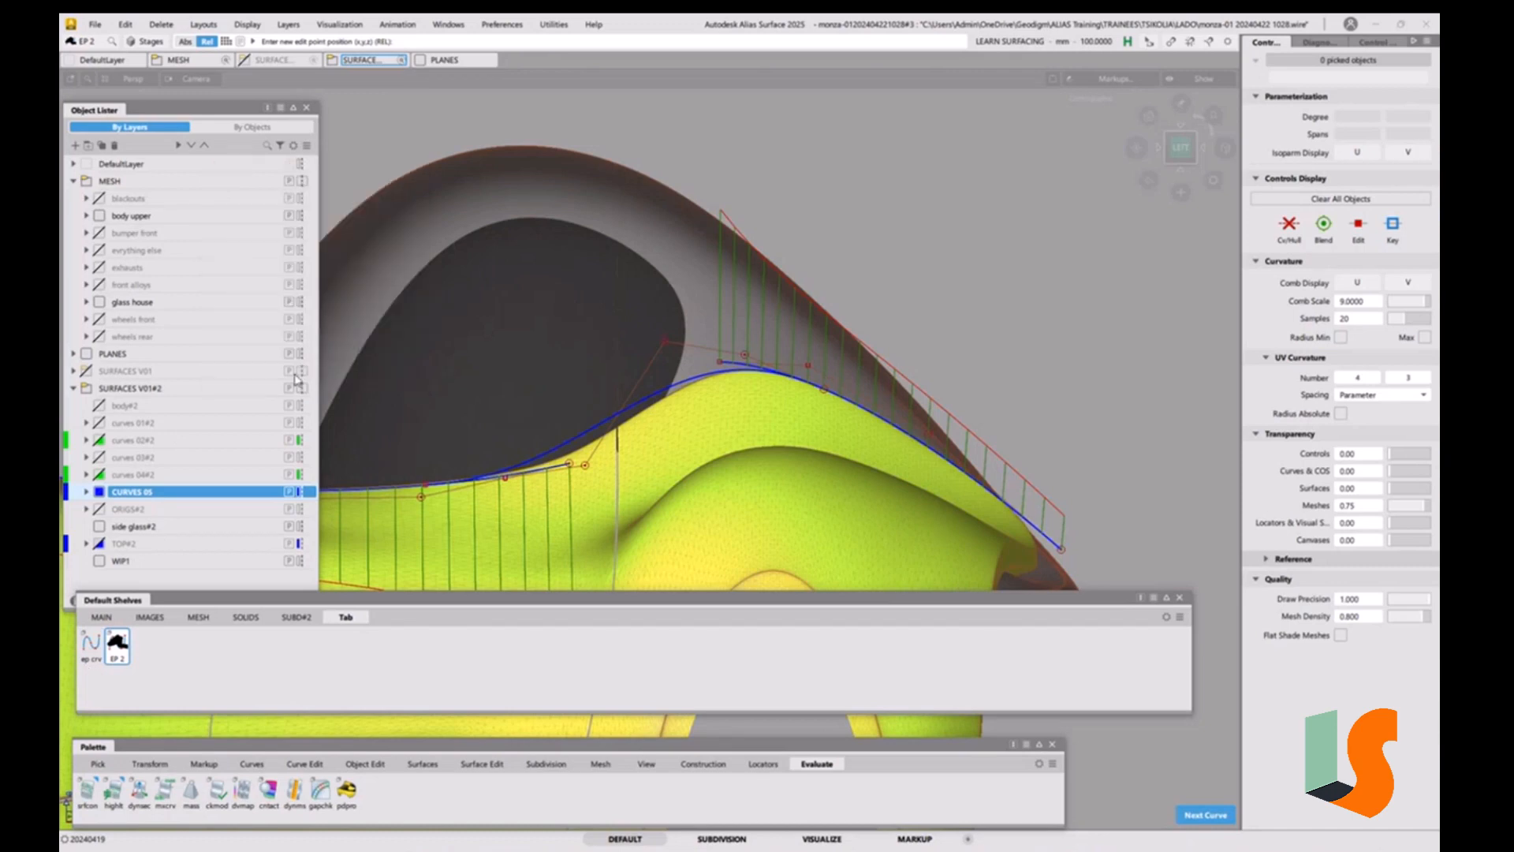
pyautogui.doubleClick(118, 651)
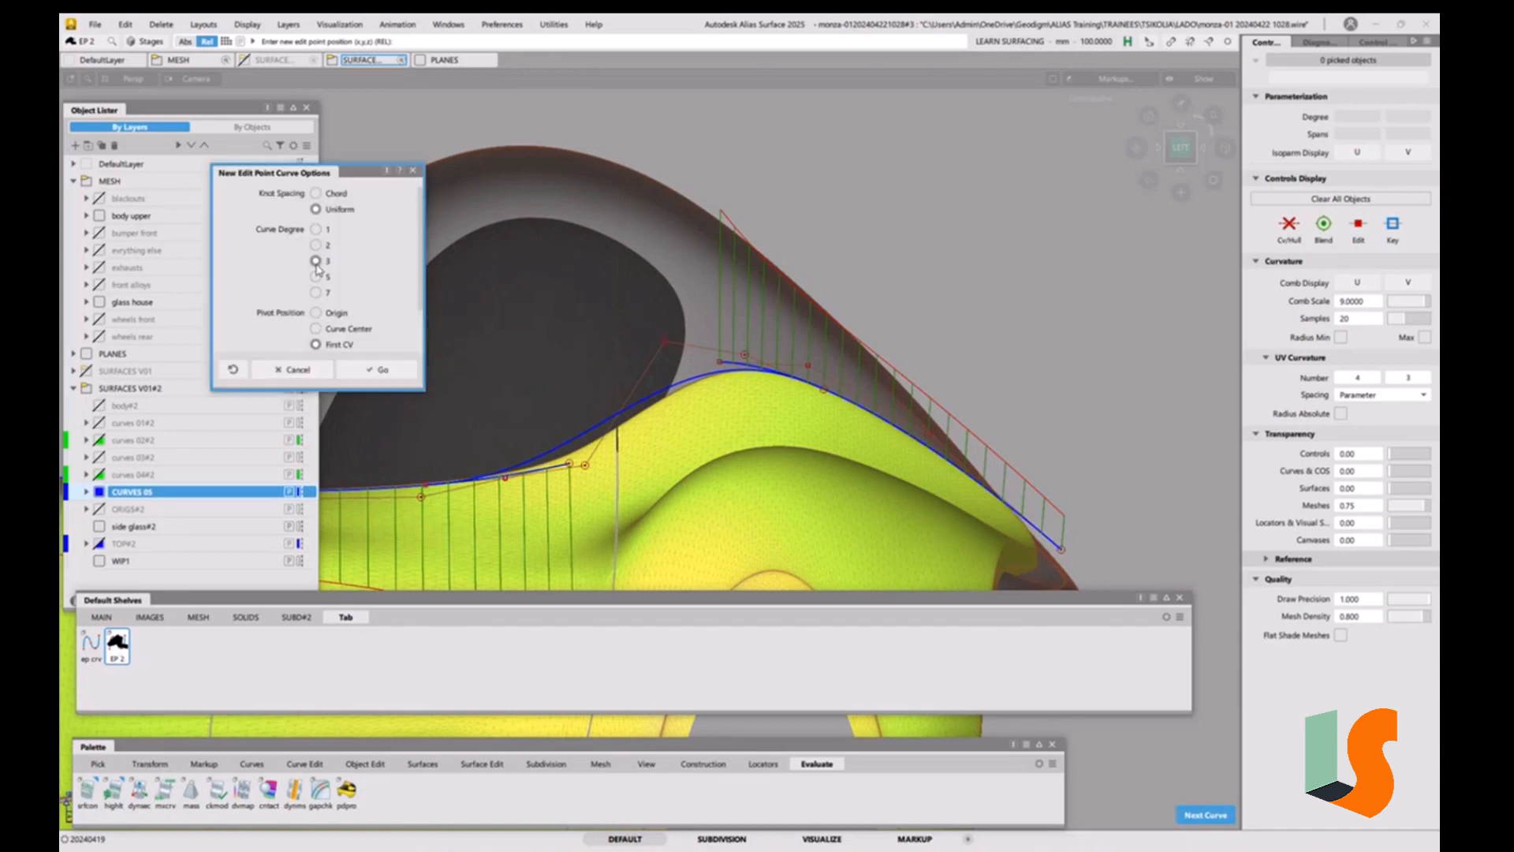
pyautogui.click(312, 376)
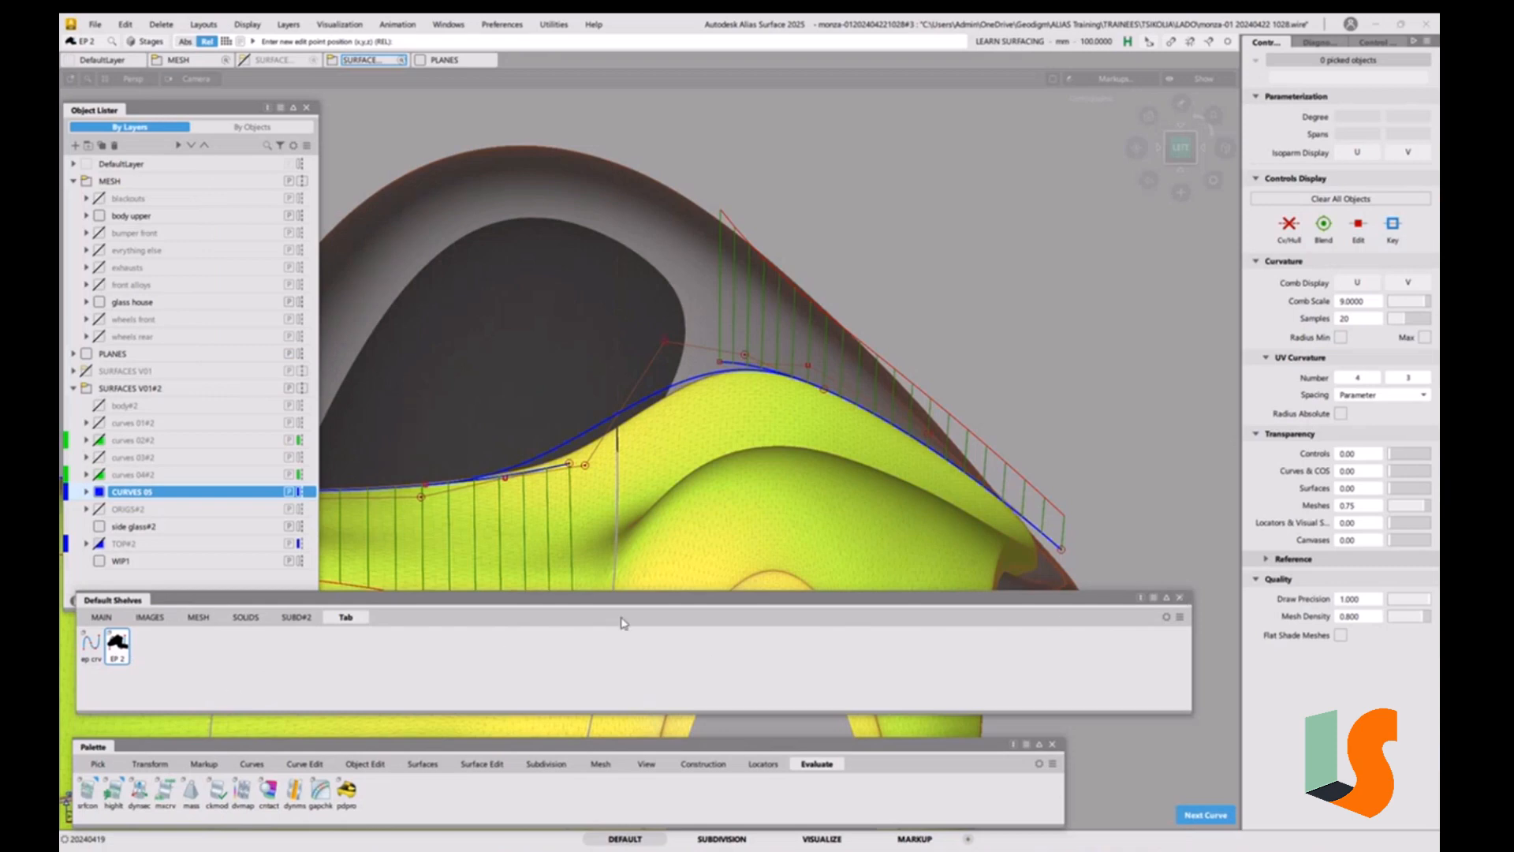
# Display the MAIN shelf tools and close the Default Shelves window.
pyautogui.click(105, 618)
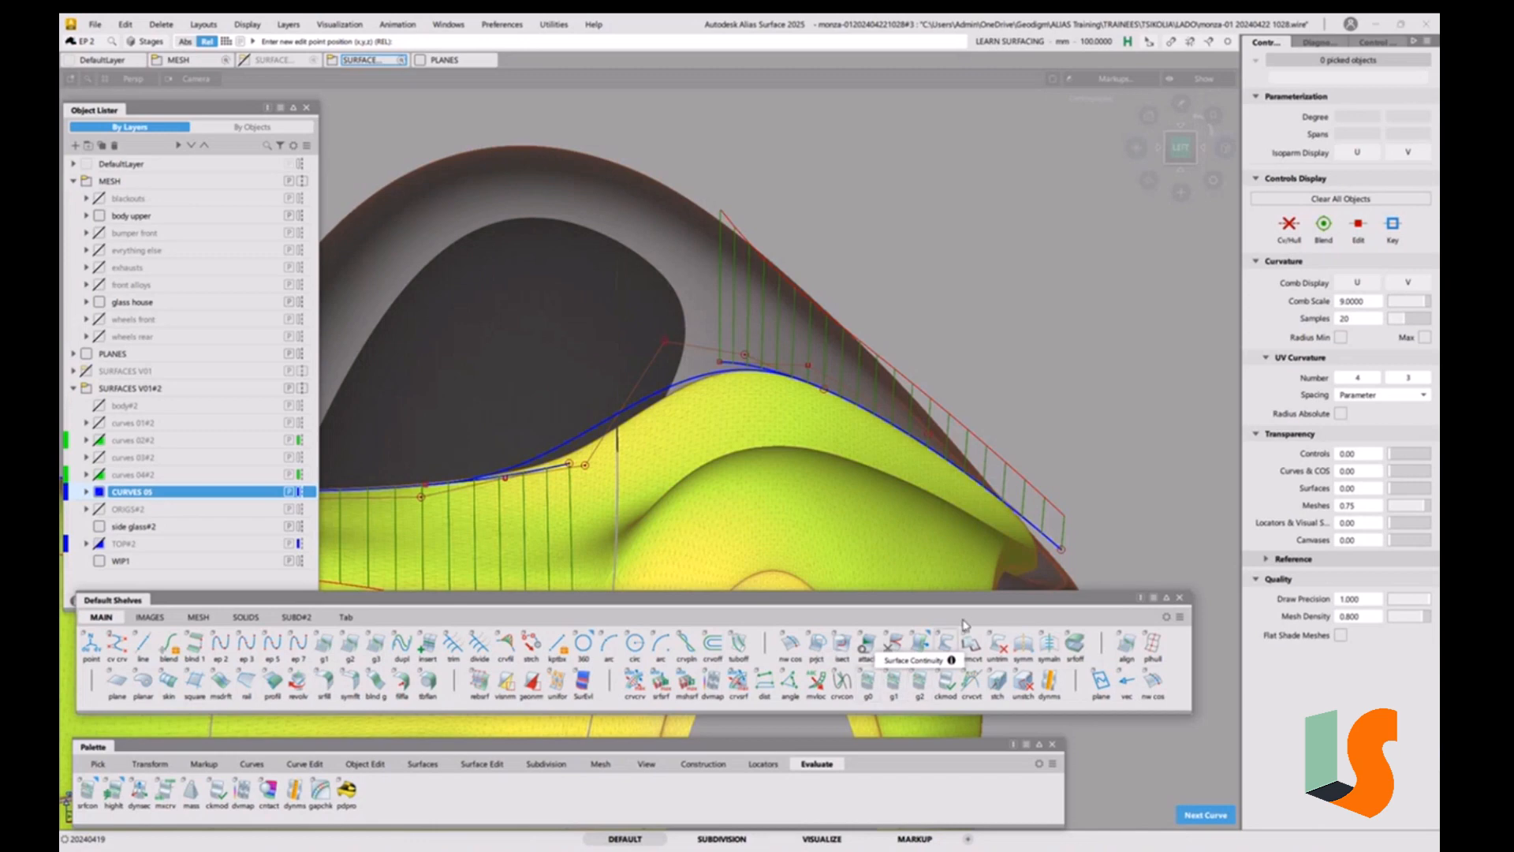
pyautogui.click(1181, 599)
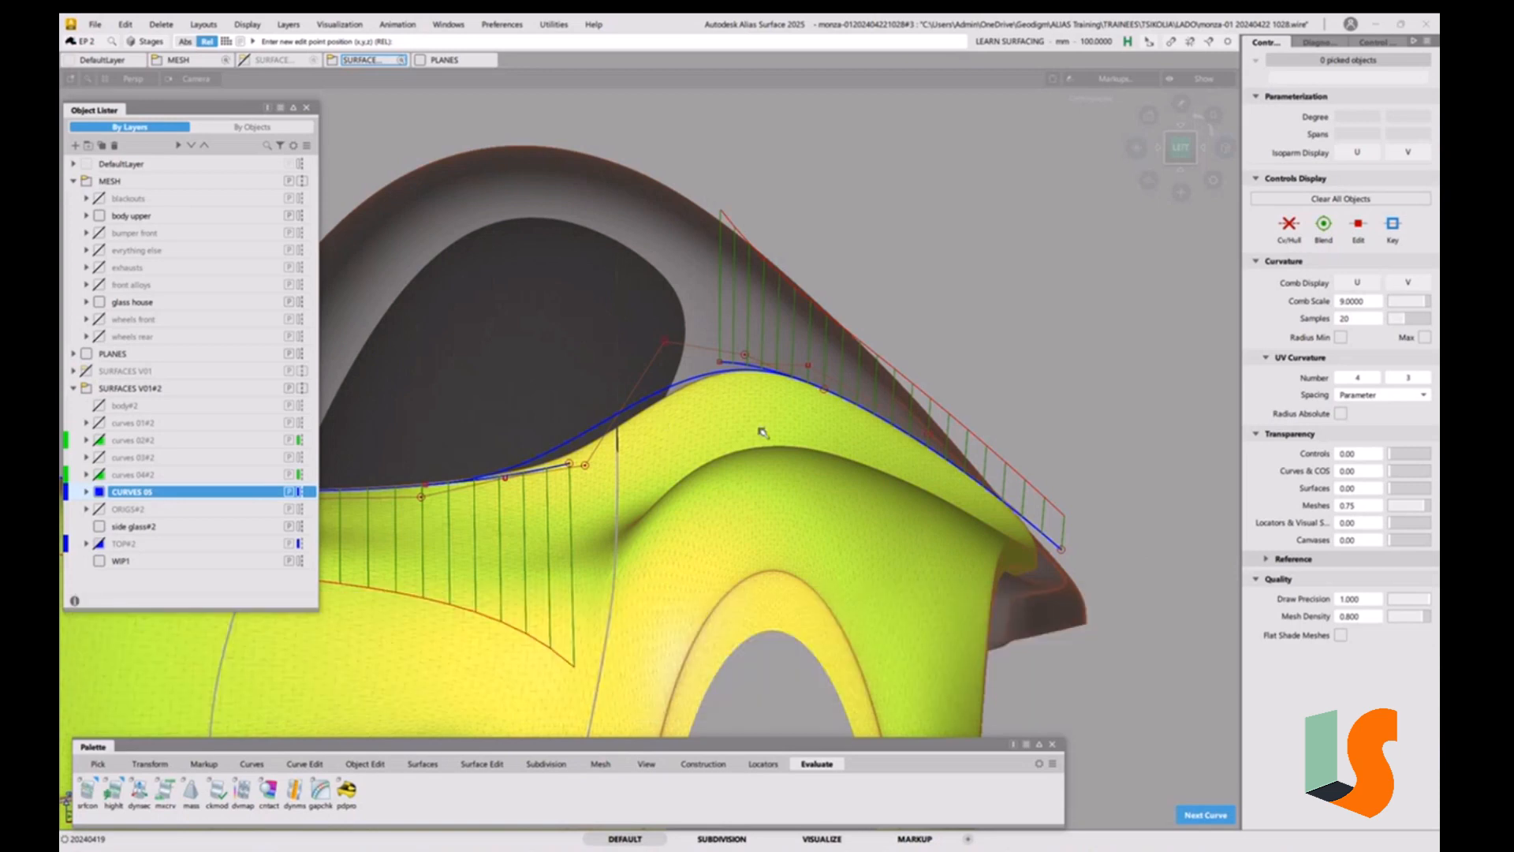
# Turn on the U curvature comb for the transition curve between the beltline and rear fender, and deselect the curve.
pyautogui.keyDown('alt'); pyautogui.keyDown('shift'); pyautogui.moveTo(738, 378); pyautogui.dragTo(959, 450); pyautogui.keyUp('shift'); pyautogui.keyUp('alt')
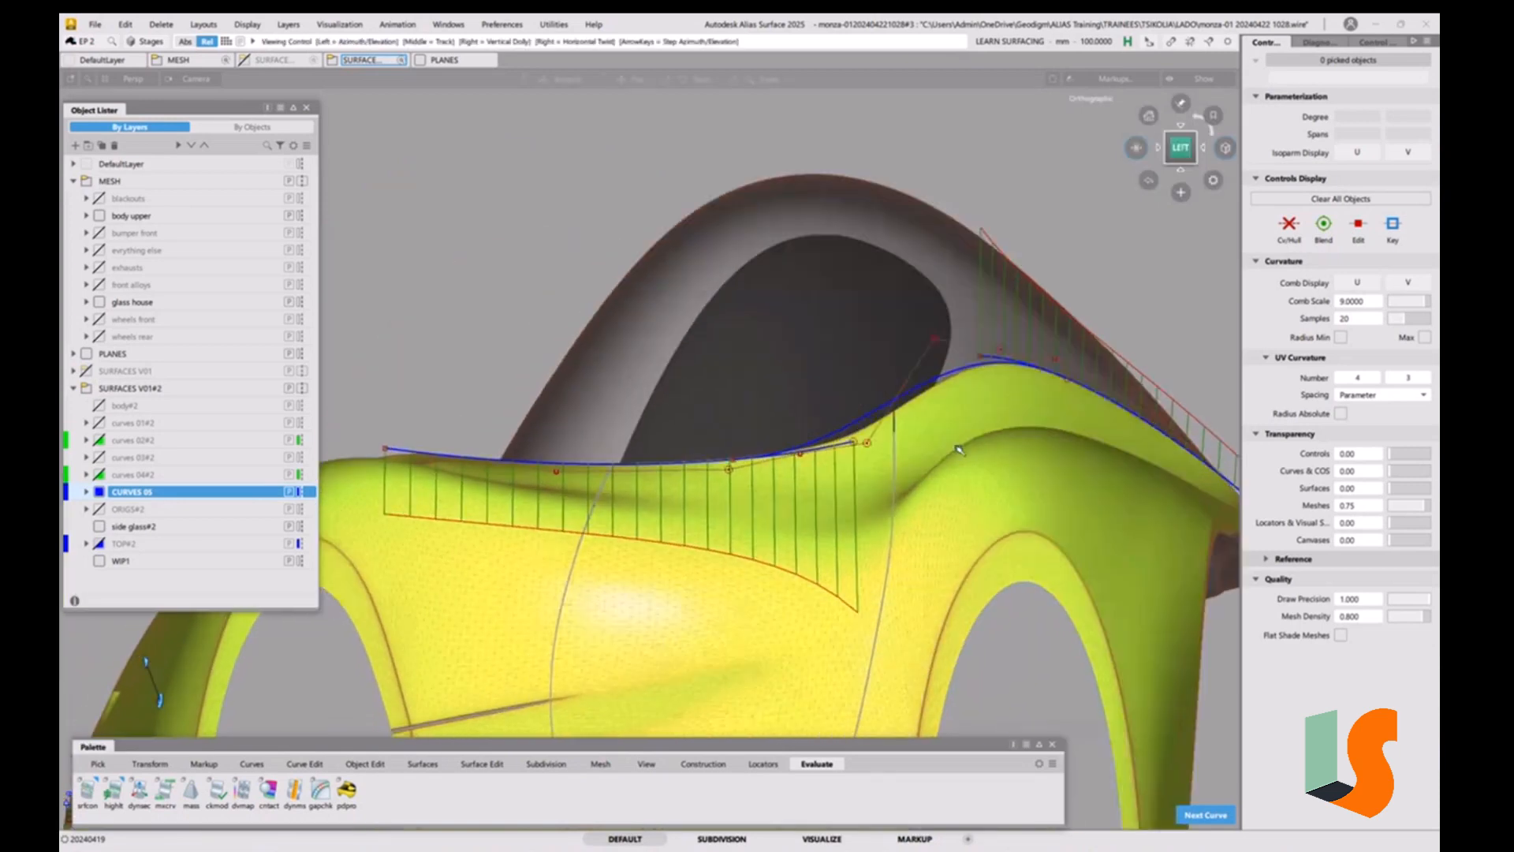
pyautogui.keyDown('alt'); pyautogui.keyDown('shift'); pyautogui.moveTo(959, 450); pyautogui.dragTo(868, 459, button='middle'); pyautogui.keyUp('shift'); pyautogui.keyUp('alt')
pyautogui.keyDown('ctrl'); pyautogui.keyDown('shift'); pyautogui.moveTo(769, 452); pyautogui.dragTo(825, 470); pyautogui.keyUp('shift'); pyautogui.keyUp('ctrl')
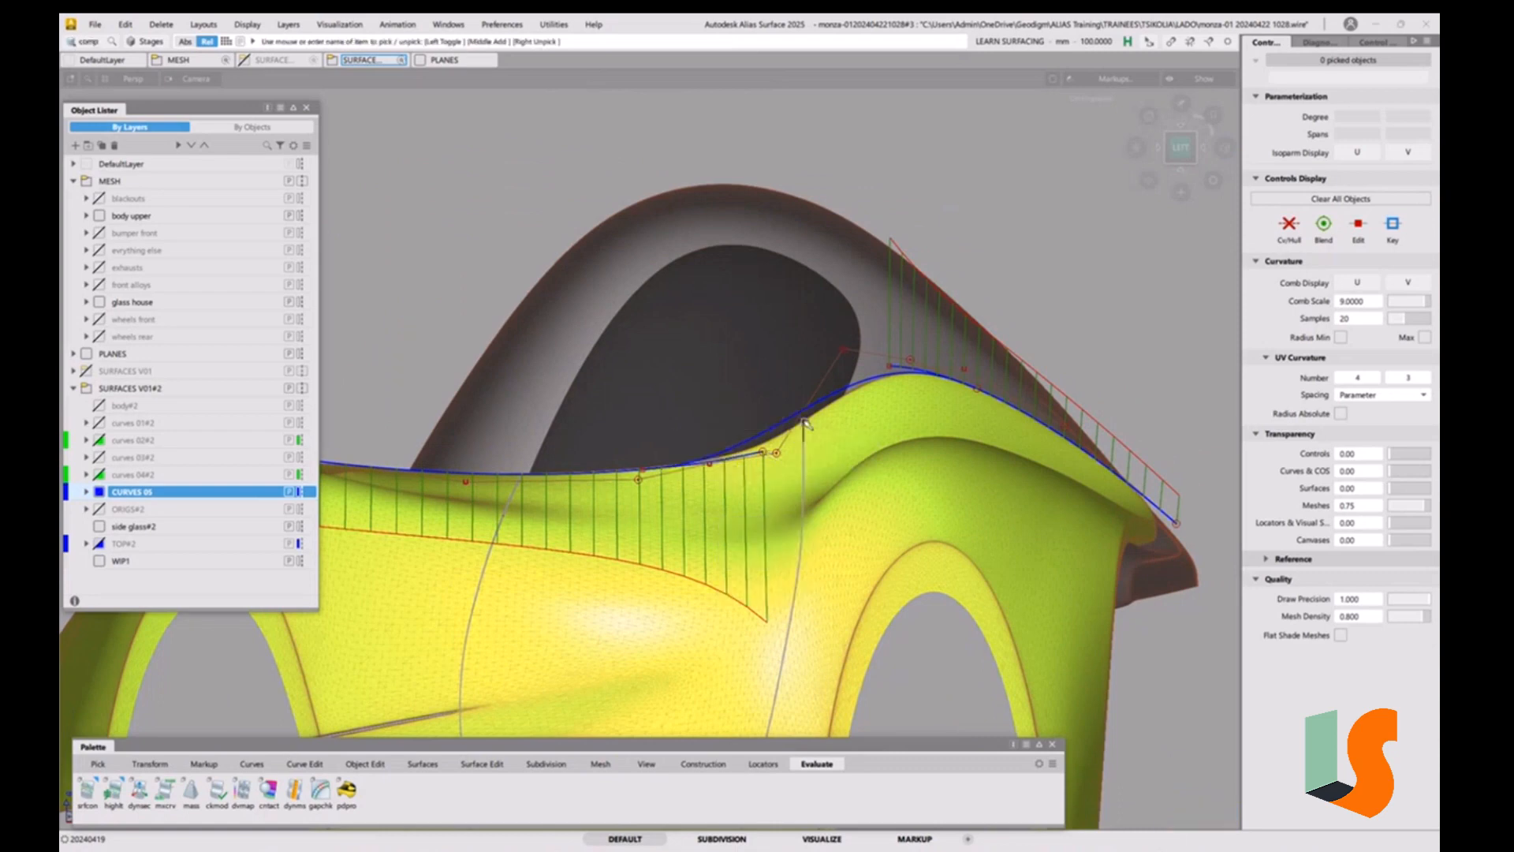
pyautogui.click(803, 420)
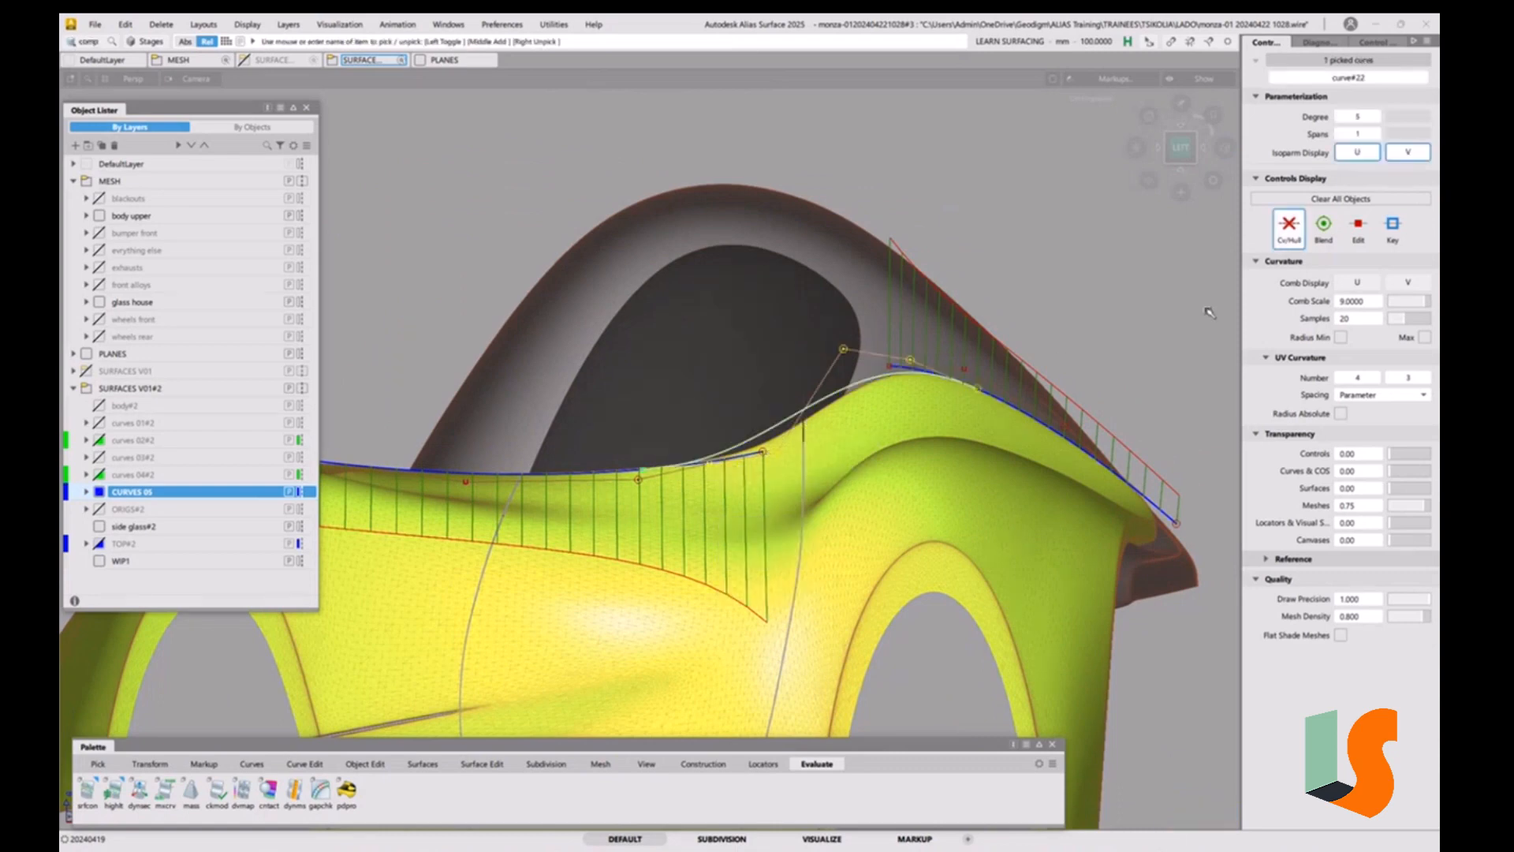
pyautogui.click(1357, 283)
pyautogui.keyDown('ctrl'); pyautogui.keyDown('shift'); pyautogui.moveTo(934, 496); pyautogui.dragTo(935, 433); pyautogui.keyUp('shift'); pyautogui.keyUp('ctrl')
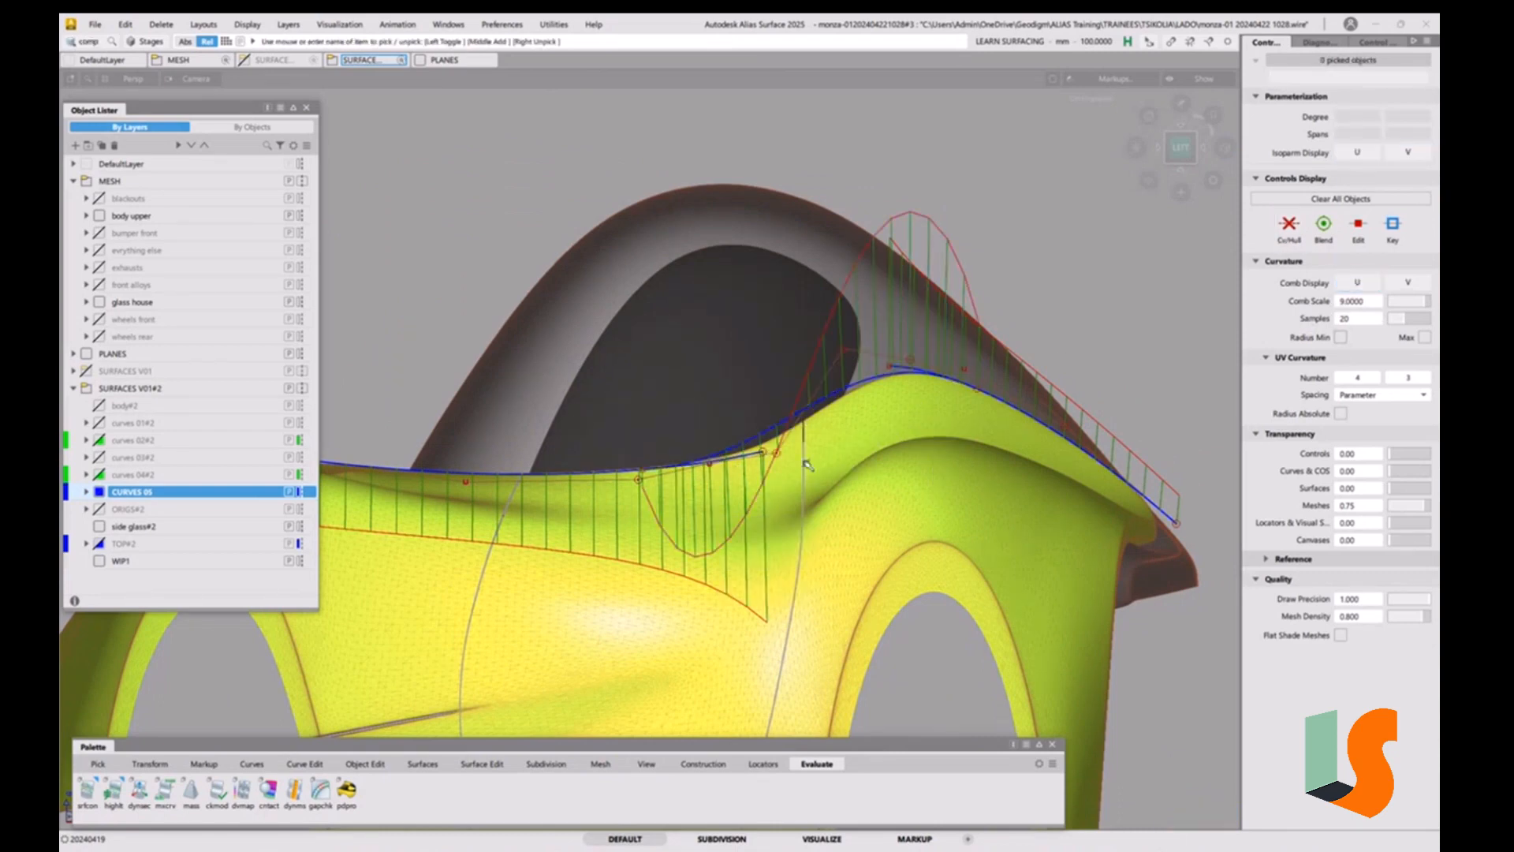
# Reopen the transition curve's Align history and set the beltline end's tangent scale to about 26.2.
pyautogui.keyDown('alt'); pyautogui.keyDown('shift'); pyautogui.moveTo(803, 464); pyautogui.dragTo(881, 452, button='right'); pyautogui.keyUp('shift'); pyautogui.keyUp('alt')
pyautogui.keyDown('alt'); pyautogui.keyDown('shift'); pyautogui.moveTo(881, 453); pyautogui.dragTo(761, 481, button='middle'); pyautogui.keyUp('shift'); pyautogui.keyUp('alt')
pyautogui.press('q')
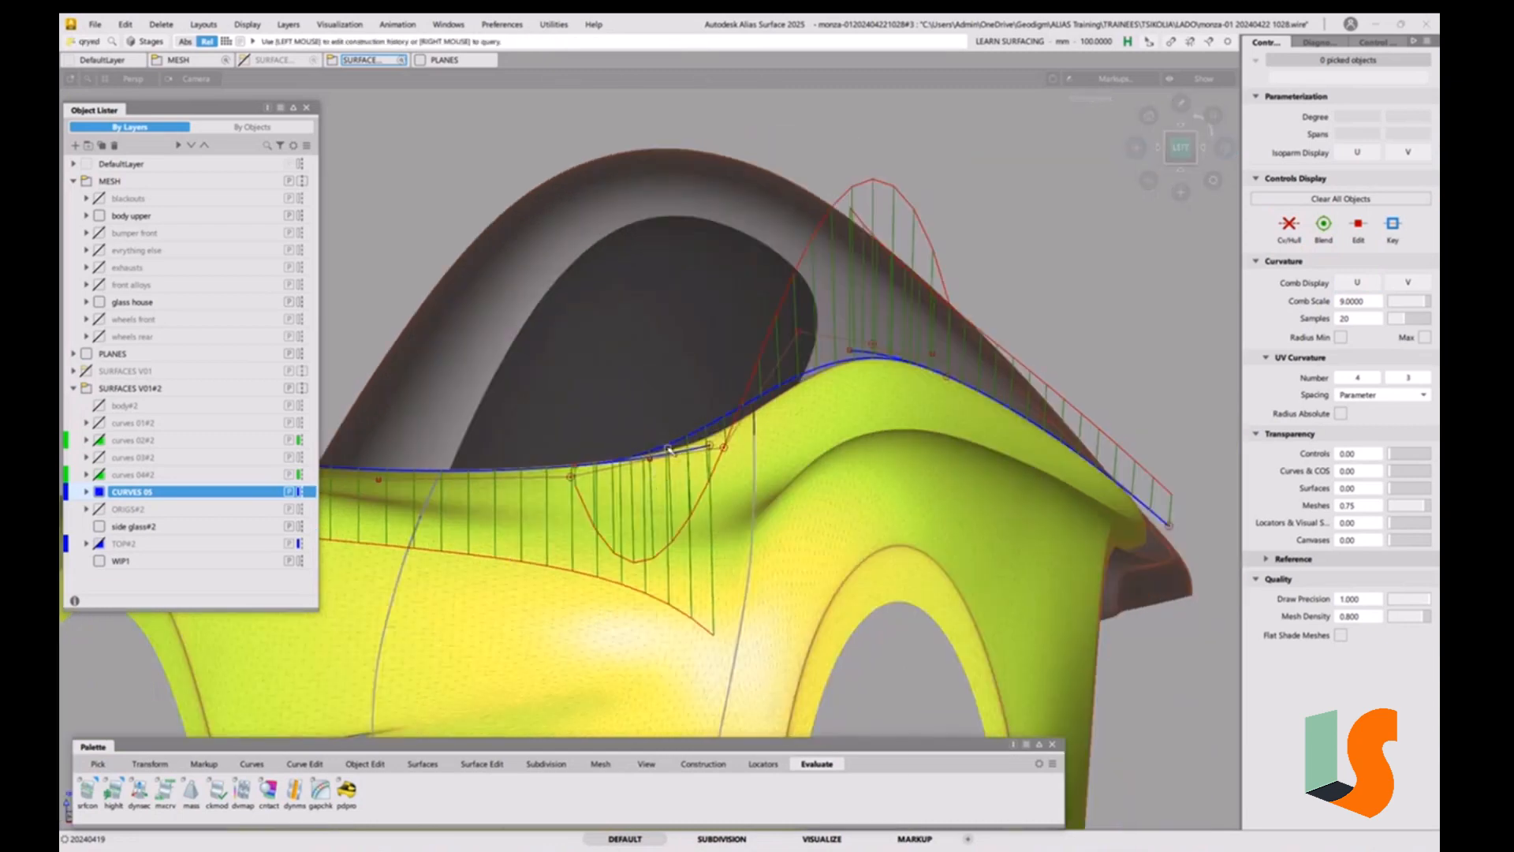
pyautogui.click(669, 450)
pyautogui.keyDown('alt'); pyautogui.keyDown('shift'); pyautogui.moveTo(756, 453); pyautogui.dragTo(749, 455, button='right'); pyautogui.keyUp('shift'); pyautogui.keyUp('alt')
pyautogui.keyDown('alt'); pyautogui.keyDown('shift'); pyautogui.moveTo(749, 455); pyautogui.dragTo(675, 482, button='middle'); pyautogui.keyUp('shift'); pyautogui.keyUp('alt')
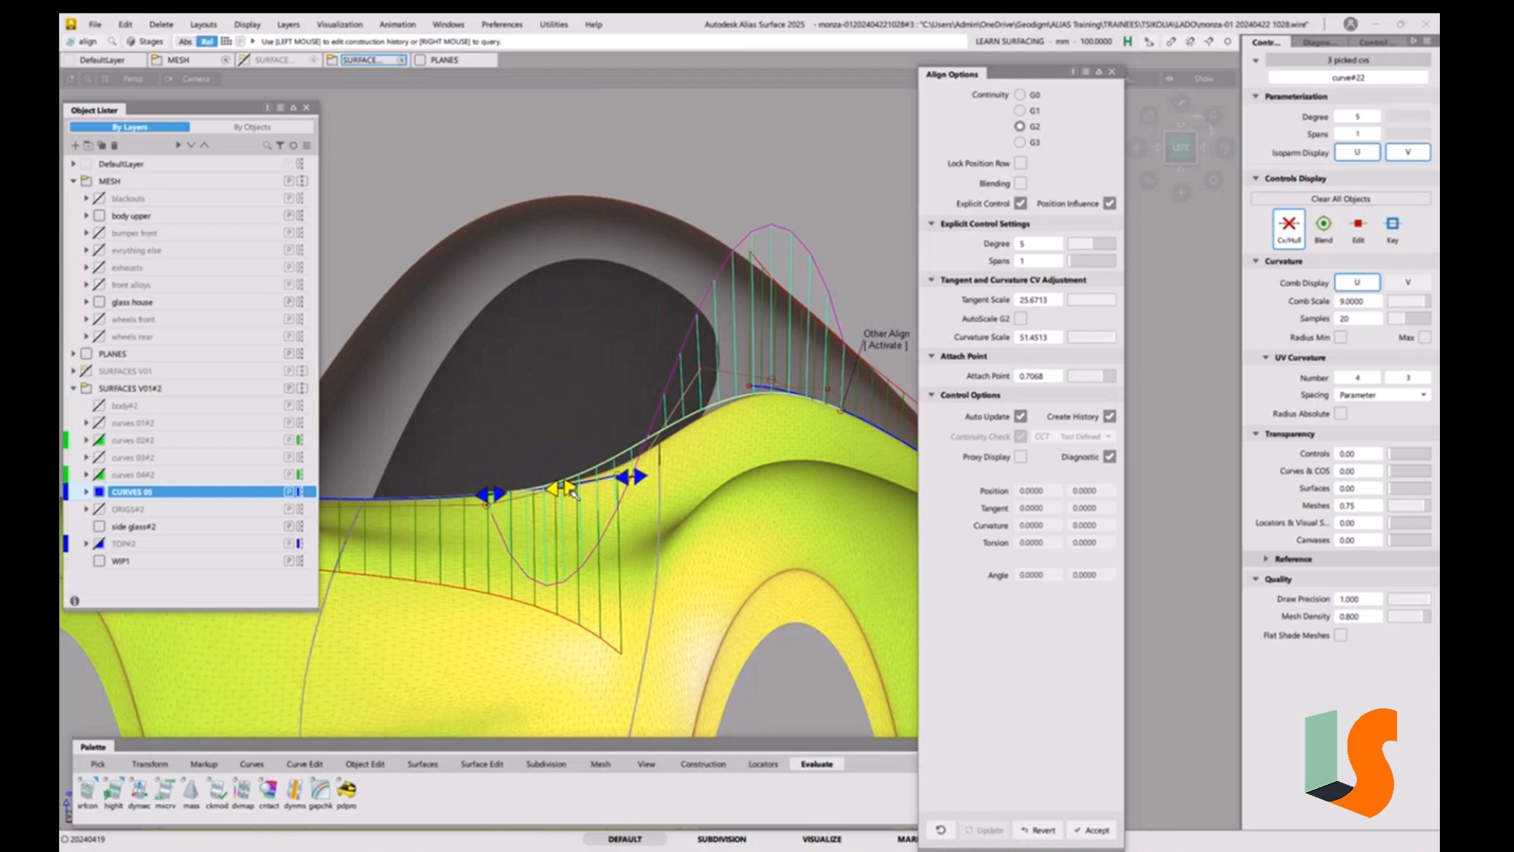
pyautogui.moveTo(569, 491); pyautogui.dragTo(571, 491)
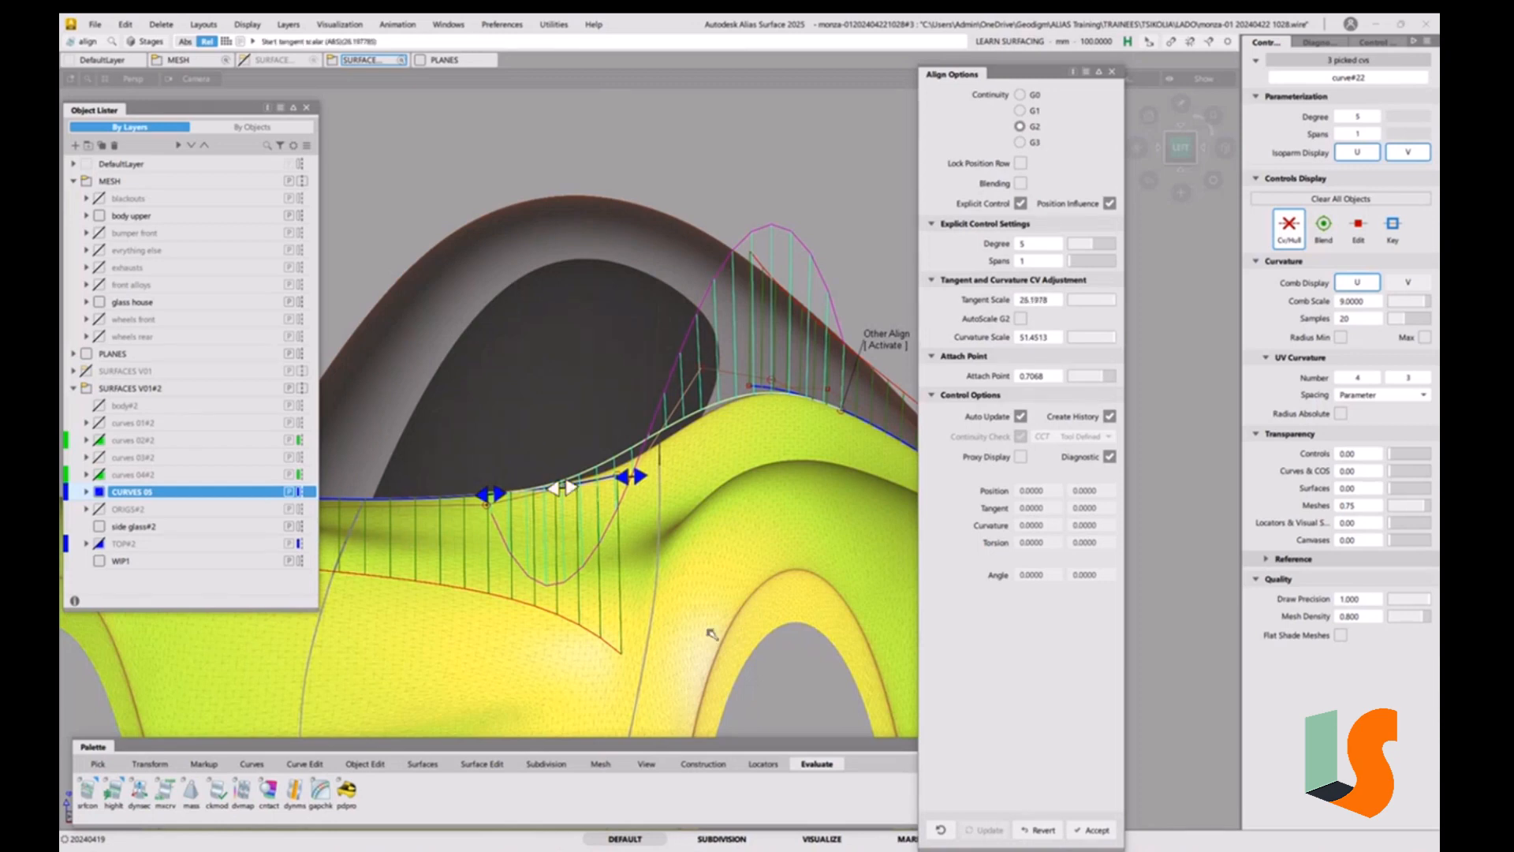
# Pick the beltline, transition and rear fender curves together and set their curvature comb scale to 10.
pyautogui.keyDown('alt'); pyautogui.keyDown('shift'); pyautogui.moveTo(679, 544); pyautogui.dragTo(683, 558, button='right'); pyautogui.keyUp('shift'); pyautogui.keyUp('alt')
pyautogui.keyDown('alt'); pyautogui.keyDown('shift'); pyautogui.moveTo(683, 558); pyautogui.dragTo(720, 521, button='middle'); pyautogui.keyUp('shift'); pyautogui.keyUp('alt')
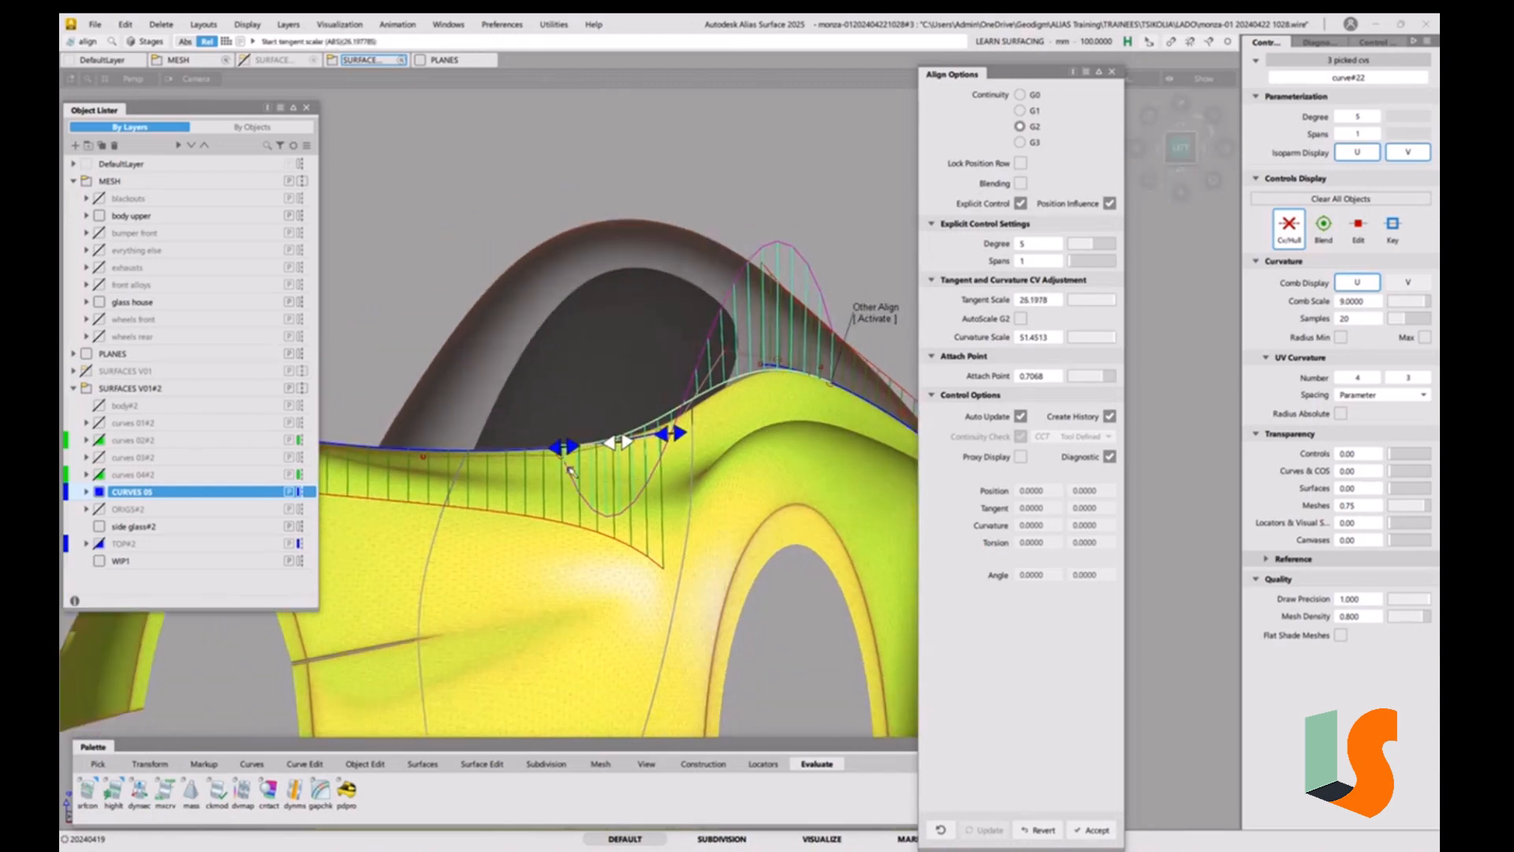
pyautogui.keyDown('ctrl'); pyautogui.keyDown('shift'); pyautogui.moveTo(745, 544); pyautogui.dragTo(779, 488); pyautogui.keyUp('shift'); pyautogui.keyUp('ctrl')
pyautogui.moveTo(854, 347); pyautogui.dragTo(545, 512)
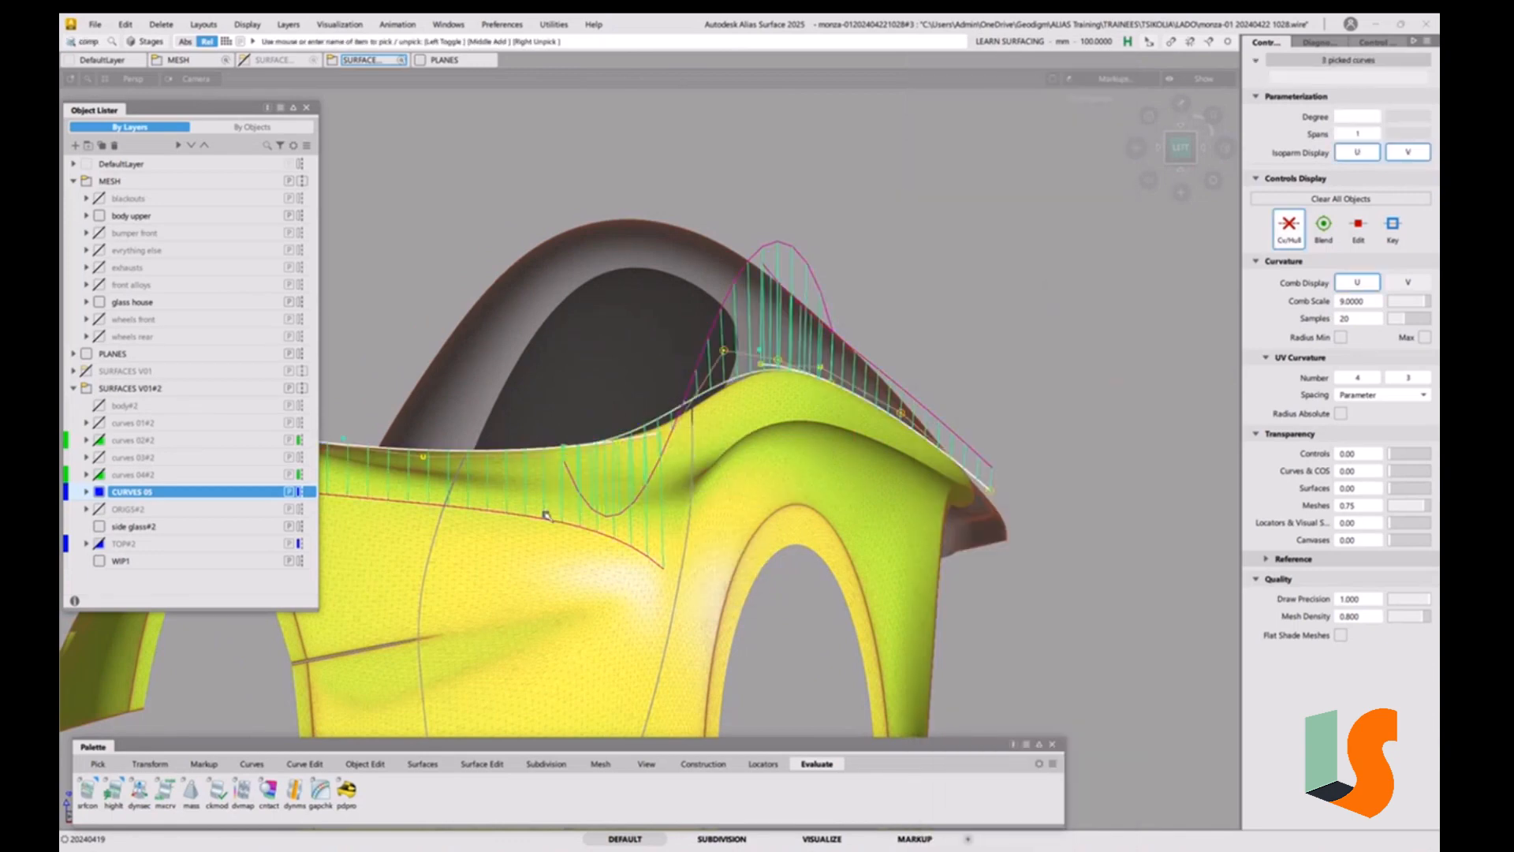
pyautogui.doubleClick(1366, 309)
pyautogui.press('Return')
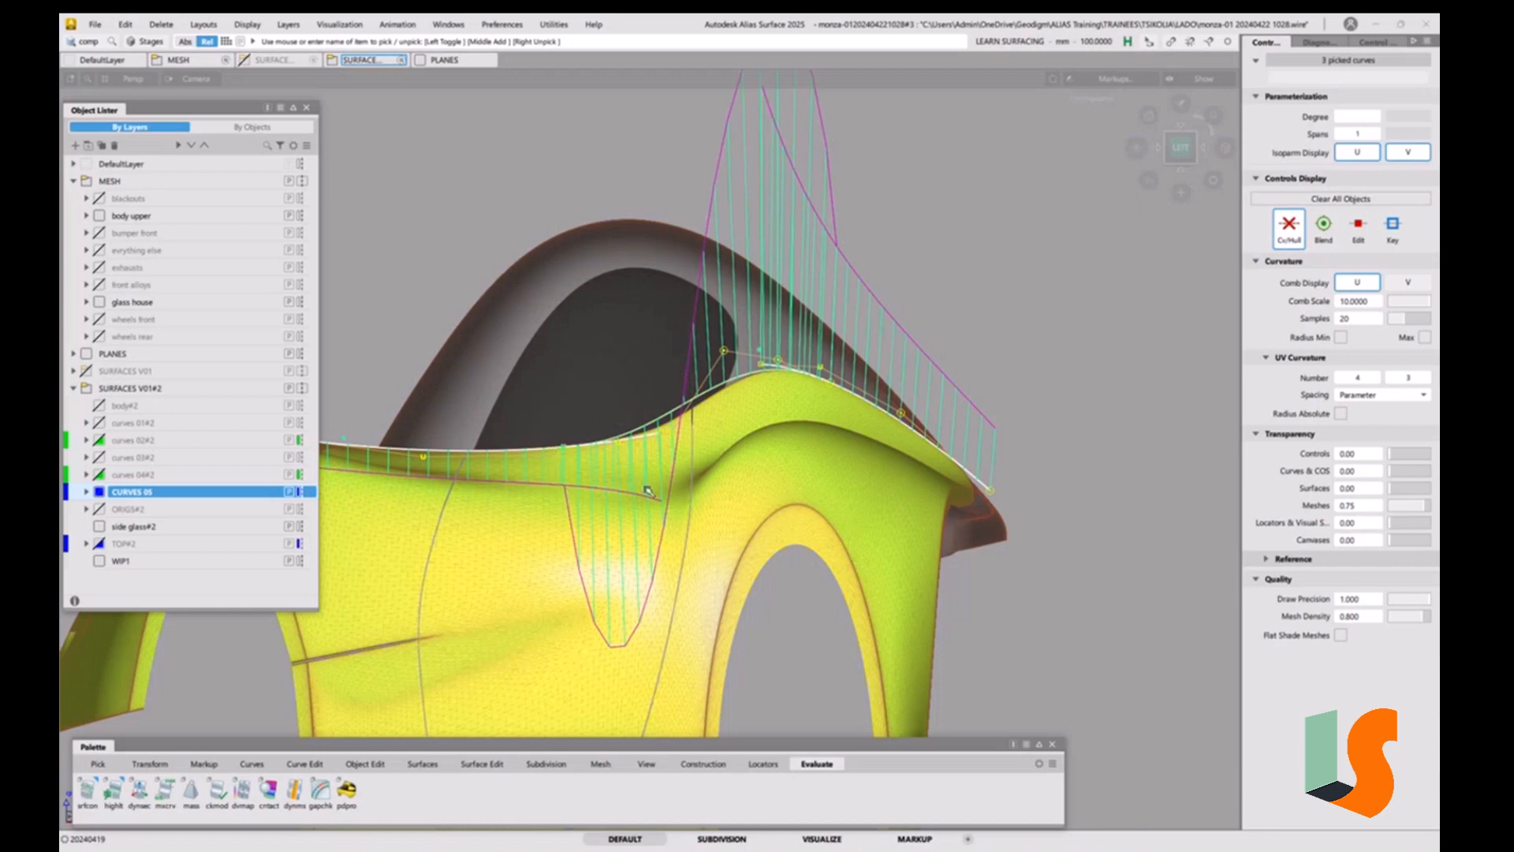
# Reopen the transition curve's alignment and raise the beltline end's tangent scale to about 29.8 and curvature scale to about 59.9.
pyautogui.keyDown('alt'); pyautogui.keyDown('shift'); pyautogui.moveTo(775, 448); pyautogui.dragTo(638, 501); pyautogui.keyUp('shift'); pyautogui.keyUp('alt')
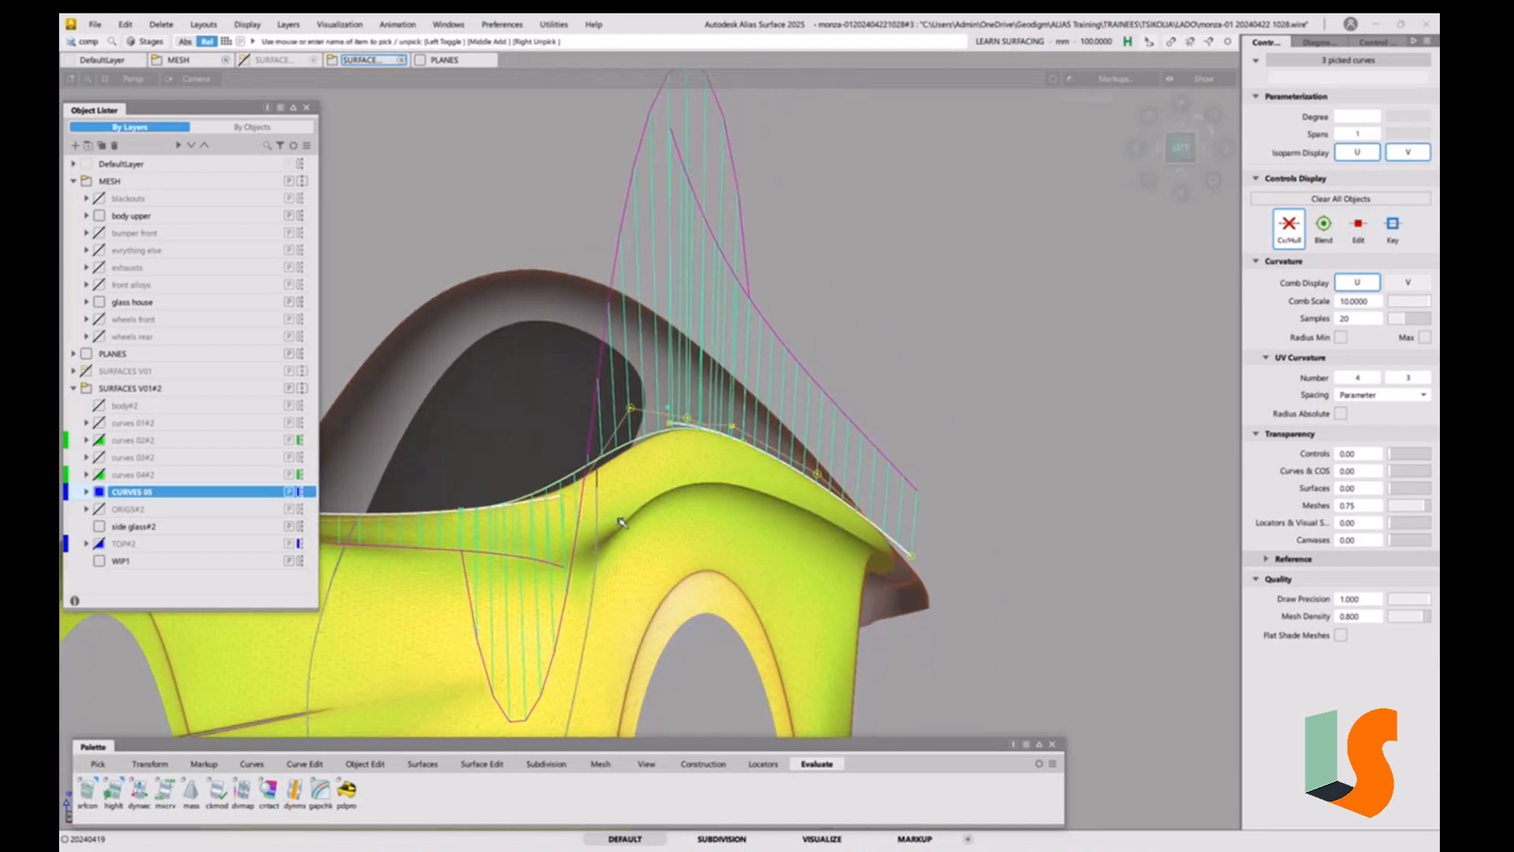
pyautogui.hotkey('ctrl', 'q')
pyautogui.click(536, 500)
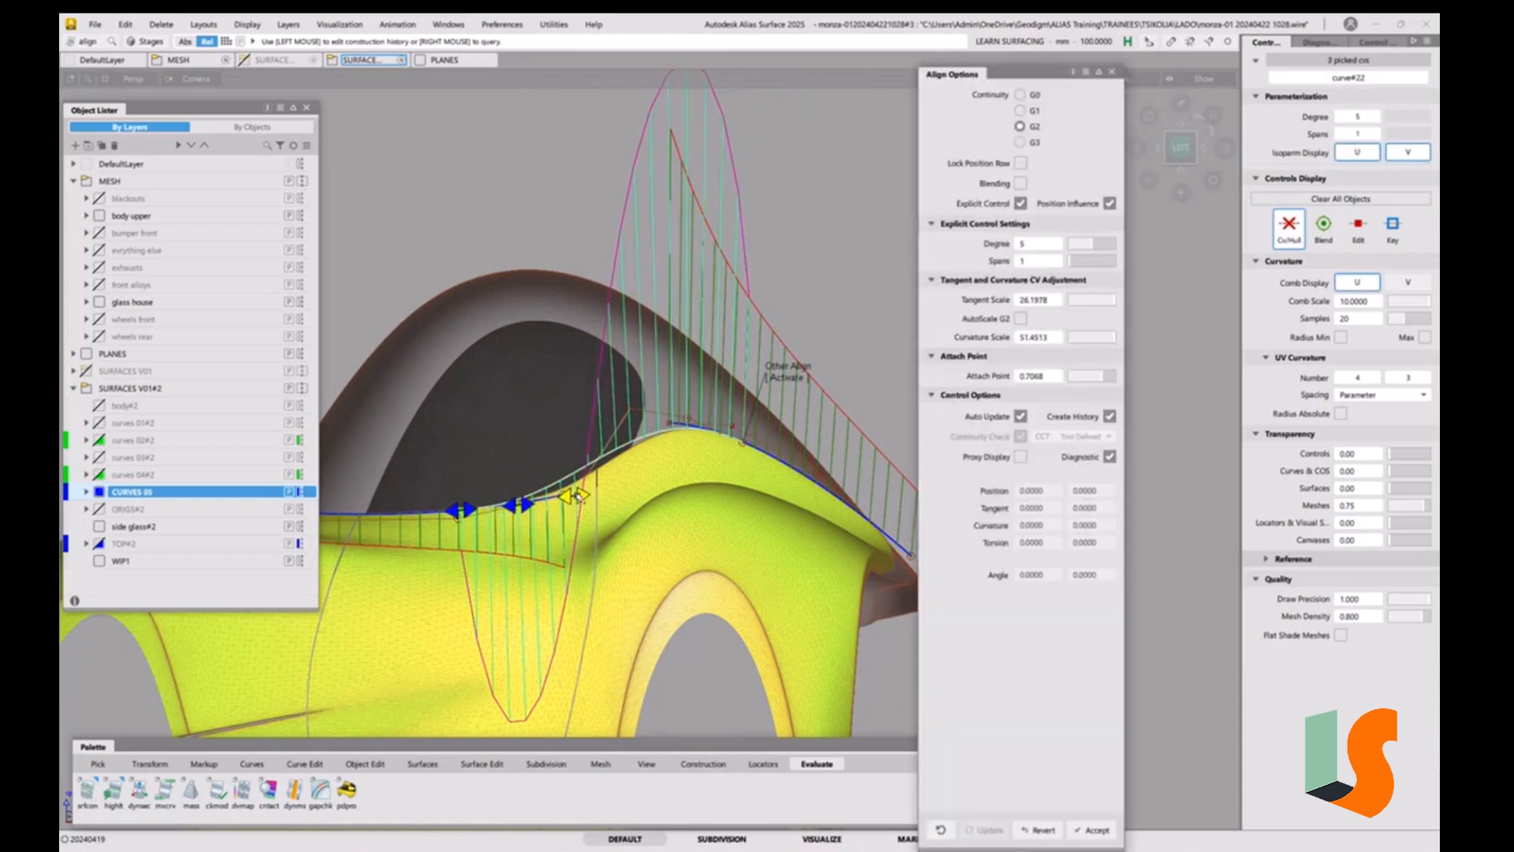
pyautogui.moveTo(582, 494)
pyautogui.mouseDown()
pyautogui.moveTo(604, 498)
pyautogui.moveTo(579, 473)
pyautogui.mouseUp()
# Move the fender end's attach point to 0.4 with curvature scale about 51, and shift the beltline end's attach point to about 0.68.
pyautogui.click(788, 388)
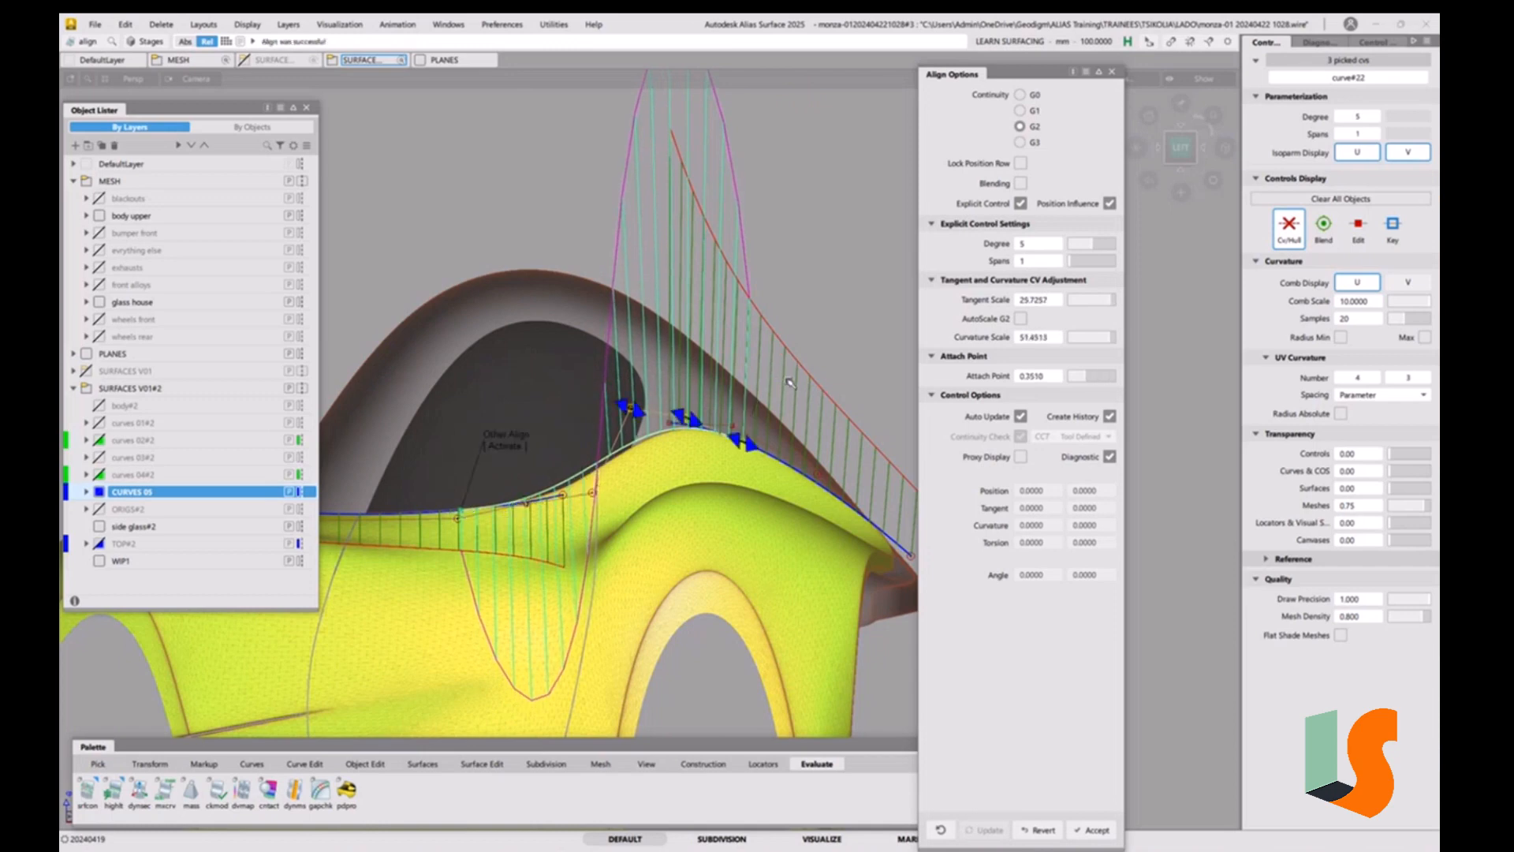
pyautogui.moveTo(748, 444); pyautogui.dragTo(763, 448)
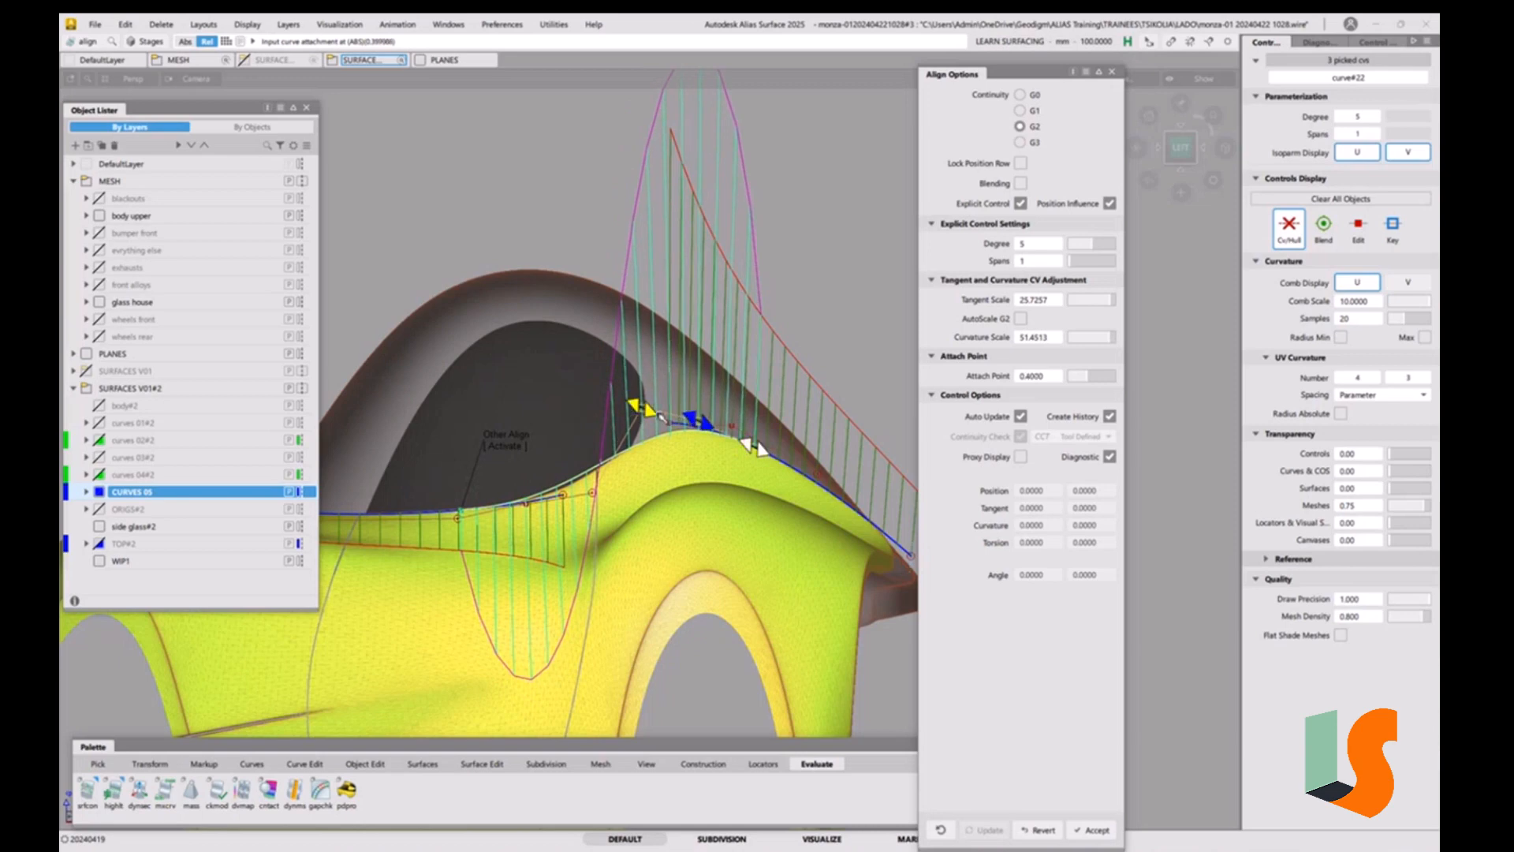
pyautogui.moveTo(654, 410); pyautogui.dragTo(657, 412)
pyautogui.click(506, 440)
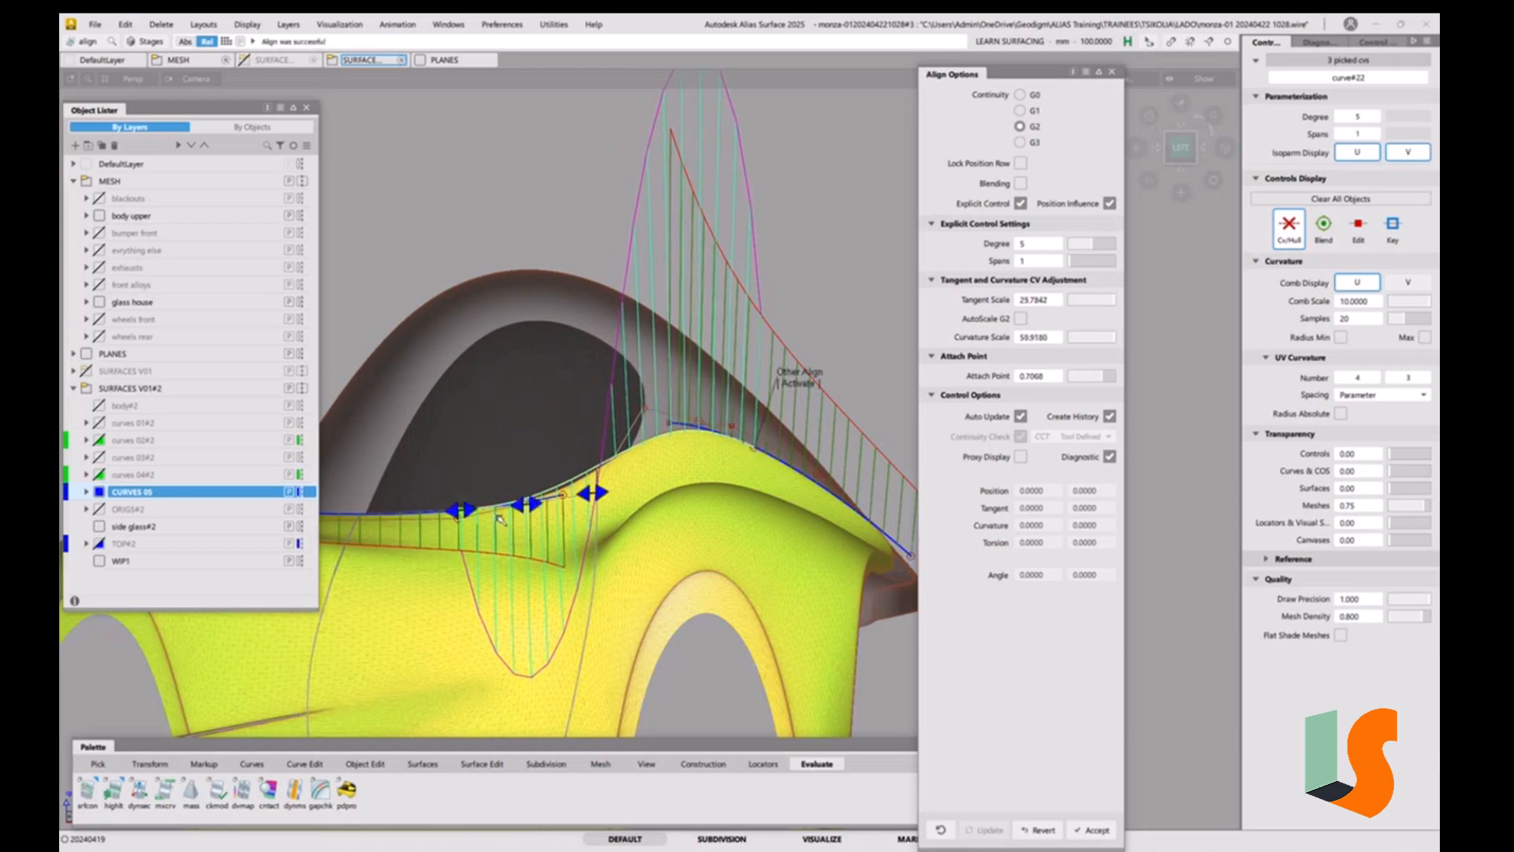
pyautogui.moveTo(593, 494)
pyautogui.mouseDown()
pyautogui.moveTo(530, 513)
pyautogui.moveTo(594, 494)
pyautogui.mouseUp()
# Raise the fender end's curvature scale to about 52.5, and stretch the beltline end to tangent scale about 43.8 and curvature scale about 73.3.
pyautogui.click(798, 383)
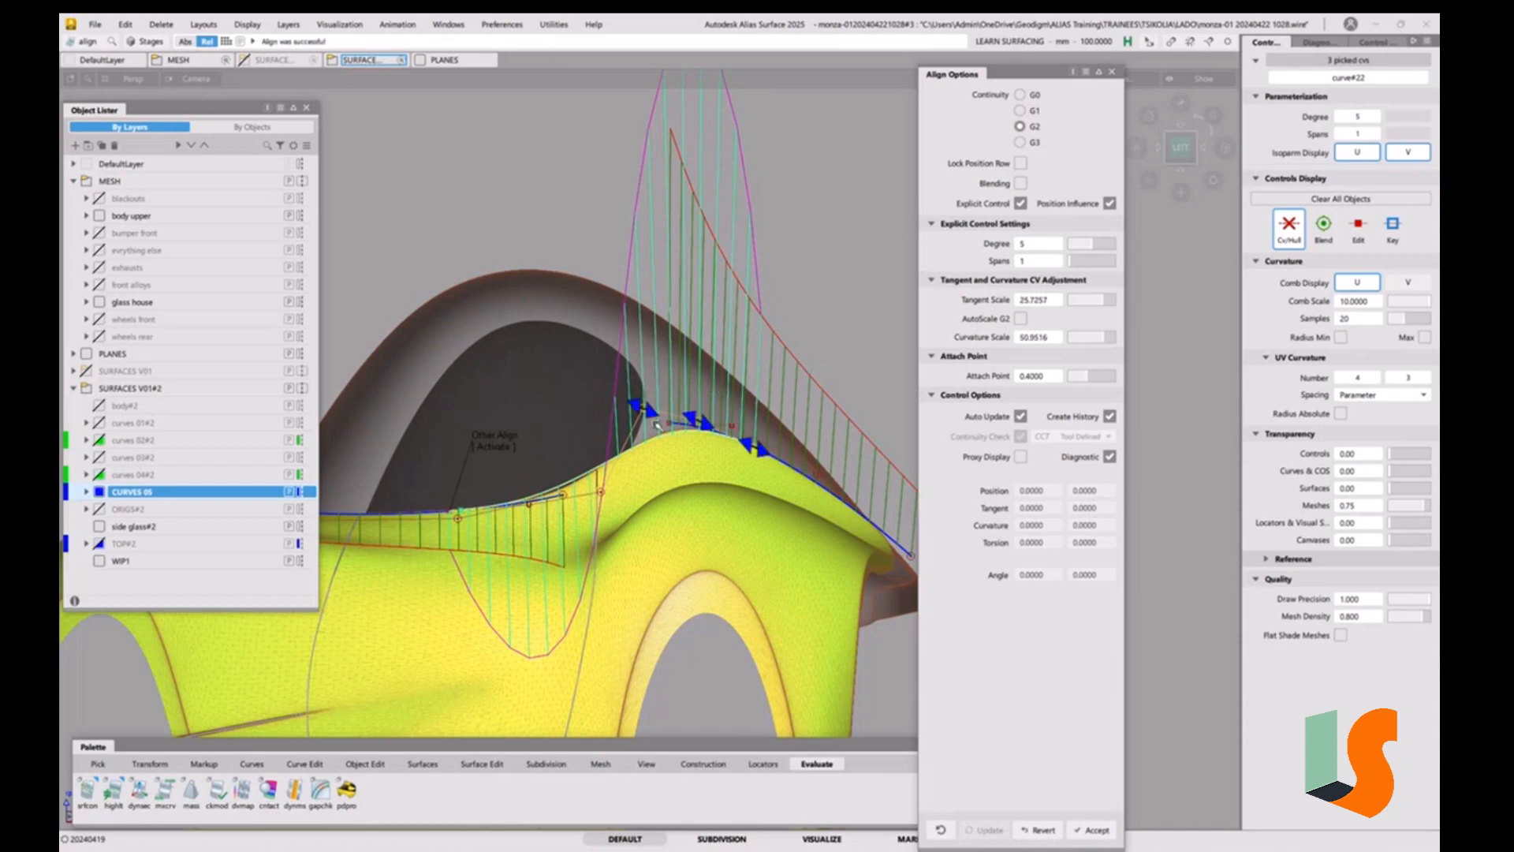
pyautogui.moveTo(648, 409); pyautogui.dragTo(643, 408)
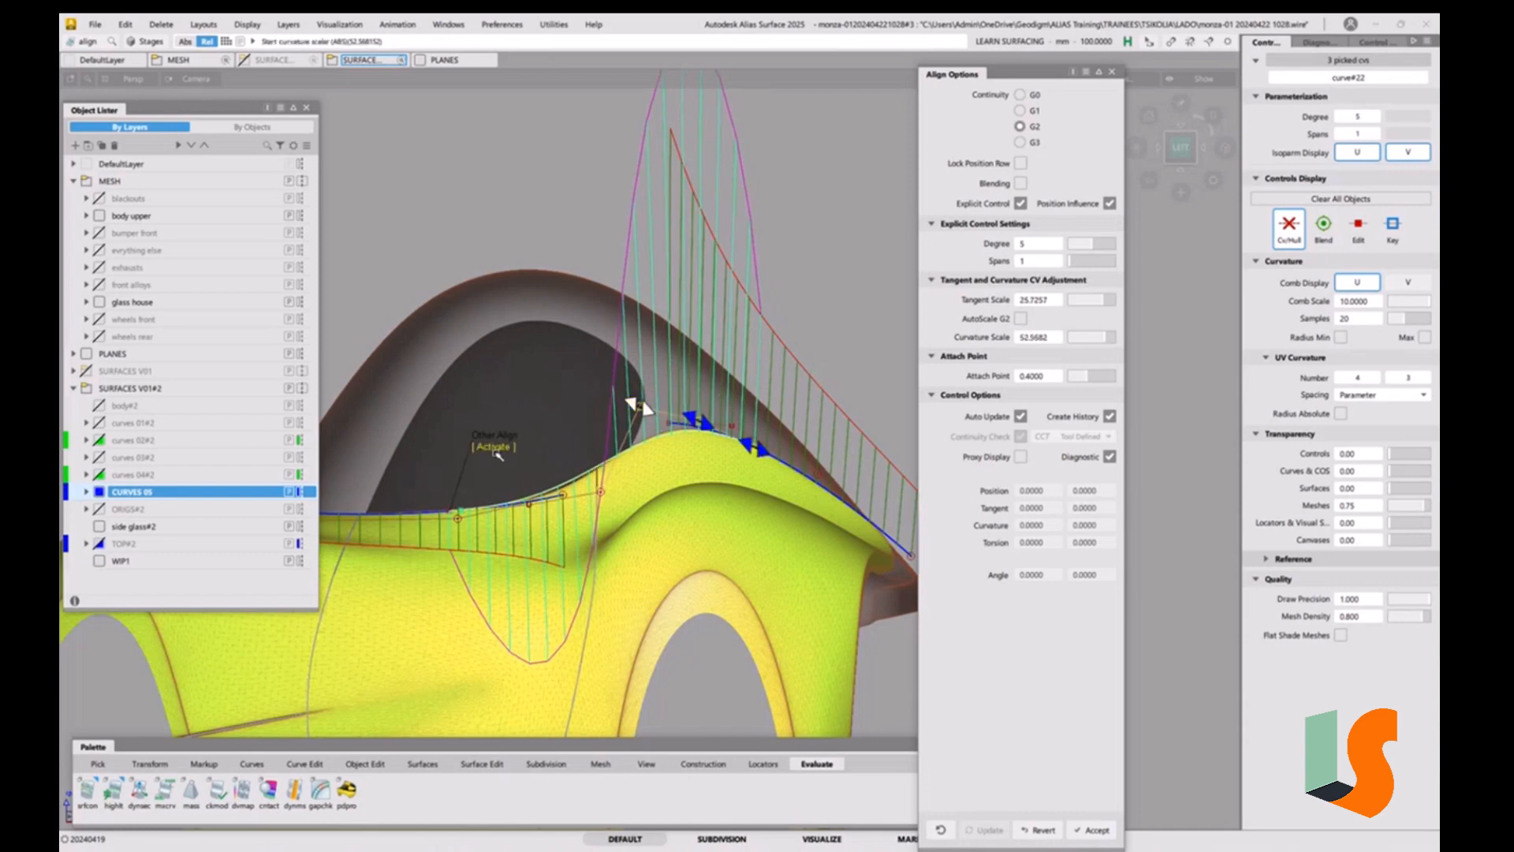
pyautogui.click(493, 444)
pyautogui.moveTo(518, 509)
pyautogui.mouseDown()
pyautogui.moveTo(615, 490)
pyautogui.moveTo(546, 505)
pyautogui.mouseUp()
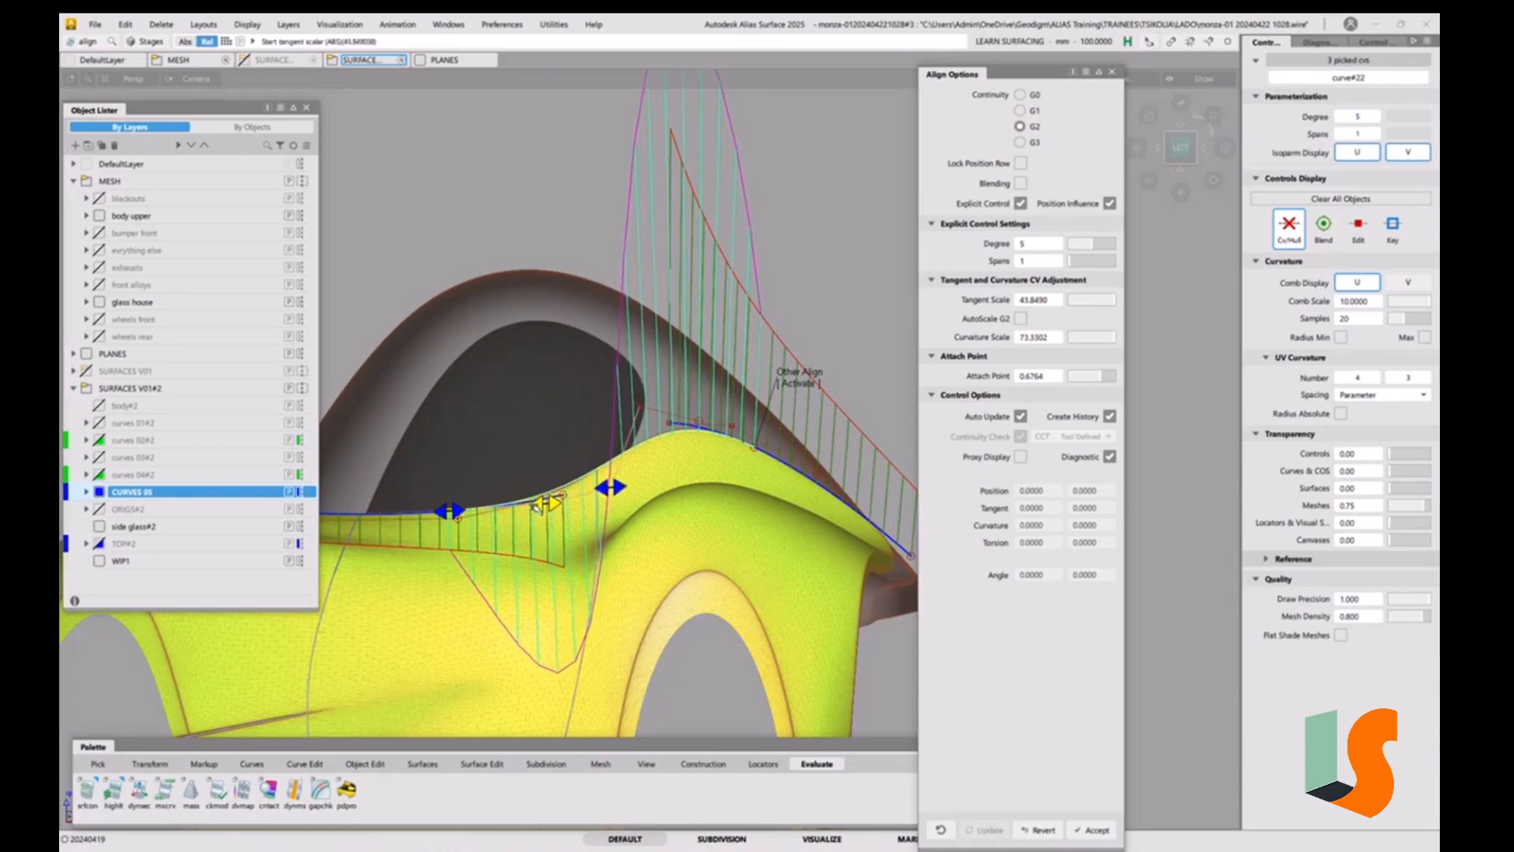
# Adjust the fender end to attach point about 0.42, tangent scale about 28.5 and curvature scale about 53.7.
pyautogui.click(796, 387)
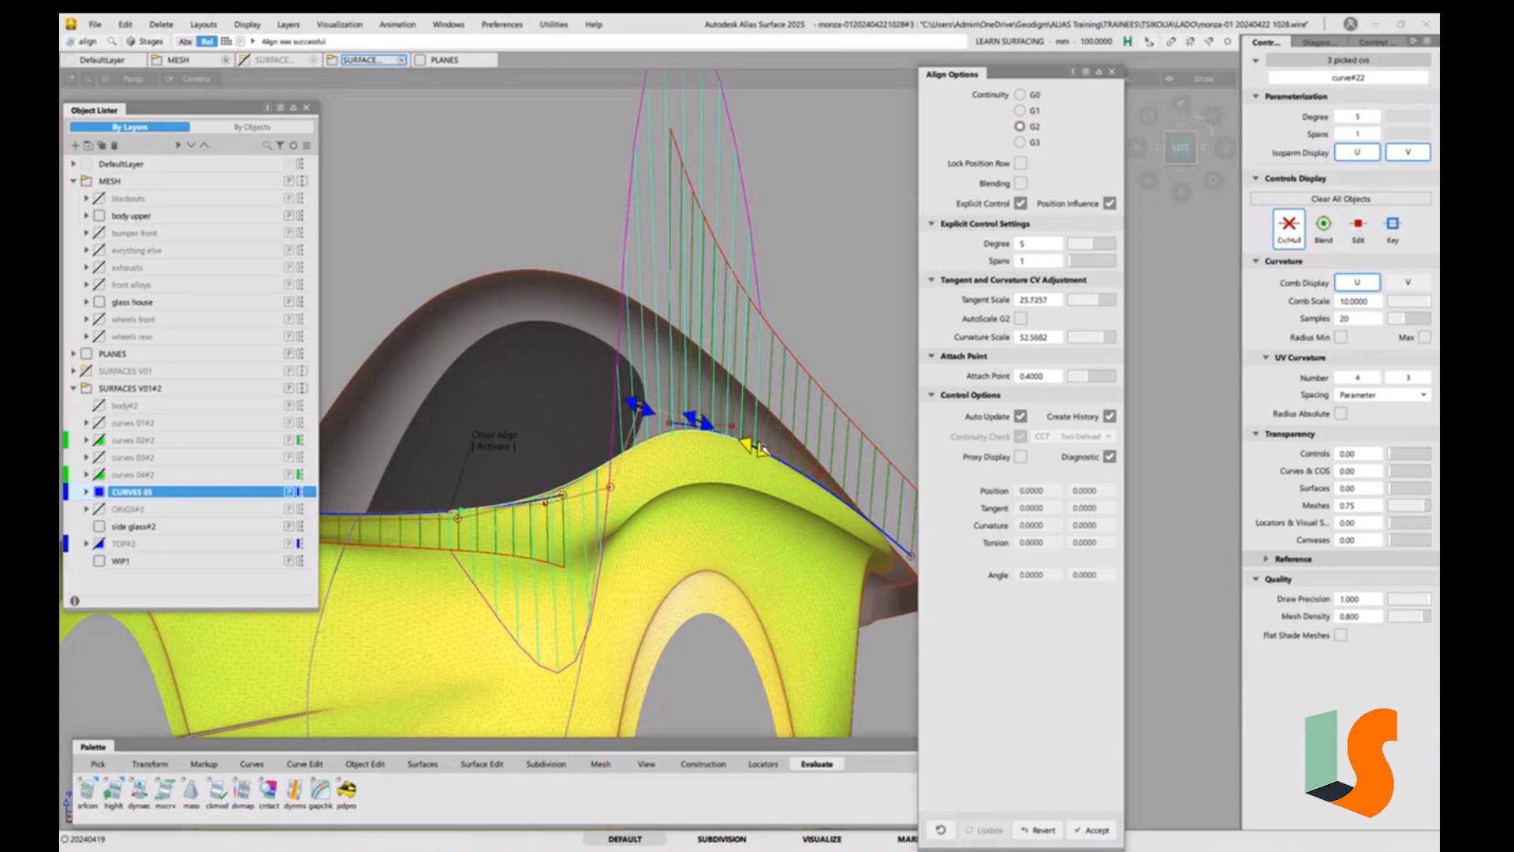
pyautogui.moveTo(761, 449); pyautogui.dragTo(771, 453)
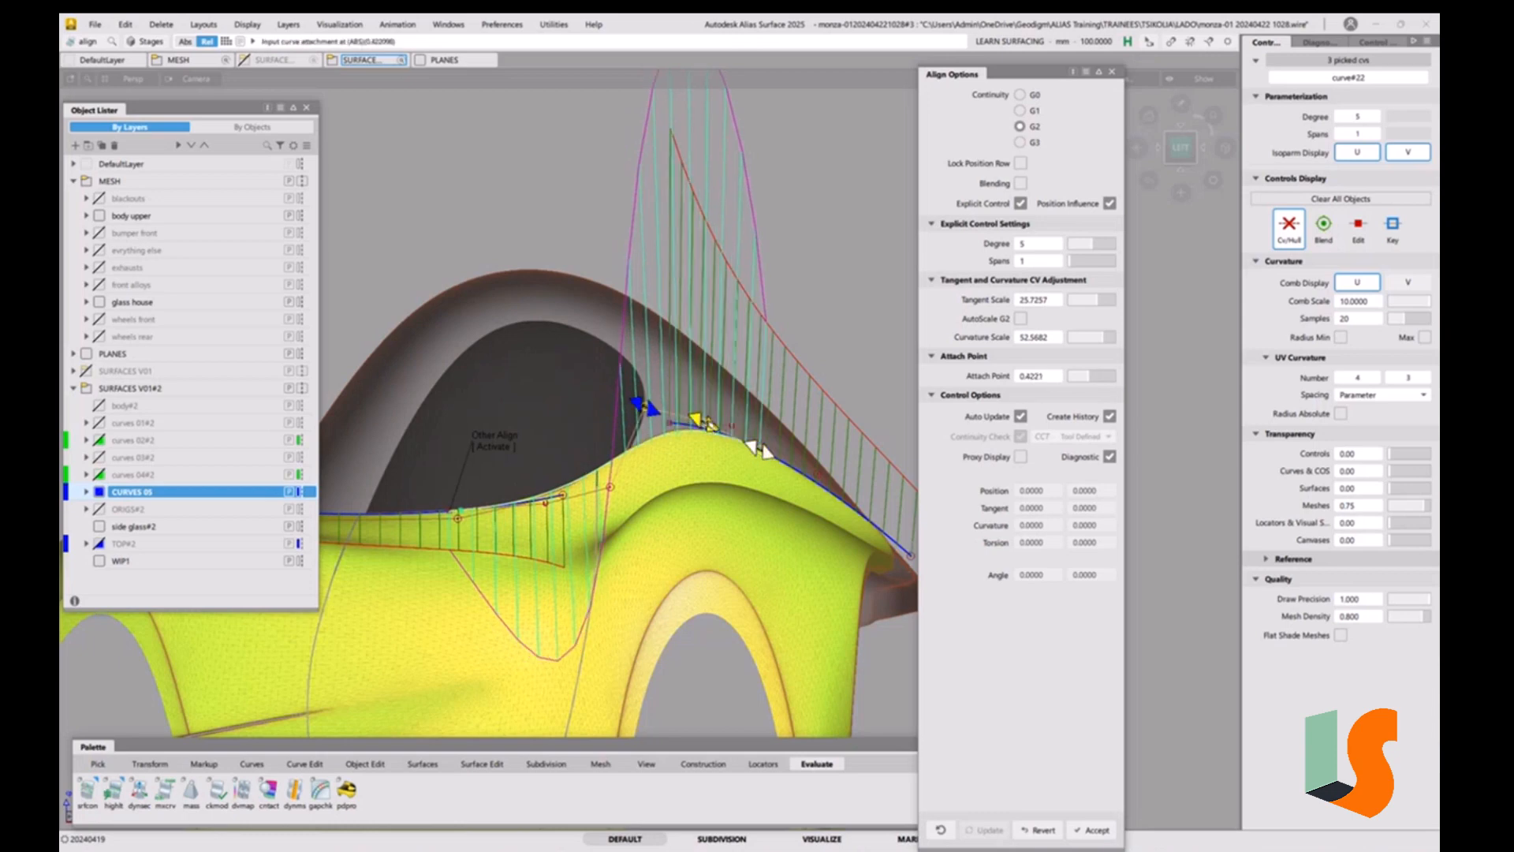
pyautogui.moveTo(699, 420); pyautogui.dragTo(642, 408)
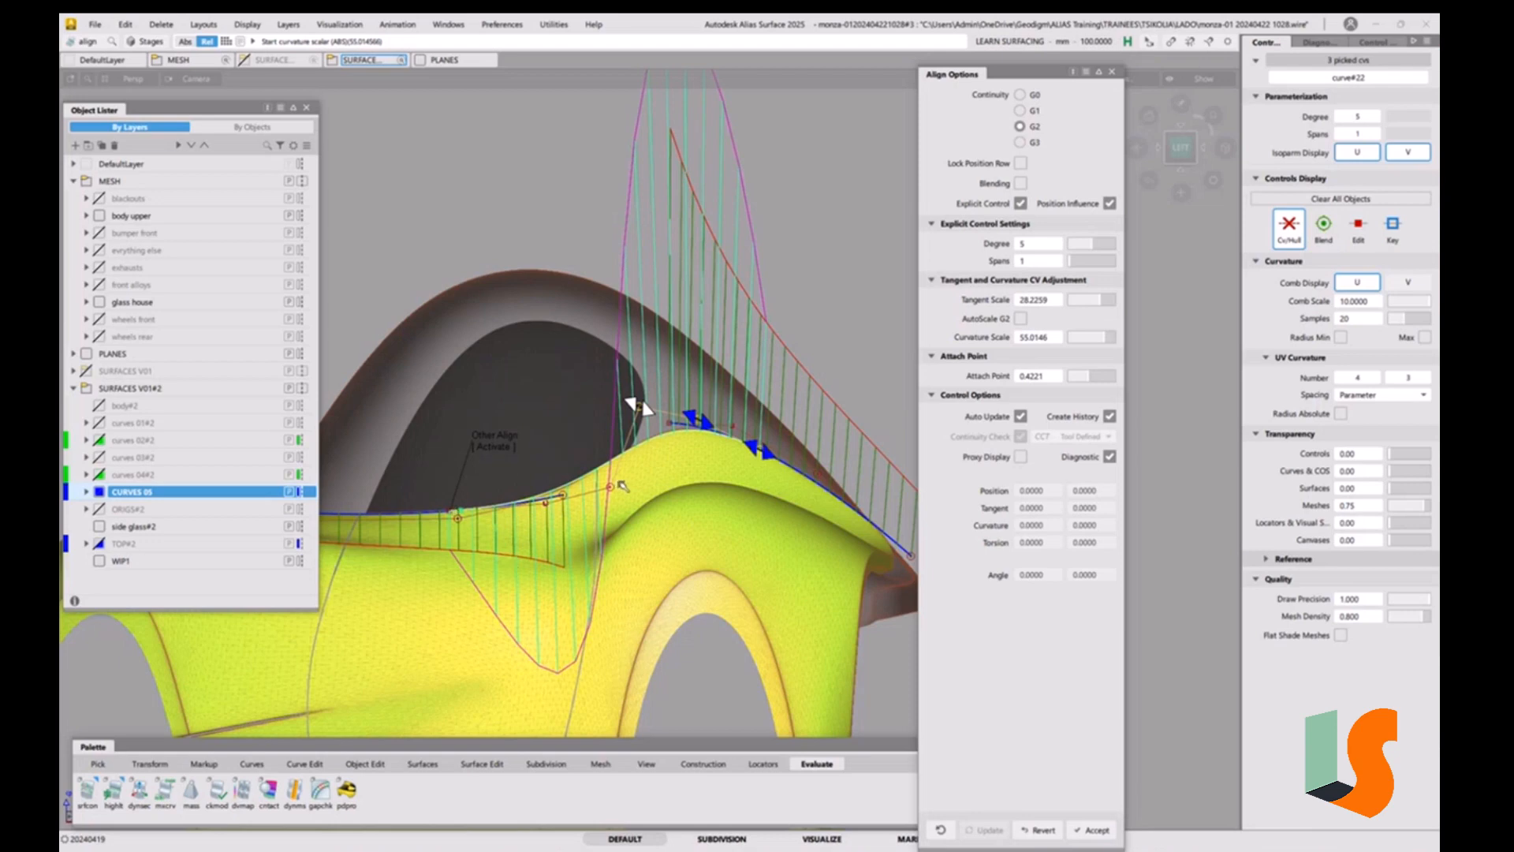
pyautogui.moveTo(635, 407)
pyautogui.mouseDown()
pyautogui.moveTo(493, 360)
pyautogui.moveTo(652, 411)
pyautogui.mouseUp()
pyautogui.click(695, 419)
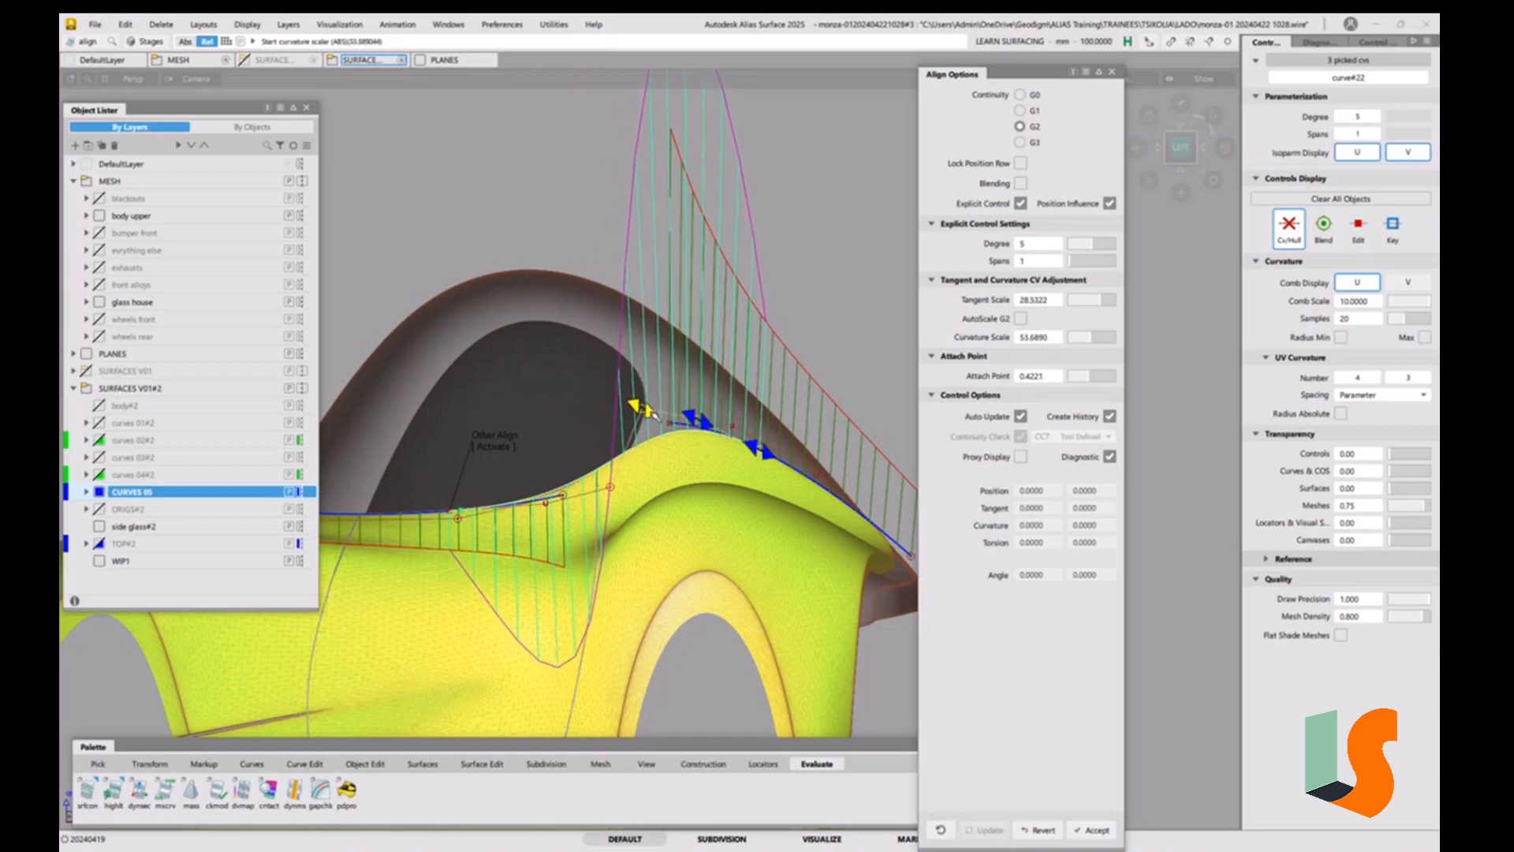
pyautogui.click(693, 418)
# Adjust the beltline end to attach point about 0.646, tangent scale about 52.3 and curvature scale about 80.5.
pyautogui.click(500, 450)
pyautogui.click(461, 515)
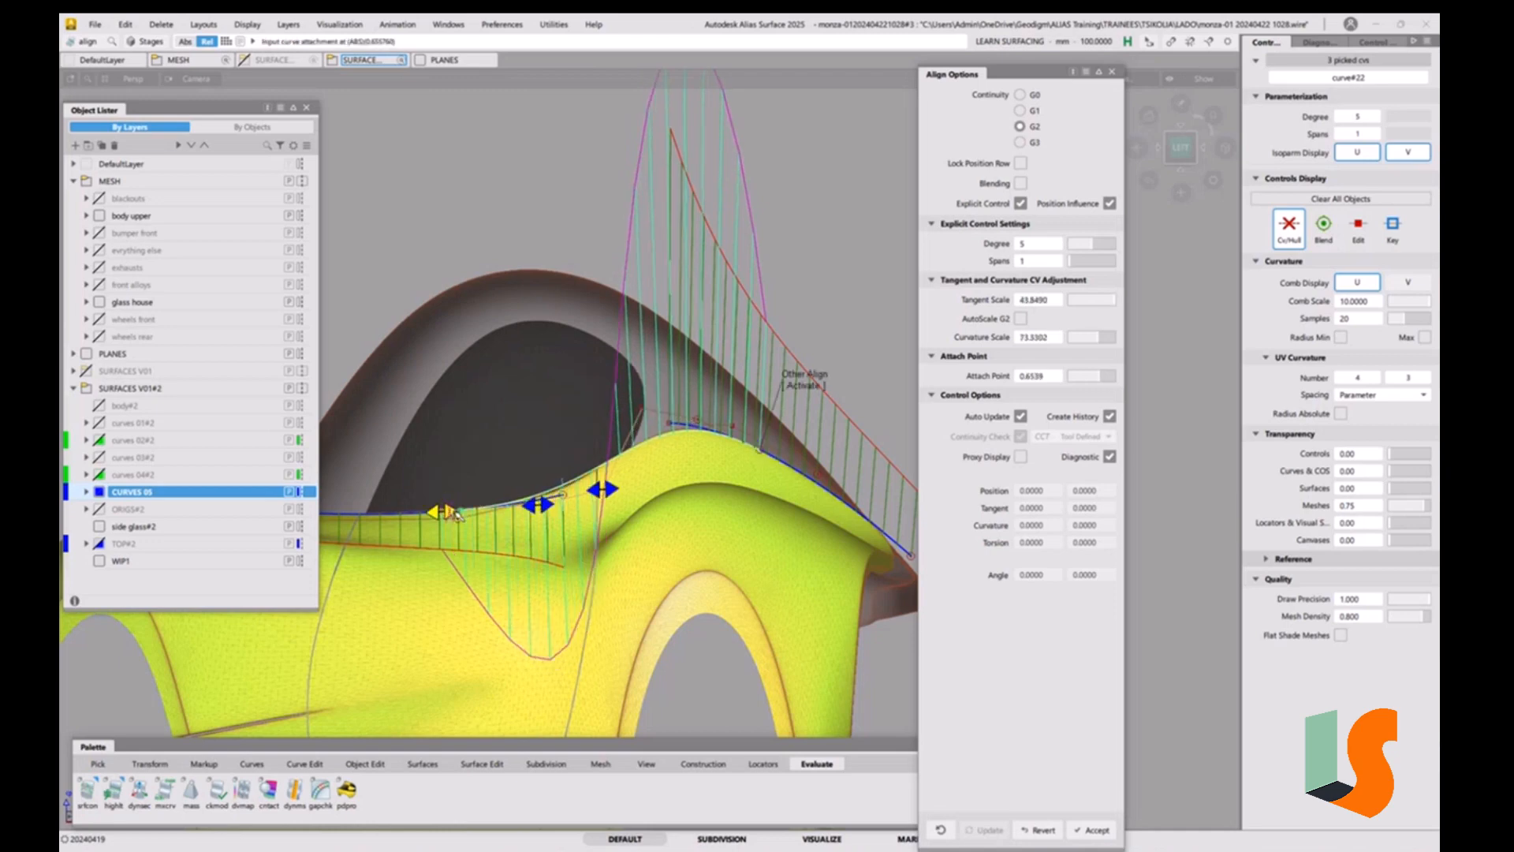
pyautogui.moveTo(533, 505); pyautogui.dragTo(464, 512)
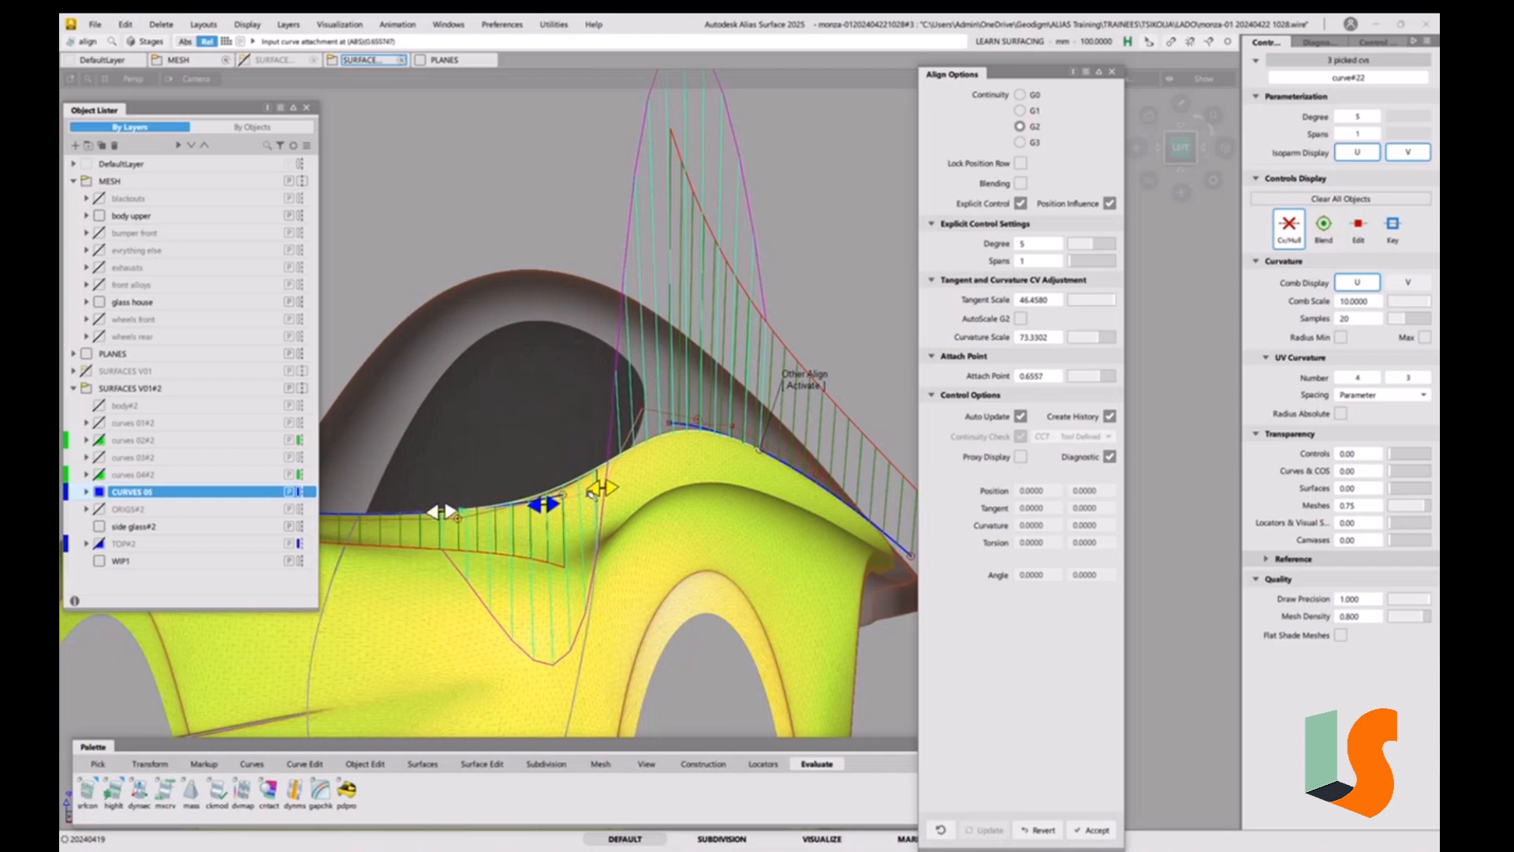
pyautogui.moveTo(593, 493); pyautogui.dragTo(558, 501)
pyautogui.moveTo(456, 514); pyautogui.dragTo(451, 514)
pyautogui.moveTo(541, 505)
pyautogui.mouseDown()
pyautogui.moveTo(602, 495)
pyautogui.moveTo(555, 505)
pyautogui.mouseUp()
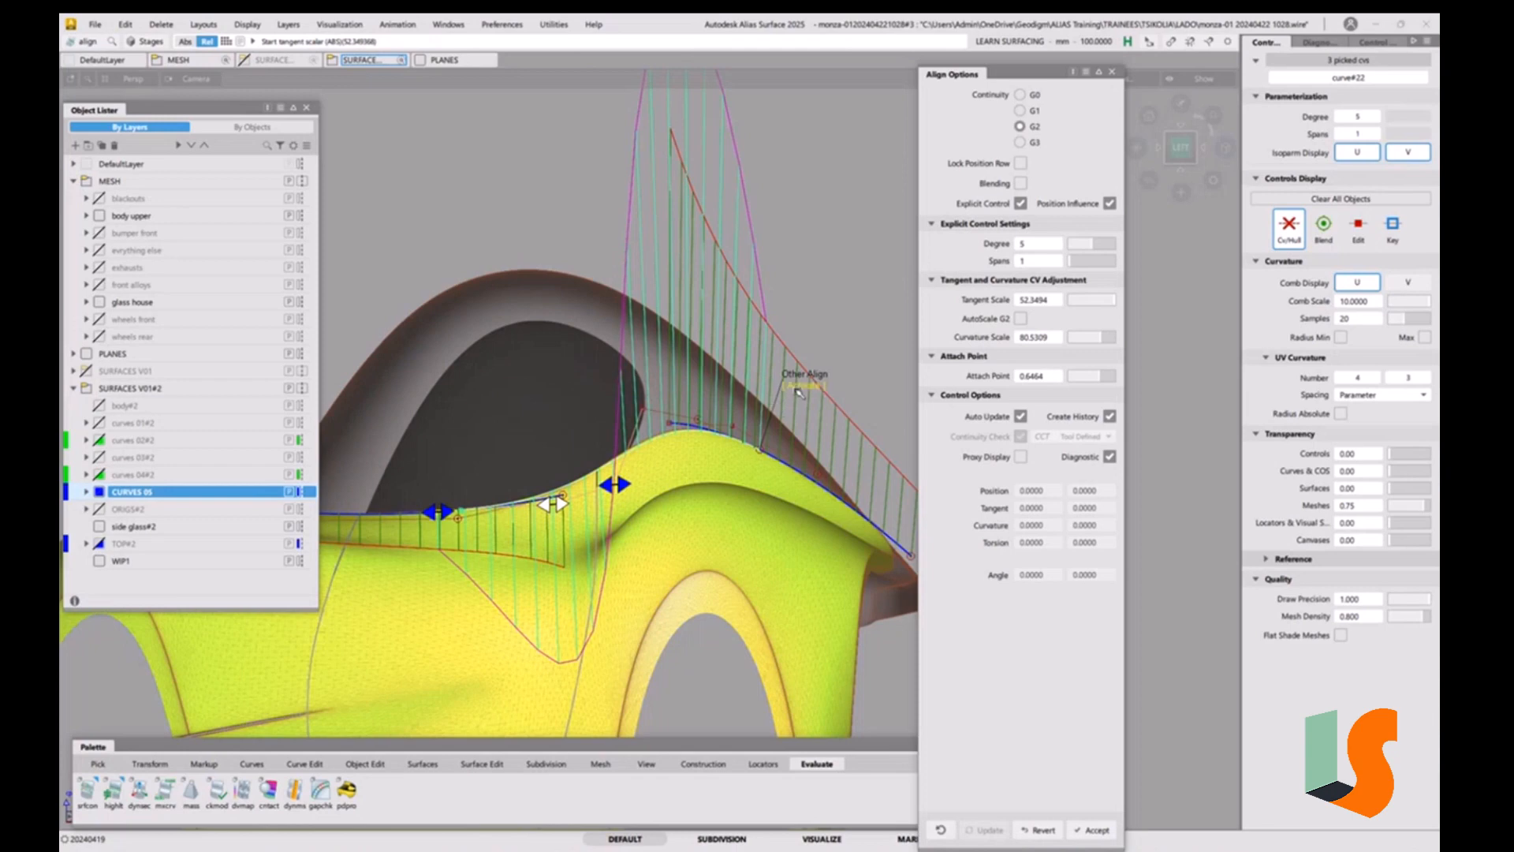
# Fine-tune the fender end's tangent scale to about 28.7 and finish editing the transition curve's alignment.
pyautogui.click(798, 390)
pyautogui.moveTo(706, 423); pyautogui.dragTo(705, 423)
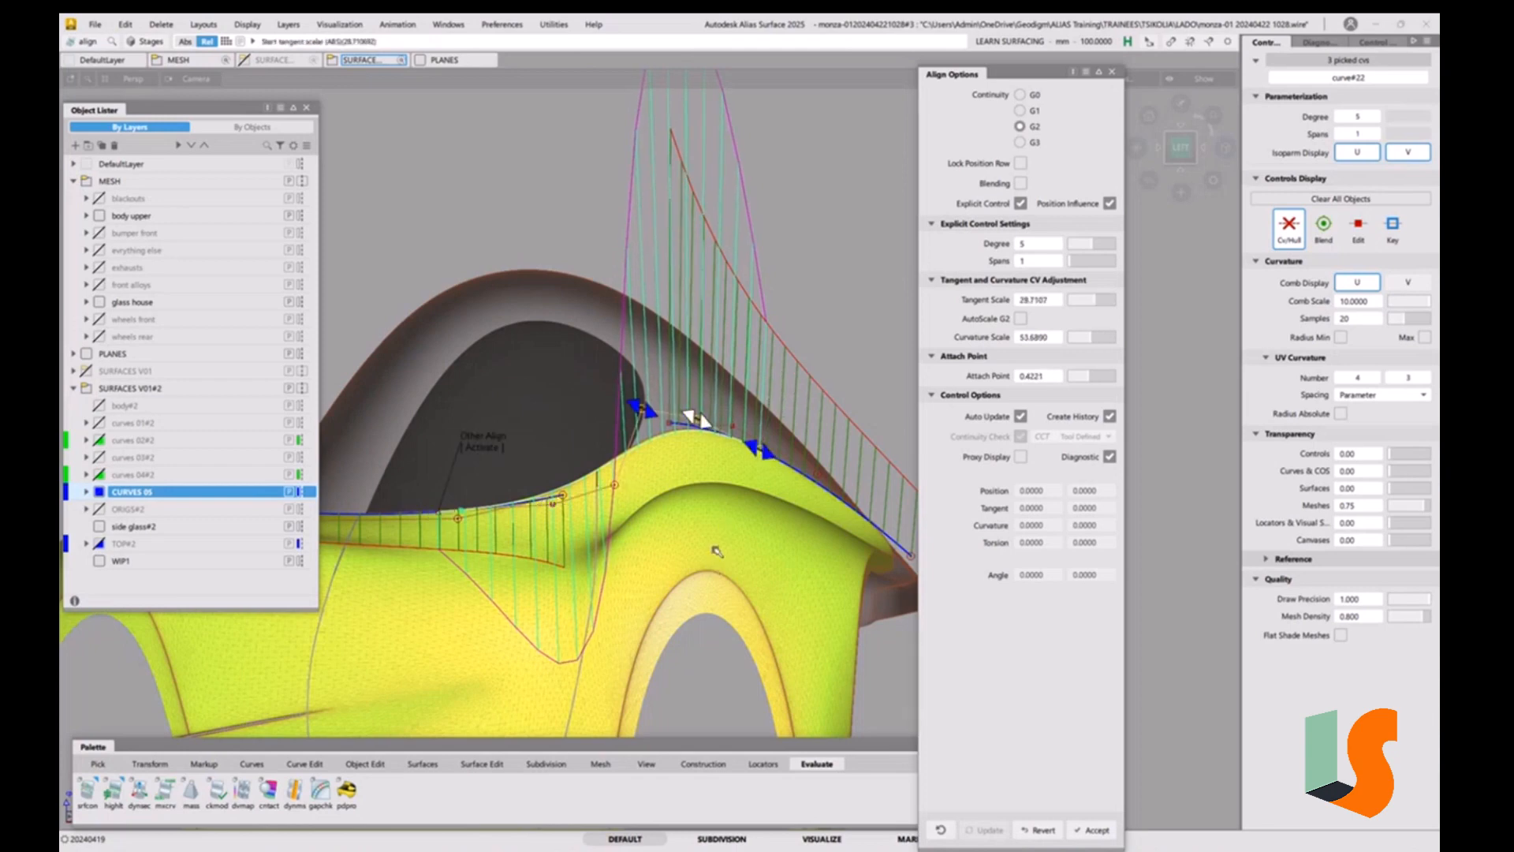
pyautogui.click(717, 555)
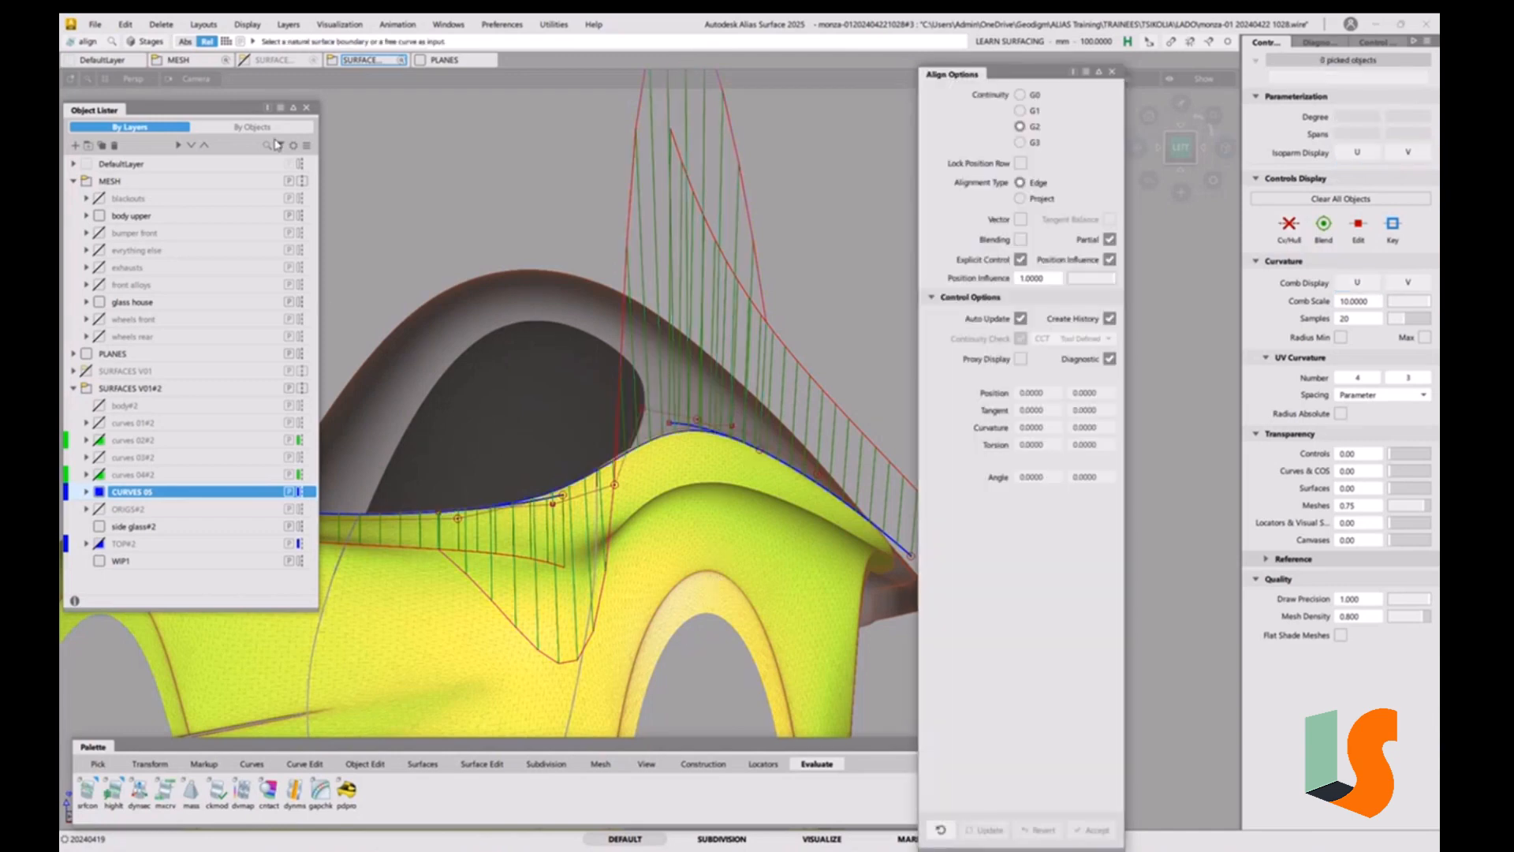
pyautogui.click(95, 24)
pyautogui.click(118, 180)
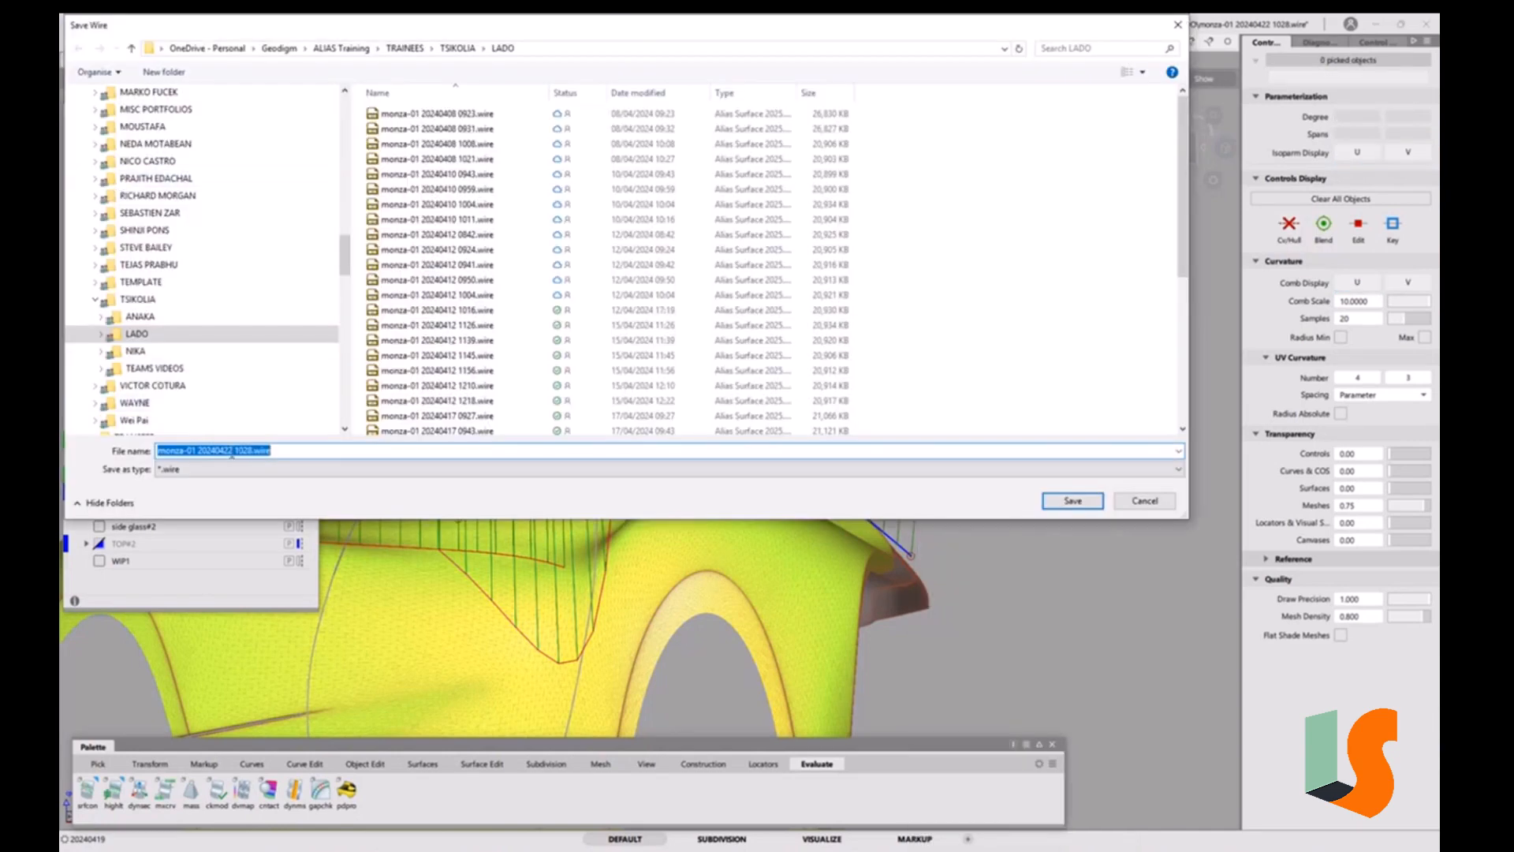
pyautogui.moveTo(229, 452); pyautogui.dragTo(347, 452)
pyautogui.write('4')
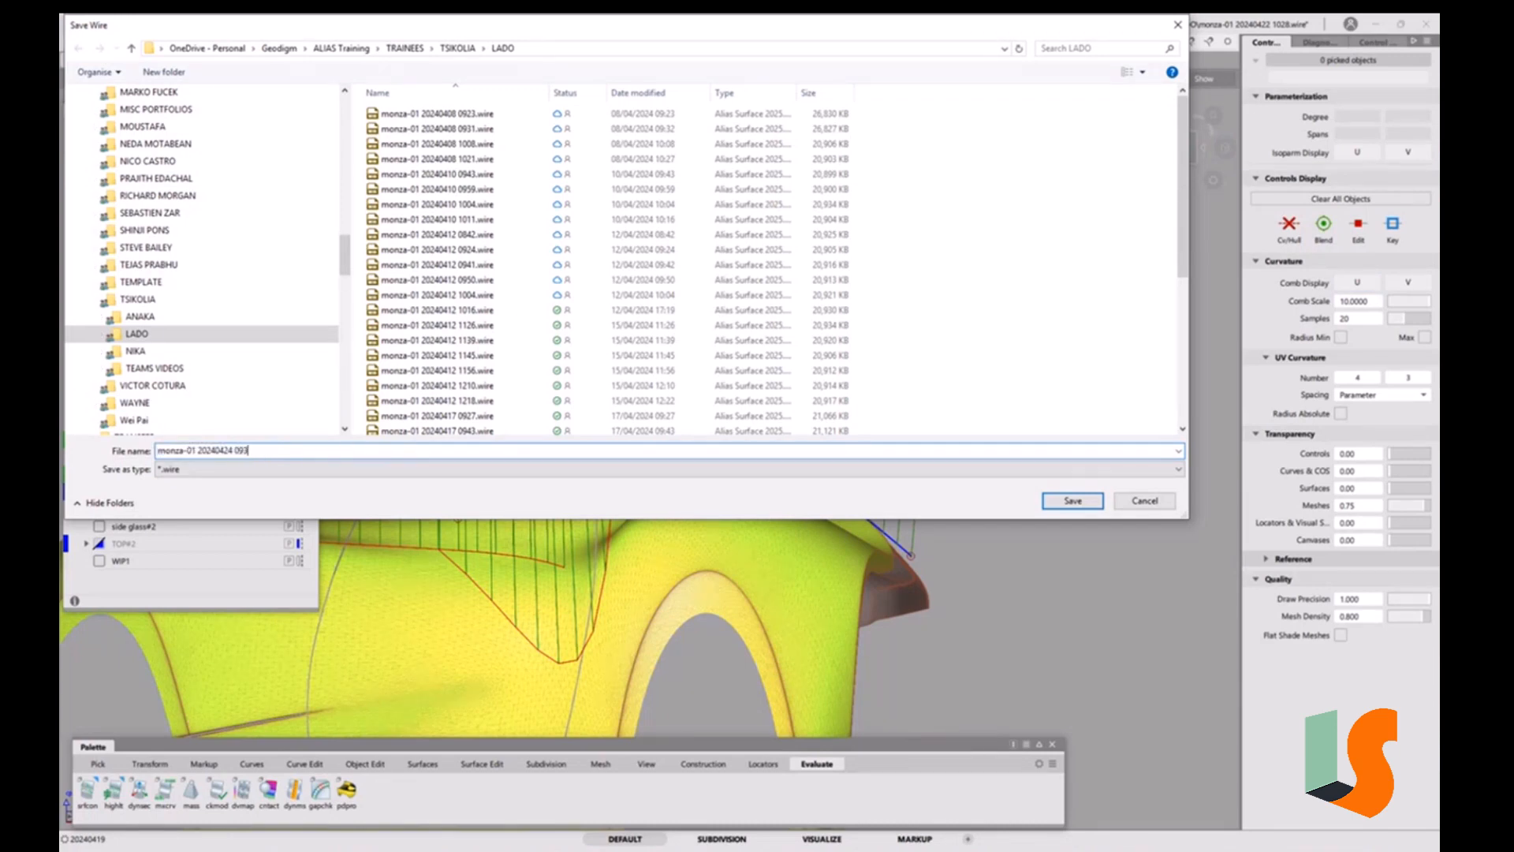
pyautogui.press('Return')
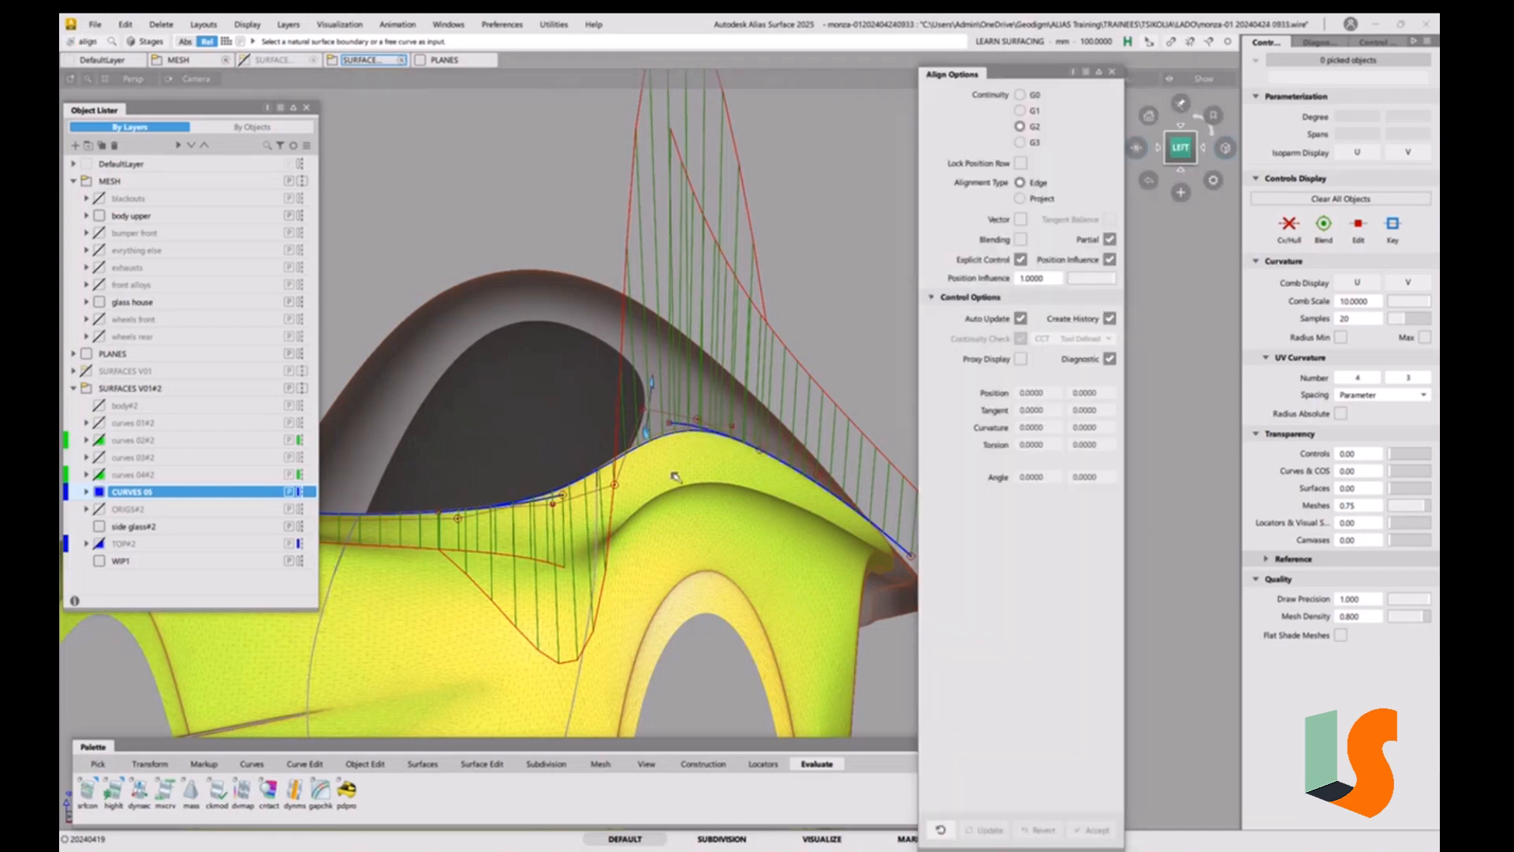
# Reopen the transition curve's alignment, set the fender end's tangent scale to about 31.5 and curvature scale to about 56.5, and finish editing.
pyautogui.scroll(3, 713, 356)
pyautogui.keyDown('alt'); pyautogui.keyDown('shift'); pyautogui.moveTo(713, 356); pyautogui.dragTo(719, 357, button='right'); pyautogui.keyUp('shift'); pyautogui.keyUp('alt')
pyautogui.hotkey('ctrl', 'q')
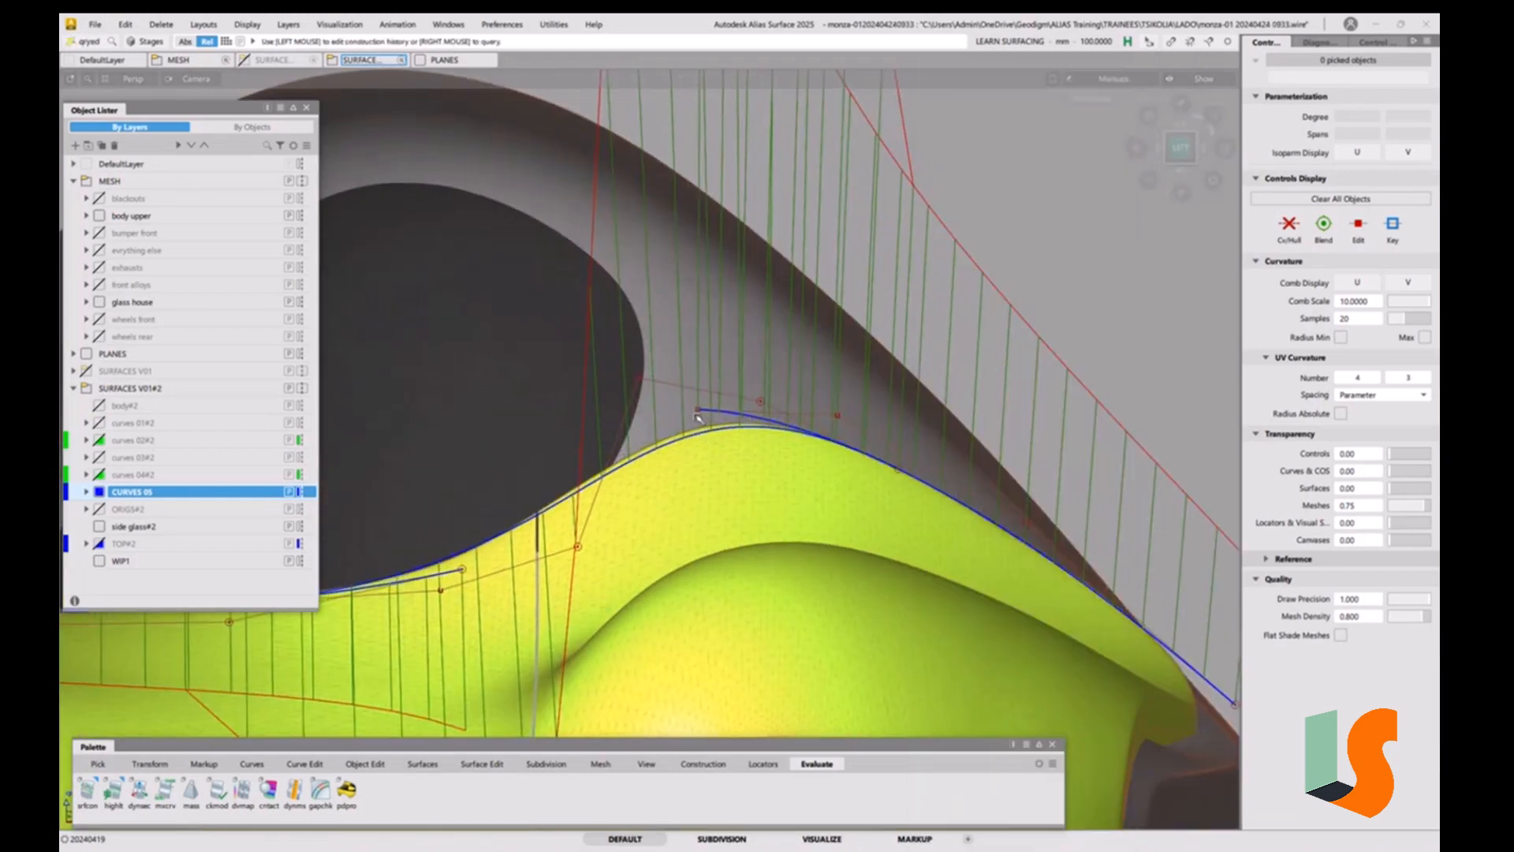
pyautogui.click(693, 439)
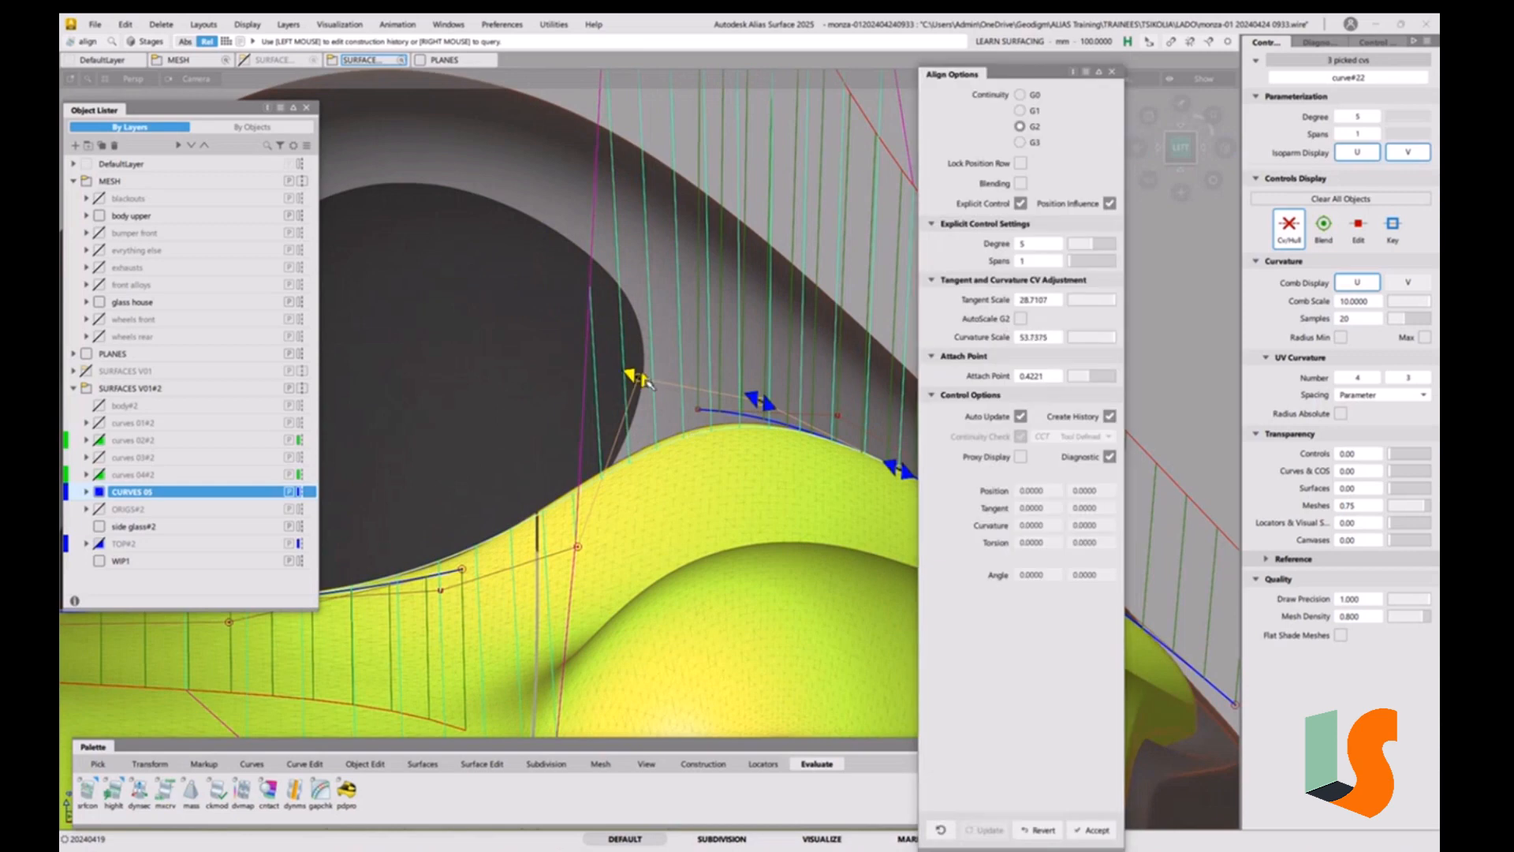
pyautogui.moveTo(765, 403); pyautogui.dragTo(749, 395)
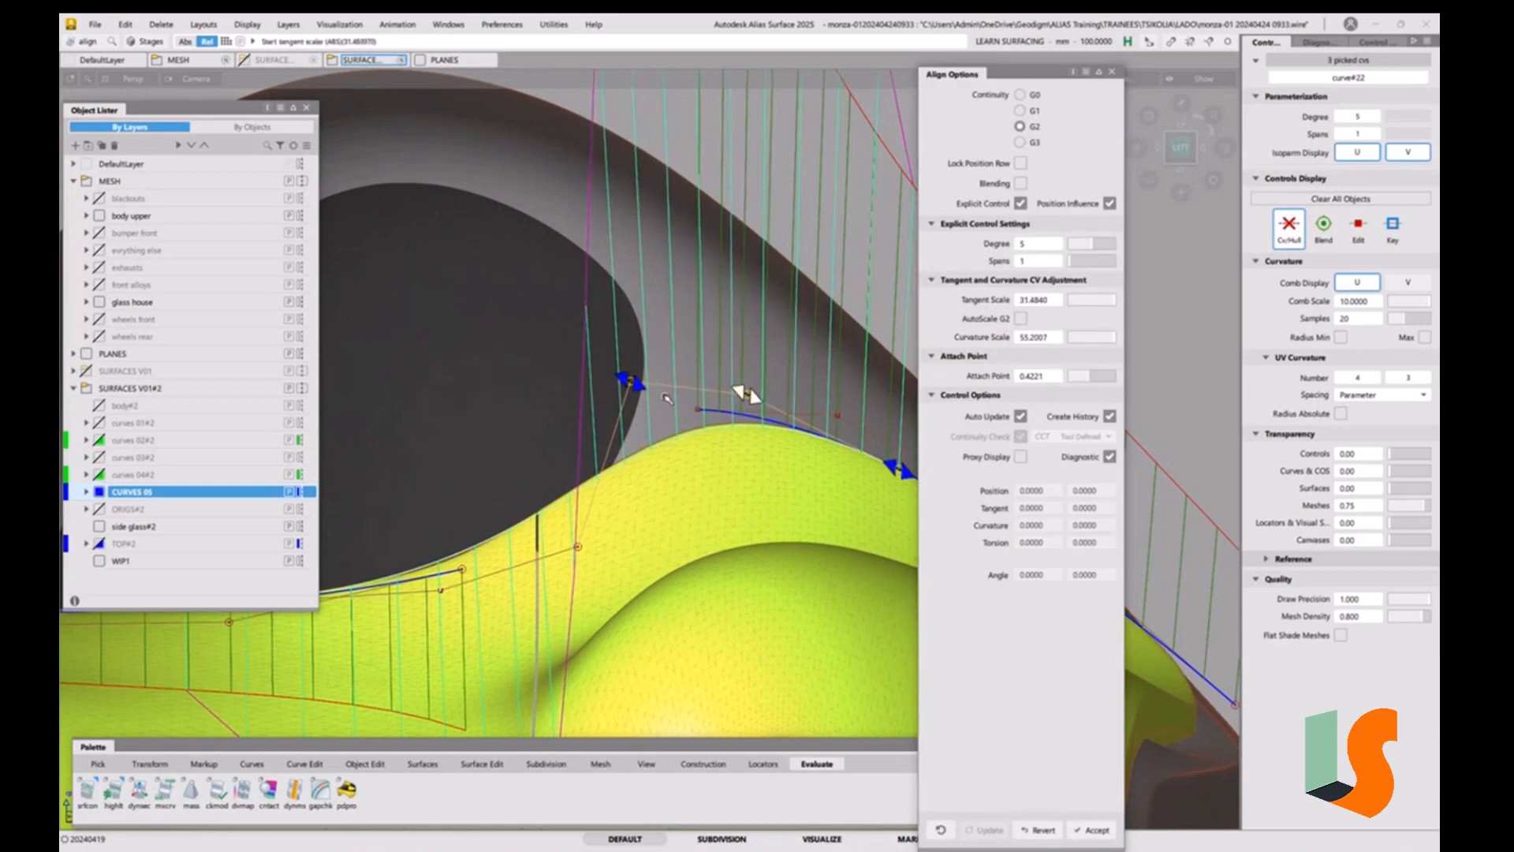
pyautogui.moveTo(649, 388); pyautogui.dragTo(667, 362)
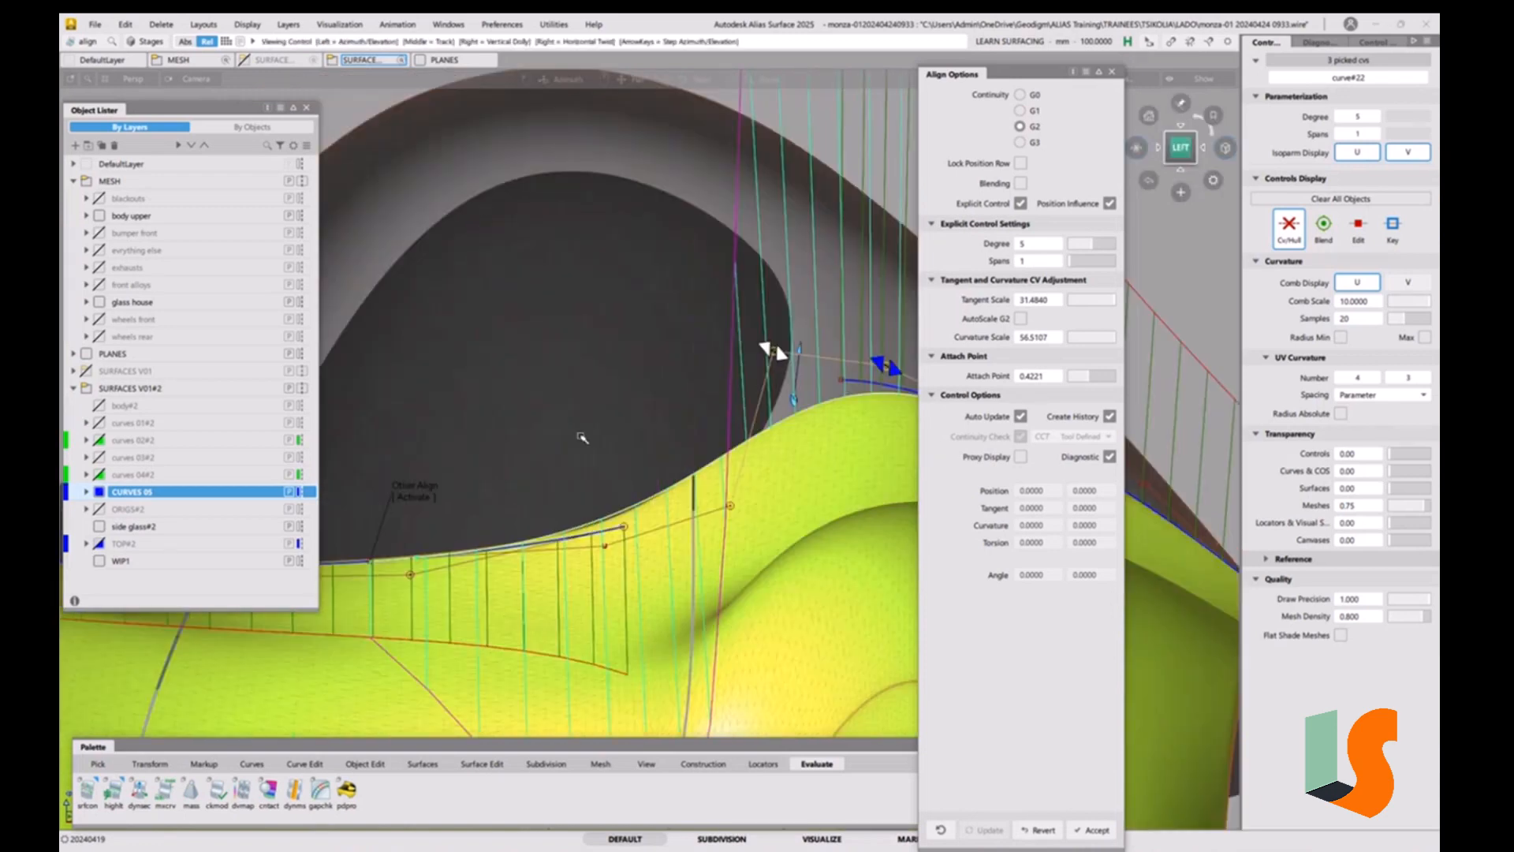
pyautogui.click(409, 499)
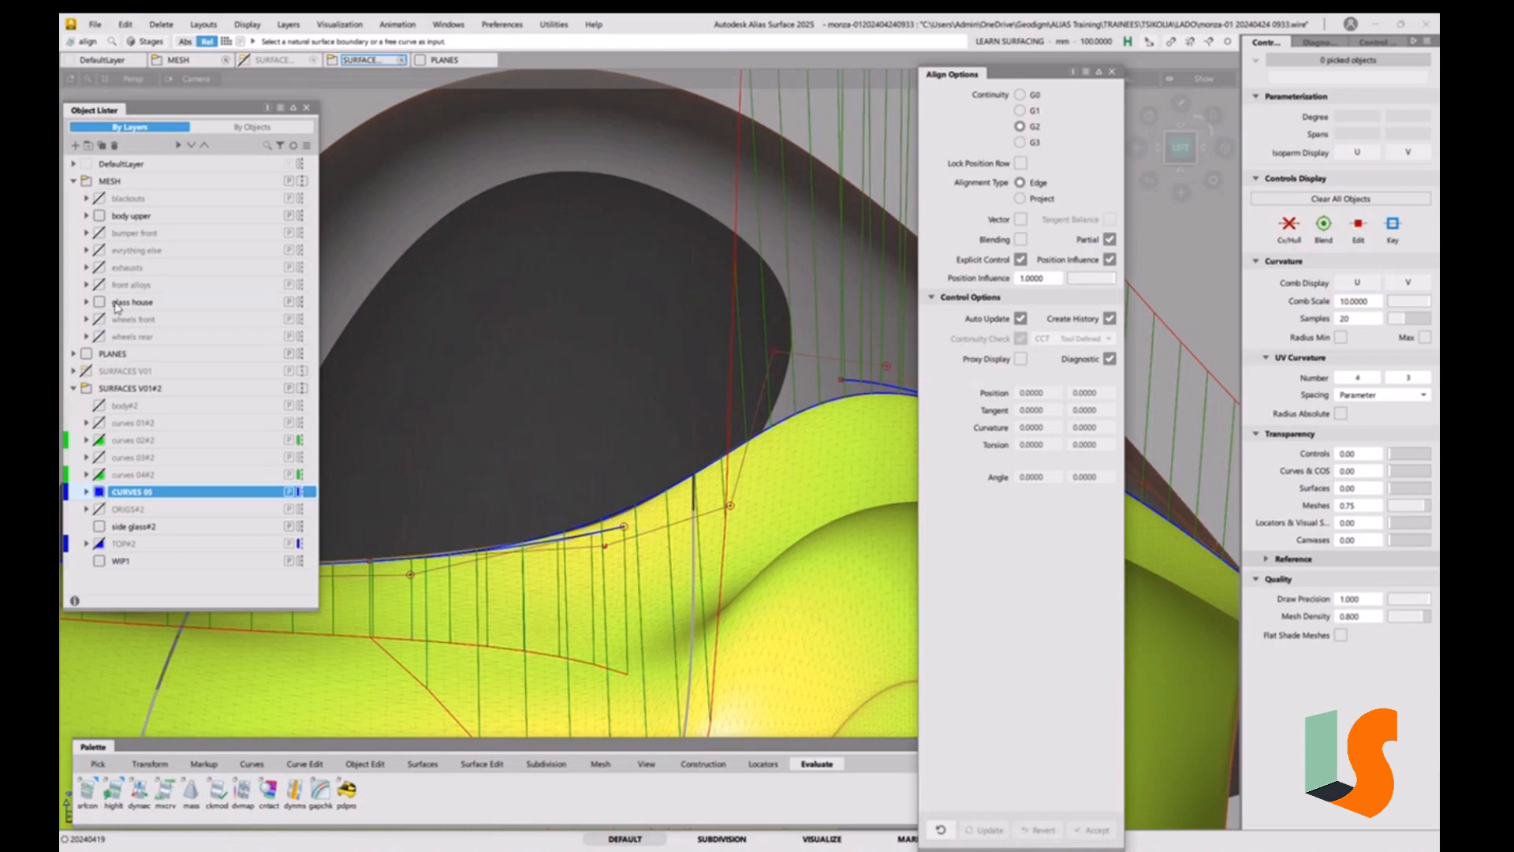
# Set the display colour of the active curves layer to red.
pyautogui.click(102, 494)
pyautogui.click(186, 513)
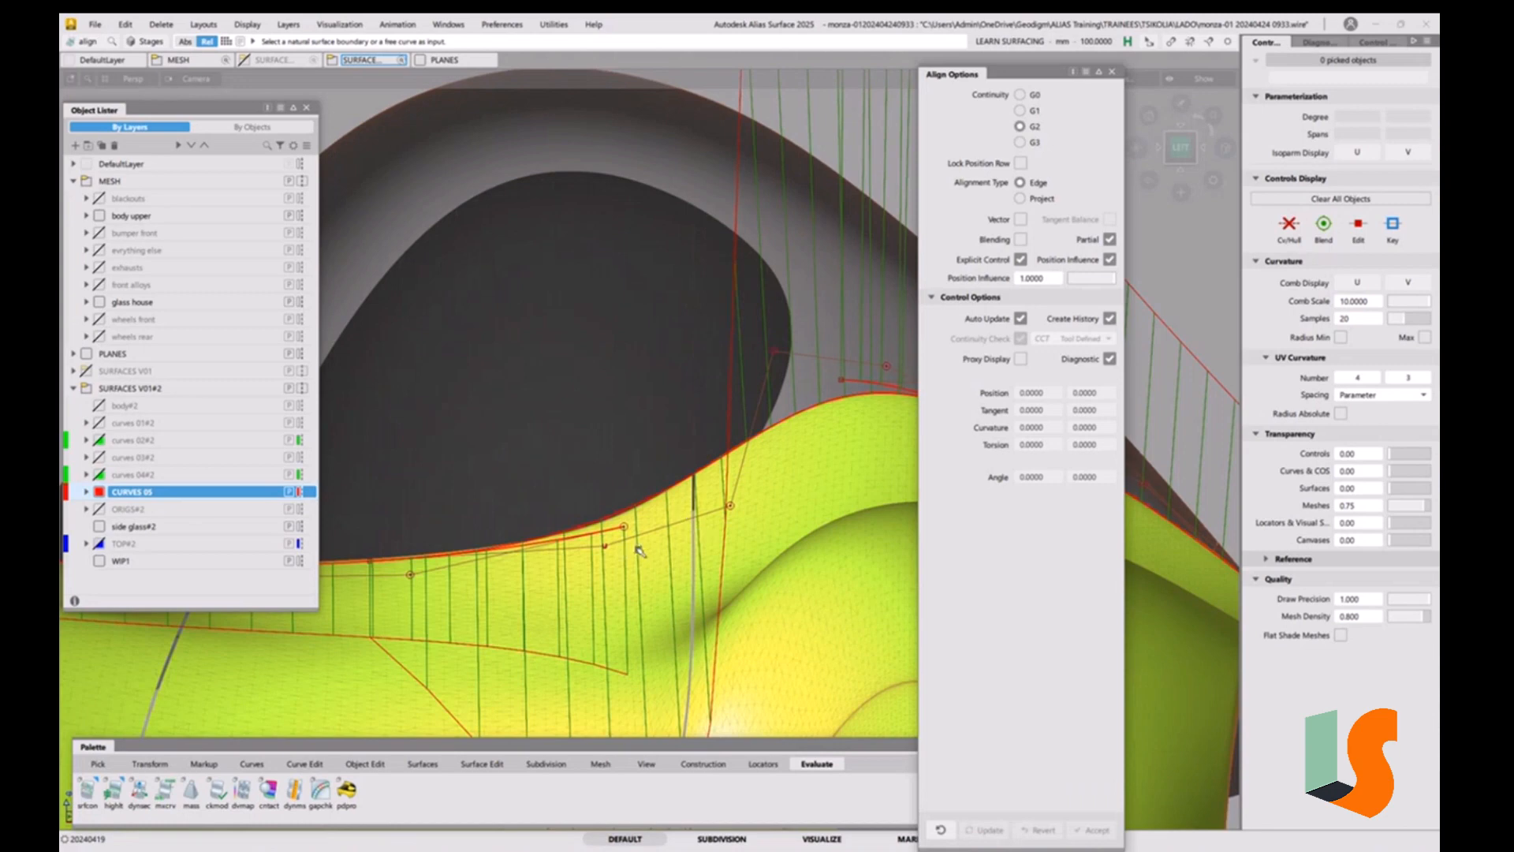
# Adjust the beltline curve's rear end CV vertically in small moves, starting with about 2.6 mm downward in Z.
pyautogui.press('t')
pyautogui.click(602, 547)
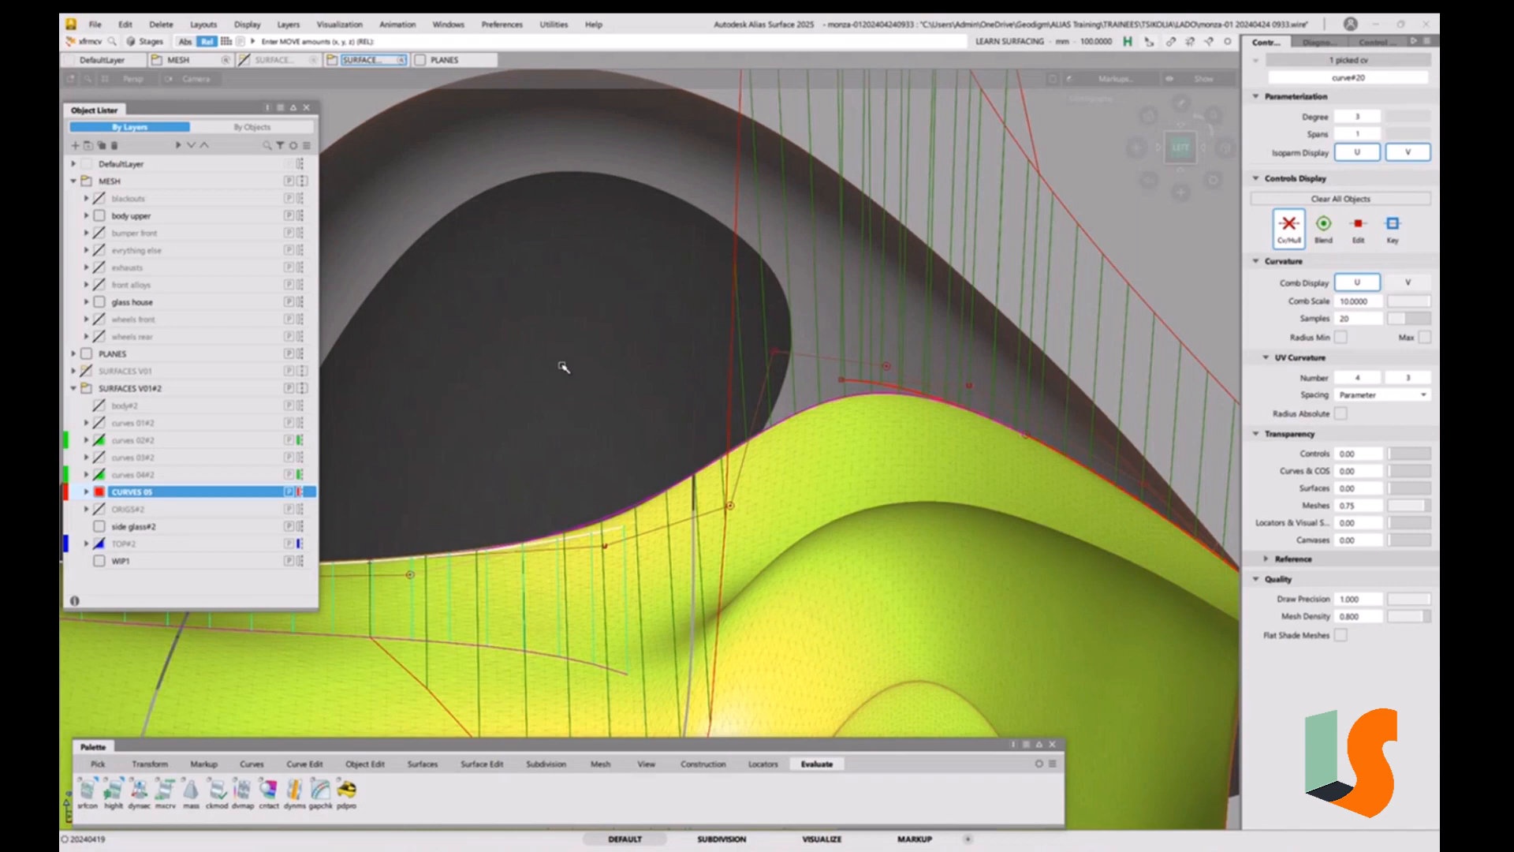
pyautogui.moveTo(563, 366); pyautogui.dragTo(566, 370, button='right')
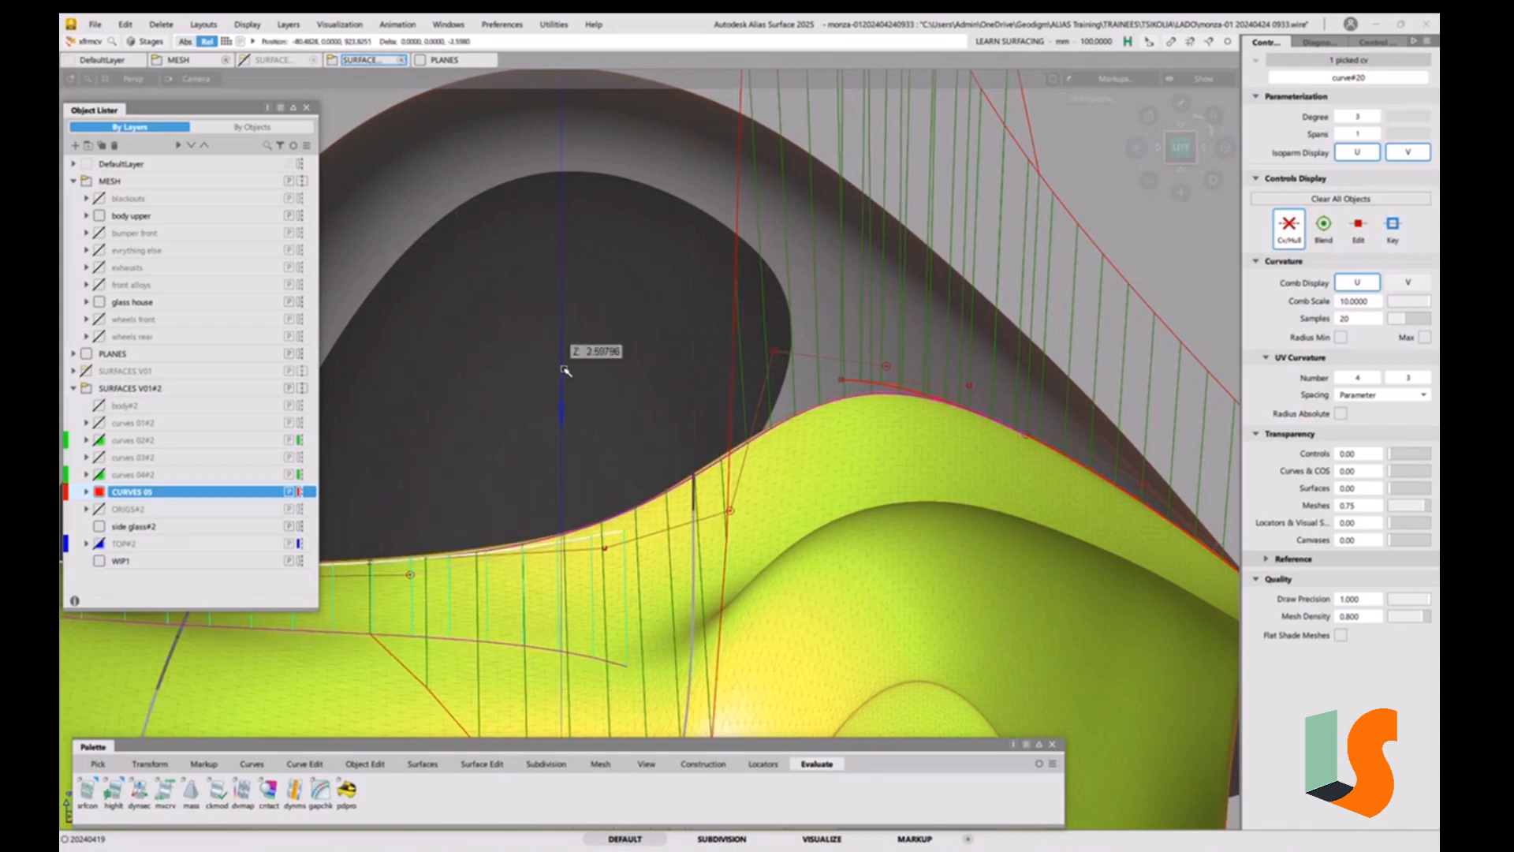
pyautogui.keyDown('alt'); pyautogui.keyDown('shift'); pyautogui.moveTo(669, 344); pyautogui.dragTo(840, 349, button='middle'); pyautogui.keyUp('shift'); pyautogui.keyUp('alt')
pyautogui.keyDown('alt'); pyautogui.keyDown('shift'); pyautogui.moveTo(840, 350); pyautogui.dragTo(717, 486, button='right'); pyautogui.keyUp('shift'); pyautogui.keyUp('alt')
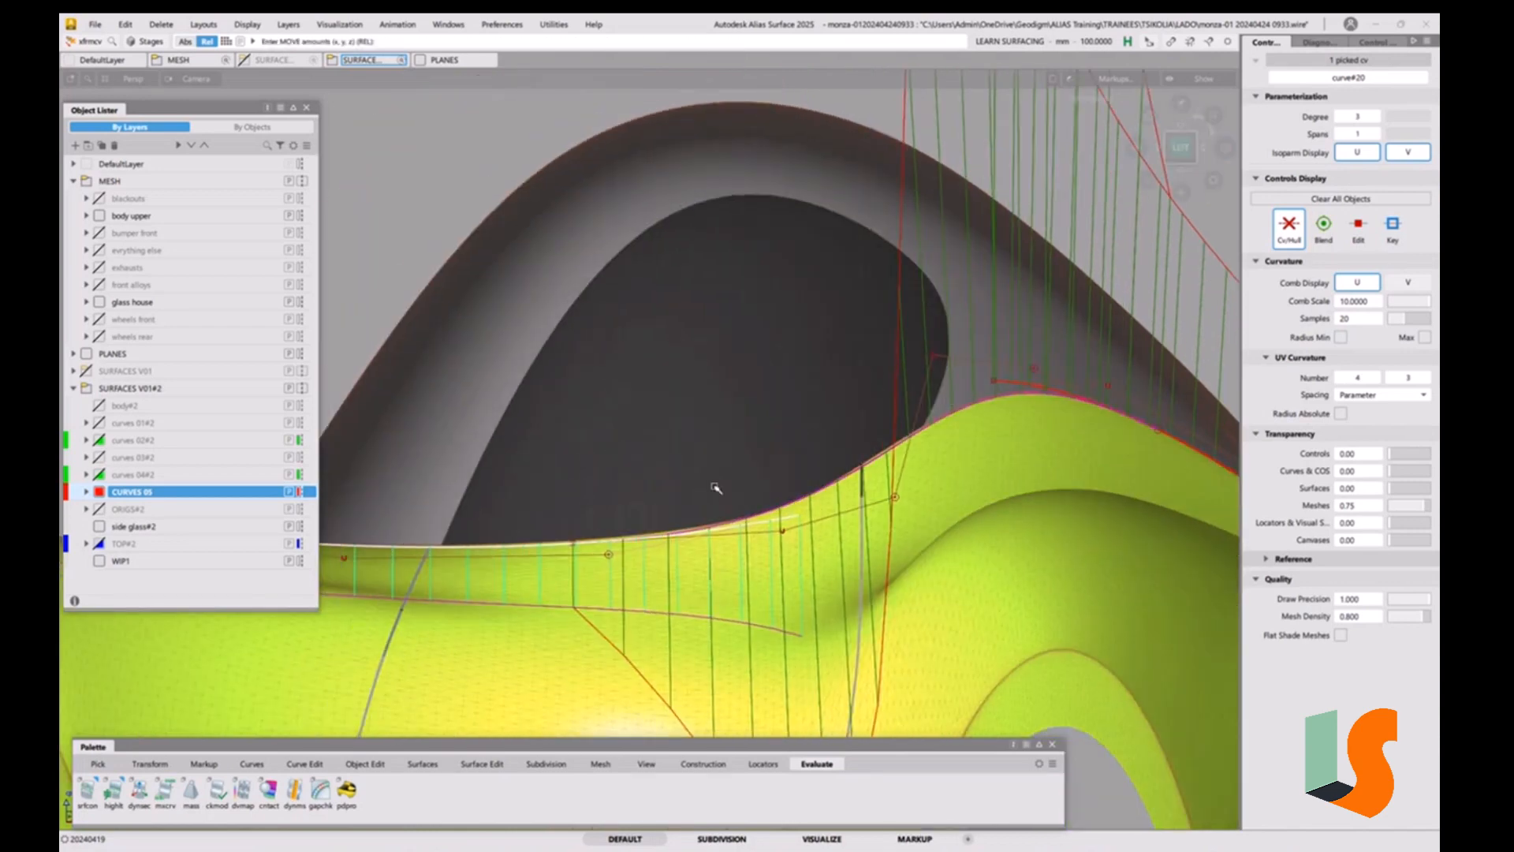
pyautogui.keyDown('alt'); pyautogui.keyDown('shift'); pyautogui.moveTo(652, 541); pyautogui.dragTo(667, 483, button='right'); pyautogui.keyUp('shift'); pyautogui.keyUp('alt')
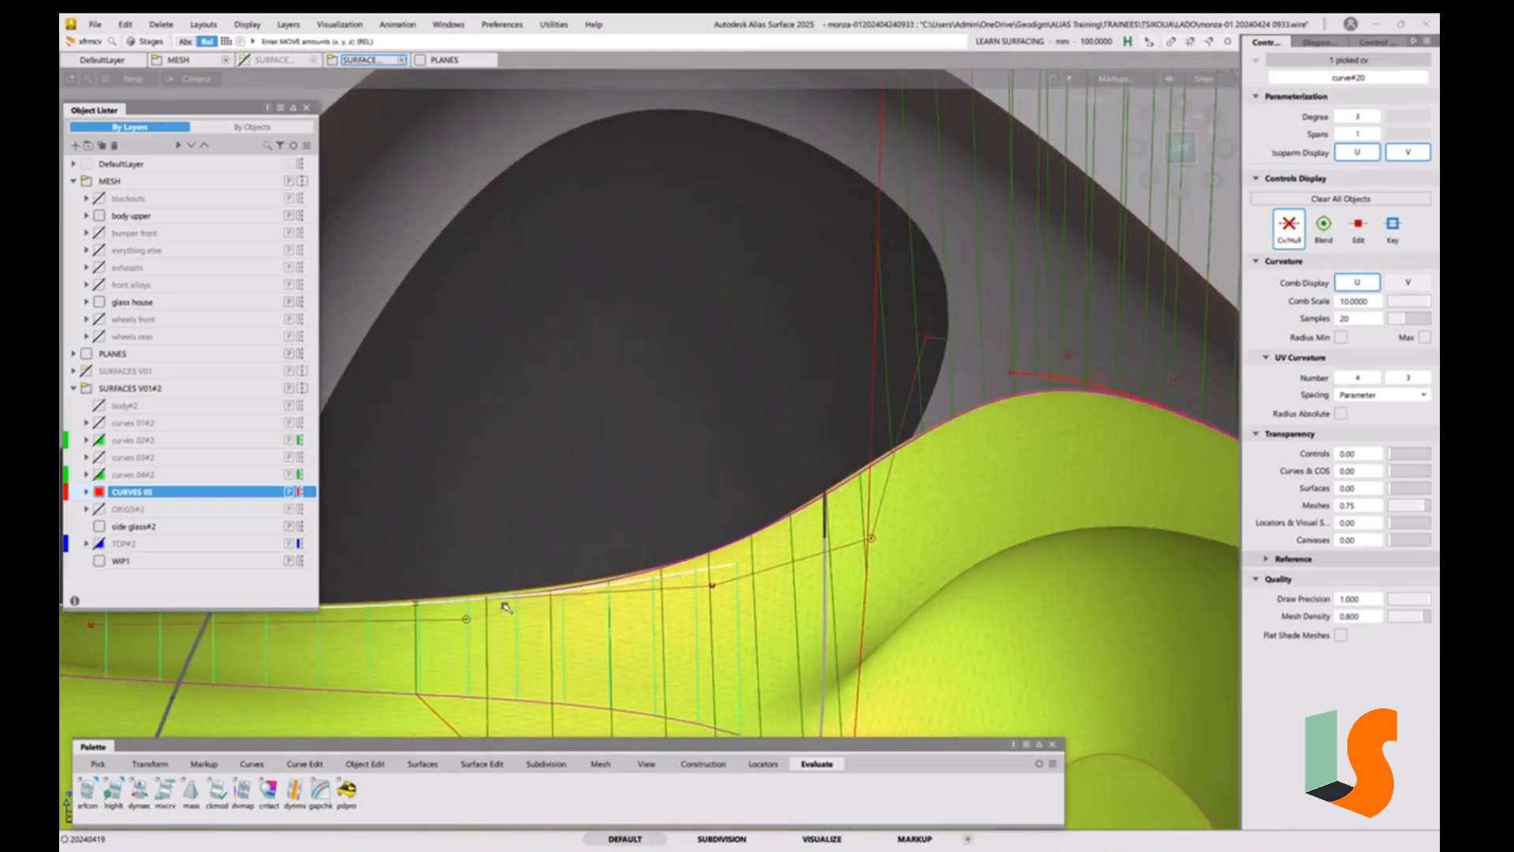
pyautogui.moveTo(496, 514); pyautogui.dragTo(507, 510, button='right')
pyautogui.keyDown('alt'); pyautogui.keyDown('shift'); pyautogui.moveTo(567, 429); pyautogui.dragTo(568, 481, button='right'); pyautogui.keyUp('shift'); pyautogui.keyUp('alt')
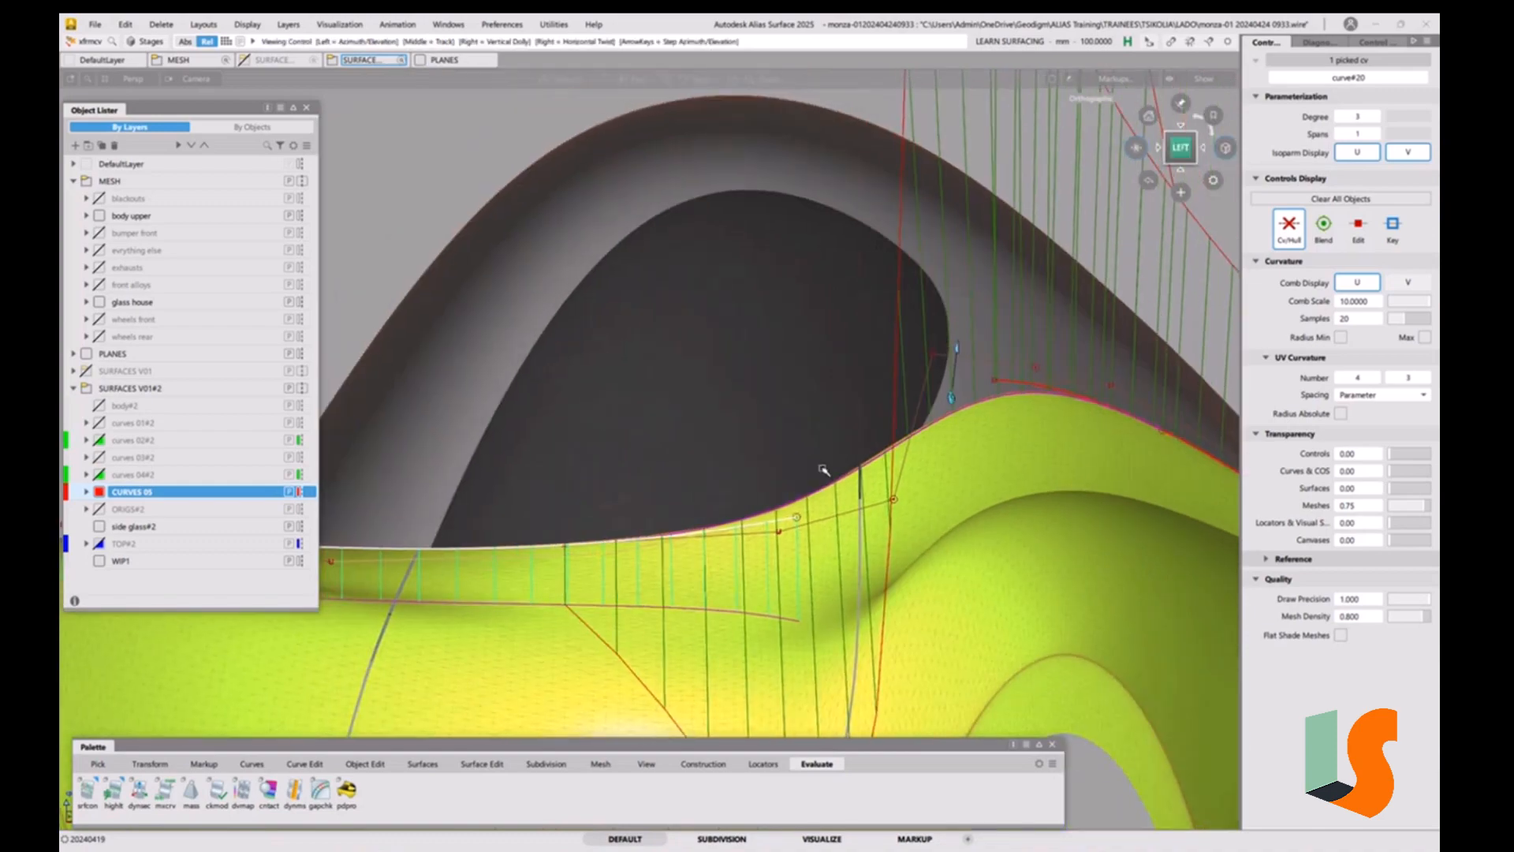
# Raise the rear fender curve's front end CV by about 1.3 mm in Z.
pyautogui.moveTo(754, 431)
pyautogui.keyDown('alt'); pyautogui.keyDown('shift'); pyautogui.mouseDown(button='middle')
pyautogui.moveTo(720, 438)
pyautogui.moveTo(723, 453)
pyautogui.mouseUp(button='middle'); pyautogui.keyUp('shift'); pyautogui.keyUp('alt')
pyautogui.keyDown('alt'); pyautogui.keyDown('shift'); pyautogui.moveTo(947, 450); pyautogui.dragTo(673, 472, button='middle'); pyautogui.keyUp('shift'); pyautogui.keyUp('alt')
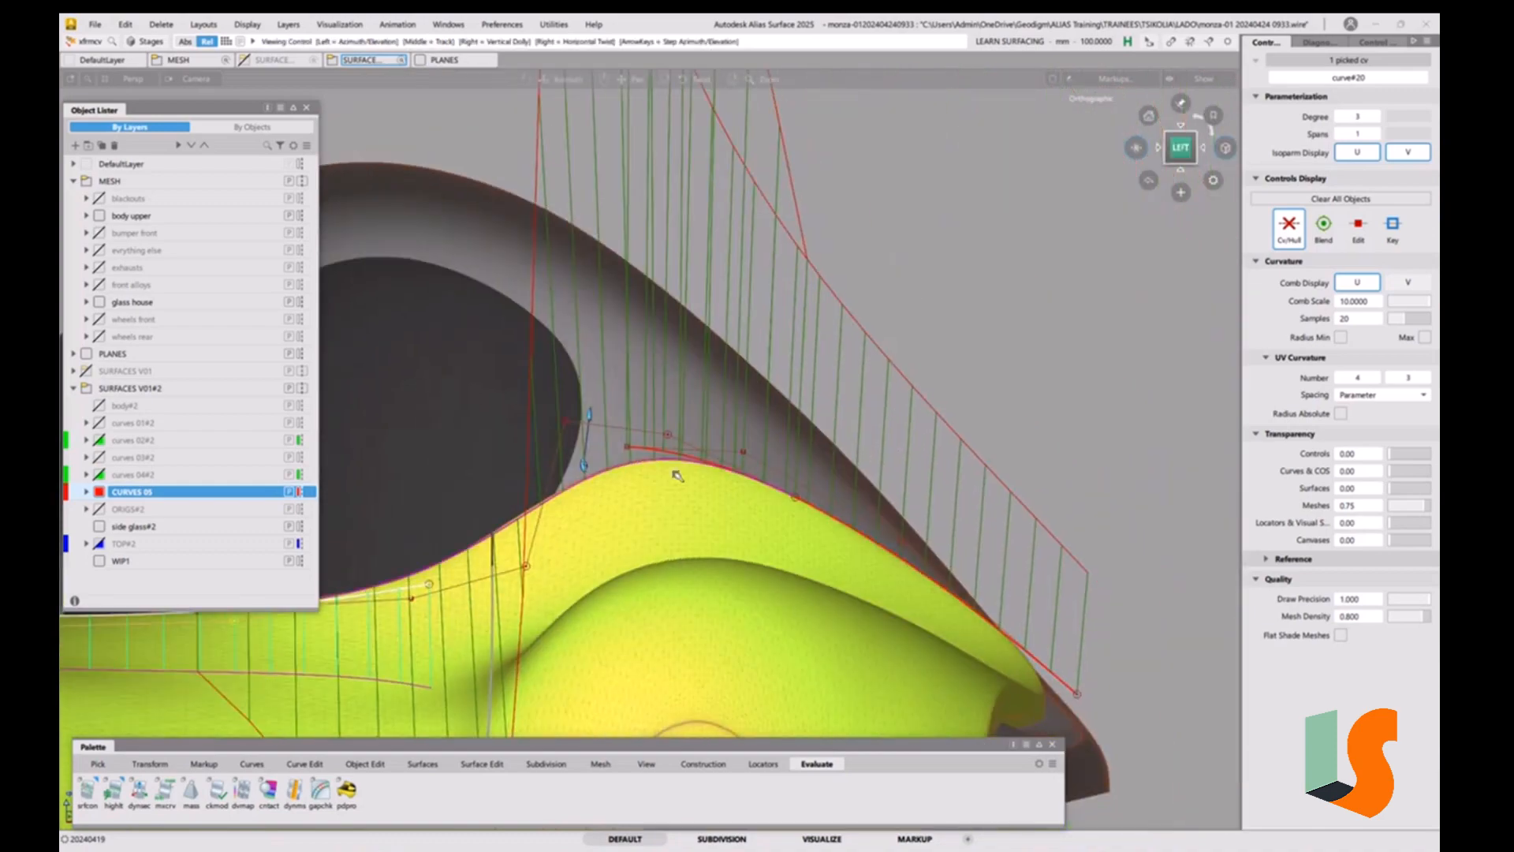
pyautogui.keyDown('alt'); pyautogui.keyDown('shift'); pyautogui.moveTo(788, 490); pyautogui.dragTo(794, 442, button='right'); pyautogui.keyUp('shift'); pyautogui.keyUp('alt')
pyautogui.keyDown('alt'); pyautogui.keyDown('shift'); pyautogui.moveTo(798, 459); pyautogui.dragTo(761, 470, button='middle'); pyautogui.keyUp('shift'); pyautogui.keyUp('alt')
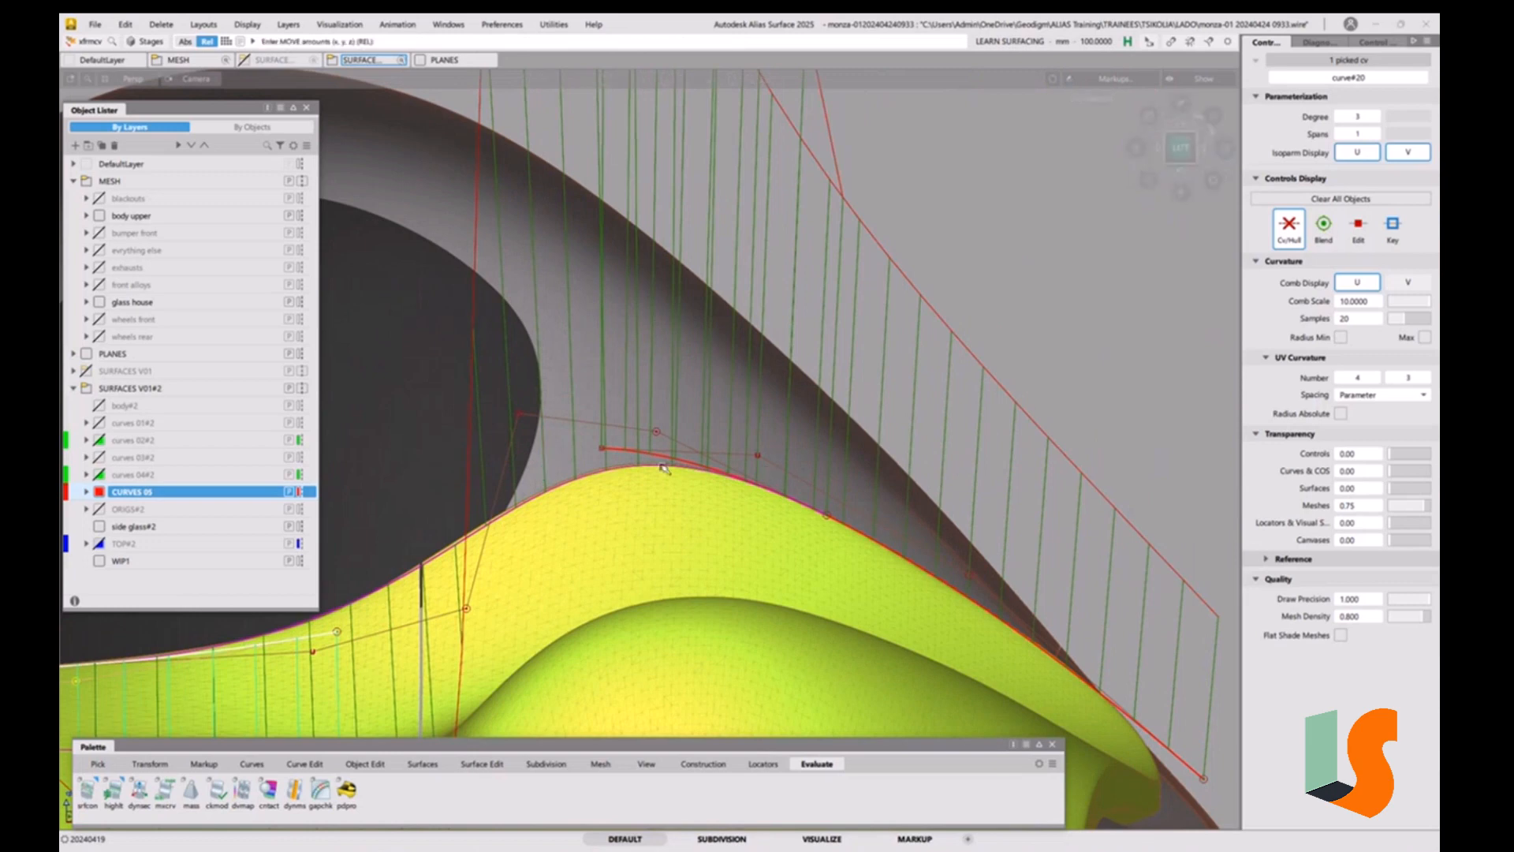
pyautogui.click(605, 452)
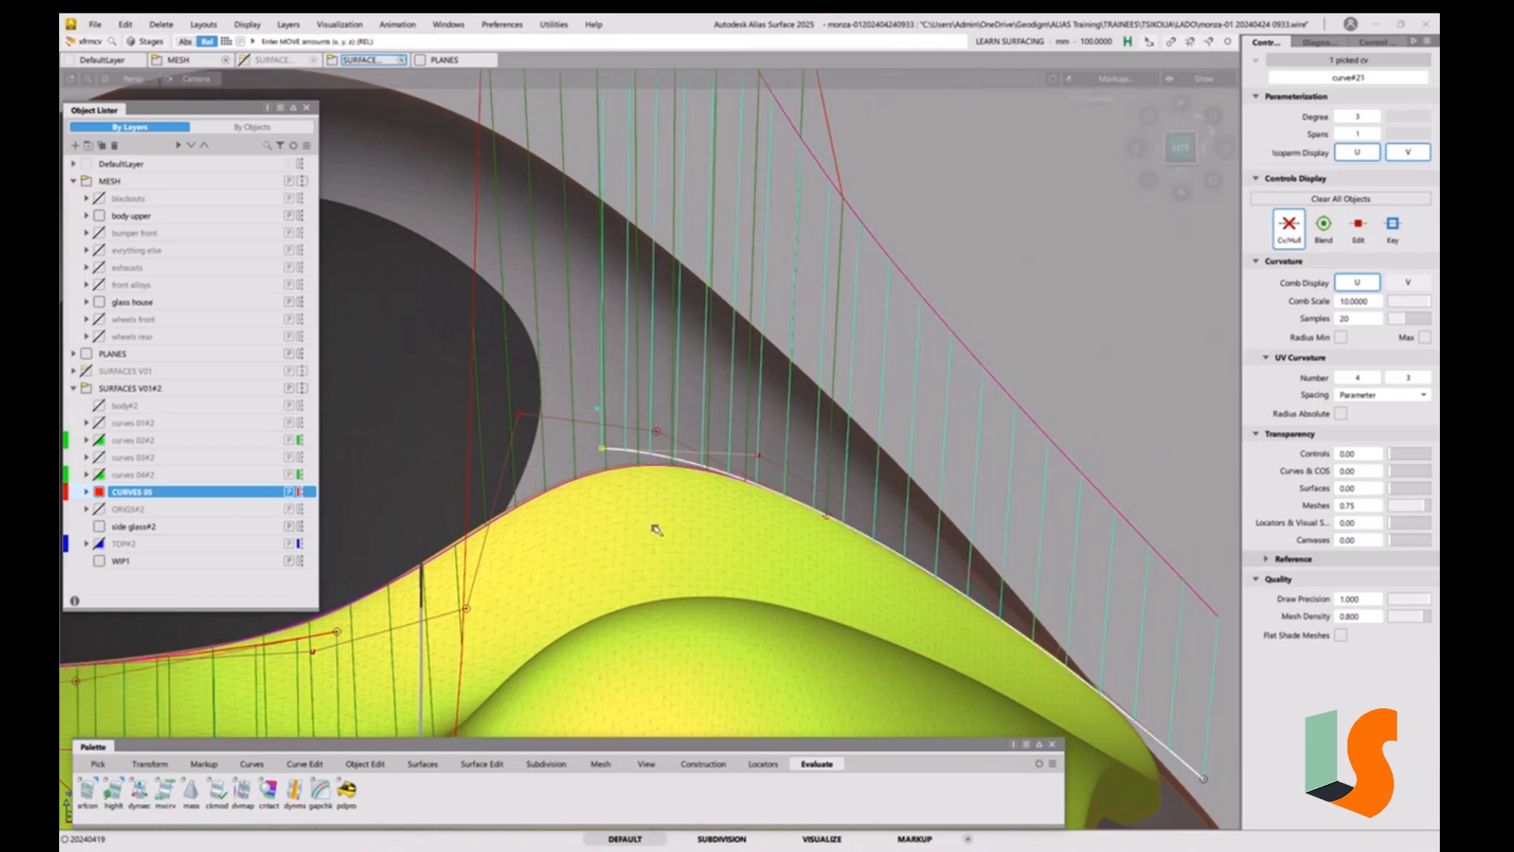
pyautogui.moveTo(656, 530); pyautogui.dragTo(658, 527, button='right')
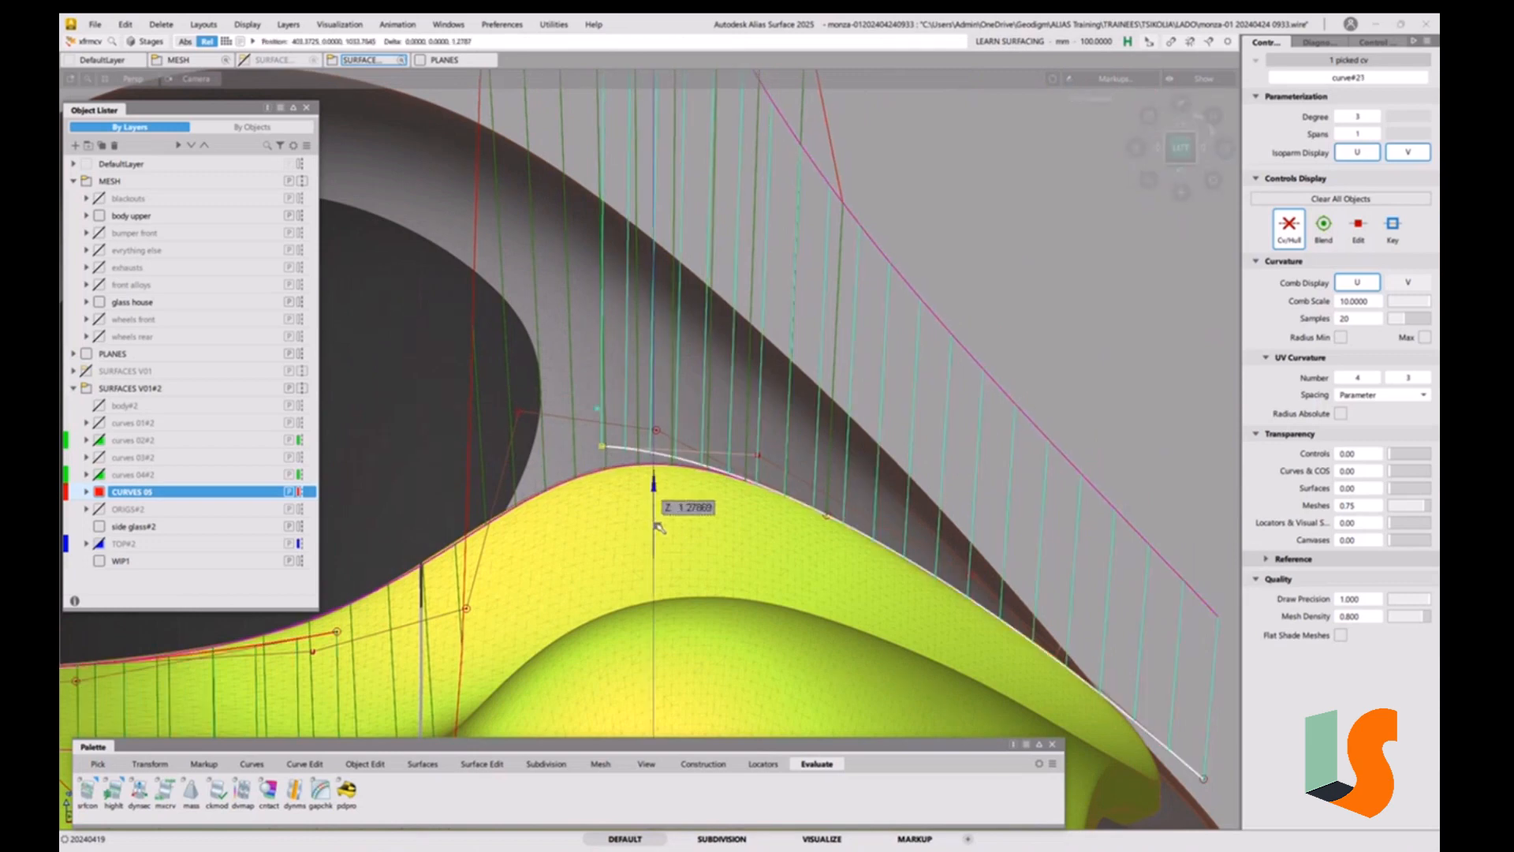
# Return to the beltline curve's rear end CV and nudge it slightly once more.
pyautogui.keyDown('alt'); pyautogui.keyDown('shift'); pyautogui.moveTo(535, 519); pyautogui.dragTo(528, 550, button='right'); pyautogui.keyUp('shift'); pyautogui.keyUp('alt')
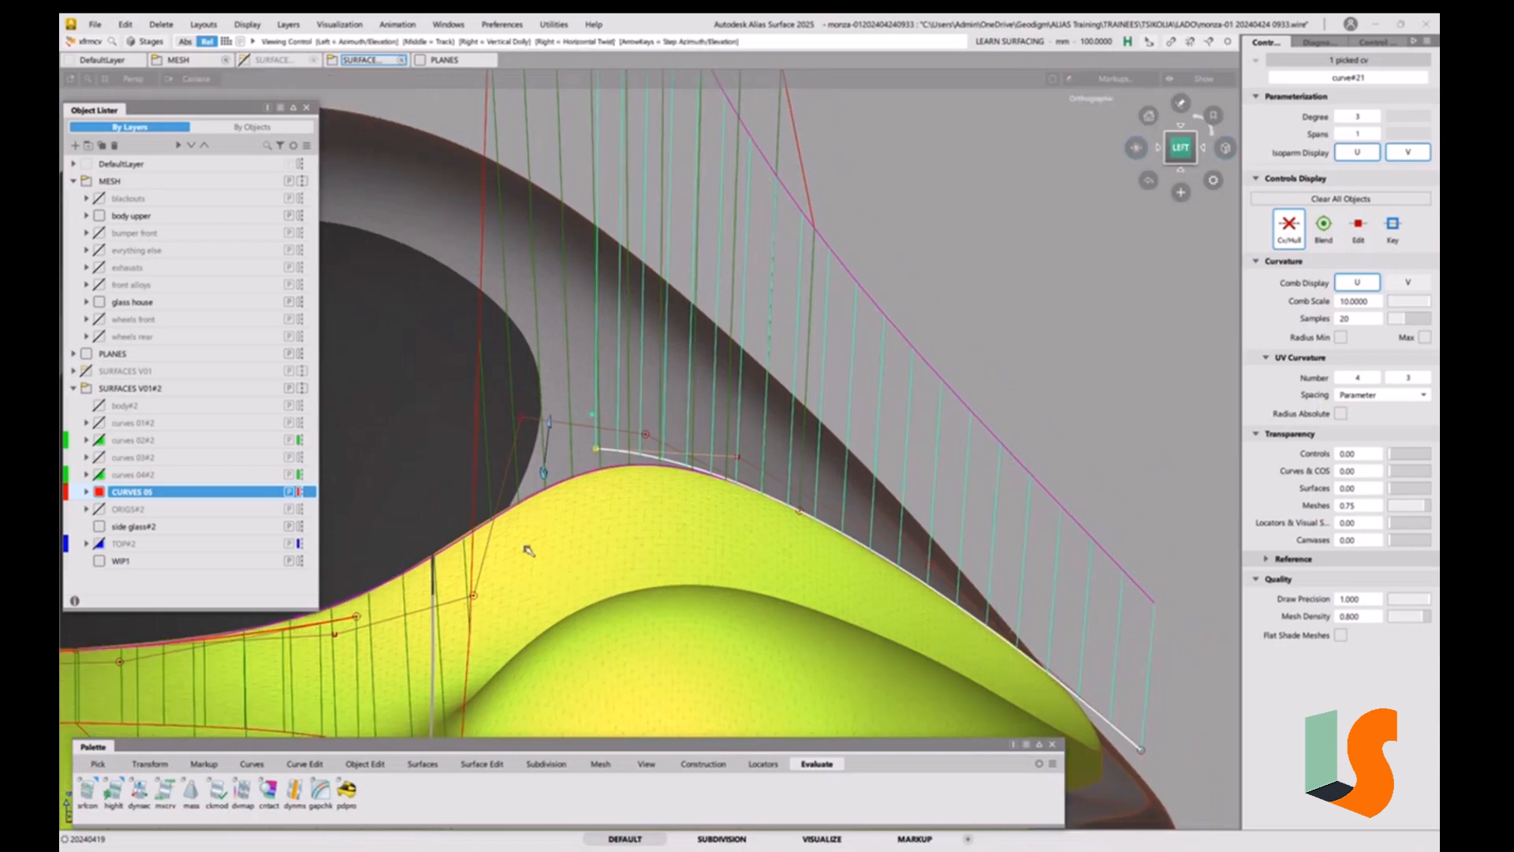
pyautogui.keyDown('alt'); pyautogui.keyDown('shift'); pyautogui.moveTo(525, 546); pyautogui.dragTo(670, 543, button='middle'); pyautogui.keyUp('shift'); pyautogui.keyUp('alt')
pyautogui.click(500, 615)
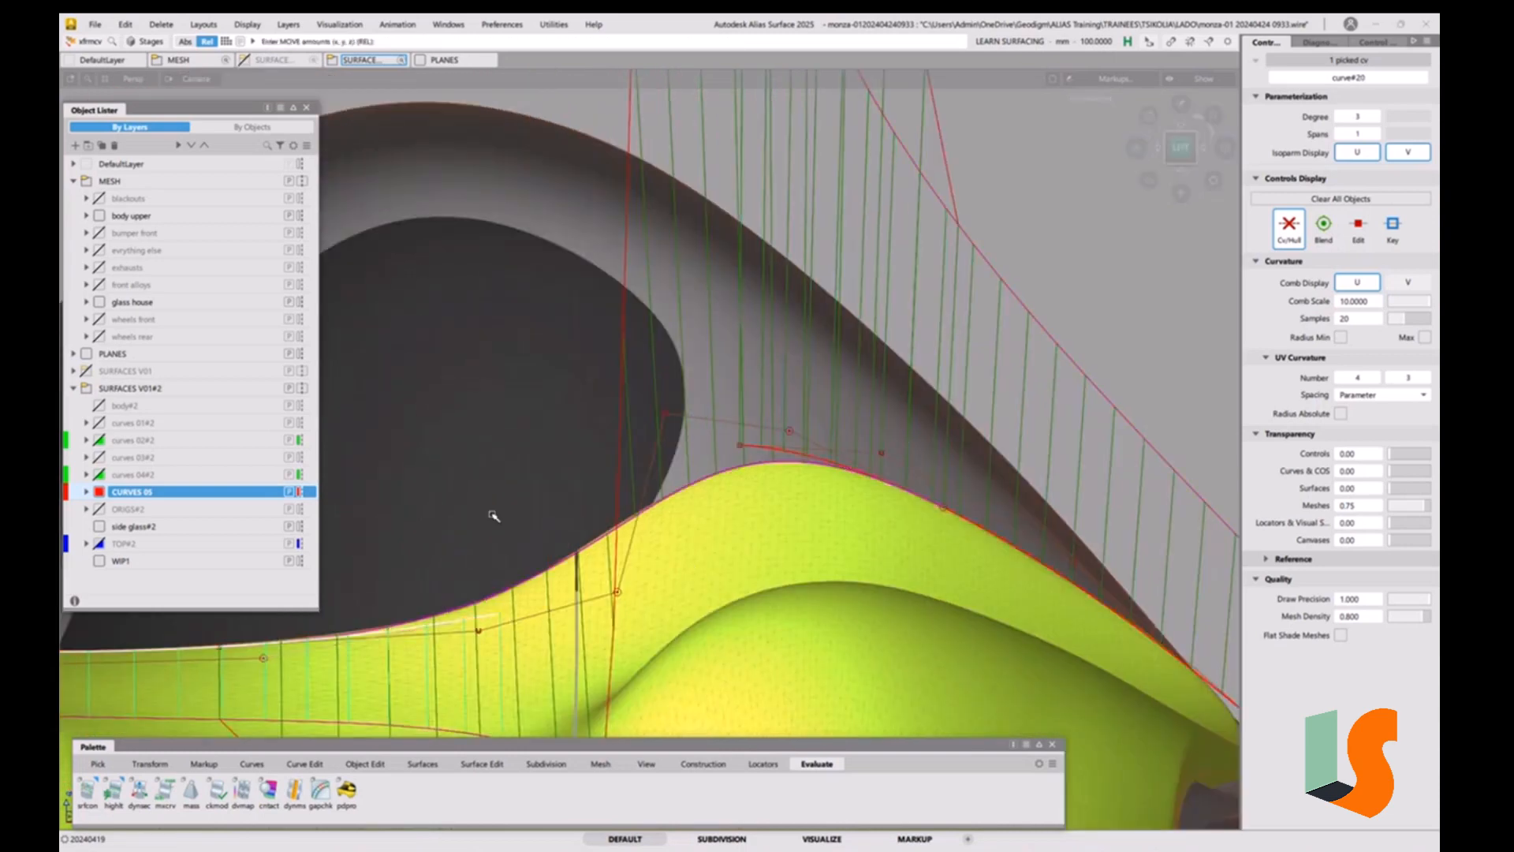
pyautogui.moveTo(495, 523); pyautogui.dragTo(500, 523, button='right')
# Clear the CV selection and display the meshes see-through in a view showing all three curves along the car's side.
pyautogui.keyDown('alt'); pyautogui.keyDown('shift'); pyautogui.moveTo(593, 526); pyautogui.dragTo(881, 508); pyautogui.keyUp('shift'); pyautogui.keyUp('alt')
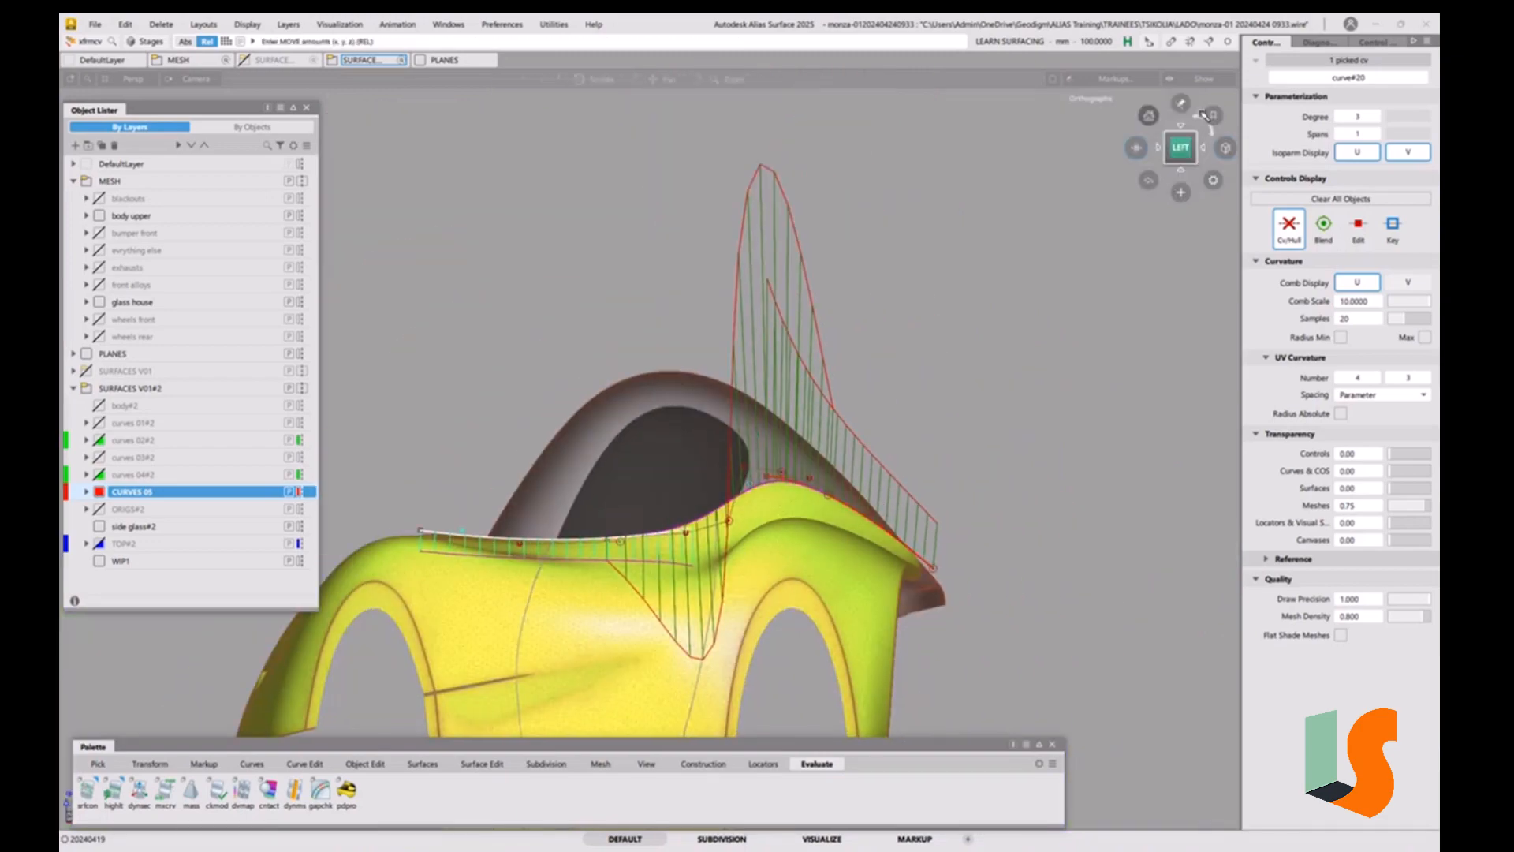
pyautogui.click(1135, 149)
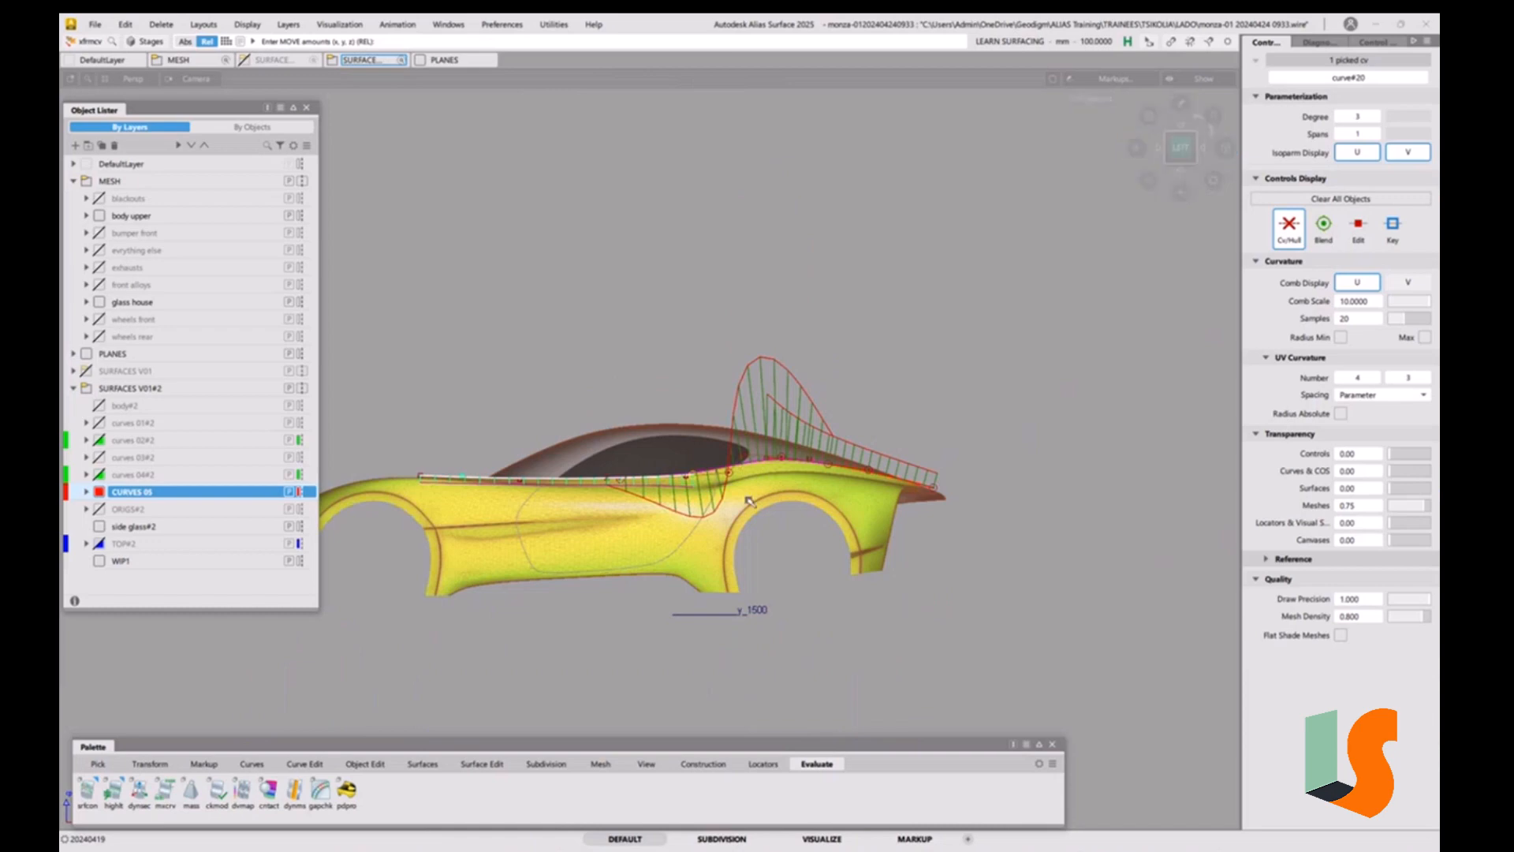
pyautogui.click(803, 584)
pyautogui.keyDown('alt'); pyautogui.keyDown('shift'); pyautogui.moveTo(787, 524); pyautogui.dragTo(811, 488, button='right'); pyautogui.keyUp('shift'); pyautogui.keyUp('alt')
pyautogui.keyDown('alt'); pyautogui.keyDown('shift'); pyautogui.moveTo(811, 488); pyautogui.dragTo(915, 551, button='middle'); pyautogui.keyUp('shift'); pyautogui.keyUp('alt')
pyautogui.keyDown('alt'); pyautogui.keyDown('shift'); pyautogui.moveTo(850, 547); pyautogui.dragTo(829, 522); pyautogui.keyUp('shift'); pyautogui.keyUp('alt')
pyautogui.press('1')
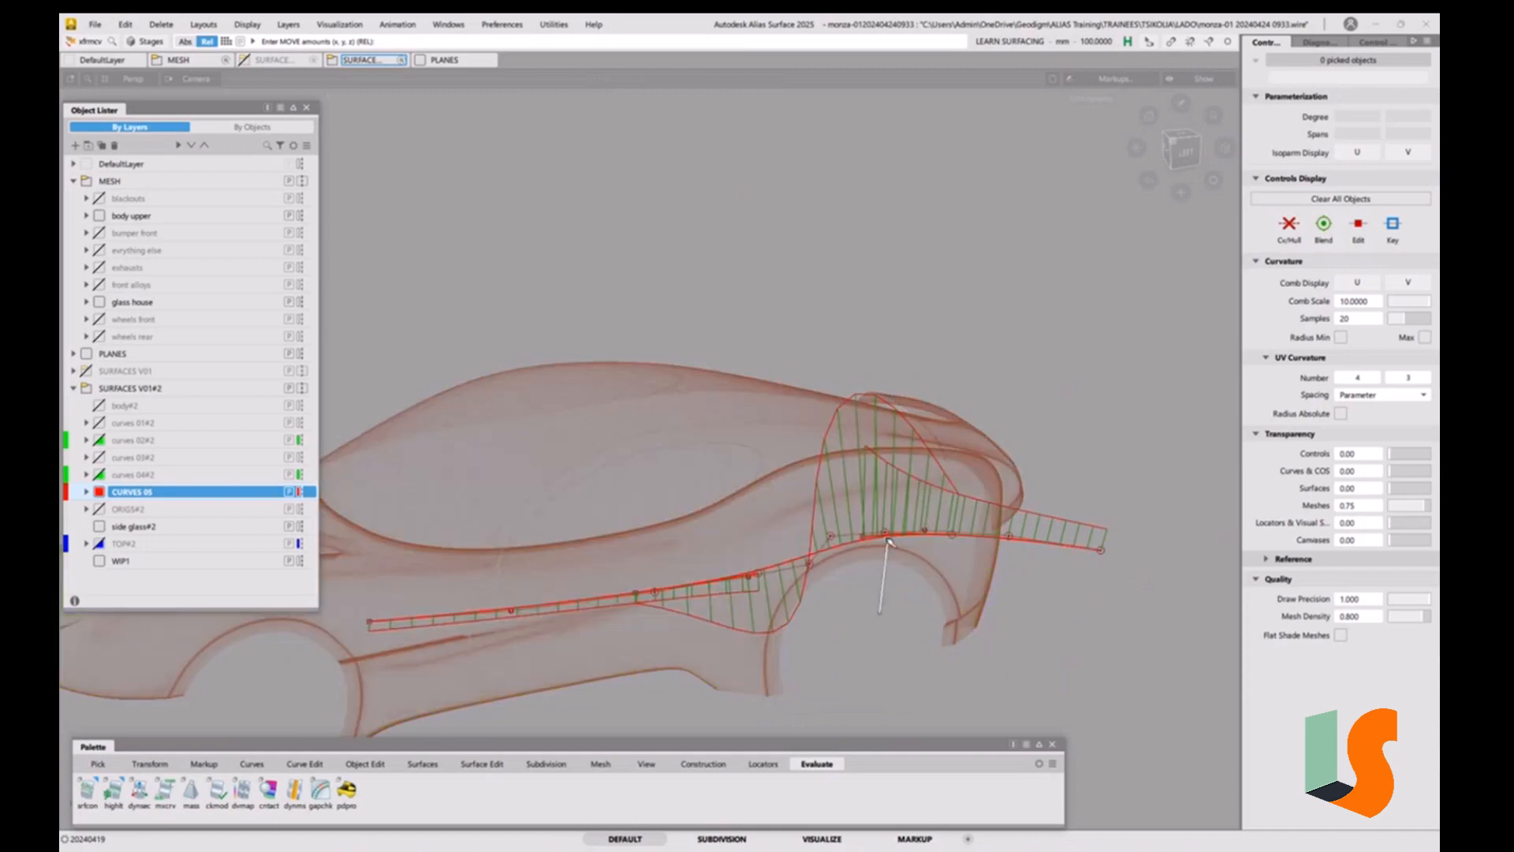
# Duplicate the beltline, transition and rear fender curves and move one set straight up, clear of the car body.
pyautogui.keyDown('ctrl'); pyautogui.keyDown('shift'); pyautogui.moveTo(774, 571); pyautogui.dragTo(826, 589); pyautogui.keyUp('shift'); pyautogui.keyUp('ctrl')
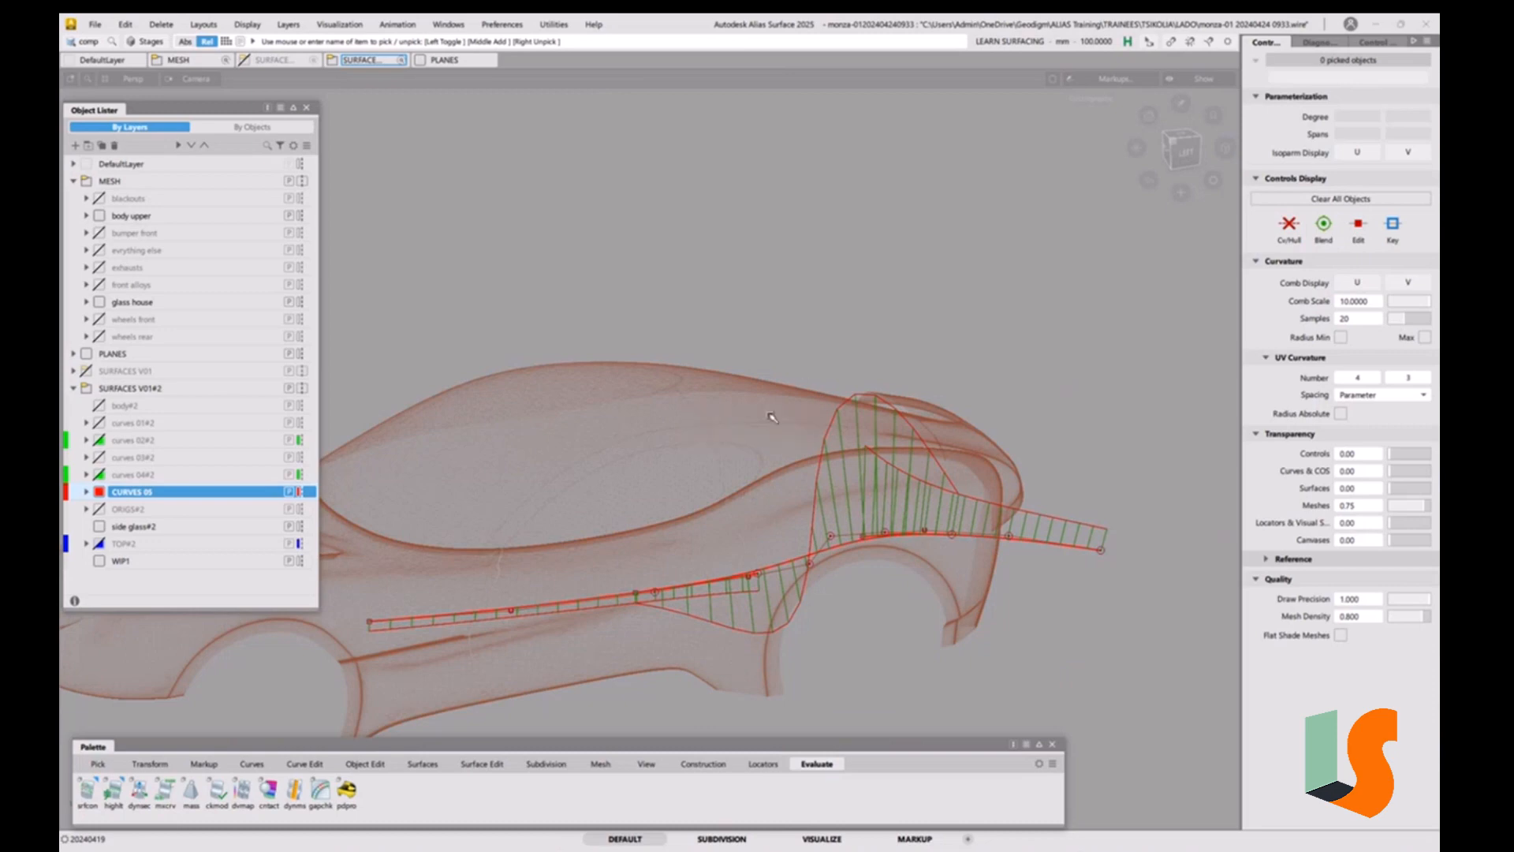
pyautogui.keyDown('ctrl'); pyautogui.keyDown('shift'); pyautogui.moveTo(772, 416); pyautogui.dragTo(845, 429); pyautogui.keyUp('shift'); pyautogui.keyUp('ctrl')
pyautogui.moveTo(1007, 423); pyautogui.dragTo(548, 629)
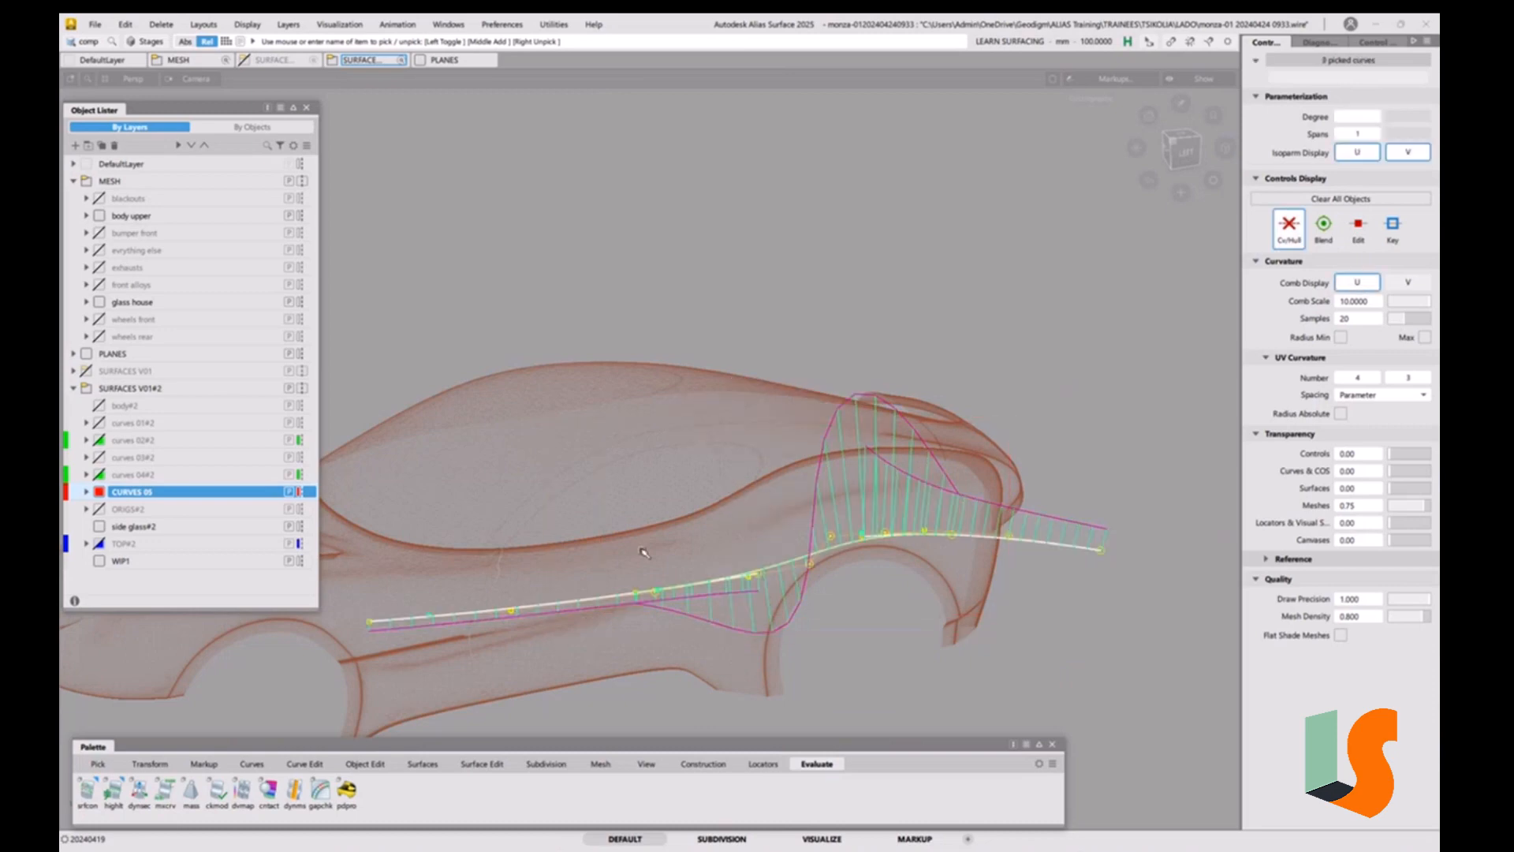
pyautogui.hotkey('ctrl', 'v')
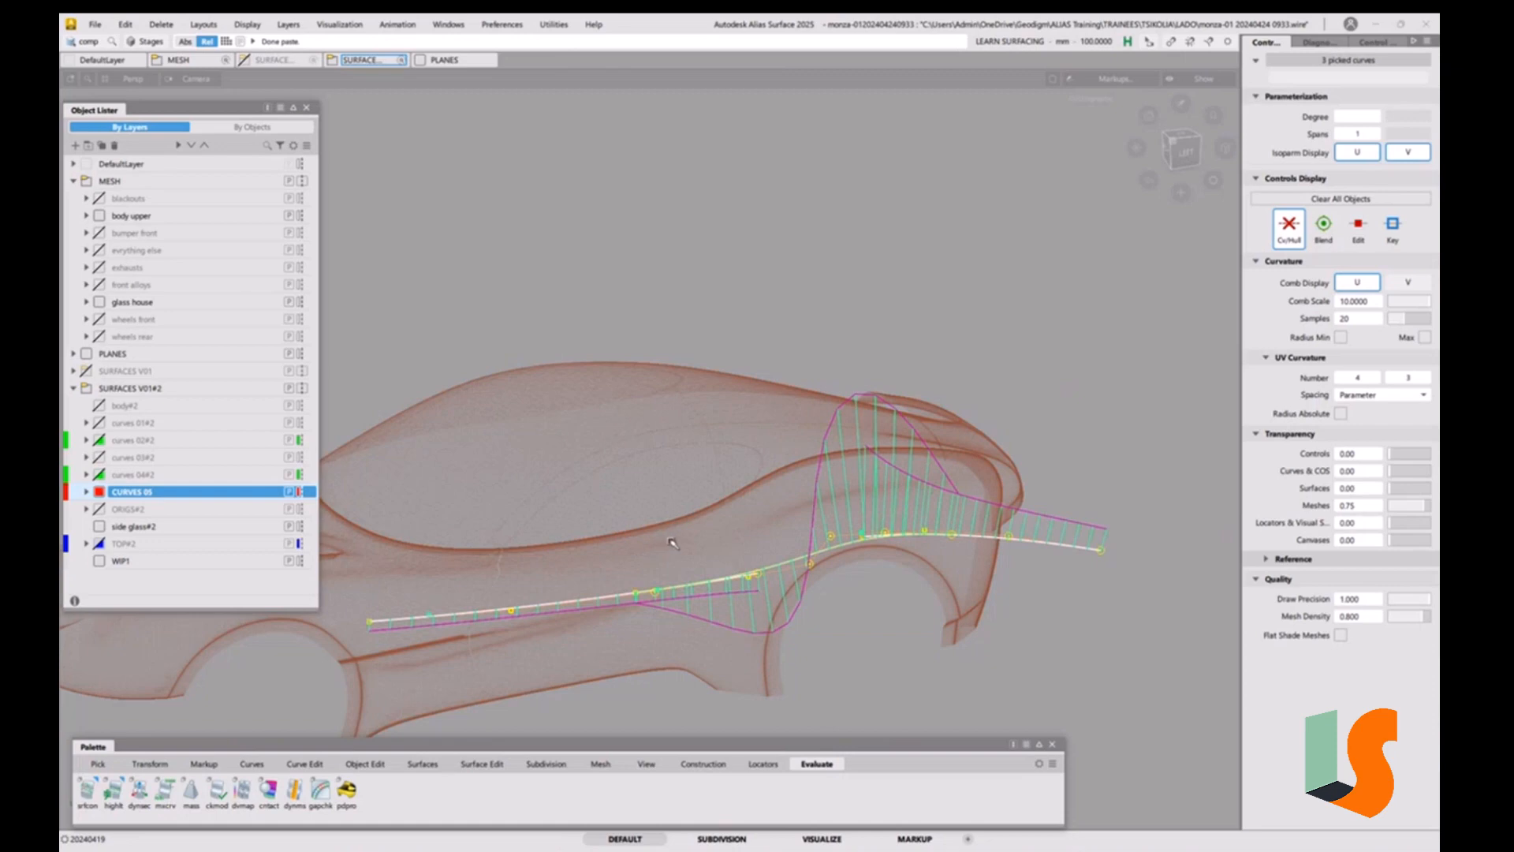
pyautogui.keyDown('ctrl'); pyautogui.keyDown('shift'); pyautogui.middleClick(671, 541); pyautogui.keyUp('shift'); pyautogui.keyUp('ctrl')
pyautogui.keyDown('ctrl'); pyautogui.keyDown('shift'); pyautogui.moveTo(670, 513); pyautogui.dragTo(669, 511, button='middle'); pyautogui.keyUp('shift'); pyautogui.keyUp('ctrl')
pyautogui.moveTo(868, 593); pyautogui.dragTo(888, 288, button='right')
pyautogui.keyDown('ctrl'); pyautogui.keyDown('shift'); pyautogui.moveTo(891, 291); pyautogui.dragTo(889, 339); pyautogui.keyUp('shift'); pyautogui.keyUp('ctrl')
# Section the upper beltline curve with Trim mode and the Geometry criterion, allowing its construction history to be removed.
pyautogui.keyDown('alt'); pyautogui.keyDown('shift'); pyautogui.moveTo(715, 488); pyautogui.dragTo(642, 537, button='middle'); pyautogui.keyUp('shift'); pyautogui.keyUp('alt')
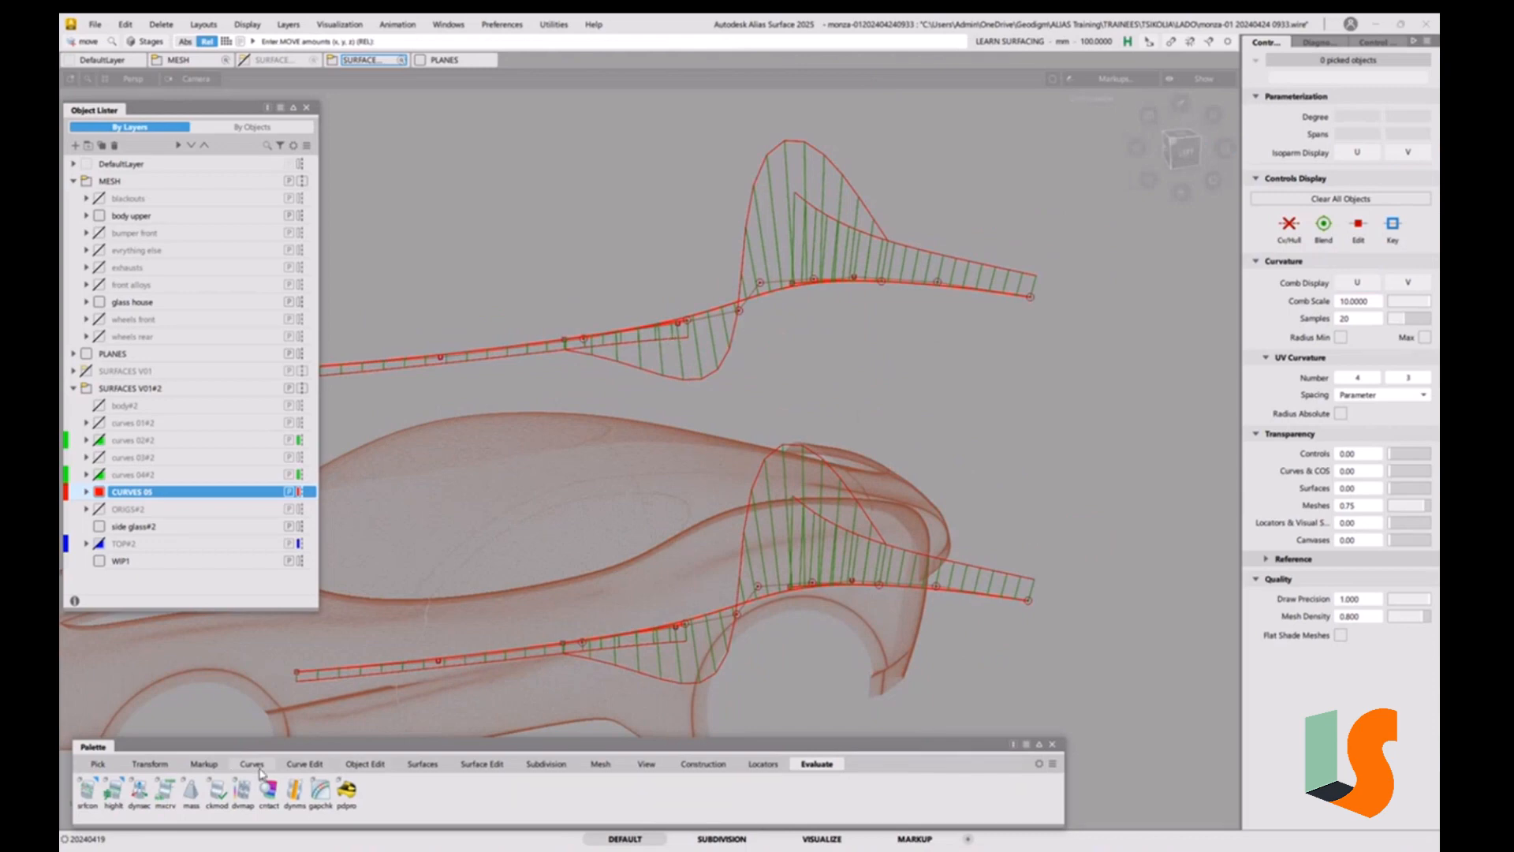
pyautogui.click(298, 766)
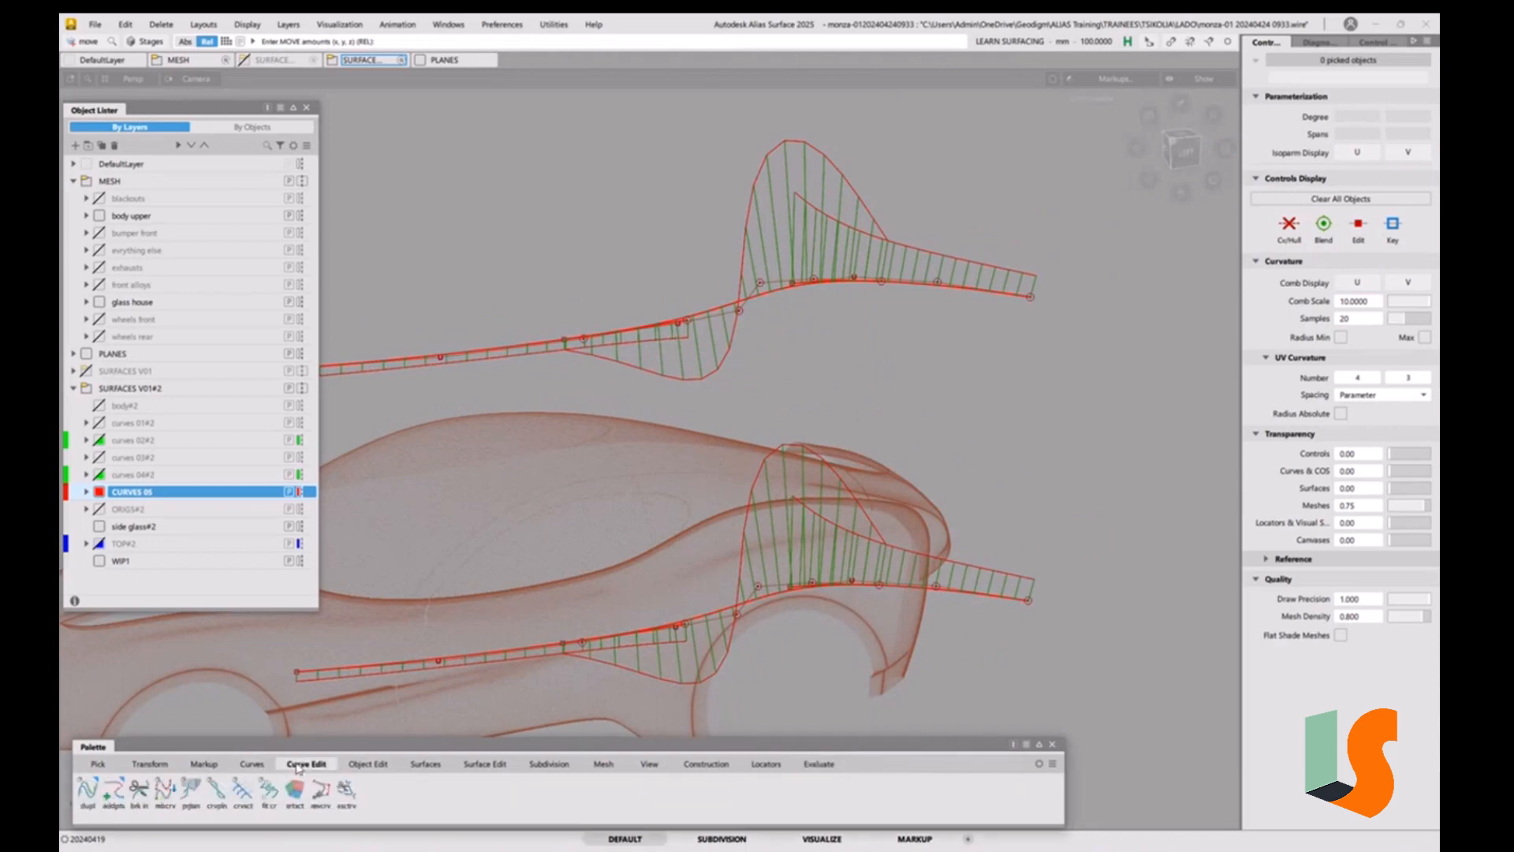
pyautogui.doubleClick(243, 789)
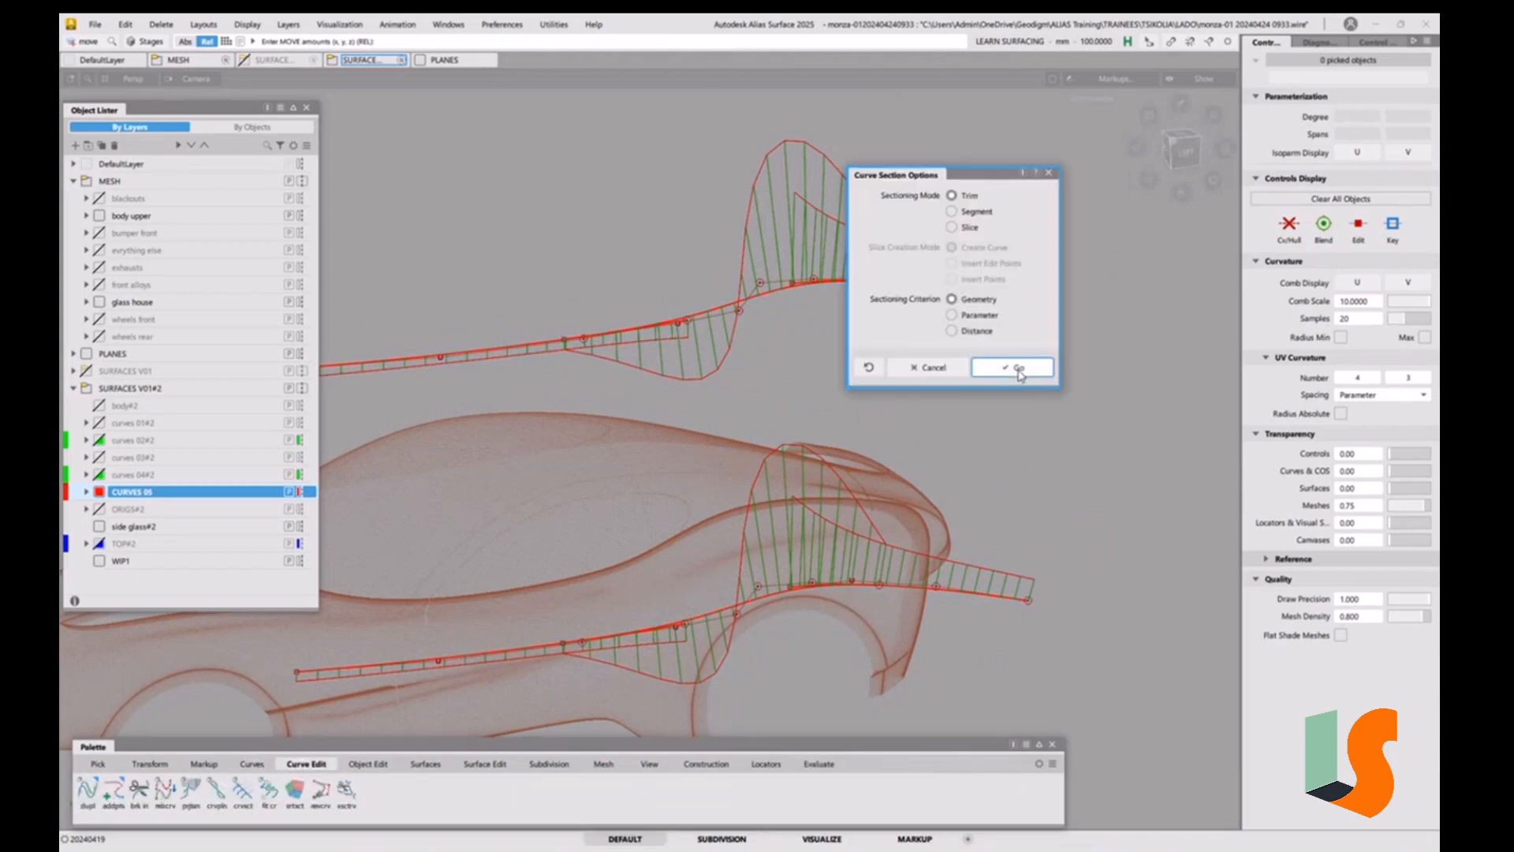
pyautogui.click(1015, 369)
pyautogui.click(509, 352)
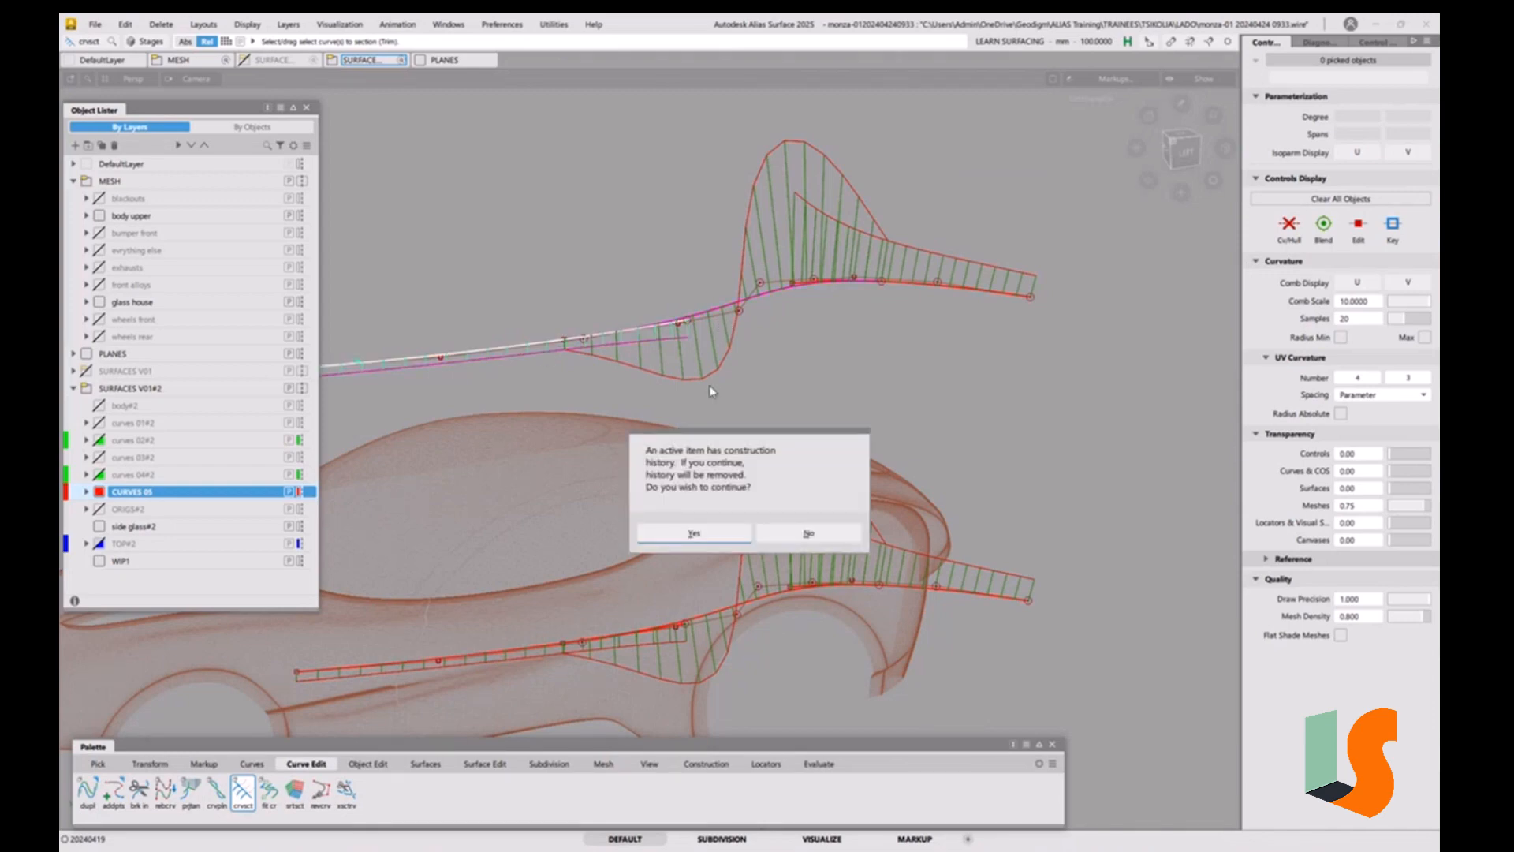
pyautogui.click(694, 534)
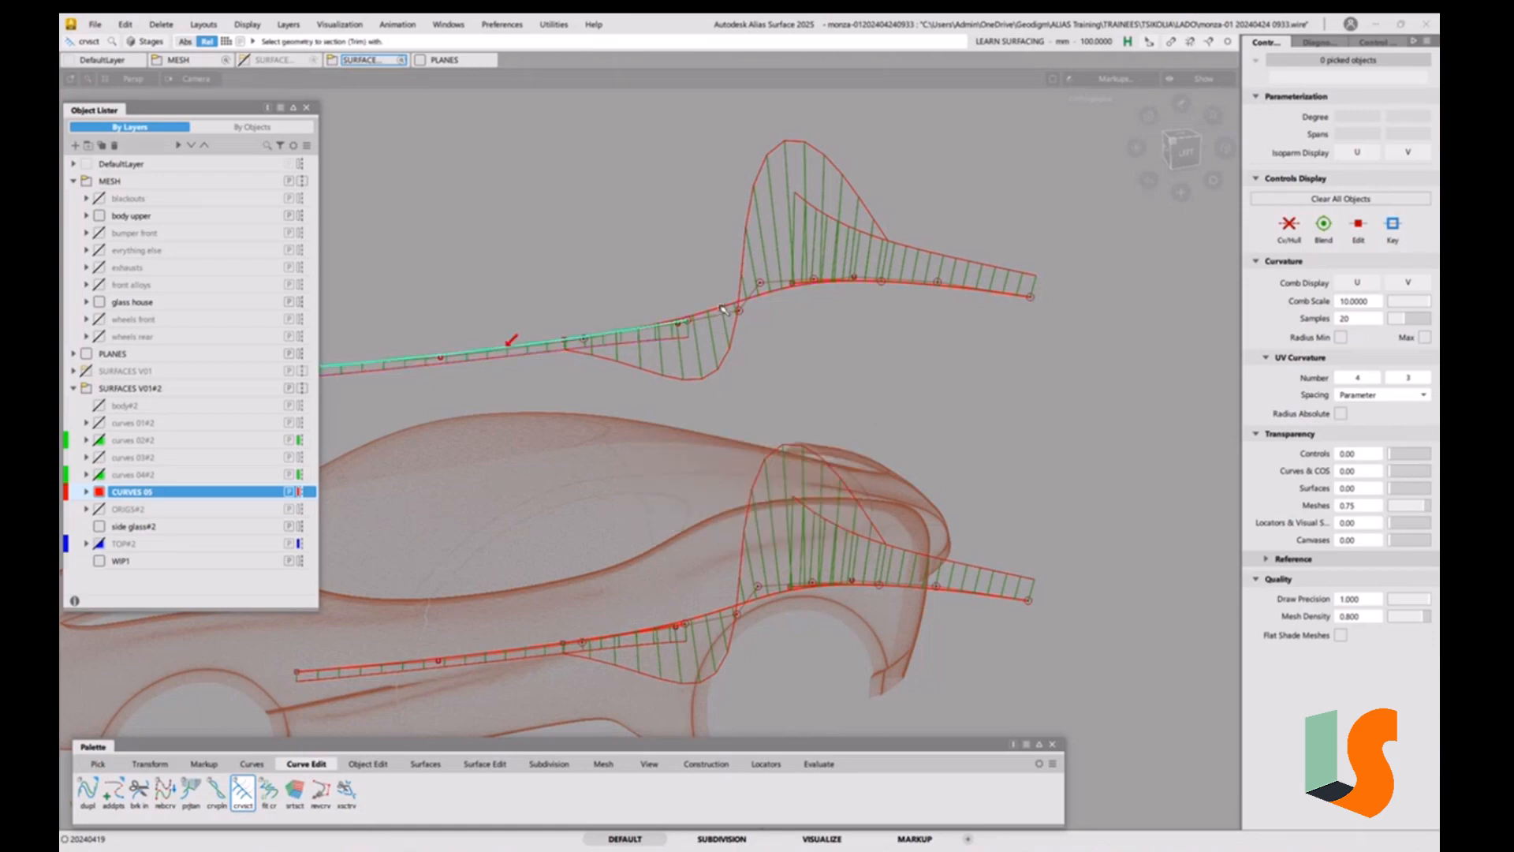
# Trim the upper rear fender curve to the end of the transition curve.
pyautogui.click(944, 284)
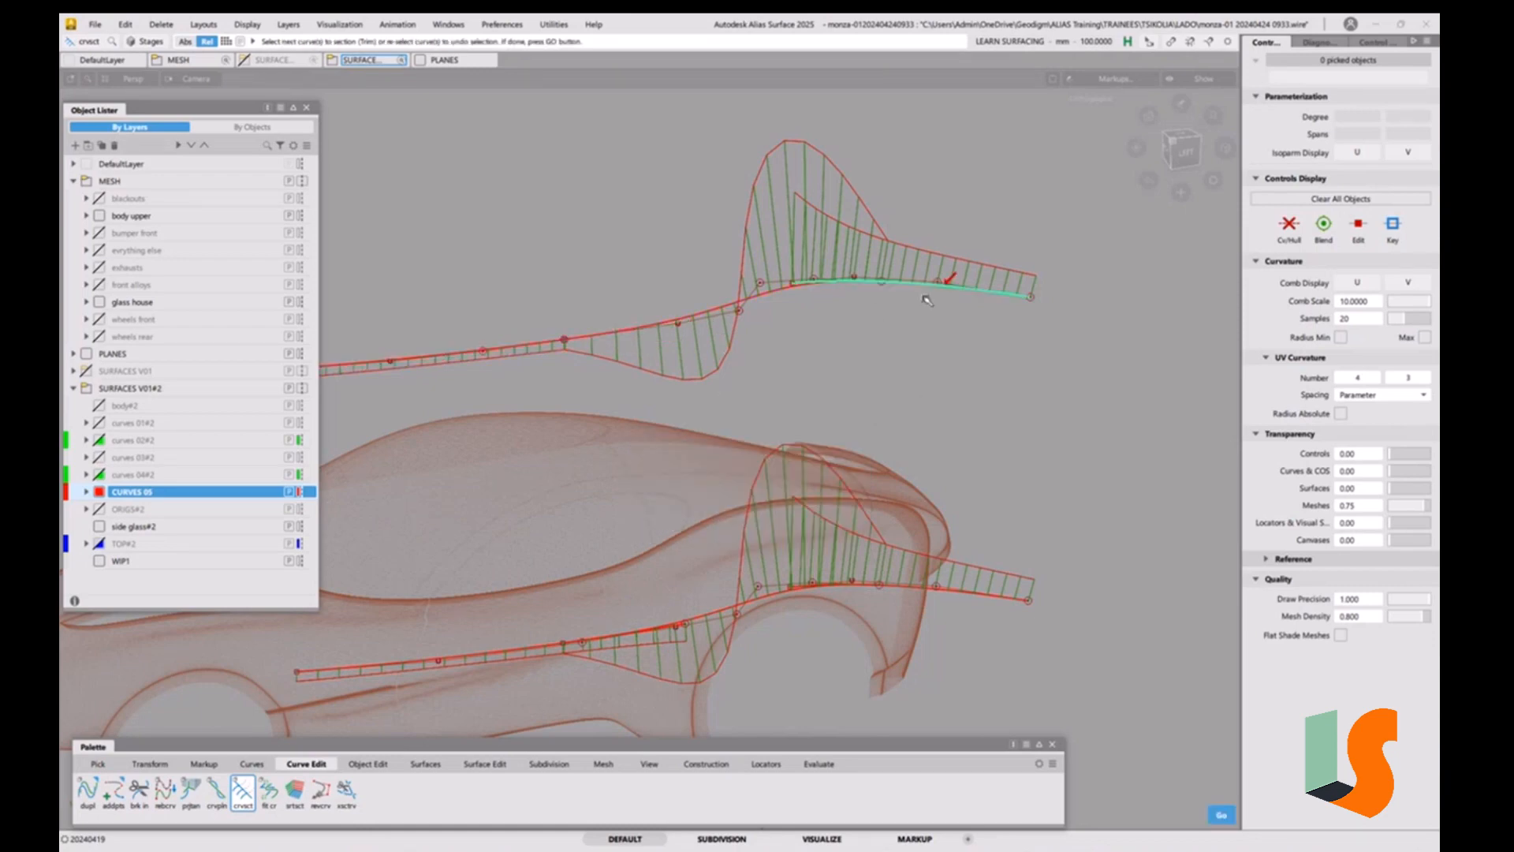
pyautogui.click(775, 293)
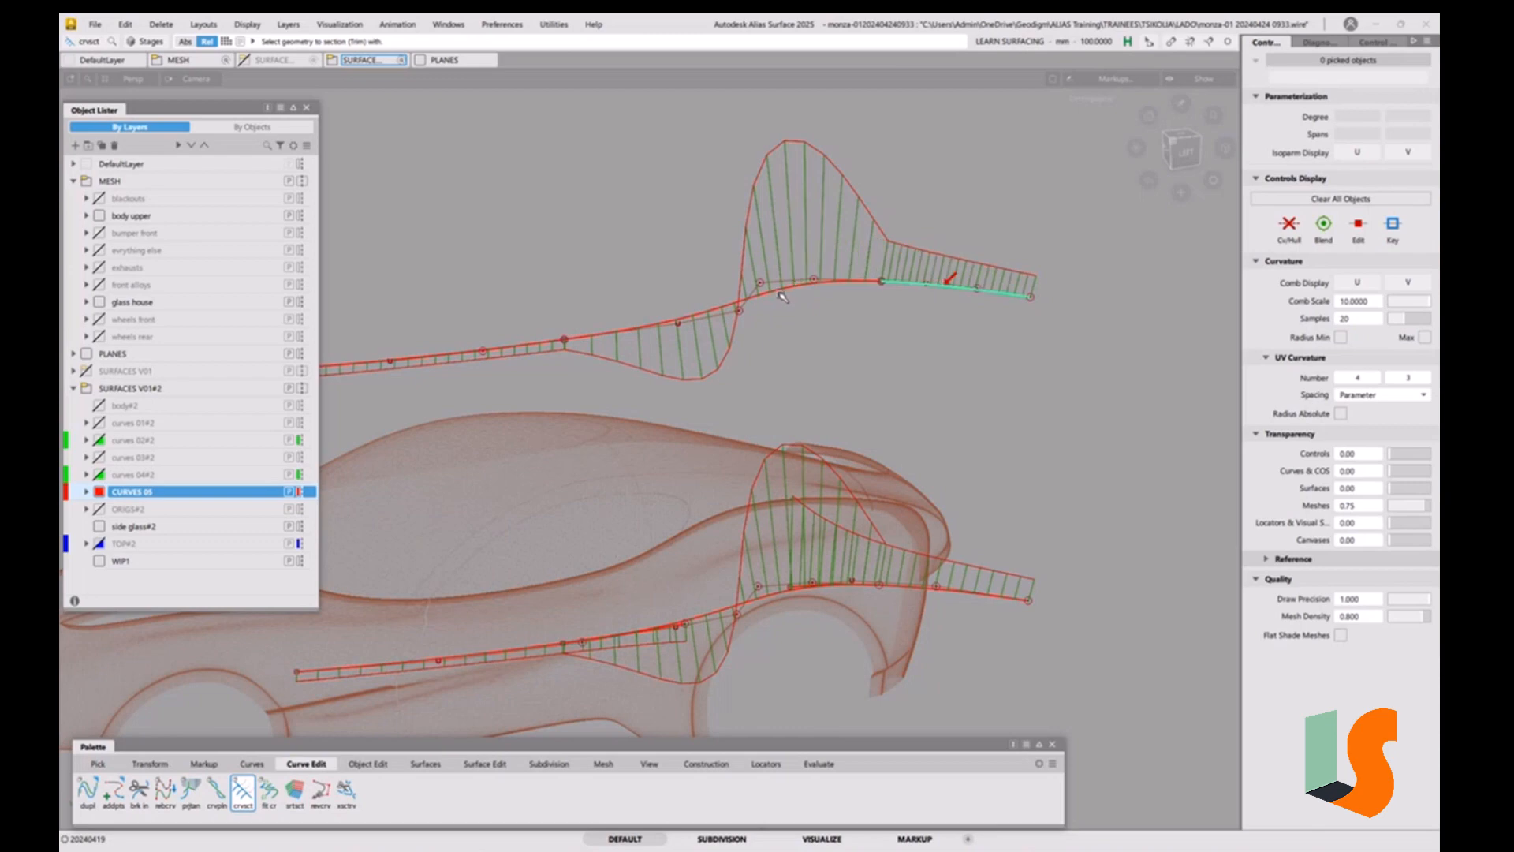
pyautogui.click(908, 367)
pyautogui.keyDown('alt'); pyautogui.keyDown('shift'); pyautogui.moveTo(914, 296); pyautogui.dragTo(897, 331); pyautogui.keyUp('shift'); pyautogui.keyUp('alt')
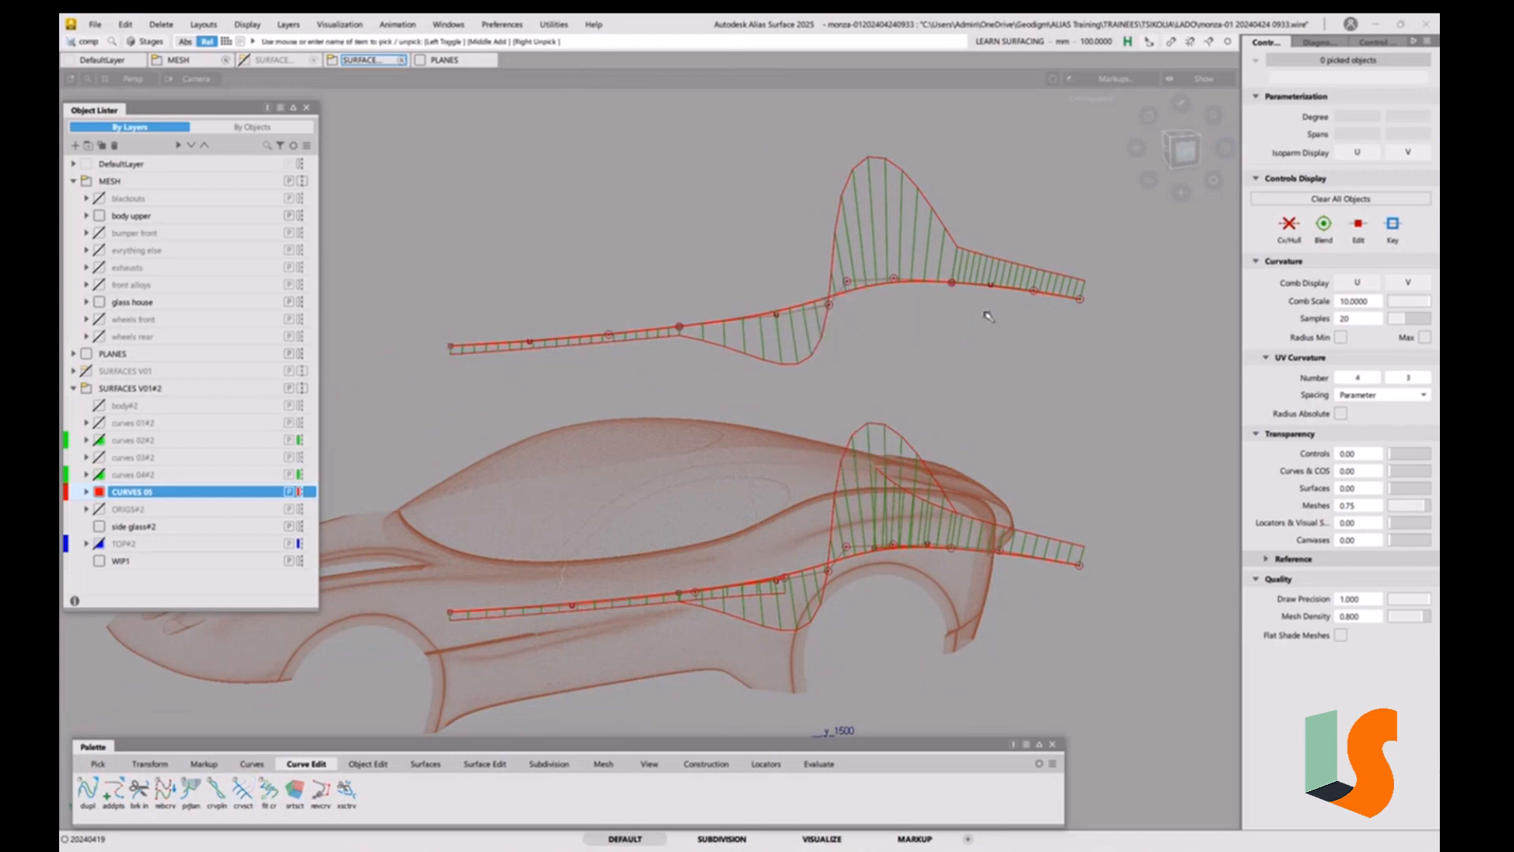
# Delete the raised set of three trimmed curves above the car.
pyautogui.moveTo(1025, 251); pyautogui.dragTo(727, 338)
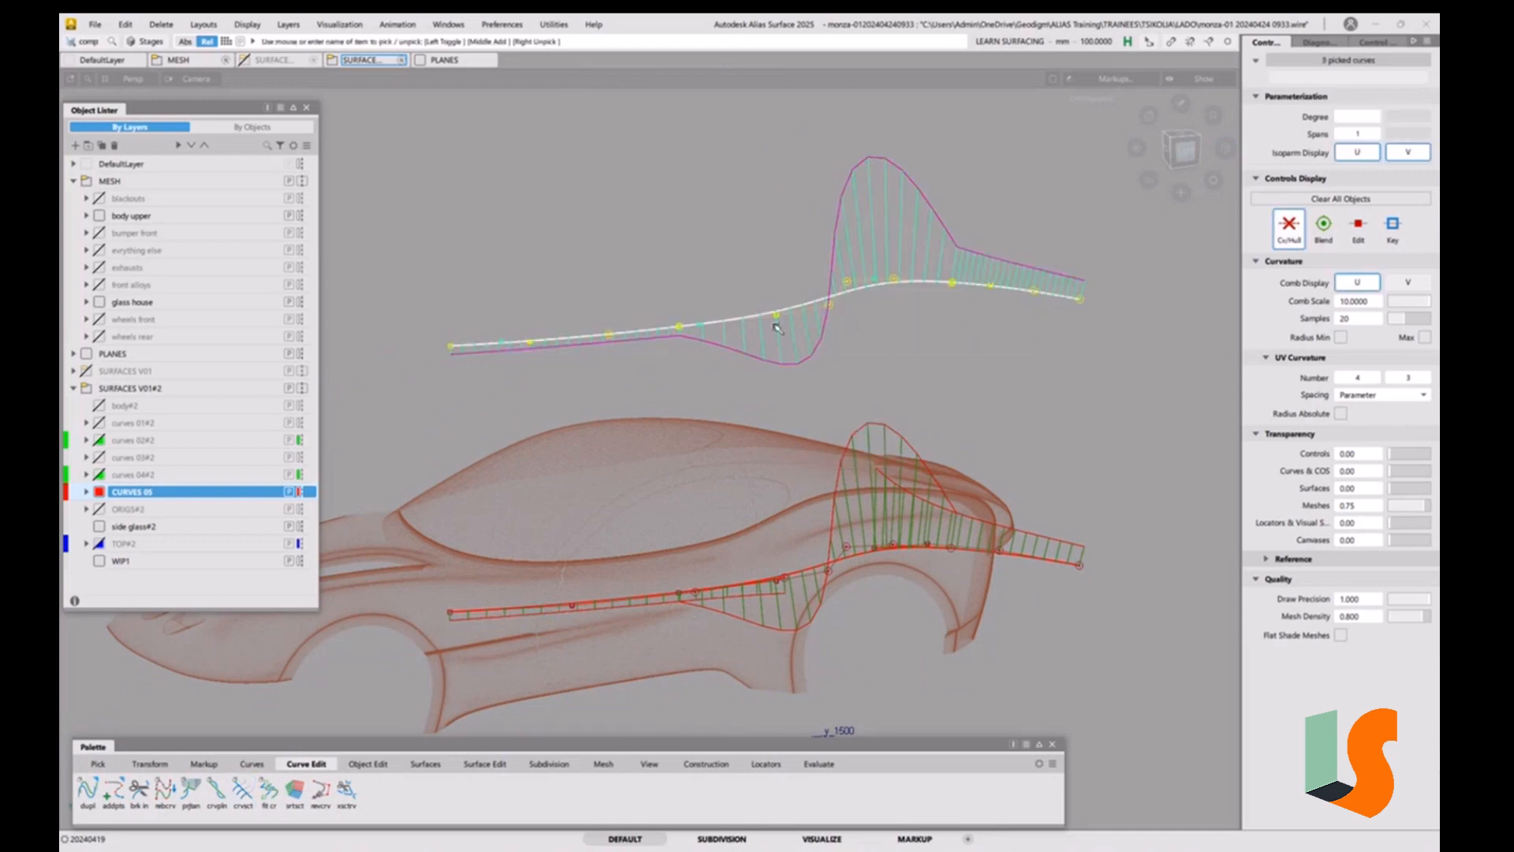
pyautogui.press('Delete')
pyautogui.click(722, 484)
# Delete the construction history of the beltline, transition and rear fender curves on the car.
pyautogui.keyDown('ctrl'); pyautogui.keyDown('shift'); pyautogui.moveTo(831, 464); pyautogui.dragTo(852, 479); pyautogui.keyUp('shift'); pyautogui.keyUp('ctrl')
pyautogui.moveTo(509, 392); pyautogui.dragTo(1053, 643)
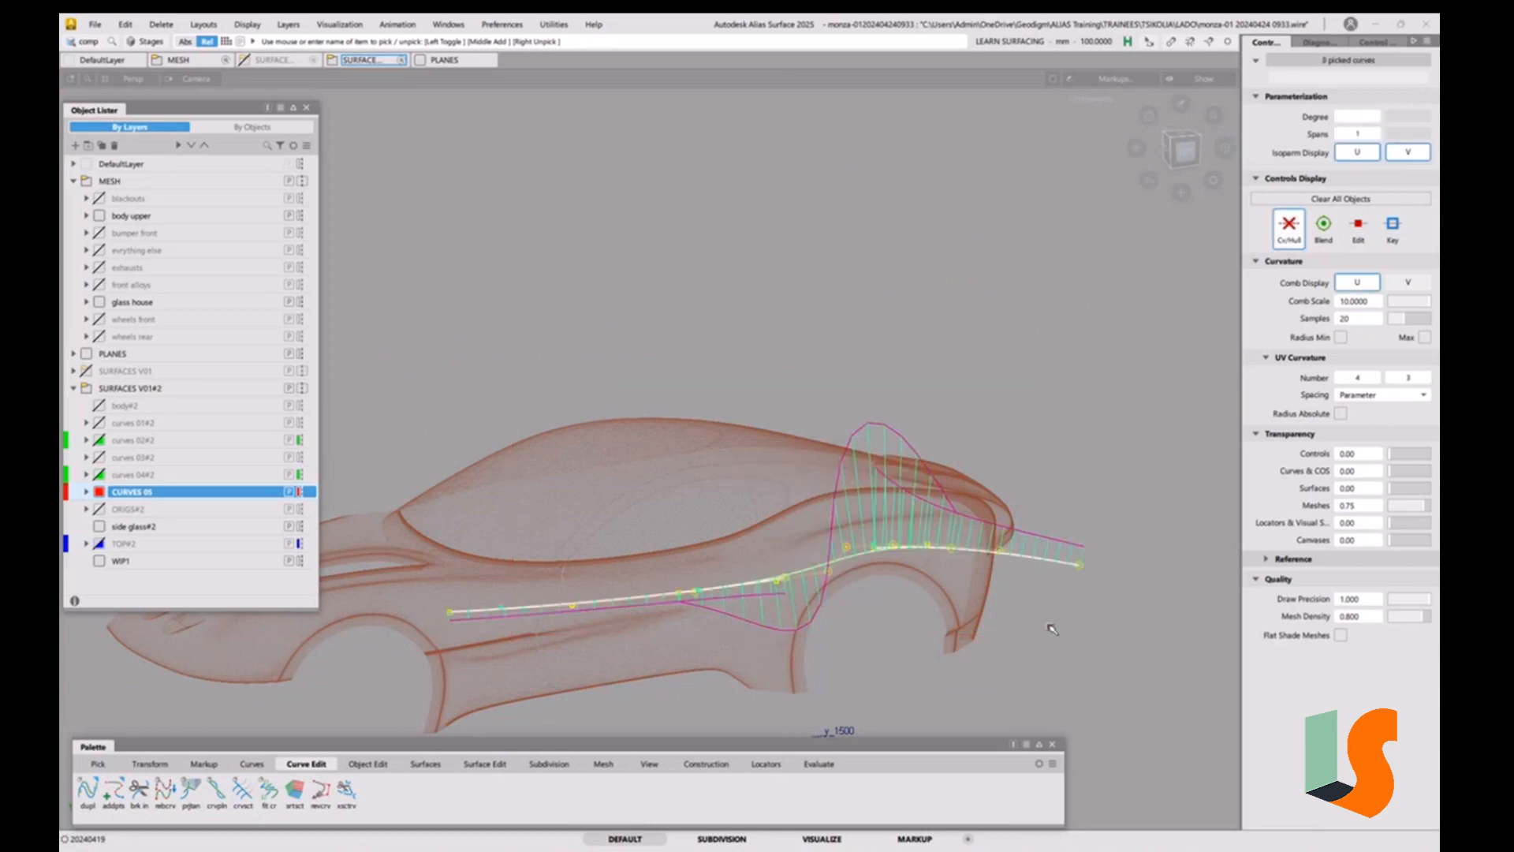
pyautogui.hotkey('alt', 'shift', 'd')
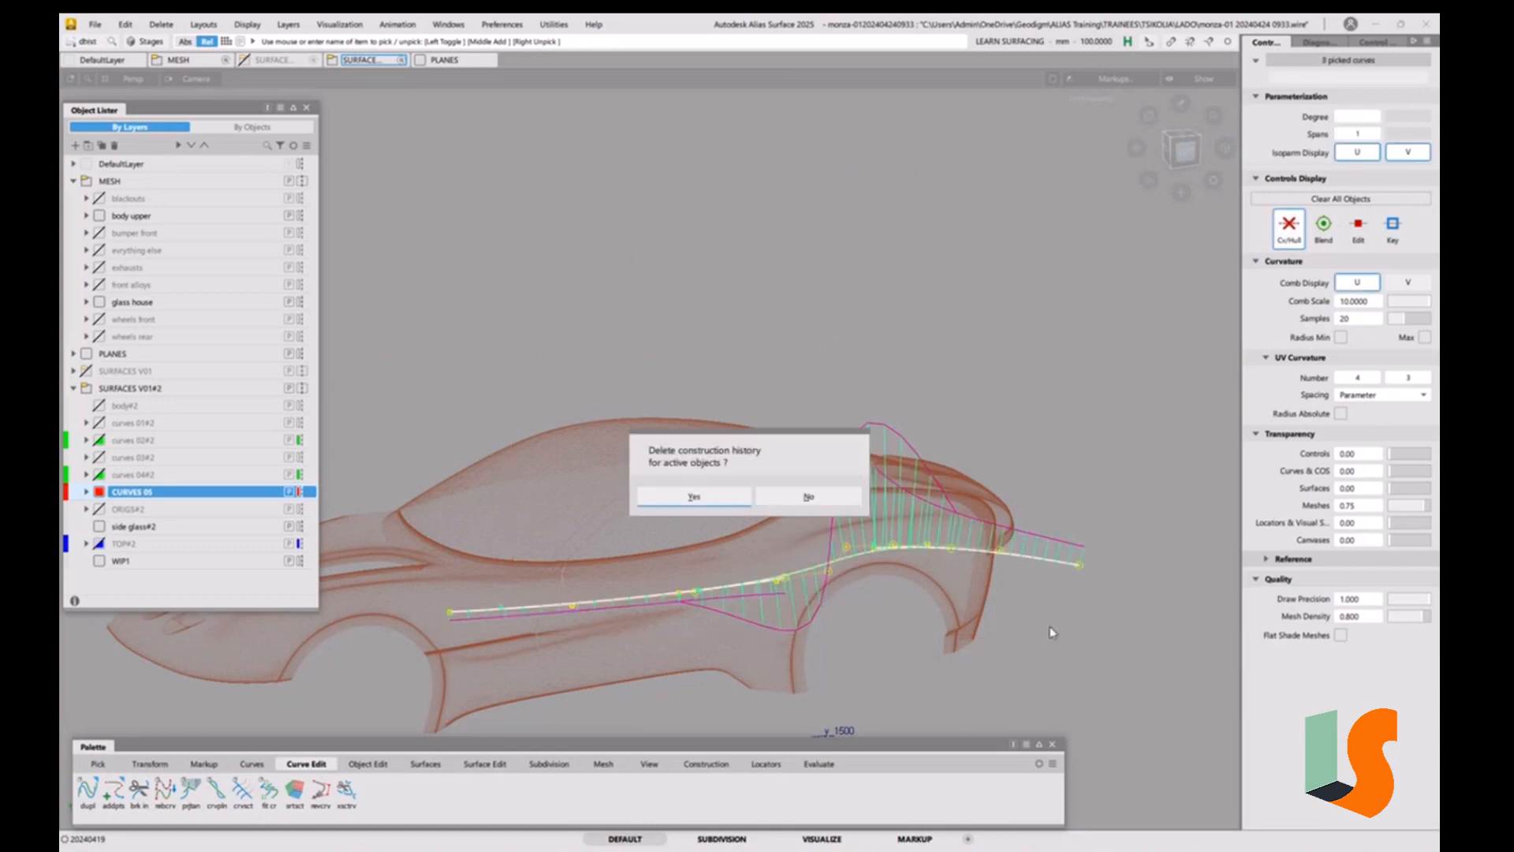
pyautogui.click(694, 496)
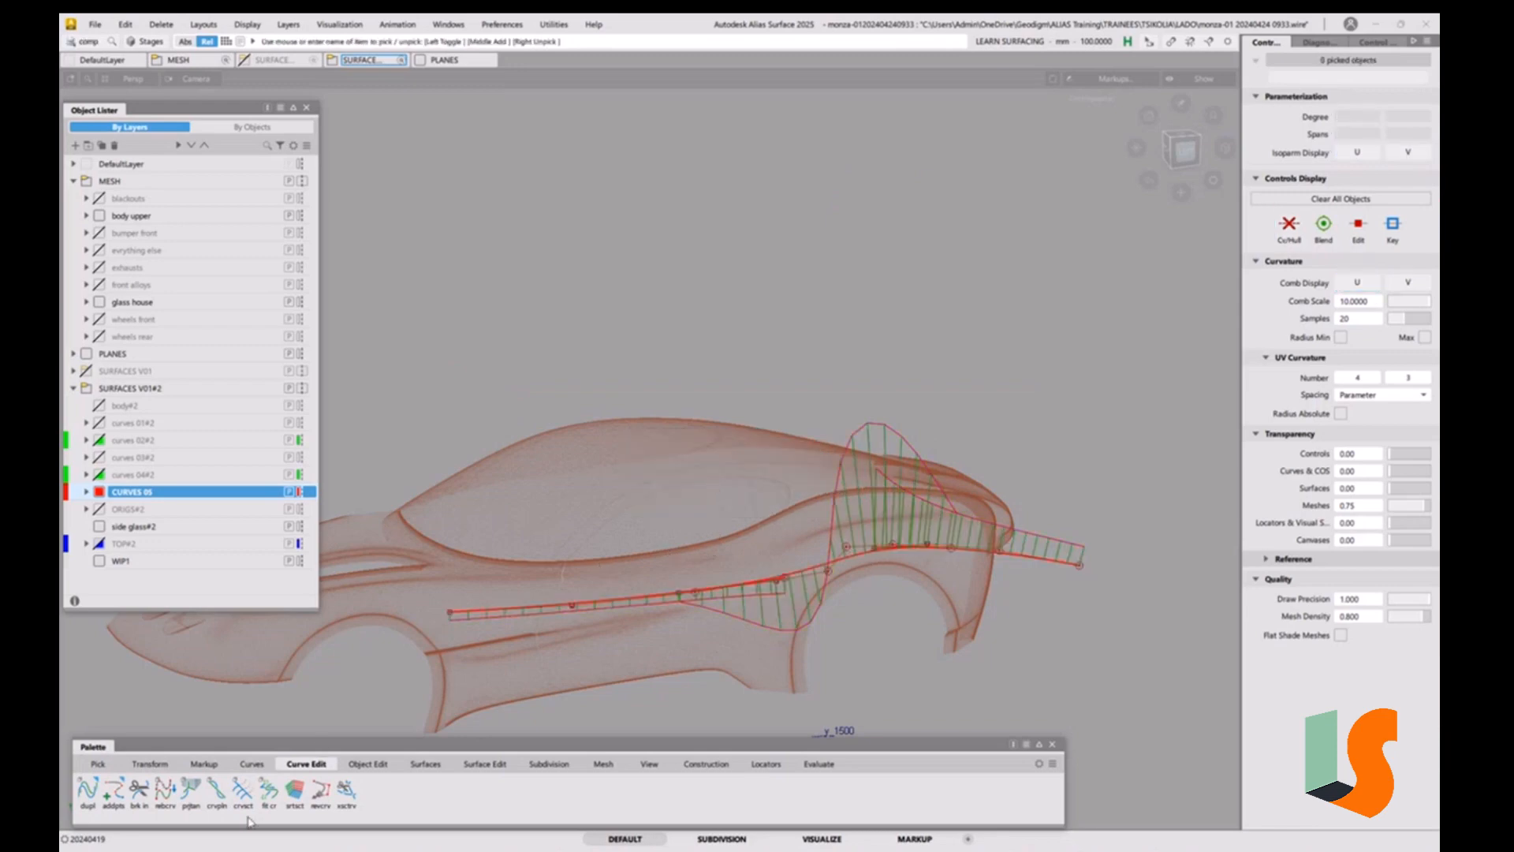
# Trim the beltline curve on the car where it meets the transition curve, using curve sectioning.
pyautogui.click(243, 789)
pyautogui.click(658, 594)
pyautogui.press('space')
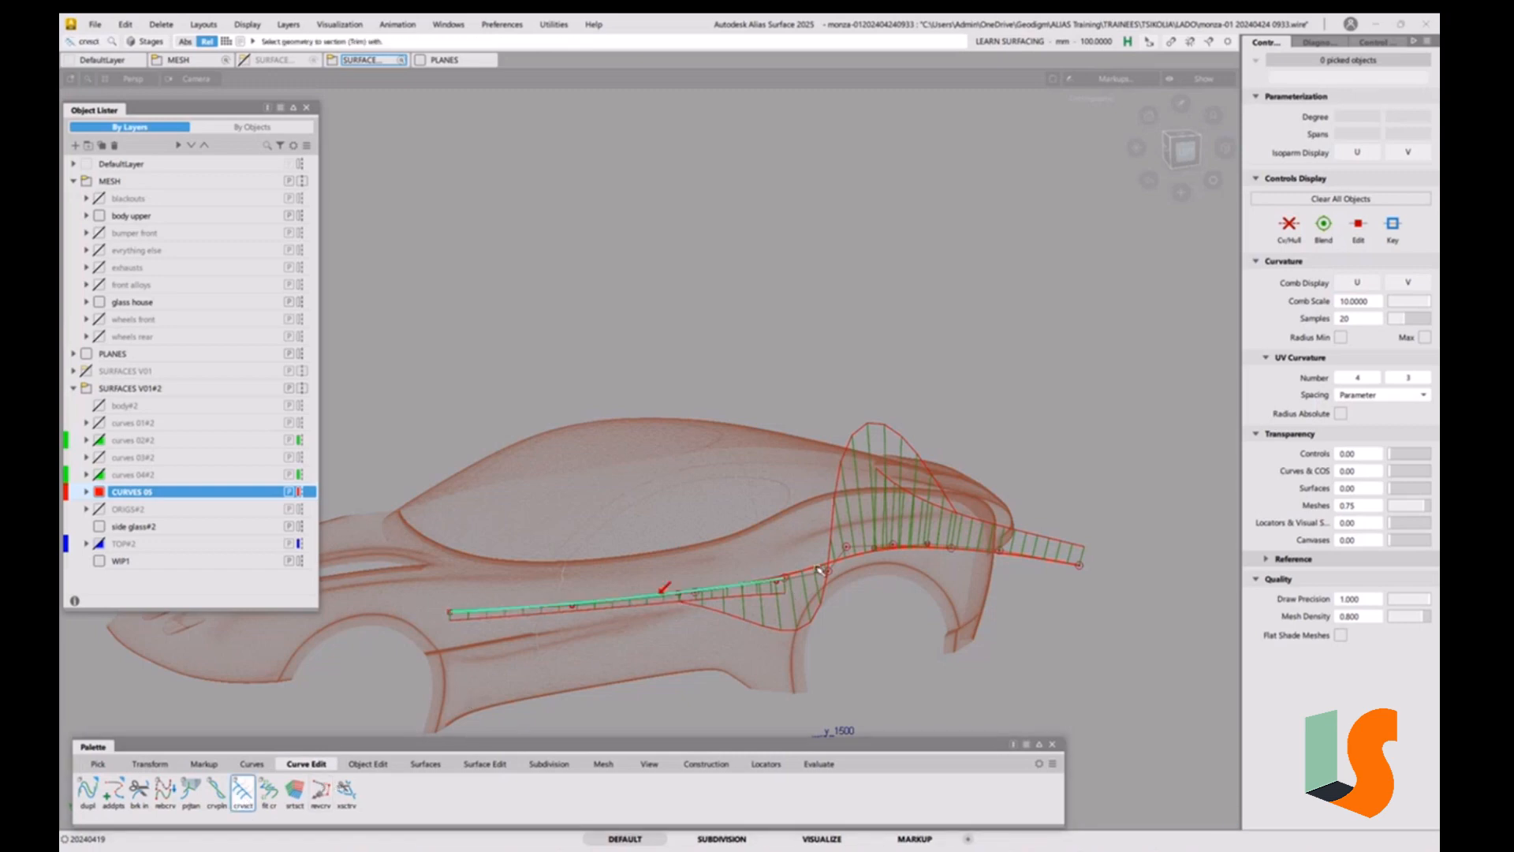
pyautogui.click(817, 567)
pyautogui.keyDown('ctrl'); pyautogui.keyDown('shift'); pyautogui.moveTo(969, 628); pyautogui.dragTo(969, 574); pyautogui.keyUp('shift'); pyautogui.keyUp('ctrl')
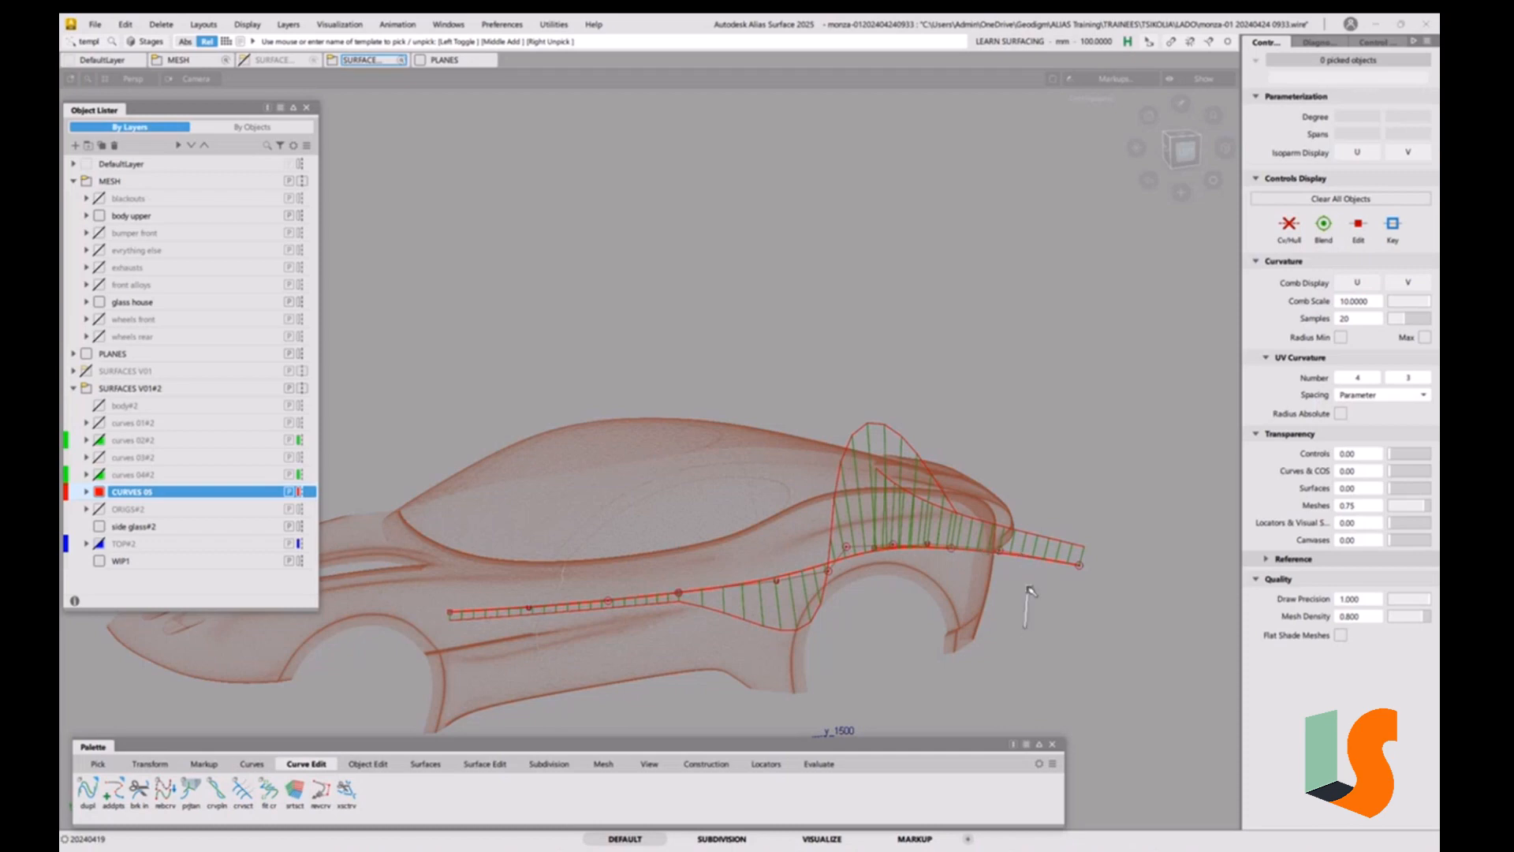
# Trim the rear fender curve on the car to the transition curve, removing the overlapping front portion.
pyautogui.doubleClick(235, 791)
pyautogui.click(1026, 367)
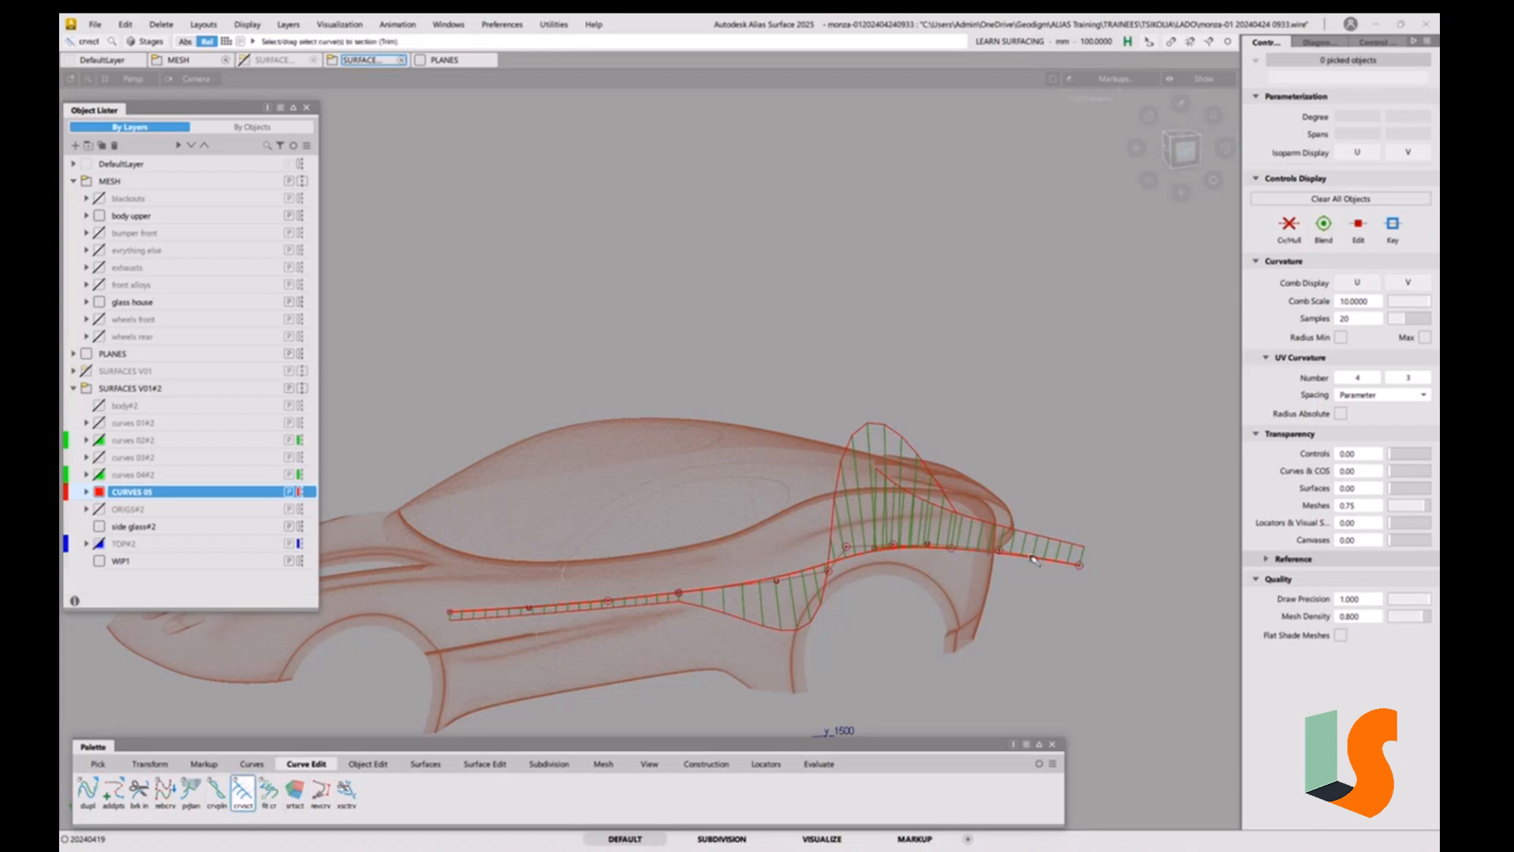
pyautogui.click(1033, 552)
pyautogui.click(842, 558)
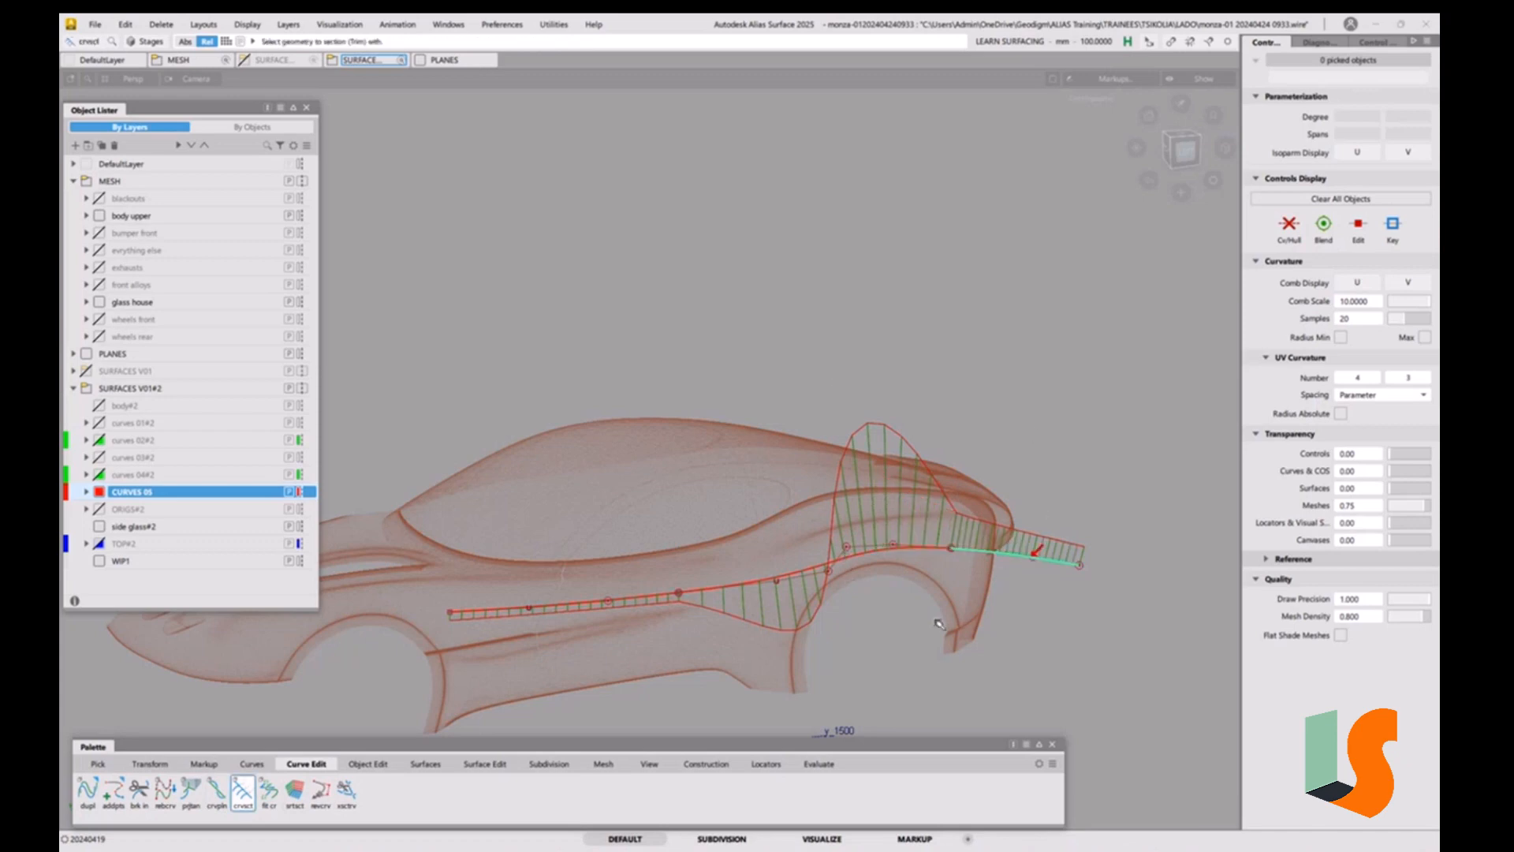
pyautogui.keyDown('alt'); pyautogui.keyDown('shift'); pyautogui.moveTo(945, 552); pyautogui.dragTo(952, 541, button='right'); pyautogui.keyUp('shift'); pyautogui.keyUp('alt')
pyautogui.keyDown('alt'); pyautogui.keyDown('shift'); pyautogui.moveTo(952, 541); pyautogui.dragTo(919, 514, button='middle'); pyautogui.keyUp('shift'); pyautogui.keyUp('alt')
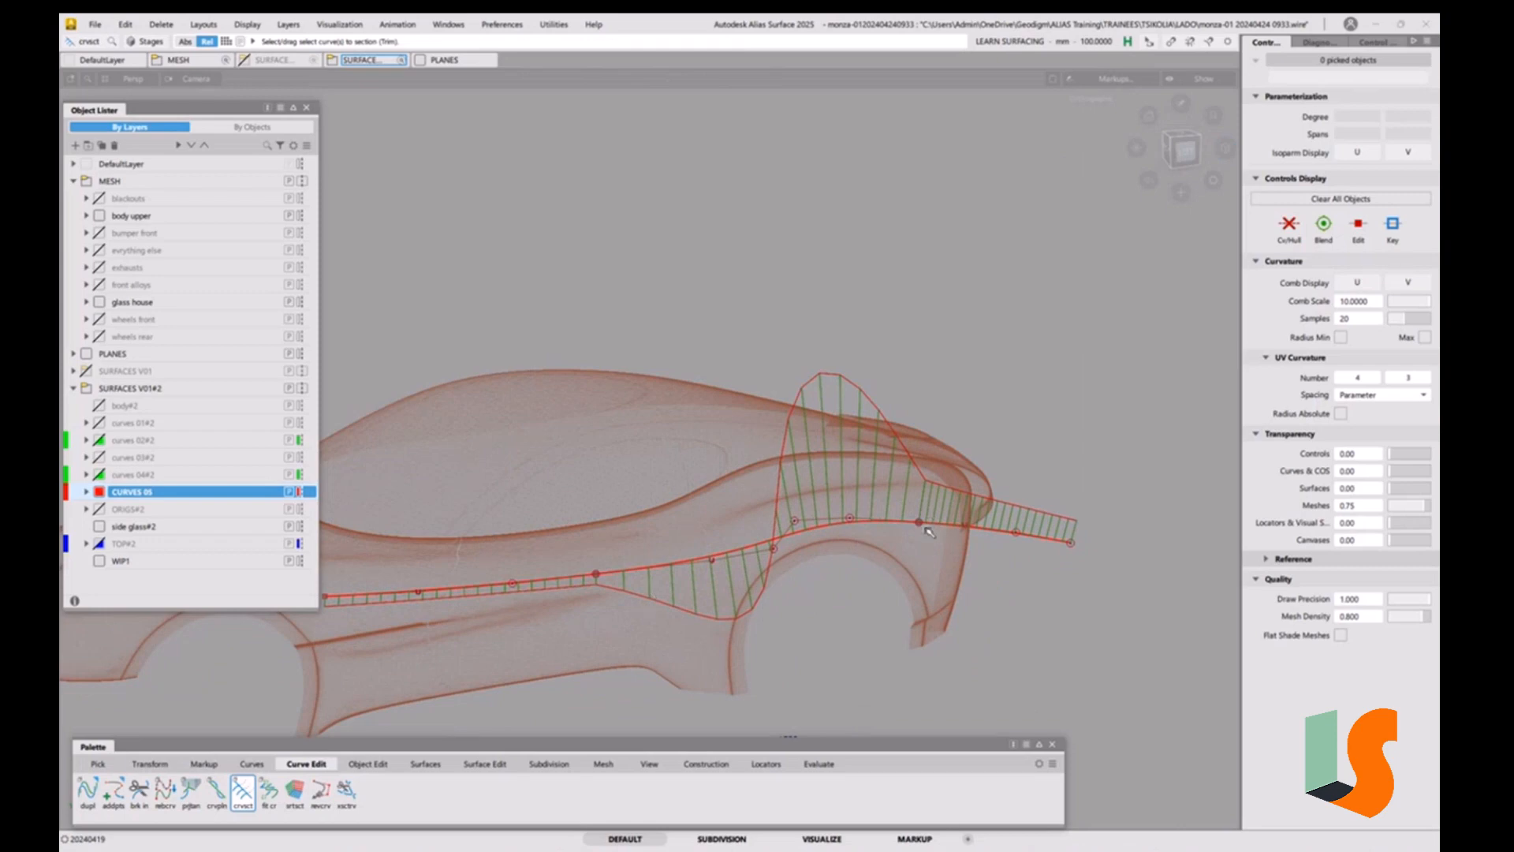
pyautogui.click(714, 764)
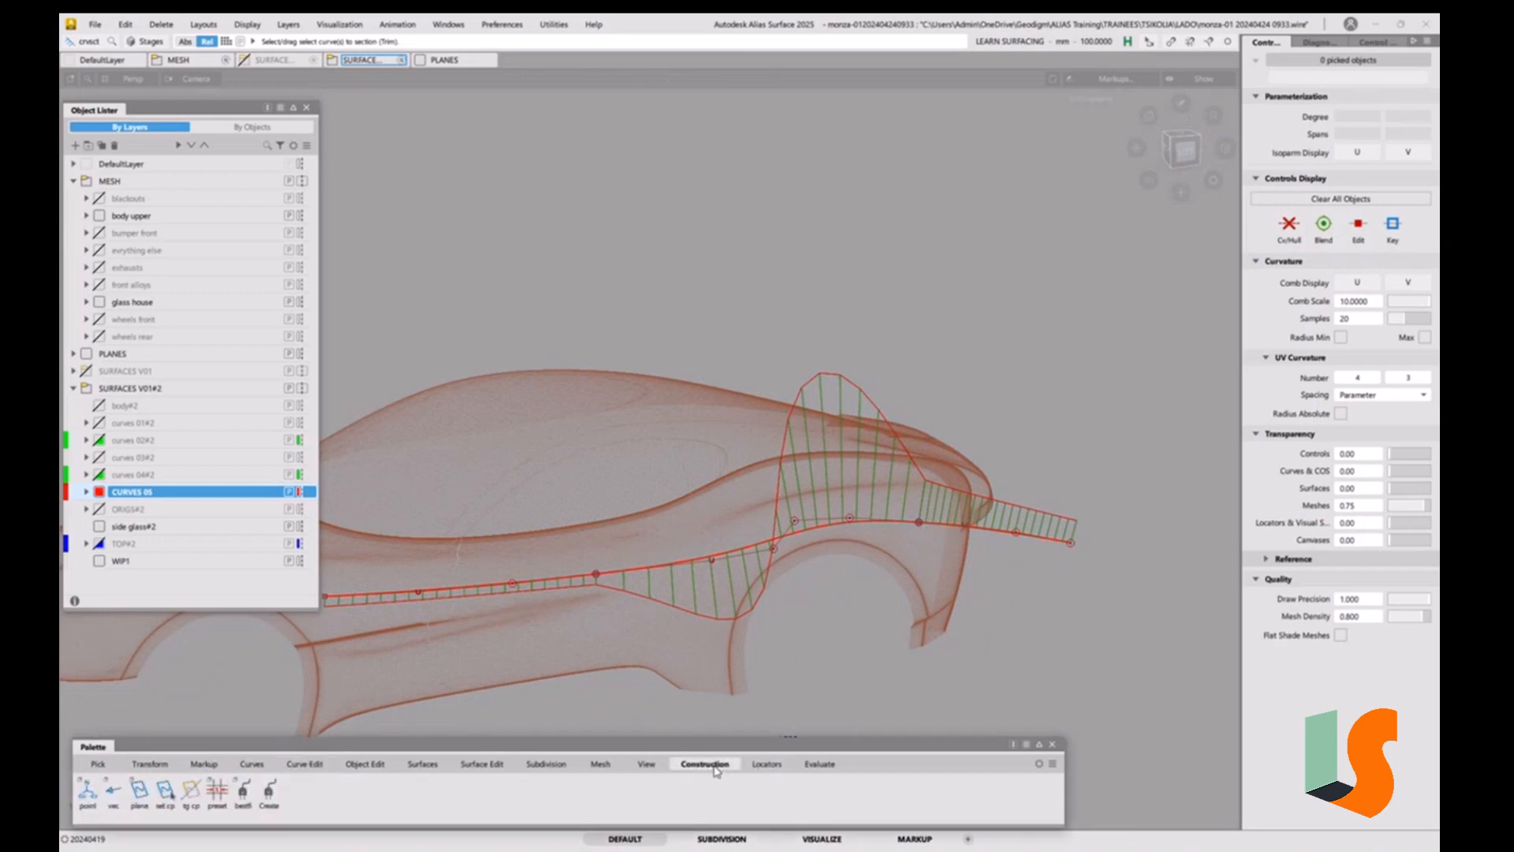
pyautogui.click(765, 765)
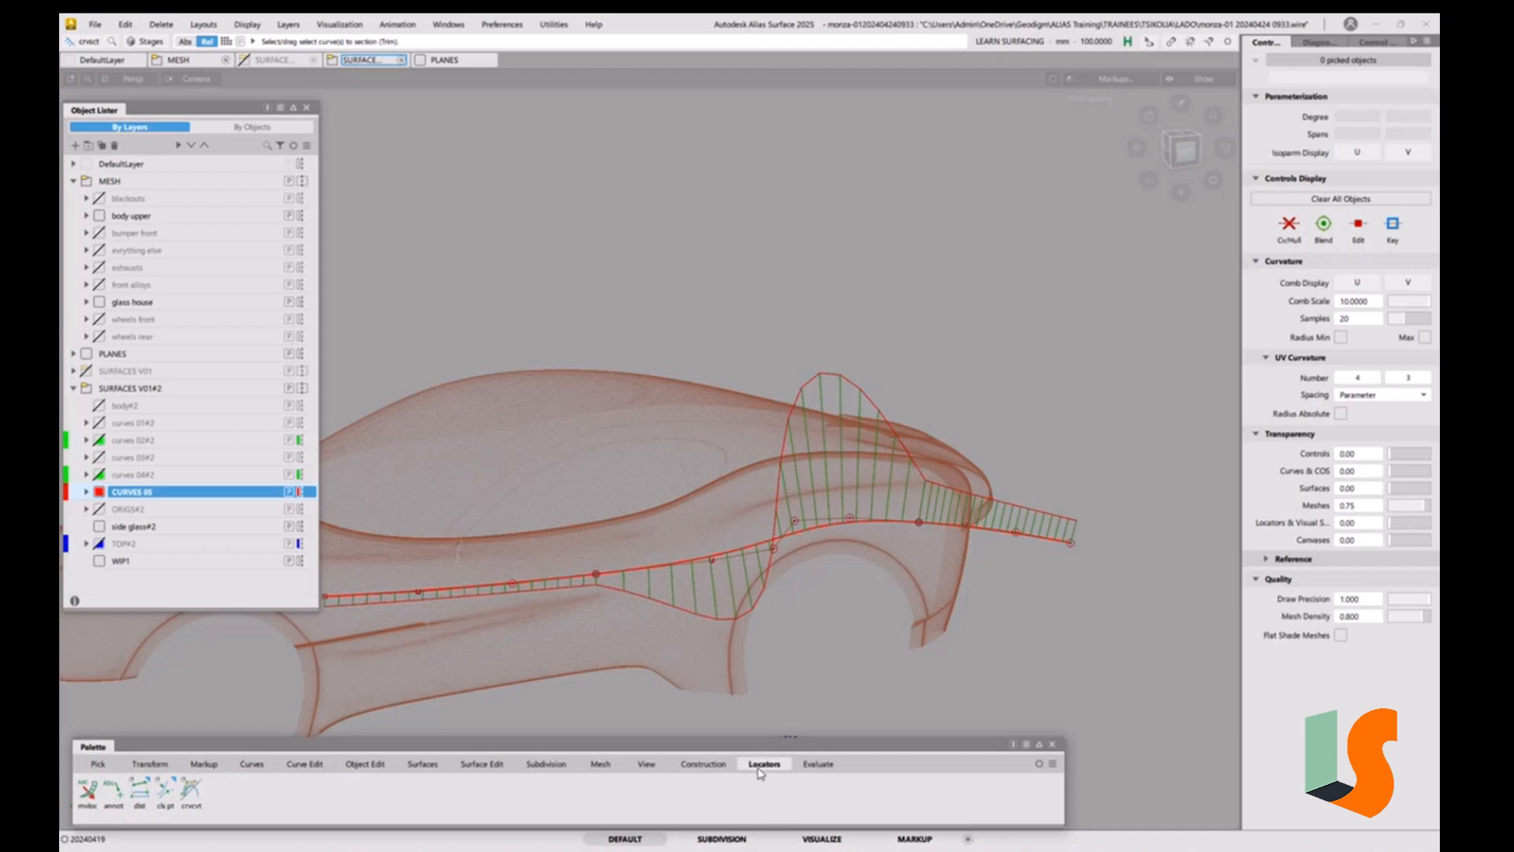
pyautogui.click(818, 764)
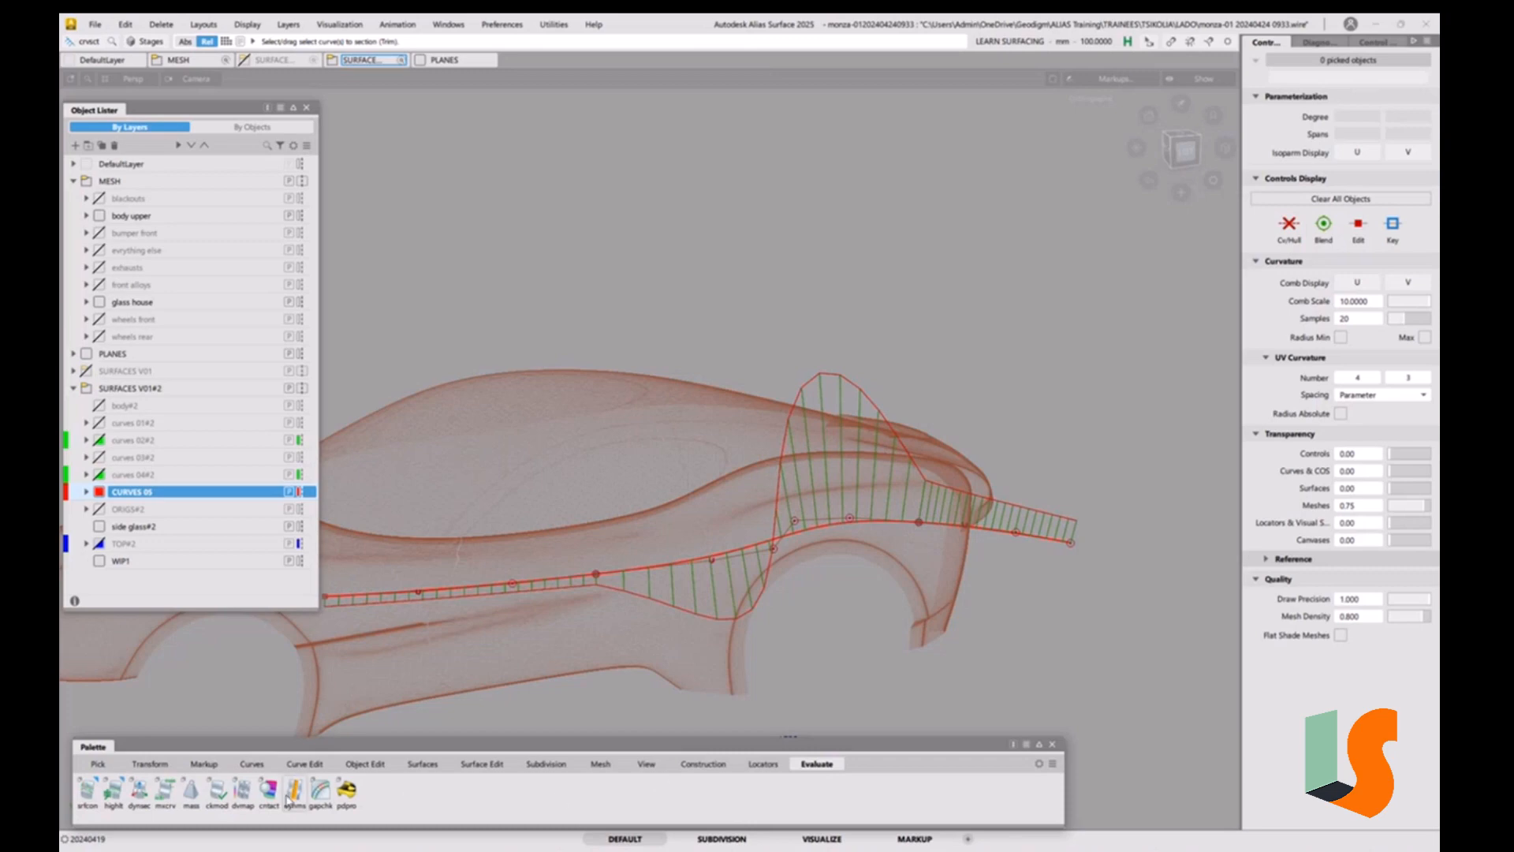
pyautogui.click(764, 764)
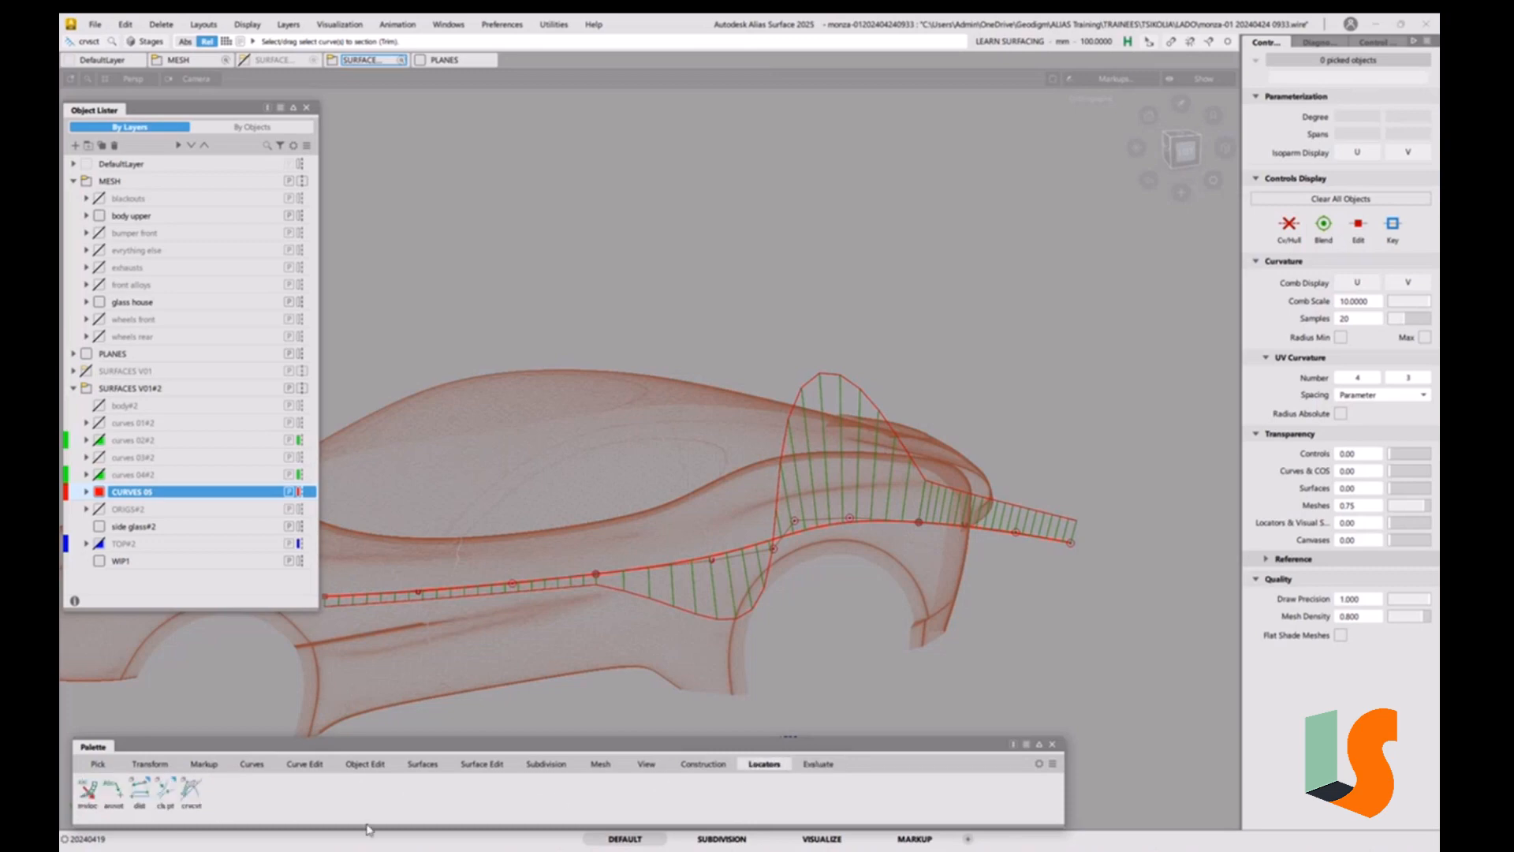
pyautogui.click(167, 796)
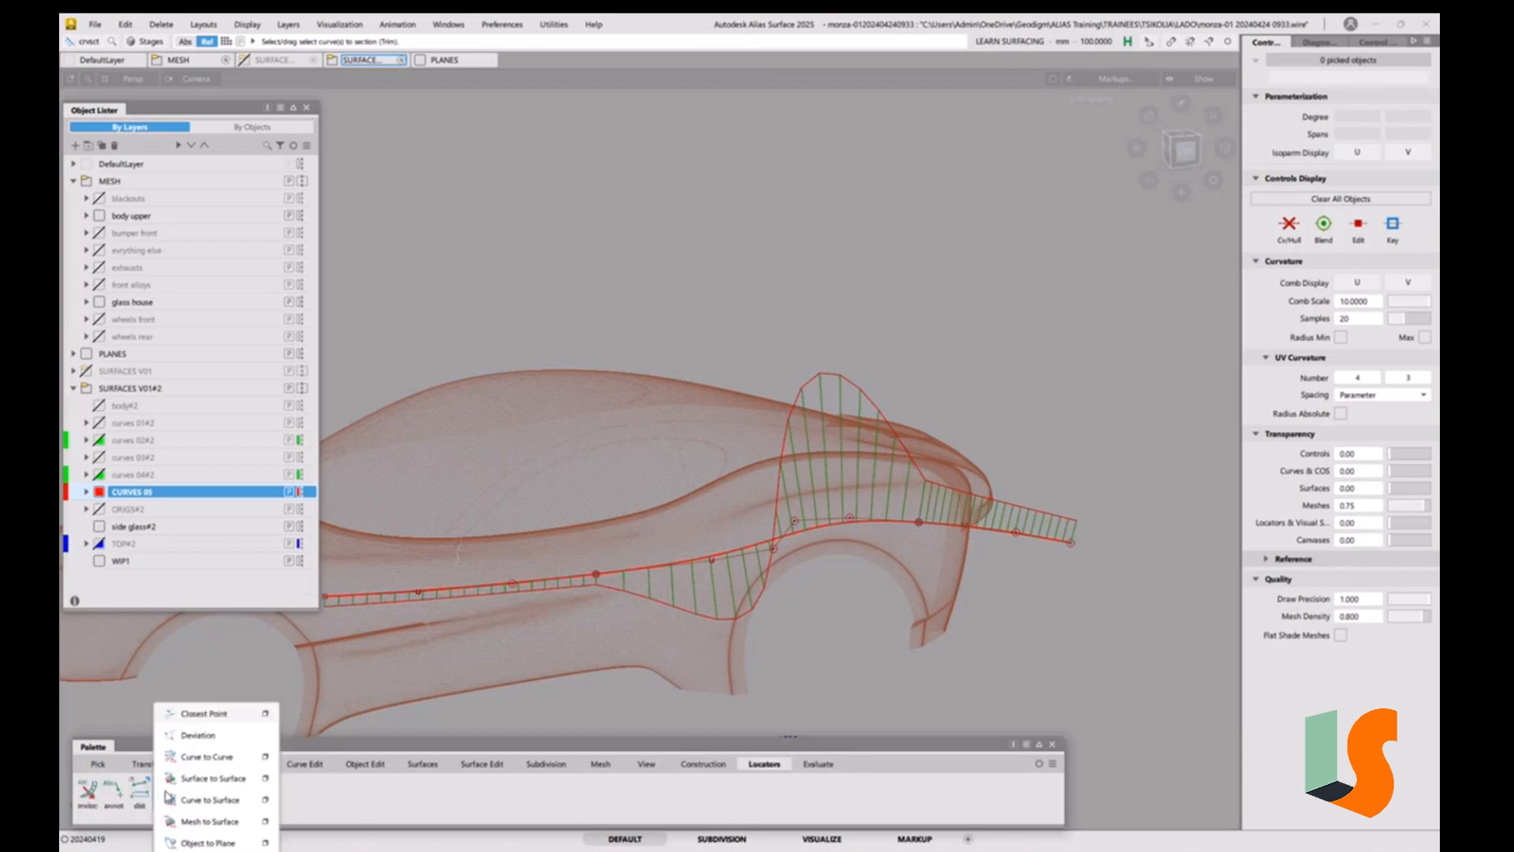
pyautogui.click(631, 720)
# Start a Curve Continuity check with its display set to Curvature.
pyautogui.click(816, 764)
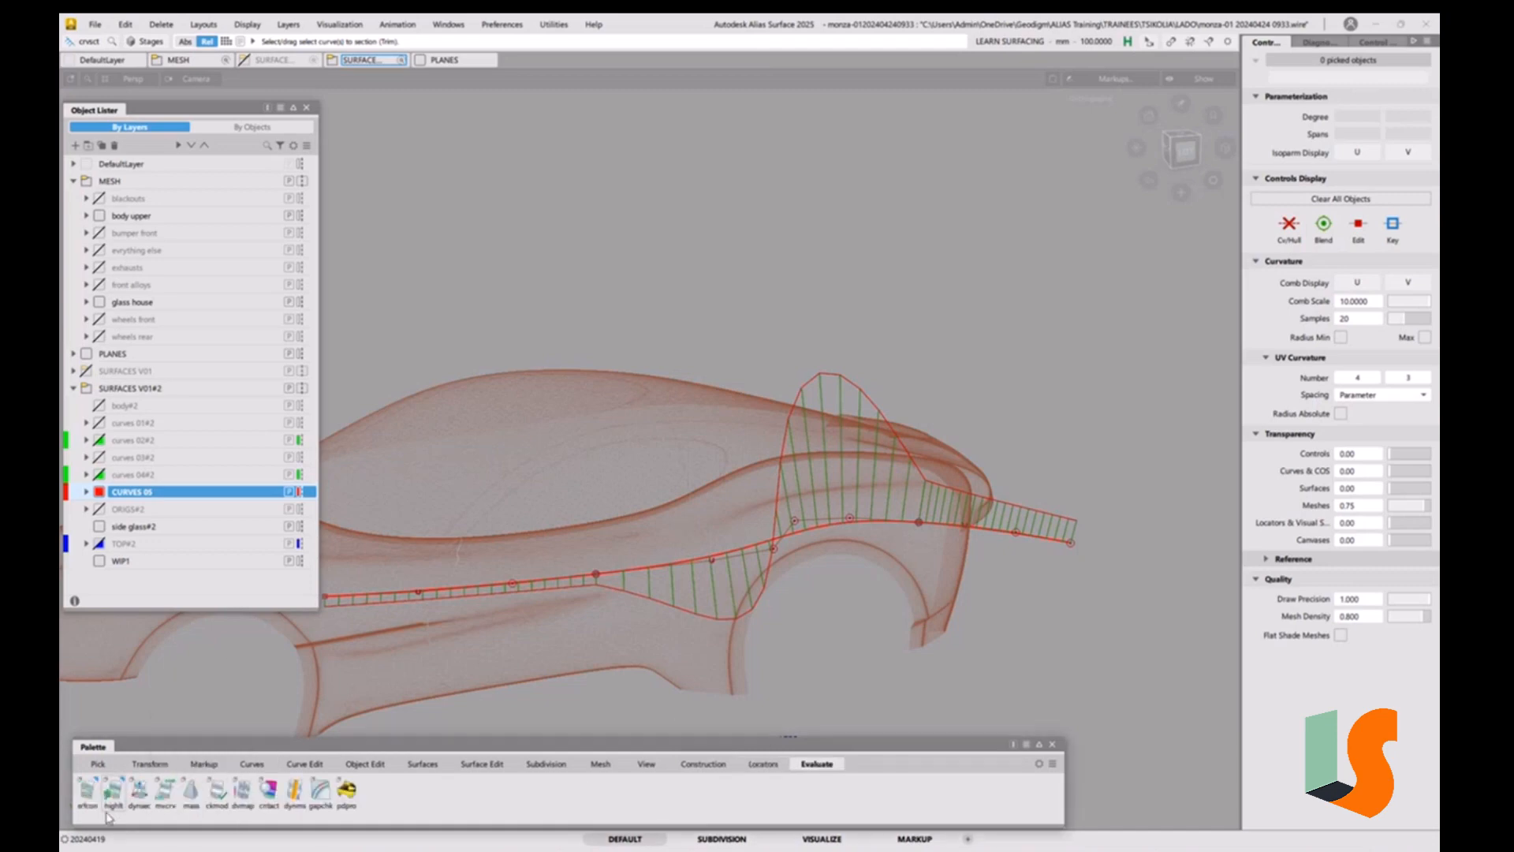
pyautogui.click(84, 796)
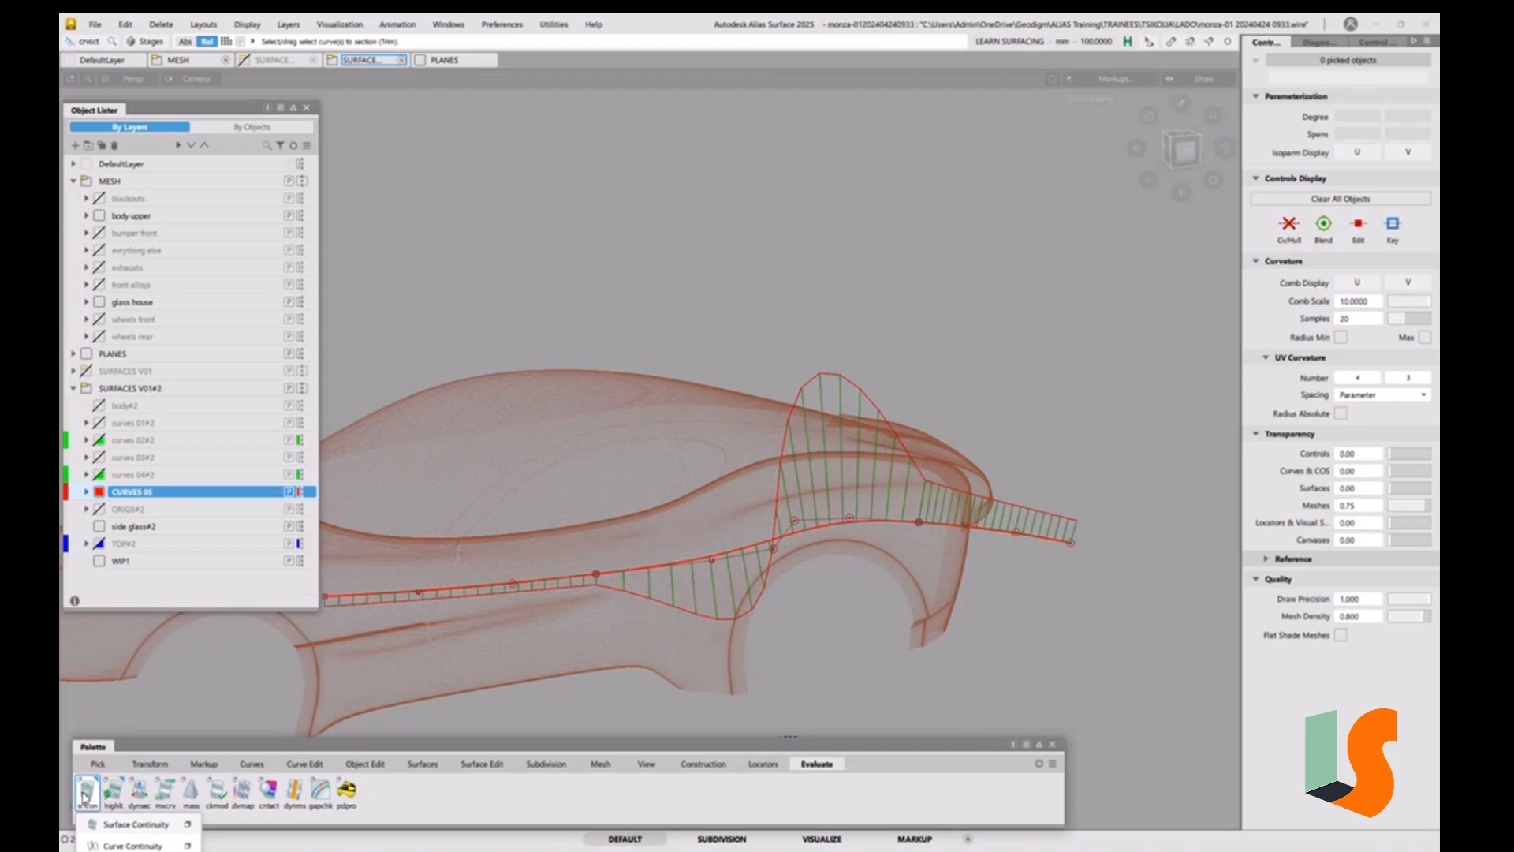
pyautogui.click(111, 795)
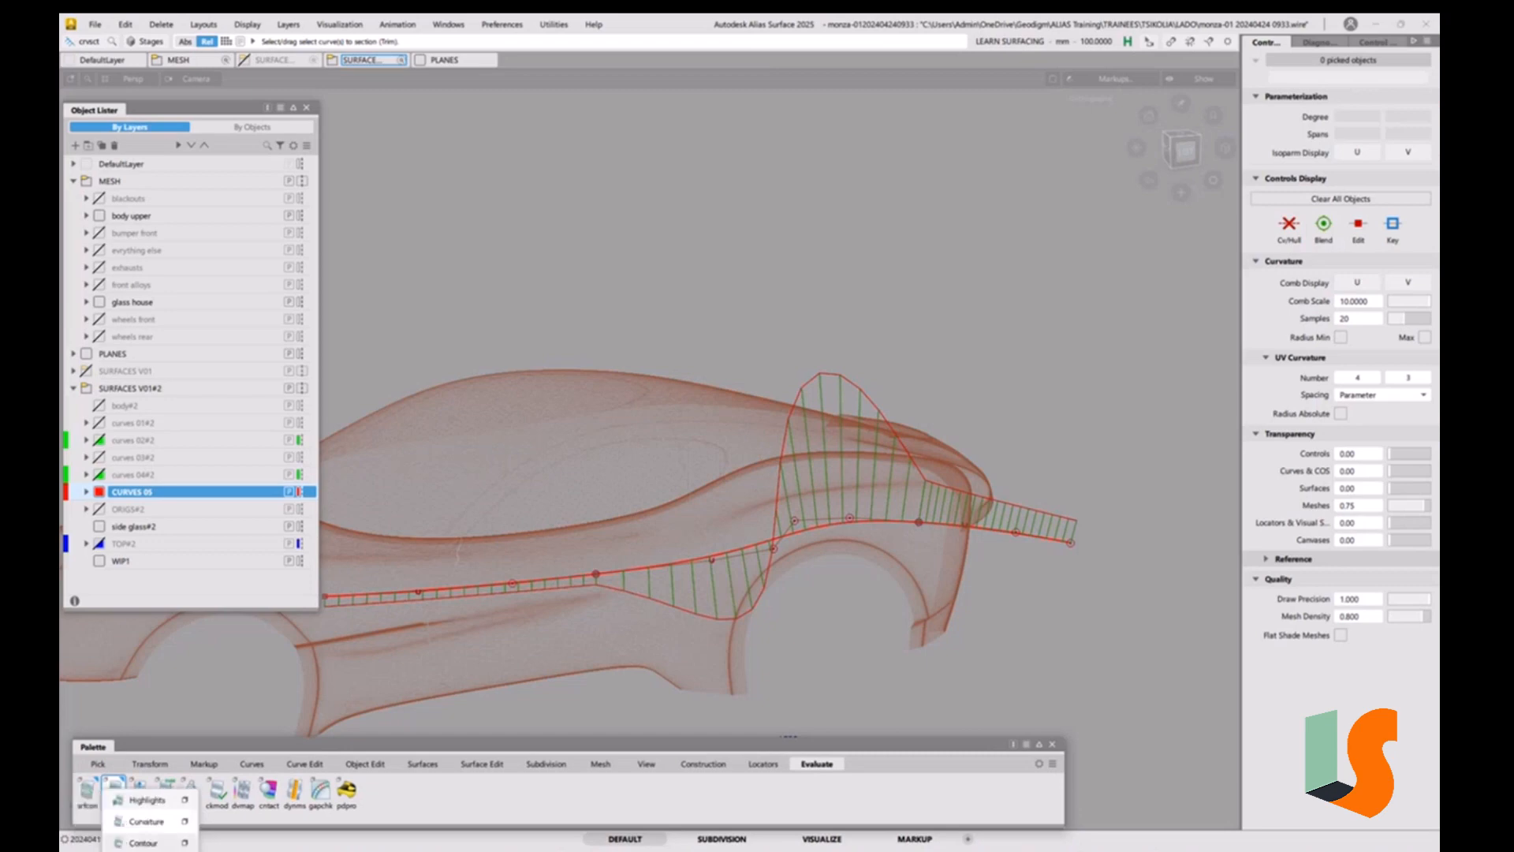
pyautogui.click(91, 802)
pyautogui.click(187, 771)
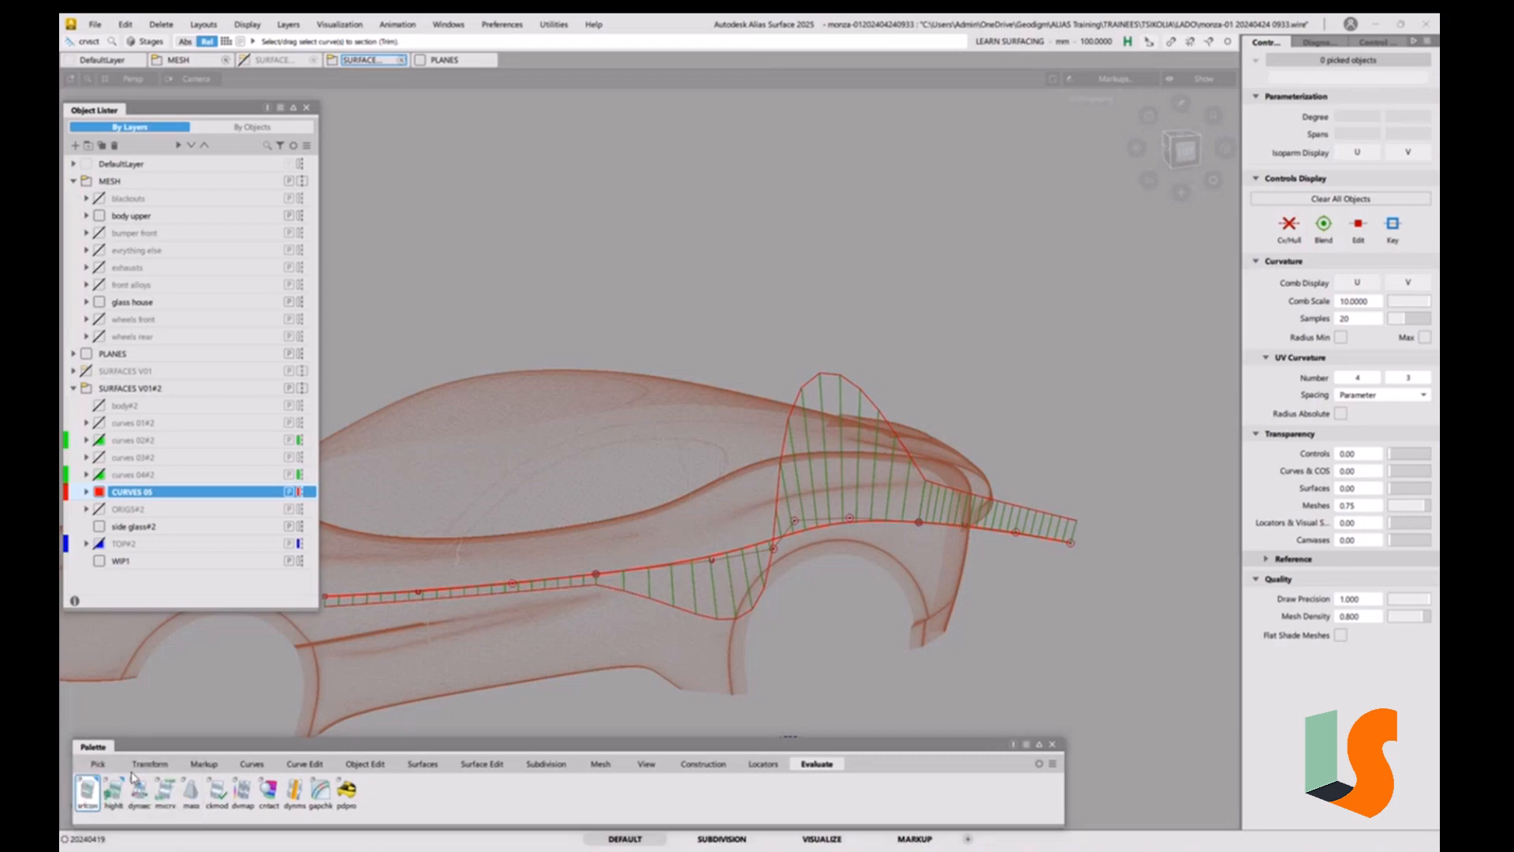
pyautogui.moveTo(749, 395); pyautogui.dragTo(732, 273)
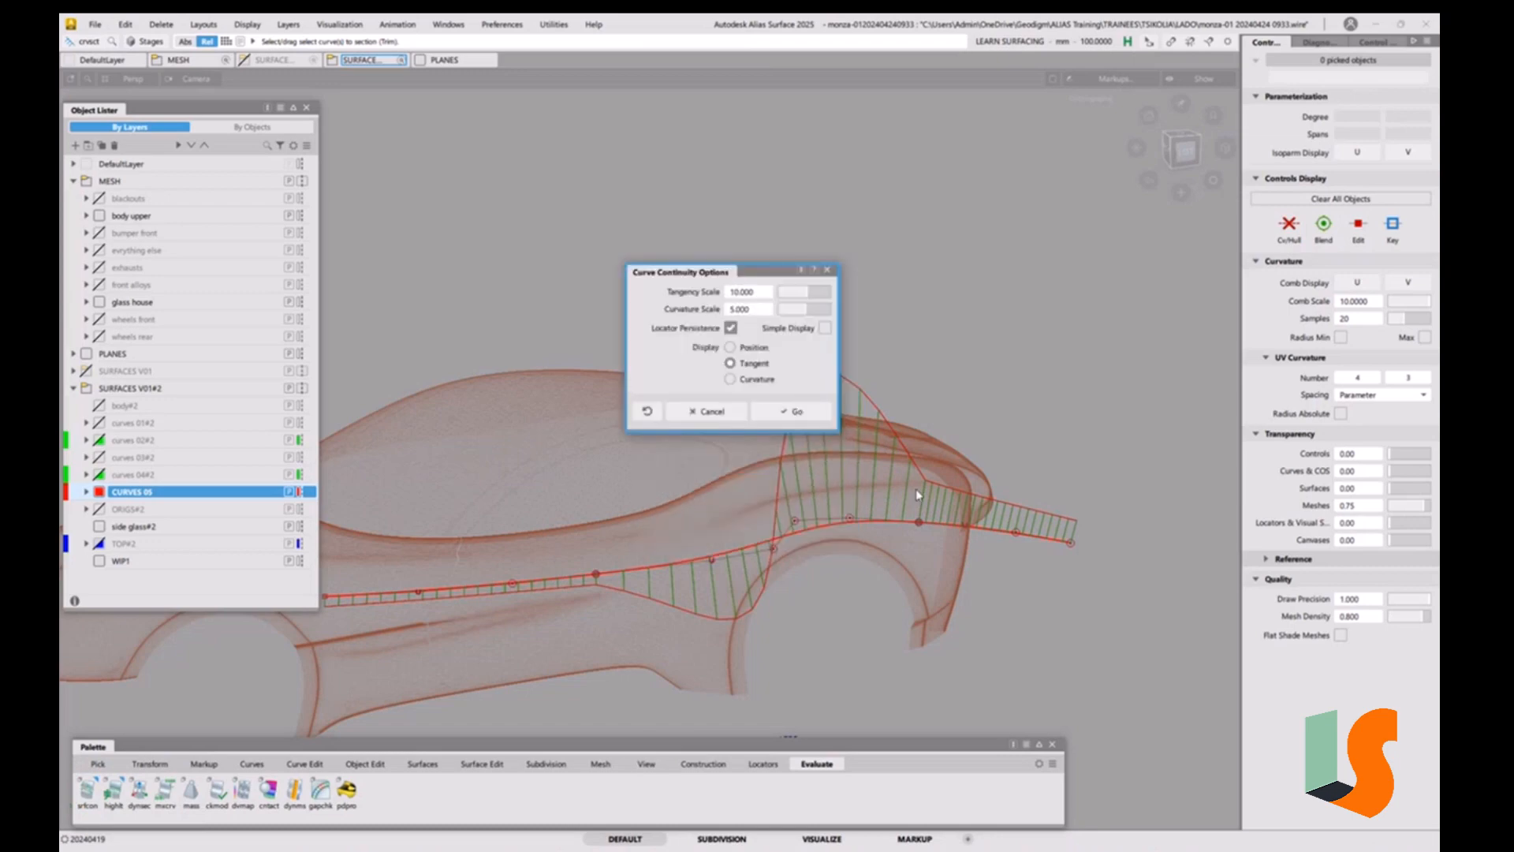
pyautogui.click(757, 380)
pyautogui.click(791, 414)
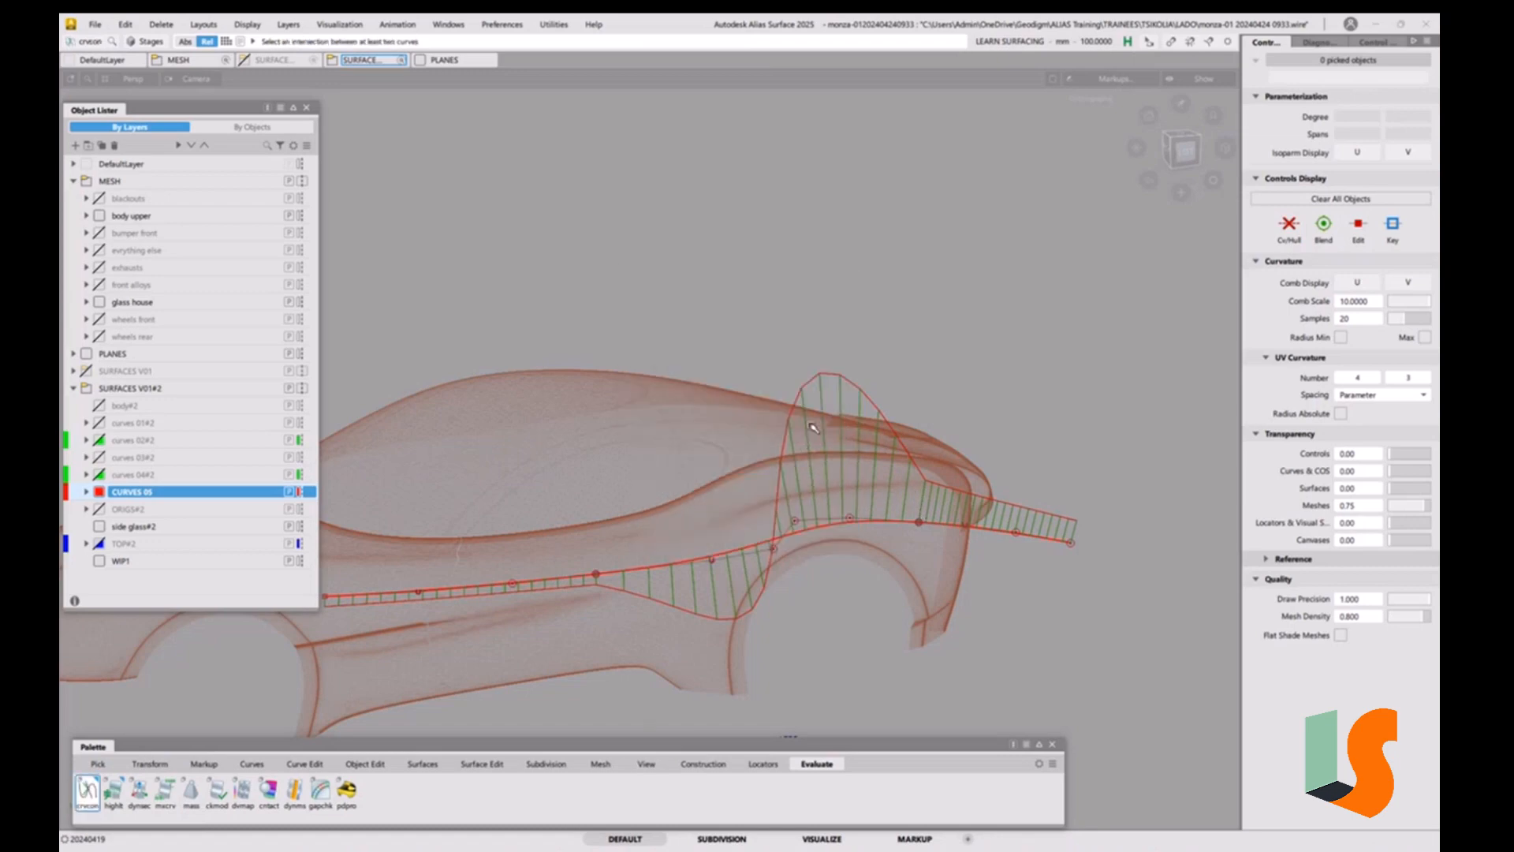
# Check the curvature continuity at both joints of the transition curve, with the rear fender curve and with the beltline curve.
pyautogui.click(919, 524)
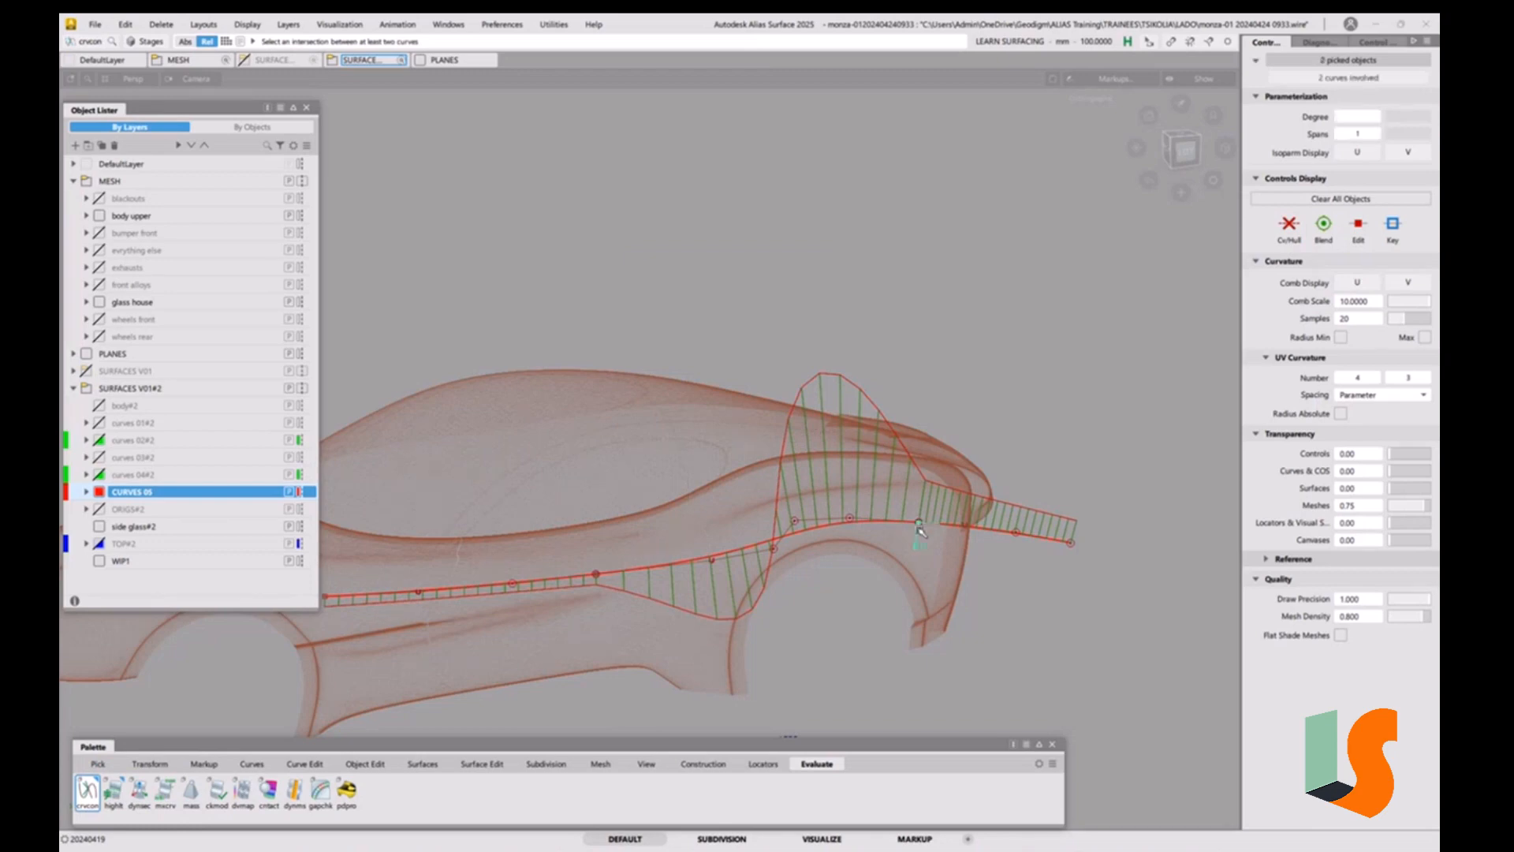
pyautogui.click(597, 576)
pyautogui.keyDown('alt'); pyautogui.keyDown('shift'); pyautogui.moveTo(784, 489); pyautogui.dragTo(915, 513); pyautogui.keyUp('shift'); pyautogui.keyUp('alt')
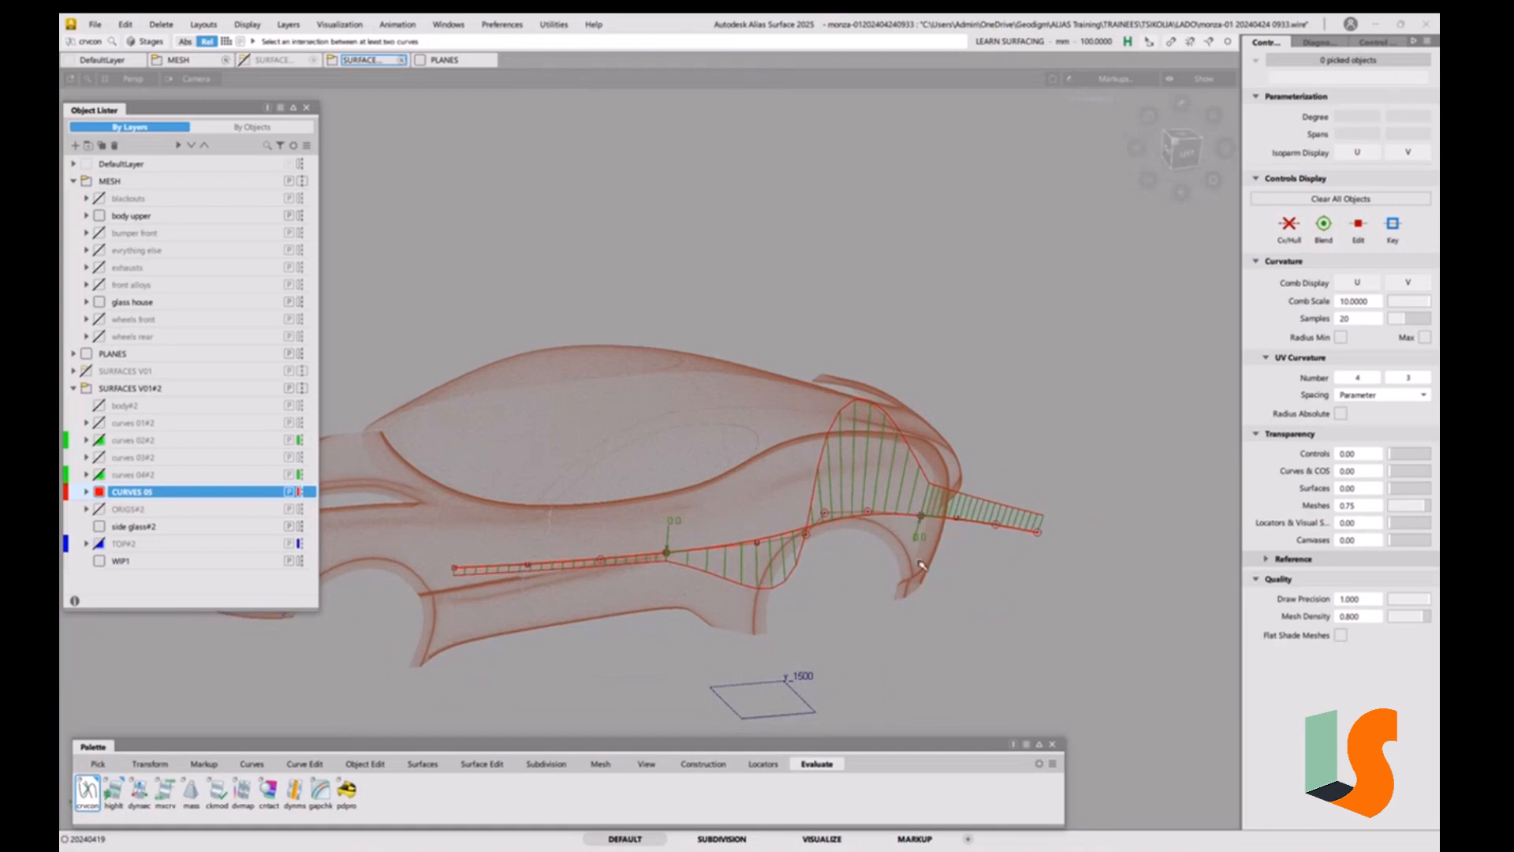
pyautogui.keyDown('alt'); pyautogui.keyDown('shift'); pyautogui.moveTo(921, 564); pyautogui.dragTo(776, 552); pyautogui.keyUp('shift'); pyautogui.keyUp('alt')
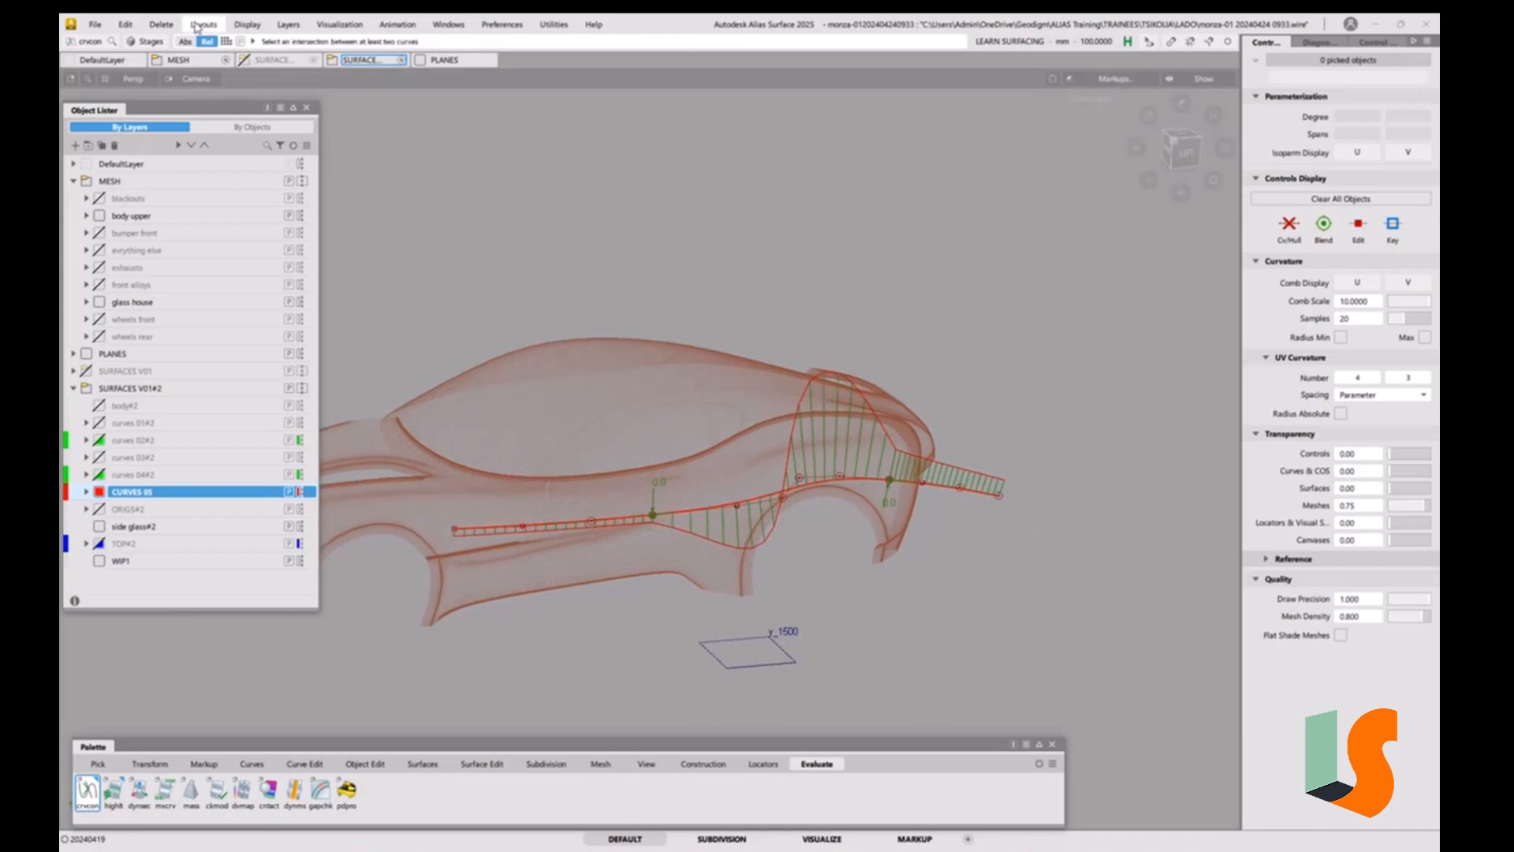
# Remove the continuity locators and curvature combs from the side-glass curves.
pyautogui.click(158, 24)
pyautogui.click(213, 117)
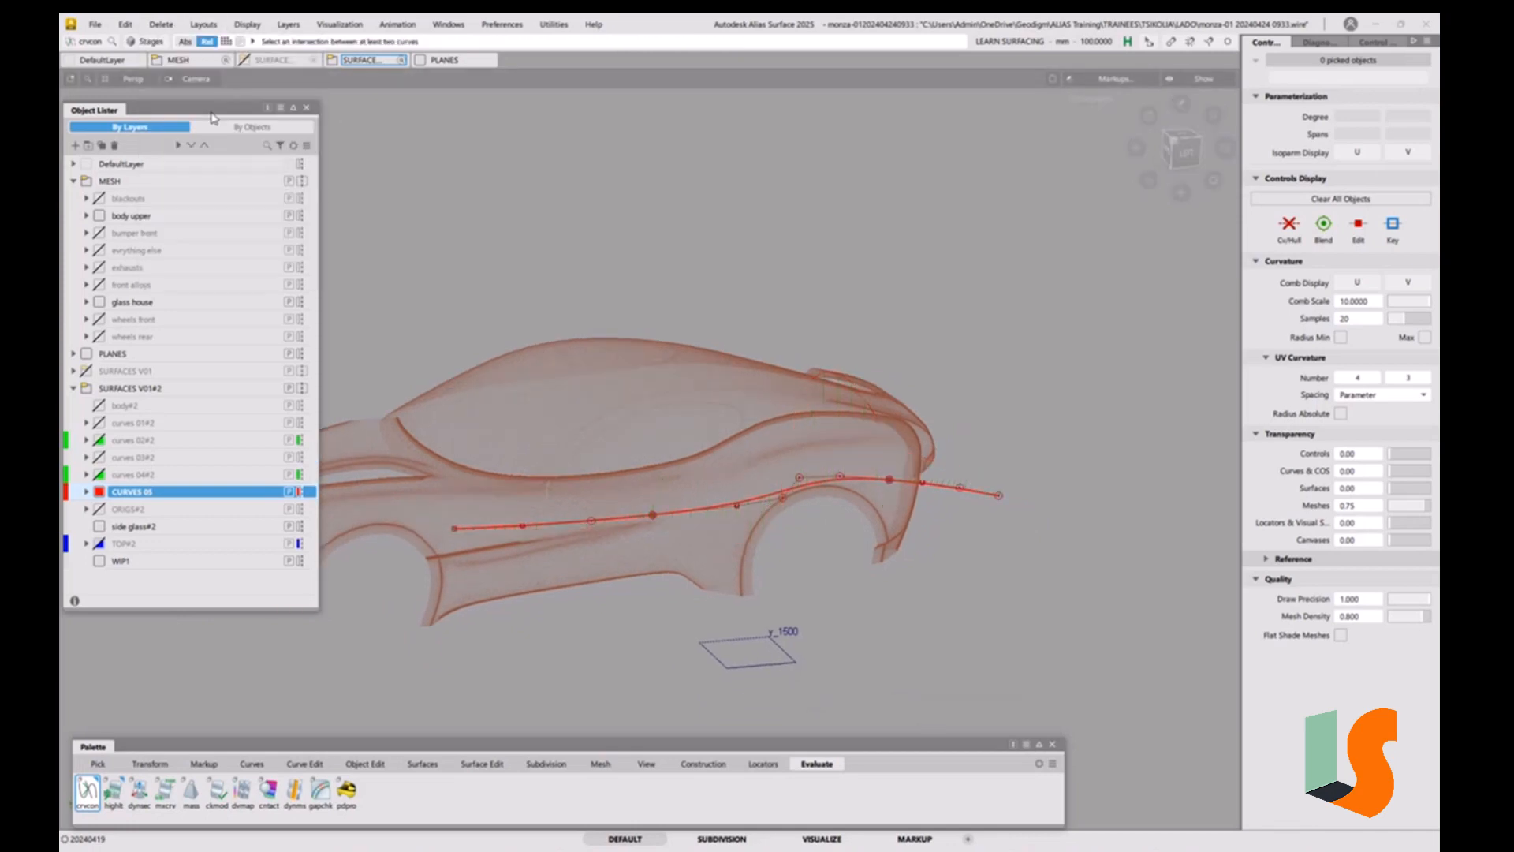
pyautogui.keyDown('alt'); pyautogui.keyDown('shift'); pyautogui.moveTo(875, 478); pyautogui.dragTo(784, 439); pyautogui.keyUp('shift'); pyautogui.keyUp('alt')
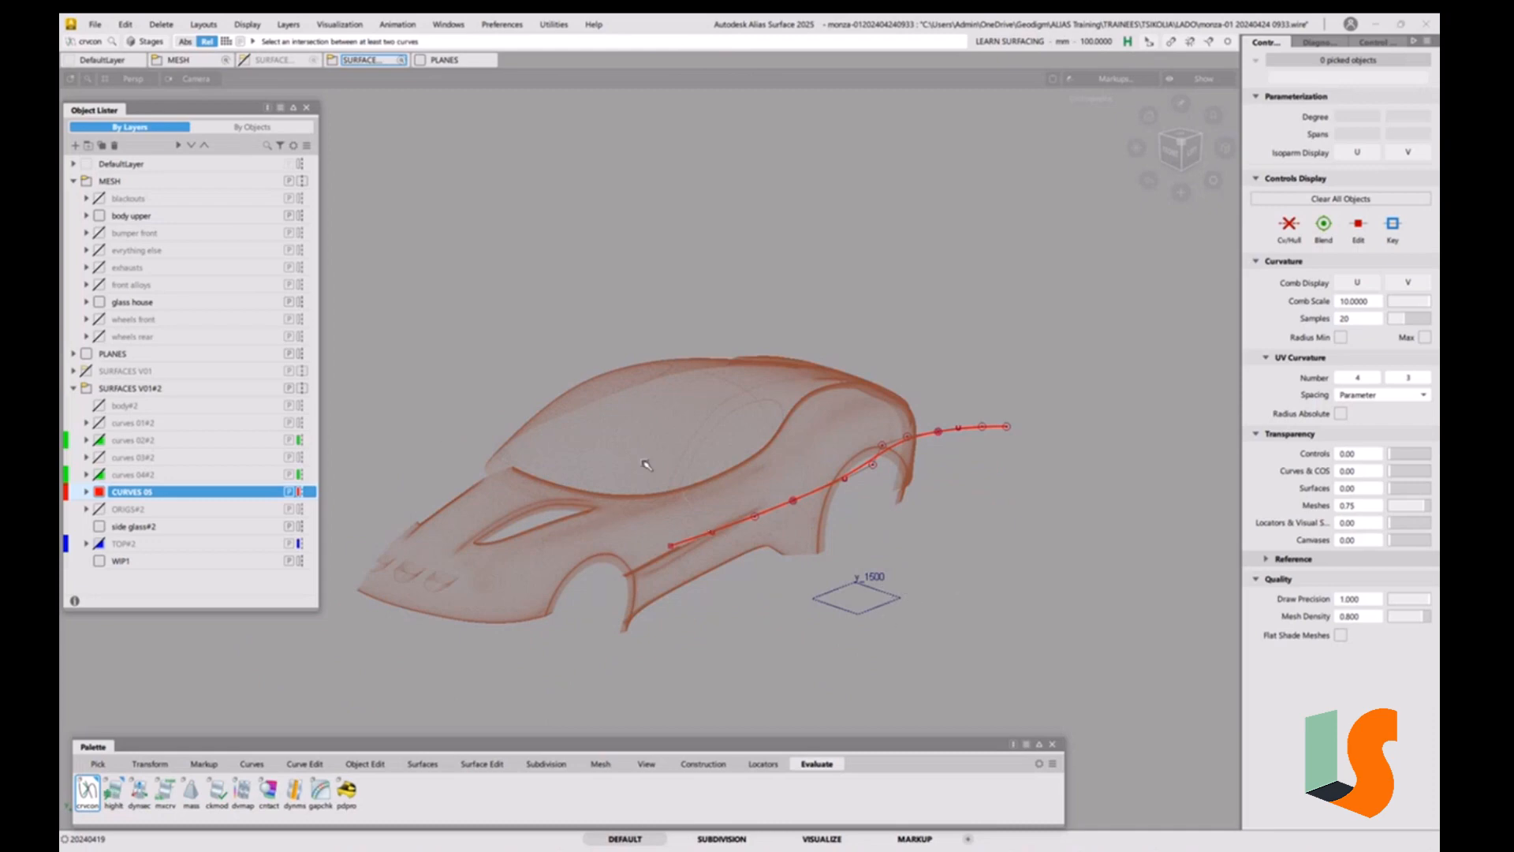
# Create a multi-surface draft along Y from the beltline, transition and rear fender curves.
pyautogui.click(422, 763)
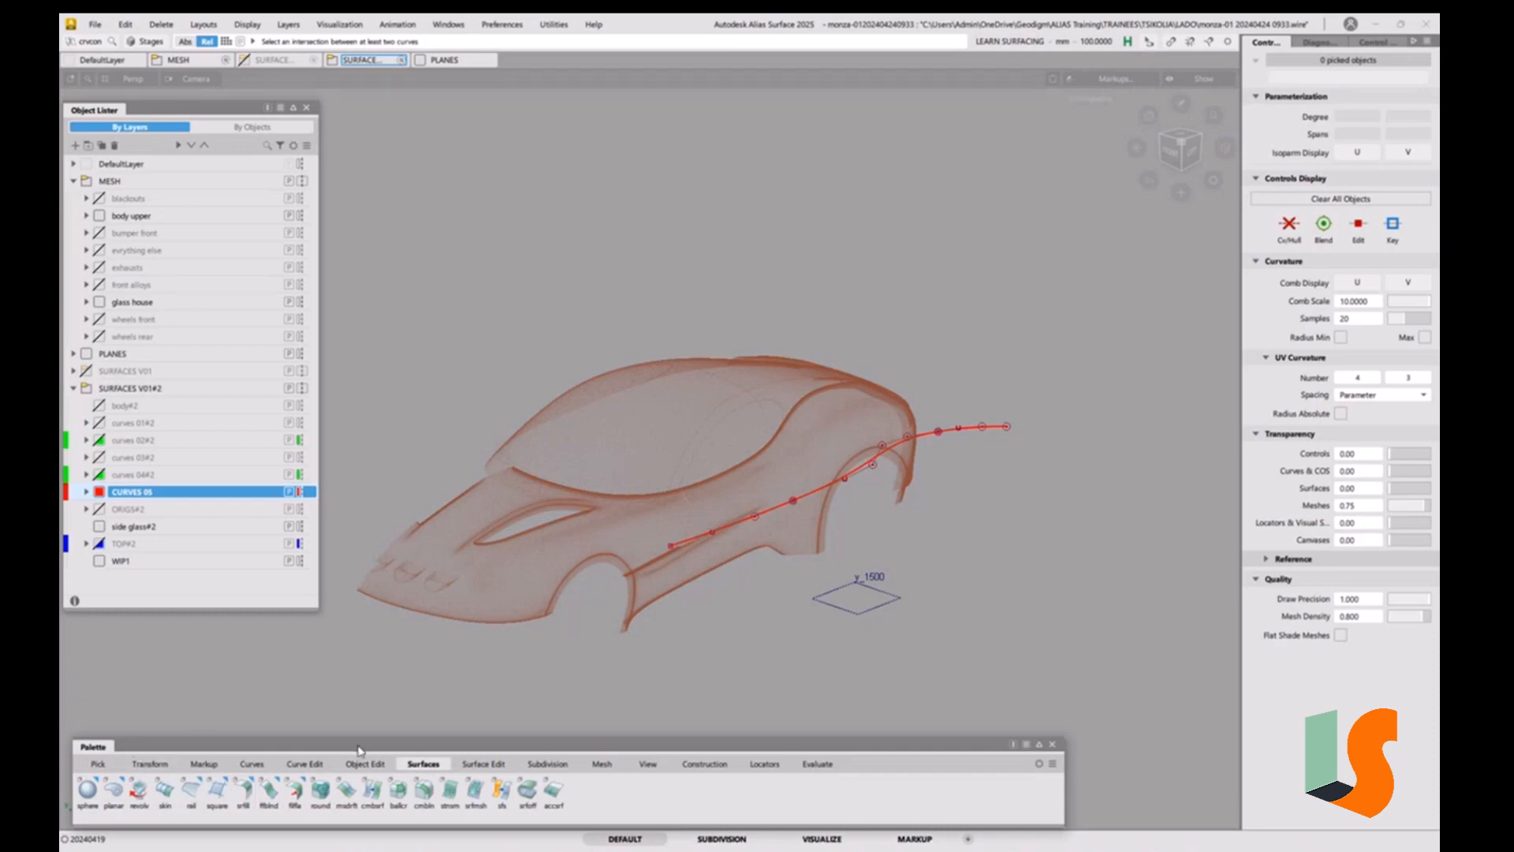
pyautogui.click(346, 789)
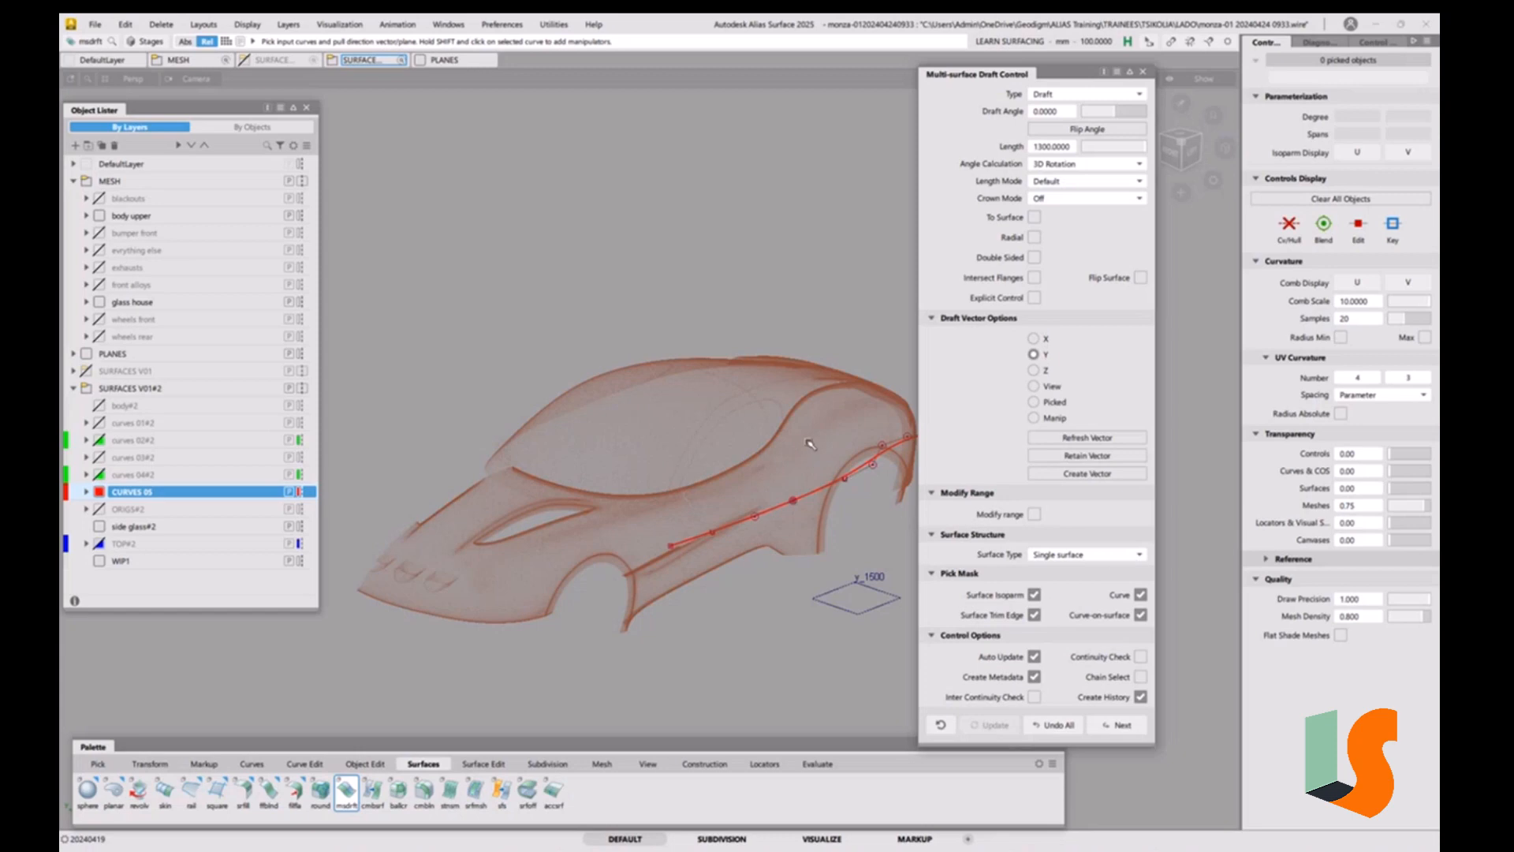
pyautogui.keyDown('alt'); pyautogui.keyDown('shift'); pyautogui.moveTo(807, 440); pyautogui.dragTo(645, 521, button='middle'); pyautogui.keyUp('shift'); pyautogui.keyUp('alt')
pyautogui.click(648, 531)
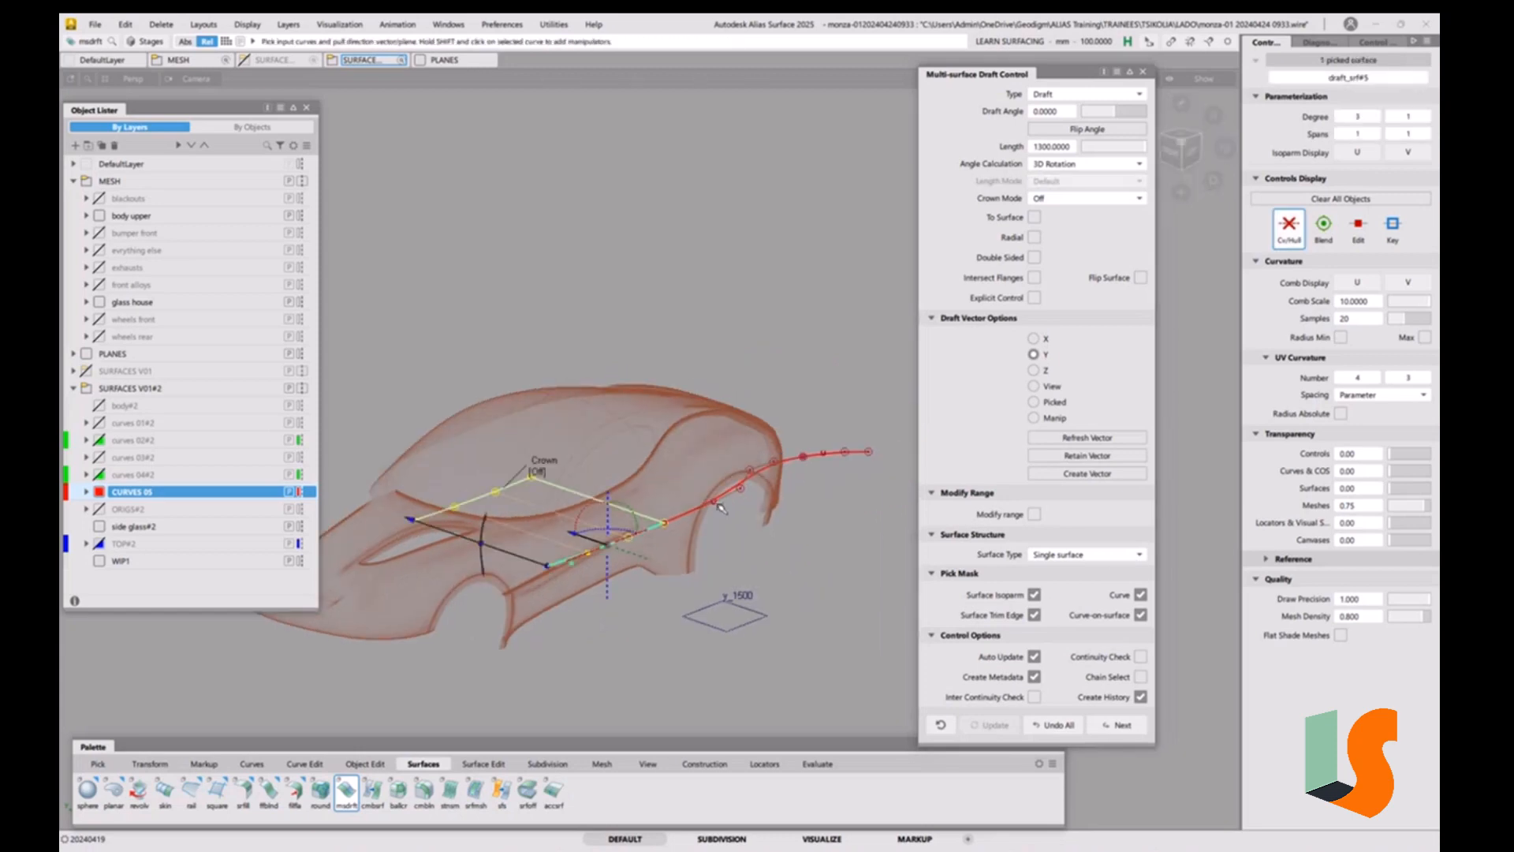
pyautogui.click(834, 457)
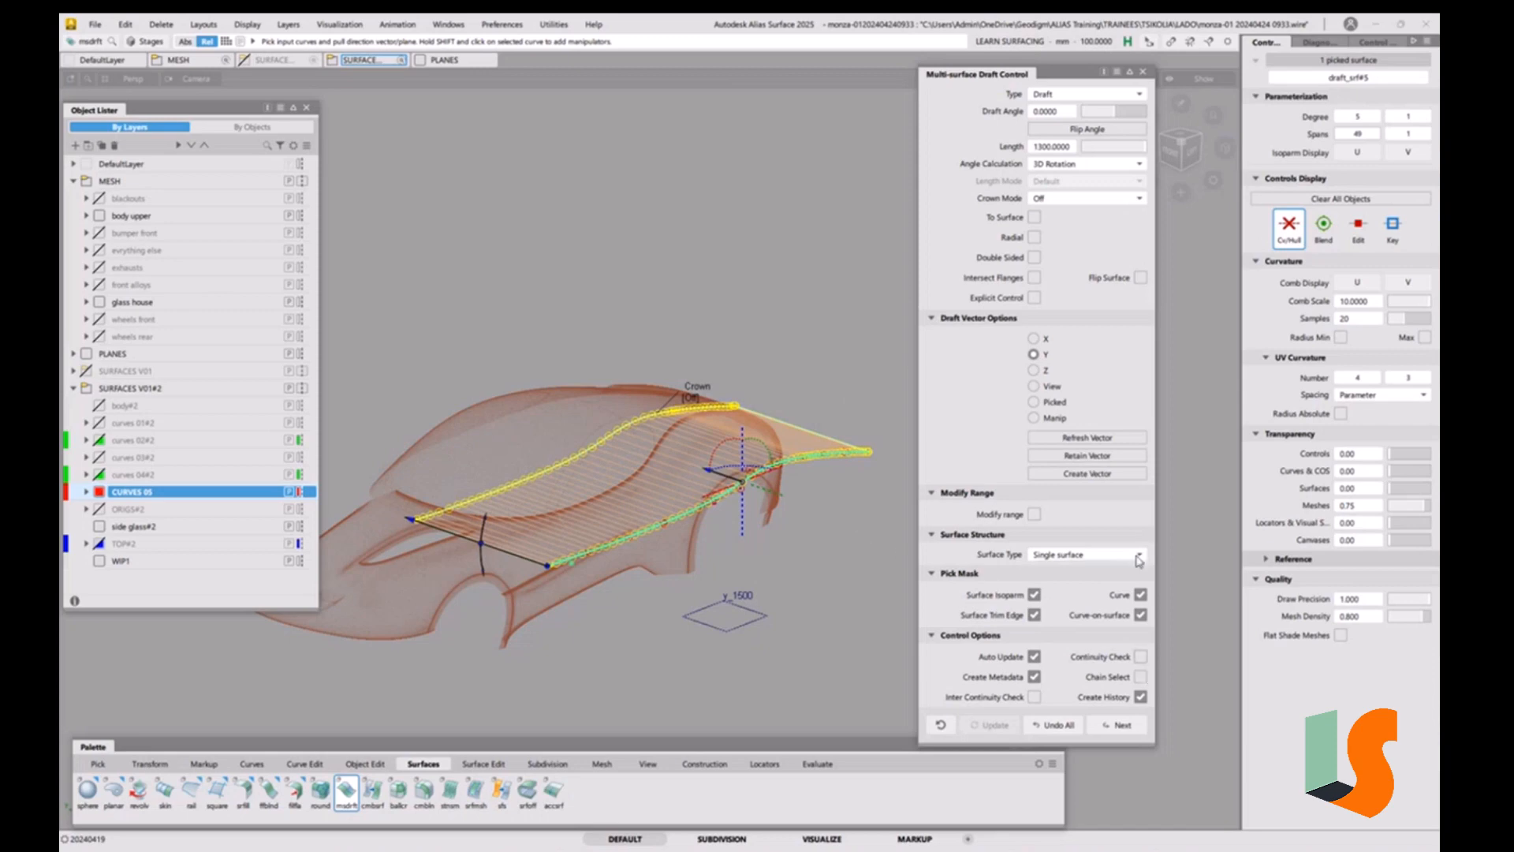
# Set the draft's surface type to Multiple surfaces and enable Bezier Surfaces.
pyautogui.click(1089, 559)
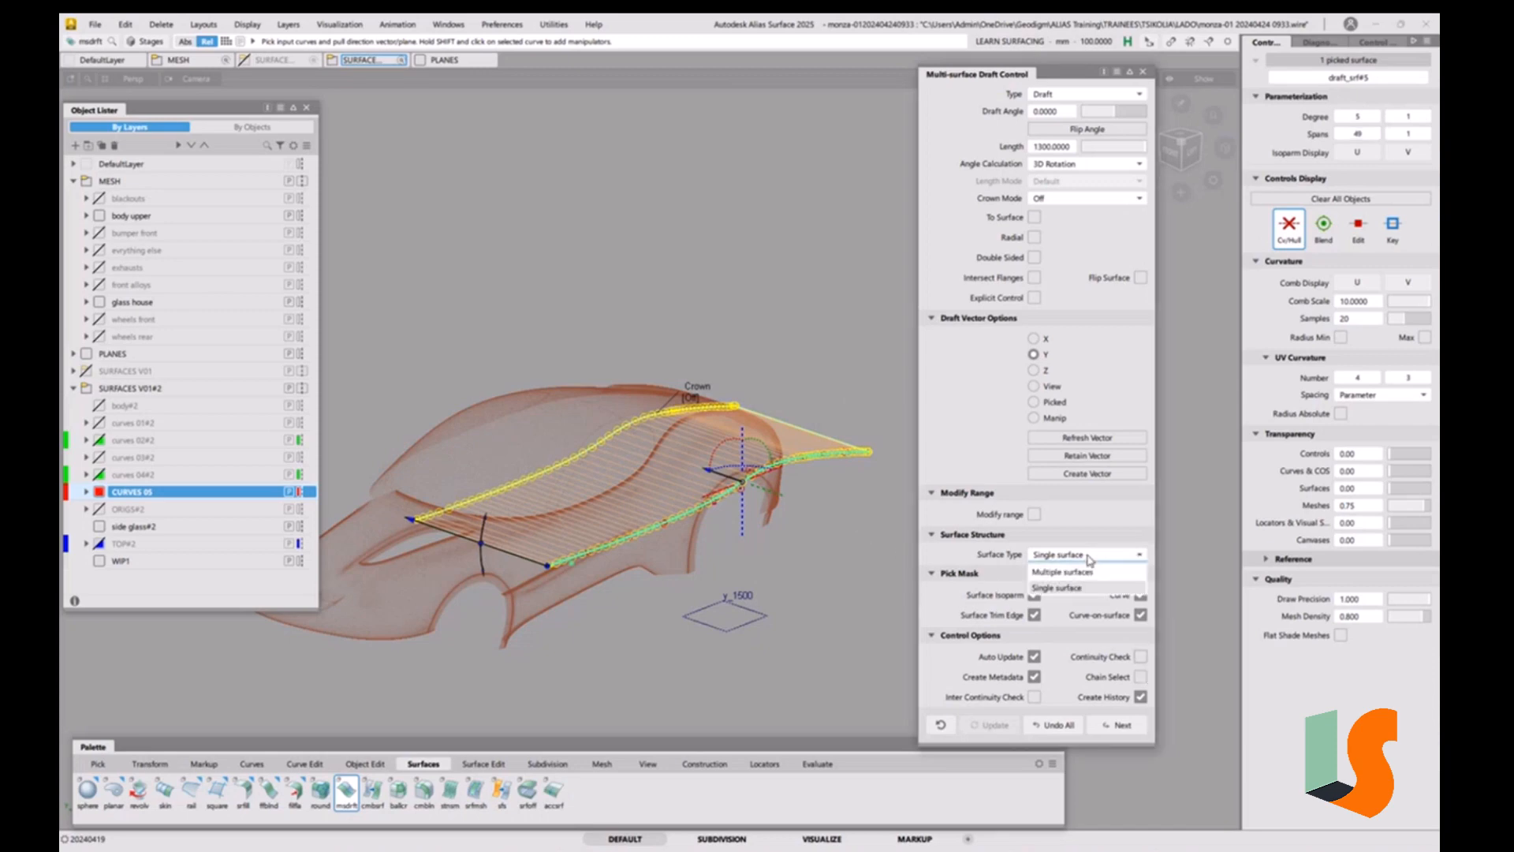
pyautogui.click(1088, 573)
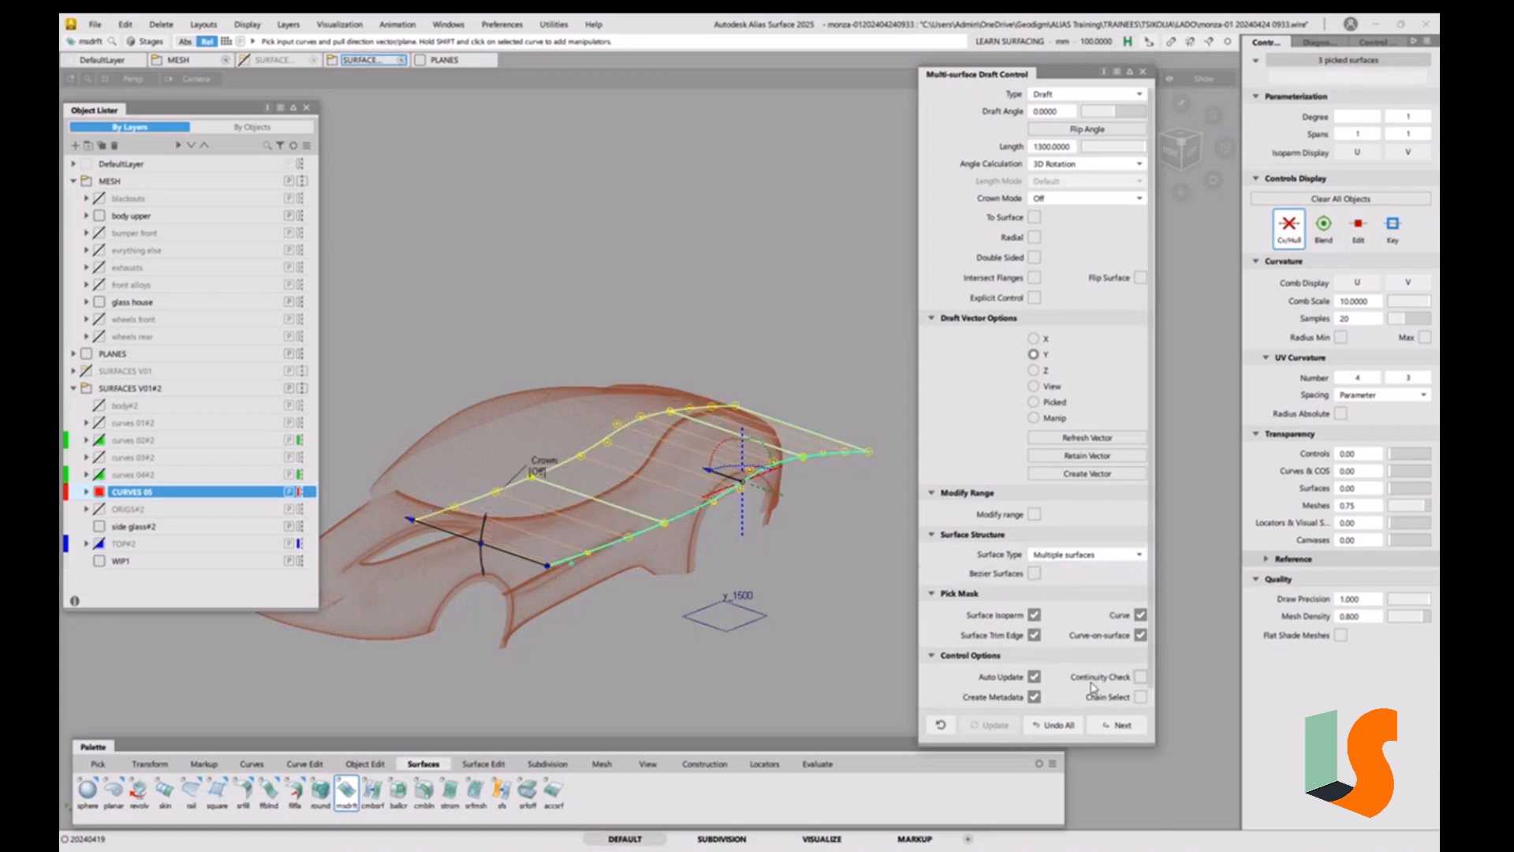
pyautogui.scroll(-1, 1092, 688)
pyautogui.moveTo(1103, 742); pyautogui.dragTo(1110, 803)
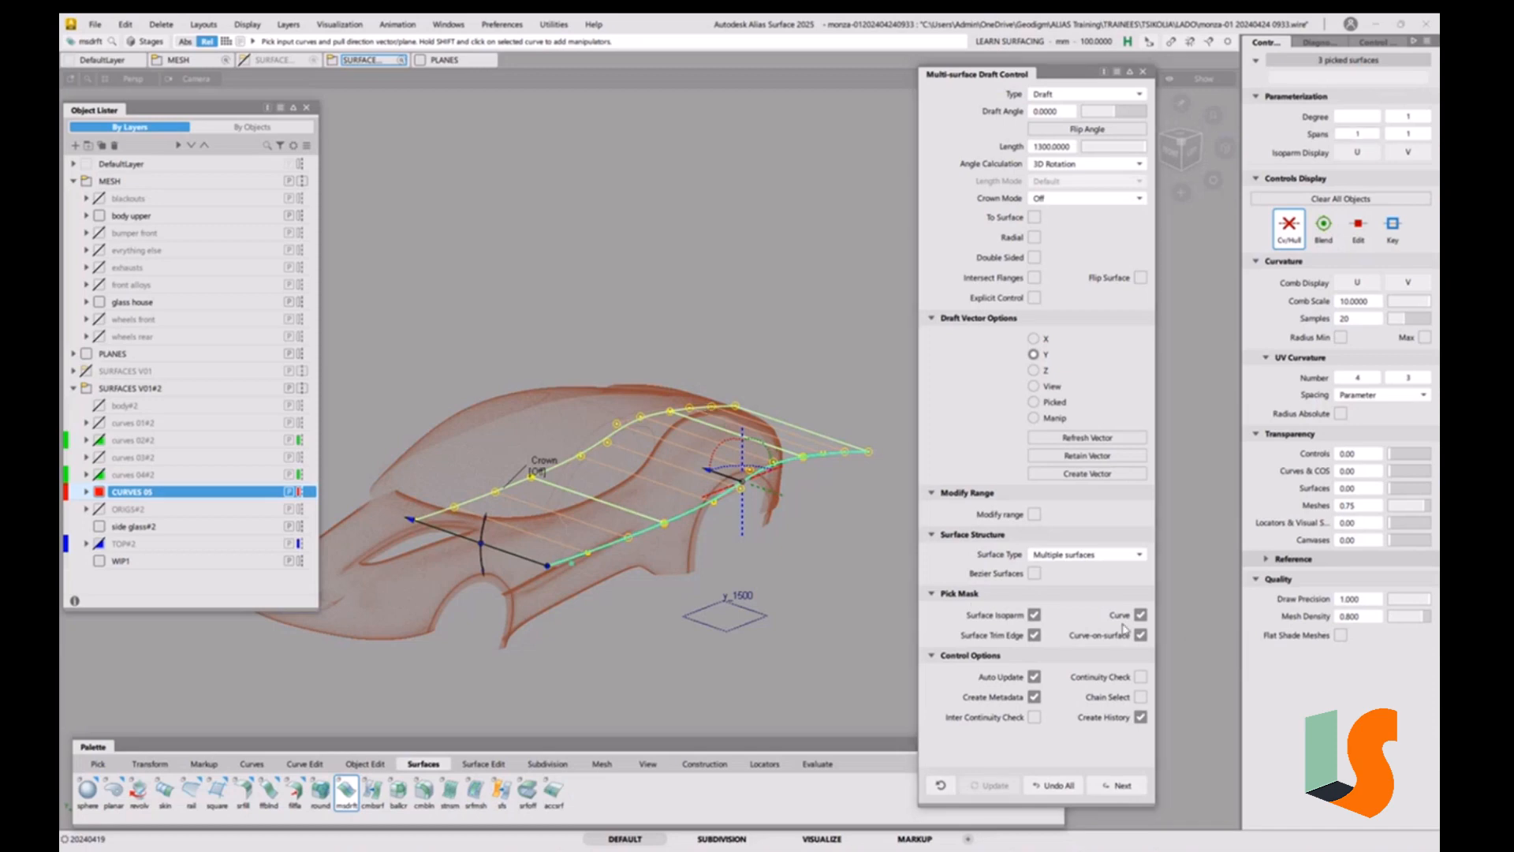
pyautogui.click(1035, 573)
pyautogui.click(1036, 575)
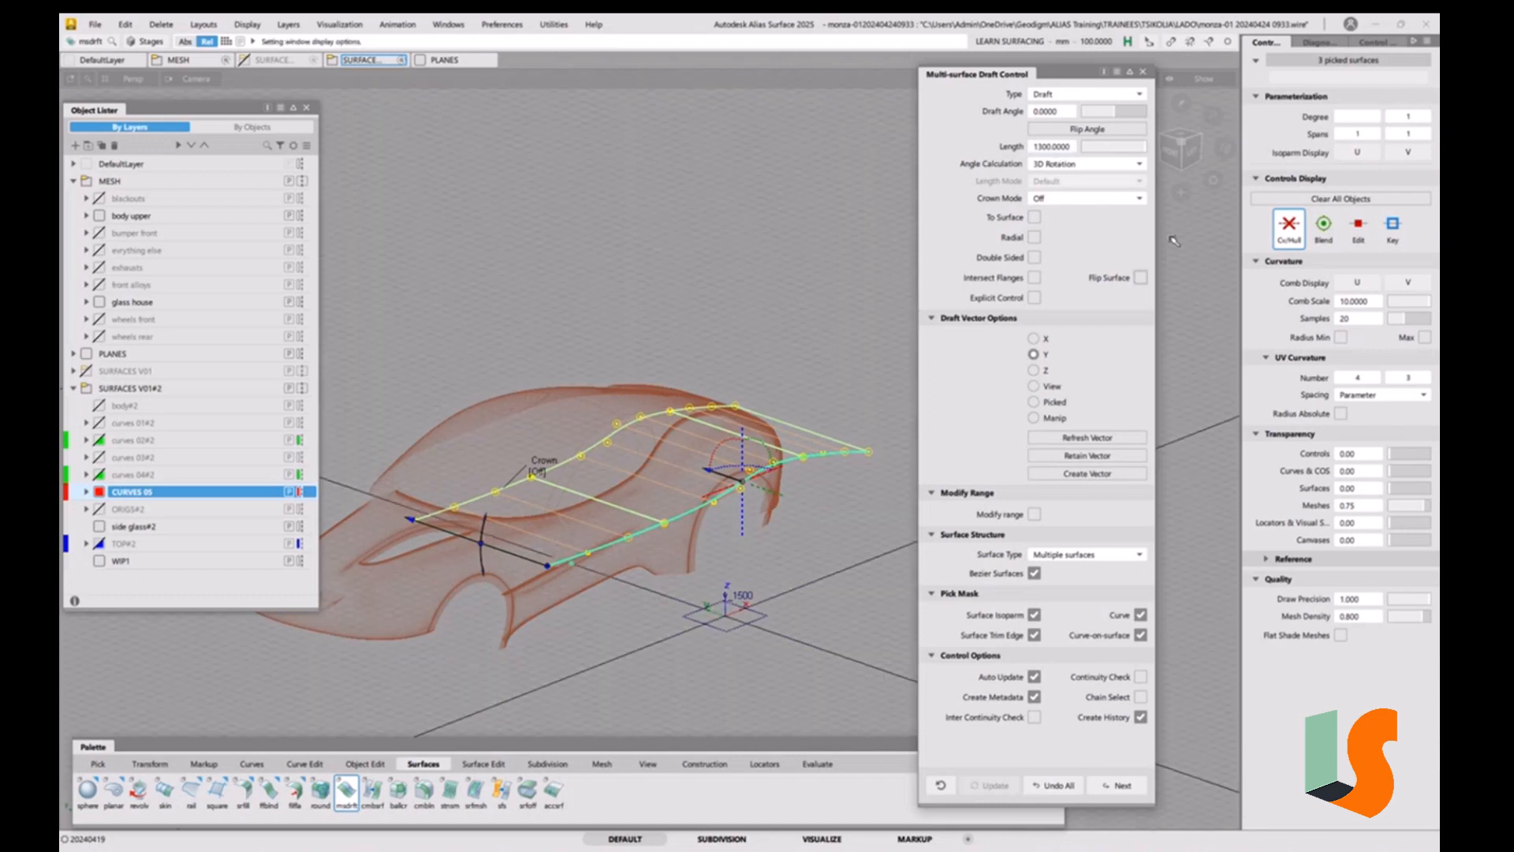
# Set the draft surfaces' length to 1500 while viewing the car from above, and close the draft settings.
pyautogui.click(1186, 134)
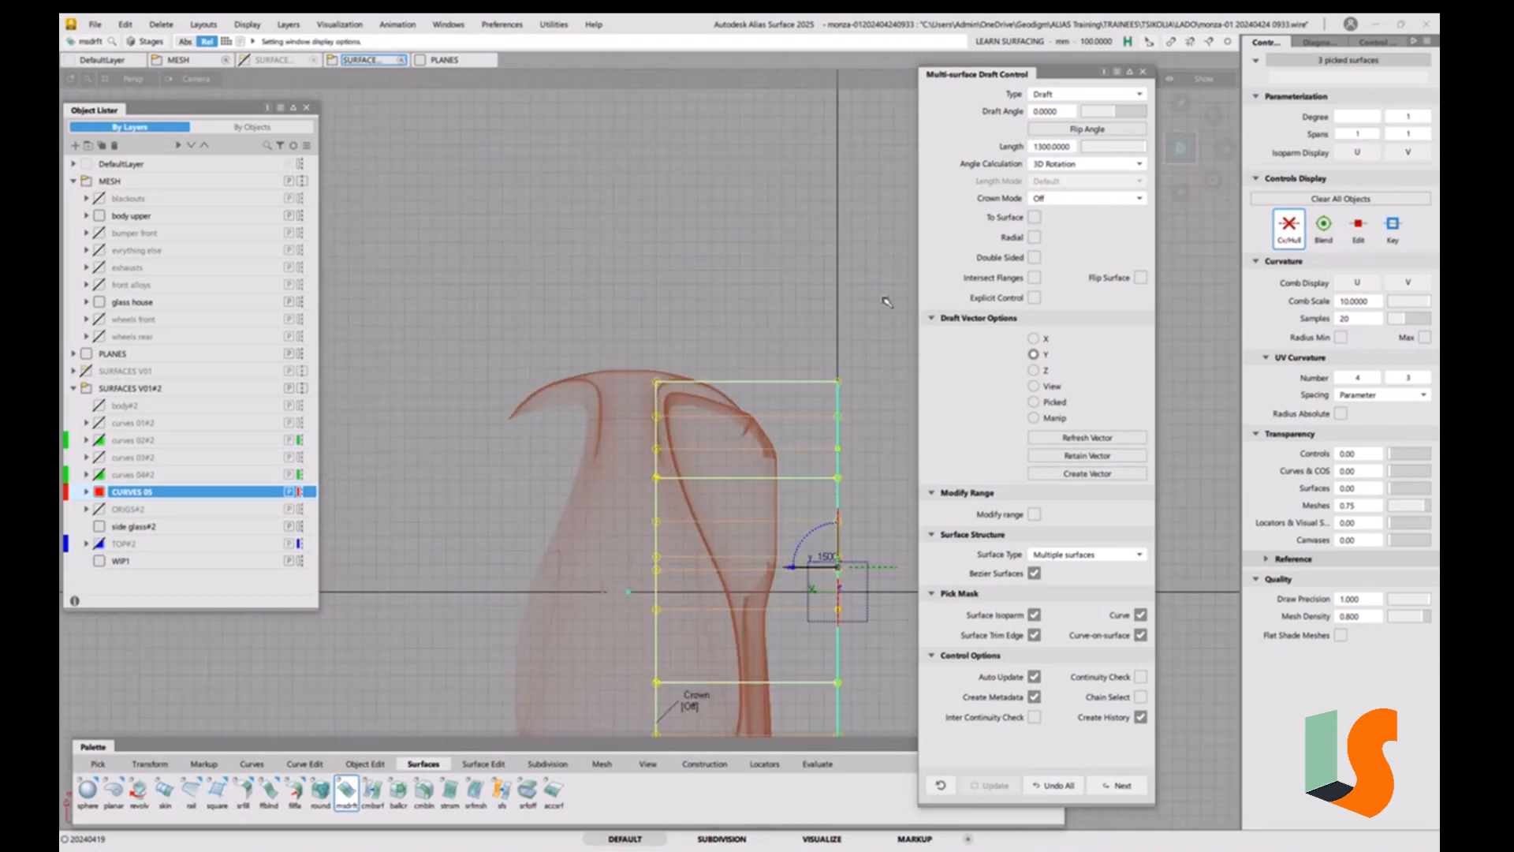
pyautogui.keyDown('alt'); pyautogui.keyDown('shift'); pyautogui.moveTo(761, 310); pyautogui.dragTo(754, 355, button='right'); pyautogui.keyUp('shift'); pyautogui.keyUp('alt')
pyautogui.keyDown('alt'); pyautogui.keyDown('shift'); pyautogui.moveTo(754, 355); pyautogui.dragTo(657, 254, button='middle'); pyautogui.keyUp('shift'); pyautogui.keyUp('alt')
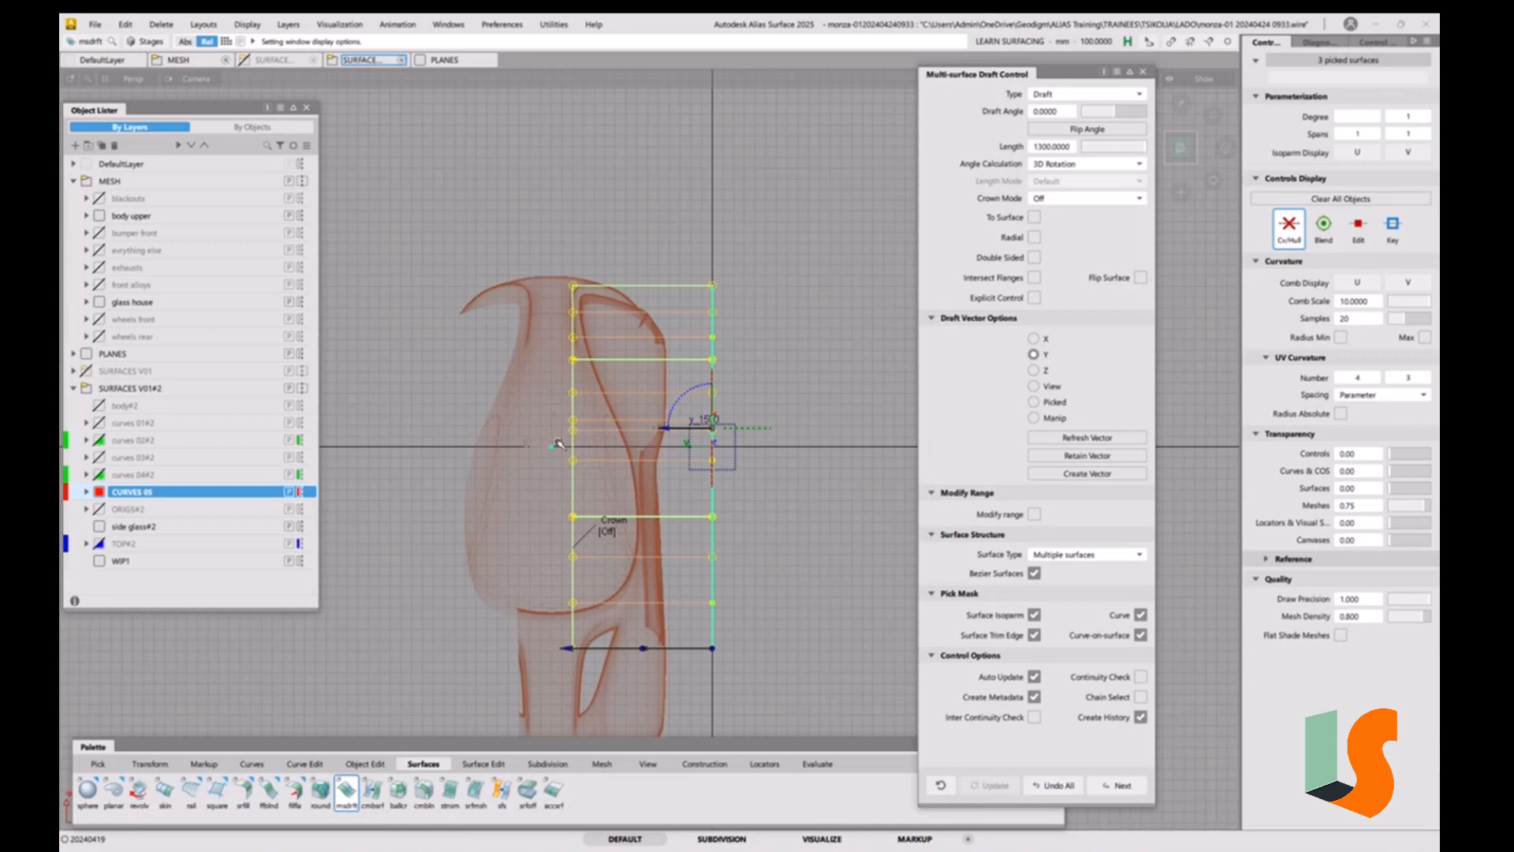
pyautogui.doubleClick(1056, 149)
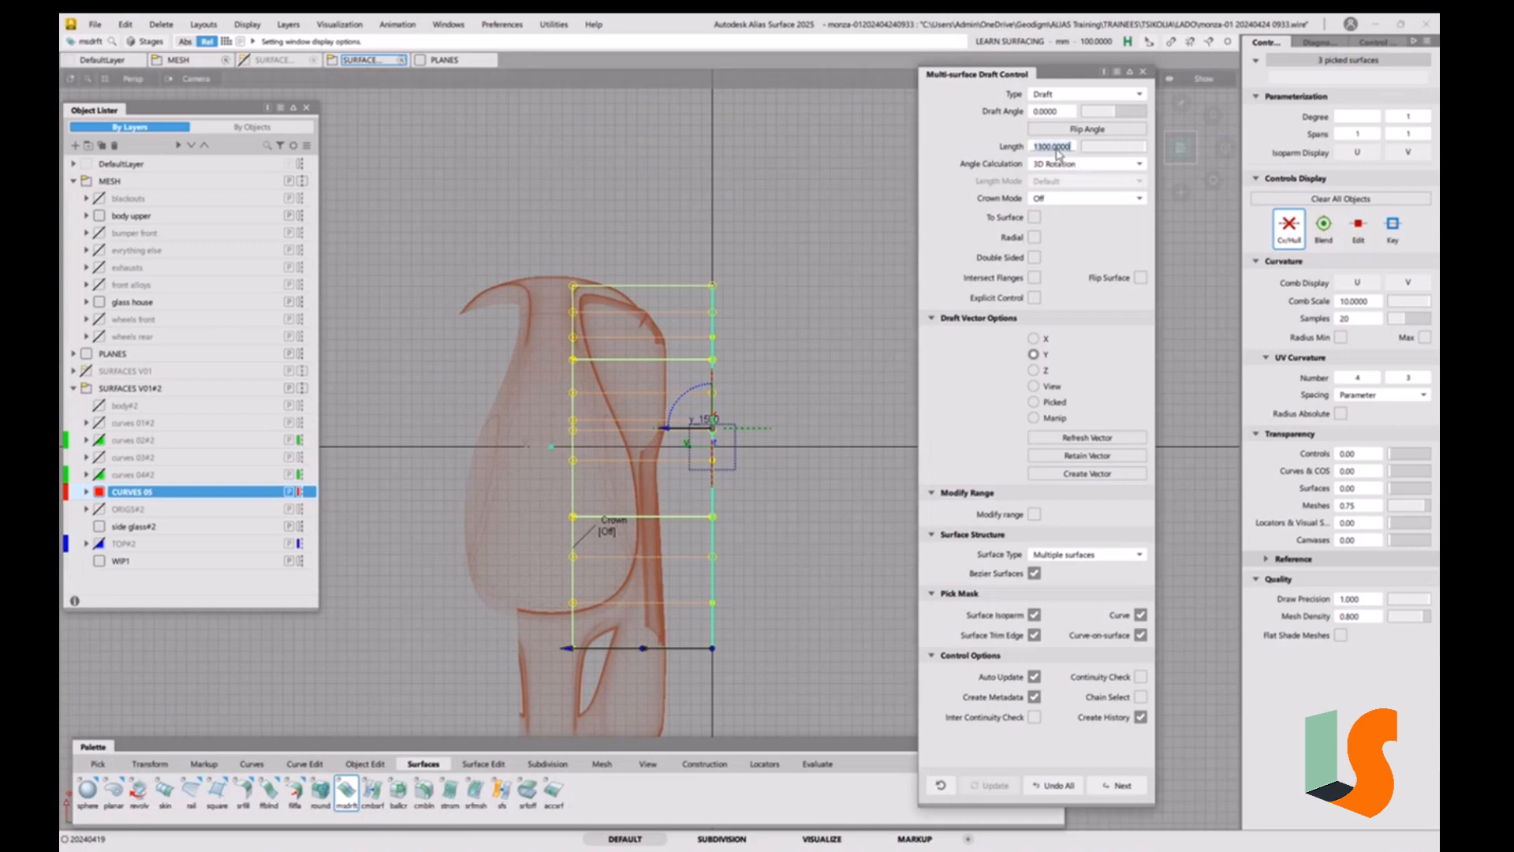
pyautogui.write('1')
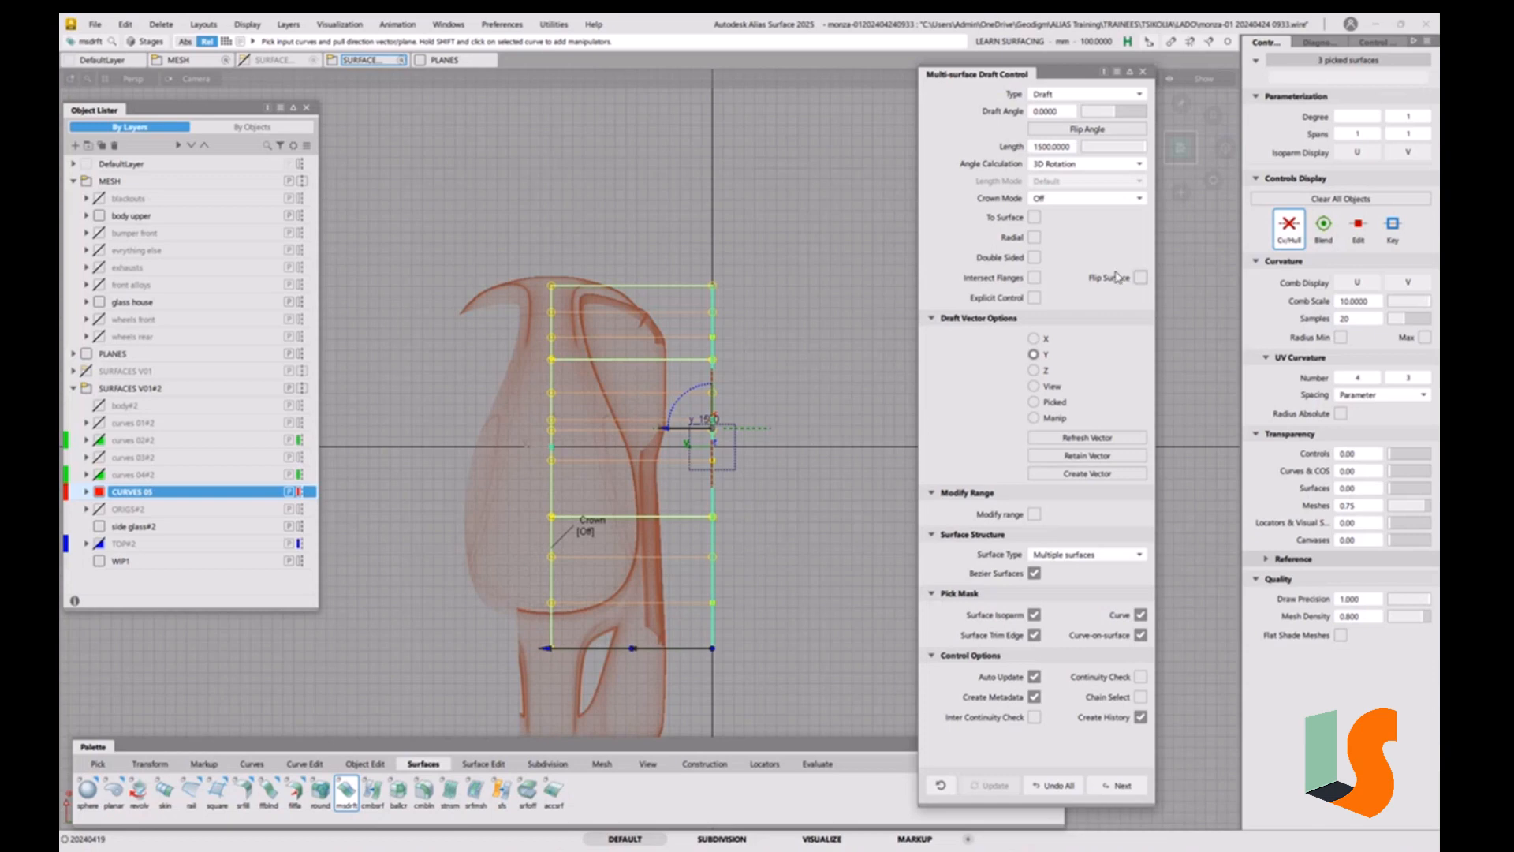
pyautogui.click(1140, 277)
pyautogui.click(1140, 278)
pyautogui.click(1062, 117)
pyautogui.click(1142, 71)
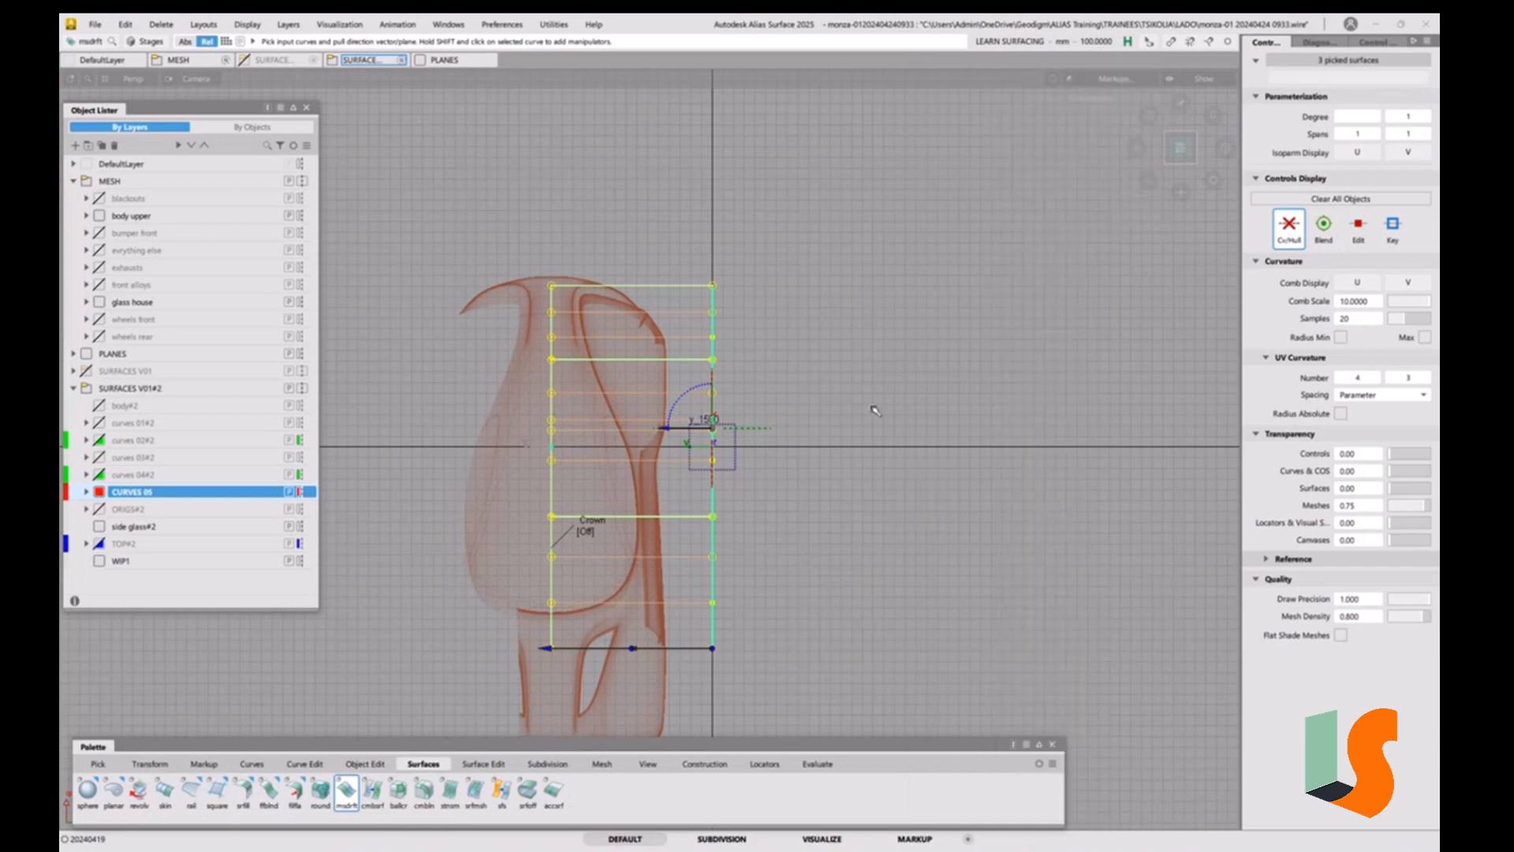
# Deselect the draft surfaces and shade the model to examine where they pass through the glass house.
pyautogui.keyDown('ctrl'); pyautogui.keyDown('shift'); pyautogui.moveTo(850, 504); pyautogui.dragTo(679, 524); pyautogui.keyUp('shift'); pyautogui.keyUp('ctrl')
pyautogui.keyDown('alt'); pyautogui.keyDown('shift'); pyautogui.moveTo(679, 523); pyautogui.dragTo(1038, 577, button='middle'); pyautogui.keyUp('shift'); pyautogui.keyUp('alt')
pyautogui.keyDown('alt'); pyautogui.keyDown('shift'); pyautogui.moveTo(1039, 577); pyautogui.dragTo(1048, 504); pyautogui.keyUp('shift'); pyautogui.keyUp('alt')
pyautogui.keyDown('alt'); pyautogui.keyDown('shift'); pyautogui.moveTo(1049, 505); pyautogui.dragTo(1111, 176, button='right'); pyautogui.keyUp('shift'); pyautogui.keyUp('alt')
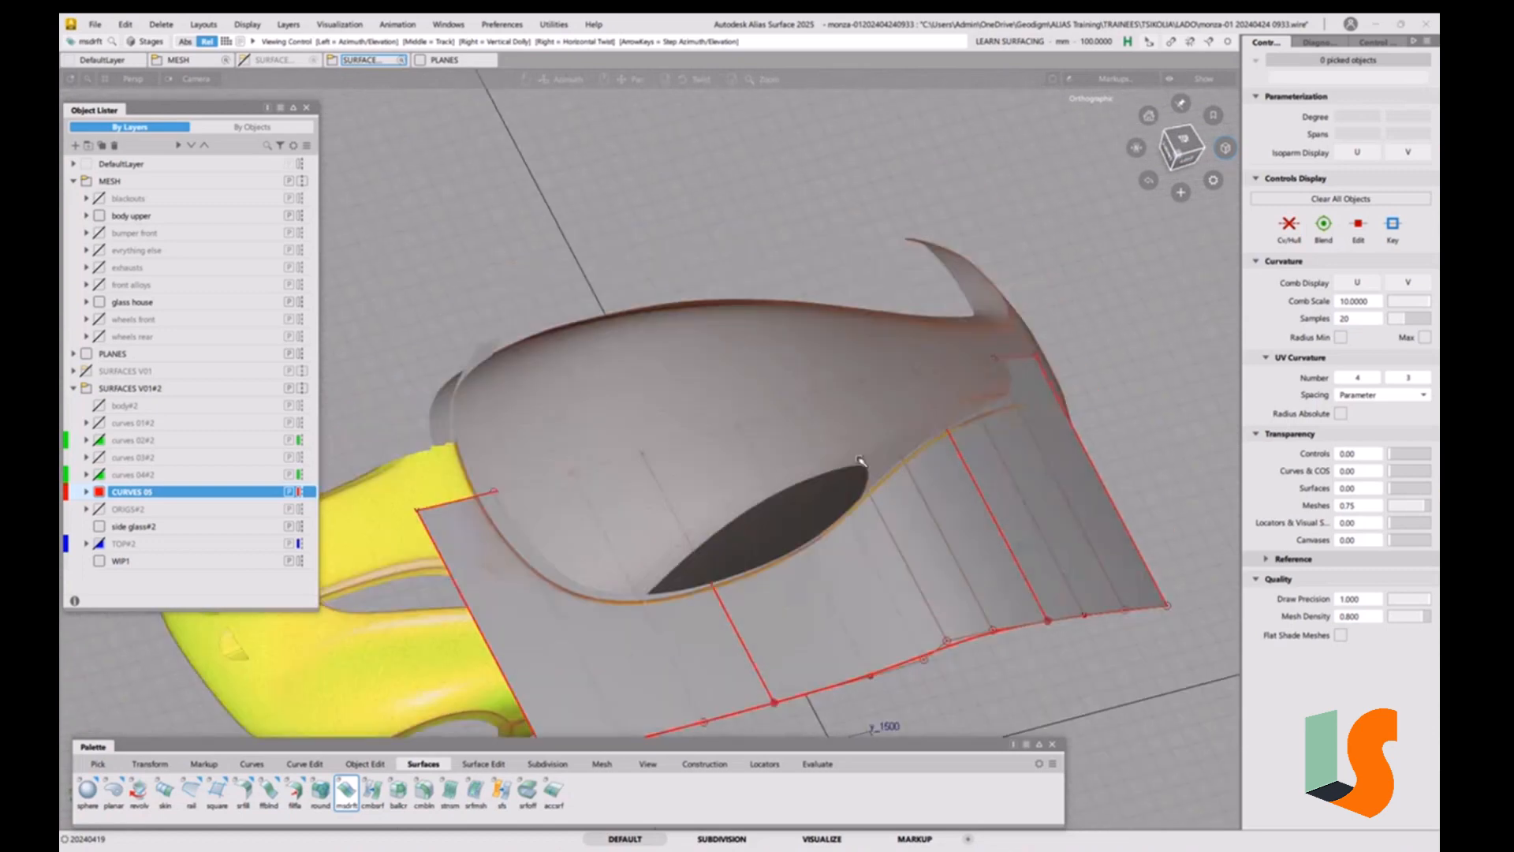
pyautogui.keyDown('alt'); pyautogui.keyDown('shift'); pyautogui.moveTo(967, 447); pyautogui.dragTo(810, 414); pyautogui.keyUp('shift'); pyautogui.keyUp('alt')
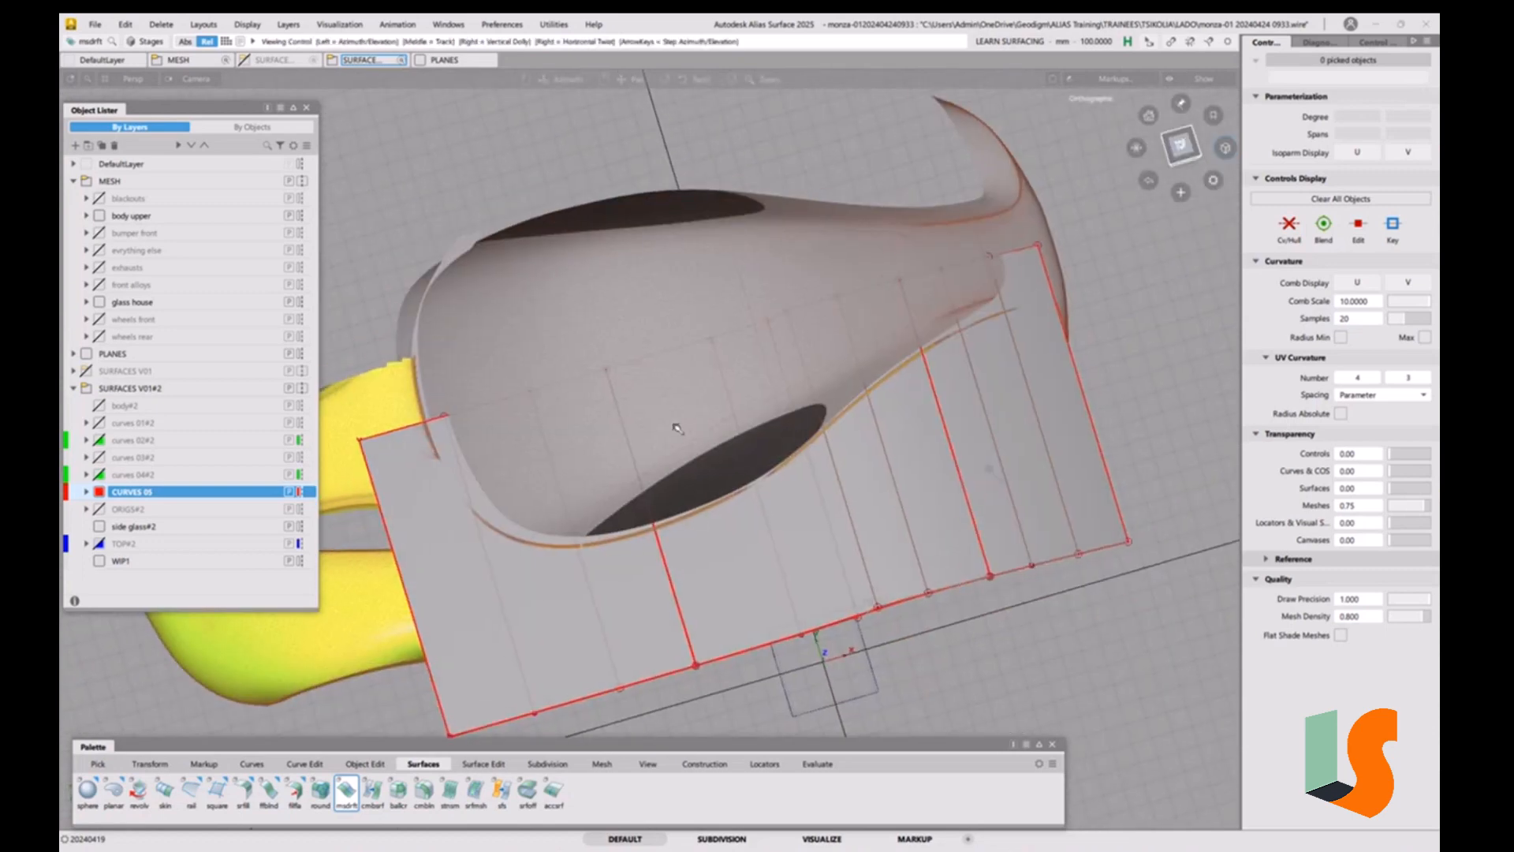
# Inspect the draft surfaces against the body in the top and left views, and hide the grid.
pyautogui.click(1181, 146)
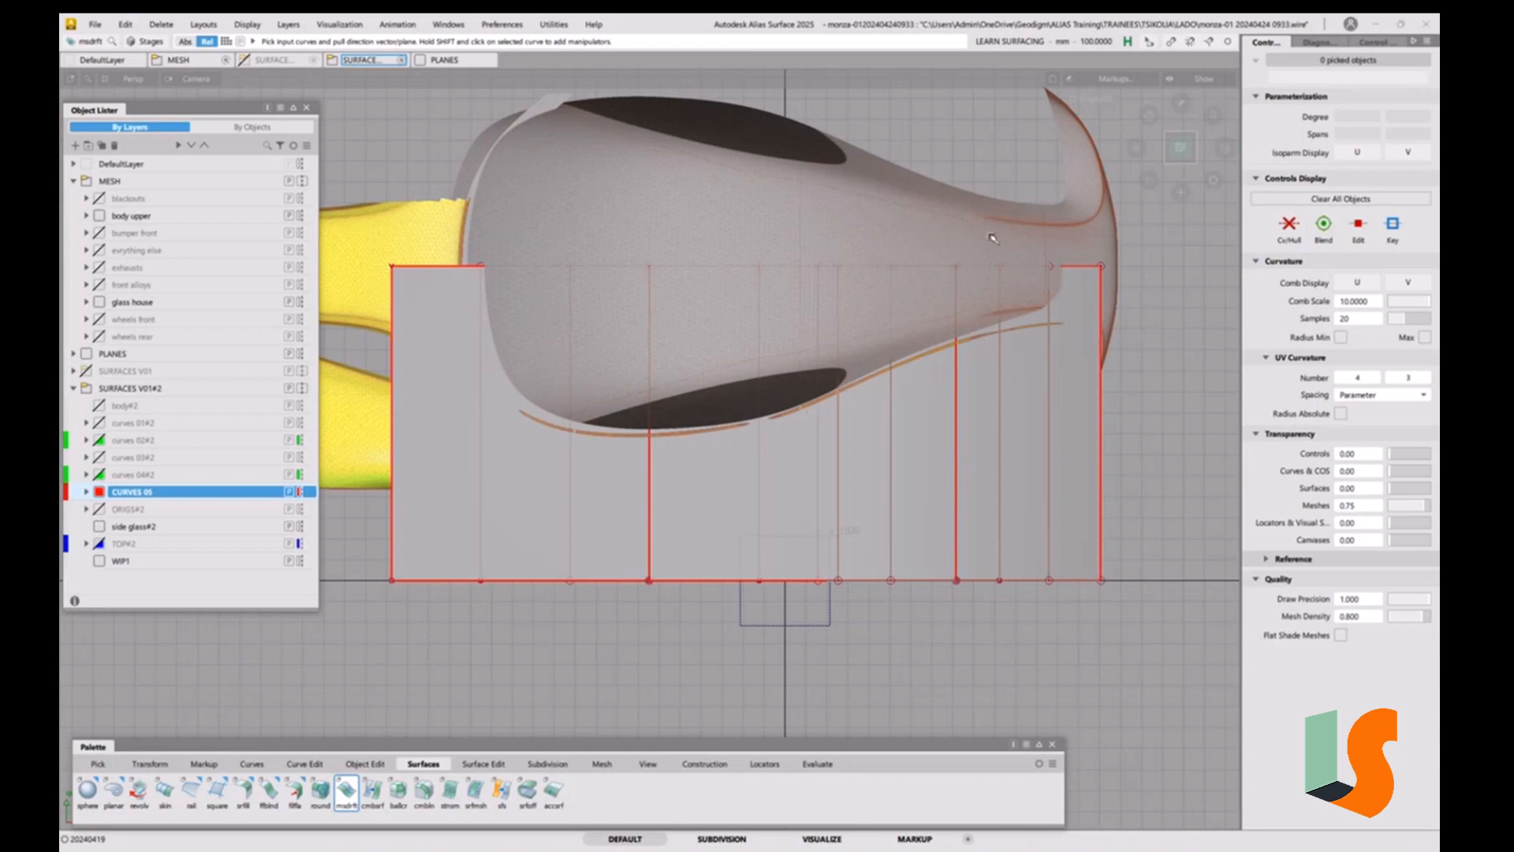
pyautogui.click(1185, 172)
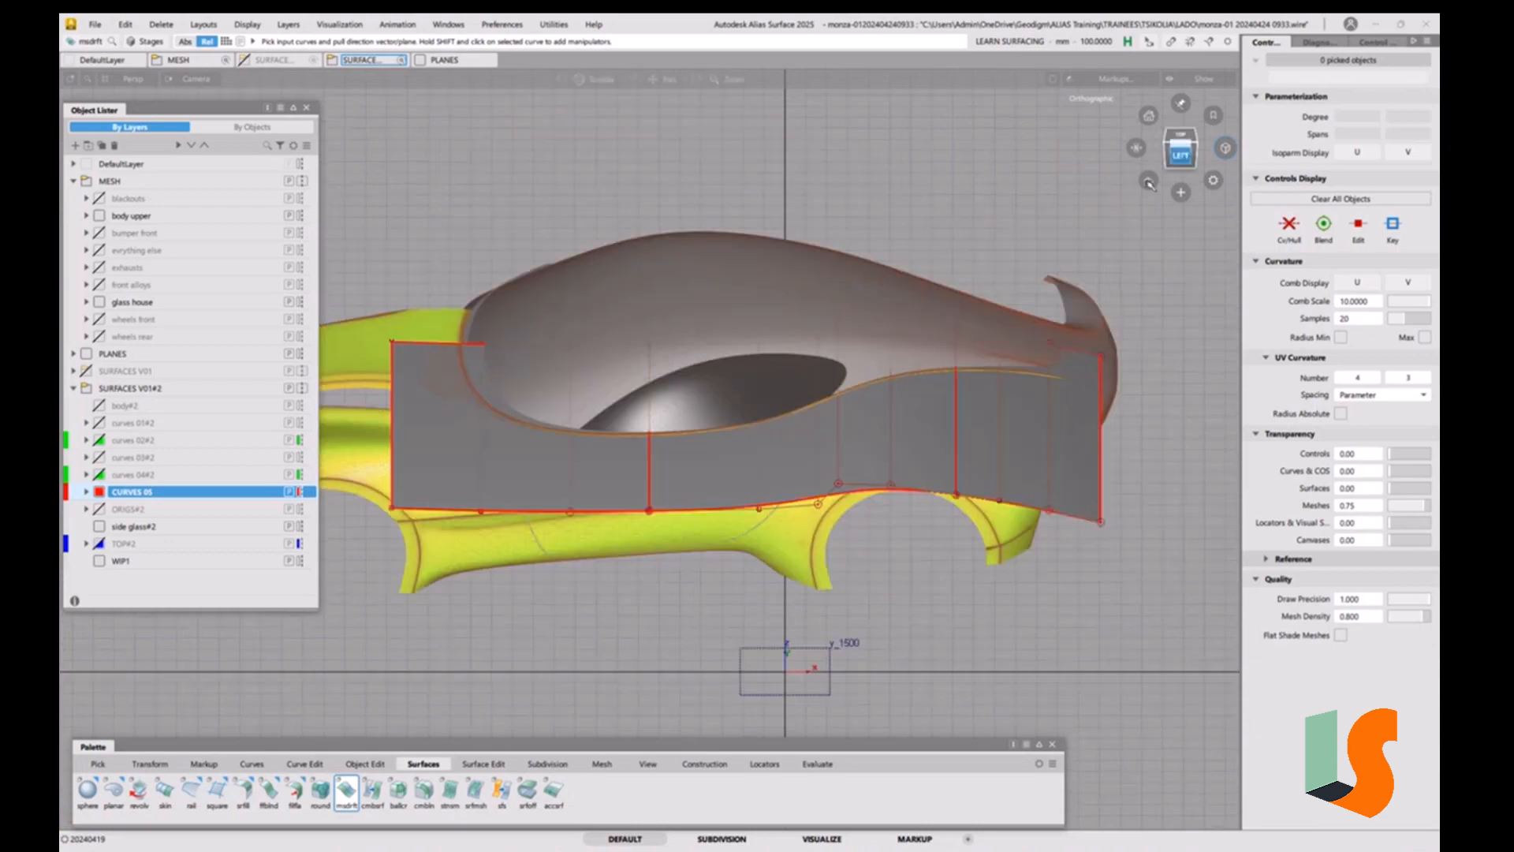
pyautogui.keyDown('alt'); pyautogui.keyDown('shift'); pyautogui.moveTo(655, 410); pyautogui.dragTo(804, 334, button='right'); pyautogui.keyUp('shift'); pyautogui.keyUp('alt')
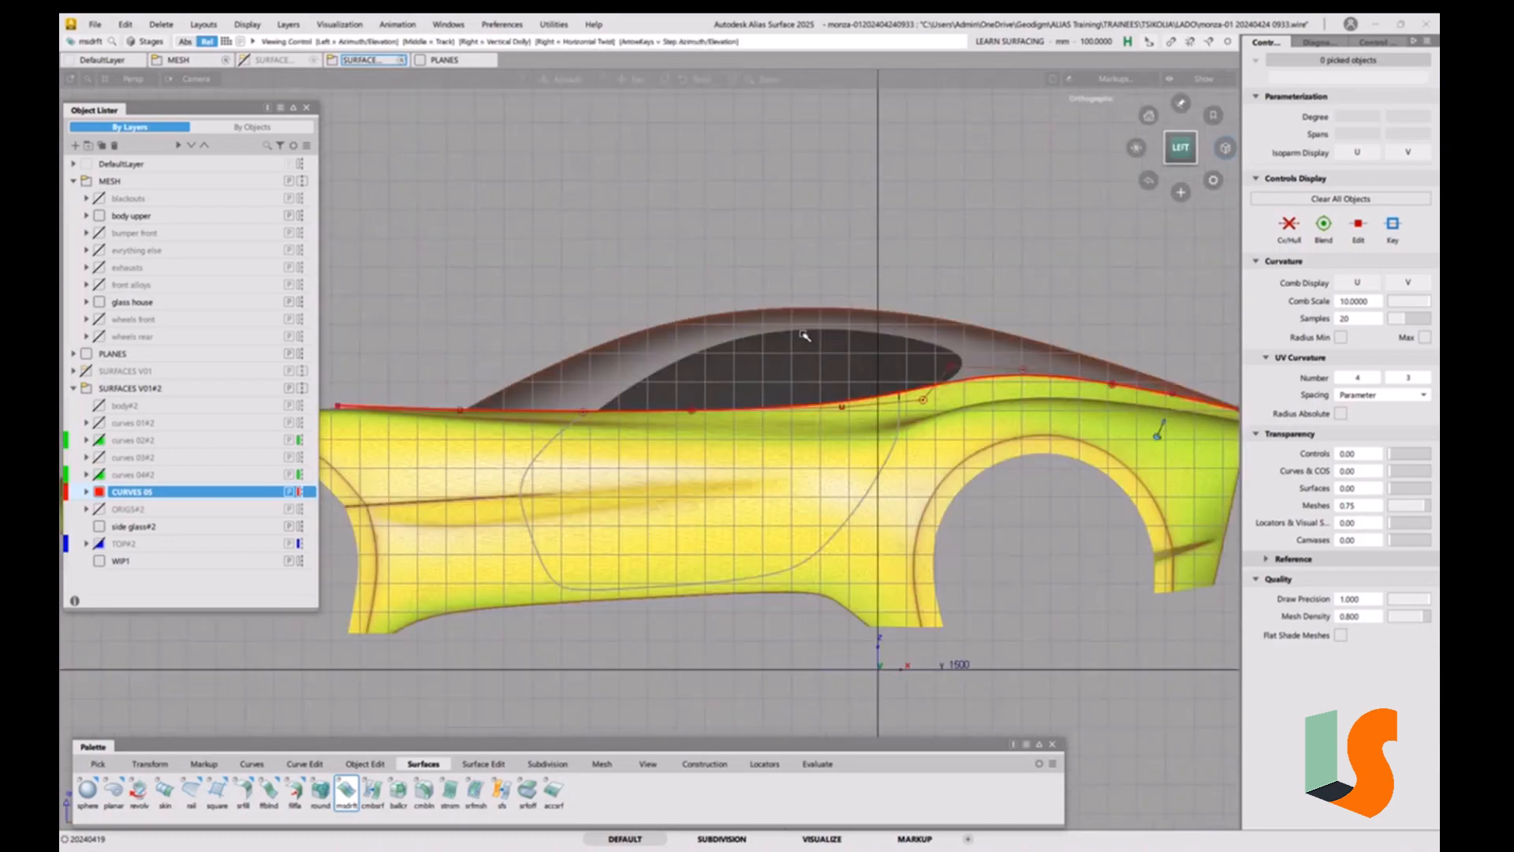
pyautogui.keyDown('alt'); pyautogui.keyDown('shift'); pyautogui.moveTo(804, 334); pyautogui.dragTo(821, 324, button='middle'); pyautogui.keyUp('shift'); pyautogui.keyUp('alt')
pyautogui.hotkey('ctrl', 'g')
pyautogui.keyDown('alt'); pyautogui.keyDown('shift'); pyautogui.moveTo(824, 388); pyautogui.dragTo(836, 500); pyautogui.keyUp('shift'); pyautogui.keyUp('alt')
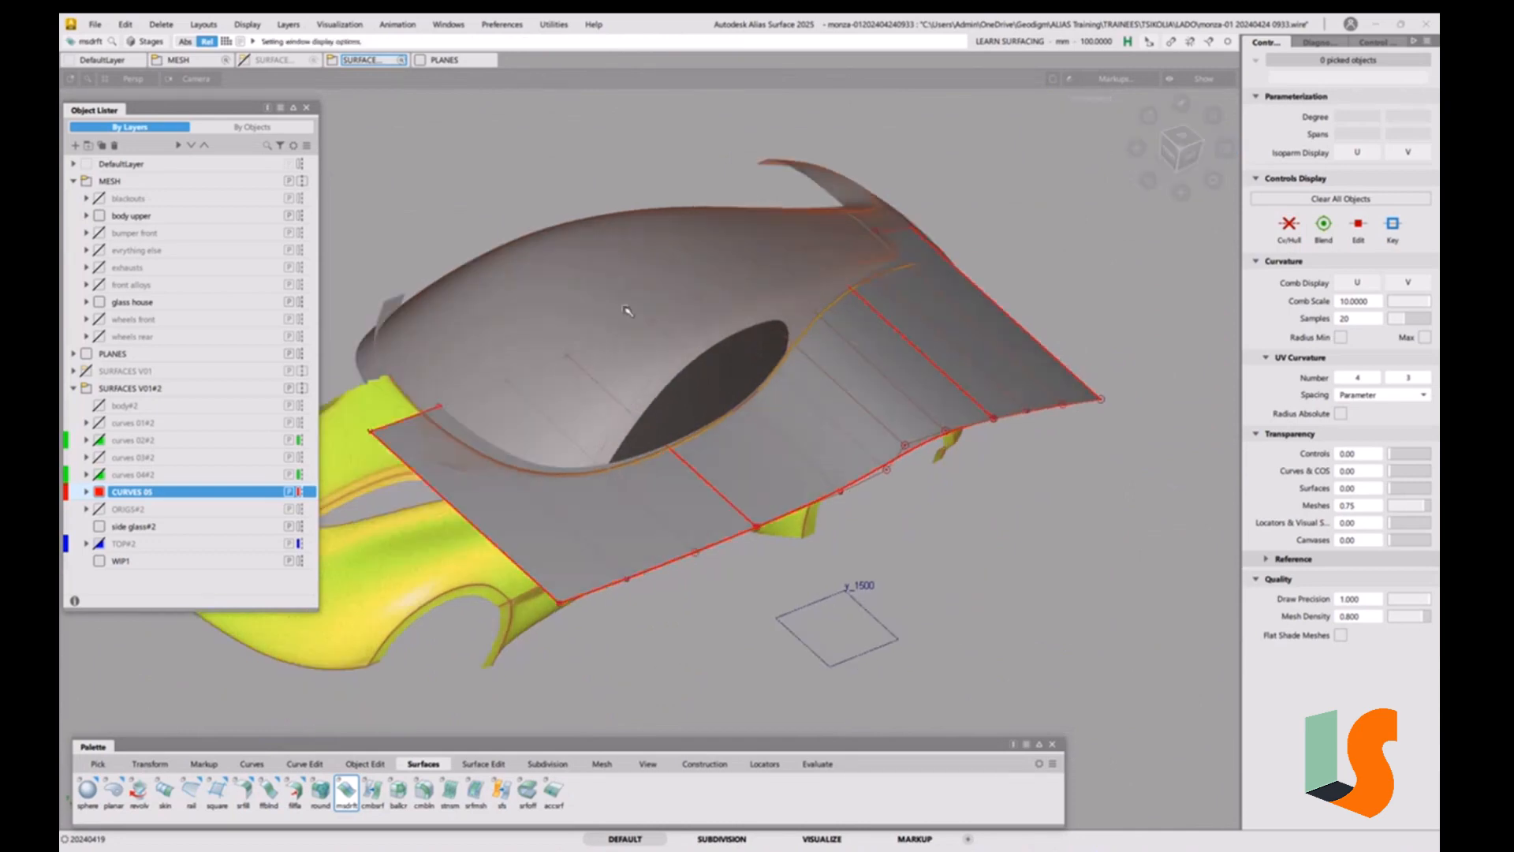
# Create a layer in the SURFACES V01#2 folder and name it CON glasshouse.
pyautogui.rightClick(104, 389)
pyautogui.click(167, 454)
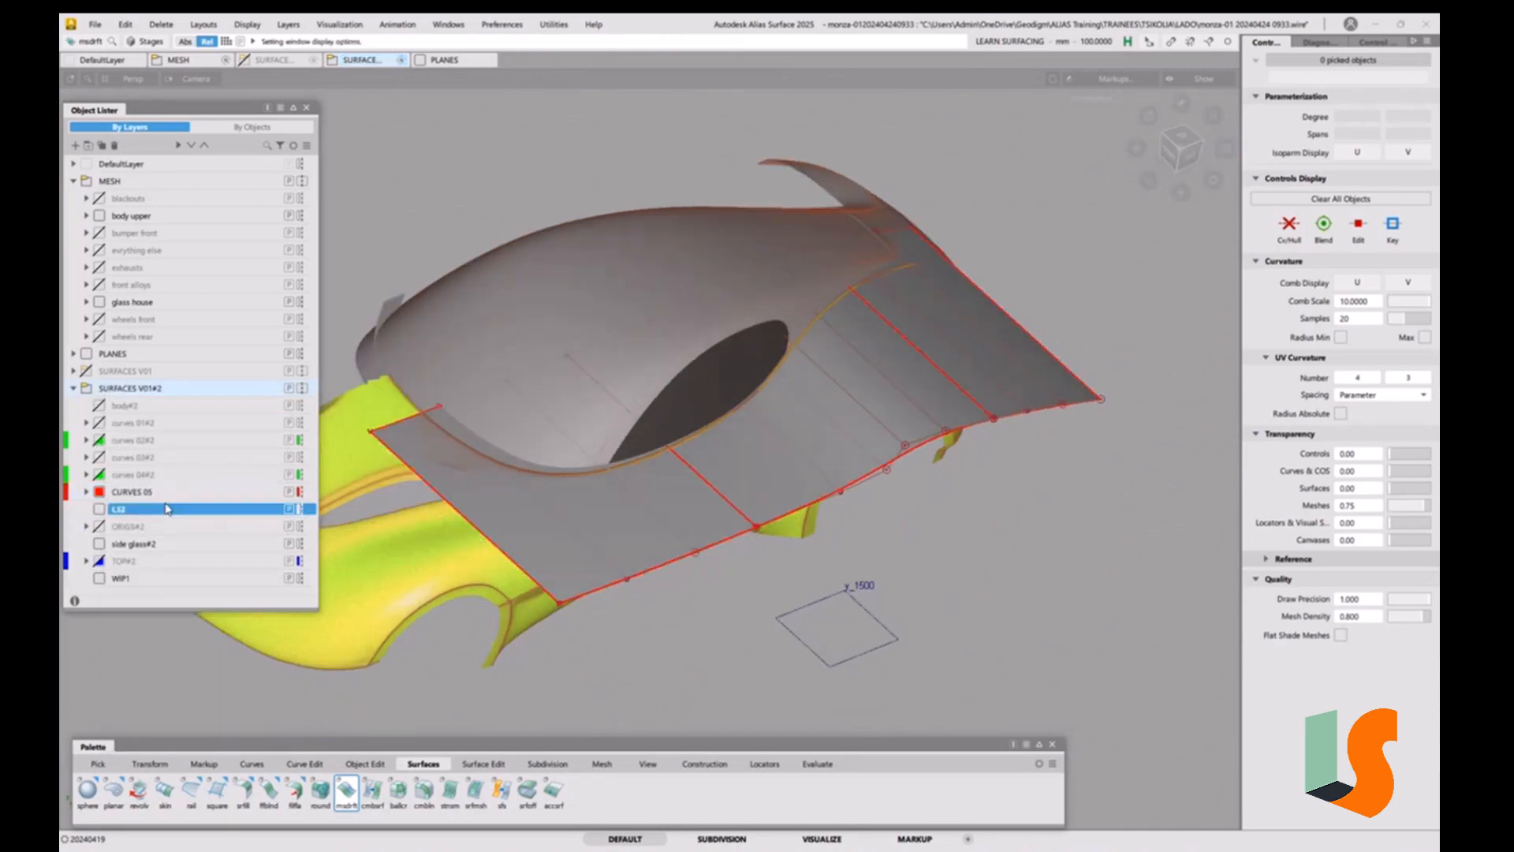
pyautogui.doubleClick(127, 513)
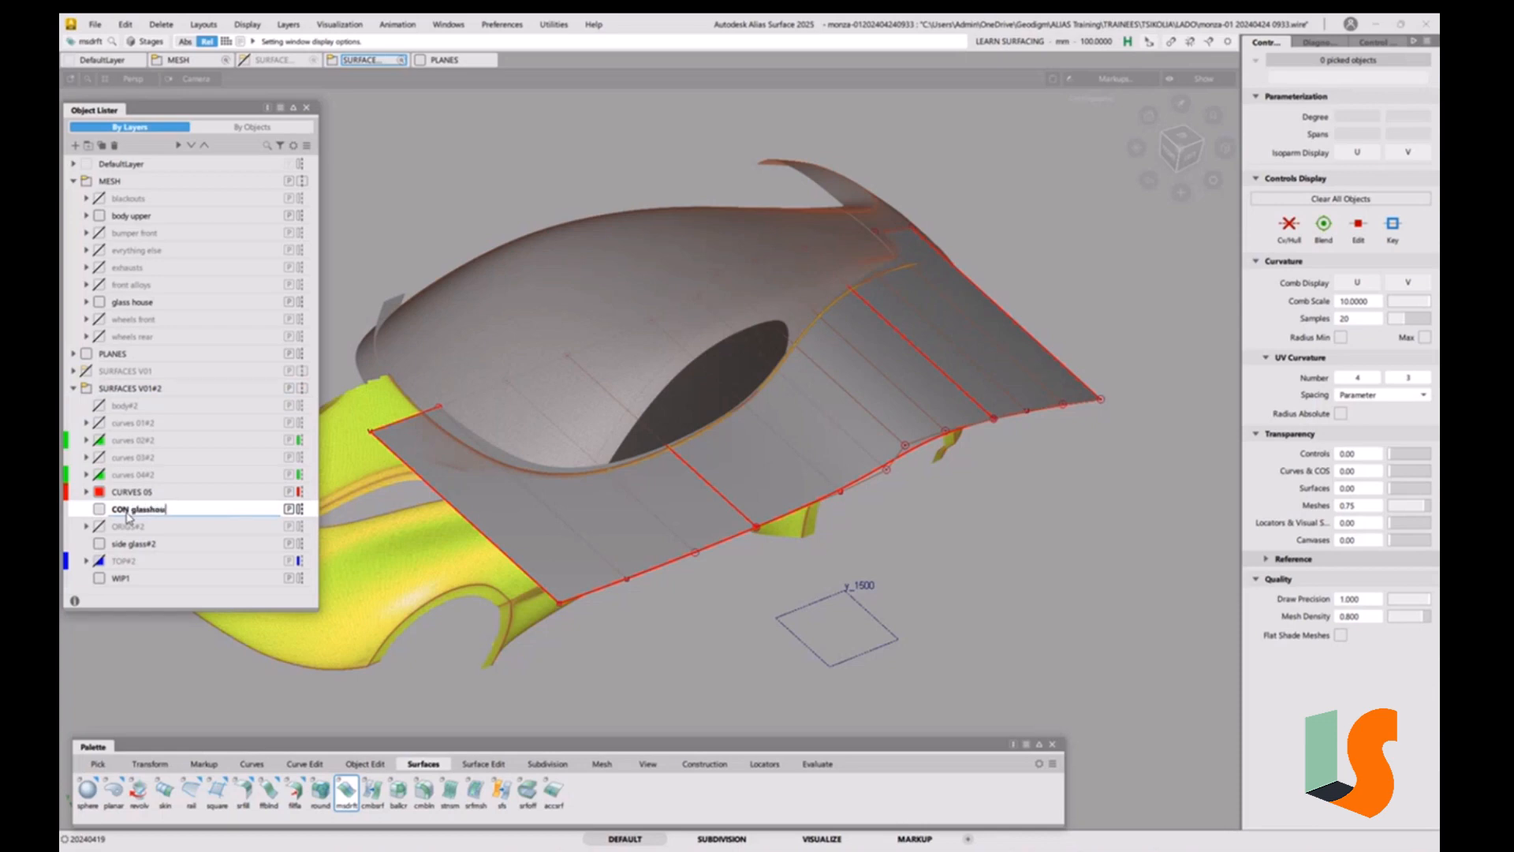
pyautogui.press('Return')
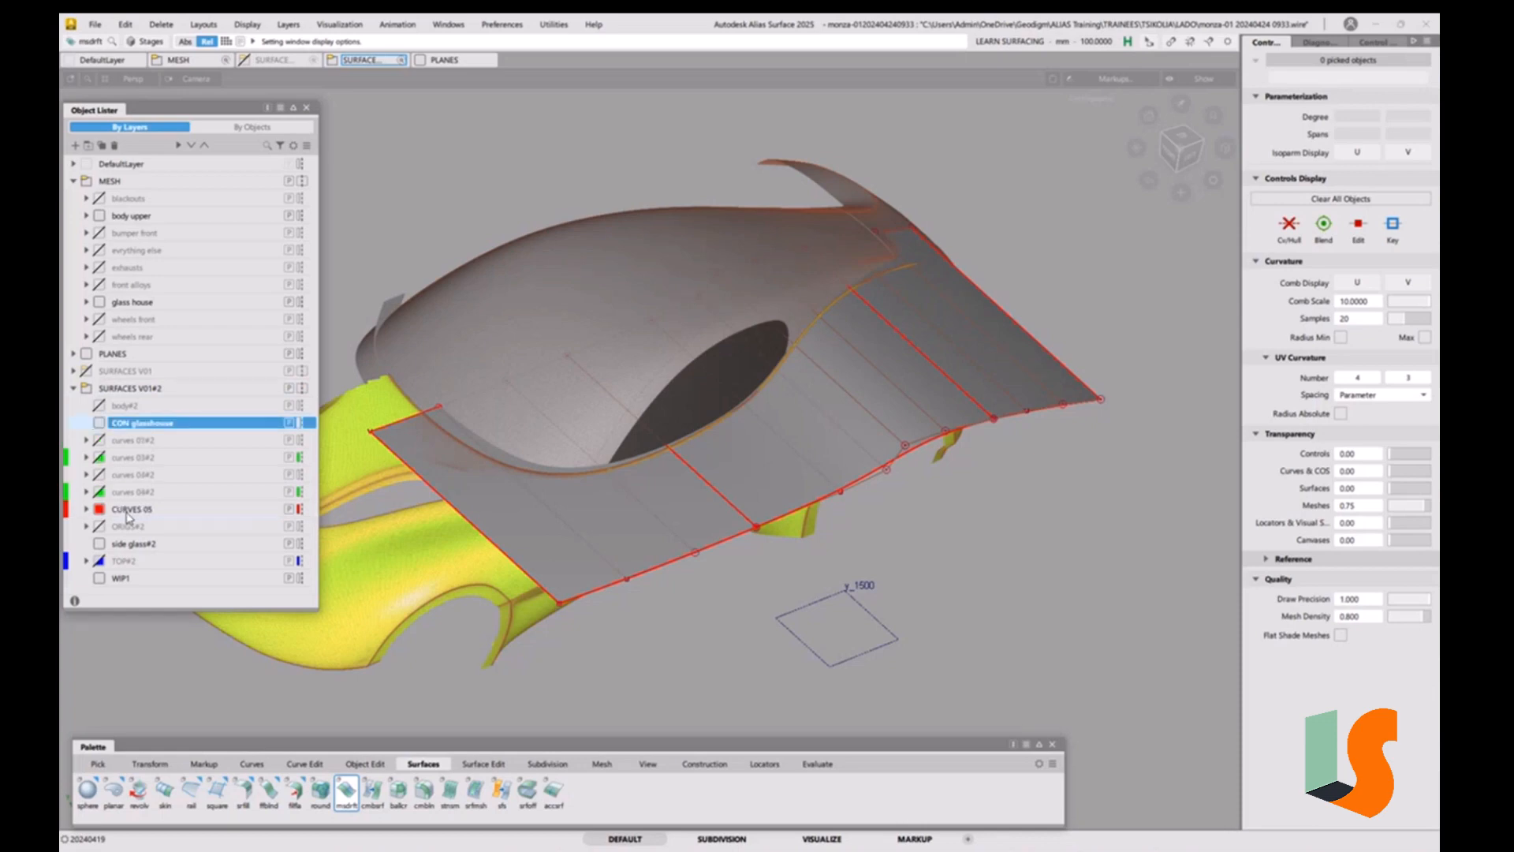
# Create a CON folder inside SURFACES V01#2 and move the CON glasshouse layer into it, with the folder expanded.
pyautogui.rightClick(137, 395)
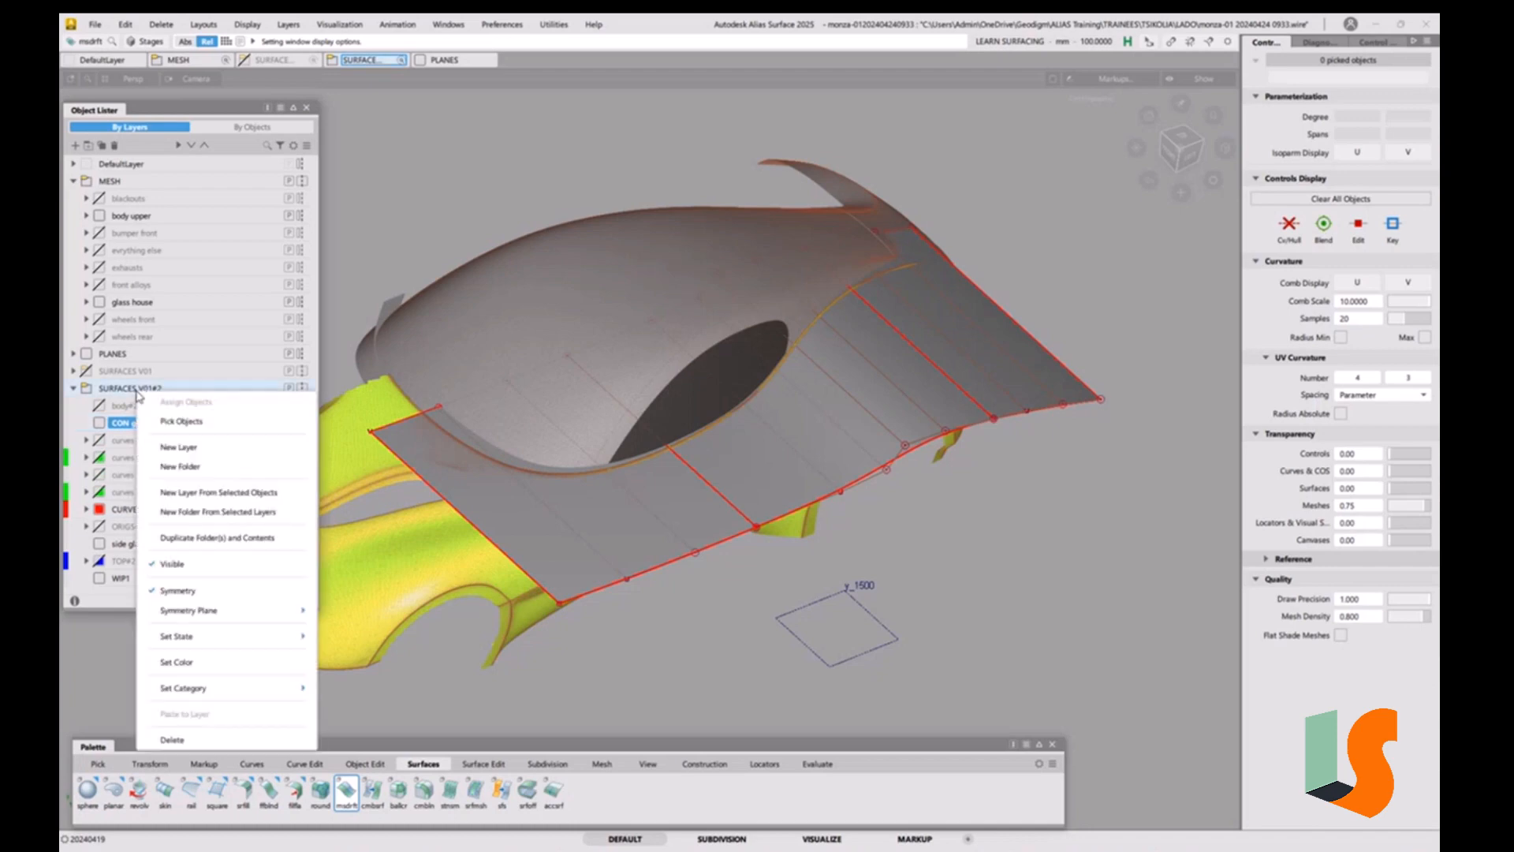
pyautogui.click(191, 467)
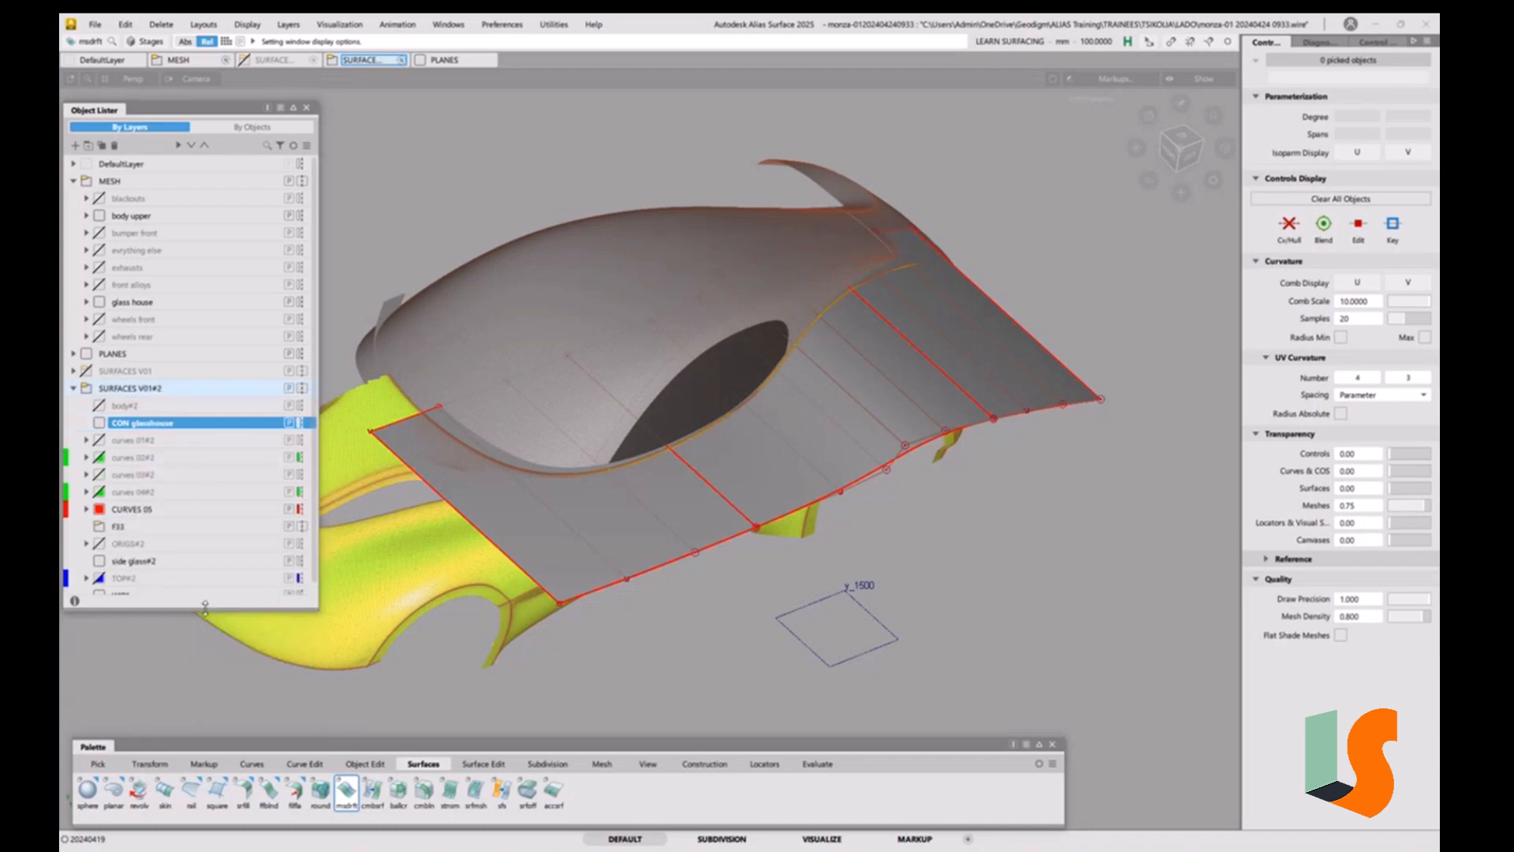
pyautogui.moveTo(213, 608); pyautogui.dragTo(213, 665)
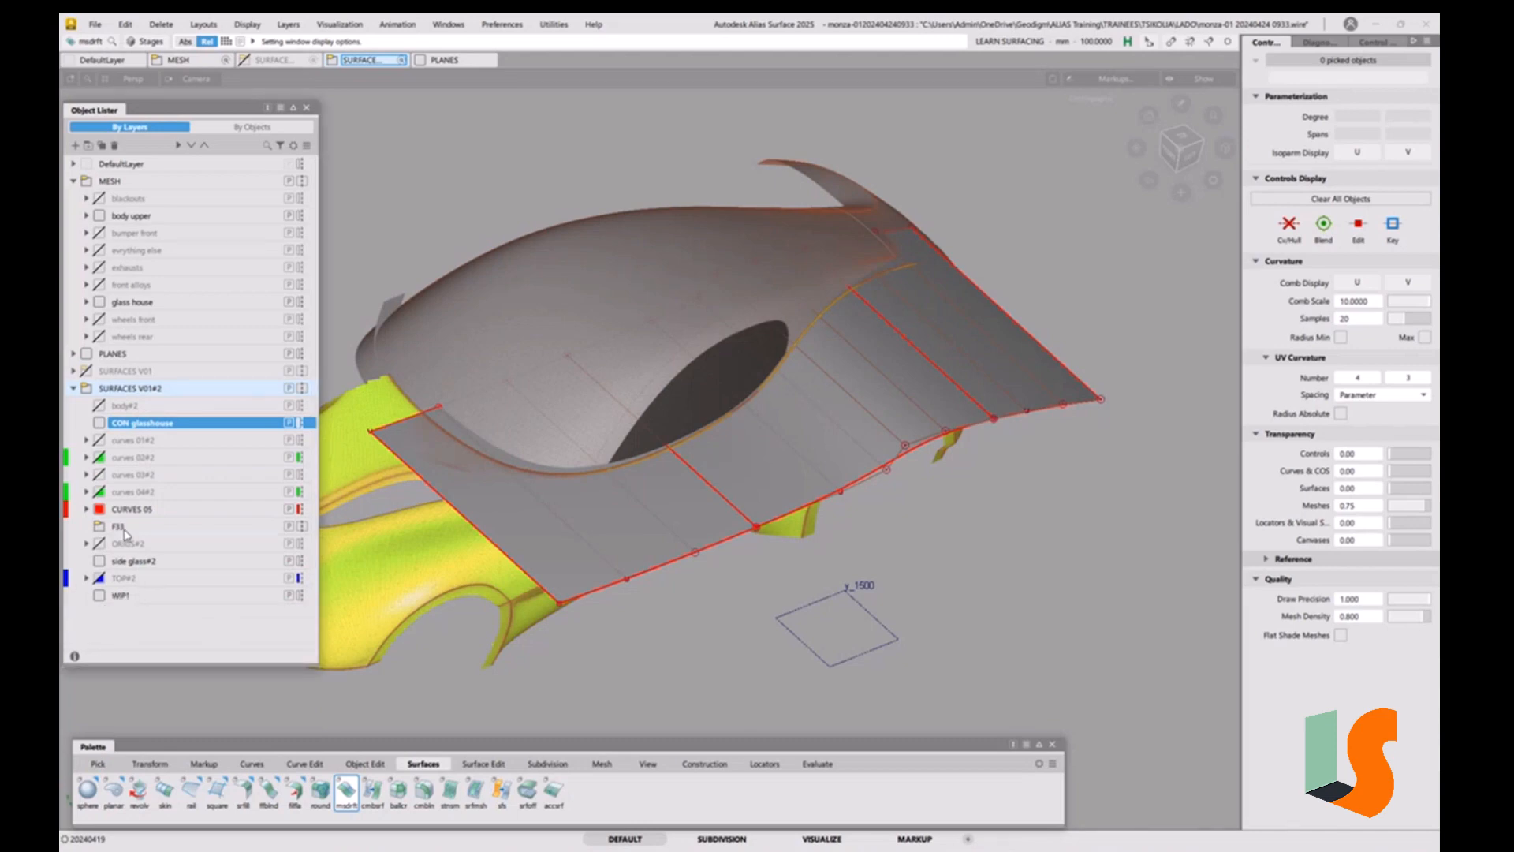
pyautogui.doubleClick(118, 526)
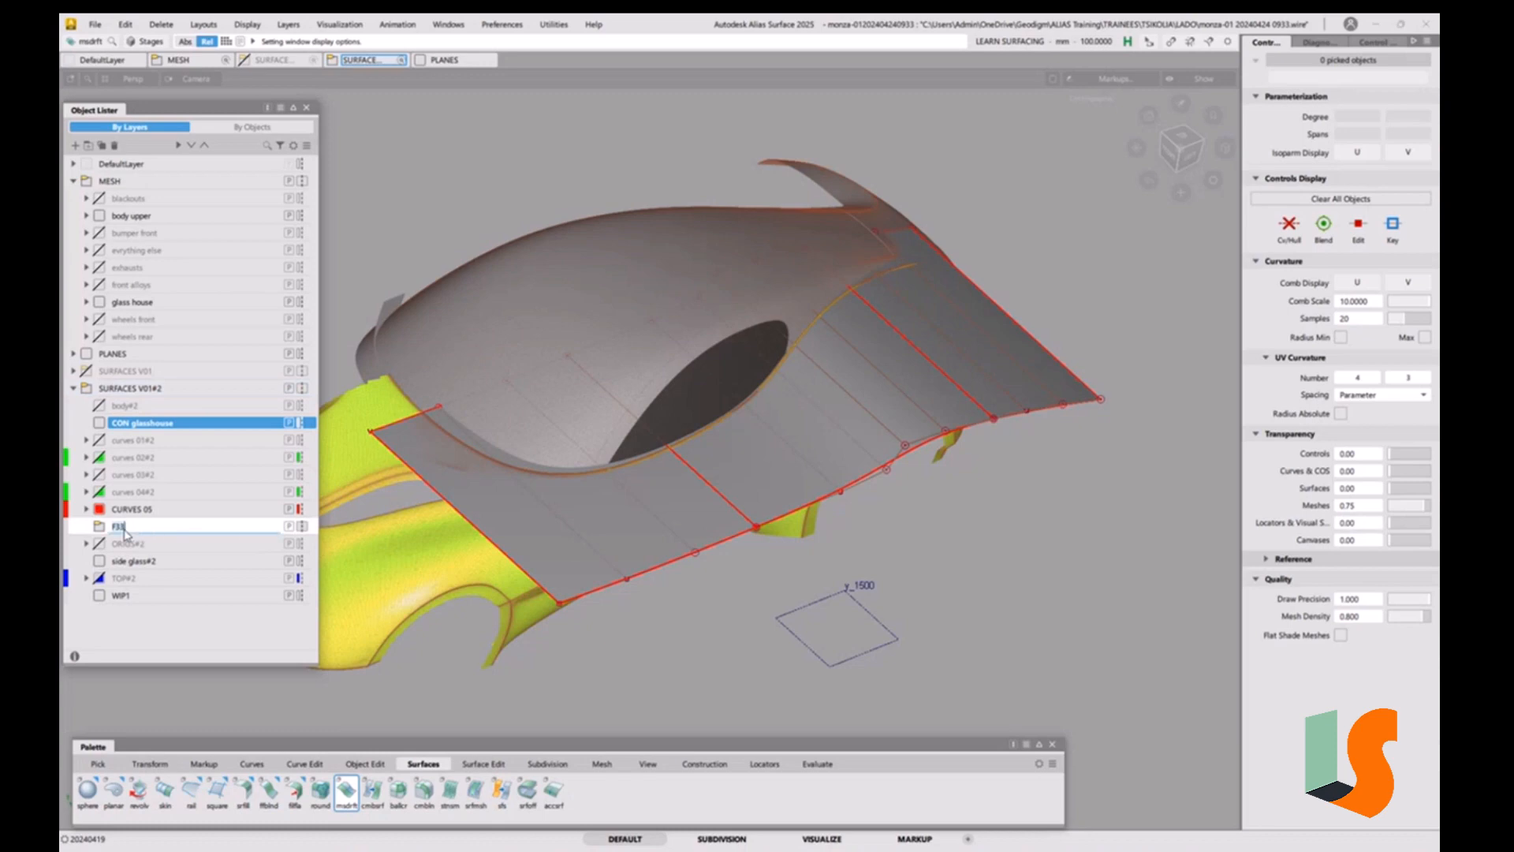
pyautogui.press('Return')
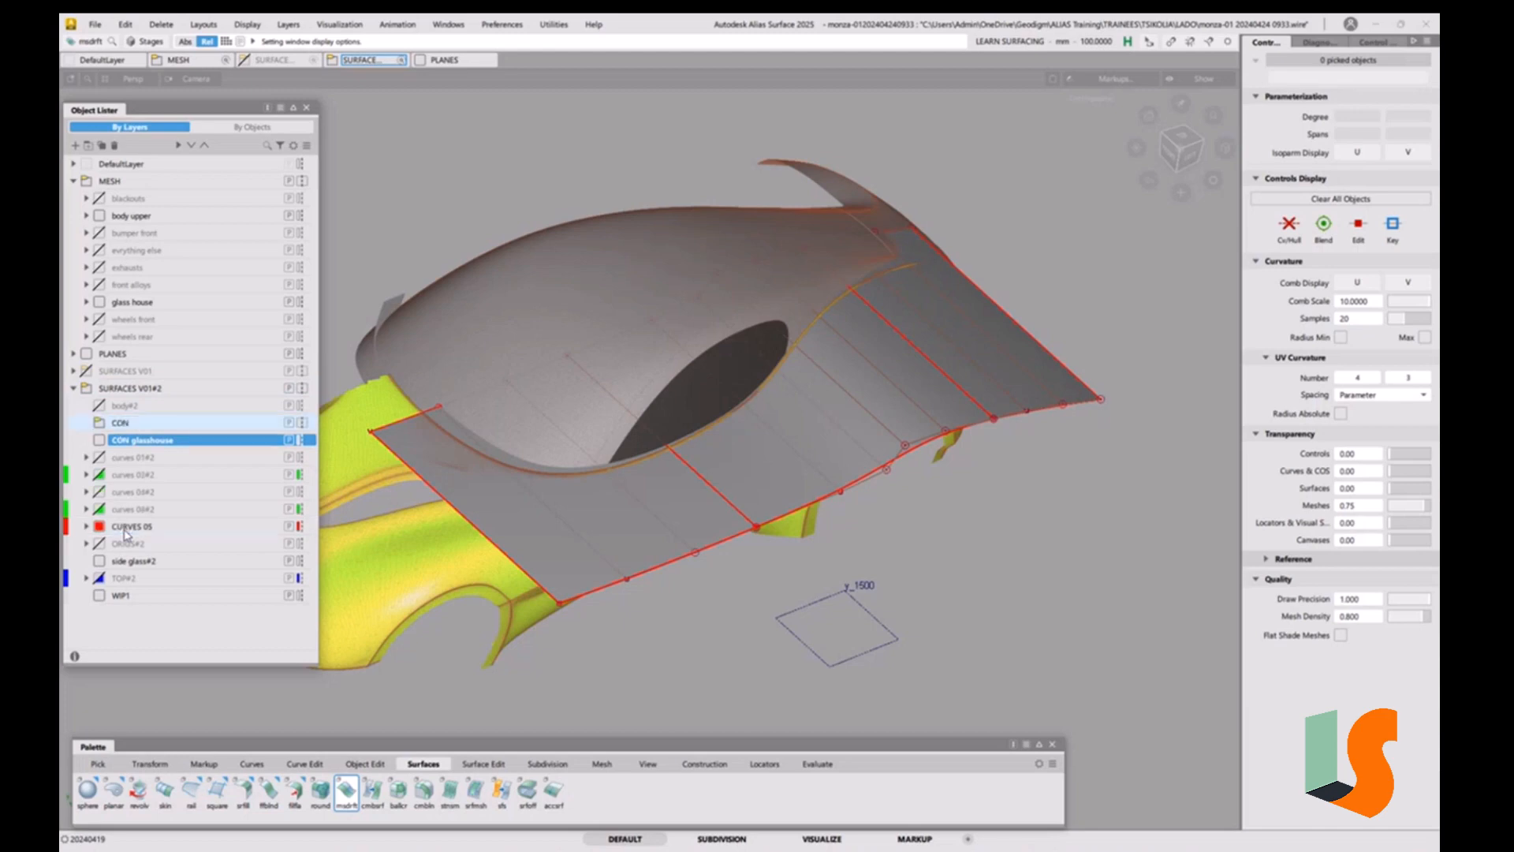
pyautogui.moveTo(117, 445); pyautogui.dragTo(111, 432)
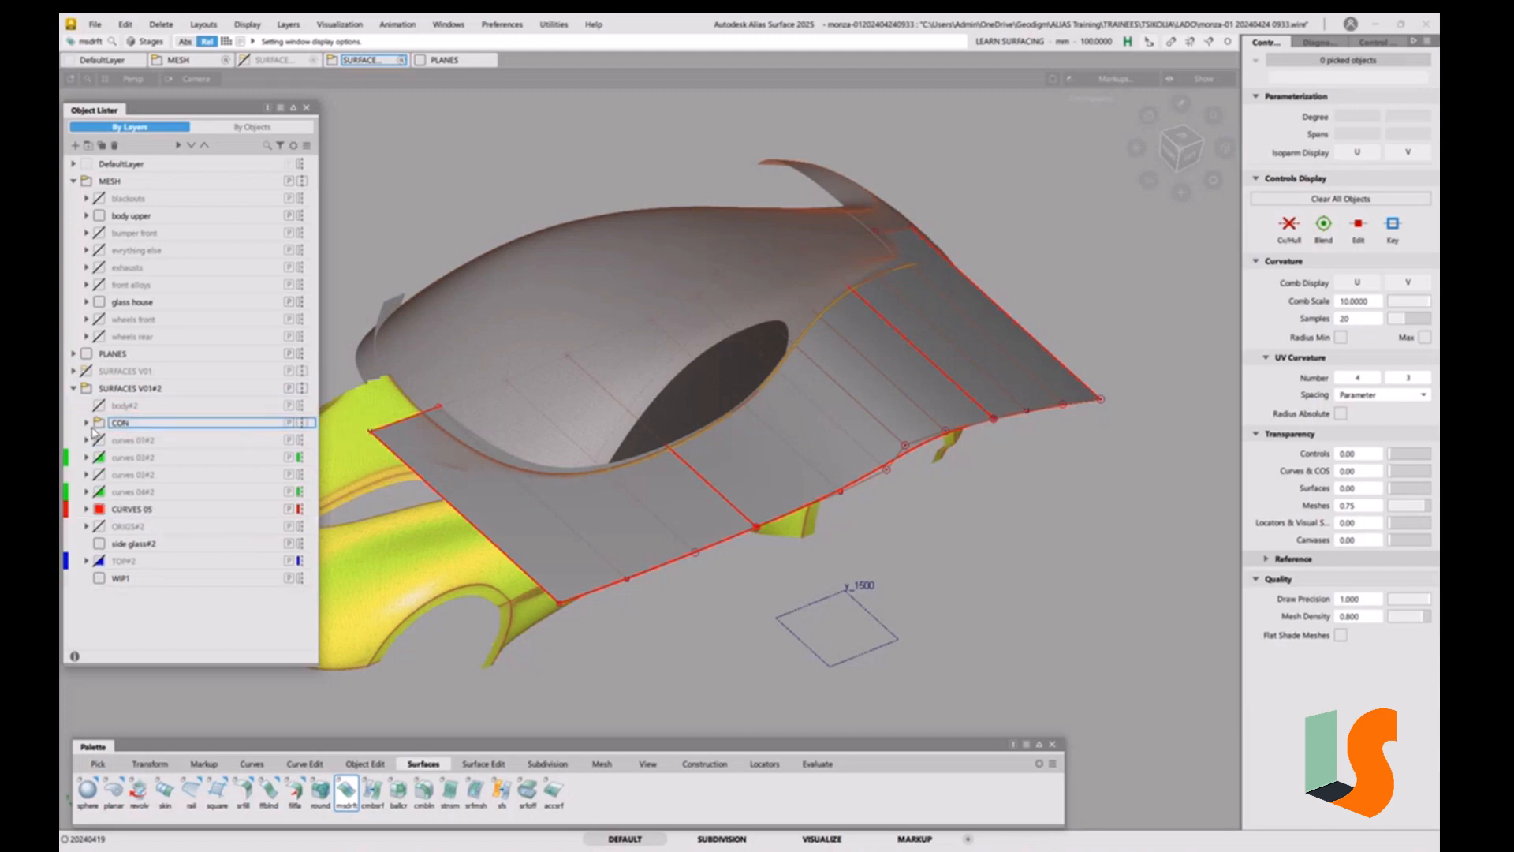
pyautogui.click(87, 422)
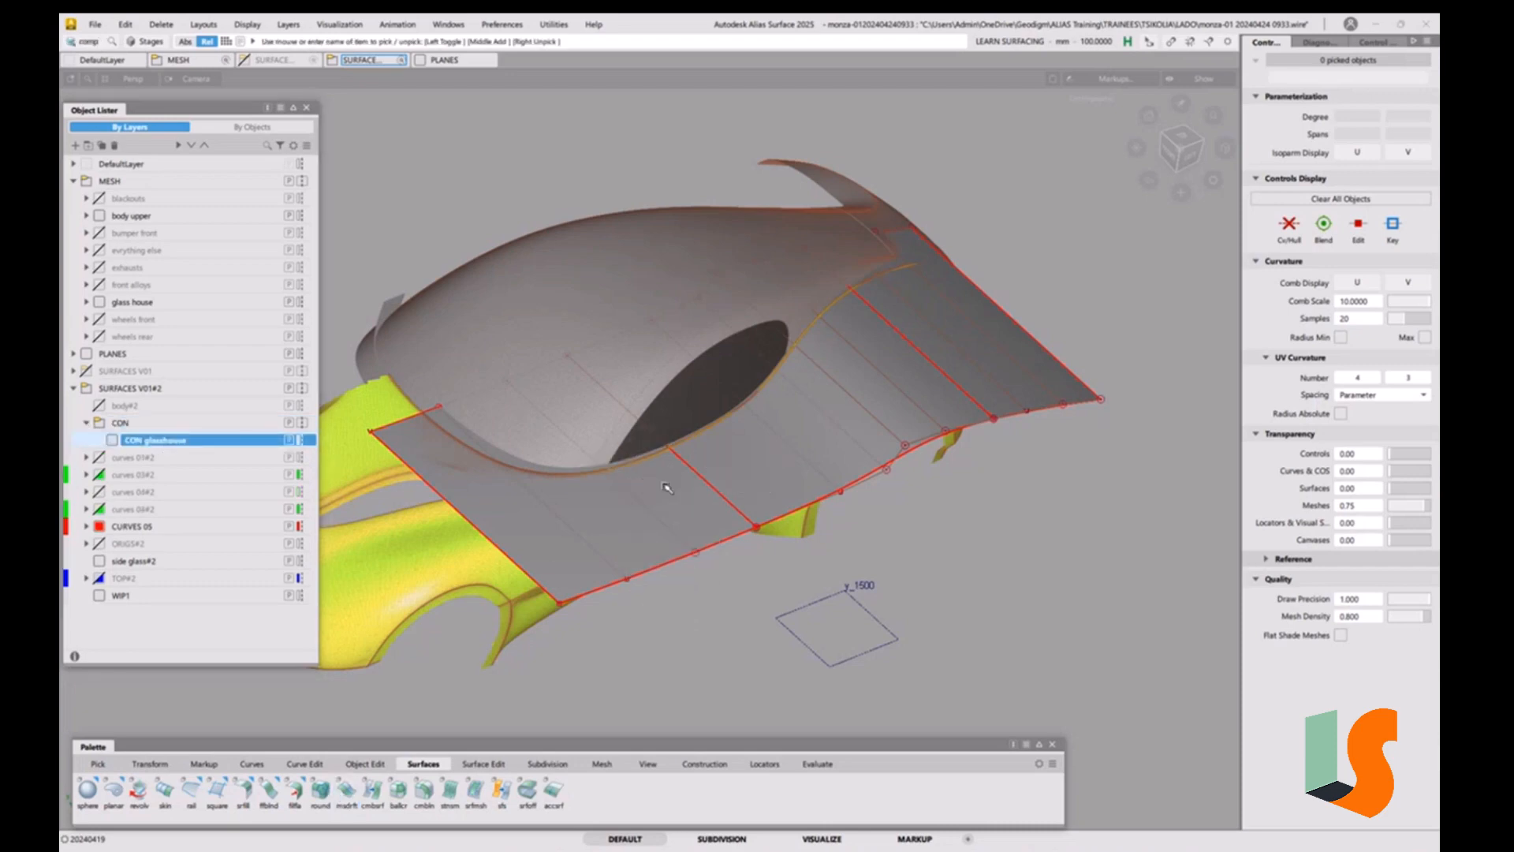
# Pick the three draft surfaces across the glass house and assign them to the CON glasshouse layer.
pyautogui.click(699, 485)
pyautogui.click(755, 443)
pyautogui.click(951, 337)
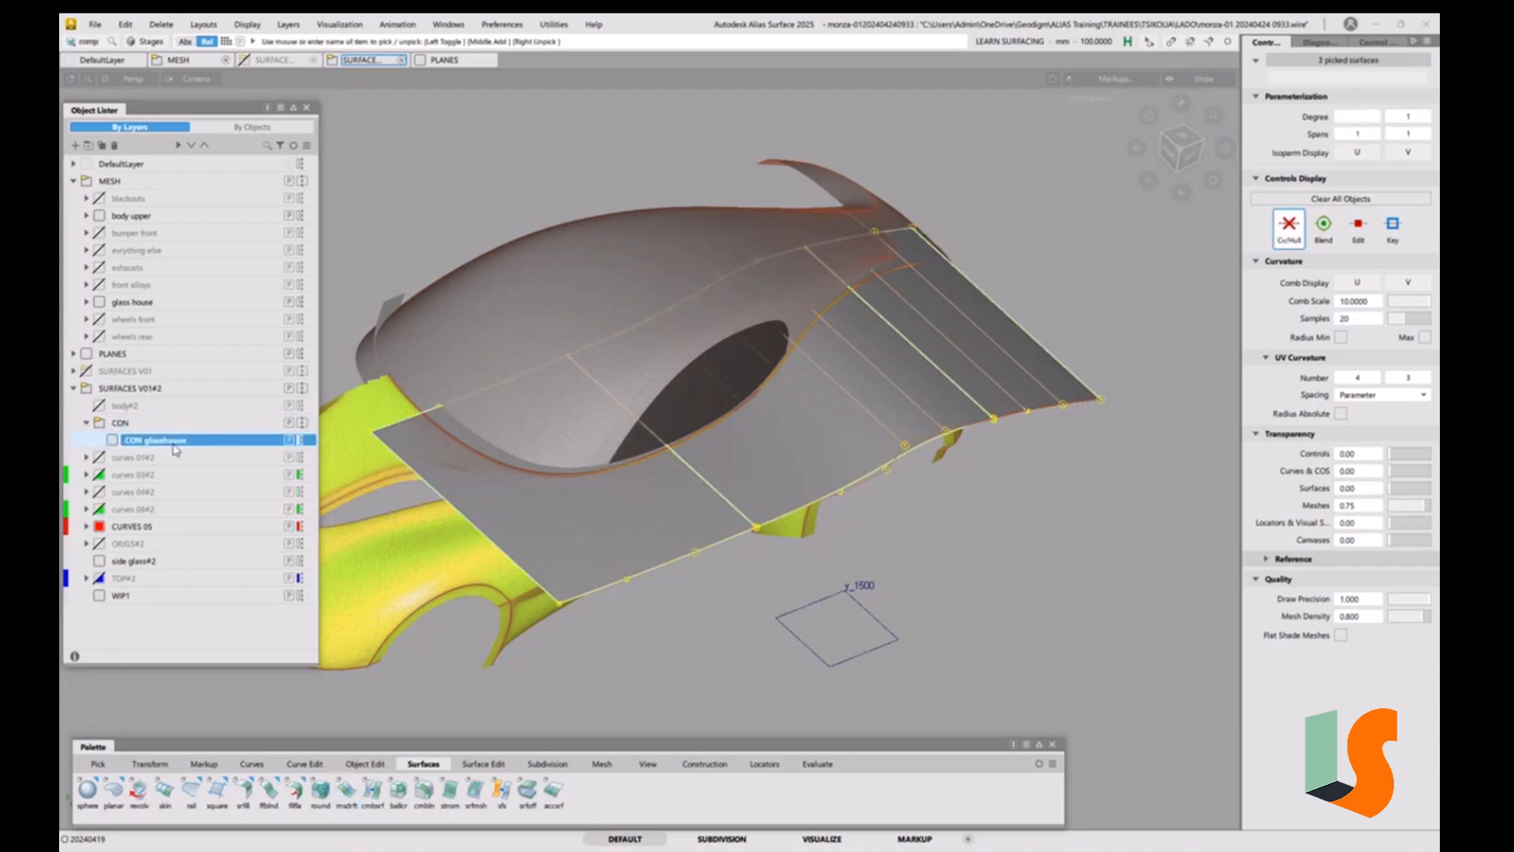
pyautogui.moveTo(172, 445); pyautogui.dragTo(213, 455, button='right')
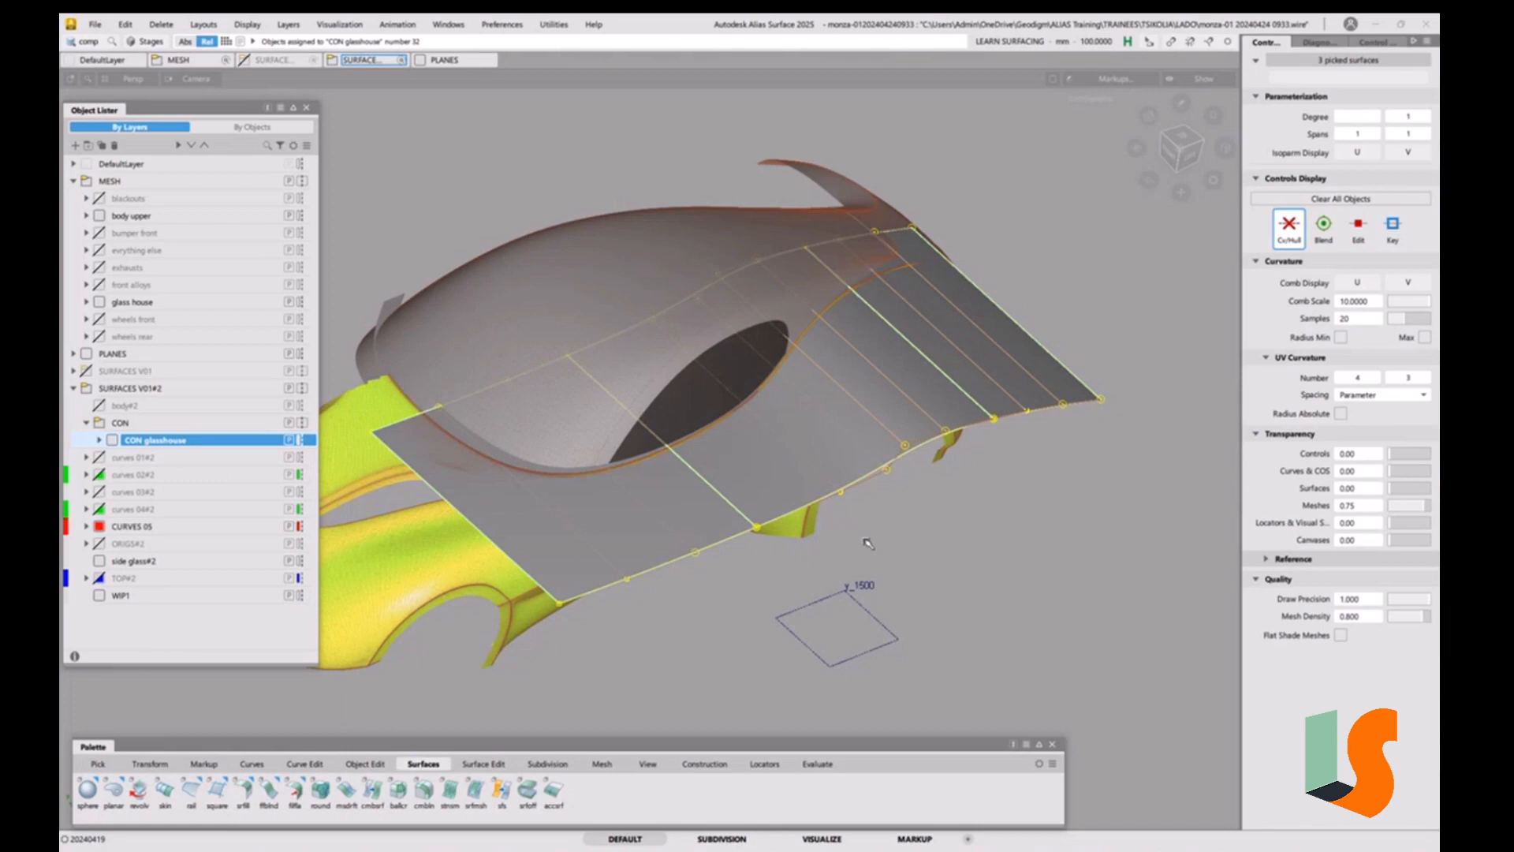
pyautogui.moveTo(903, 453)
pyautogui.keyDown('alt'); pyautogui.keyDown('shift'); pyautogui.mouseDown()
pyautogui.moveTo(739, 447)
pyautogui.moveTo(880, 438)
pyautogui.mouseUp(); pyautogui.keyUp('shift'); pyautogui.keyUp('alt')
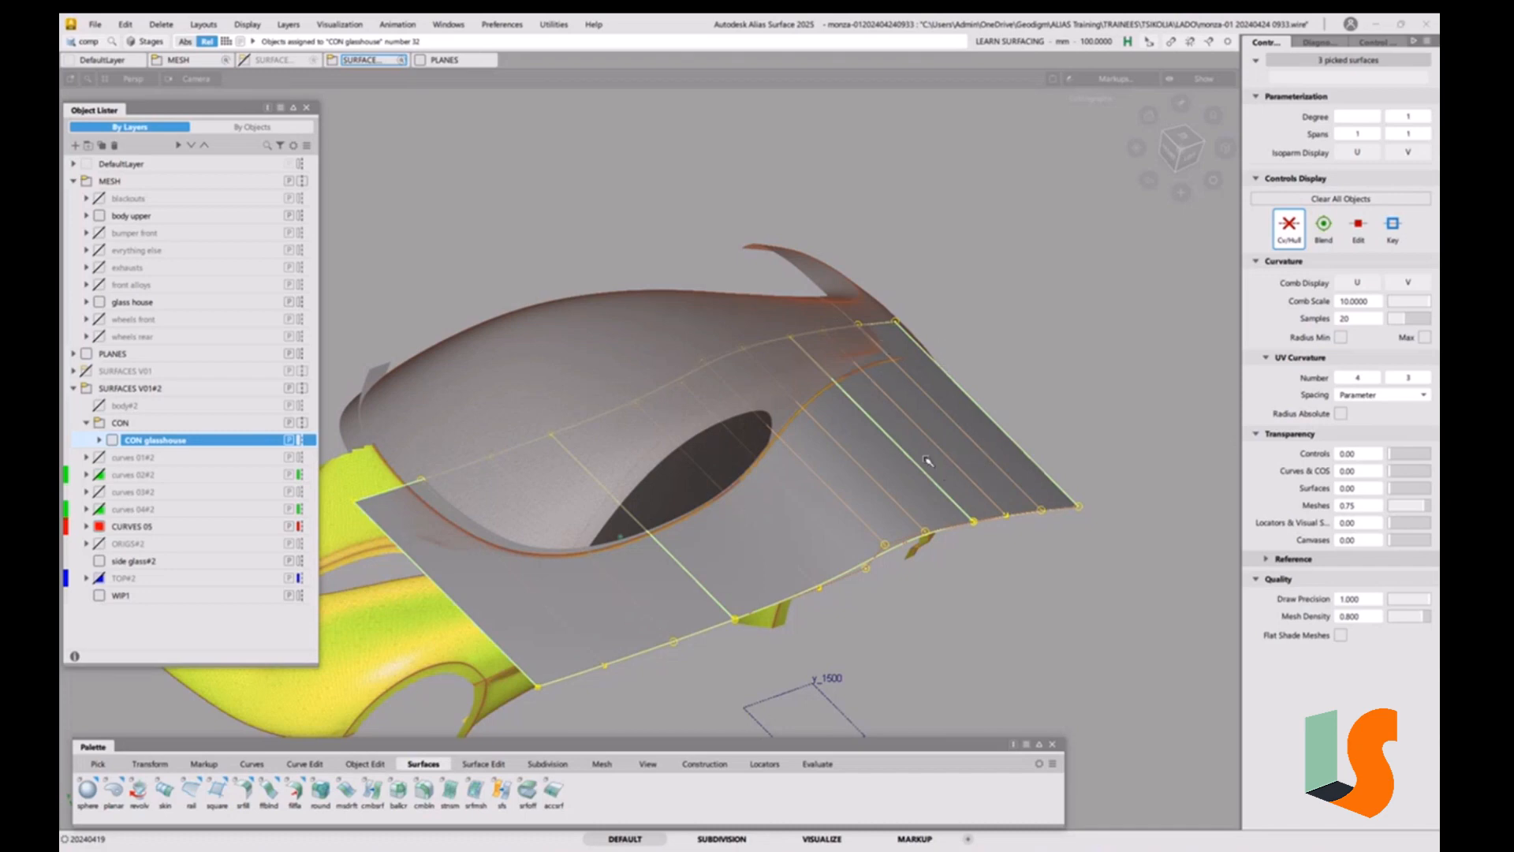
pyautogui.rightClick(183, 440)
pyautogui.click(211, 454)
# Delete the construction history of the three picked draft surfaces.
pyautogui.hotkey('shift', 'd')
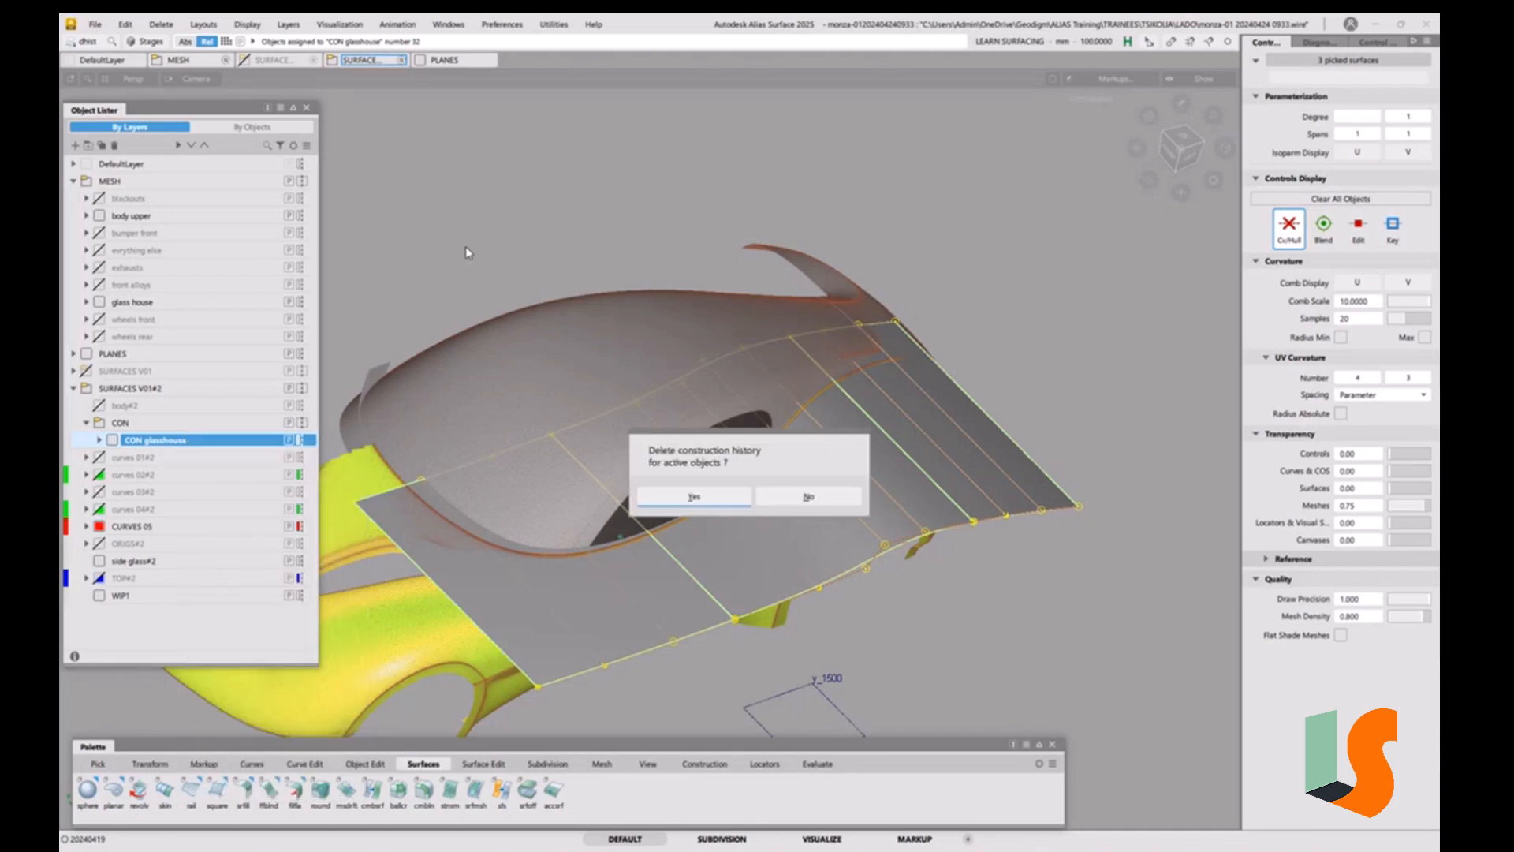
# Delete the construction history of the multi-surface draft surfaces and move the CURVES 05 layer into the CON folder, hidden.
pyautogui.click(693, 497)
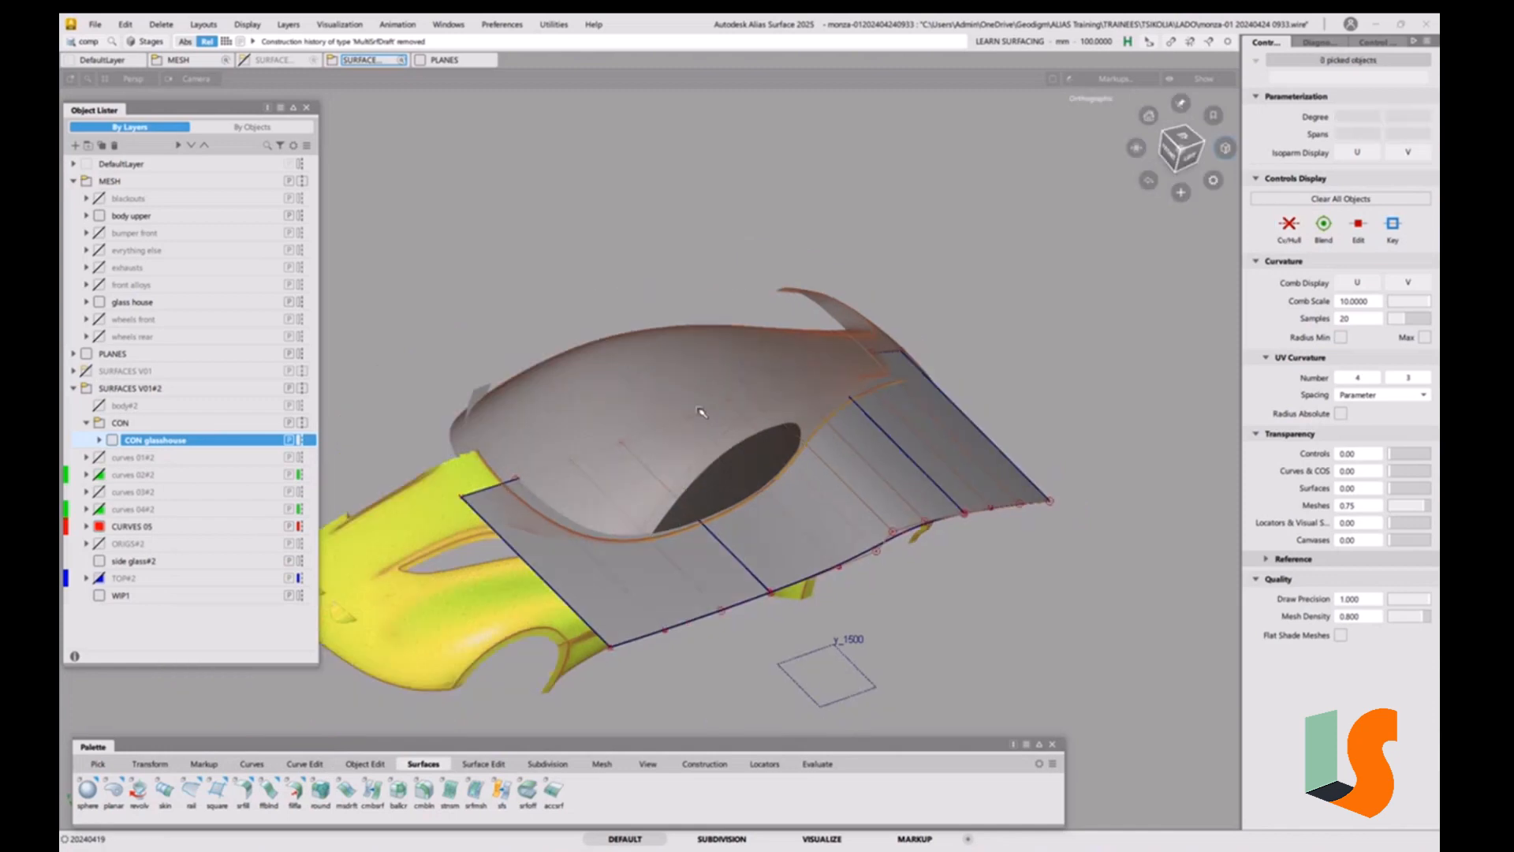
pyautogui.keyDown('alt'); pyautogui.keyDown('shift'); pyautogui.moveTo(698, 408); pyautogui.dragTo(684, 352, button='middle'); pyautogui.keyUp('shift'); pyautogui.keyUp('alt')
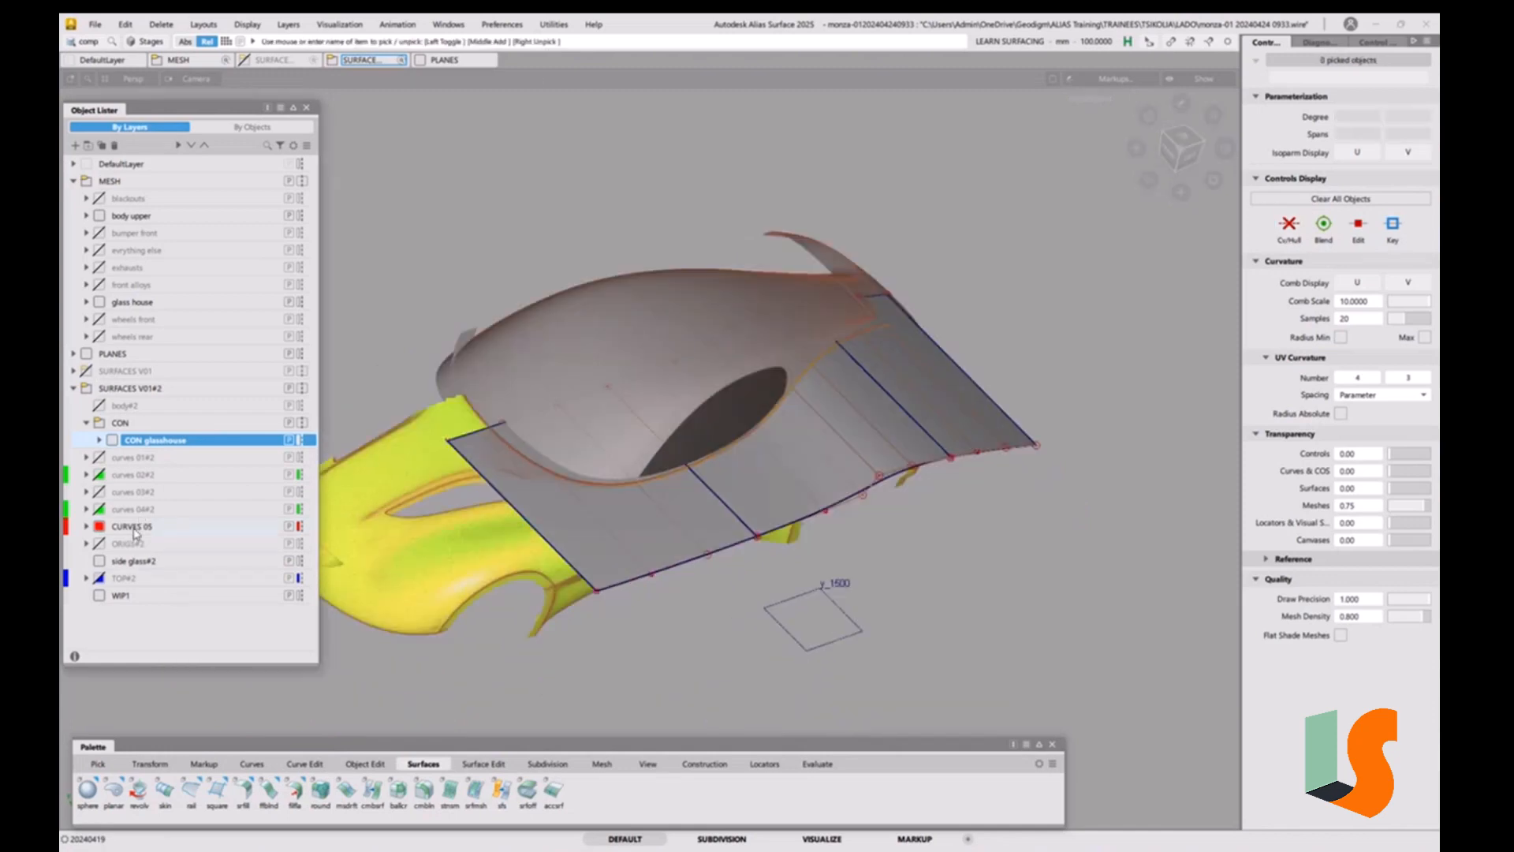
pyautogui.moveTo(134, 534); pyautogui.dragTo(133, 426)
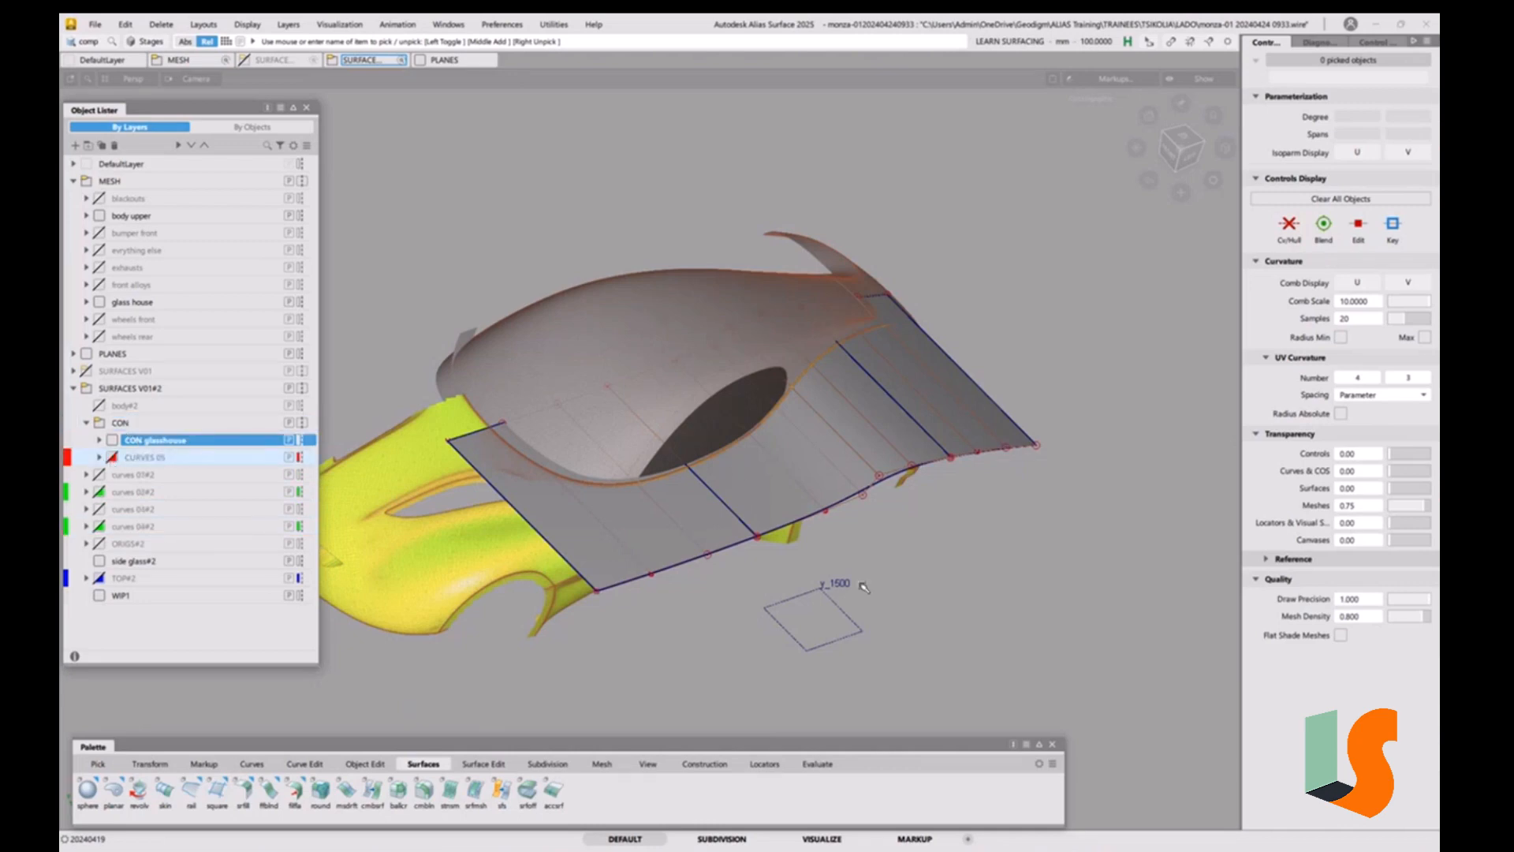
# Examine from several angles where the draft surfaces cut through the glasshouse mesh.
pyautogui.keyDown('alt'); pyautogui.keyDown('shift'); pyautogui.moveTo(873, 489); pyautogui.dragTo(832, 442); pyautogui.keyUp('shift'); pyautogui.keyUp('alt')
pyautogui.keyDown('alt'); pyautogui.keyDown('shift'); pyautogui.moveTo(830, 521); pyautogui.dragTo(781, 514); pyautogui.keyUp('shift'); pyautogui.keyUp('alt')
pyautogui.keyDown('alt'); pyautogui.keyDown('shift'); pyautogui.moveTo(779, 491); pyautogui.dragTo(918, 514, button='right'); pyautogui.keyUp('shift'); pyautogui.keyUp('alt')
pyautogui.keyDown('alt'); pyautogui.keyDown('shift'); pyautogui.moveTo(918, 514); pyautogui.dragTo(807, 505, button='middle'); pyautogui.keyUp('shift'); pyautogui.keyUp('alt')
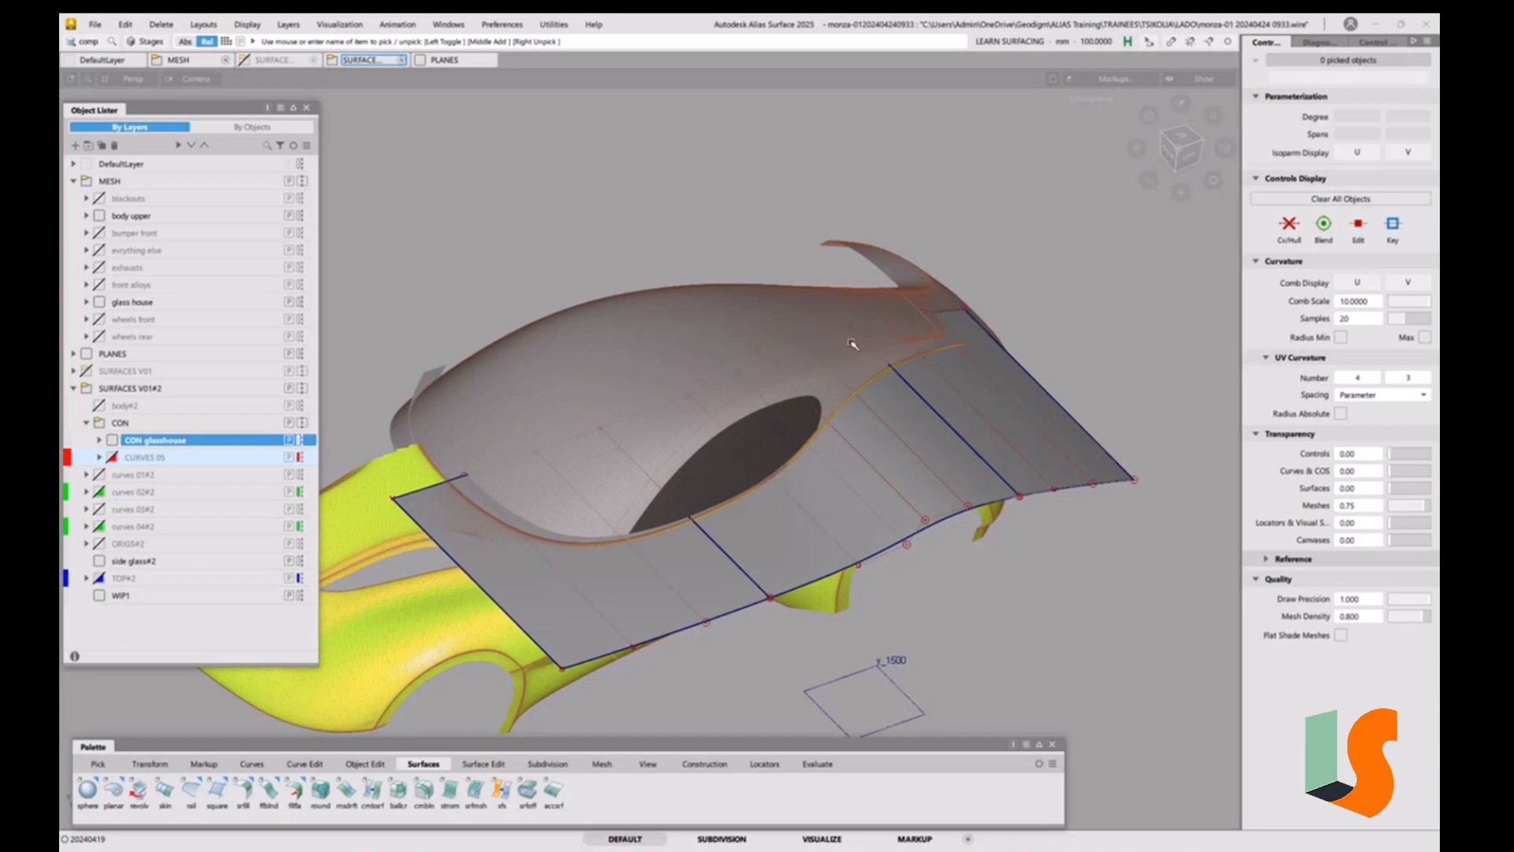
pyautogui.keyDown('alt'); pyautogui.keyDown('shift'); pyautogui.moveTo(852, 344); pyautogui.dragTo(765, 436); pyautogui.keyUp('shift'); pyautogui.keyUp('alt')
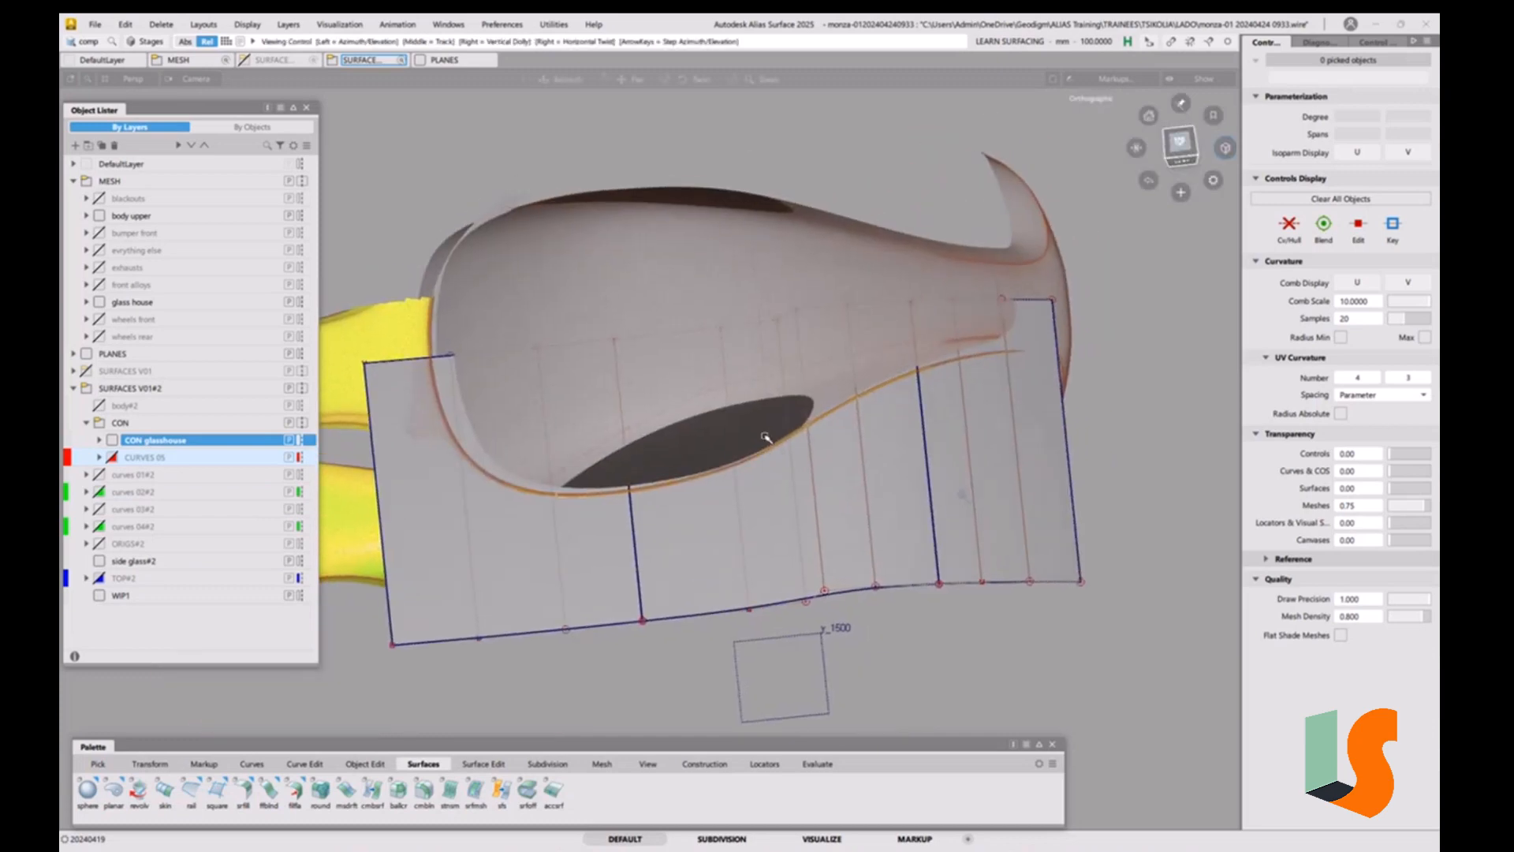
pyautogui.keyDown('alt'); pyautogui.keyDown('shift'); pyautogui.moveTo(765, 437); pyautogui.dragTo(777, 395, button='right'); pyautogui.keyUp('shift'); pyautogui.keyUp('alt')
pyautogui.moveTo(777, 395)
pyautogui.keyDown('alt'); pyautogui.keyDown('shift'); pyautogui.mouseDown()
pyautogui.moveTo(584, 413)
pyautogui.moveTo(683, 463)
pyautogui.moveTo(650, 461)
pyautogui.moveTo(653, 487)
pyautogui.moveTo(679, 438)
pyautogui.moveTo(641, 380)
pyautogui.mouseUp(); pyautogui.keyUp('shift'); pyautogui.keyUp('alt')
# Assign the Material#25 shader to the glasshouse mesh and the dark side window mesh.
pyautogui.press('5')
pyautogui.click(649, 453)
pyautogui.click(640, 380)
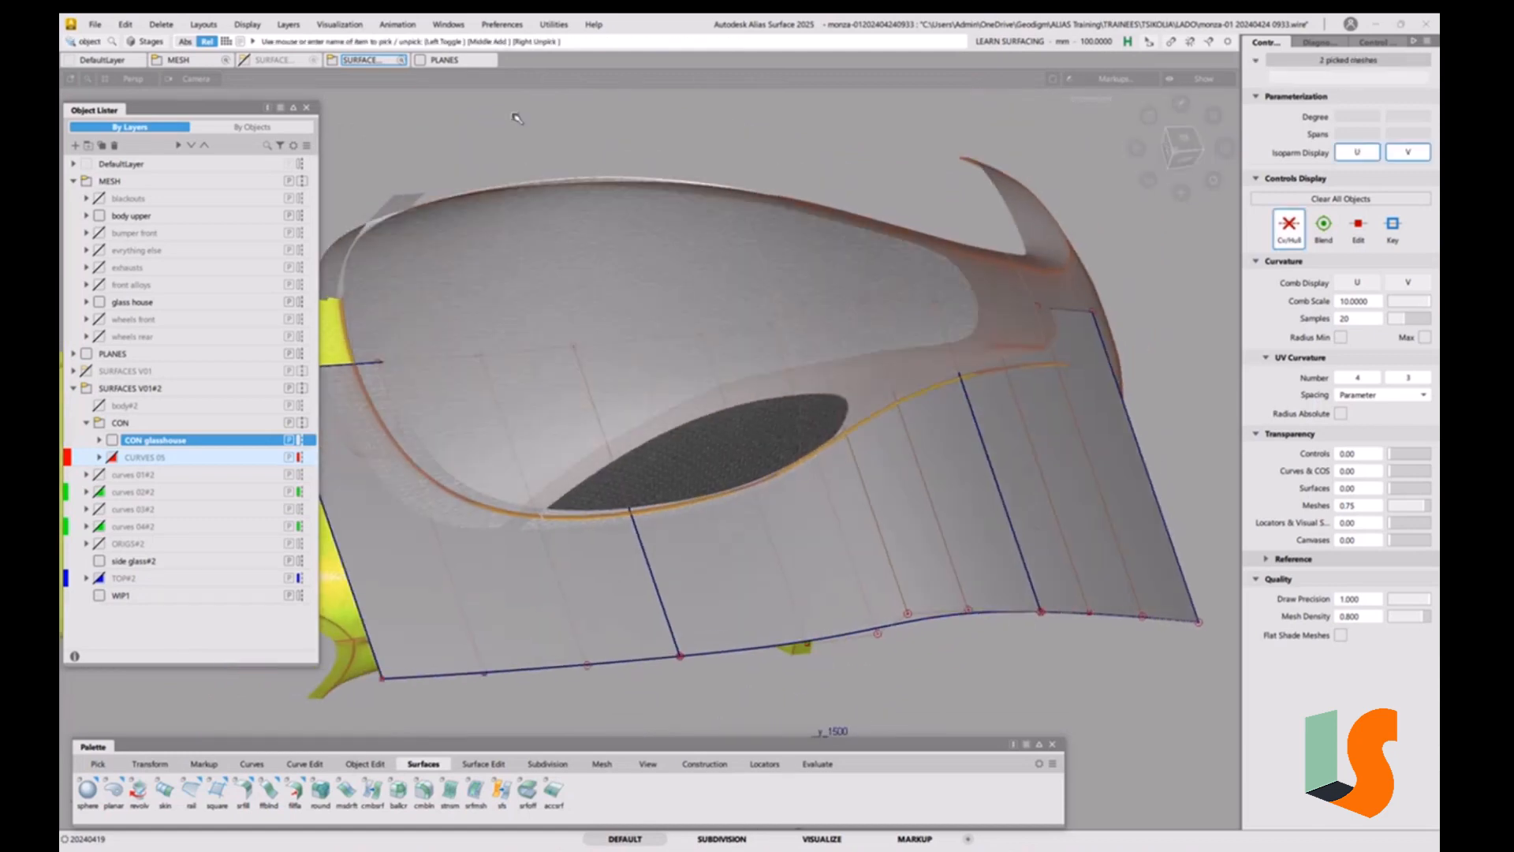
pyautogui.click(341, 24)
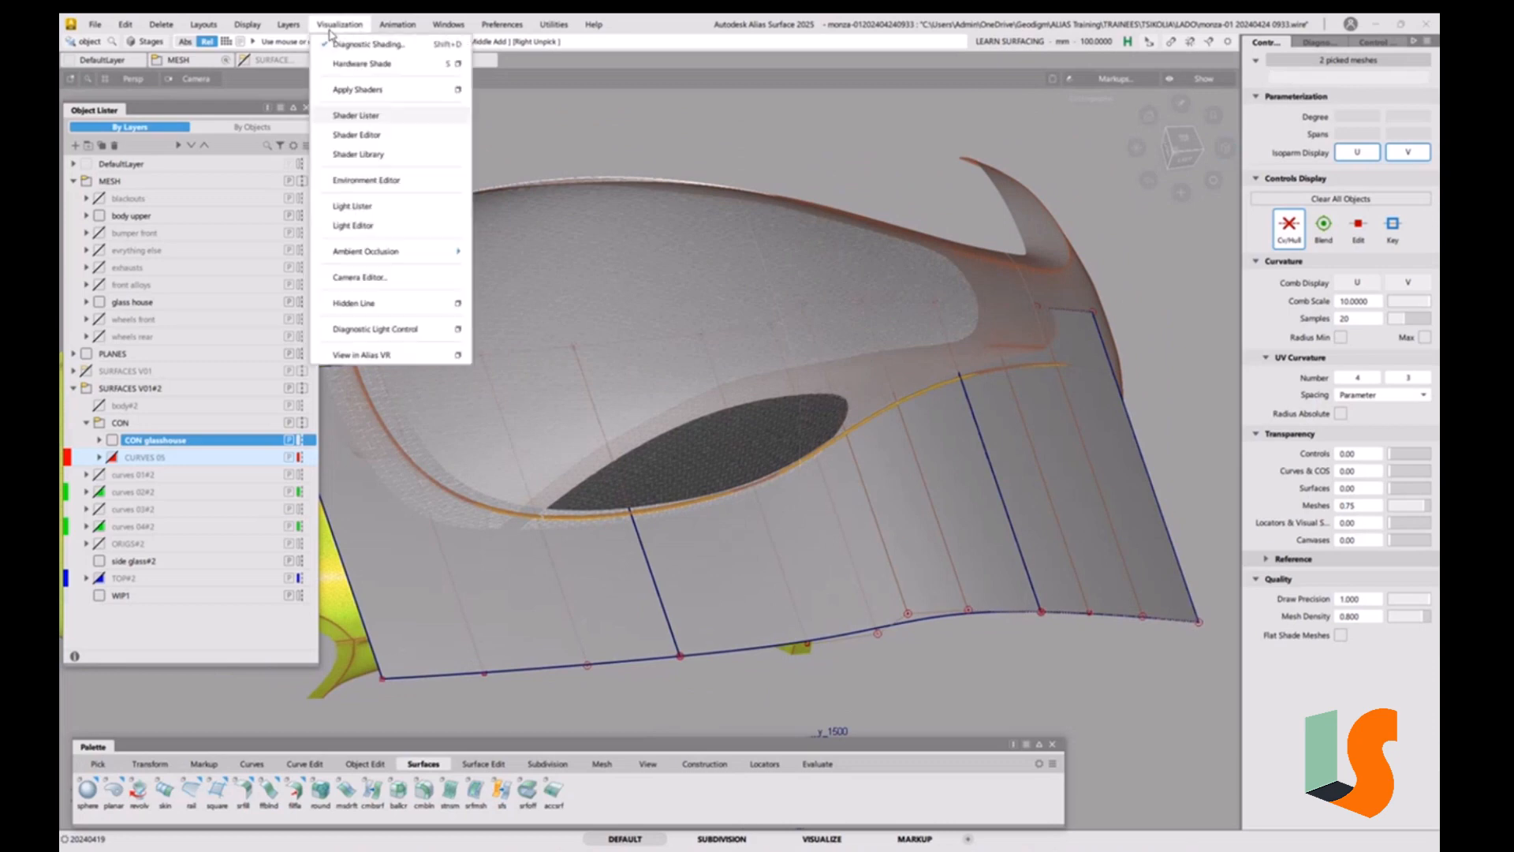
pyautogui.click(359, 116)
pyautogui.rightClick(289, 179)
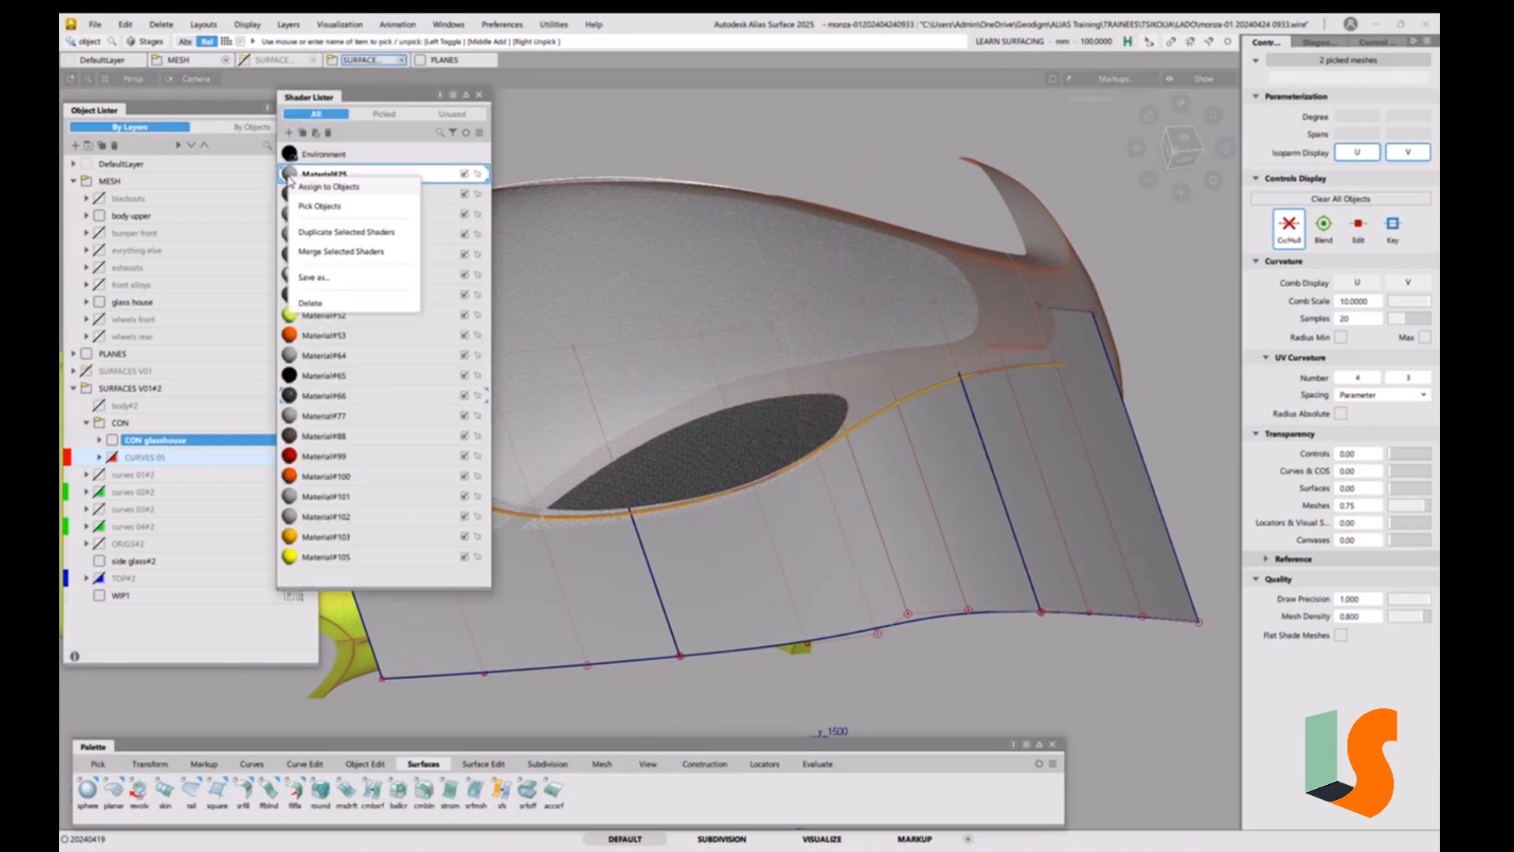
pyautogui.click(337, 186)
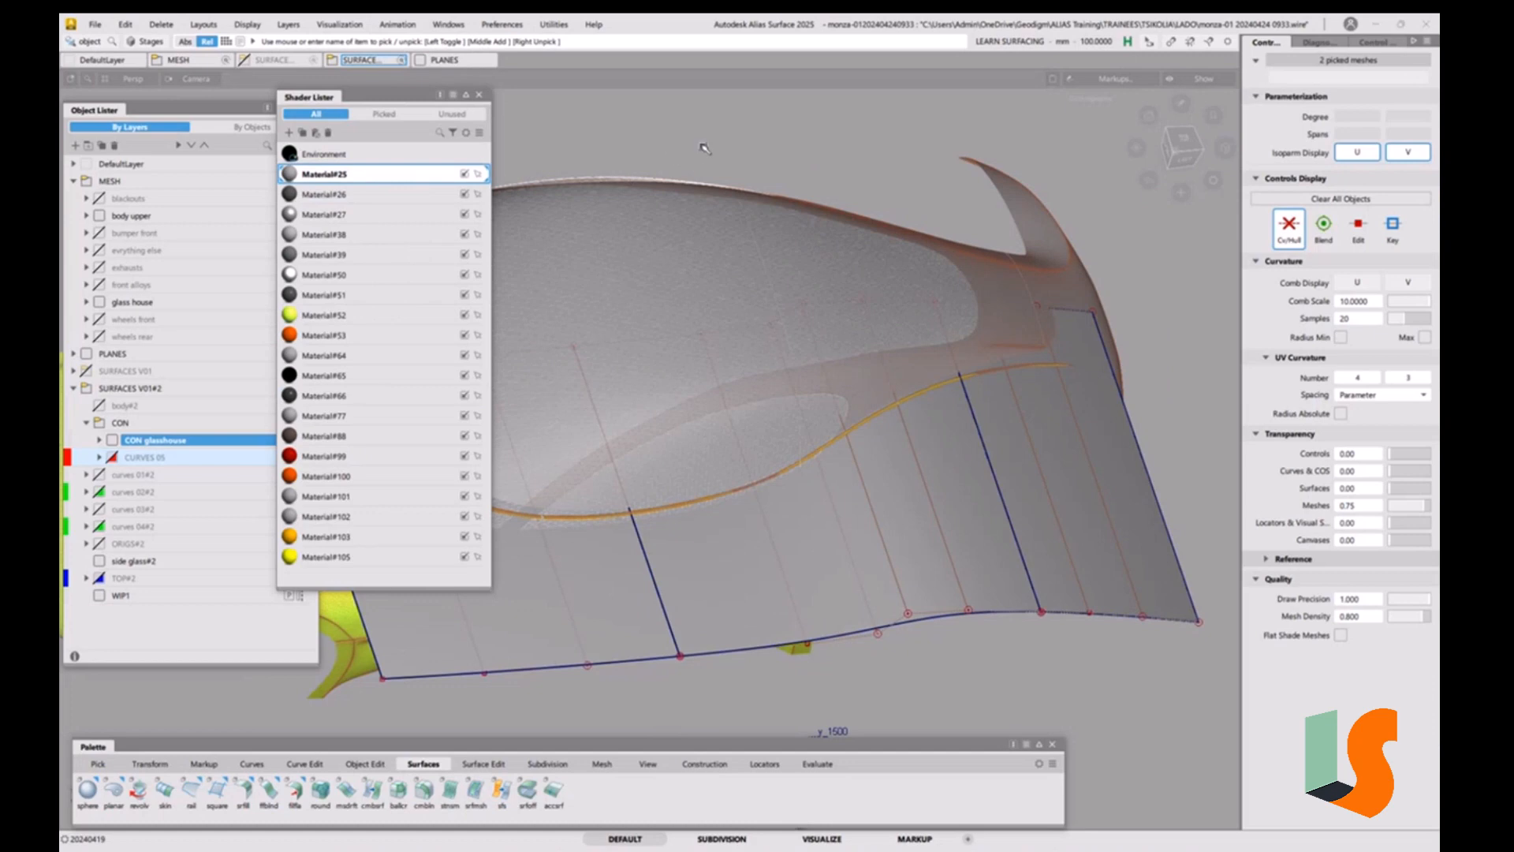
pyautogui.click(738, 139)
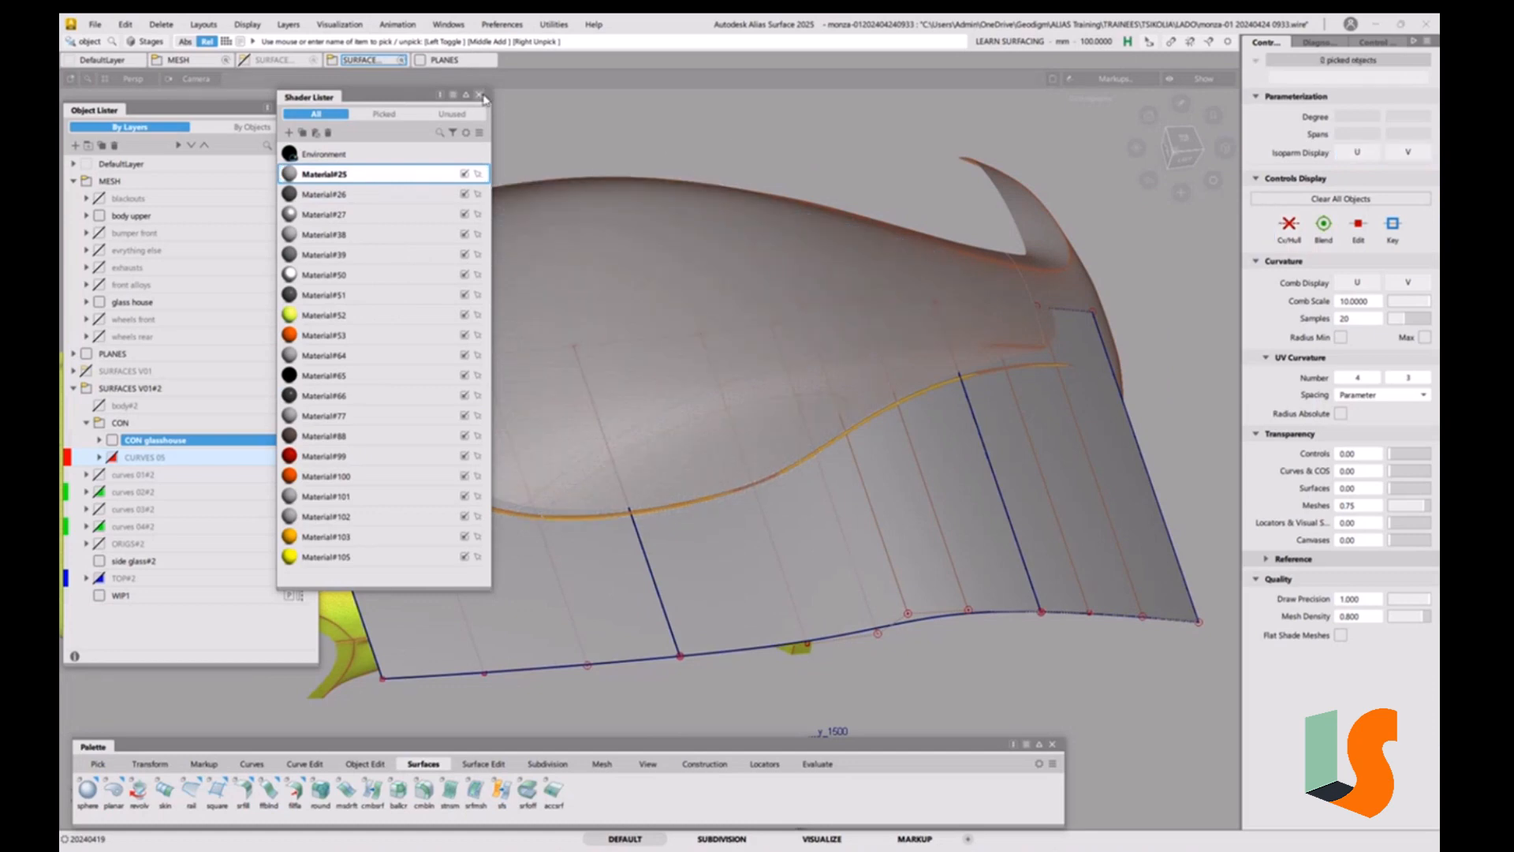
pyautogui.click(478, 94)
# Compare the cut line of the draft surfaces with the glasshouse mesh edge in top view, with shading off and on.
pyautogui.keyDown('alt'); pyautogui.keyDown('shift'); pyautogui.moveTo(778, 362); pyautogui.dragTo(862, 491); pyautogui.keyUp('shift'); pyautogui.keyUp('alt')
pyautogui.keyDown('alt'); pyautogui.keyDown('shift'); pyautogui.moveTo(862, 491); pyautogui.dragTo(796, 503, button='middle'); pyautogui.keyUp('shift'); pyautogui.keyUp('alt')
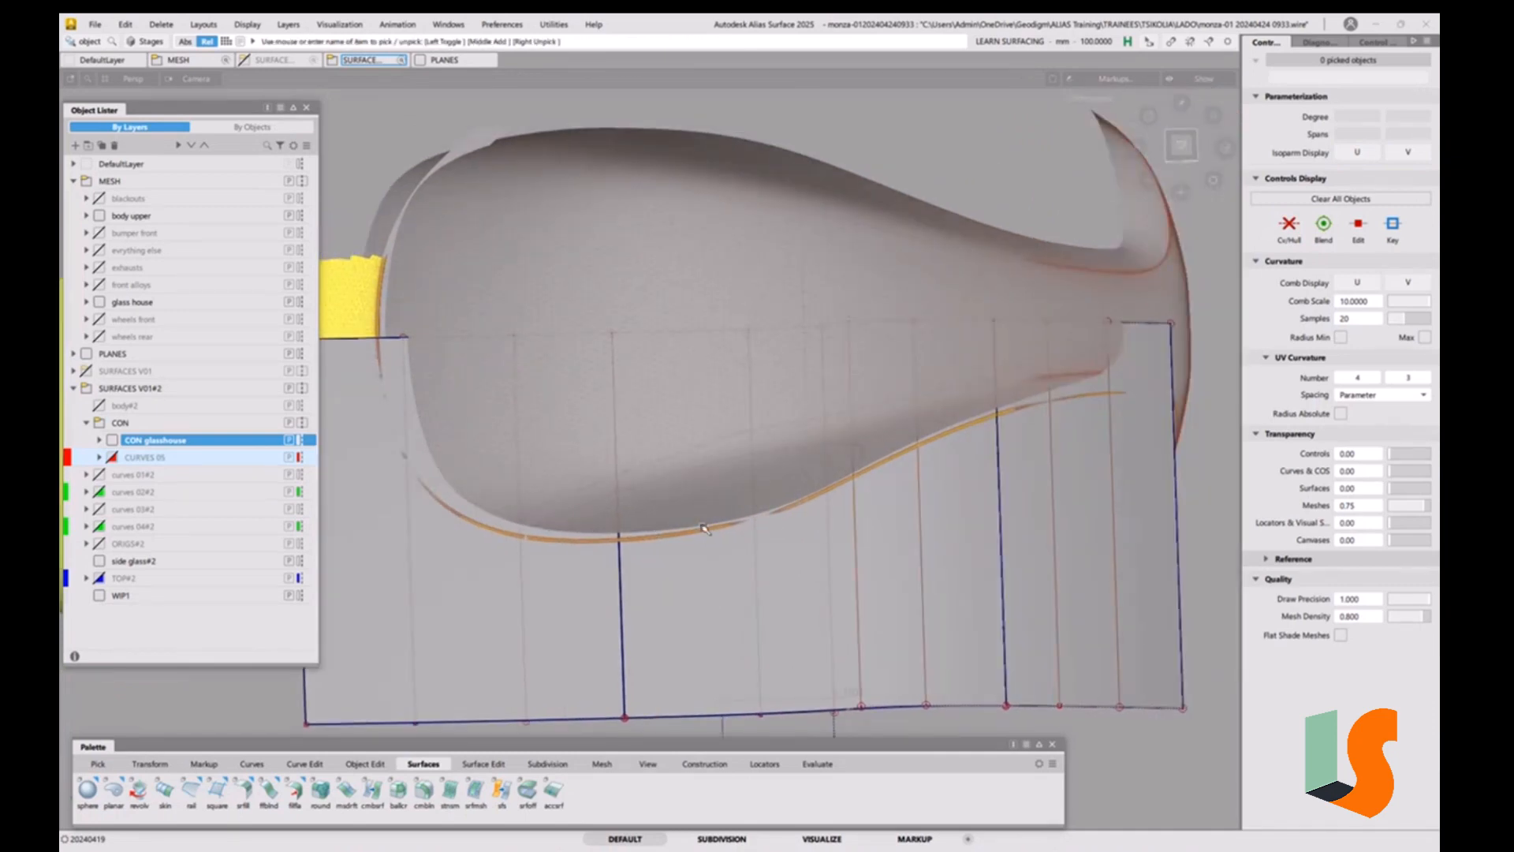
pyautogui.keyDown('alt'); pyautogui.keyDown('shift'); pyautogui.moveTo(858, 478); pyautogui.dragTo(868, 447, button='right'); pyautogui.keyUp('shift'); pyautogui.keyUp('alt')
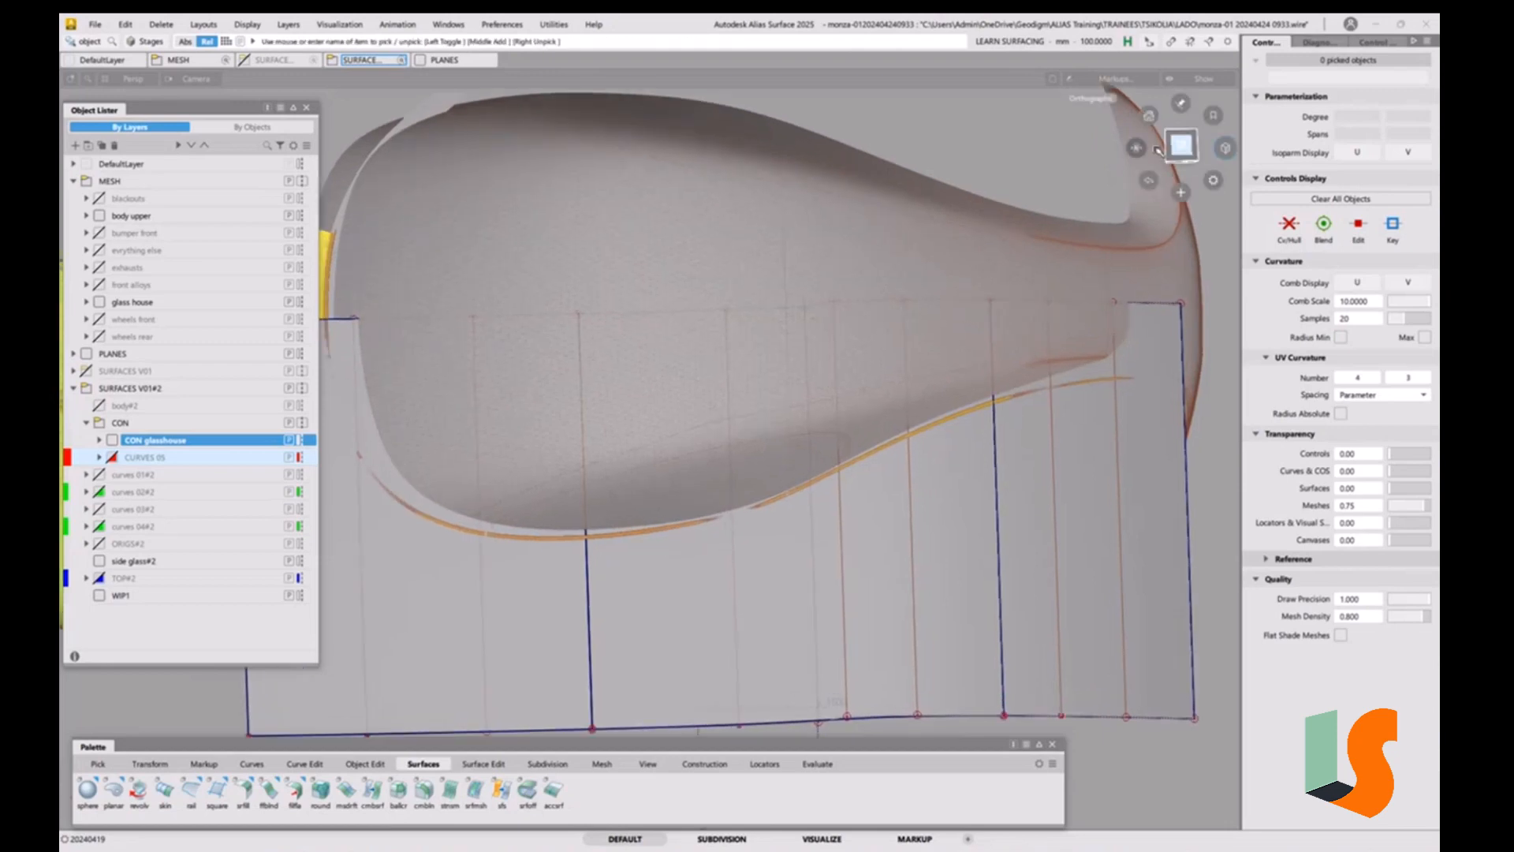
pyautogui.click(1180, 146)
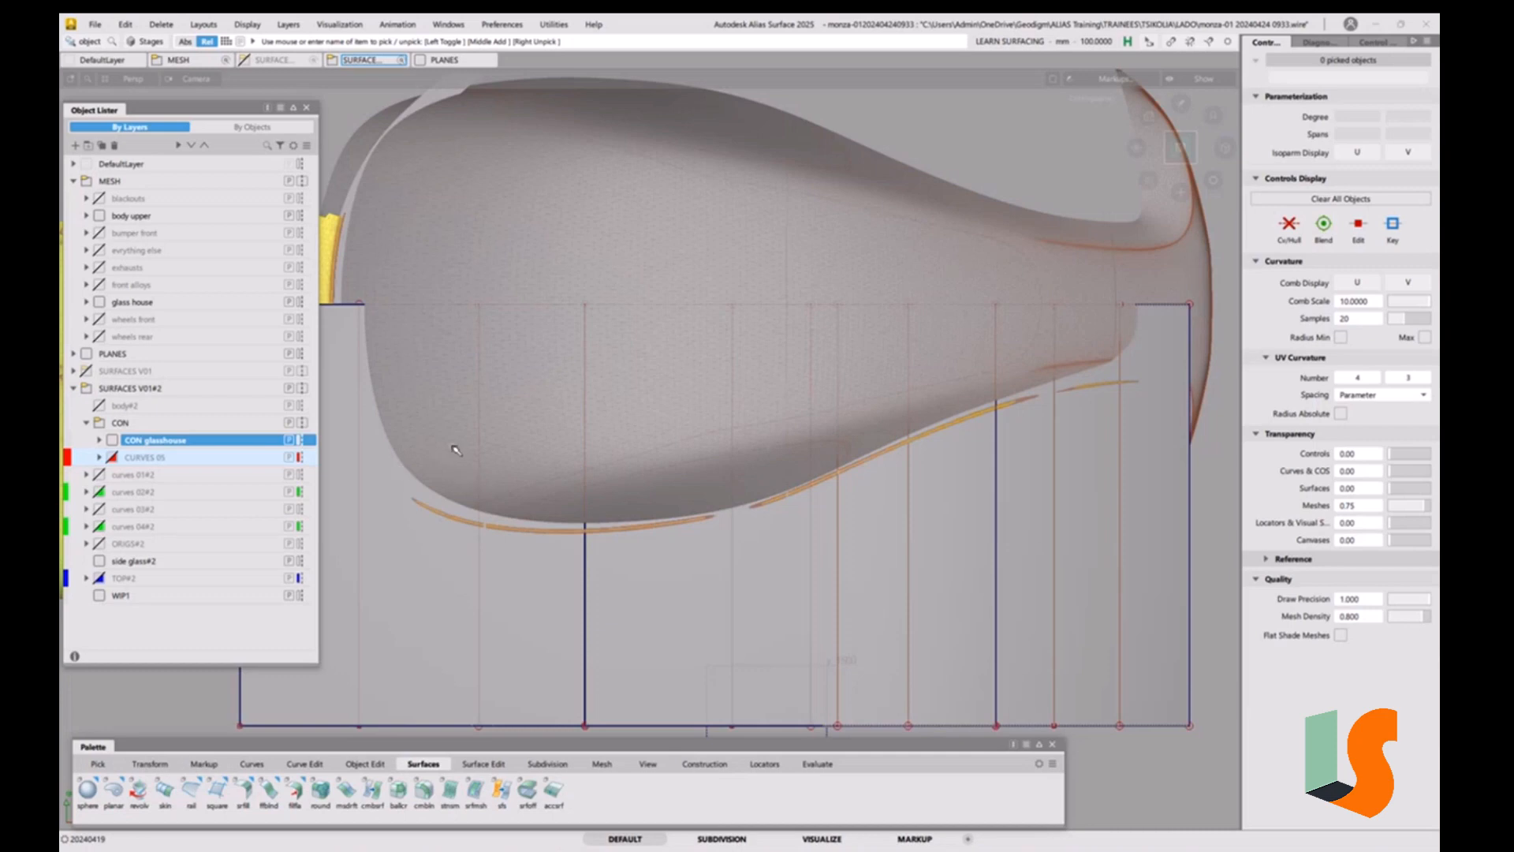
pyautogui.click(87, 181)
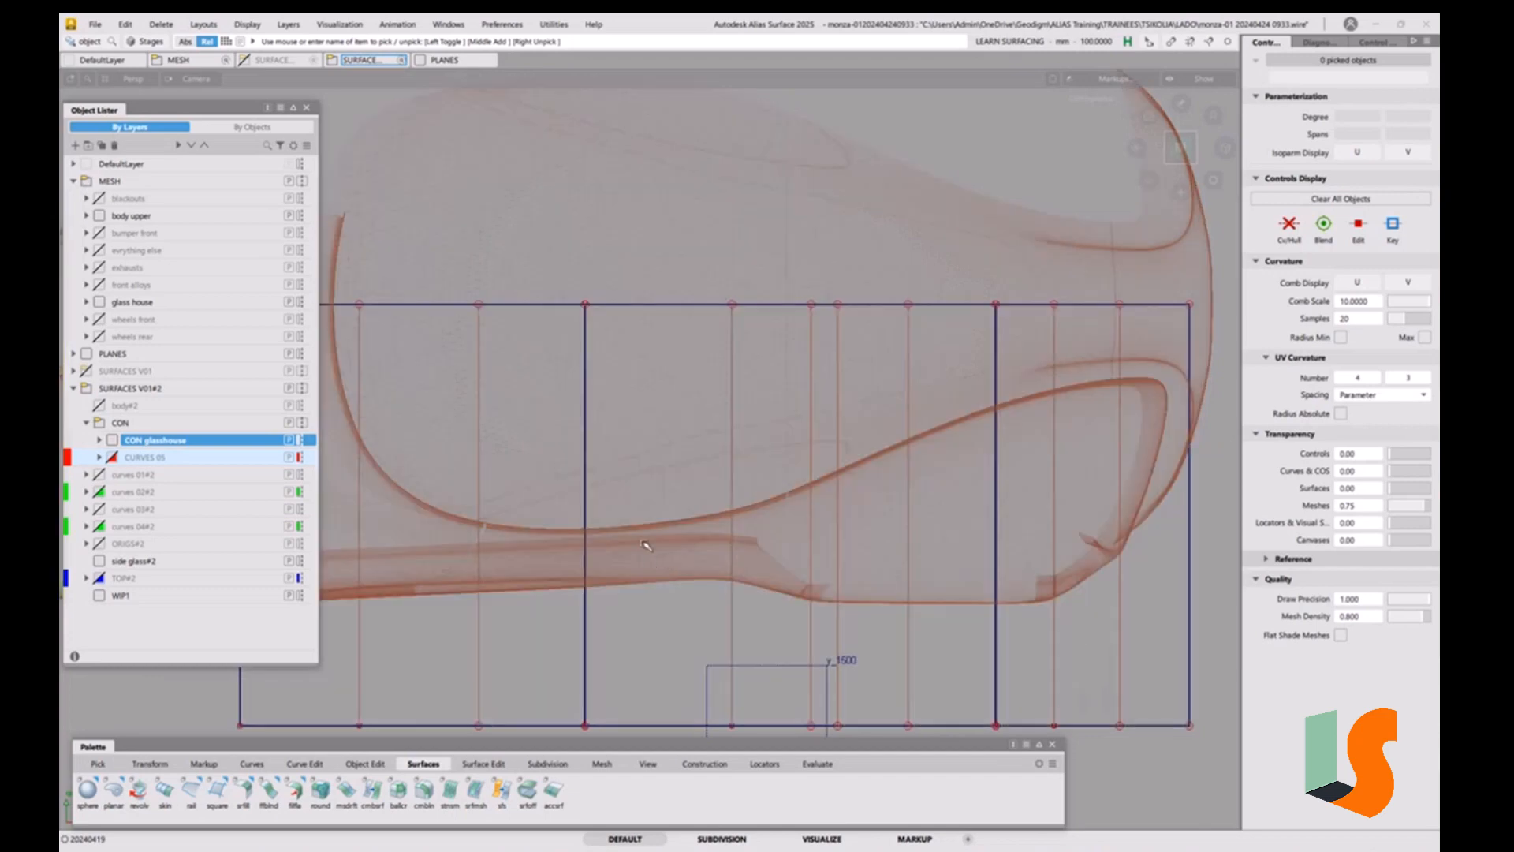
pyautogui.press('5')
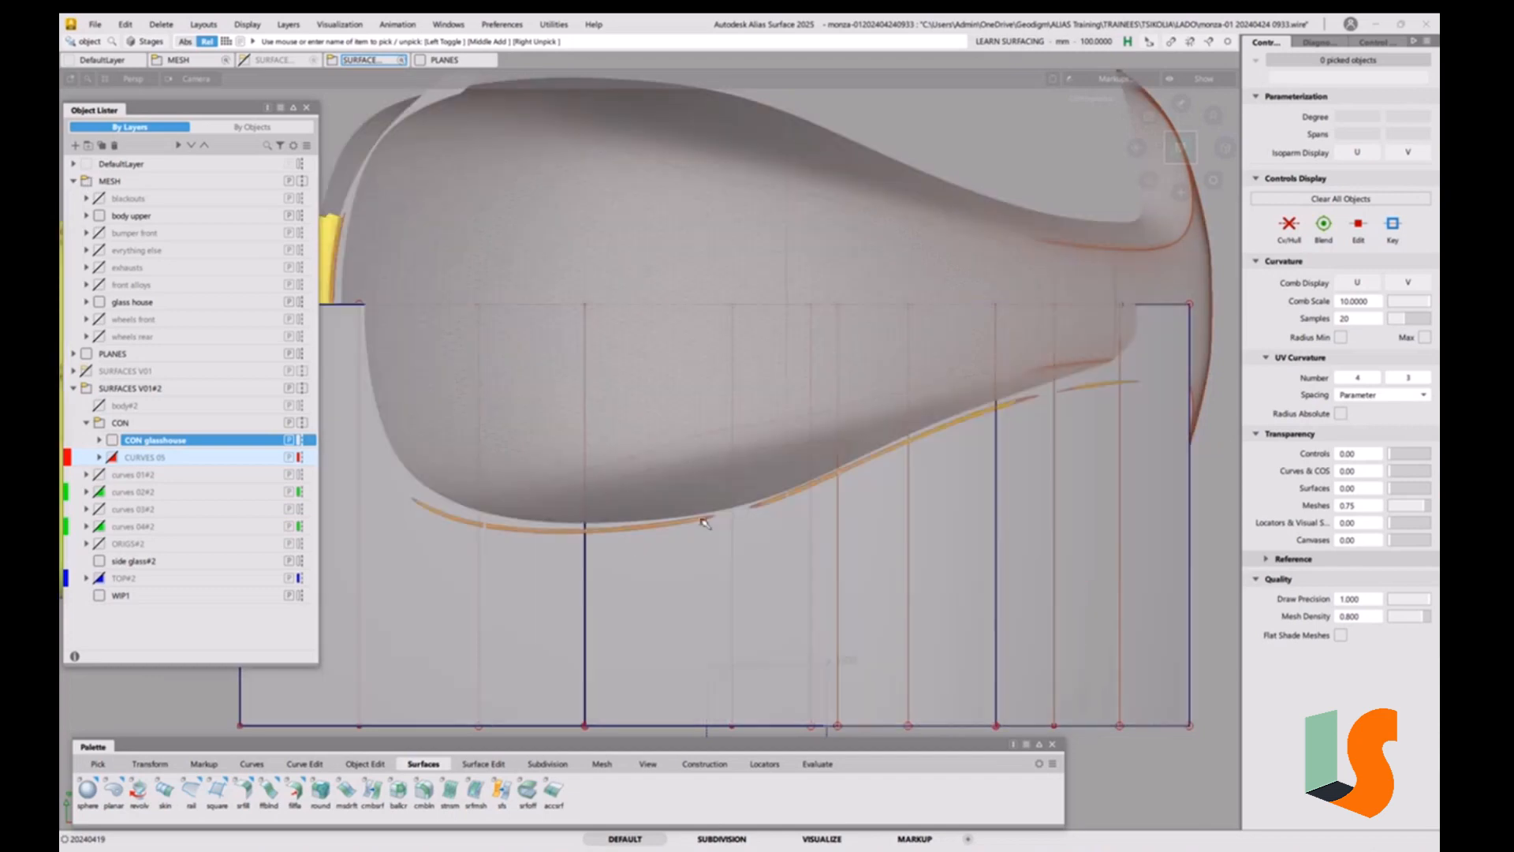
pyautogui.keyDown('alt'); pyautogui.keyDown('shift'); pyautogui.moveTo(670, 527); pyautogui.dragTo(804, 584, button='middle'); pyautogui.keyUp('shift'); pyautogui.keyUp('alt')
pyautogui.moveTo(804, 585)
pyautogui.keyDown('alt'); pyautogui.keyDown('shift'); pyautogui.mouseDown(button='right')
pyautogui.moveTo(710, 566)
pyautogui.moveTo(703, 549)
pyautogui.mouseUp(button='right'); pyautogui.keyUp('shift'); pyautogui.keyUp('alt')
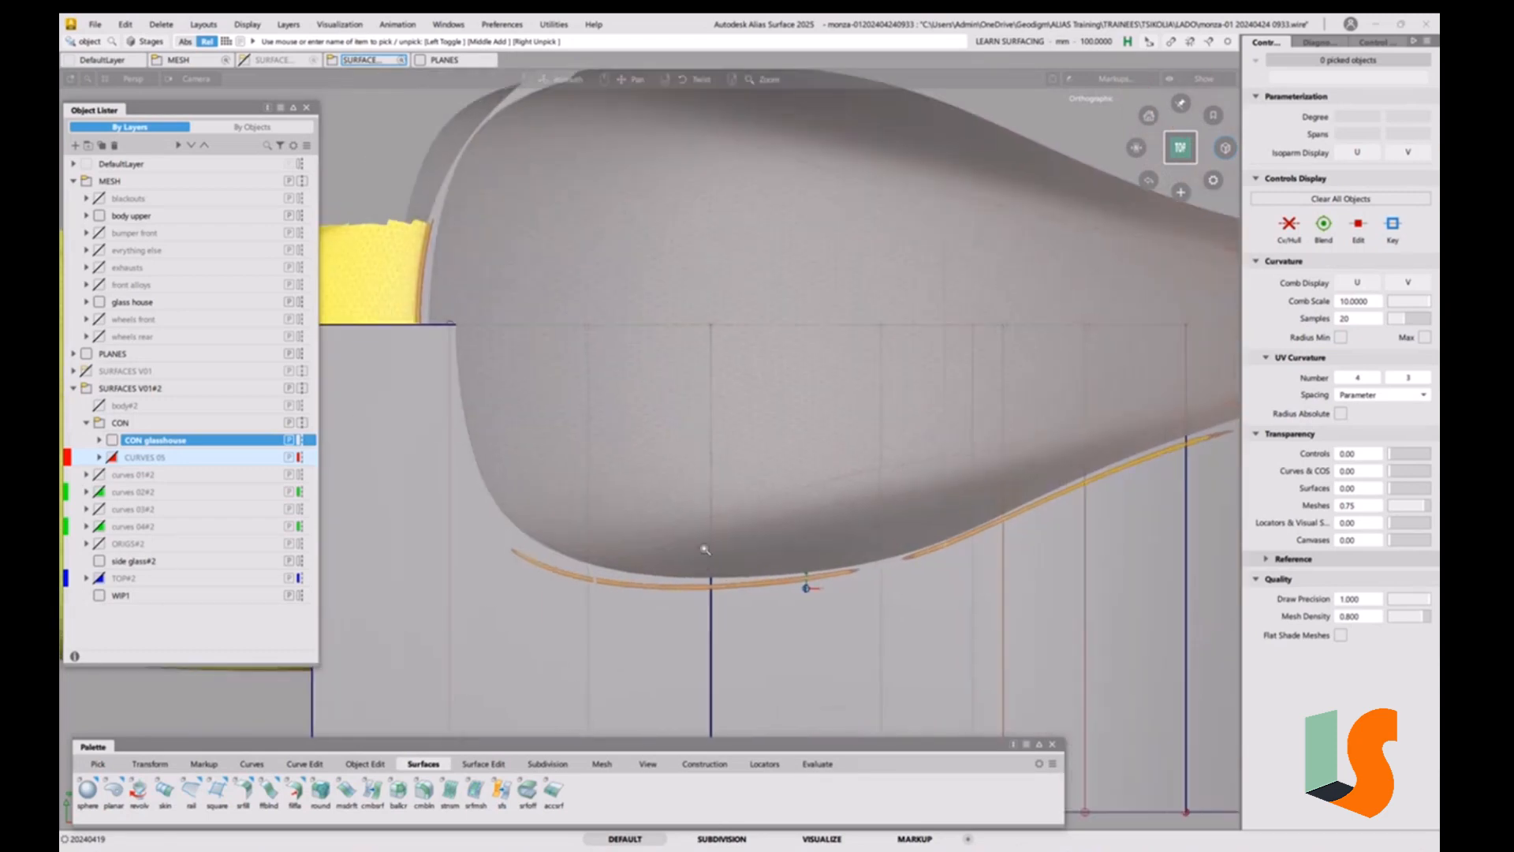
pyautogui.keyDown('alt'); pyautogui.keyDown('shift'); pyautogui.moveTo(702, 549); pyautogui.dragTo(712, 563, button='middle'); pyautogui.keyUp('shift'); pyautogui.keyUp('alt')
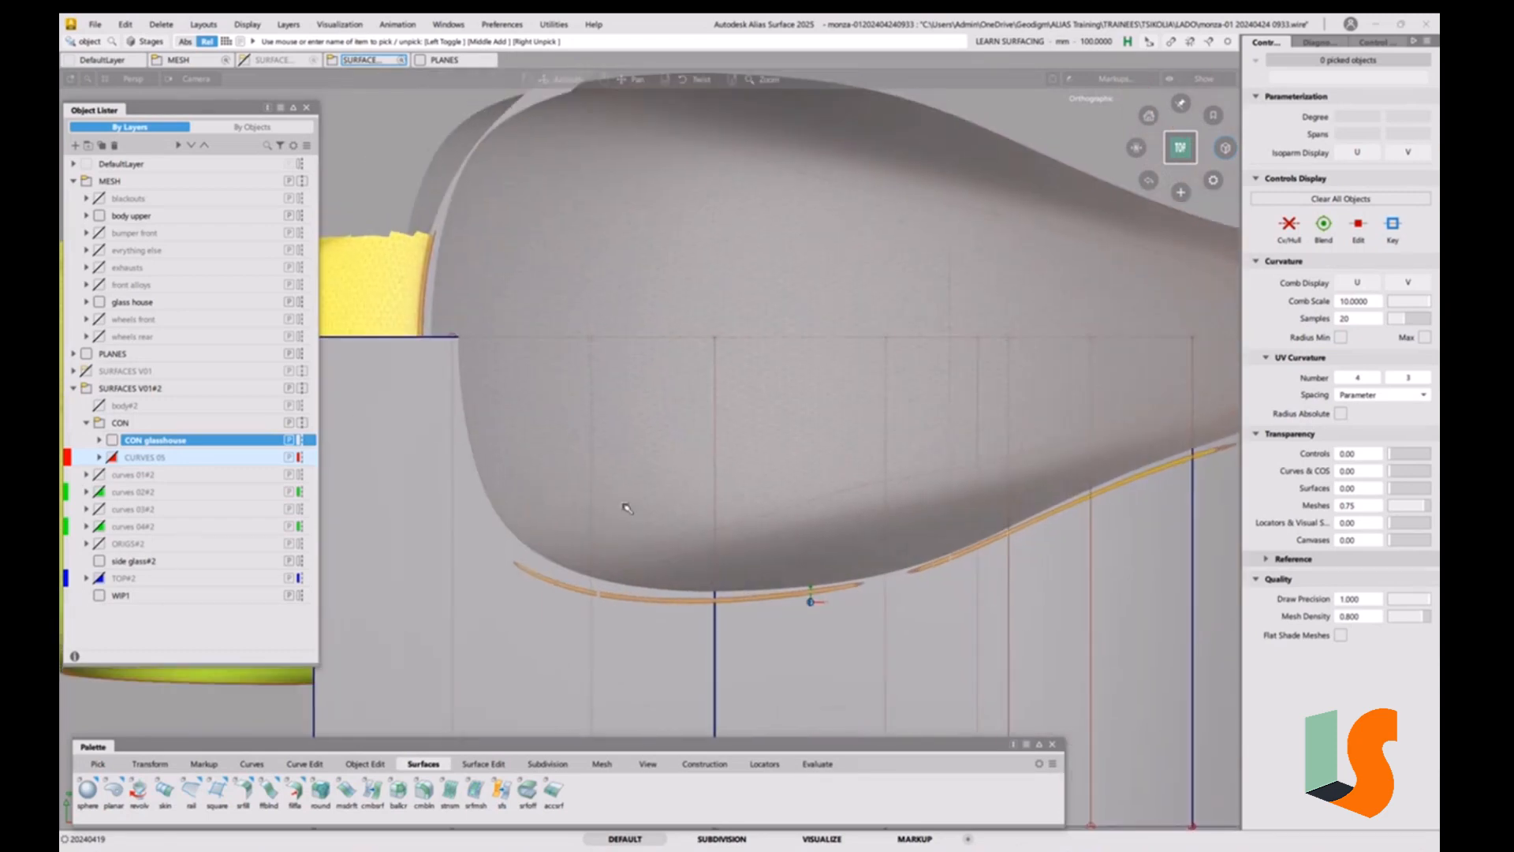
# Hide the MESH folder and show the TOP#2 layer surfaces in its place.
pyautogui.click(87, 181)
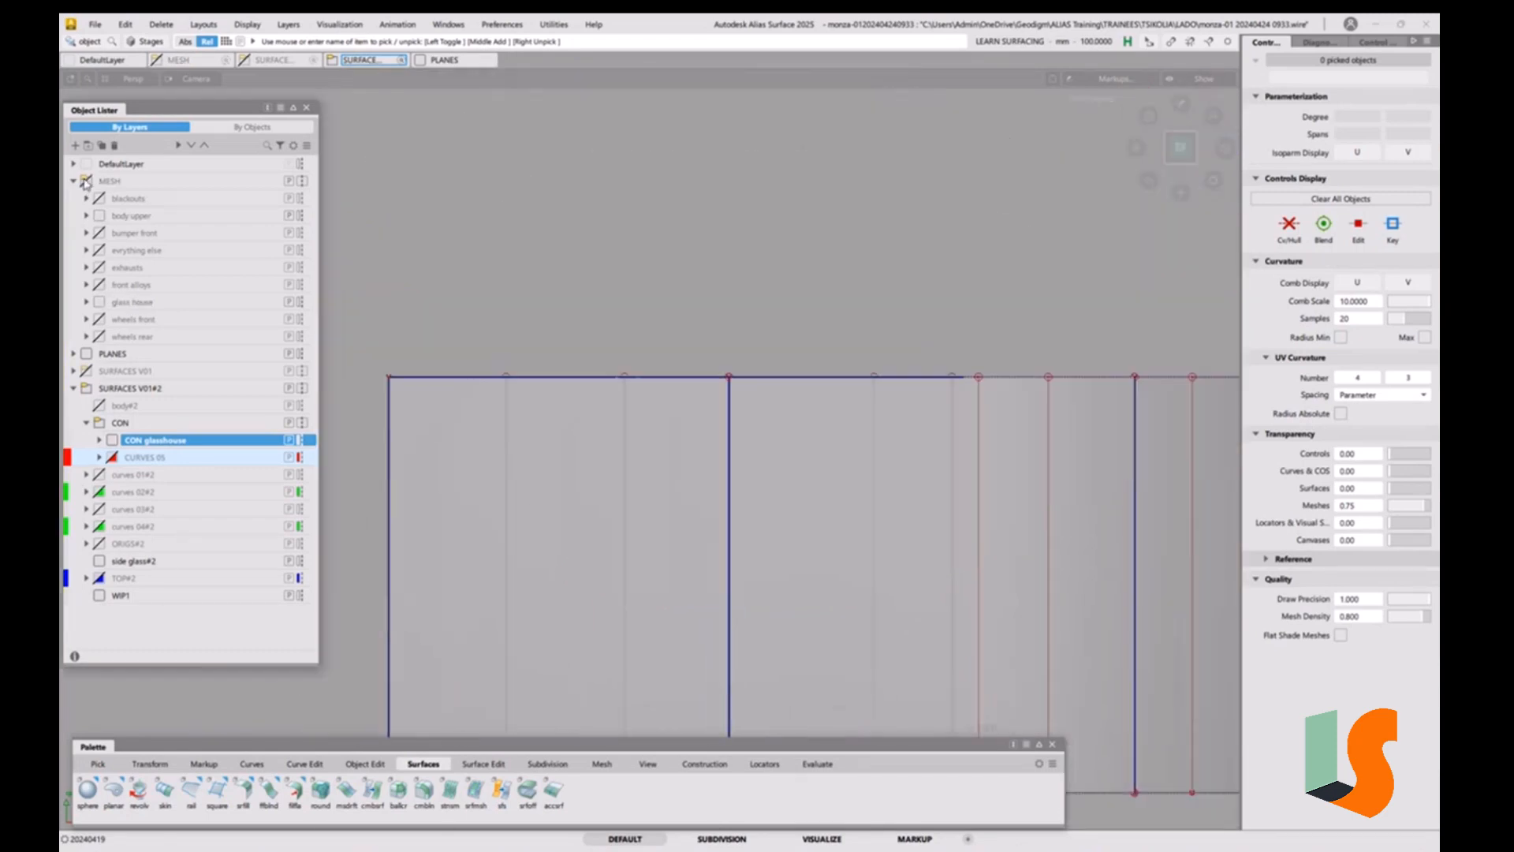
pyautogui.click(100, 578)
pyautogui.keyDown('alt'); pyautogui.keyDown('shift'); pyautogui.moveTo(765, 477); pyautogui.dragTo(756, 471, button='right'); pyautogui.keyUp('shift'); pyautogui.keyUp('alt')
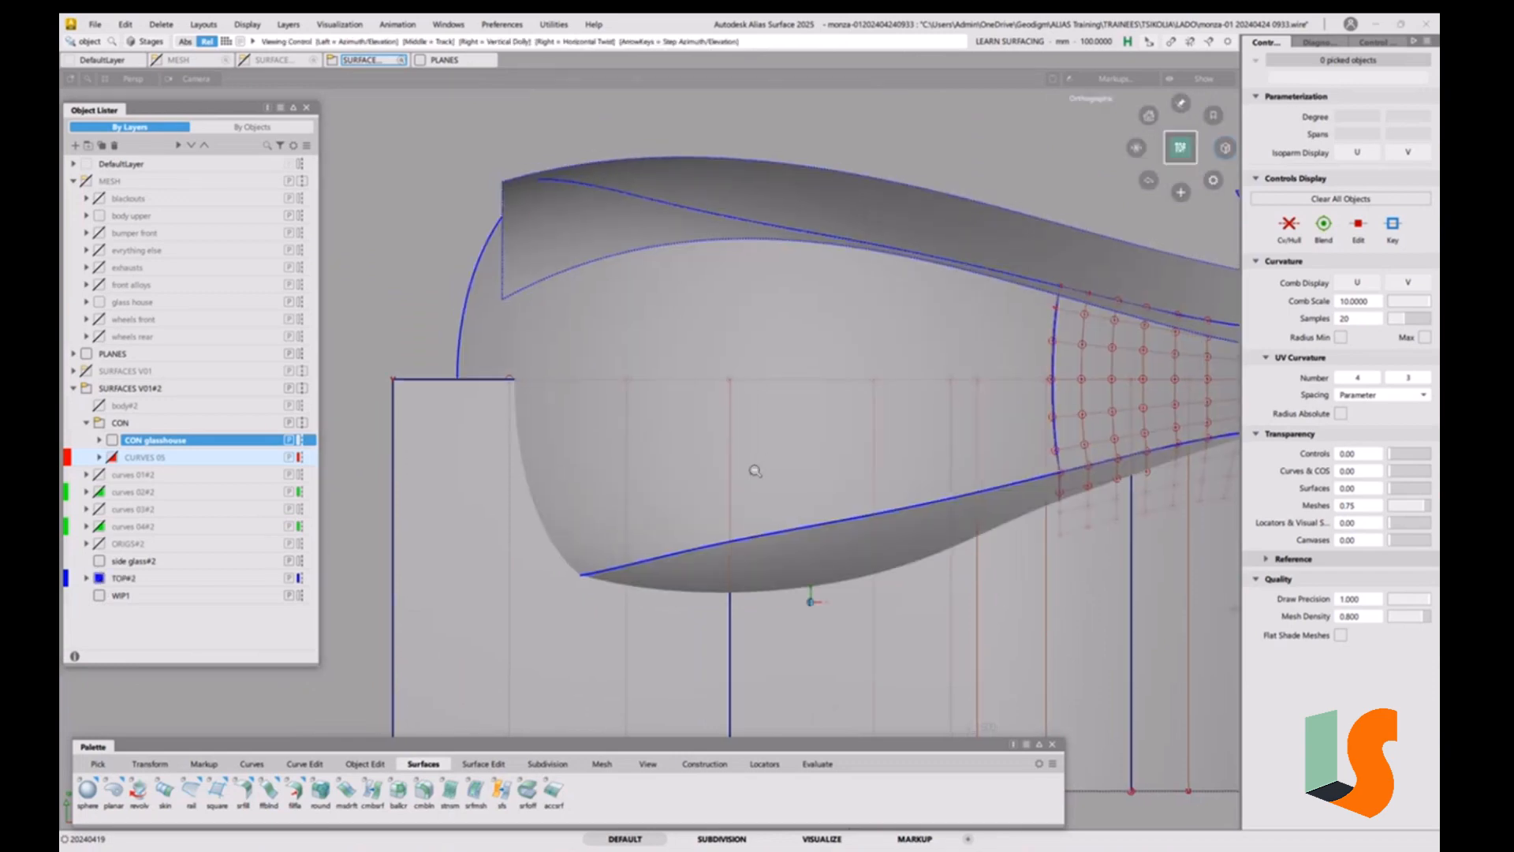
pyautogui.keyDown('alt'); pyautogui.keyDown('shift'); pyautogui.moveTo(756, 471); pyautogui.dragTo(485, 491, button='middle'); pyautogui.keyUp('shift'); pyautogui.keyUp('alt')
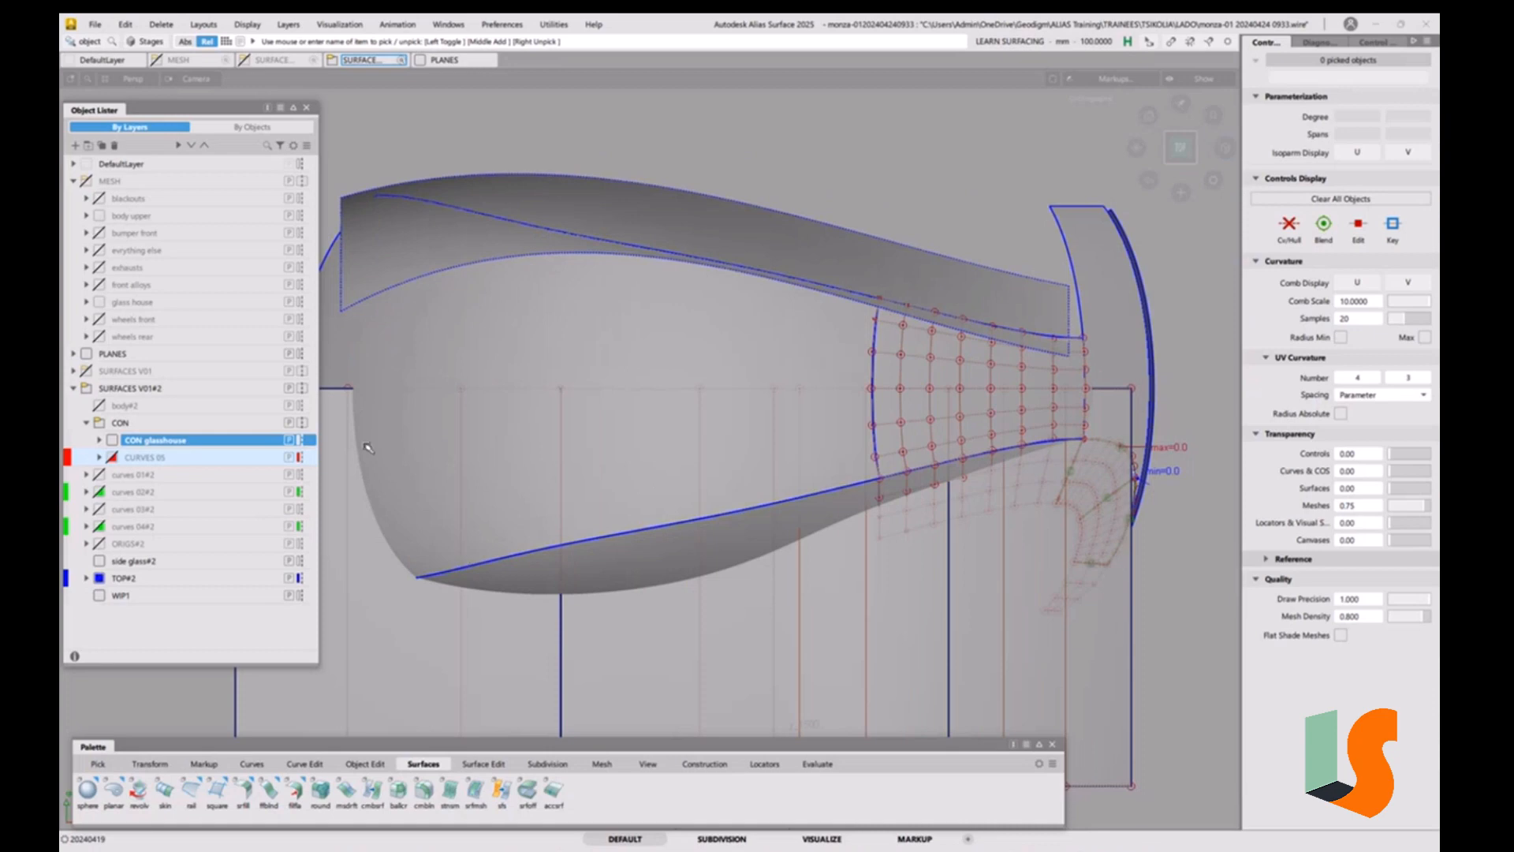
# Examine along the car's side, in top and angled views, how the TOP#2 surfaces meet the draft surfaces.
pyautogui.keyDown('alt'); pyautogui.keyDown('shift'); pyautogui.moveTo(735, 531); pyautogui.dragTo(824, 530, button='middle'); pyautogui.keyUp('shift'); pyautogui.keyUp('alt')
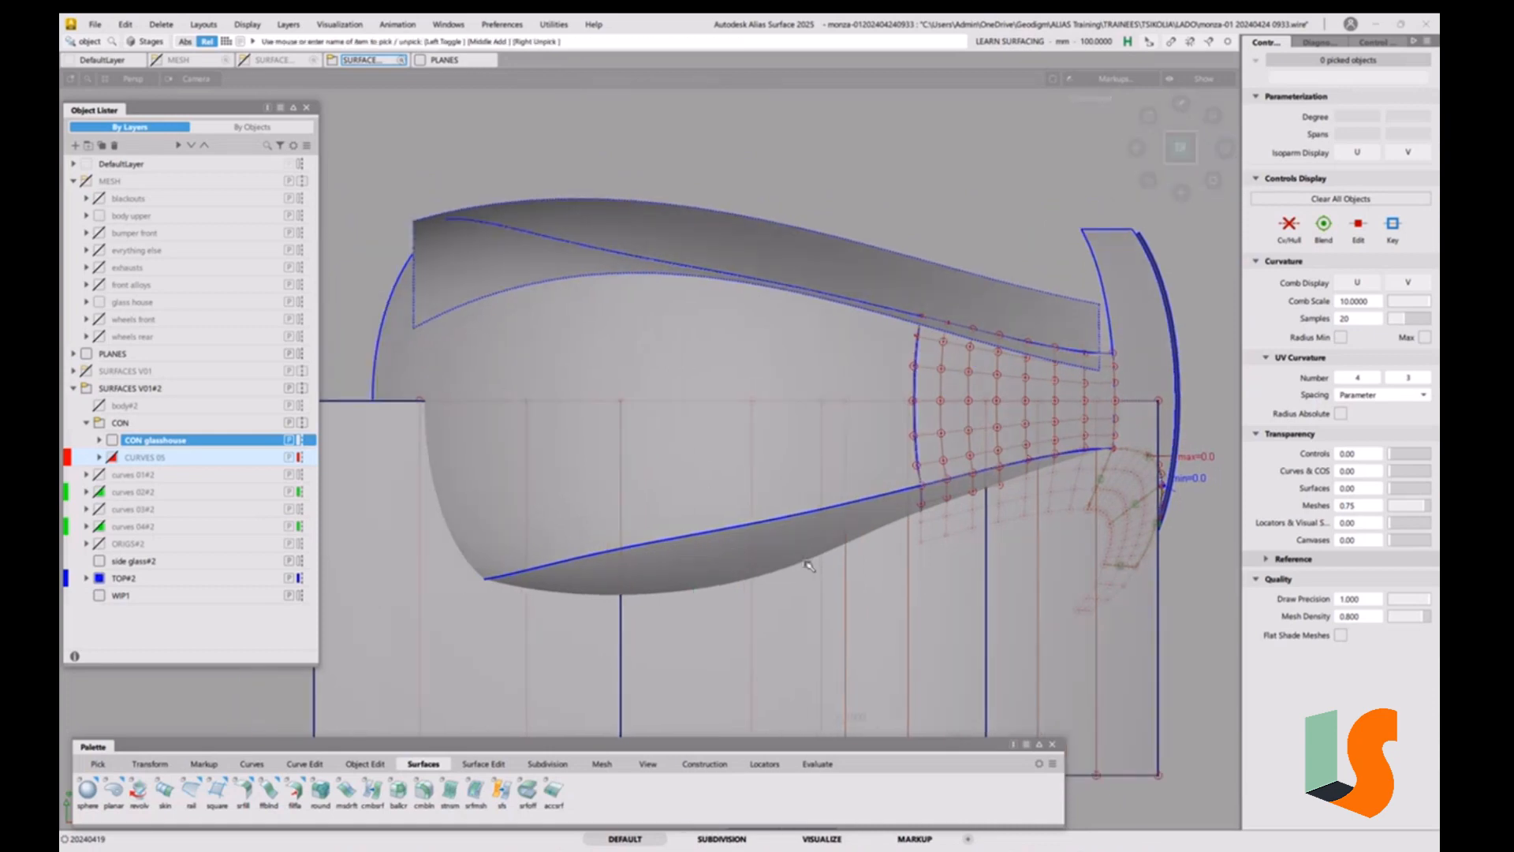
pyautogui.keyDown('alt'); pyautogui.keyDown('shift'); pyautogui.moveTo(808, 565); pyautogui.dragTo(804, 534, button='right'); pyautogui.keyUp('shift'); pyautogui.keyUp('alt')
pyautogui.keyDown('alt'); pyautogui.keyDown('shift'); pyautogui.moveTo(804, 534); pyautogui.dragTo(597, 502, button='middle'); pyautogui.keyUp('shift'); pyautogui.keyUp('alt')
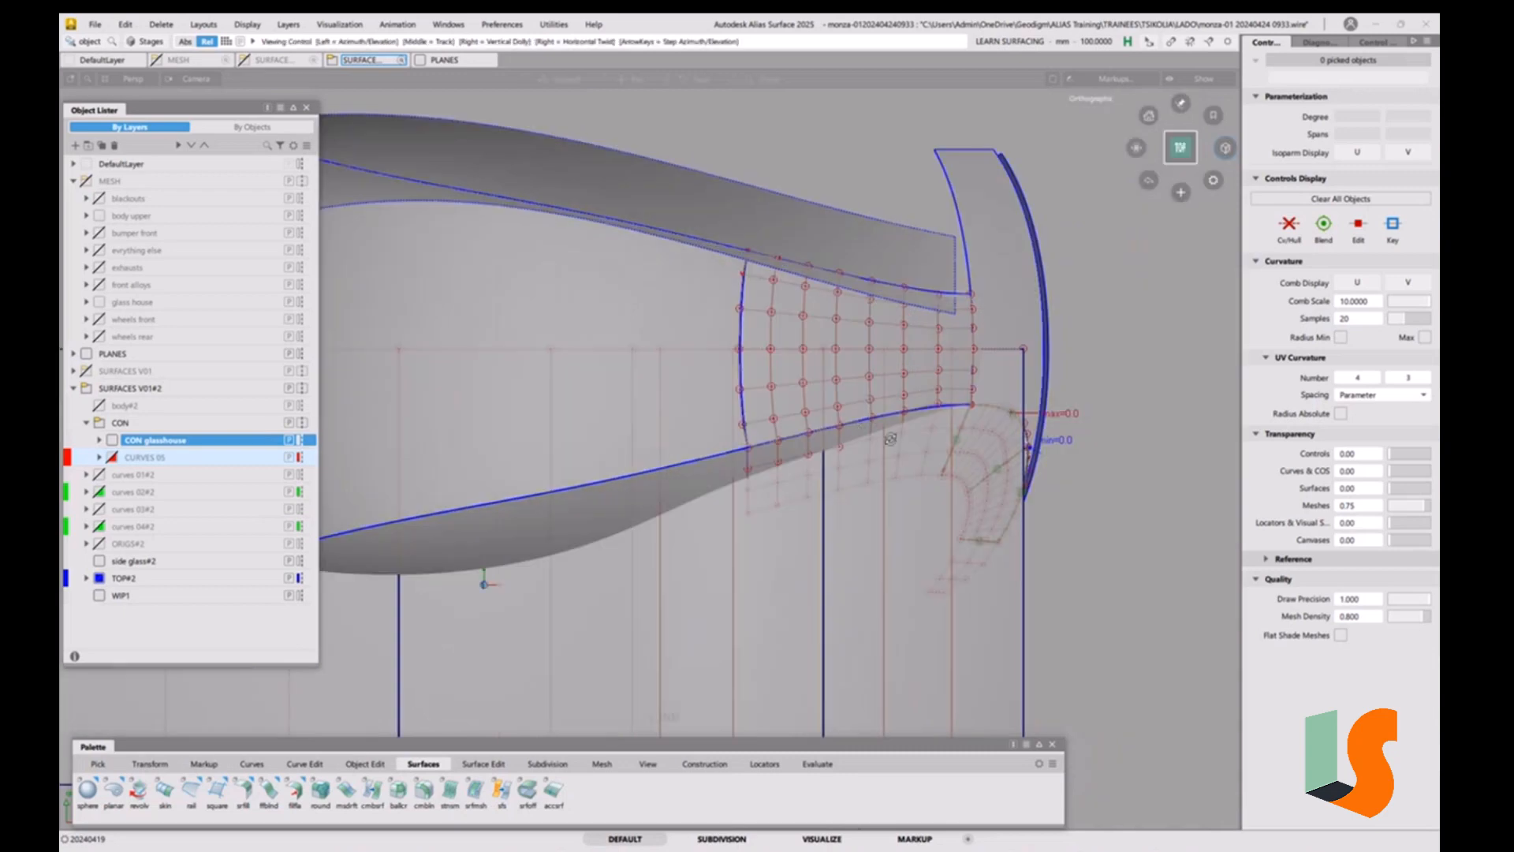
pyautogui.keyDown('alt'); pyautogui.keyDown('shift'); pyautogui.moveTo(890, 438); pyautogui.dragTo(935, 398); pyautogui.keyUp('shift'); pyautogui.keyUp('alt')
pyautogui.keyDown('alt'); pyautogui.keyDown('shift'); pyautogui.moveTo(979, 433); pyautogui.dragTo(1035, 446, button='right'); pyautogui.keyUp('shift'); pyautogui.keyUp('alt')
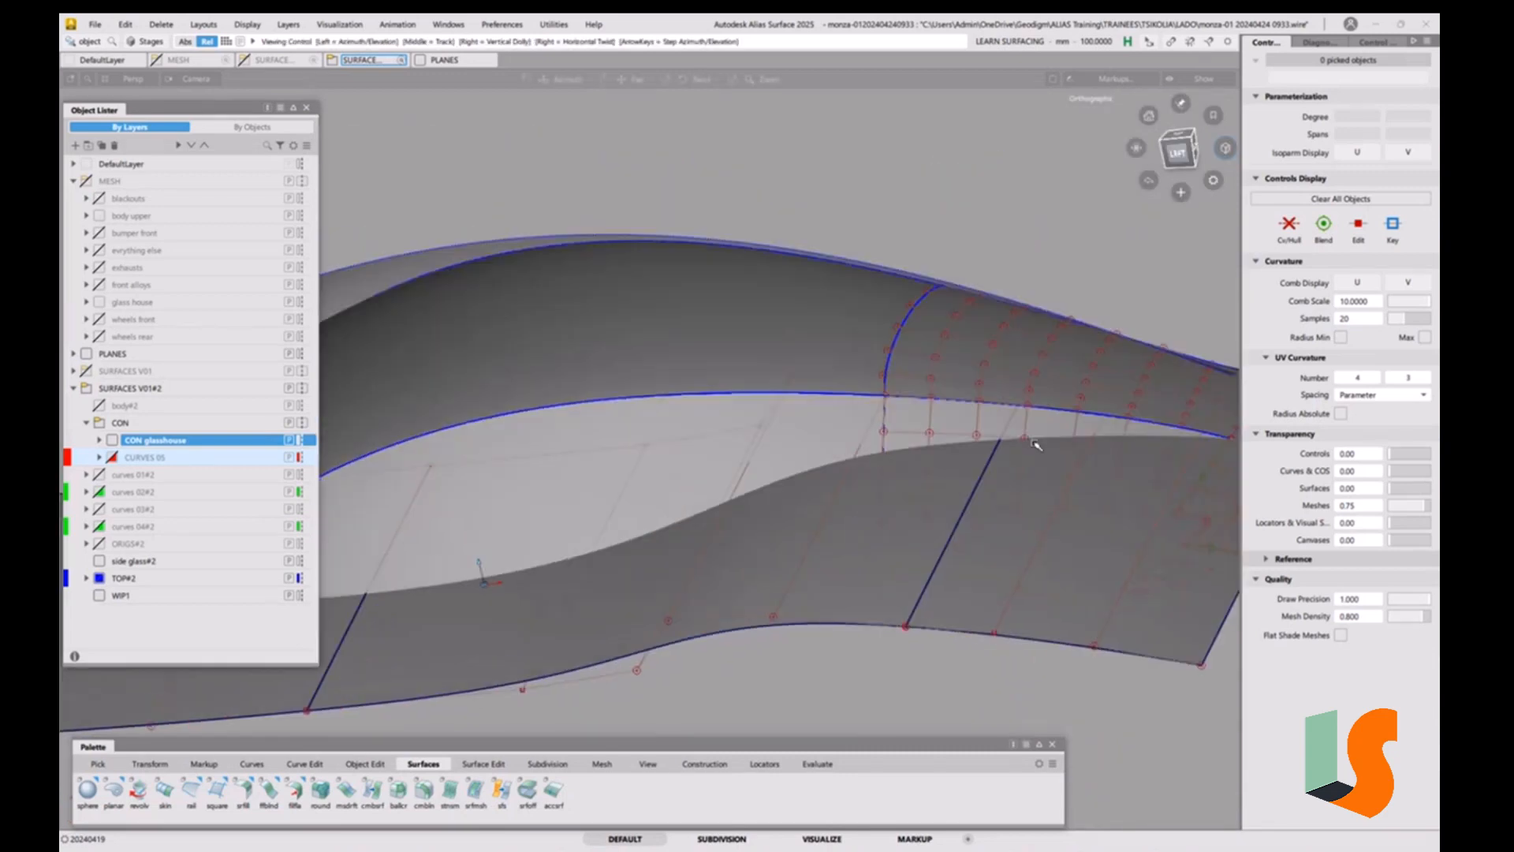
pyautogui.keyDown('alt'); pyautogui.keyDown('shift'); pyautogui.moveTo(1035, 446); pyautogui.dragTo(963, 533); pyautogui.keyUp('shift'); pyautogui.keyUp('alt')
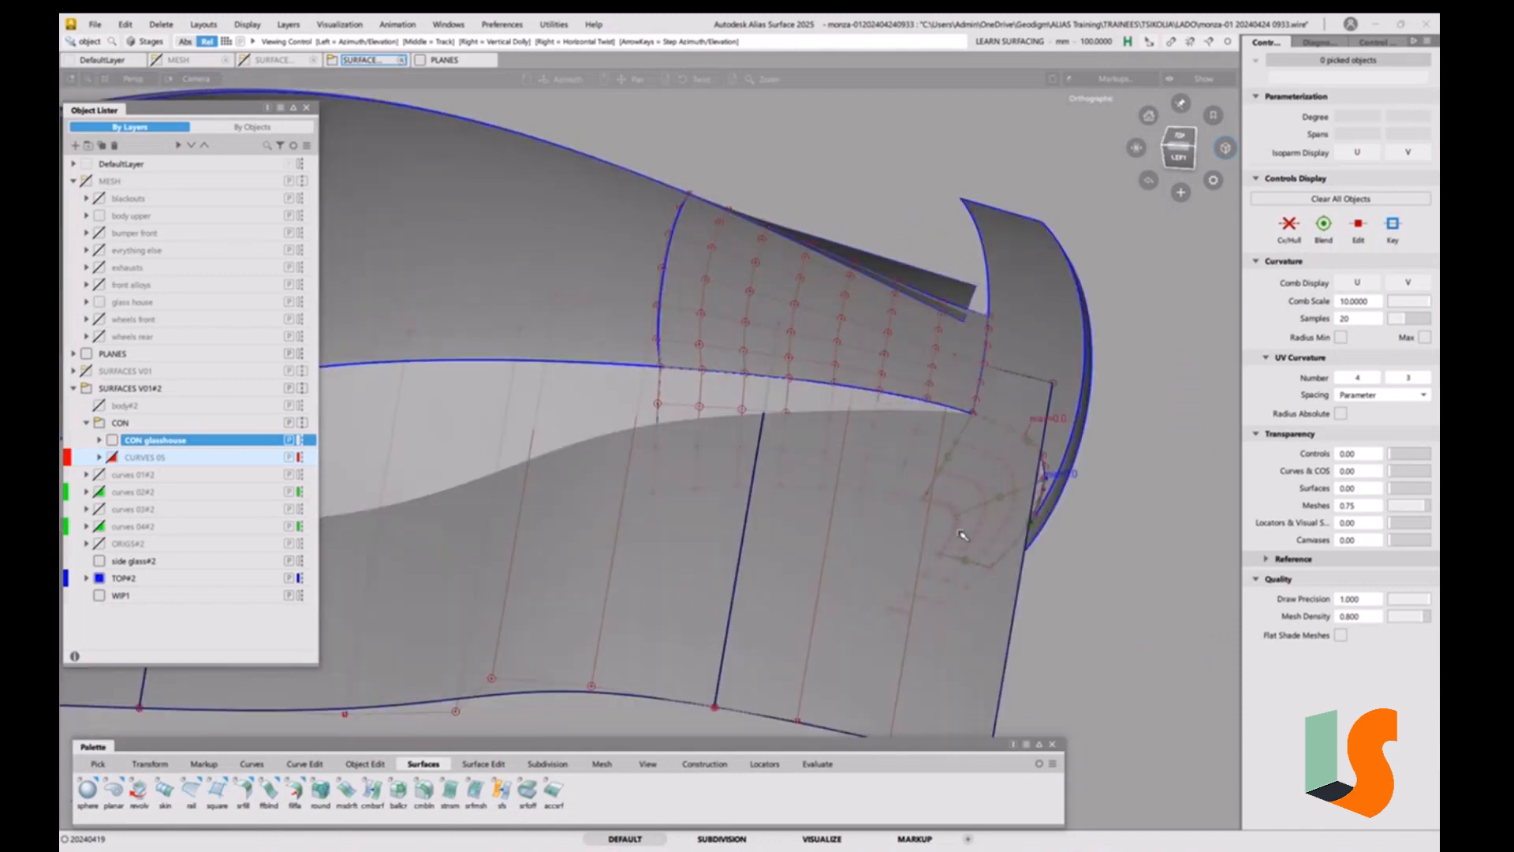
pyautogui.keyDown('alt'); pyautogui.keyDown('shift'); pyautogui.moveTo(963, 533); pyautogui.dragTo(736, 438, button='right'); pyautogui.keyUp('shift'); pyautogui.keyUp('alt')
pyautogui.keyDown('alt'); pyautogui.keyDown('shift'); pyautogui.moveTo(737, 438); pyautogui.dragTo(886, 448, button='middle'); pyautogui.keyUp('shift'); pyautogui.keyUp('alt')
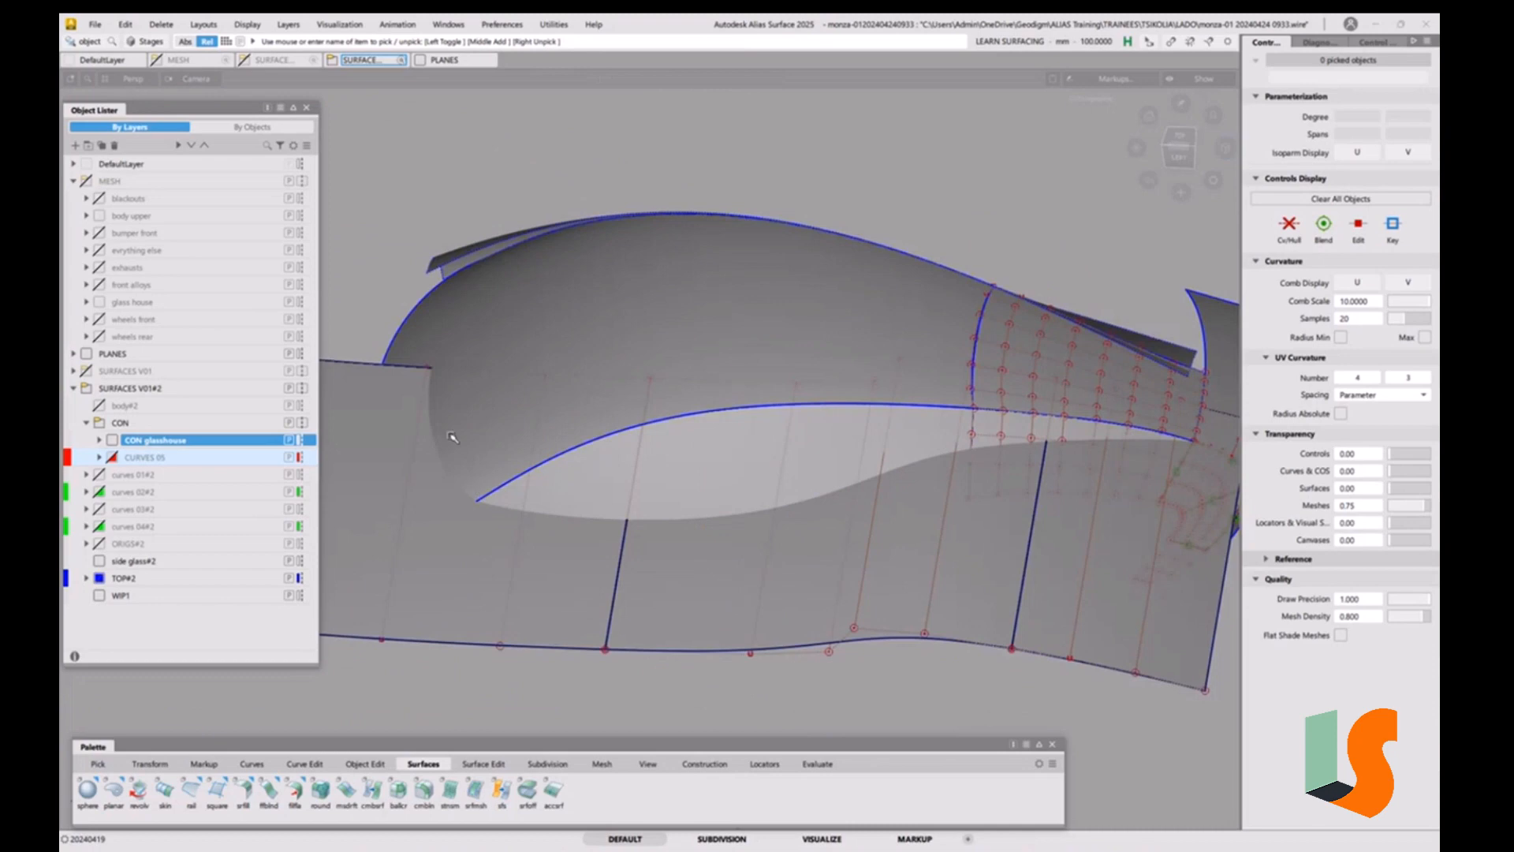
pyautogui.keyDown('alt'); pyautogui.keyDown('shift'); pyautogui.moveTo(713, 426); pyautogui.dragTo(706, 524); pyautogui.keyUp('shift'); pyautogui.keyUp('alt')
pyautogui.click(1172, 144)
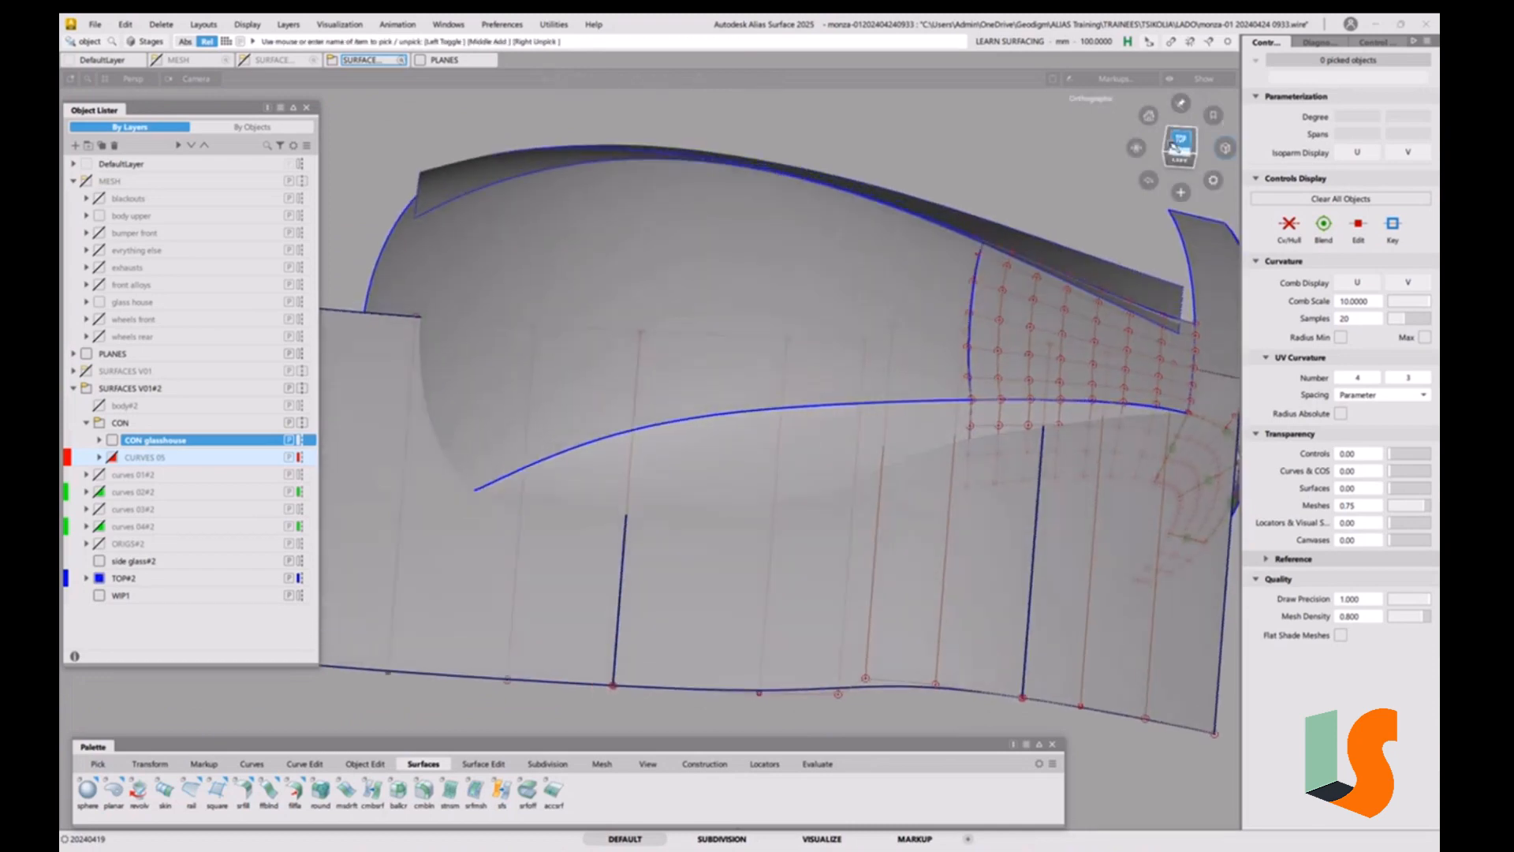
pyautogui.keyDown('alt'); pyautogui.keyDown('shift'); pyautogui.moveTo(665, 421); pyautogui.dragTo(686, 439, button='middle'); pyautogui.keyUp('shift'); pyautogui.keyUp('alt')
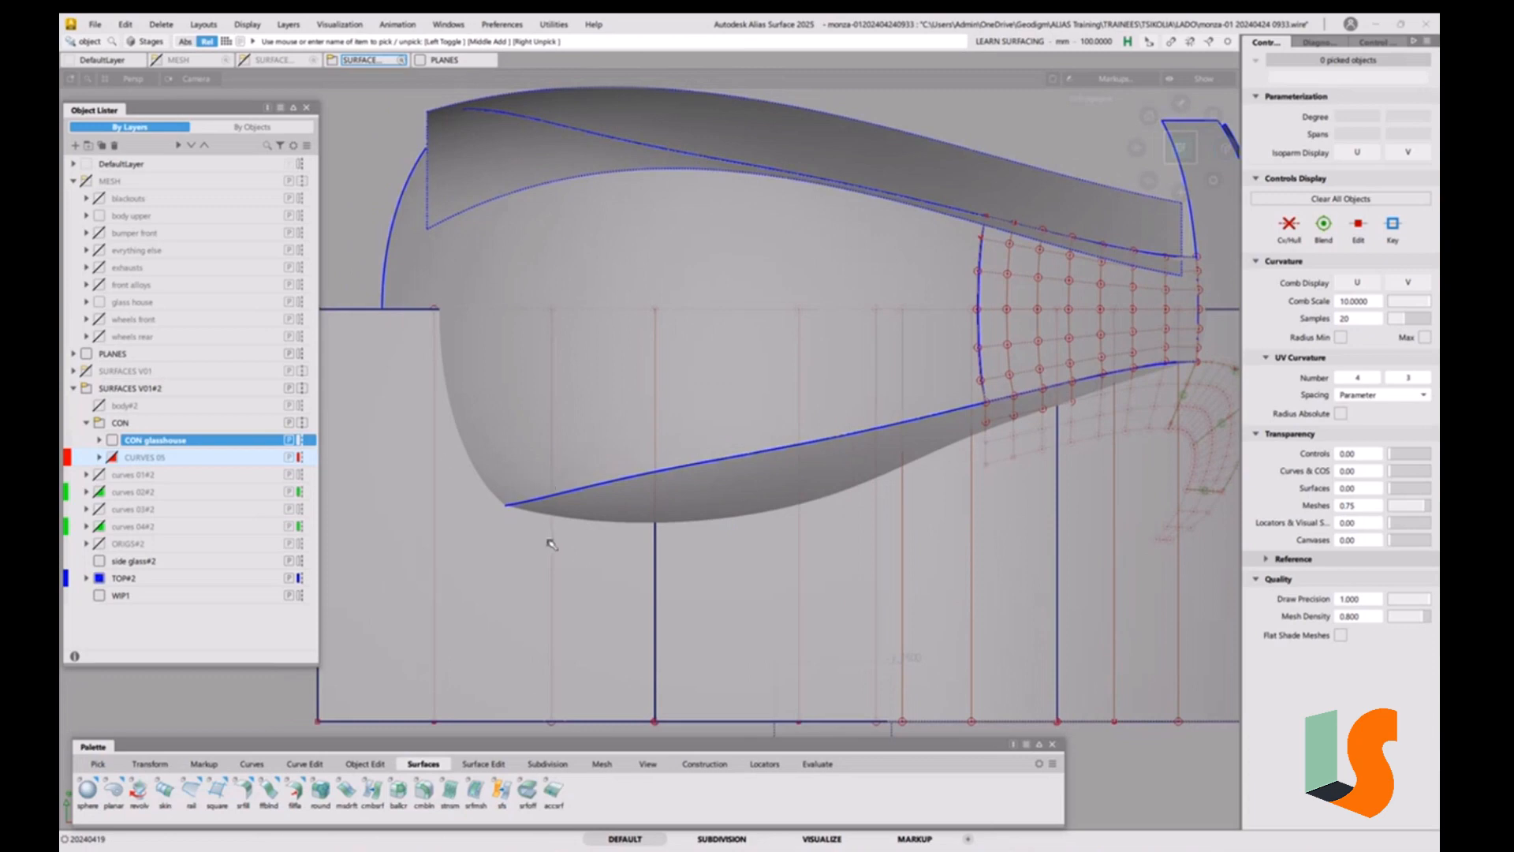
# Intersect the two main TOP#2 glasshouse surfaces with the draft surfaces, creating curves on the first surfaces only and keeping history on.
pyautogui.press('5')
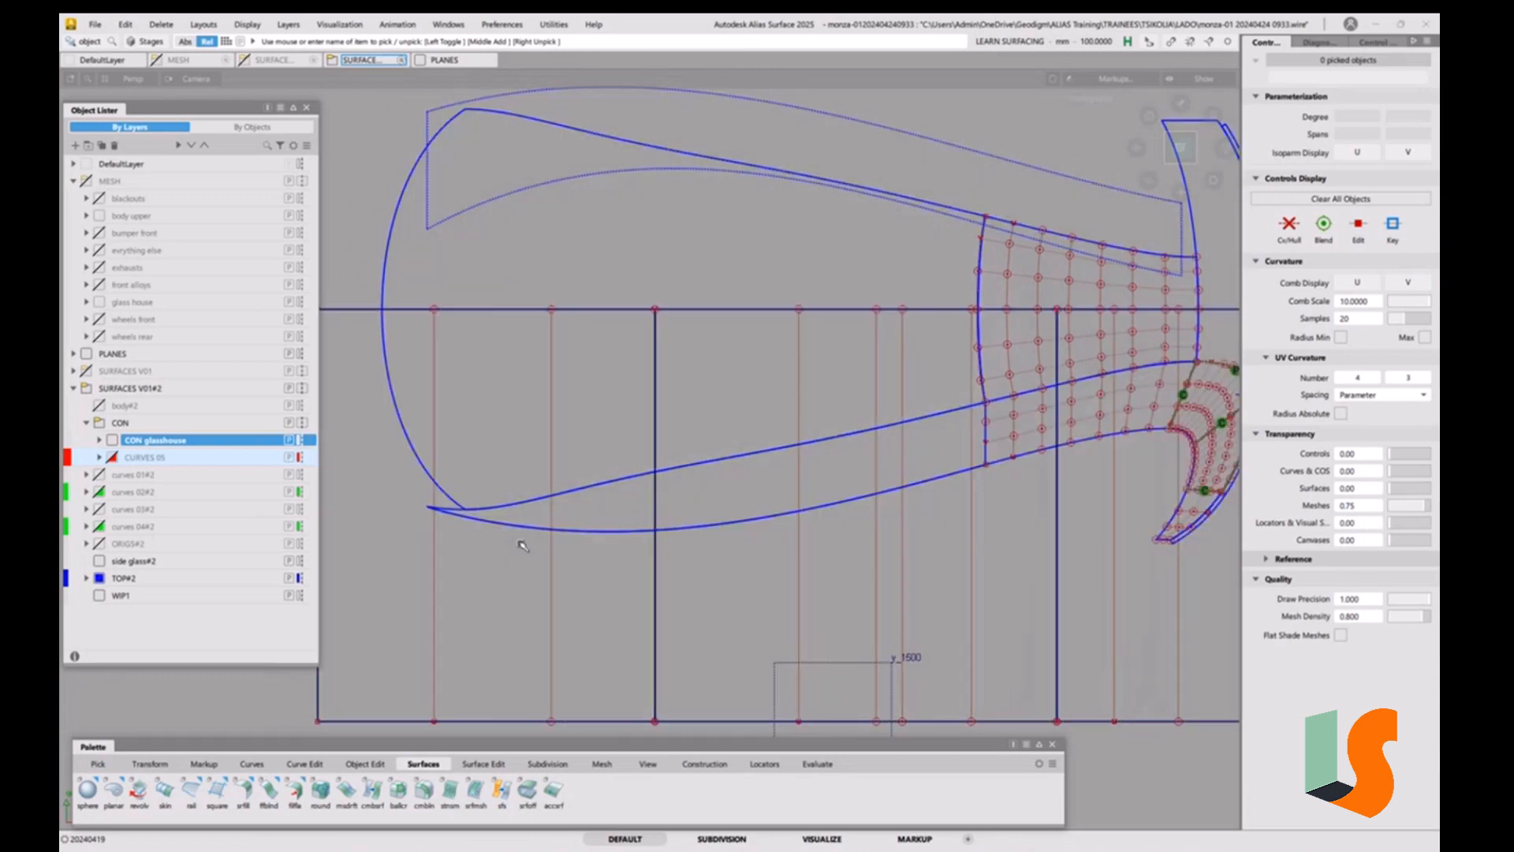
pyautogui.keyDown('ctrl'); pyautogui.keyDown('shift'); pyautogui.moveTo(536, 568); pyautogui.dragTo(507, 586); pyautogui.keyUp('shift'); pyautogui.keyUp('ctrl')
pyautogui.moveTo(603, 460); pyautogui.dragTo(611, 499)
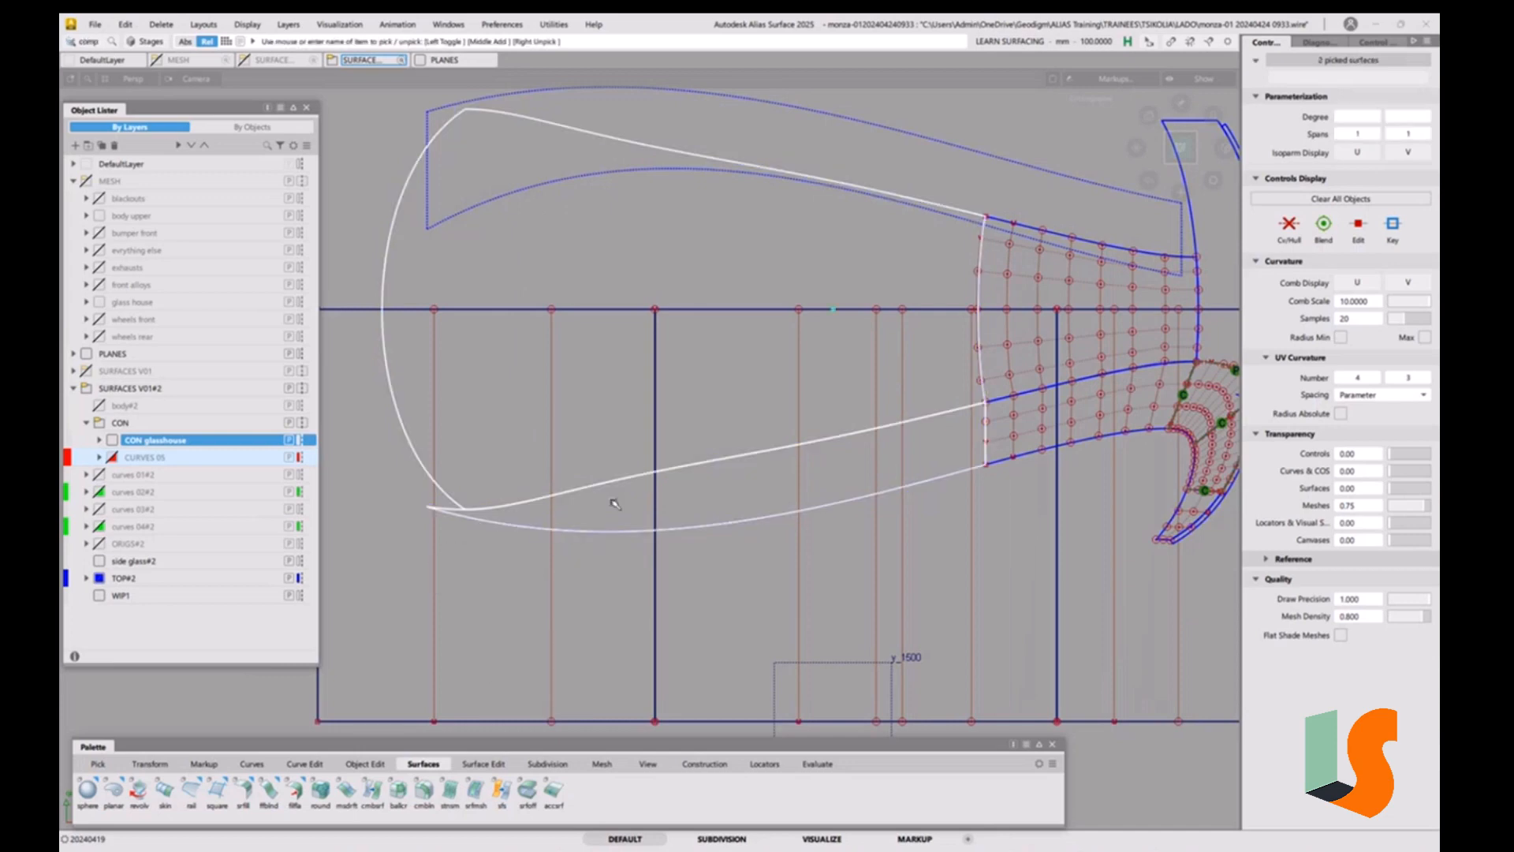
pyautogui.click(483, 763)
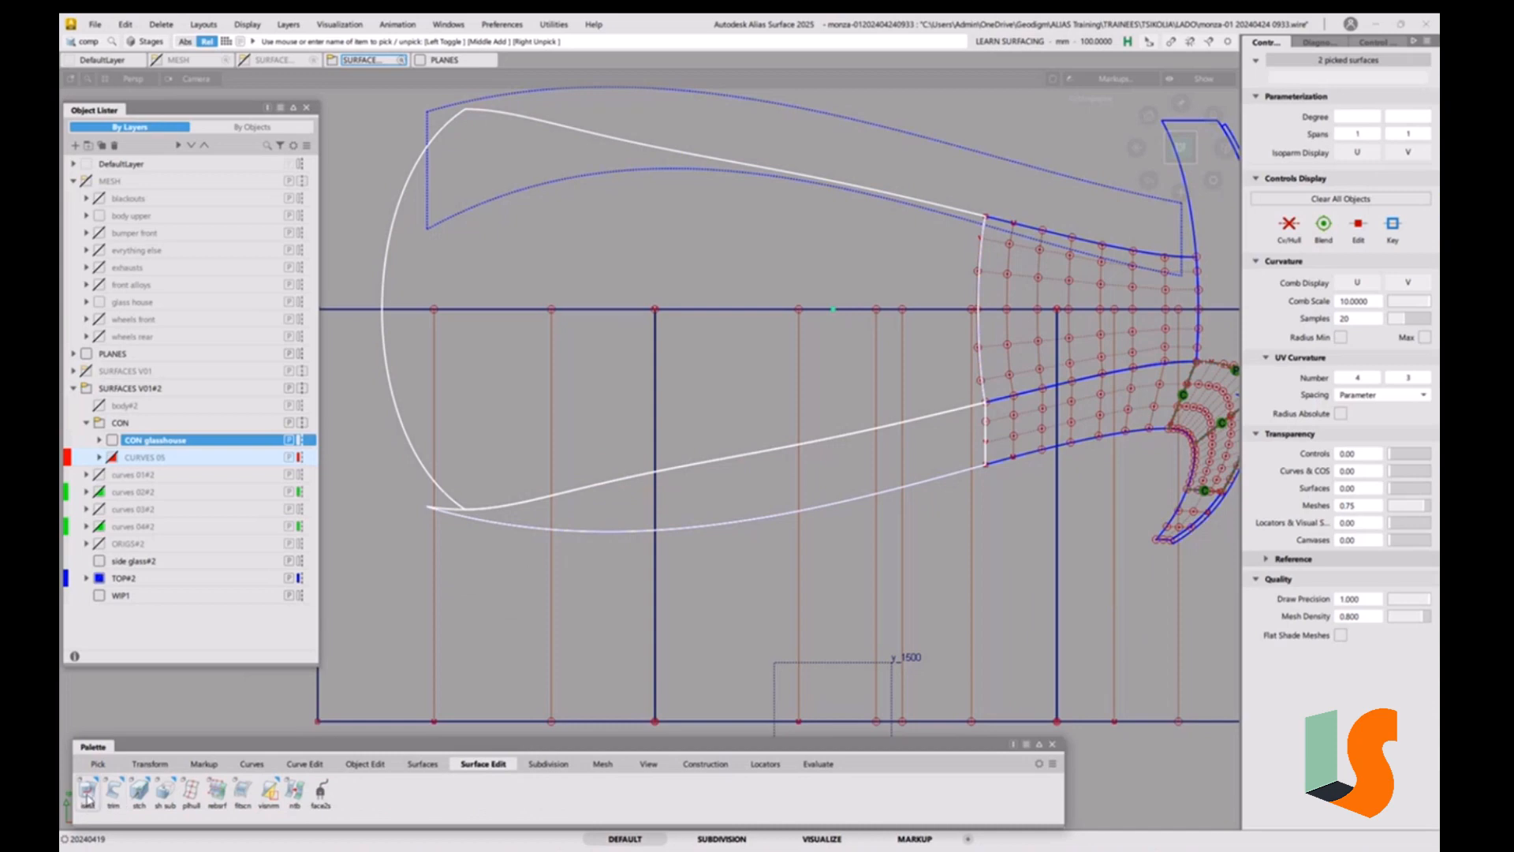
pyautogui.doubleClick(90, 802)
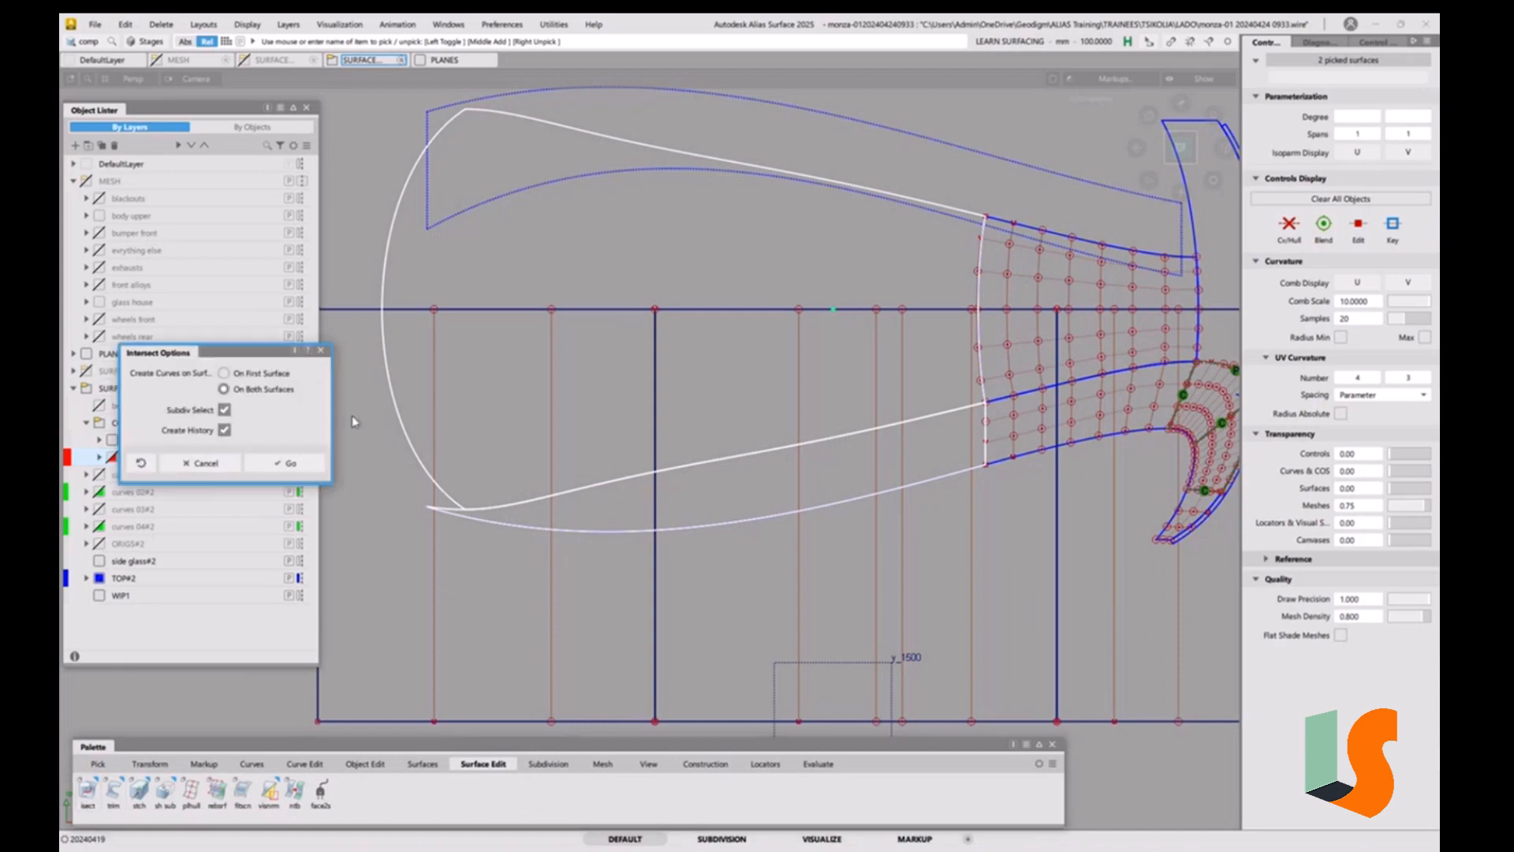
pyautogui.click(224, 373)
pyautogui.click(286, 463)
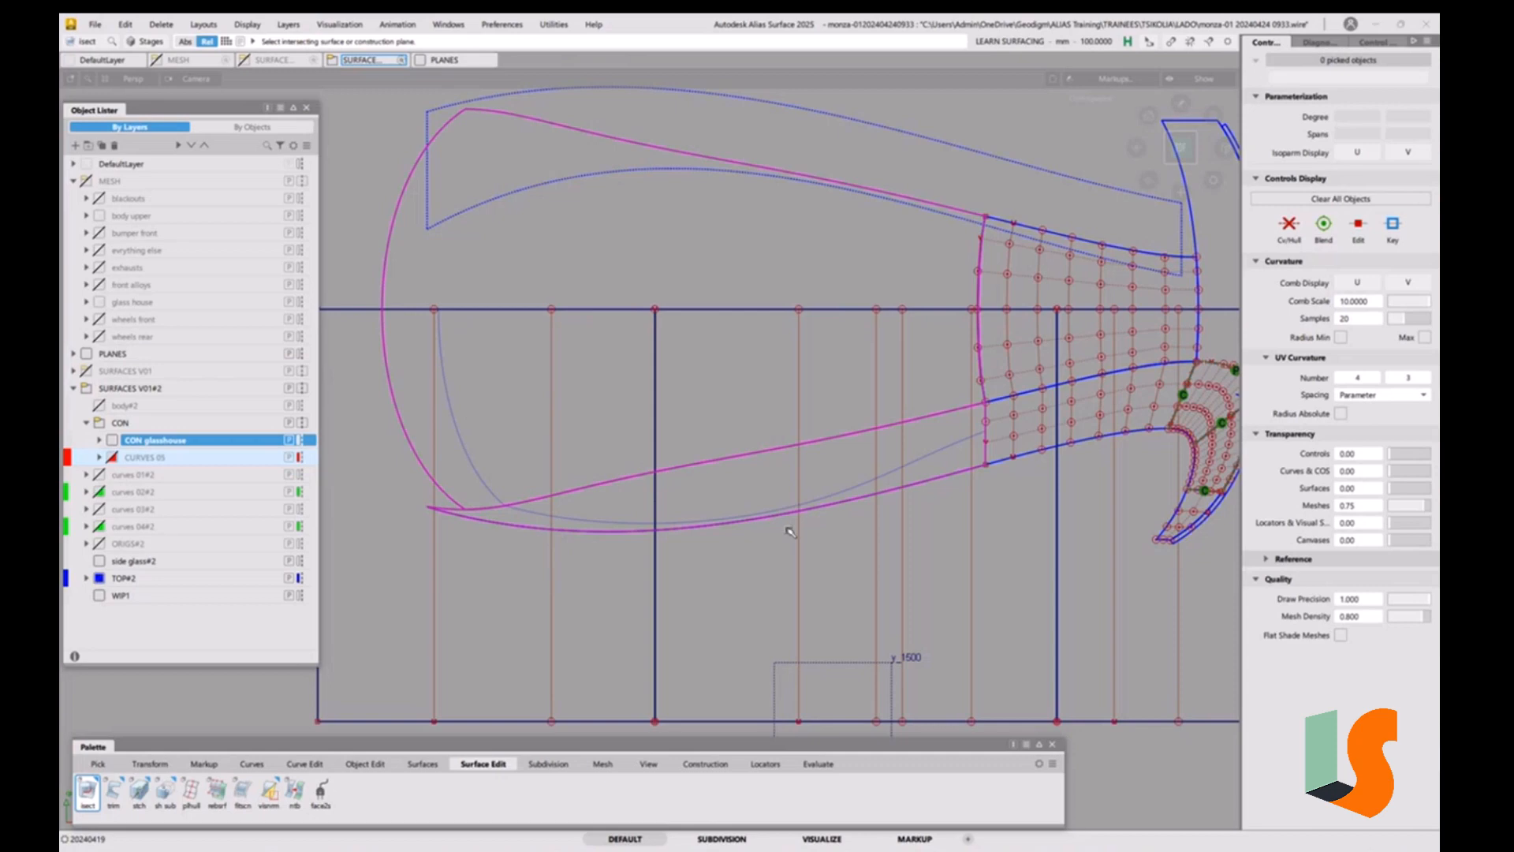
pyautogui.click(612, 483)
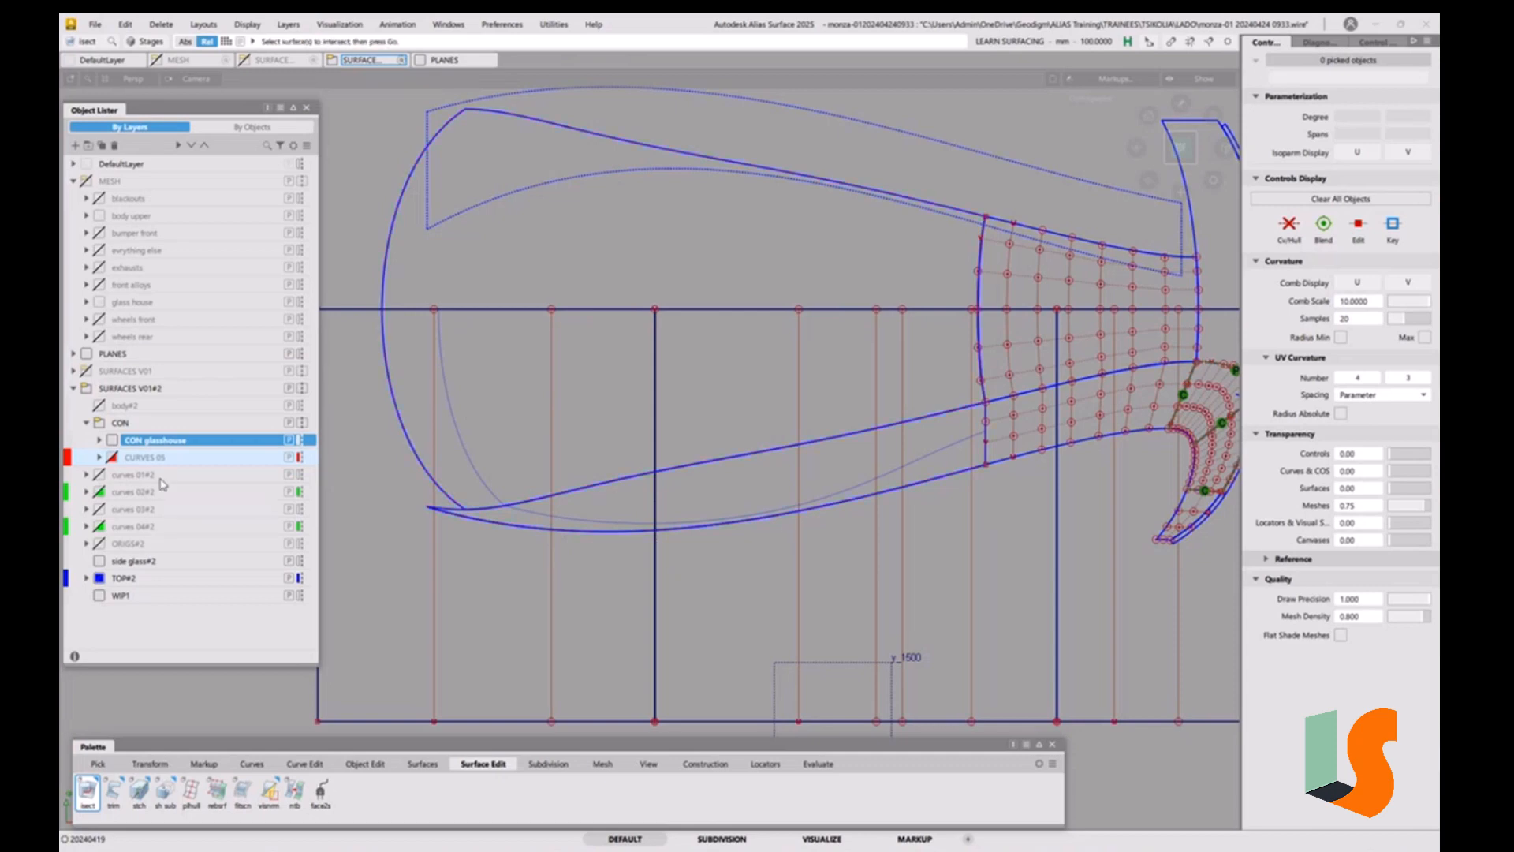
# Hide the CON glasshouse layer and show the MESH folder again behind the intersection curve.
pyautogui.click(111, 441)
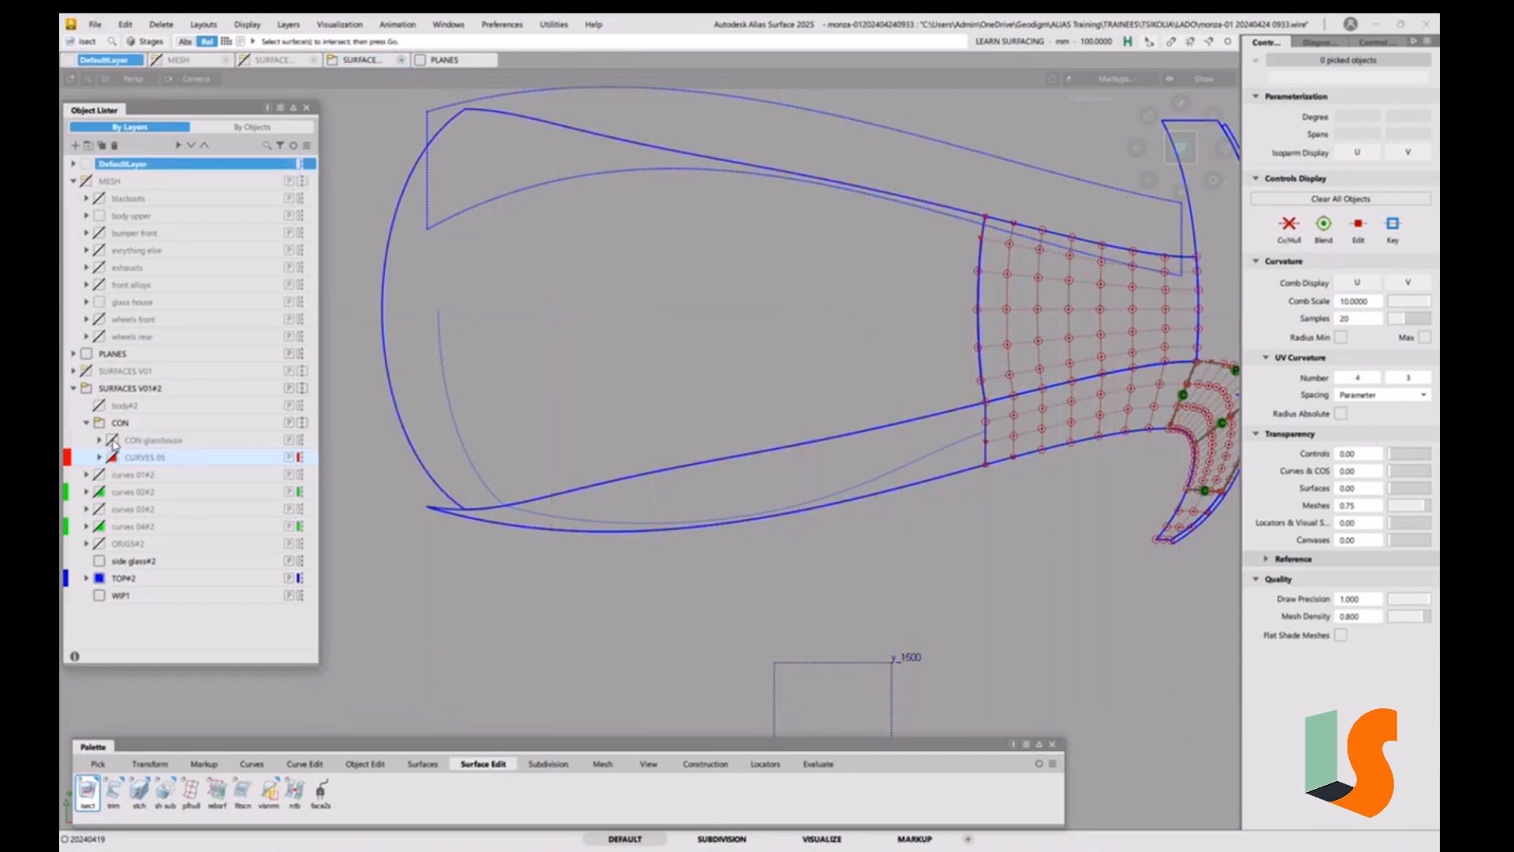
pyautogui.click(90, 181)
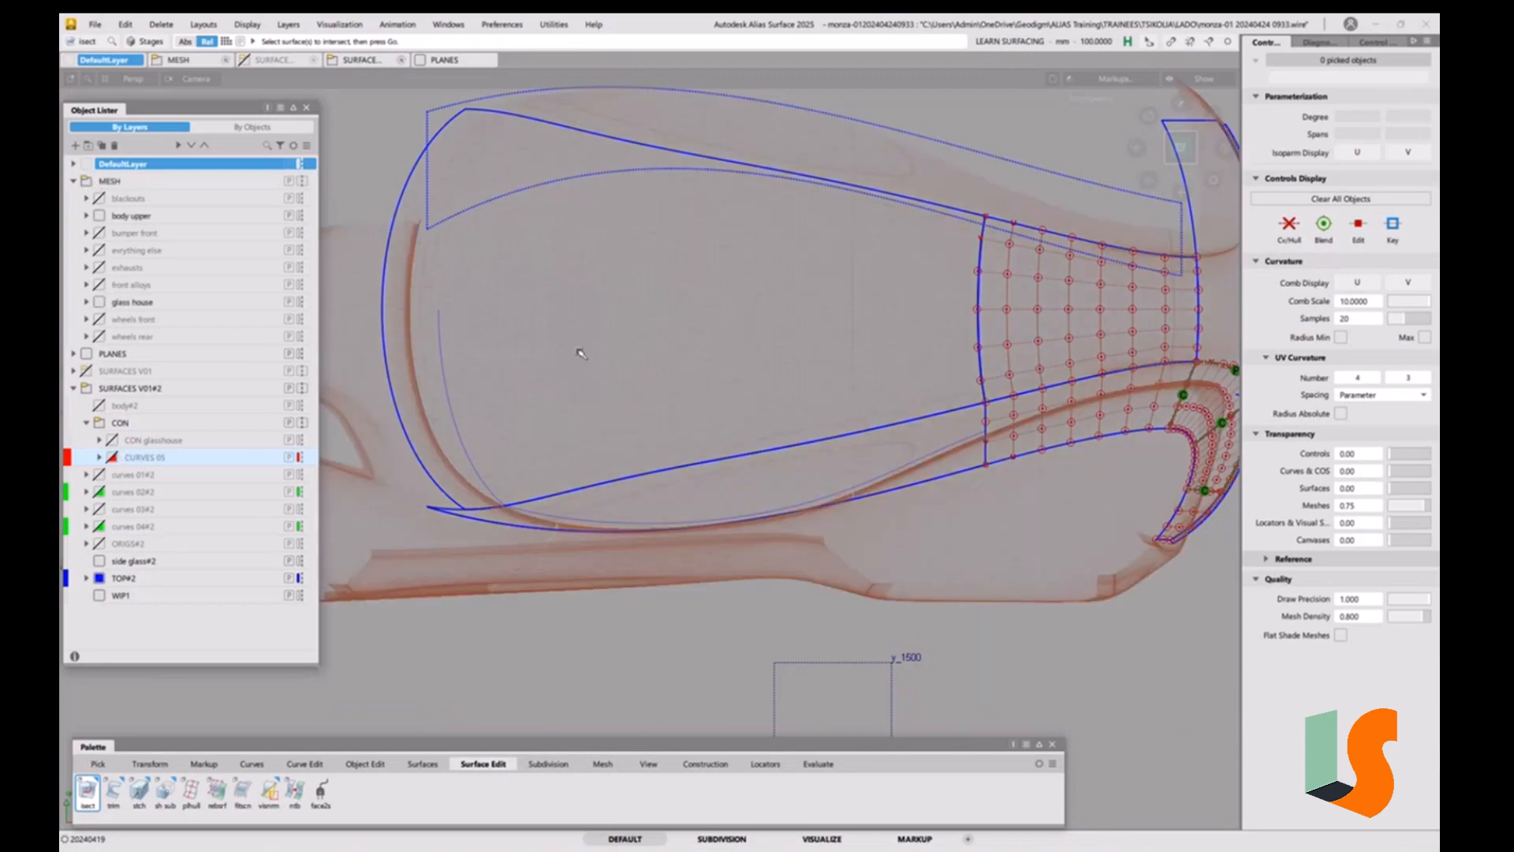
# Hide the glass house mesh layer so only the body upper mesh stays beside the TOP#2 surfaces.
pyautogui.keyDown('alt'); pyautogui.keyDown('shift'); pyautogui.moveTo(579, 353); pyautogui.dragTo(732, 525, button='right'); pyautogui.keyUp('shift'); pyautogui.keyUp('alt')
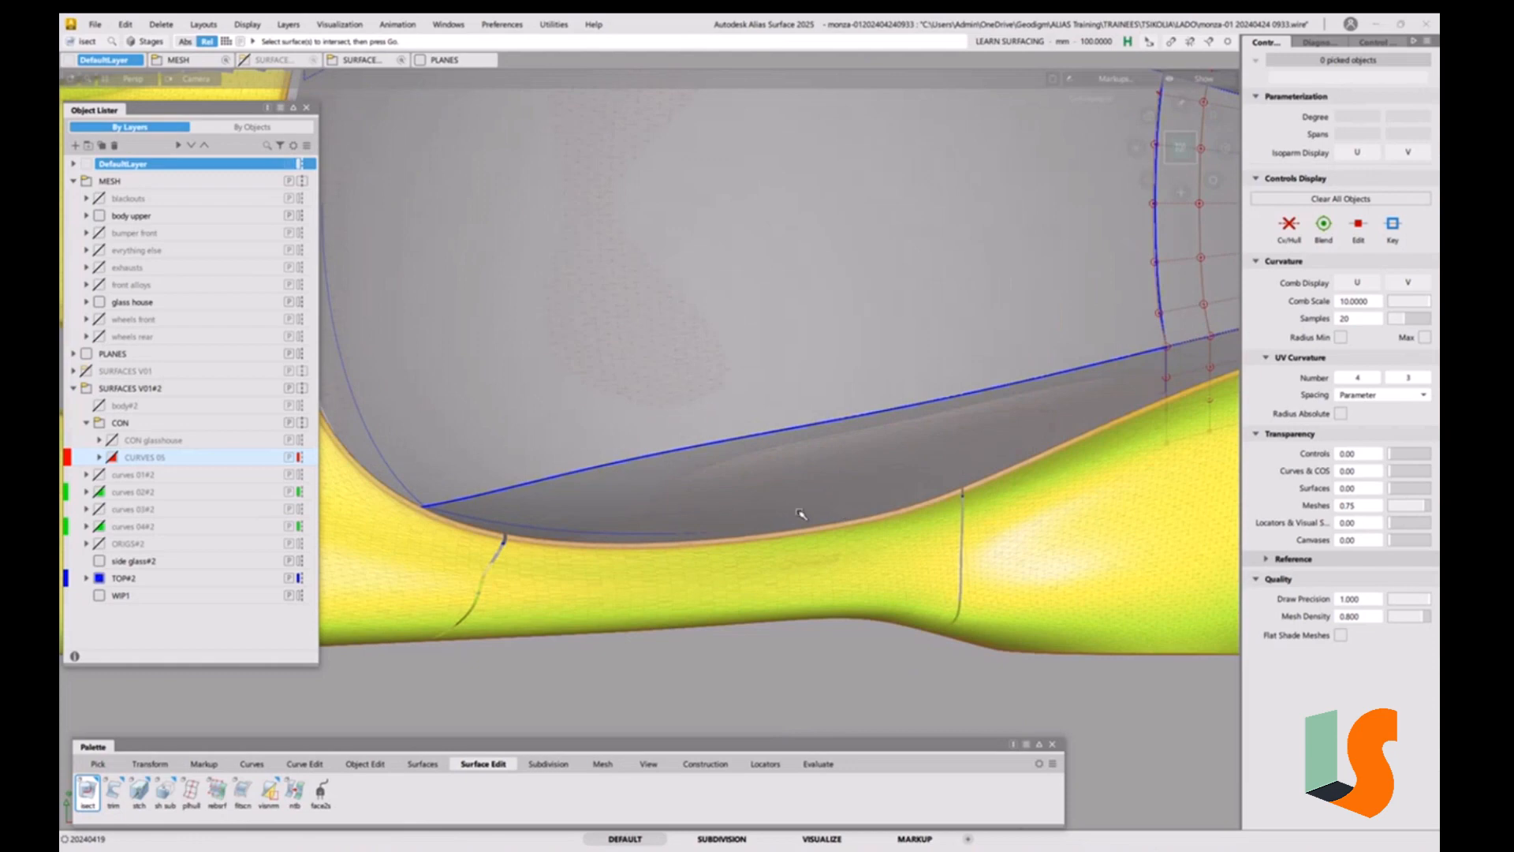
pyautogui.keyDown('alt'); pyautogui.keyDown('shift'); pyautogui.moveTo(800, 513); pyautogui.dragTo(681, 516); pyautogui.keyUp('shift'); pyautogui.keyUp('alt')
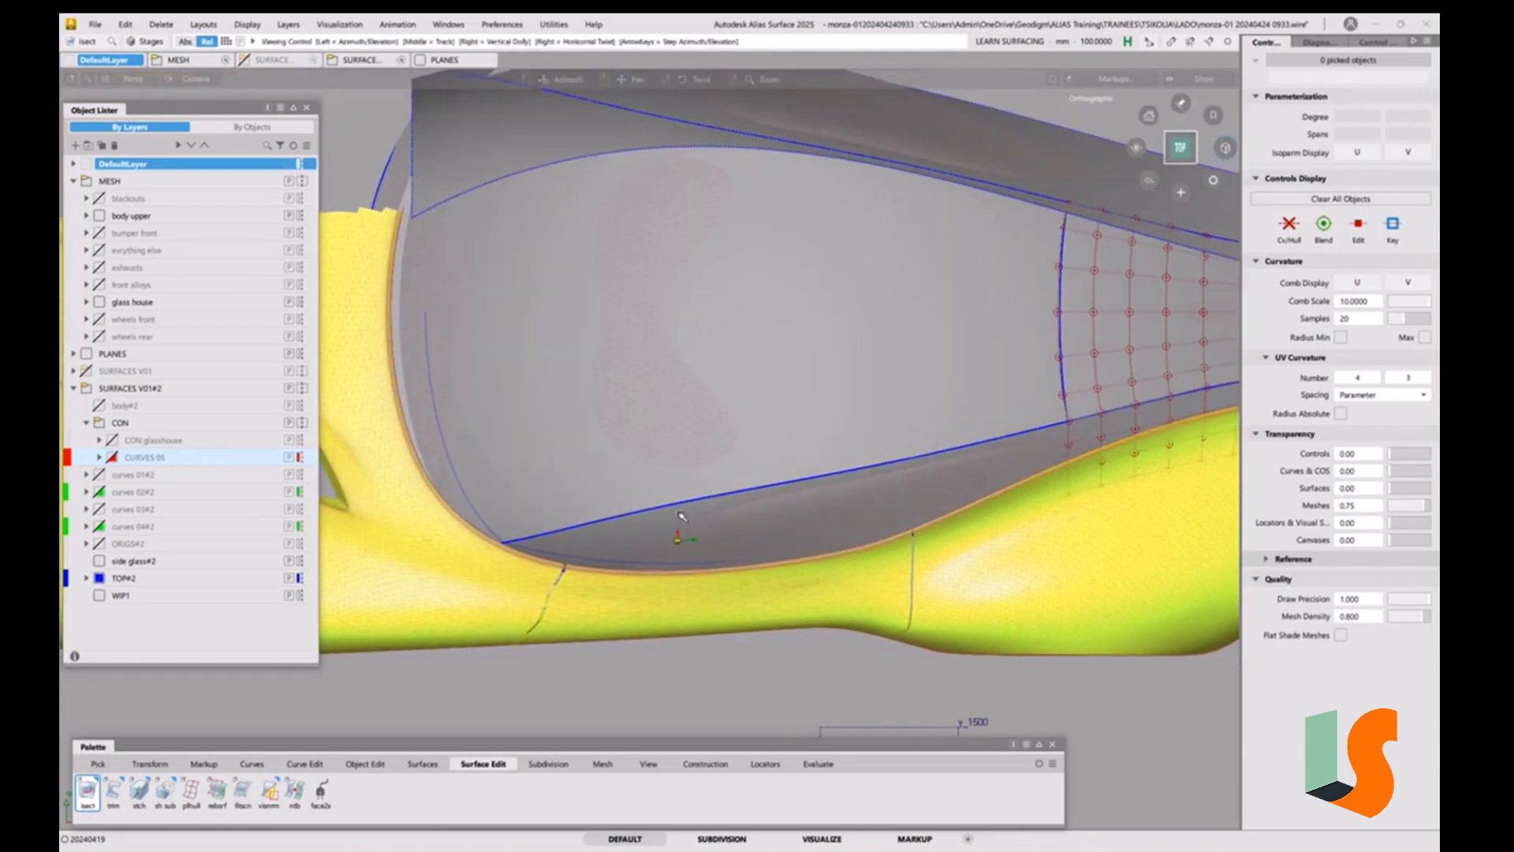
pyautogui.keyDown('alt'); pyautogui.keyDown('shift'); pyautogui.moveTo(727, 523); pyautogui.dragTo(743, 563, button='middle'); pyautogui.keyUp('shift'); pyautogui.keyUp('alt')
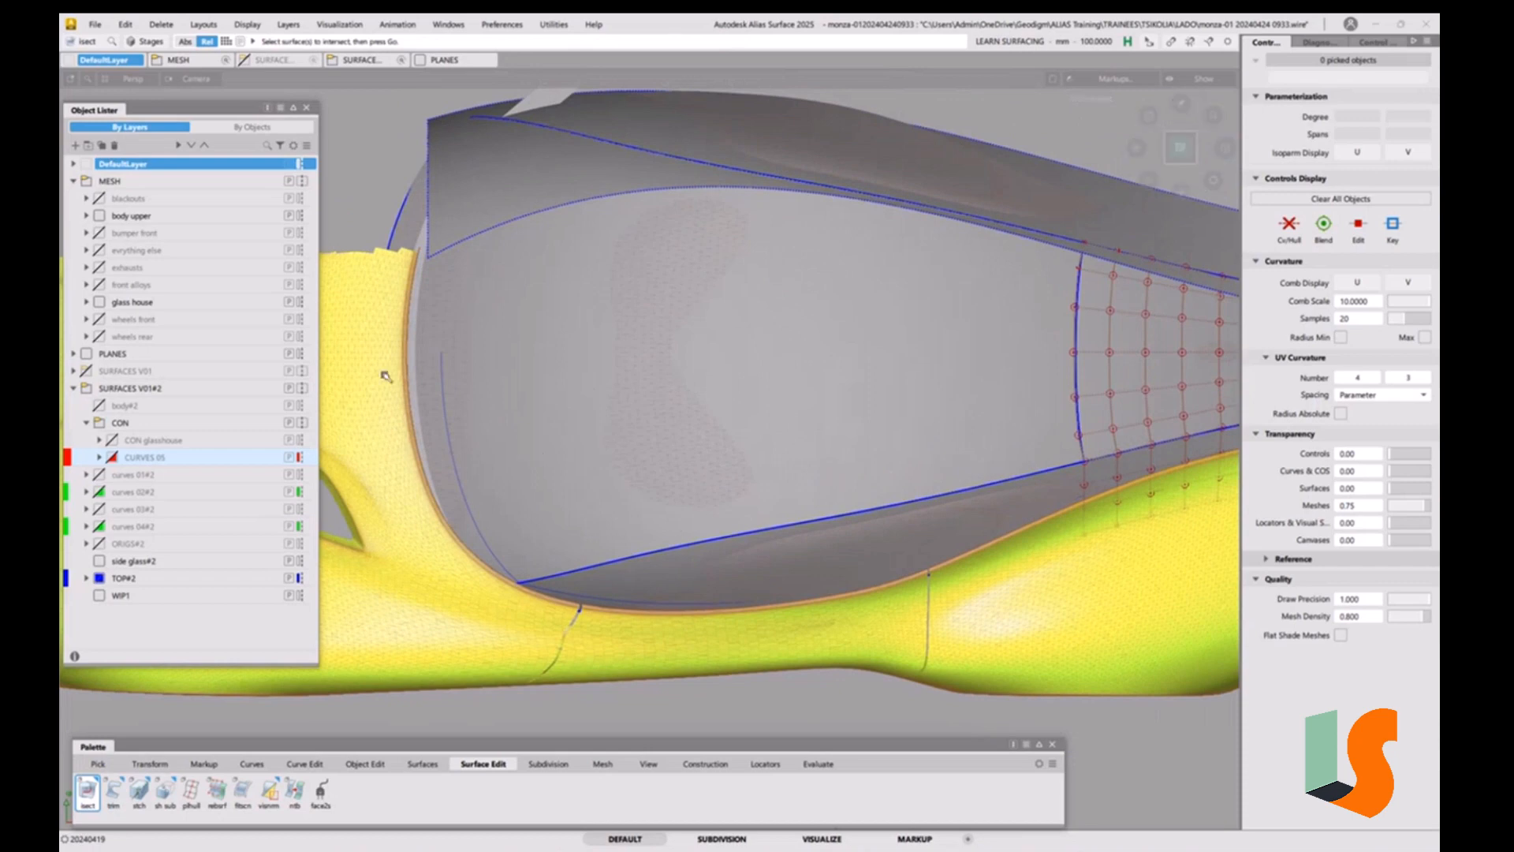
pyautogui.click(98, 301)
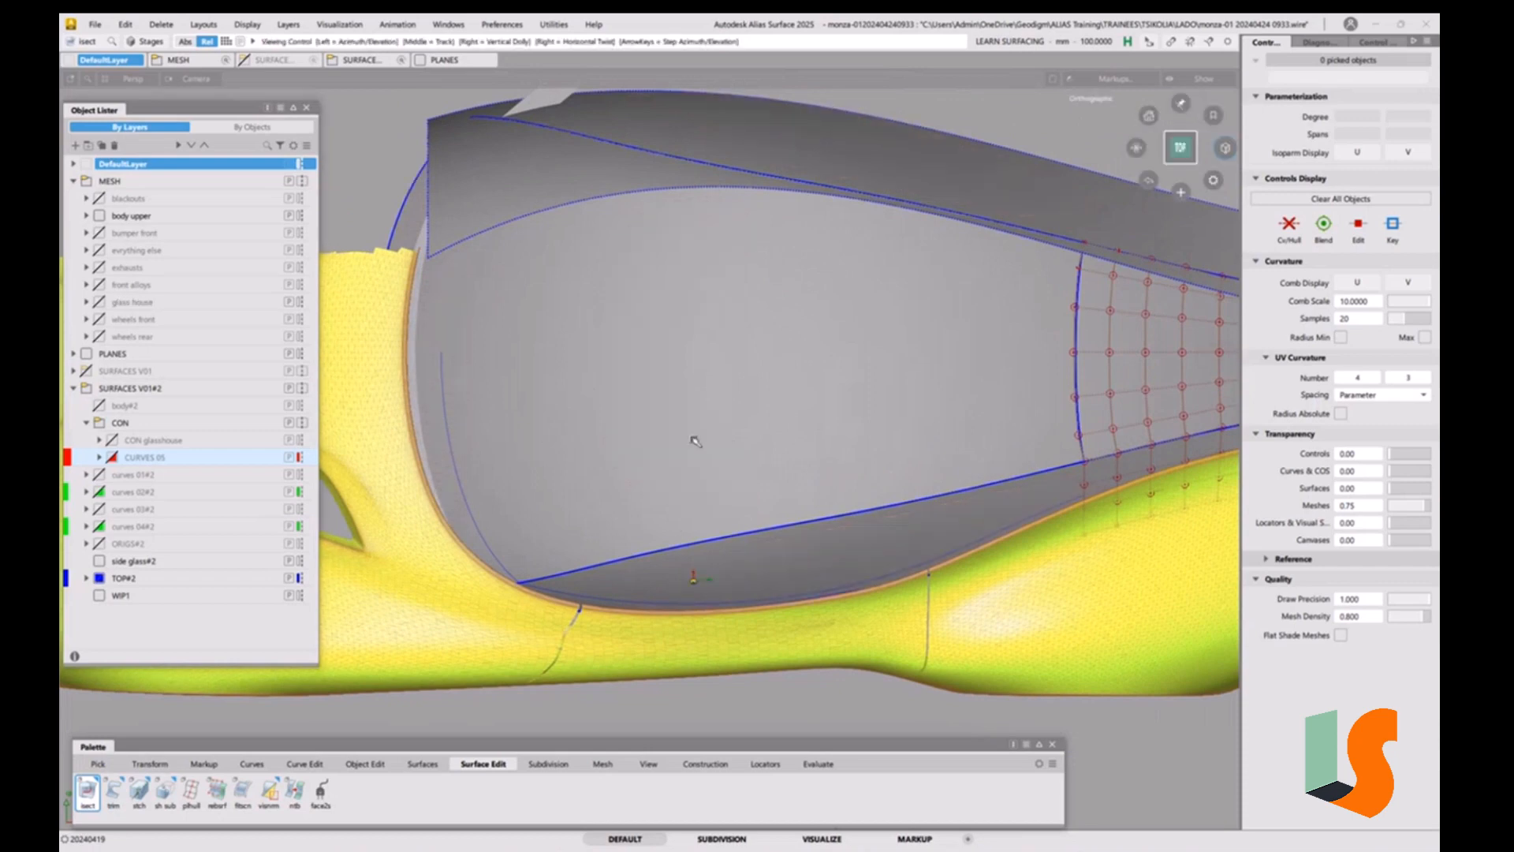
# Examine from above how the TOP#2 surfaces and intersection curve run along the glasshouse opening of the body upper mesh.
pyautogui.keyDown('alt'); pyautogui.keyDown('shift'); pyautogui.moveTo(692, 439); pyautogui.dragTo(768, 550, button='right'); pyautogui.keyUp('shift'); pyautogui.keyUp('alt')
pyautogui.keyDown('alt'); pyautogui.keyDown('shift'); pyautogui.moveTo(767, 549); pyautogui.dragTo(763, 478, button='middle'); pyautogui.keyUp('shift'); pyautogui.keyUp('alt')
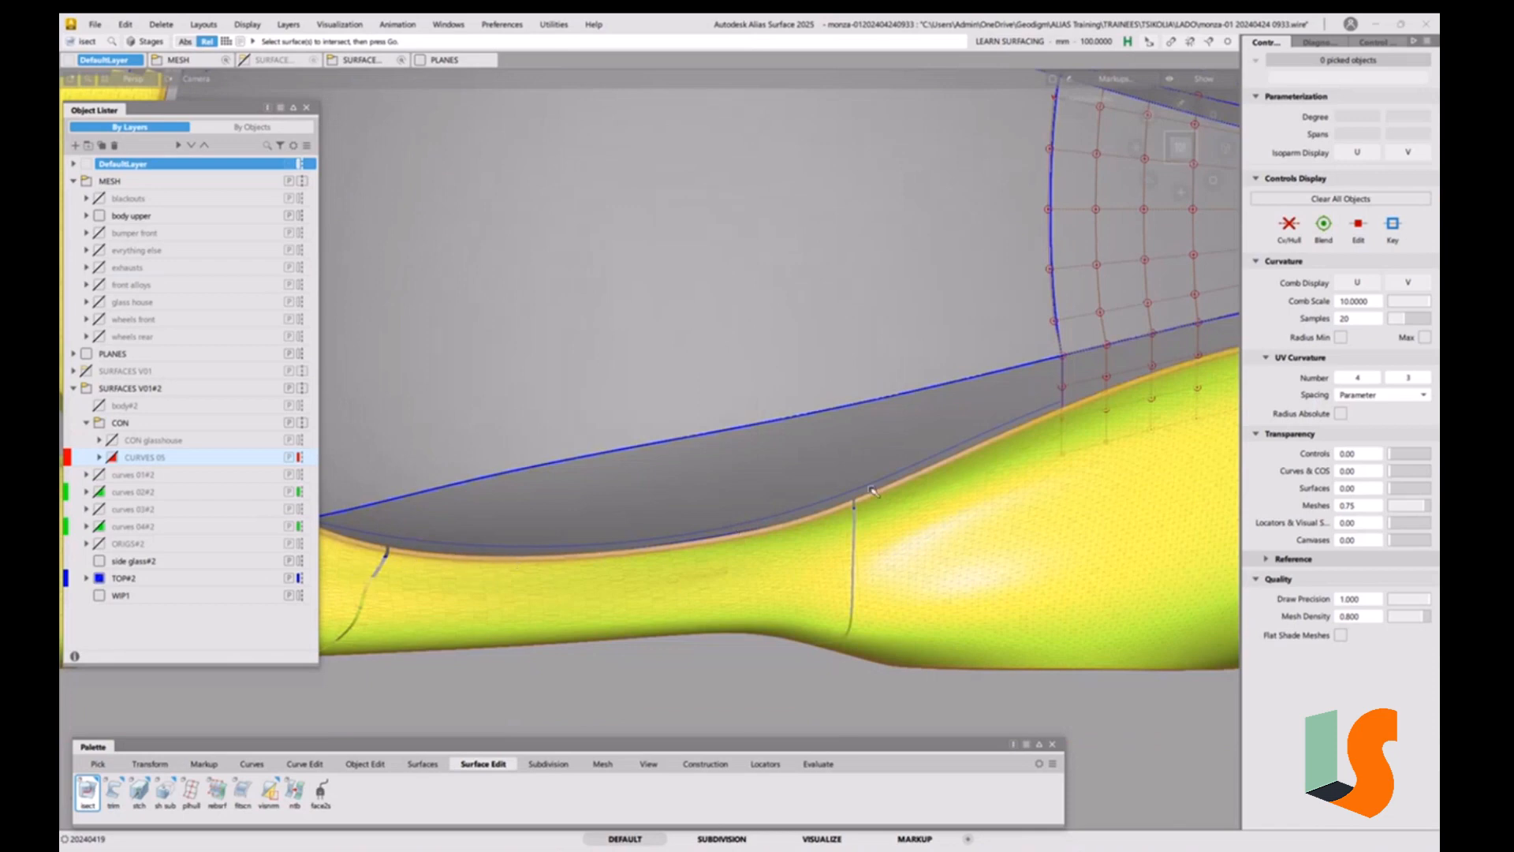
pyautogui.keyDown('alt'); pyautogui.keyDown('shift'); pyautogui.moveTo(801, 418); pyautogui.dragTo(683, 461, button='right'); pyautogui.keyUp('shift'); pyautogui.keyUp('alt')
pyautogui.keyDown('alt'); pyautogui.keyDown('shift'); pyautogui.moveTo(683, 461); pyautogui.dragTo(798, 480, button='middle'); pyautogui.keyUp('shift'); pyautogui.keyUp('alt')
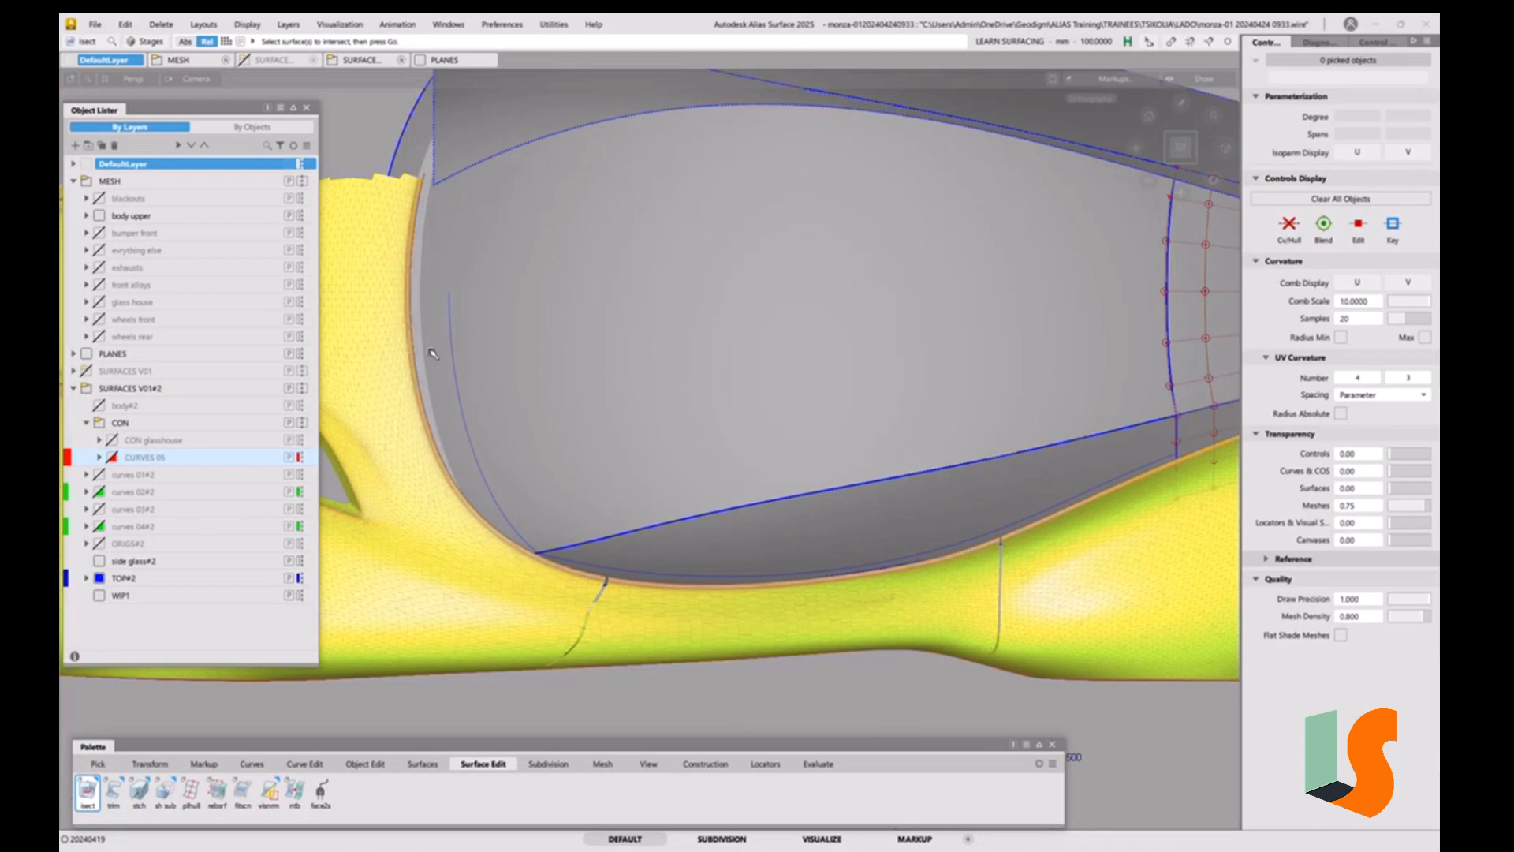
pyautogui.hotkey('shift', 'alt')
pyautogui.keyDown('alt'); pyautogui.keyDown('shift'); pyautogui.moveTo(508, 495); pyautogui.dragTo(500, 473); pyautogui.keyUp('shift'); pyautogui.keyUp('alt')
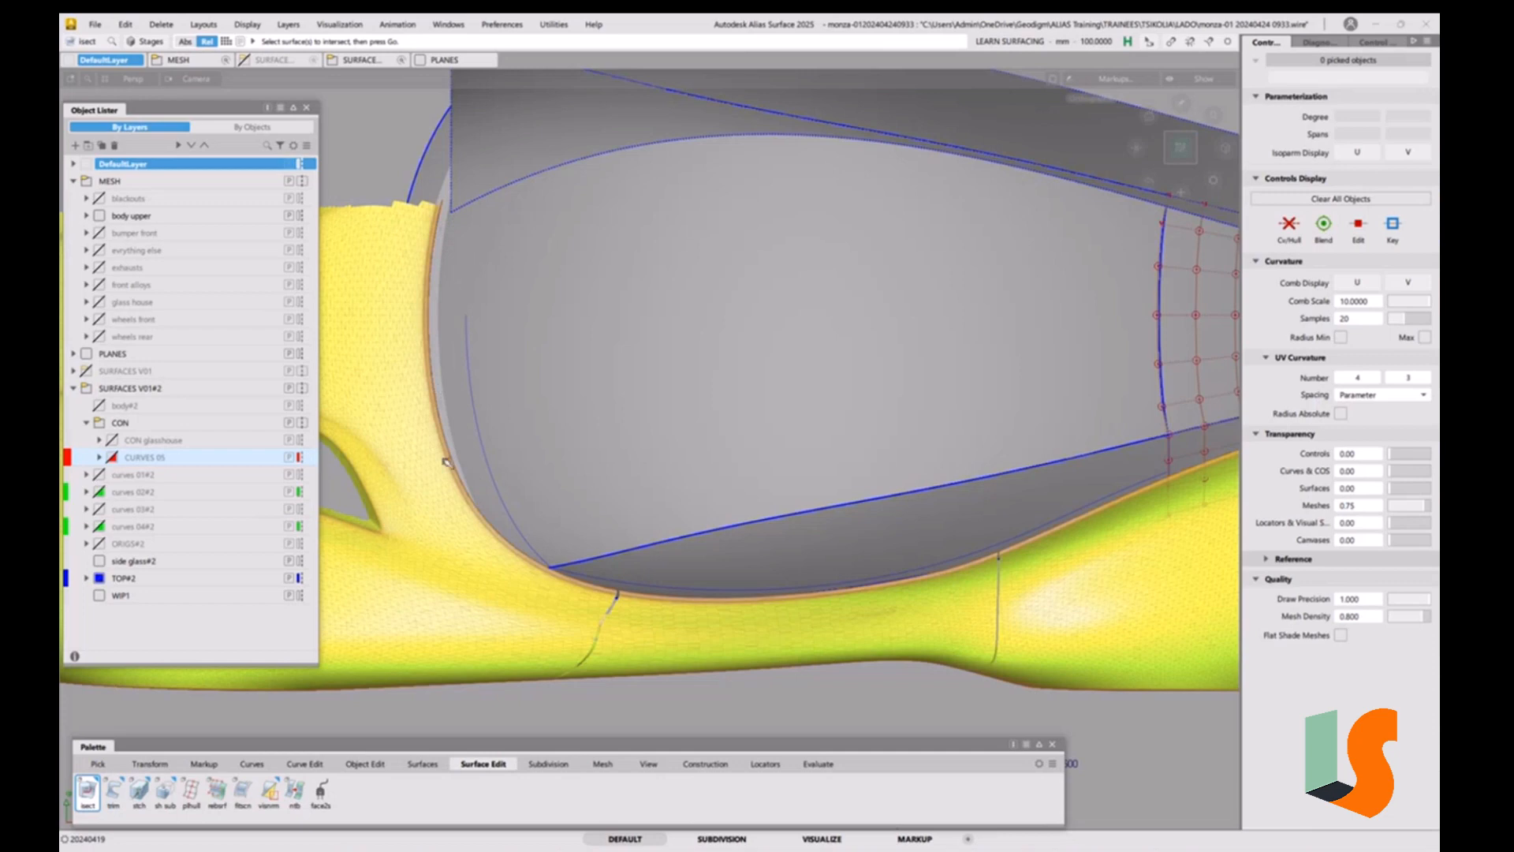
pyautogui.keyDown('alt'); pyautogui.keyDown('shift'); pyautogui.moveTo(1025, 517); pyautogui.dragTo(923, 526, button='right'); pyautogui.keyUp('shift'); pyautogui.keyUp('alt')
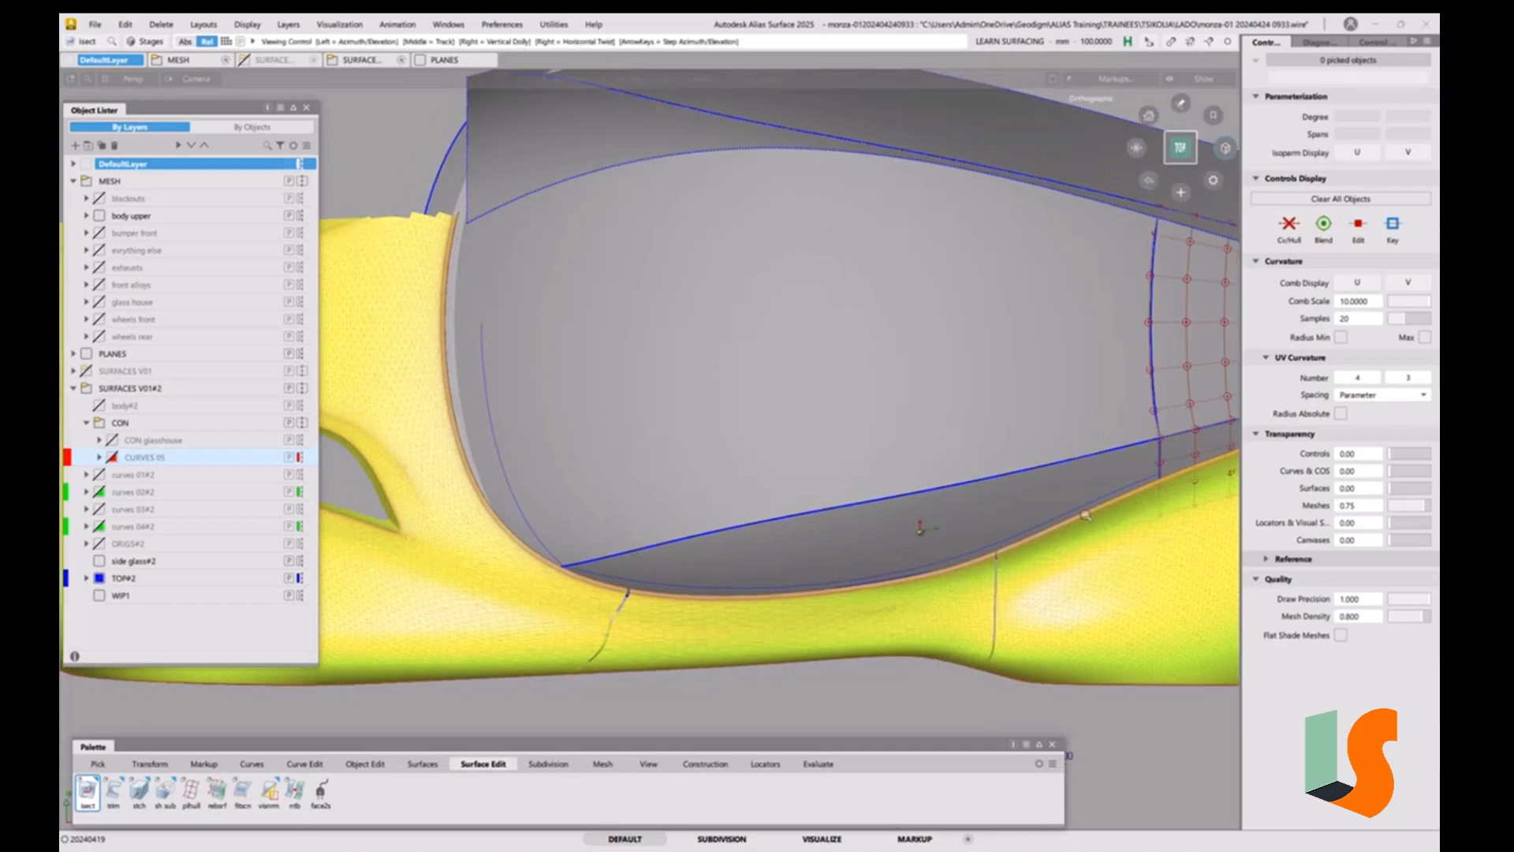
pyautogui.keyDown('alt'); pyautogui.keyDown('shift'); pyautogui.moveTo(922, 527); pyautogui.dragTo(809, 524, button='middle'); pyautogui.keyUp('shift'); pyautogui.keyUp('alt')
pyautogui.keyDown('alt'); pyautogui.keyDown('shift'); pyautogui.moveTo(999, 458); pyautogui.dragTo(1028, 475); pyautogui.keyUp('shift'); pyautogui.keyUp('alt')
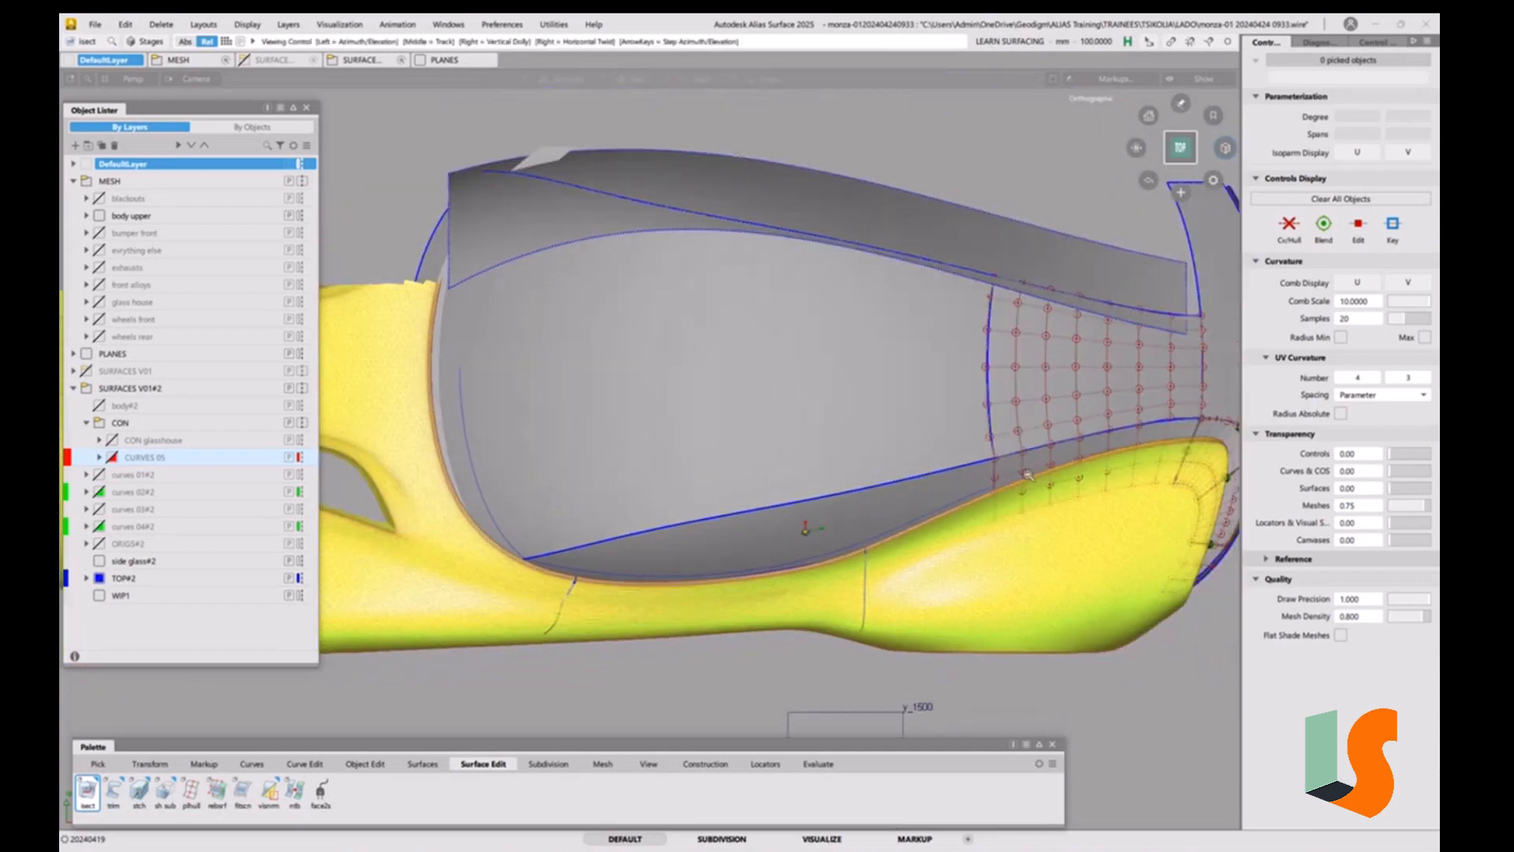
pyautogui.keyDown('alt'); pyautogui.keyDown('shift'); pyautogui.moveTo(1027, 475); pyautogui.dragTo(887, 489, button='middle'); pyautogui.keyUp('shift'); pyautogui.keyUp('alt')
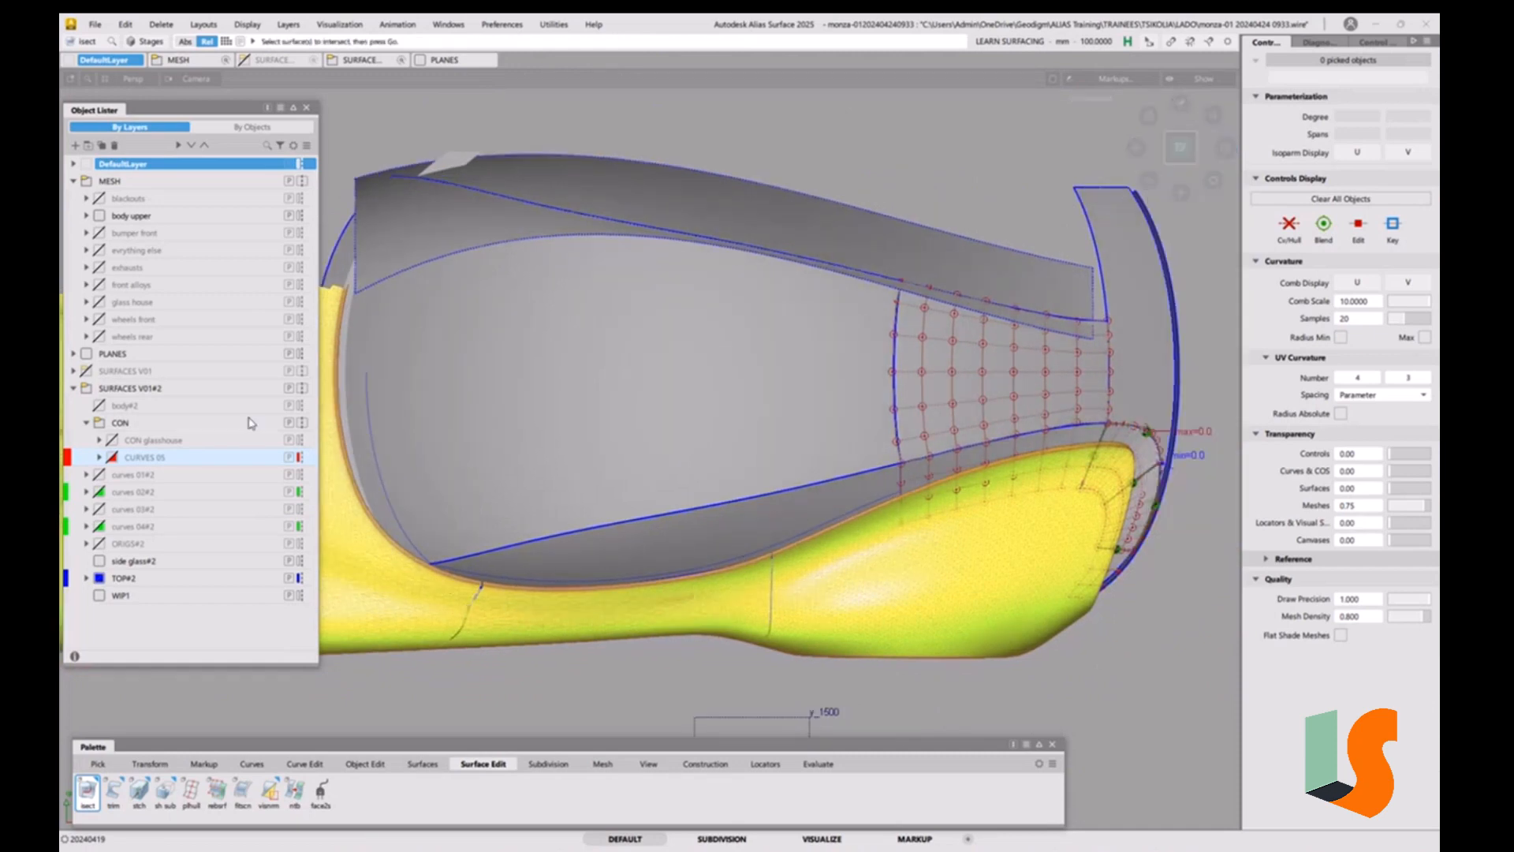
# Hide the TOP#2 layer and view the body upper mesh from the left side of the car.
pyautogui.click(99, 579)
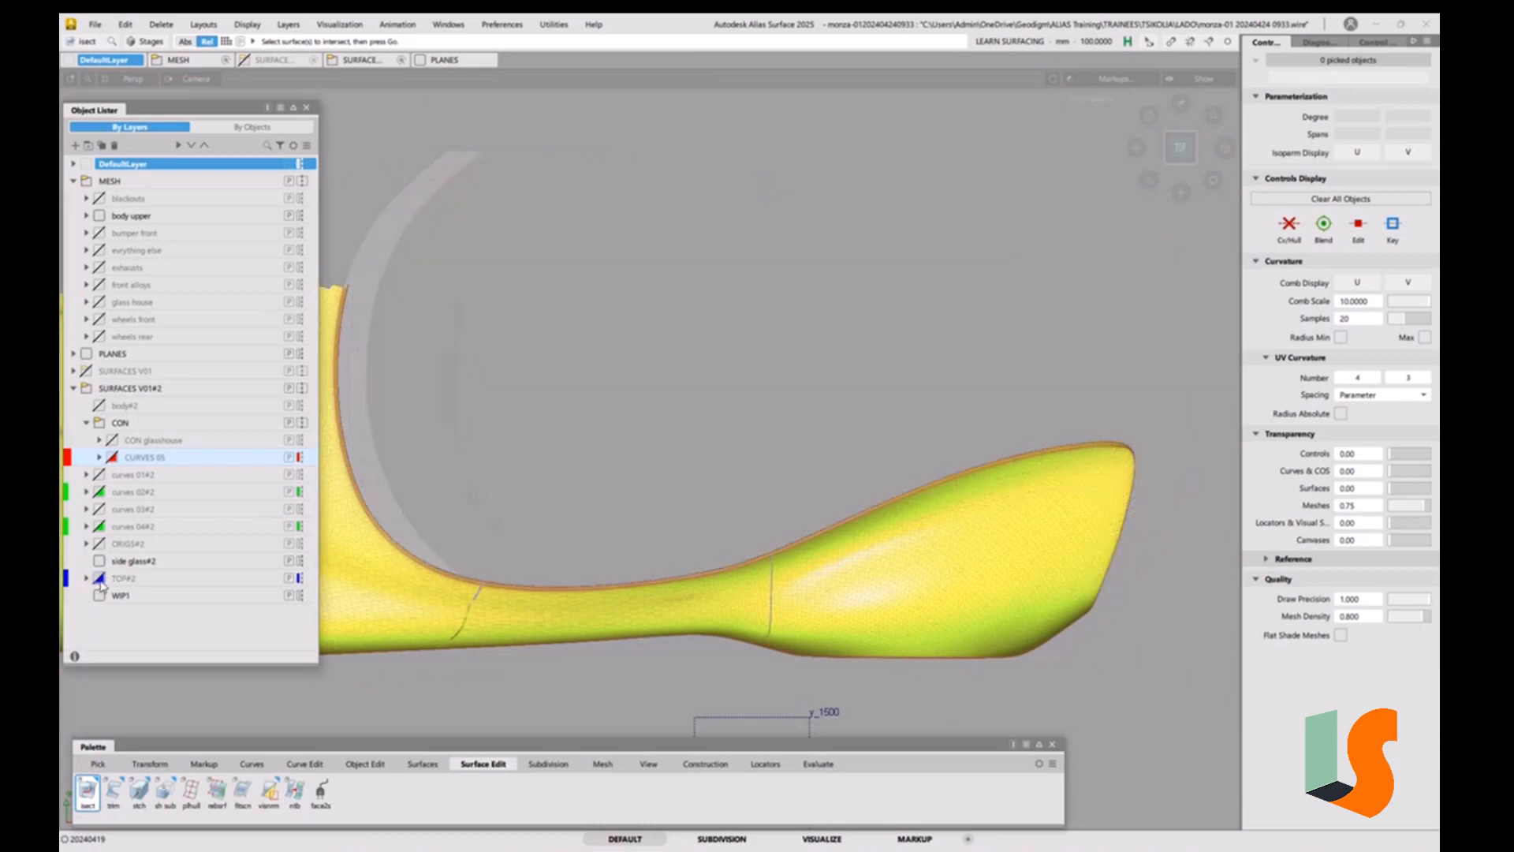
pyautogui.keyDown('alt'); pyautogui.keyDown('shift'); pyautogui.moveTo(382, 514); pyautogui.dragTo(461, 451); pyautogui.keyUp('shift'); pyautogui.keyUp('alt')
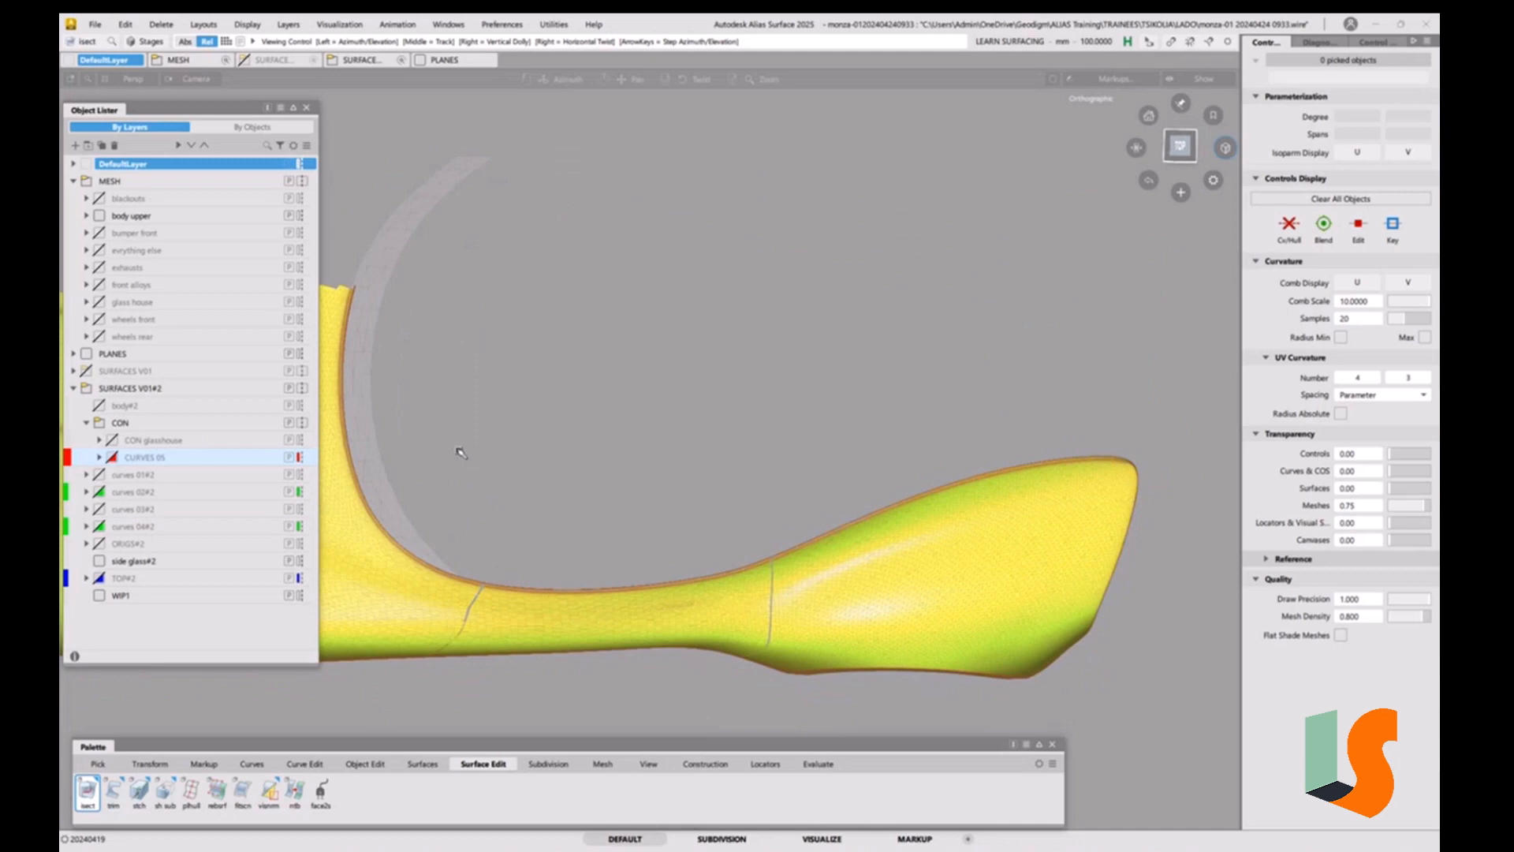
pyautogui.click(1180, 146)
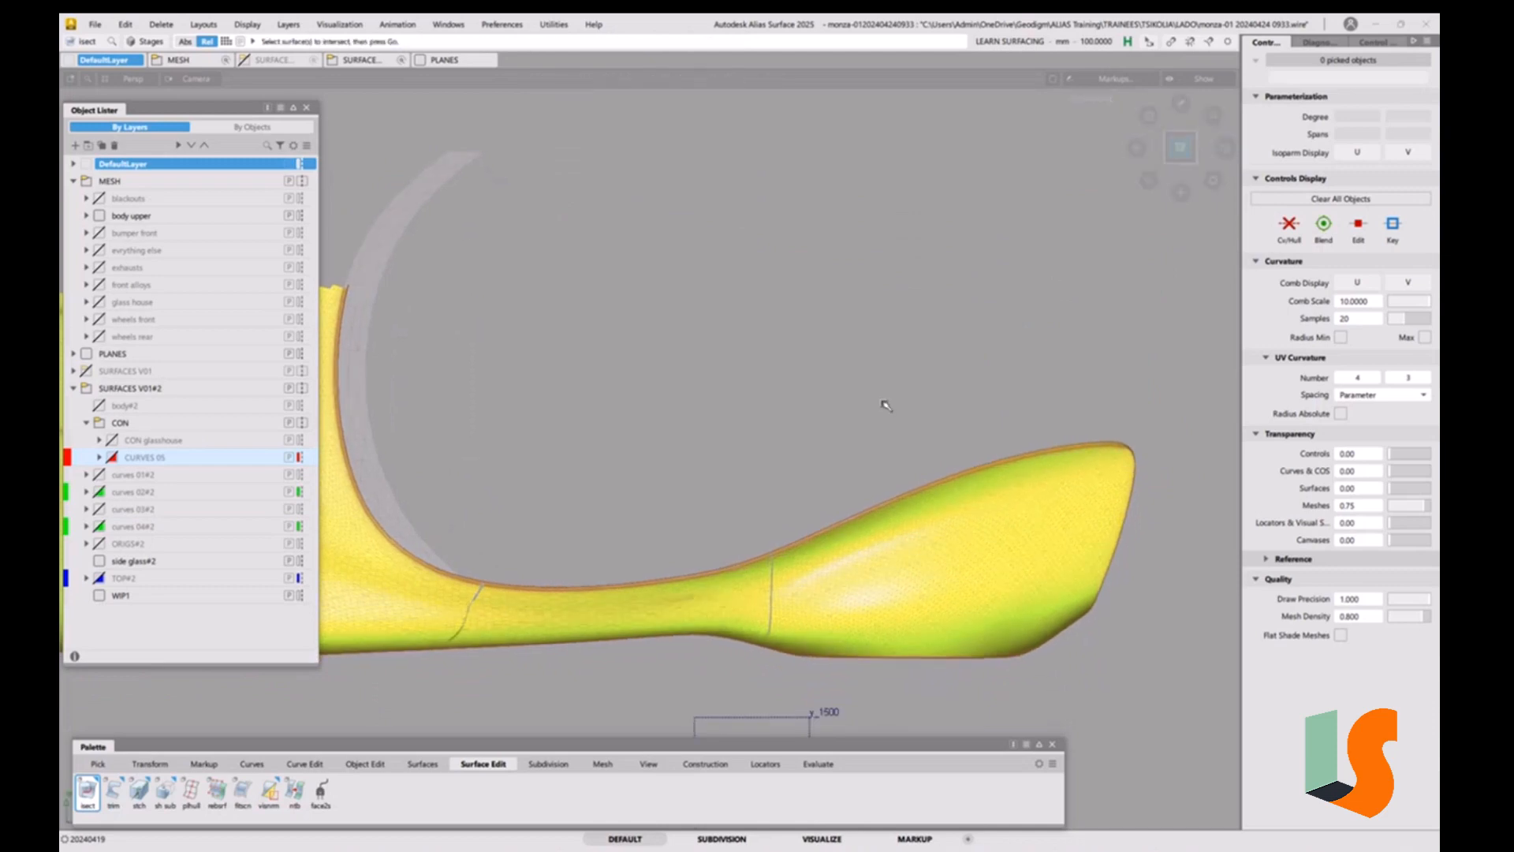
pyautogui.keyDown('alt'); pyautogui.keyDown('shift'); pyautogui.moveTo(789, 491); pyautogui.dragTo(813, 631); pyautogui.keyUp('shift'); pyautogui.keyUp('alt')
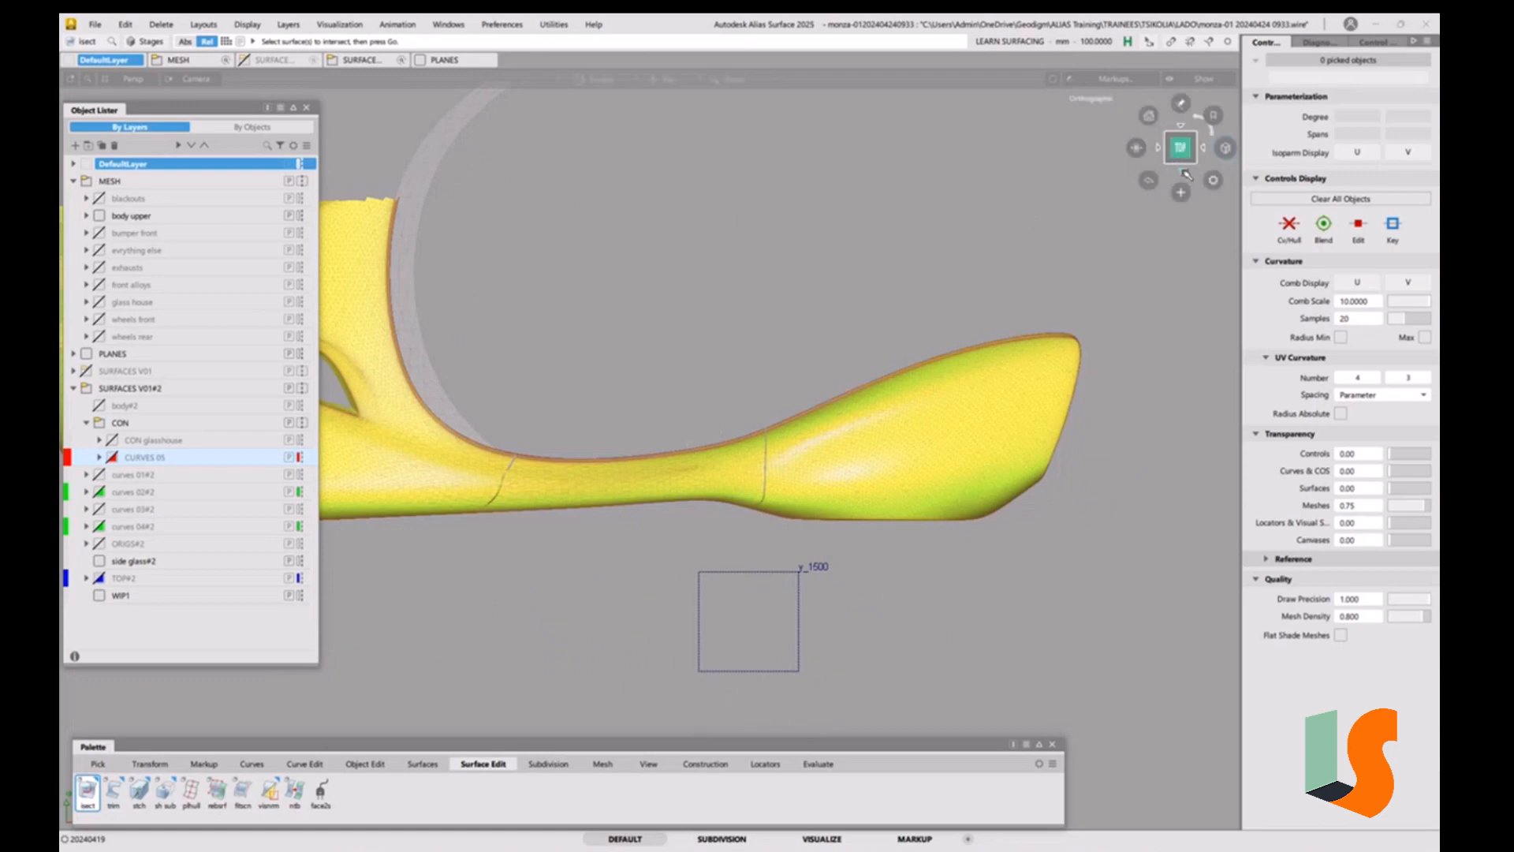
pyautogui.click(1184, 172)
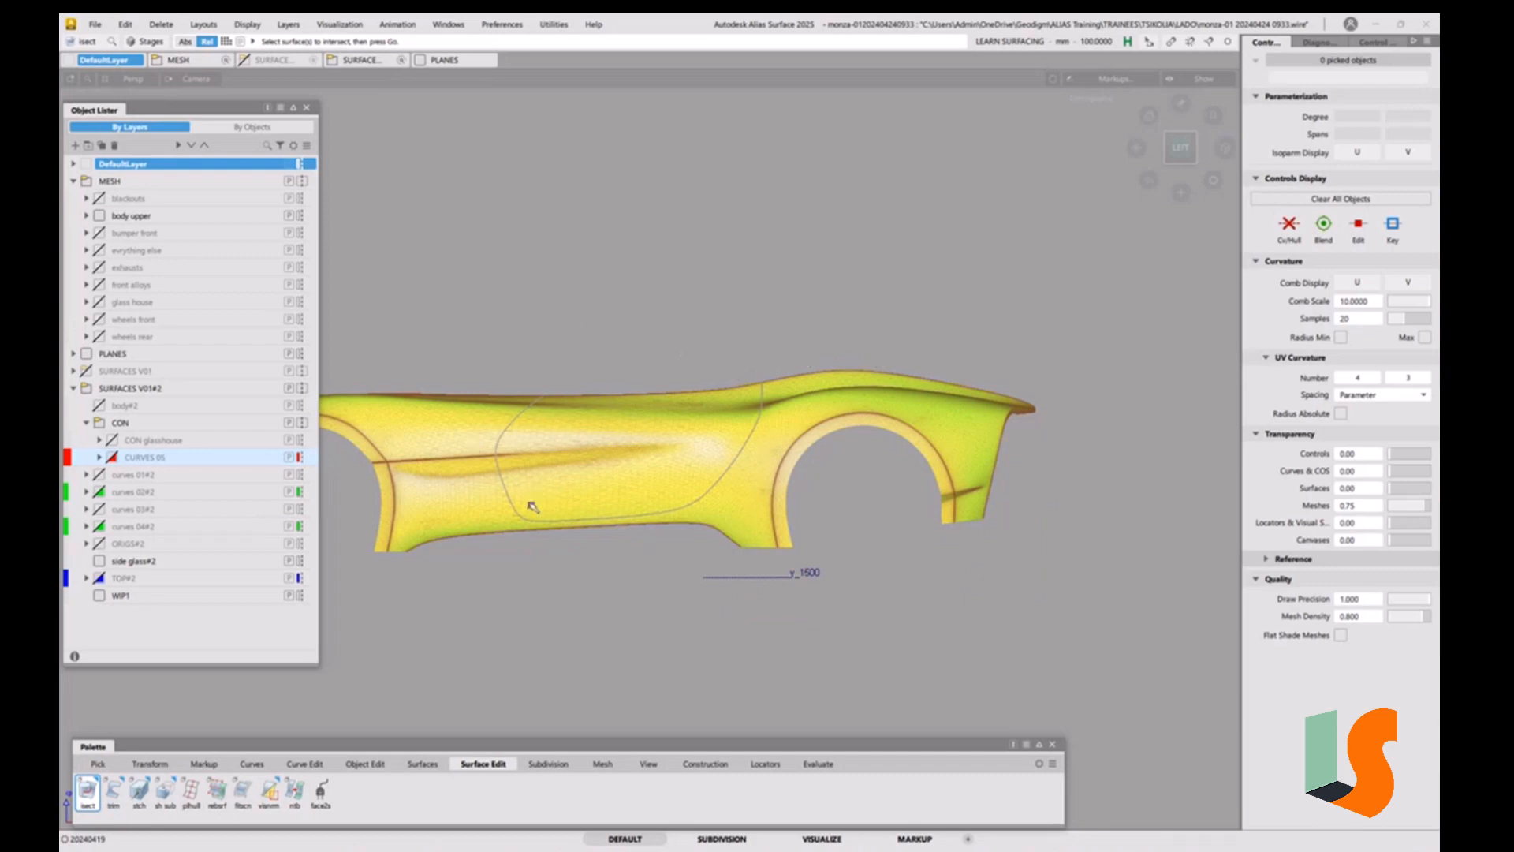
# Make PLANES the active layer and show both the grid and the glass house mesh.
pyautogui.click(111, 356)
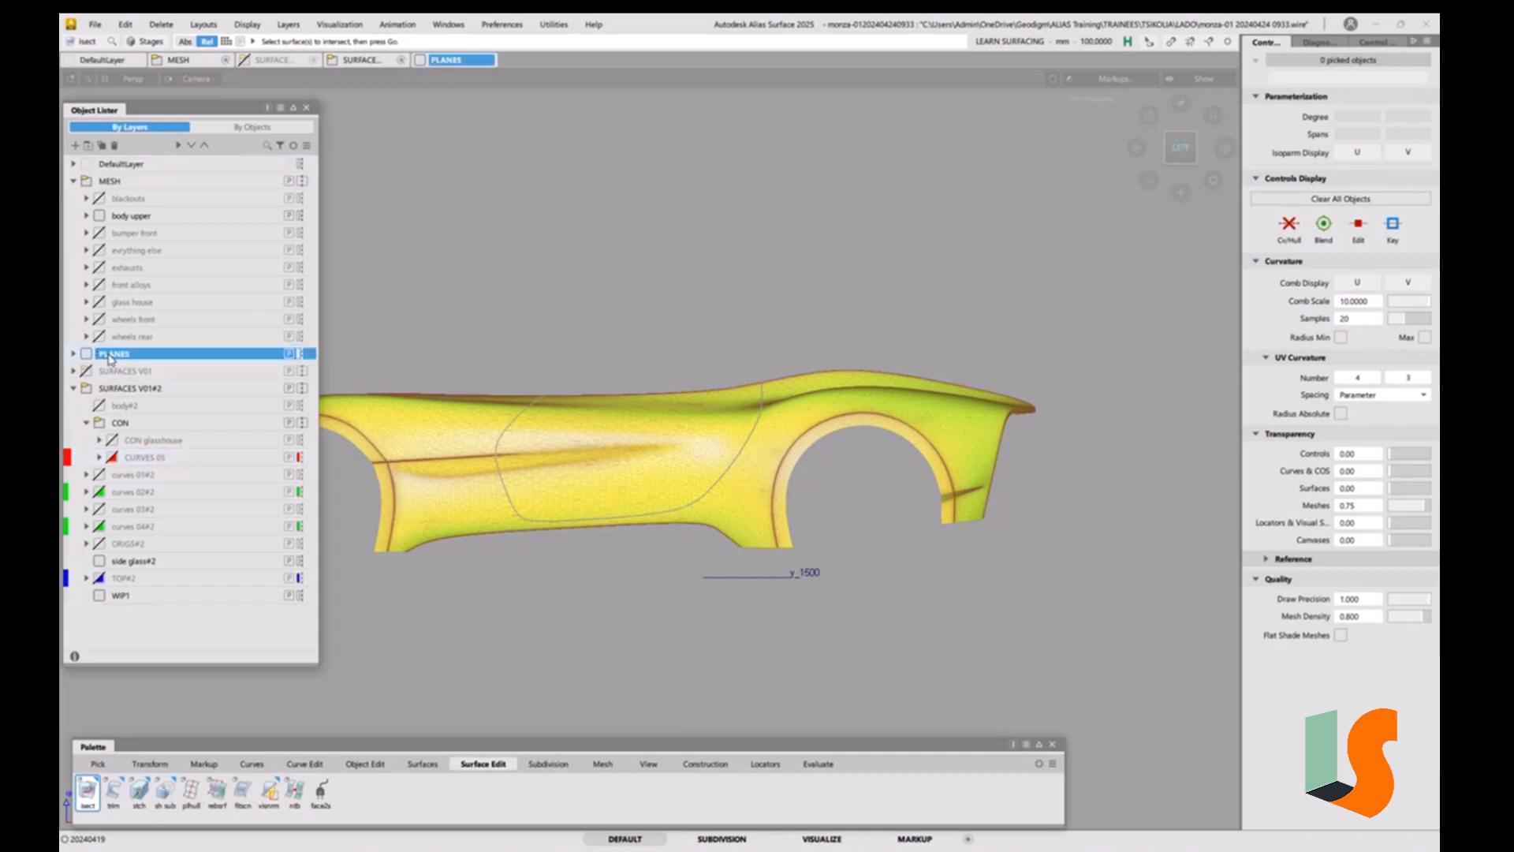
pyautogui.hotkey('ctrl', 'g')
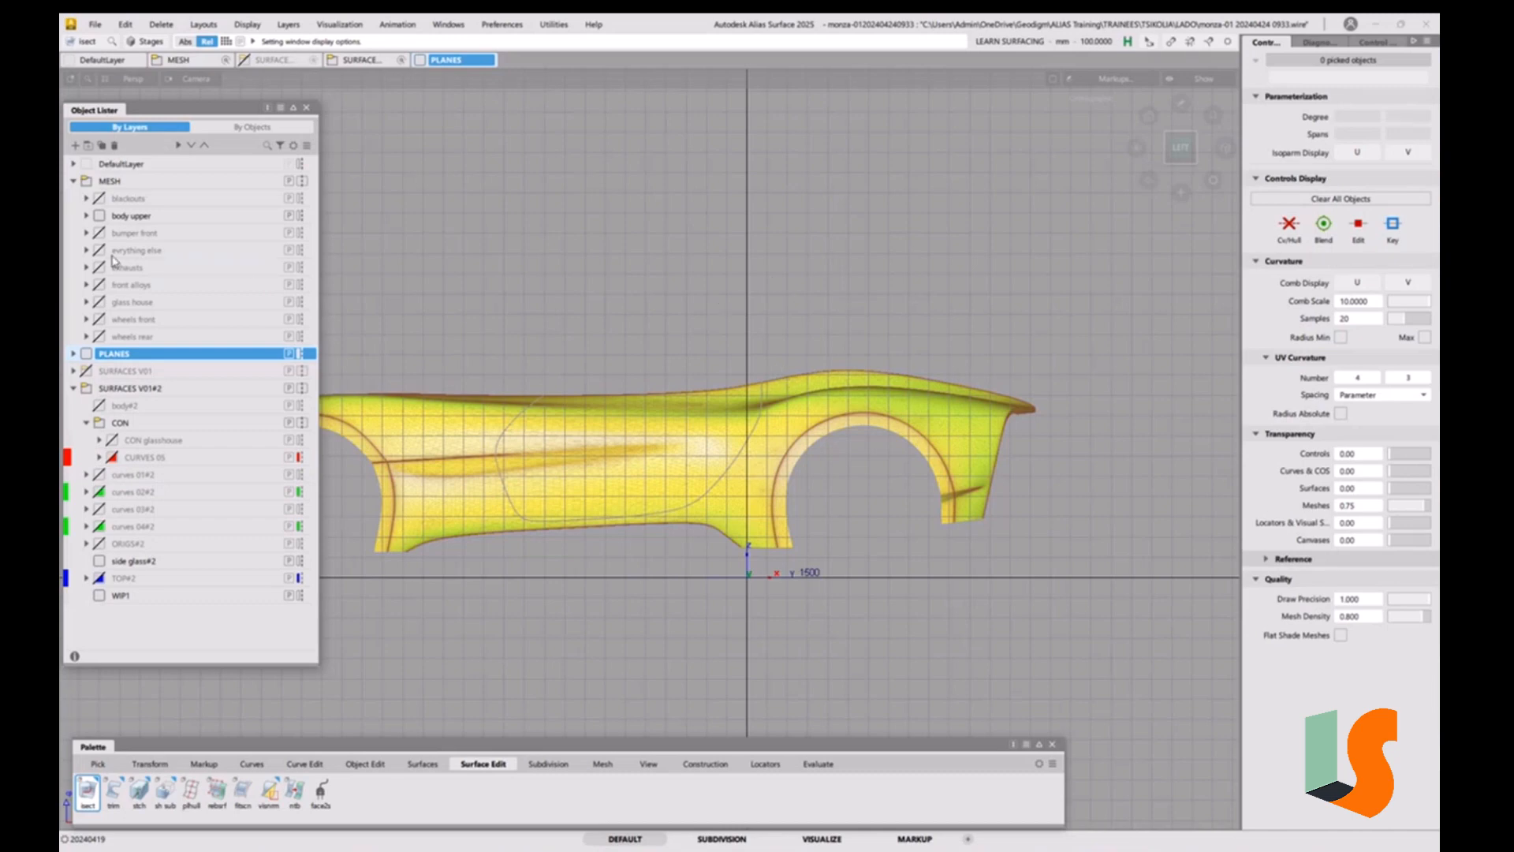
pyautogui.click(99, 302)
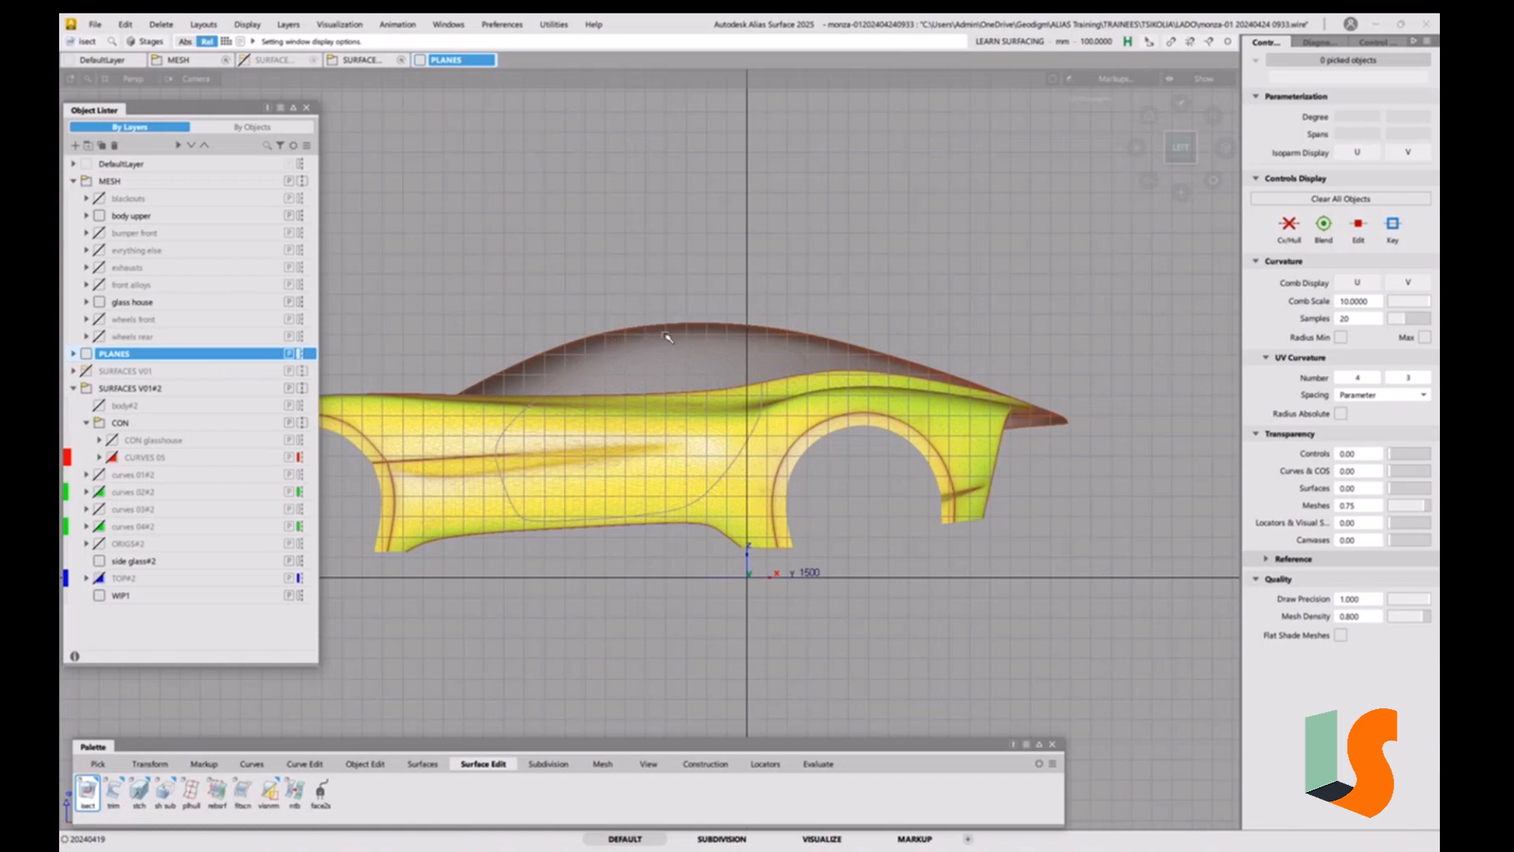
# Create a world-aligned construction plane above the car's roof, centred on the vertical axis.
pyautogui.click(705, 763)
pyautogui.doubleClick(142, 797)
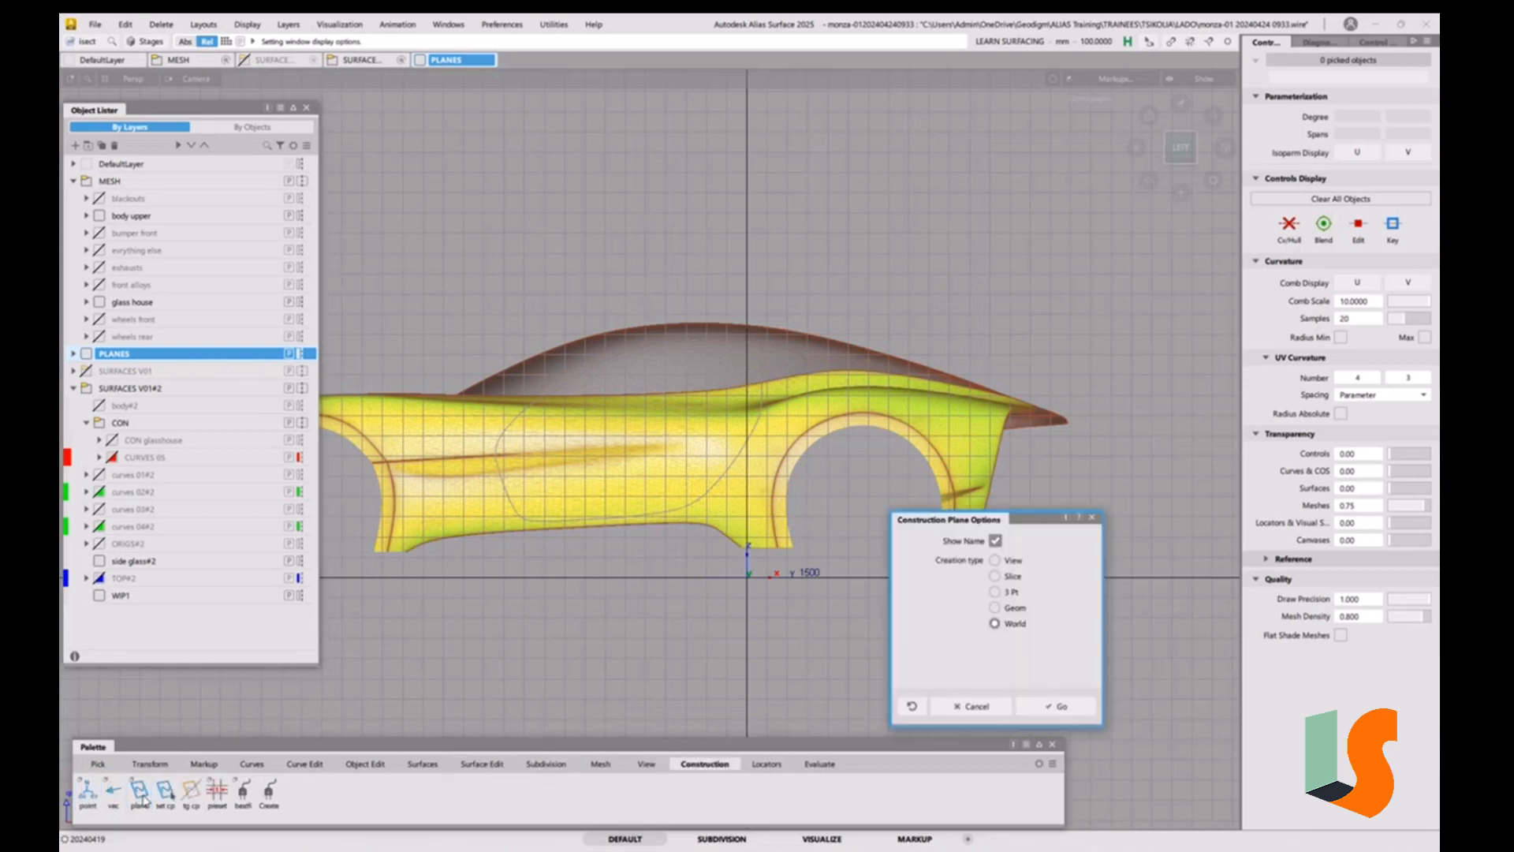
pyautogui.click(1060, 705)
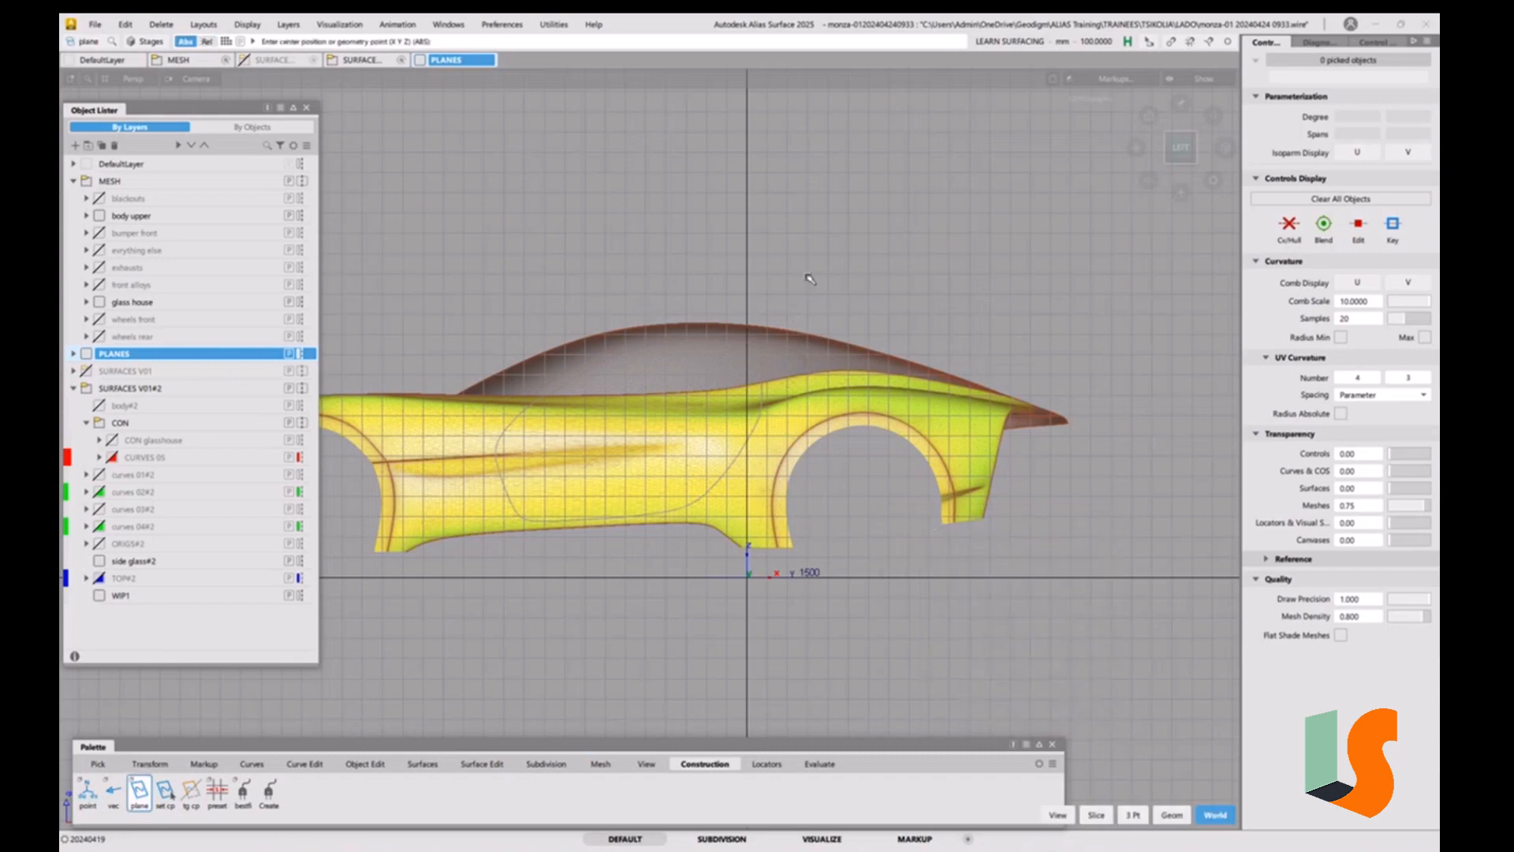
pyautogui.click(747, 295)
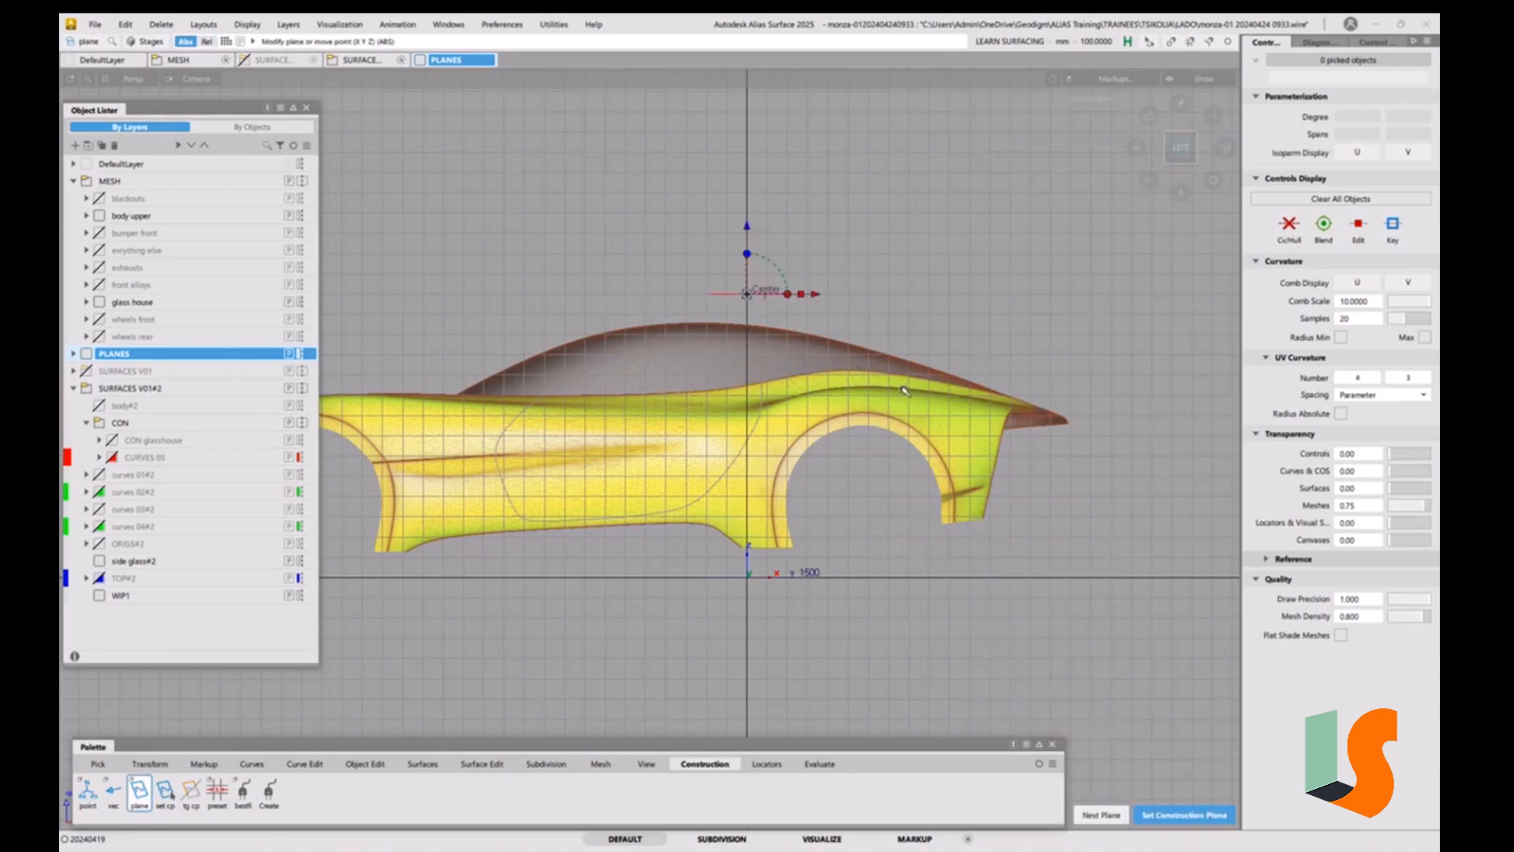
# Set the Z origin of the new construction plane to 1500 mm.
pyautogui.keyDown('ctrl'); pyautogui.keyDown('shift'); pyautogui.moveTo(842, 285); pyautogui.dragTo(846, 314); pyautogui.keyUp('shift'); pyautogui.keyUp('ctrl')
pyautogui.click(778, 298)
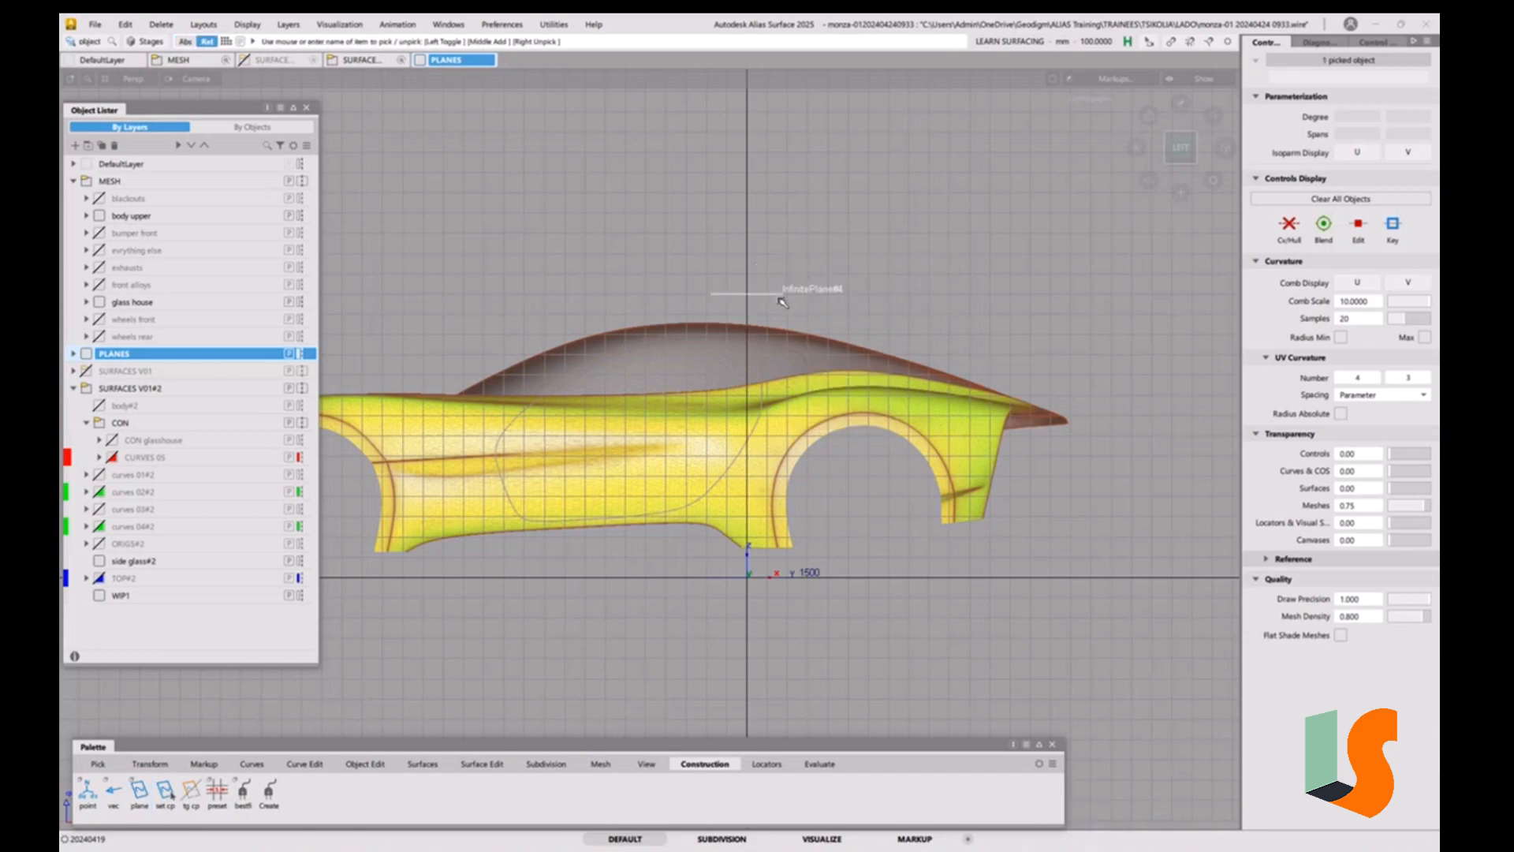
pyautogui.hotkey('ctrl', '5')
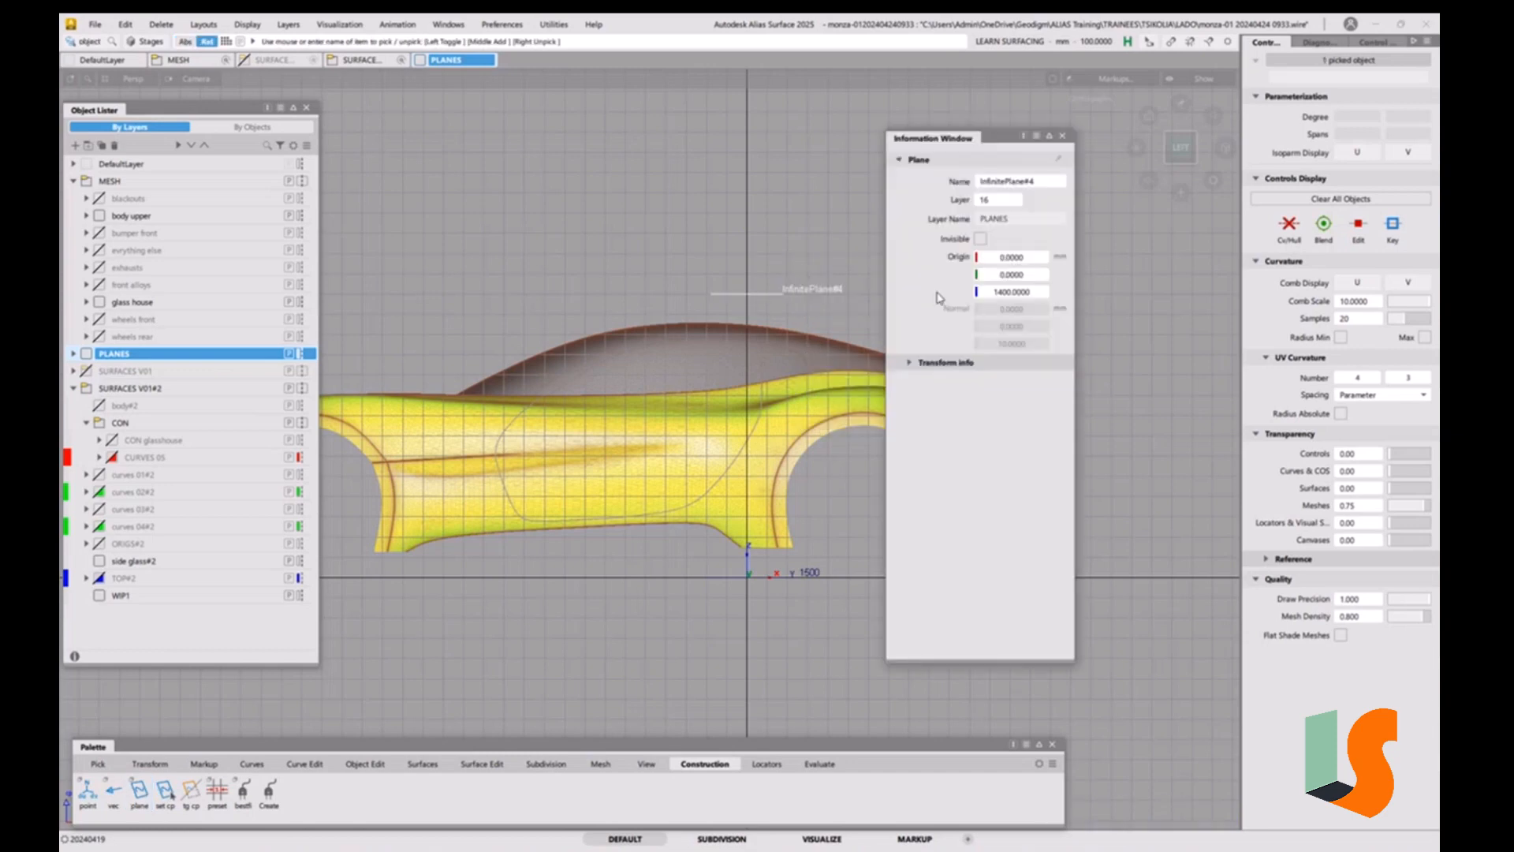
pyautogui.click(1014, 293)
pyautogui.press('BackSpace')
pyautogui.write('1500')
pyautogui.press('Return')
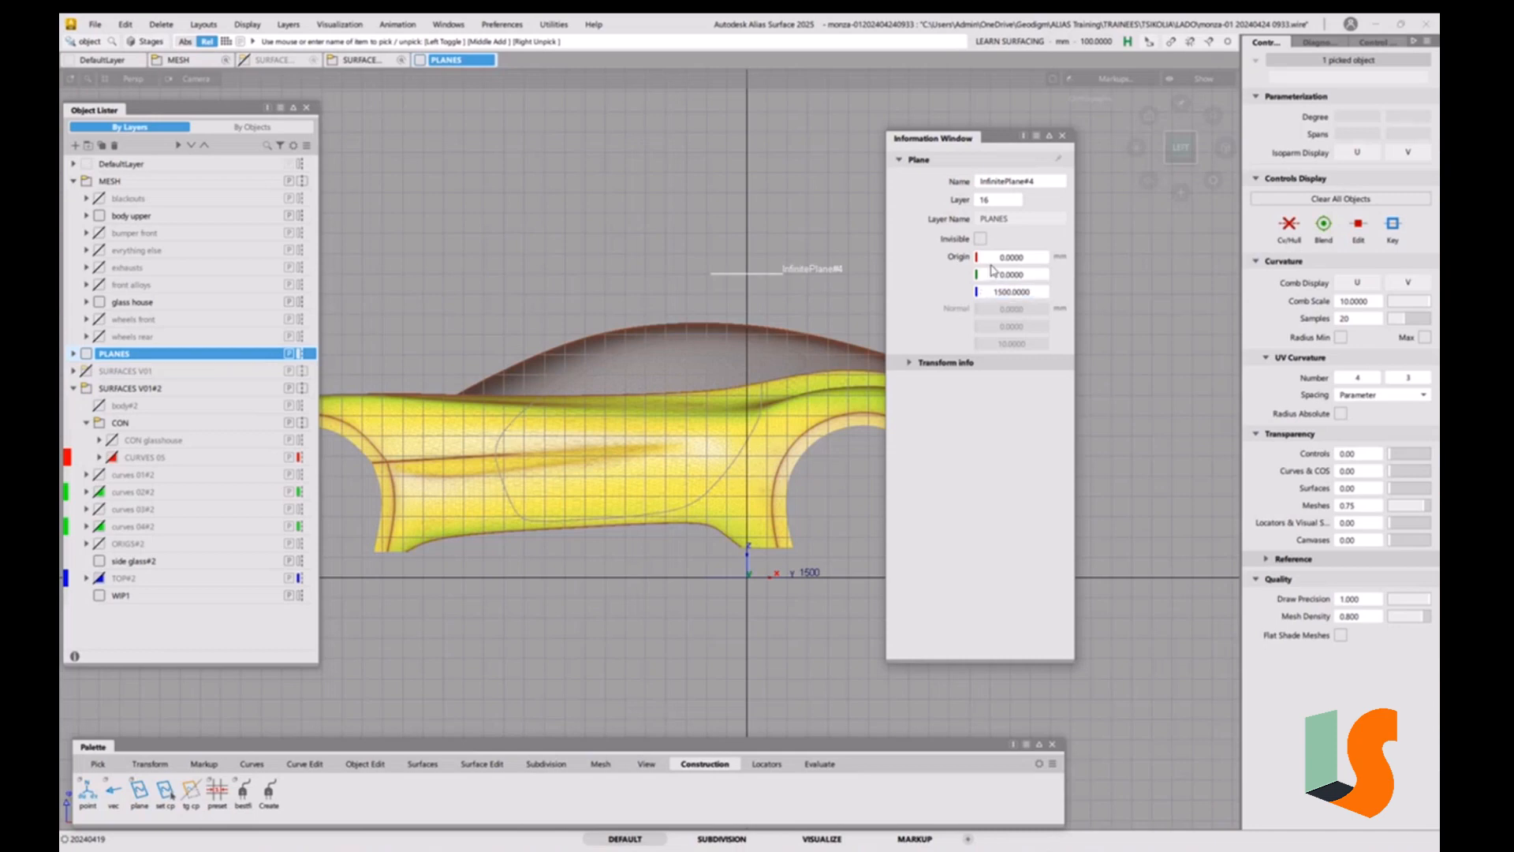
# Rename the plane as Z1500, close its information and deselect it.
pyautogui.click(1035, 183)
pyautogui.write('Z1500')
pyautogui.press('Return')
pyautogui.click(1062, 135)
pyautogui.click(906, 280)
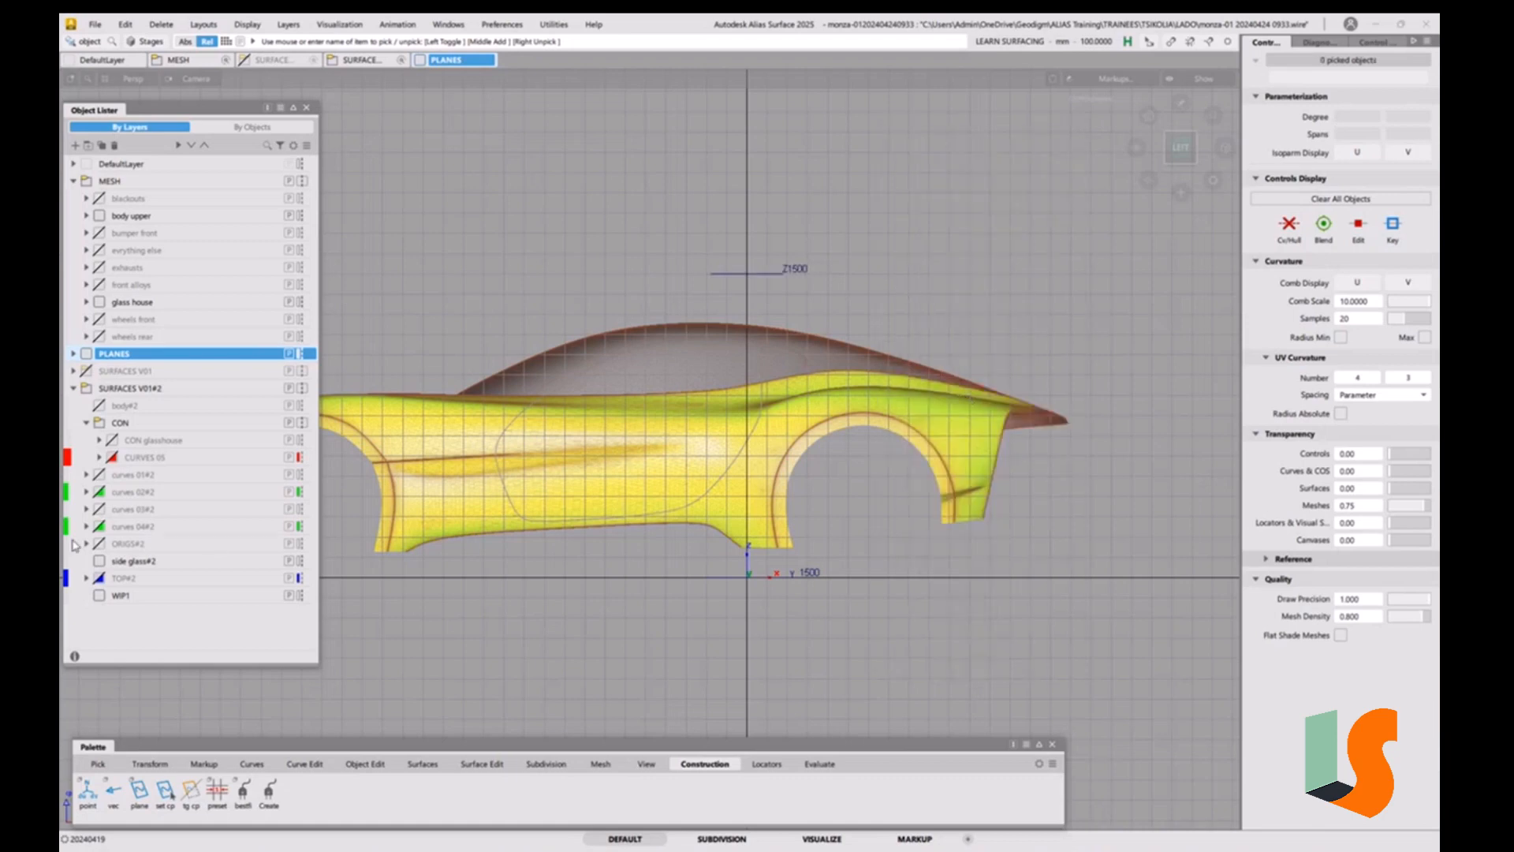
# Expand the PLANES layer to list its planes and make DefaultLayer the active layer.
pyautogui.click(74, 353)
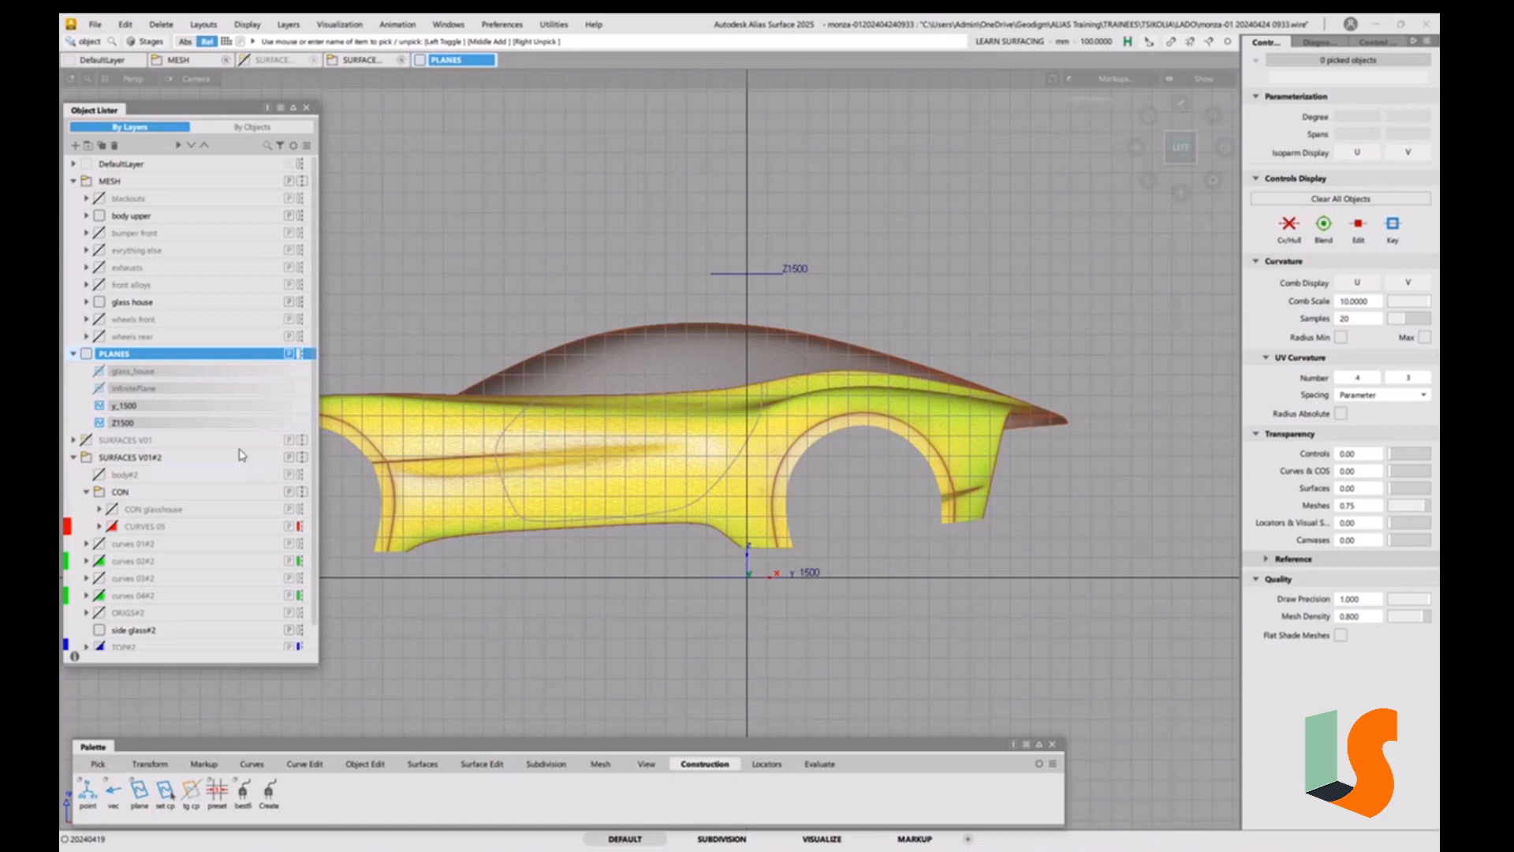
pyautogui.click(99, 423)
pyautogui.click(99, 424)
pyautogui.click(100, 406)
pyautogui.click(100, 406)
pyautogui.click(101, 407)
pyautogui.click(101, 407)
pyautogui.click(94, 354)
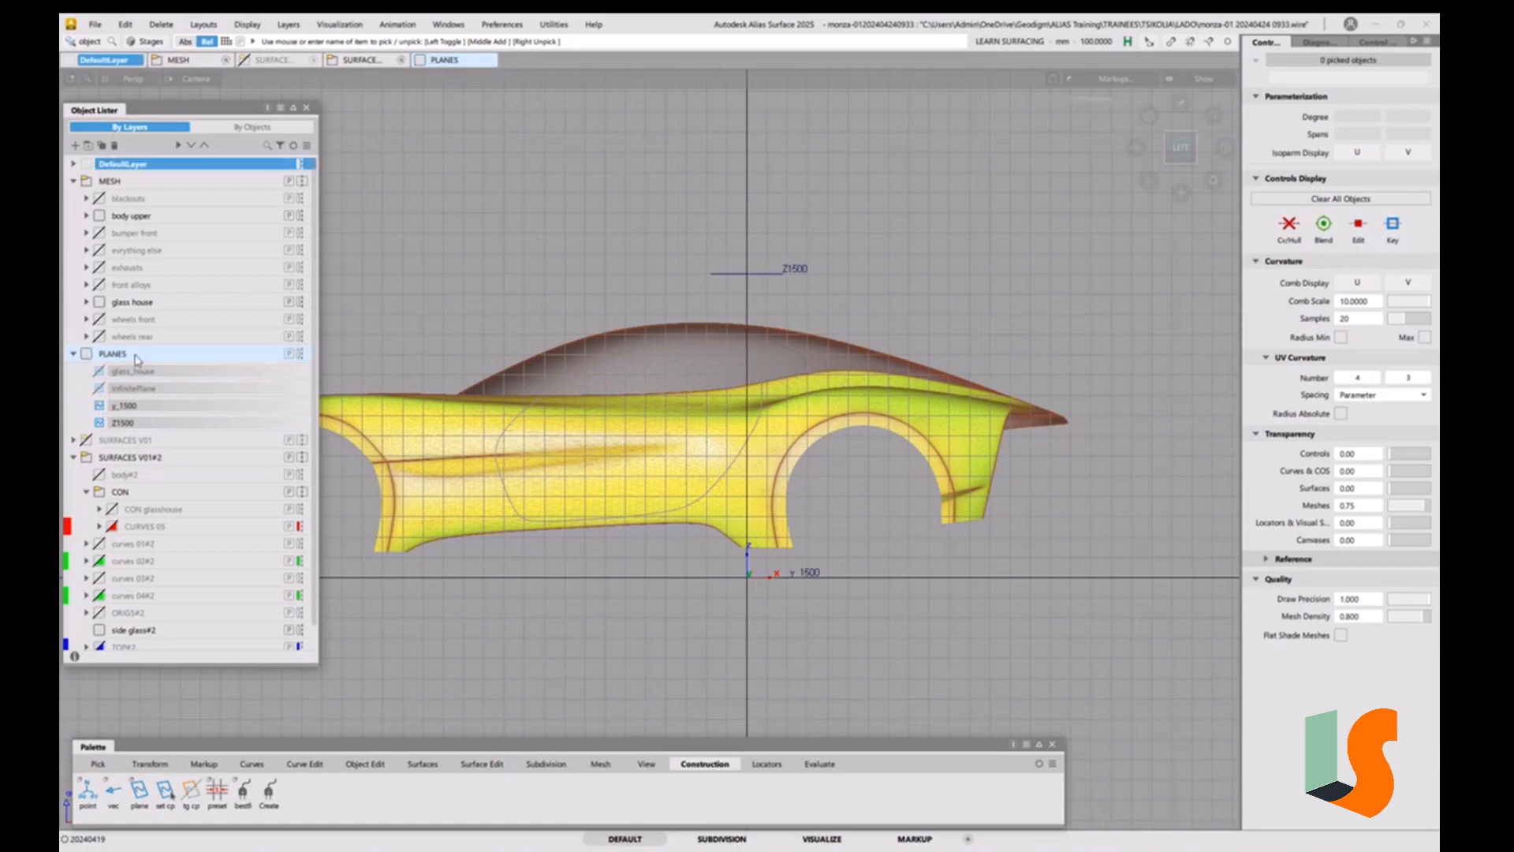
# Set the Z1500 plane above the roof as the current construction plane.
pyautogui.keyDown('alt'); pyautogui.keyDown('shift'); pyautogui.moveTo(822, 338); pyautogui.dragTo(813, 424); pyautogui.keyUp('shift'); pyautogui.keyUp('alt')
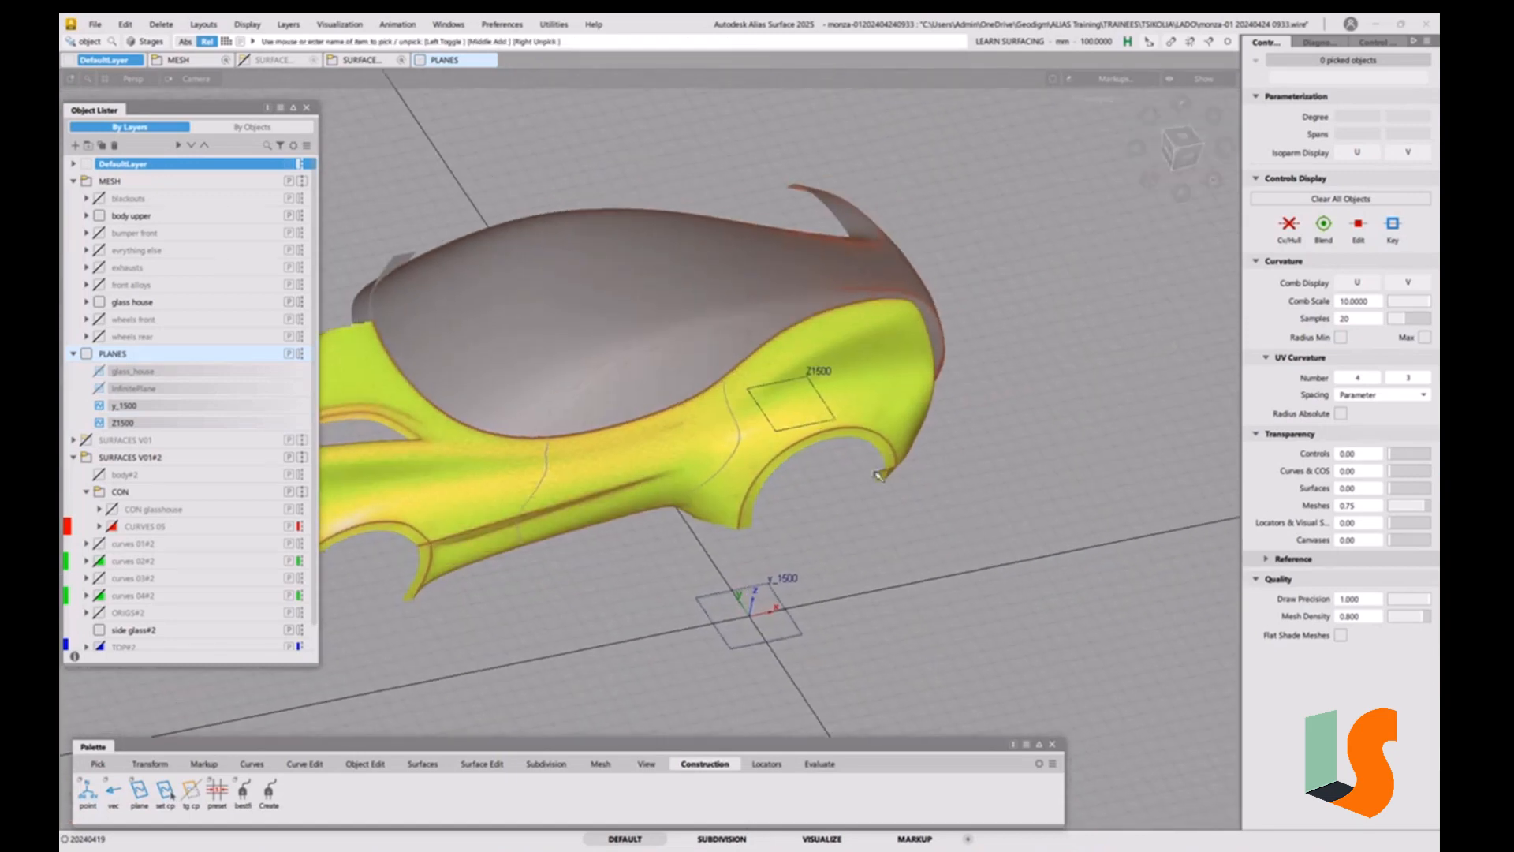
pyautogui.click(190, 792)
pyautogui.click(164, 792)
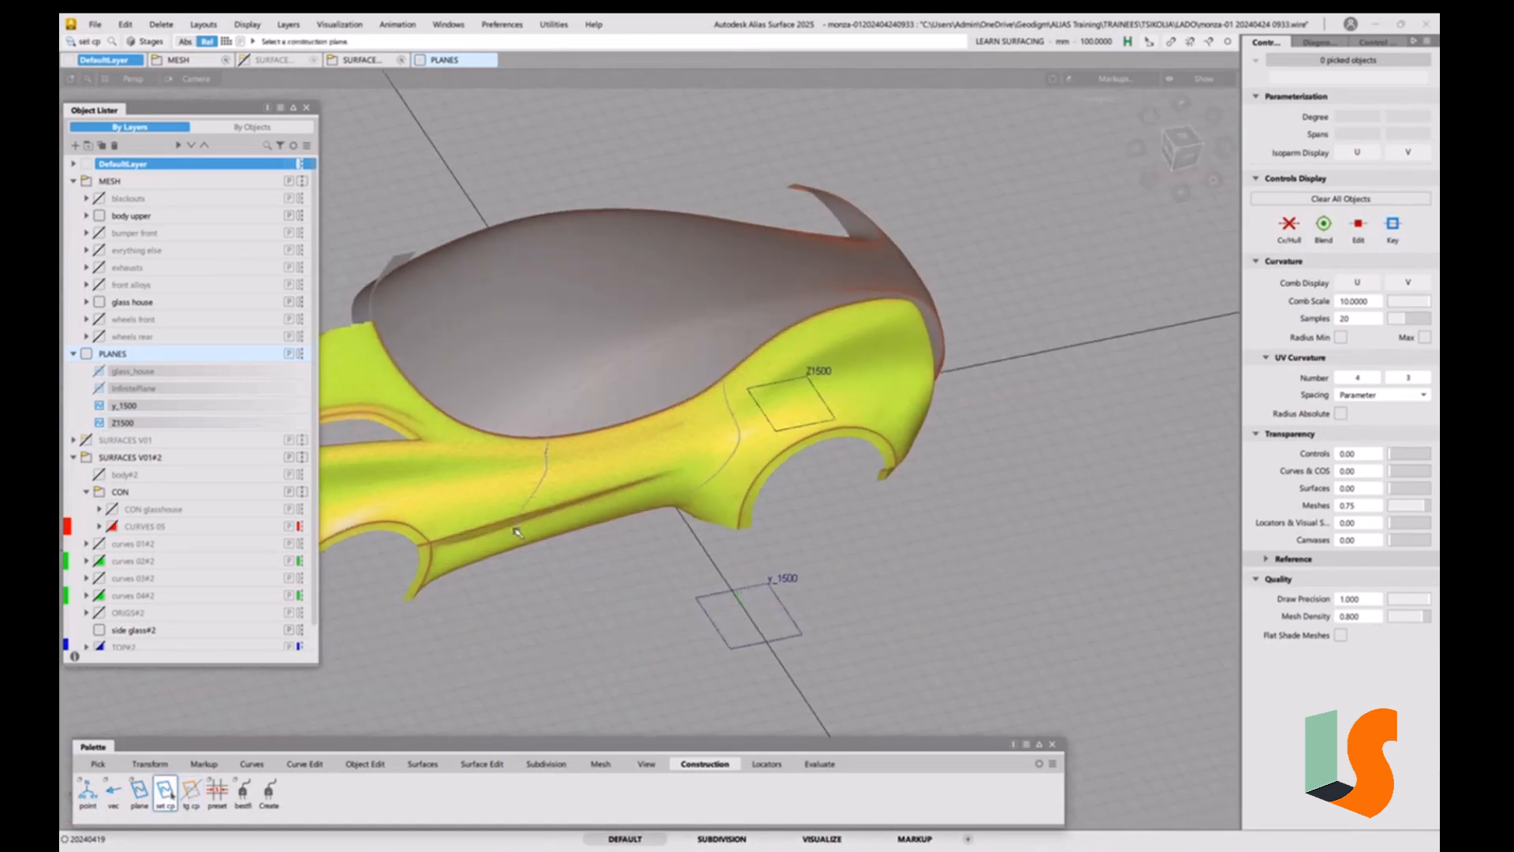
pyautogui.click(784, 432)
pyautogui.keyDown('alt'); pyautogui.keyDown('shift'); pyautogui.moveTo(929, 408); pyautogui.dragTo(949, 505); pyautogui.keyUp('shift'); pyautogui.keyUp('alt')
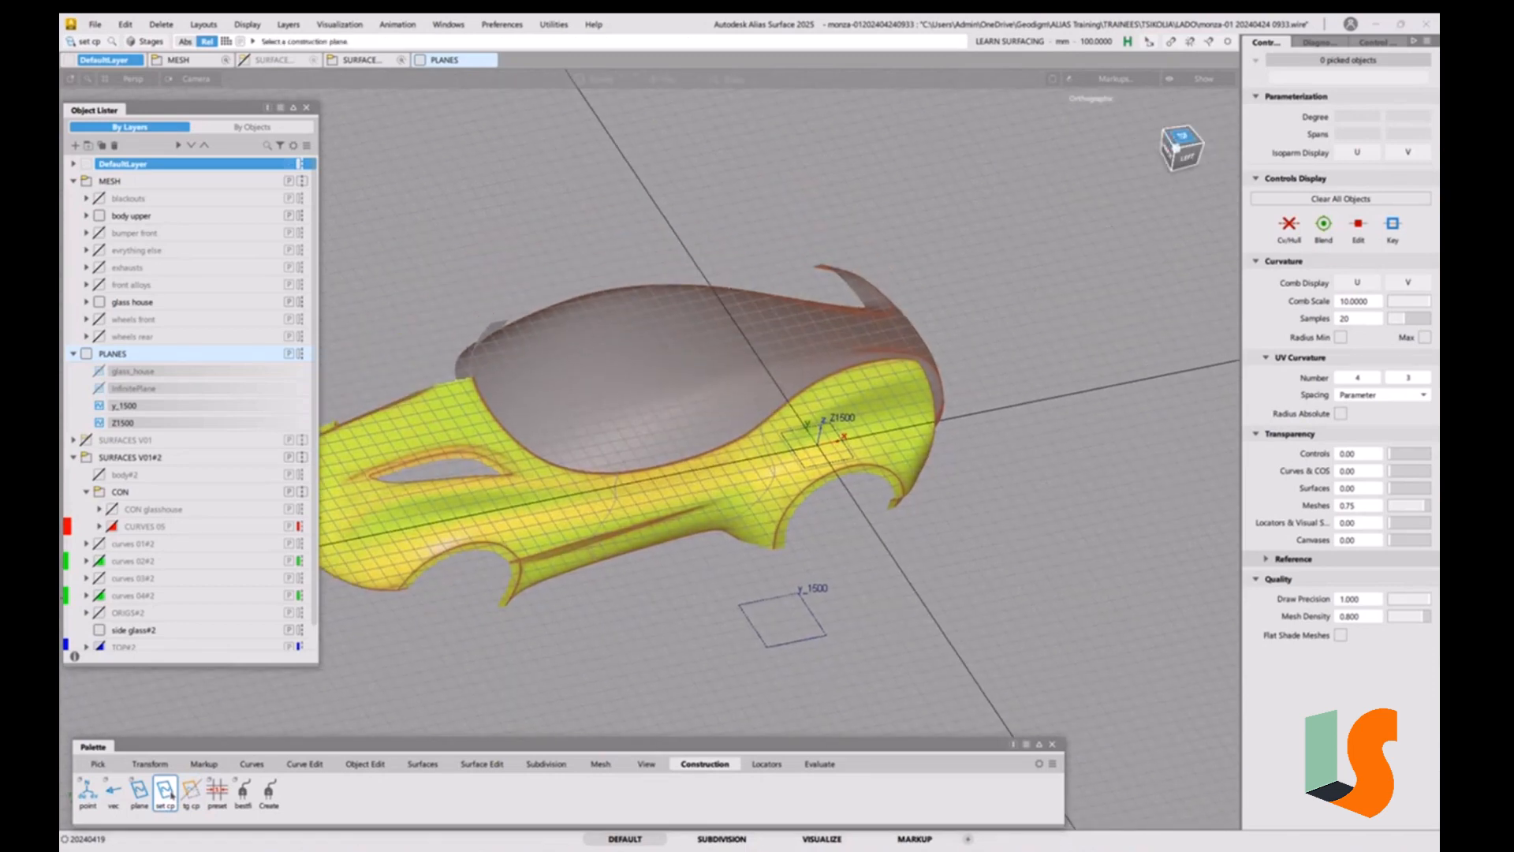
# Return to a top view around the glasshouse opening and hide both the grid and the glass house mesh.
pyautogui.click(1176, 142)
pyautogui.hotkey('ctrl', 'g')
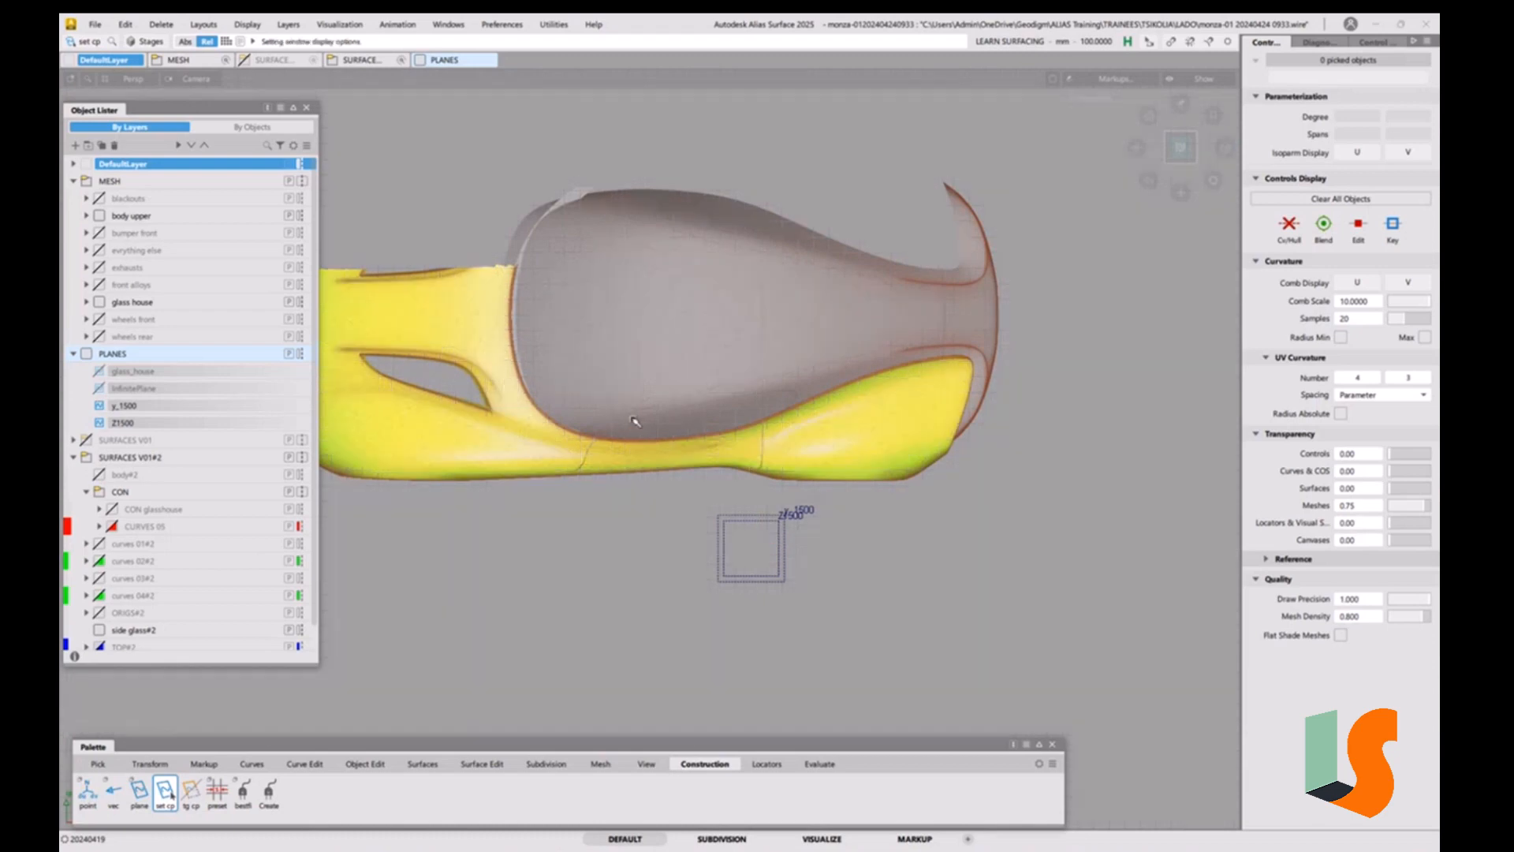
pyautogui.click(101, 303)
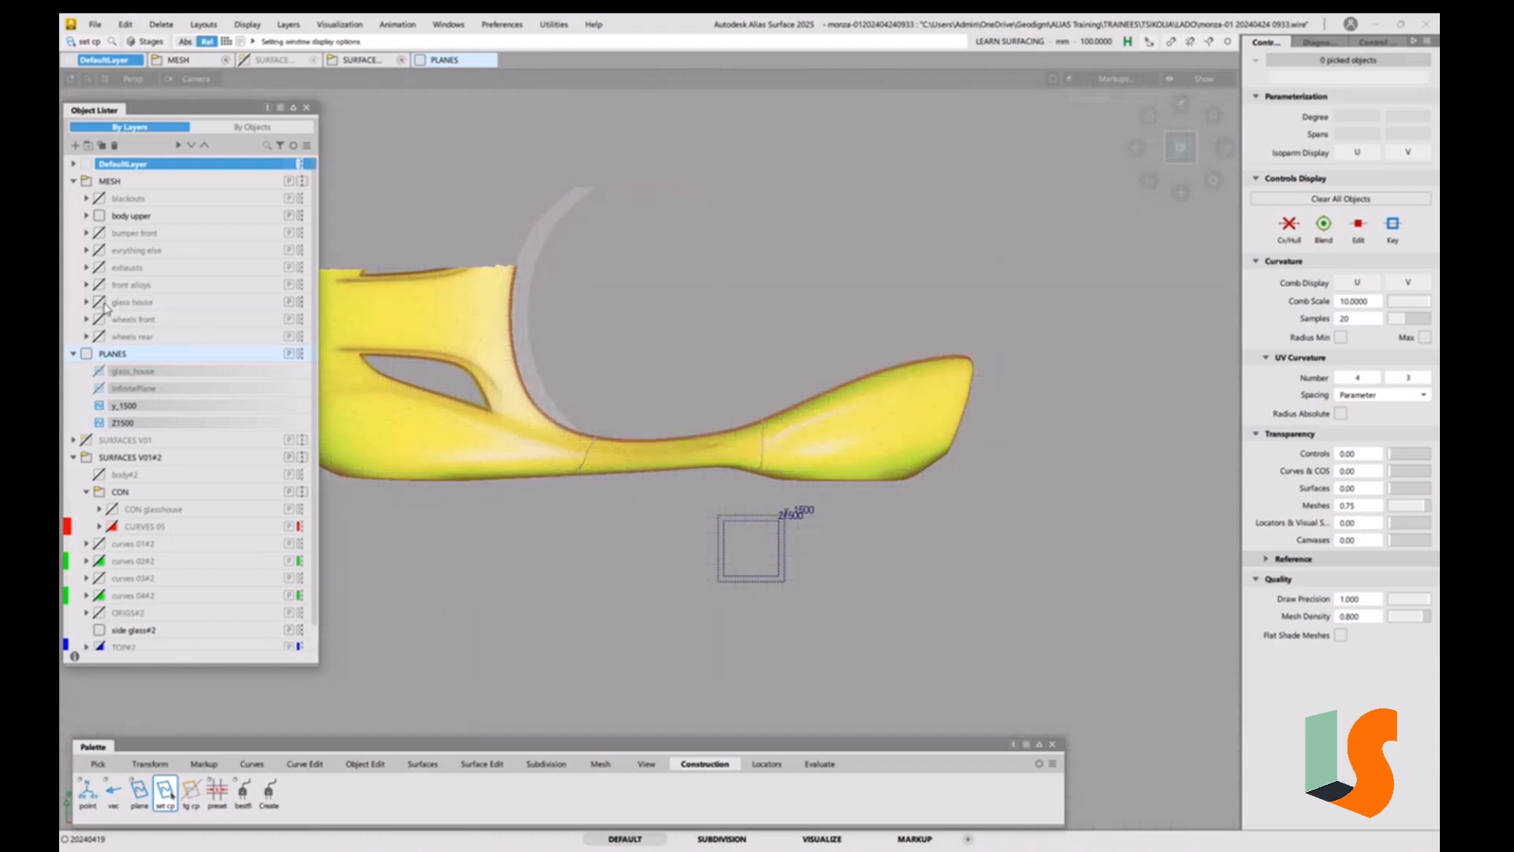
pyautogui.keyDown('alt'); pyautogui.keyDown('shift'); pyautogui.moveTo(744, 434); pyautogui.dragTo(747, 449, button='right'); pyautogui.keyUp('shift'); pyautogui.keyUp('alt')
pyautogui.keyDown('alt'); pyautogui.keyDown('shift'); pyautogui.moveTo(748, 449); pyautogui.dragTo(728, 493, button='middle'); pyautogui.keyUp('shift'); pyautogui.keyUp('alt')
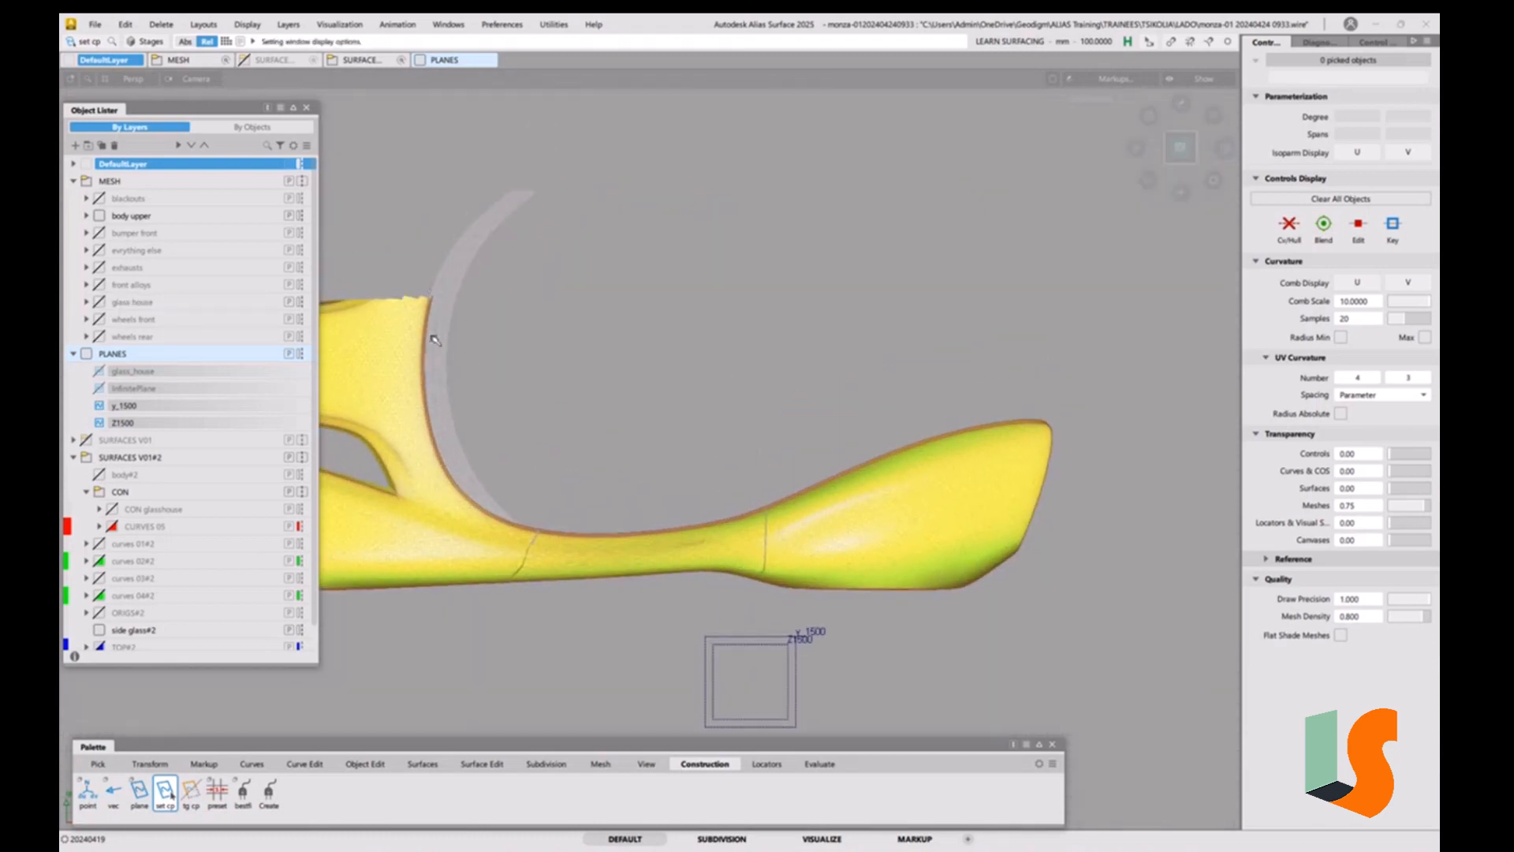
pyautogui.keyDown('alt'); pyautogui.keyDown('shift'); pyautogui.moveTo(817, 471); pyautogui.dragTo(881, 478, button='middle'); pyautogui.keyUp('shift'); pyautogui.keyUp('alt')
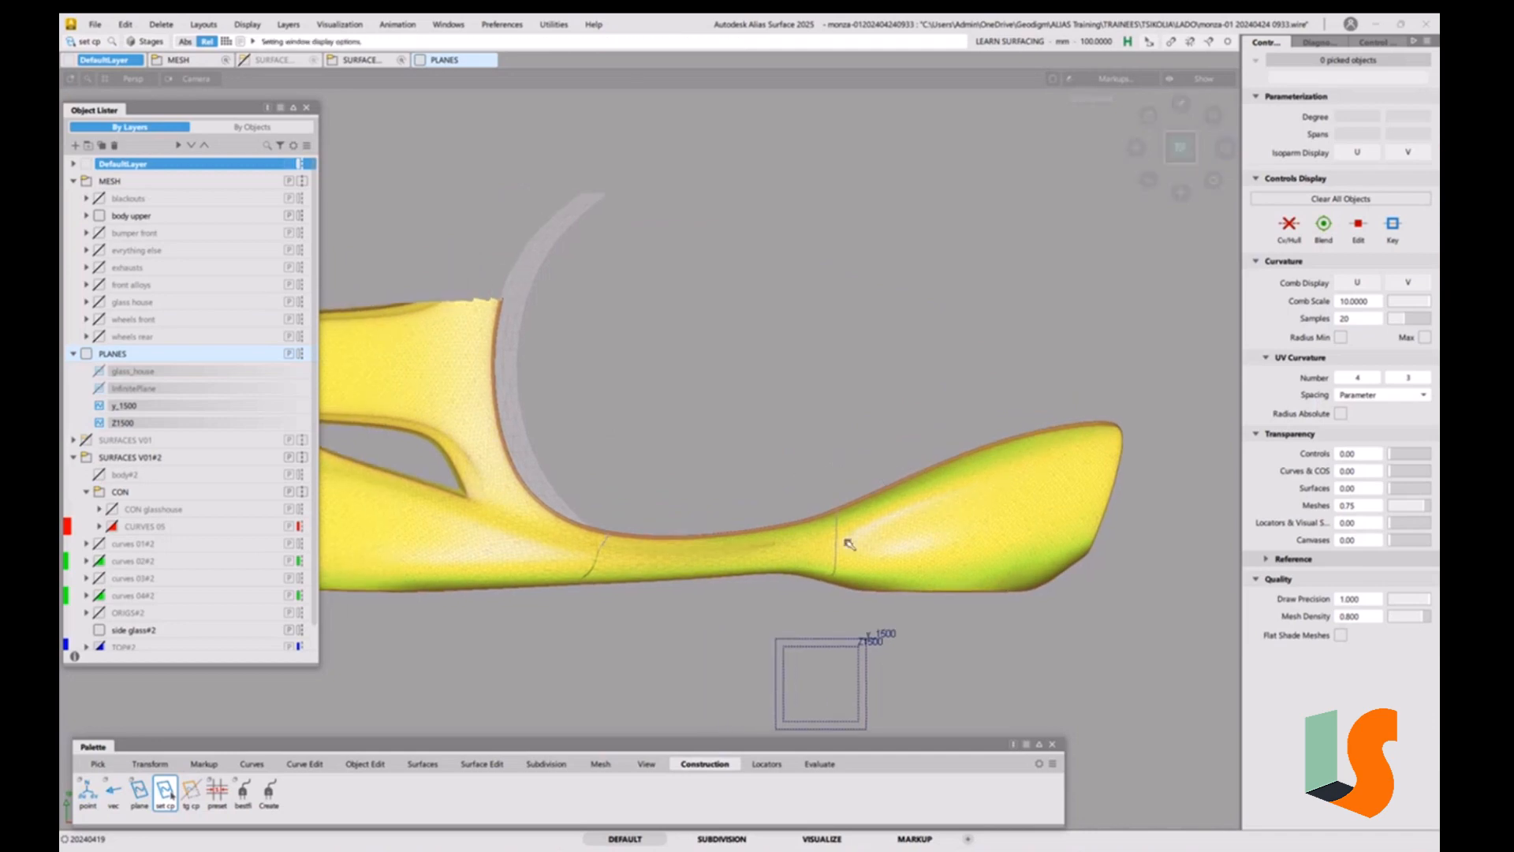
pyautogui.keyDown('alt'); pyautogui.keyDown('shift'); pyautogui.moveTo(548, 503); pyautogui.dragTo(549, 475, button='right'); pyautogui.keyUp('shift'); pyautogui.keyUp('alt')
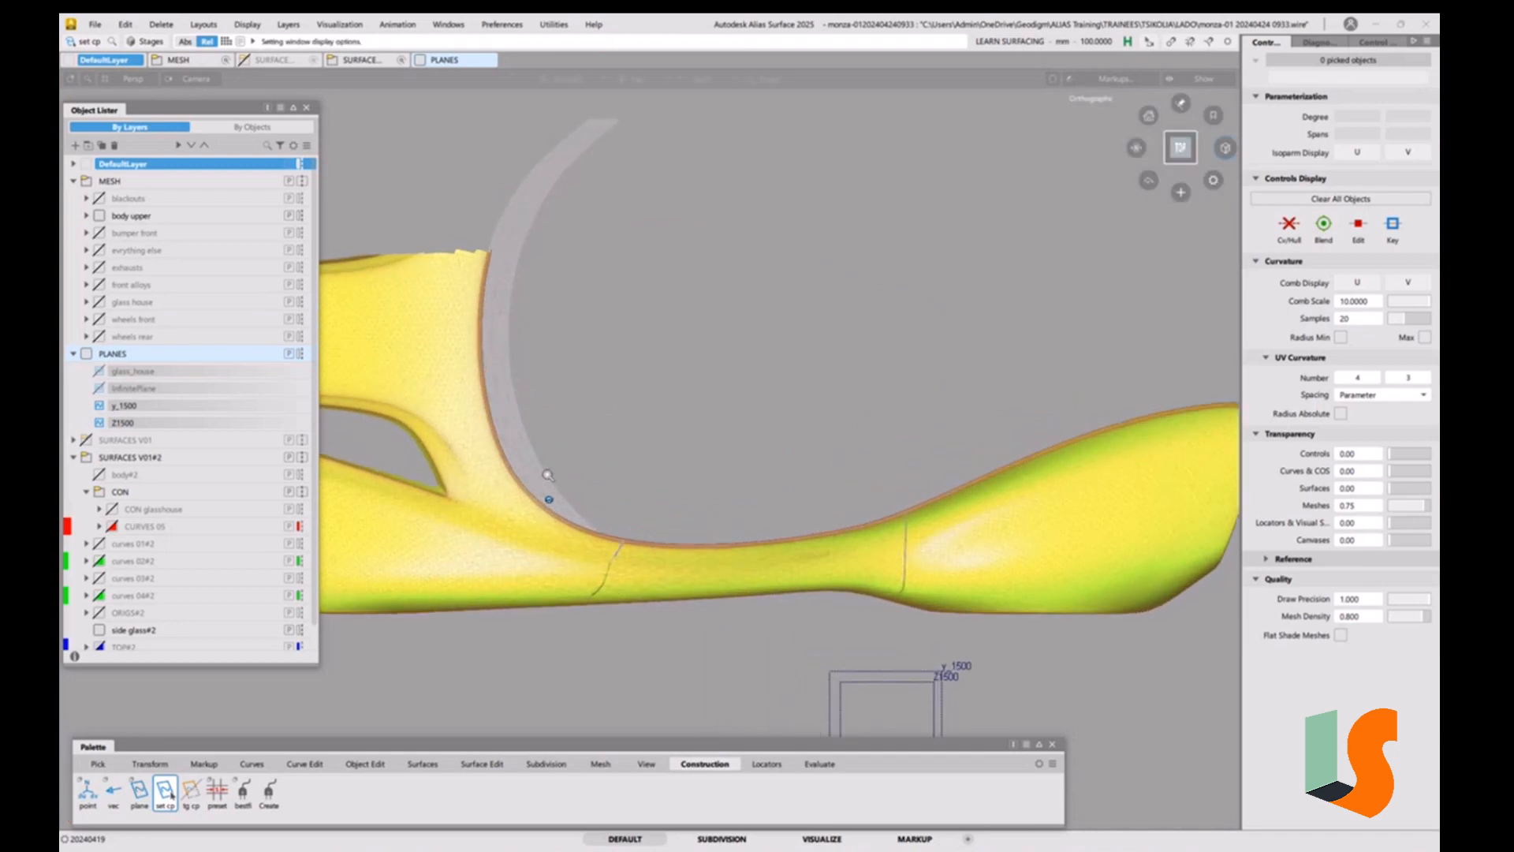
# Set the edit point curve tool to degree 3 with uniform knot spacing.
pyautogui.keyDown('alt'); pyautogui.keyDown('shift'); pyautogui.moveTo(721, 485); pyautogui.dragTo(631, 465, button='middle'); pyautogui.keyUp('shift'); pyautogui.keyUp('alt')
pyautogui.keyDown('alt'); pyautogui.keyDown('shift'); pyautogui.moveTo(632, 465); pyautogui.dragTo(459, 302, button='right'); pyautogui.keyUp('shift'); pyautogui.keyUp('alt')
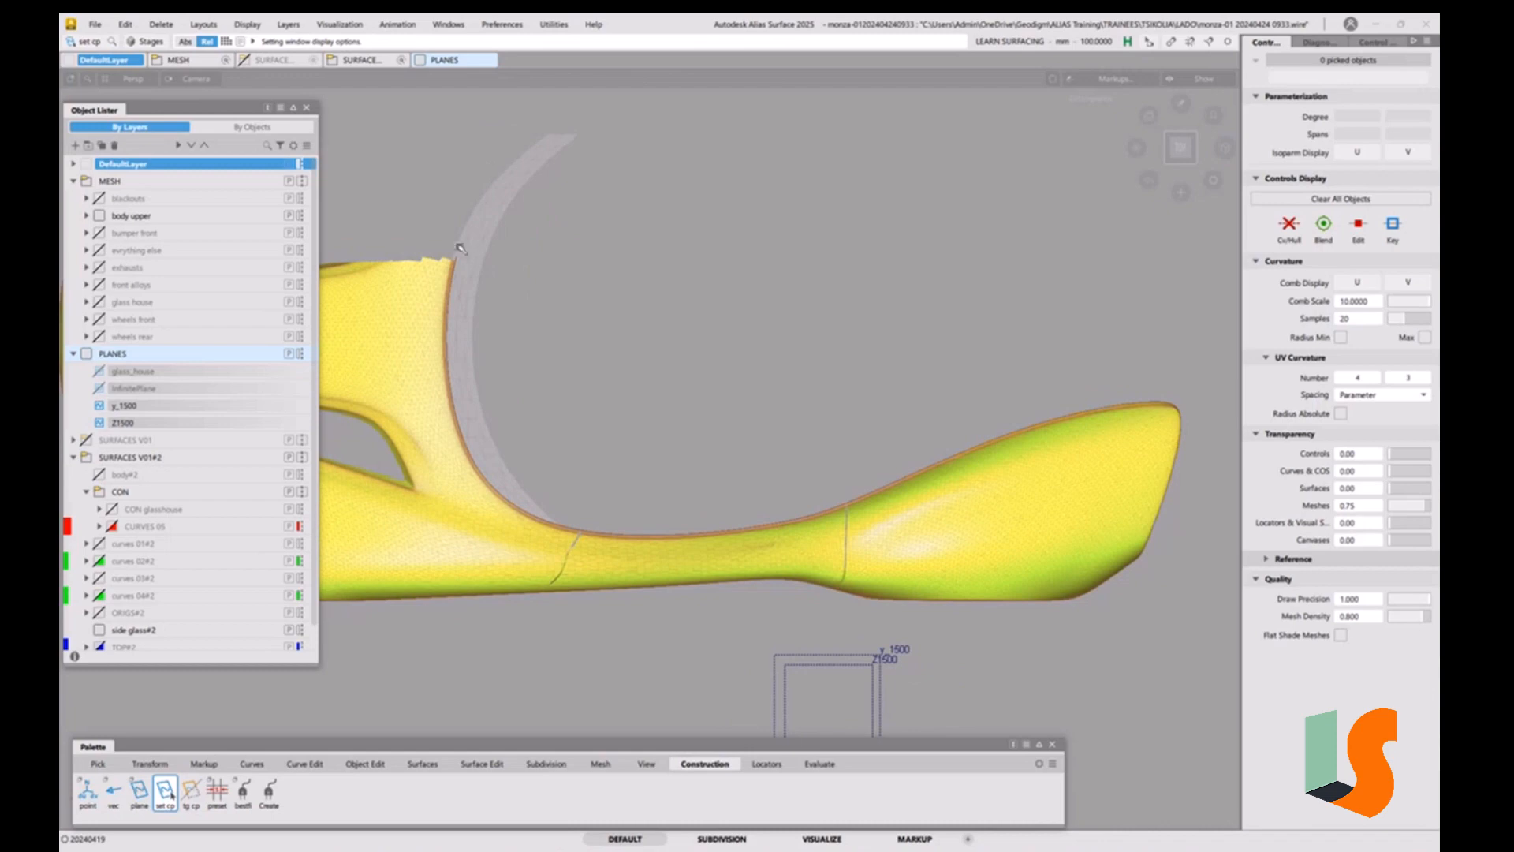
pyautogui.click(252, 763)
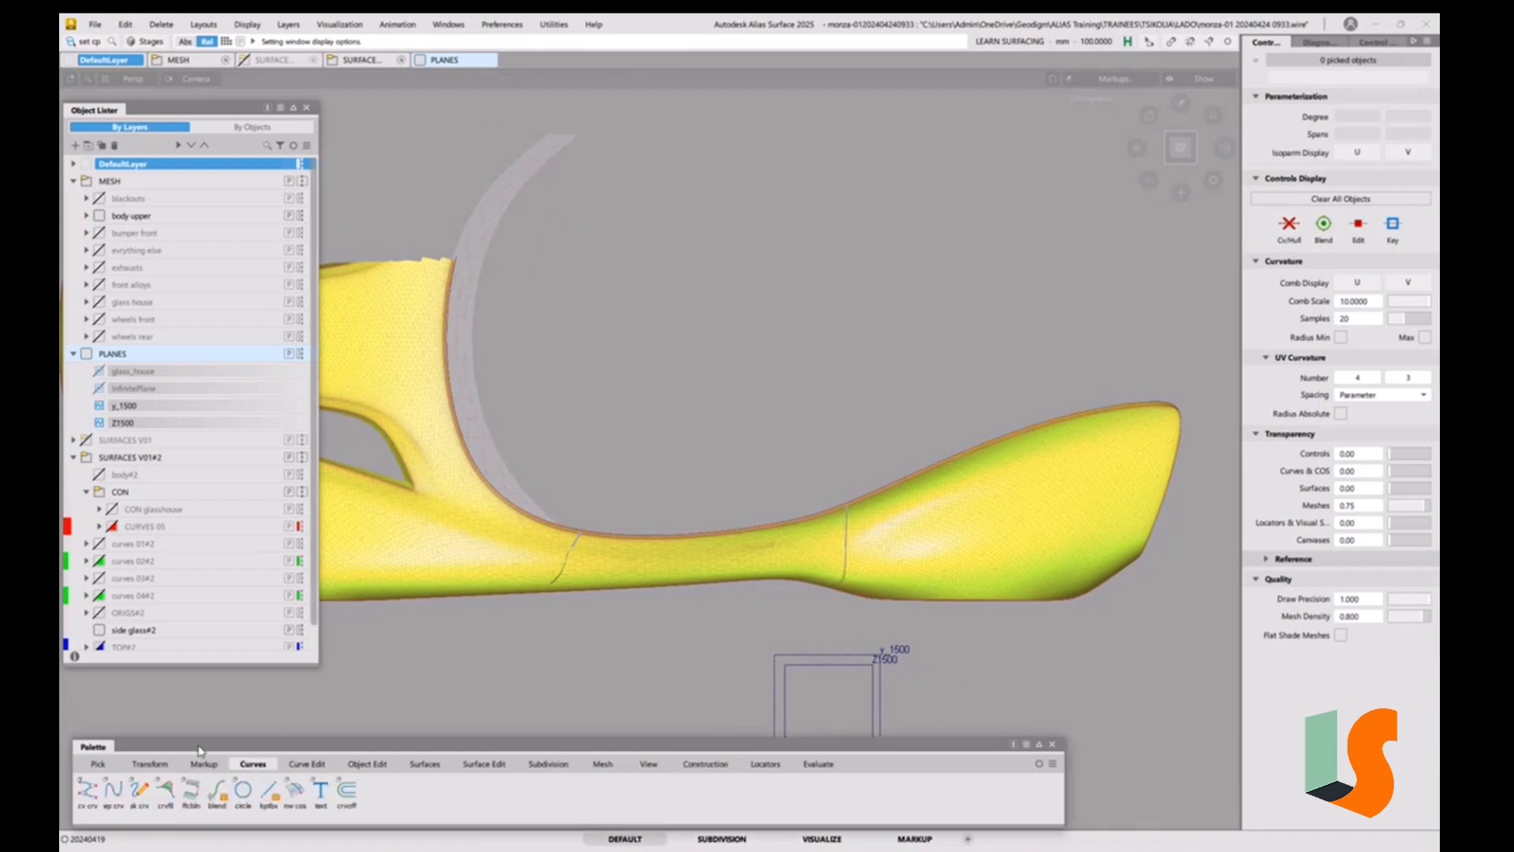
pyautogui.click(114, 797)
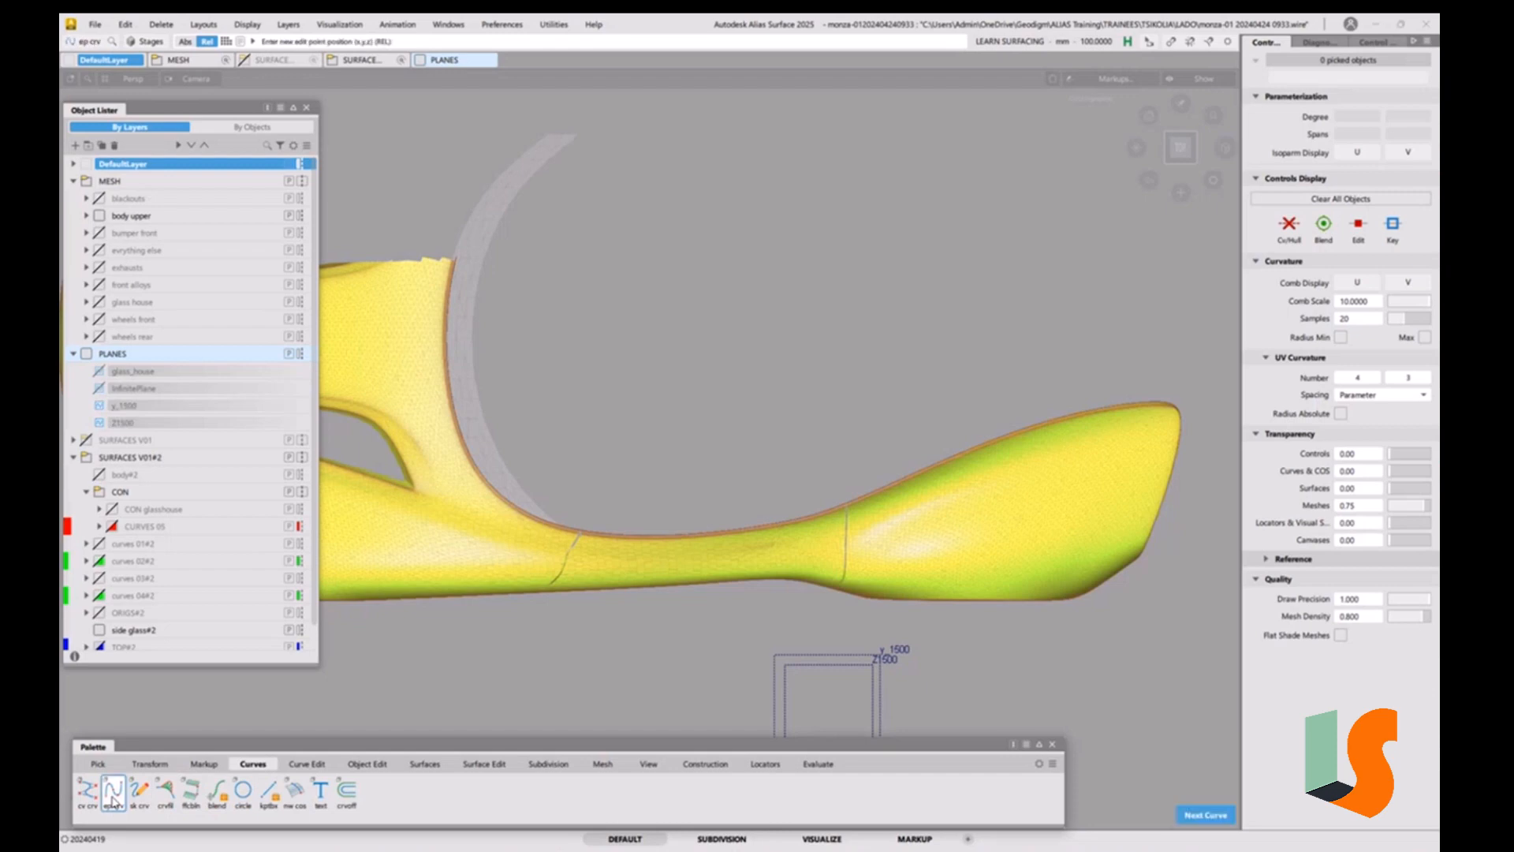
pyautogui.doubleClick(114, 797)
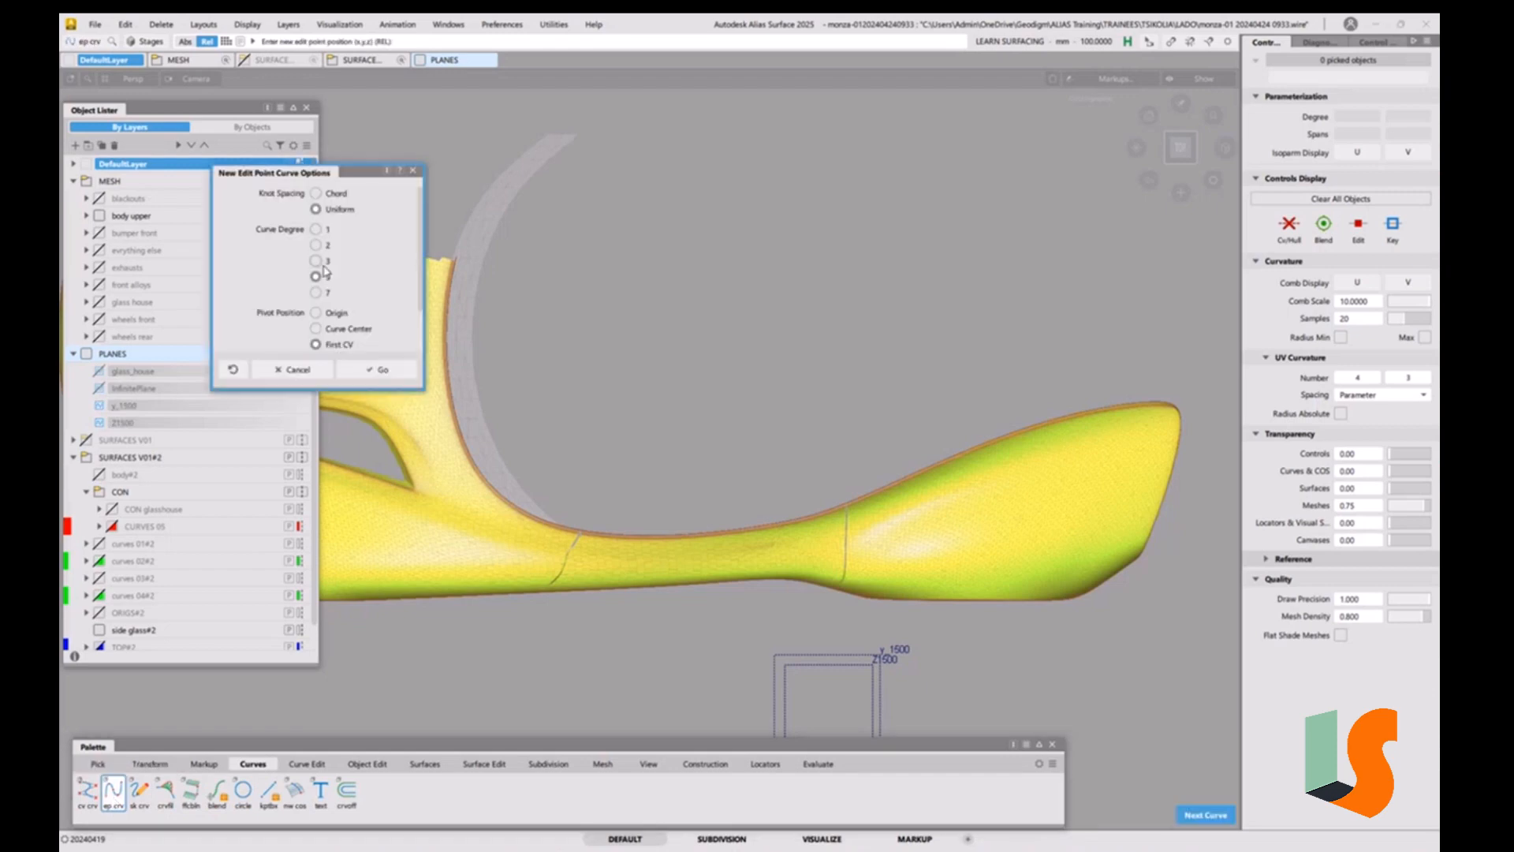
pyautogui.click(320, 260)
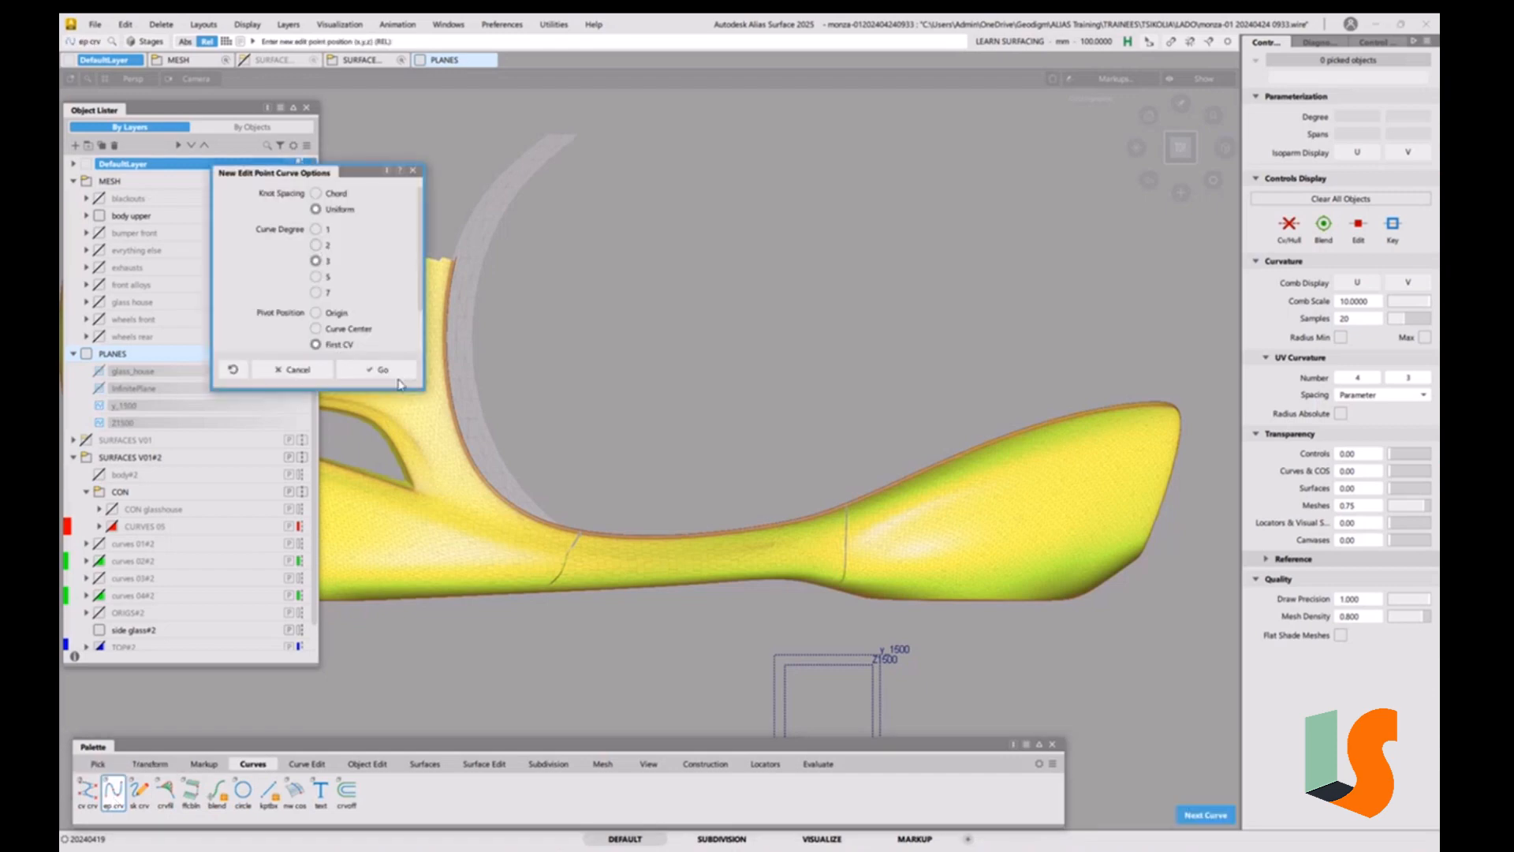
pyautogui.click(396, 372)
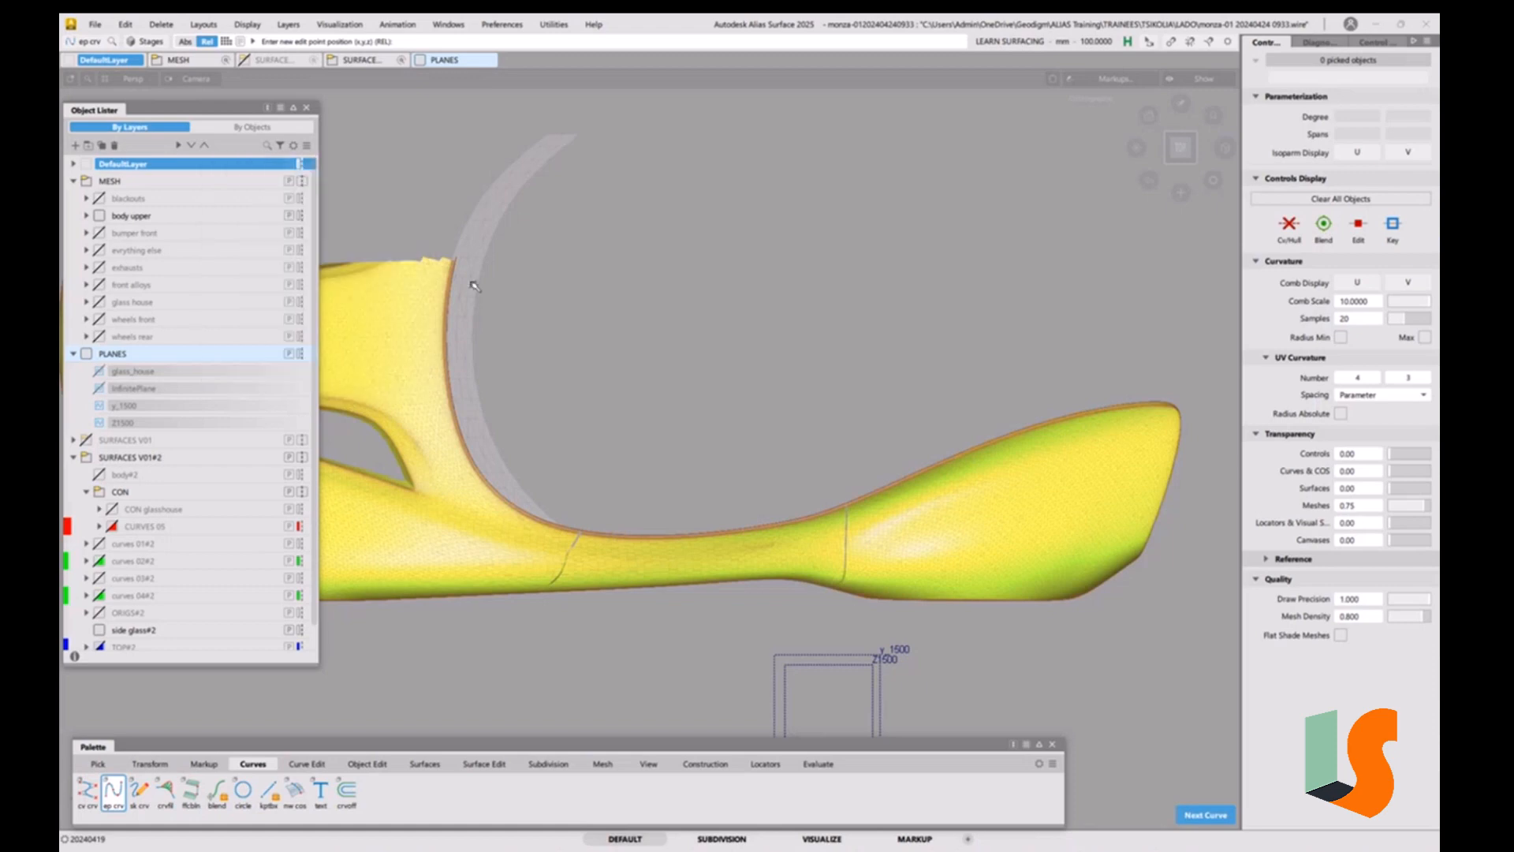
pyautogui.click(450, 115)
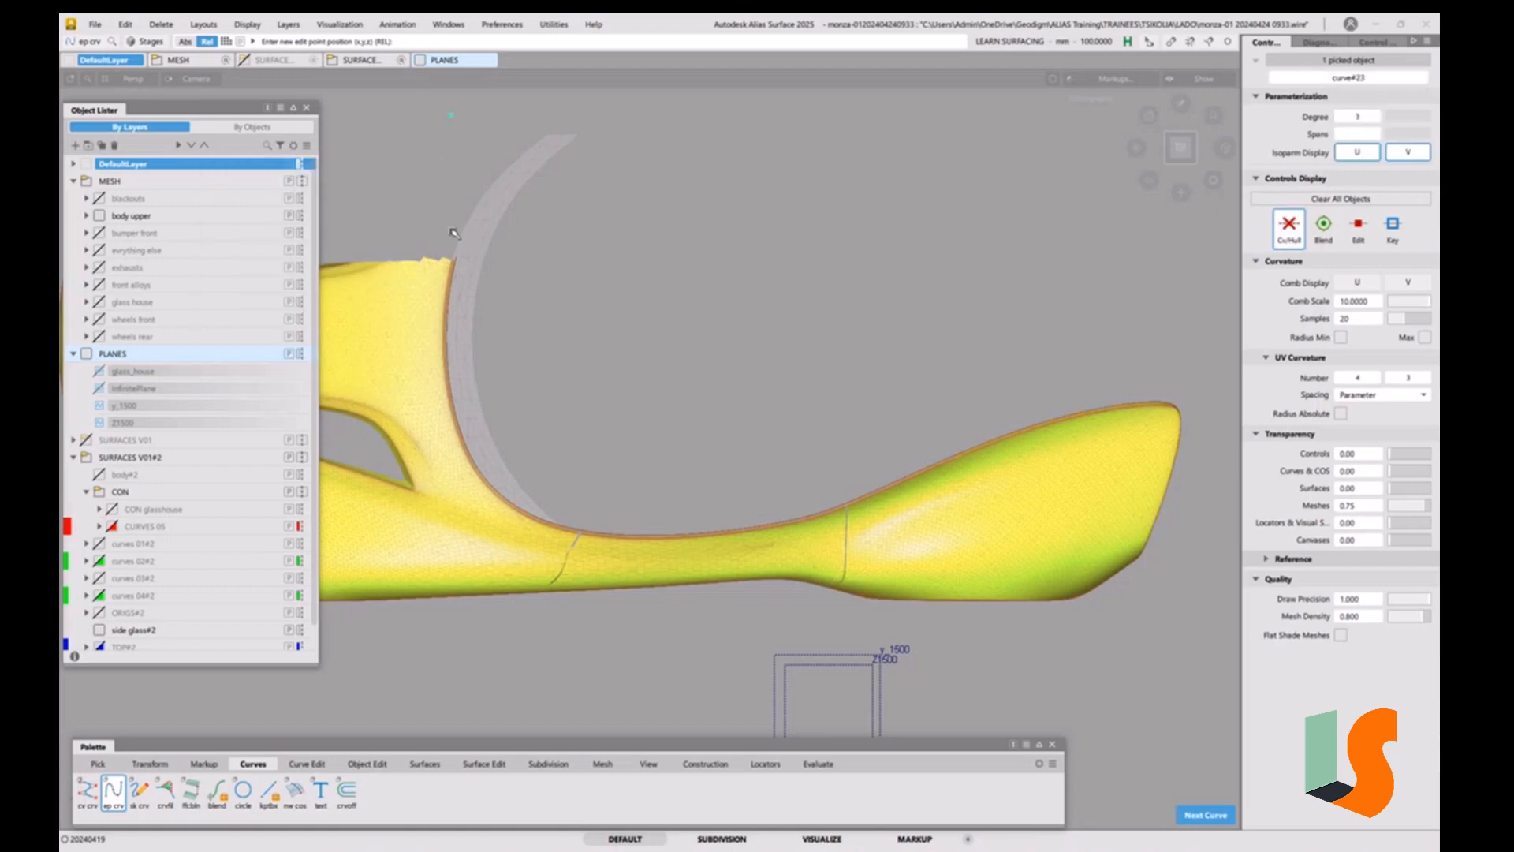
pyautogui.keyDown('ctrl'); pyautogui.keyDown('shift'); pyautogui.moveTo(618, 353); pyautogui.dragTo(617, 281); pyautogui.keyUp('shift'); pyautogui.keyUp('ctrl')
pyautogui.keyDown('ctrl'); pyautogui.keyDown('shift'); pyautogui.moveTo(580, 269); pyautogui.dragTo(618, 285); pyautogui.keyUp('shift'); pyautogui.keyUp('ctrl')
pyautogui.click(452, 113)
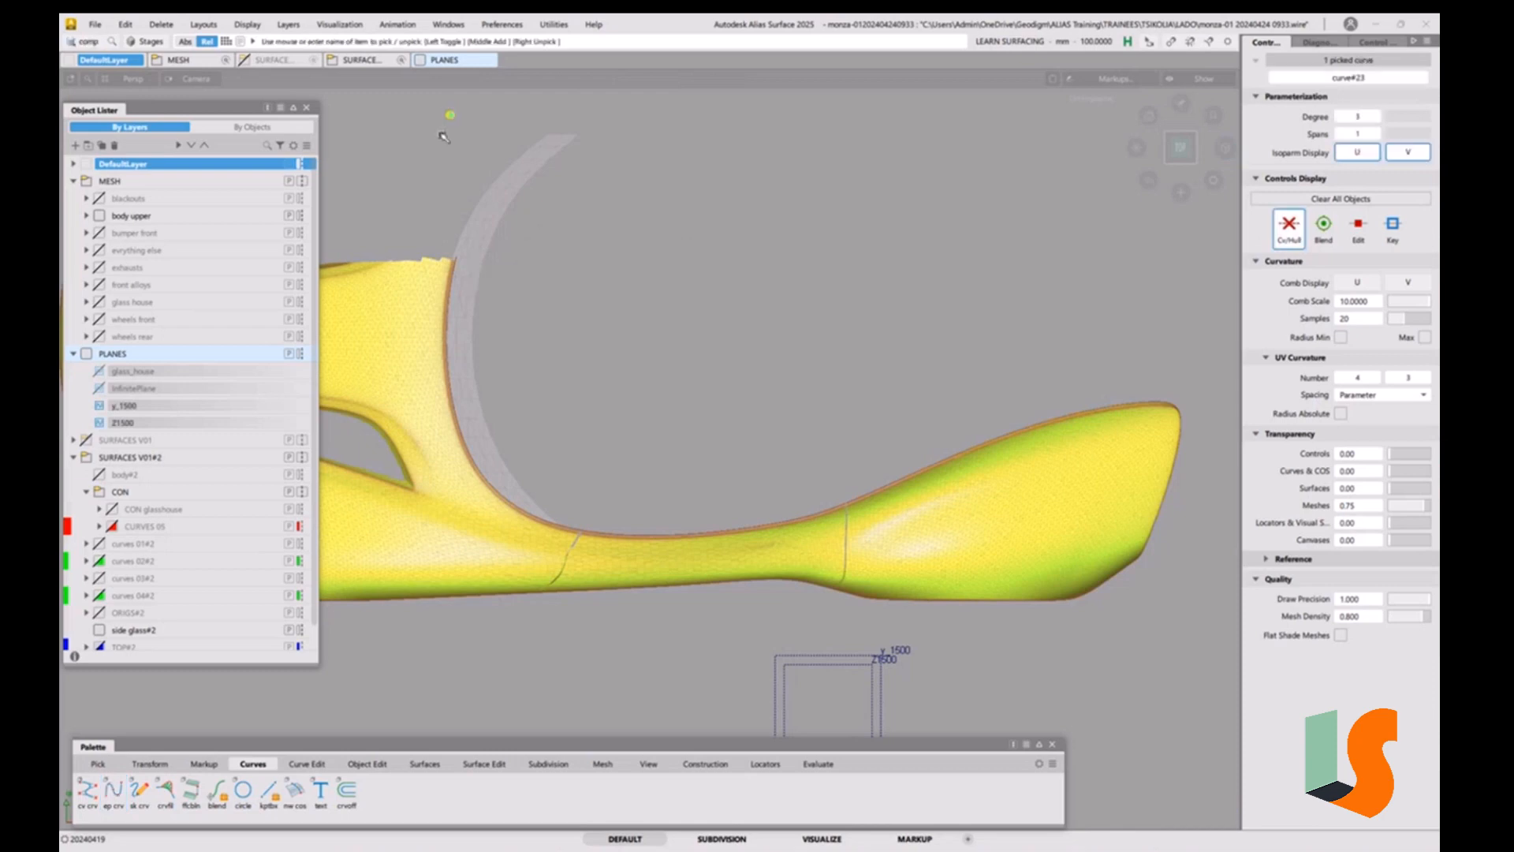
pyautogui.press('Delete')
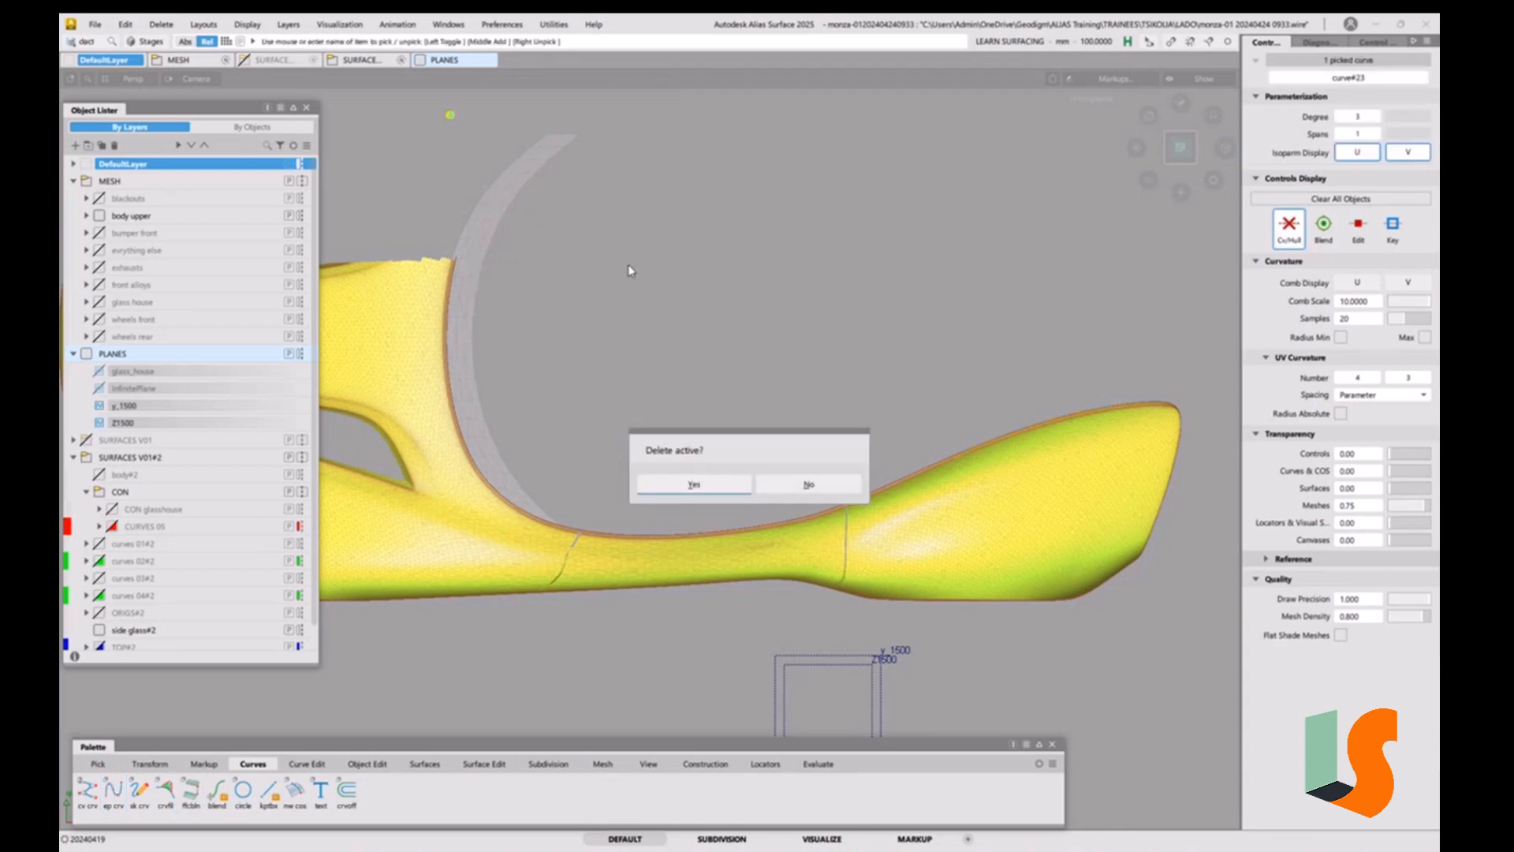
pyautogui.click(730, 487)
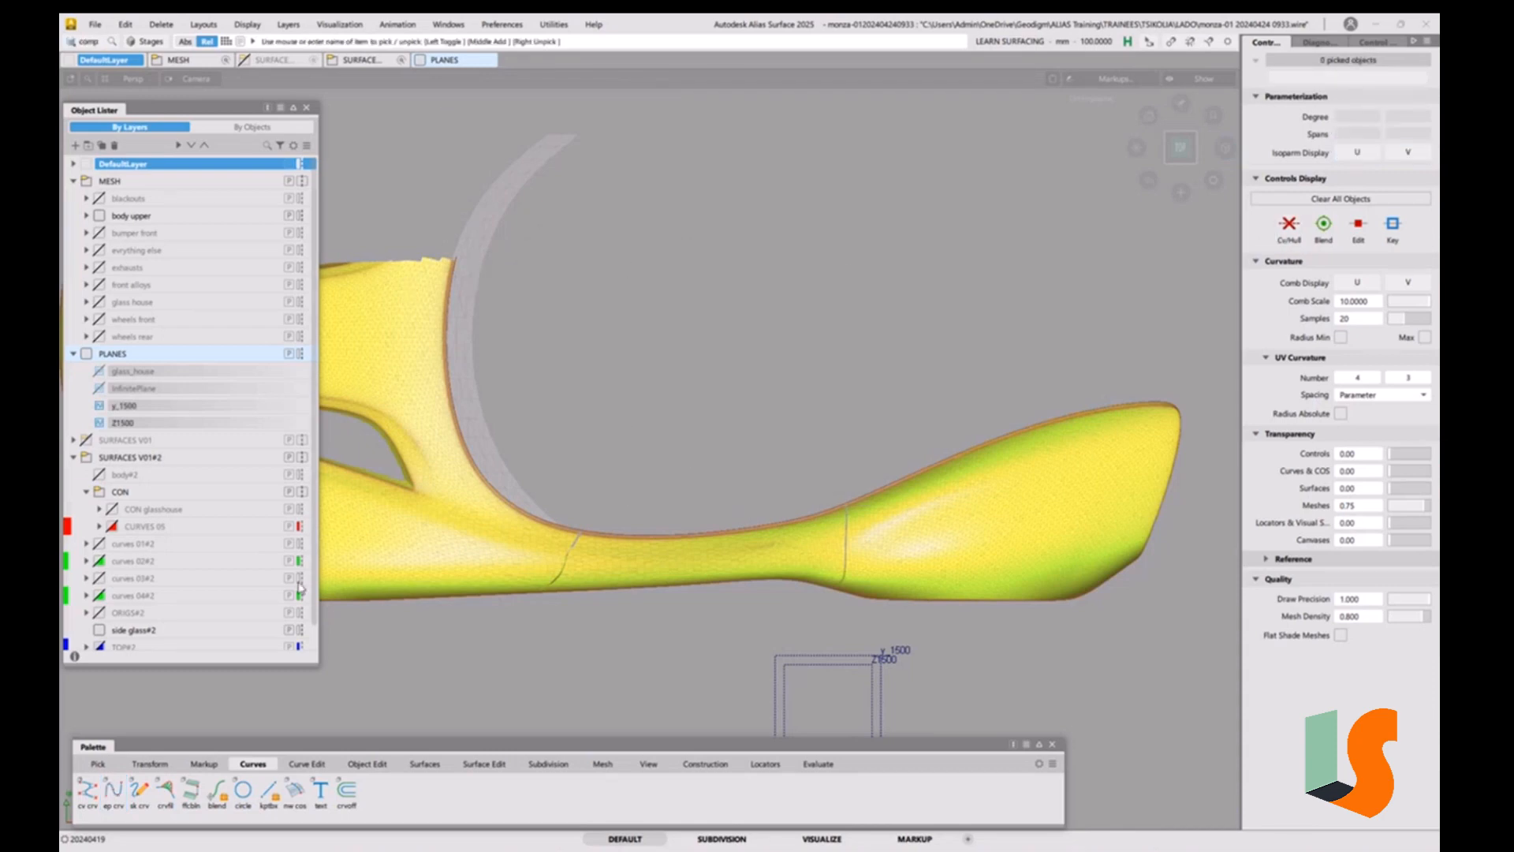
# Draw a straight edit point curve crossing the car's centreline along the curved end of the glasshouse opening.
pyautogui.click(113, 789)
pyautogui.click(454, 110)
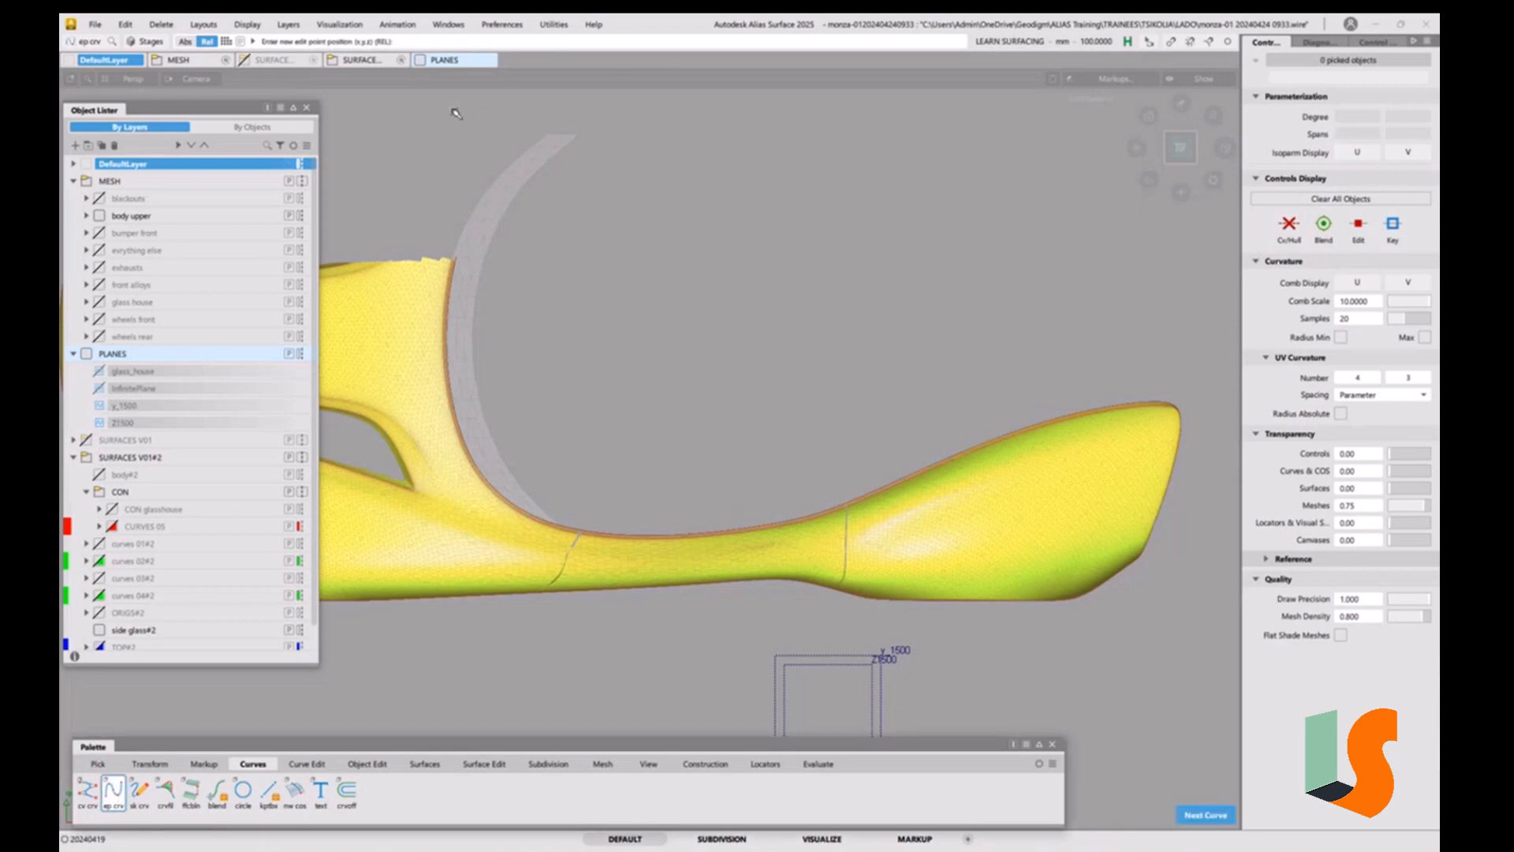
pyautogui.click(451, 562)
# Apply a symmetric modelling constraint to the new curve.
pyautogui.keyDown('ctrl'); pyautogui.keyDown('shift'); pyautogui.moveTo(634, 466); pyautogui.dragTo(615, 367); pyautogui.keyUp('shift'); pyautogui.keyUp('ctrl')
pyautogui.click(453, 190)
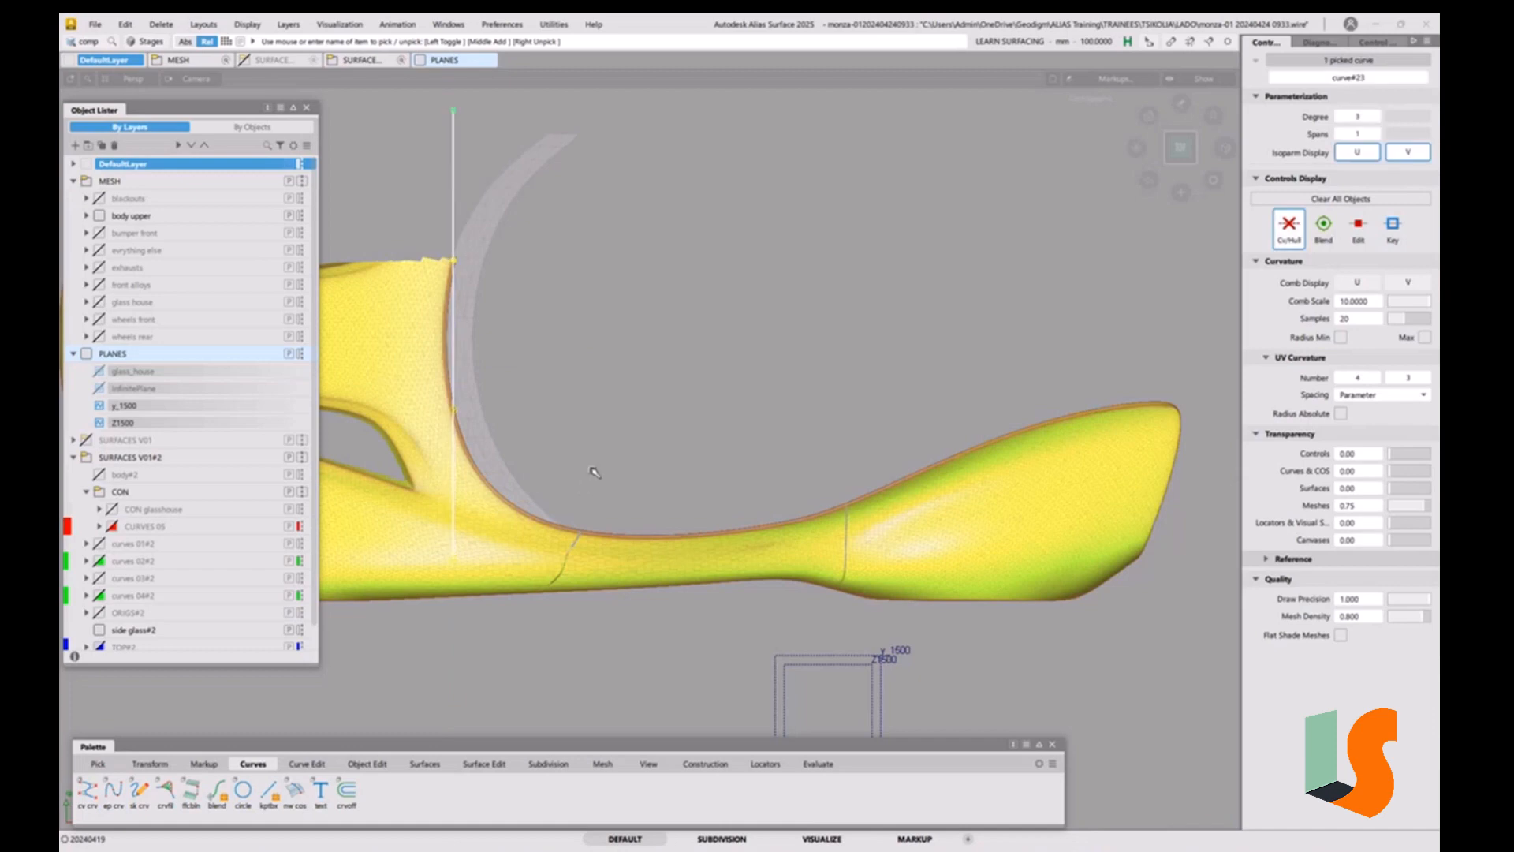
pyautogui.click(367, 763)
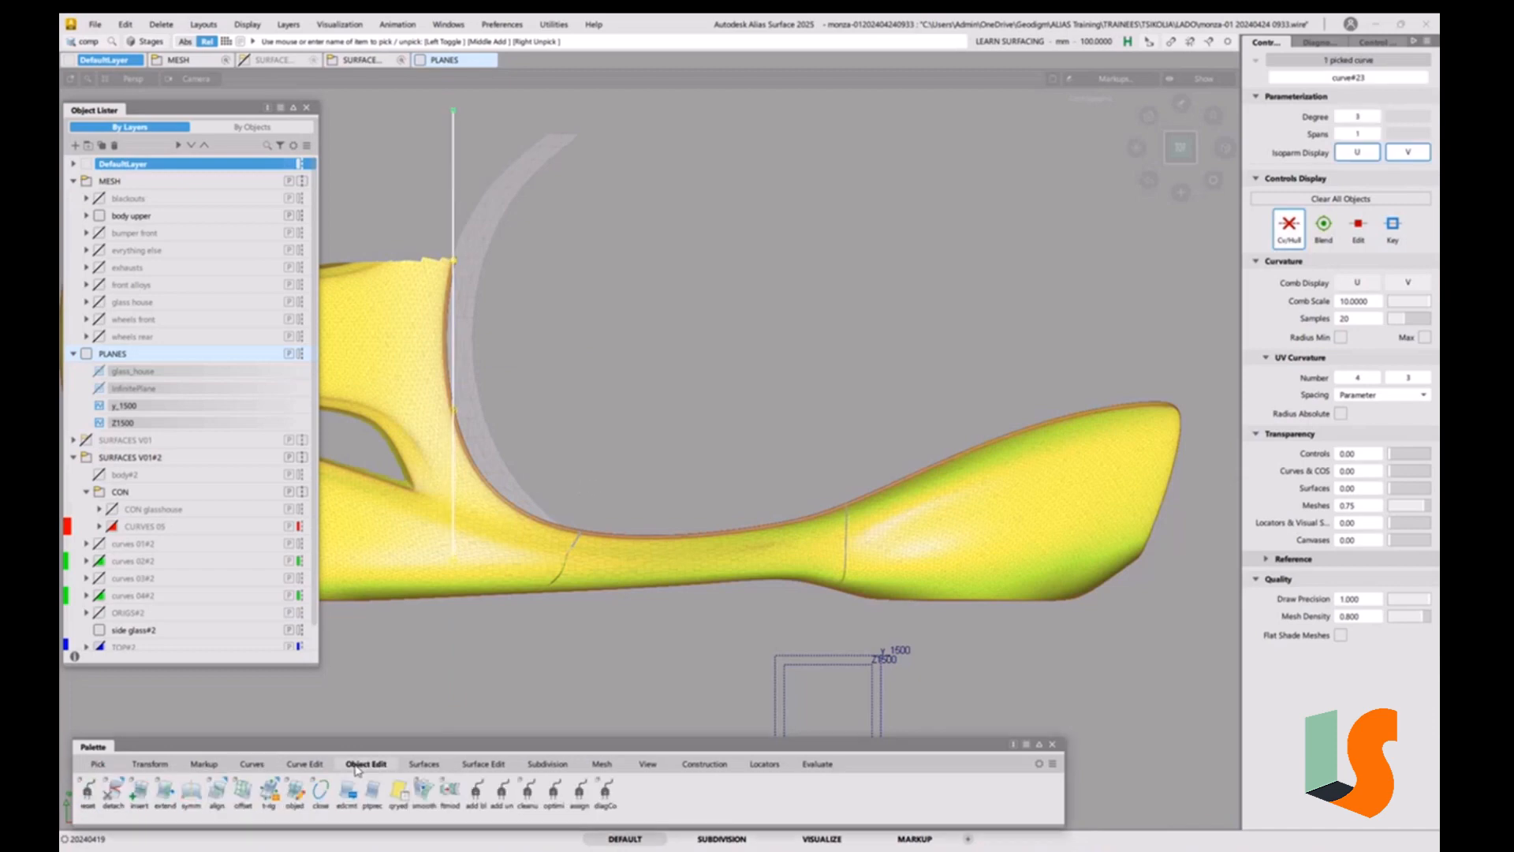
pyautogui.click(191, 792)
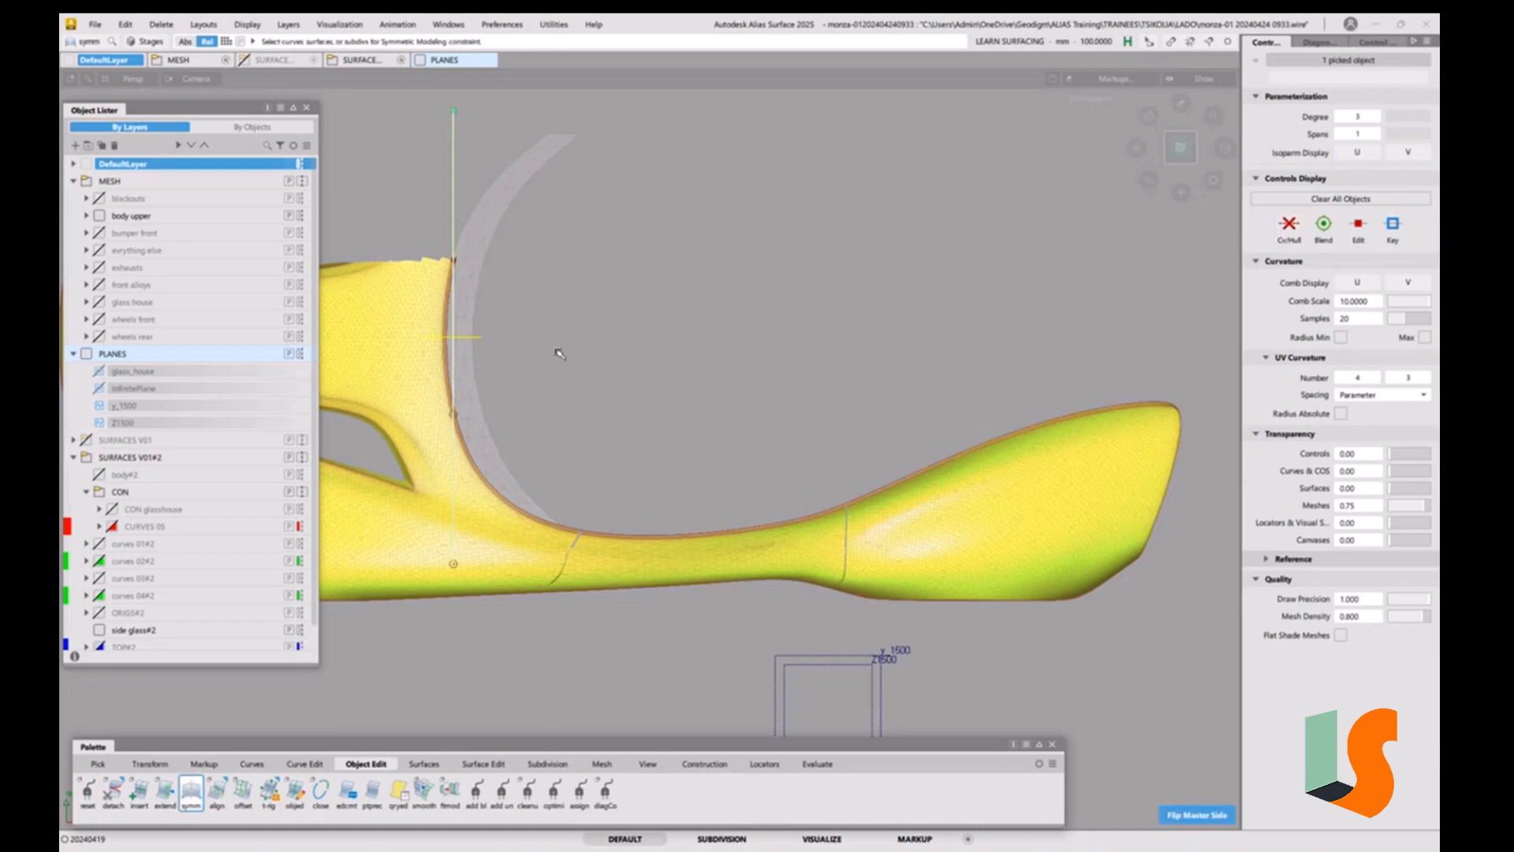
pyautogui.keyDown('ctrl'); pyautogui.keyDown('shift'); pyautogui.moveTo(558, 321); pyautogui.dragTo(526, 269); pyautogui.keyUp('shift'); pyautogui.keyUp('ctrl')
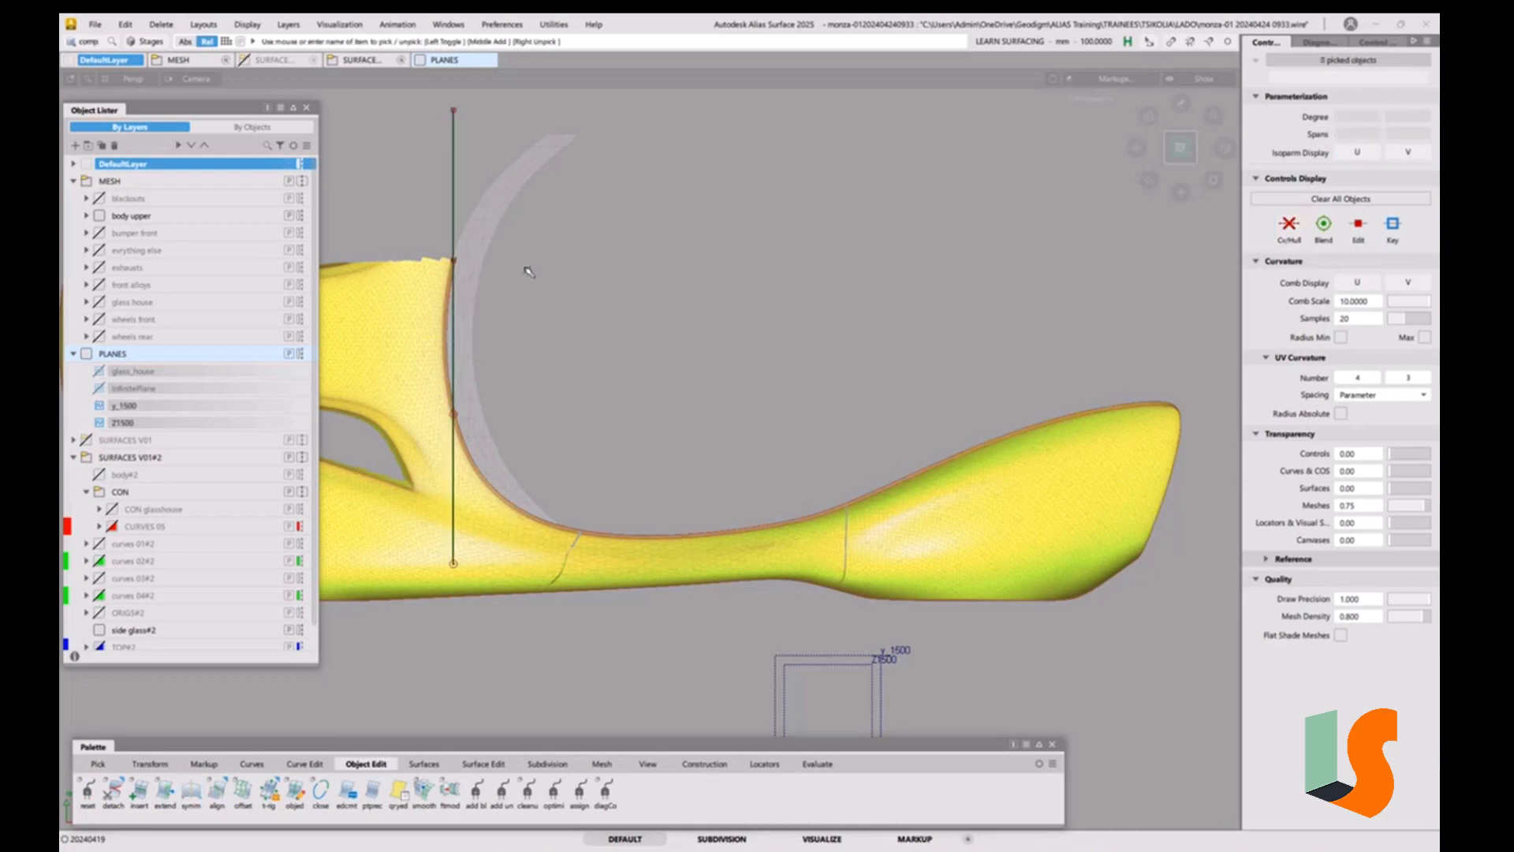
# Add a layer named "curves 05" inside the SURFACES V01#2 folder with the new curve selected.
pyautogui.click(444, 201)
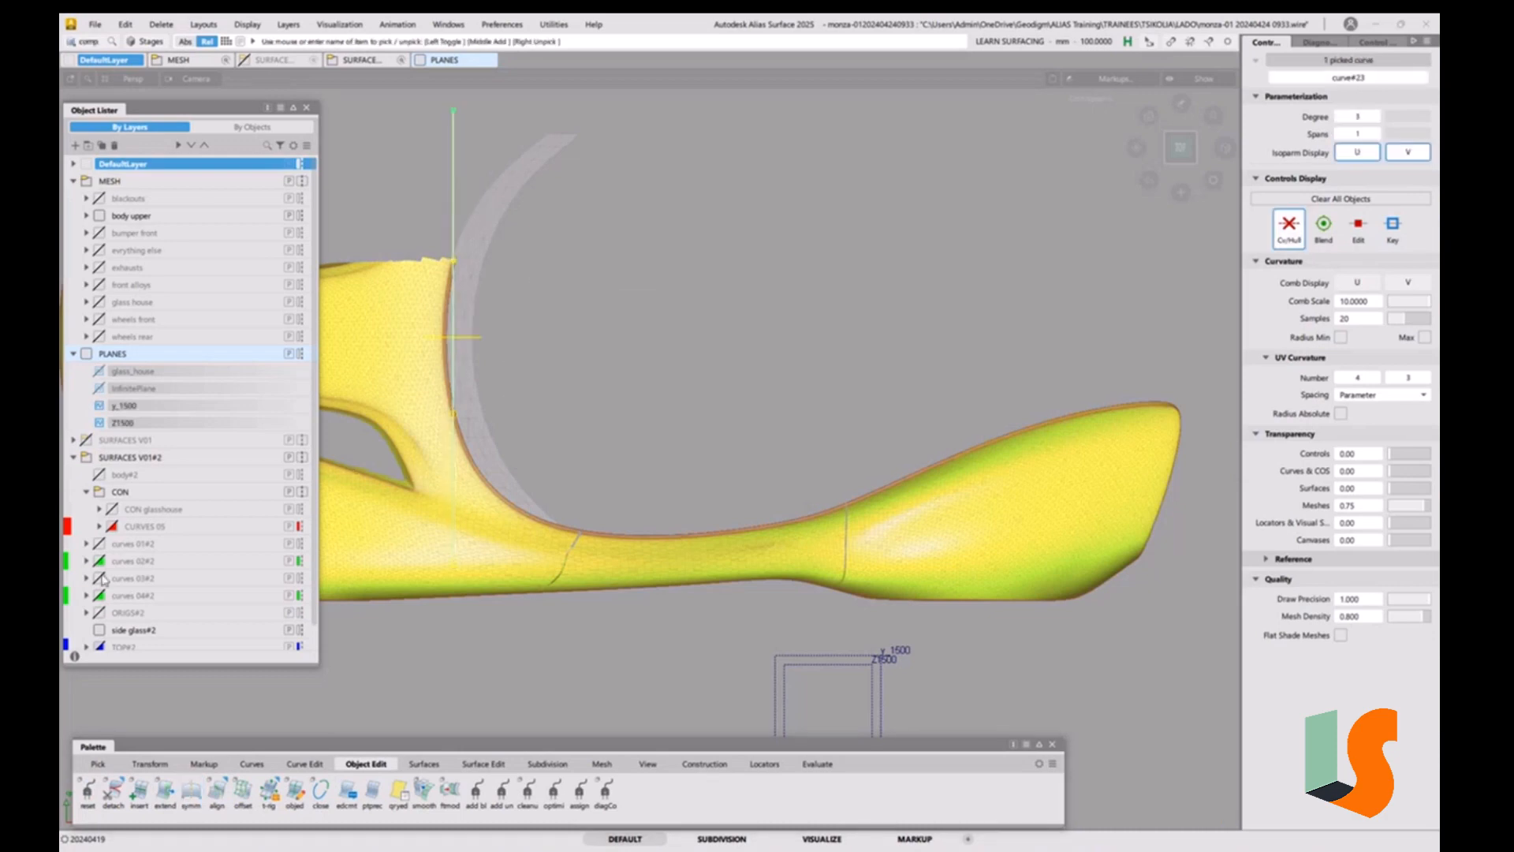
pyautogui.scroll(-1, 193, 525)
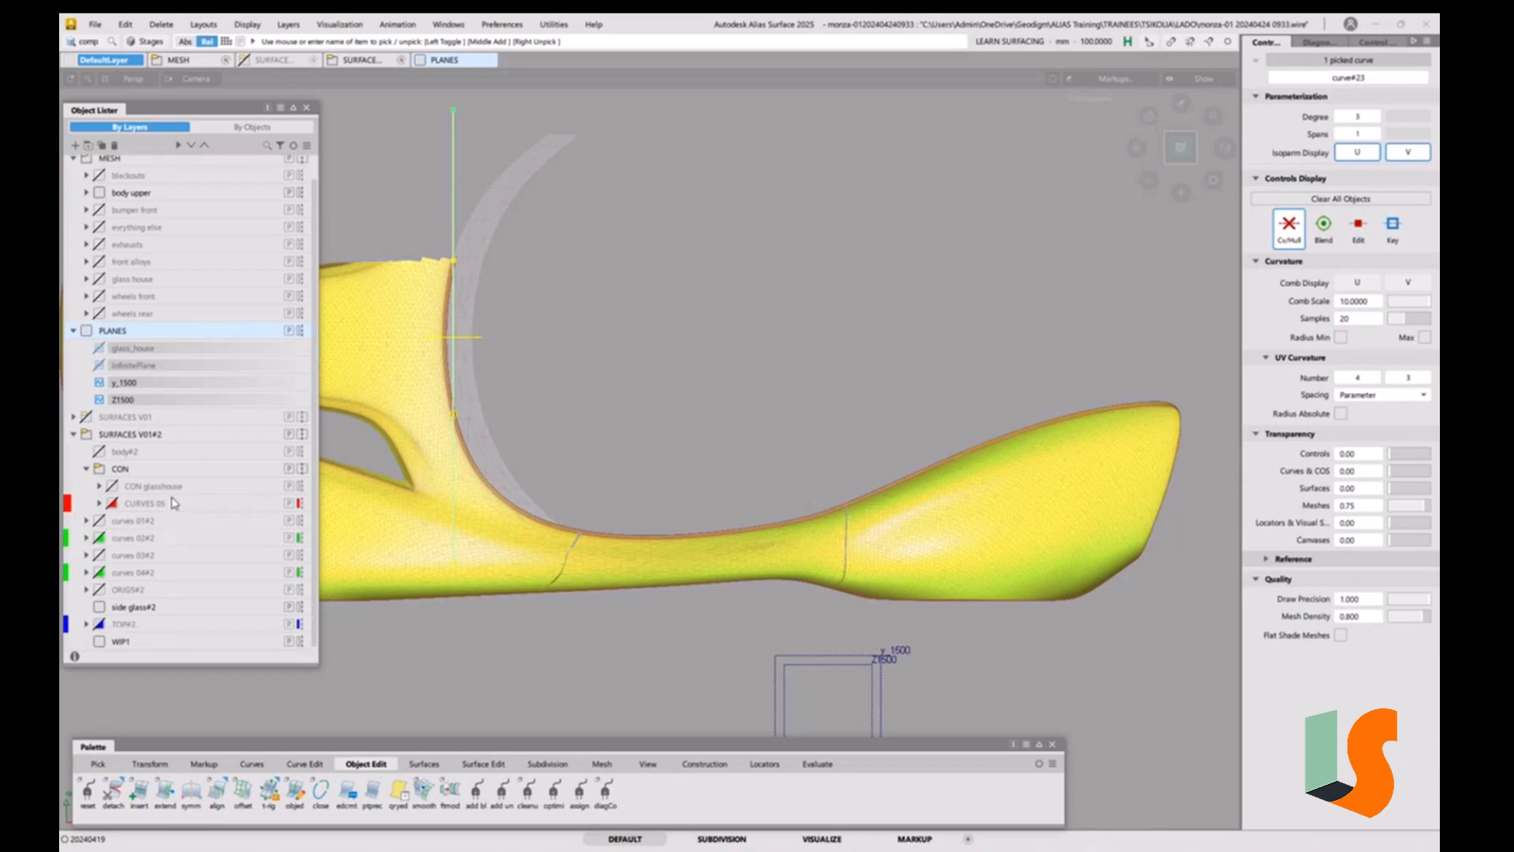
pyautogui.rightClick(132, 434)
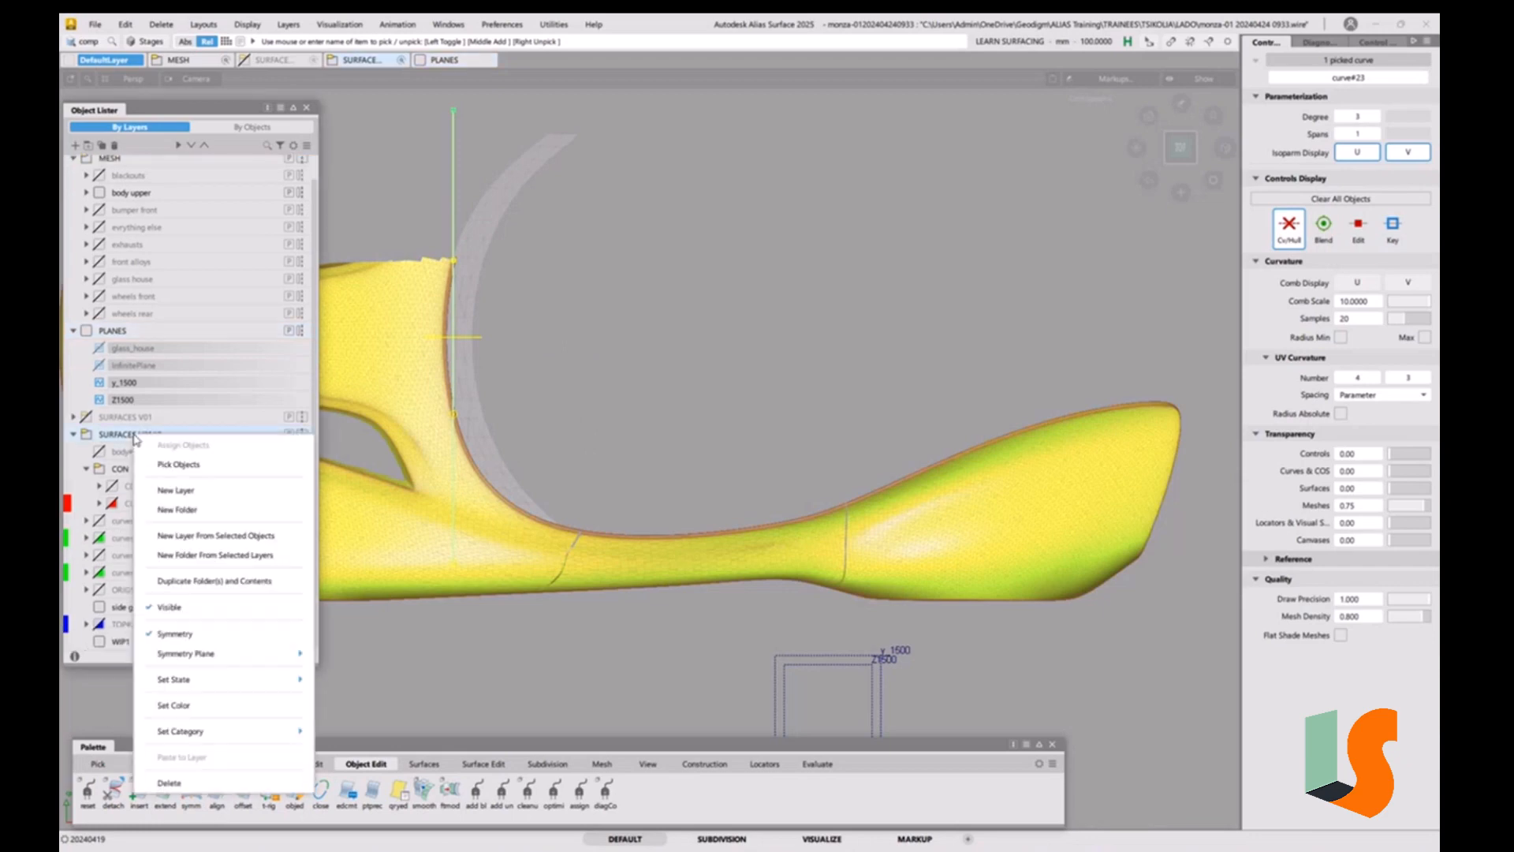
pyautogui.click(192, 491)
pyautogui.doubleClick(132, 597)
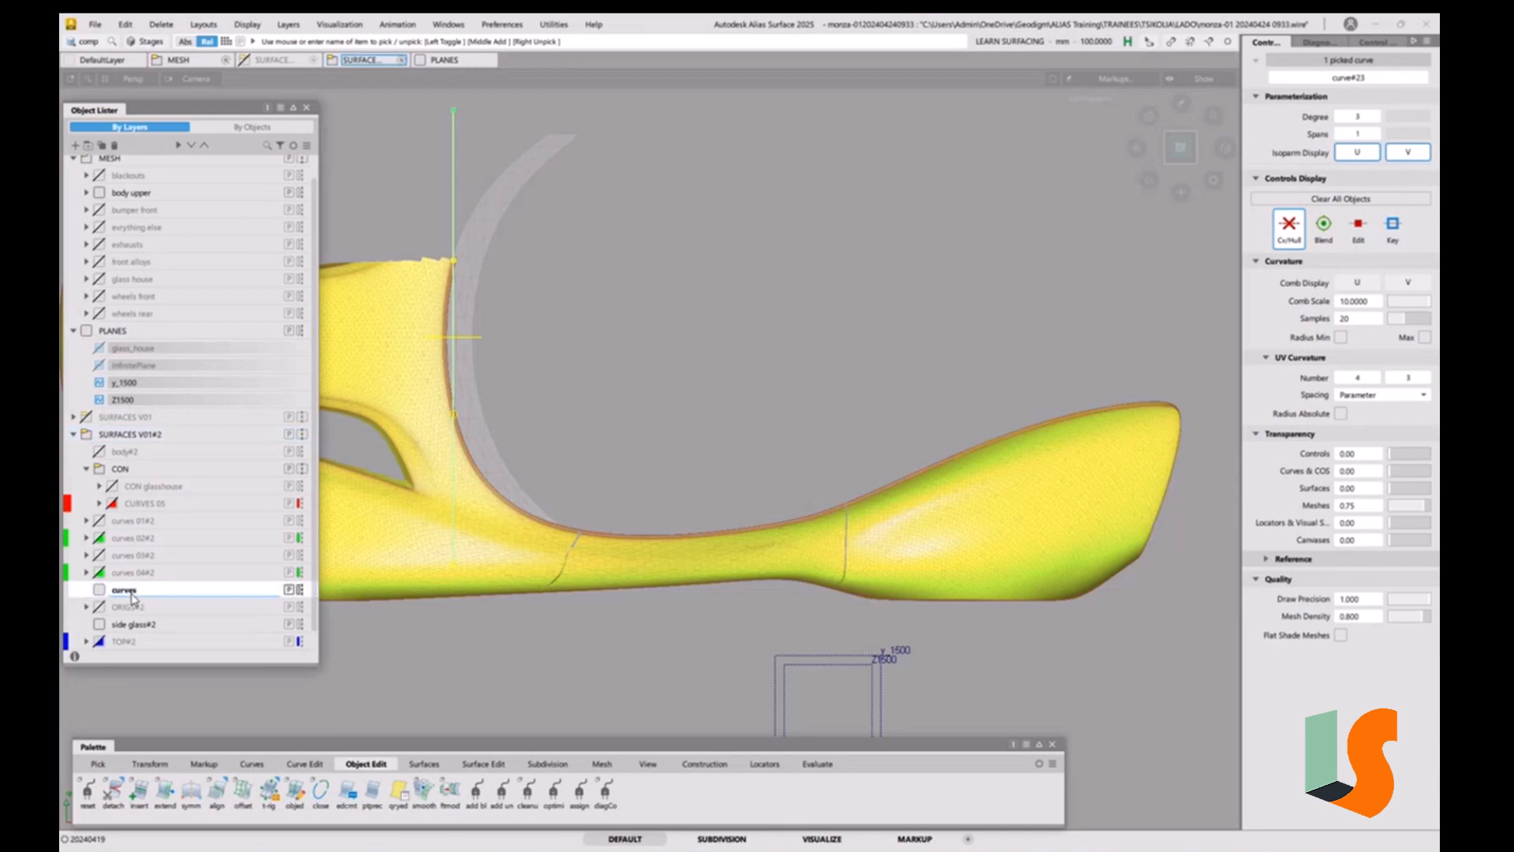
pyautogui.press('Return')
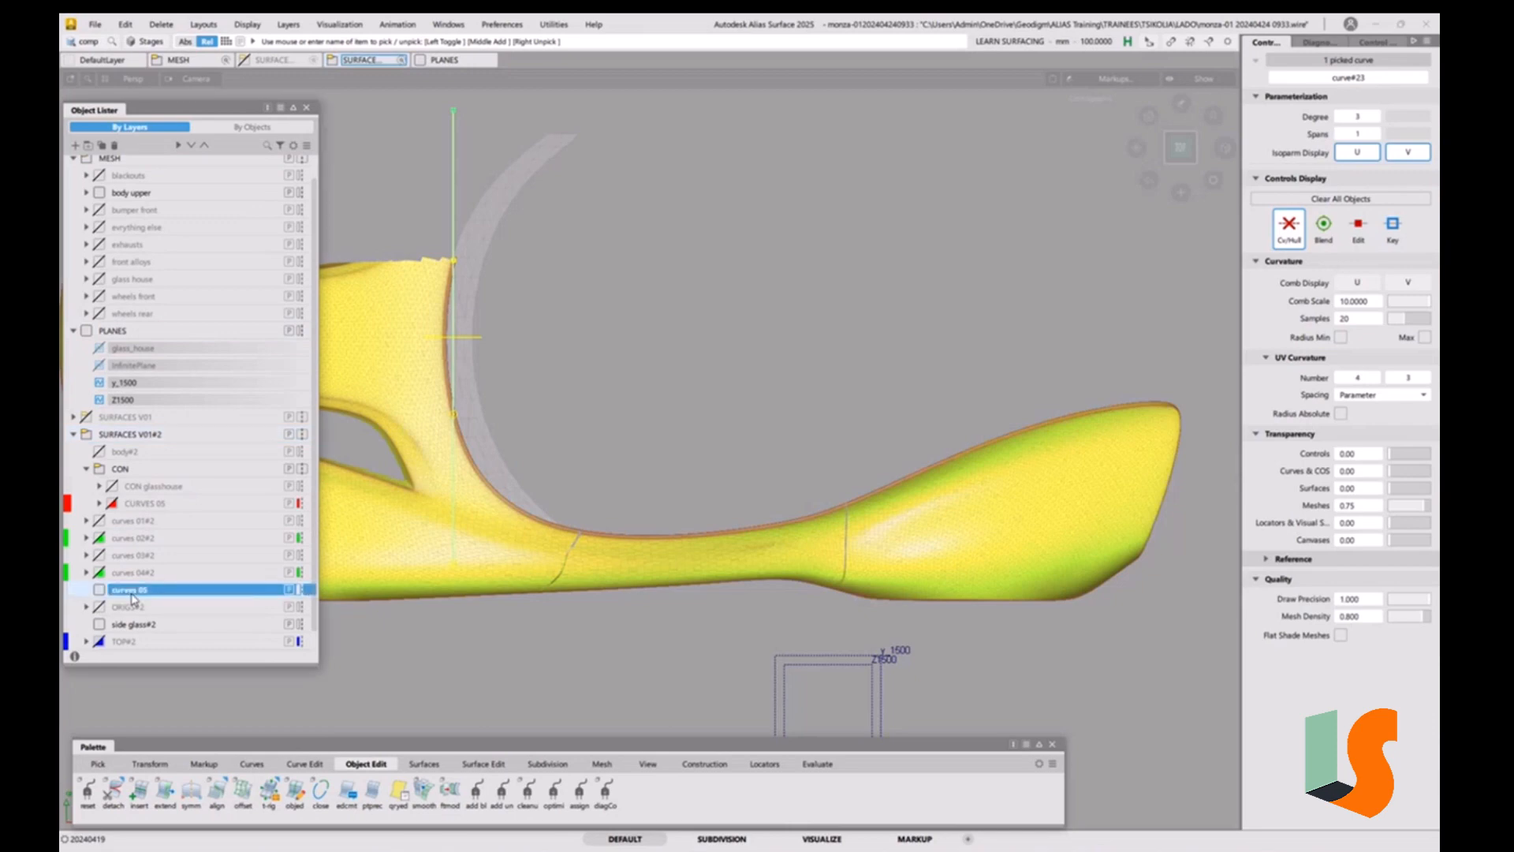
# Assign the new curve to the curves 05 layer, colour the layer green and deselect the curve.
pyautogui.rightClick(138, 597)
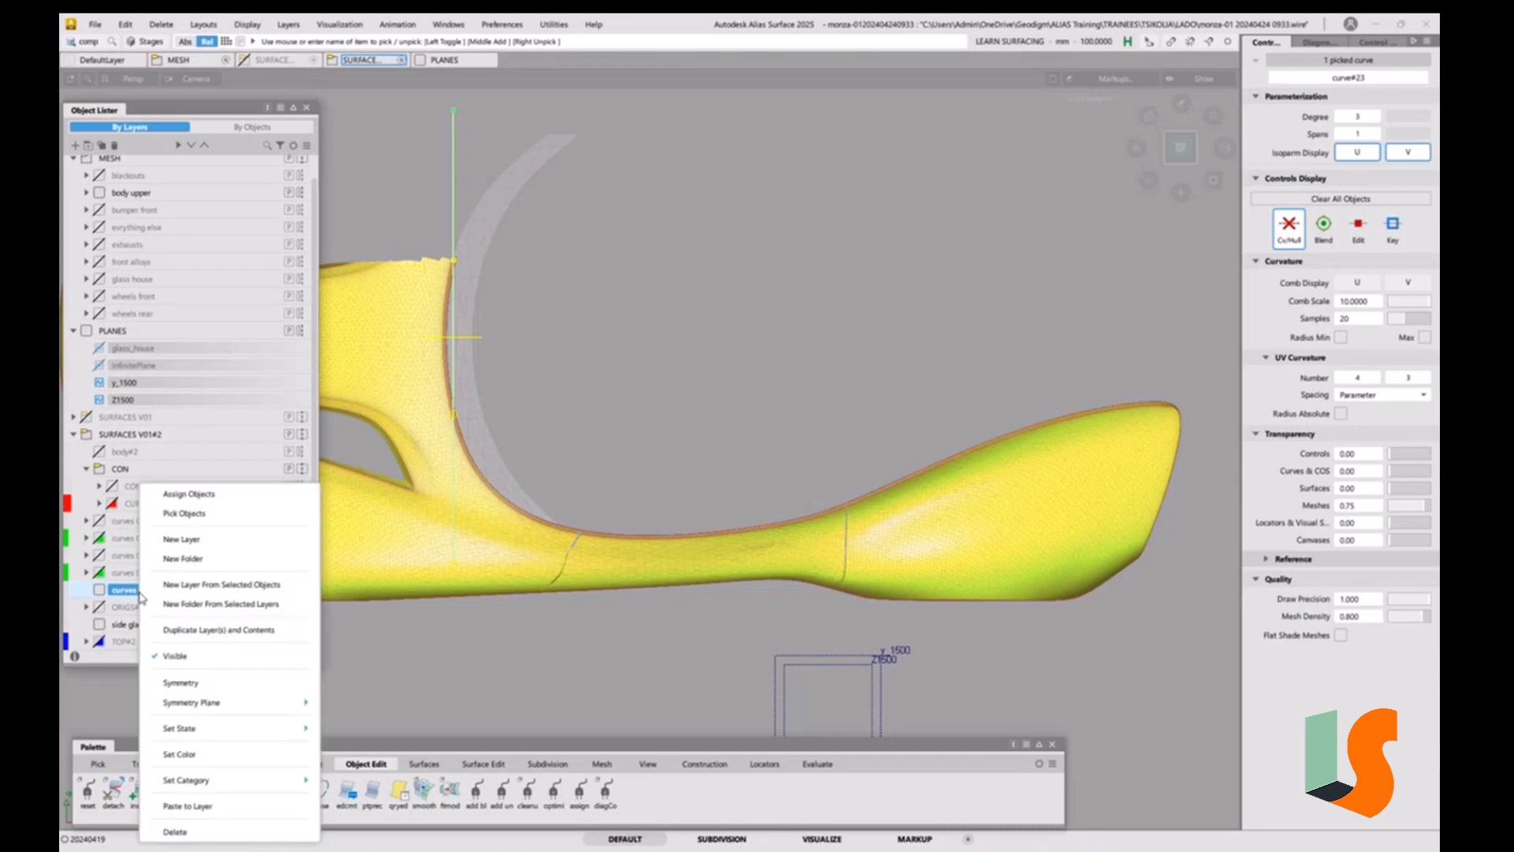
pyautogui.click(190, 495)
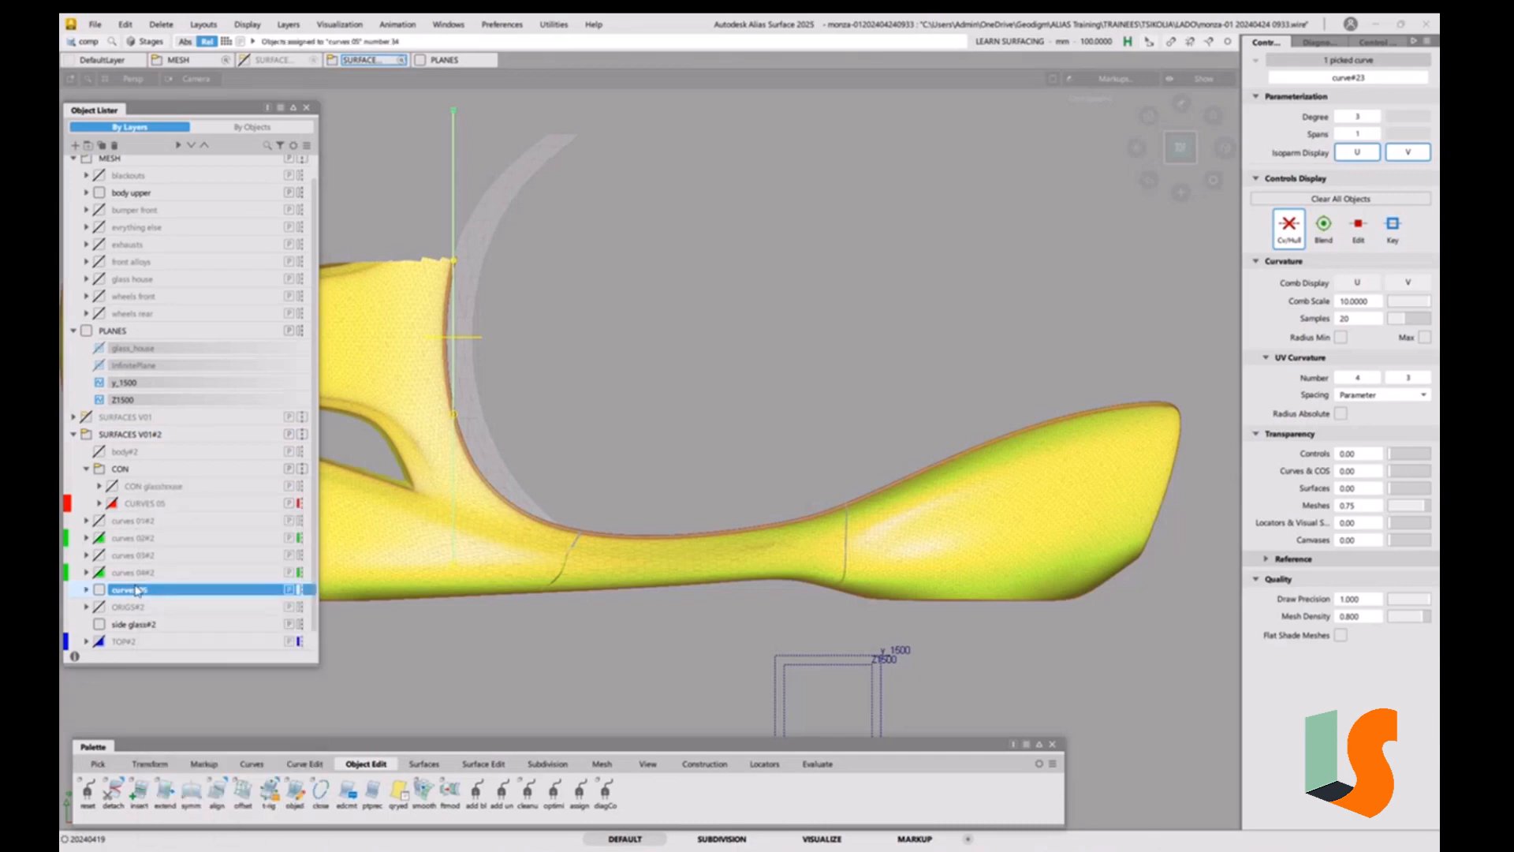
pyautogui.click(99, 591)
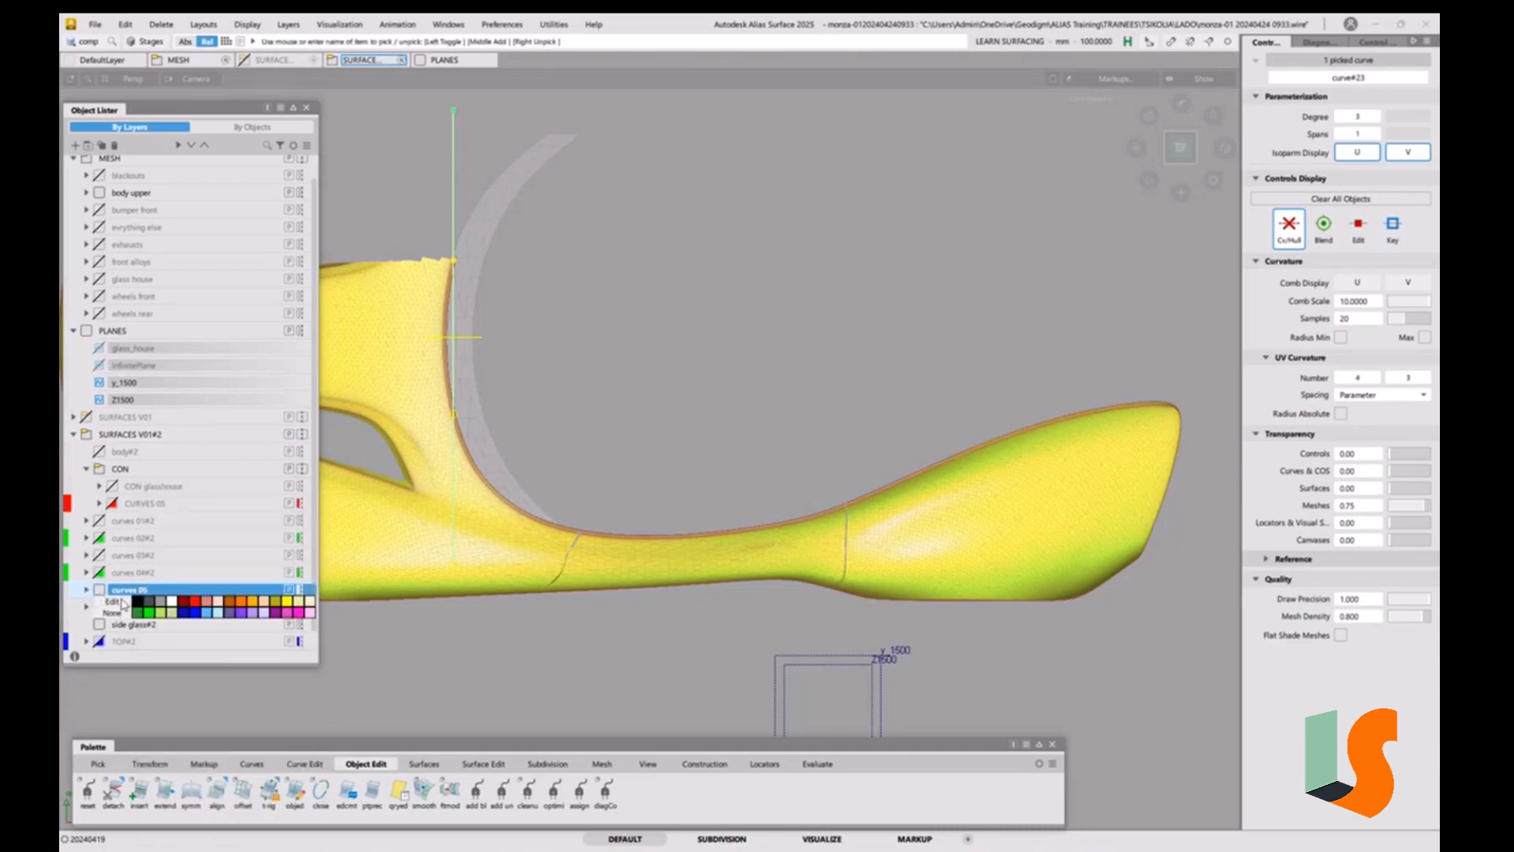
pyautogui.click(149, 612)
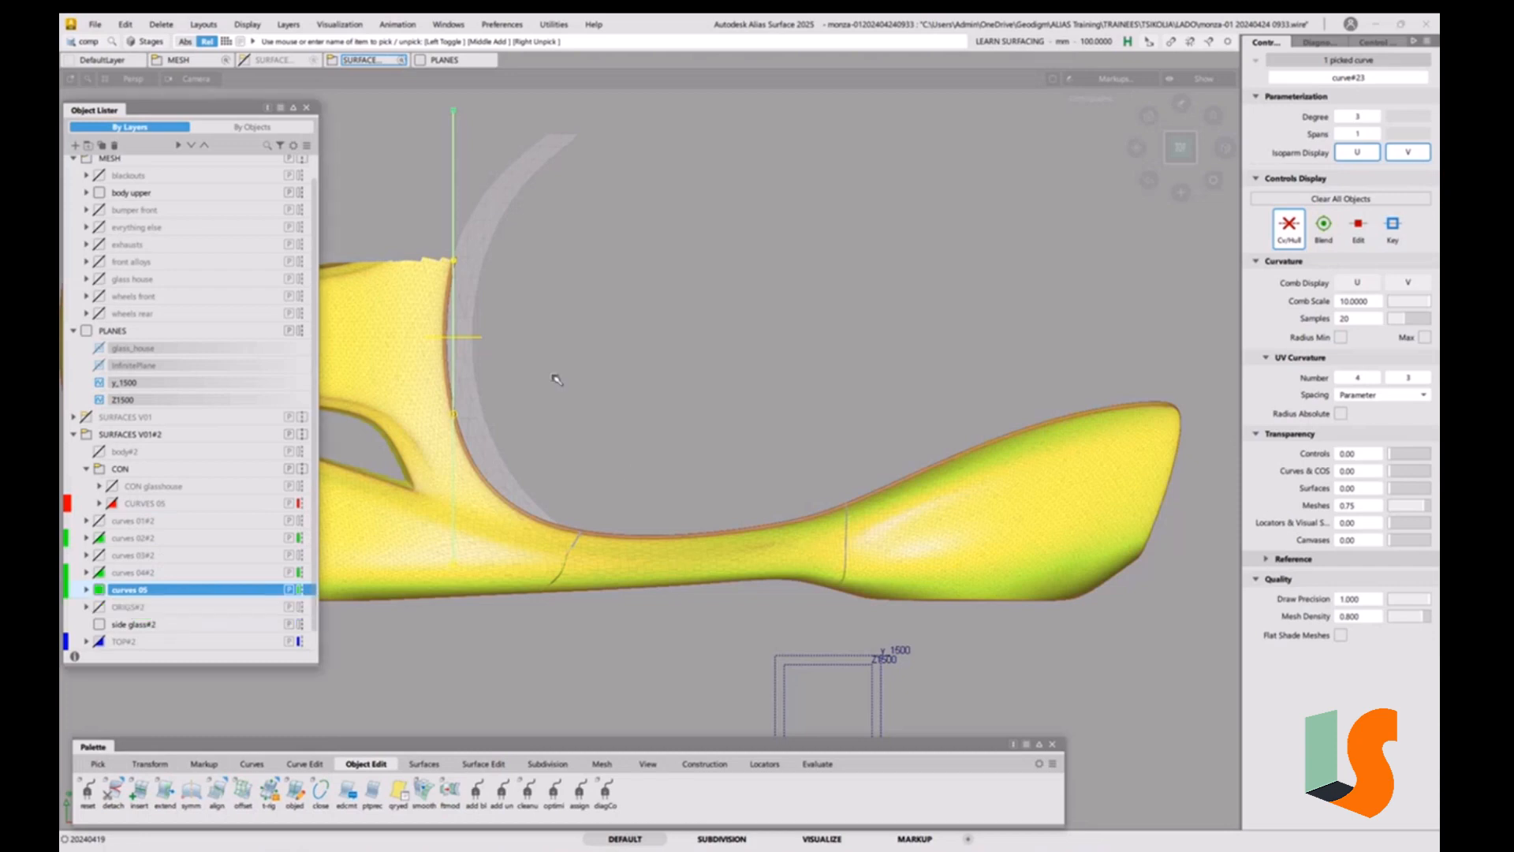
pyautogui.click(639, 400)
# Move the symmetric curve's control vertices so it bows around the curved end of the glasshouse opening.
pyautogui.keyDown('alt'); pyautogui.keyDown('shift'); pyautogui.moveTo(591, 351); pyautogui.dragTo(691, 415, button='middle'); pyautogui.keyUp('shift'); pyautogui.keyUp('alt')
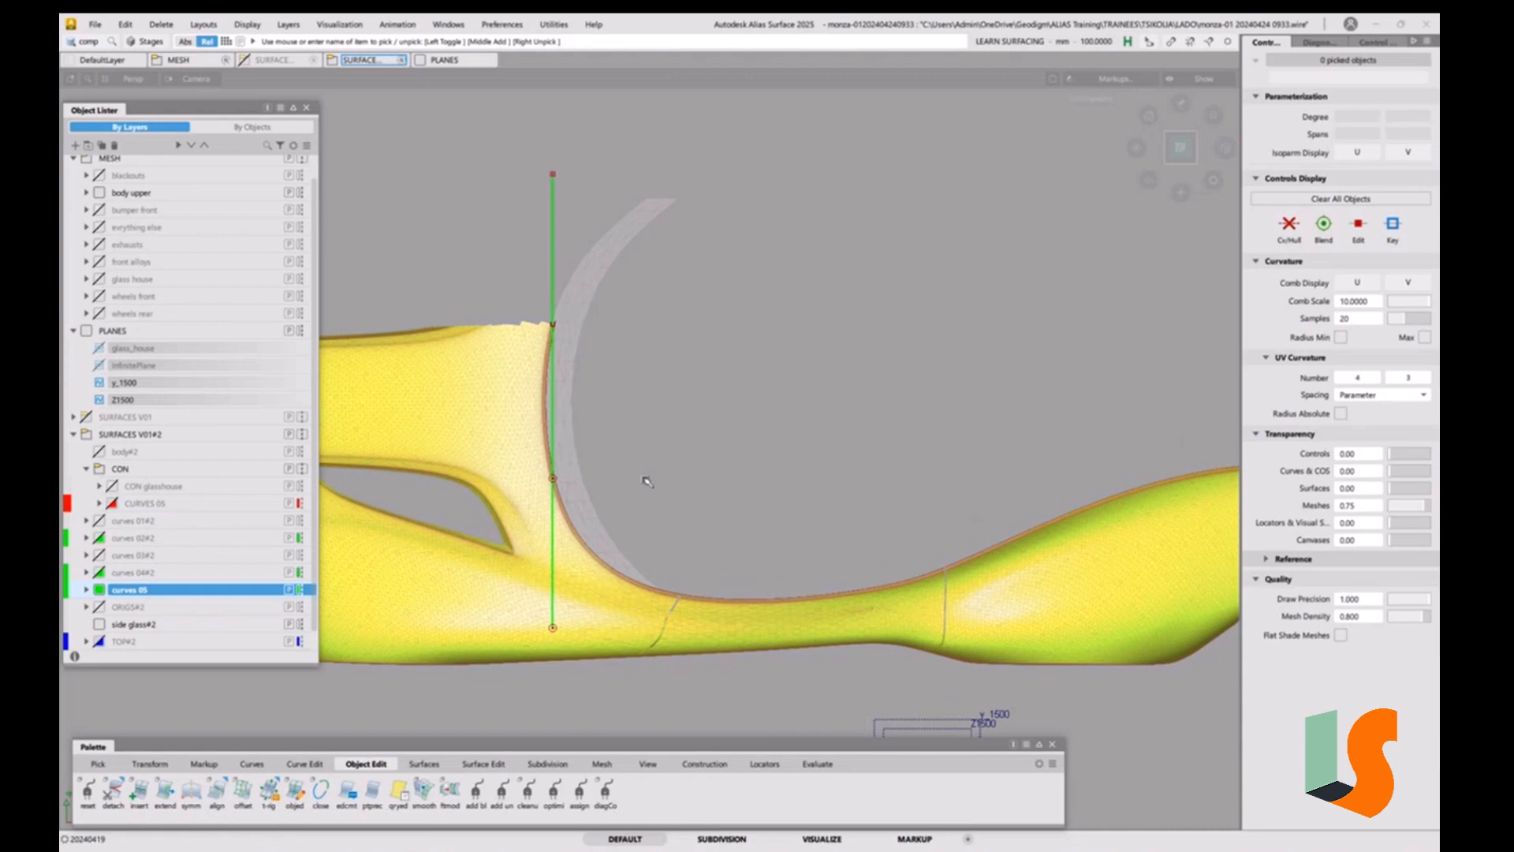
pyautogui.keyDown('ctrl'); pyautogui.keyDown('shift'); pyautogui.moveTo(647, 471); pyautogui.dragTo(611, 526); pyautogui.keyUp('shift'); pyautogui.keyUp('ctrl')
pyautogui.keyDown('ctrl'); pyautogui.keyDown('shift'); pyautogui.moveTo(683, 448); pyautogui.dragTo(646, 448); pyautogui.keyUp('shift'); pyautogui.keyUp('ctrl')
pyautogui.click(554, 481)
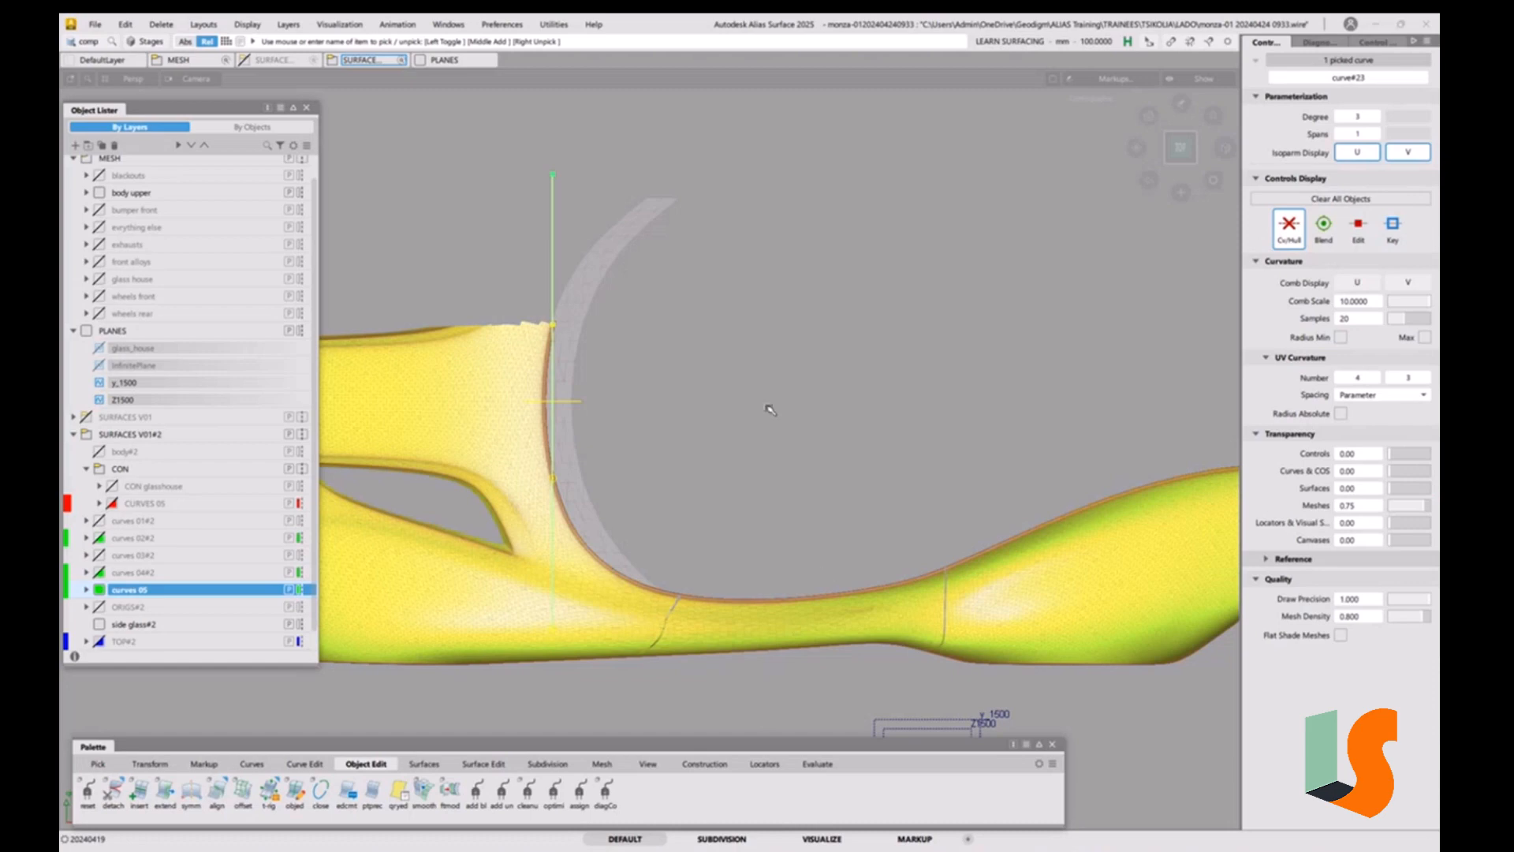
pyautogui.moveTo(744, 318); pyautogui.dragTo(748, 342)
pyautogui.moveTo(724, 432); pyautogui.dragTo(755, 457)
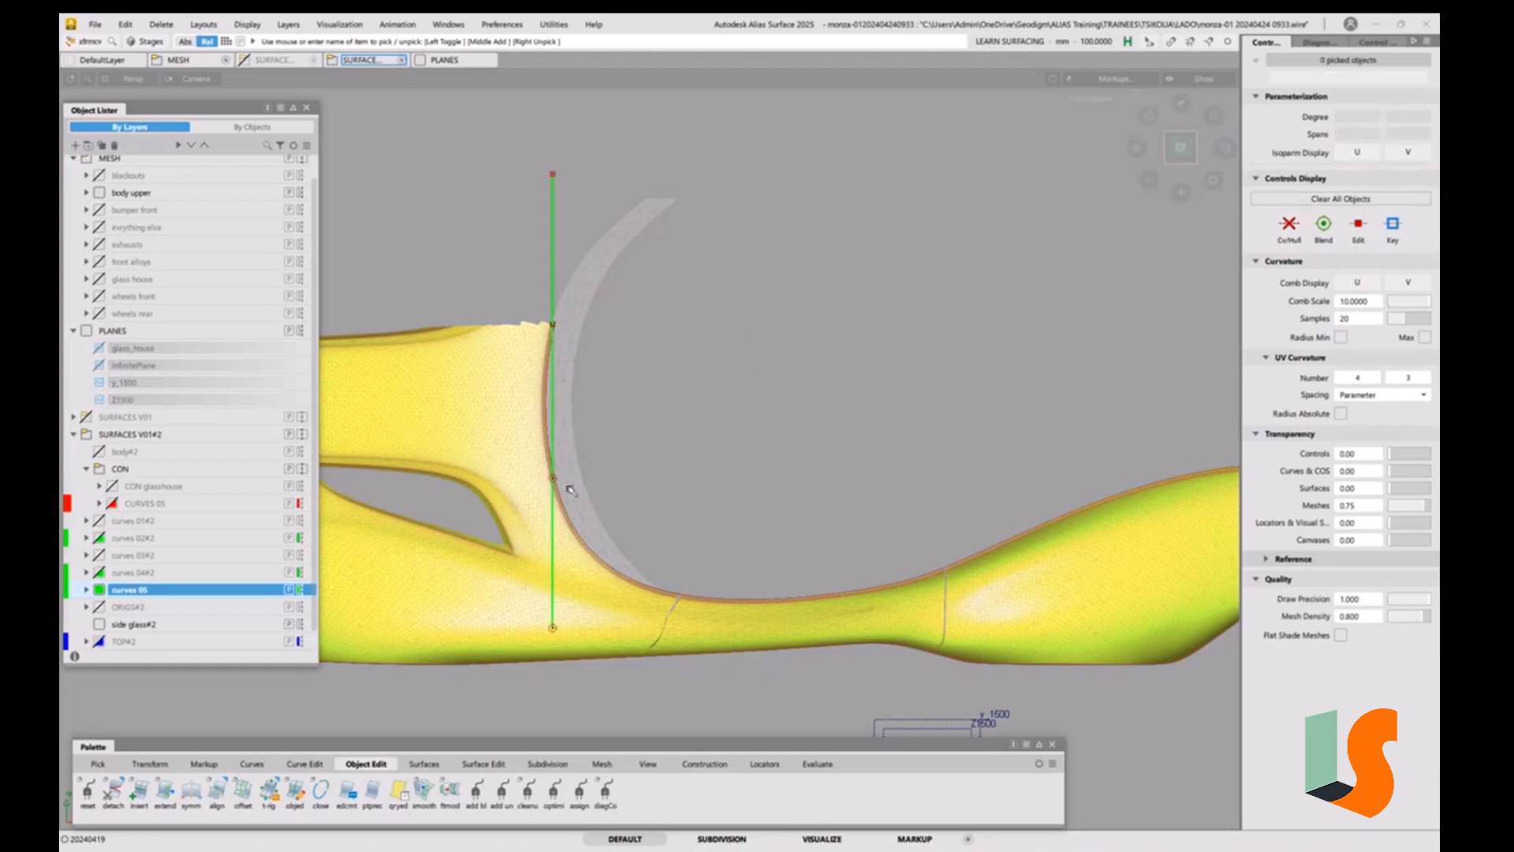
pyautogui.click(551, 481)
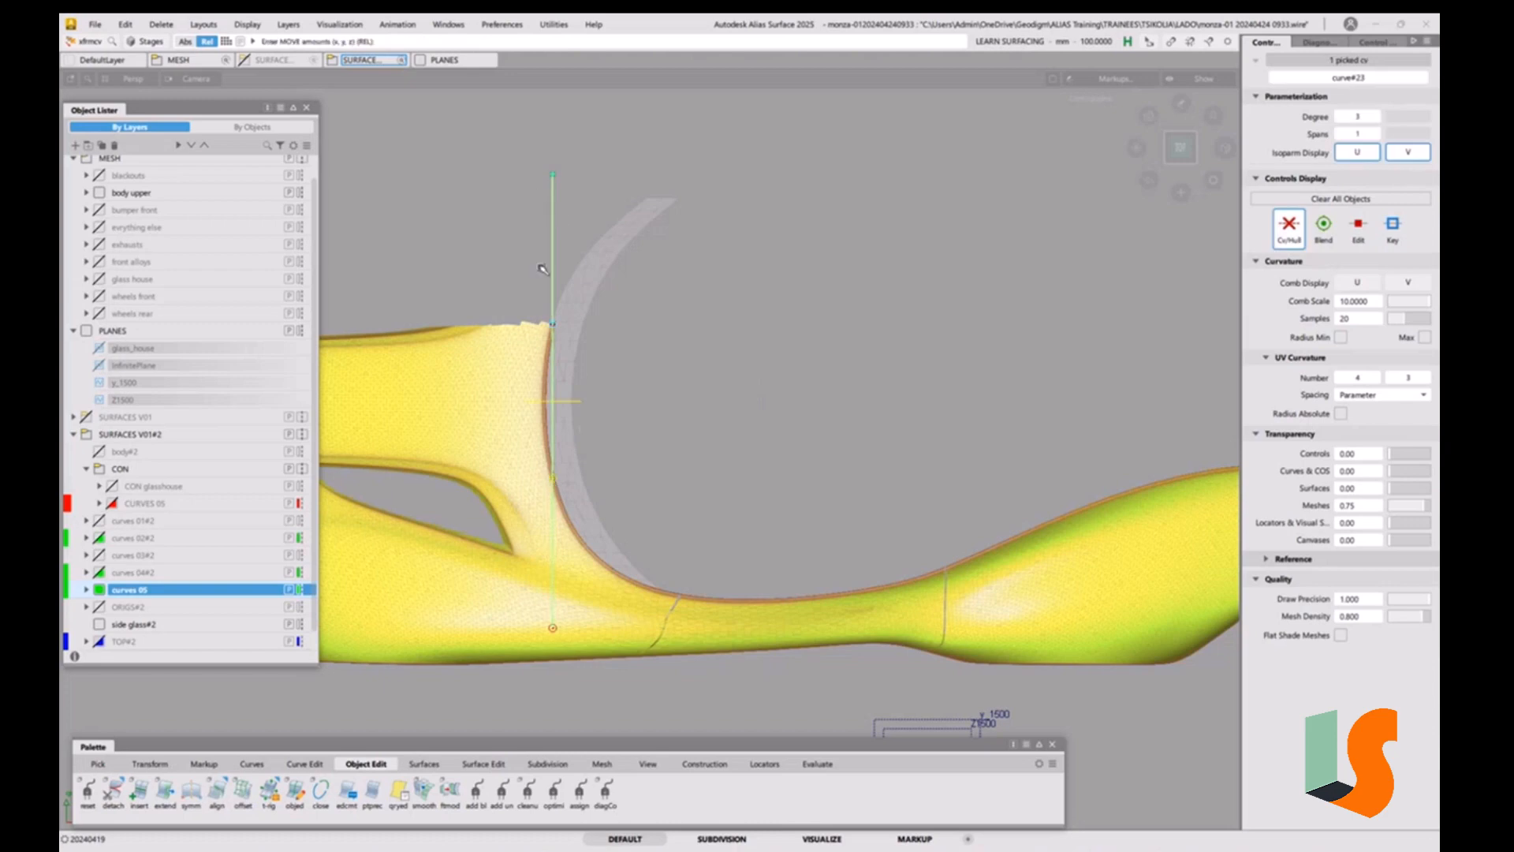
pyautogui.moveTo(697, 303); pyautogui.dragTo(697, 345, button='right')
pyautogui.moveTo(674, 374); pyautogui.dragTo(703, 410, button='middle')
# Reposition the symmetric curve's end control vertex nearer to the mesh edge of the opening.
pyautogui.click(552, 521)
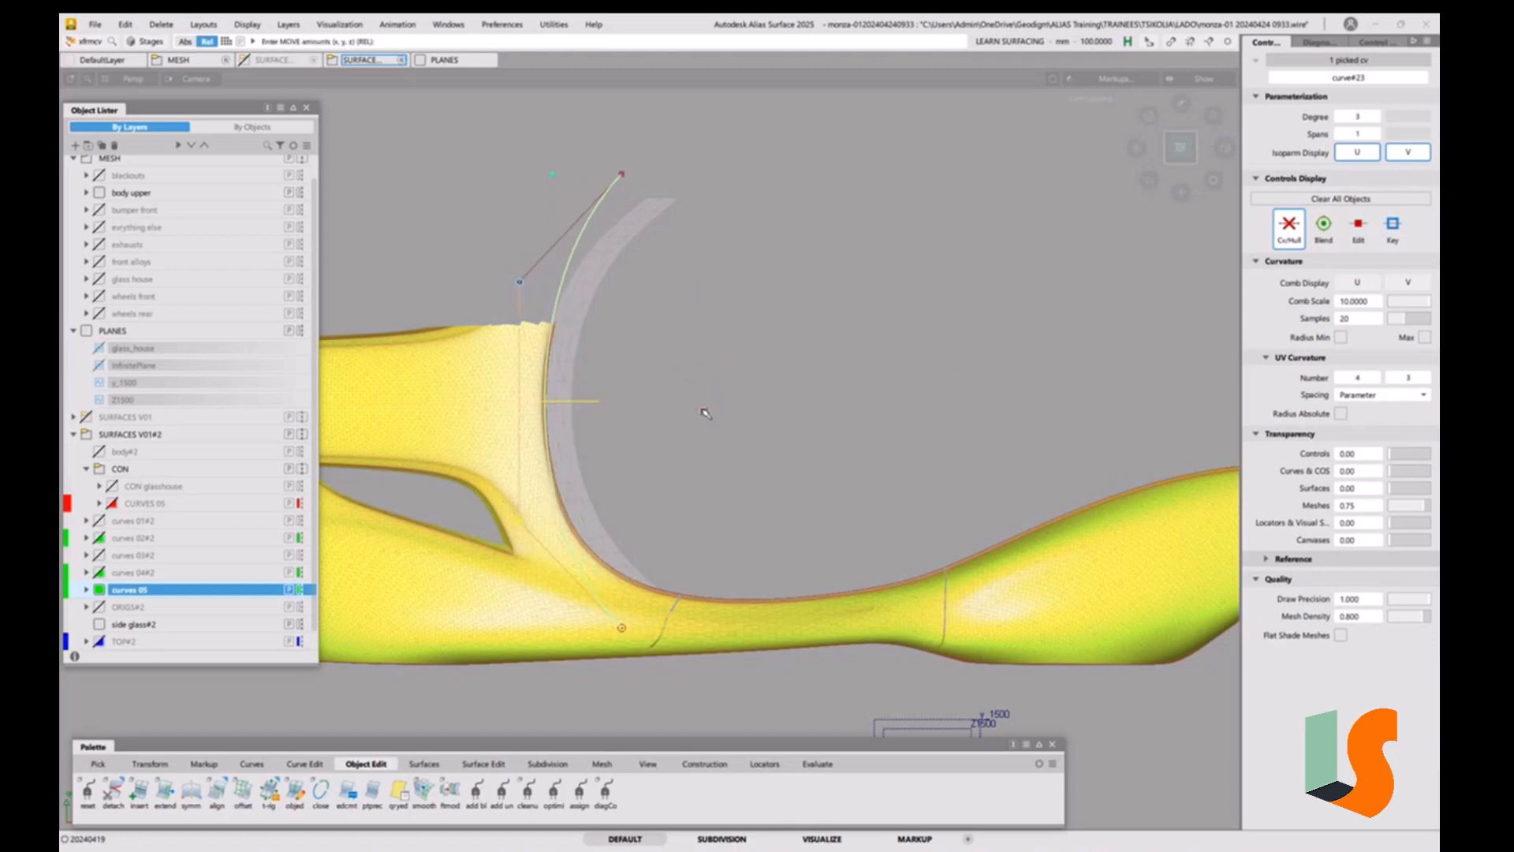
pyautogui.click(621, 627)
pyautogui.moveTo(712, 530); pyautogui.dragTo(717, 507)
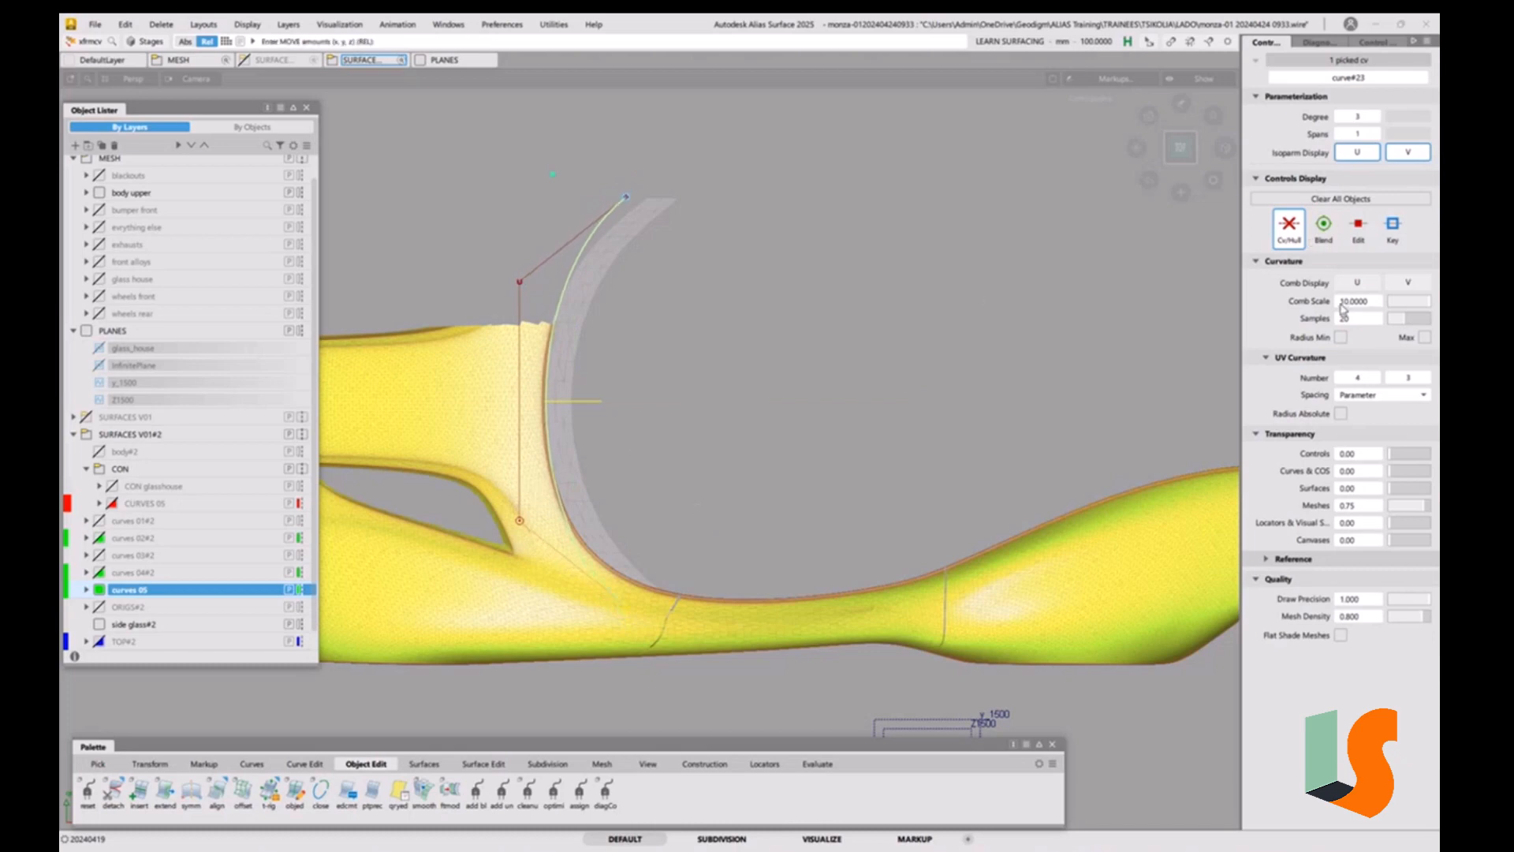
# Display the curve's U curvature comb and refine the position of its end control vertex.
pyautogui.click(1357, 282)
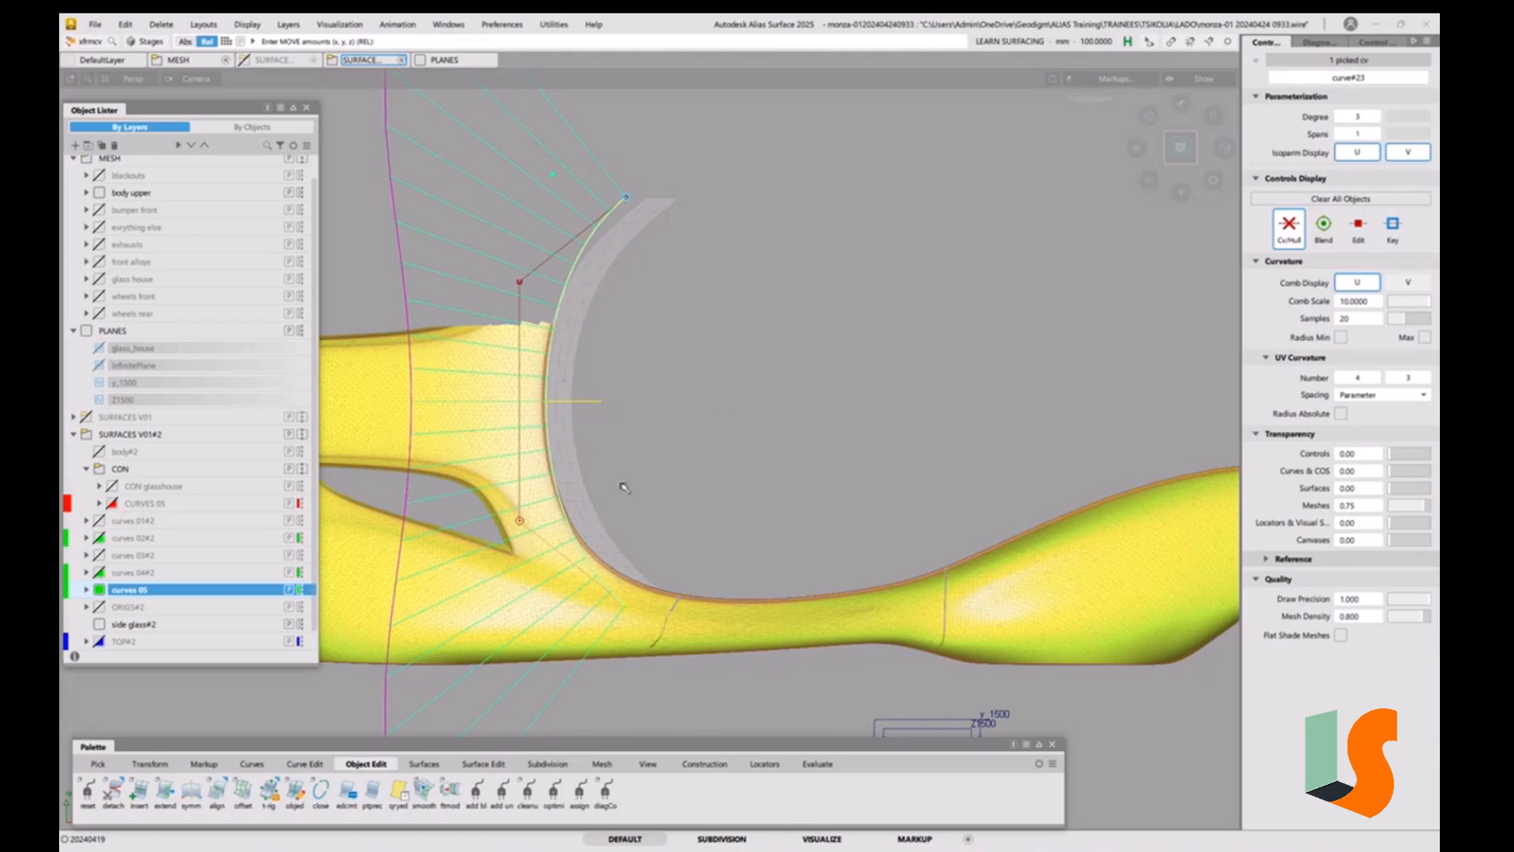
pyautogui.keyDown('alt'); pyautogui.keyDown('shift'); pyautogui.moveTo(585, 394); pyautogui.dragTo(685, 400, button='middle'); pyautogui.keyUp('shift'); pyautogui.keyUp('alt')
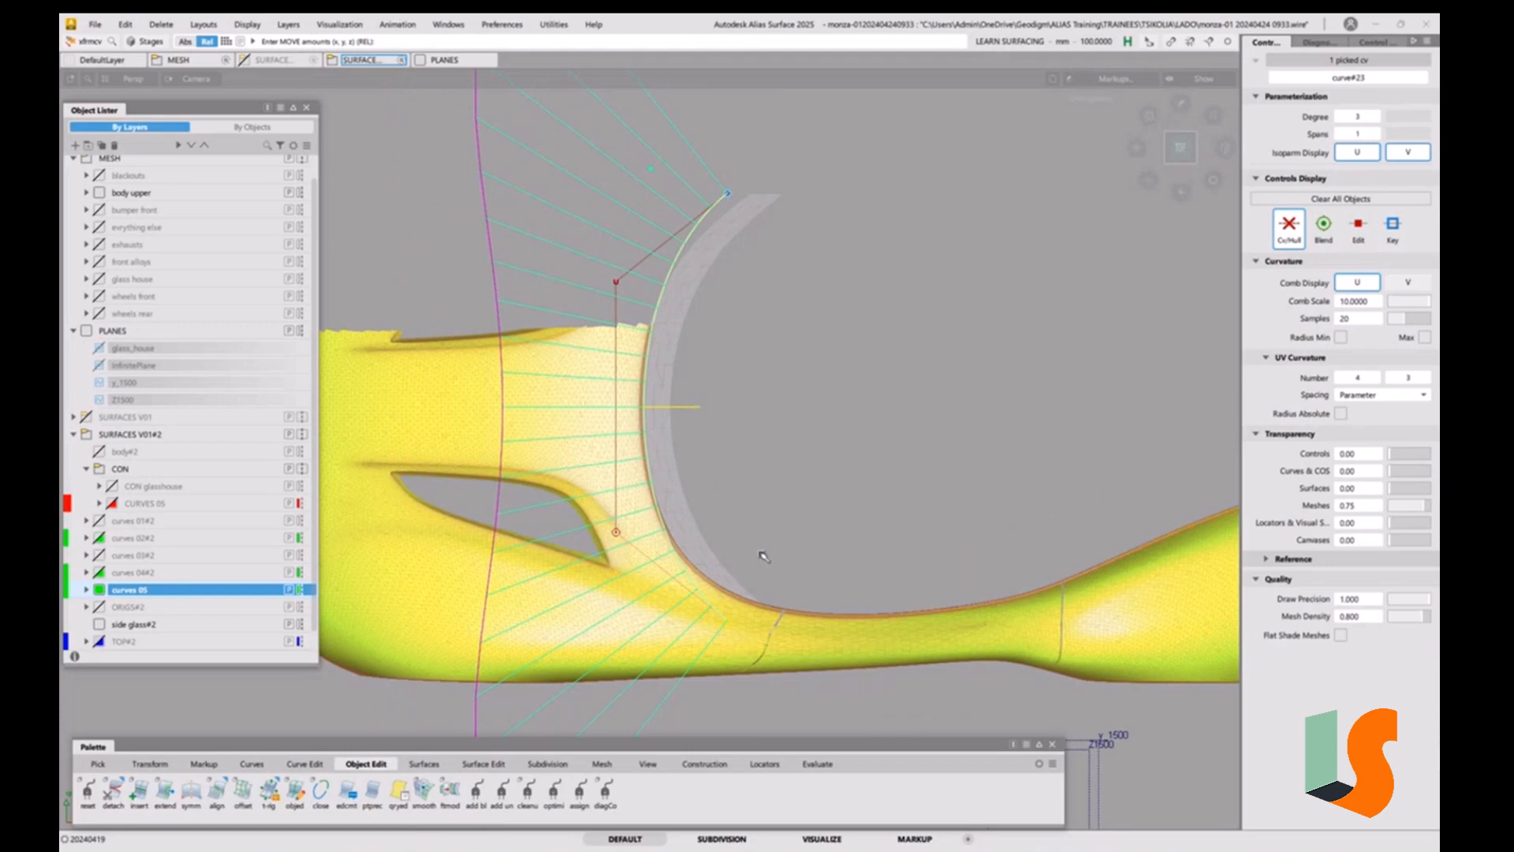
pyautogui.moveTo(793, 560); pyautogui.dragTo(871, 517, button='right')
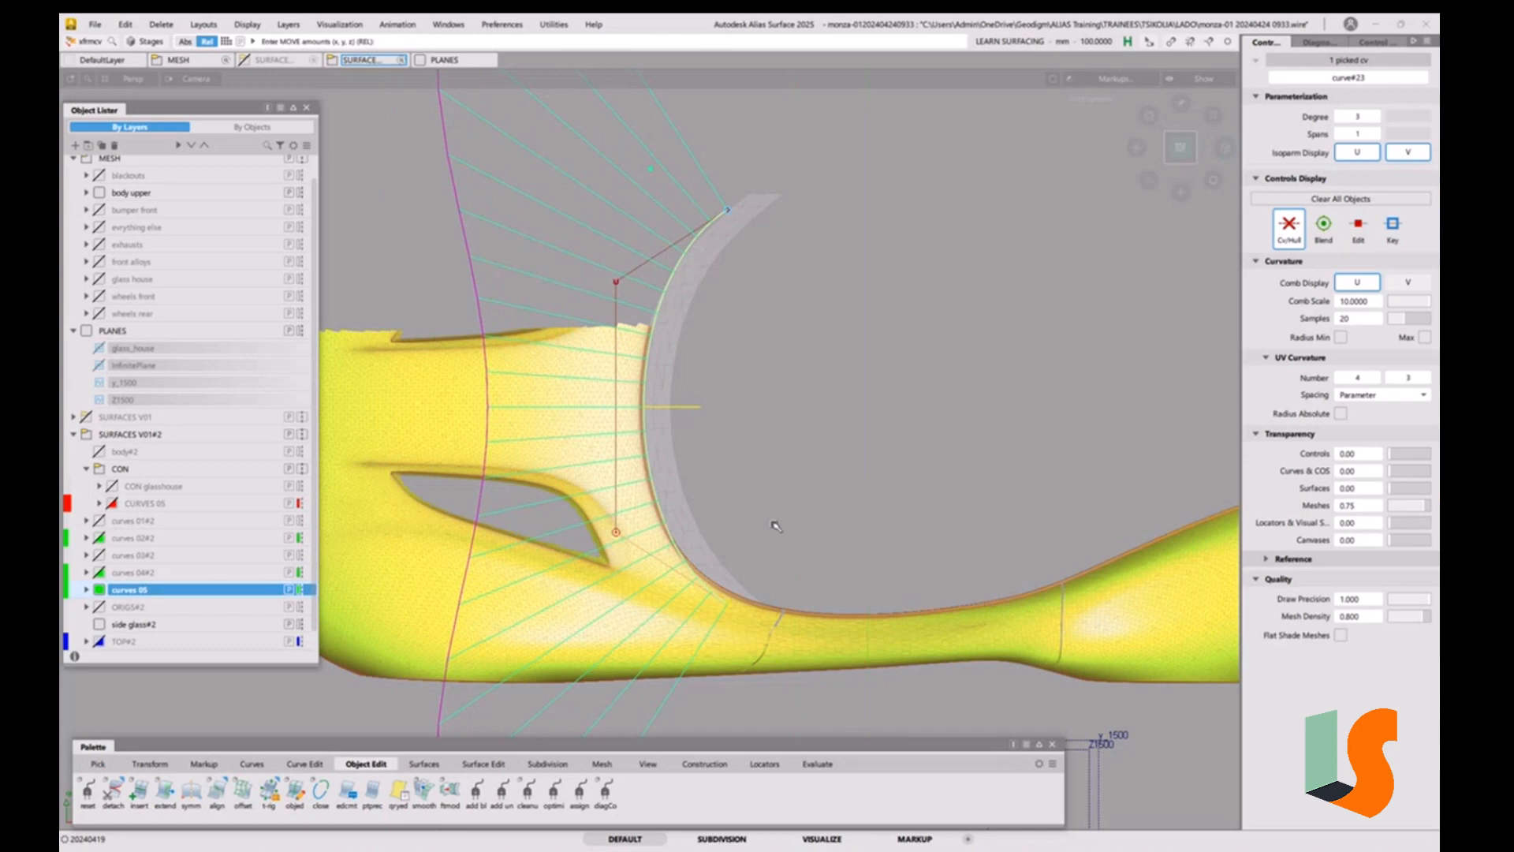
# Fine-tune the symmetric curve's inner and end control vertices against the mesh edge of the opening and deselect the curve.
pyautogui.click(617, 533)
pyautogui.moveTo(838, 468); pyautogui.dragTo(837, 469, button='middle')
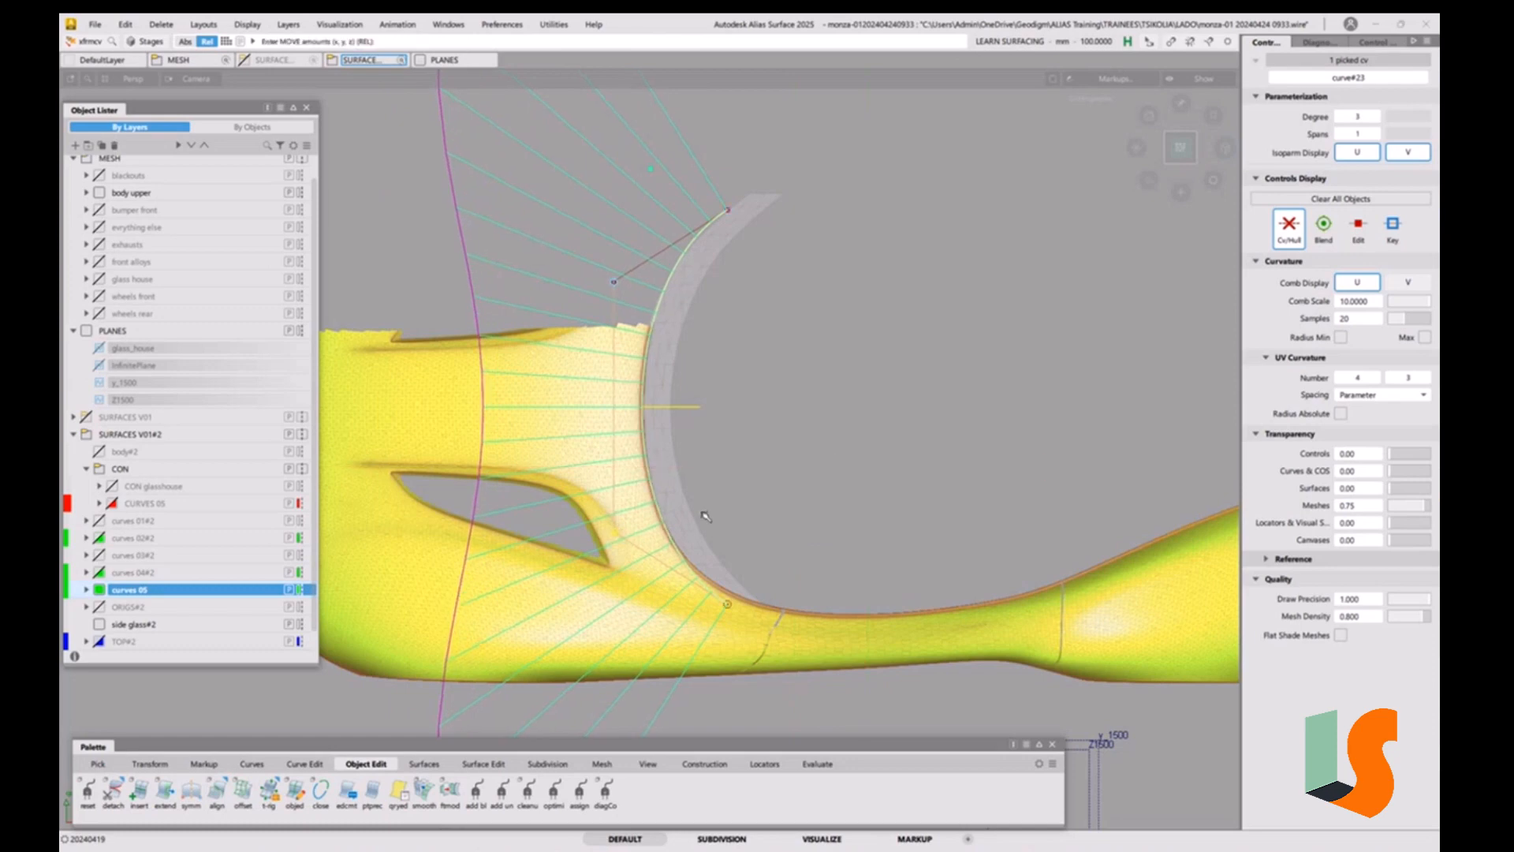
pyautogui.keyDown('alt'); pyautogui.keyDown('shift'); pyautogui.moveTo(706, 517); pyautogui.dragTo(783, 460, button='right'); pyautogui.keyUp('shift'); pyautogui.keyUp('alt')
pyautogui.moveTo(791, 462); pyautogui.dragTo(788, 463, button='middle')
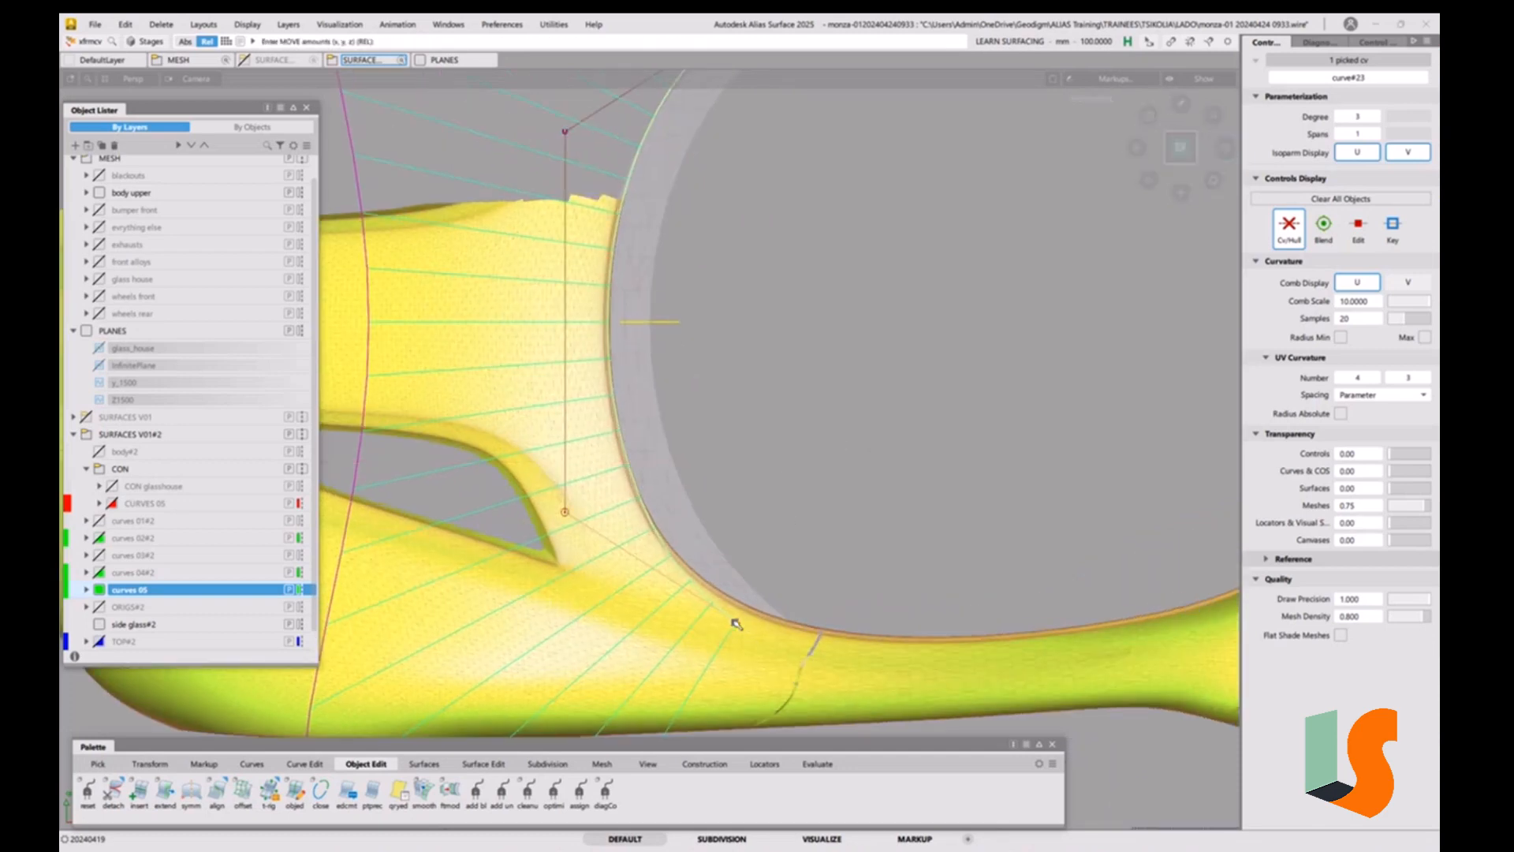
pyautogui.moveTo(797, 534); pyautogui.dragTo(803, 536, button='middle')
pyautogui.keyDown('ctrl'); pyautogui.keyDown('shift'); pyautogui.moveTo(901, 579); pyautogui.dragTo(875, 459); pyautogui.keyUp('shift'); pyautogui.keyUp('ctrl')
pyautogui.keyDown('alt'); pyautogui.keyDown('shift'); pyautogui.moveTo(875, 459); pyautogui.dragTo(842, 453, button='right'); pyautogui.keyUp('shift'); pyautogui.keyUp('alt')
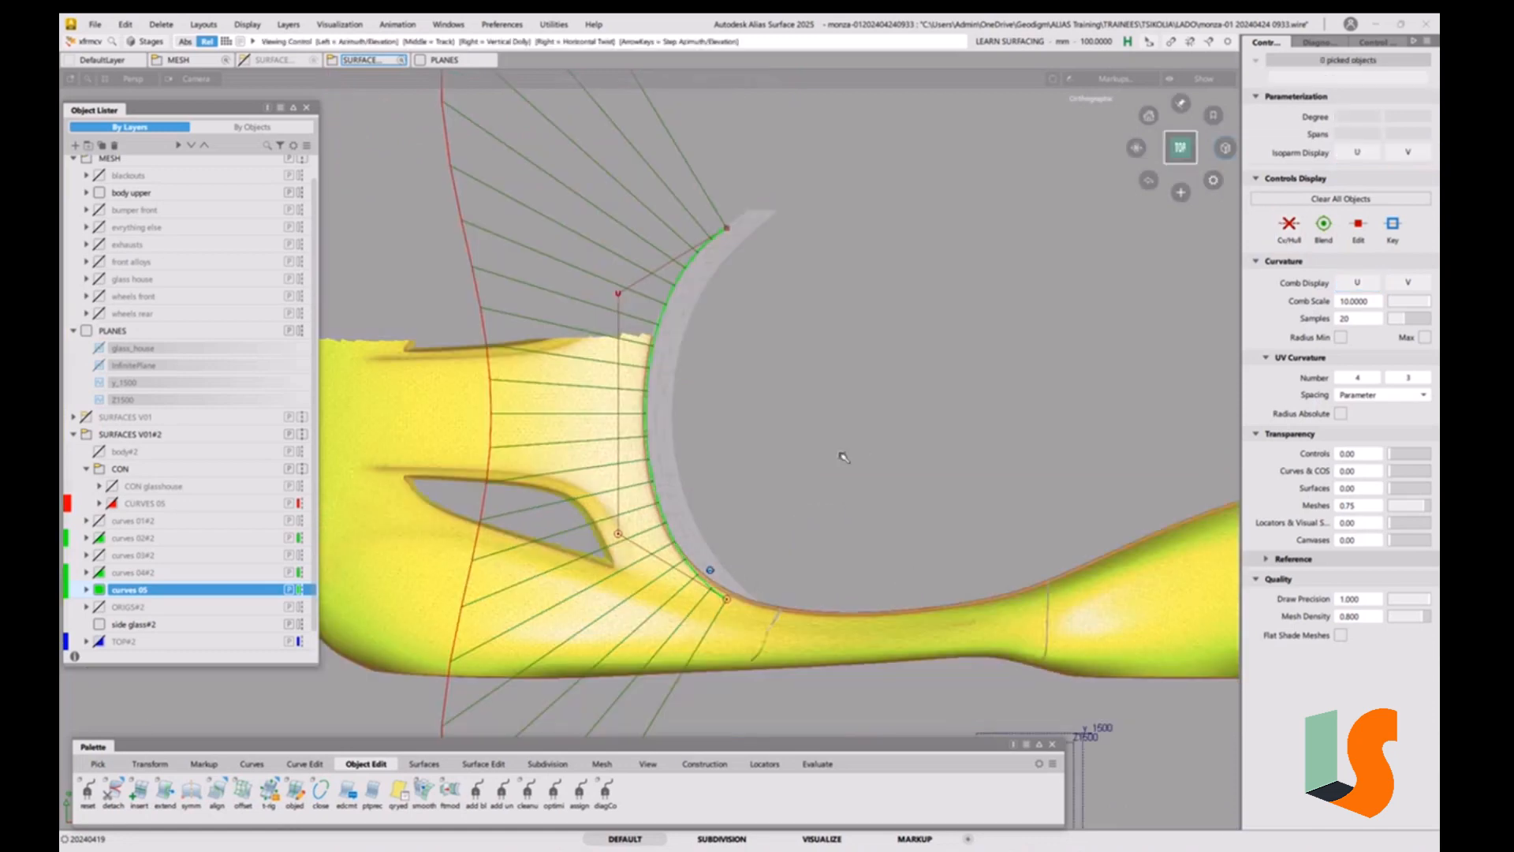
pyautogui.keyDown('alt'); pyautogui.keyDown('shift'); pyautogui.moveTo(841, 453); pyautogui.dragTo(769, 393, button='middle'); pyautogui.keyUp('shift'); pyautogui.keyUp('alt')
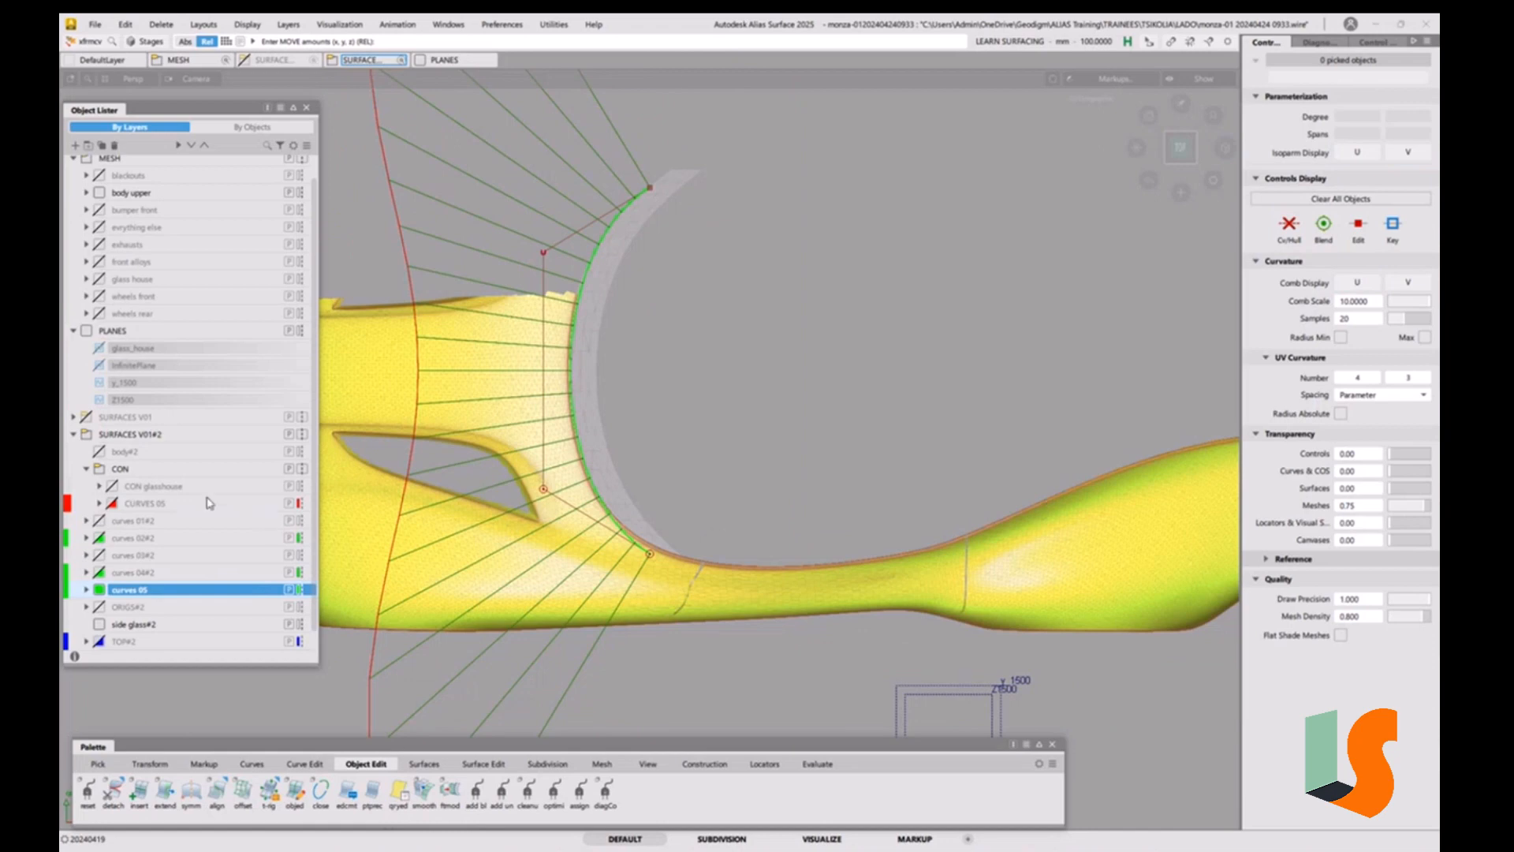
# Show the CON glasshouse layer to compare its surfaces with the trim curve and body mesh edge, and hide the layer again.
pyautogui.click(113, 487)
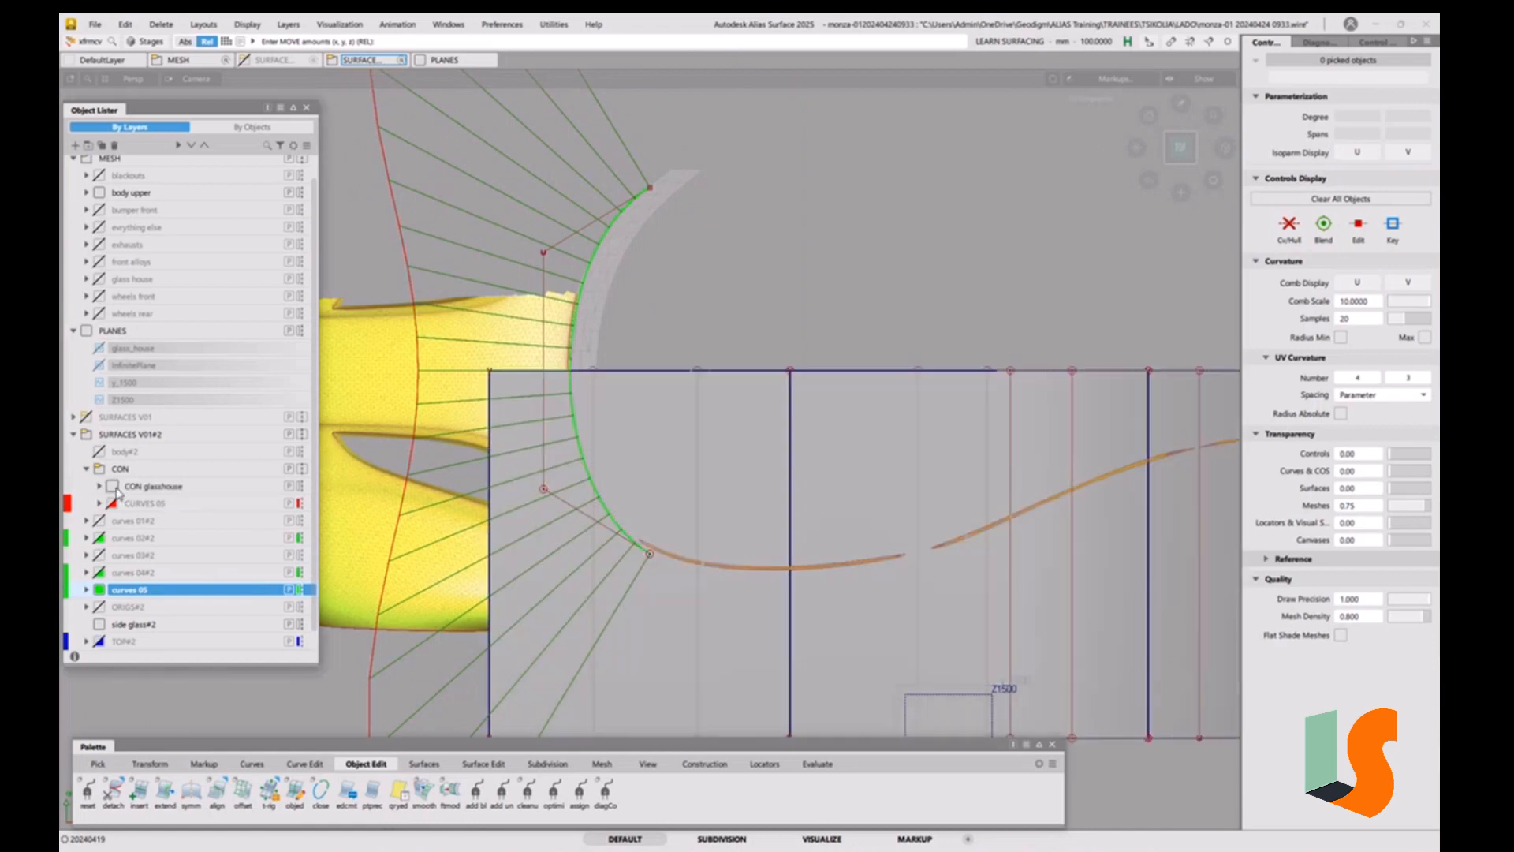
pyautogui.keyDown('alt'); pyautogui.keyDown('shift'); pyautogui.moveTo(675, 511); pyautogui.dragTo(704, 482); pyautogui.keyUp('shift'); pyautogui.keyUp('alt')
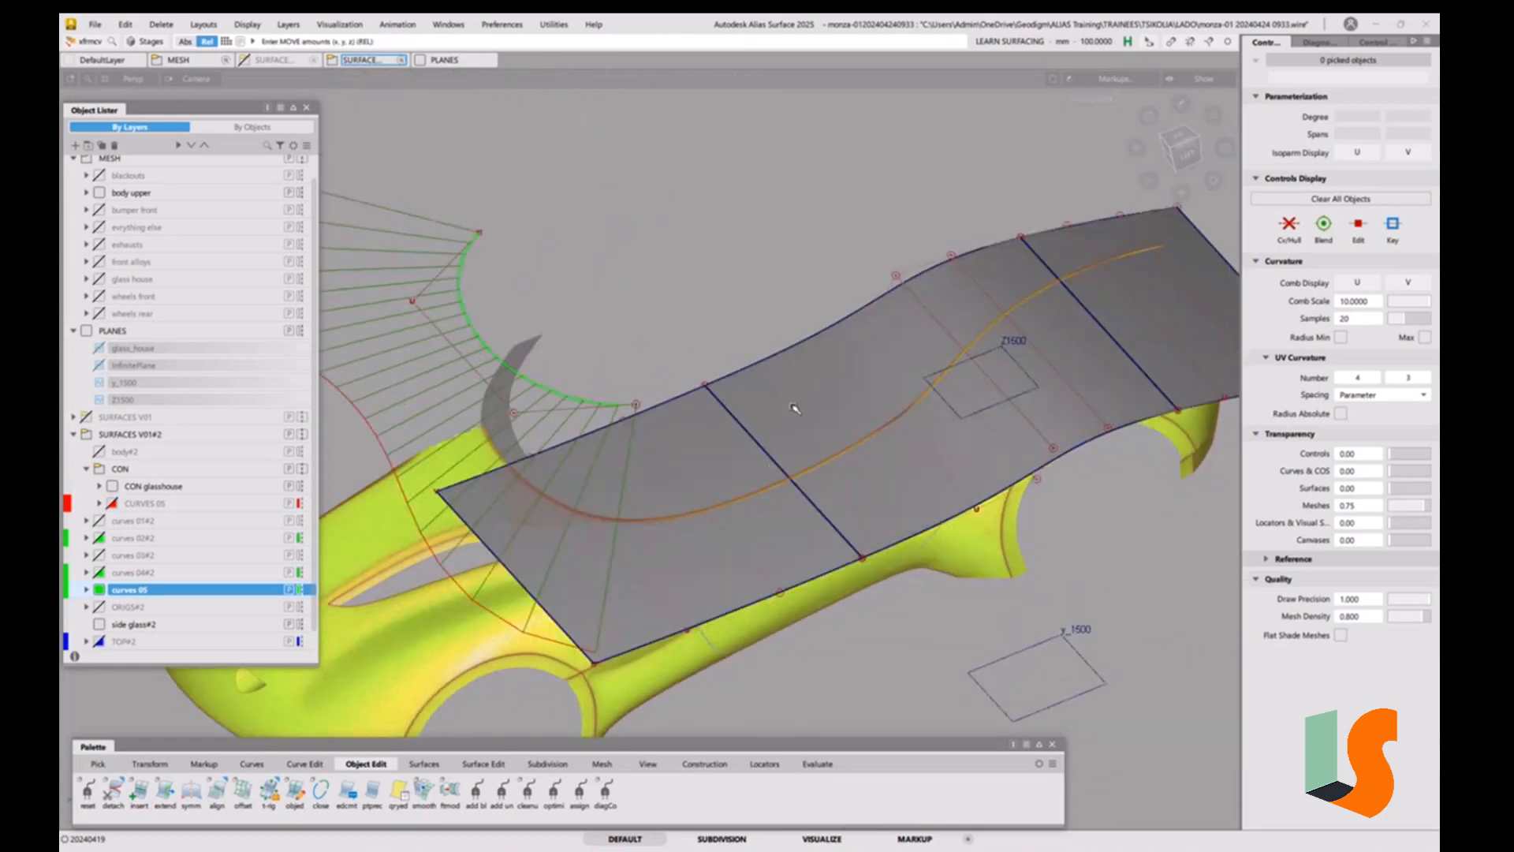
pyautogui.keyDown('alt'); pyautogui.keyDown('shift'); pyautogui.moveTo(781, 452); pyautogui.dragTo(680, 477); pyautogui.keyUp('shift'); pyautogui.keyUp('alt')
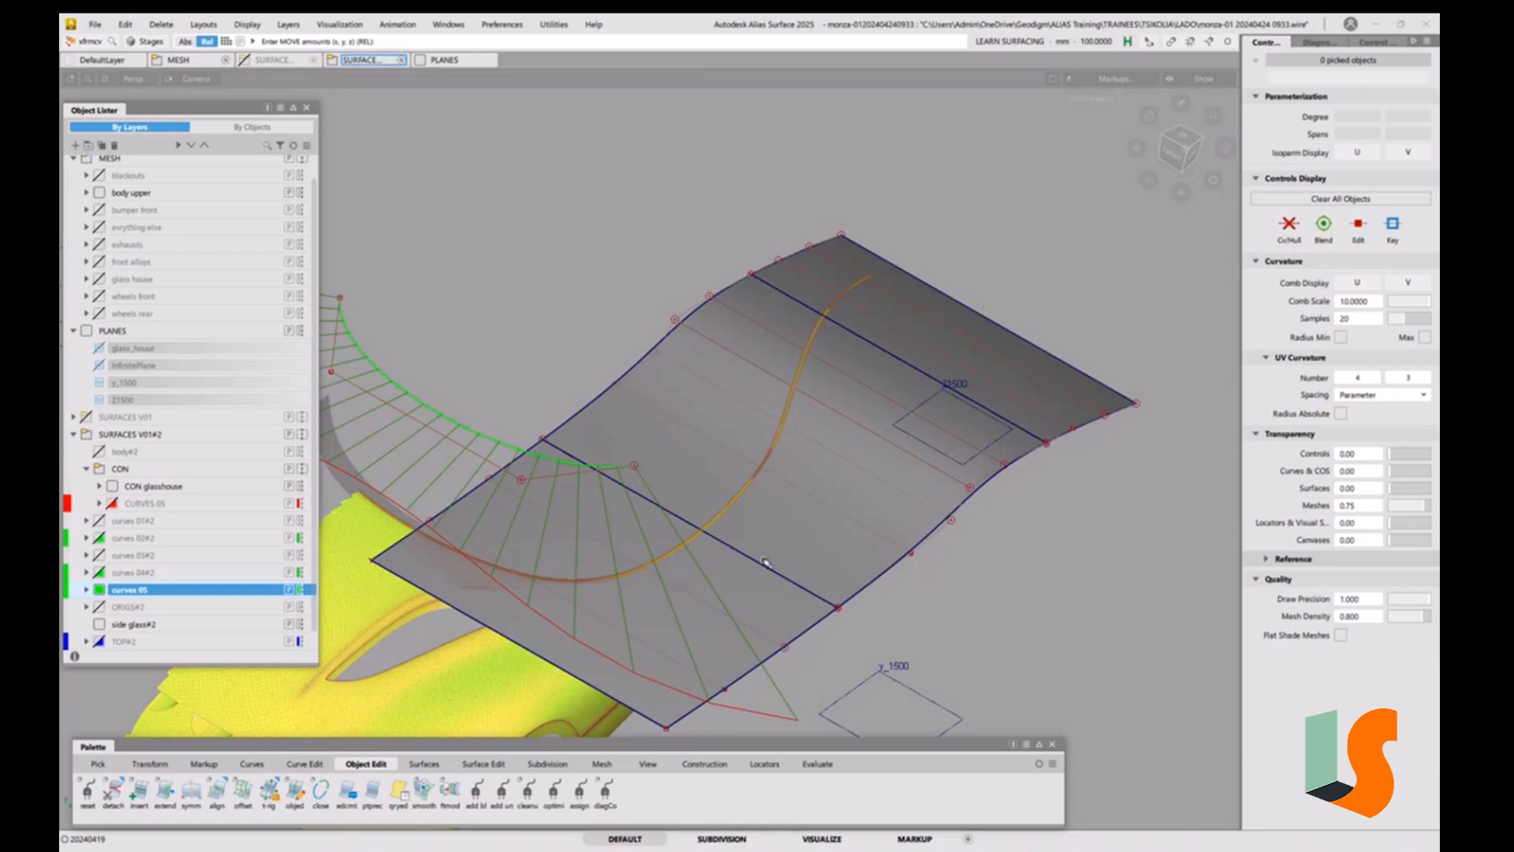
pyautogui.keyDown('alt'); pyautogui.keyDown('shift'); pyautogui.moveTo(765, 562); pyautogui.dragTo(834, 522); pyautogui.keyUp('shift'); pyautogui.keyUp('alt')
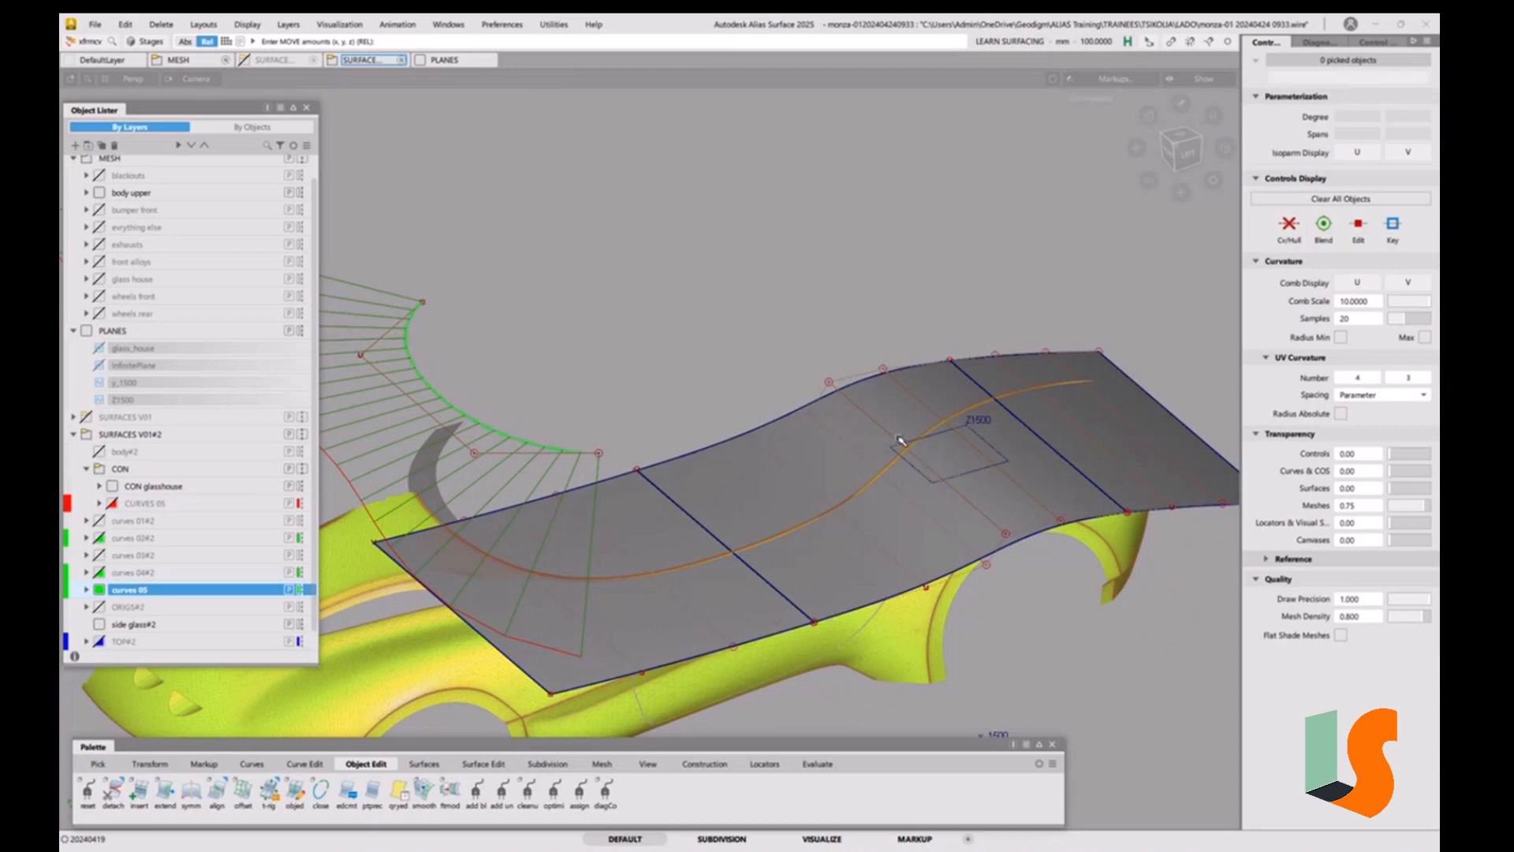
pyautogui.keyDown('alt'); pyautogui.keyDown('shift'); pyautogui.moveTo(787, 421); pyautogui.dragTo(720, 456, button='right'); pyautogui.keyUp('shift'); pyautogui.keyUp('alt')
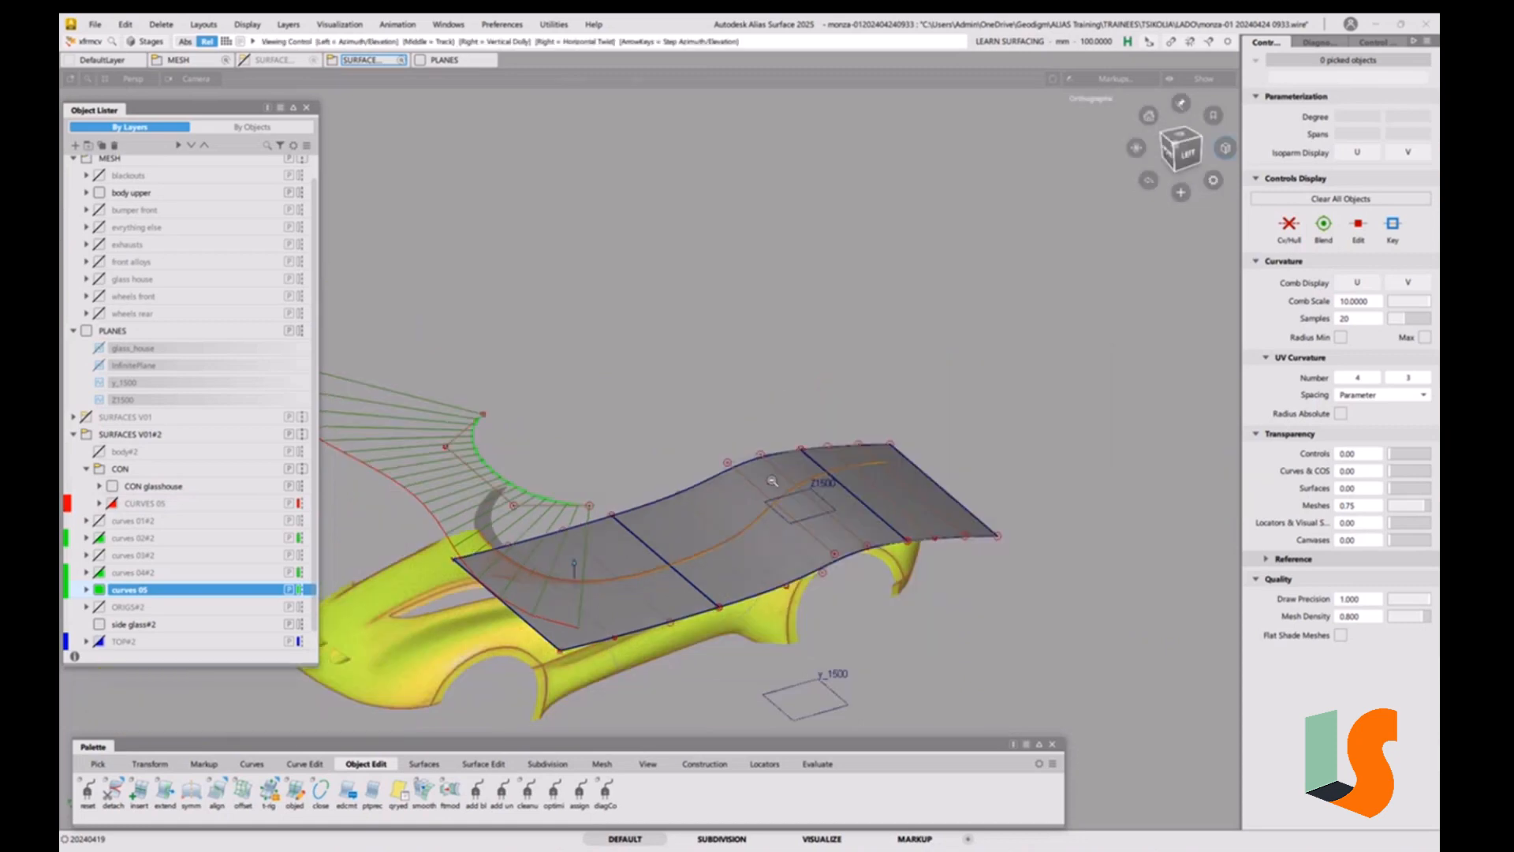
pyautogui.keyDown('alt'); pyautogui.keyDown('shift'); pyautogui.moveTo(720, 456); pyautogui.dragTo(700, 533); pyautogui.keyUp('shift'); pyautogui.keyUp('alt')
pyautogui.keyDown('alt'); pyautogui.keyDown('shift'); pyautogui.moveTo(700, 534); pyautogui.dragTo(691, 394, button='right'); pyautogui.keyUp('shift'); pyautogui.keyUp('alt')
pyautogui.keyDown('alt'); pyautogui.keyDown('shift'); pyautogui.moveTo(690, 394); pyautogui.dragTo(703, 446, button='middle'); pyautogui.keyUp('shift'); pyautogui.keyUp('alt')
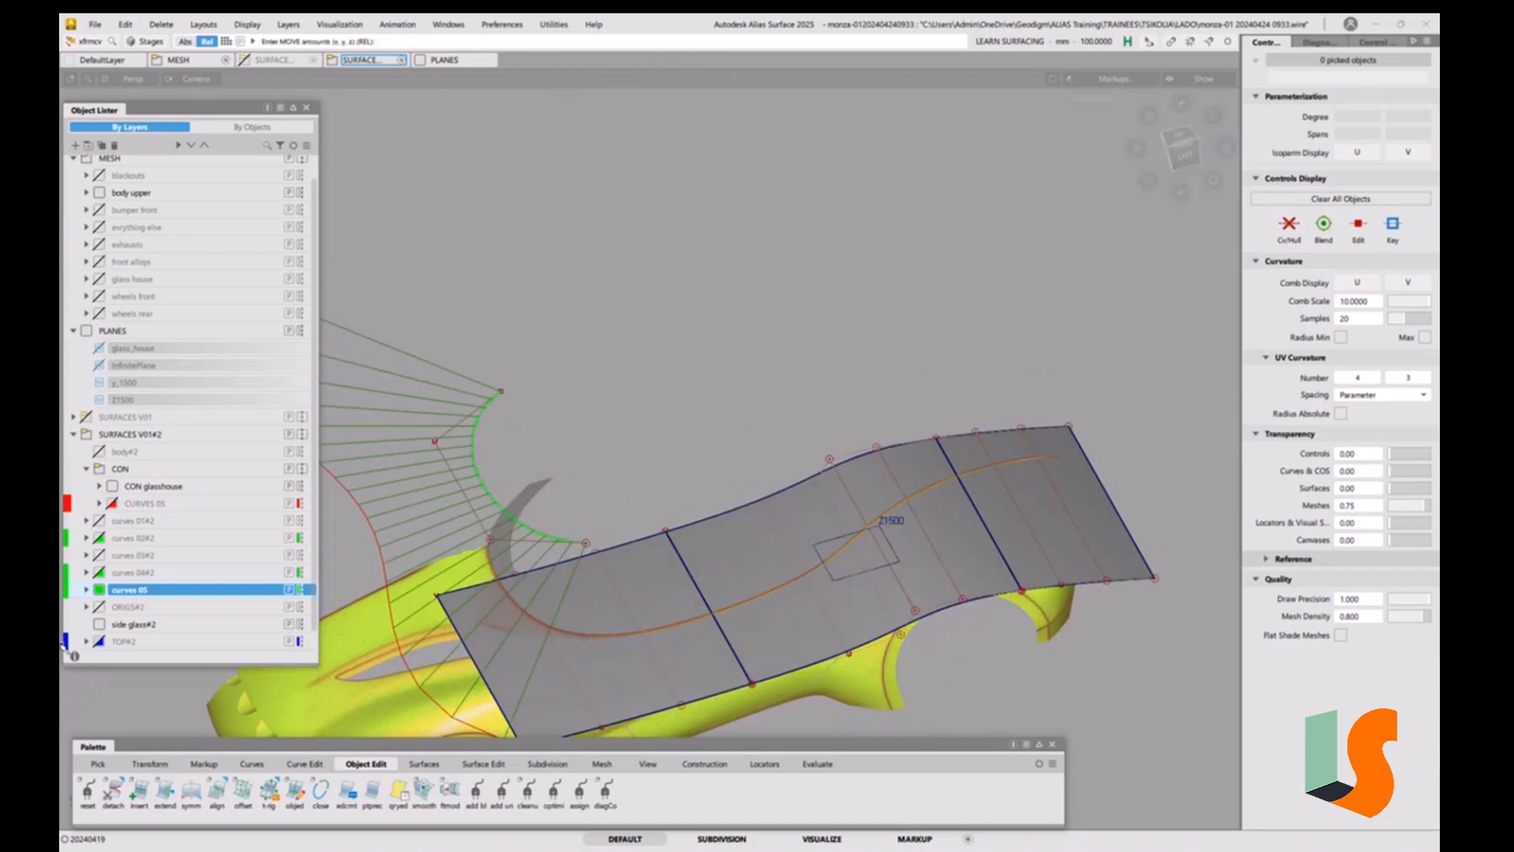
pyautogui.click(112, 487)
pyautogui.keyDown('alt'); pyautogui.keyDown('shift'); pyautogui.moveTo(775, 470); pyautogui.dragTo(797, 454); pyautogui.keyUp('shift'); pyautogui.keyUp('alt')
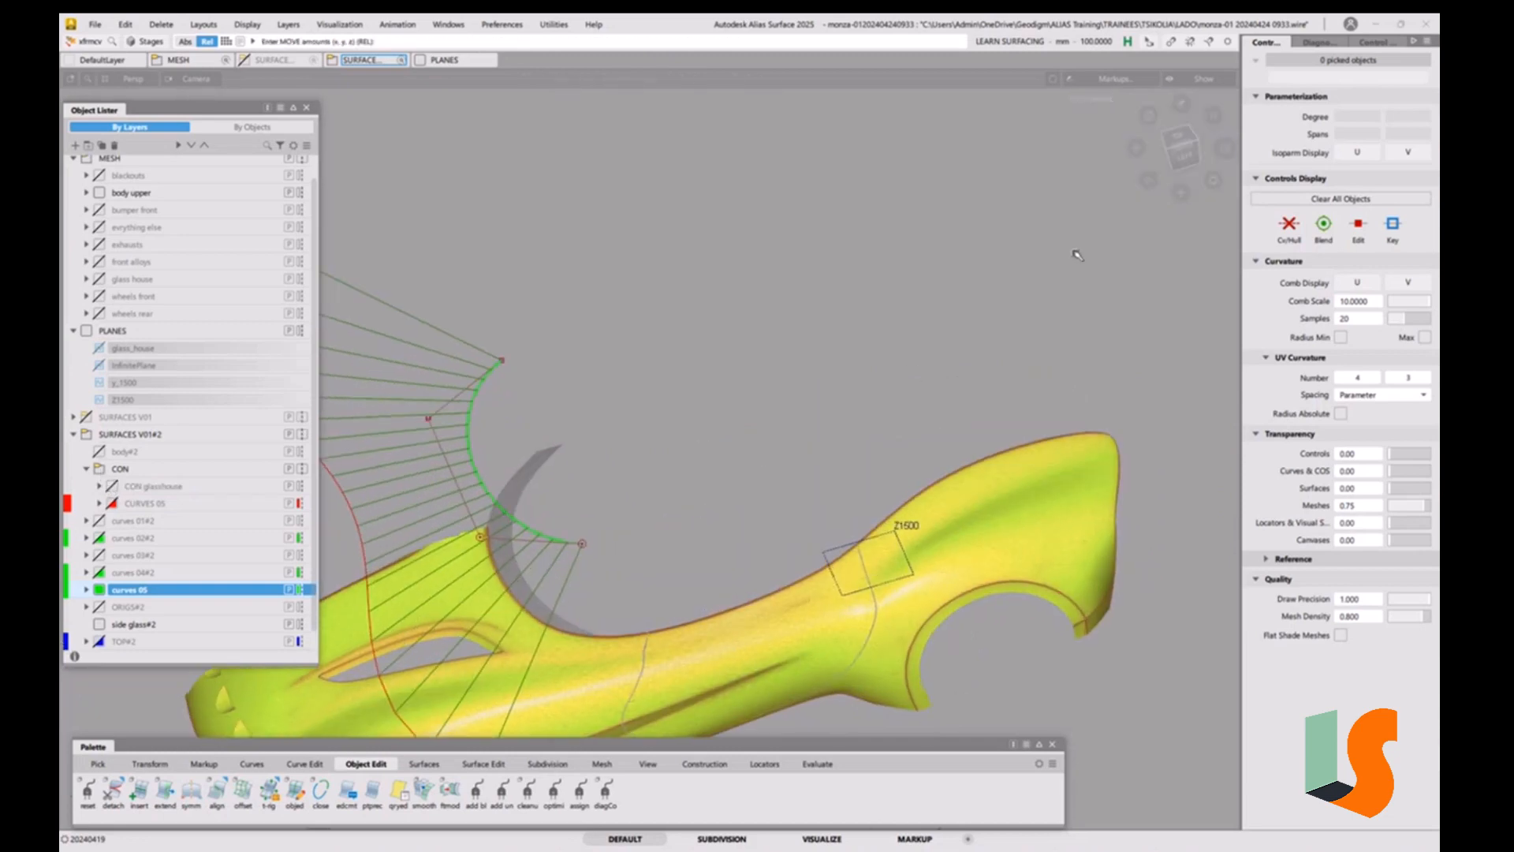
pyautogui.click(1183, 137)
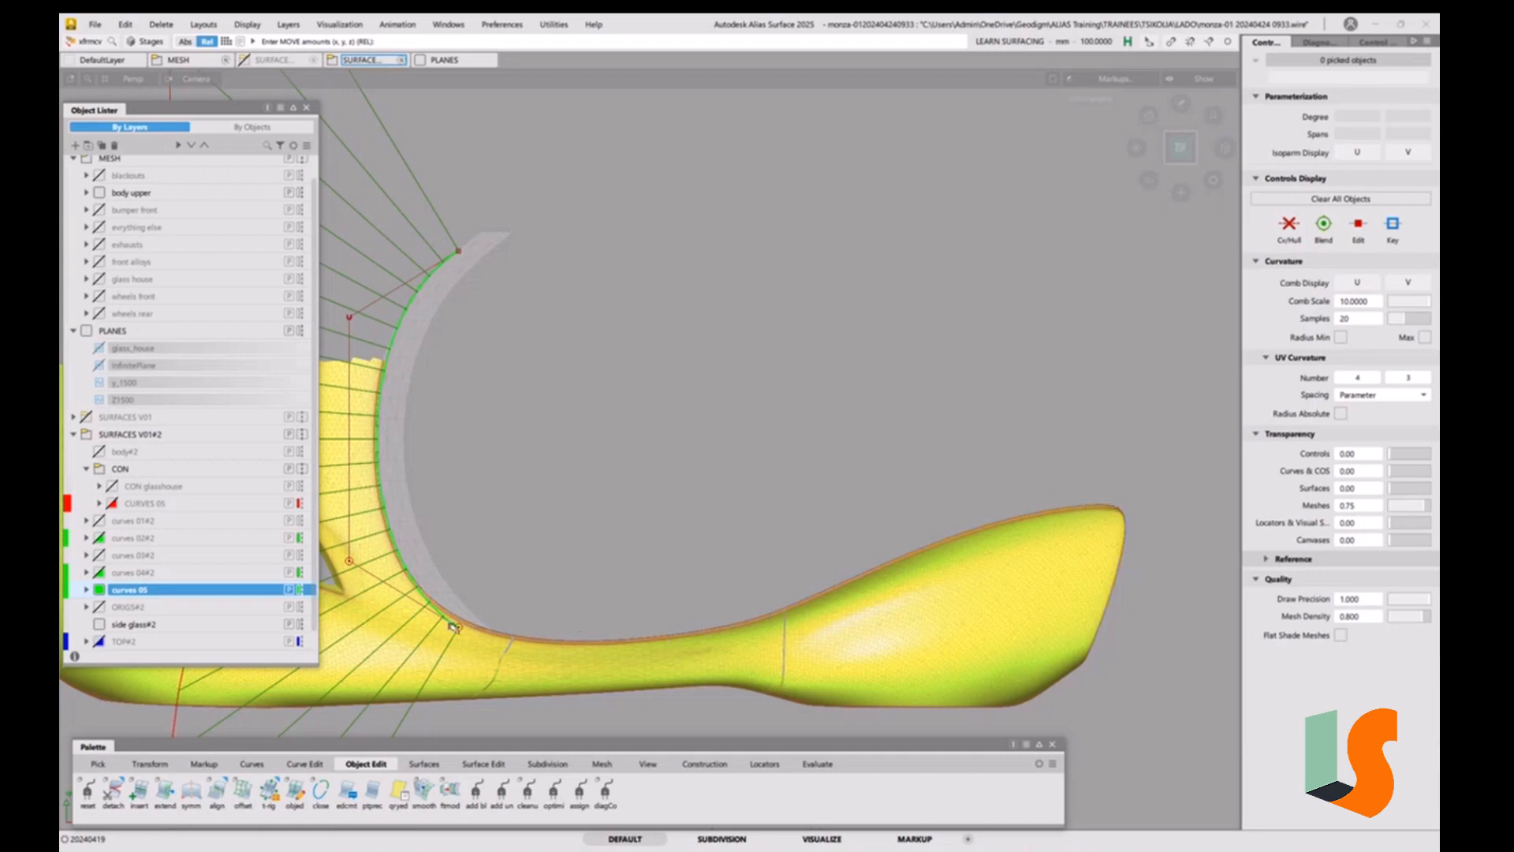
pyautogui.click(111, 487)
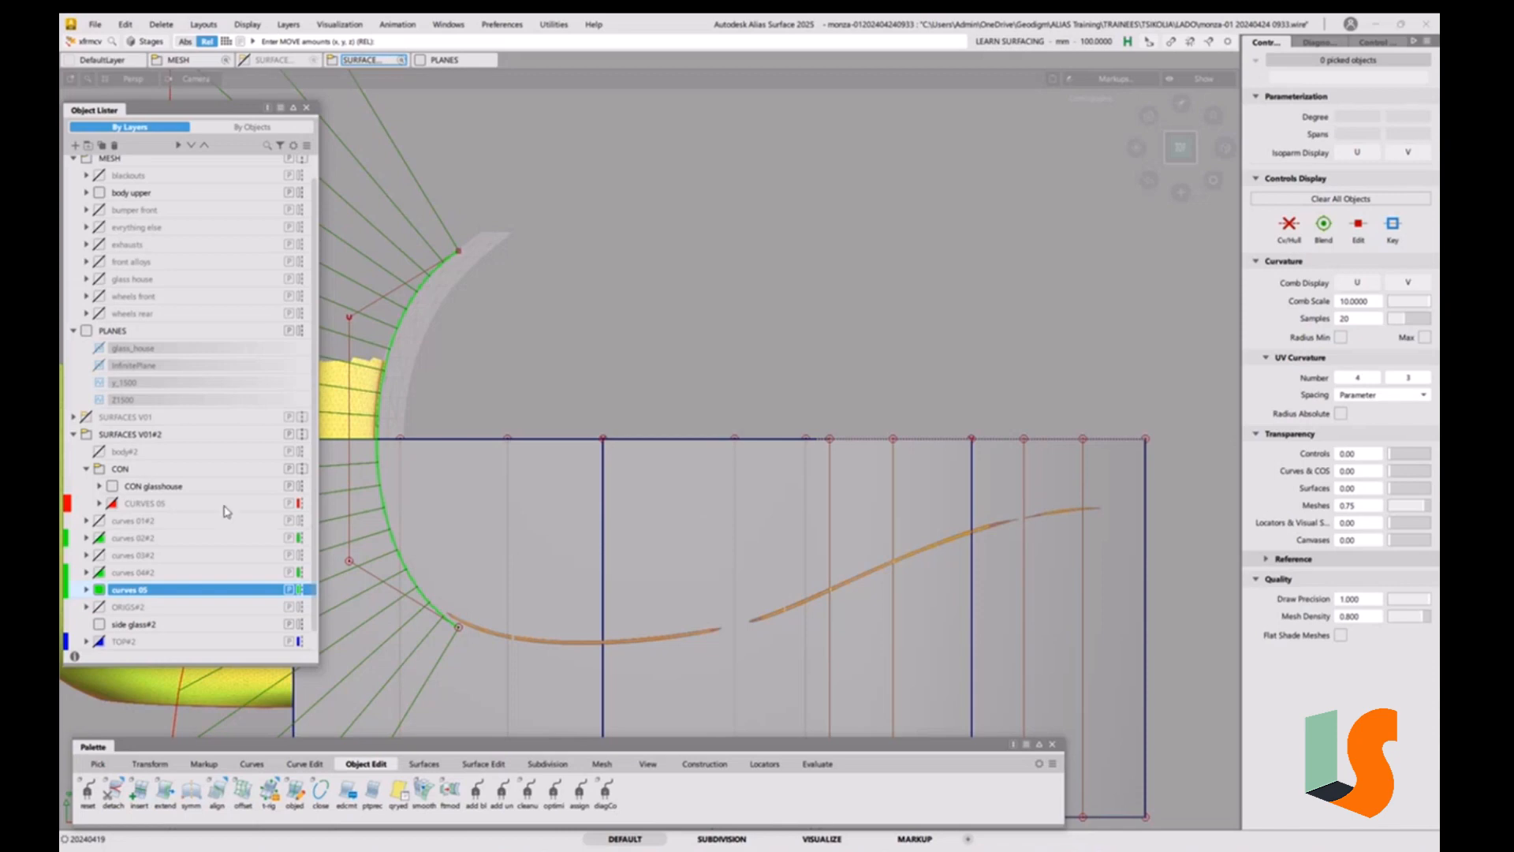
pyautogui.click(112, 486)
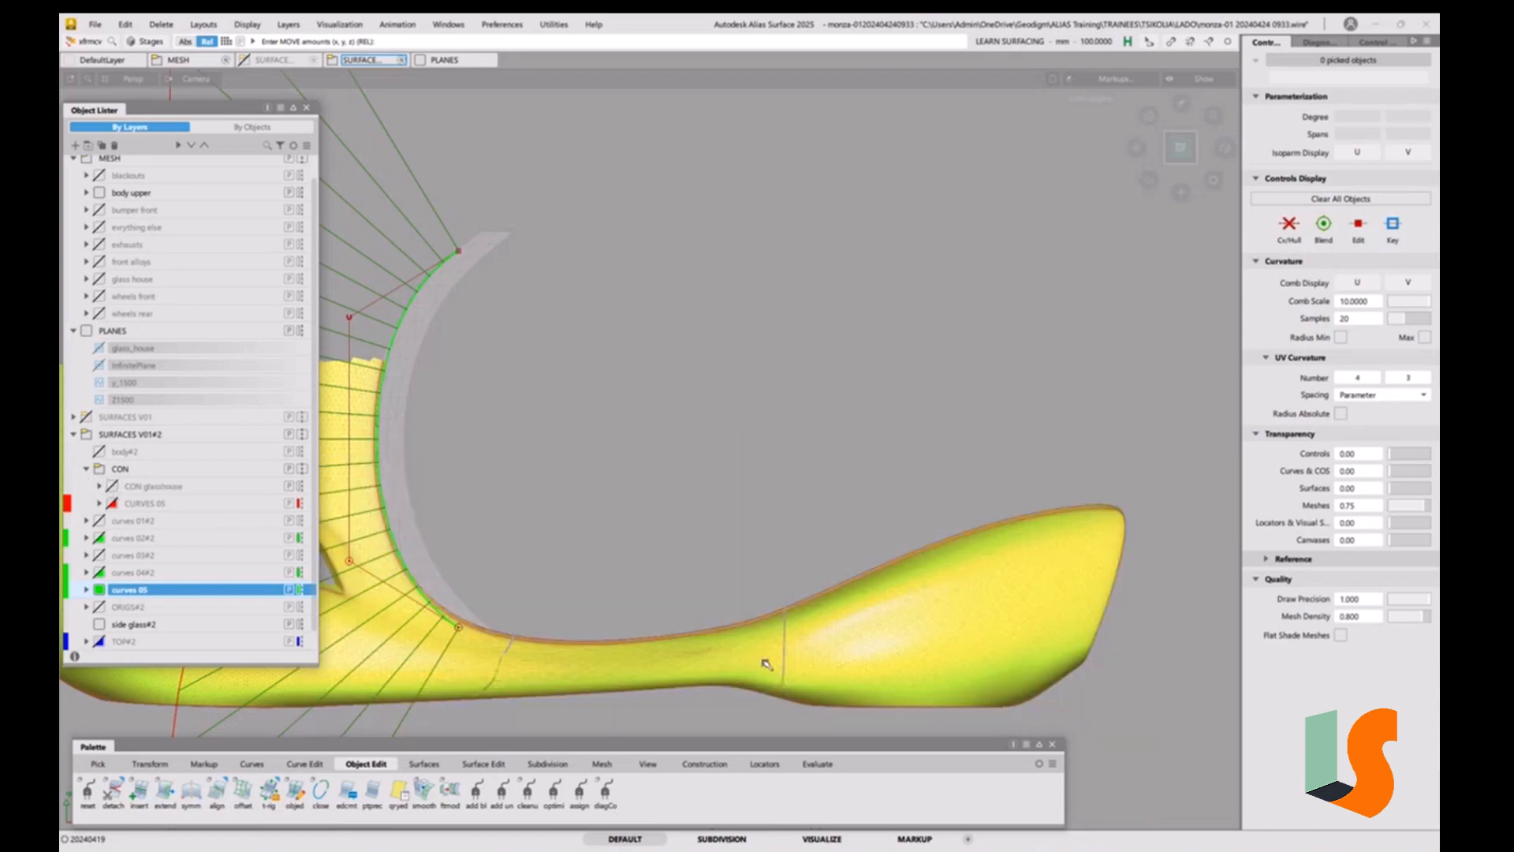
# Draw a degree 3 edit point curve with uniform knot spacing from near the symmetric curve's end to the rear of the body's side edge.
pyautogui.keyDown('alt'); pyautogui.keyDown('shift'); pyautogui.moveTo(741, 642); pyautogui.dragTo(759, 627, button='right'); pyautogui.keyUp('shift'); pyautogui.keyUp('alt')
pyautogui.keyDown('alt'); pyautogui.keyDown('shift'); pyautogui.moveTo(758, 627); pyautogui.dragTo(763, 576, button='middle'); pyautogui.keyUp('shift'); pyautogui.keyUp('alt')
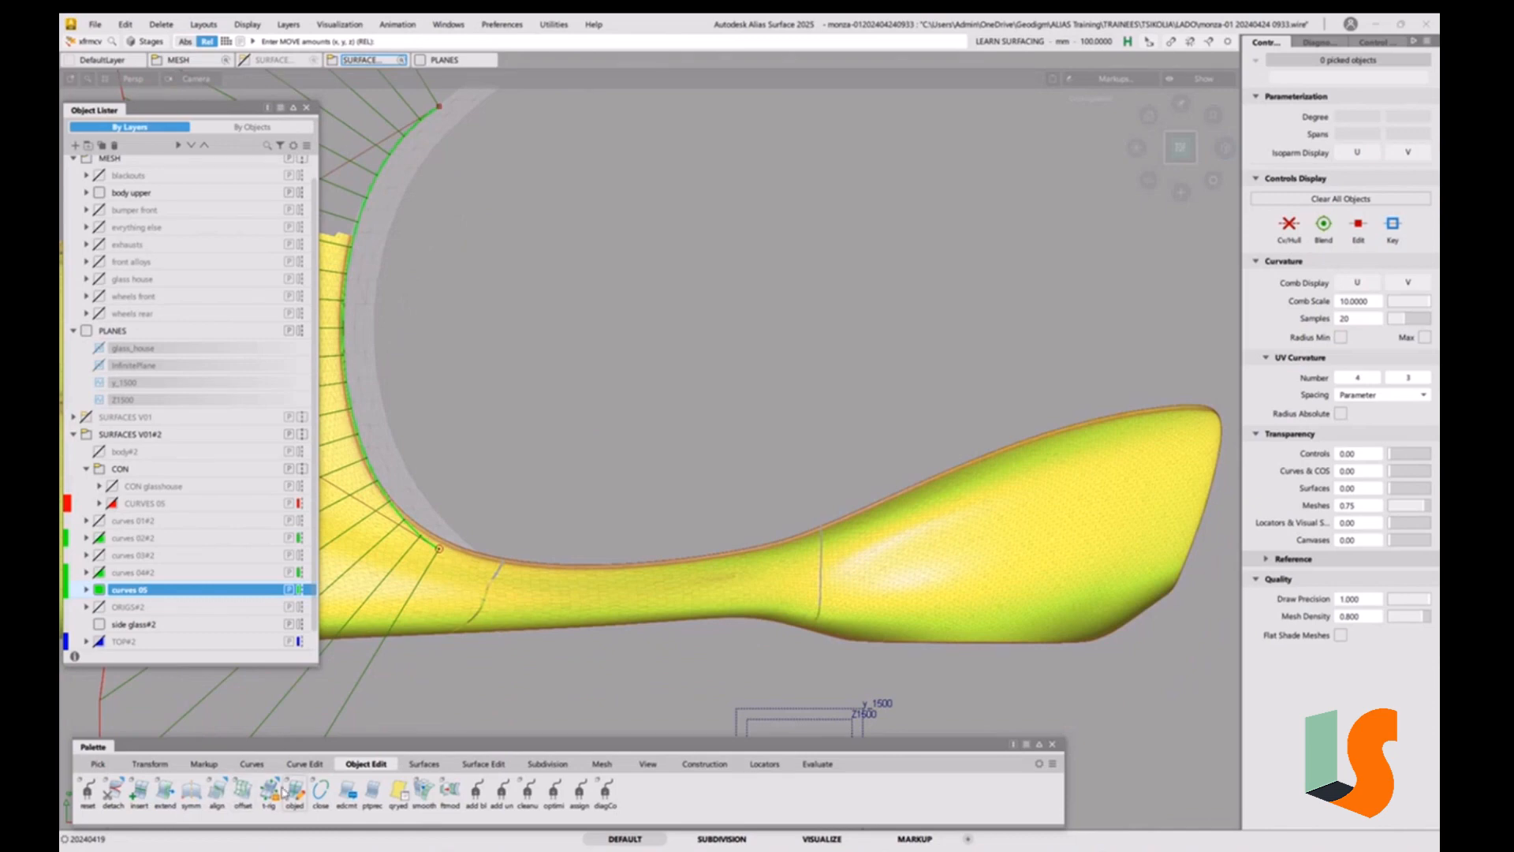
pyautogui.click(252, 763)
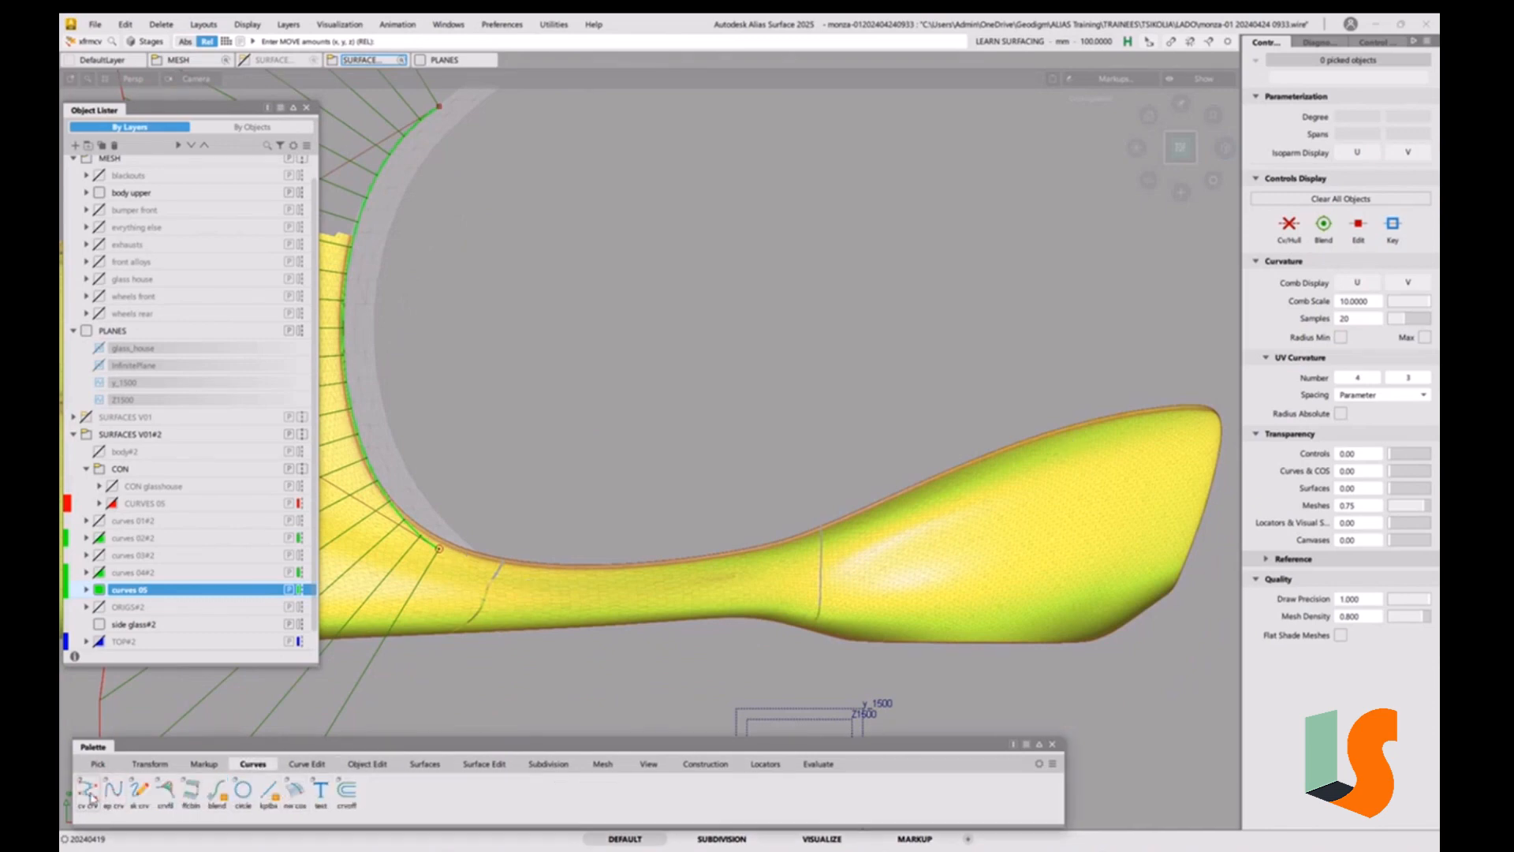
pyautogui.click(124, 809)
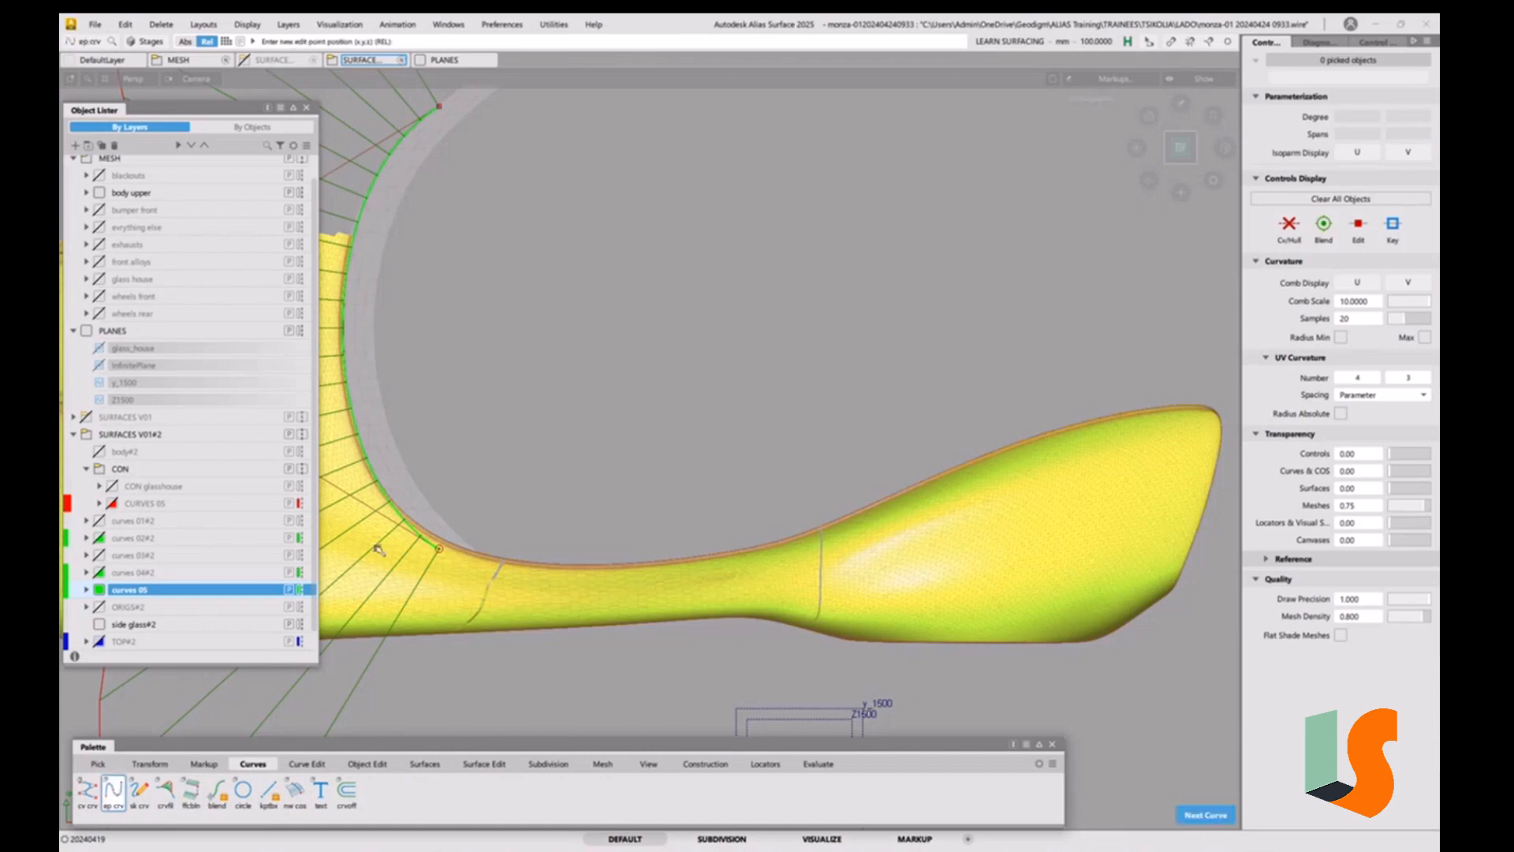
pyautogui.doubleClick(112, 795)
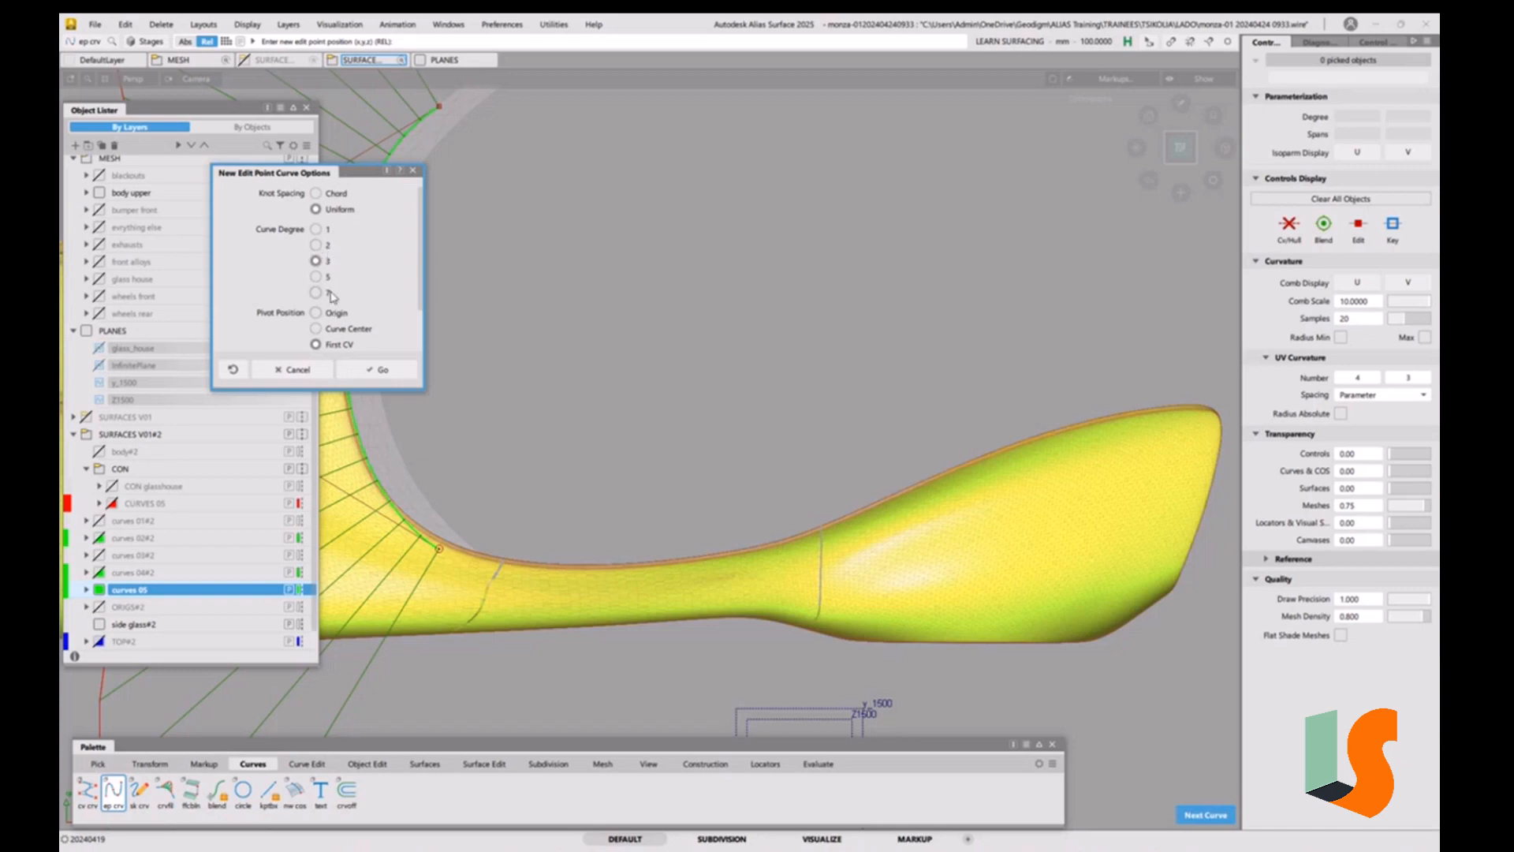
pyautogui.click(384, 370)
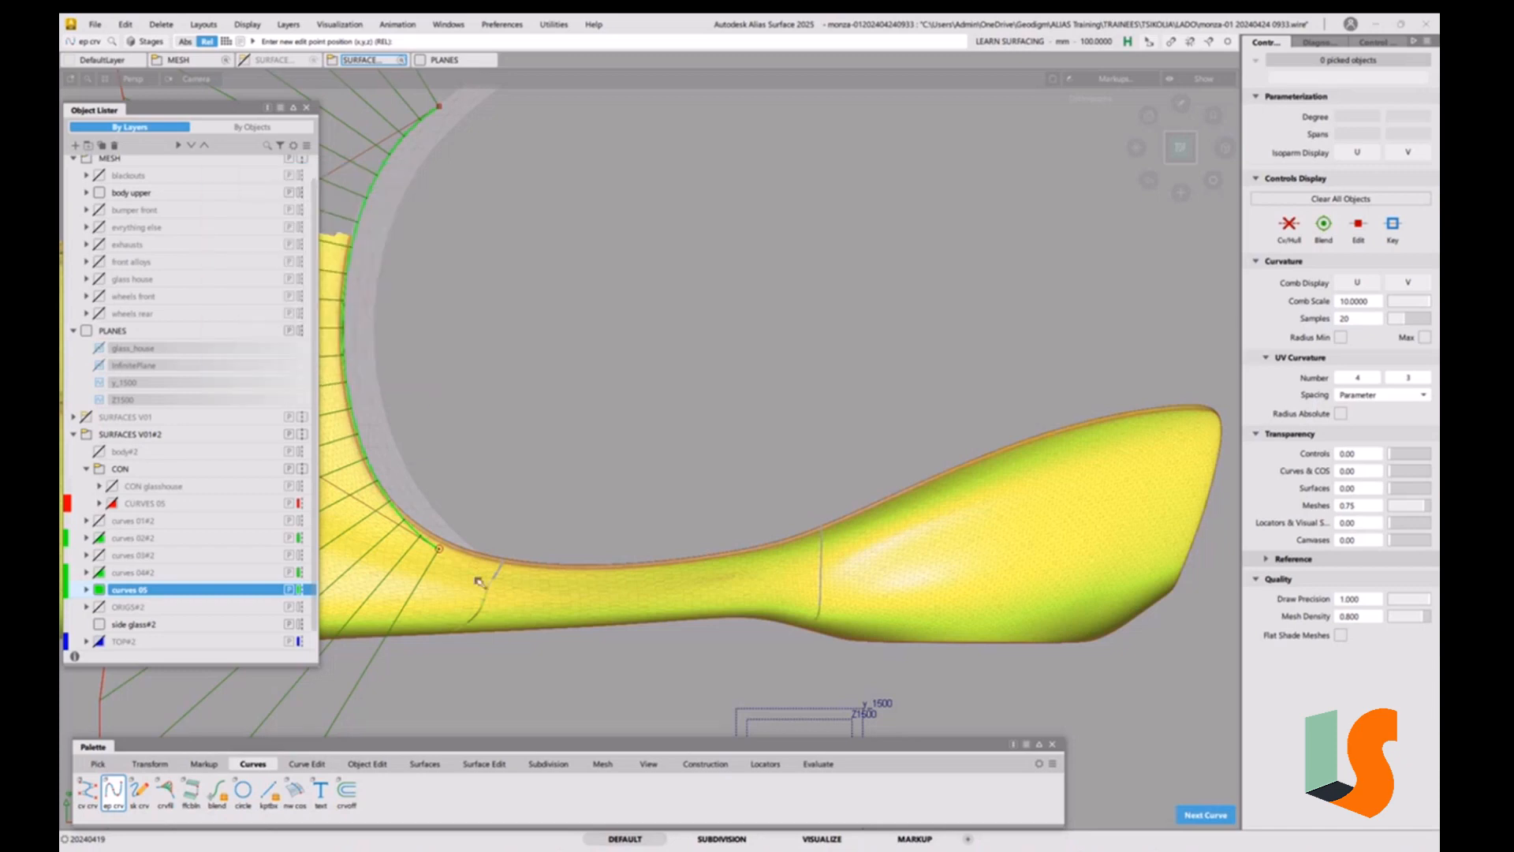
pyautogui.click(448, 575)
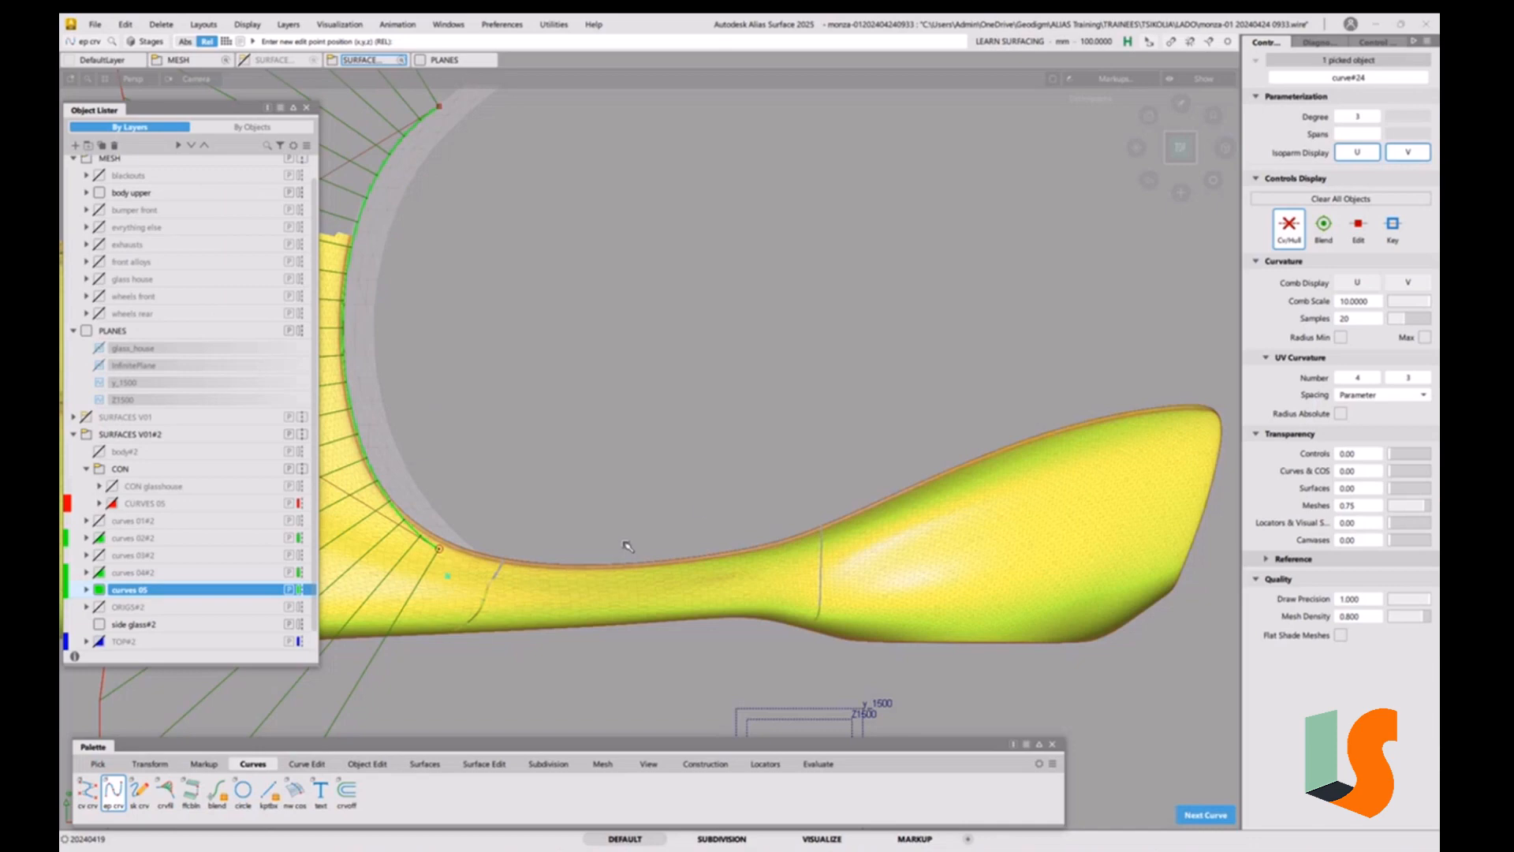
pyautogui.click(1172, 389)
pyautogui.keyDown('ctrl'); pyautogui.keyDown('shift'); pyautogui.moveTo(1043, 555); pyautogui.dragTo(1030, 485); pyautogui.keyUp('shift'); pyautogui.keyUp('ctrl')
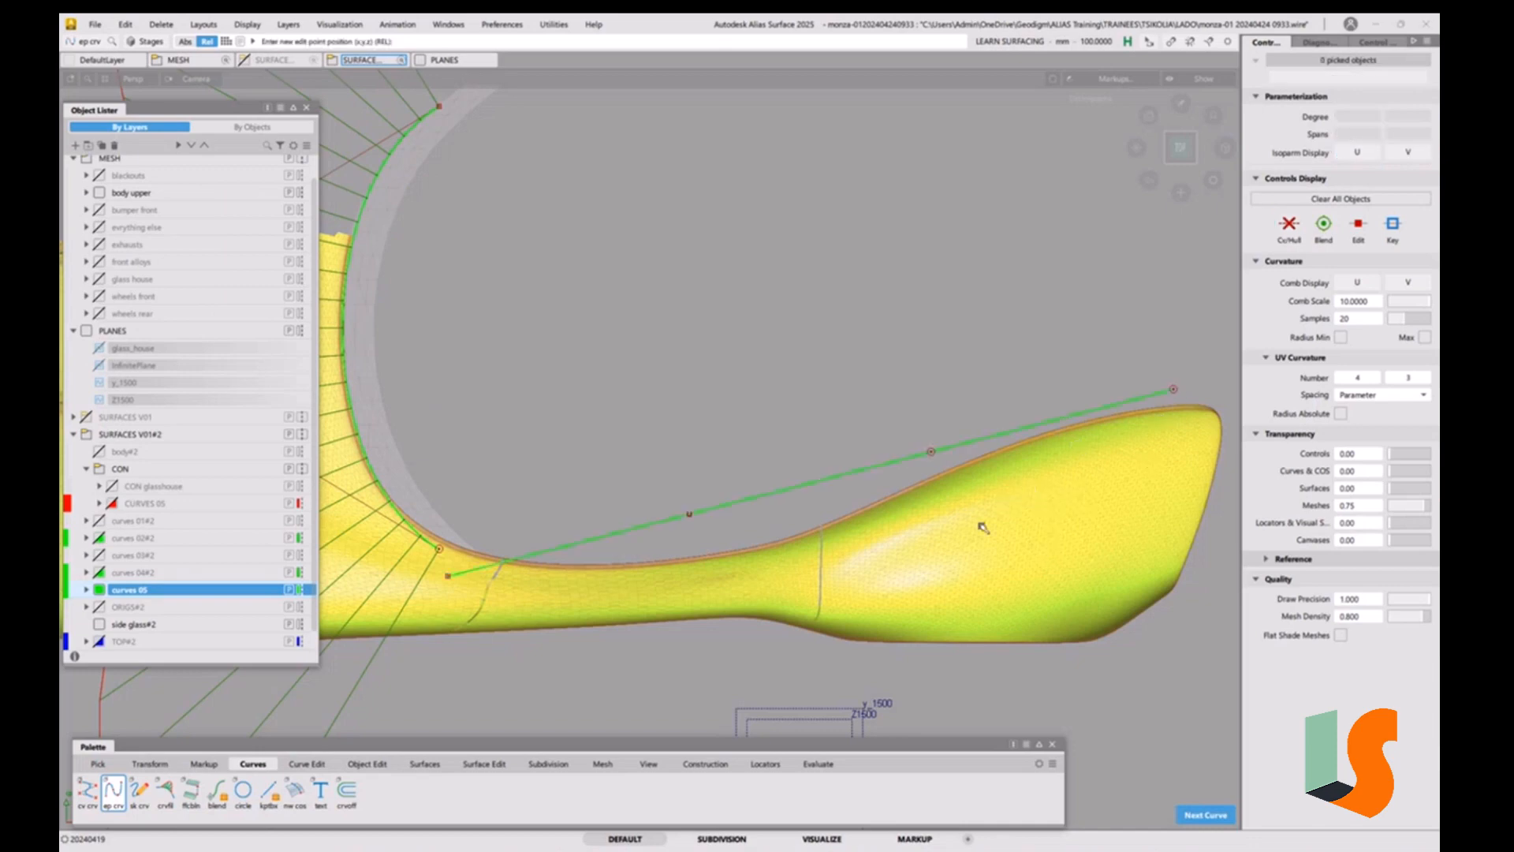
# Lower the new side curve's two inner control vertices and bring its rear end vertex down onto the mesh edge.
pyautogui.keyDown('ctrl'); pyautogui.keyDown('shift'); pyautogui.moveTo(831, 555); pyautogui.dragTo(604, 582, button='middle'); pyautogui.keyUp('shift'); pyautogui.keyUp('ctrl')
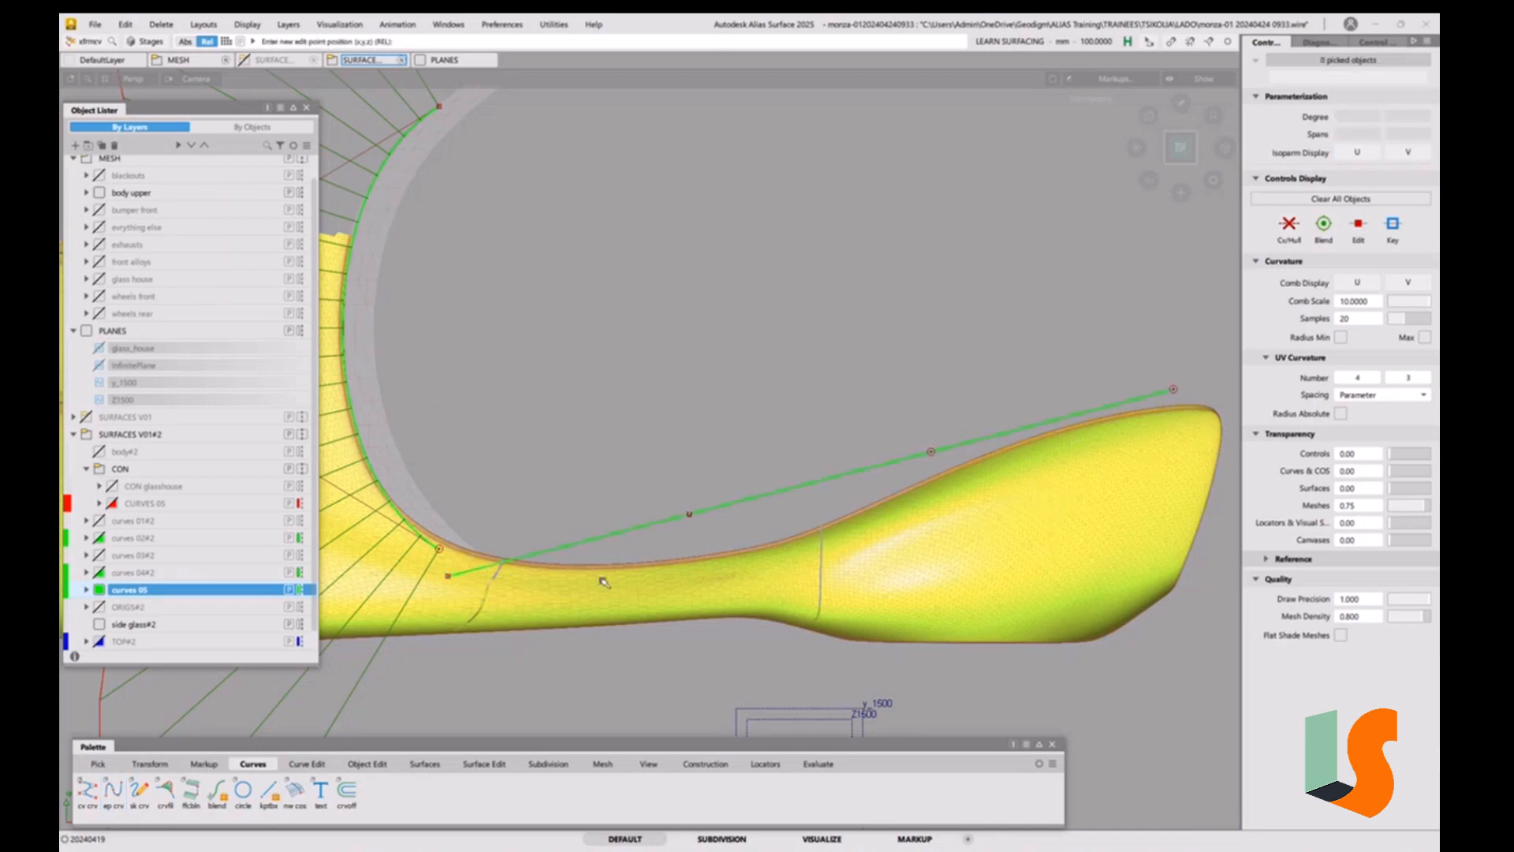
pyautogui.click(690, 516)
pyautogui.moveTo(716, 304); pyautogui.dragTo(716, 375, button='right')
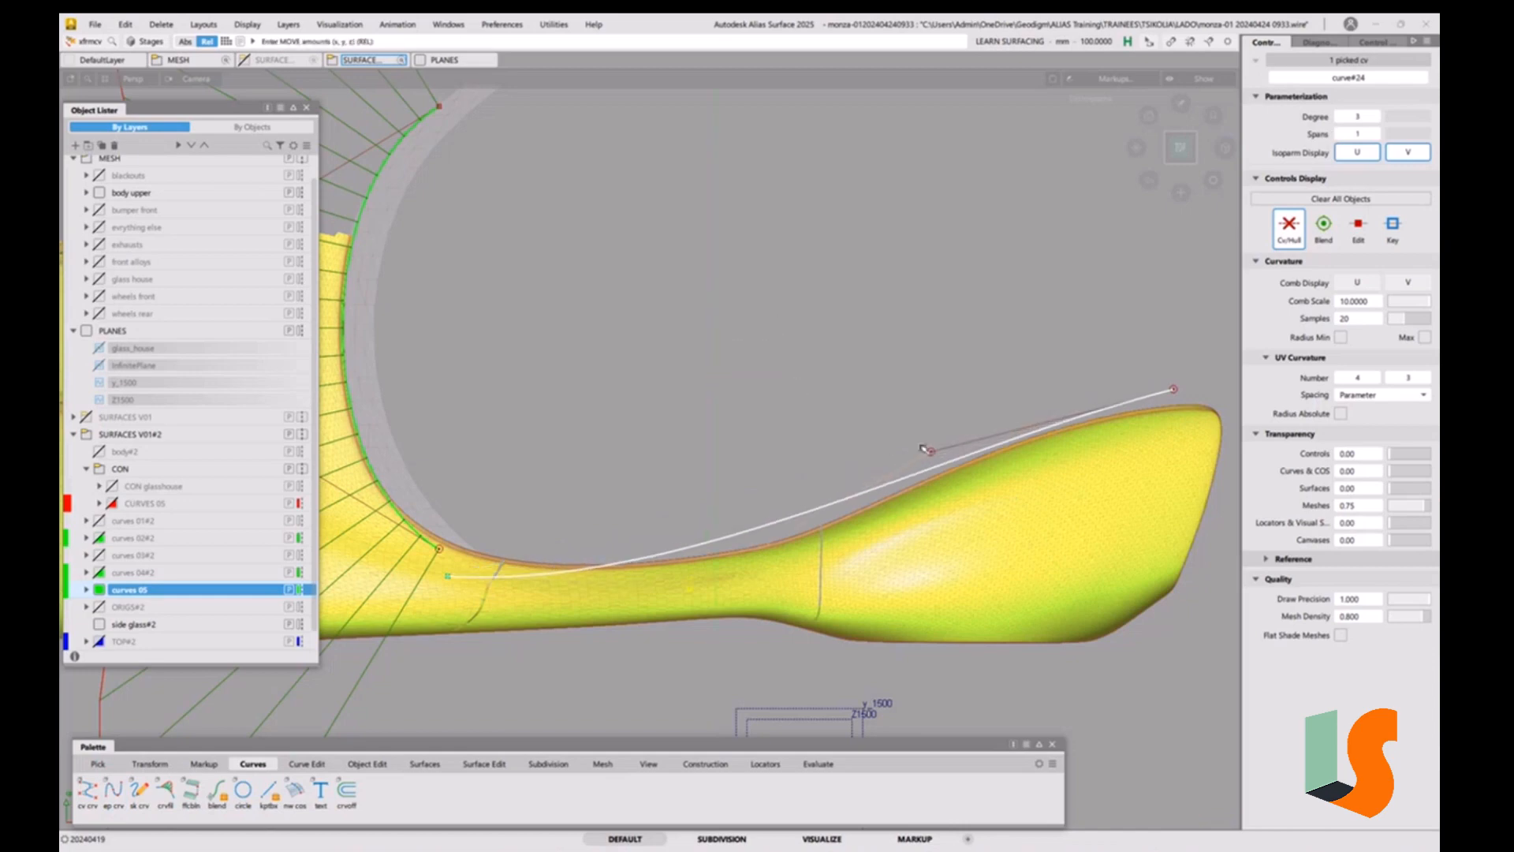
pyautogui.click(930, 455)
pyautogui.moveTo(820, 415); pyautogui.dragTo(926, 446, button='right')
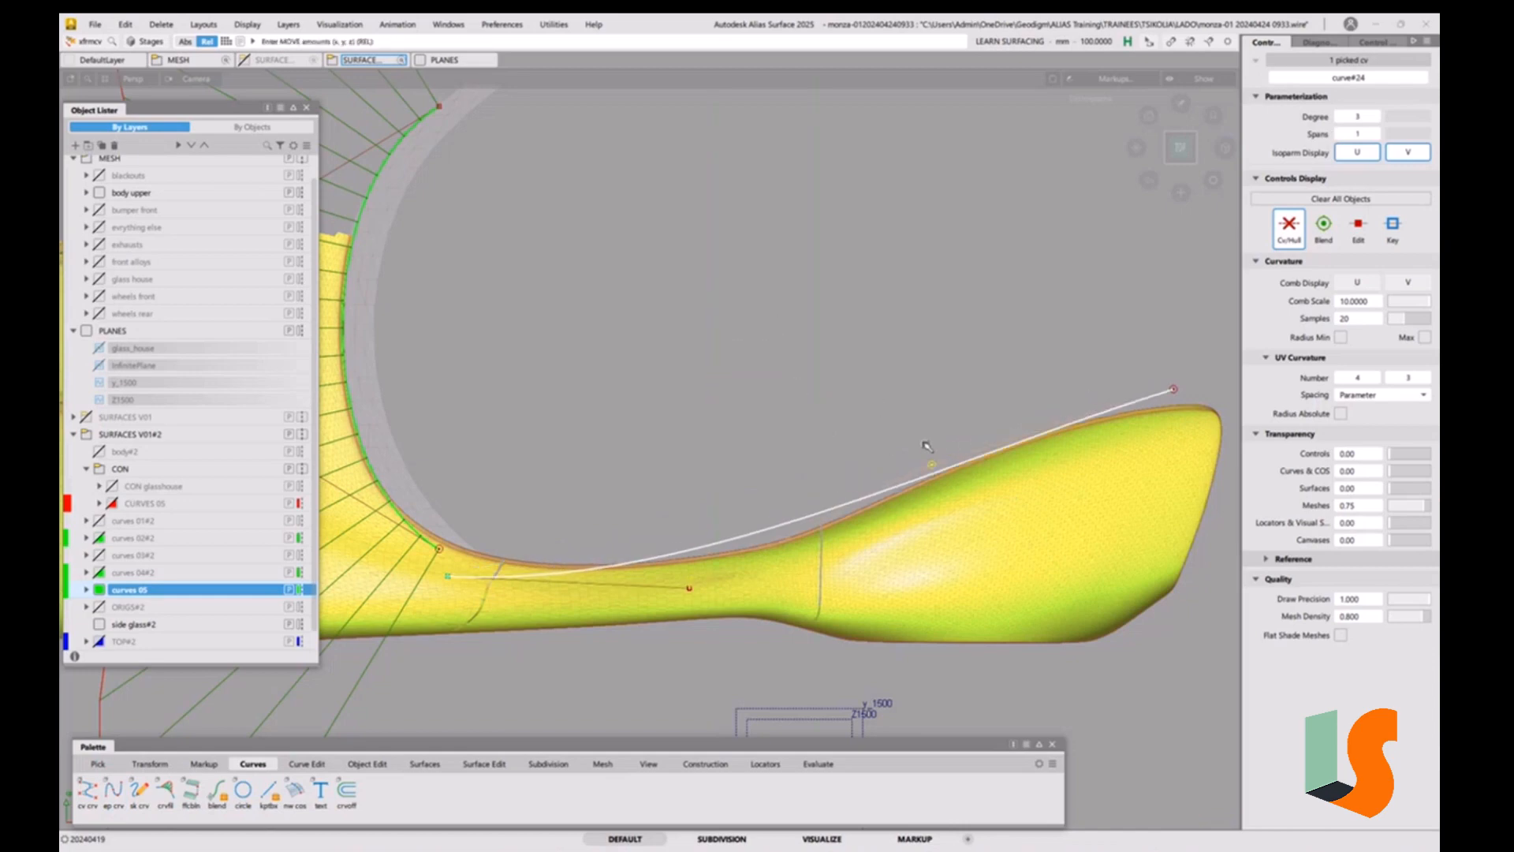
pyautogui.click(1173, 389)
pyautogui.moveTo(1107, 312); pyautogui.dragTo(1110, 330, button='right')
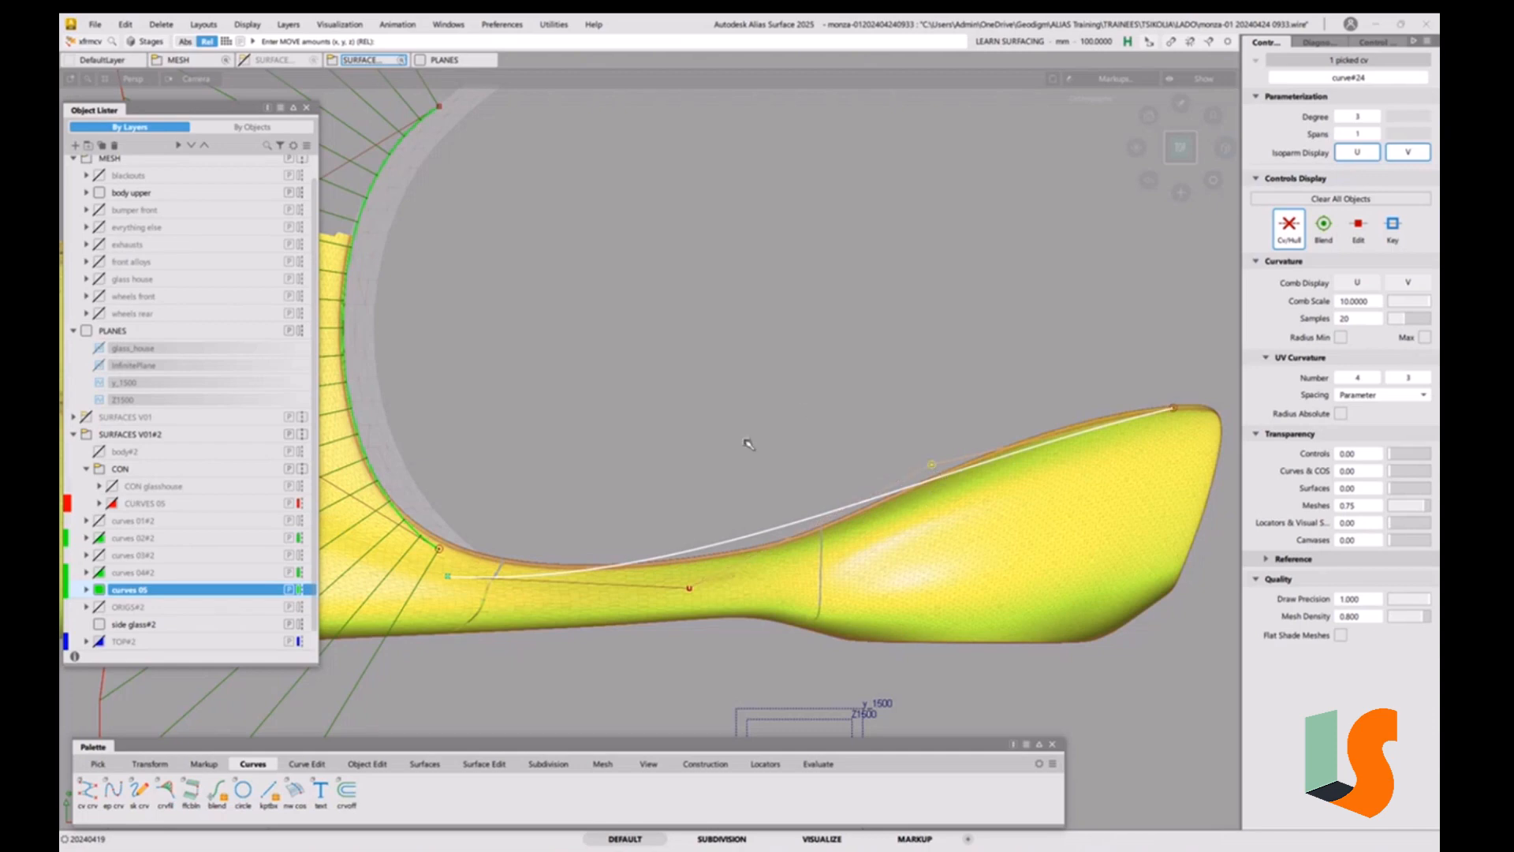
# Reposition the side curve's front end and inner control vertices so its S-shape follows the mesh's side edge.
pyautogui.moveTo(771, 422); pyautogui.dragTo(820, 398)
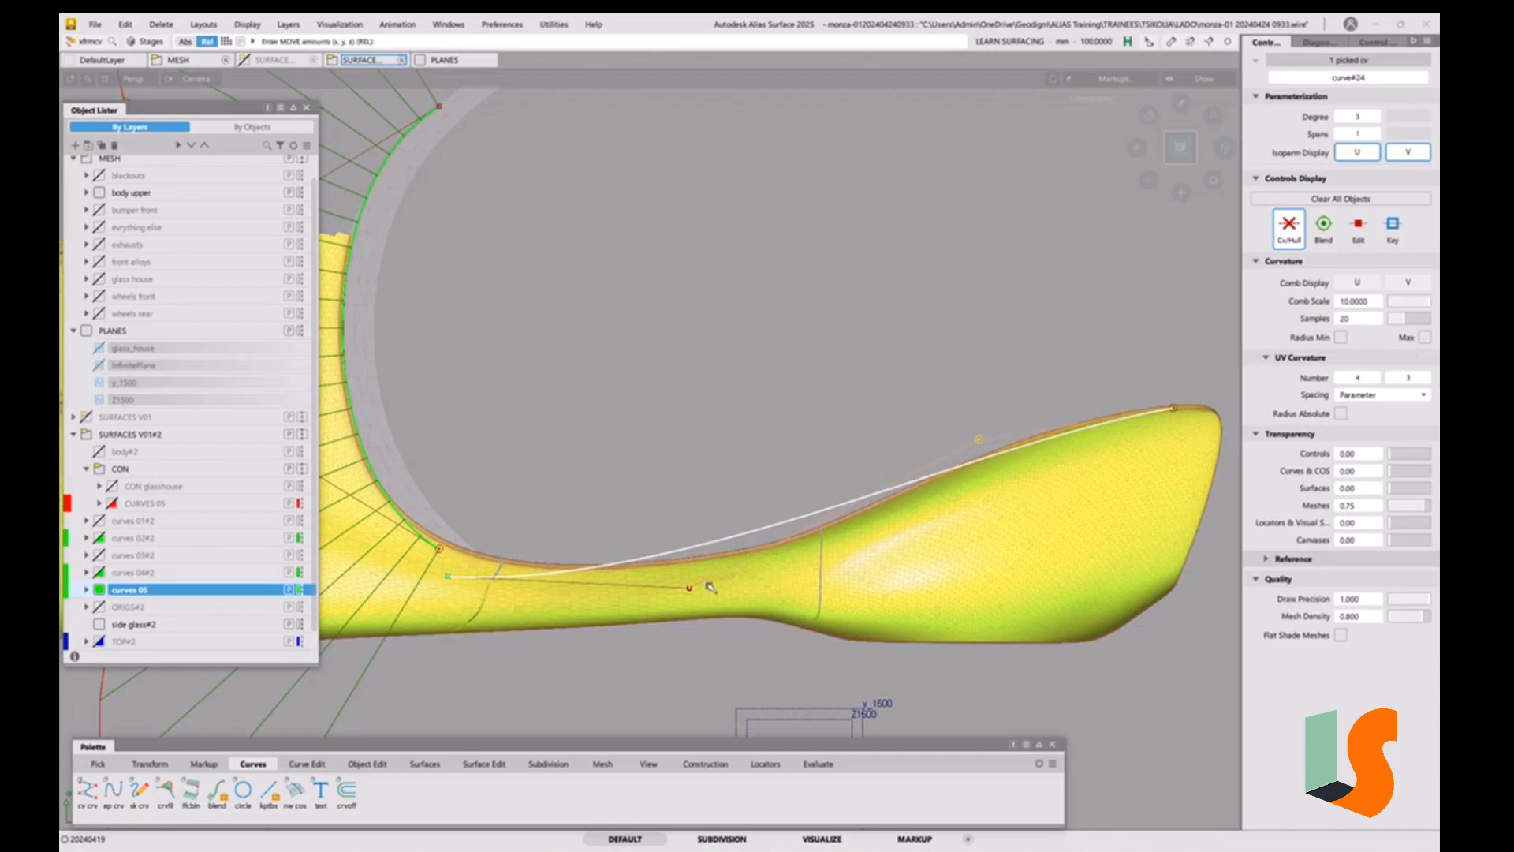
pyautogui.moveTo(691, 590); pyautogui.dragTo(643, 623)
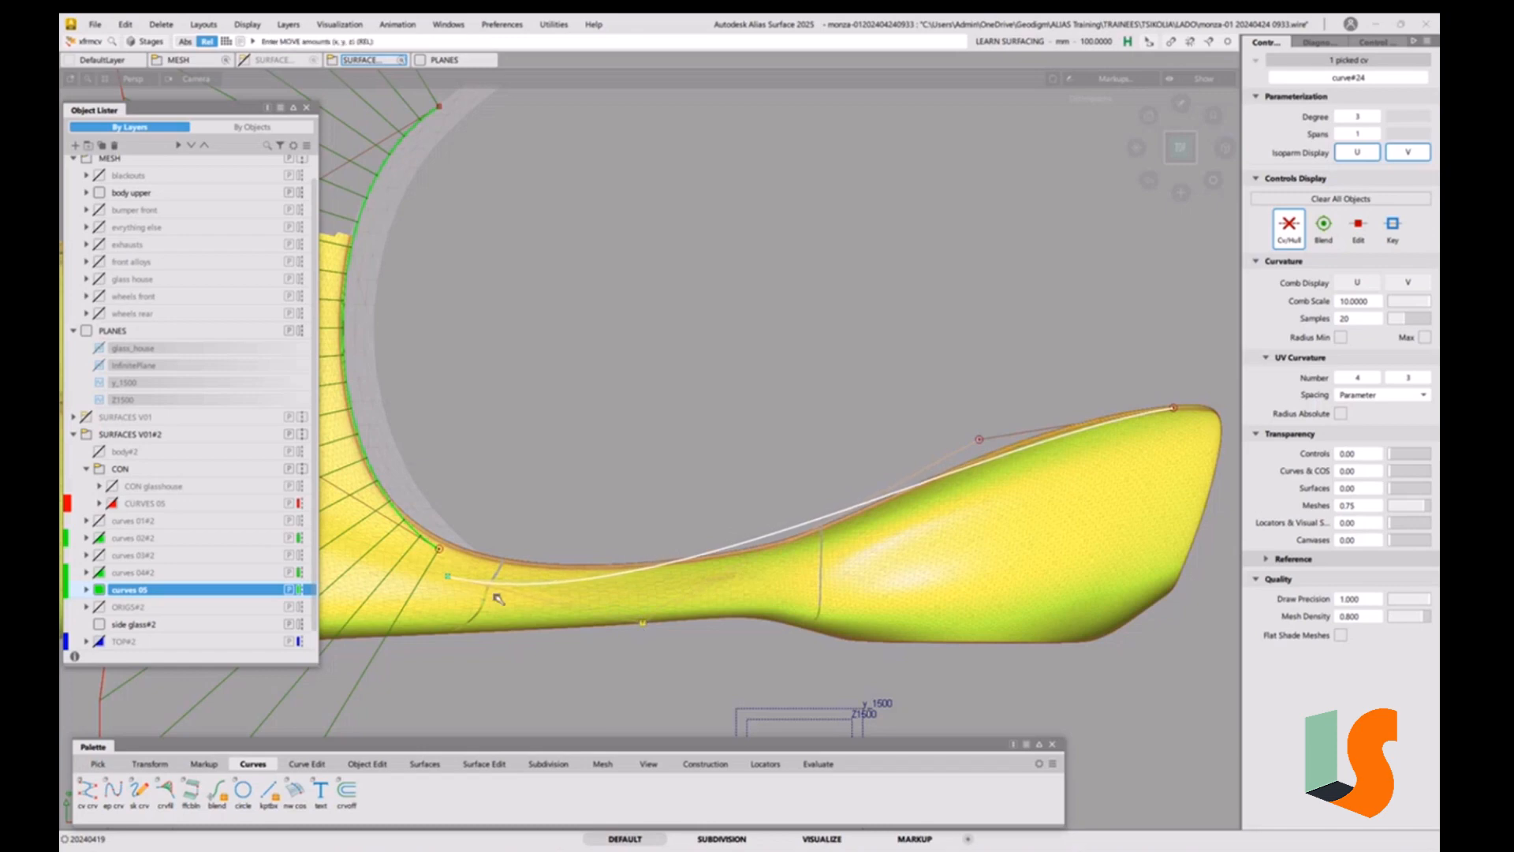
pyautogui.click(448, 577)
pyautogui.moveTo(526, 507); pyautogui.dragTo(540, 486)
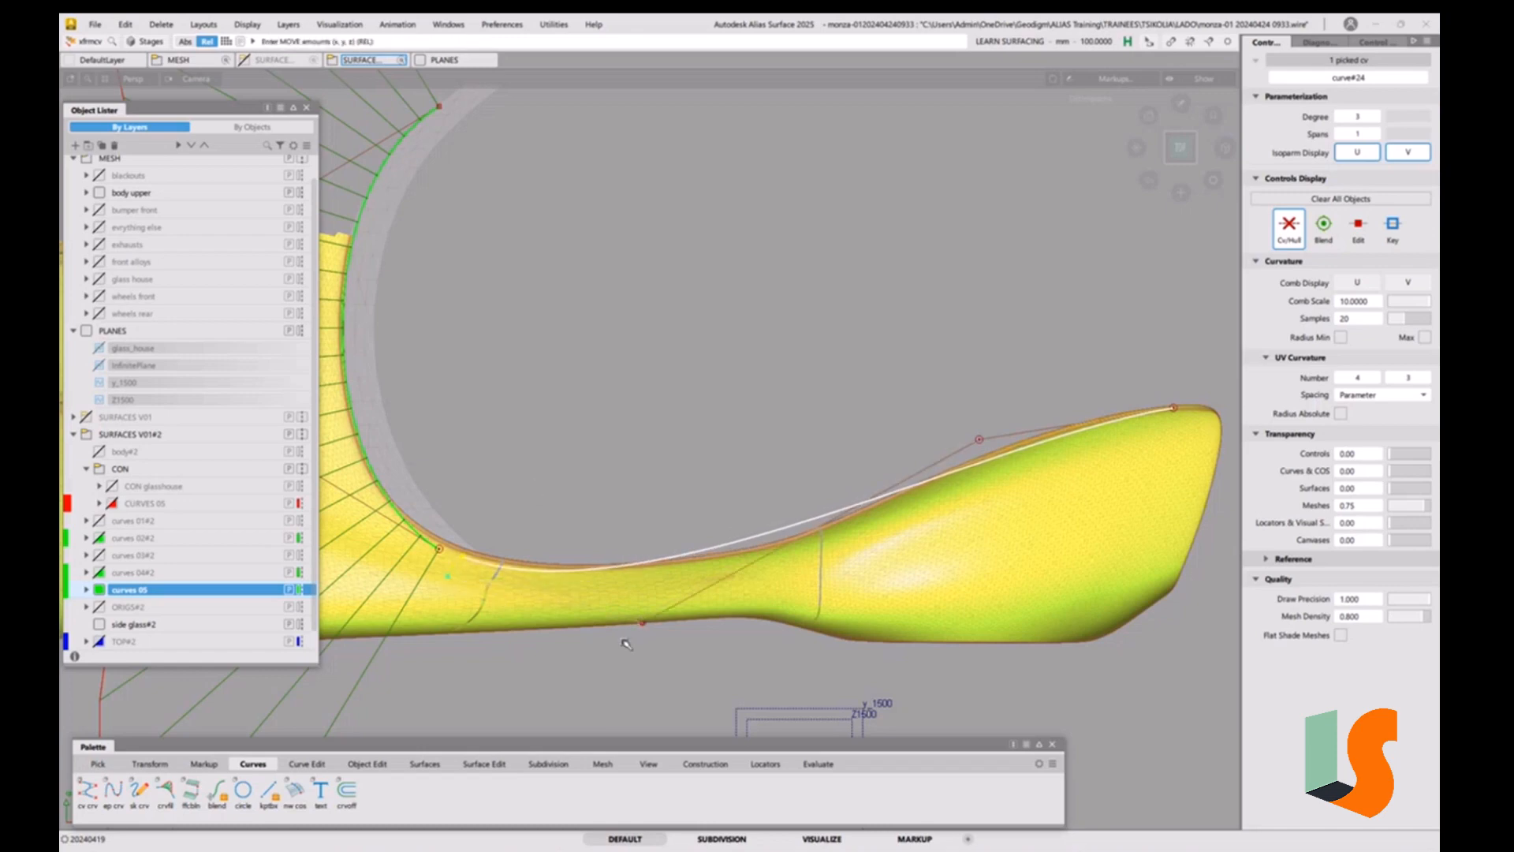
pyautogui.moveTo(642, 623); pyautogui.dragTo(687, 638)
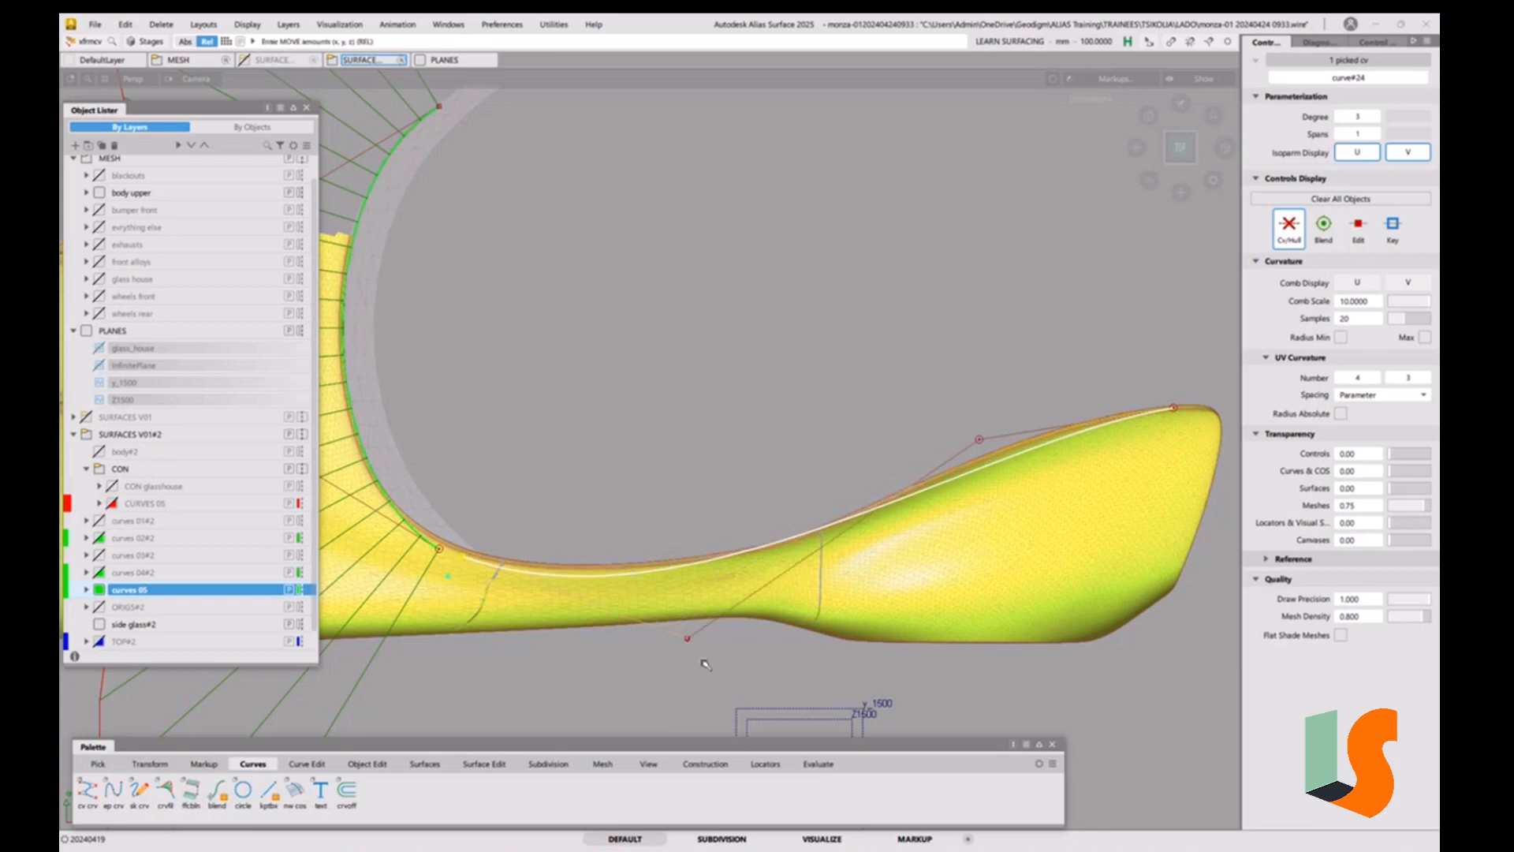
pyautogui.moveTo(690, 642); pyautogui.dragTo(688, 632)
pyautogui.moveTo(980, 441); pyautogui.dragTo(983, 418)
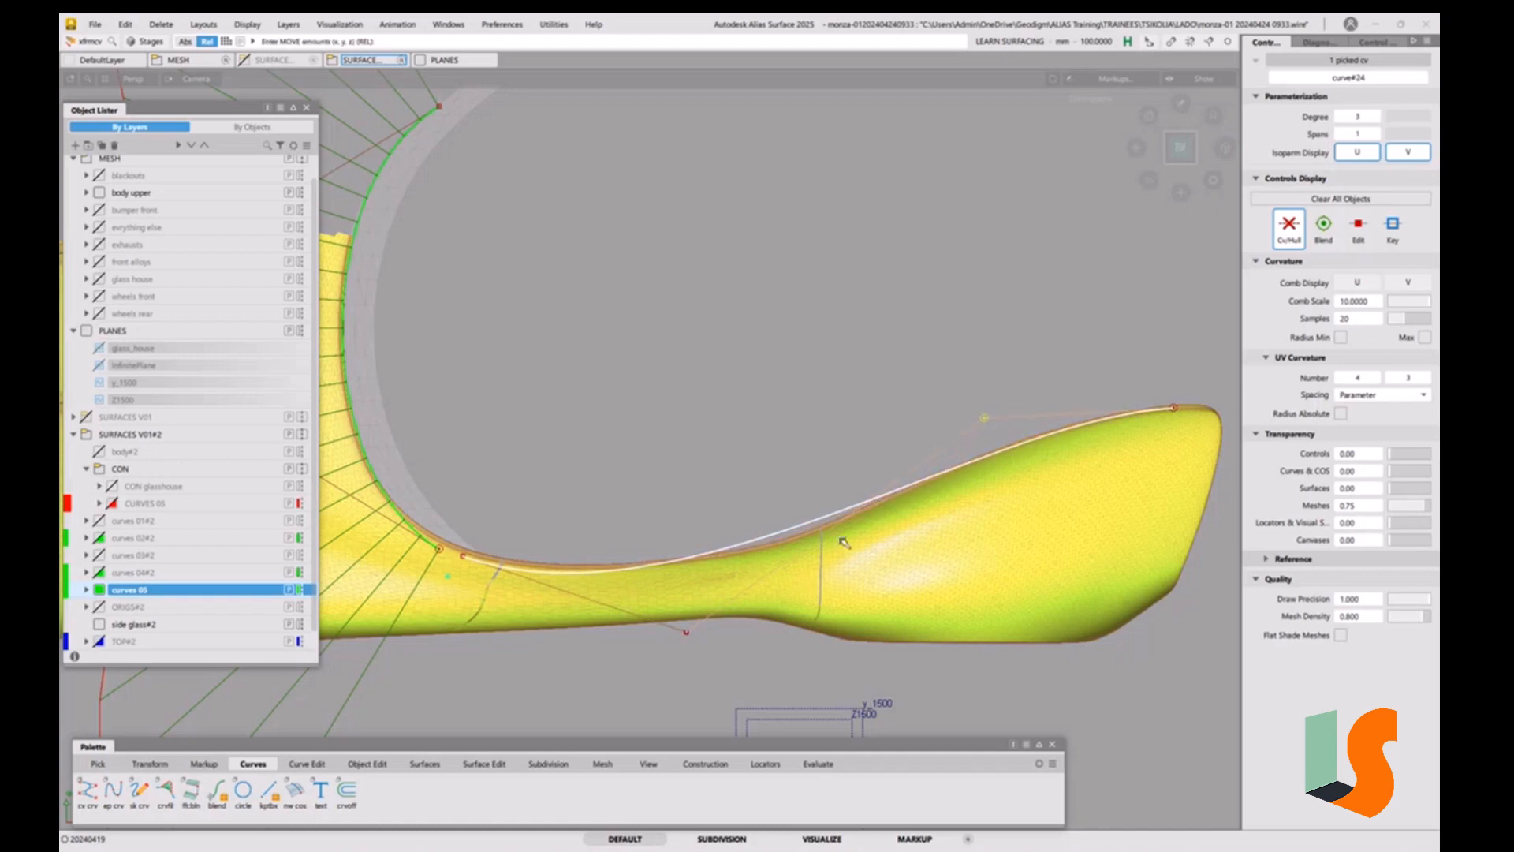
# Raise the side curve to degree 5 with a single span and deselect it.
pyautogui.click(986, 569)
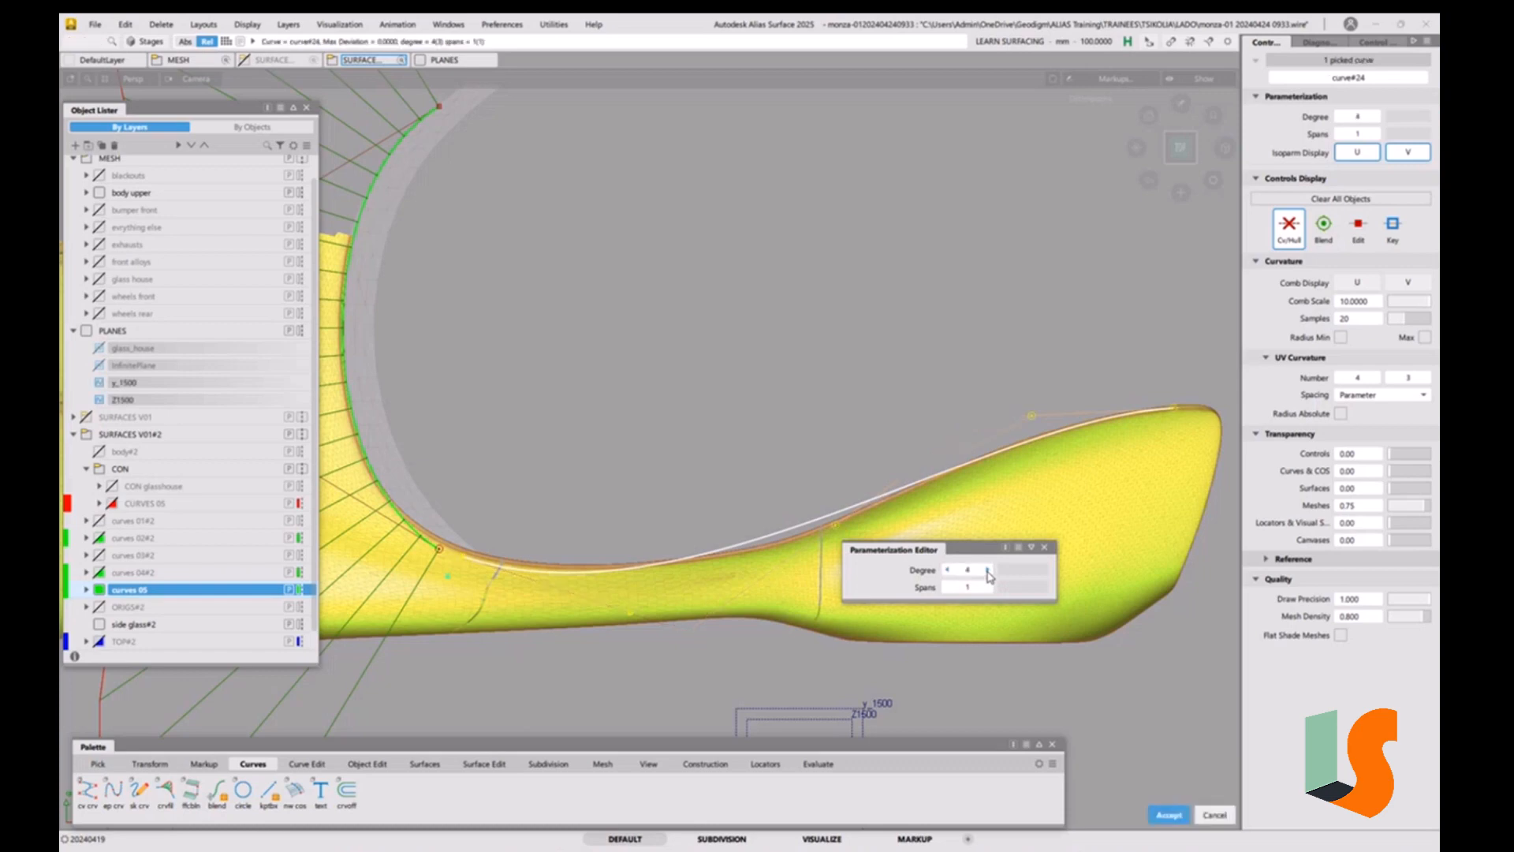
pyautogui.click(986, 570)
pyautogui.click(980, 535)
pyautogui.keyDown('ctrl'); pyautogui.keyDown('shift'); pyautogui.moveTo(991, 602); pyautogui.dragTo(1019, 474, button='middle'); pyautogui.keyUp('shift'); pyautogui.keyUp('ctrl')
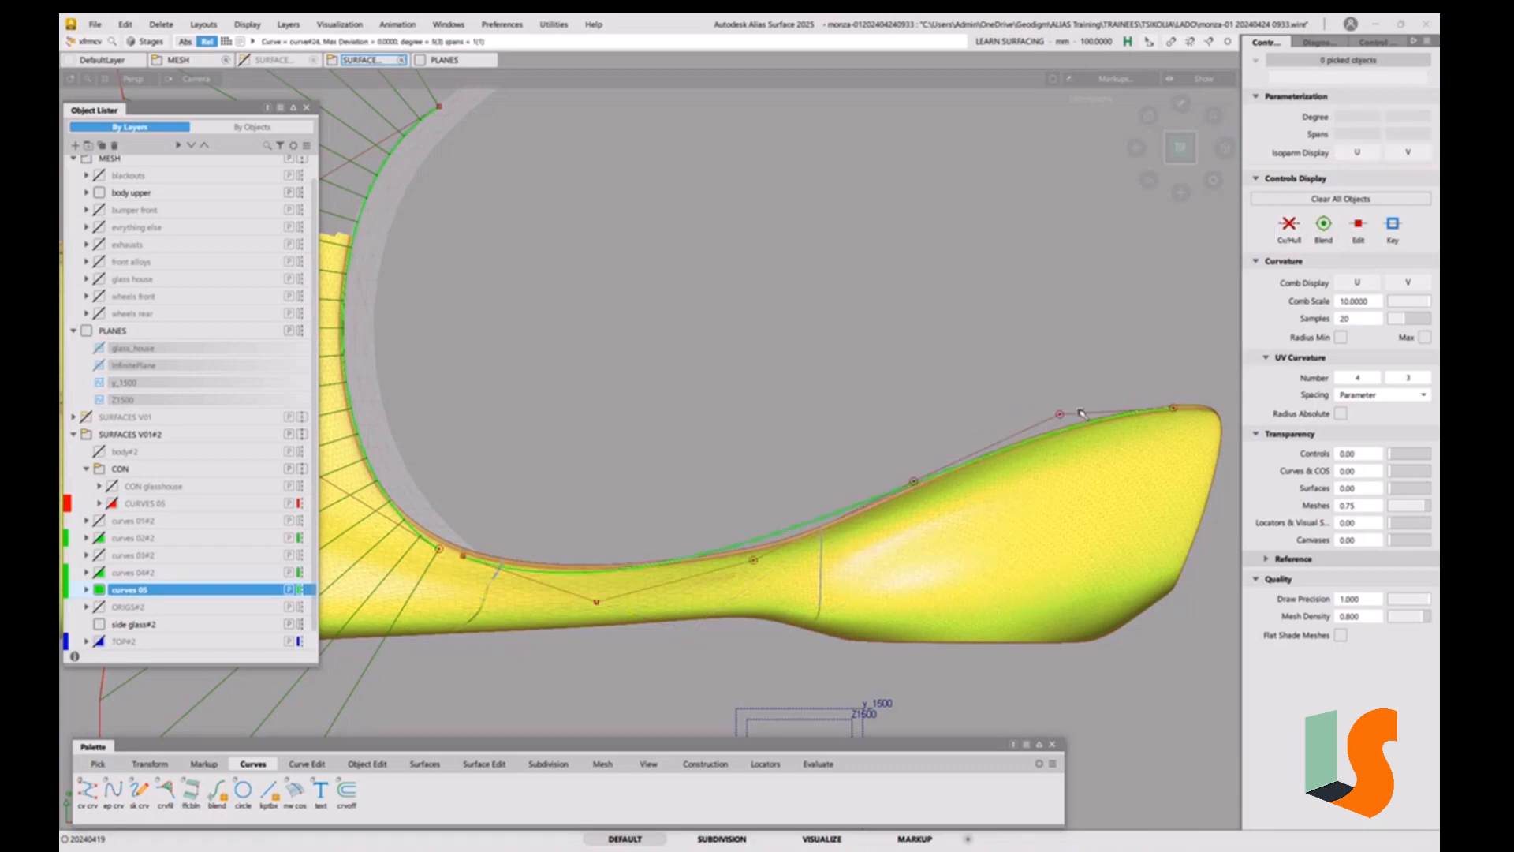
# Extend the side curve's rear end past the rear tip of the body mesh.
pyautogui.keyDown('ctrl'); pyautogui.keyDown('shift'); pyautogui.moveTo(1142, 453); pyautogui.dragTo(1168, 420, button='middle'); pyautogui.keyUp('shift'); pyautogui.keyUp('ctrl')
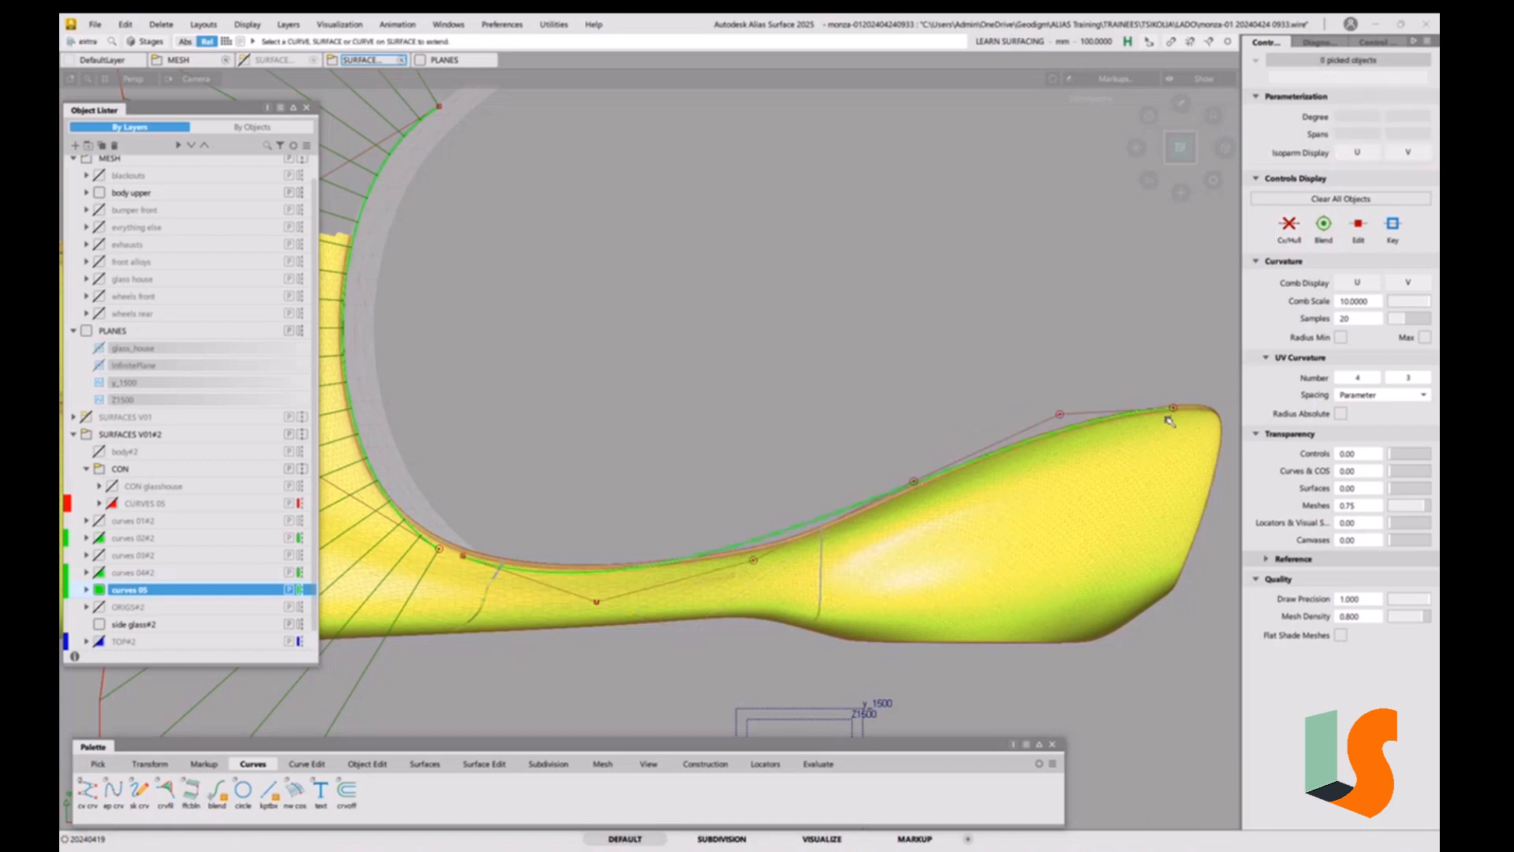
pyautogui.moveTo(1172, 409); pyautogui.dragTo(1209, 401)
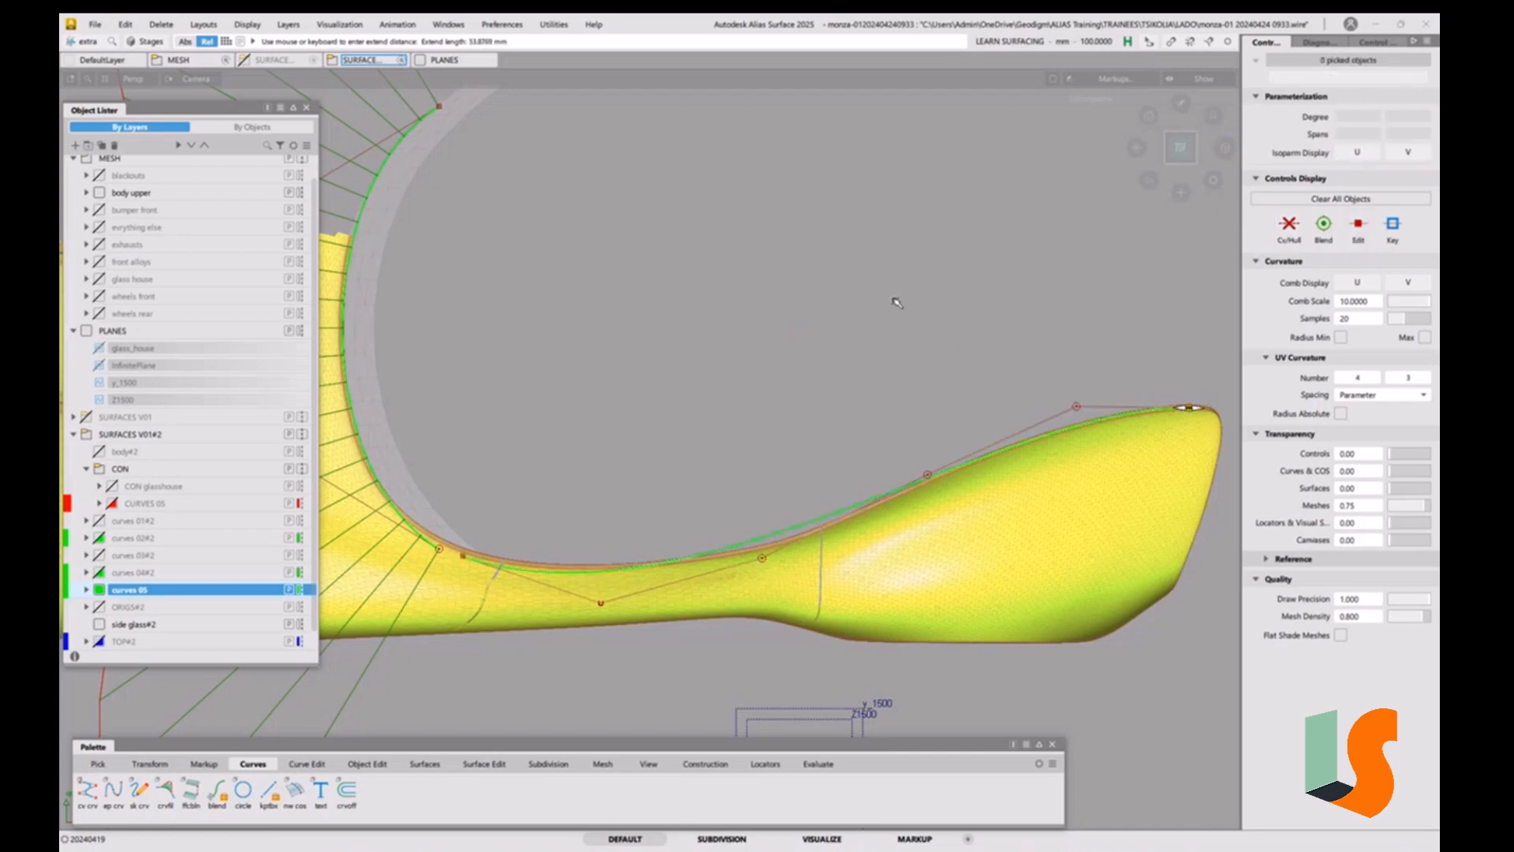
pyautogui.keyDown('alt'); pyautogui.keyDown('shift'); pyautogui.moveTo(927, 336); pyautogui.dragTo(732, 341, button='middle'); pyautogui.keyUp('shift'); pyautogui.keyUp('alt')
pyautogui.moveTo(749, 339); pyautogui.dragTo(903, 325)
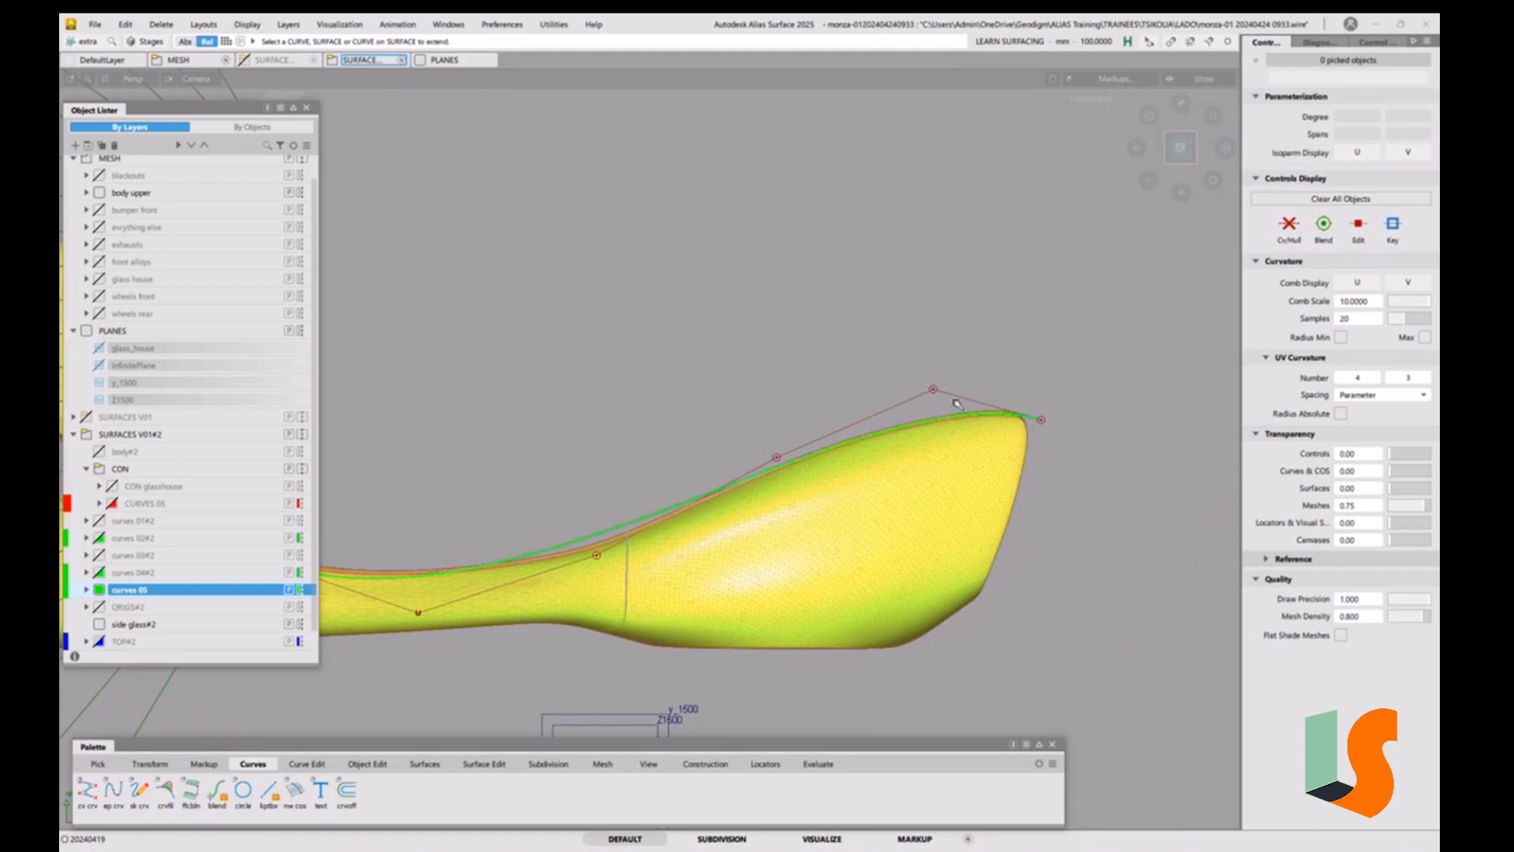
# Try to extend the side curve's rear end further past the rear tip of the body mesh.
pyautogui.keyDown('alt'); pyautogui.keyDown('shift'); pyautogui.moveTo(957, 404); pyautogui.dragTo(896, 416, button='middle'); pyautogui.keyUp('shift'); pyautogui.keyUp('alt')
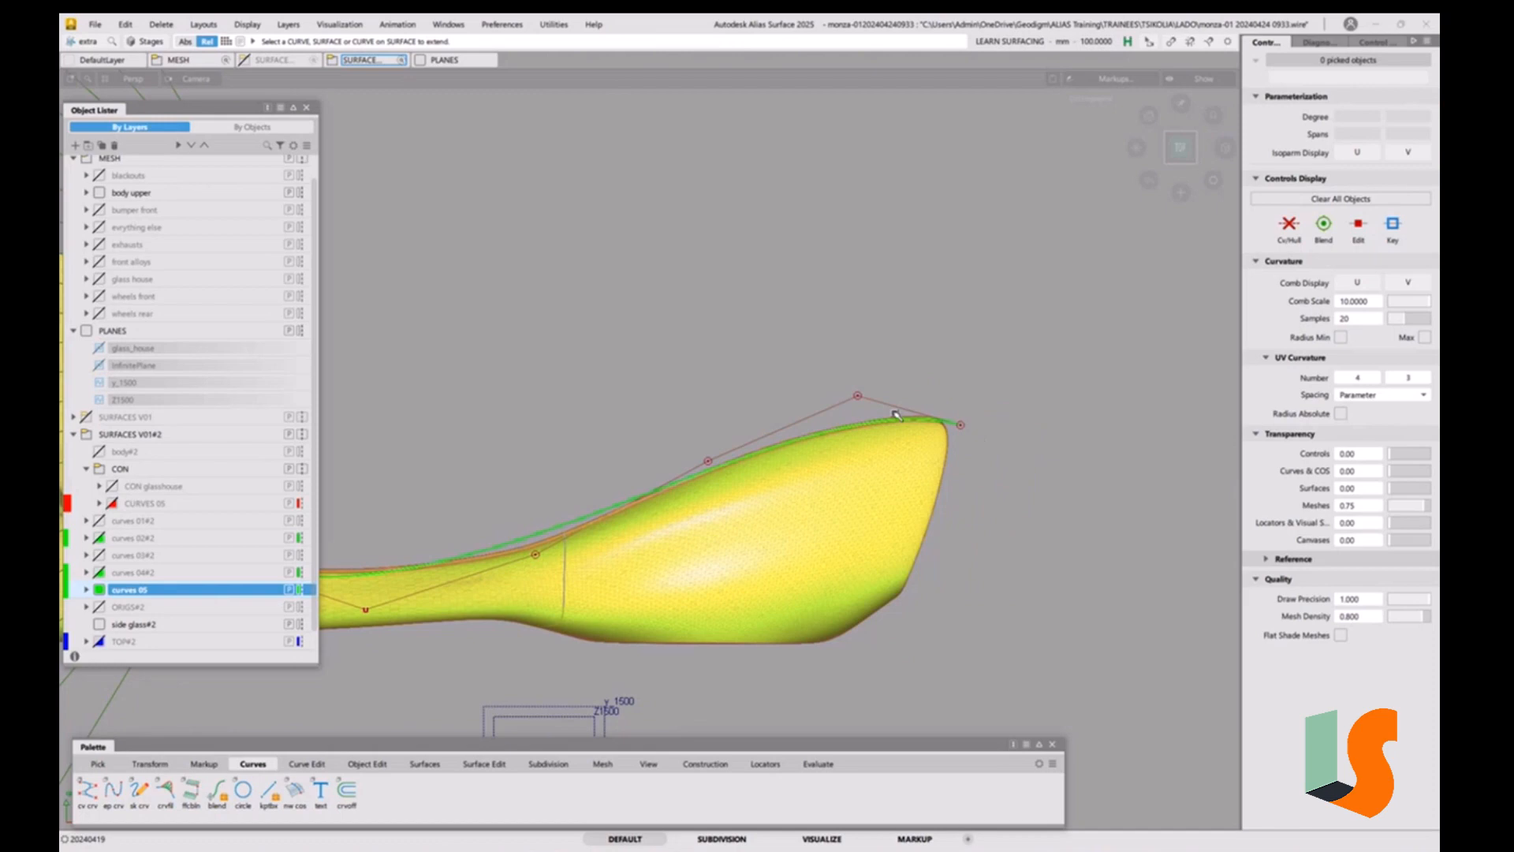
pyautogui.click(957, 419)
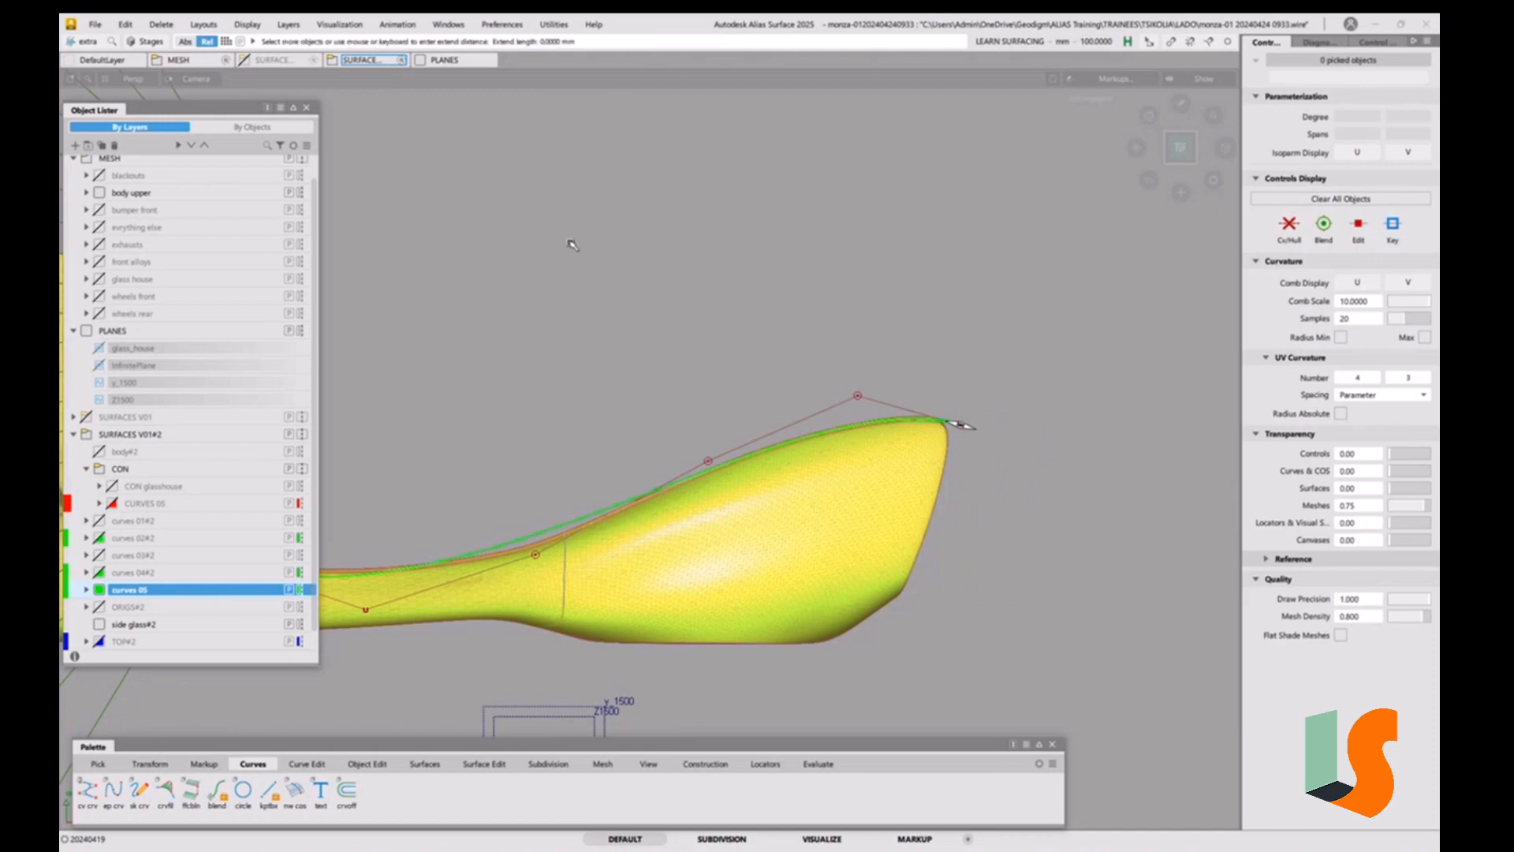
pyautogui.moveTo(956, 420); pyautogui.dragTo(1076, 552)
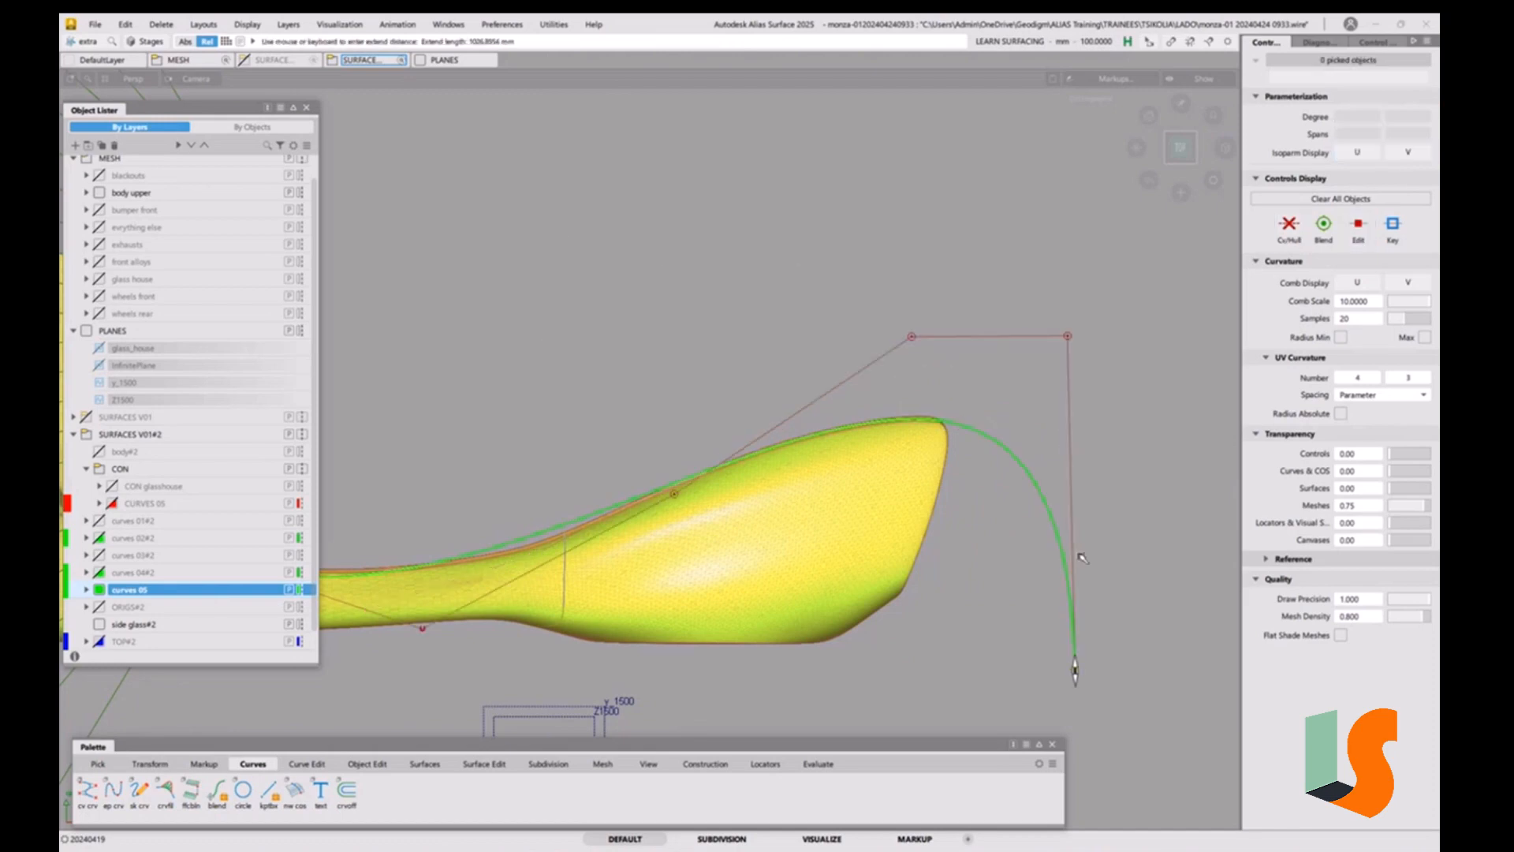
pyautogui.hotkey('ctrl', 'z')
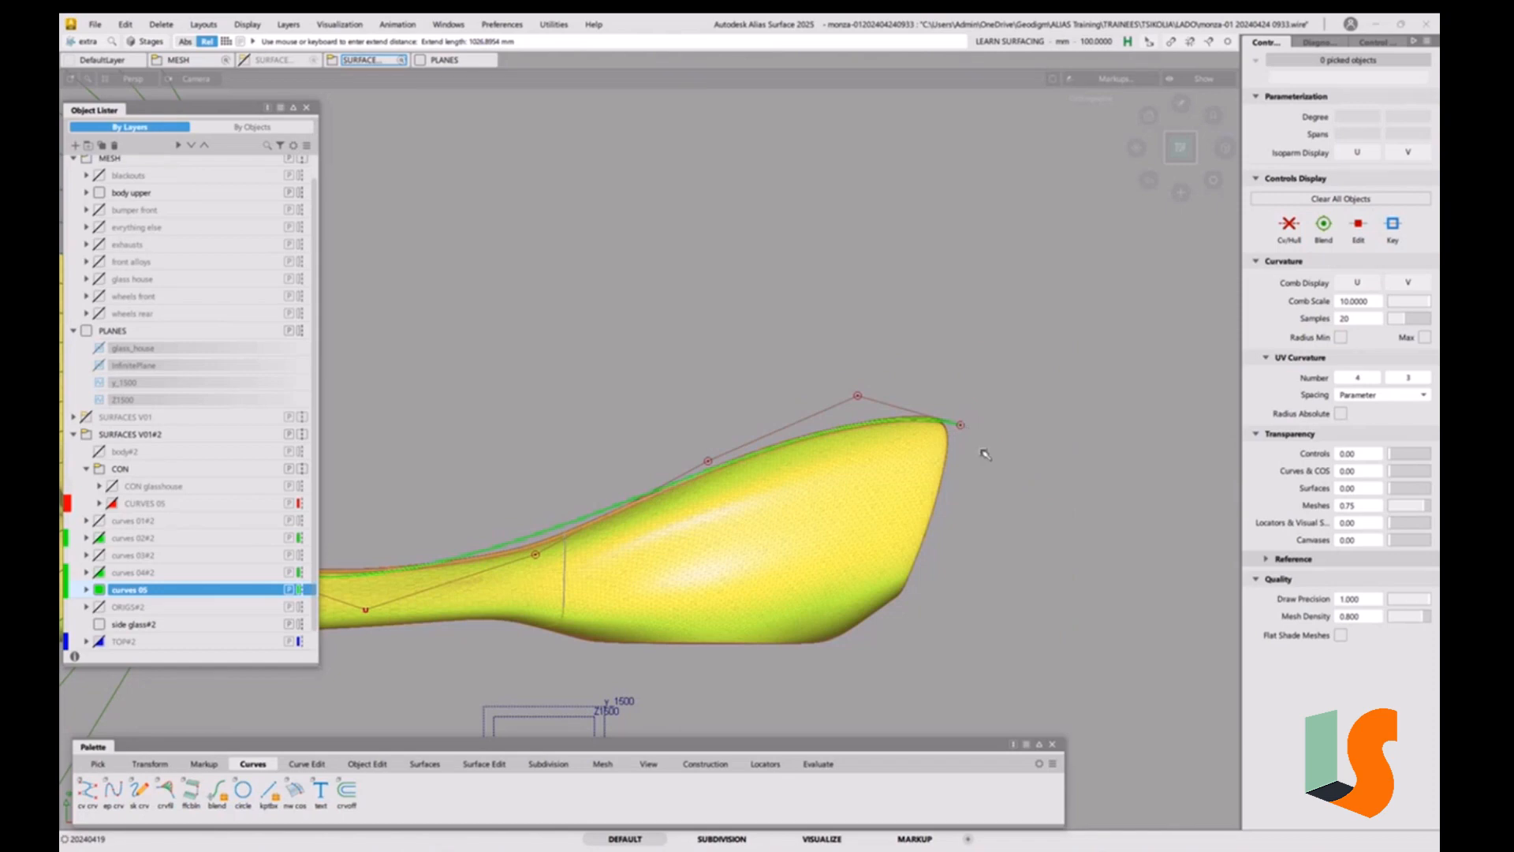
# Raise the side curve's rear end control vertex slightly and nudge the fourth control vertex upward.
pyautogui.press('t')
pyautogui.click(960, 425)
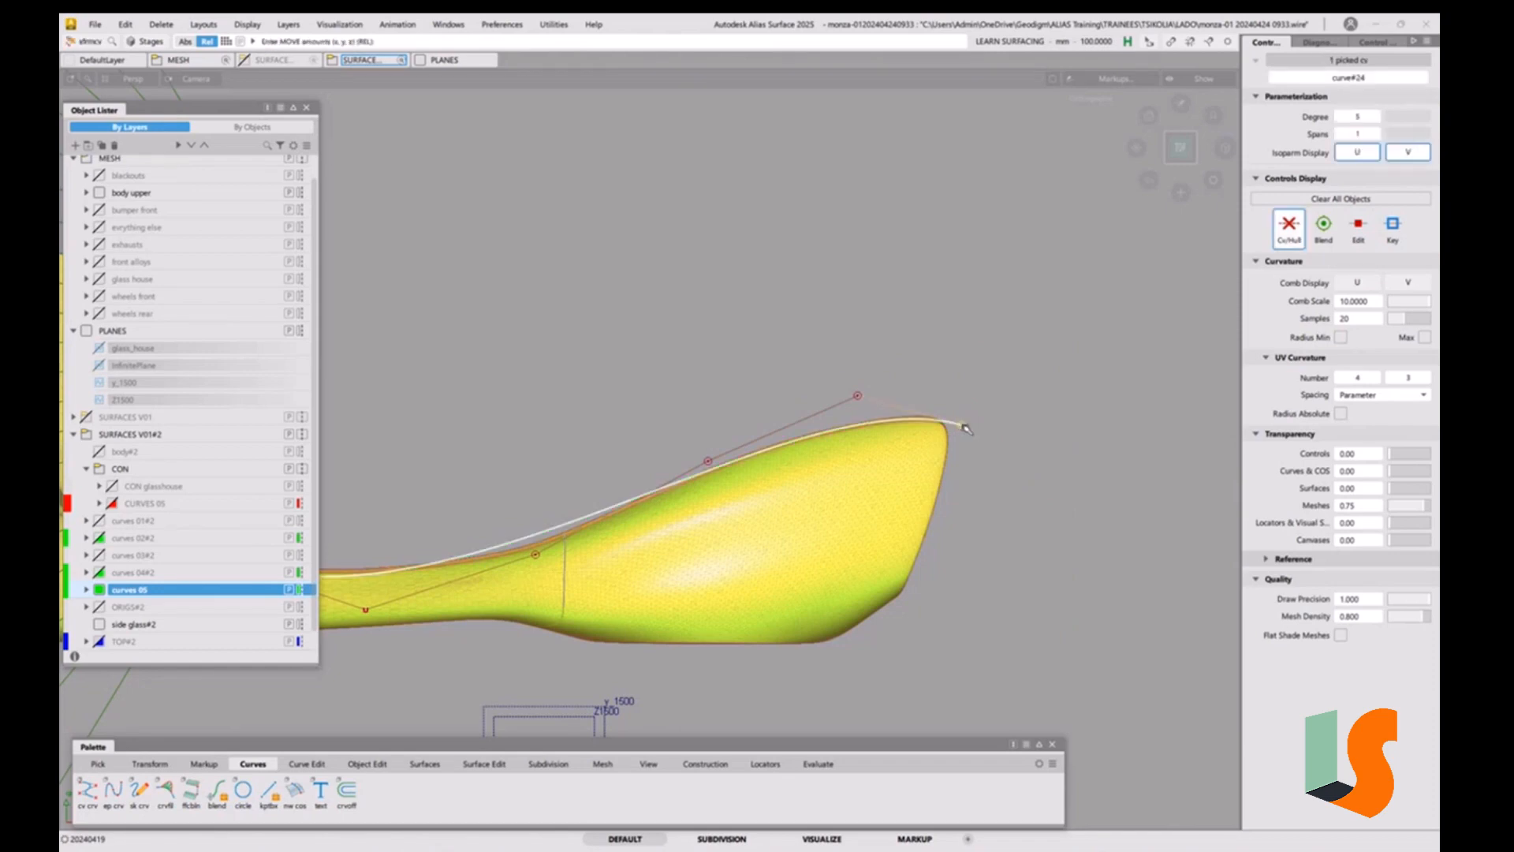
pyautogui.moveTo(983, 451); pyautogui.dragTo(985, 447, button='middle')
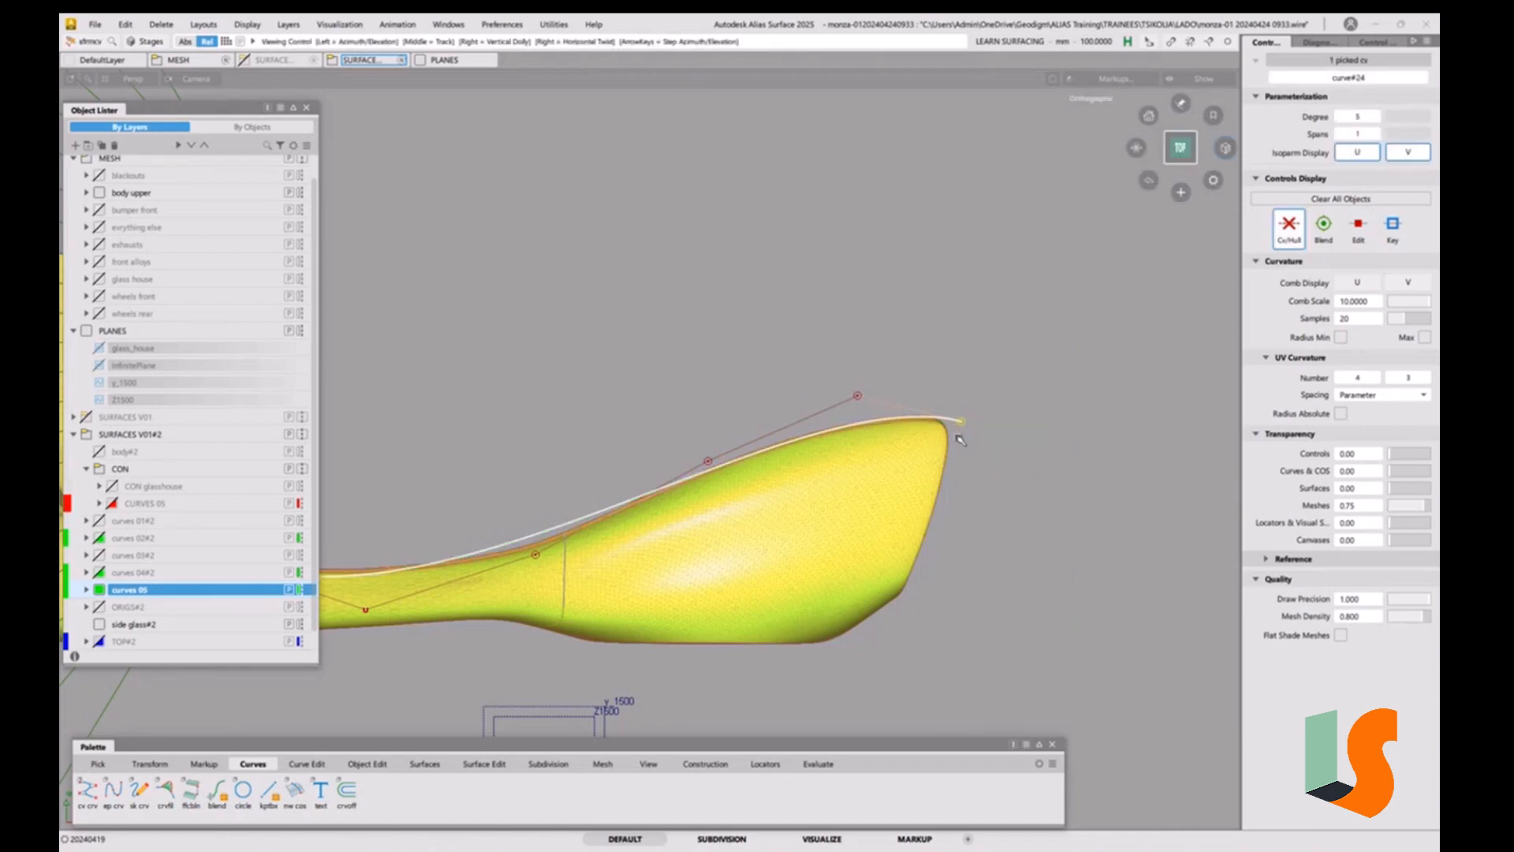
pyautogui.keyDown('alt'); pyautogui.keyDown('shift'); pyautogui.moveTo(930, 426); pyautogui.dragTo(995, 400, button='right'); pyautogui.keyUp('shift'); pyautogui.keyUp('alt')
pyautogui.moveTo(1006, 406); pyautogui.dragTo(923, 414)
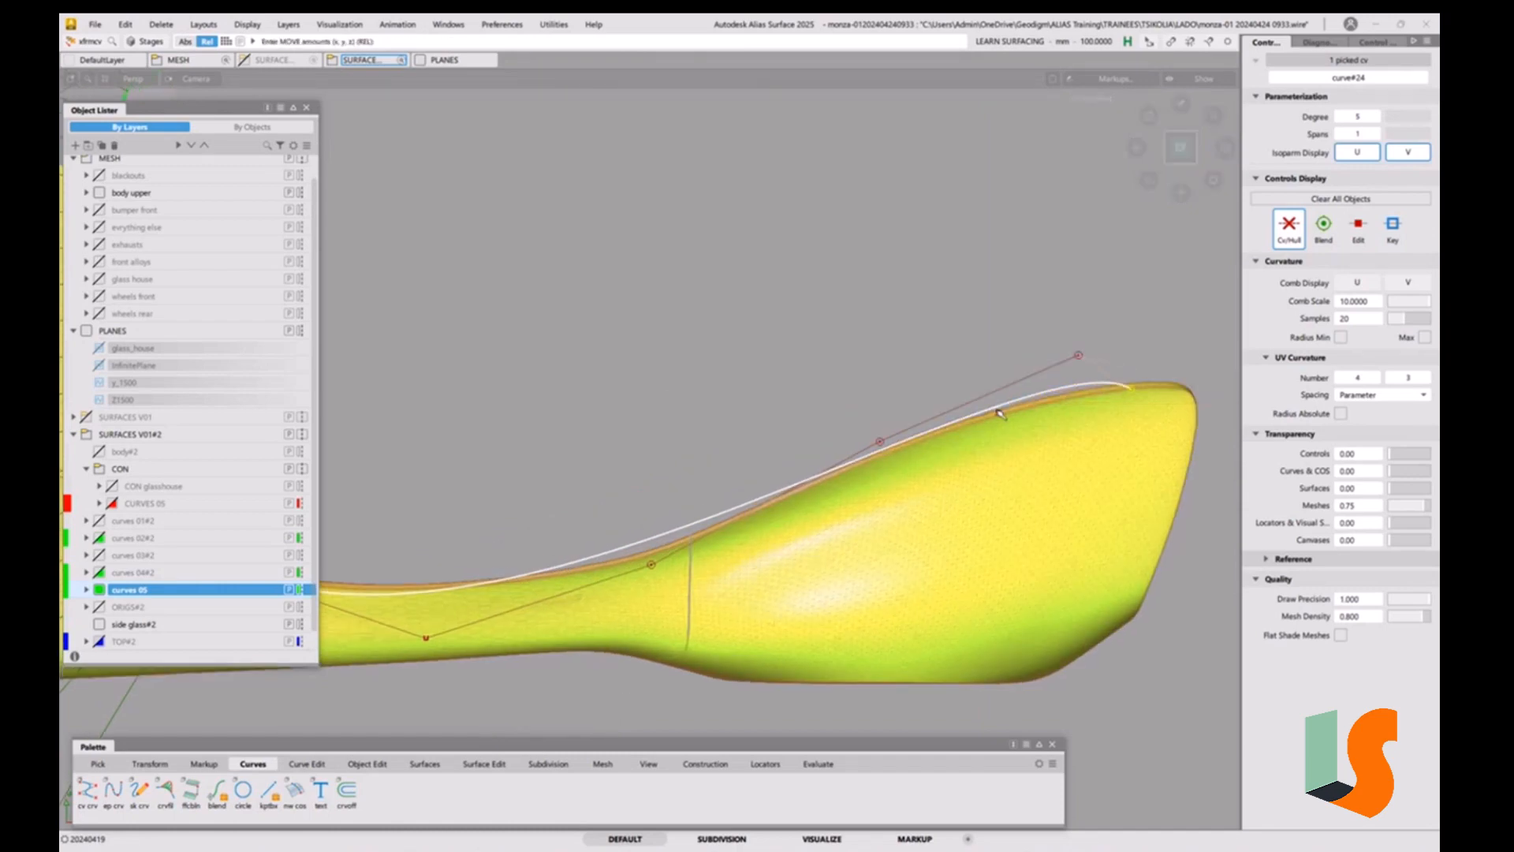
pyautogui.hotkey('ctrl', 'z')
pyautogui.click(1078, 357)
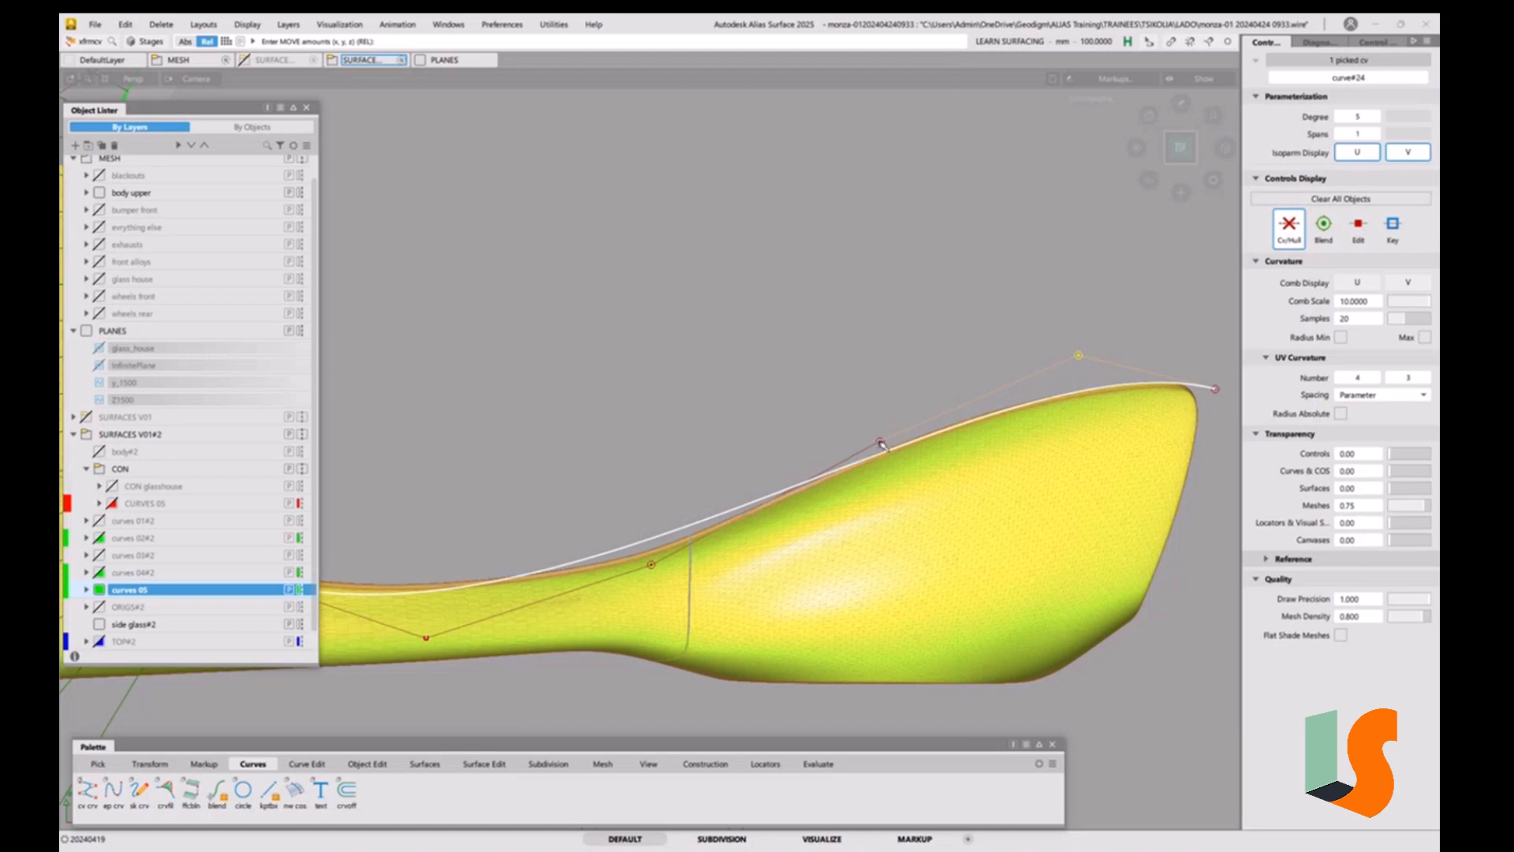
pyautogui.click(881, 443)
pyautogui.moveTo(862, 400); pyautogui.dragTo(860, 393, button='middle')
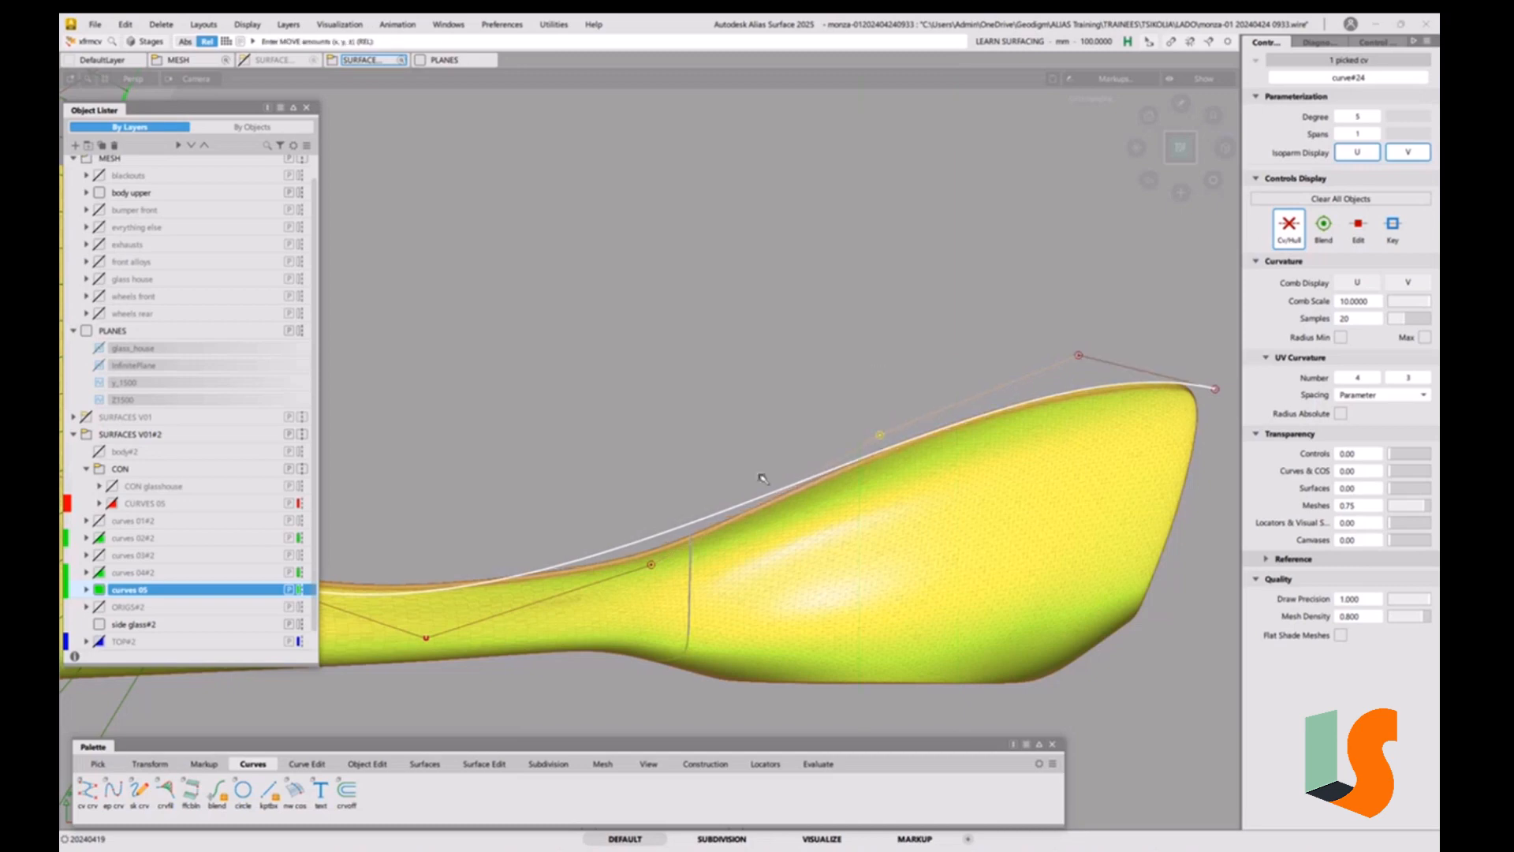
# Lower the side curve's third control vertex and readjust the second so the middle stretch hugs the mesh edge.
pyautogui.keyDown('alt'); pyautogui.keyDown('shift'); pyautogui.moveTo(676, 414); pyautogui.dragTo(683, 453, button='right'); pyautogui.keyUp('shift'); pyautogui.keyUp('alt')
pyautogui.keyDown('alt'); pyautogui.keyDown('shift'); pyautogui.moveTo(646, 496); pyautogui.dragTo(819, 484, button='middle'); pyautogui.keyUp('shift'); pyautogui.keyUp('alt')
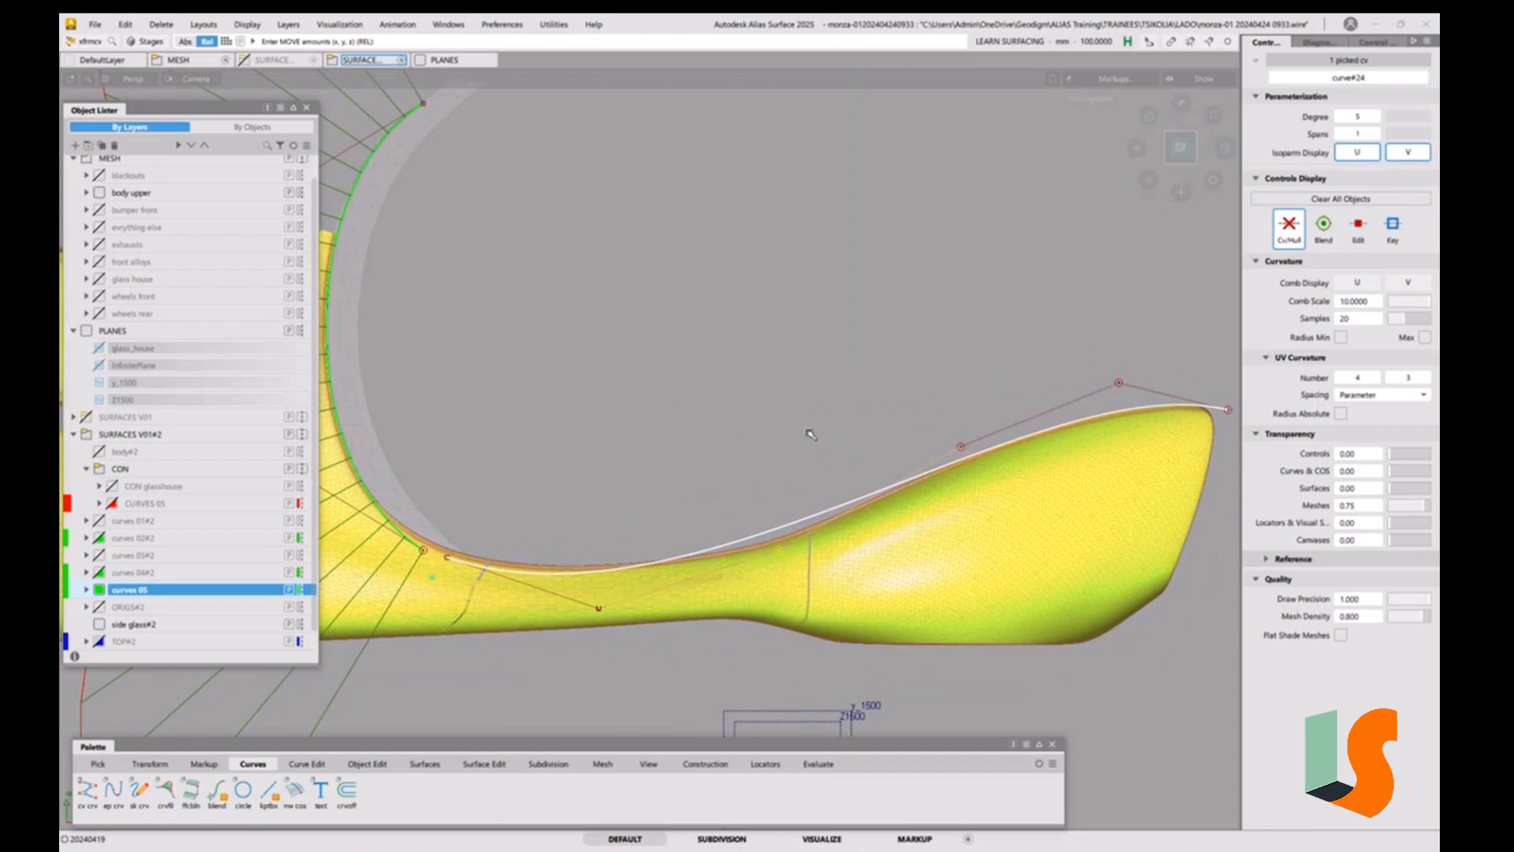
pyautogui.moveTo(807, 430); pyautogui.dragTo(811, 463)
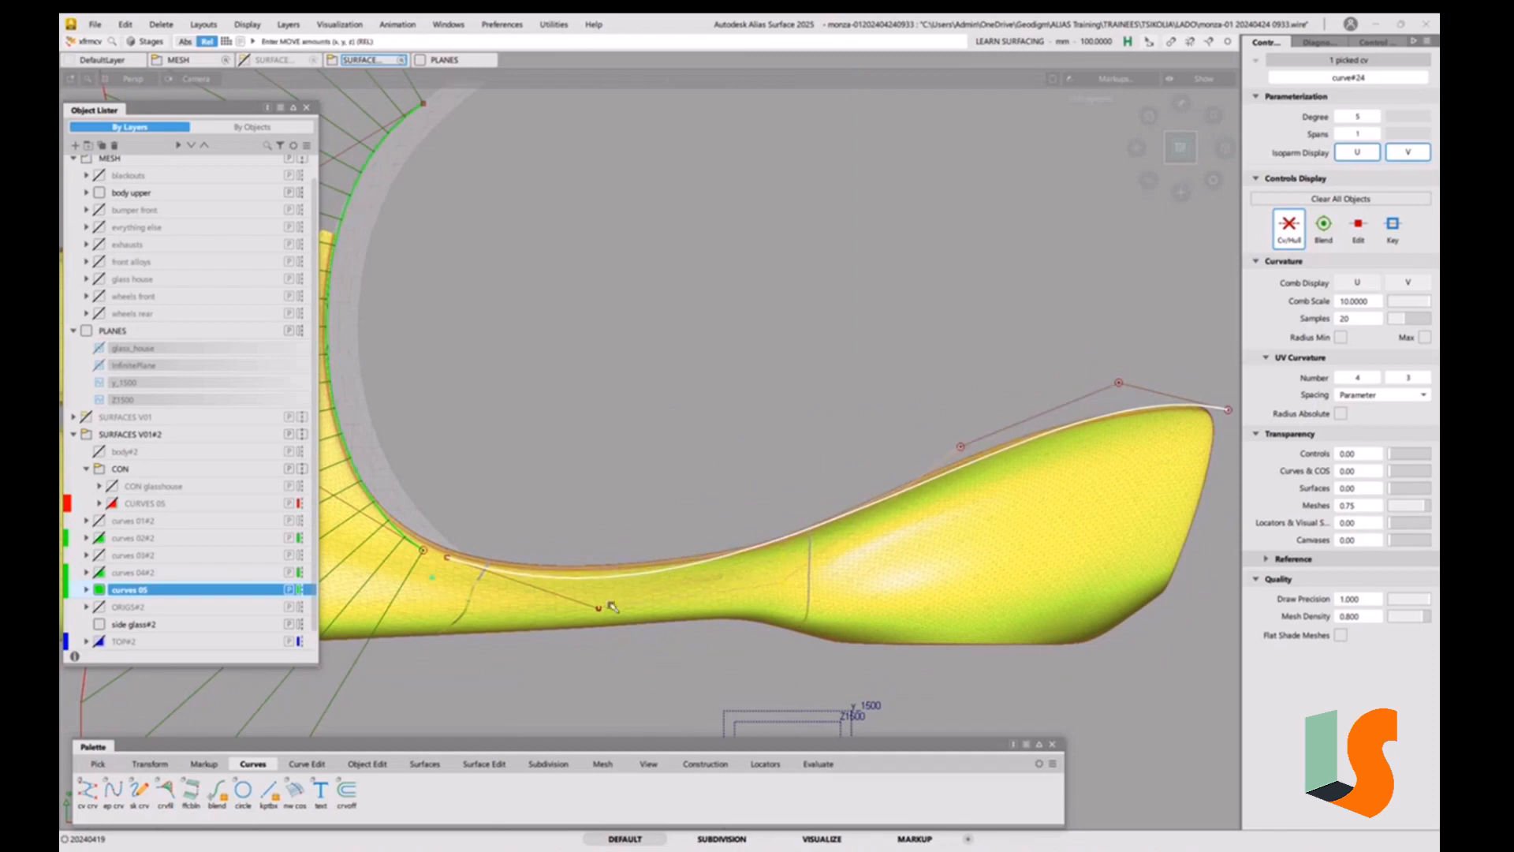
pyautogui.moveTo(601, 610); pyautogui.dragTo(781, 591)
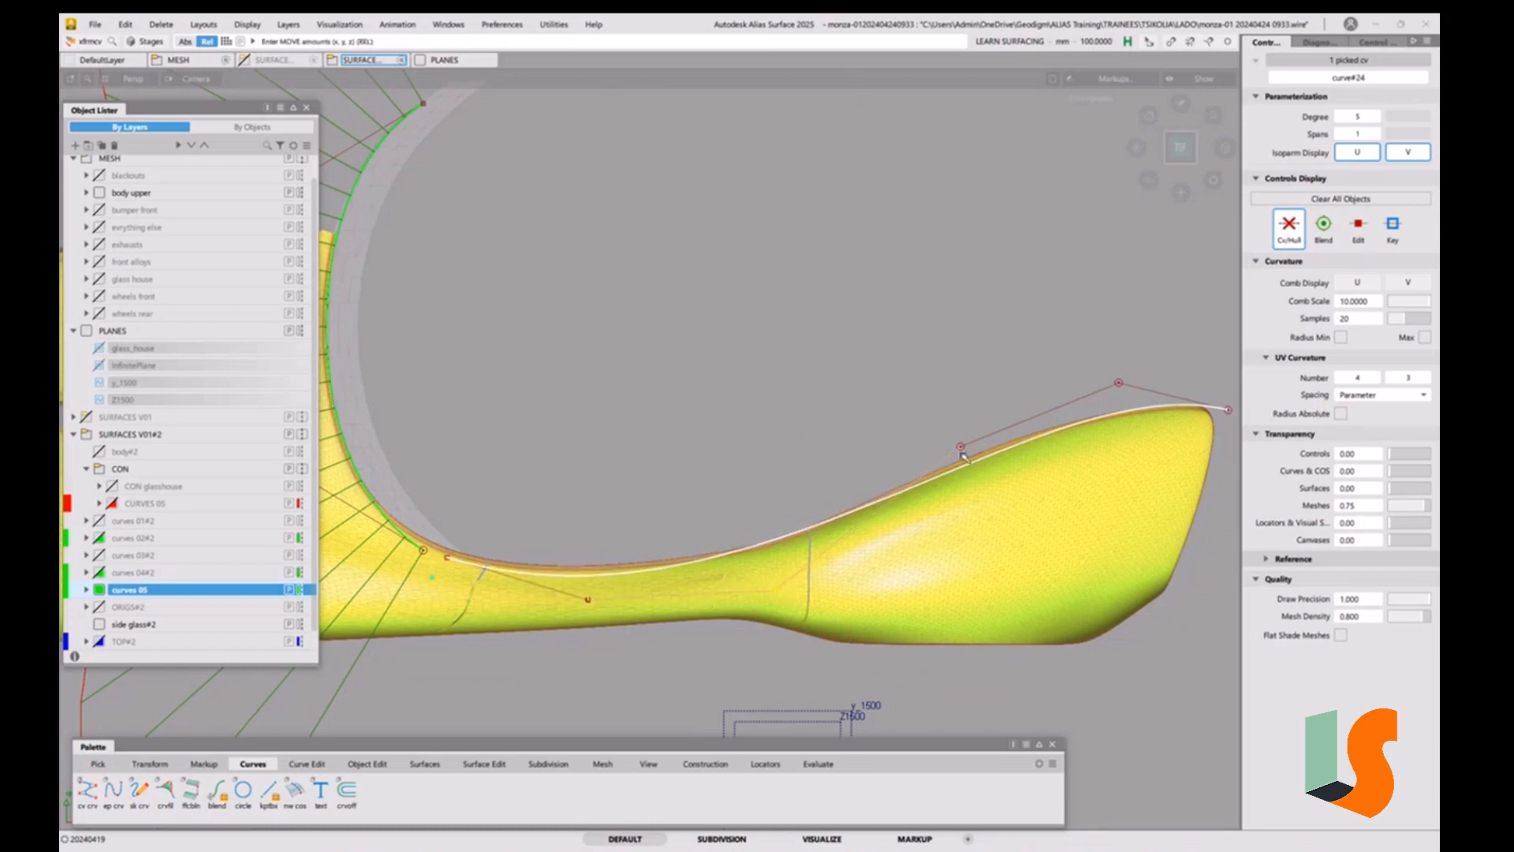
# Alternately shift the fourth control vertex forward and the third one downward to sharpen the side curve's S-bend along the mesh edge.
pyautogui.moveTo(962, 454); pyautogui.dragTo(938, 444)
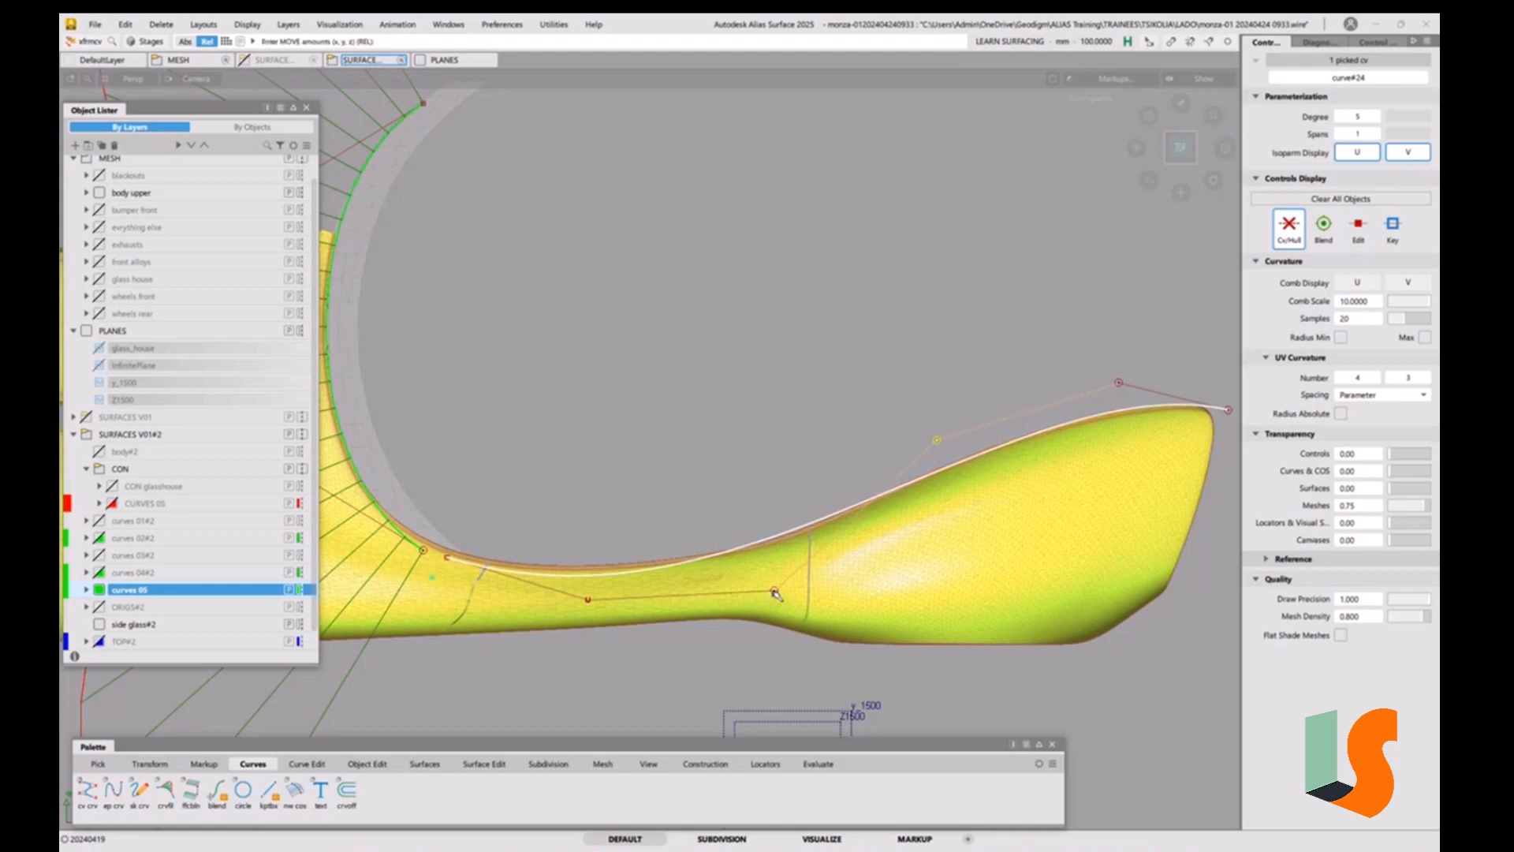
pyautogui.moveTo(776, 593); pyautogui.dragTo(778, 597)
pyautogui.moveTo(936, 440); pyautogui.dragTo(927, 436)
pyautogui.moveTo(778, 597); pyautogui.dragTo(787, 609)
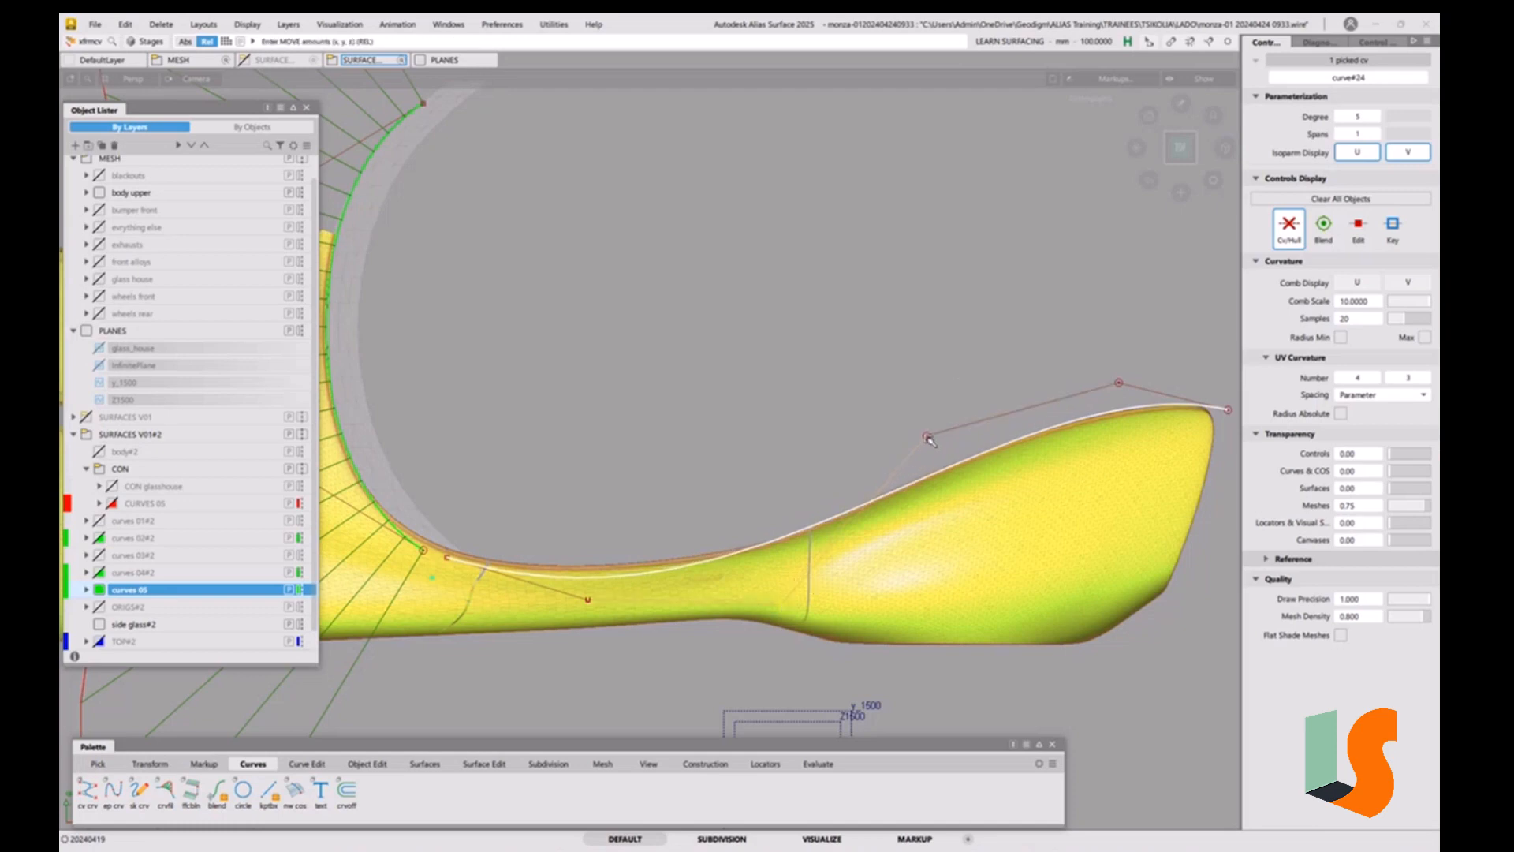
pyautogui.moveTo(929, 439); pyautogui.dragTo(916, 439)
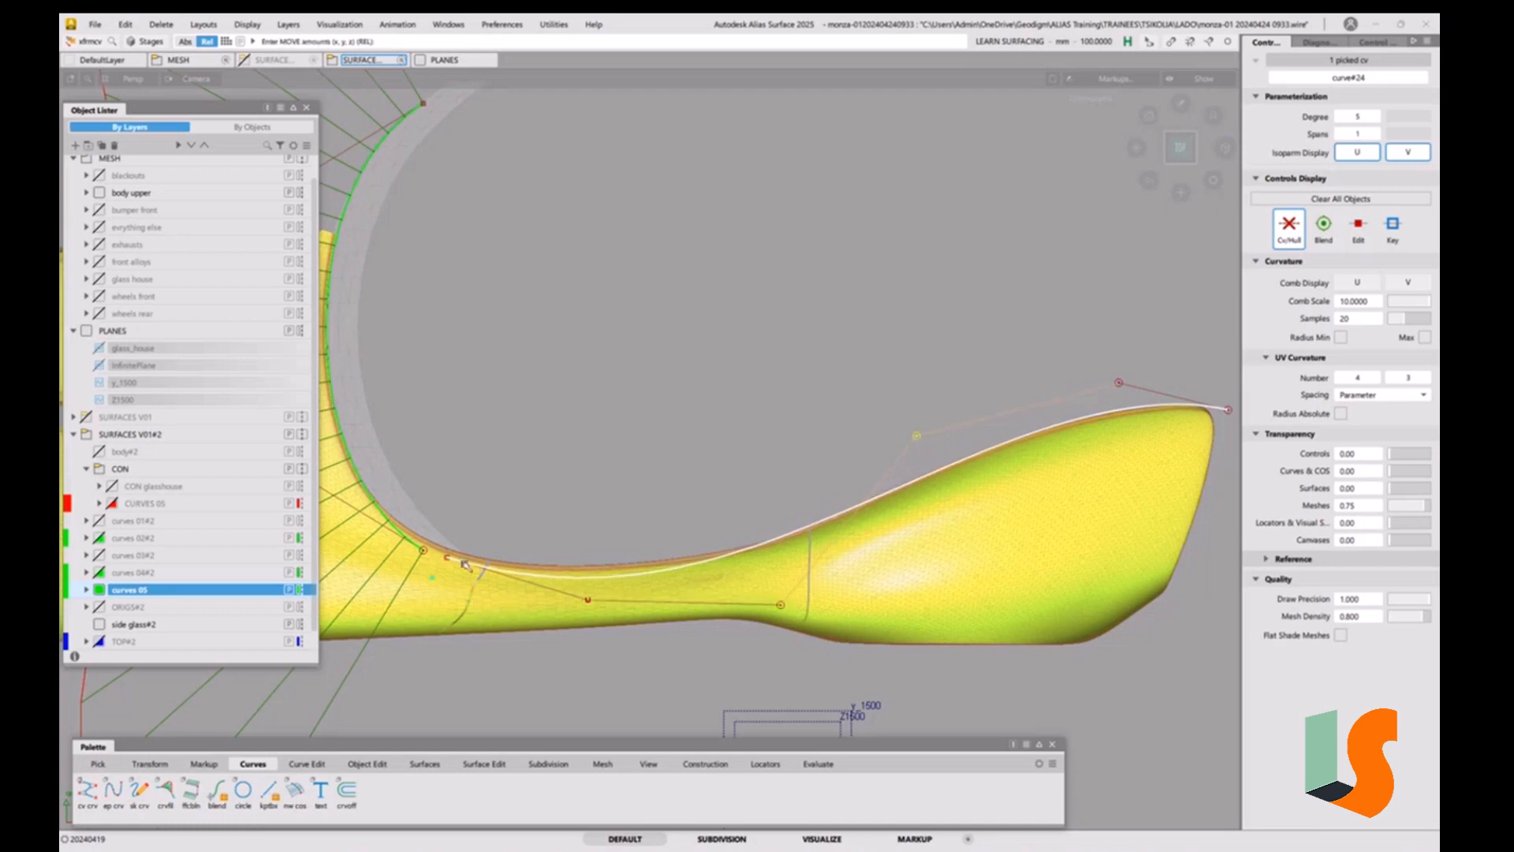
# Move the side curve's front end vertex forward and shift the second vertex rearward and up to match the mesh edge.
pyautogui.click(446, 556)
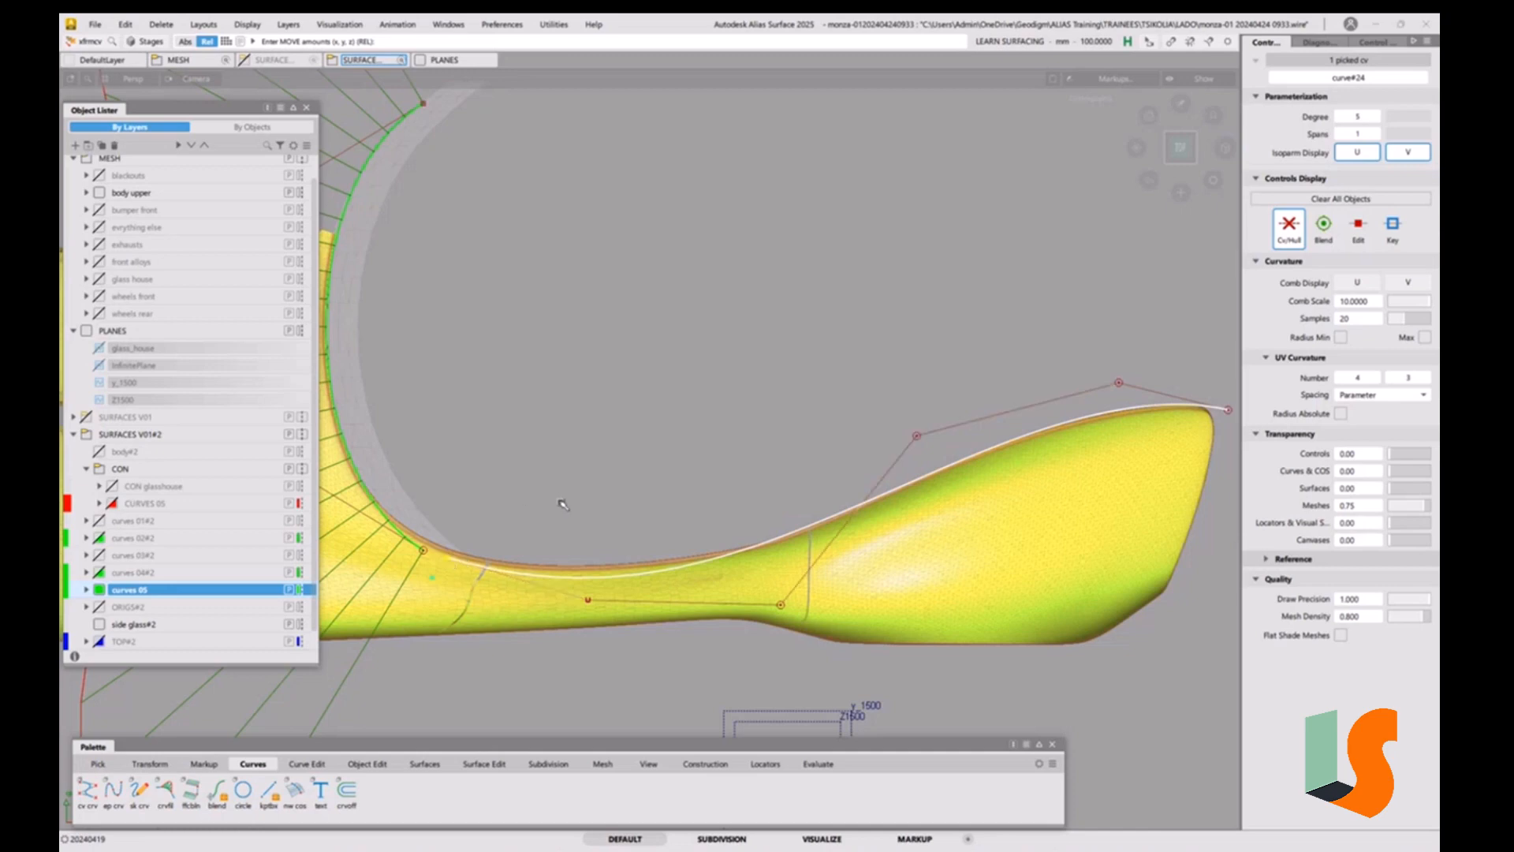
pyautogui.click(587, 600)
pyautogui.moveTo(579, 511); pyautogui.dragTo(582, 511)
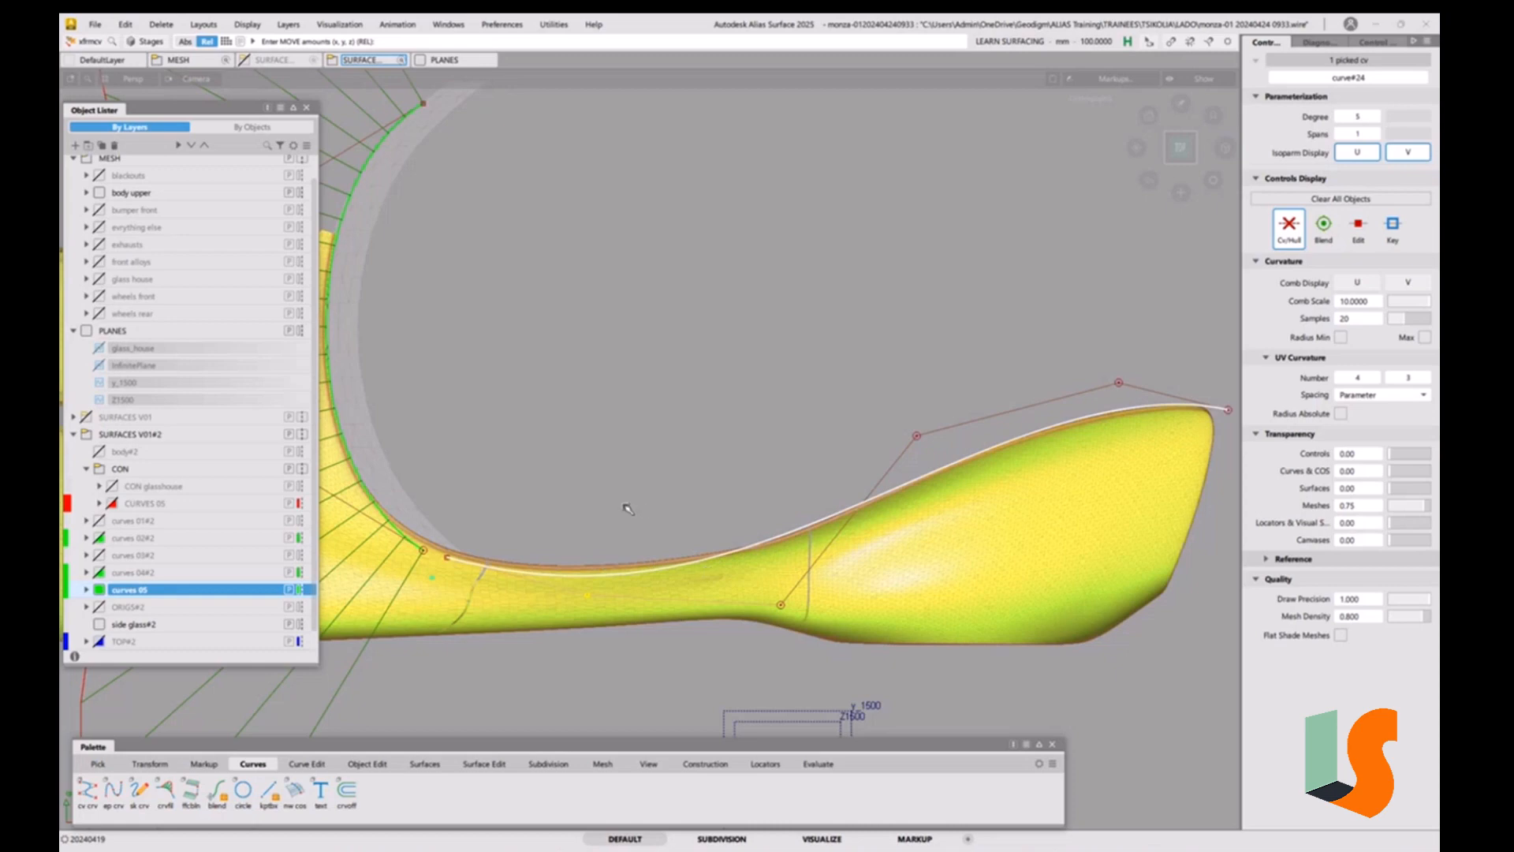
pyautogui.moveTo(622, 507); pyautogui.dragTo(653, 507)
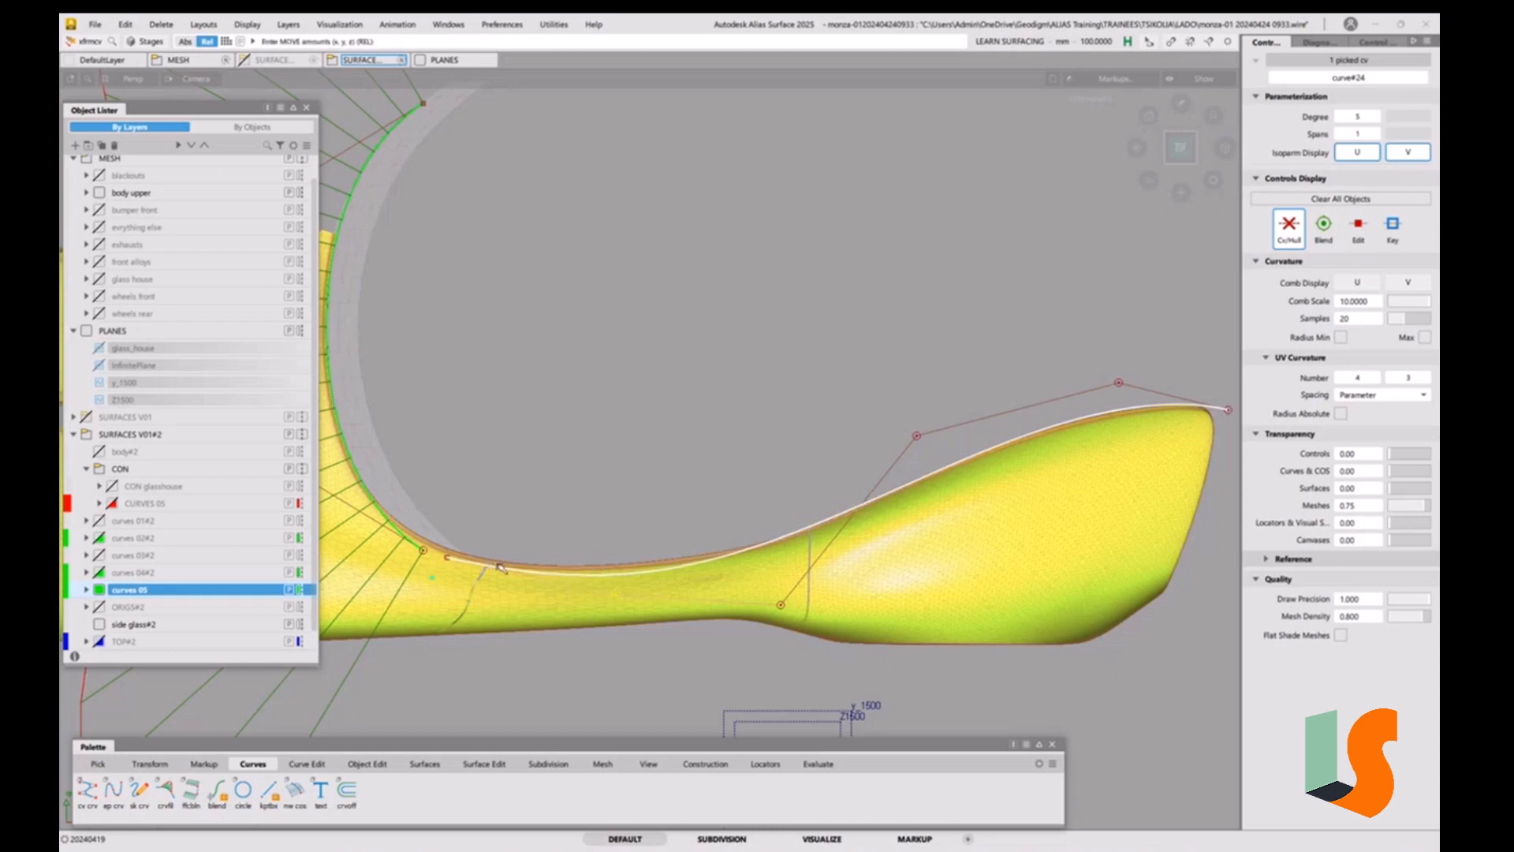
pyautogui.click(443, 556)
pyautogui.moveTo(660, 438); pyautogui.dragTo(645, 441)
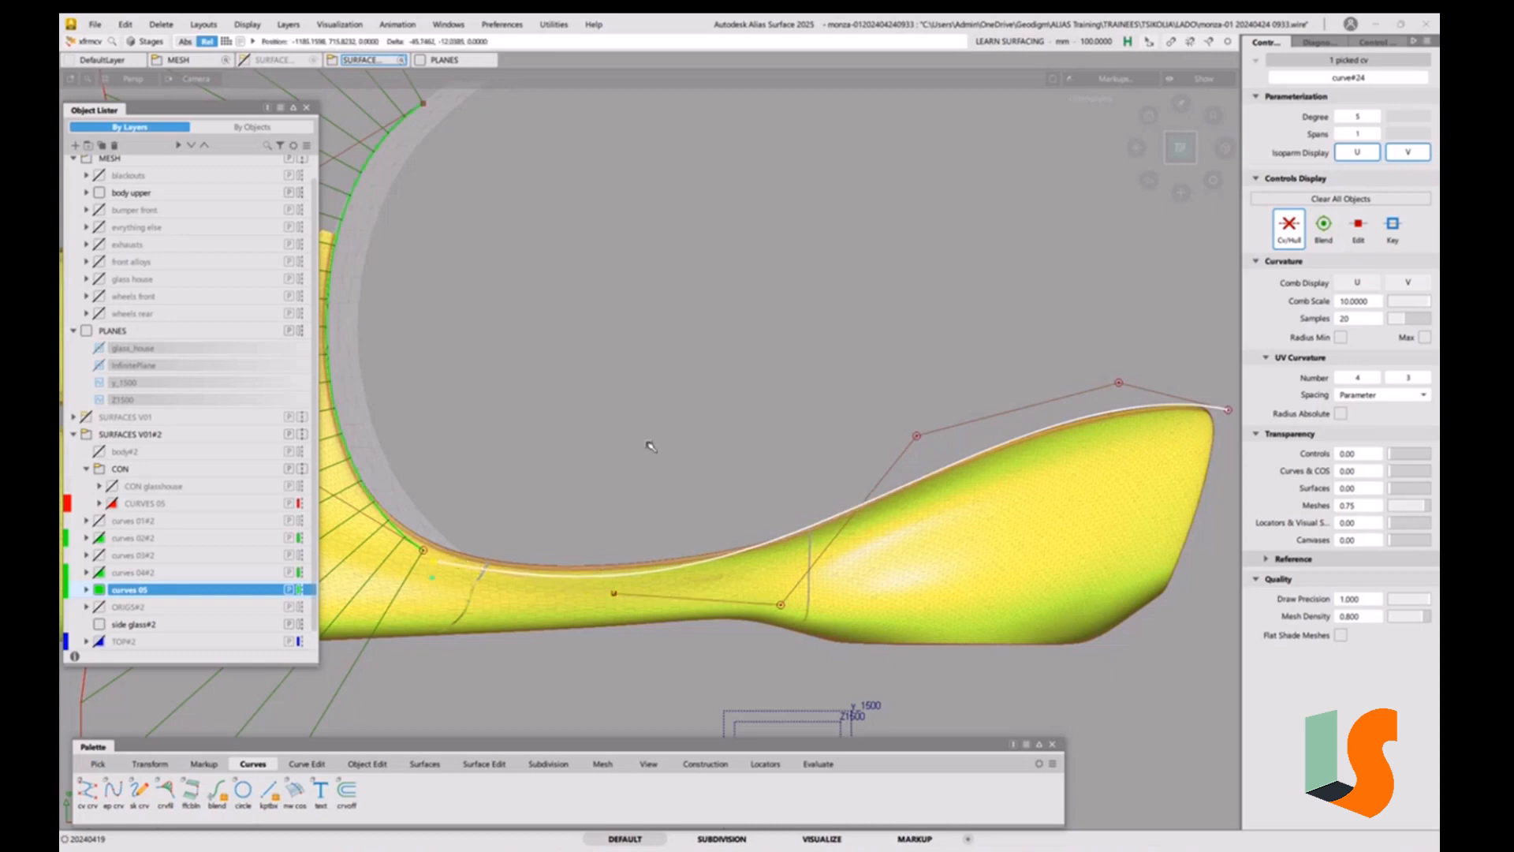
pyautogui.click(614, 593)
pyautogui.moveTo(625, 510); pyautogui.dragTo(622, 501)
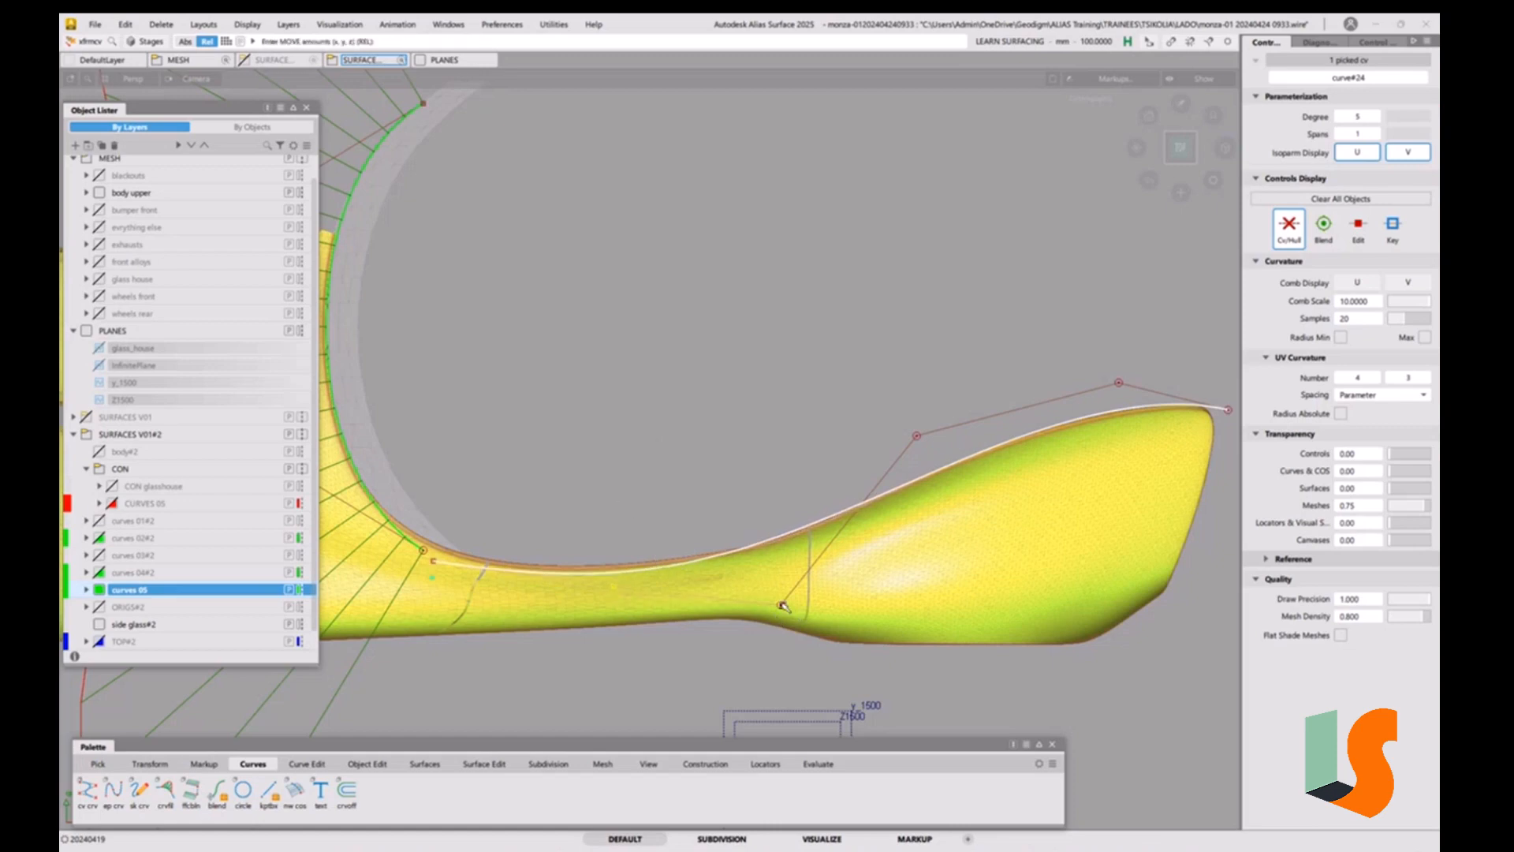
# Nudge the side curve's third control vertex rearward and fine-tune the fourth around the inflection.
pyautogui.moveTo(781, 604); pyautogui.dragTo(790, 605)
pyautogui.click(916, 435)
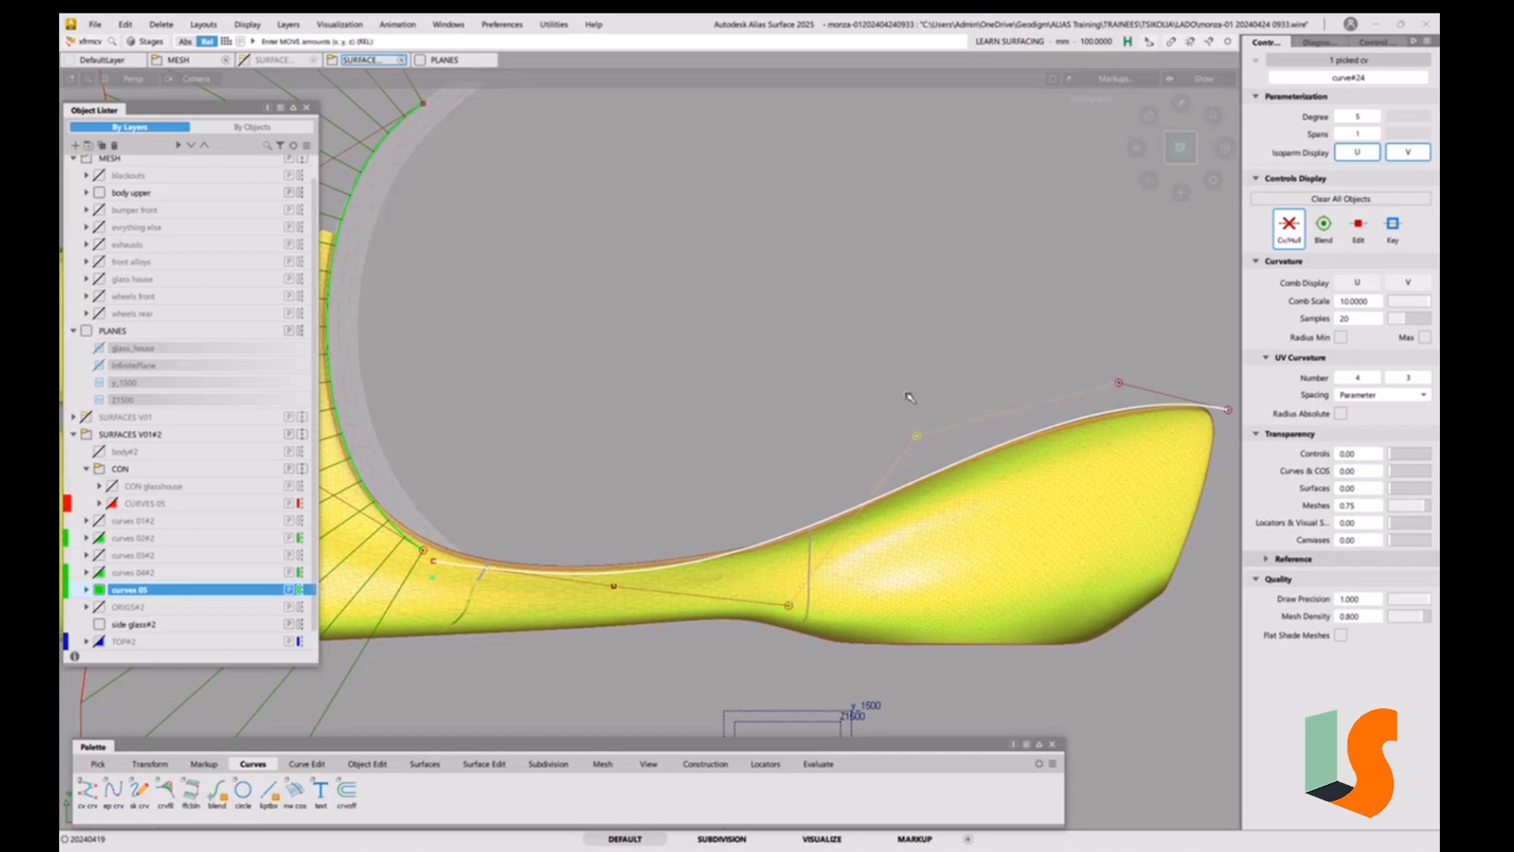
pyautogui.moveTo(909, 396); pyautogui.dragTo(897, 401)
# Raise the side curve to degree 7 with a single span and deselect it.
pyautogui.press('p')
pyautogui.click(1041, 429)
pyautogui.click(1042, 429)
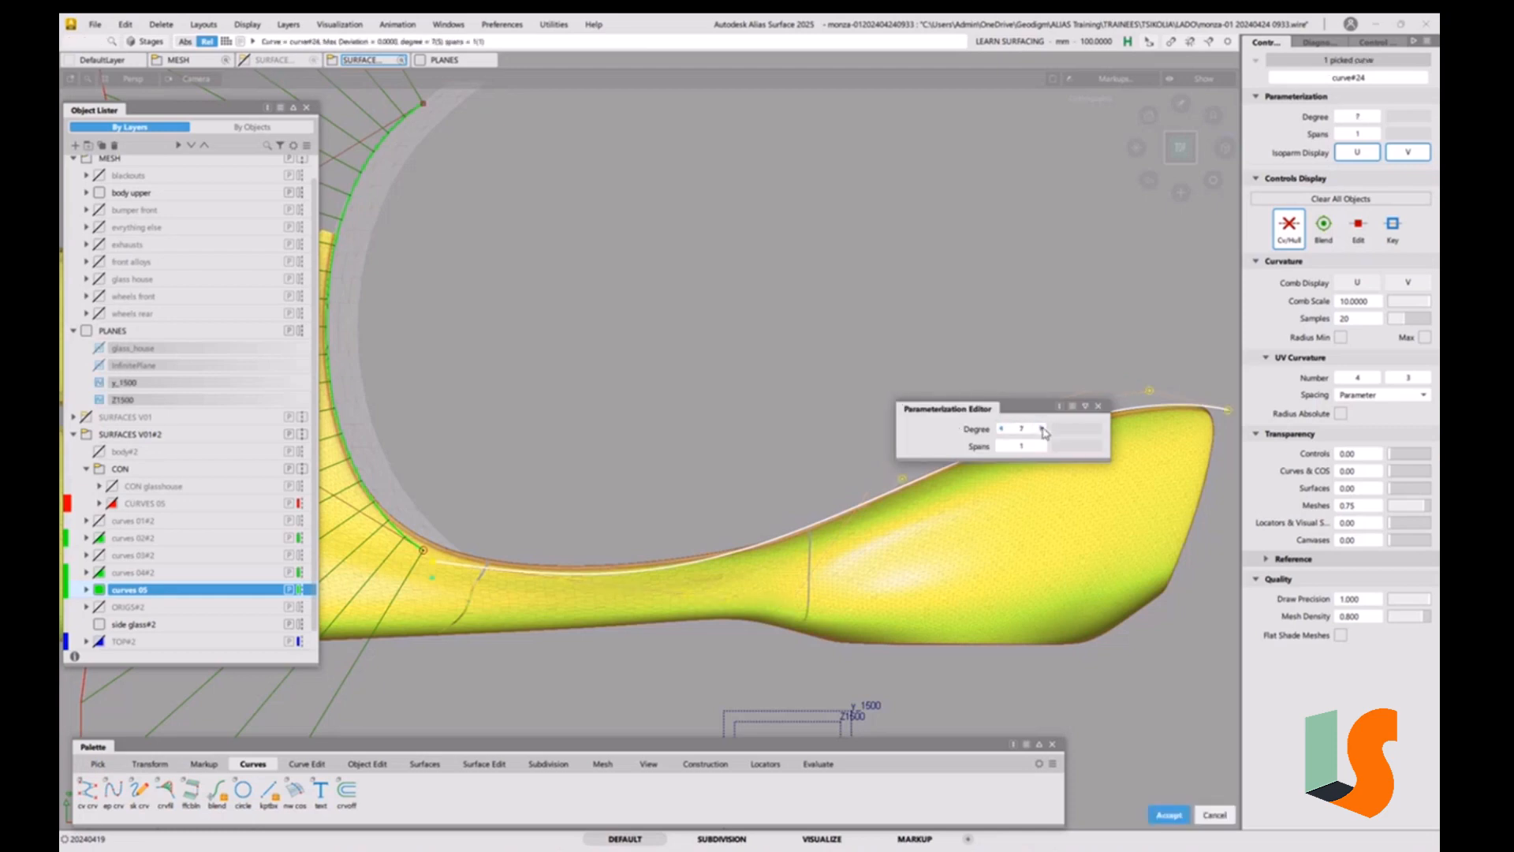
pyautogui.click(893, 364)
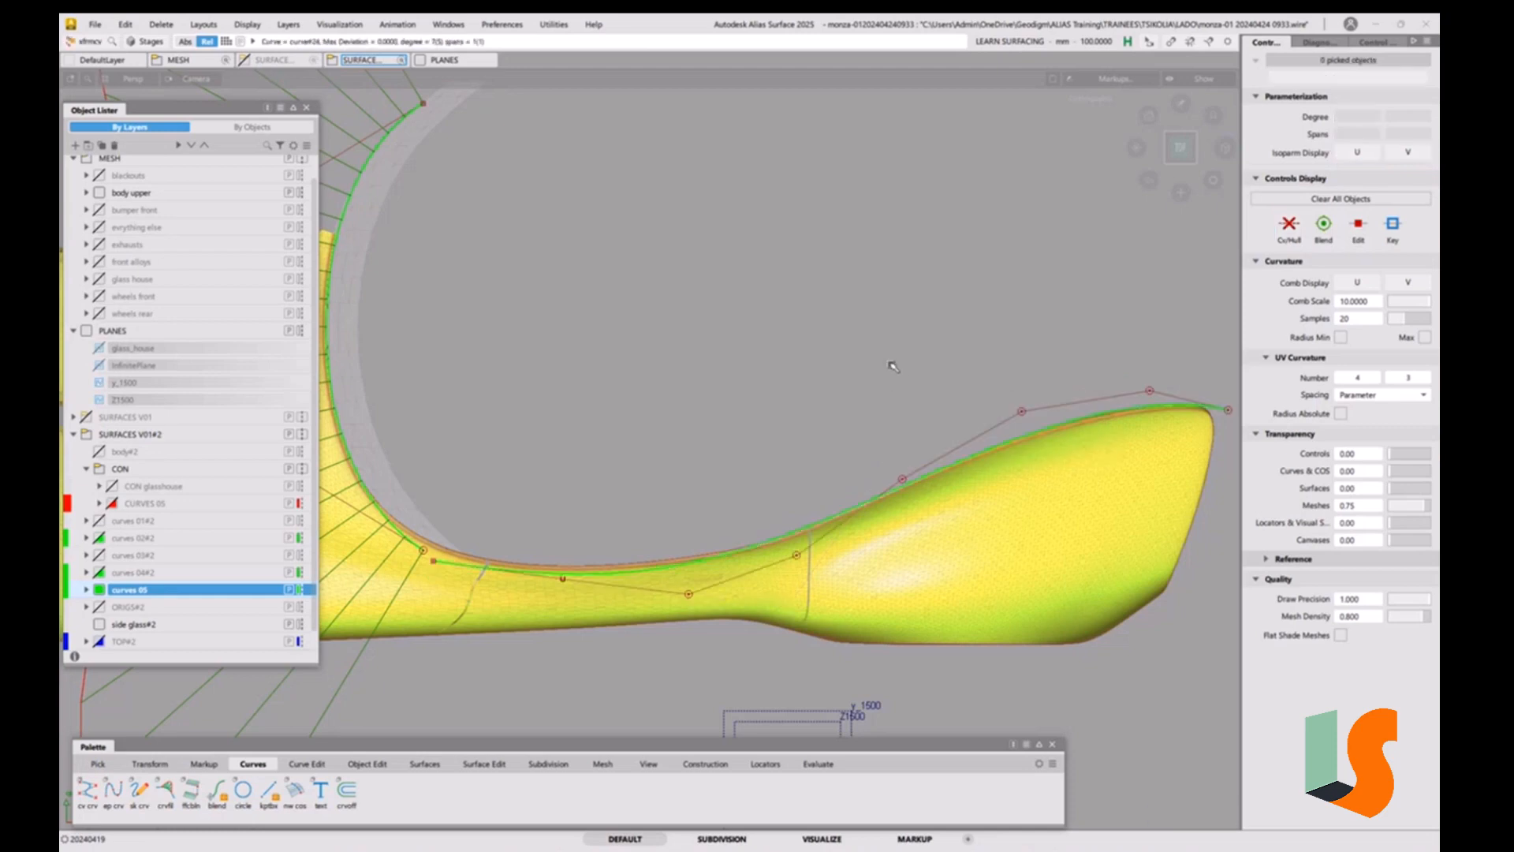
# Pick the side curve's front end control vertex from the overlapping candidates and clear the selection.
pyautogui.click(434, 562)
pyautogui.click(435, 561)
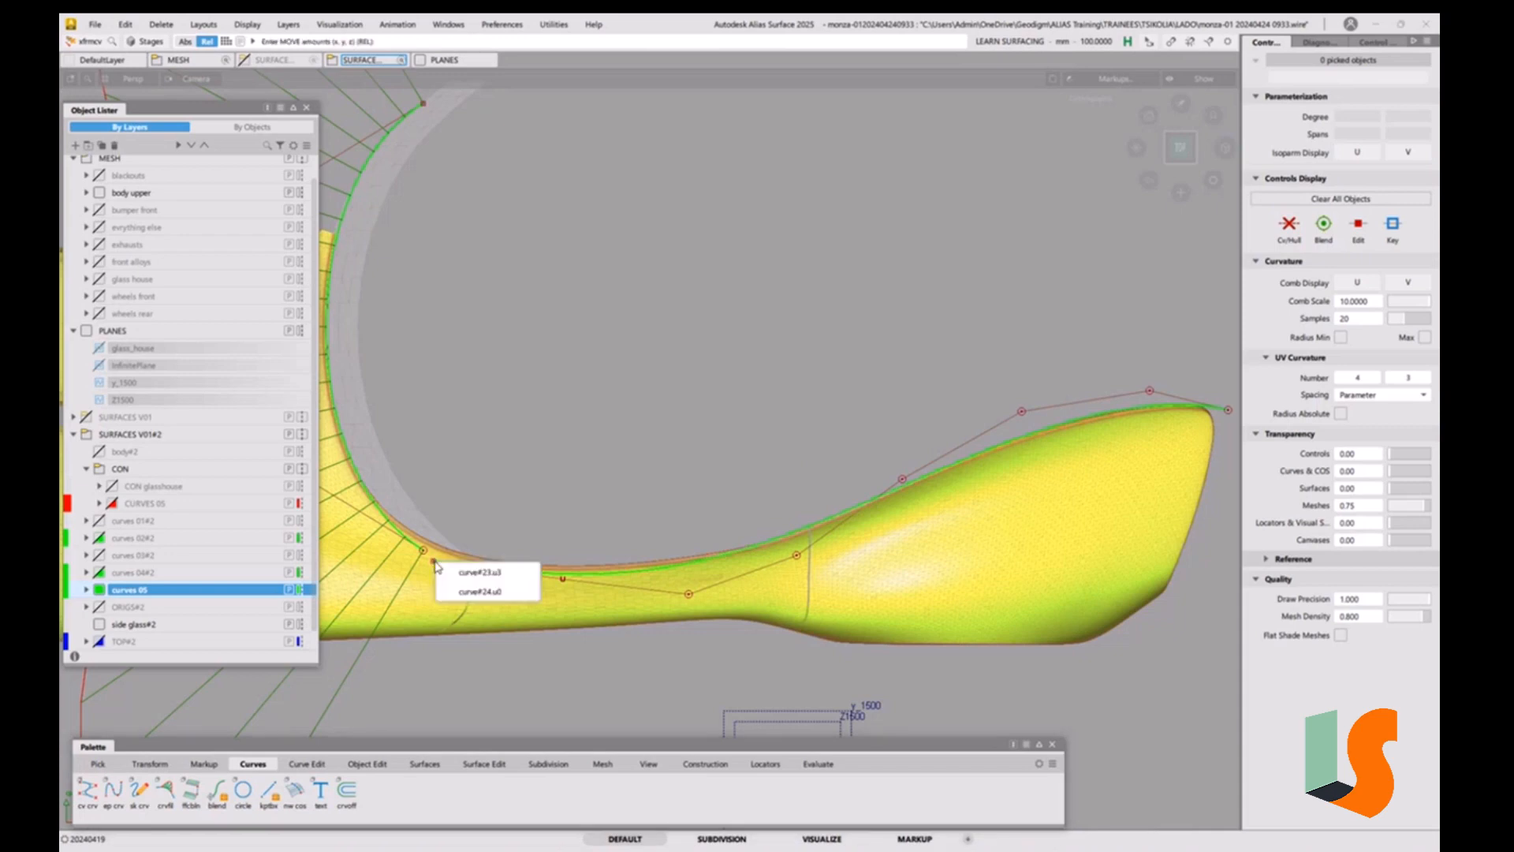
pyautogui.click(470, 591)
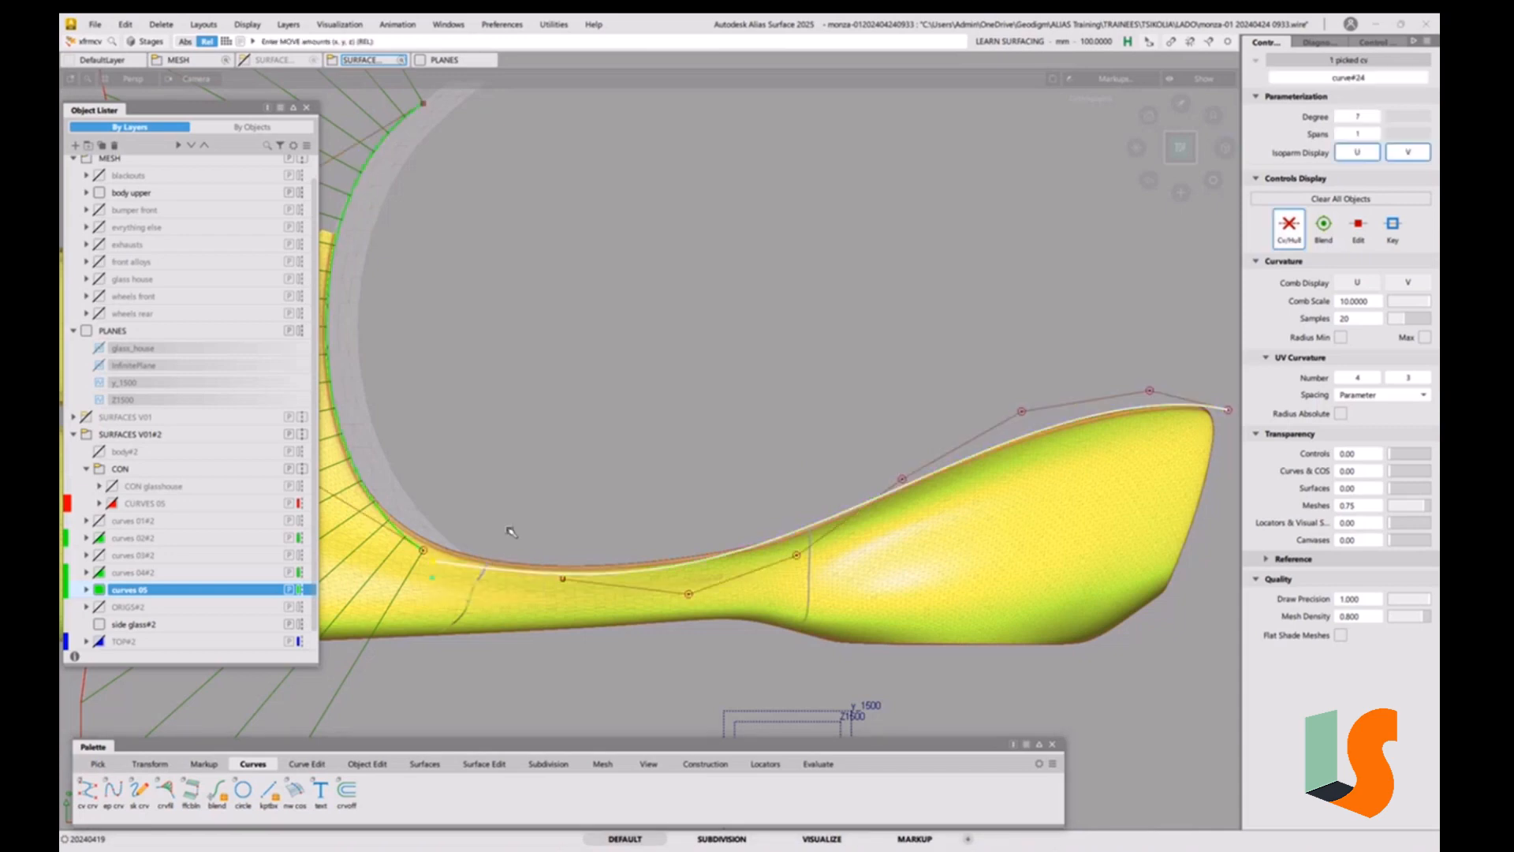
pyautogui.click(536, 543)
pyautogui.click(540, 483)
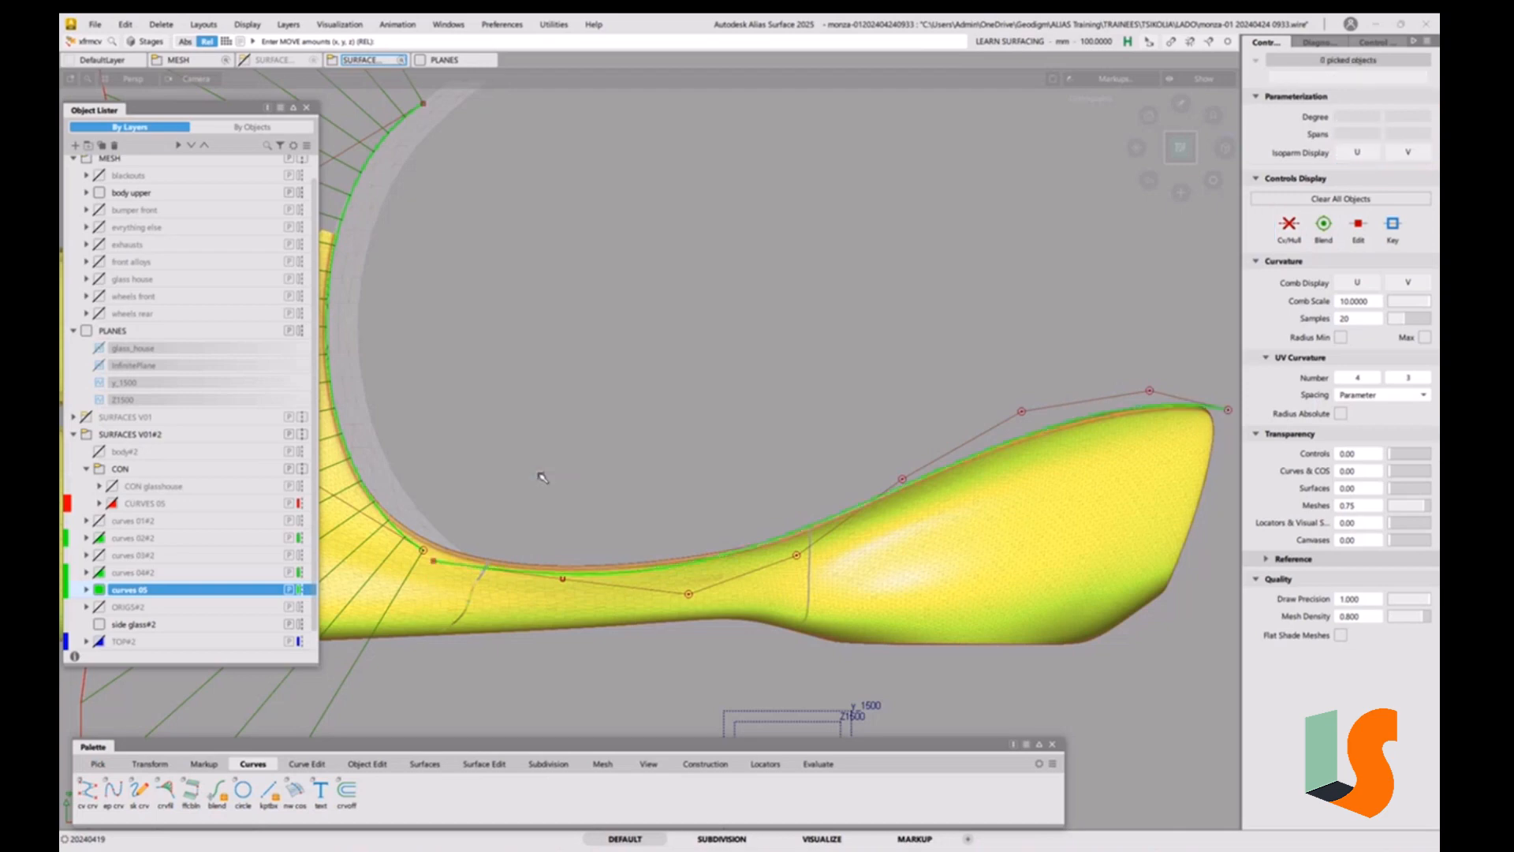
# Set the Move tool's pickbox size to 4.
pyautogui.press('space')
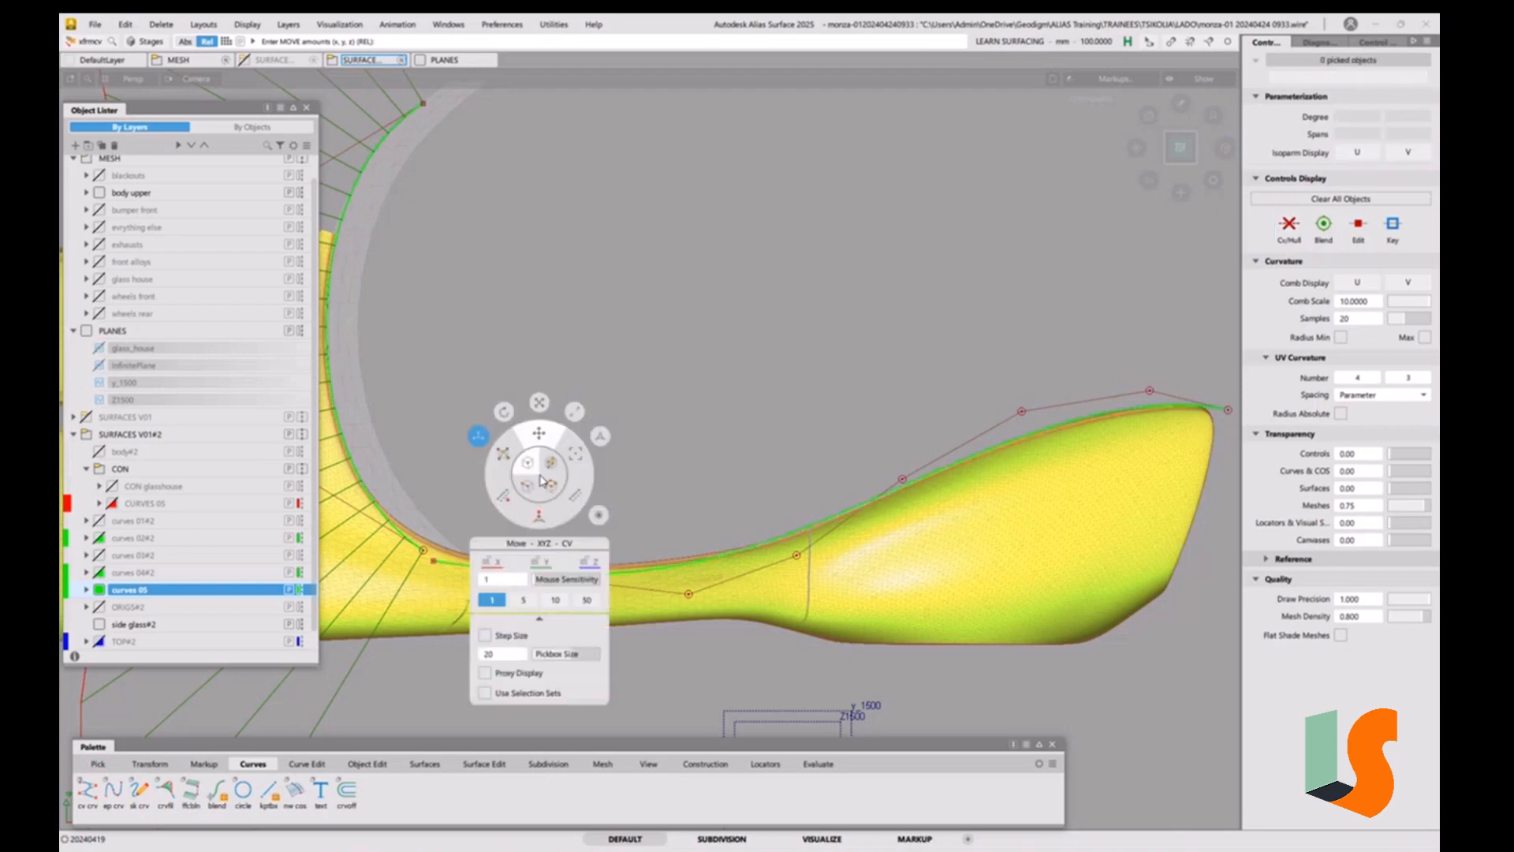
pyautogui.press('space')
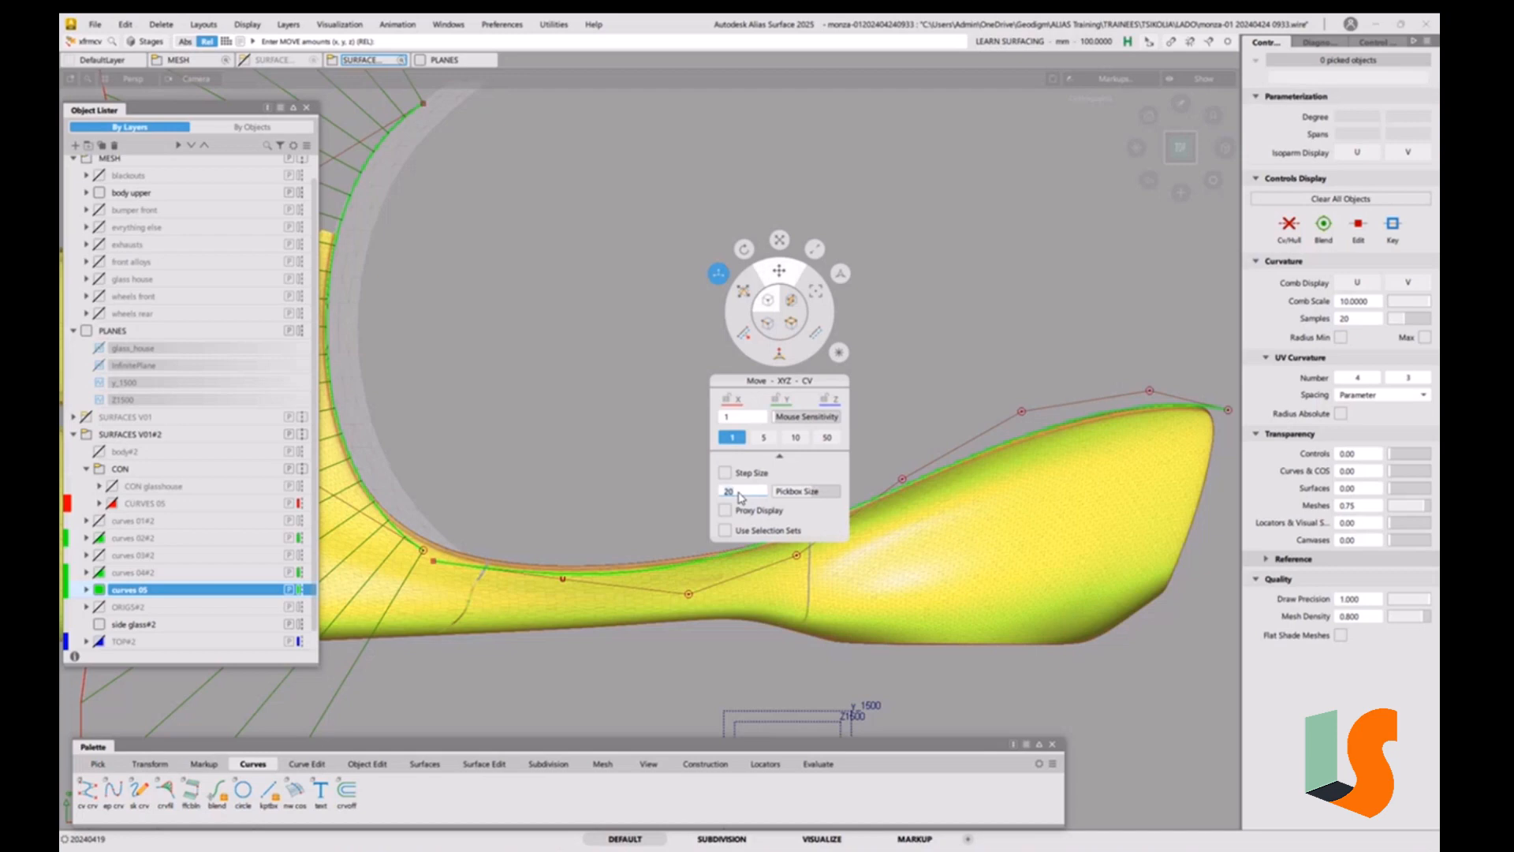
pyautogui.press('BackSpace')
pyautogui.write('4')
pyautogui.click(658, 453)
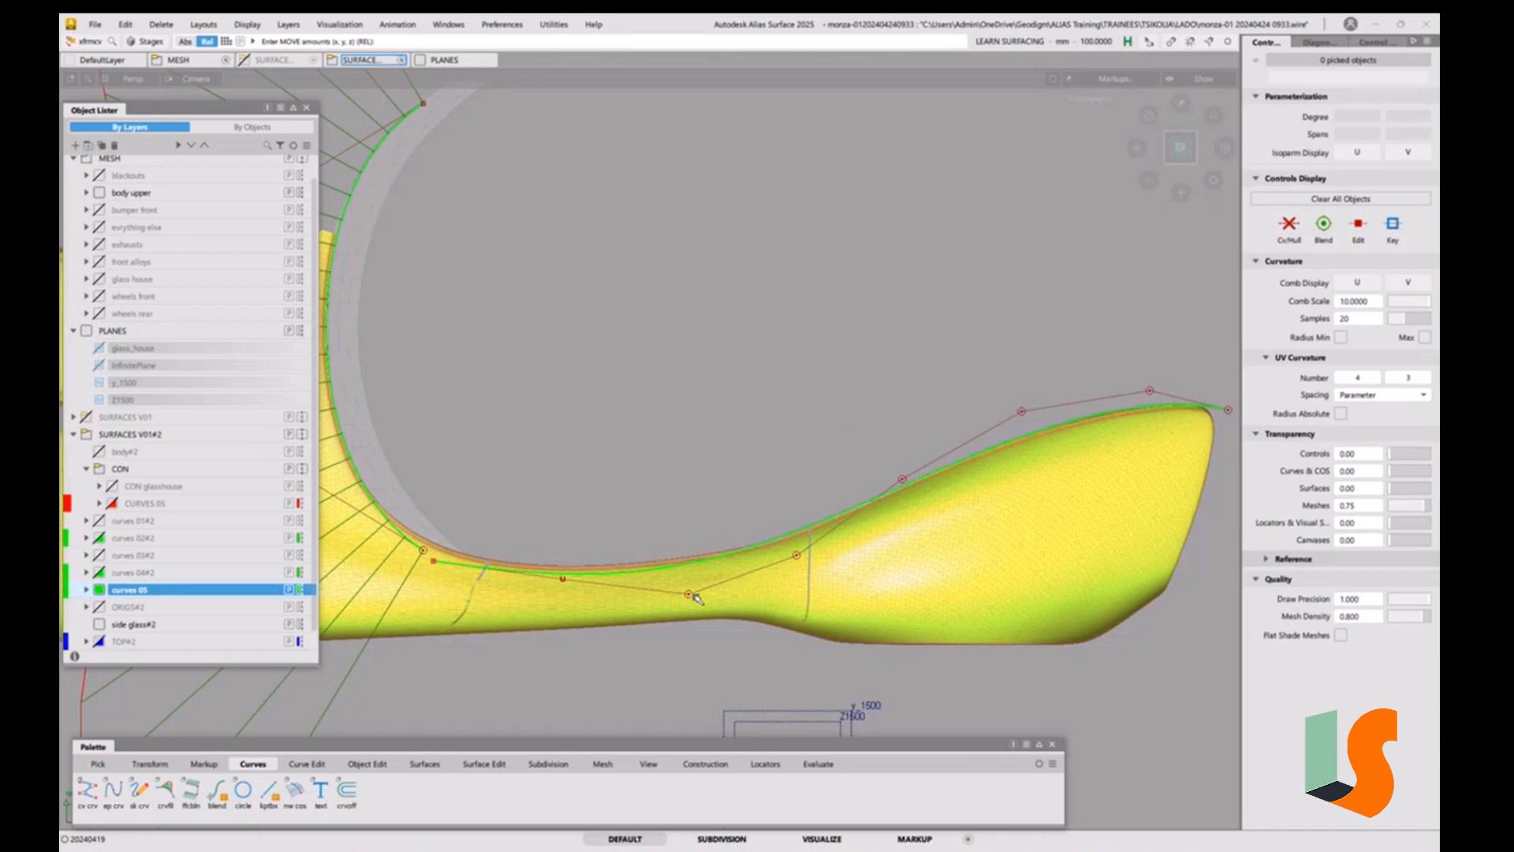
# Try picking the side curve's inner control vertices with the smaller pickbox, move one upward and undo that move.
pyautogui.click(689, 595)
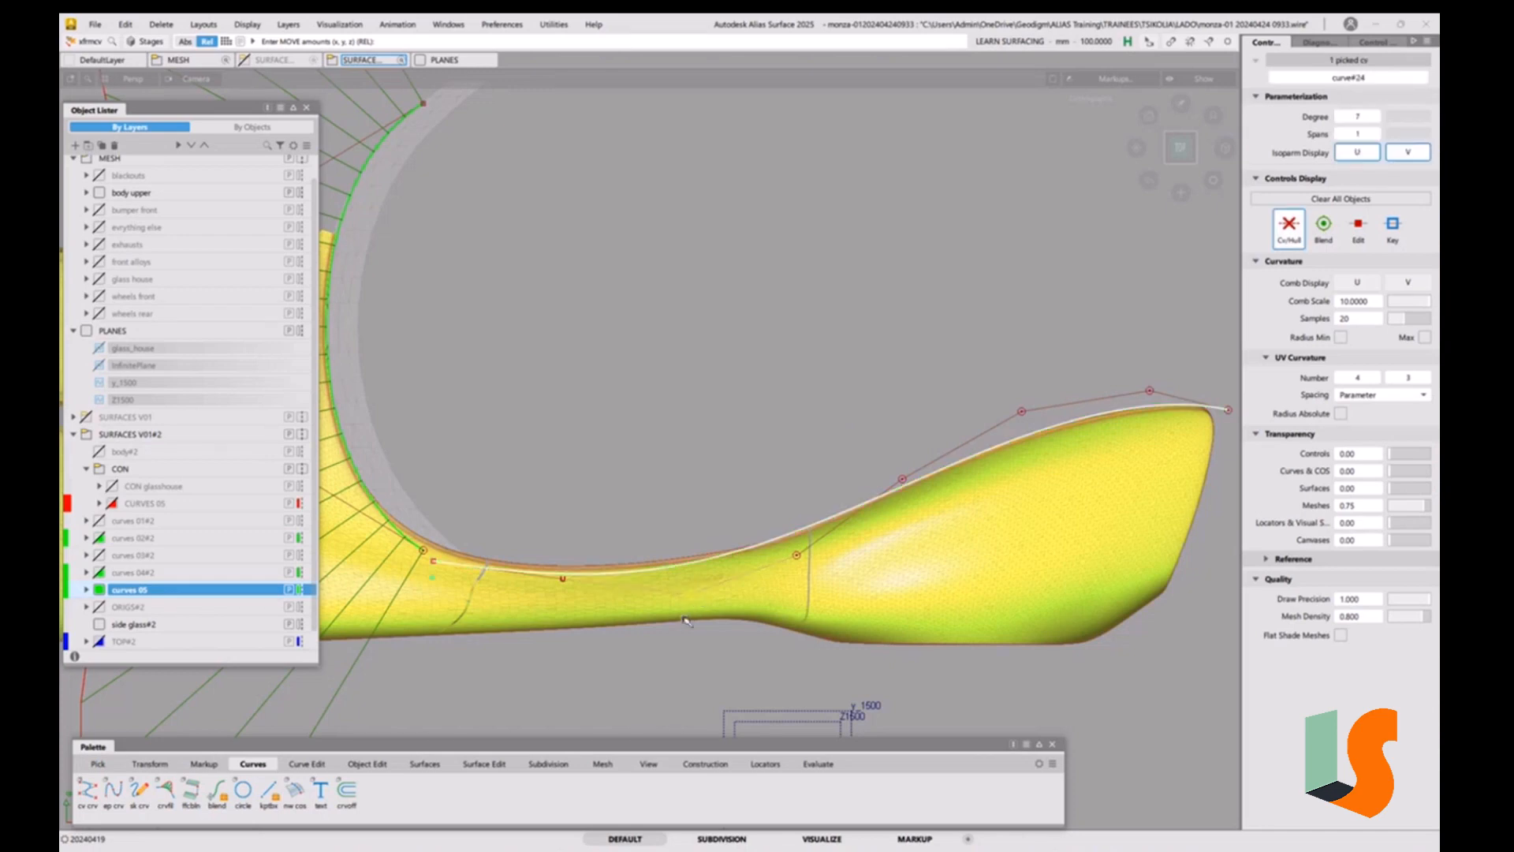
pyautogui.click(735, 501)
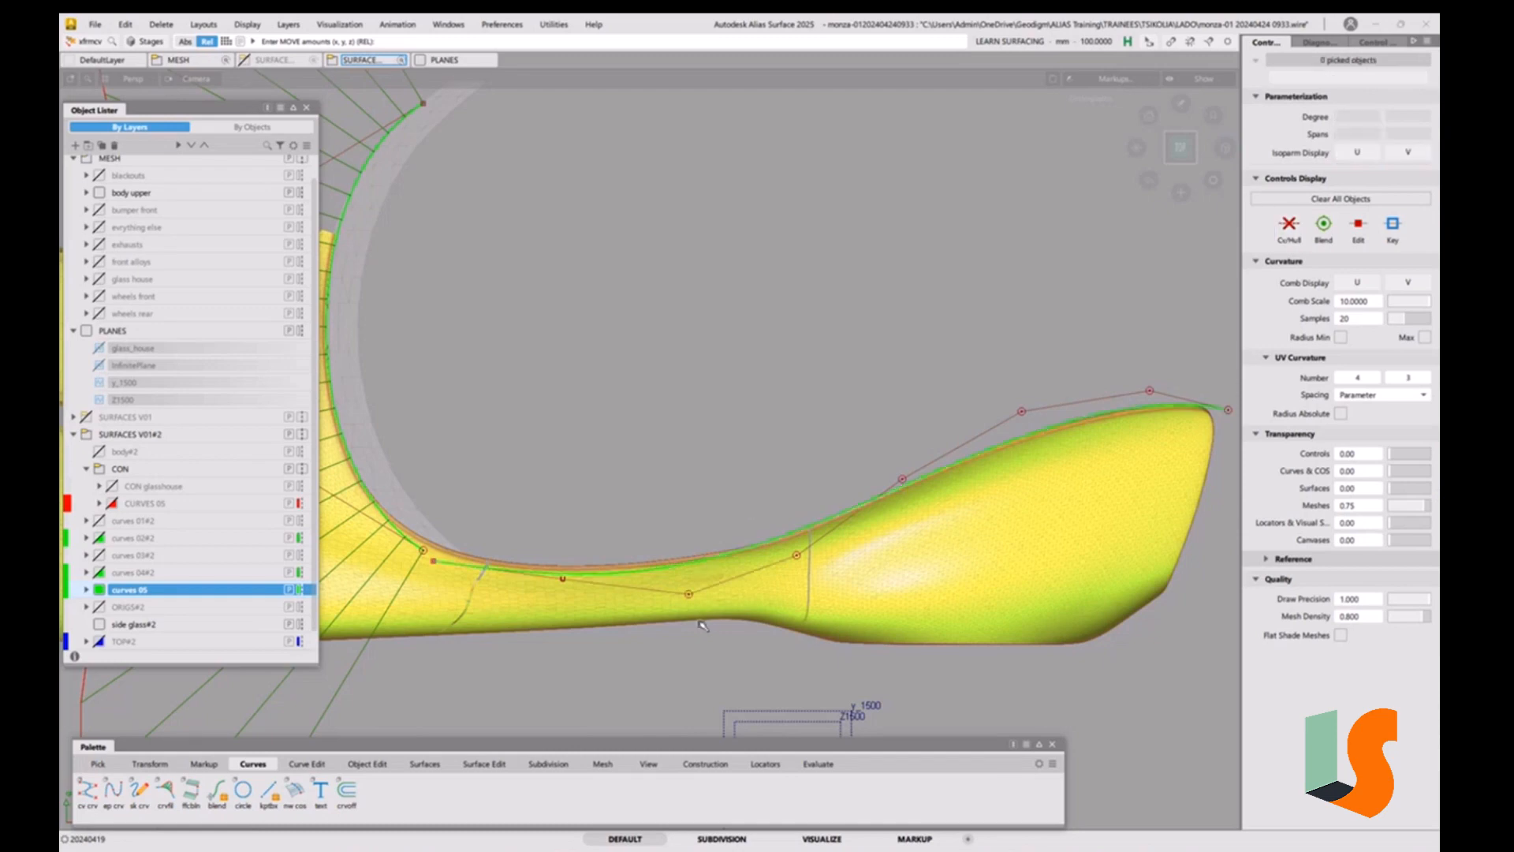
pyautogui.keyDown('ctrl'); pyautogui.keyDown('shift'); pyautogui.moveTo(713, 539); pyautogui.dragTo(714, 574); pyautogui.keyUp('shift'); pyautogui.keyUp('ctrl')
pyautogui.keyDown('ctrl'); pyautogui.keyDown('shift'); pyautogui.moveTo(712, 483); pyautogui.dragTo(675, 563); pyautogui.keyUp('shift'); pyautogui.keyUp('ctrl')
pyautogui.click(797, 555)
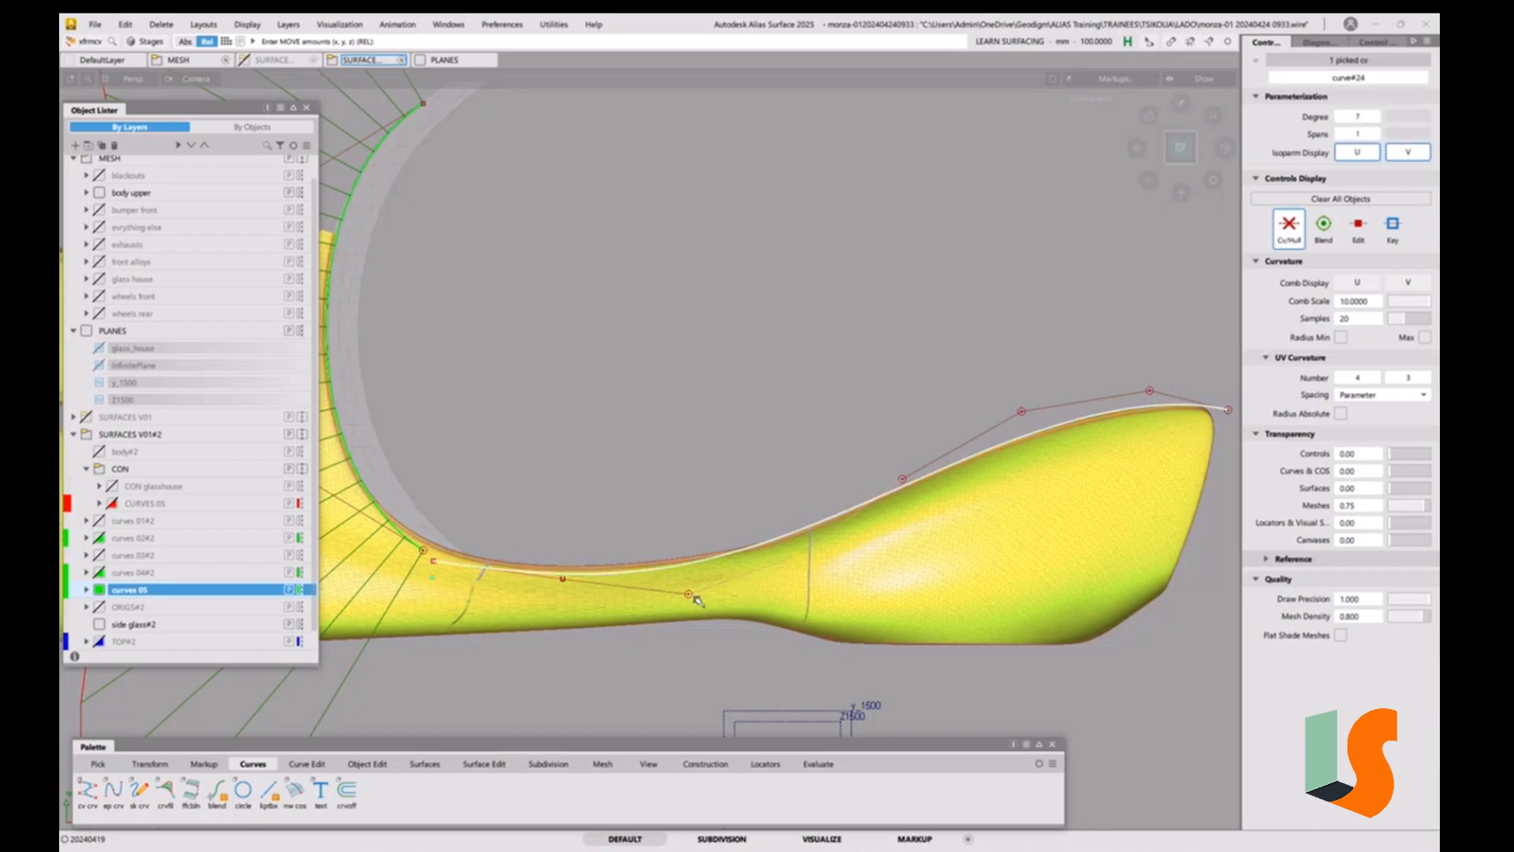
pyautogui.moveTo(697, 601); pyautogui.dragTo(669, 486)
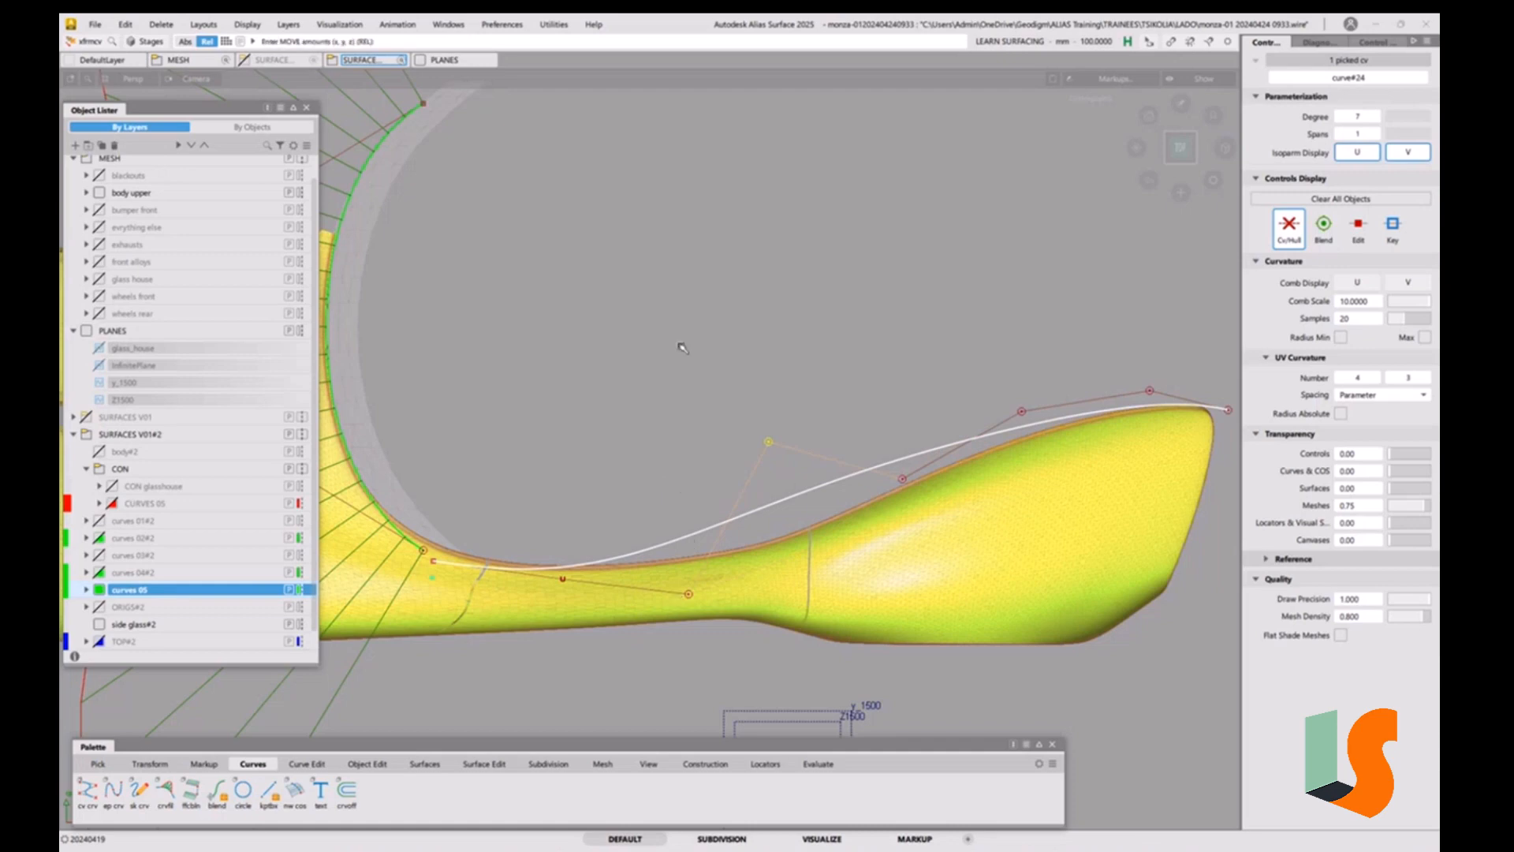
pyautogui.hotkey('ctrl', 'z')
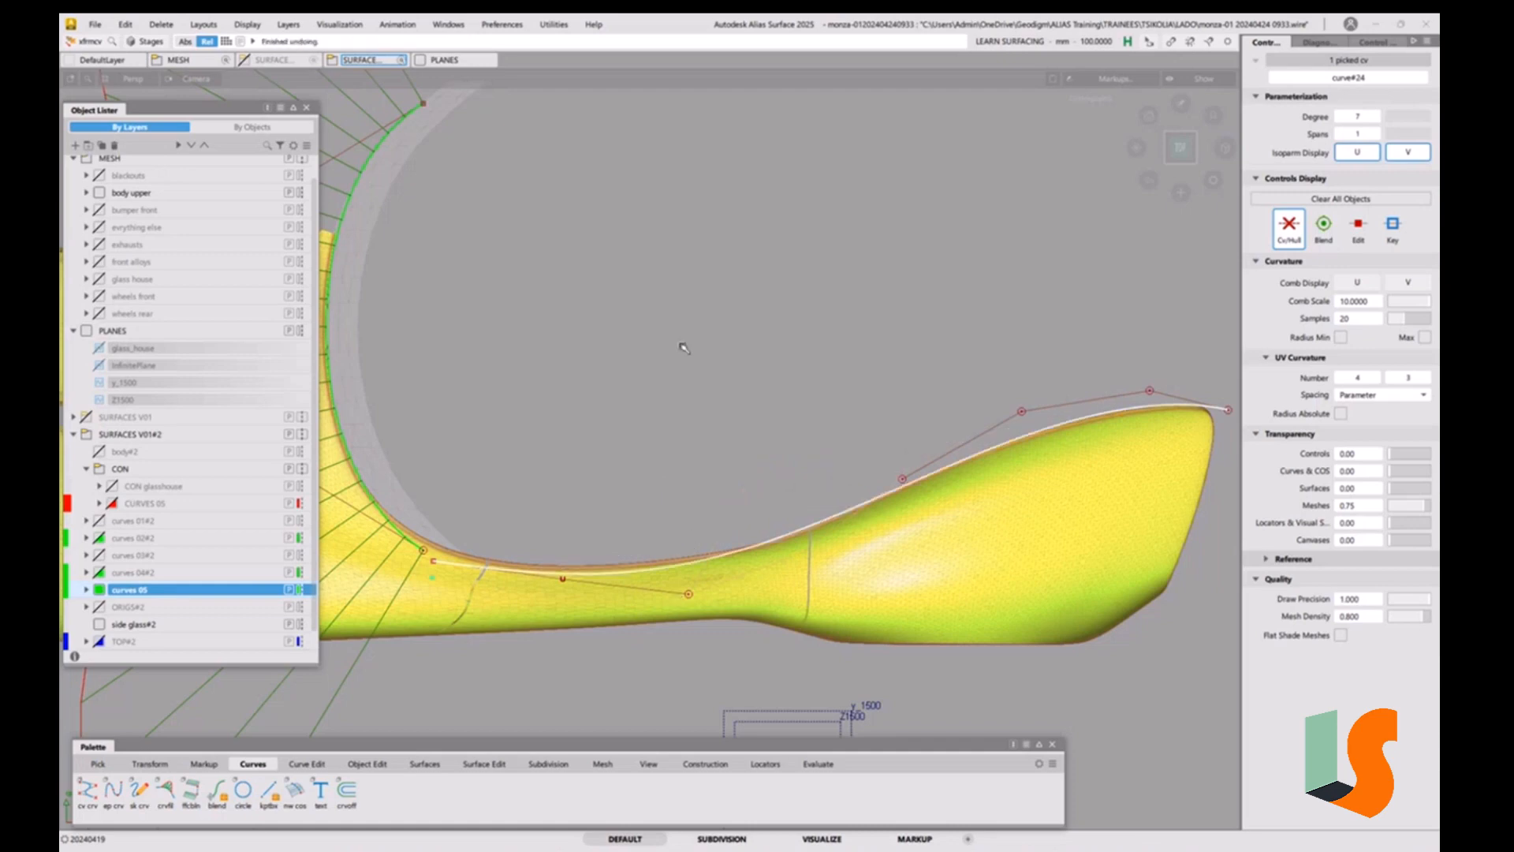
# Set the Move tool's pickbox size to 20 and pick curve#24's end control vertex from the overlapping candidates.
pyautogui.rightClick(681, 344)
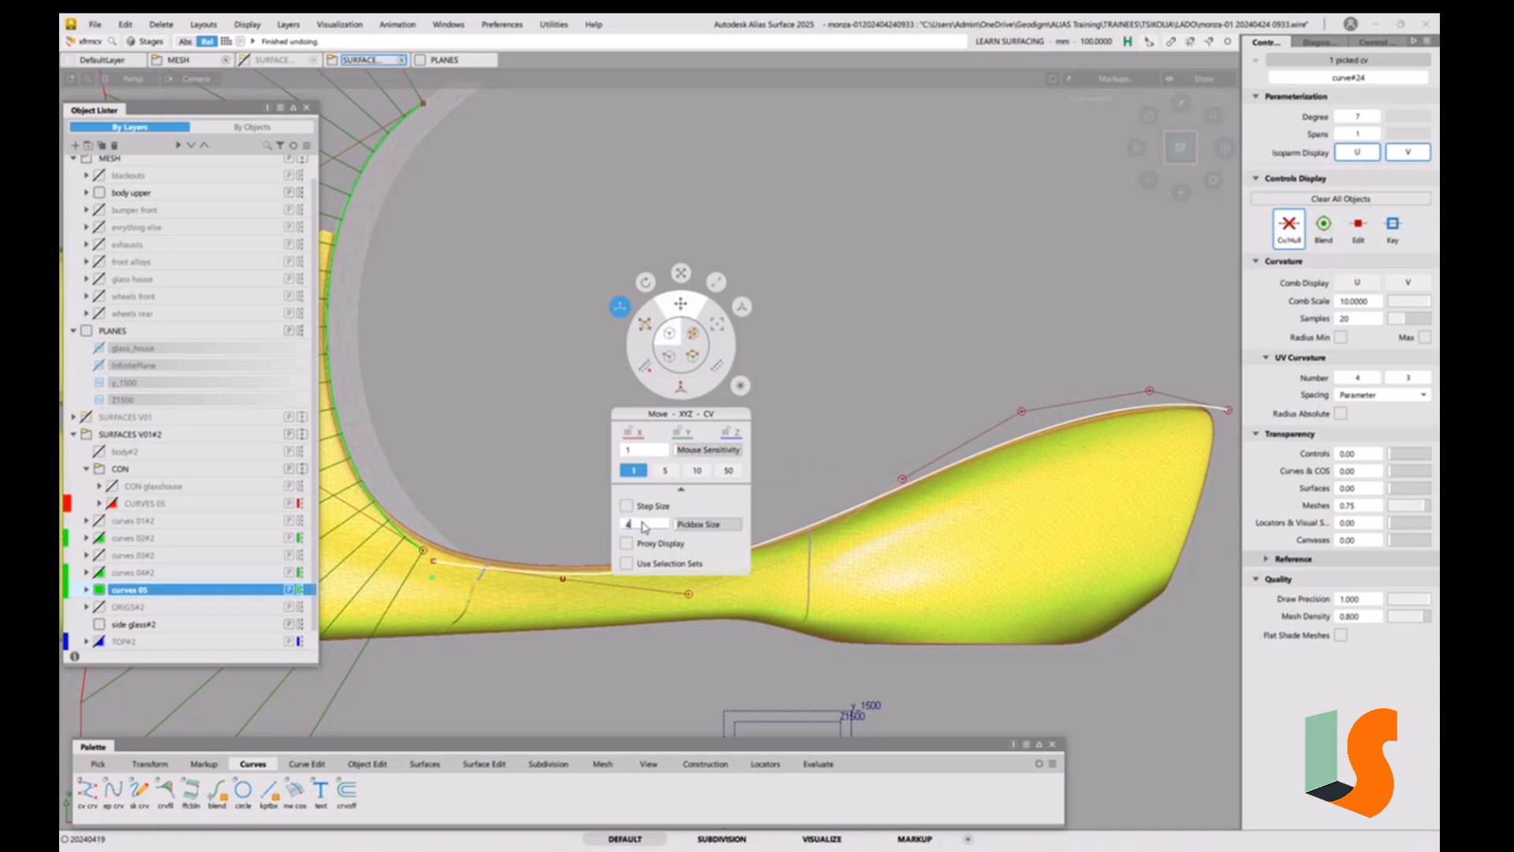
pyautogui.click(551, 511)
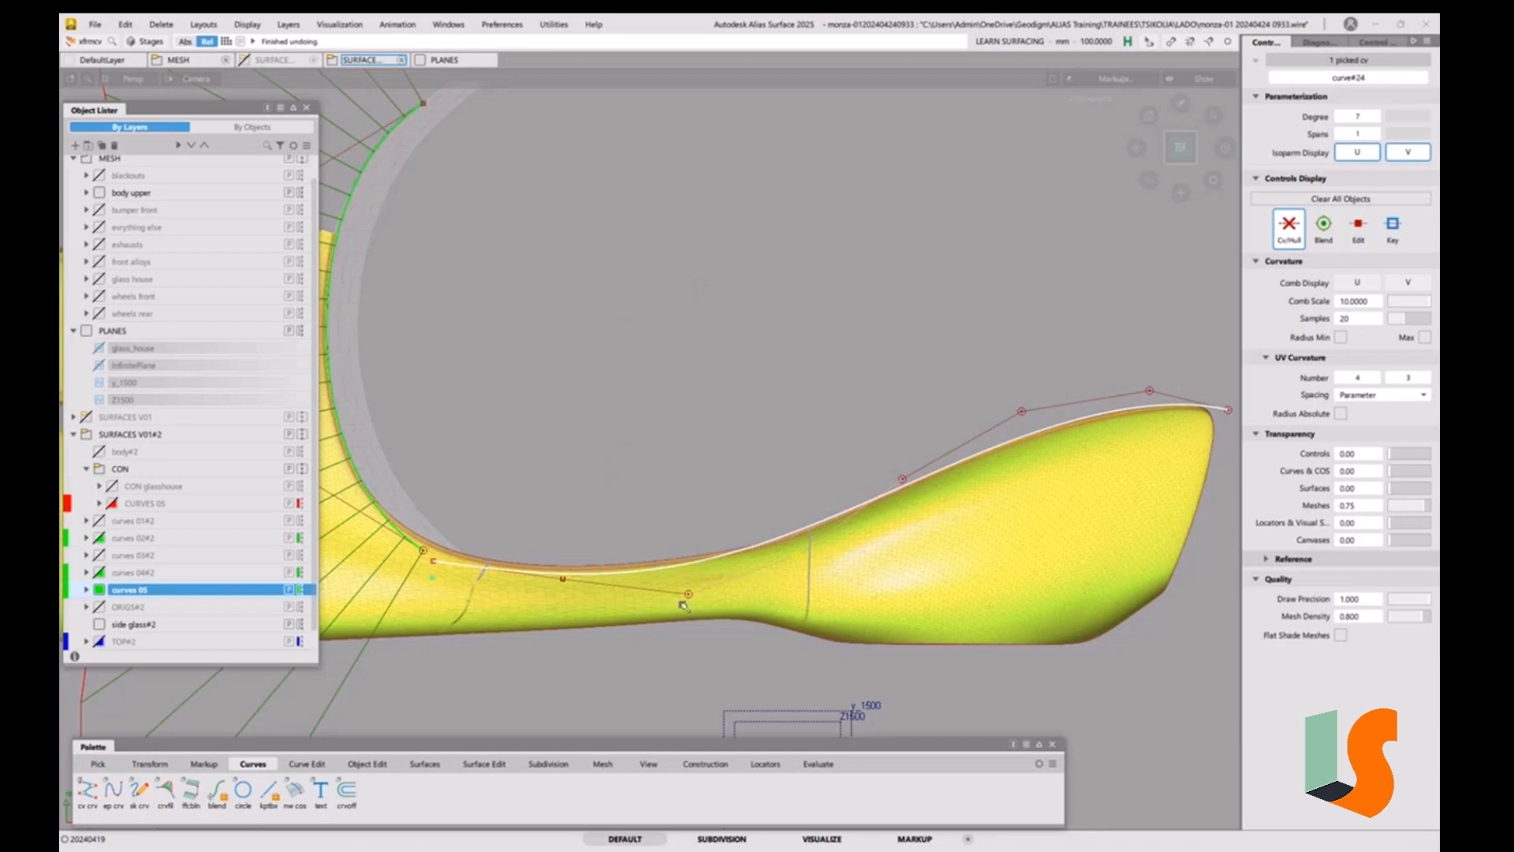
pyautogui.click(699, 602)
pyautogui.click(434, 565)
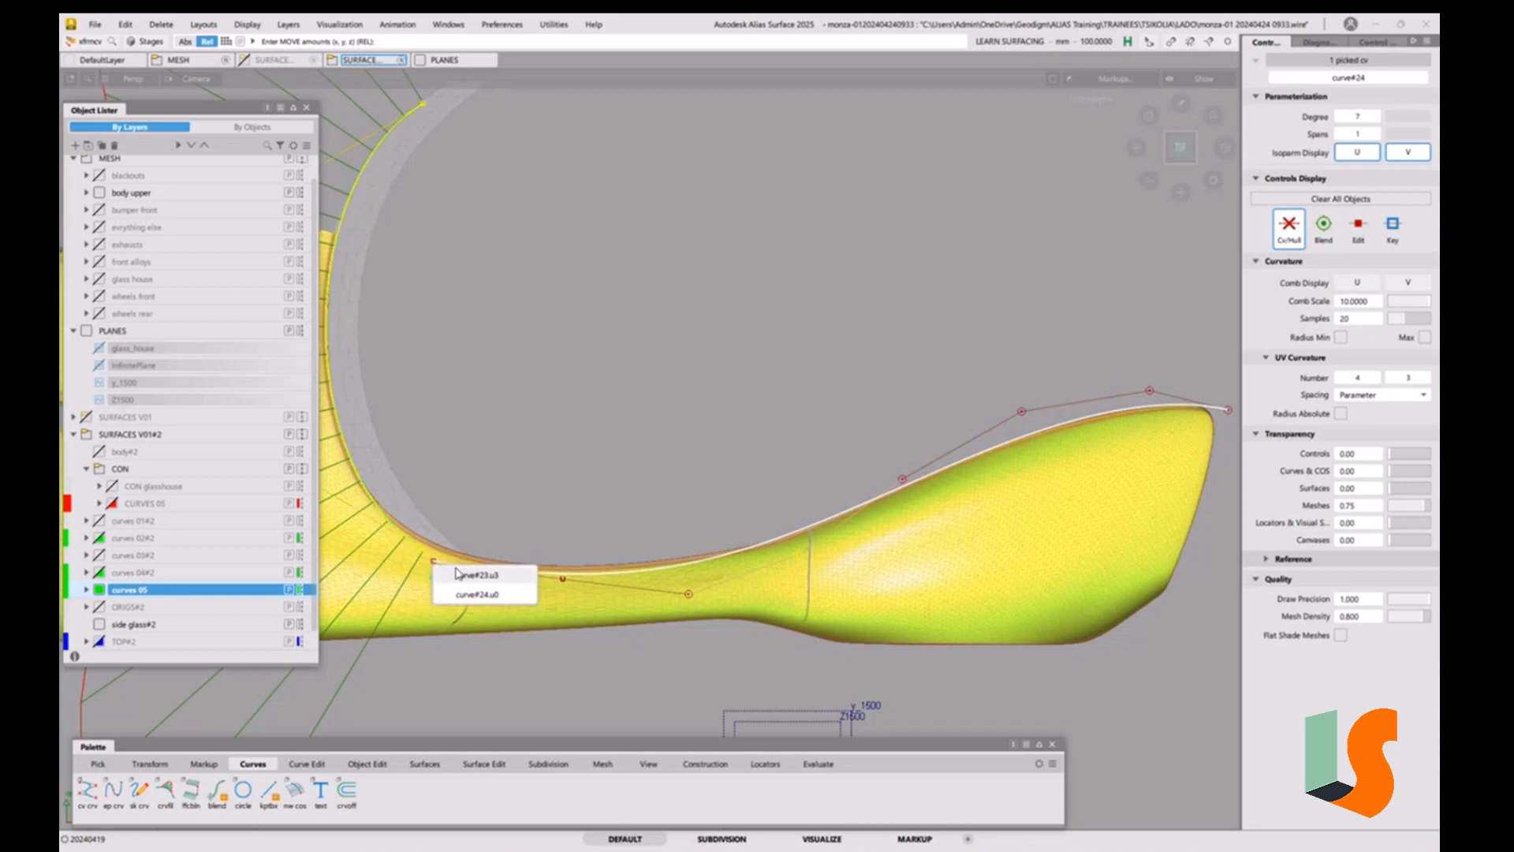
pyautogui.click(471, 594)
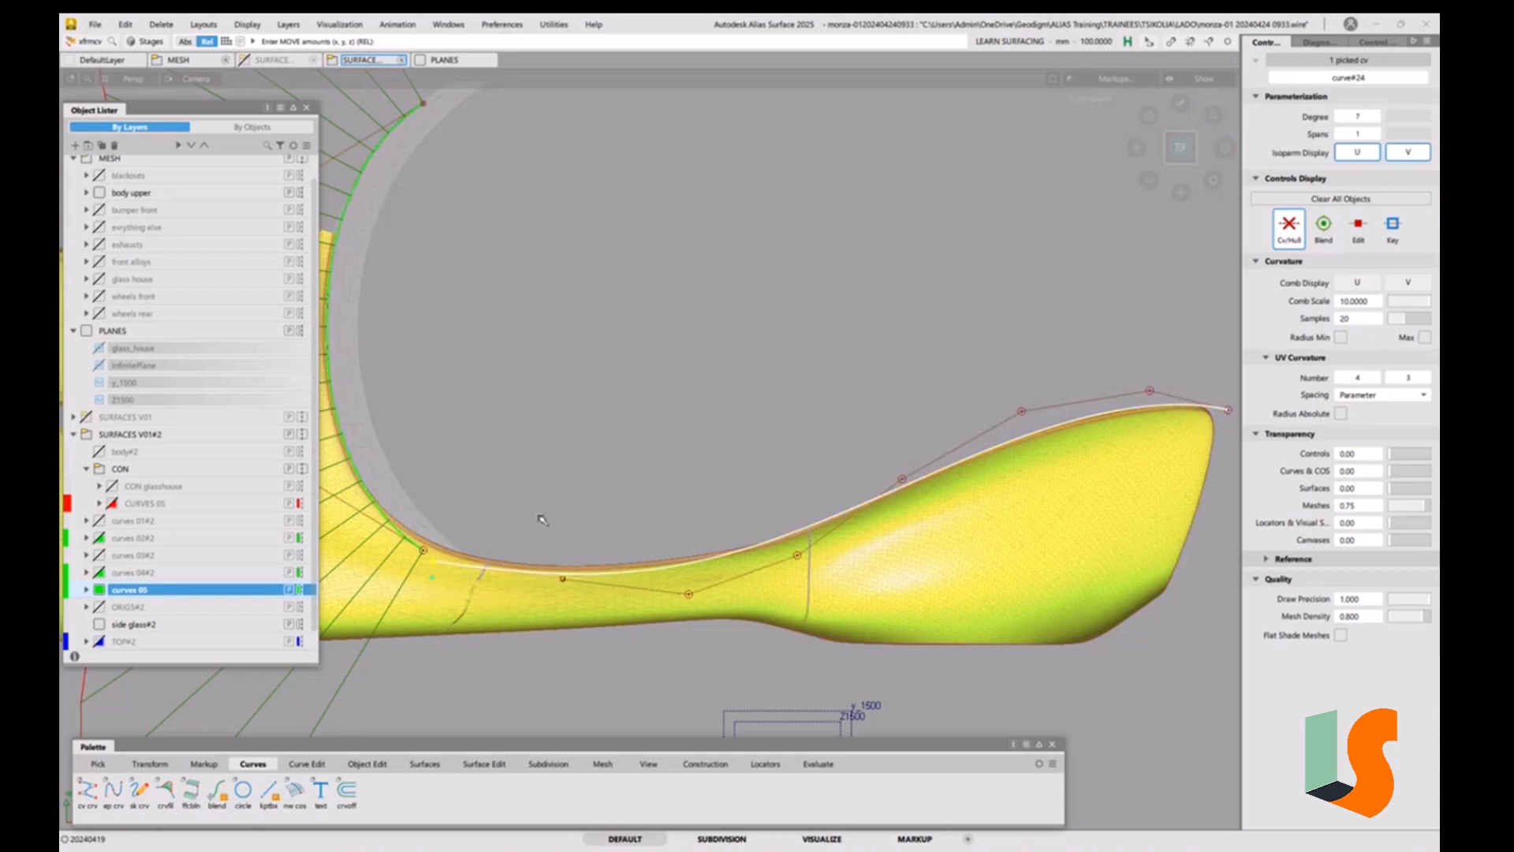
pyautogui.click(670, 483)
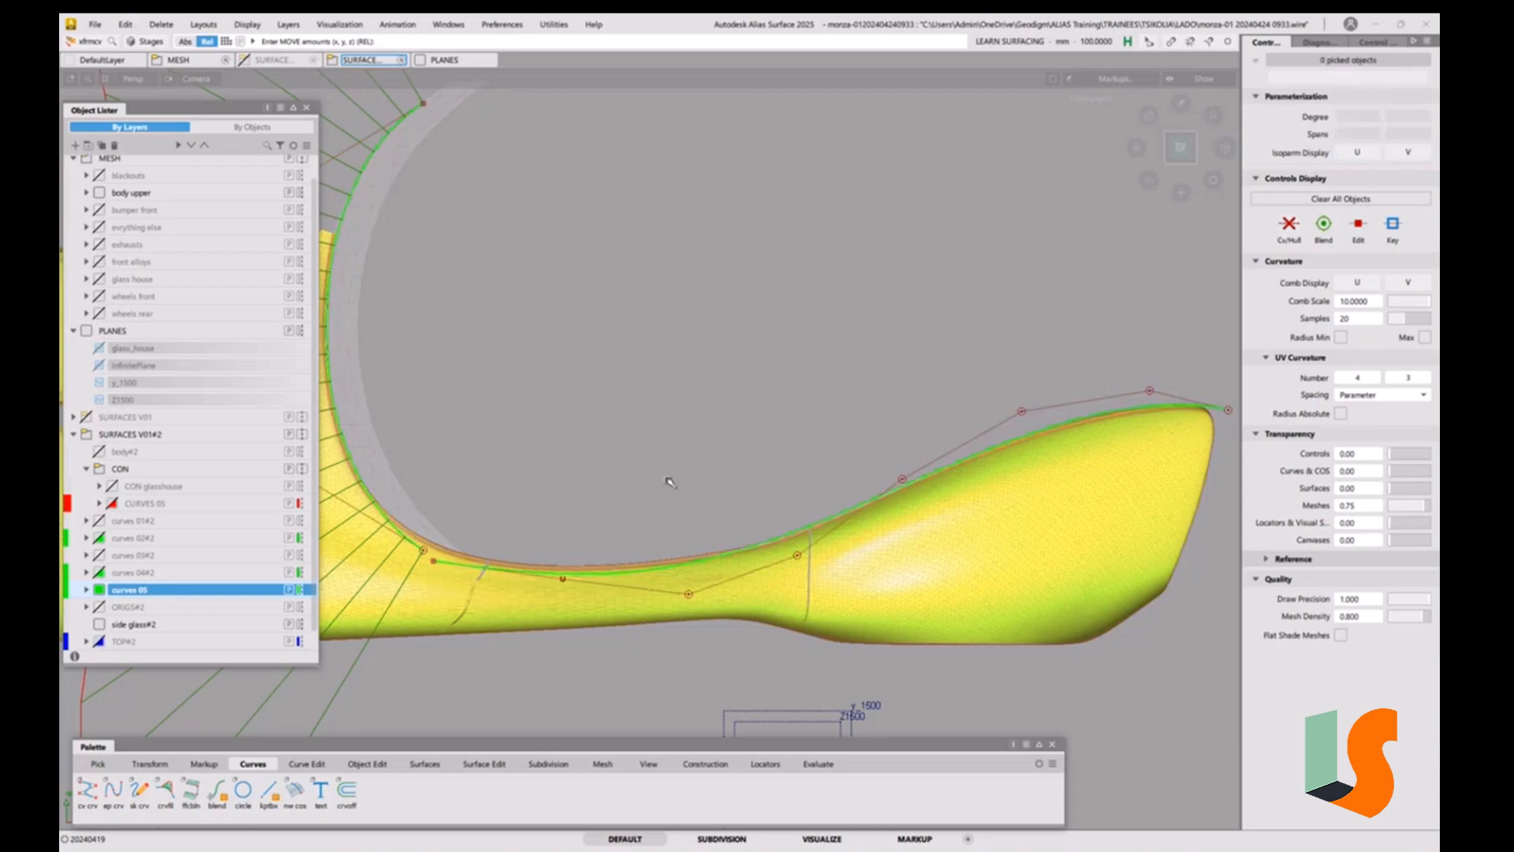
# Reduce the Move tool's pickbox size and pick the side curve's third and second control vertices individually.
pyautogui.rightClick(670, 483)
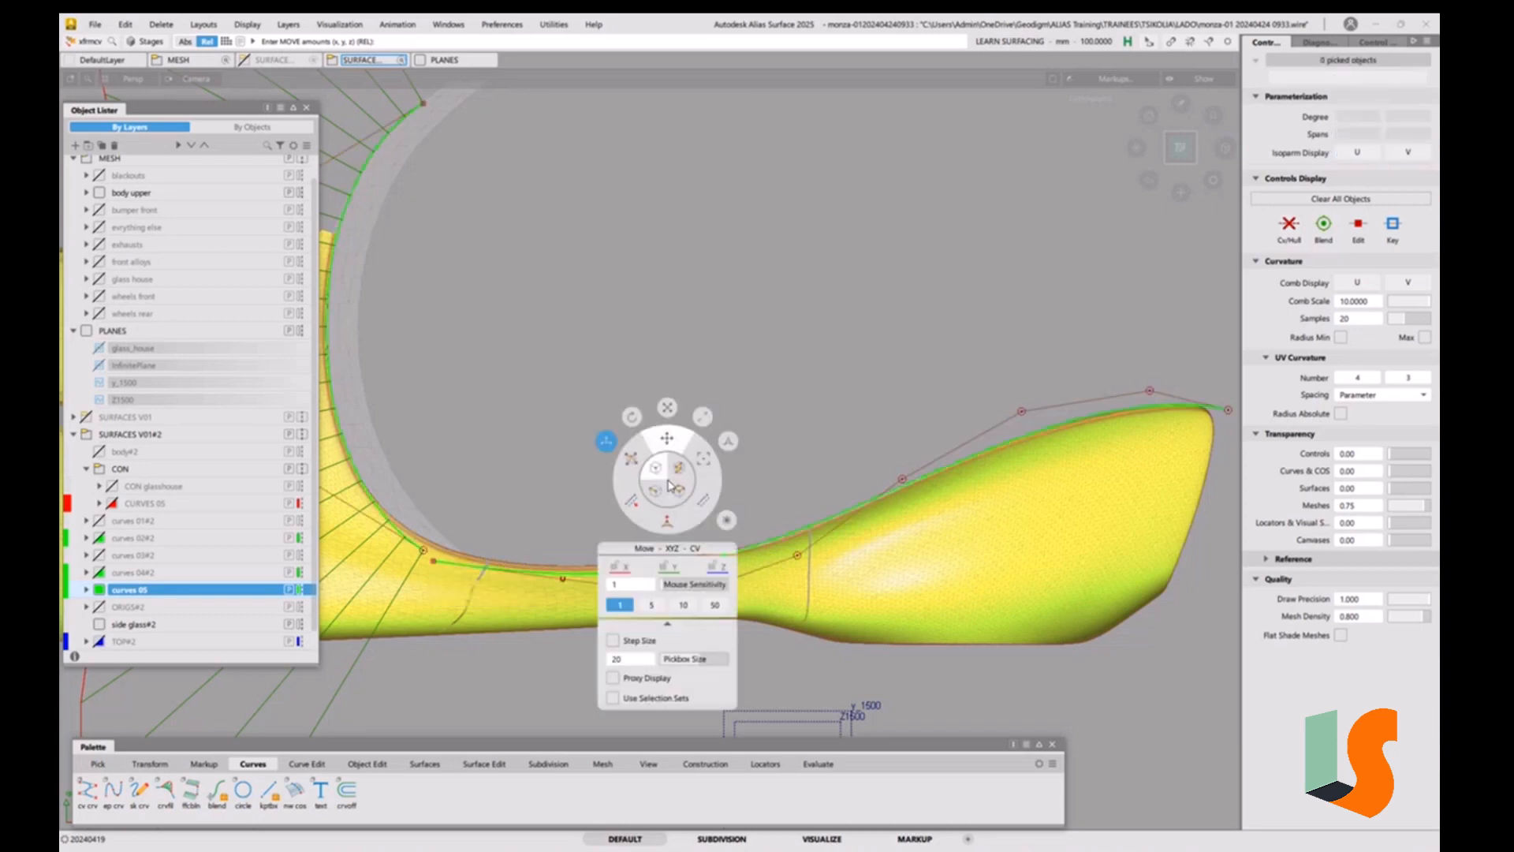
pyautogui.click(619, 659)
pyautogui.press('Return')
pyautogui.click(697, 604)
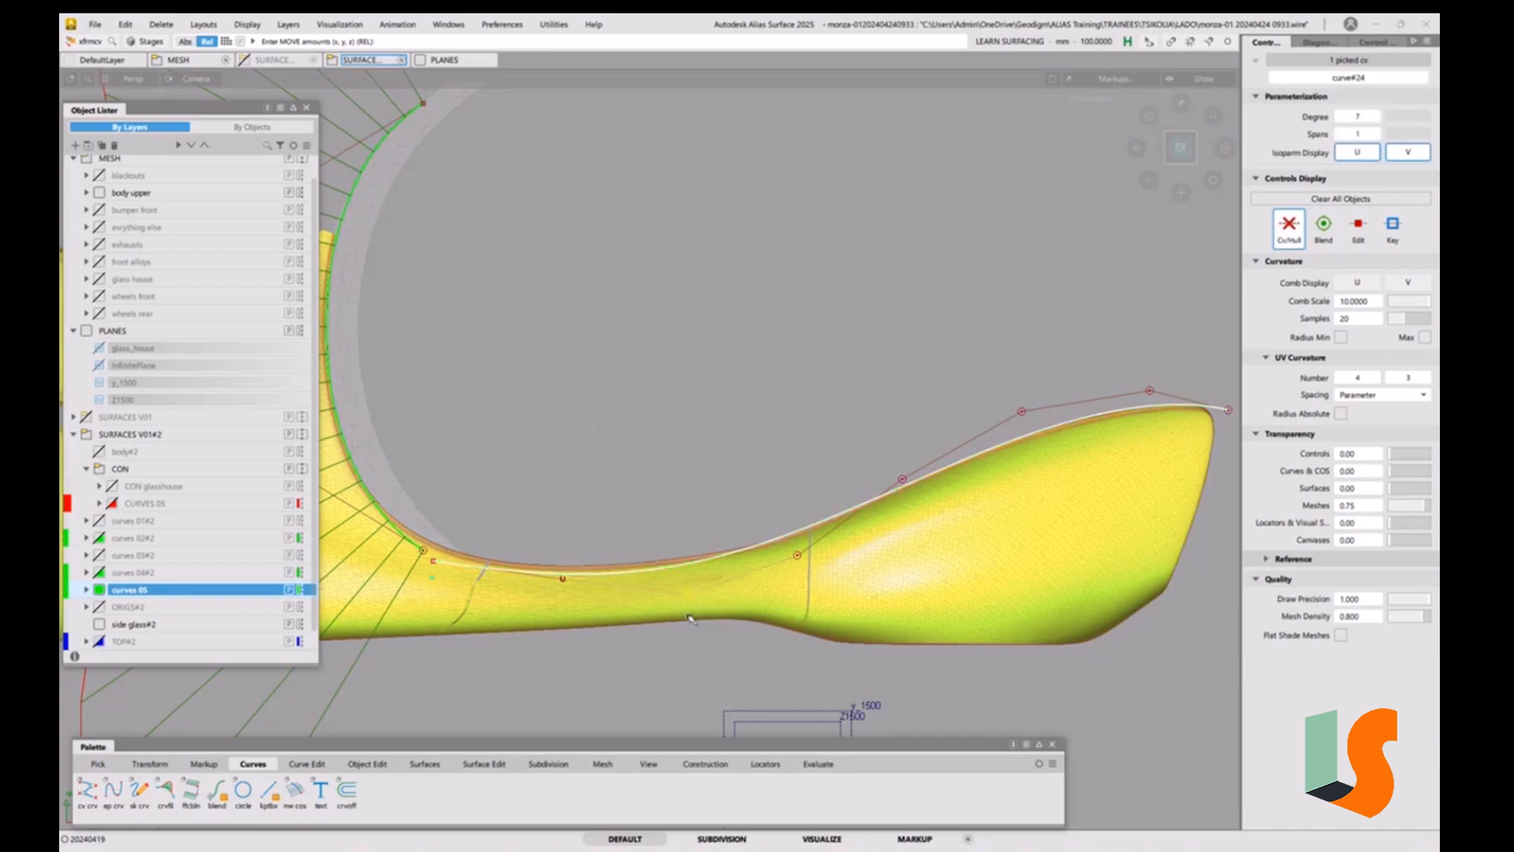
pyautogui.click(566, 582)
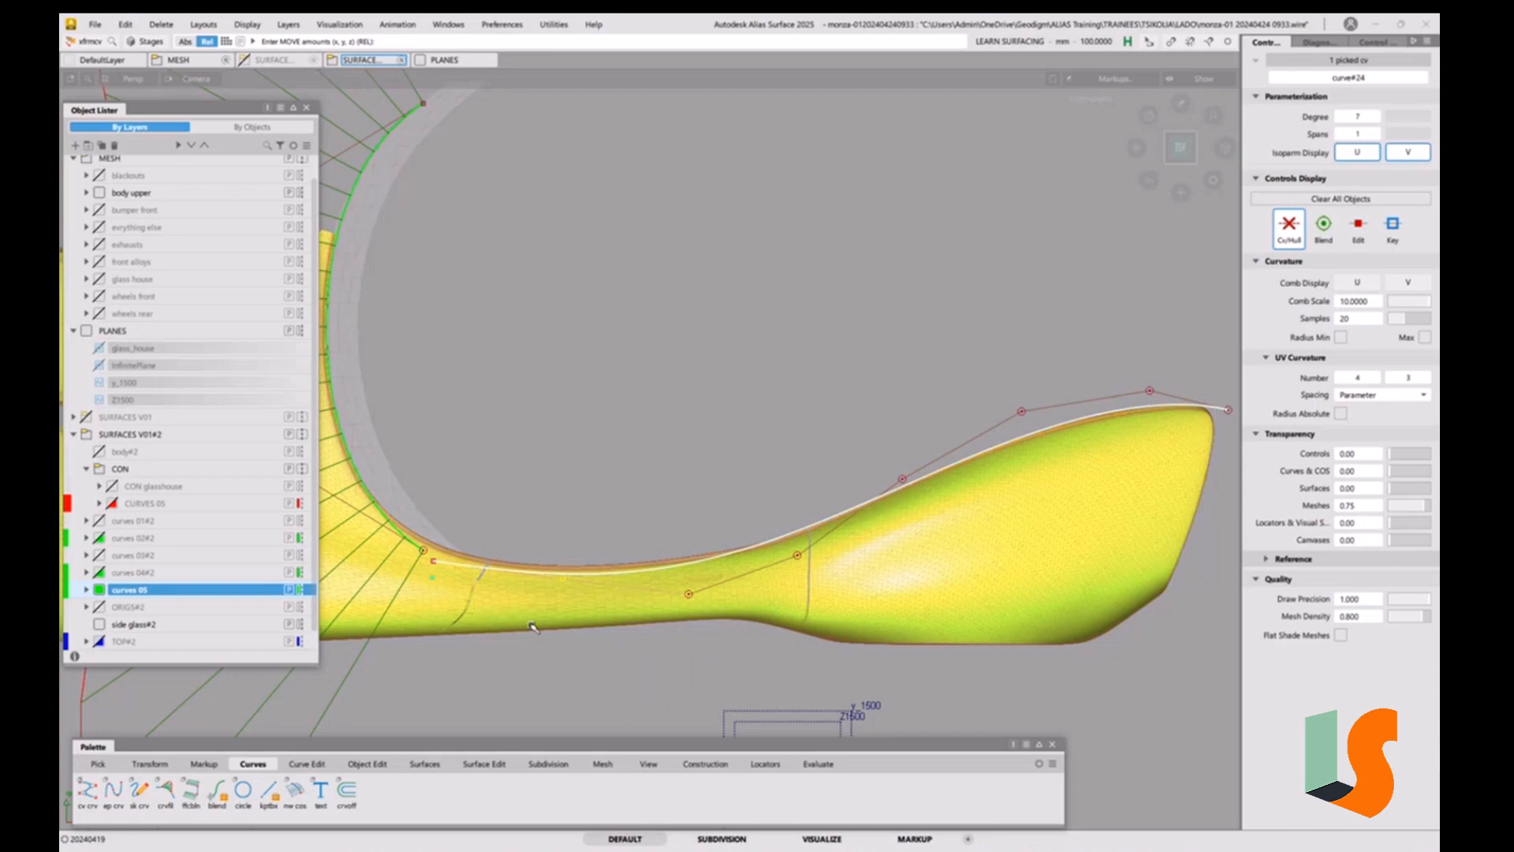
# Raise the side curve's front end, second and third control vertices slightly and shift the fourth rearward and down to fit the mesh edge.
pyautogui.click(433, 562)
pyautogui.moveTo(637, 477); pyautogui.dragTo(636, 466)
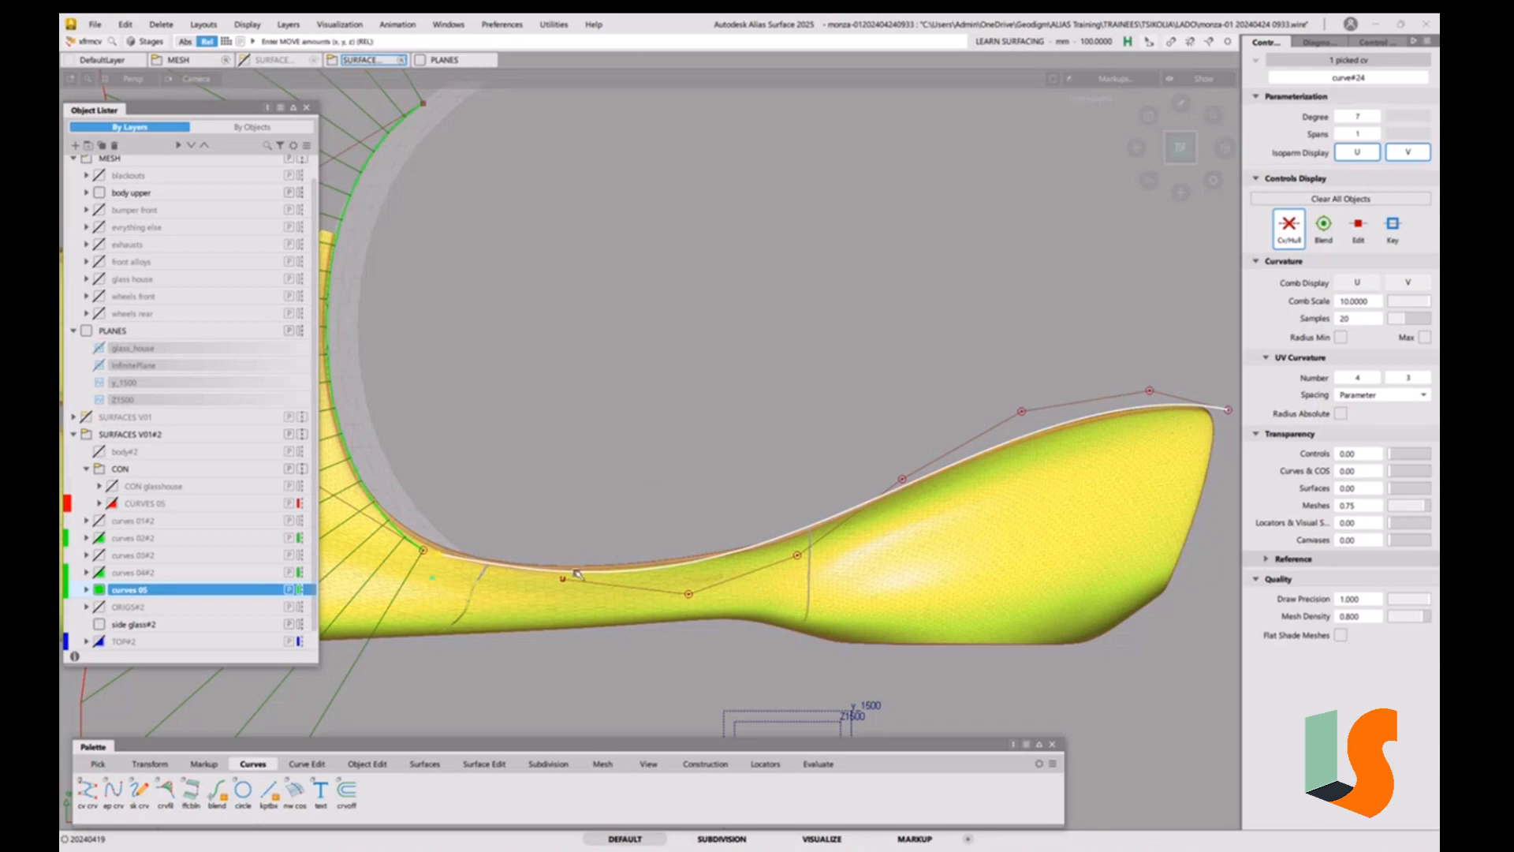
pyautogui.click(563, 578)
pyautogui.moveTo(605, 525); pyautogui.dragTo(604, 521)
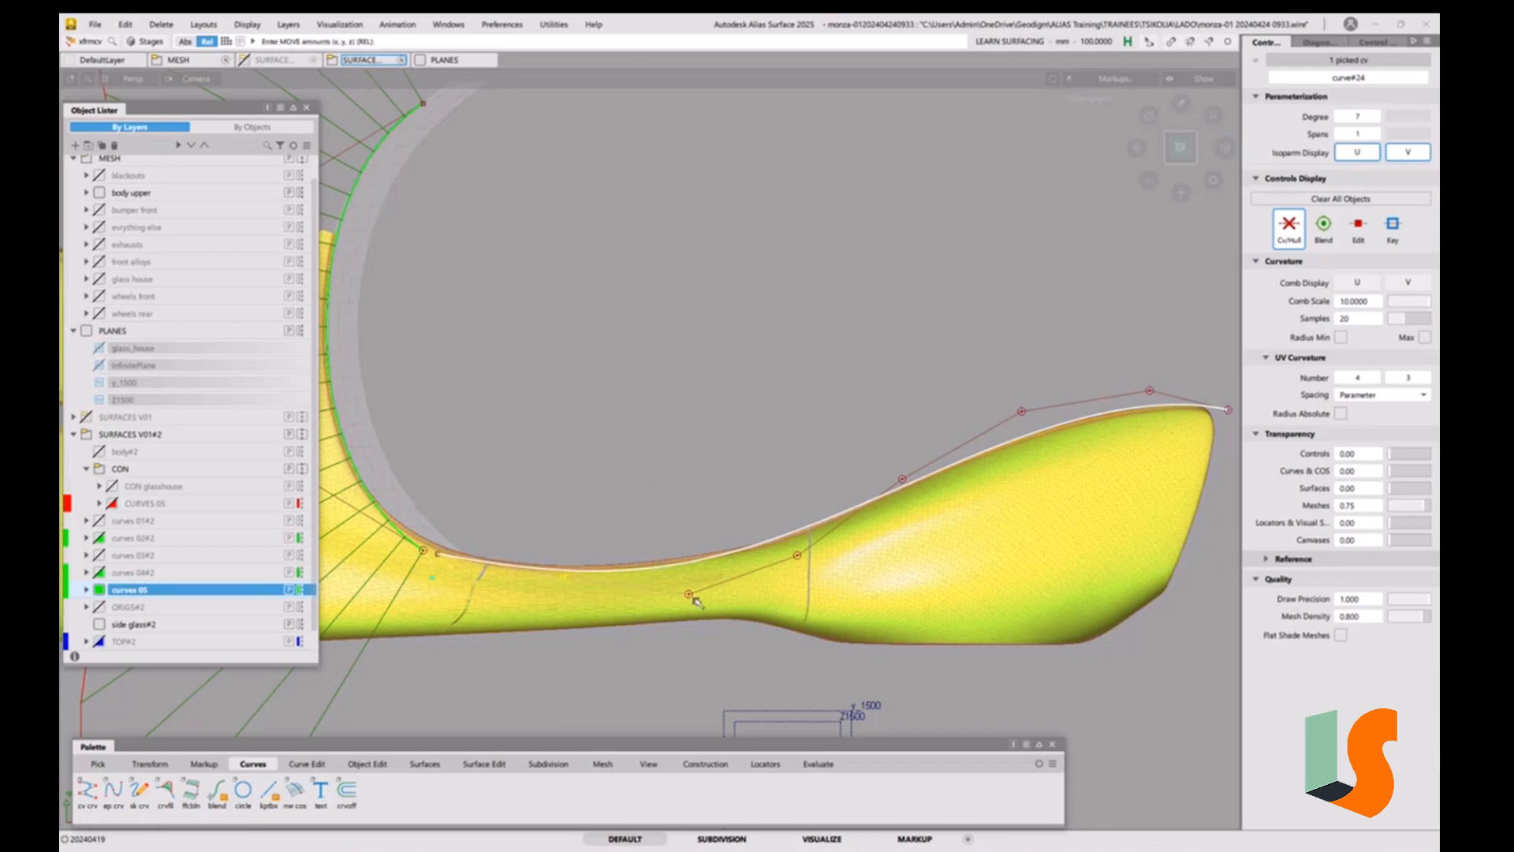
pyautogui.hotkey('ctrl', 'z')
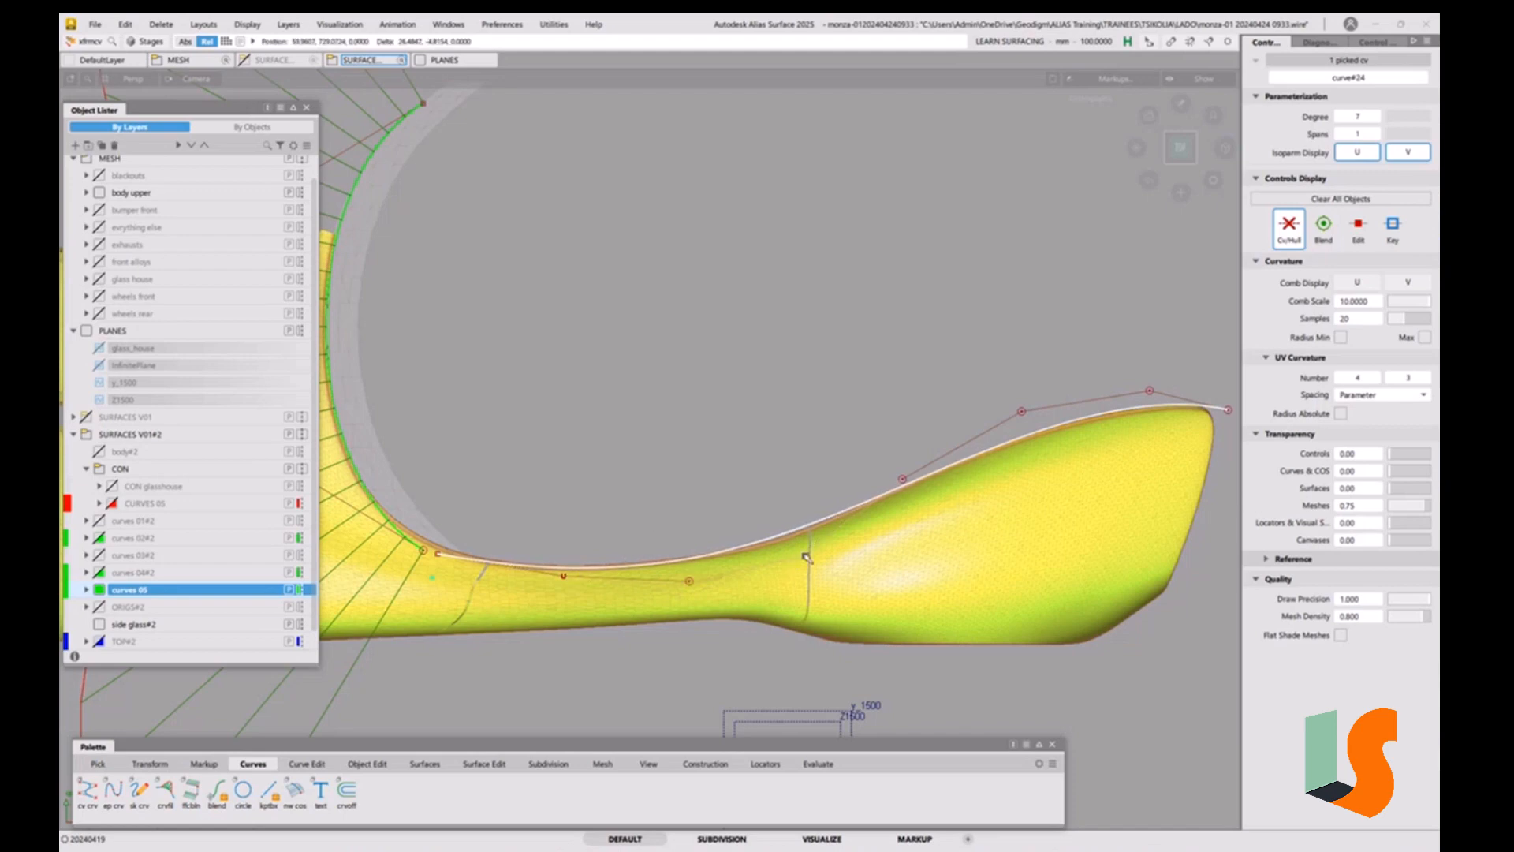
pyautogui.moveTo(807, 559); pyautogui.dragTo(695, 581)
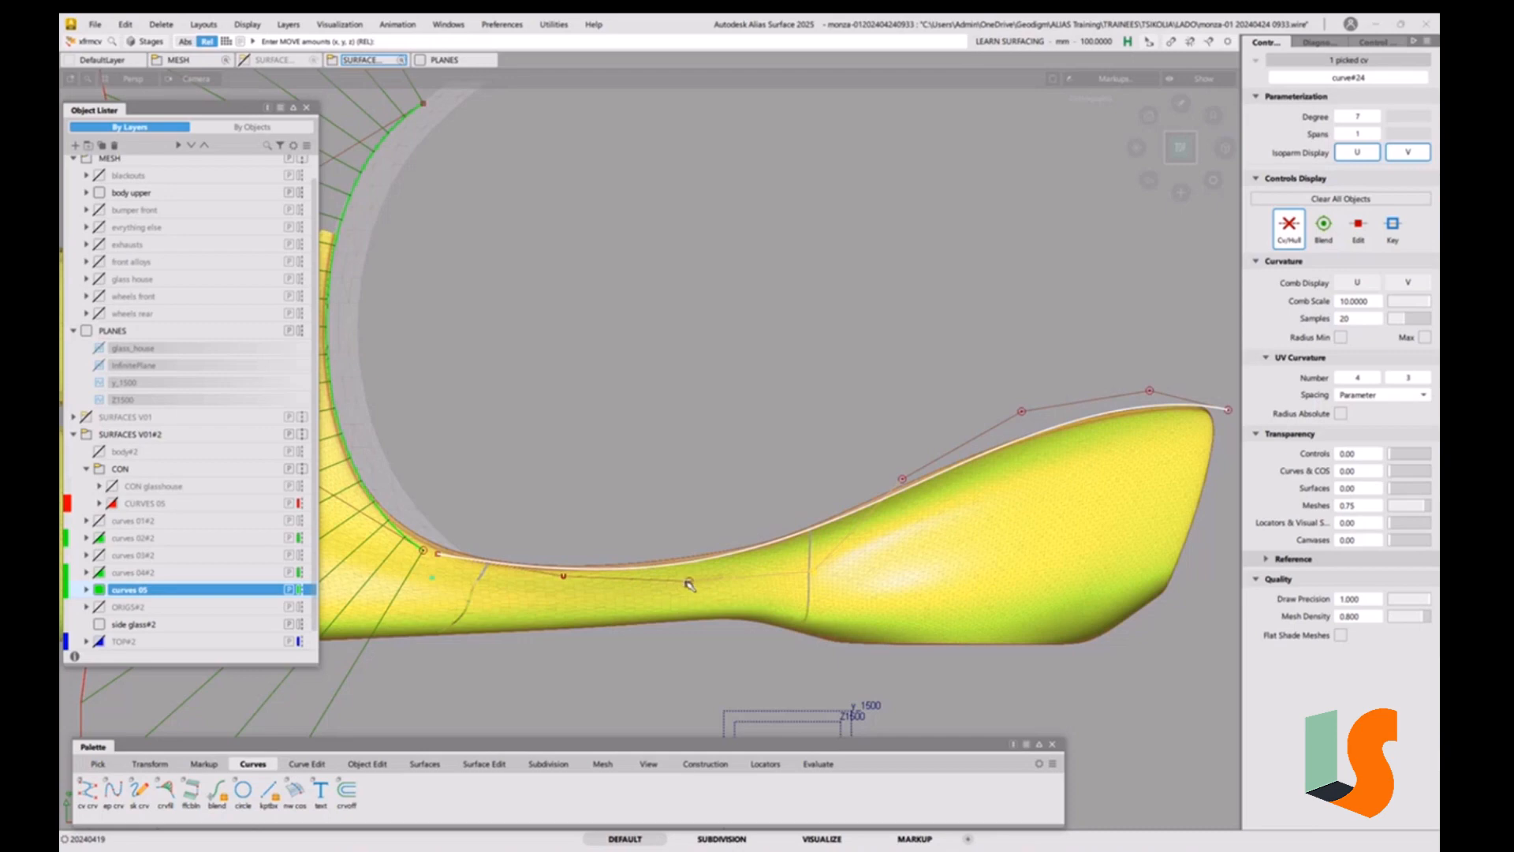
pyautogui.hotkey('ctrl', 'z')
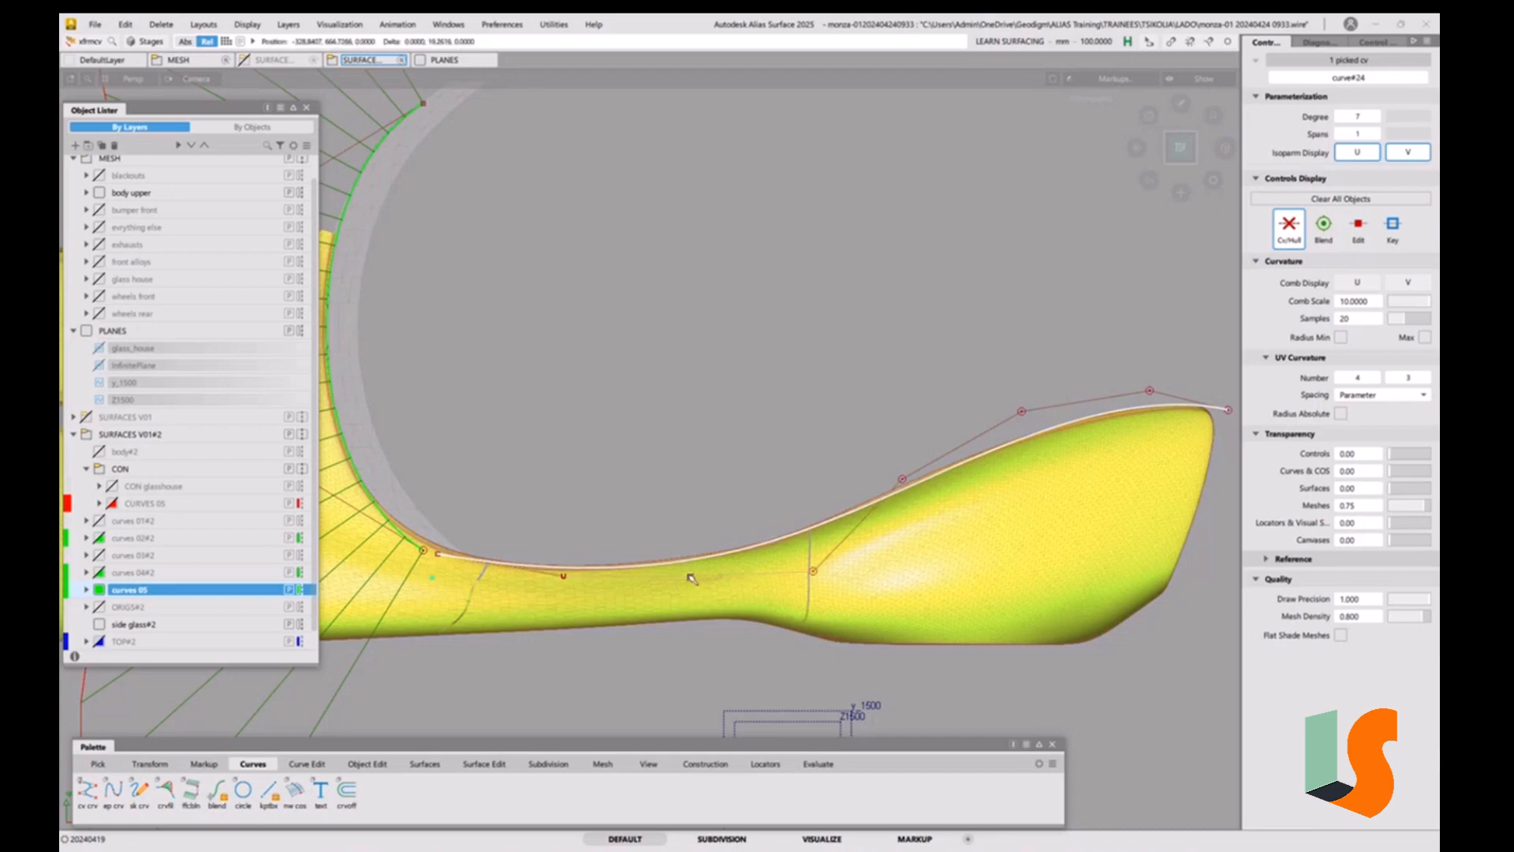
# Lower the side curve's front end vertex slightly, then nudge its third and fourth control vertices rearward.
pyautogui.click(439, 555)
pyautogui.moveTo(519, 483); pyautogui.dragTo(520, 487)
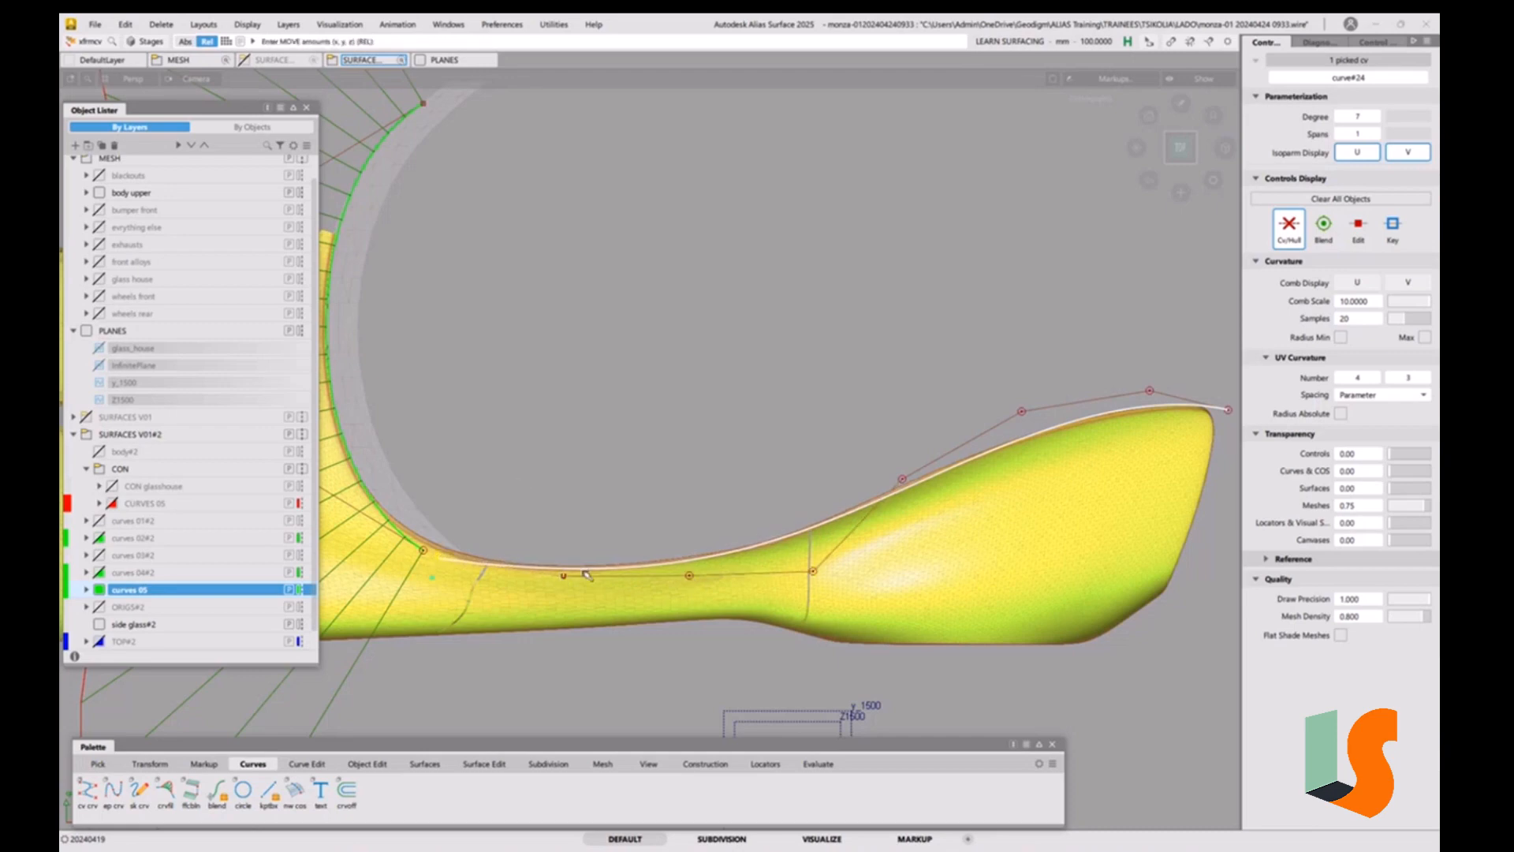
pyautogui.click(690, 576)
pyautogui.moveTo(691, 576); pyautogui.dragTo(694, 575)
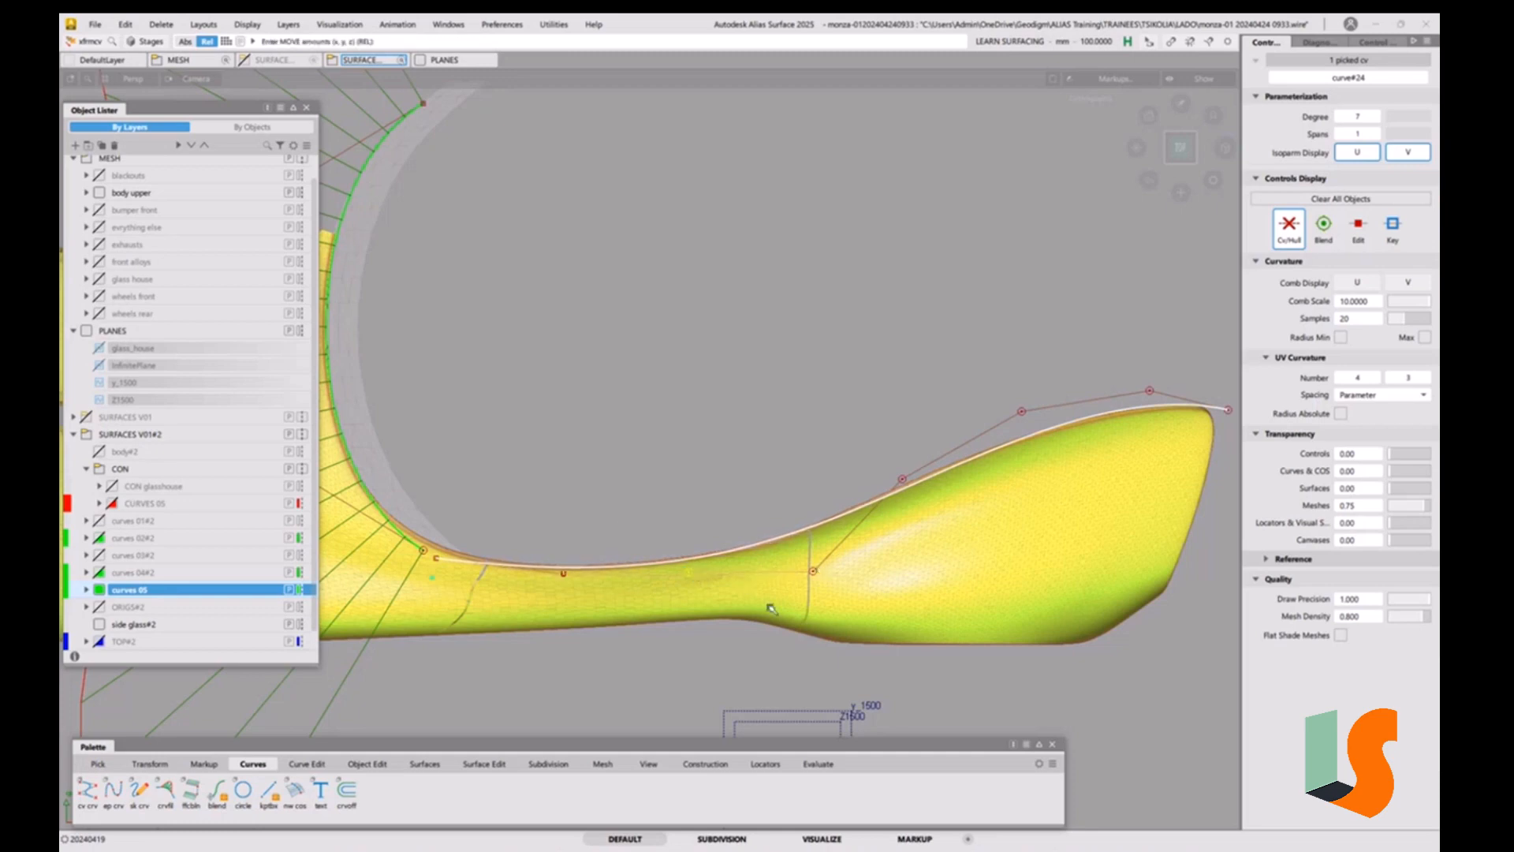
pyautogui.moveTo(813, 570); pyautogui.dragTo(818, 571)
pyautogui.moveTo(687, 572); pyautogui.dragTo(697, 572)
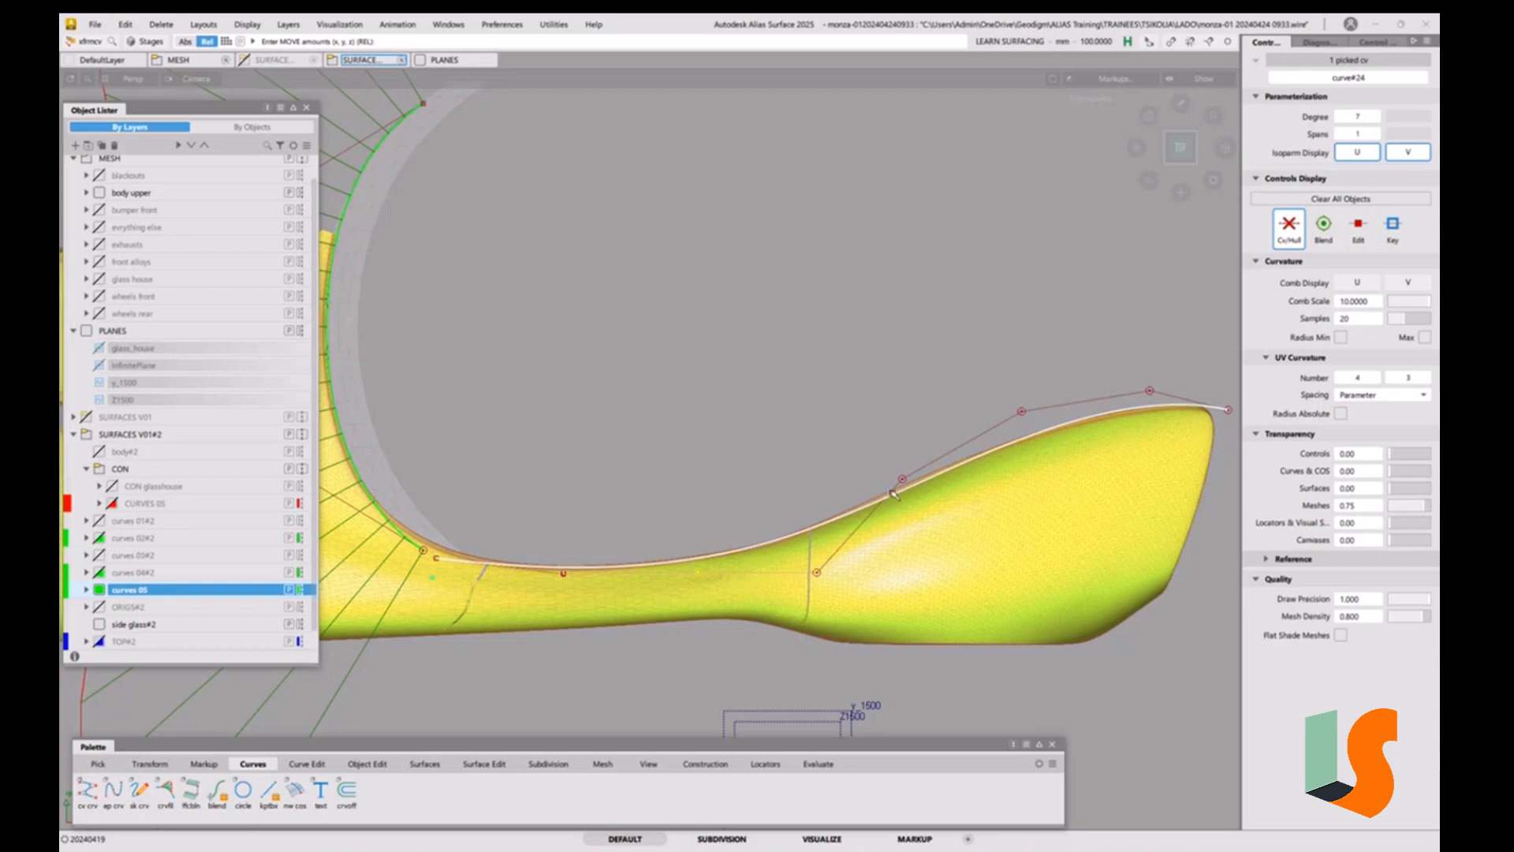
# Move the fifth control vertex up and forward, shift the third and fourth rearward, and raise the second slightly.
pyautogui.moveTo(892, 493); pyautogui.dragTo(863, 445)
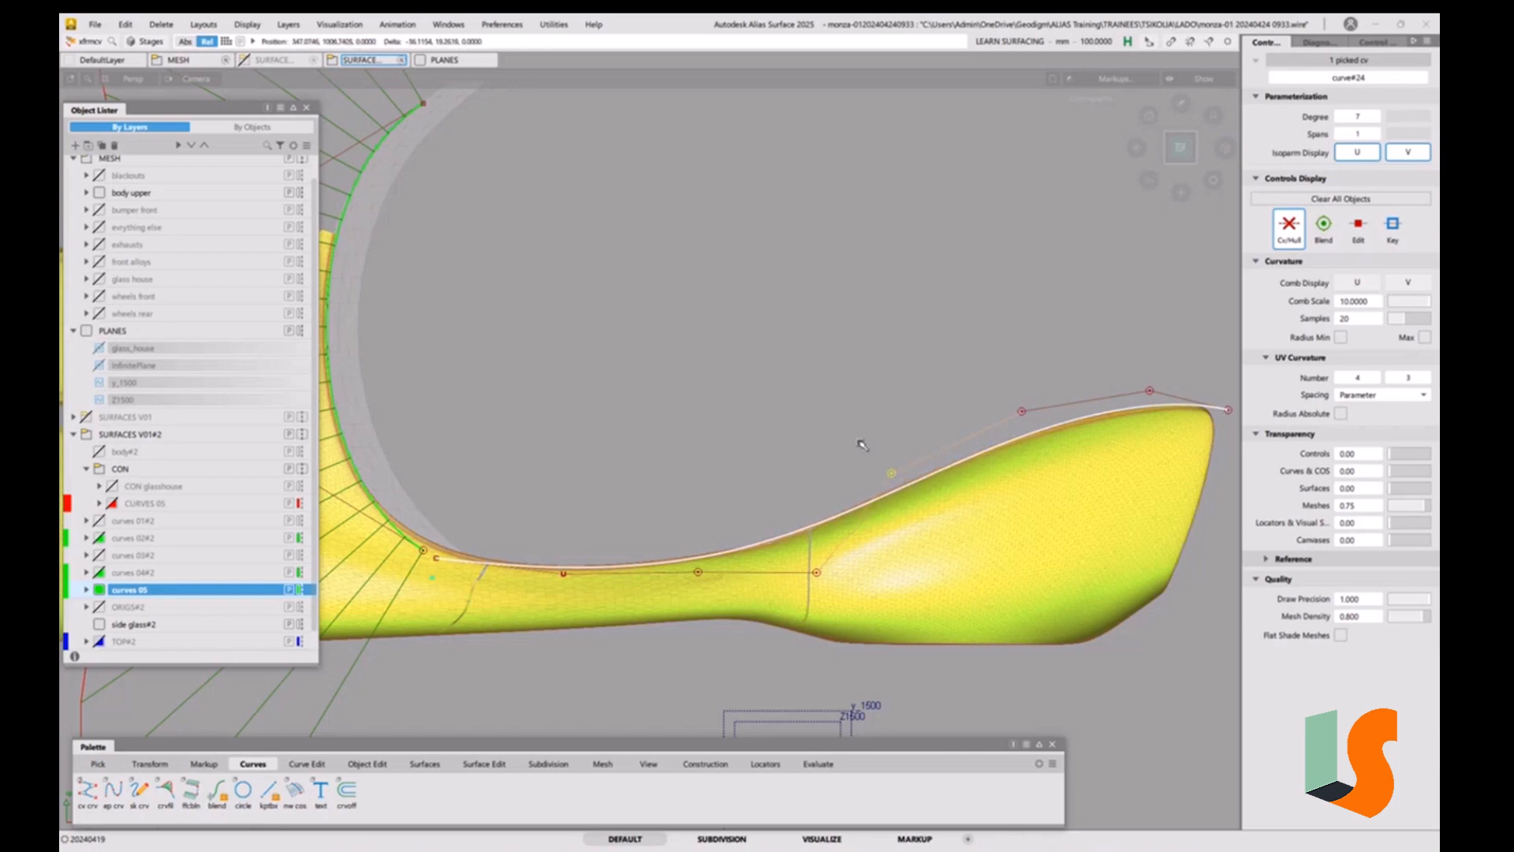
pyautogui.click(817, 575)
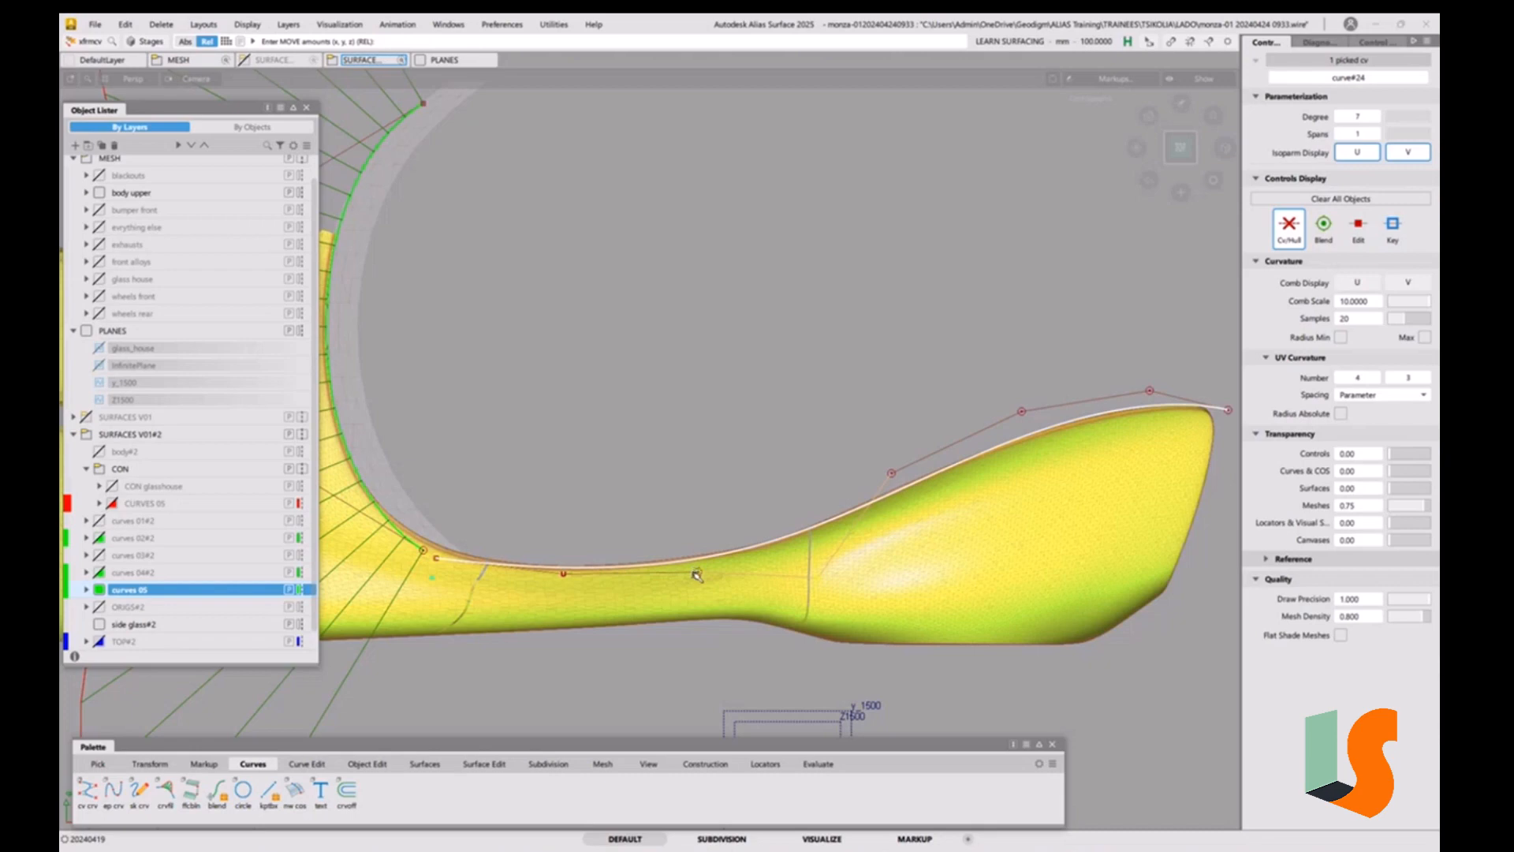
pyautogui.click(698, 572)
pyautogui.click(818, 576)
pyautogui.moveTo(818, 576); pyautogui.dragTo(826, 570)
pyautogui.moveTo(708, 572); pyautogui.dragTo(710, 574)
pyautogui.click(570, 575)
pyautogui.moveTo(570, 574); pyautogui.dragTo(567, 569)
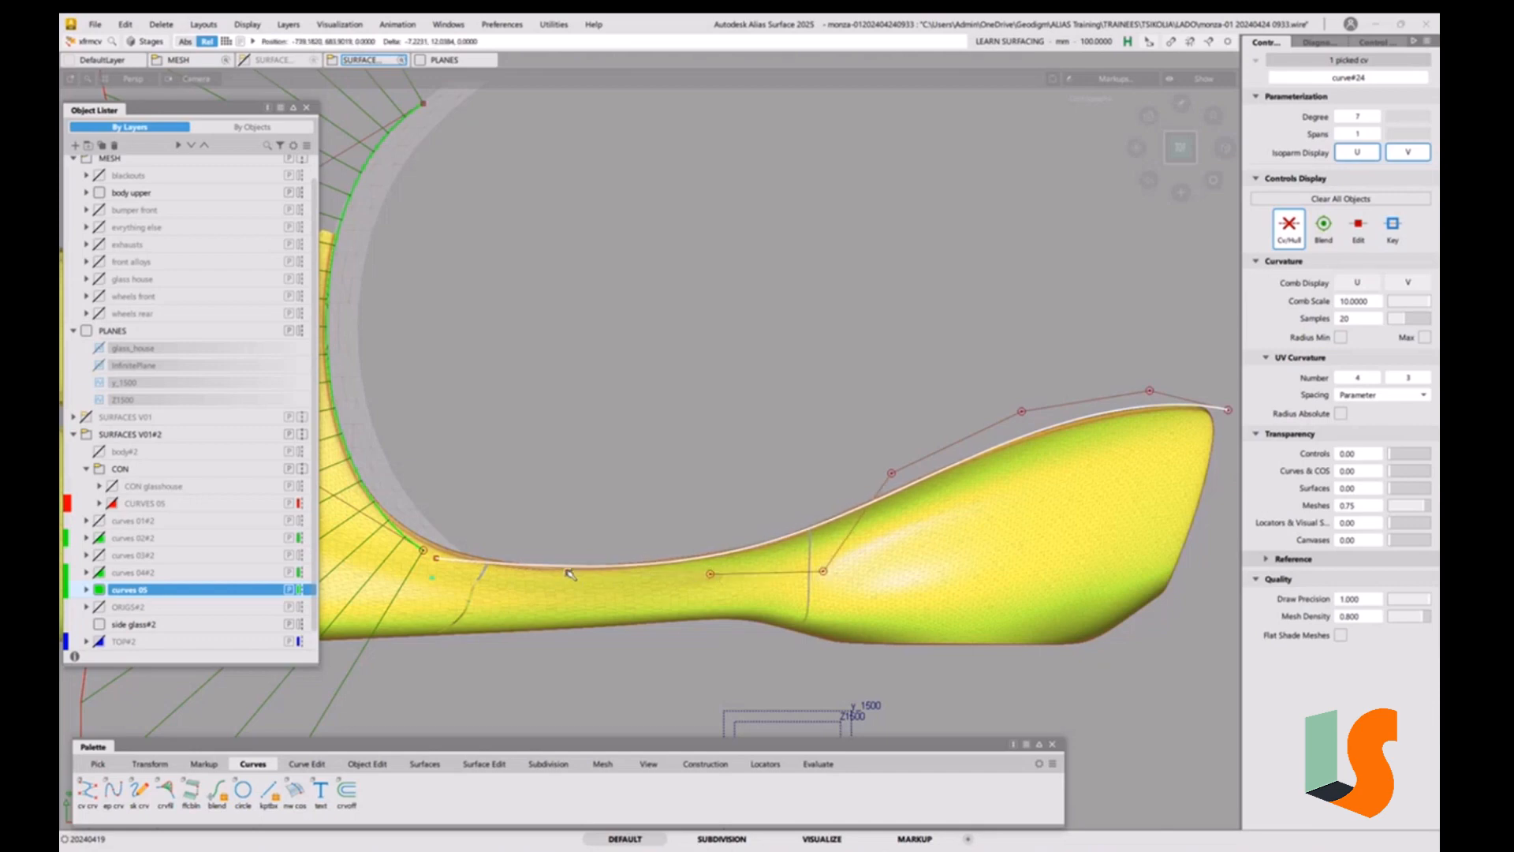
# Pull the side curve's front end vertex slightly outward and fine-tune the second to fourth control vertices against the mesh edge.
pyautogui.click(435, 559)
pyautogui.moveTo(436, 561); pyautogui.dragTo(430, 561)
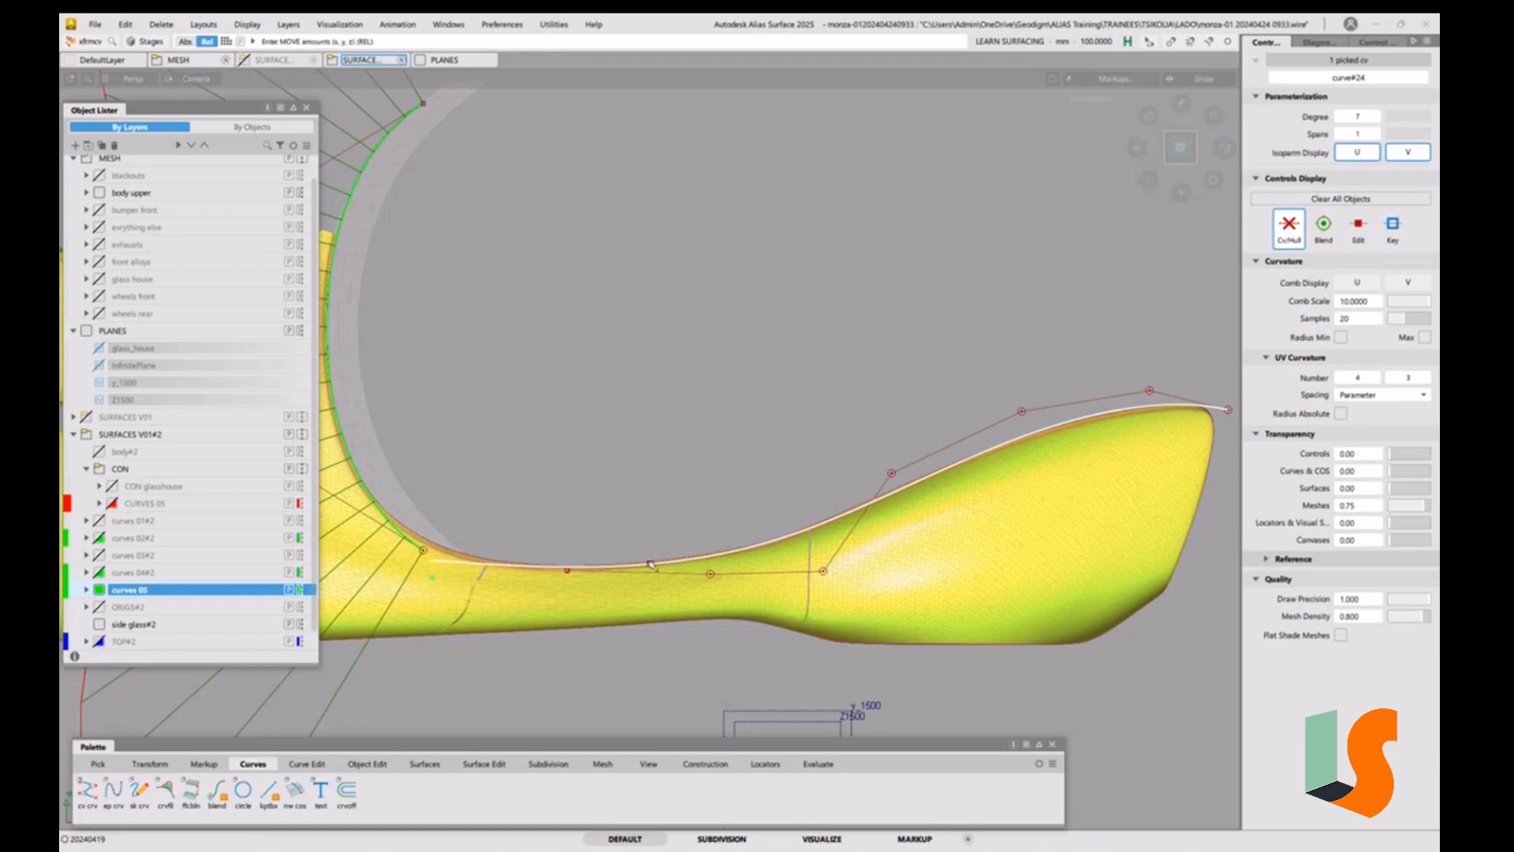
pyautogui.click(711, 575)
pyautogui.moveTo(824, 571); pyautogui.dragTo(823, 570)
pyautogui.moveTo(710, 574); pyautogui.dragTo(714, 574)
pyautogui.moveTo(567, 571); pyautogui.dragTo(567, 573)
pyautogui.moveTo(713, 571); pyautogui.dragTo(716, 572)
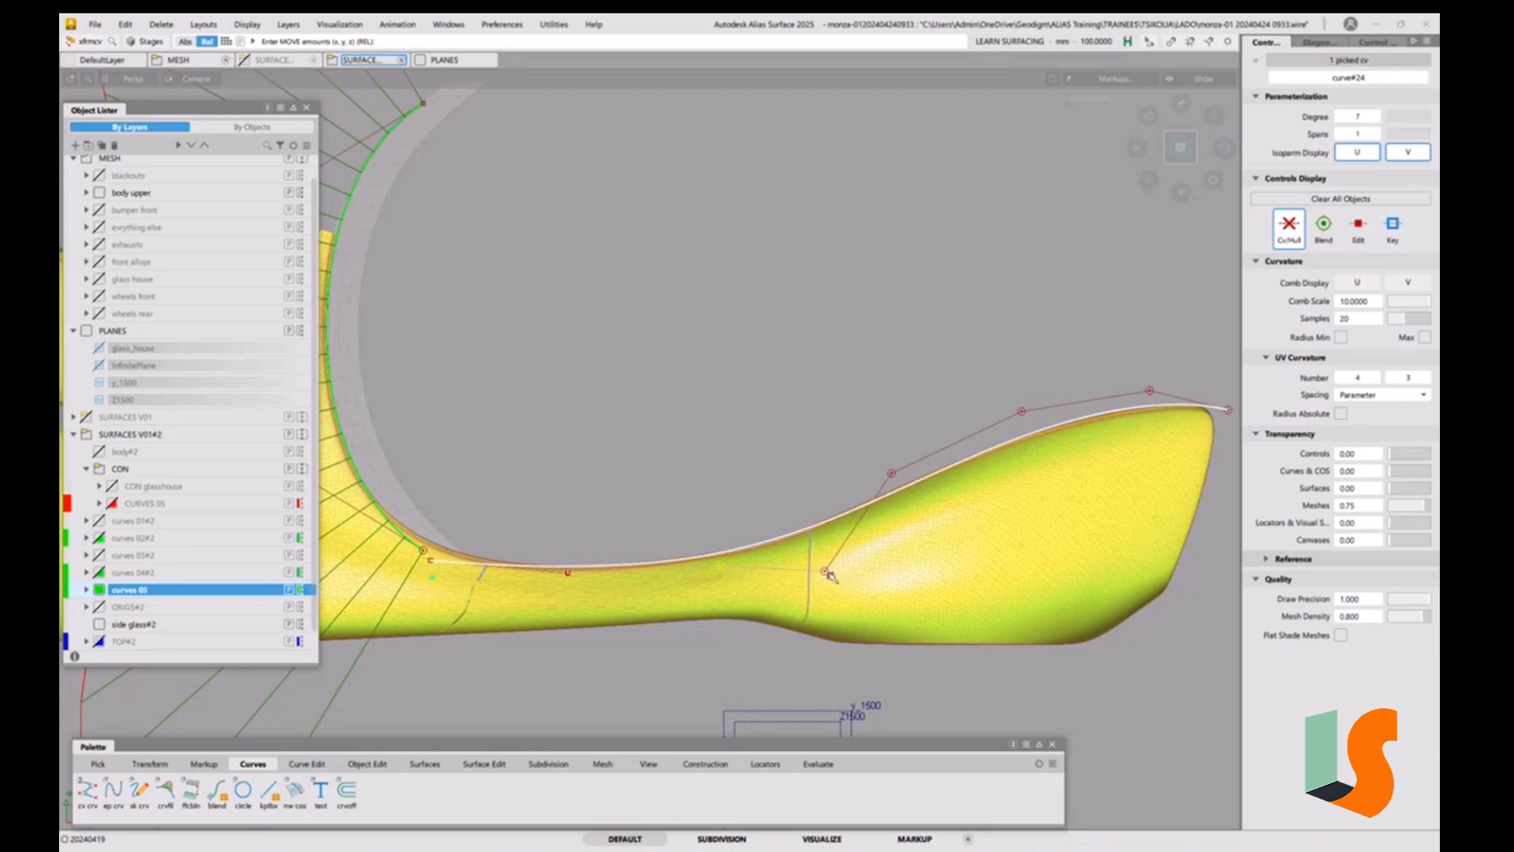
# Slide the side curve's fifth, fourth, third and second control vertices rearward while keeping the curve on the mesh edge.
pyautogui.click(893, 476)
pyautogui.moveTo(895, 476); pyautogui.dragTo(915, 461)
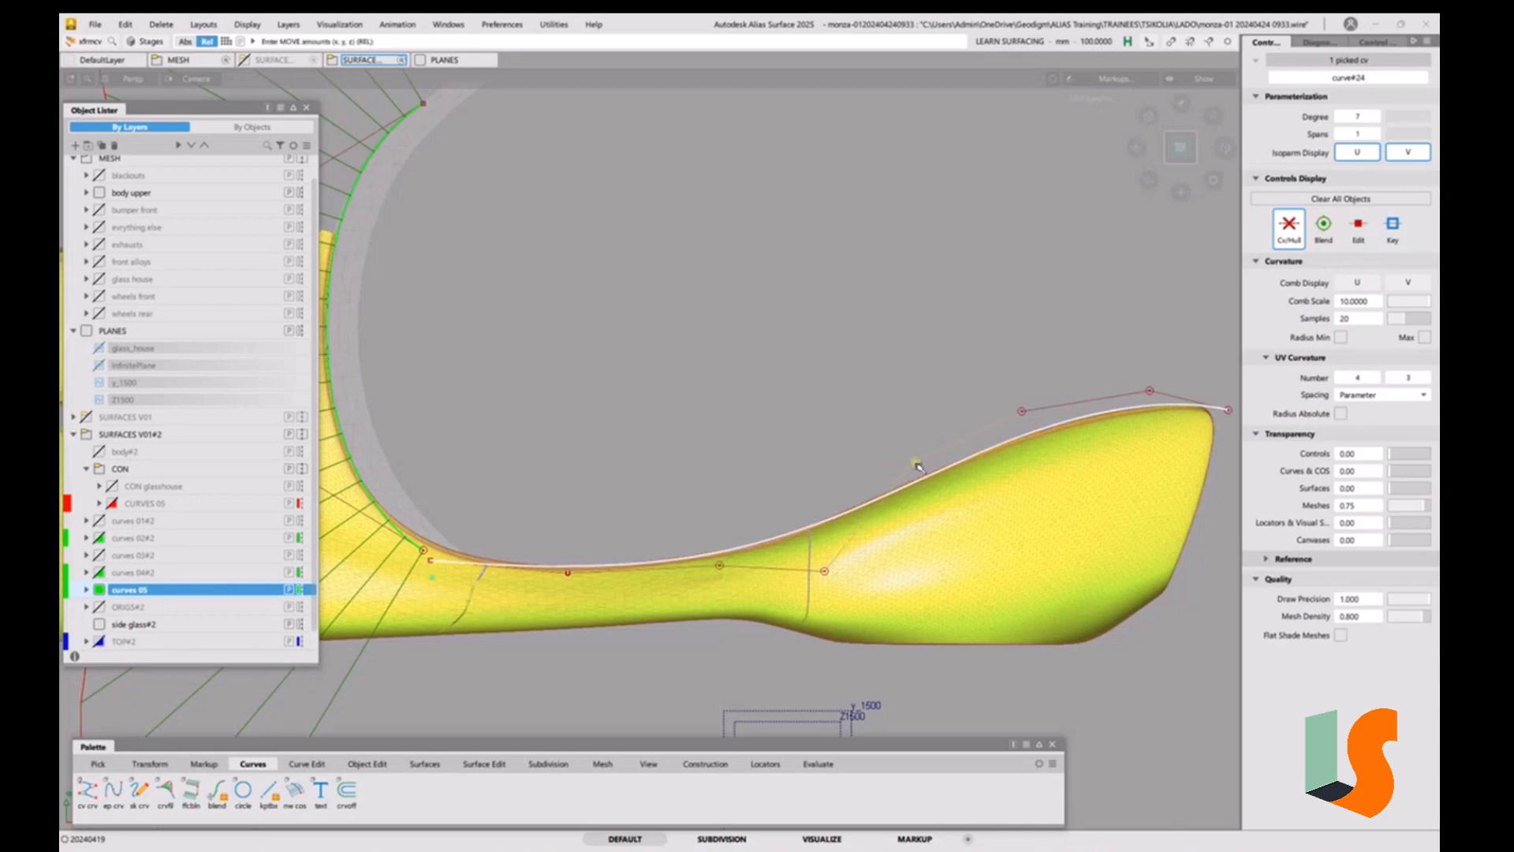
pyautogui.click(824, 570)
pyautogui.moveTo(824, 571); pyautogui.dragTo(845, 557)
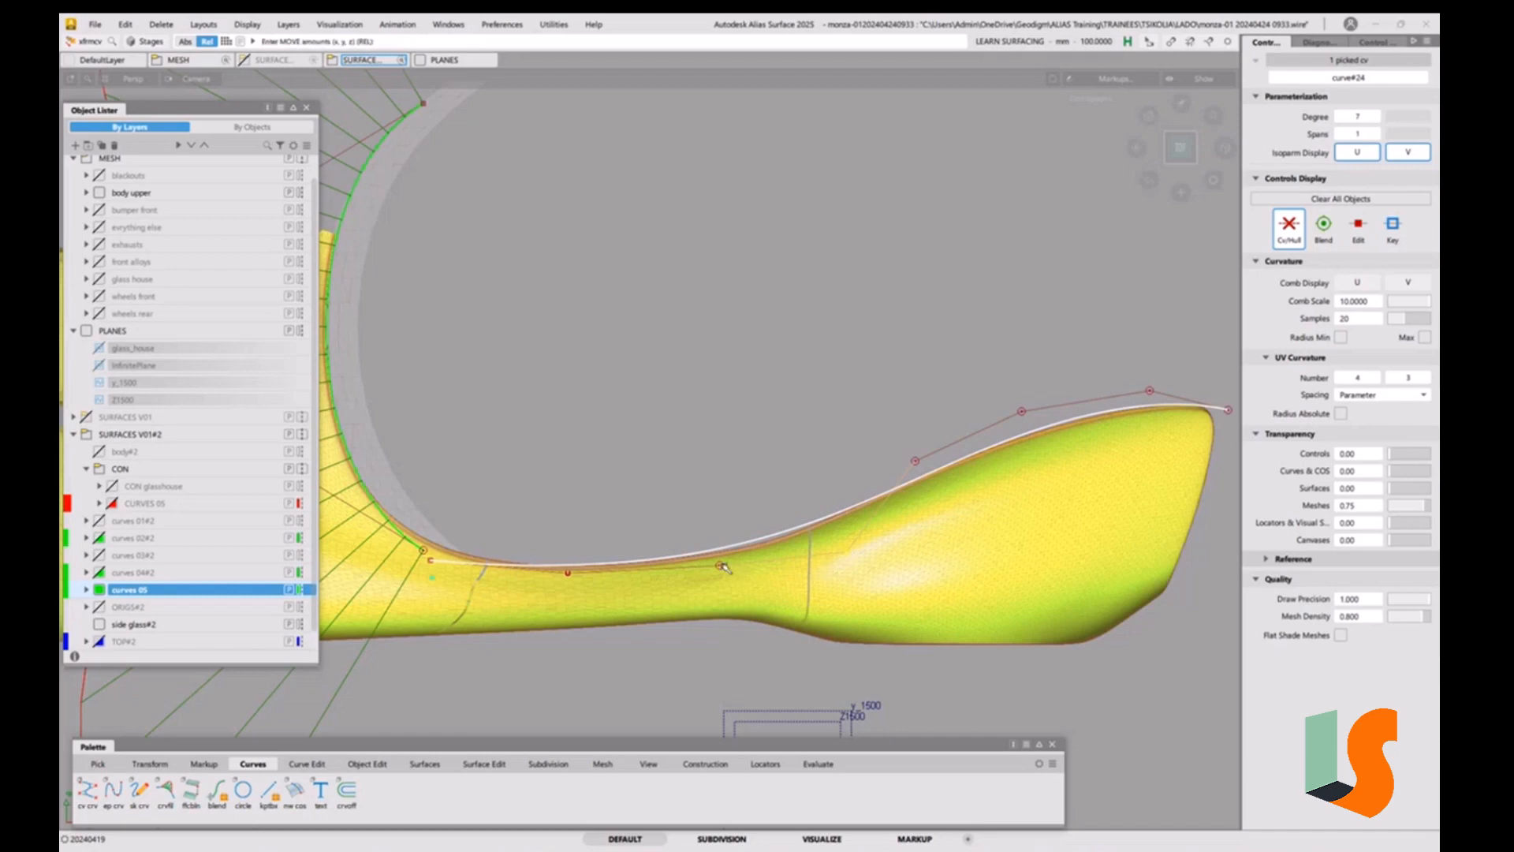
pyautogui.moveTo(720, 567); pyautogui.dragTo(751, 574)
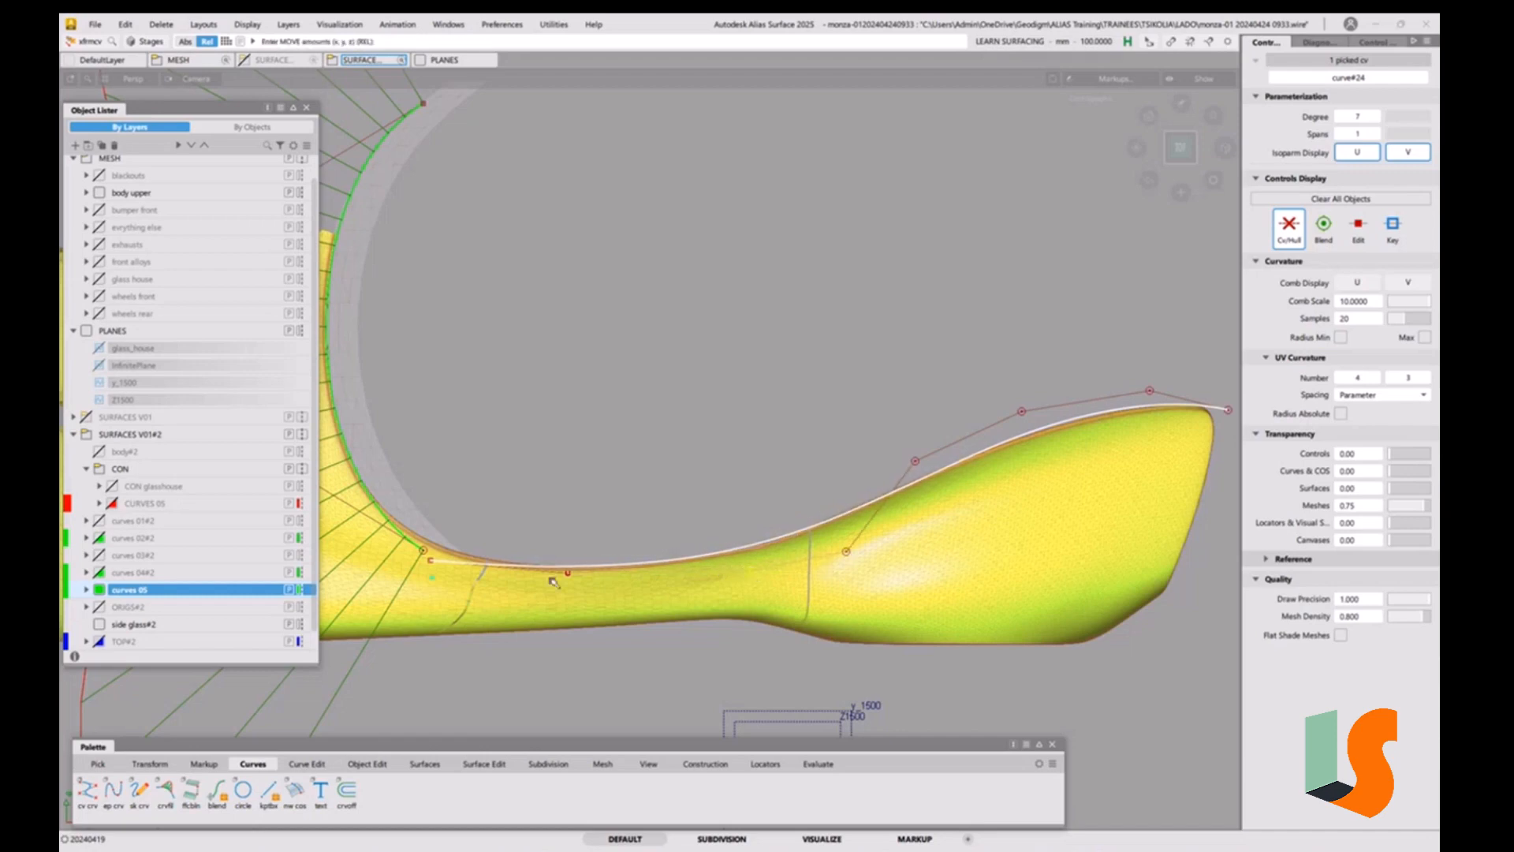
pyautogui.moveTo(568, 576); pyautogui.dragTo(584, 578)
pyautogui.moveTo(914, 460); pyautogui.dragTo(917, 458)
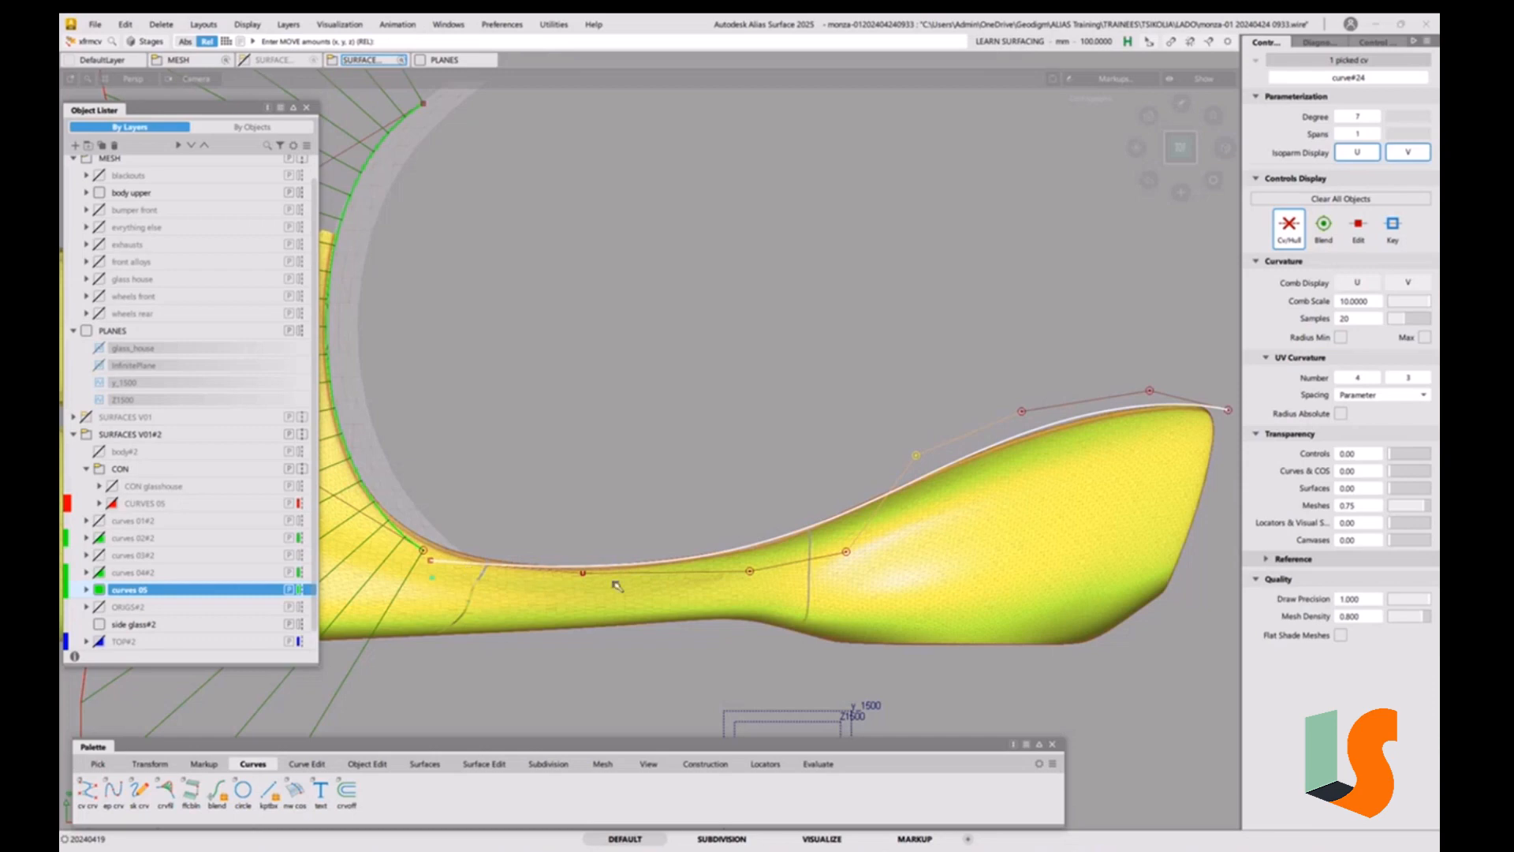
# Lower the sixth and seventh control vertices slightly and raise the rear end vertex to fit the mesh's rear edge.
pyautogui.click(1021, 413)
pyautogui.moveTo(1016, 334); pyautogui.dragTo(1016, 343)
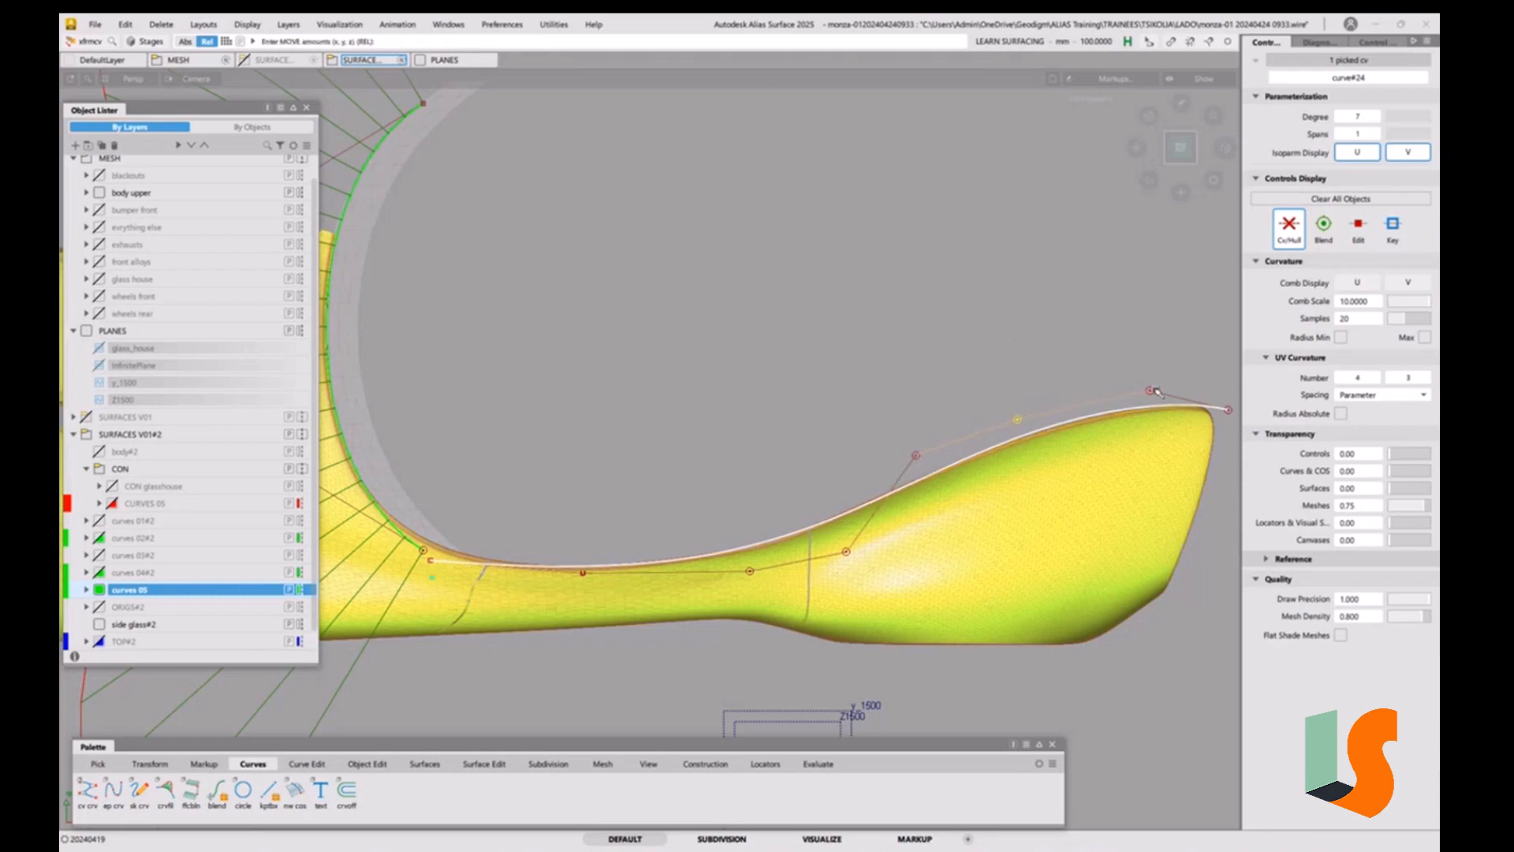
pyautogui.click(1151, 392)
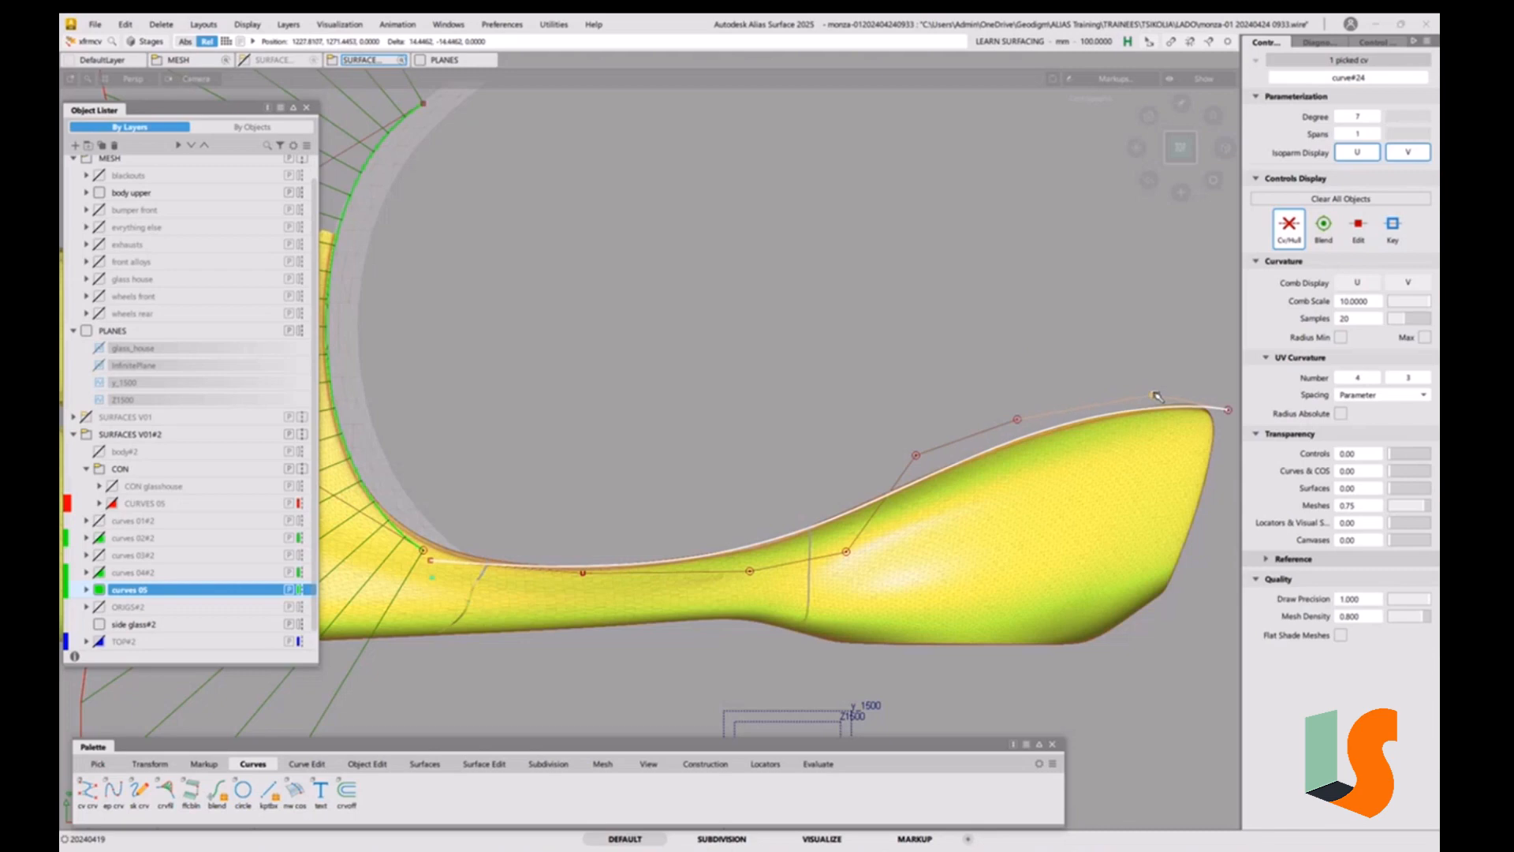
pyautogui.click(1228, 409)
pyautogui.moveTo(1228, 409); pyautogui.dragTo(1229, 405)
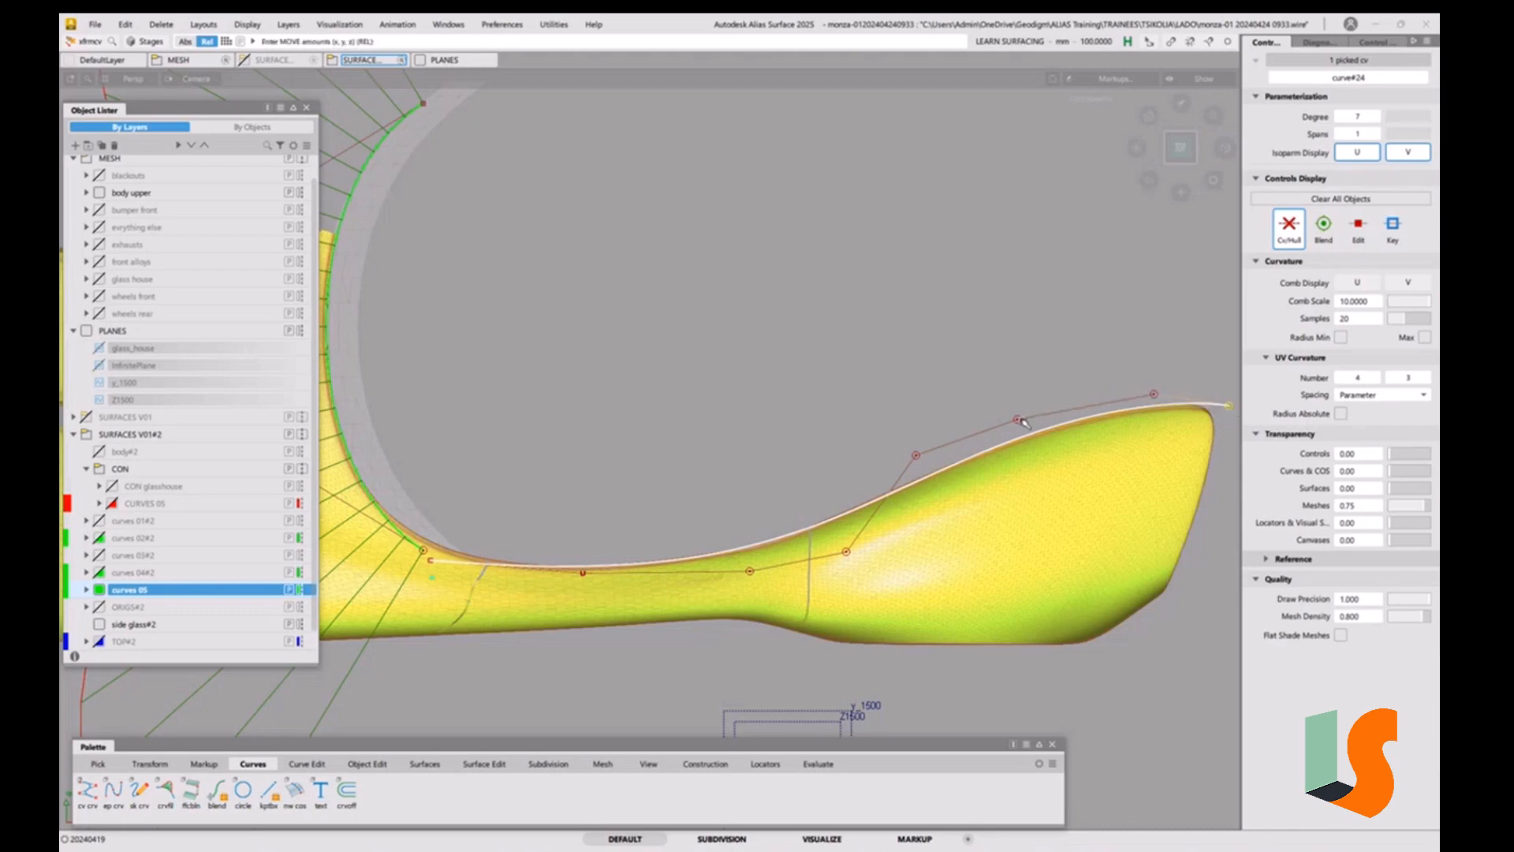
# Fine-tune the fifth and sixth control vertices and bring the seventh forward so the curve's rear section follows the mesh edge.
pyautogui.moveTo(1020, 421); pyautogui.dragTo(1022, 426)
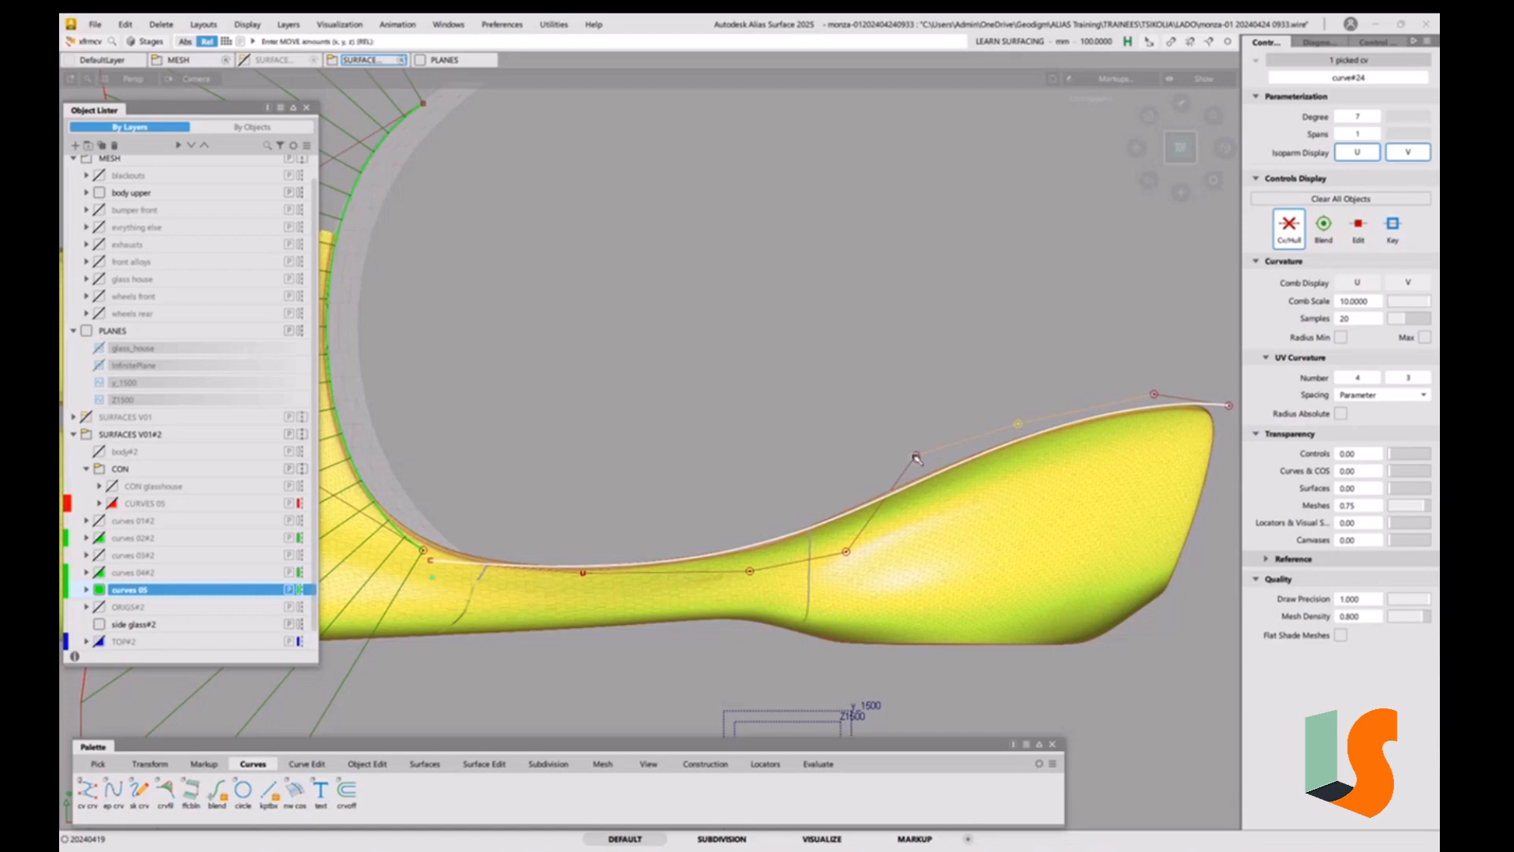
pyautogui.moveTo(914, 455); pyautogui.dragTo(912, 447)
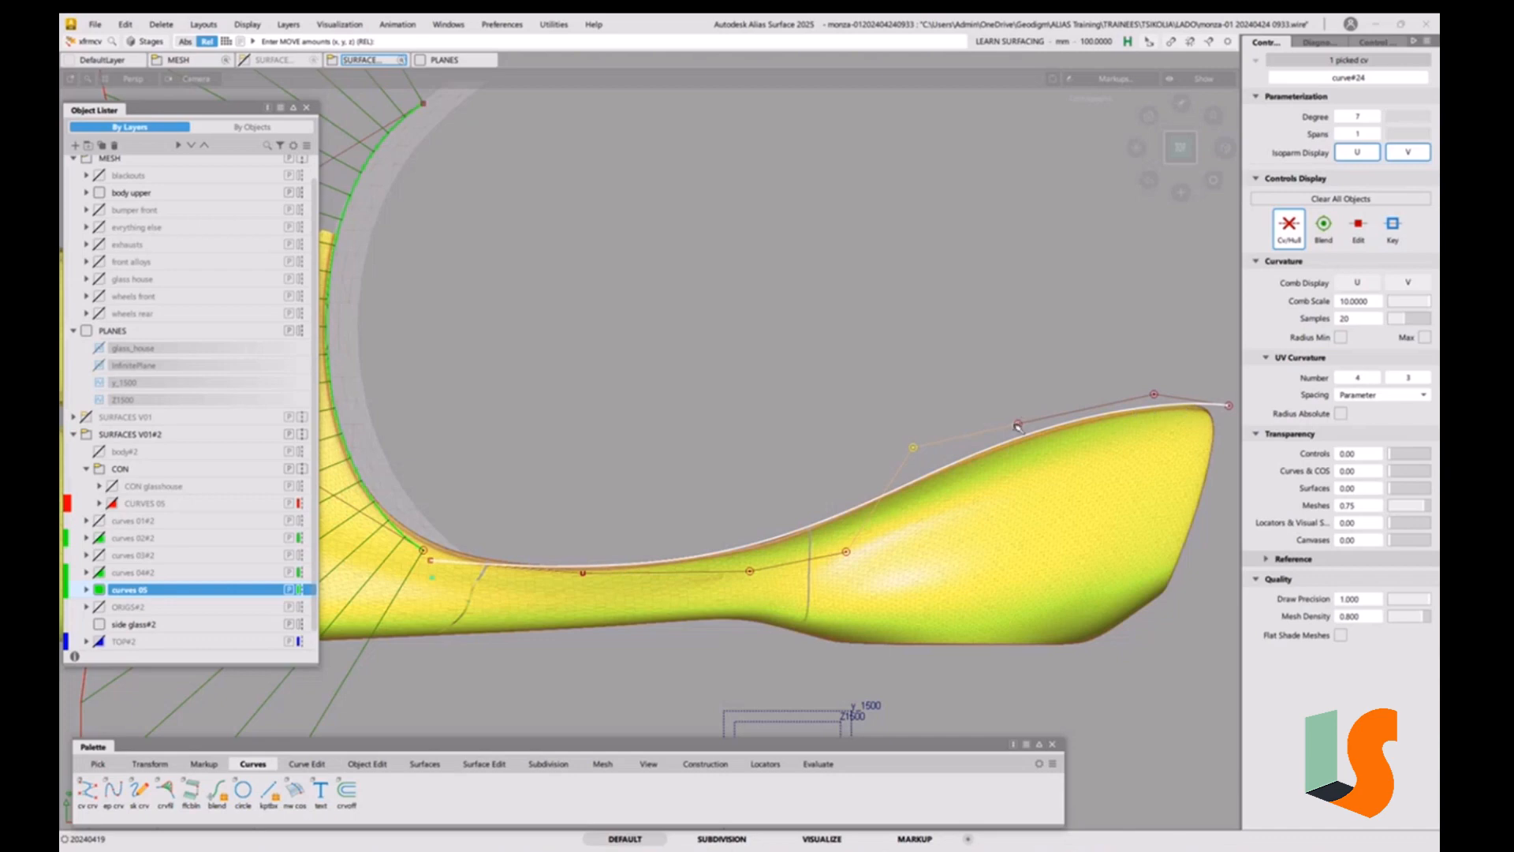
pyautogui.moveTo(1017, 425); pyautogui.dragTo(1054, 414)
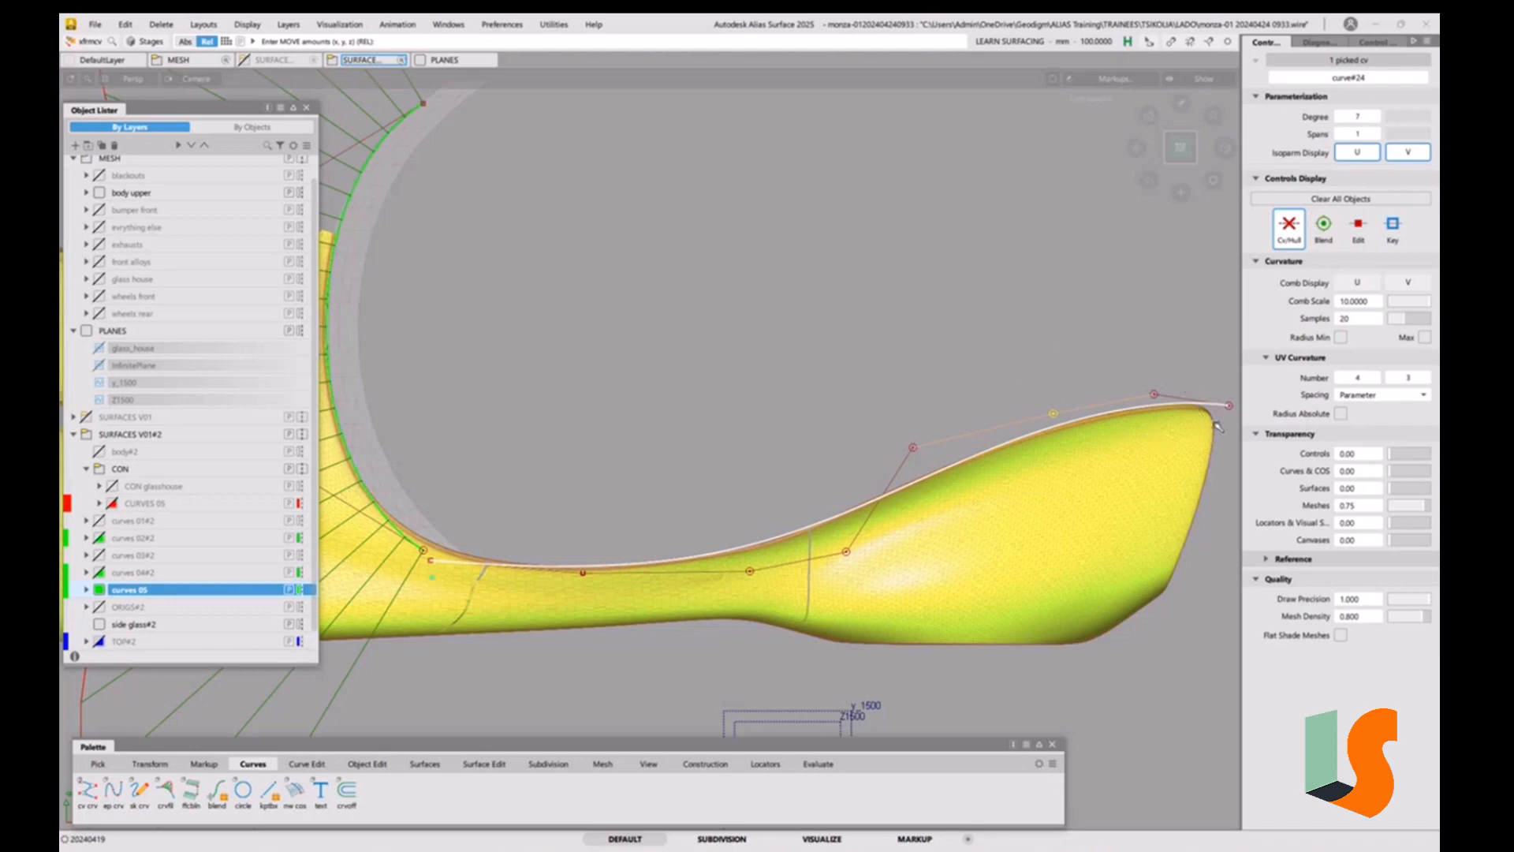
pyautogui.moveTo(1041, 393); pyautogui.dragTo(1036, 394)
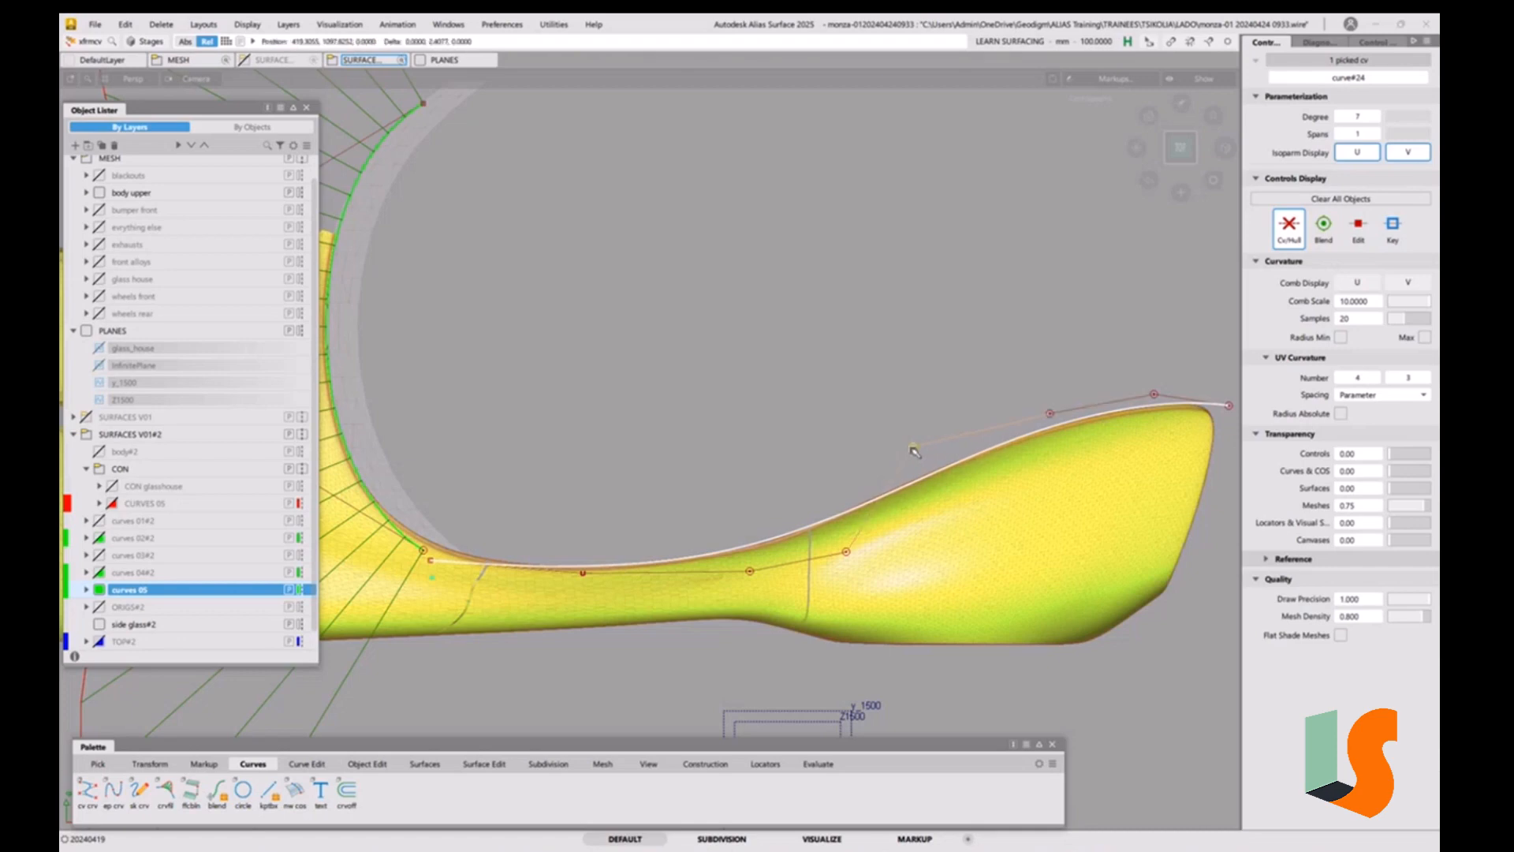
pyautogui.moveTo(913, 447); pyautogui.dragTo(913, 395)
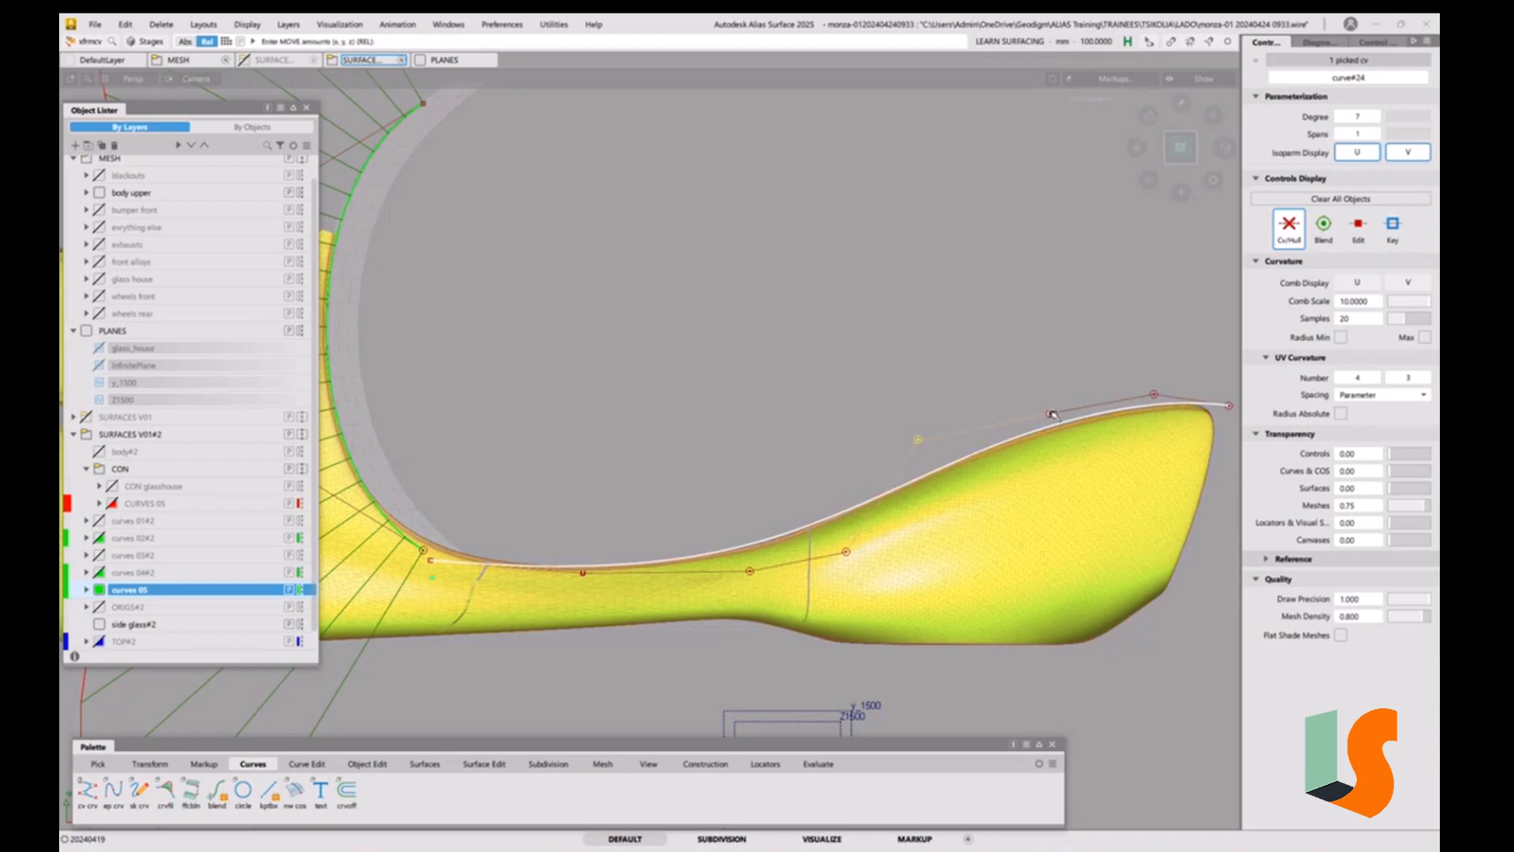
pyautogui.moveTo(1053, 415); pyautogui.dragTo(1041, 415)
pyautogui.moveTo(1156, 396); pyautogui.dragTo(1036, 420)
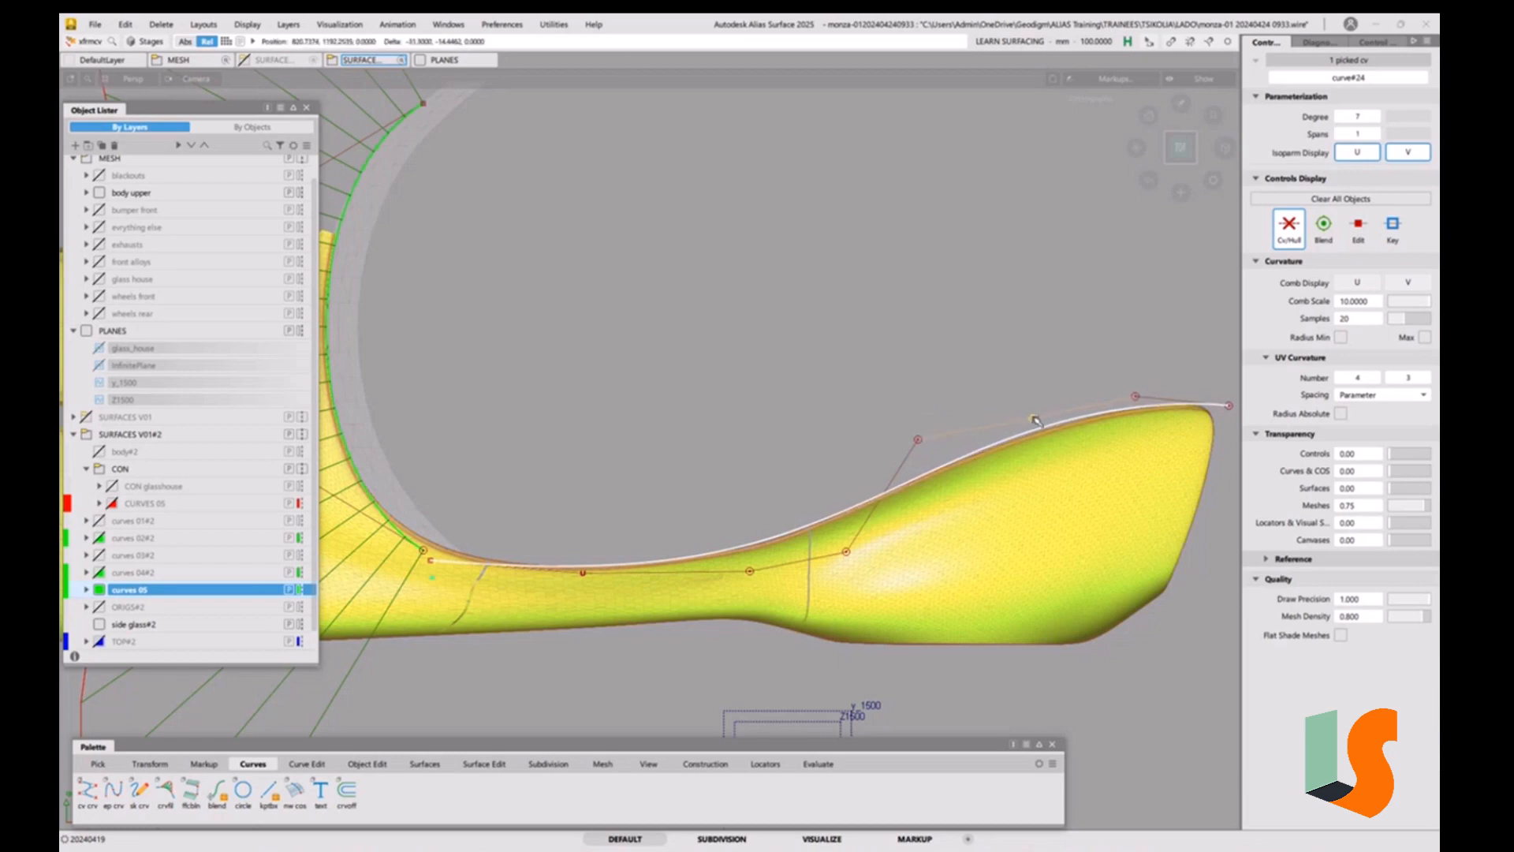
pyautogui.moveTo(918, 439); pyautogui.dragTo(919, 446)
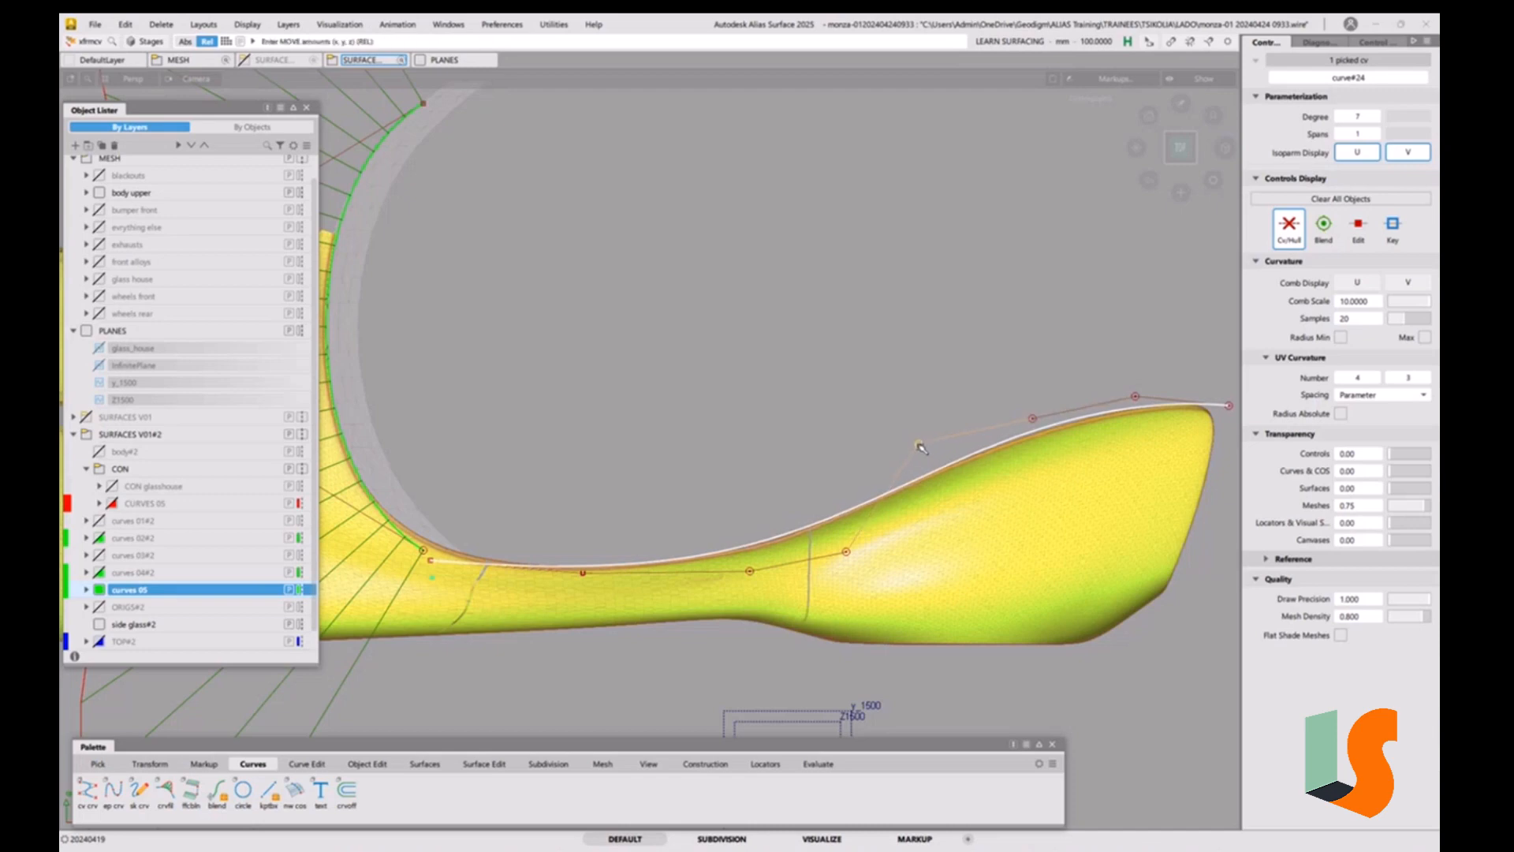
# Slide the side curve's seventh control vertex rearward and fine-tune the fifth and sixth vertices against the mesh's rear edge.
pyautogui.moveTo(1139, 397); pyautogui.dragTo(1147, 397)
pyautogui.click(1035, 417)
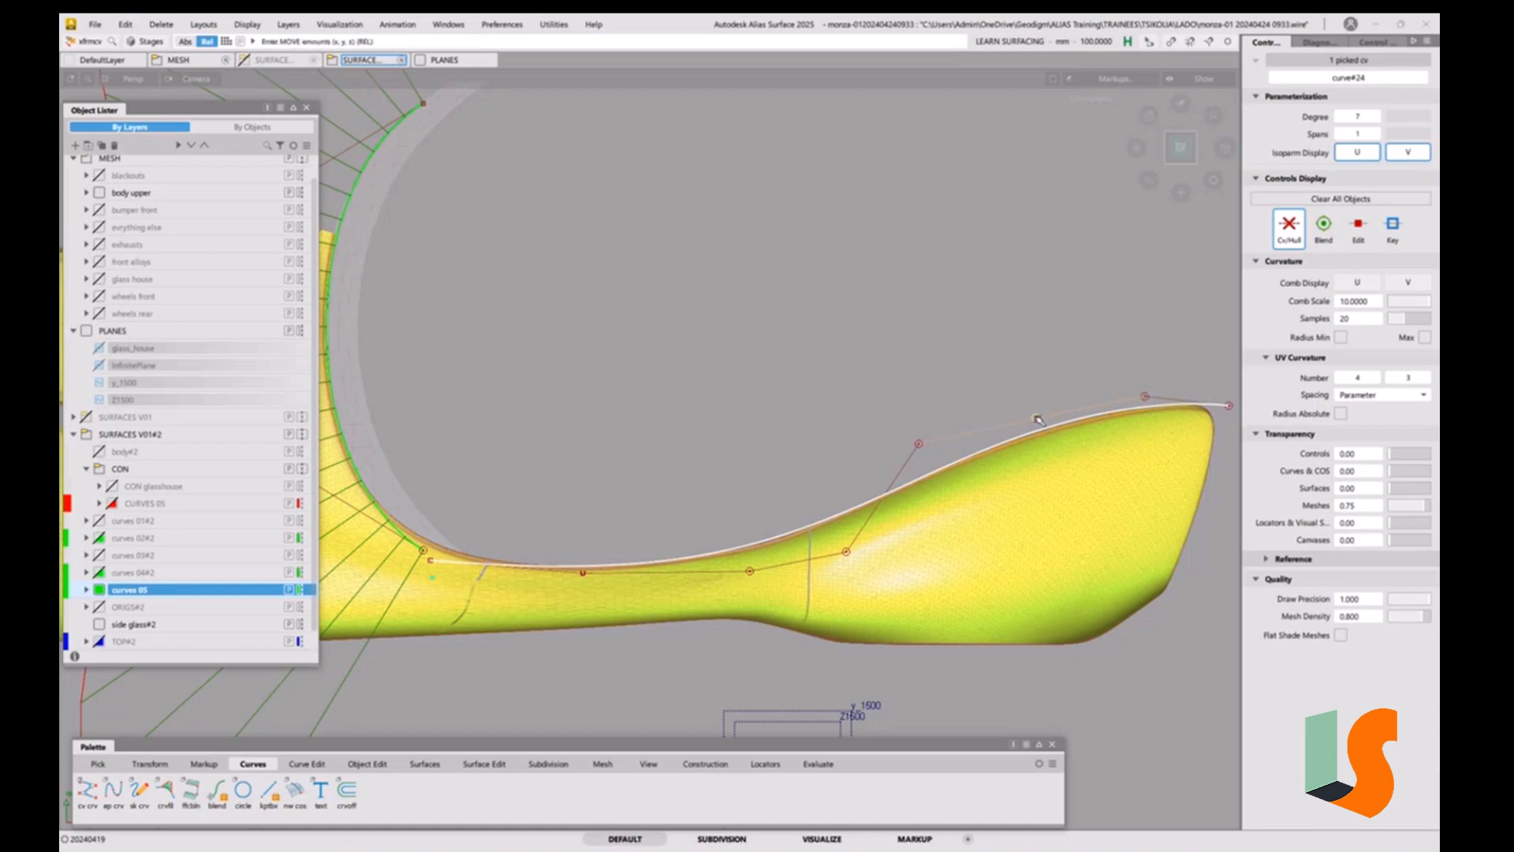
pyautogui.click(920, 447)
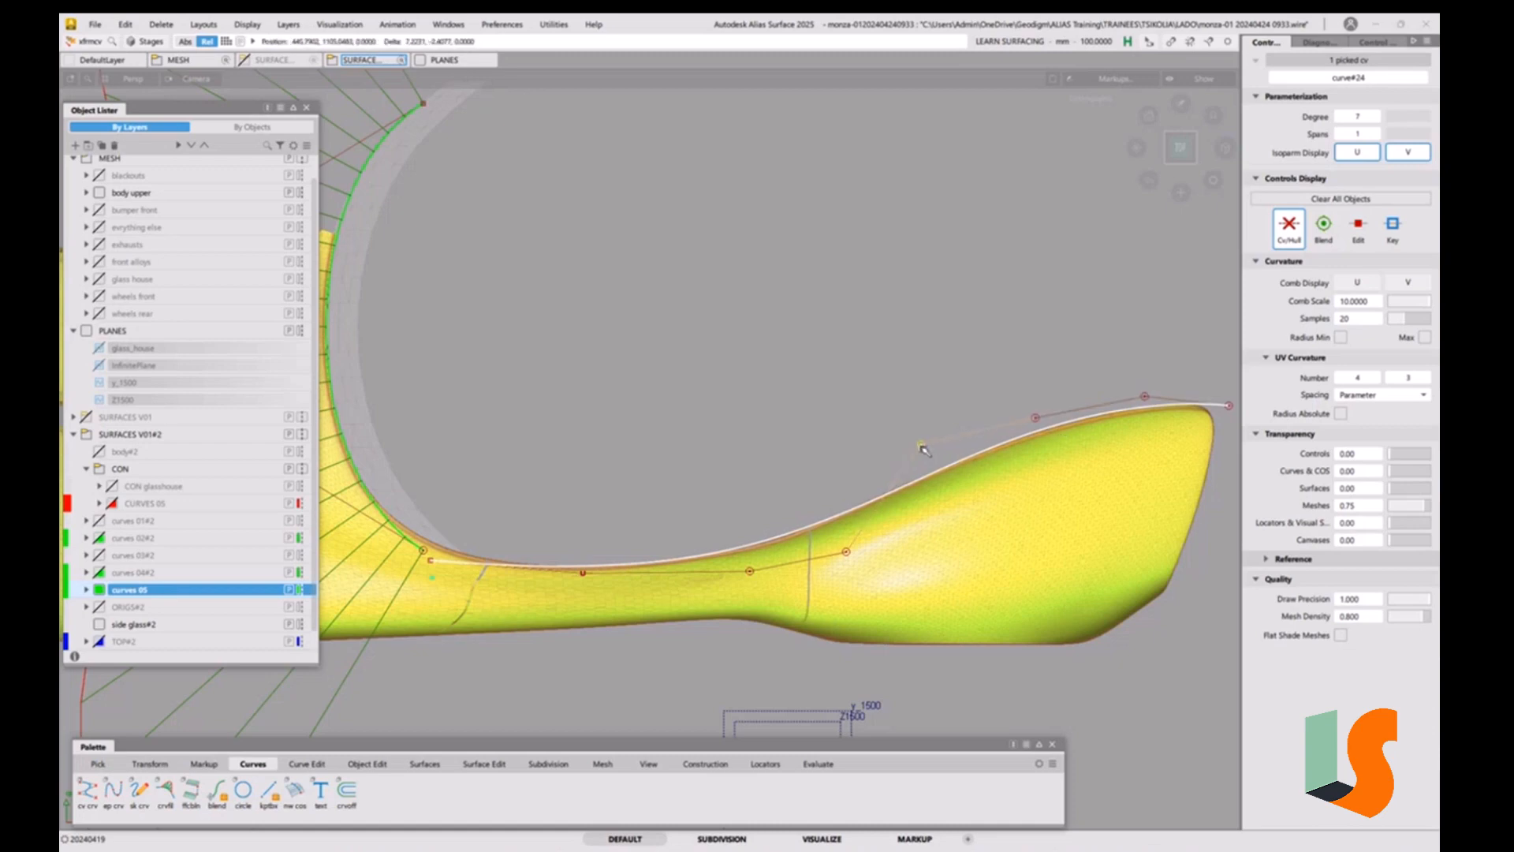
pyautogui.moveTo(923, 450); pyautogui.dragTo(925, 450)
pyautogui.click(1037, 419)
pyautogui.moveTo(1041, 422); pyautogui.dragTo(1040, 422)
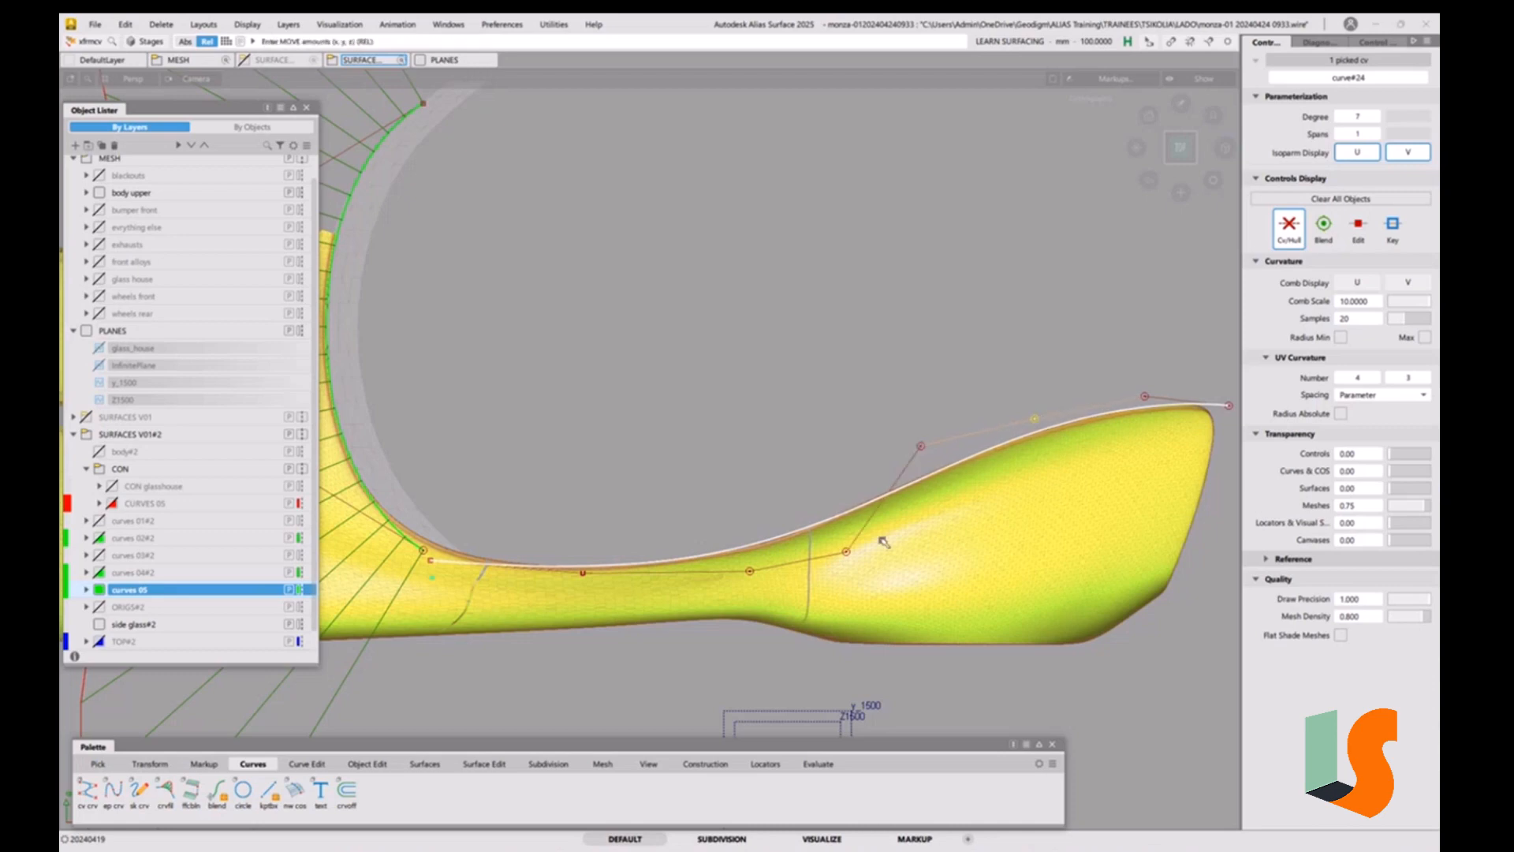
# Nudge the fourth and third control vertices slightly rearward and fine-tune the second so the curve's middle follows the mesh edge.
pyautogui.click(850, 554)
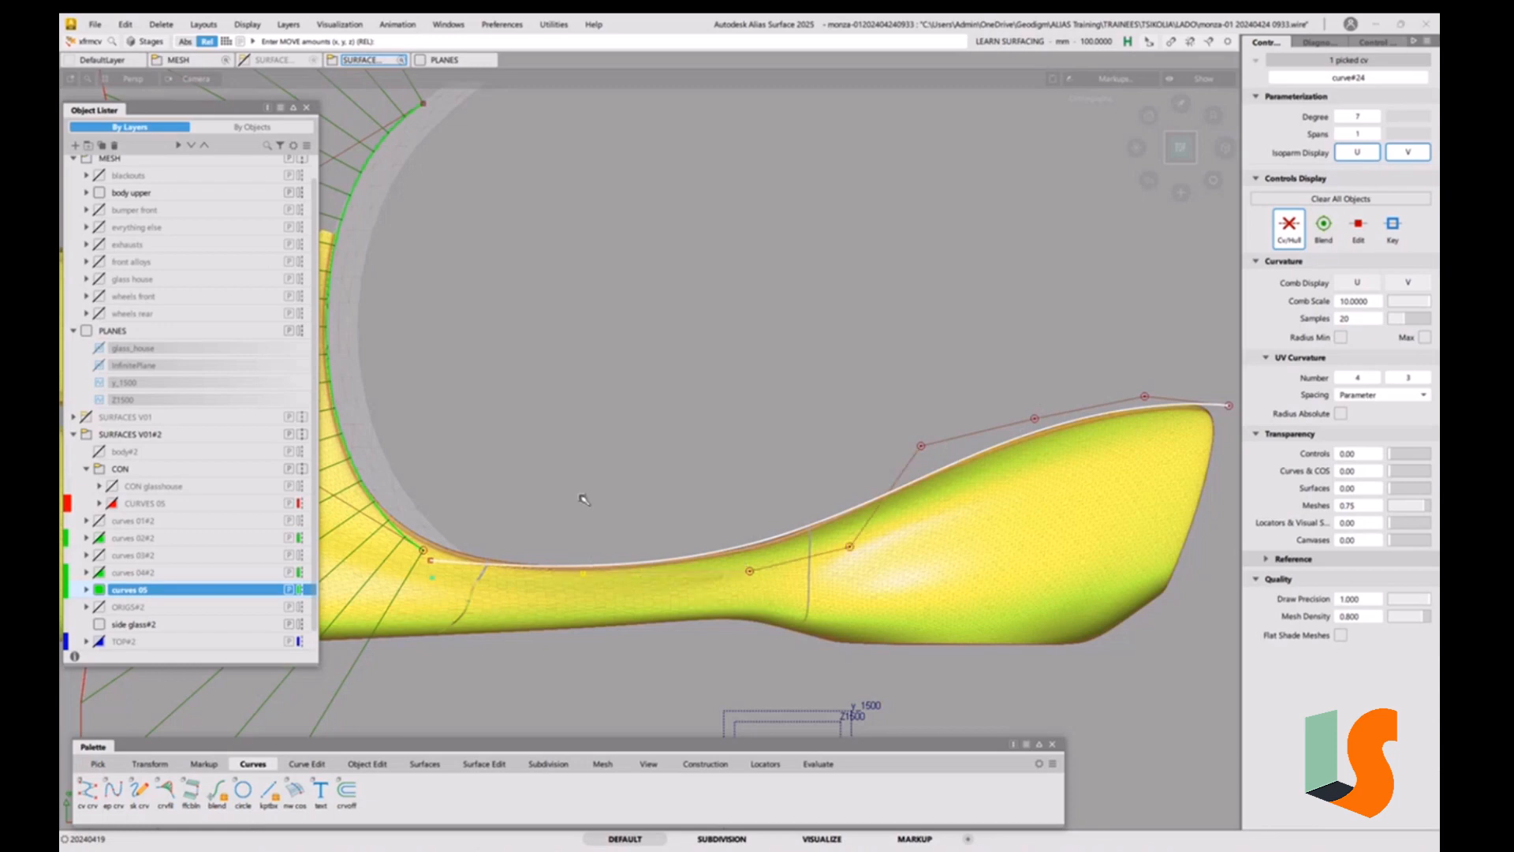
pyautogui.moveTo(584, 499); pyautogui.dragTo(583, 500)
pyautogui.moveTo(749, 570); pyautogui.dragTo(754, 580)
pyautogui.moveTo(585, 578); pyautogui.dragTo(587, 575)
pyautogui.moveTo(585, 574); pyautogui.dragTo(585, 574, button='right')
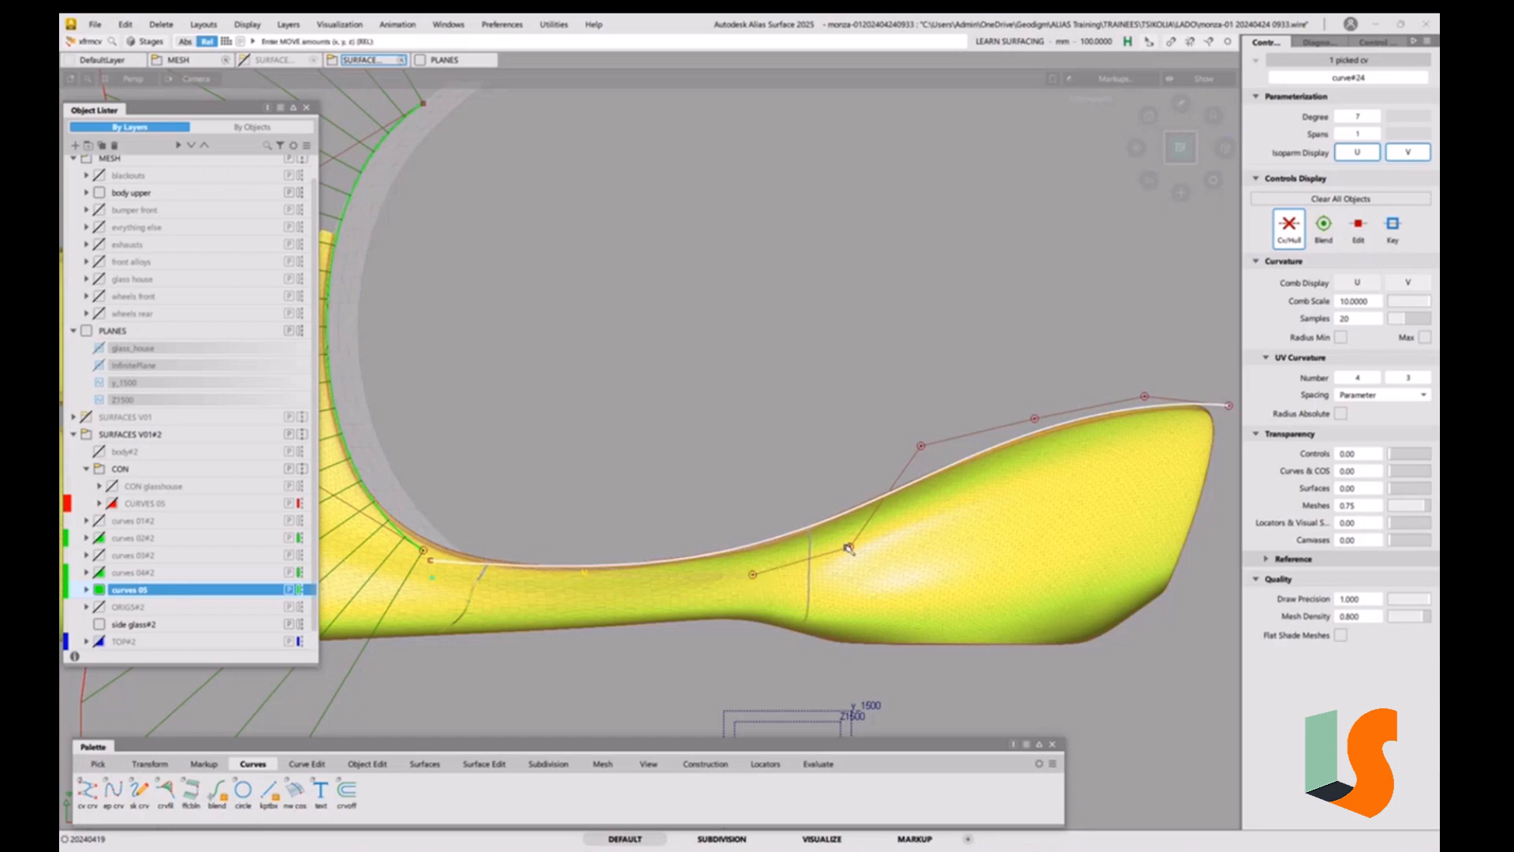
pyautogui.moveTo(848, 547); pyautogui.dragTo(853, 547, button='middle')
pyautogui.moveTo(852, 547); pyautogui.dragTo(853, 550)
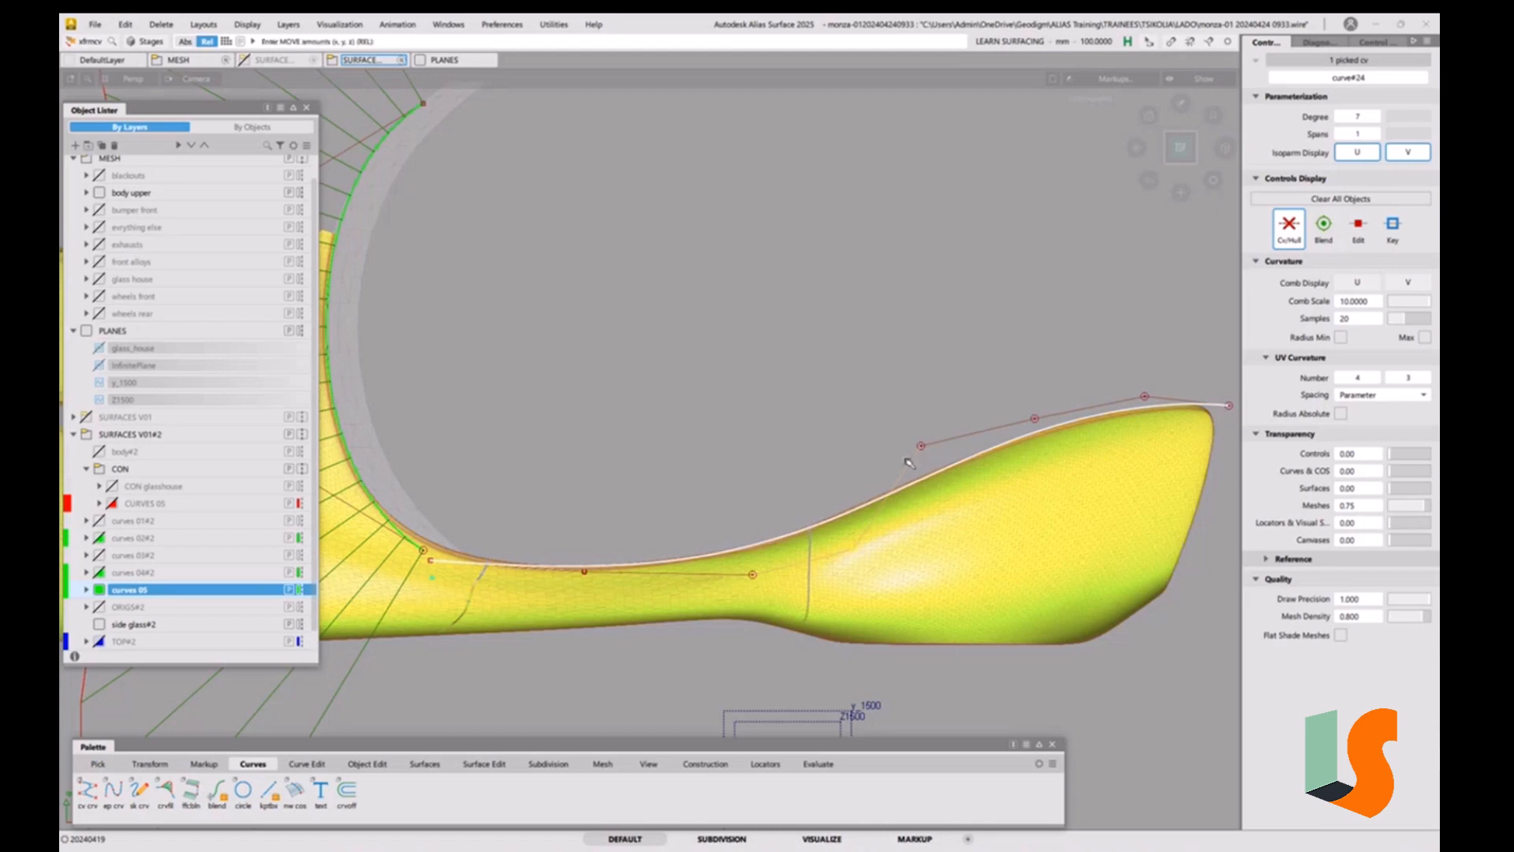
# Bring the sixth and seventh control vertices slightly forward and readjust the fifth and fourth to keep the curve on the mesh edge.
pyautogui.click(922, 446)
pyautogui.moveTo(921, 448); pyautogui.dragTo(918, 447)
pyautogui.moveTo(1035, 424); pyautogui.dragTo(1029, 422)
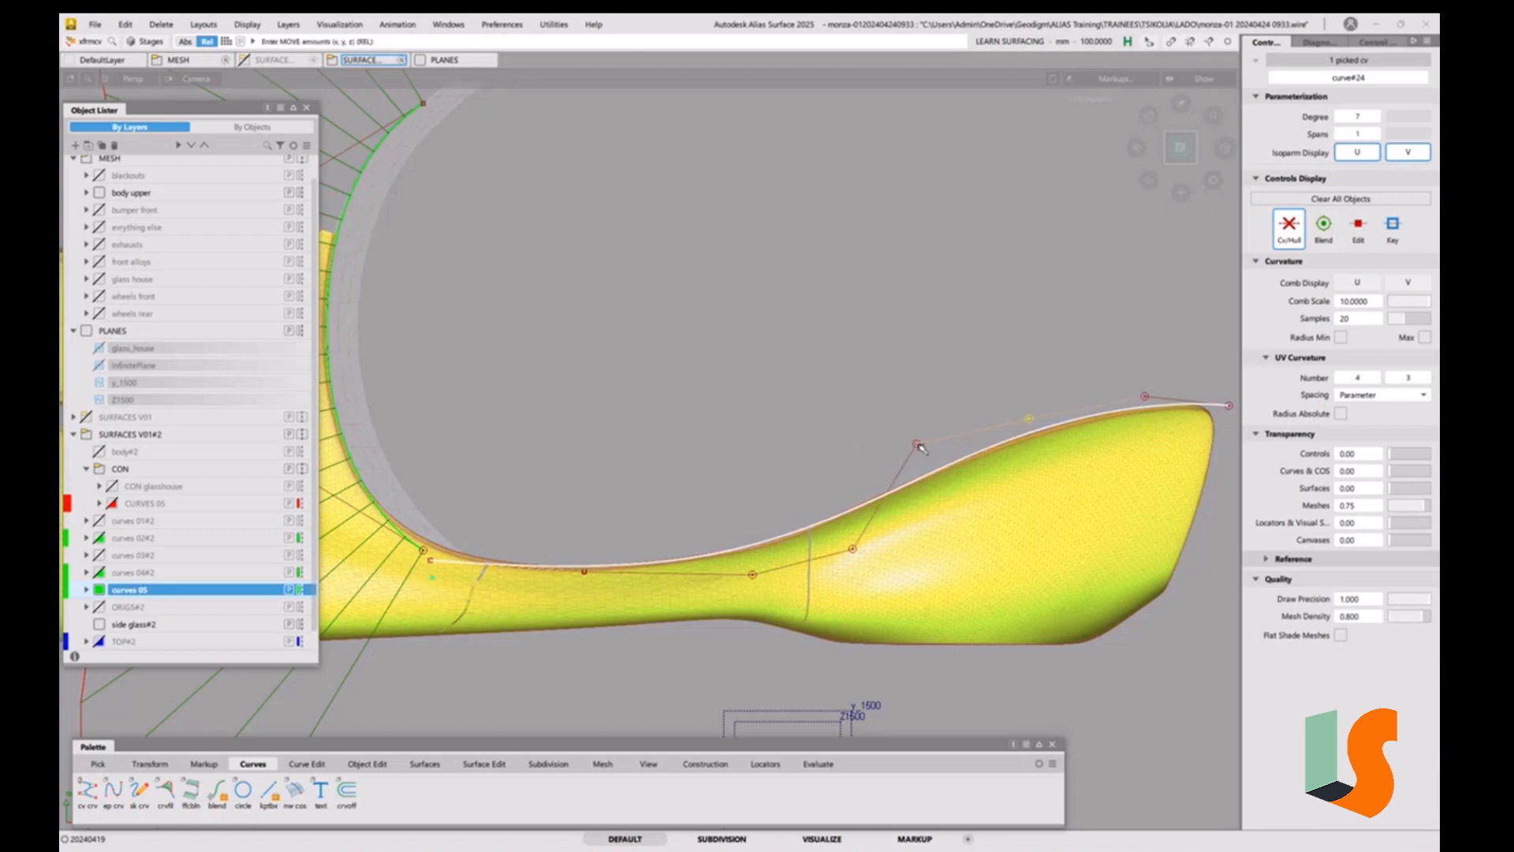
pyautogui.moveTo(920, 448); pyautogui.dragTo(925, 446)
pyautogui.moveTo(854, 549); pyautogui.dragTo(858, 546)
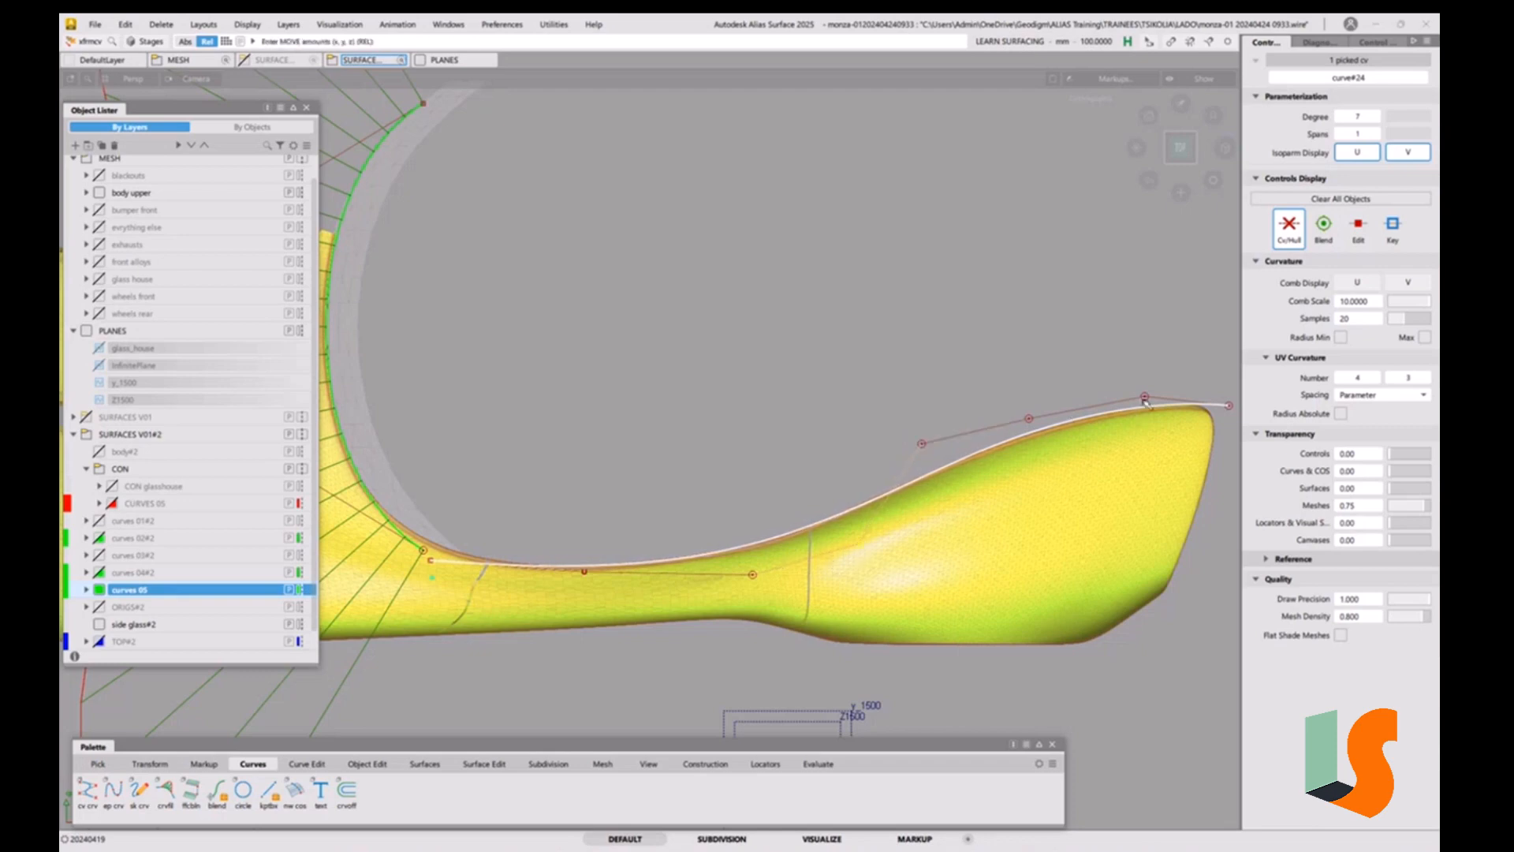
pyautogui.moveTo(1147, 400); pyautogui.dragTo(1141, 403)
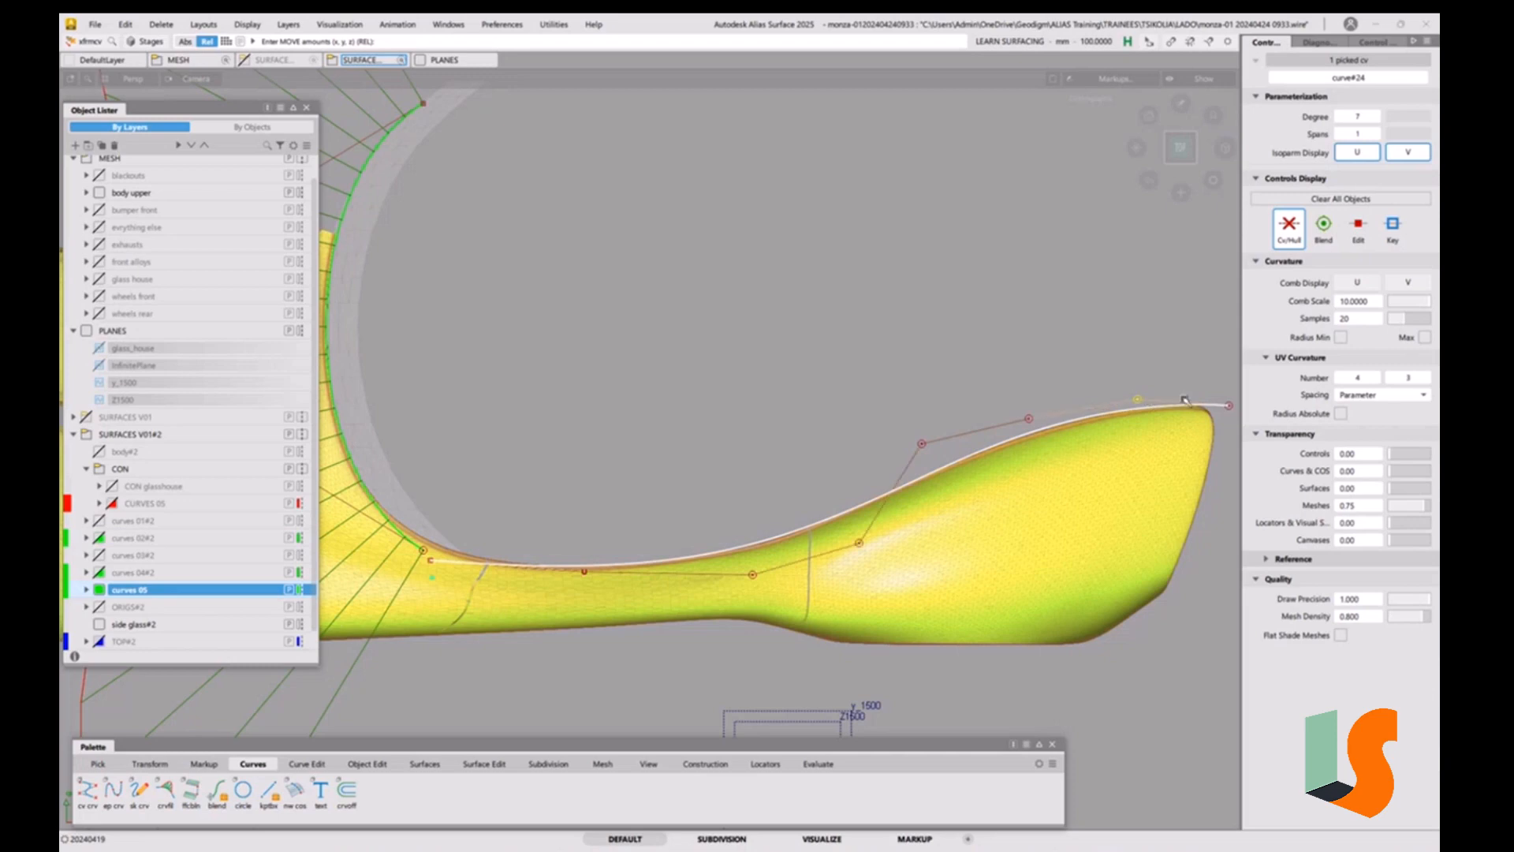
pyautogui.click(1231, 407)
# Pick the whole side curve and turn on its curvature comb in the U direction.
pyautogui.keyDown('ctrl'); pyautogui.keyDown('shift'); pyautogui.moveTo(970, 522); pyautogui.dragTo(970, 427); pyautogui.keyUp('shift'); pyautogui.keyUp('ctrl')
pyautogui.keyDown('ctrl'); pyautogui.keyDown('shift'); pyautogui.moveTo(920, 461); pyautogui.dragTo(981, 473); pyautogui.keyUp('shift'); pyautogui.keyUp('ctrl')
pyautogui.moveTo(939, 399); pyautogui.dragTo(978, 513)
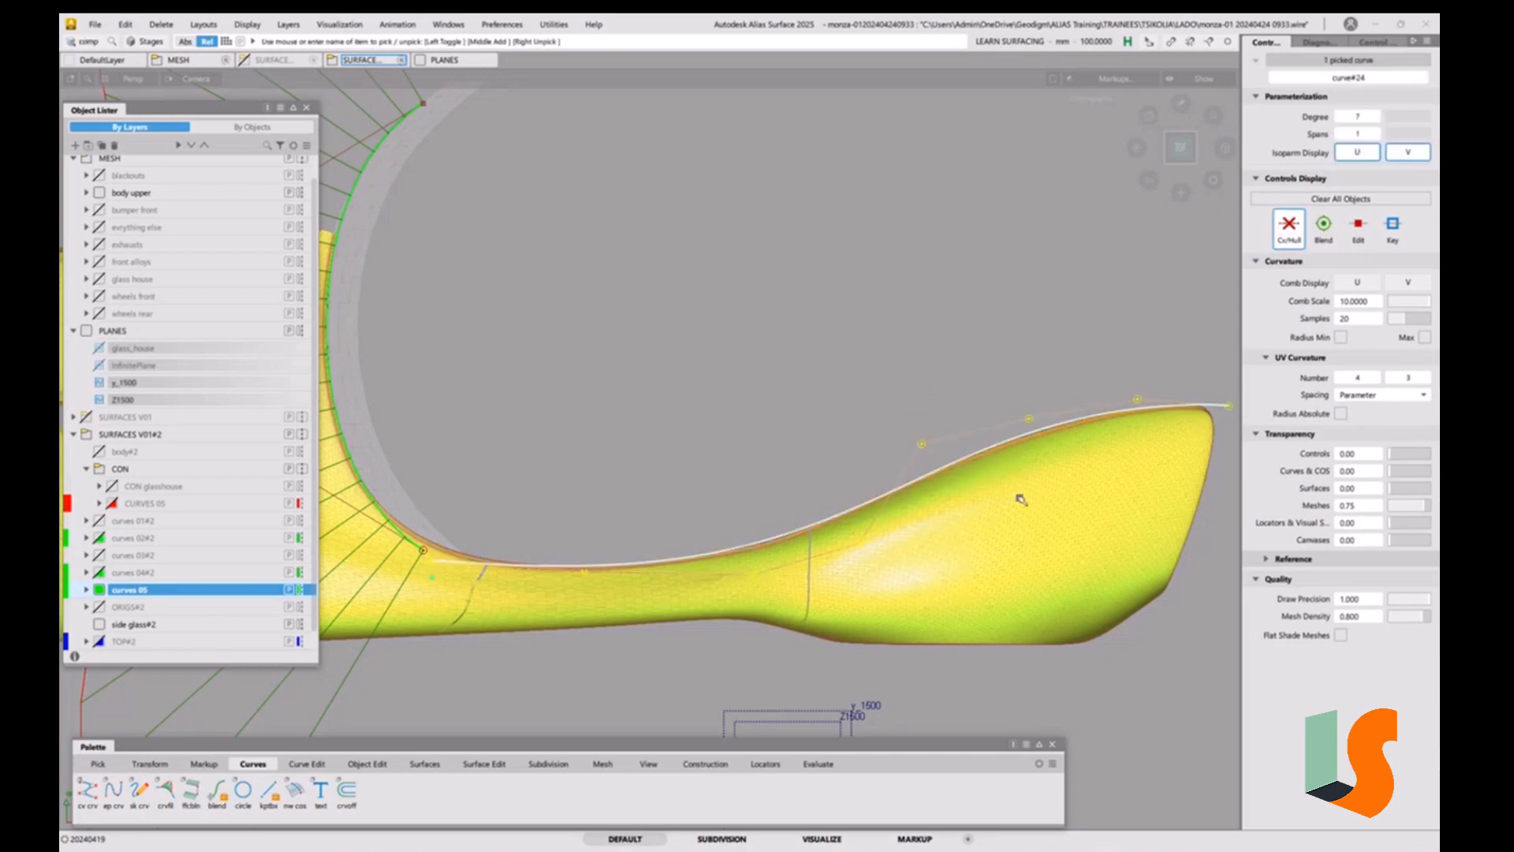
pyautogui.click(1361, 290)
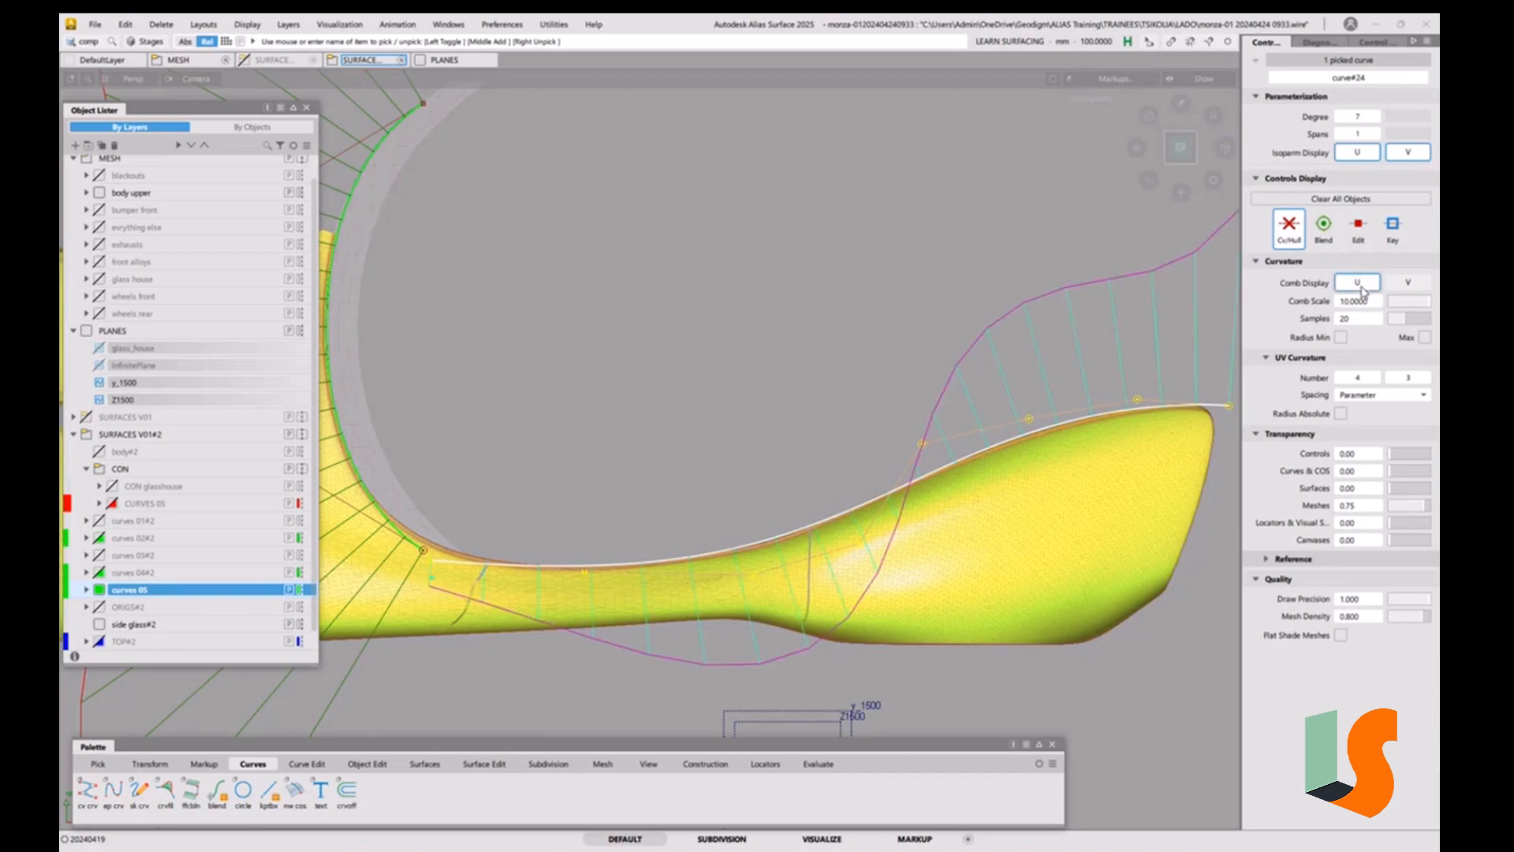
# Examine the side curve's curvature comb and its fit to the mesh edge from the rear end to the front.
pyautogui.keyDown('alt'); pyautogui.keyDown('shift'); pyautogui.moveTo(802, 311); pyautogui.dragTo(993, 439); pyautogui.keyUp('shift'); pyautogui.keyUp('alt')
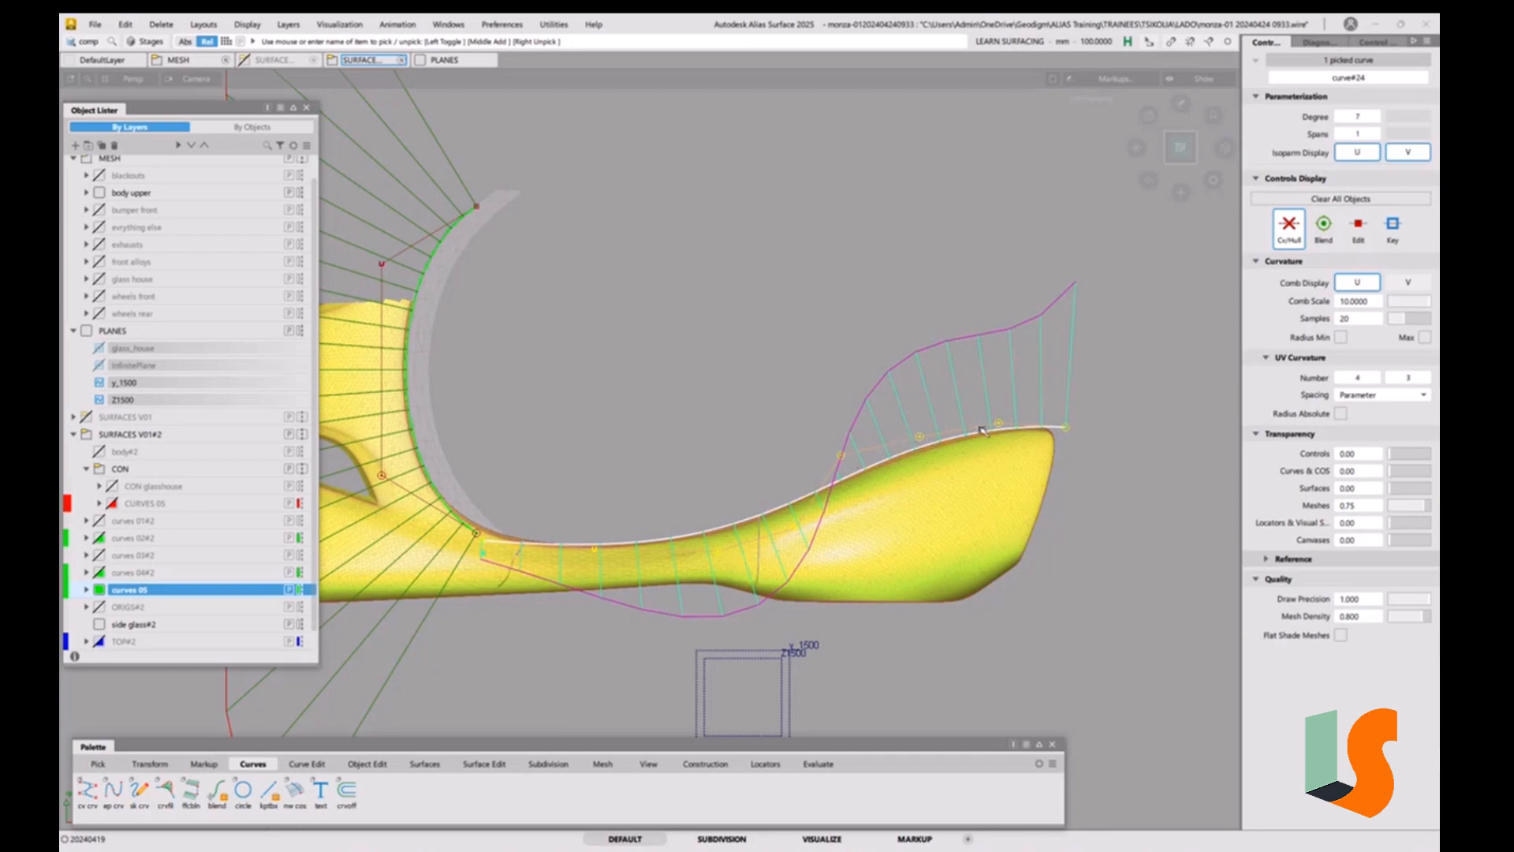
pyautogui.hotkey('shift', 'alt')
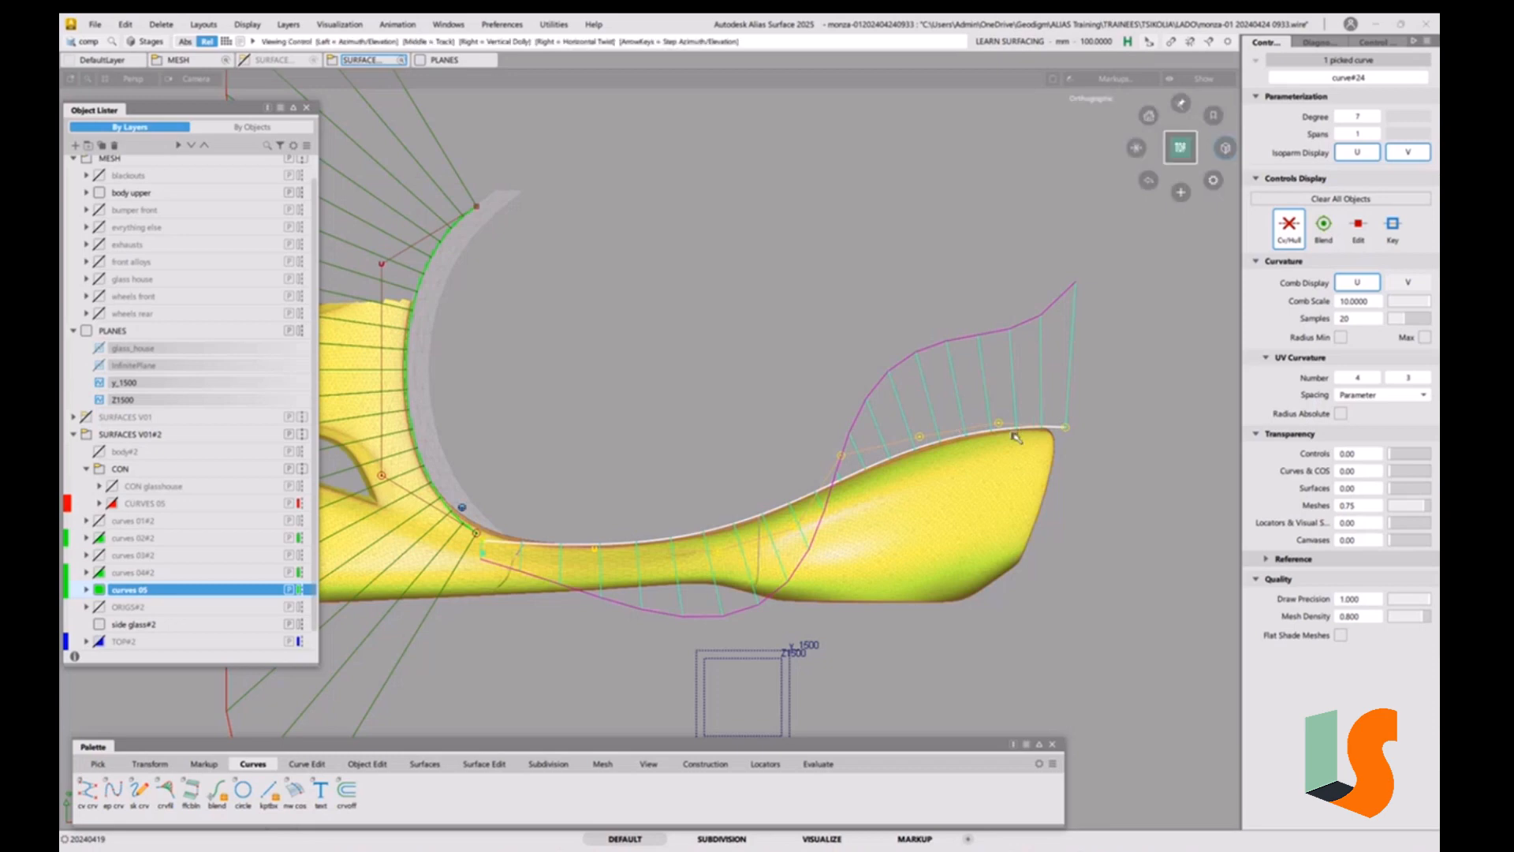
pyautogui.keyDown('alt'); pyautogui.keyDown('shift'); pyautogui.moveTo(1014, 436); pyautogui.dragTo(1033, 412, button='right'); pyautogui.keyUp('shift'); pyautogui.keyUp('alt')
pyautogui.keyDown('alt'); pyautogui.keyDown('shift'); pyautogui.moveTo(1034, 412); pyautogui.dragTo(937, 426, button='middle'); pyautogui.keyUp('shift'); pyautogui.keyUp('alt')
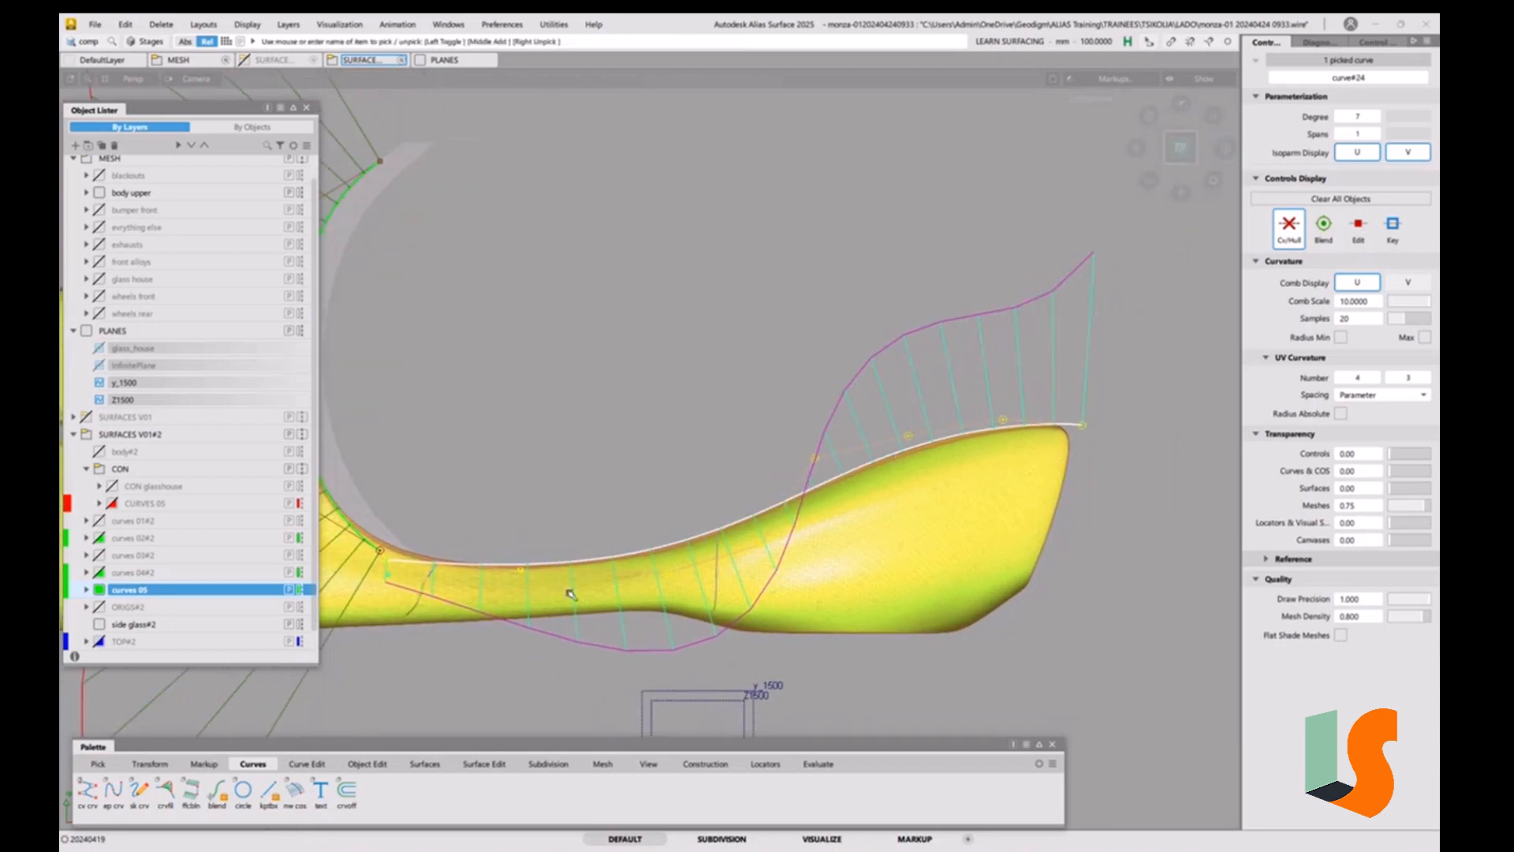
pyautogui.keyDown('alt'); pyautogui.keyDown('shift'); pyautogui.moveTo(552, 533); pyautogui.dragTo(558, 551, button='right'); pyautogui.keyUp('shift'); pyautogui.keyUp('alt')
pyautogui.keyDown('alt'); pyautogui.keyDown('shift'); pyautogui.moveTo(557, 552); pyautogui.dragTo(814, 533, button='middle'); pyautogui.keyUp('shift'); pyautogui.keyUp('alt')
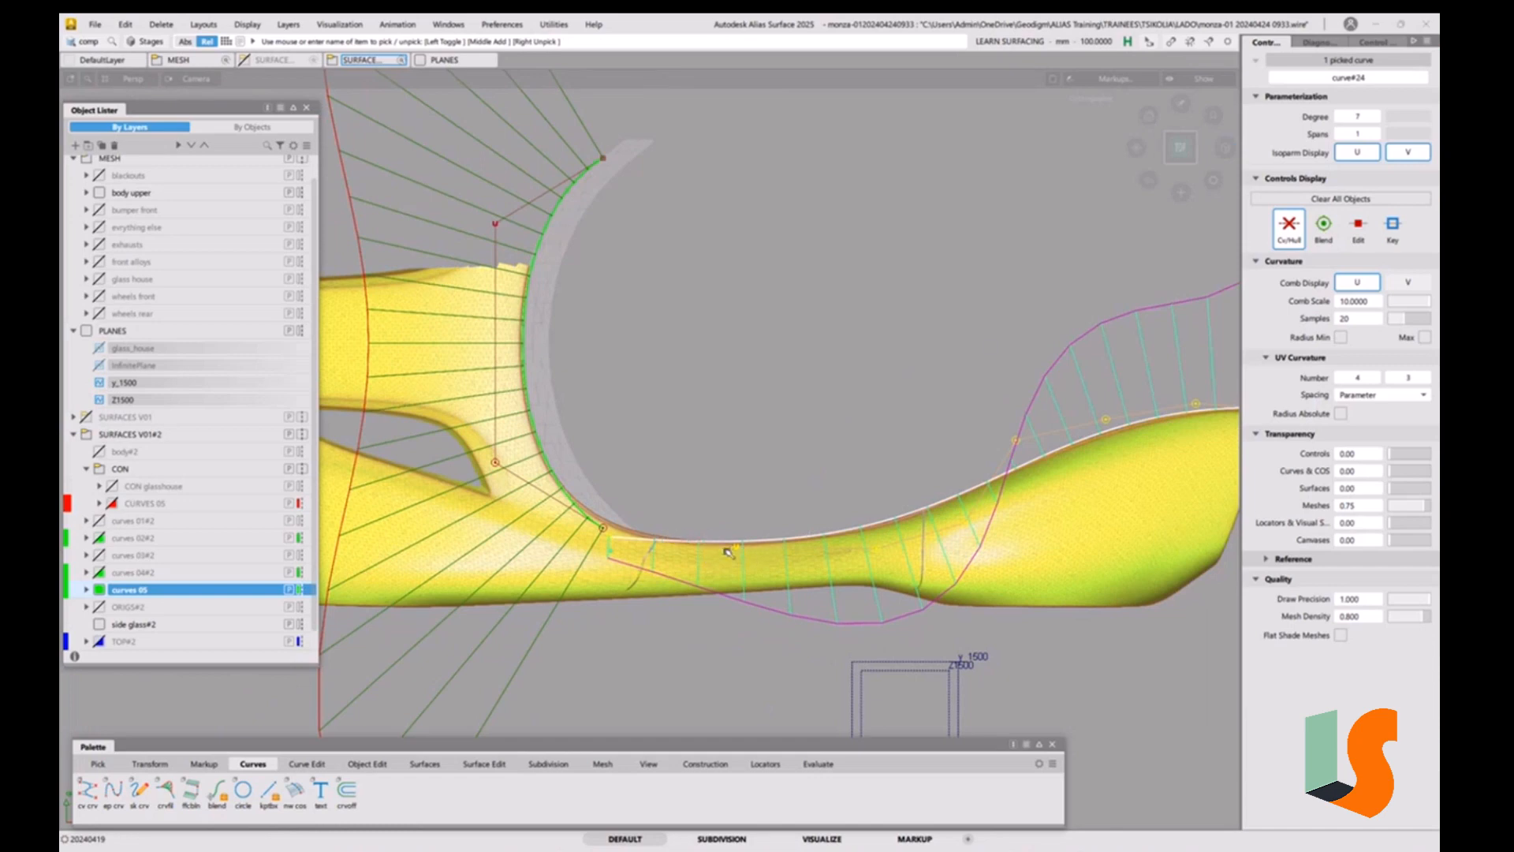
pyautogui.keyDown('alt'); pyautogui.keyDown('shift'); pyautogui.moveTo(643, 511); pyautogui.dragTo(714, 578, button='right'); pyautogui.keyUp('shift'); pyautogui.keyUp('alt')
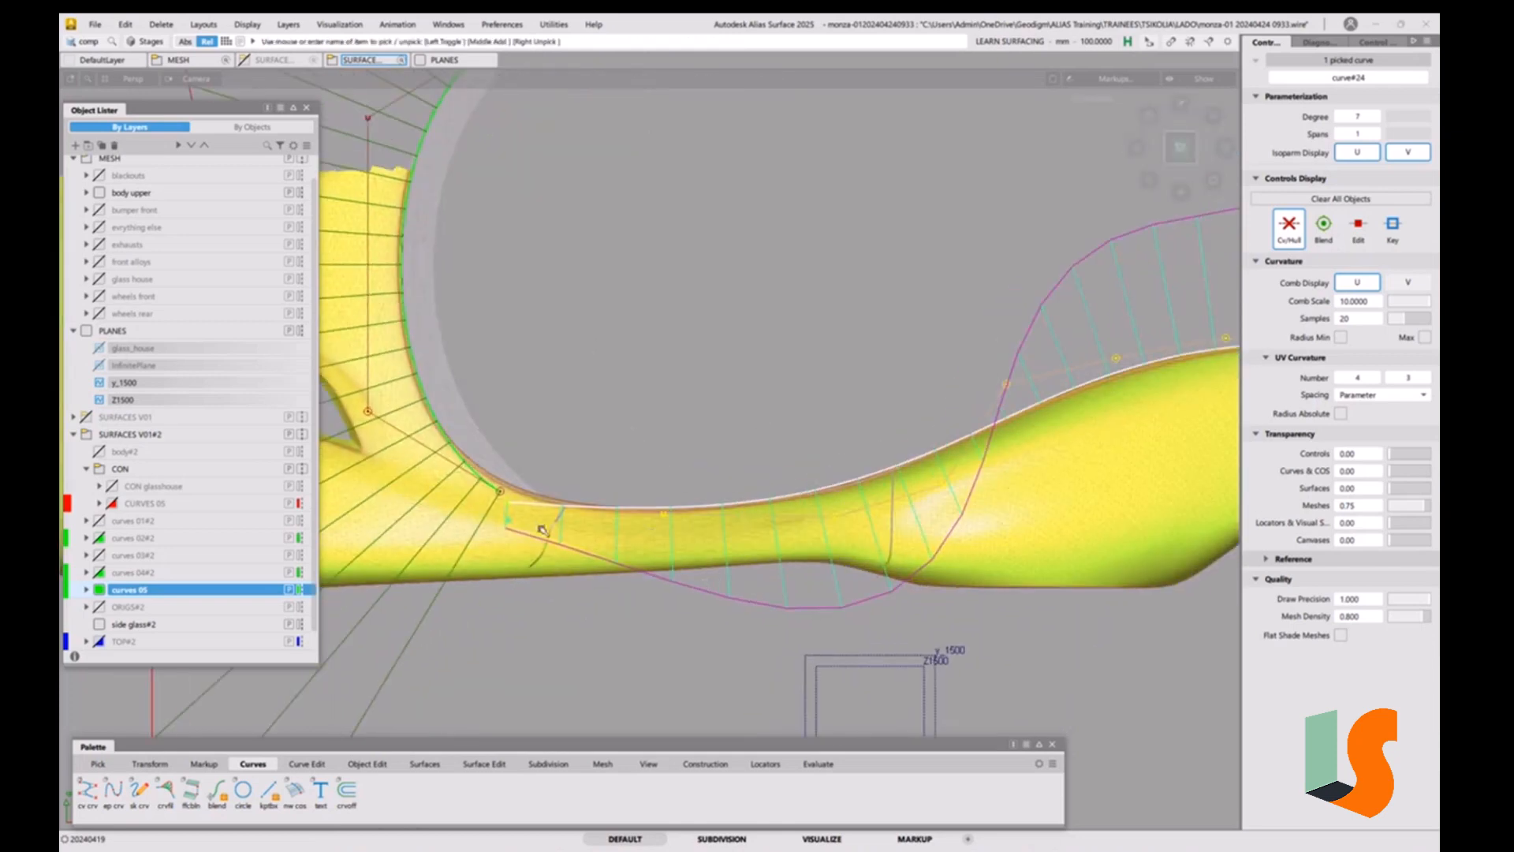
pyautogui.keyDown('alt'); pyautogui.keyDown('shift'); pyautogui.moveTo(723, 541); pyautogui.dragTo(660, 538, button='middle'); pyautogui.keyUp('shift'); pyautogui.keyUp('alt')
pyautogui.moveTo(663, 431)
pyautogui.keyDown('ctrl'); pyautogui.keyDown('shift'); pyautogui.mouseDown()
pyautogui.moveTo(667, 386)
pyautogui.moveTo(757, 449)
pyautogui.moveTo(756, 479)
pyautogui.mouseUp(); pyautogui.keyUp('shift'); pyautogui.keyUp('ctrl')
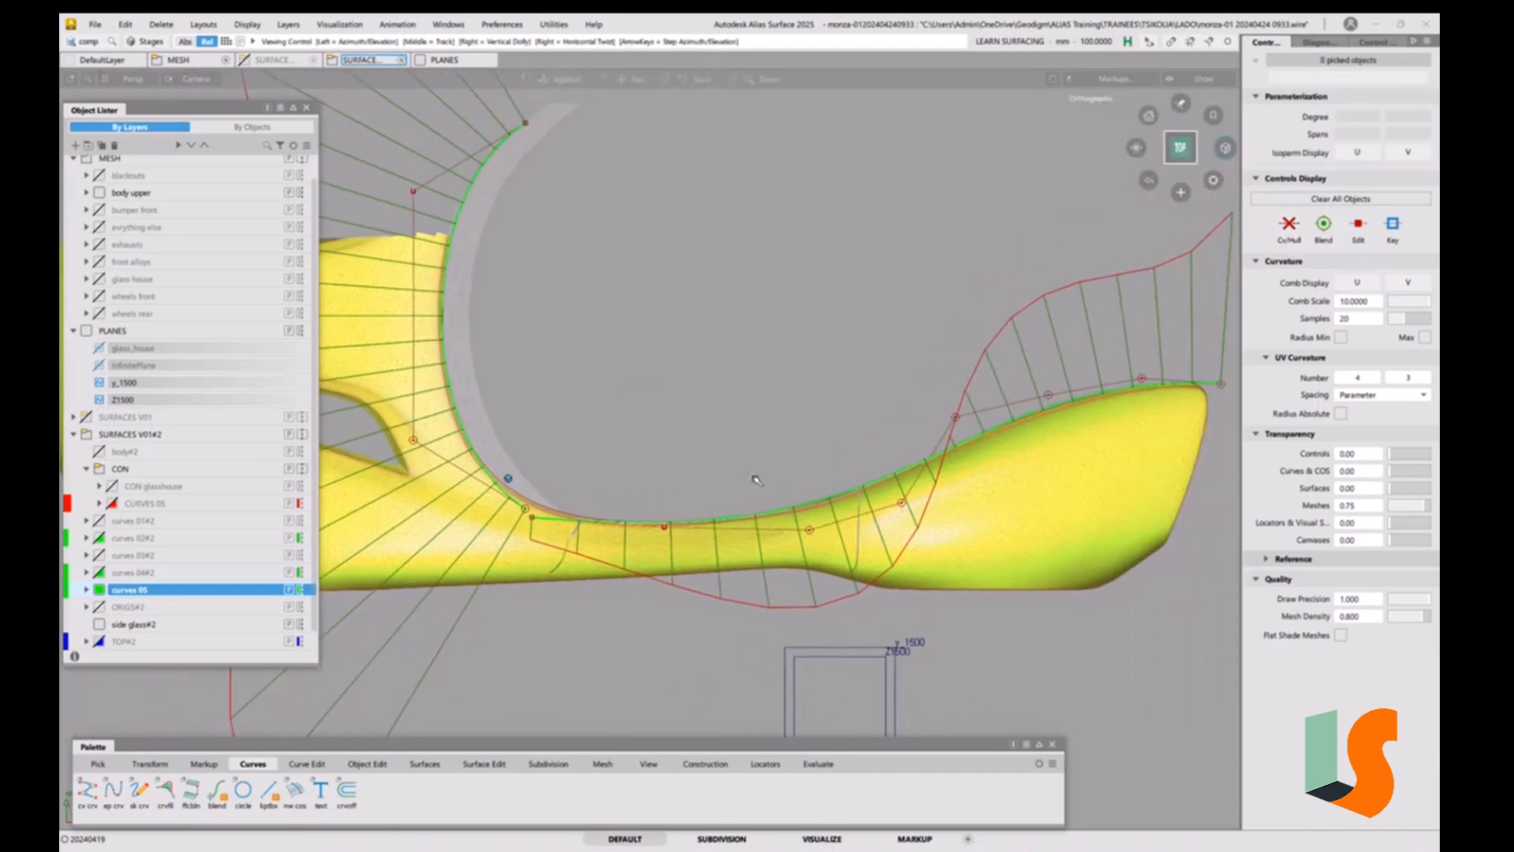
pyautogui.keyDown('alt'); pyautogui.keyDown('shift'); pyautogui.moveTo(755, 478); pyautogui.dragTo(710, 483, button='middle'); pyautogui.keyUp('shift'); pyautogui.keyUp('alt')
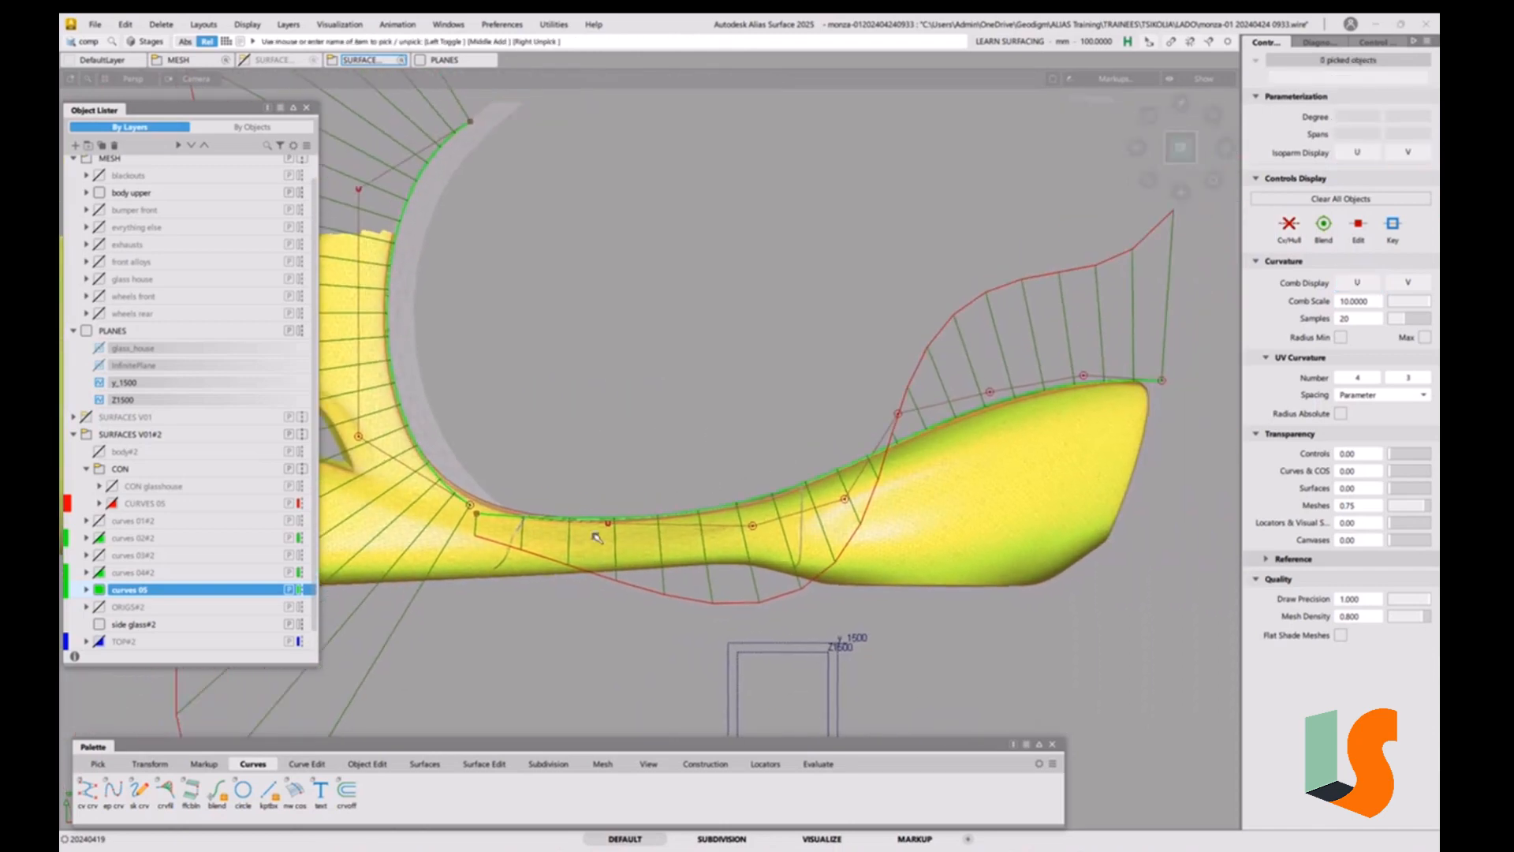
pyautogui.click(610, 523)
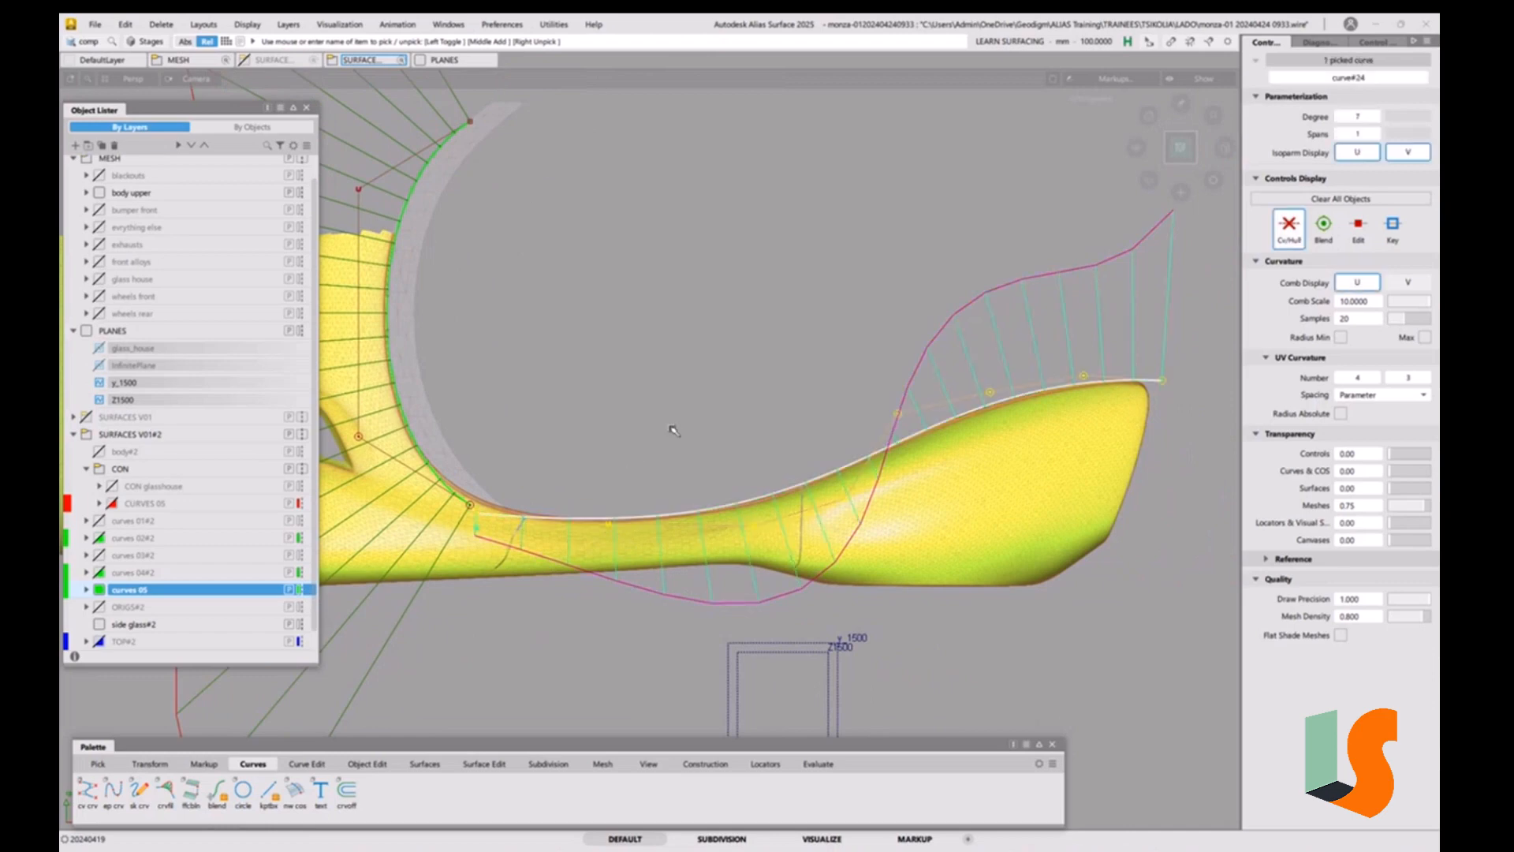
pyautogui.click(731, 364)
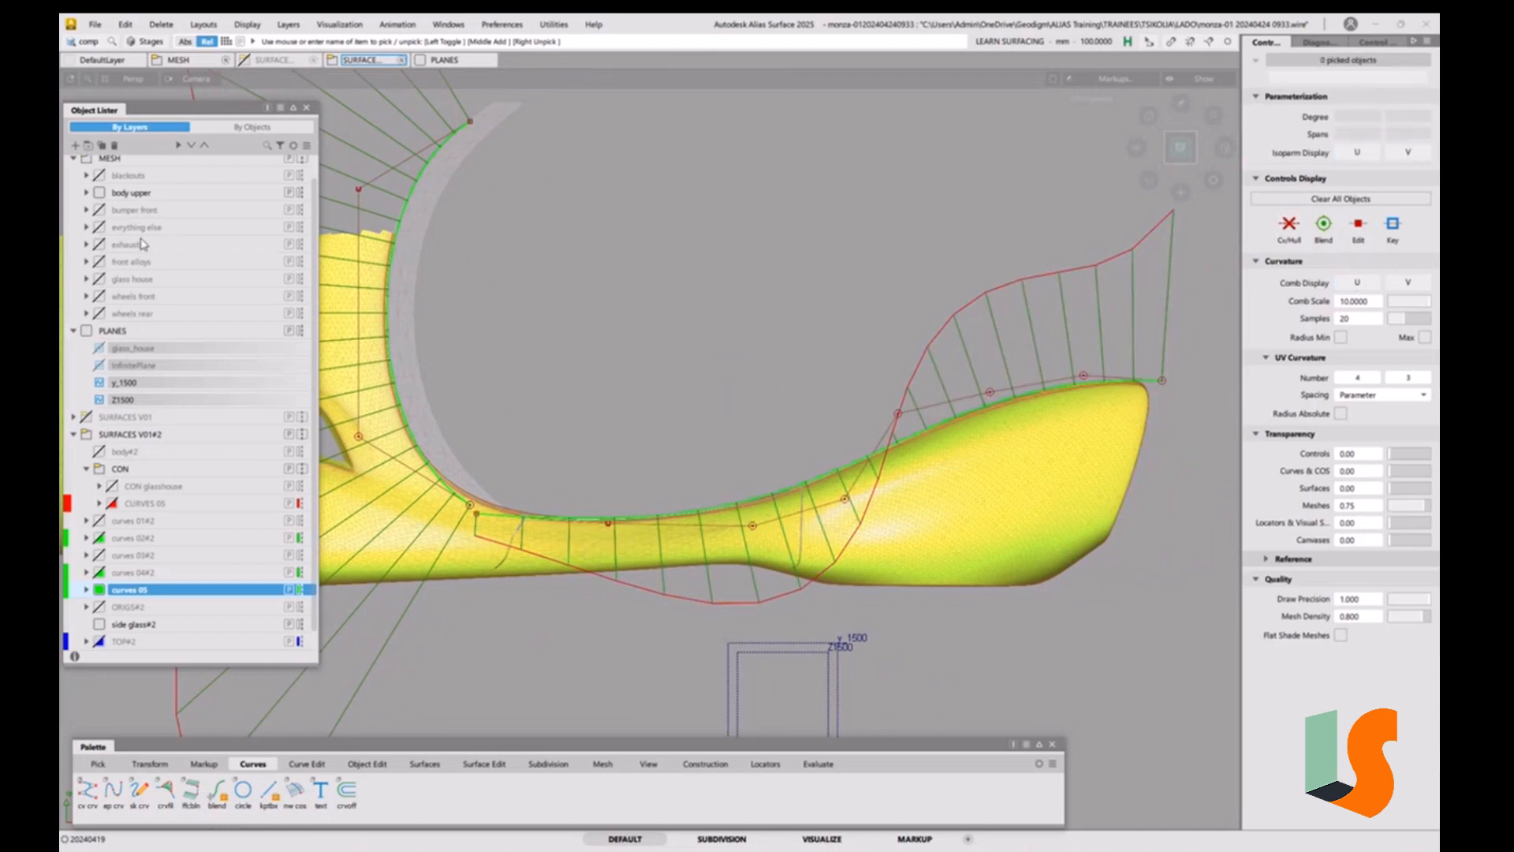
pyautogui.click(95, 24)
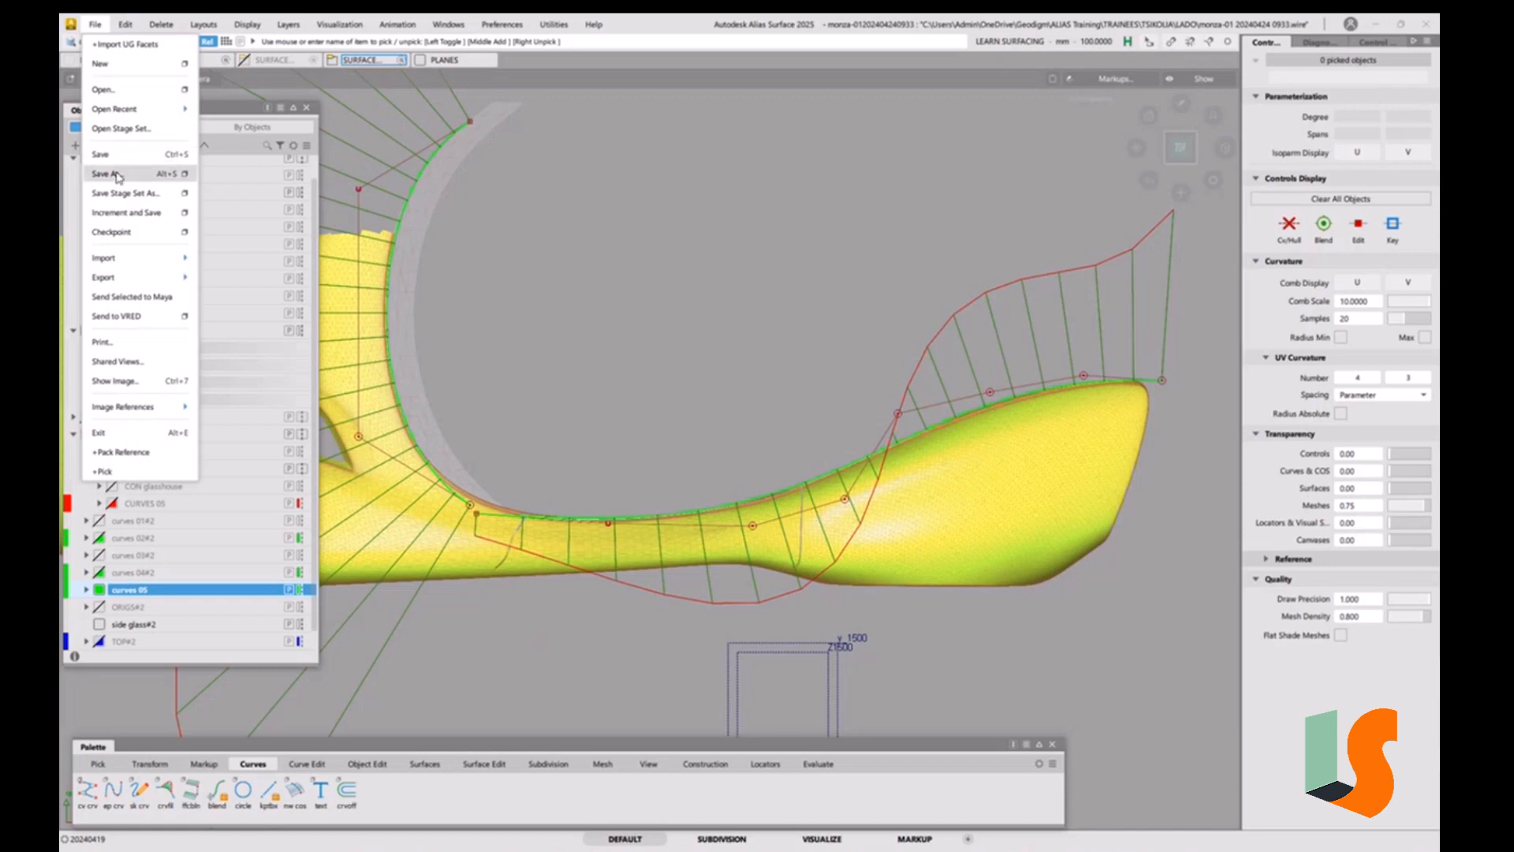
pyautogui.click(117, 175)
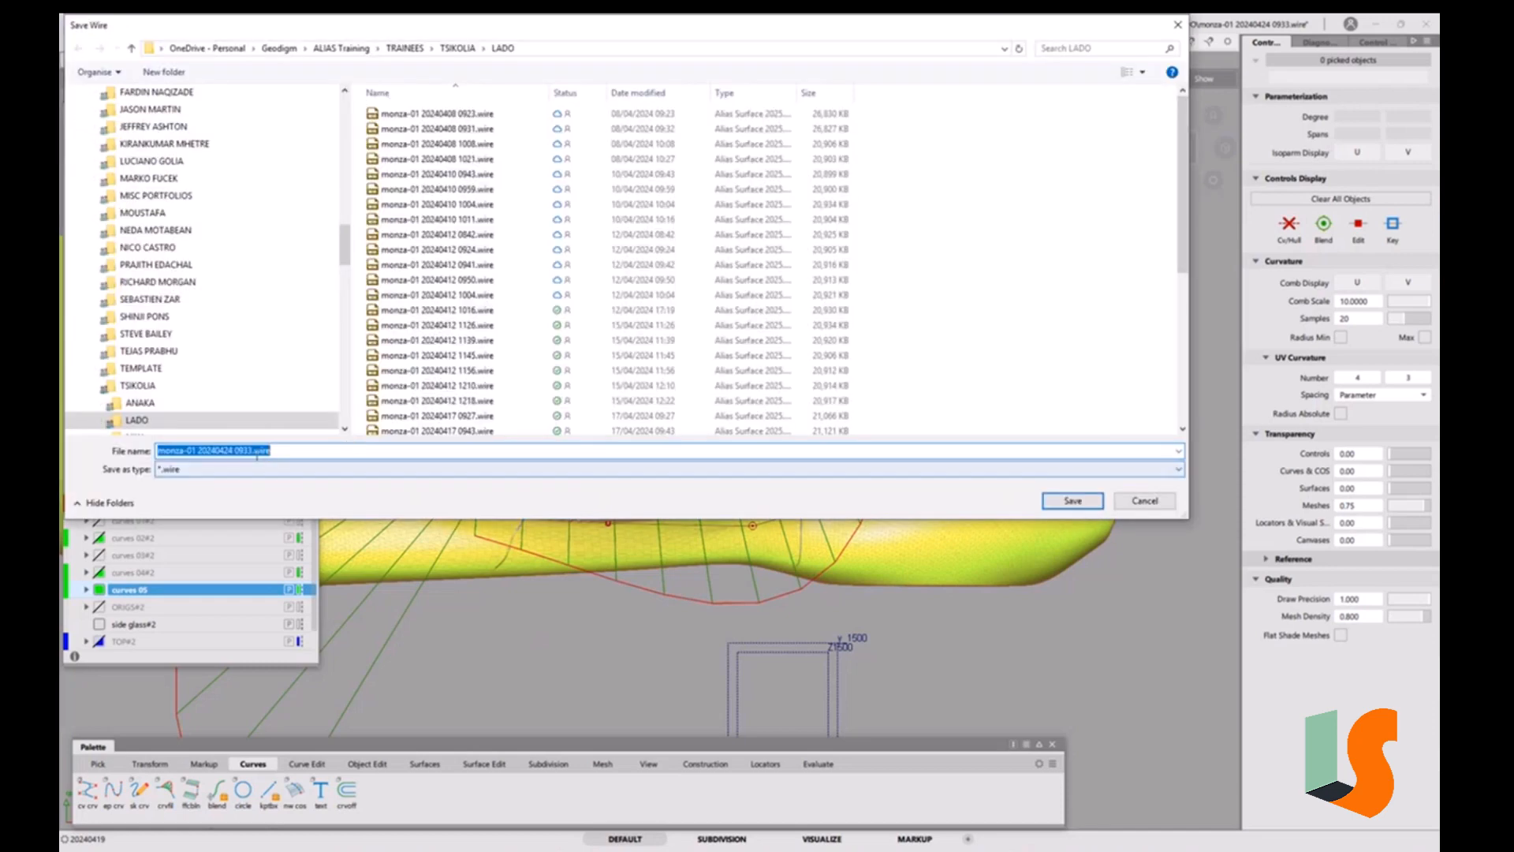
pyautogui.click(253, 451)
pyautogui.moveTo(244, 452); pyautogui.dragTo(299, 455)
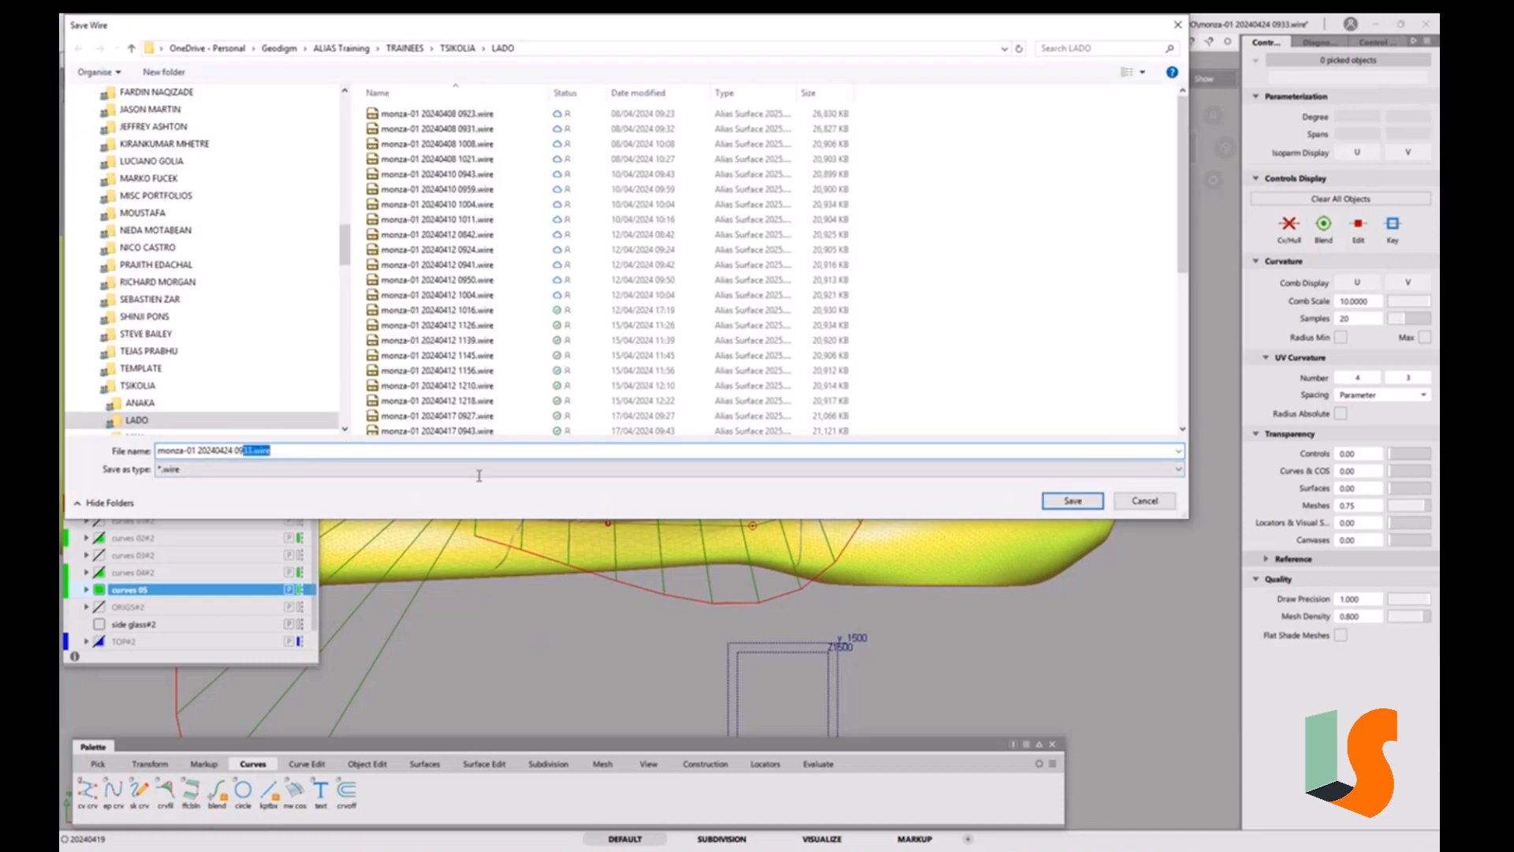
pyautogui.write('58')
pyautogui.press('Return')
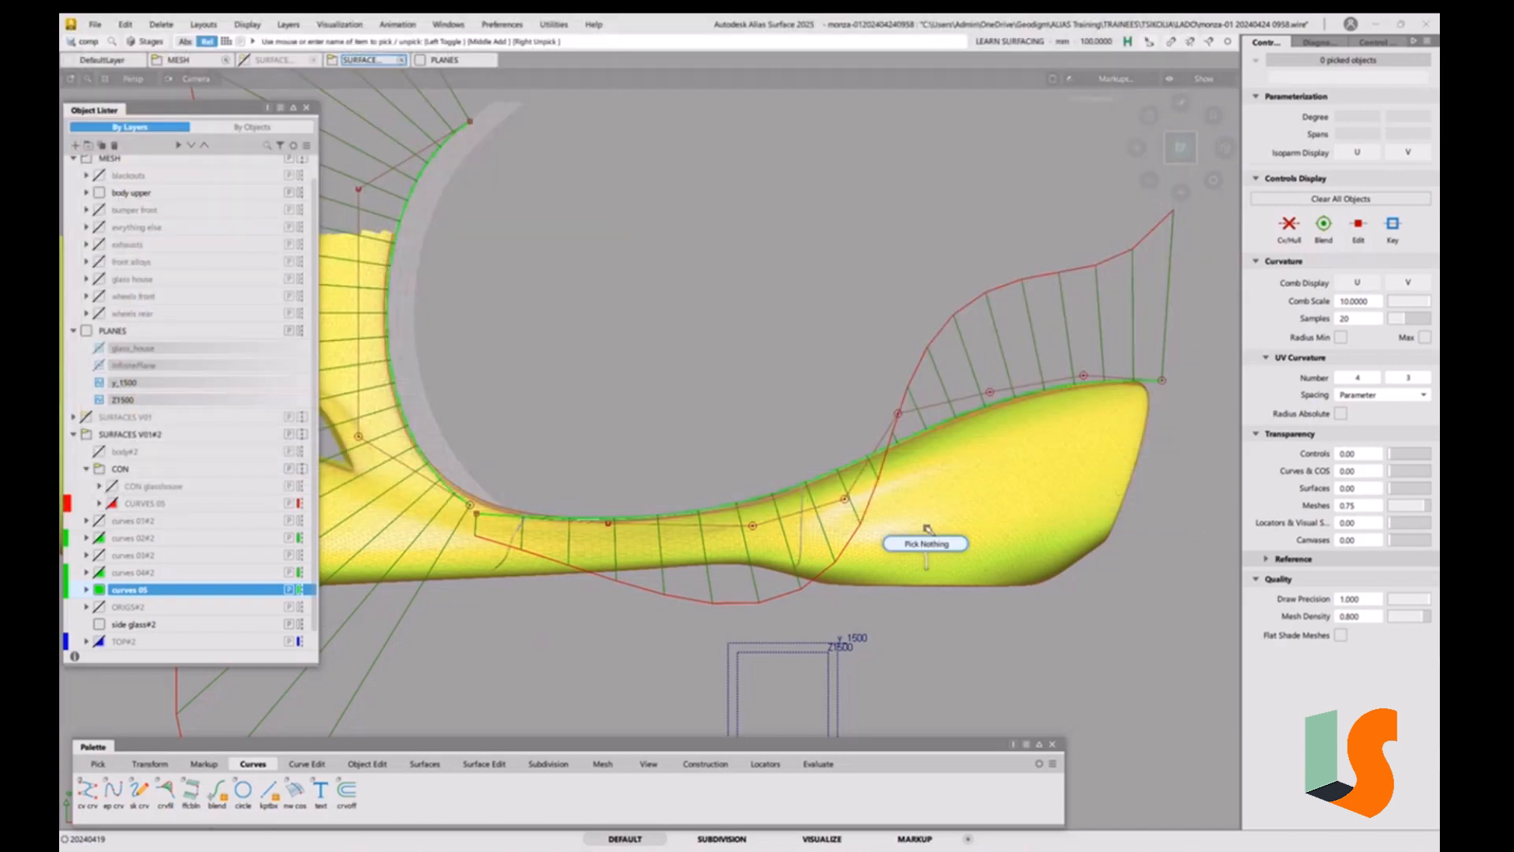
# Slide the side curve's second control vertex forward and lower it slightly to increase curvature at the front of the comb.
pyautogui.keyDown('alt'); pyautogui.keyDown('shift'); pyautogui.moveTo(843, 496); pyautogui.dragTo(804, 513, button='right'); pyautogui.keyUp('shift'); pyautogui.keyUp('alt')
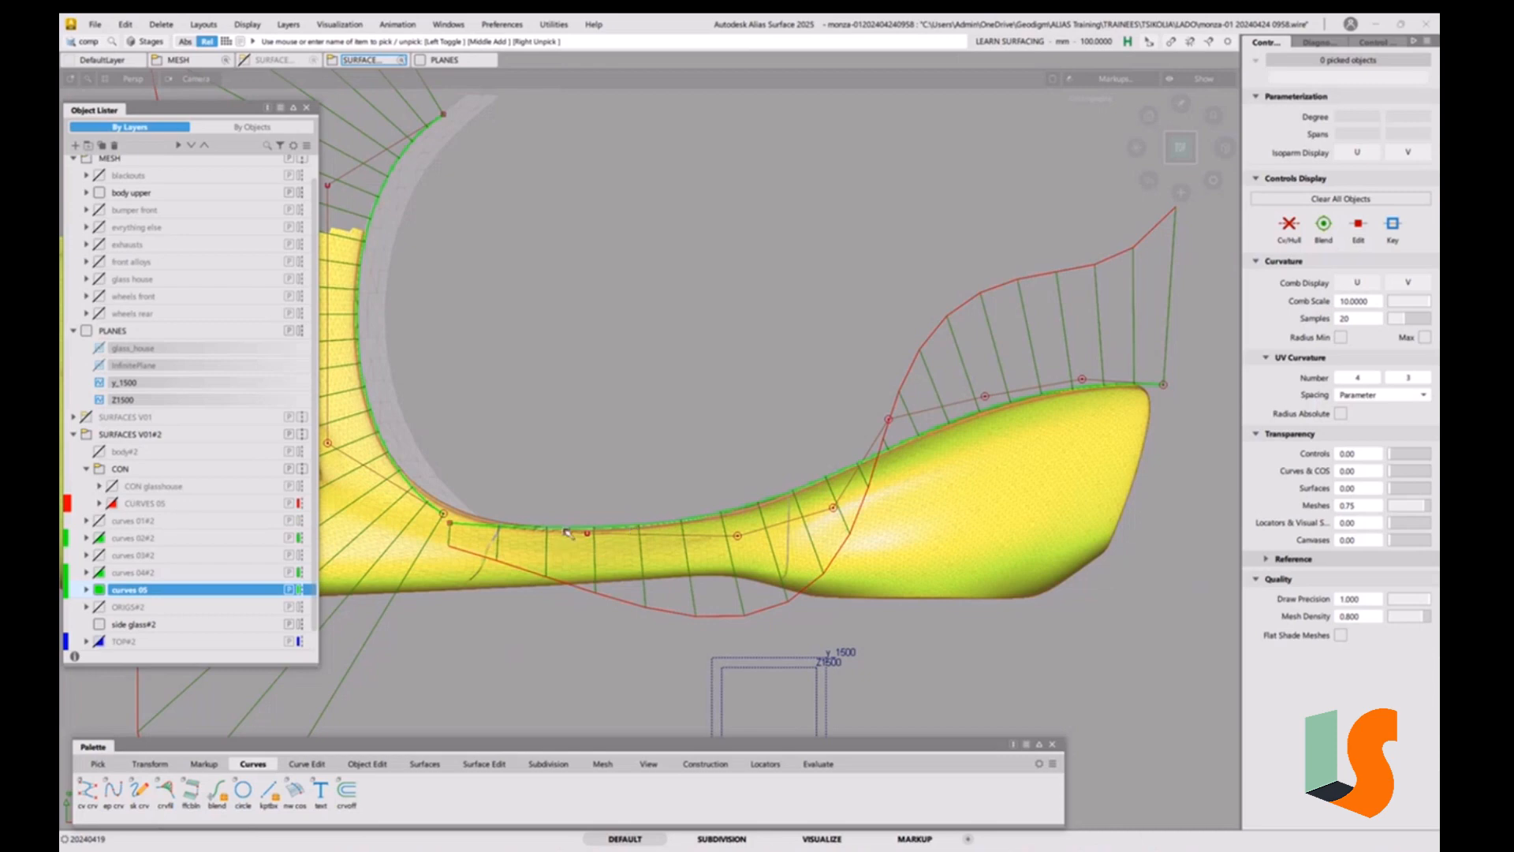
pyautogui.click(448, 524)
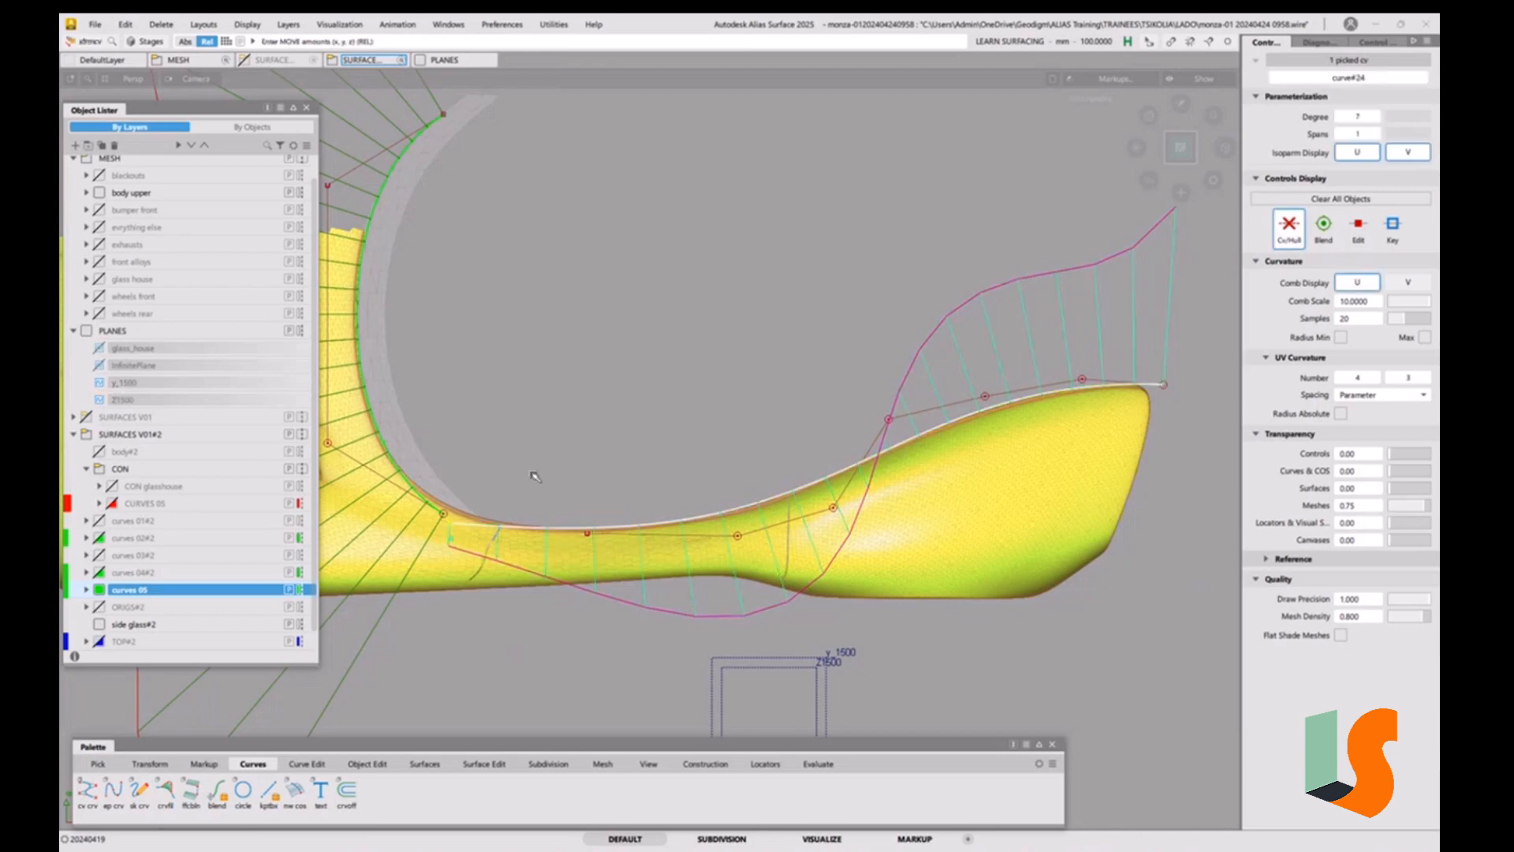
pyautogui.click(588, 535)
pyautogui.moveTo(697, 439); pyautogui.dragTo(667, 447, button='middle')
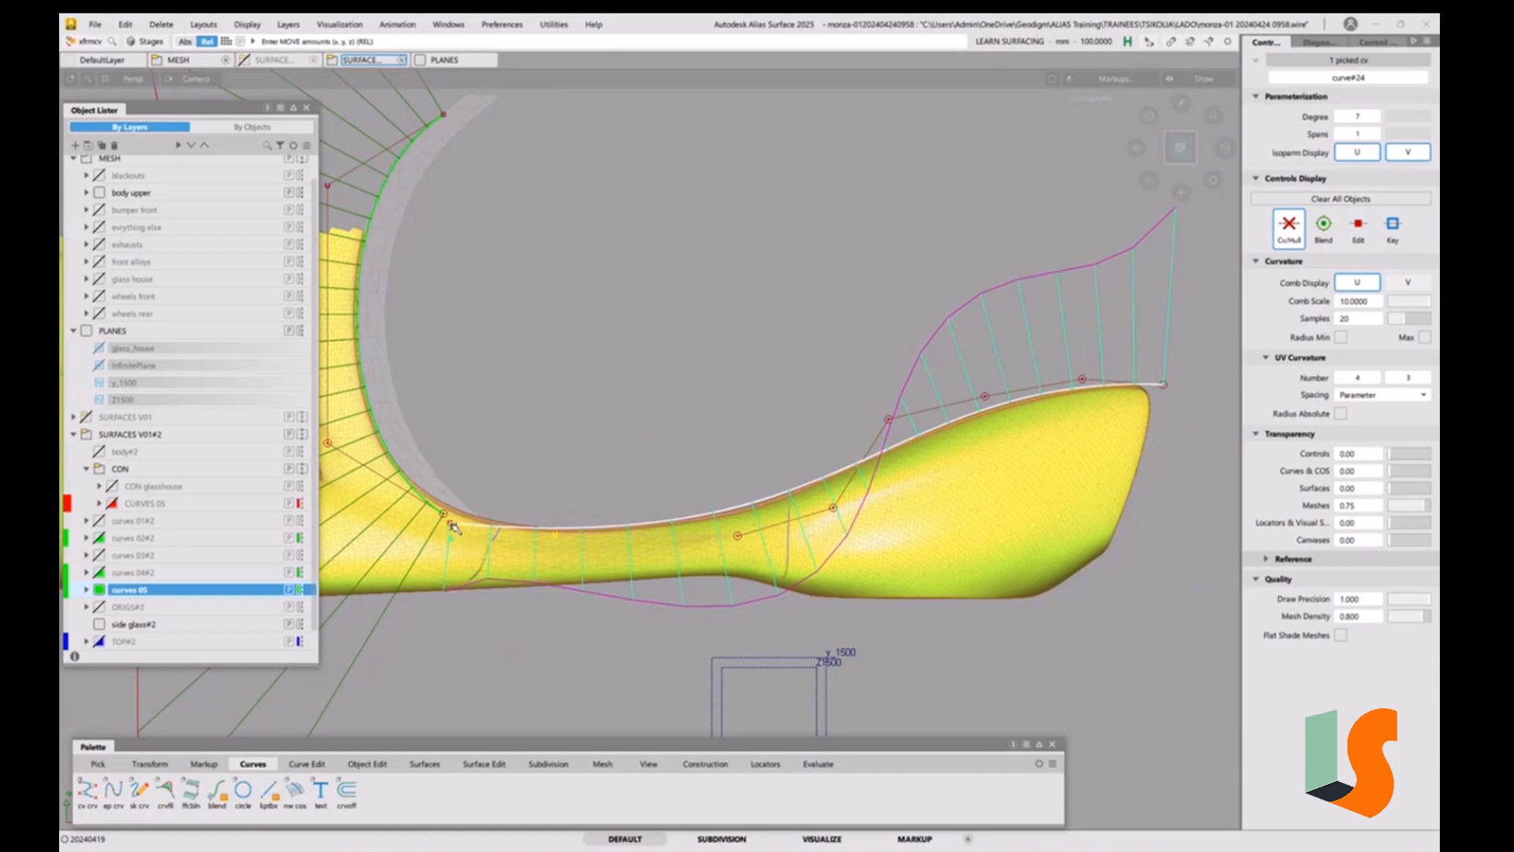
pyautogui.moveTo(554, 400); pyautogui.dragTo(581, 449, button='right')
pyautogui.click(555, 533)
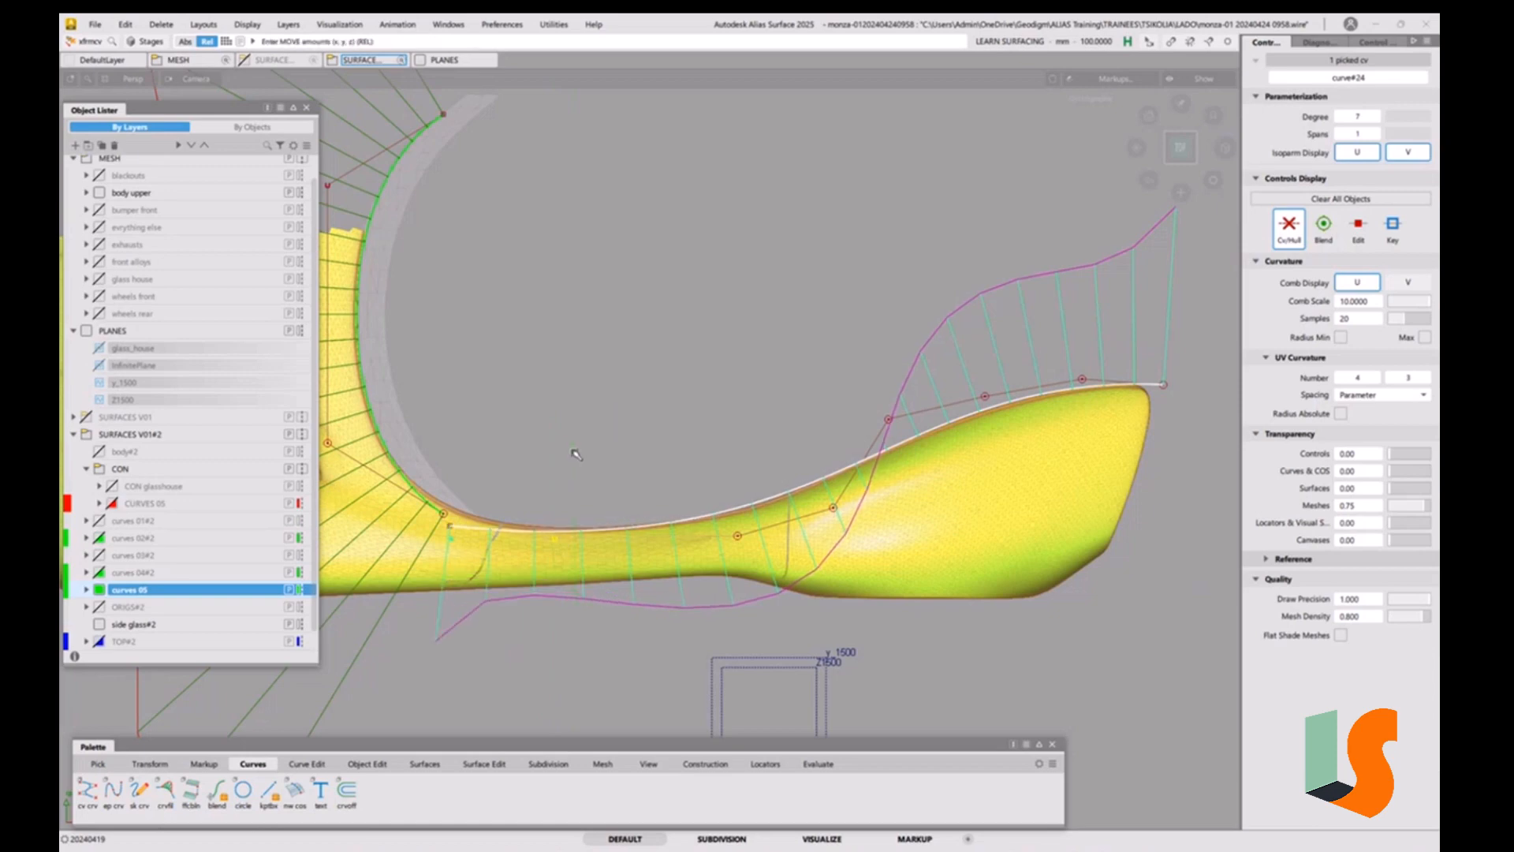
# Shift the front end vertex slightly rearward, lower the third and bring the second back a little to even out the front comb.
pyautogui.click(450, 526)
pyautogui.moveTo(571, 477); pyautogui.dragTo(579, 473)
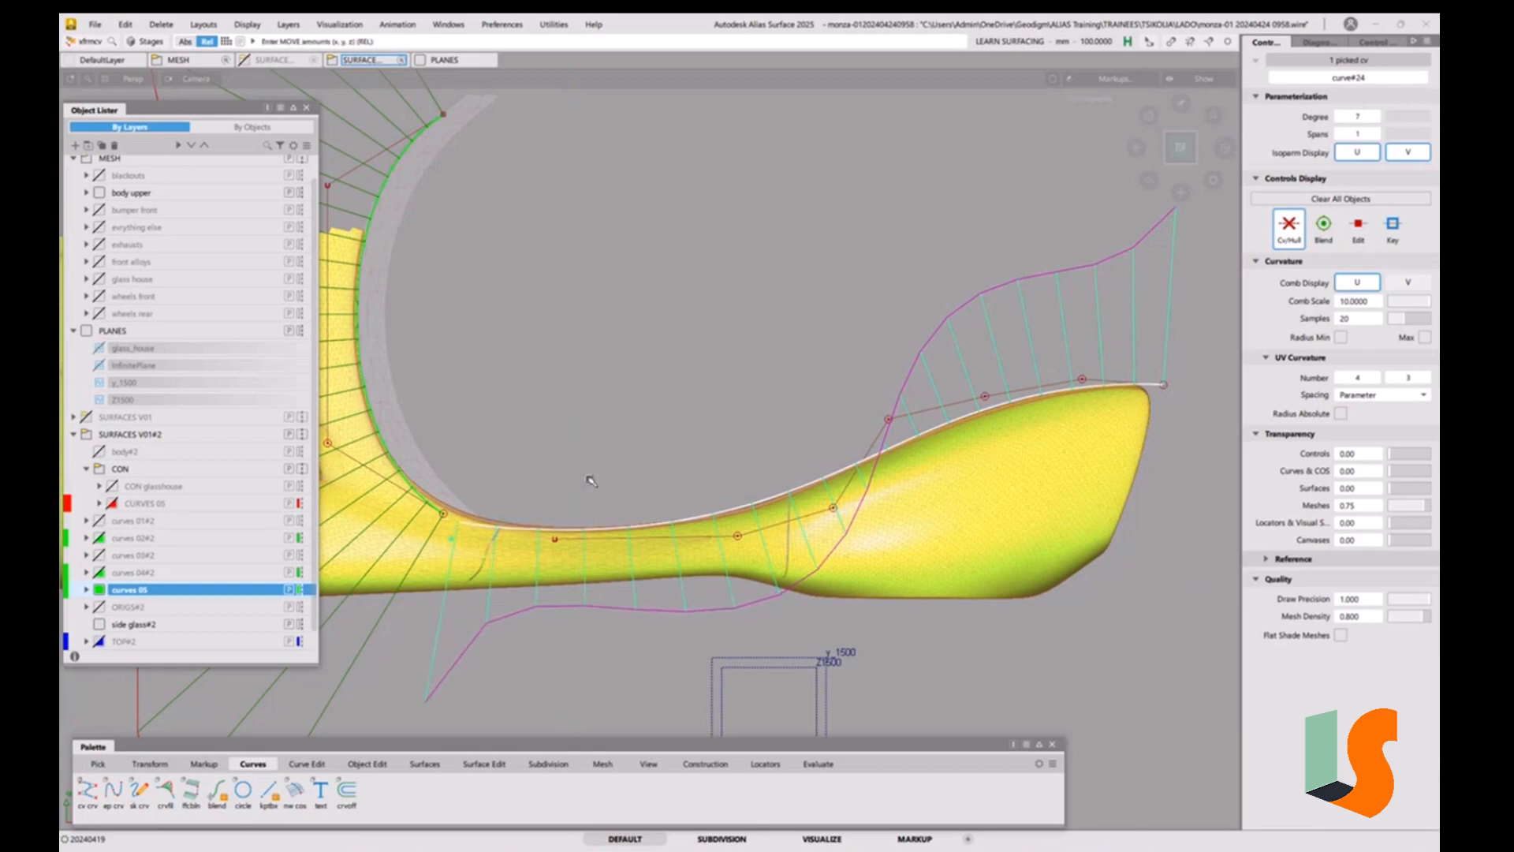
pyautogui.moveTo(739, 537); pyautogui.dragTo(741, 541)
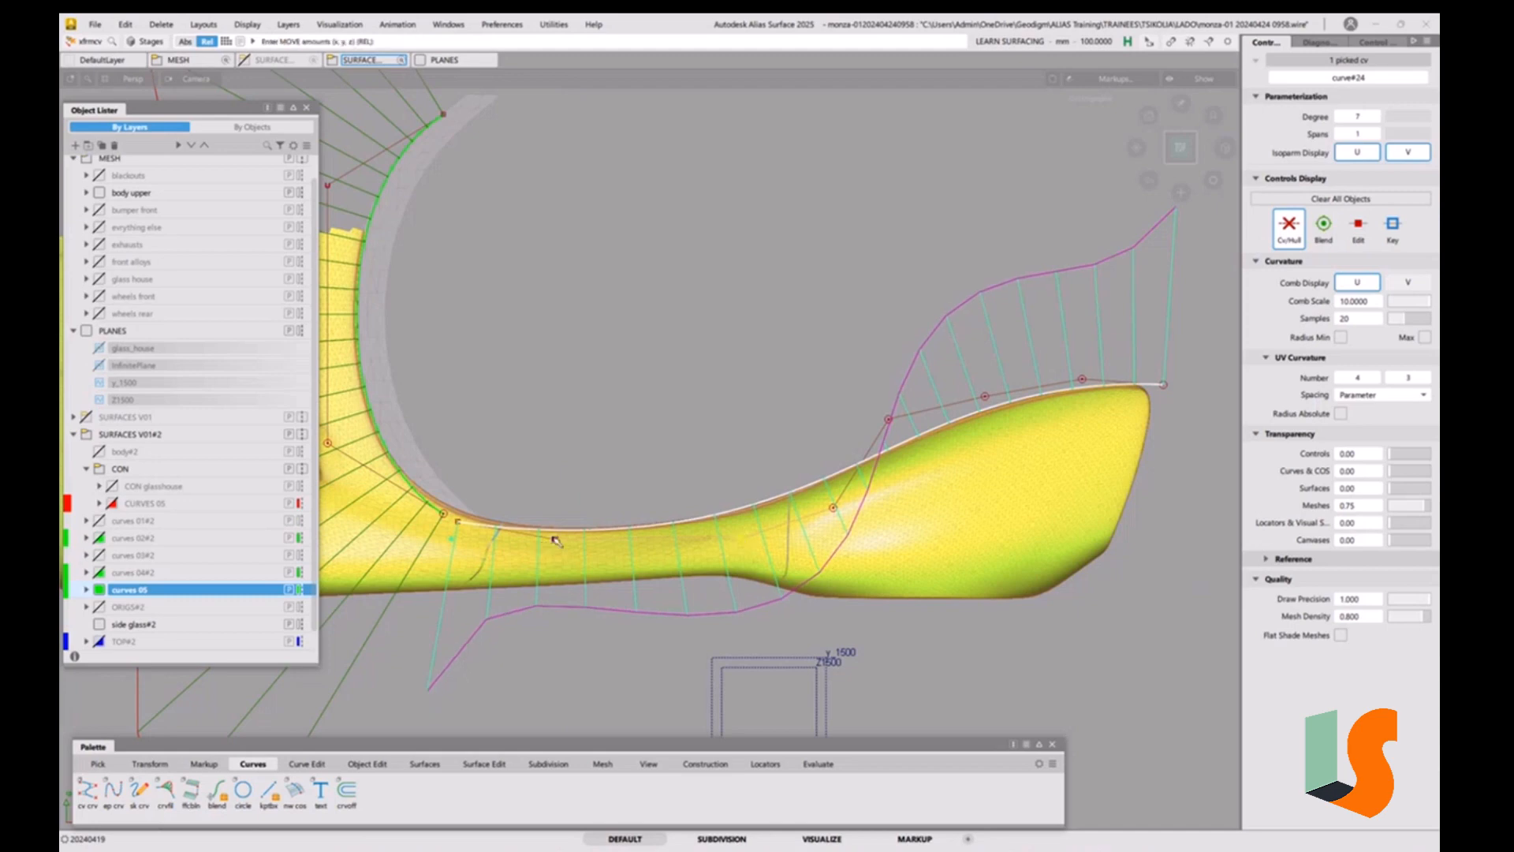
pyautogui.moveTo(558, 542); pyautogui.dragTo(567, 542)
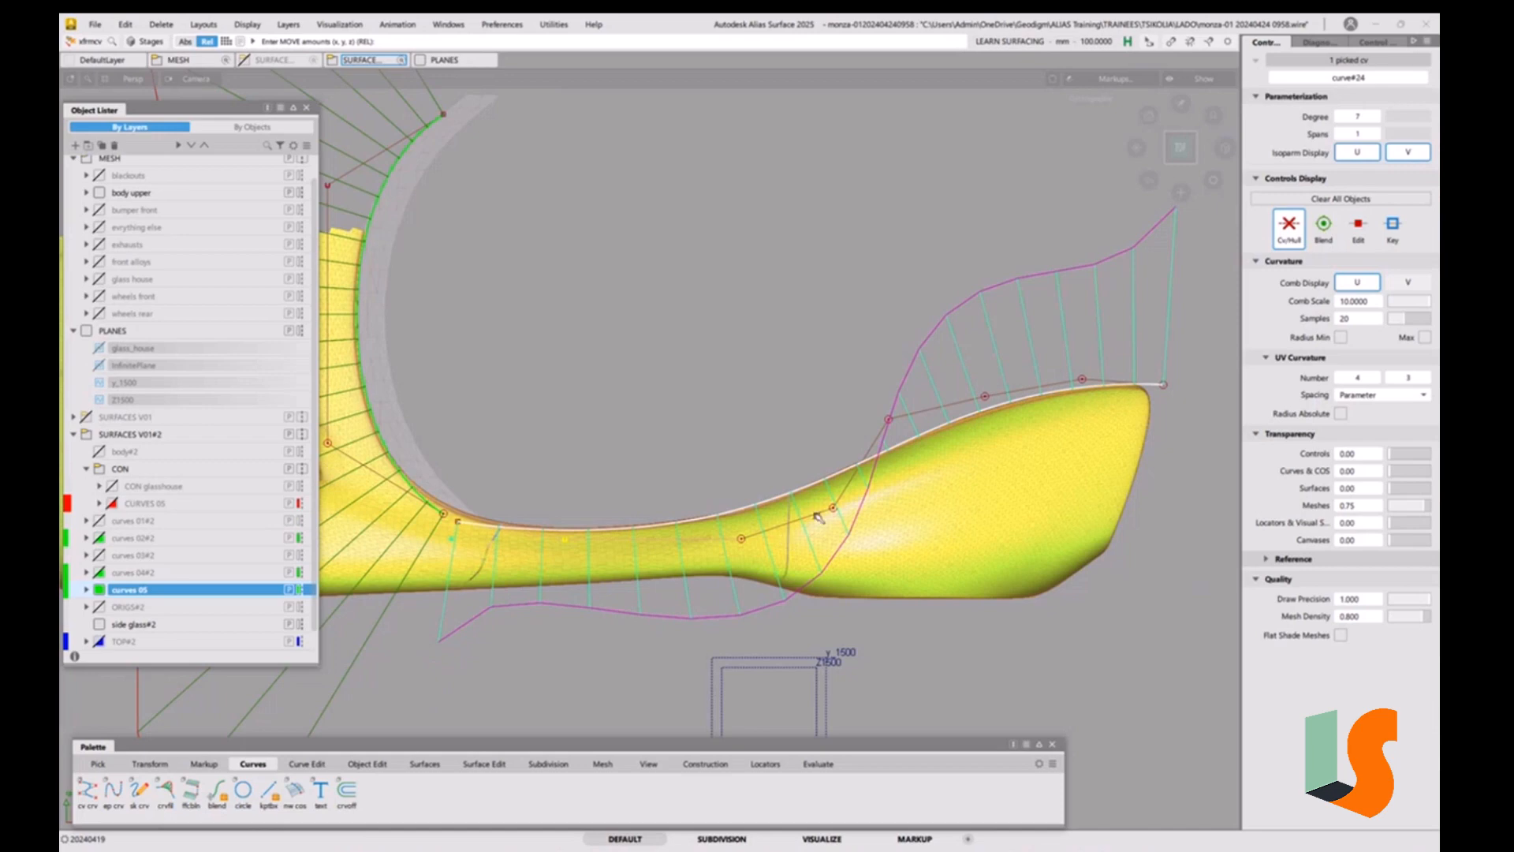
# Raise the sixth control vertex slightly and slide the fifth rearward to smooth the rear section of the curvature comb.
pyautogui.keyDown('alt'); pyautogui.keyDown('shift'); pyautogui.moveTo(837, 478); pyautogui.dragTo(835, 500, button='right'); pyautogui.keyUp('shift'); pyautogui.keyUp('alt')
pyautogui.keyDown('alt'); pyautogui.keyDown('shift'); pyautogui.moveTo(835, 500); pyautogui.dragTo(801, 521, button='middle'); pyautogui.keyUp('shift'); pyautogui.keyUp('alt')
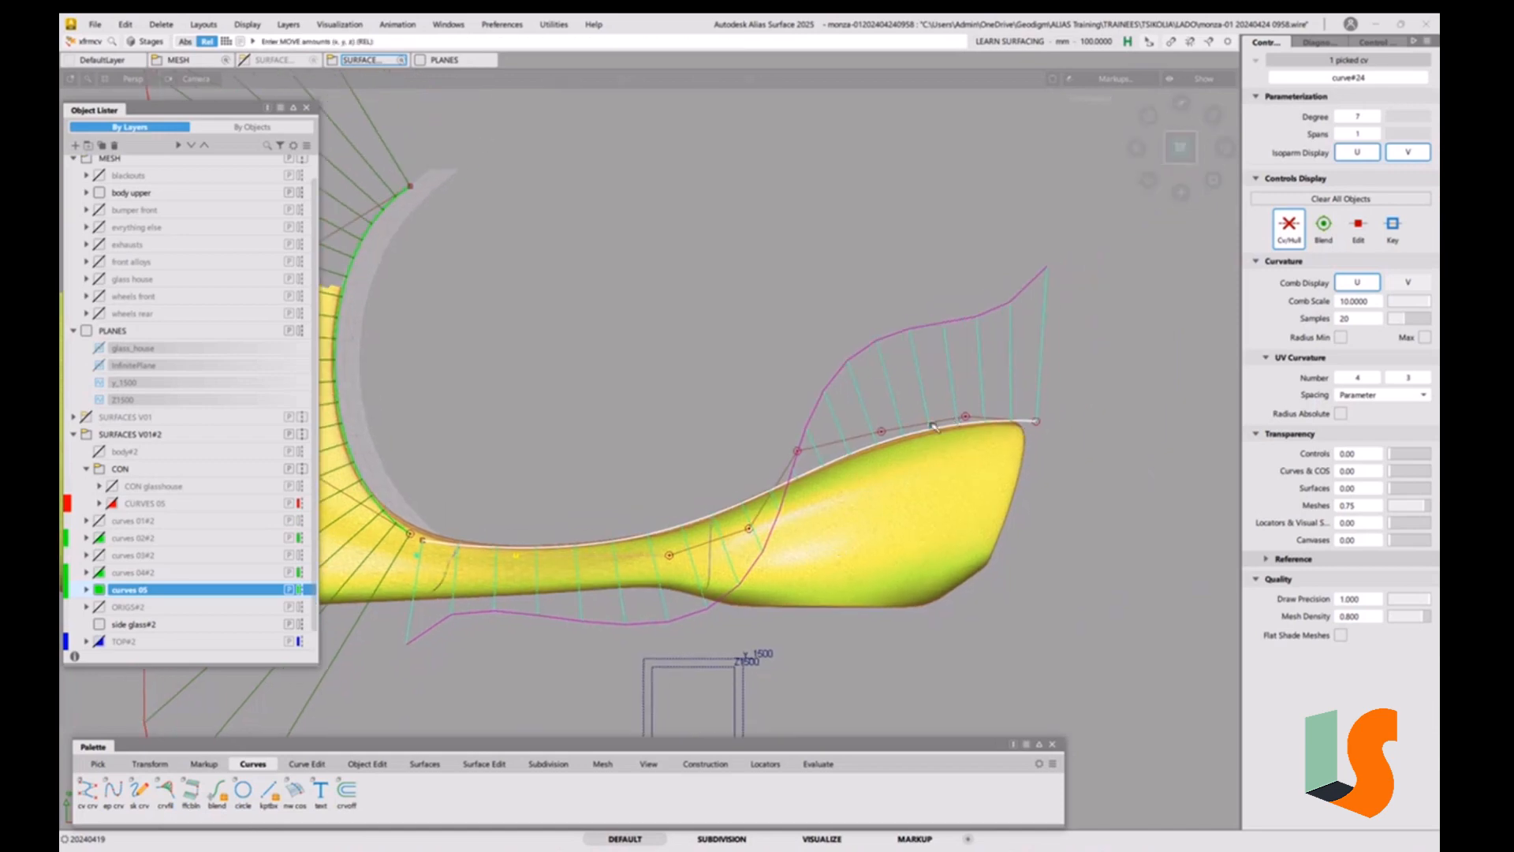
pyautogui.click(1038, 424)
pyautogui.moveTo(1082, 458); pyautogui.dragTo(1085, 458, button='right')
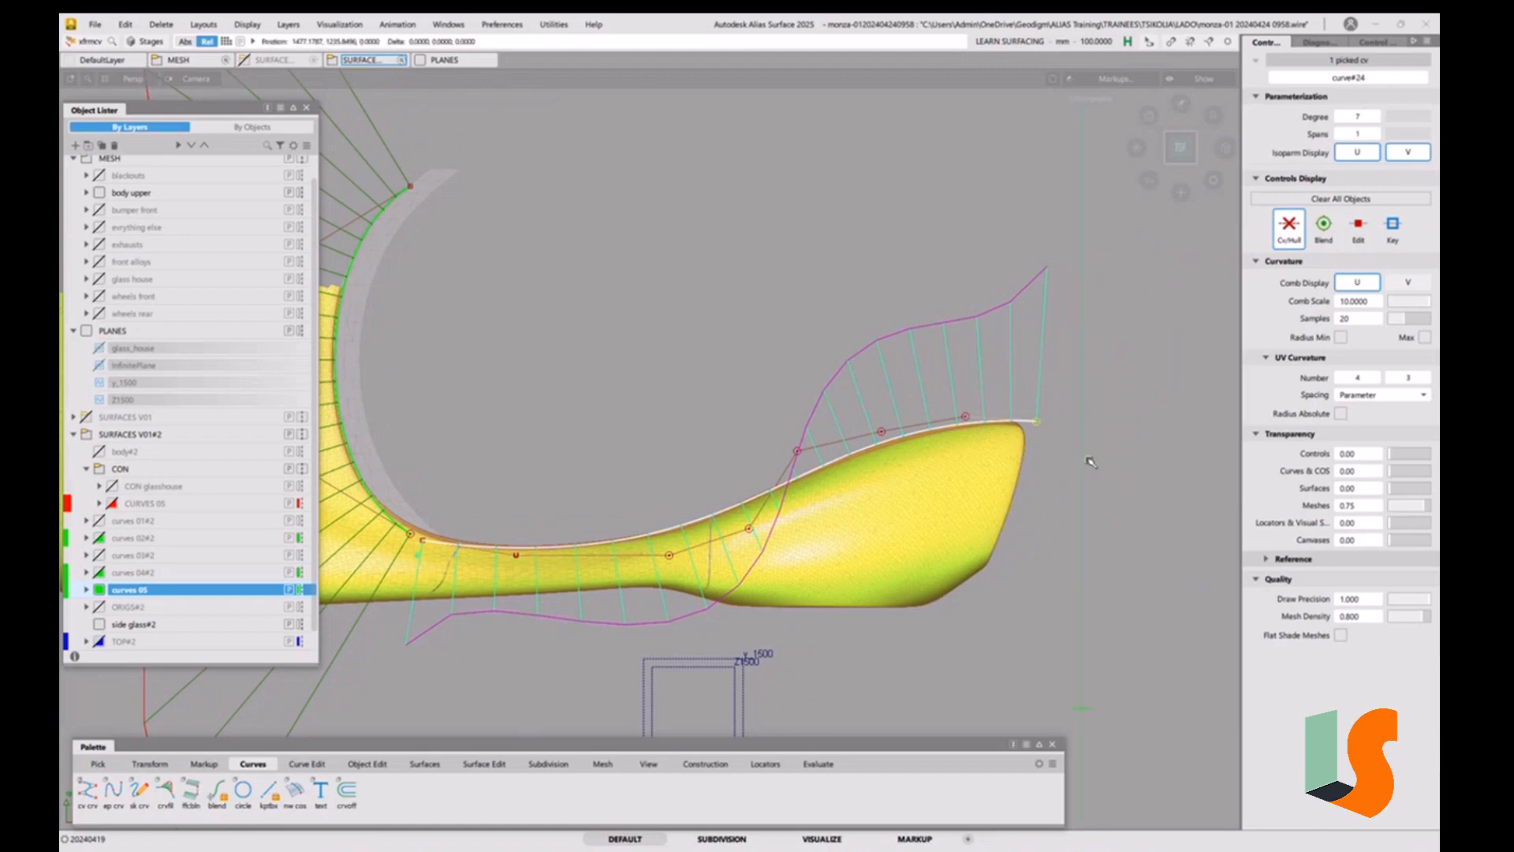
pyautogui.click(881, 433)
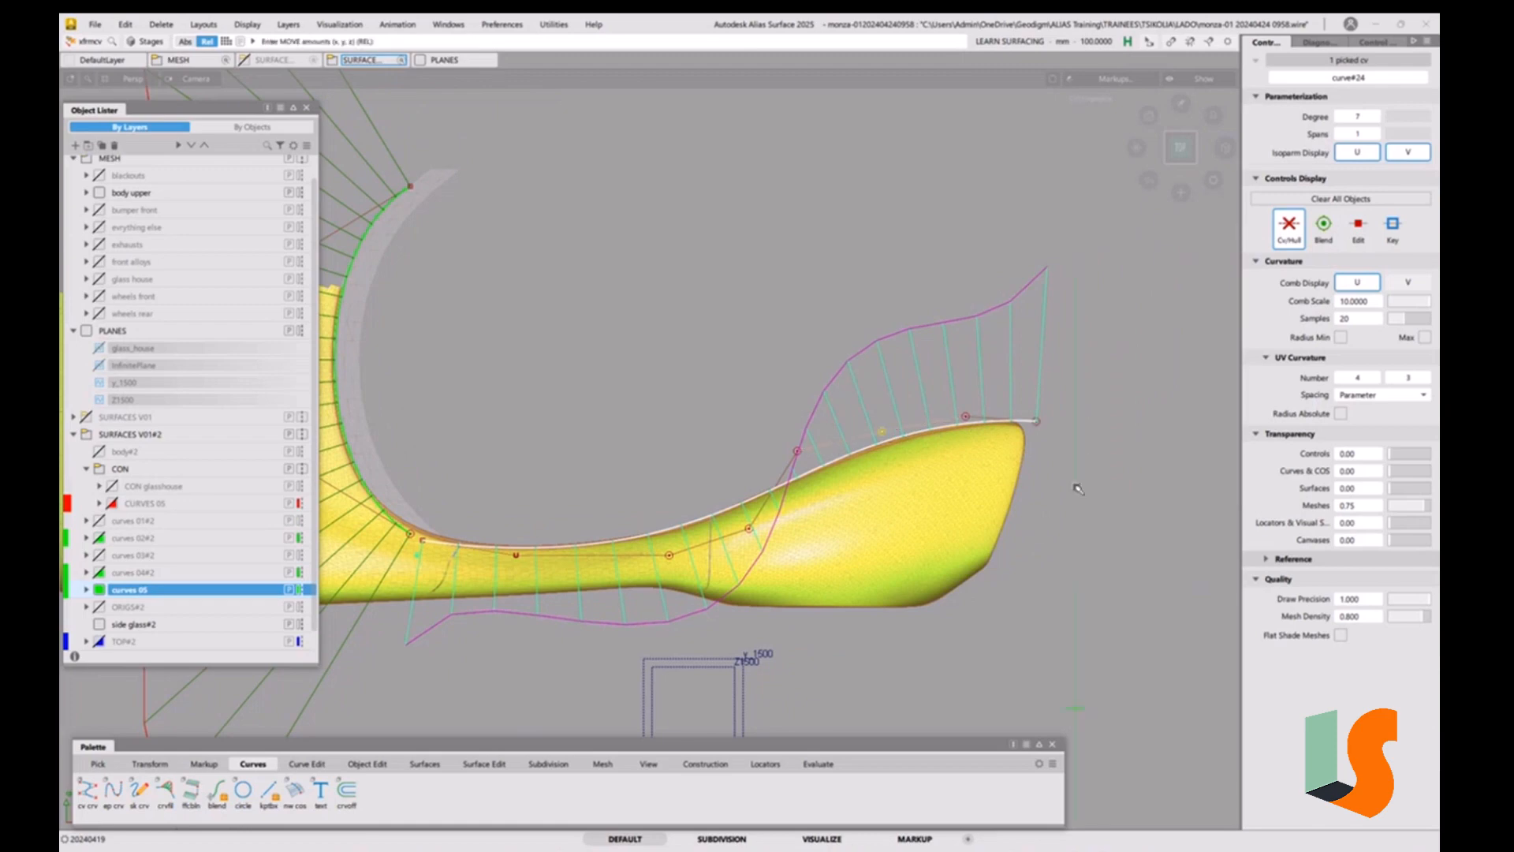
pyautogui.moveTo(1078, 489); pyautogui.dragTo(1078, 486, button='right')
pyautogui.click(796, 451)
pyautogui.moveTo(1045, 525); pyautogui.dragTo(1053, 524, button='middle')
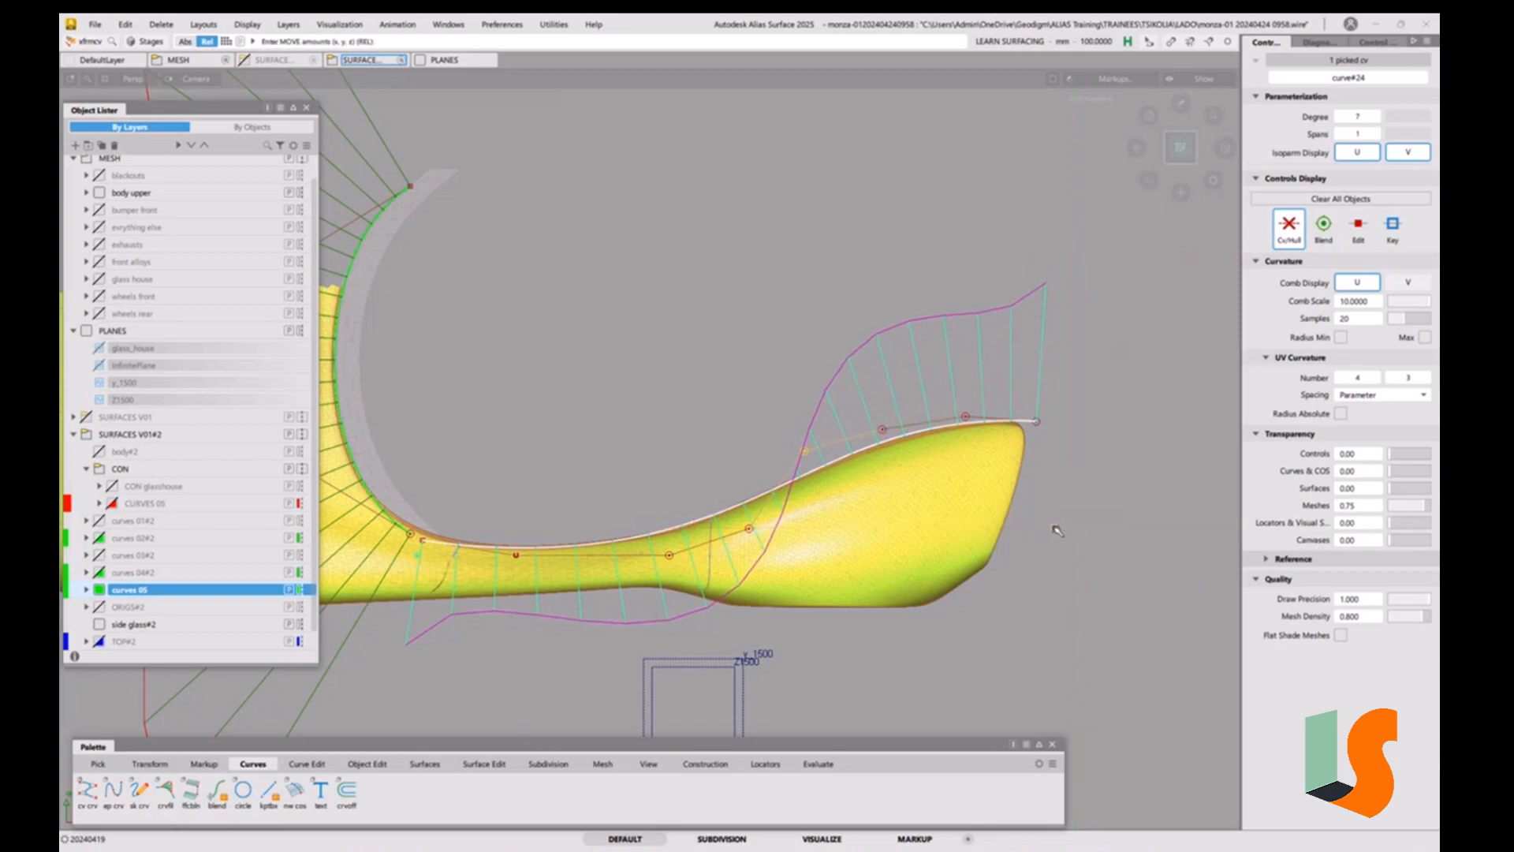
# Slide the side curve's sixth control vertex slightly rearward and the seventh slightly forward to smooth the rear end of the comb.
pyautogui.click(885, 431)
pyautogui.moveTo(1075, 466); pyautogui.dragTo(1086, 468, button='middle')
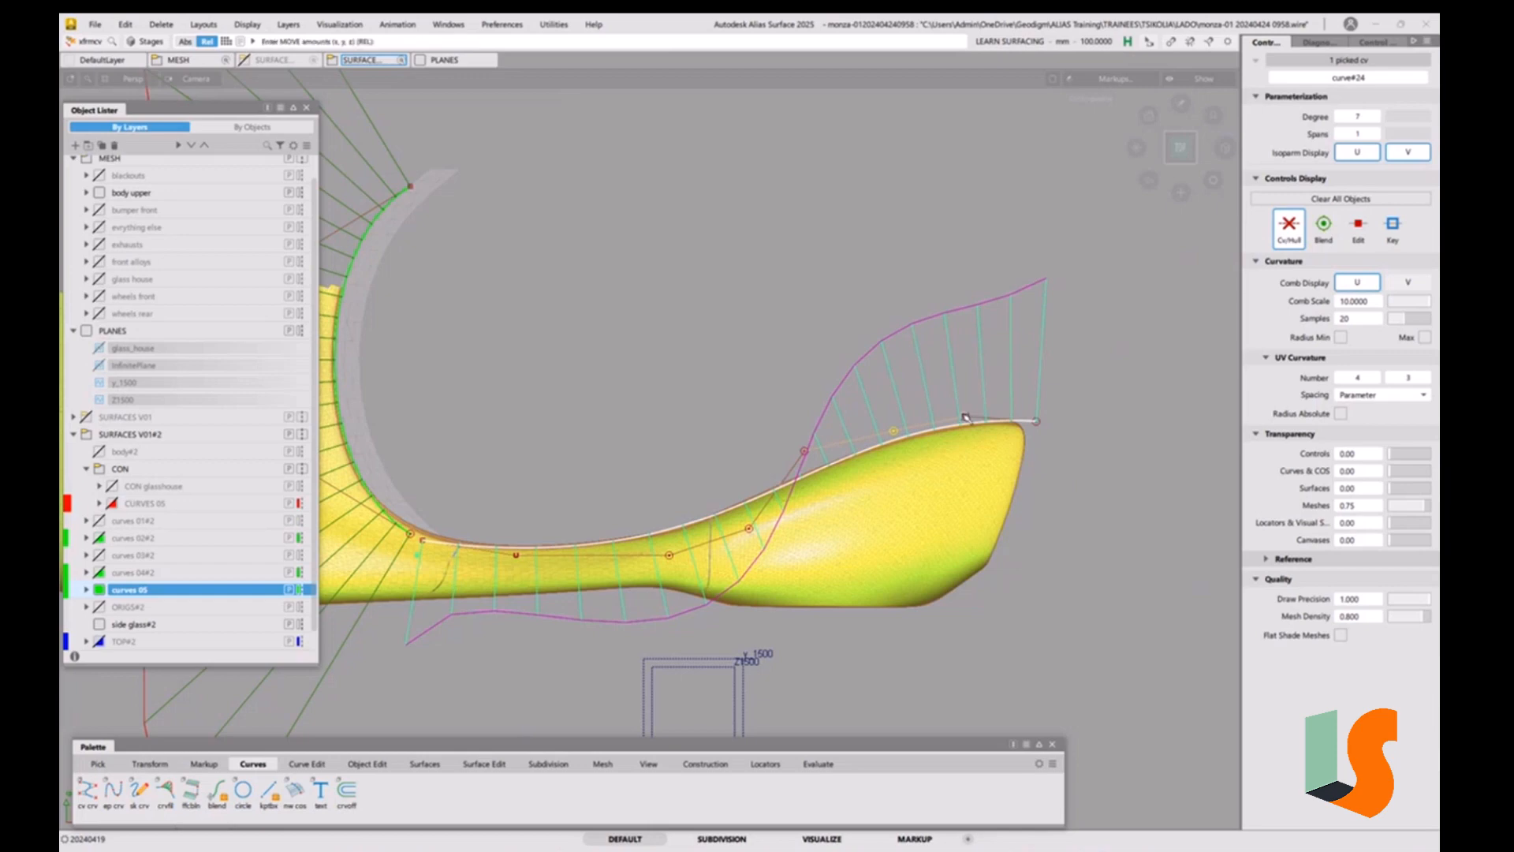
pyautogui.click(964, 416)
pyautogui.moveTo(1056, 465); pyautogui.dragTo(1057, 463)
pyautogui.moveTo(1072, 427); pyautogui.dragTo(1104, 438, button='right')
pyautogui.keyDown('alt'); pyautogui.keyDown('shift'); pyautogui.moveTo(1104, 437); pyautogui.dragTo(833, 429, button='middle'); pyautogui.keyUp('shift'); pyautogui.keyUp('alt')
pyautogui.moveTo(909, 405); pyautogui.dragTo(885, 407, button='middle')
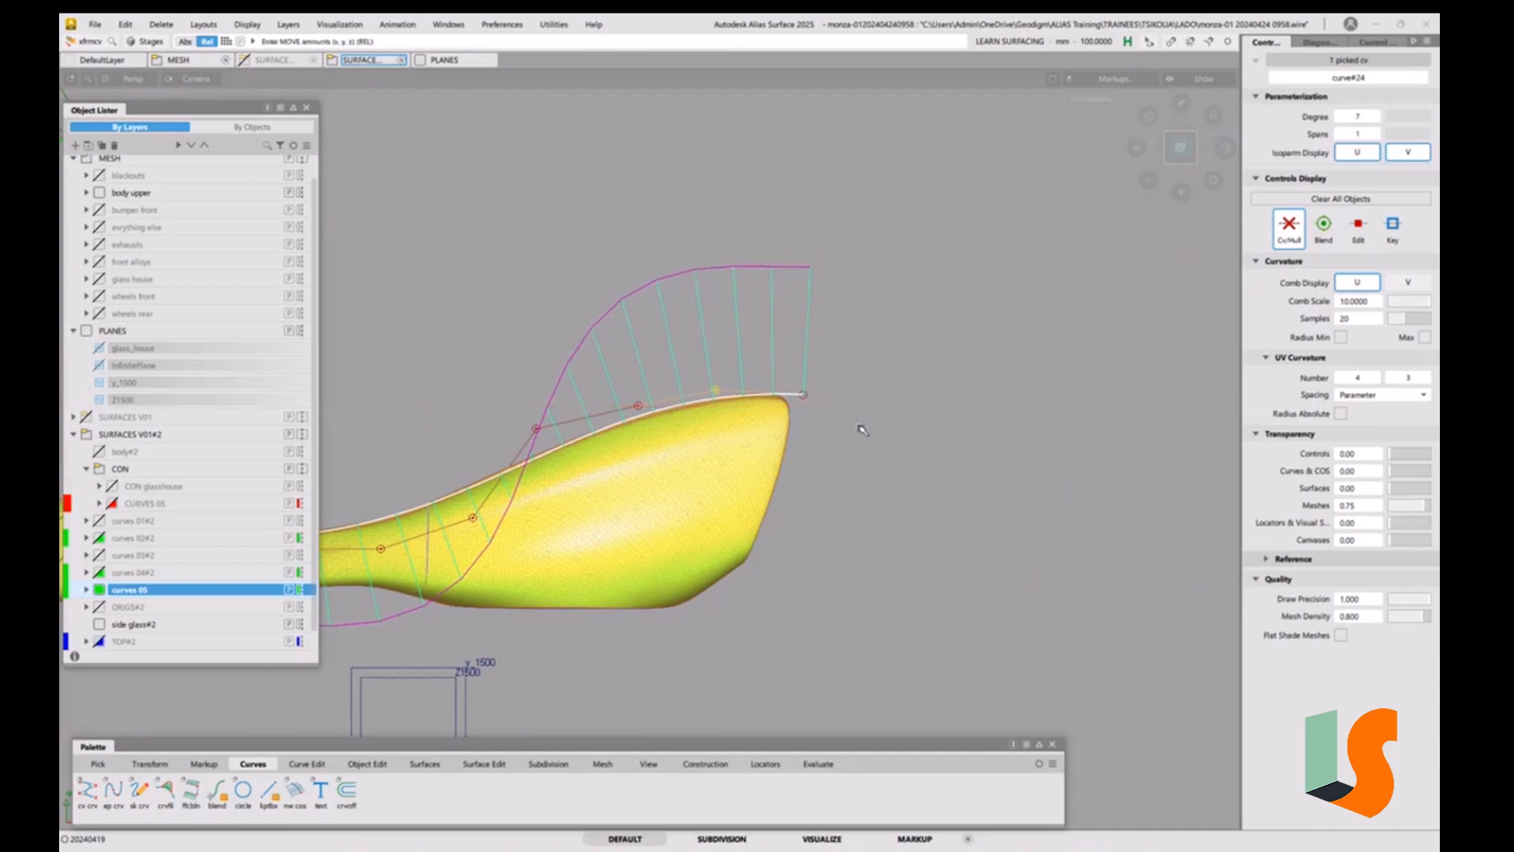
# Slide the fifth control vertex slightly rearward and up, and raise the fourth a little to even out the comb's inflection.
pyautogui.keyDown('alt'); pyautogui.keyDown('shift'); pyautogui.moveTo(862, 429); pyautogui.dragTo(821, 412, button='right'); pyautogui.keyUp('shift'); pyautogui.keyUp('alt')
pyautogui.keyDown('alt'); pyautogui.keyDown('shift'); pyautogui.moveTo(821, 412); pyautogui.dragTo(962, 476, button='middle'); pyautogui.keyUp('shift'); pyautogui.keyUp('alt')
pyautogui.click(958, 564)
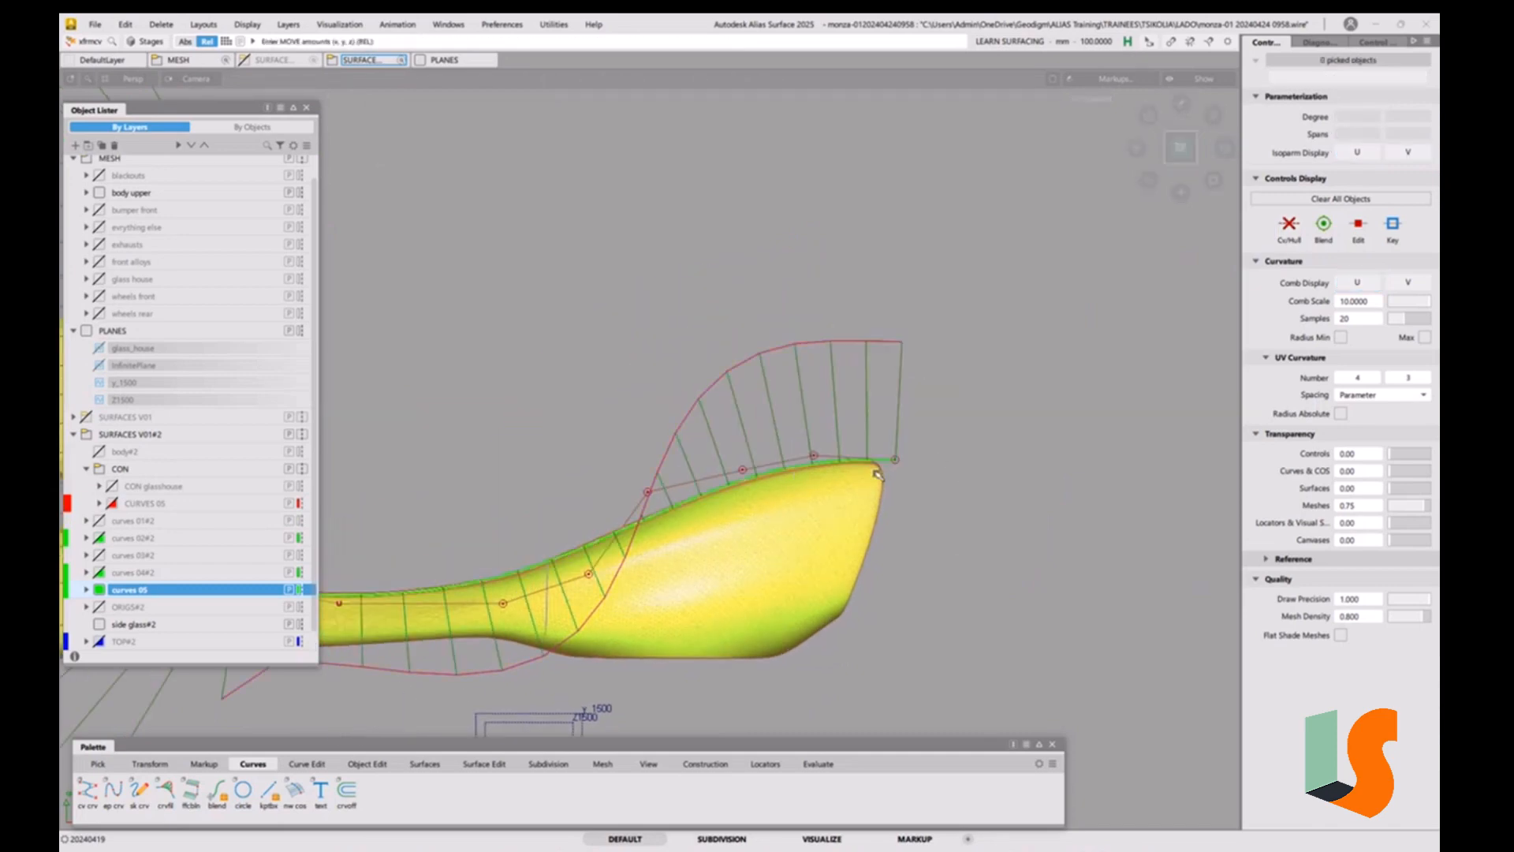
pyautogui.keyDown('alt'); pyautogui.keyDown('shift'); pyautogui.moveTo(843, 500); pyautogui.dragTo(824, 501, button='right'); pyautogui.keyUp('shift'); pyautogui.keyUp('alt')
pyautogui.click(811, 472)
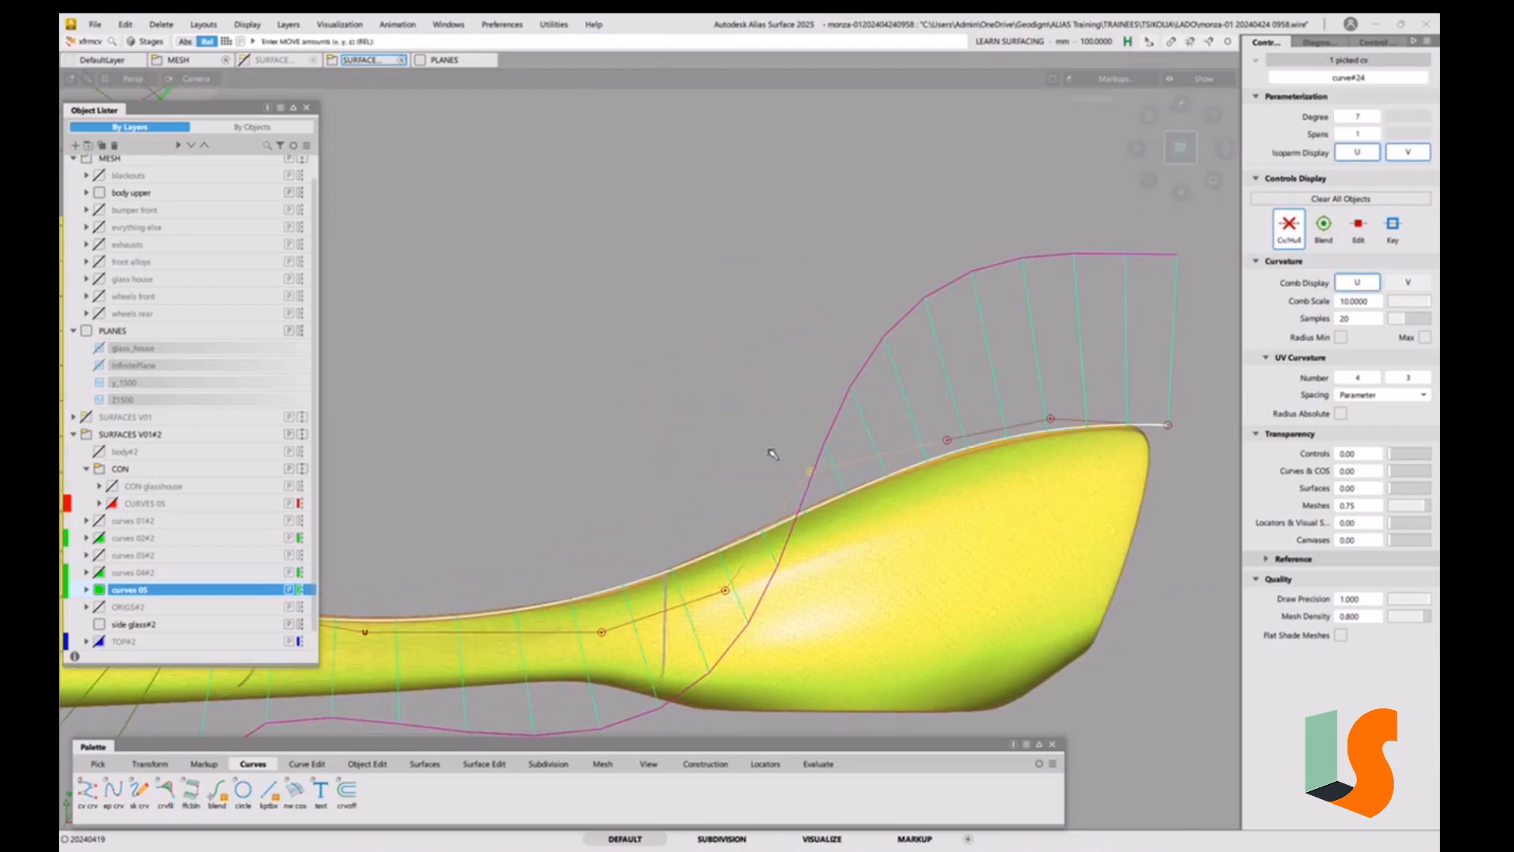
pyautogui.moveTo(652, 425); pyautogui.dragTo(678, 426)
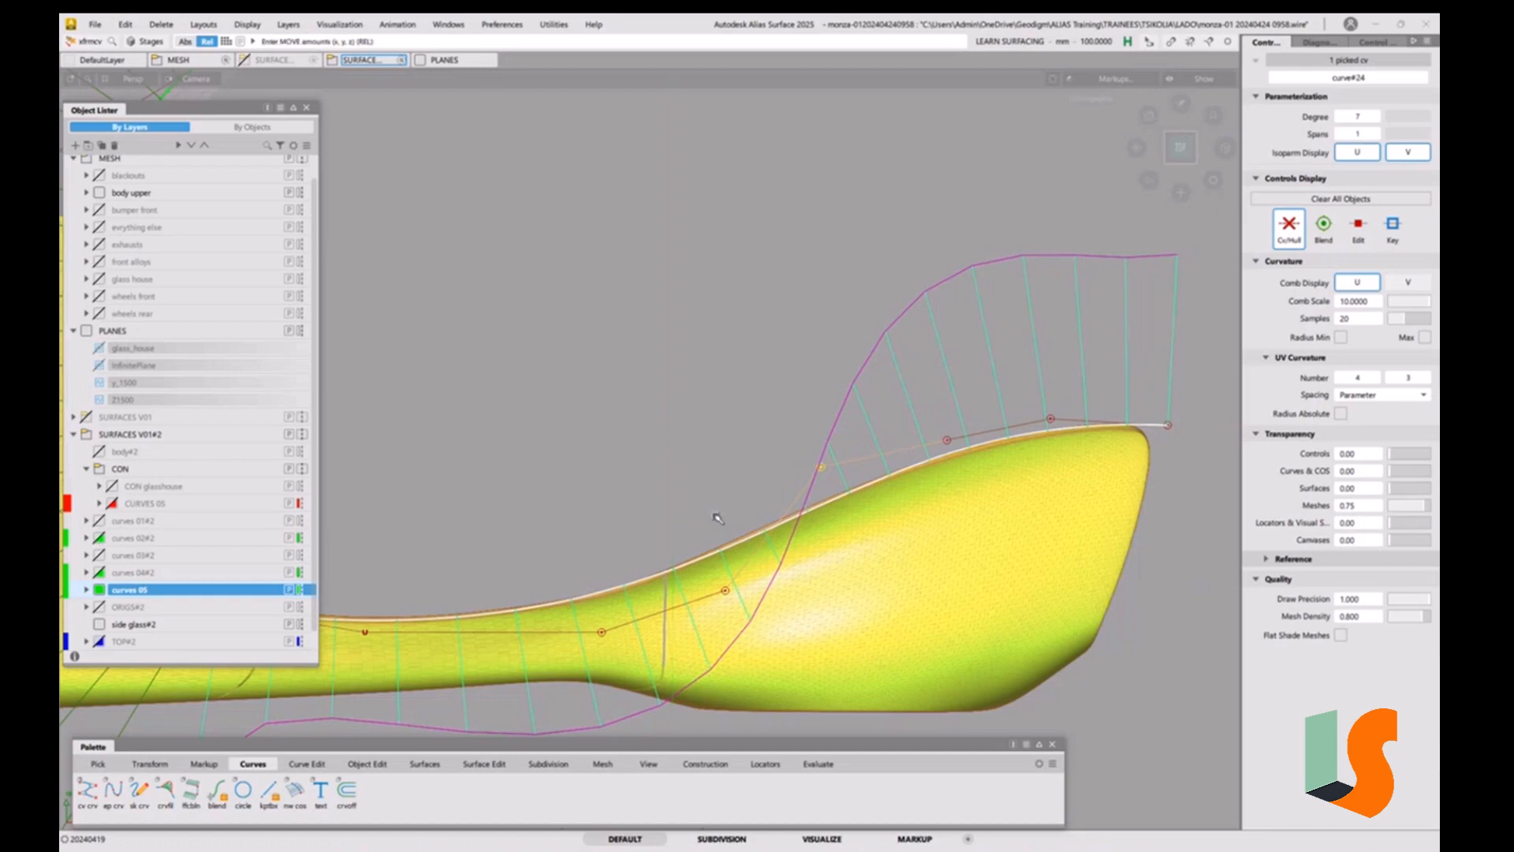
pyautogui.click(726, 591)
pyautogui.moveTo(686, 491); pyautogui.dragTo(617, 505)
pyautogui.click(821, 467)
# Nudge the side curve's second control vertex forward to increase curvature at the front of the comb.
pyautogui.click(603, 632)
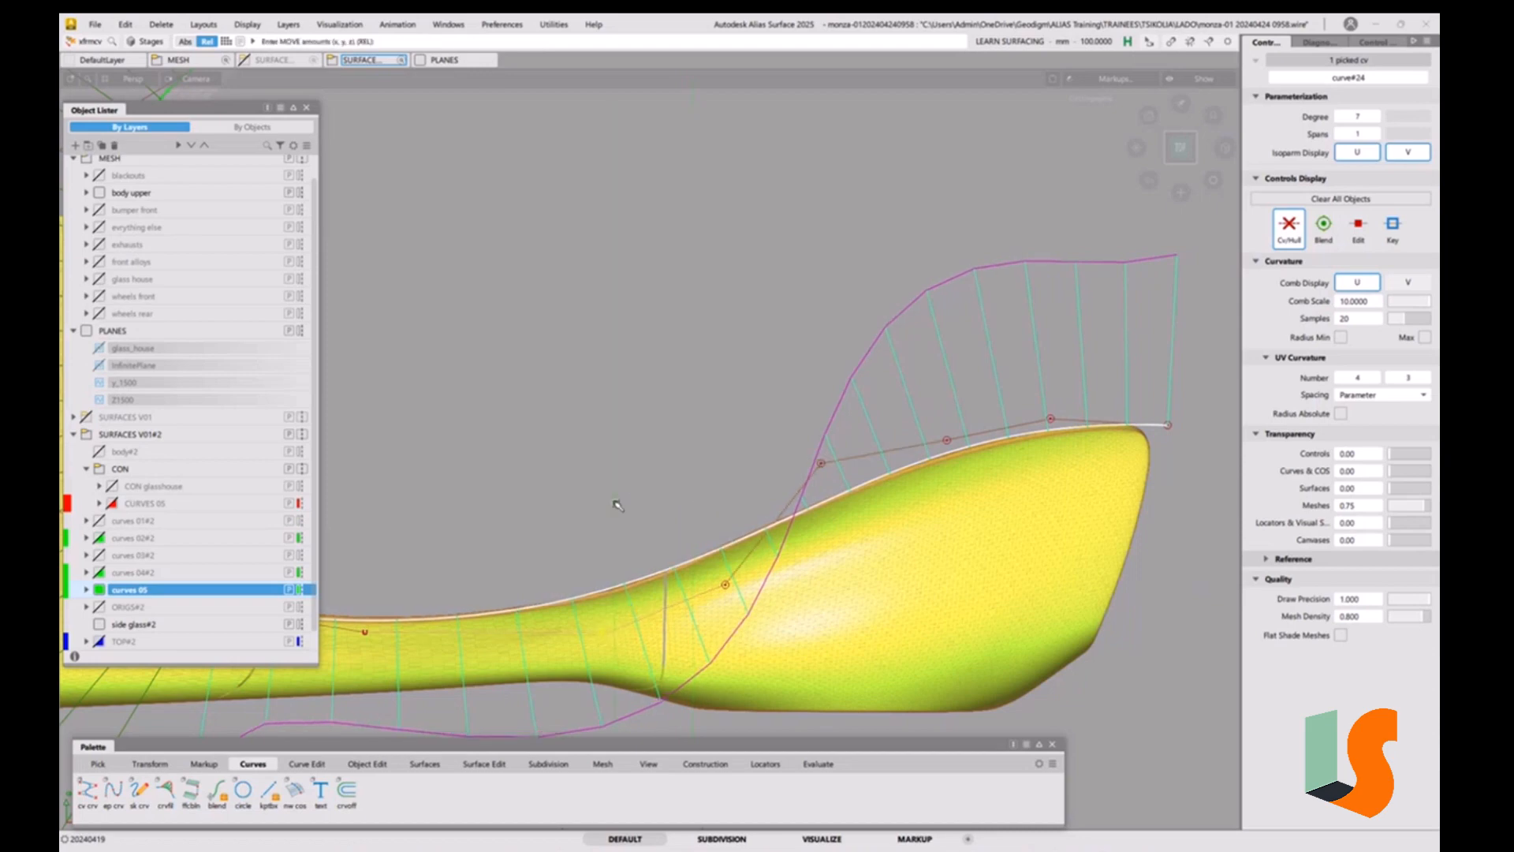
pyautogui.keyDown('alt'); pyautogui.keyDown('shift'); pyautogui.moveTo(653, 473); pyautogui.dragTo(635, 513, button='right'); pyautogui.keyUp('shift'); pyautogui.keyUp('alt')
pyautogui.keyDown('alt'); pyautogui.keyDown('shift'); pyautogui.moveTo(636, 514); pyautogui.dragTo(726, 561, button='middle'); pyautogui.keyUp('shift'); pyautogui.keyUp('alt')
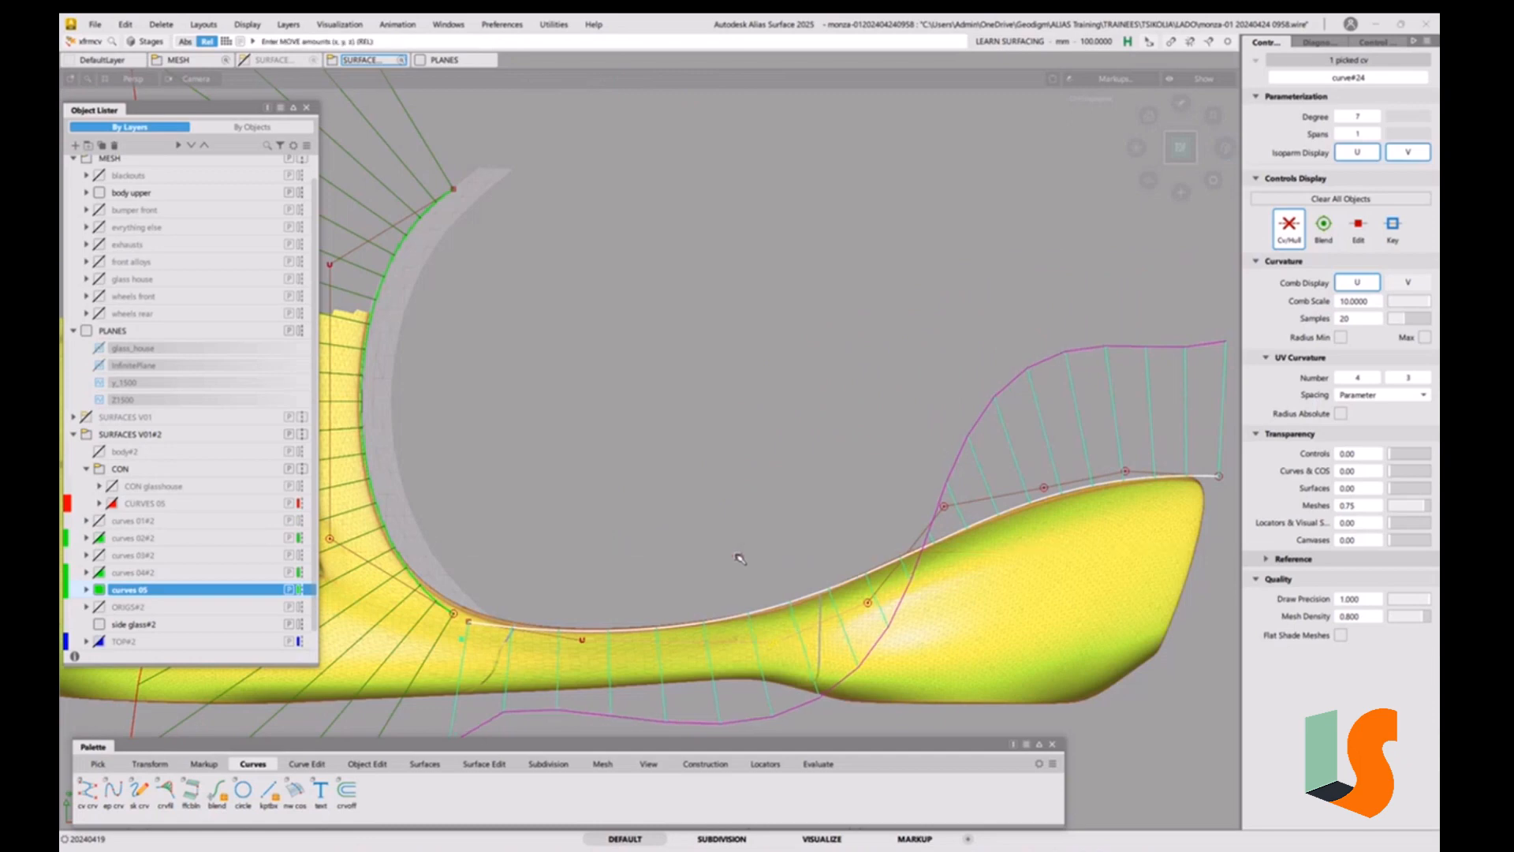
pyautogui.click(581, 641)
pyautogui.moveTo(683, 495); pyautogui.dragTo(674, 495)
pyautogui.keyDown('alt'); pyautogui.keyDown('shift'); pyautogui.moveTo(683, 476); pyautogui.dragTo(689, 495, button='right'); pyautogui.keyUp('shift'); pyautogui.keyUp('alt')
pyautogui.keyDown('alt'); pyautogui.keyDown('shift'); pyautogui.moveTo(688, 495); pyautogui.dragTo(779, 445, button='middle'); pyautogui.keyUp('shift'); pyautogui.keyUp('alt')
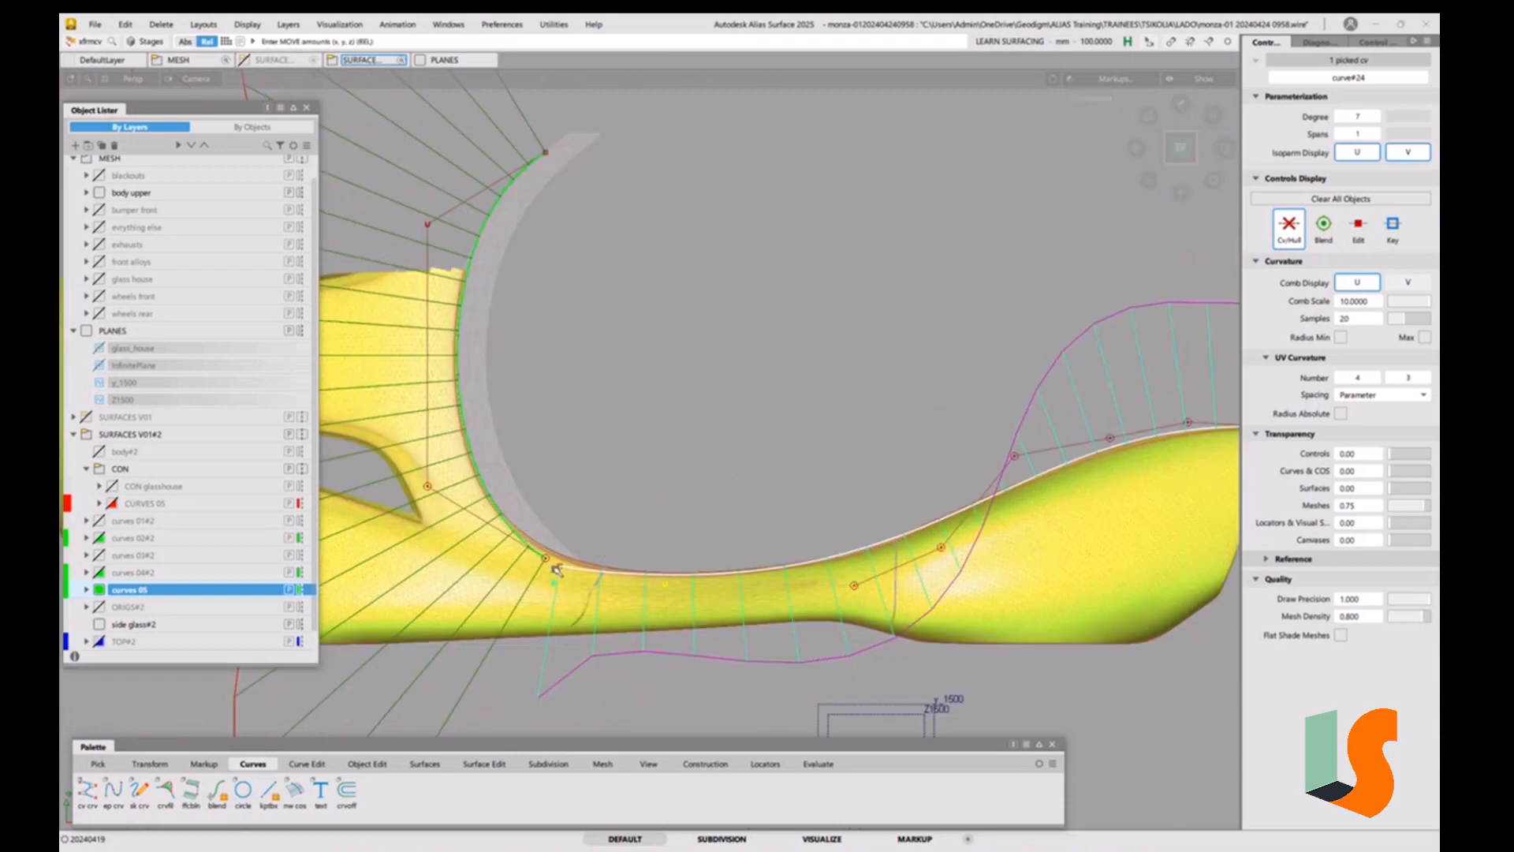
pyautogui.moveTo(659, 503); pyautogui.dragTo(660, 496, button='middle')
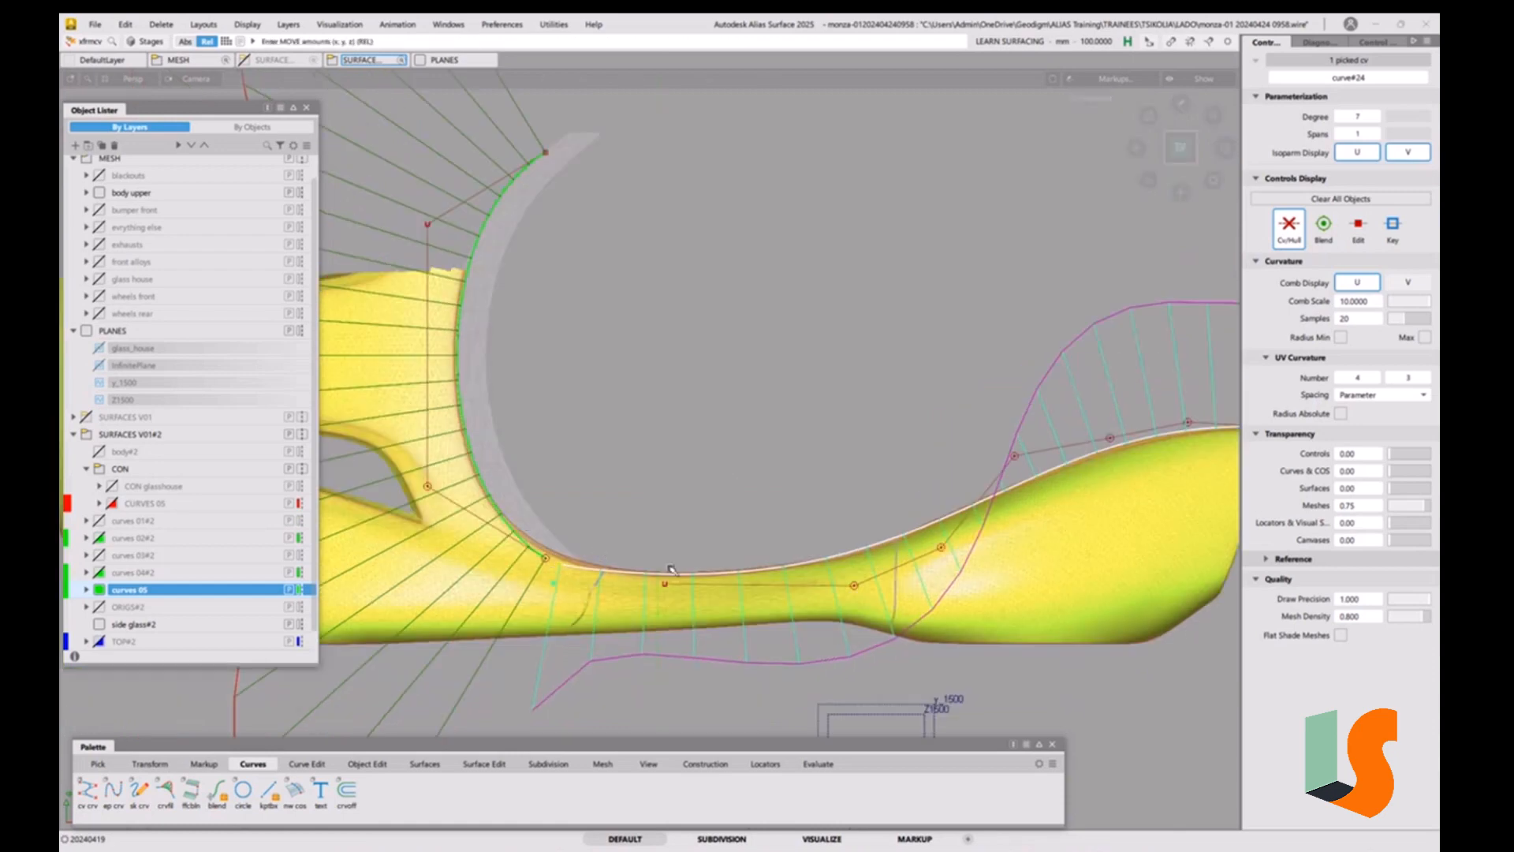
pyautogui.moveTo(662, 498); pyautogui.dragTo(671, 499)
pyautogui.keyDown('alt'); pyautogui.keyDown('shift'); pyautogui.moveTo(673, 484); pyautogui.dragTo(663, 498, button='right'); pyautogui.keyUp('shift'); pyautogui.keyUp('alt')
pyautogui.keyDown('alt'); pyautogui.keyDown('shift'); pyautogui.moveTo(663, 499); pyautogui.dragTo(678, 463, button='middle'); pyautogui.keyUp('shift'); pyautogui.keyUp('alt')
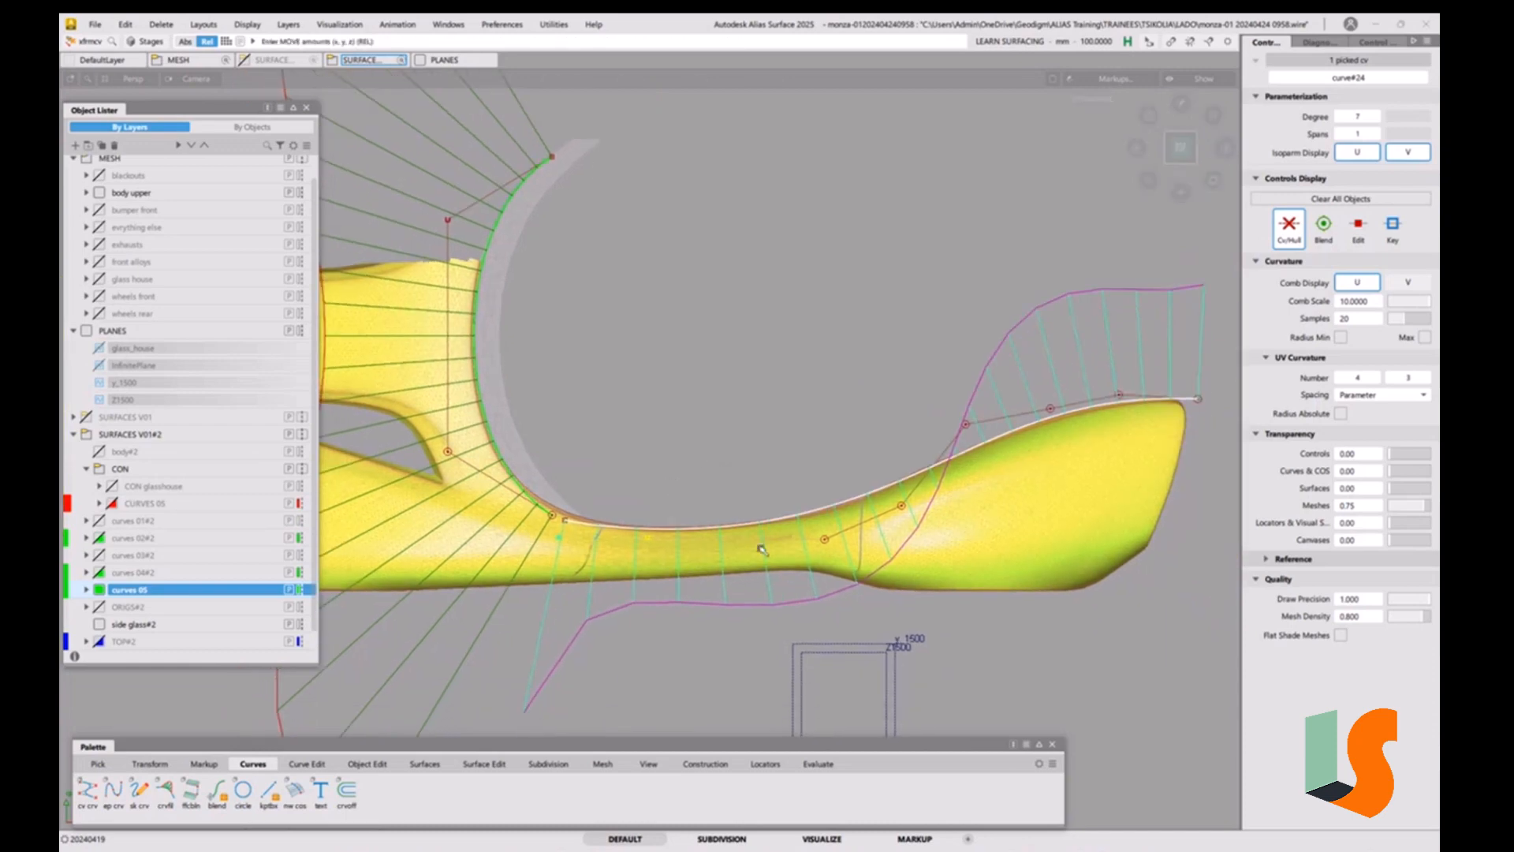
pyautogui.click(759, 441)
pyautogui.keyDown('alt'); pyautogui.keyDown('shift'); pyautogui.moveTo(759, 441); pyautogui.dragTo(717, 478, button='right'); pyautogui.keyUp('shift'); pyautogui.keyUp('alt')
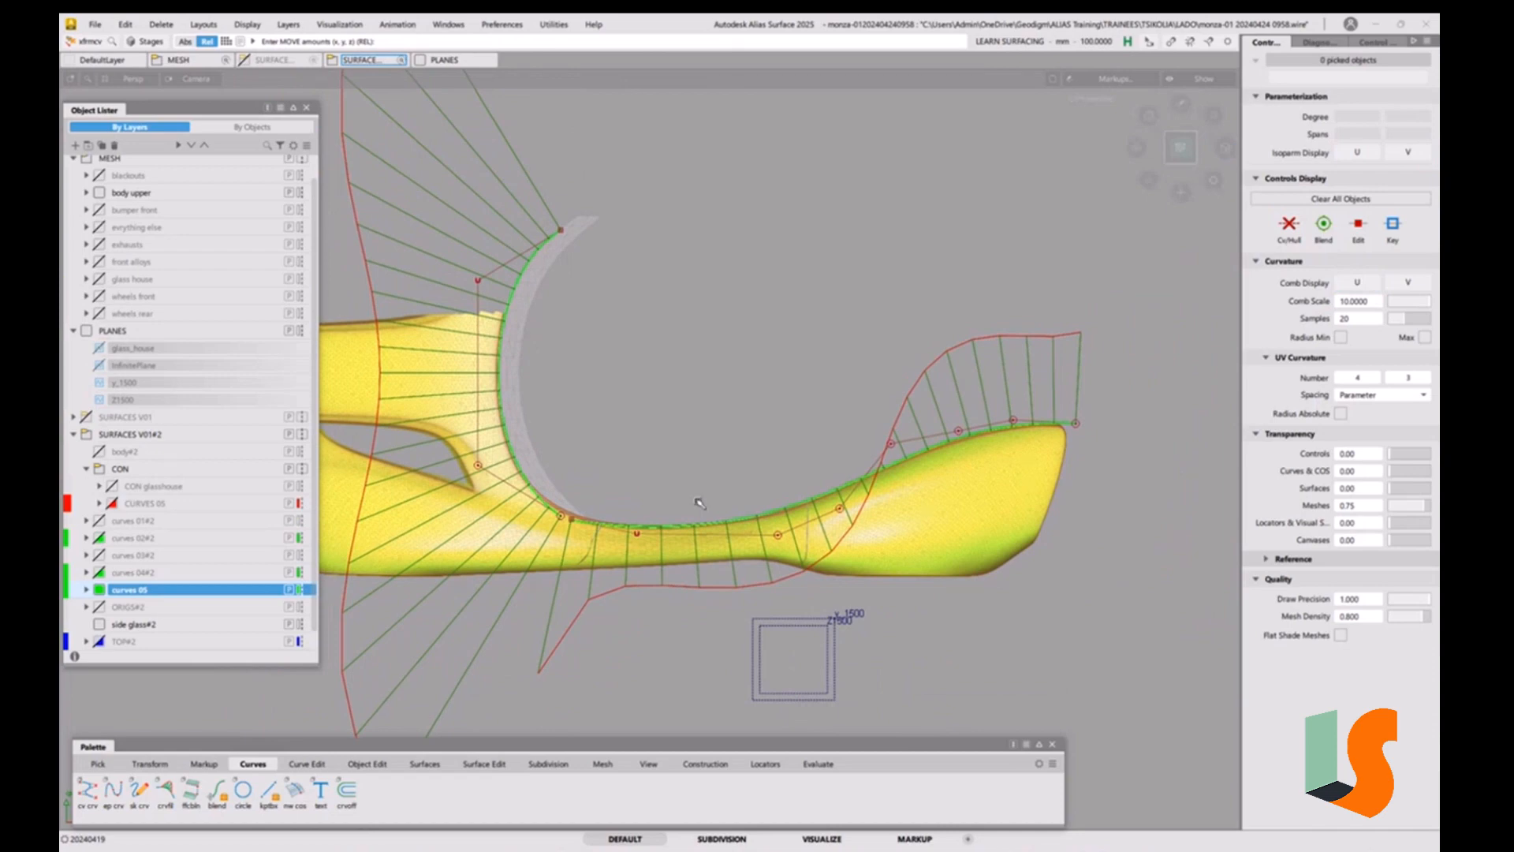
pyautogui.keyDown('alt'); pyautogui.keyDown('shift'); pyautogui.moveTo(548, 493); pyautogui.dragTo(735, 481, button='right'); pyautogui.keyUp('shift'); pyautogui.keyUp('alt')
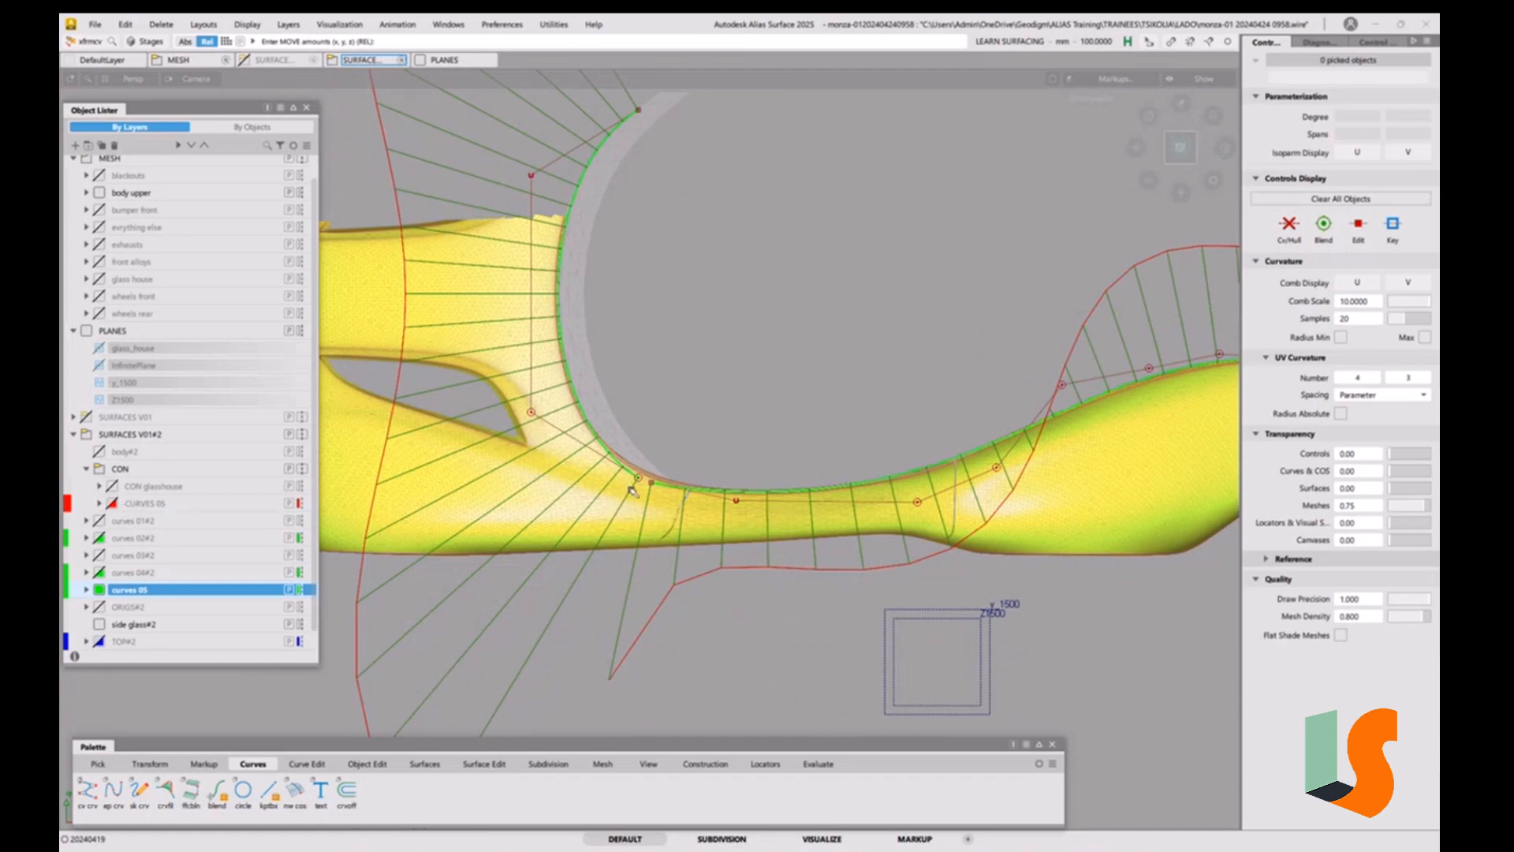
# Show the CON glasshouse layer together with the side curve.
pyautogui.click(113, 487)
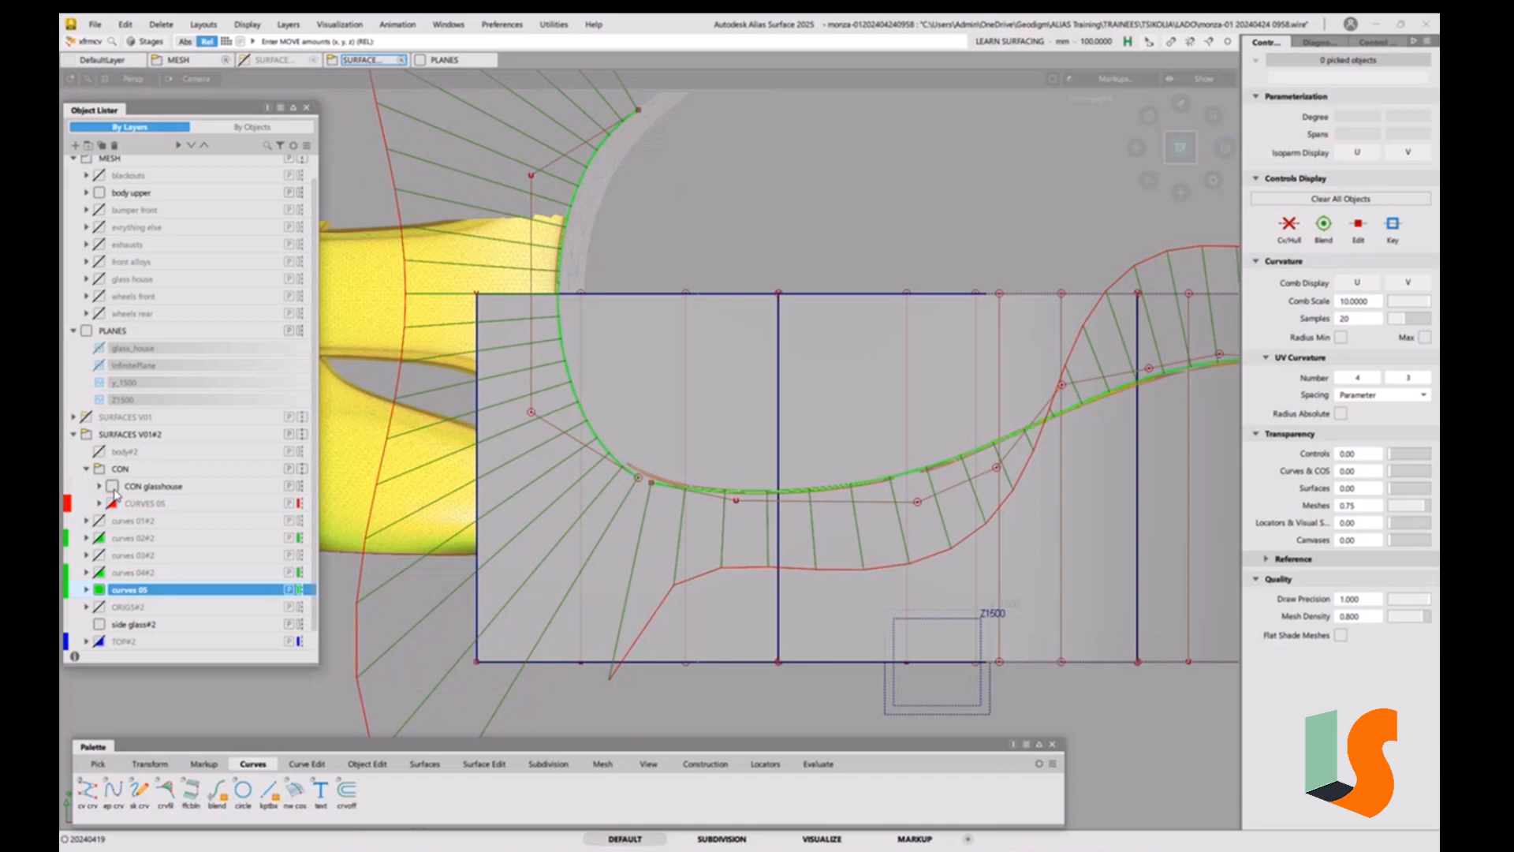
pyautogui.keyDown('alt'); pyautogui.keyDown('shift'); pyautogui.moveTo(712, 459); pyautogui.dragTo(679, 547, button='right'); pyautogui.keyUp('shift'); pyautogui.keyUp('alt')
pyautogui.keyDown('alt'); pyautogui.keyDown('shift'); pyautogui.moveTo(679, 548); pyautogui.dragTo(622, 565, button='middle'); pyautogui.keyUp('shift'); pyautogui.keyUp('alt')
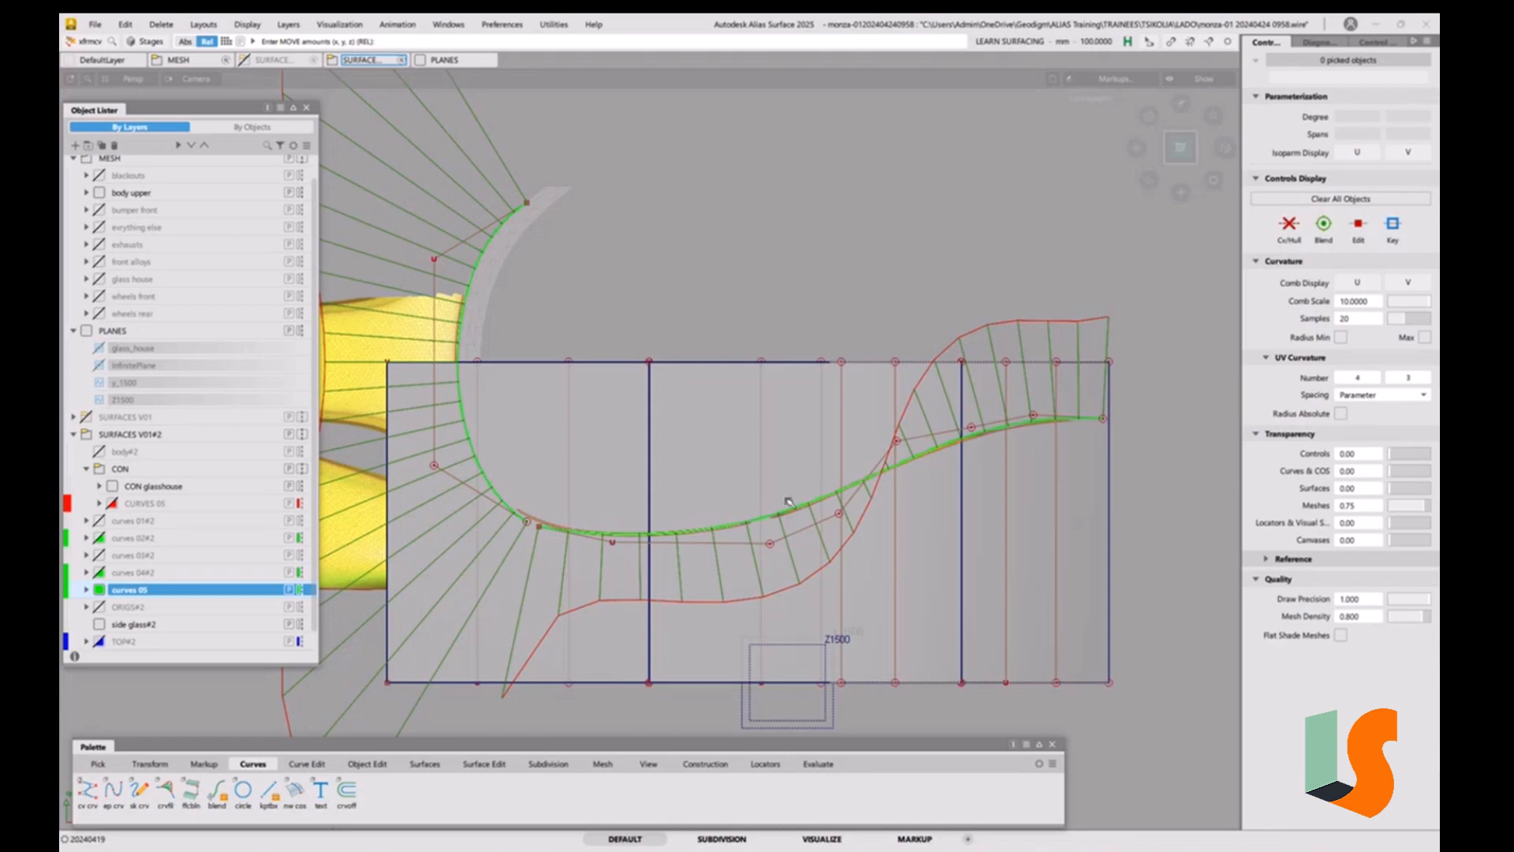
pyautogui.keyDown('alt'); pyautogui.keyDown('shift'); pyautogui.moveTo(702, 470); pyautogui.dragTo(740, 498, button='right'); pyautogui.keyUp('shift'); pyautogui.keyUp('alt')
pyautogui.keyDown('alt'); pyautogui.keyDown('shift'); pyautogui.moveTo(740, 499); pyautogui.dragTo(762, 505, button='middle'); pyautogui.keyUp('shift'); pyautogui.keyUp('alt')
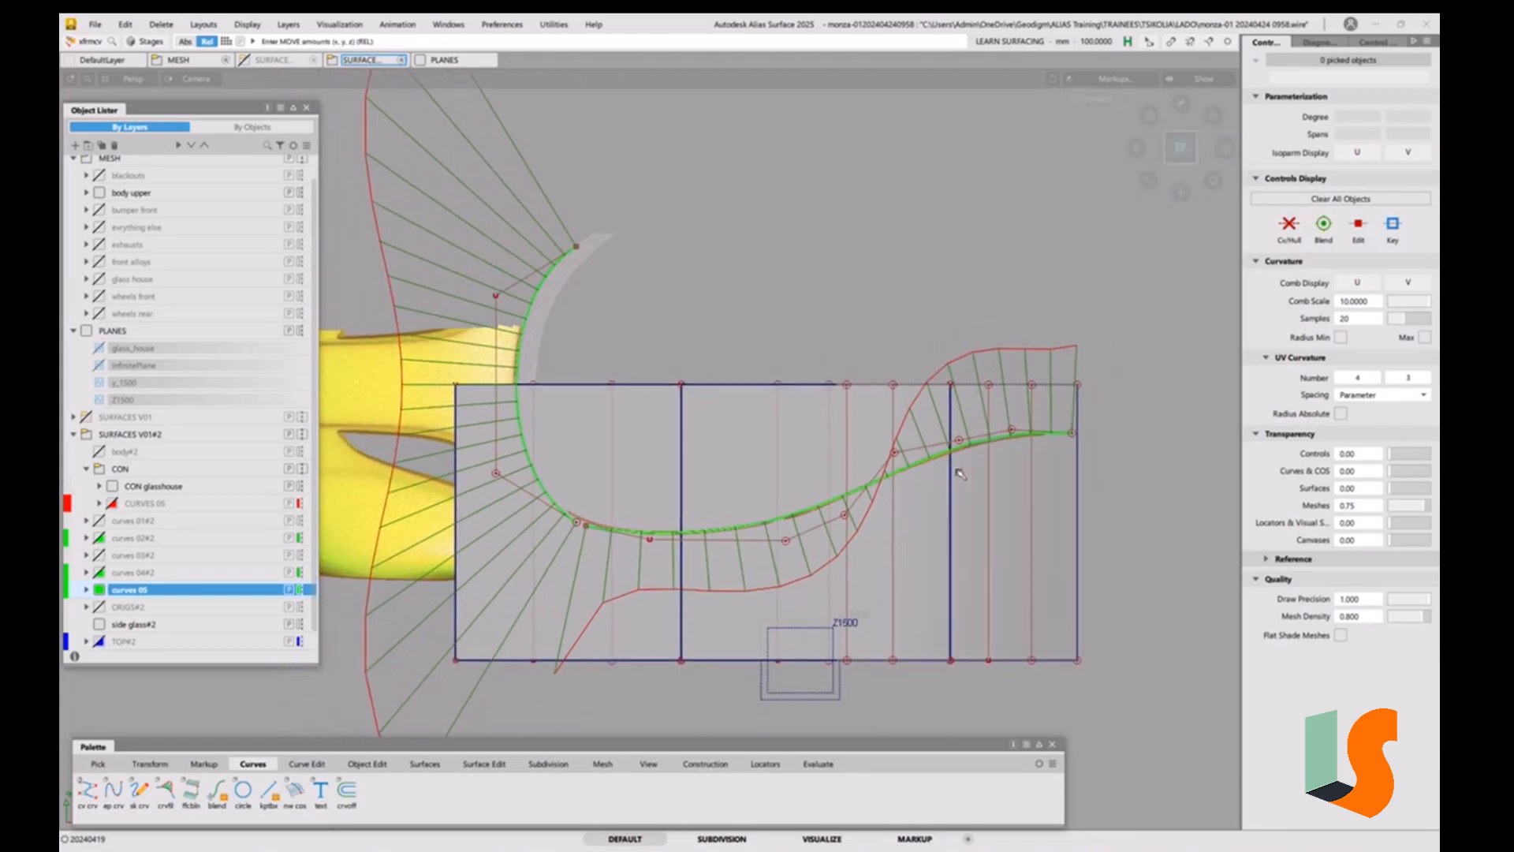
# Toggle the diagnostic shading to compare the side curve with the mesh's lower edge, leaving the mesh see-through.
pyautogui.press('5')
pyautogui.press('5')
pyautogui.press('5')
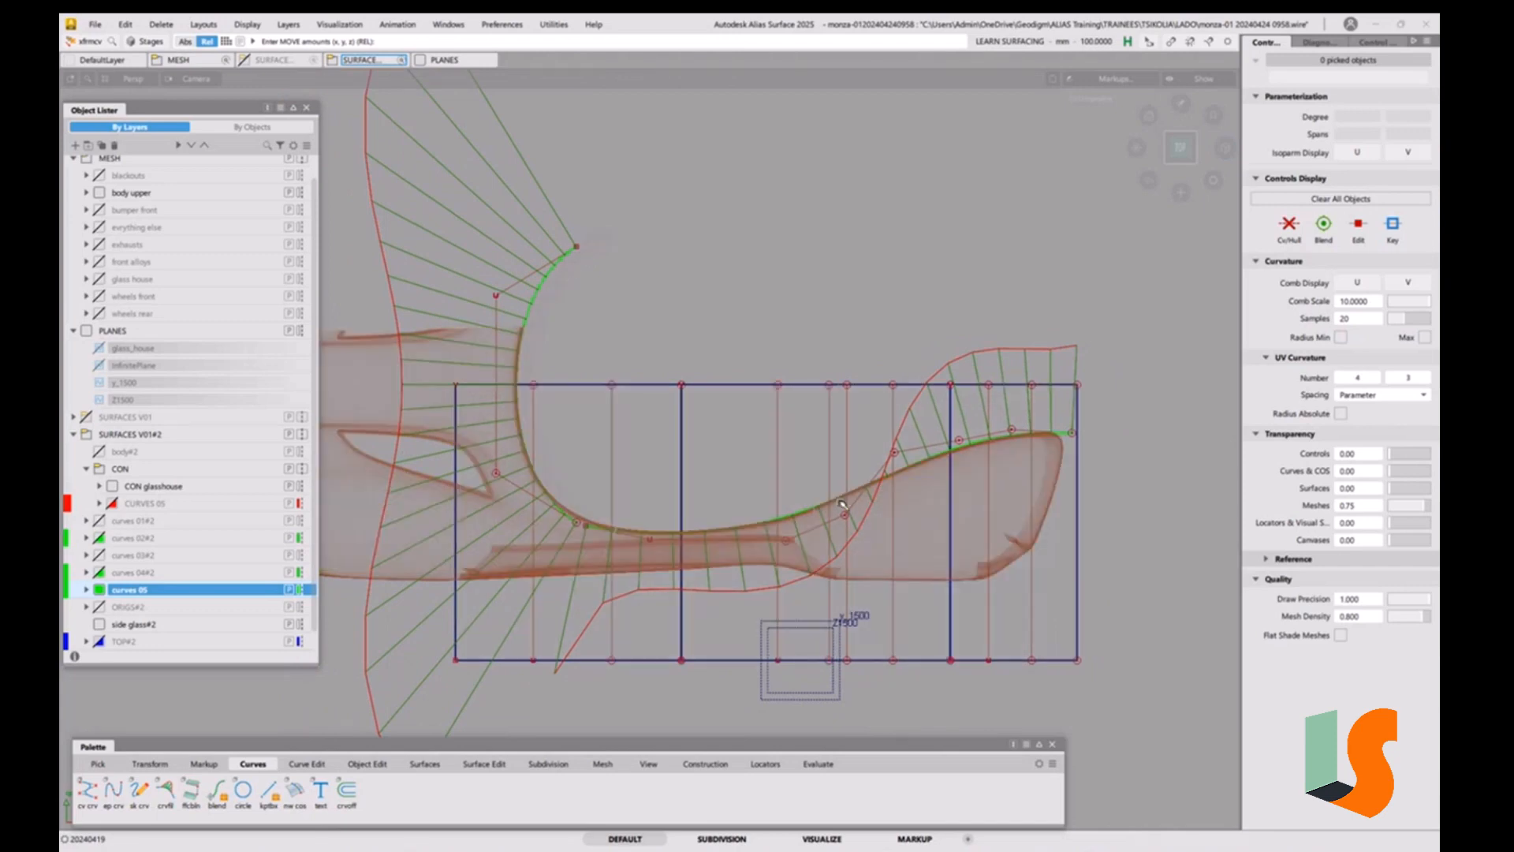
pyautogui.press('5')
pyautogui.keyDown('alt'); pyautogui.keyDown('shift'); pyautogui.moveTo(800, 514); pyautogui.dragTo(866, 536, button='right'); pyautogui.keyUp('shift'); pyautogui.keyUp('alt')
pyautogui.moveTo(866, 536)
pyautogui.keyDown('alt'); pyautogui.keyDown('shift'); pyautogui.mouseDown(button='middle')
pyautogui.moveTo(835, 540)
pyautogui.moveTo(889, 552)
pyautogui.mouseUp(button='middle'); pyautogui.keyUp('shift'); pyautogui.keyUp('alt')
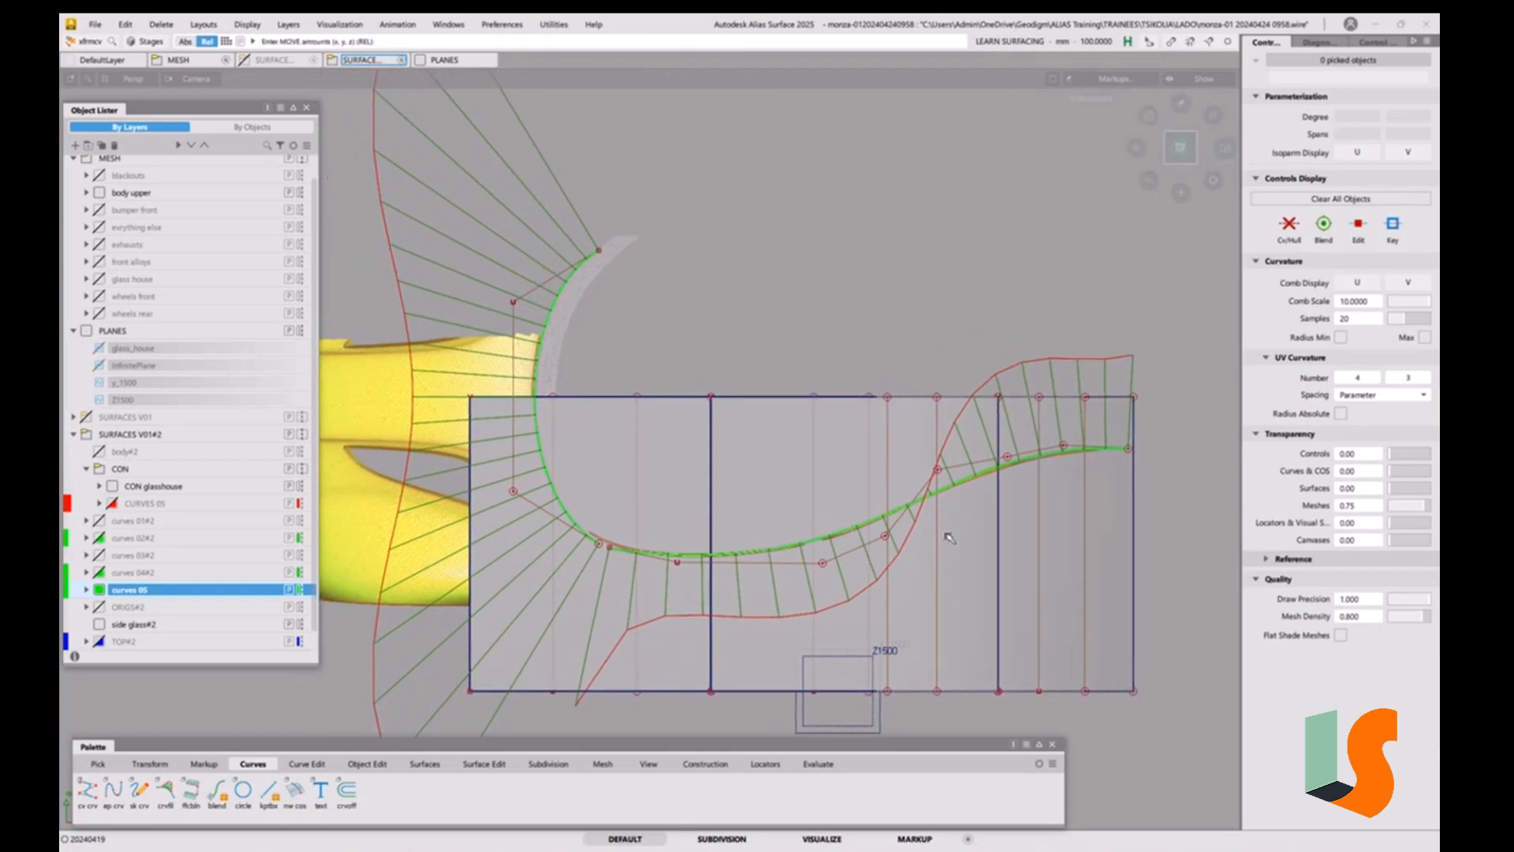
pyautogui.press('5')
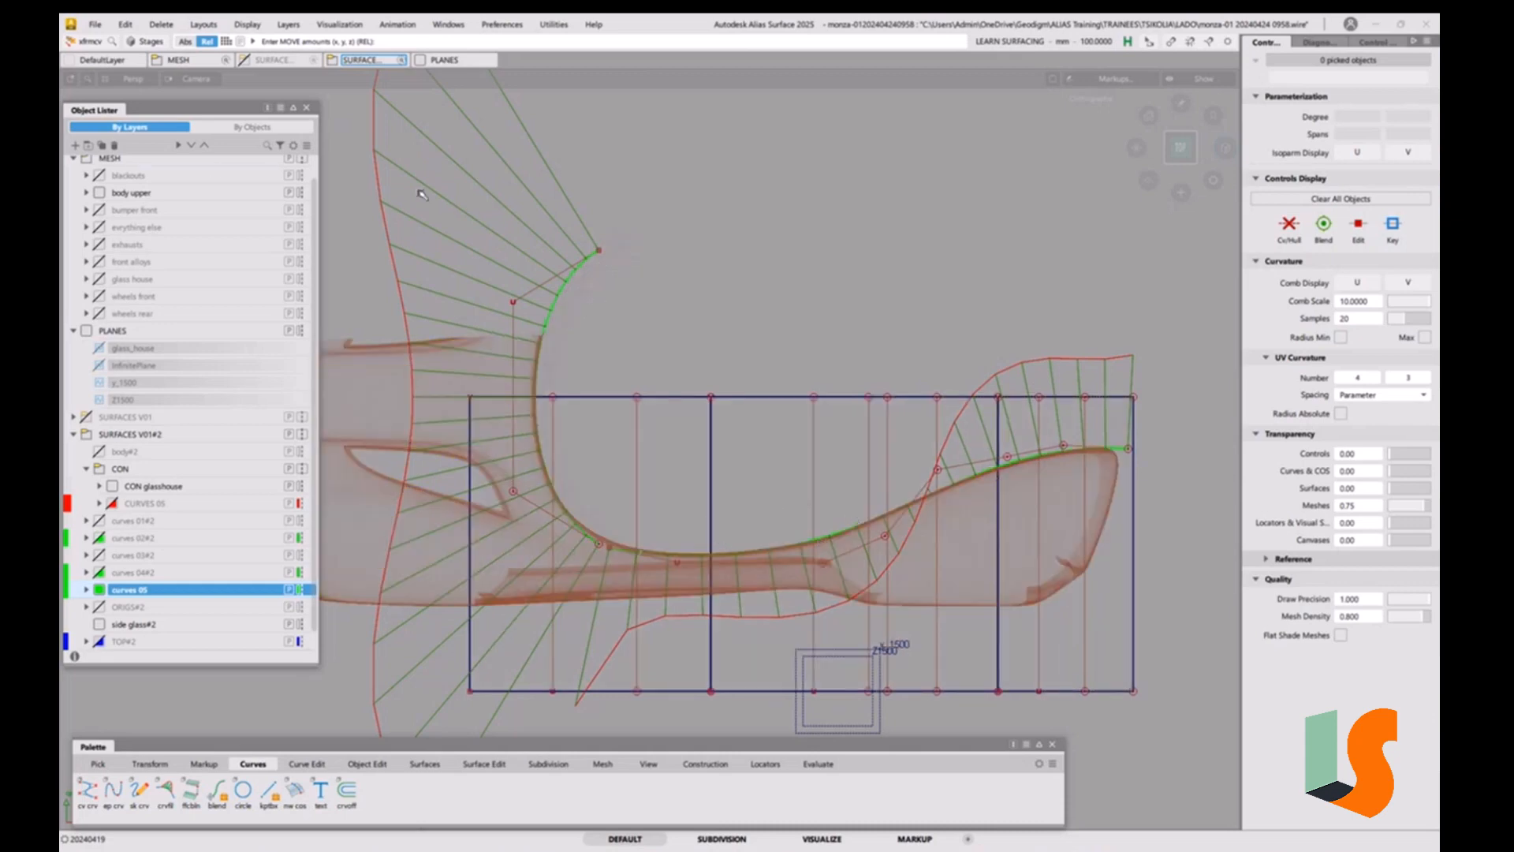
# Save the model and put an in-place copy of the side curve on the ORIGS#2 layer.
pyautogui.hotkey('ctrl', 's')
pyautogui.keyDown('ctrl'); pyautogui.keyDown('shift'); pyautogui.moveTo(876, 439); pyautogui.dragTo(915, 456); pyautogui.keyUp('shift'); pyautogui.keyUp('ctrl')
pyautogui.click(970, 479)
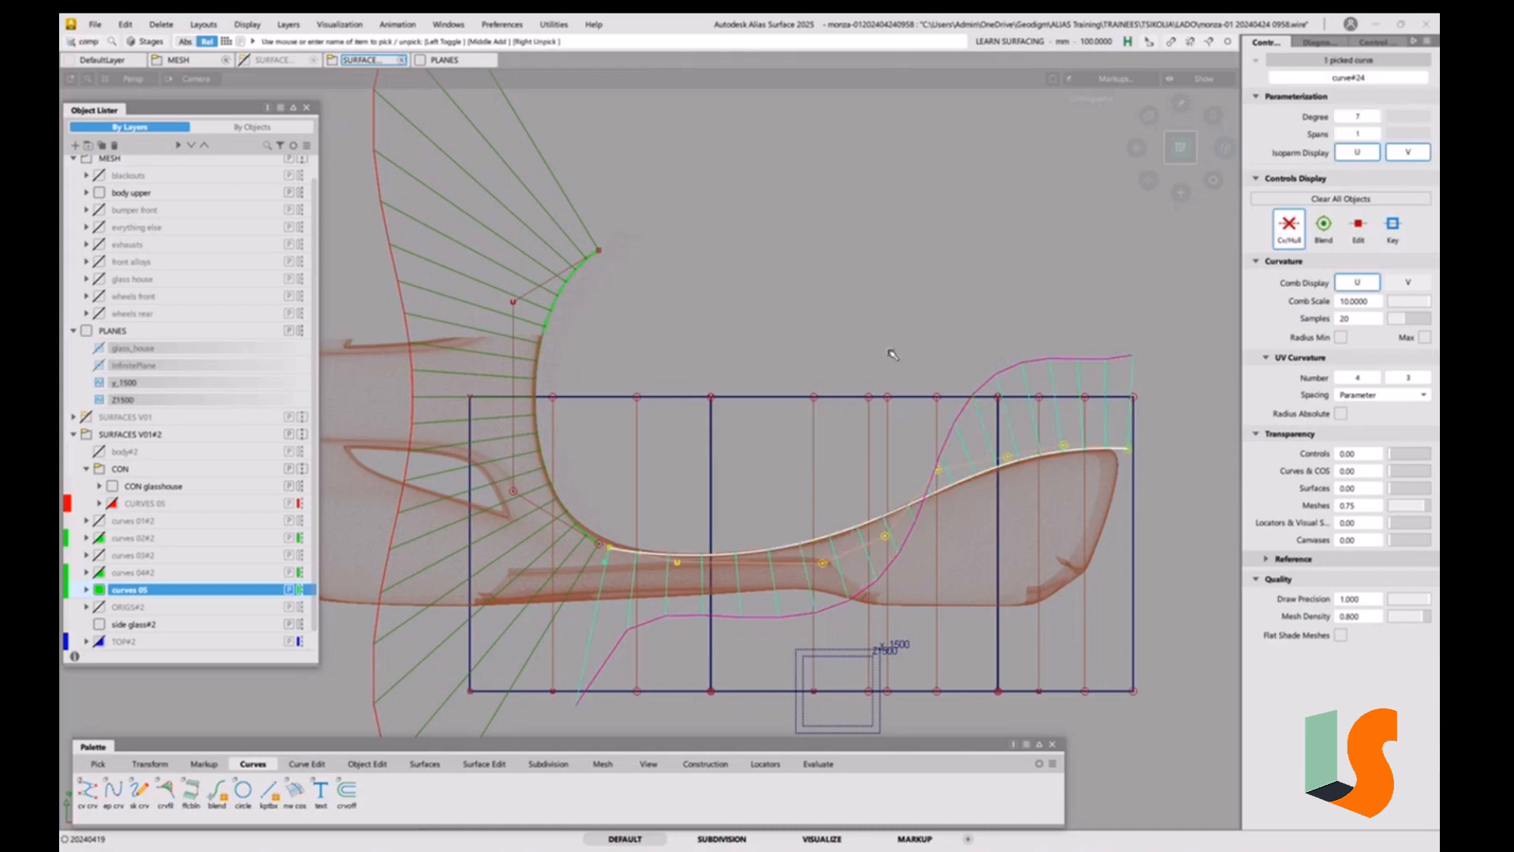
pyautogui.hotkey('ctrl', 'v')
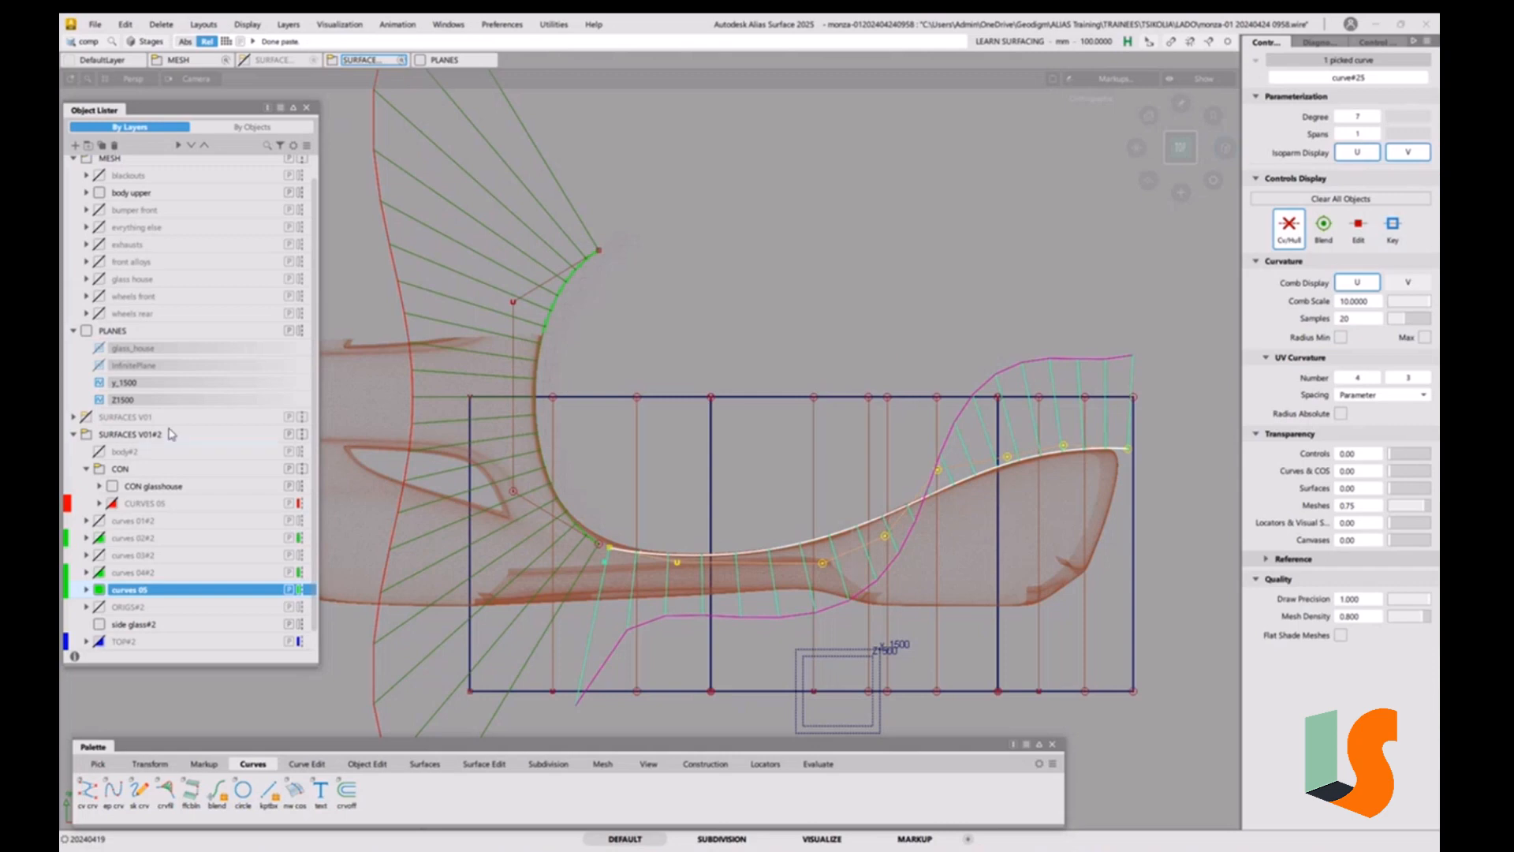
pyautogui.rightClick(143, 614)
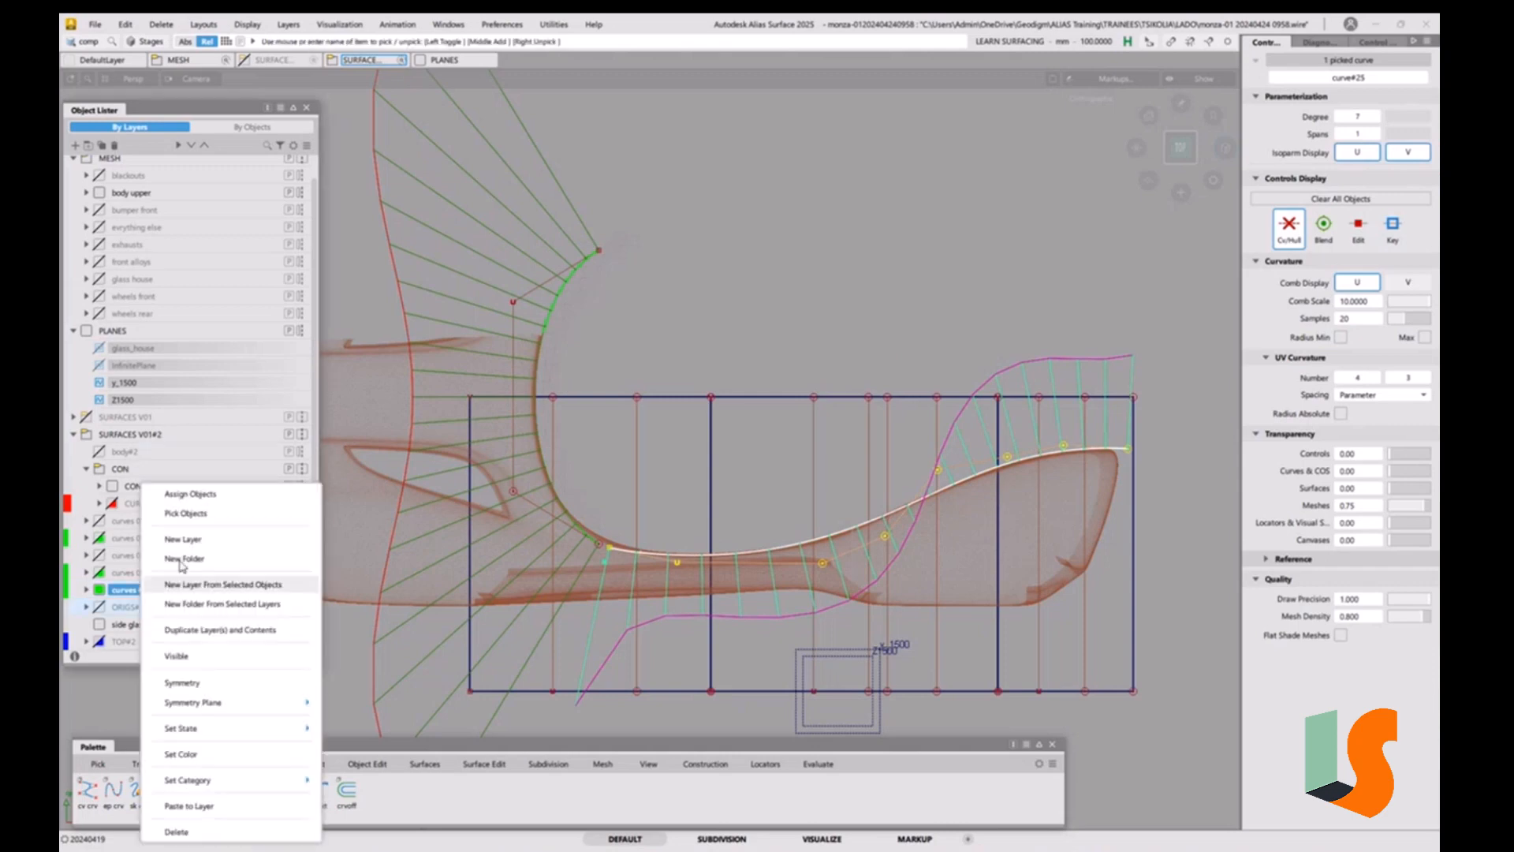
pyautogui.click(200, 502)
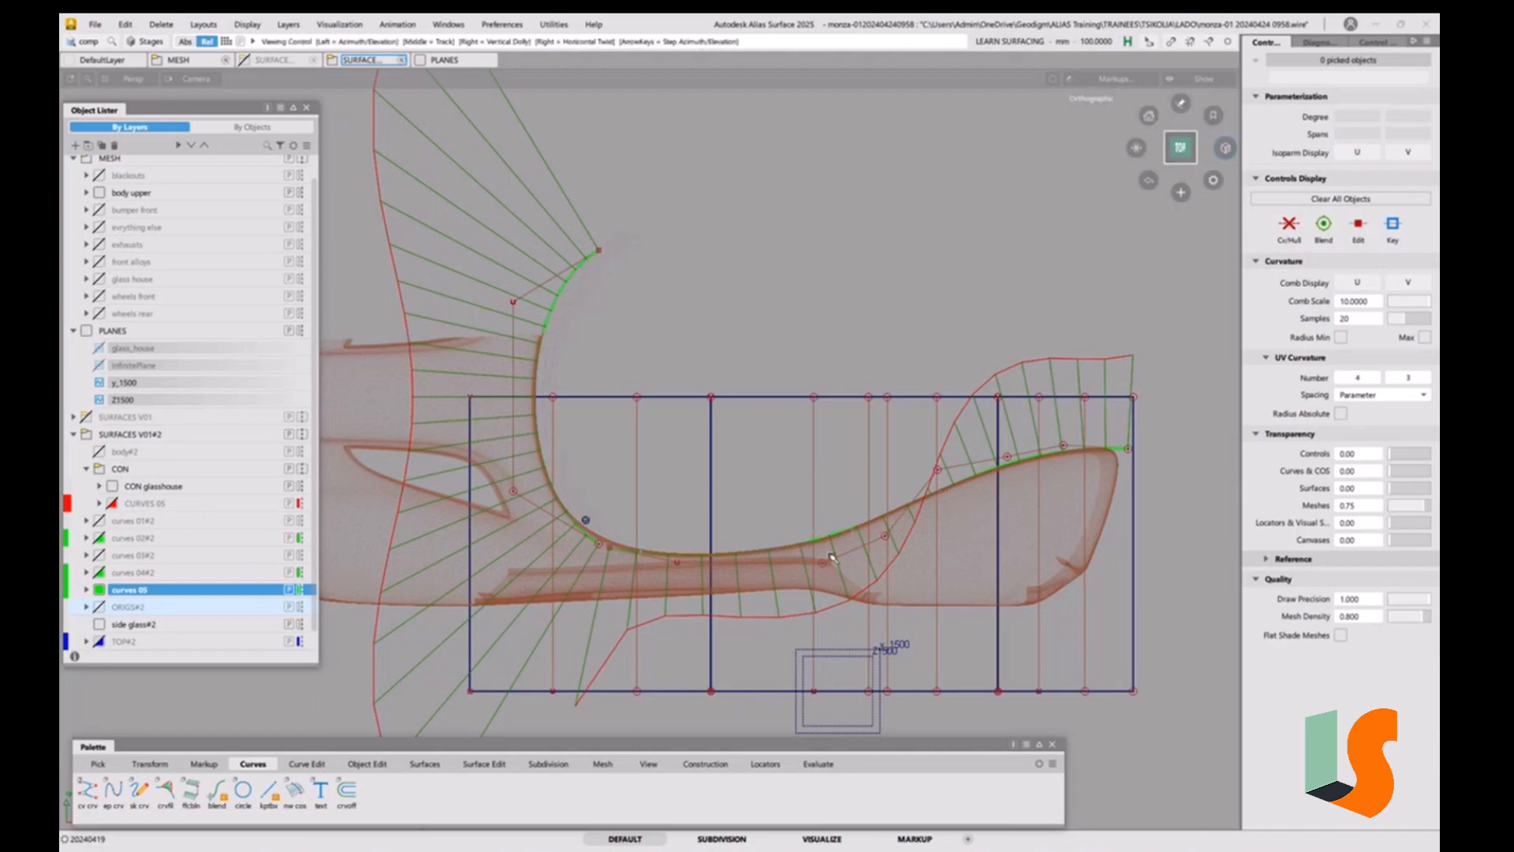
# Show the ORIGS#2 layer to check the stored original curves and surfaces, and hide it again.
pyautogui.keyDown('alt'); pyautogui.keyDown('shift'); pyautogui.moveTo(582, 521); pyautogui.dragTo(597, 389, button='middle'); pyautogui.keyUp('shift'); pyautogui.keyUp('alt')
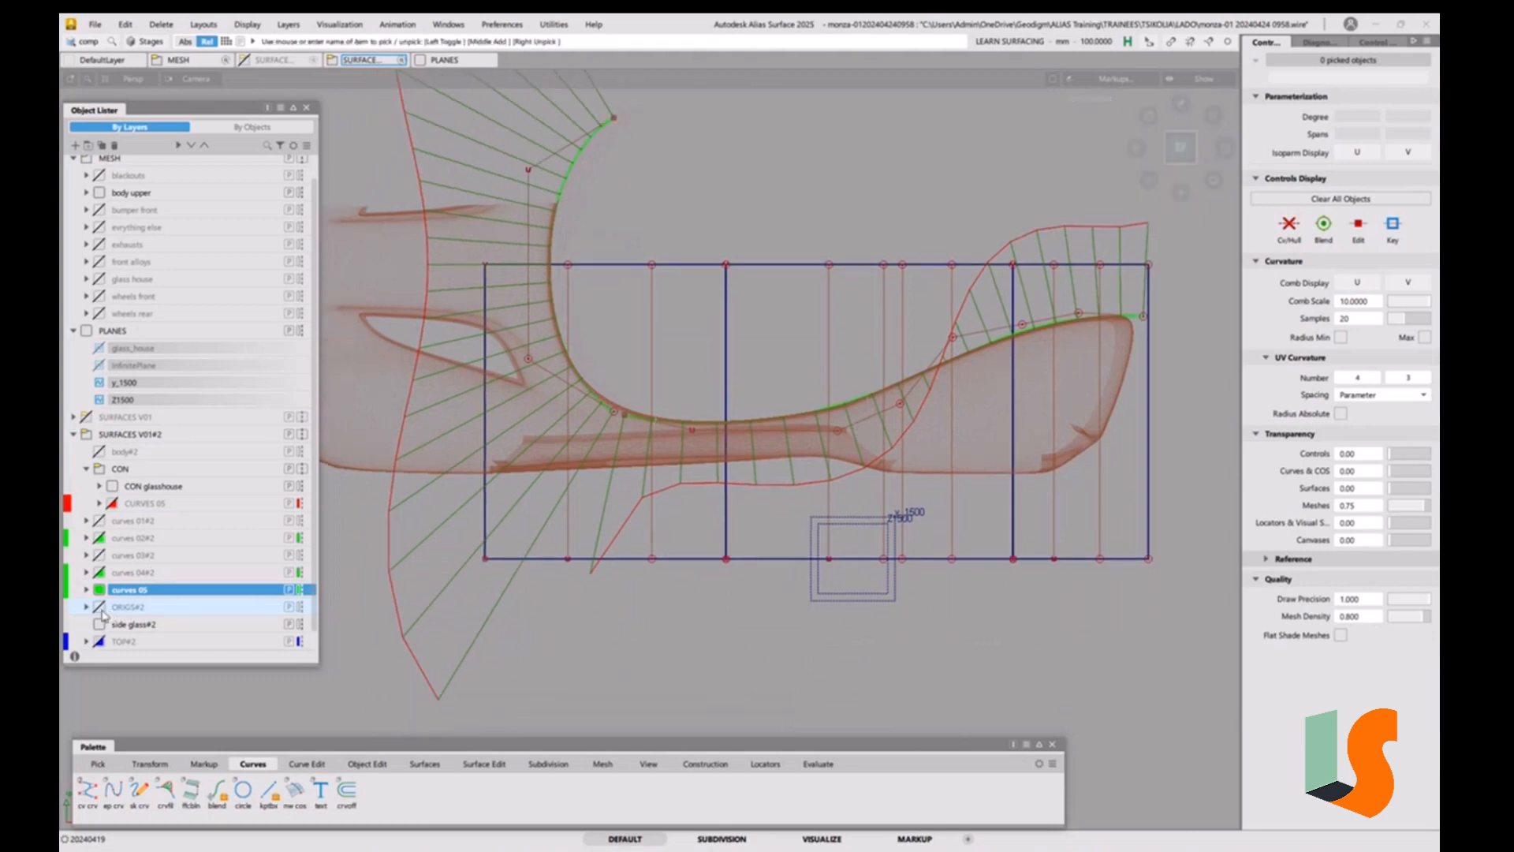
pyautogui.click(101, 611)
pyautogui.click(102, 610)
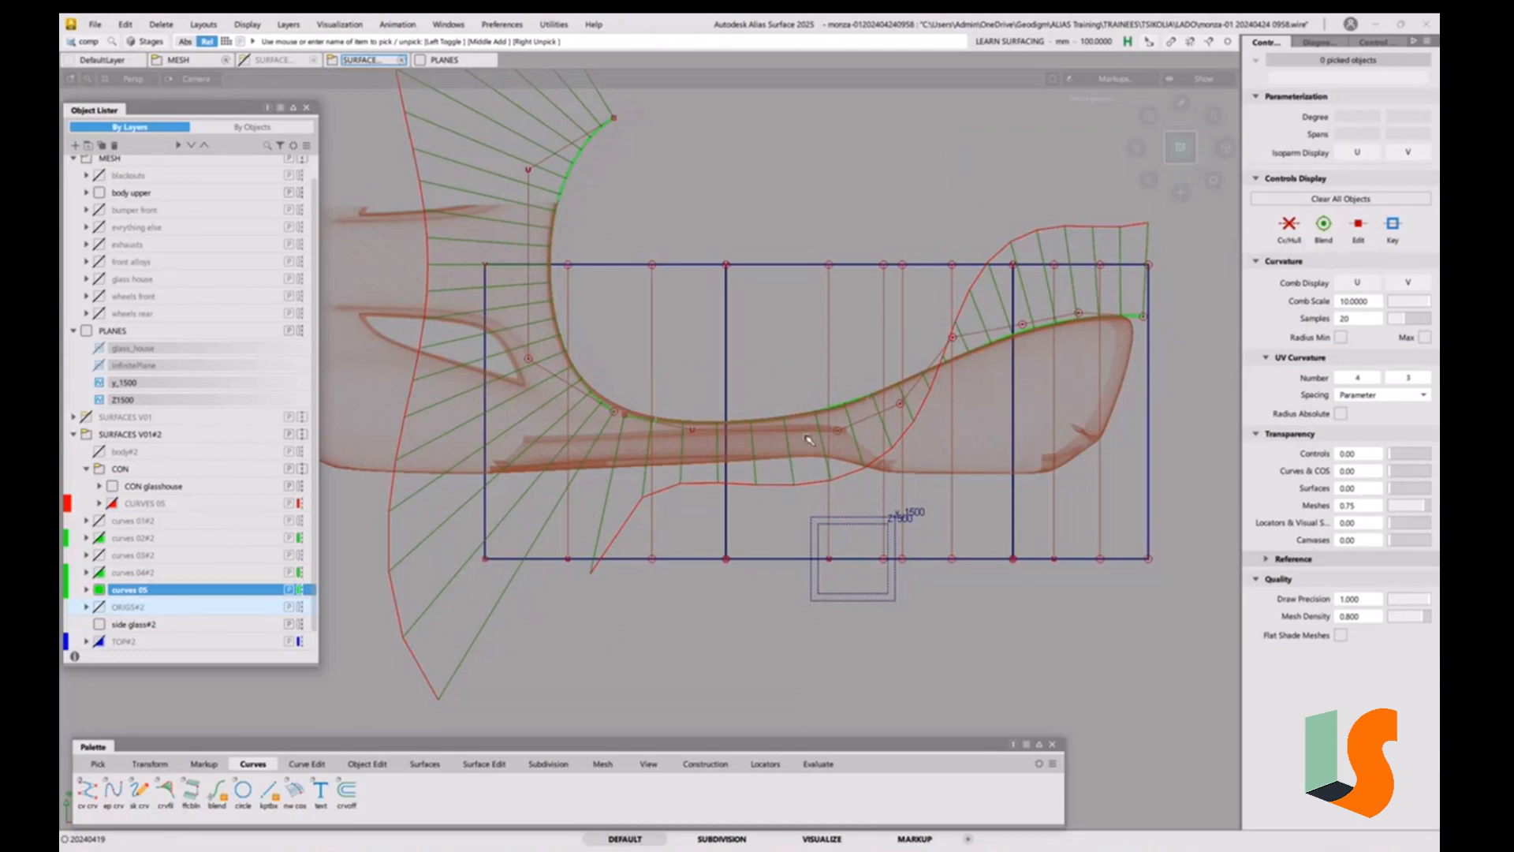
pyautogui.keyDown('alt'); pyautogui.keyDown('shift'); pyautogui.moveTo(808, 435); pyautogui.dragTo(786, 503, button='middle'); pyautogui.keyUp('shift'); pyautogui.keyUp('alt')
pyautogui.keyDown('alt'); pyautogui.keyDown('shift'); pyautogui.moveTo(795, 499); pyautogui.dragTo(832, 485, button='right'); pyautogui.keyUp('shift'); pyautogui.keyUp('alt')
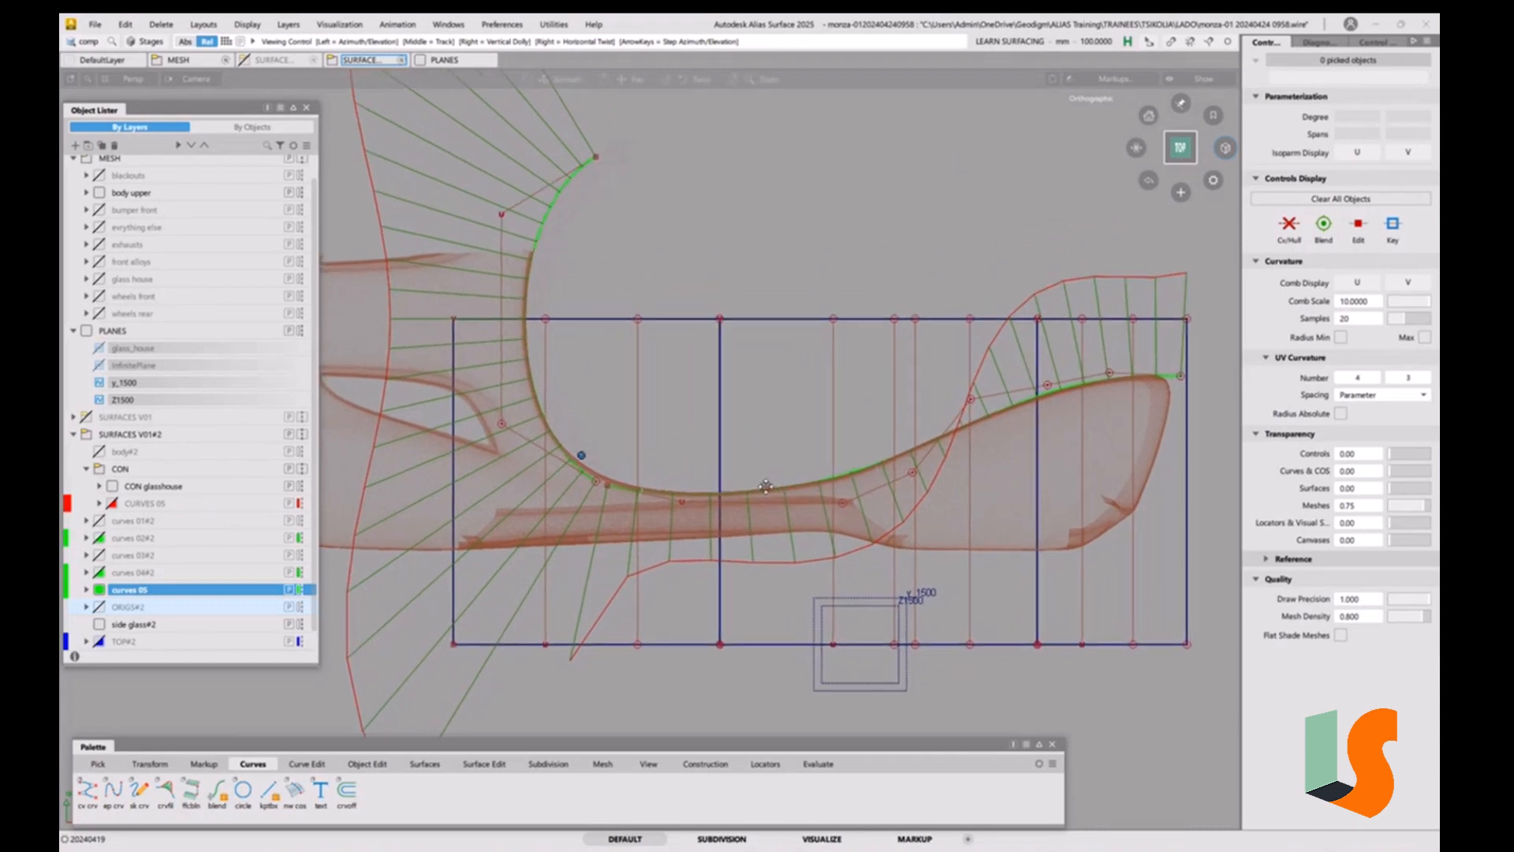
pyautogui.keyDown('alt'); pyautogui.keyDown('shift'); pyautogui.moveTo(832, 484); pyautogui.dragTo(746, 493, button='middle'); pyautogui.keyUp('shift'); pyautogui.keyUp('alt')
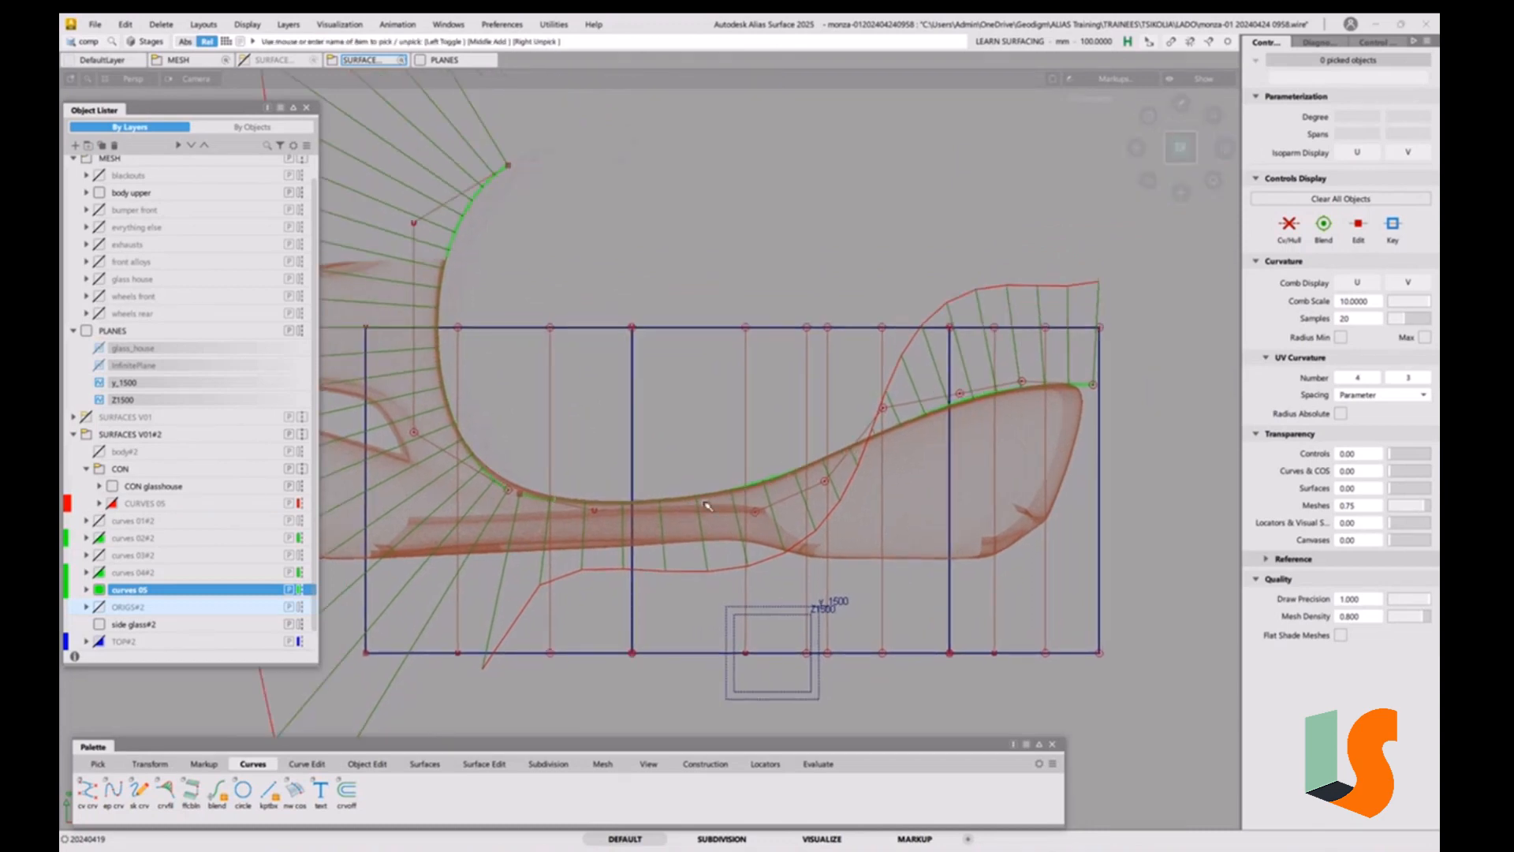
pyautogui.click(100, 608)
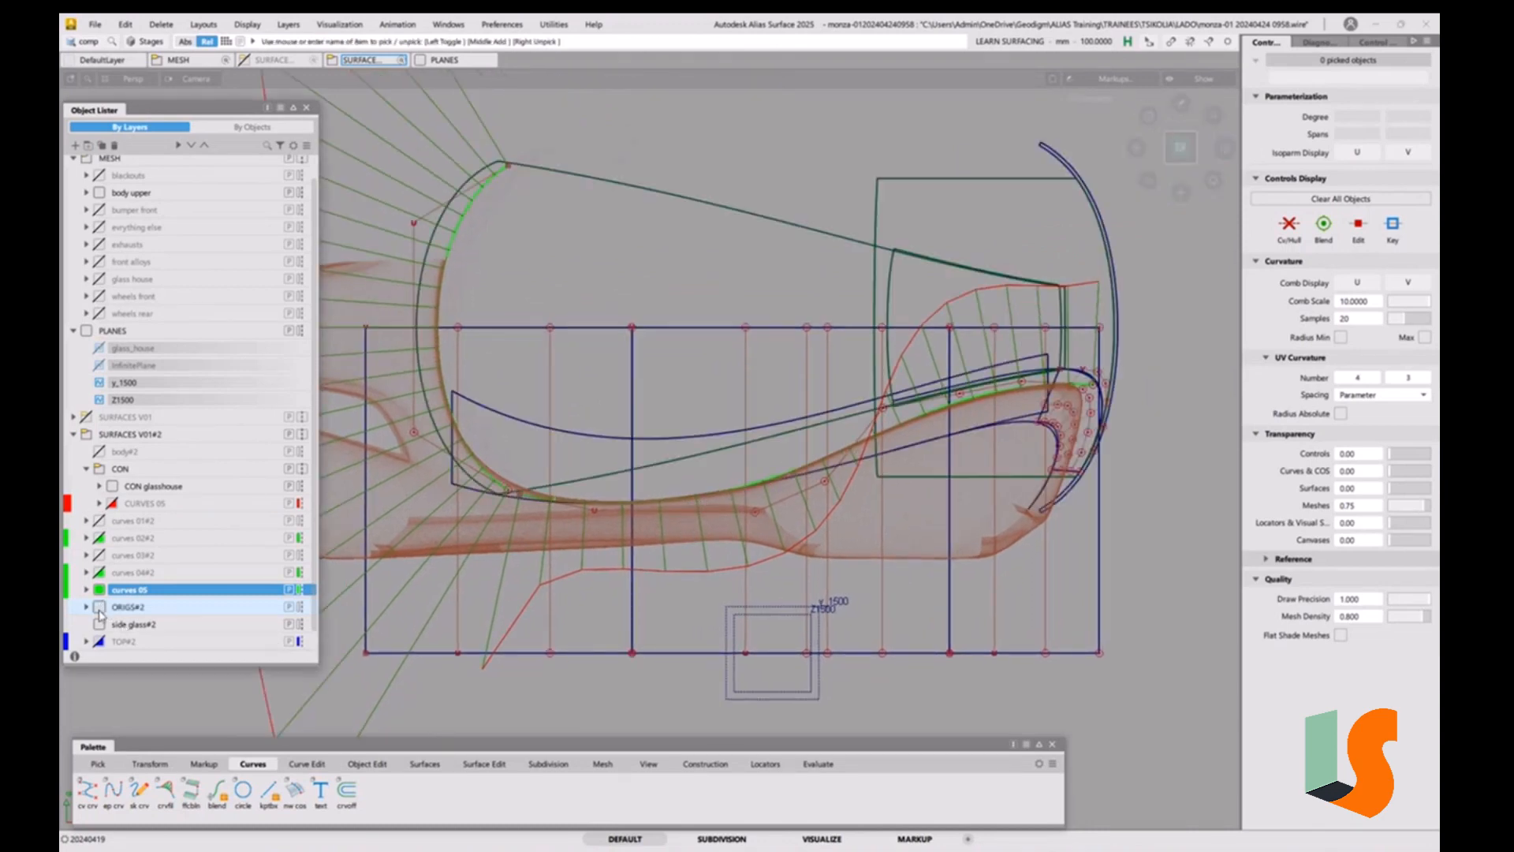
pyautogui.click(99, 608)
pyautogui.click(99, 608)
pyautogui.click(99, 608)
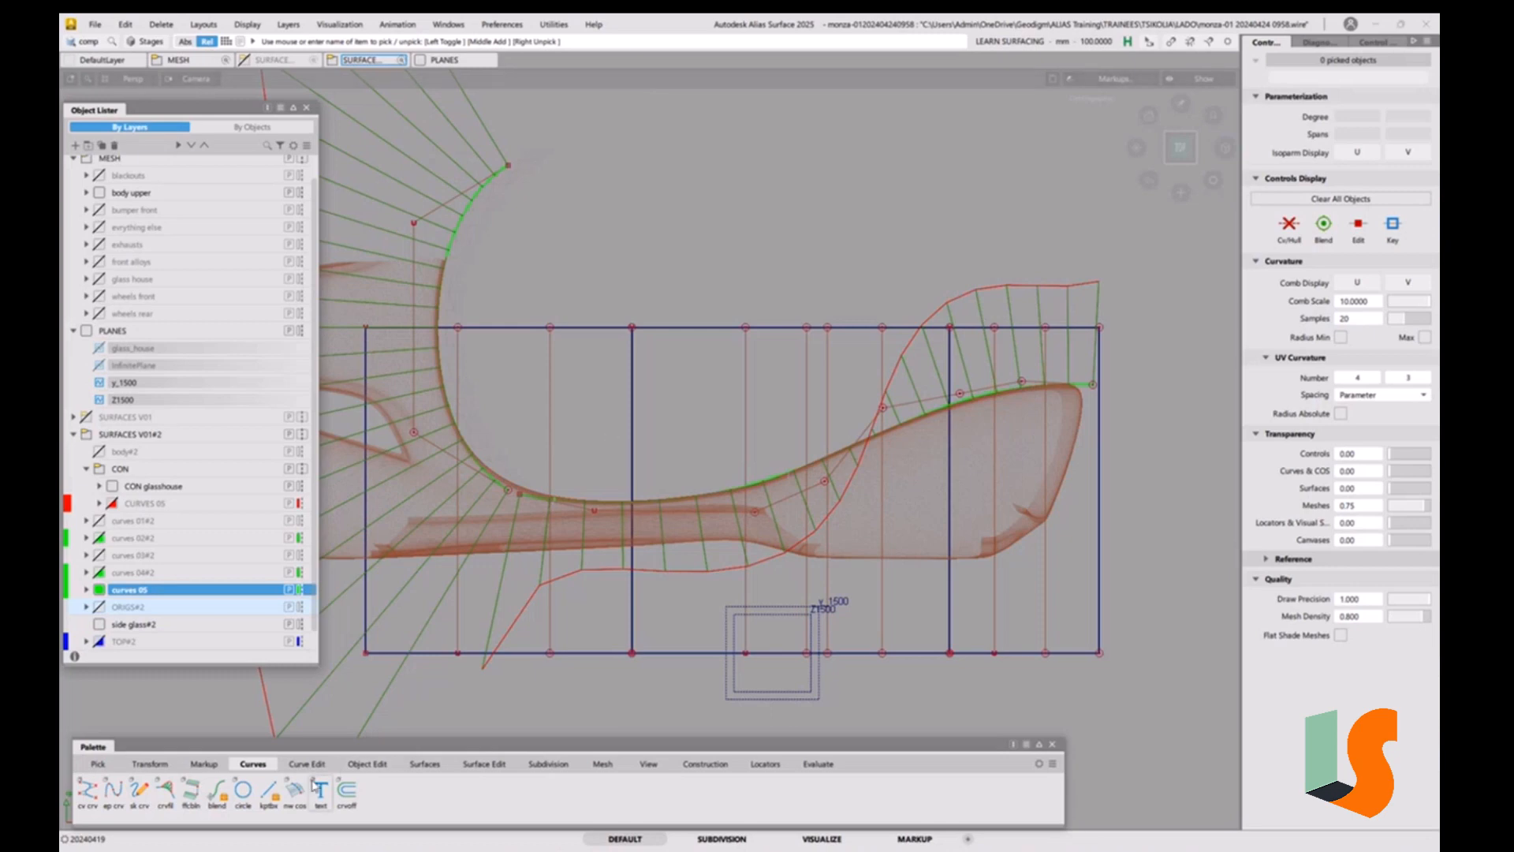
# Split the side curve at the front internal edge of the glasshouse surfaces using Curve Section in Segment mode with the Geometry criterion.
pyautogui.click(309, 766)
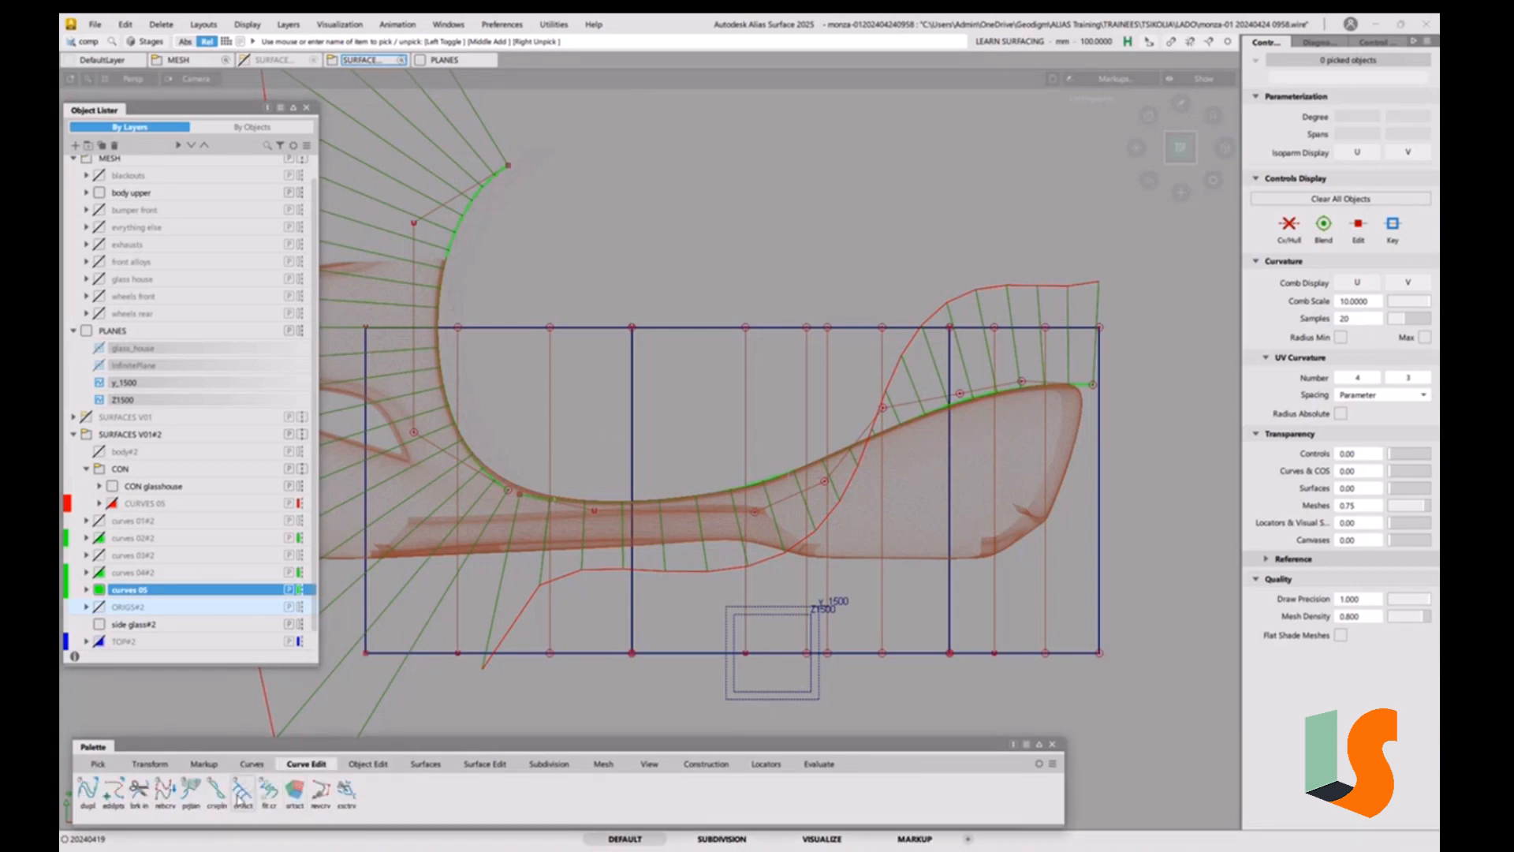
pyautogui.click(240, 795)
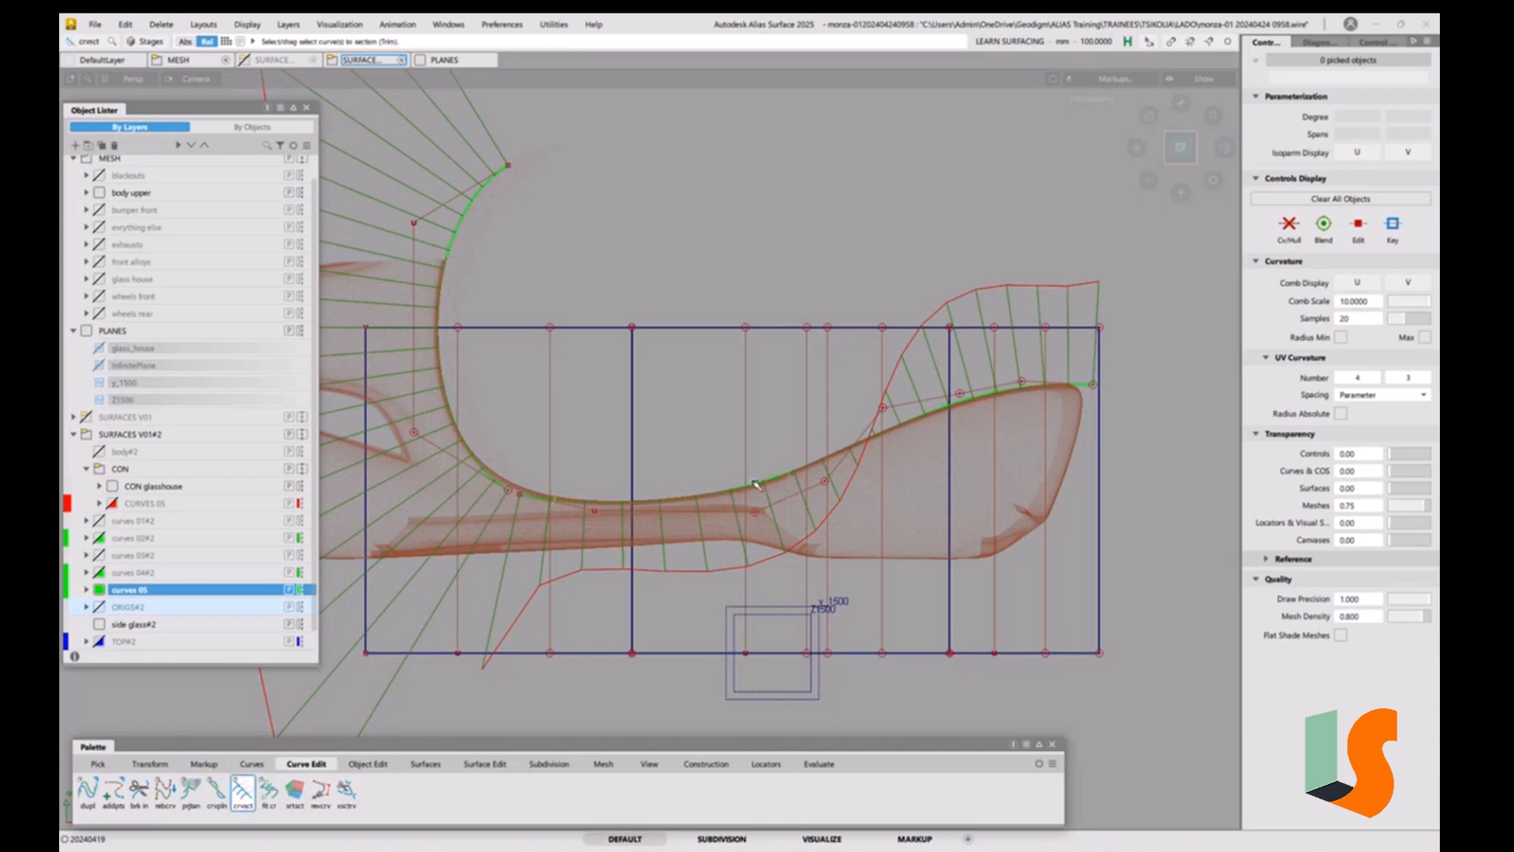
pyautogui.doubleClick(249, 794)
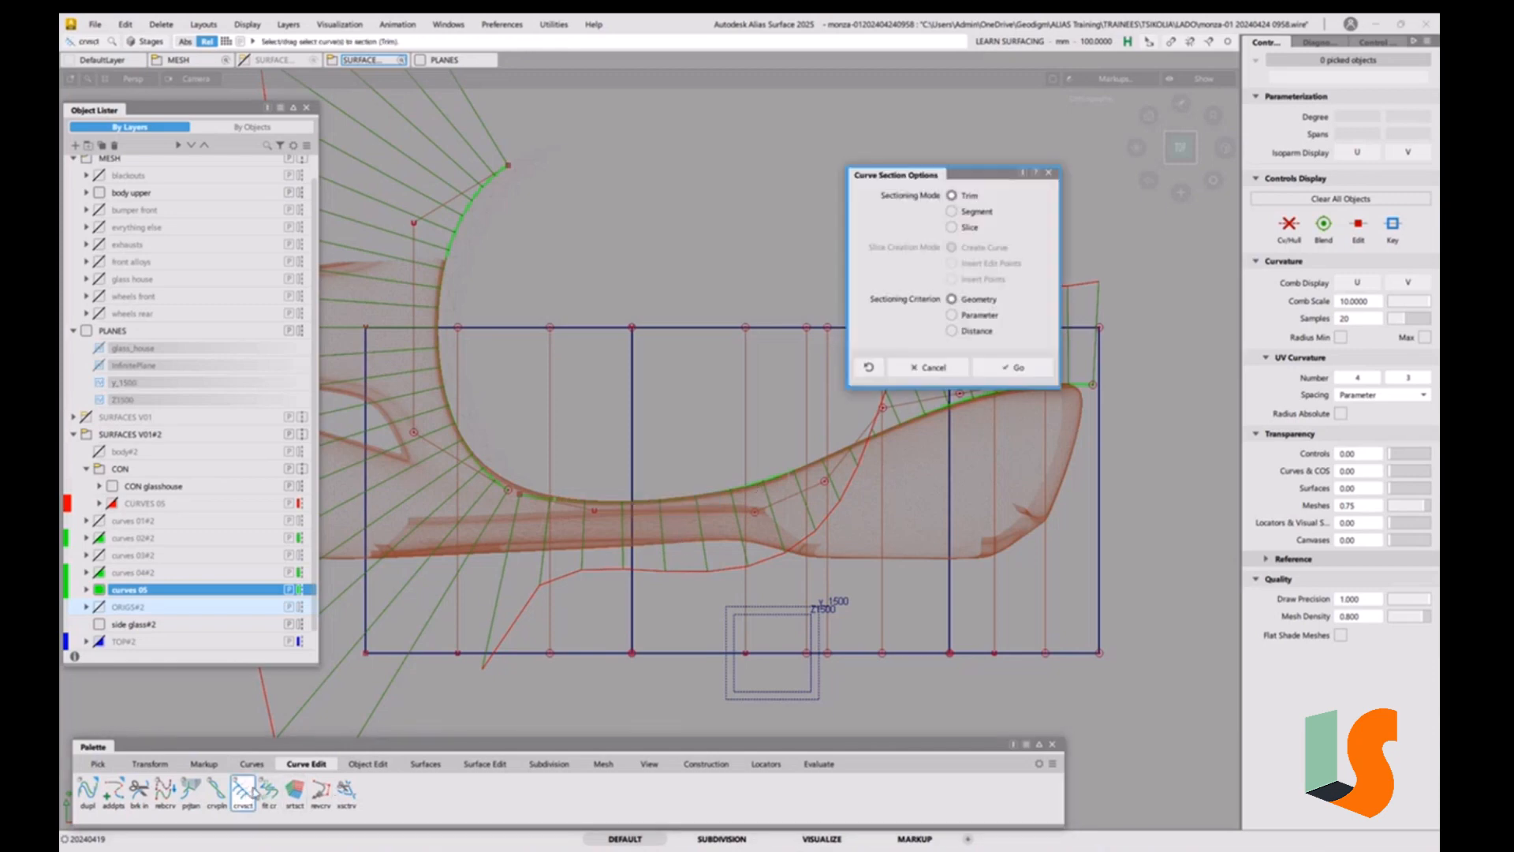
pyautogui.click(976, 212)
pyautogui.click(1016, 368)
pyautogui.click(751, 485)
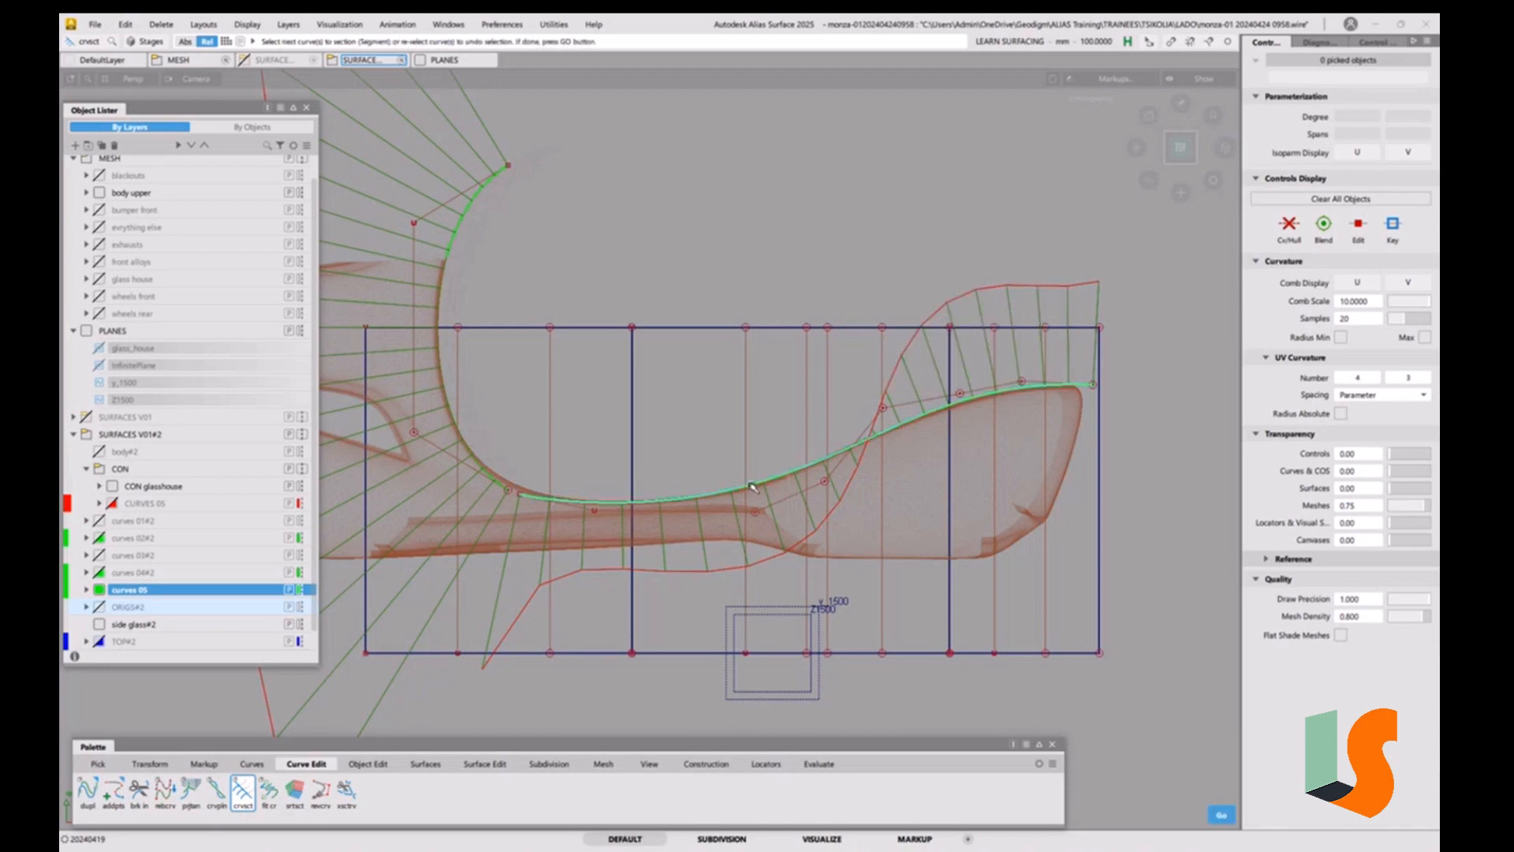
pyautogui.click(631, 412)
pyautogui.click(666, 424)
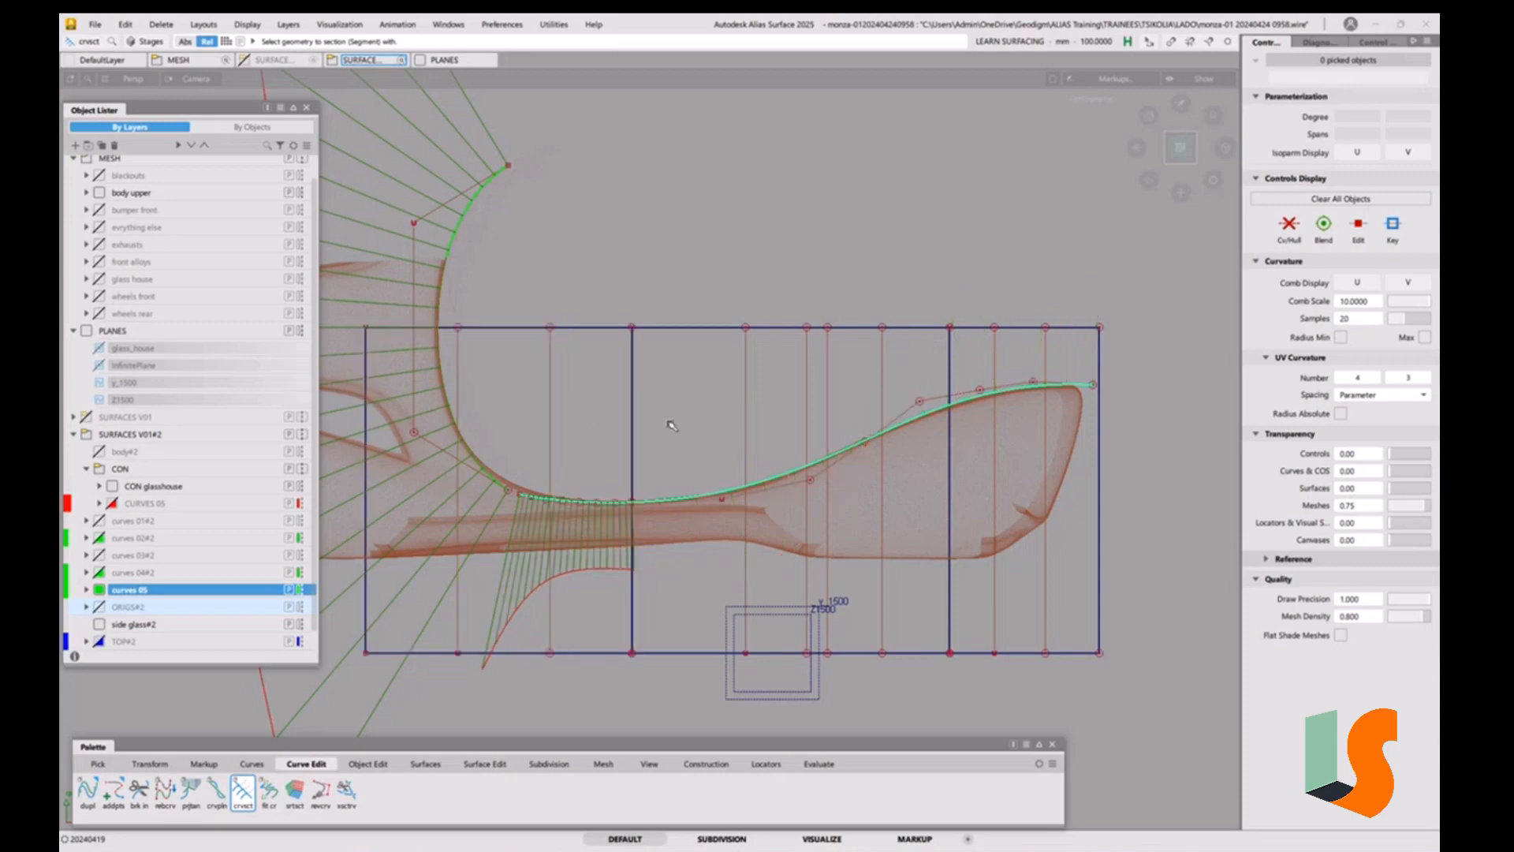
pyautogui.doubleClick(244, 802)
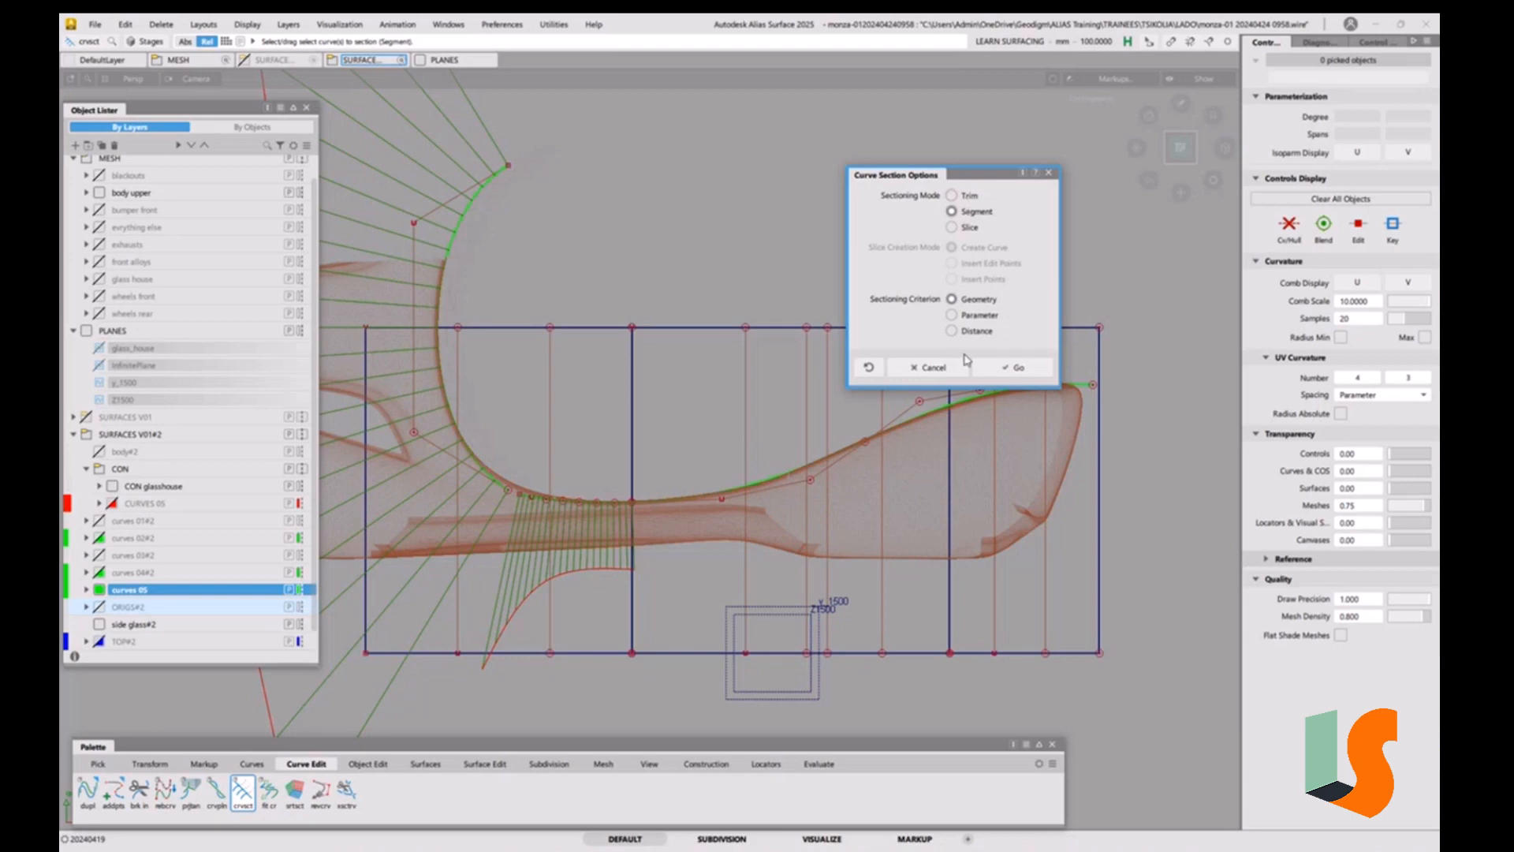
pyautogui.click(928, 366)
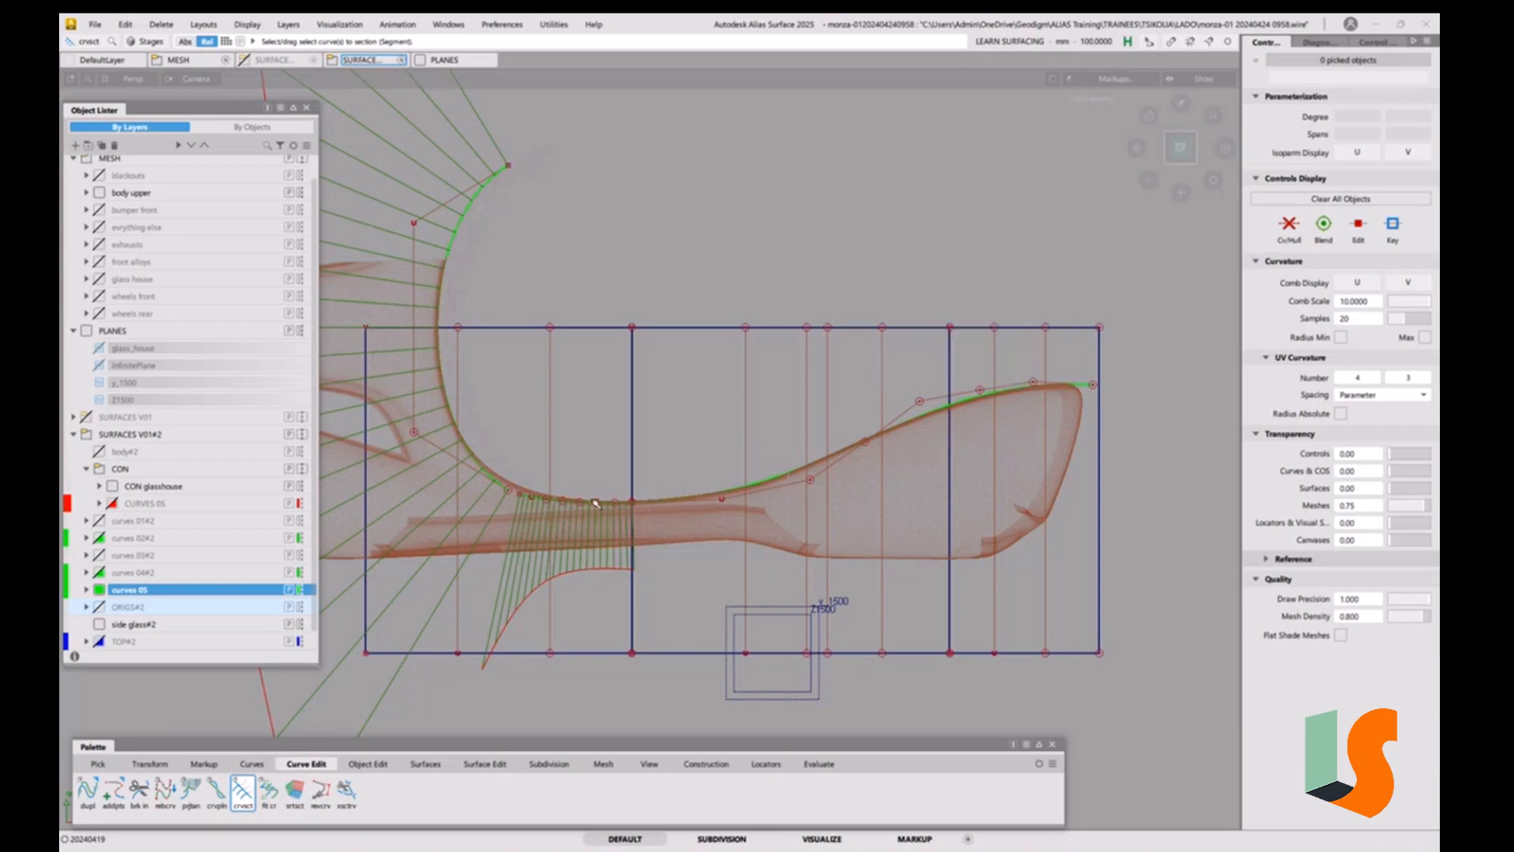
# Check the Curve Section options, keeping Segment mode with the Geometry criterion.
pyautogui.doubleClick(244, 788)
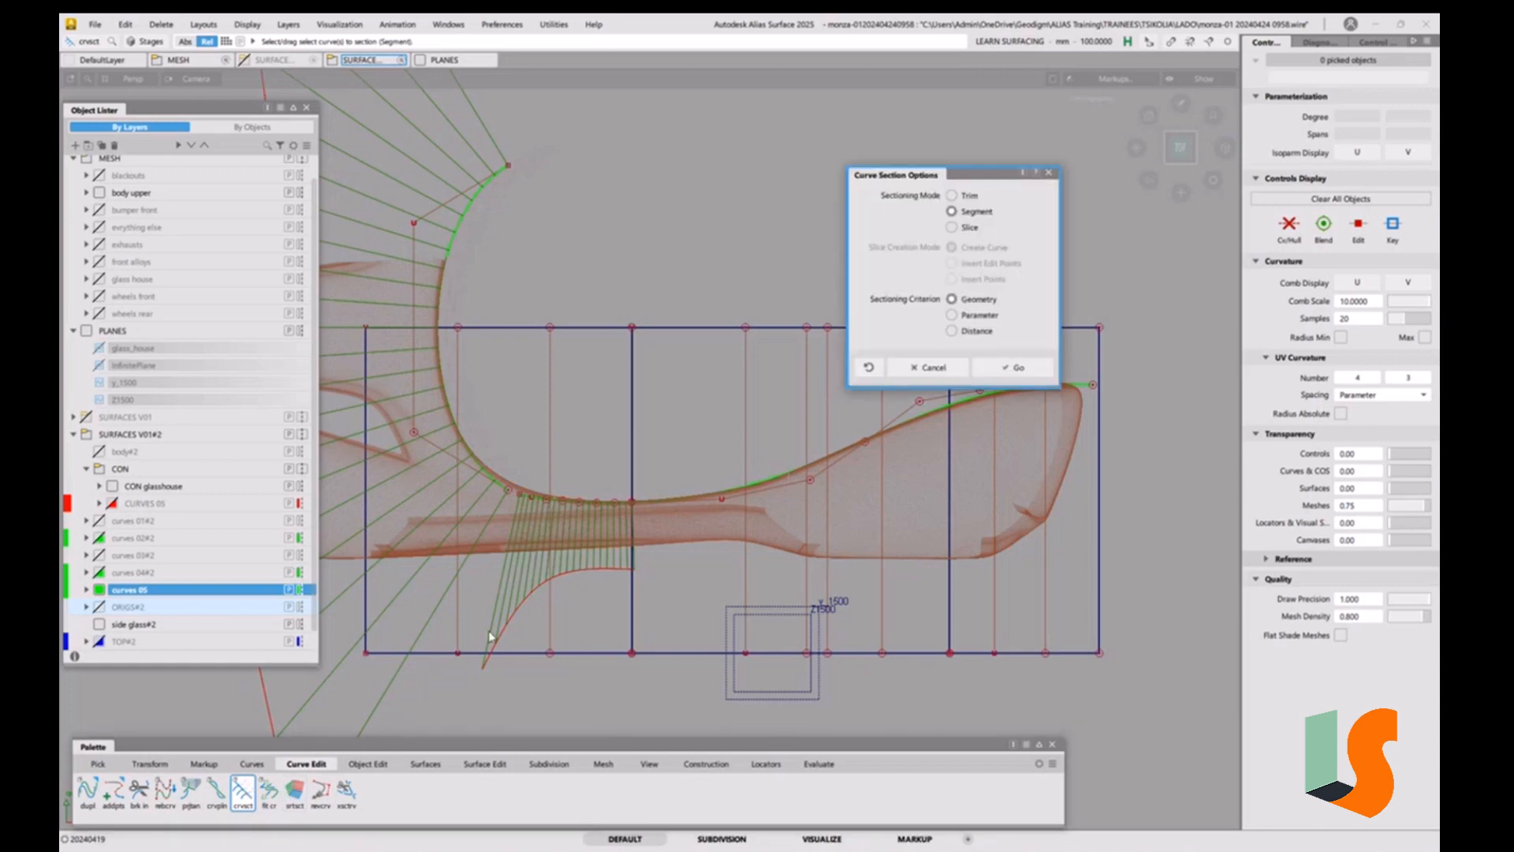
pyautogui.click(1015, 367)
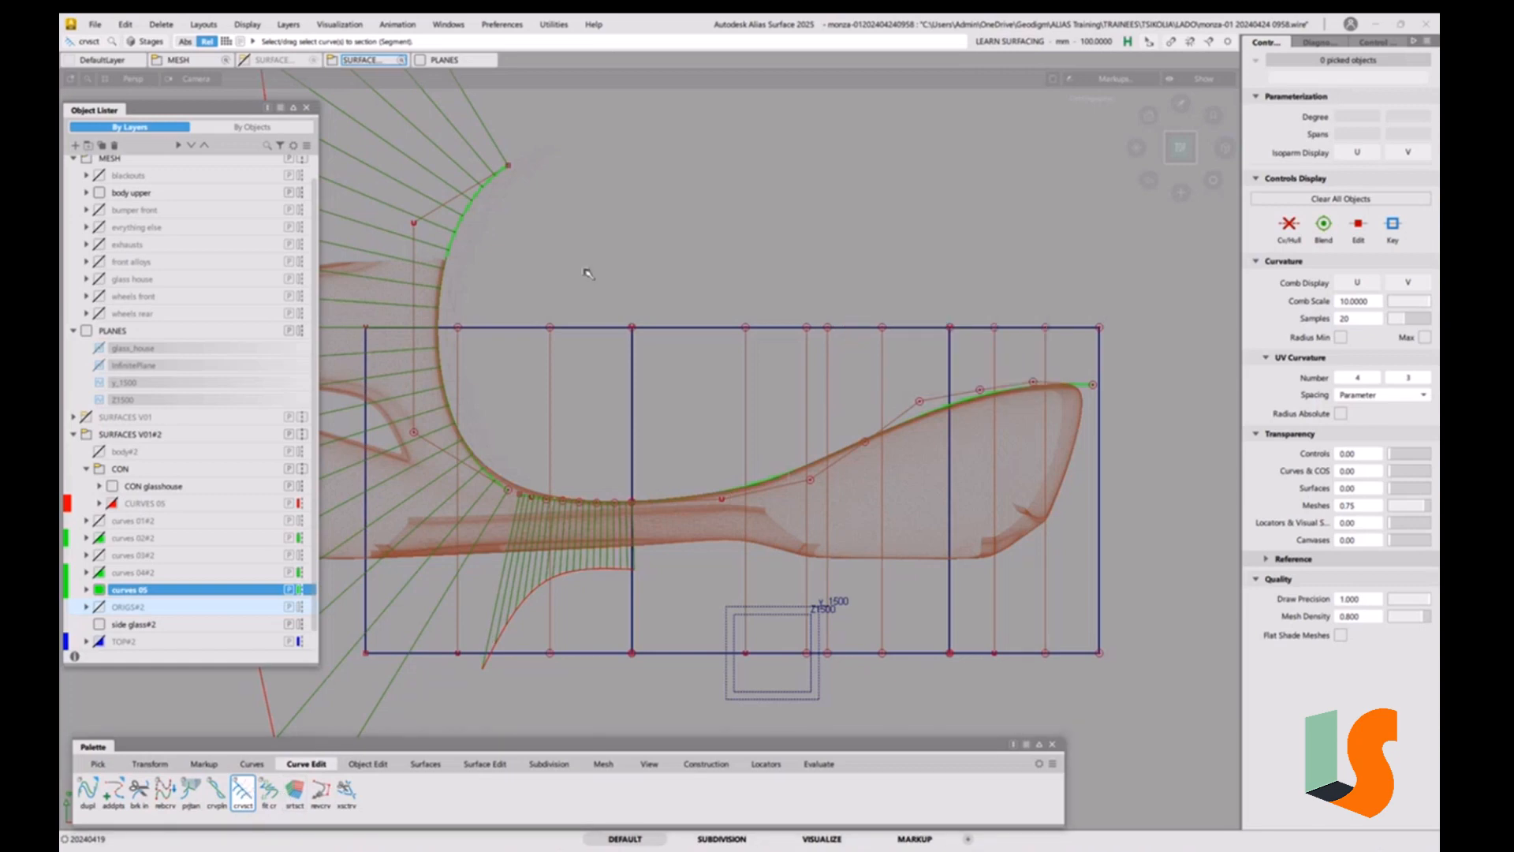
pyautogui.click(448, 25)
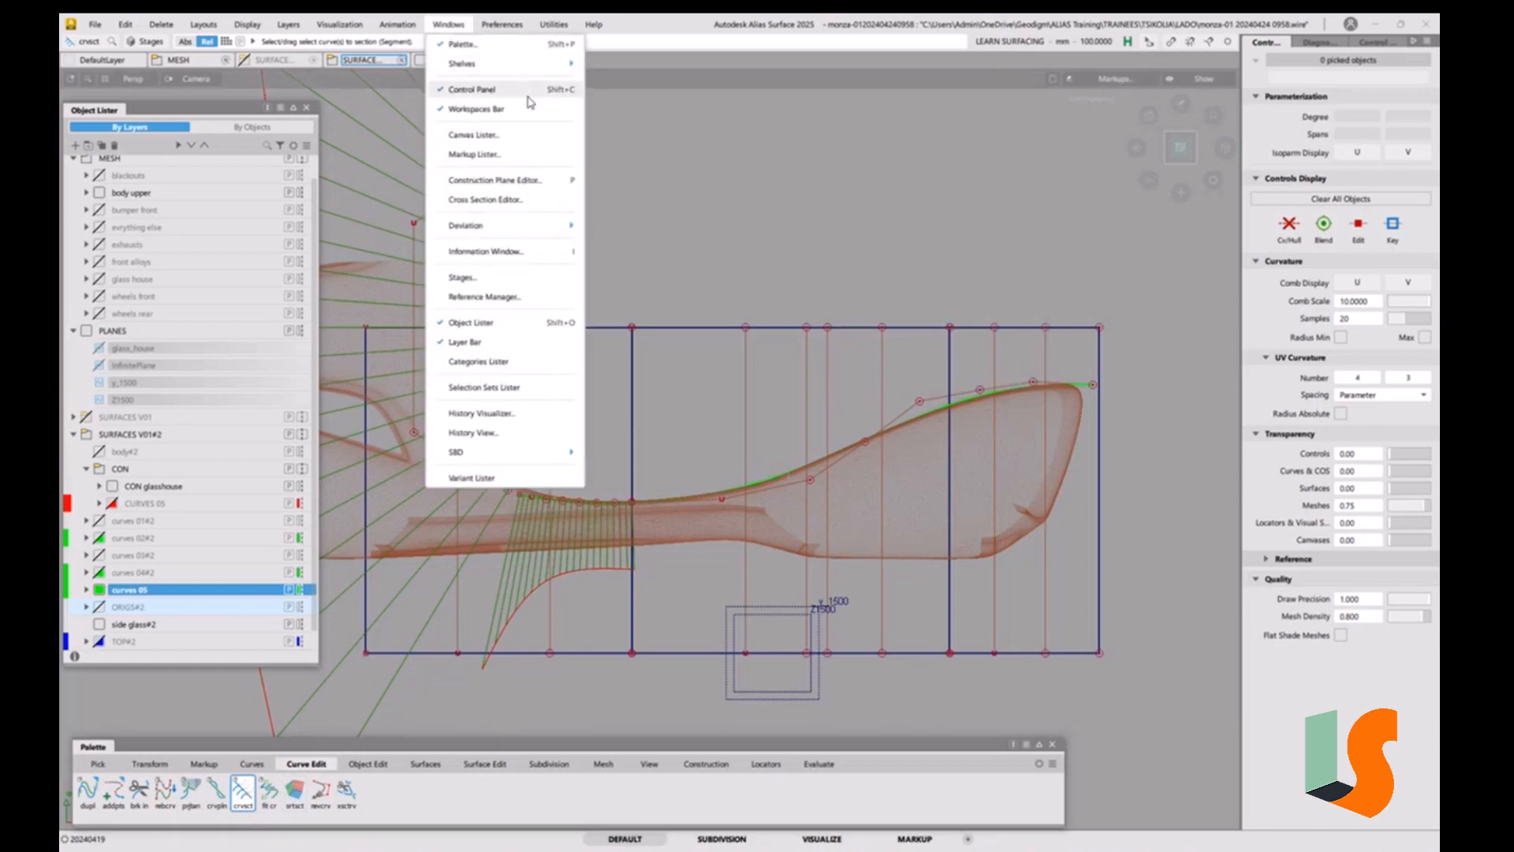
pyautogui.click(851, 223)
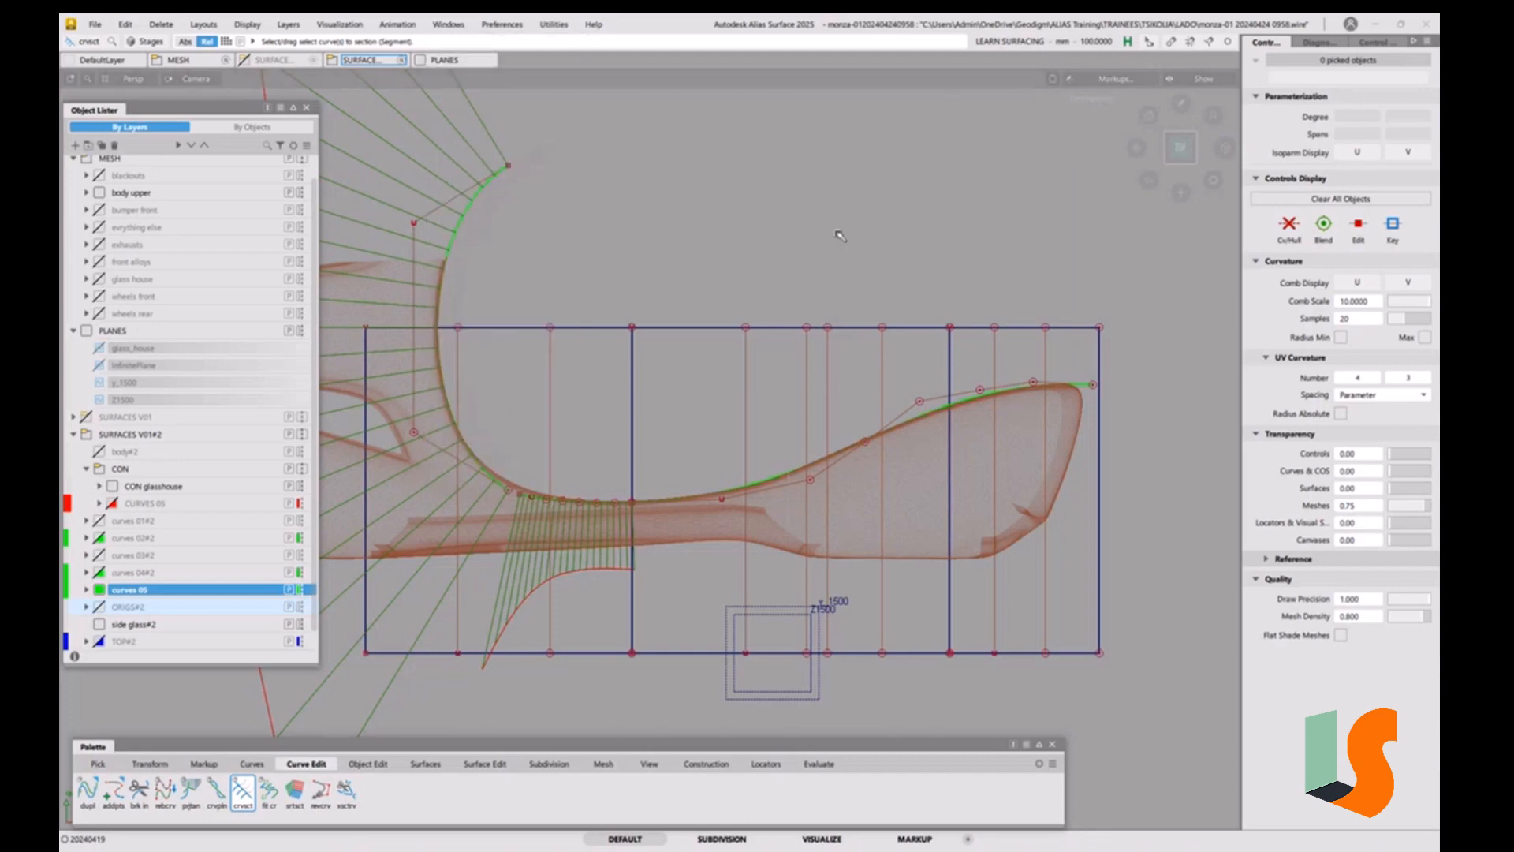
pyautogui.press('space')
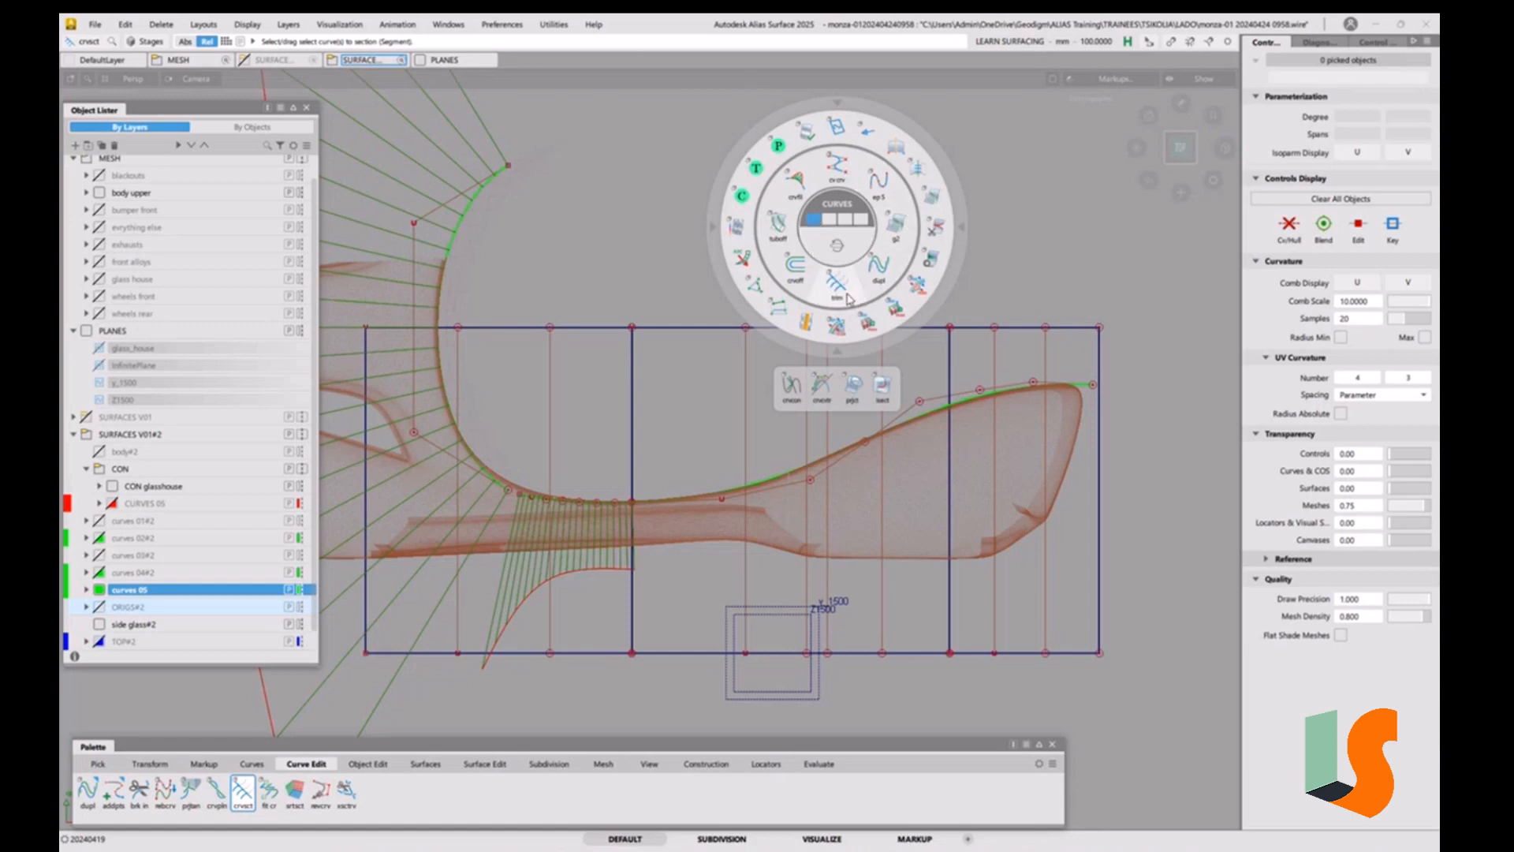
# Show the default shelves, compare the Curve Section options behind the palette, trim and divide tools, and hide the shelves again.
pyautogui.click(447, 25)
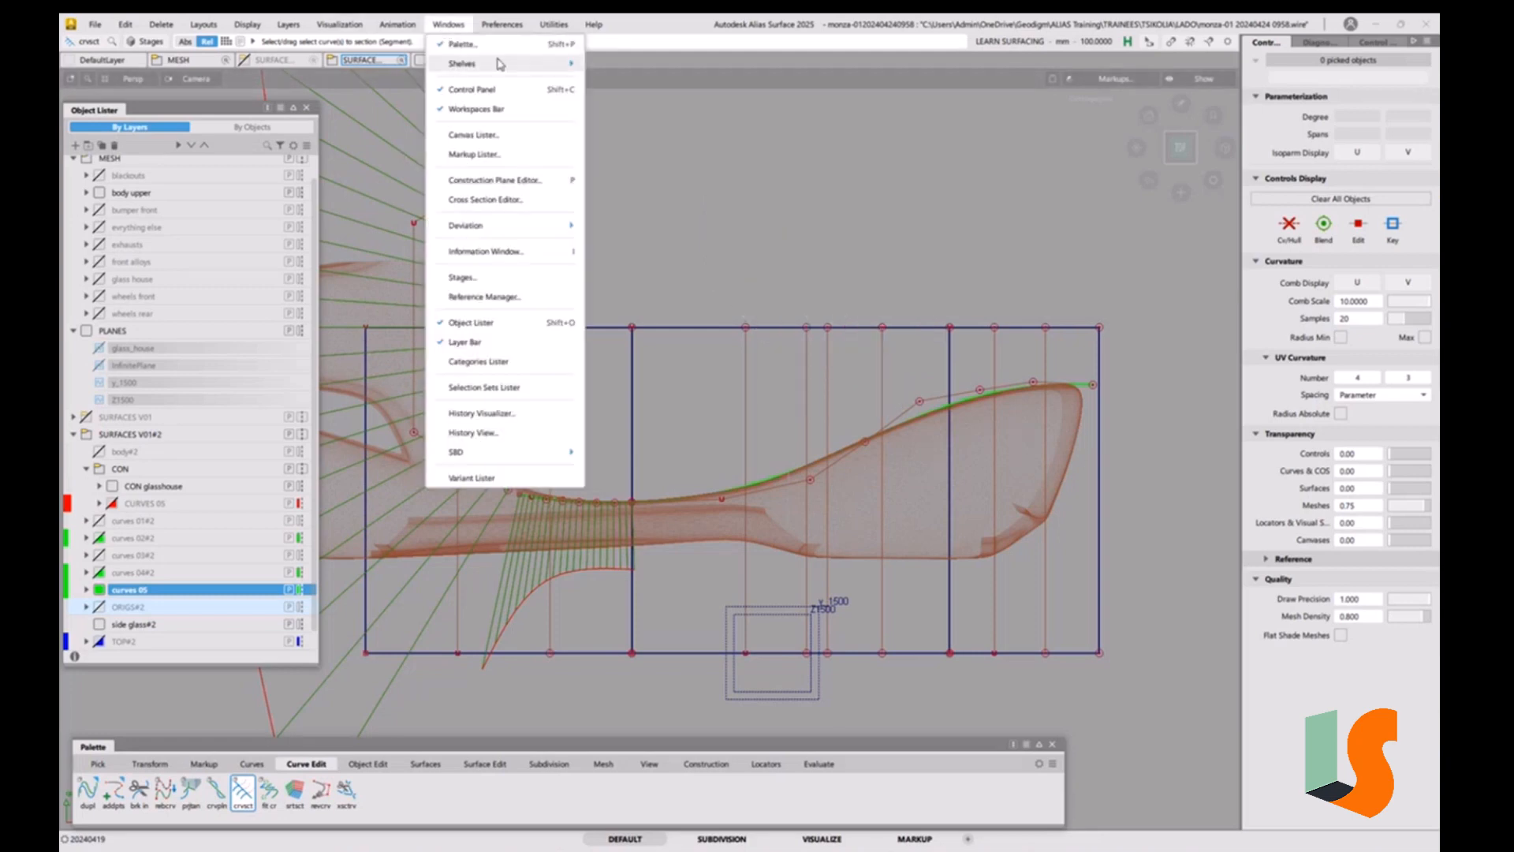
pyautogui.moveTo(497, 63)
pyautogui.click(722, 156)
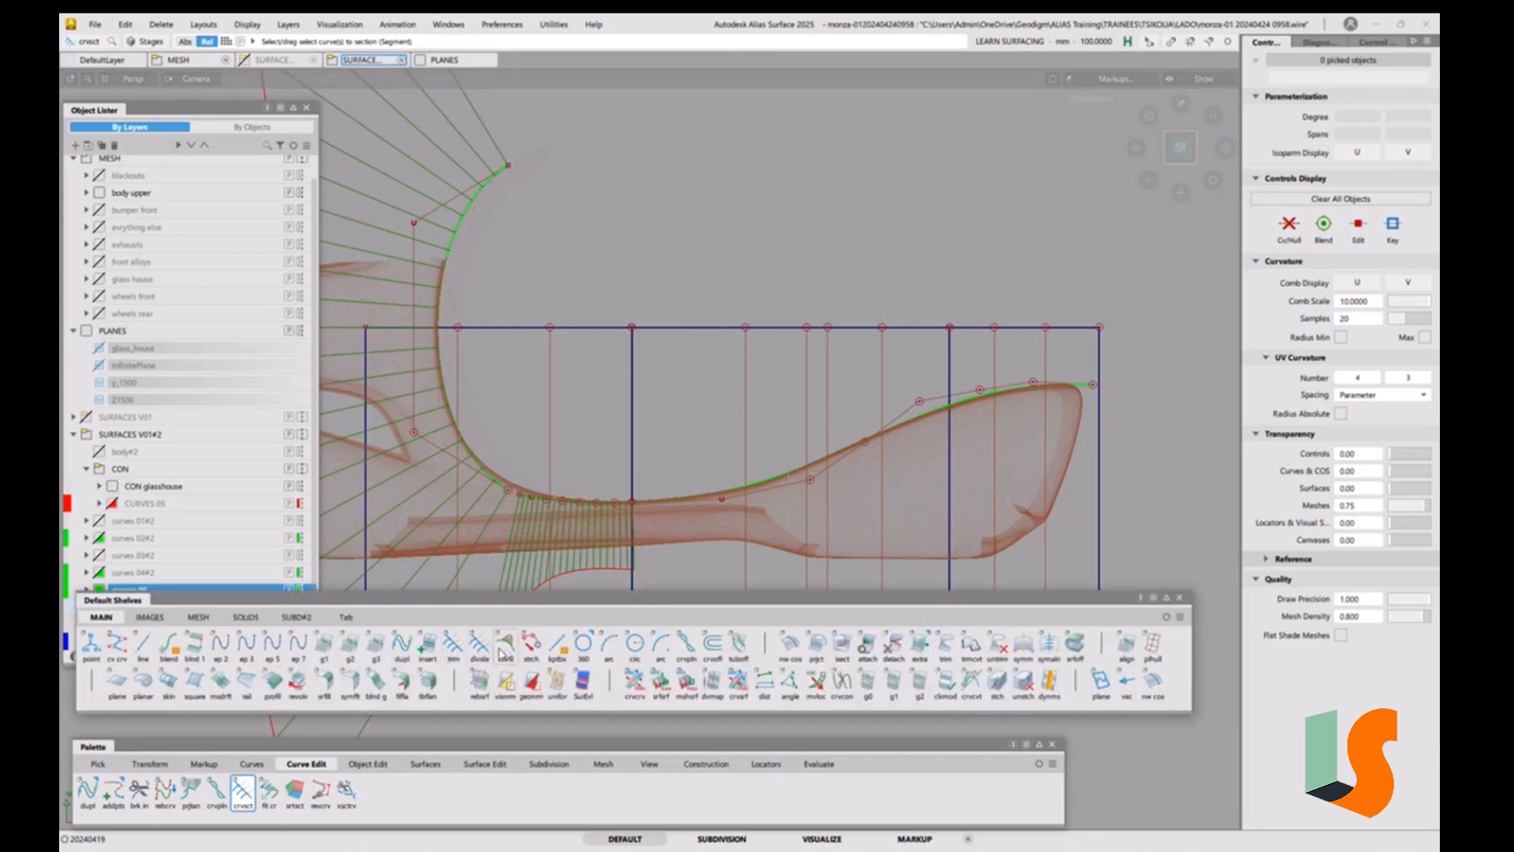
pyautogui.doubleClick(241, 806)
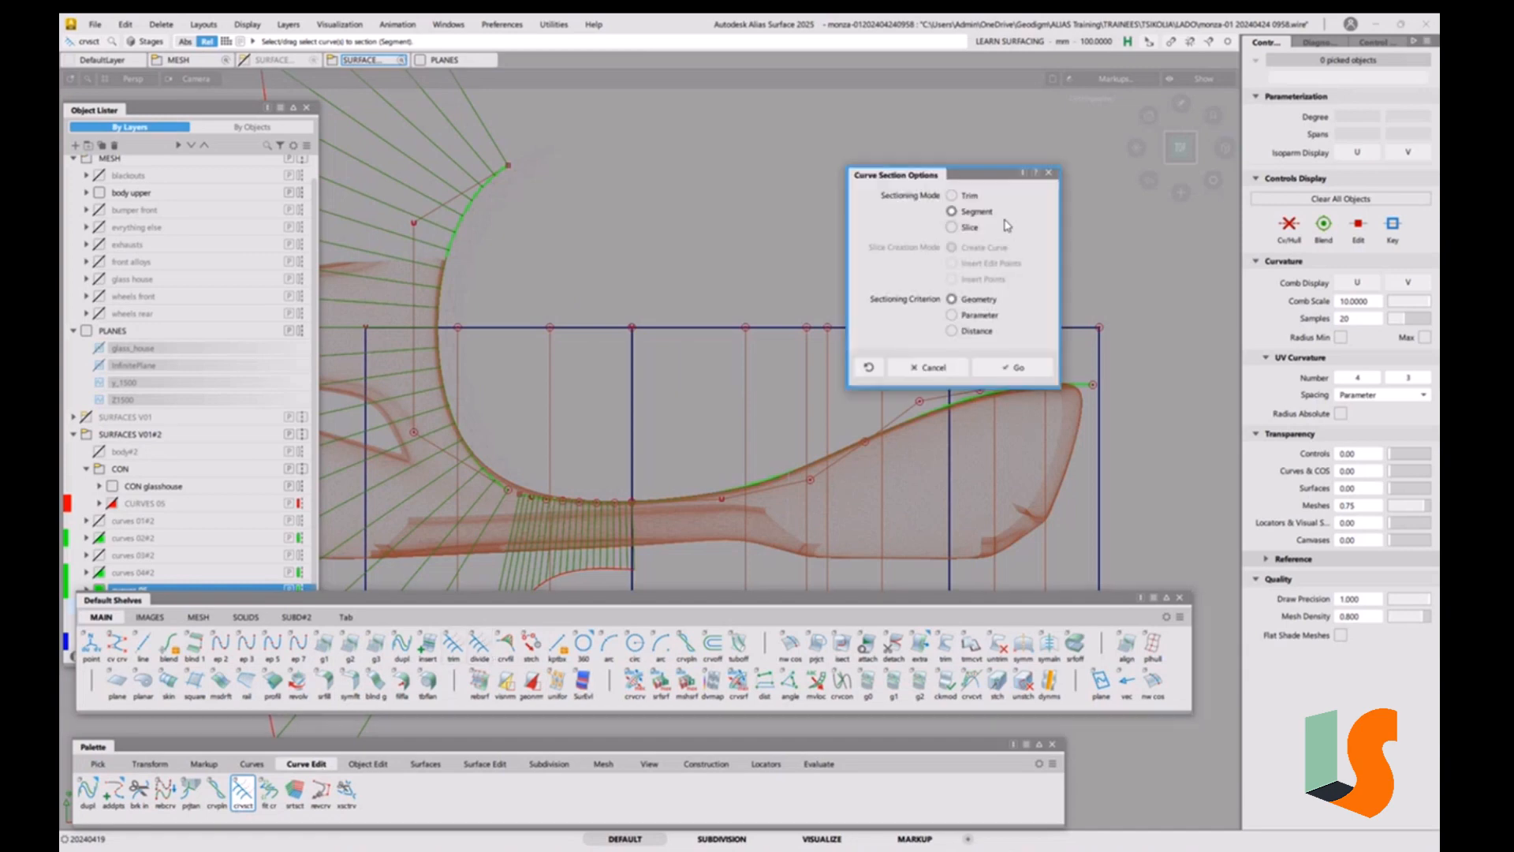
pyautogui.click(933, 367)
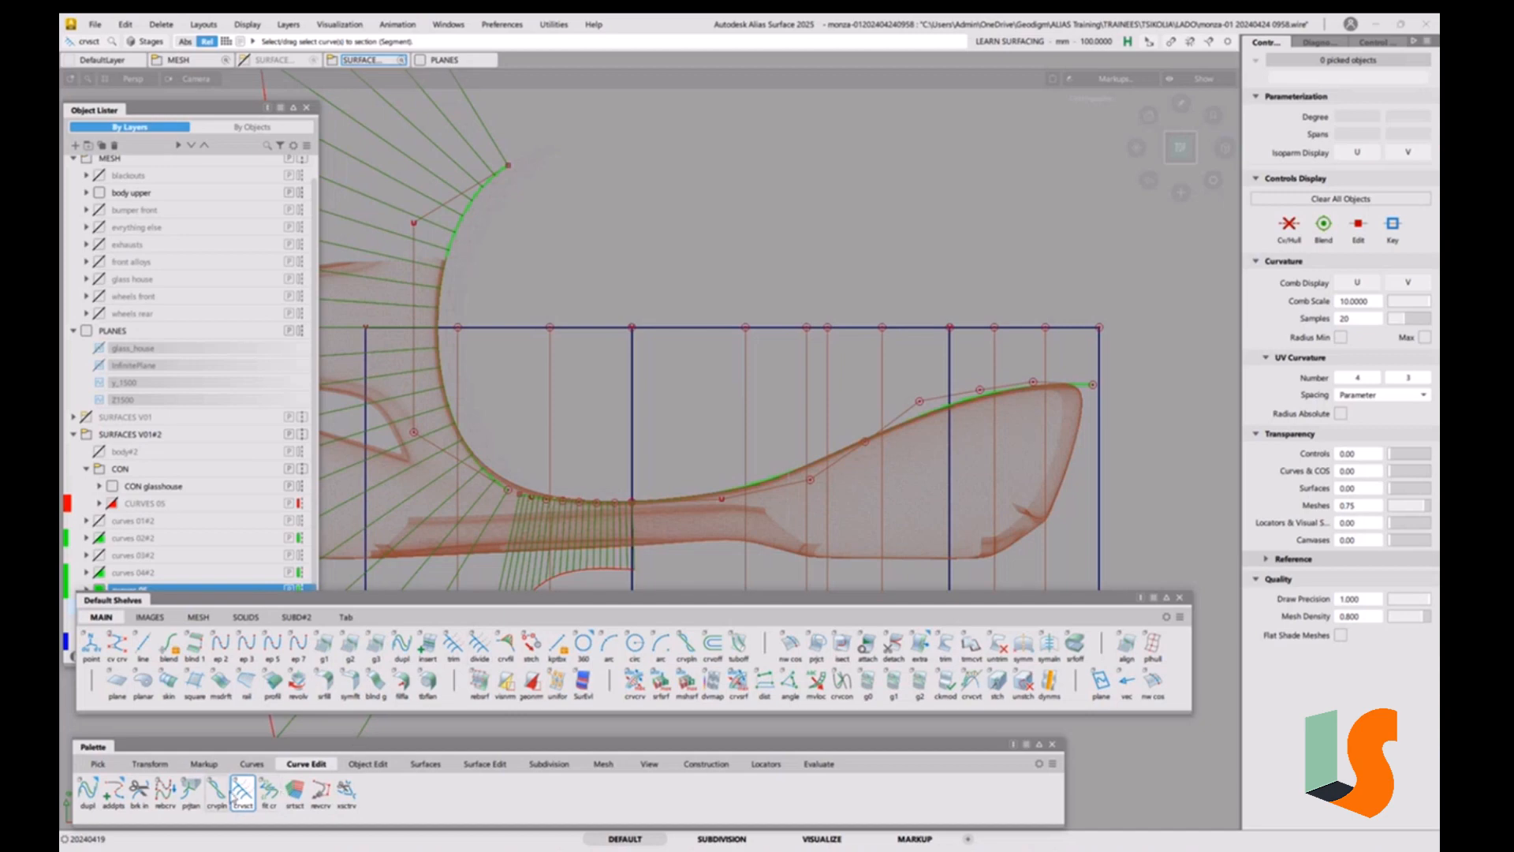
pyautogui.doubleClick(455, 649)
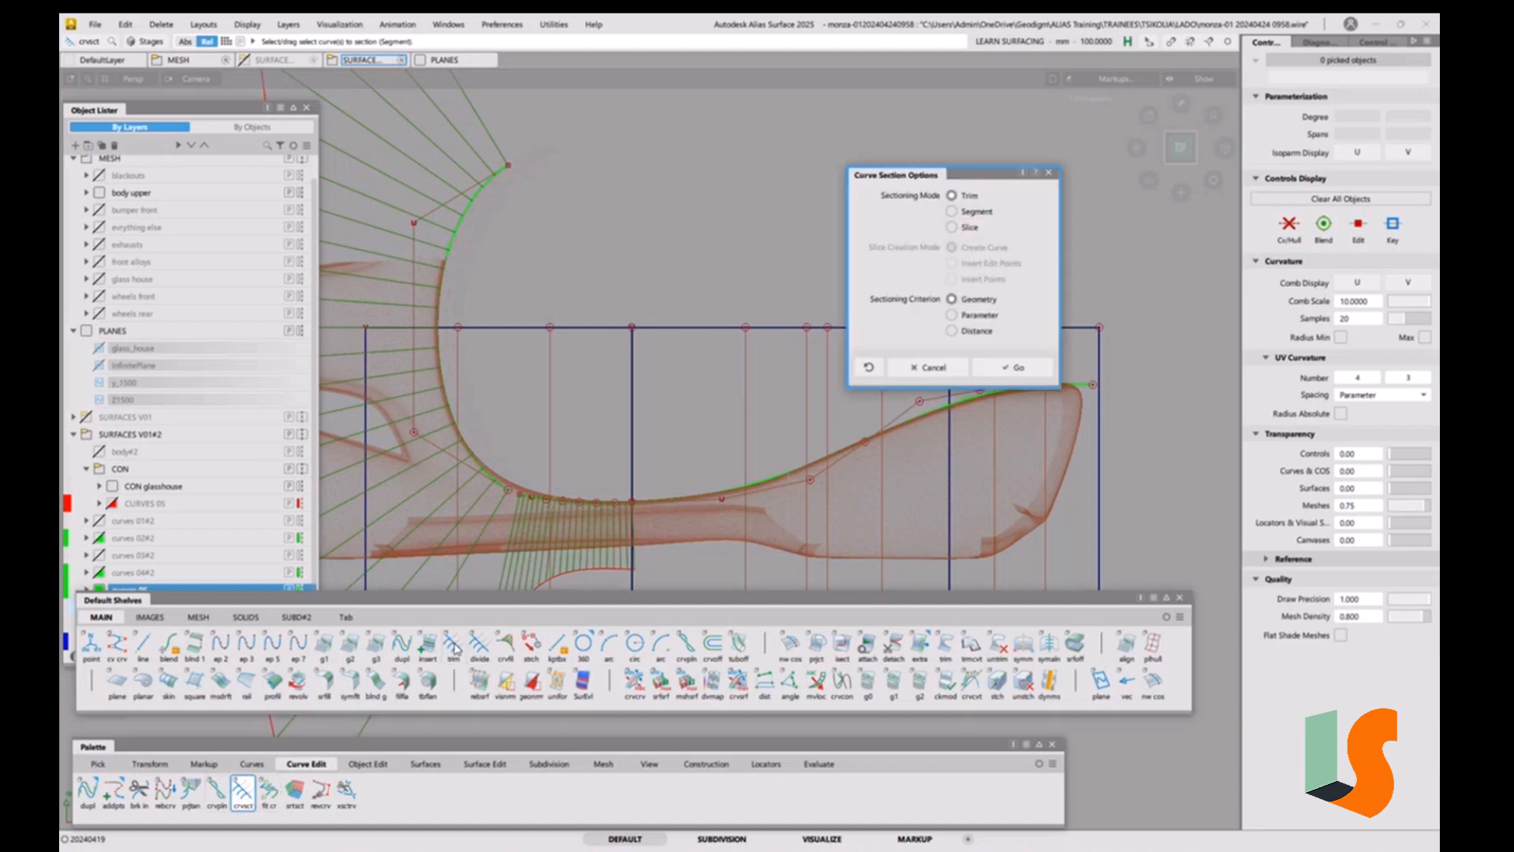
pyautogui.click(943, 367)
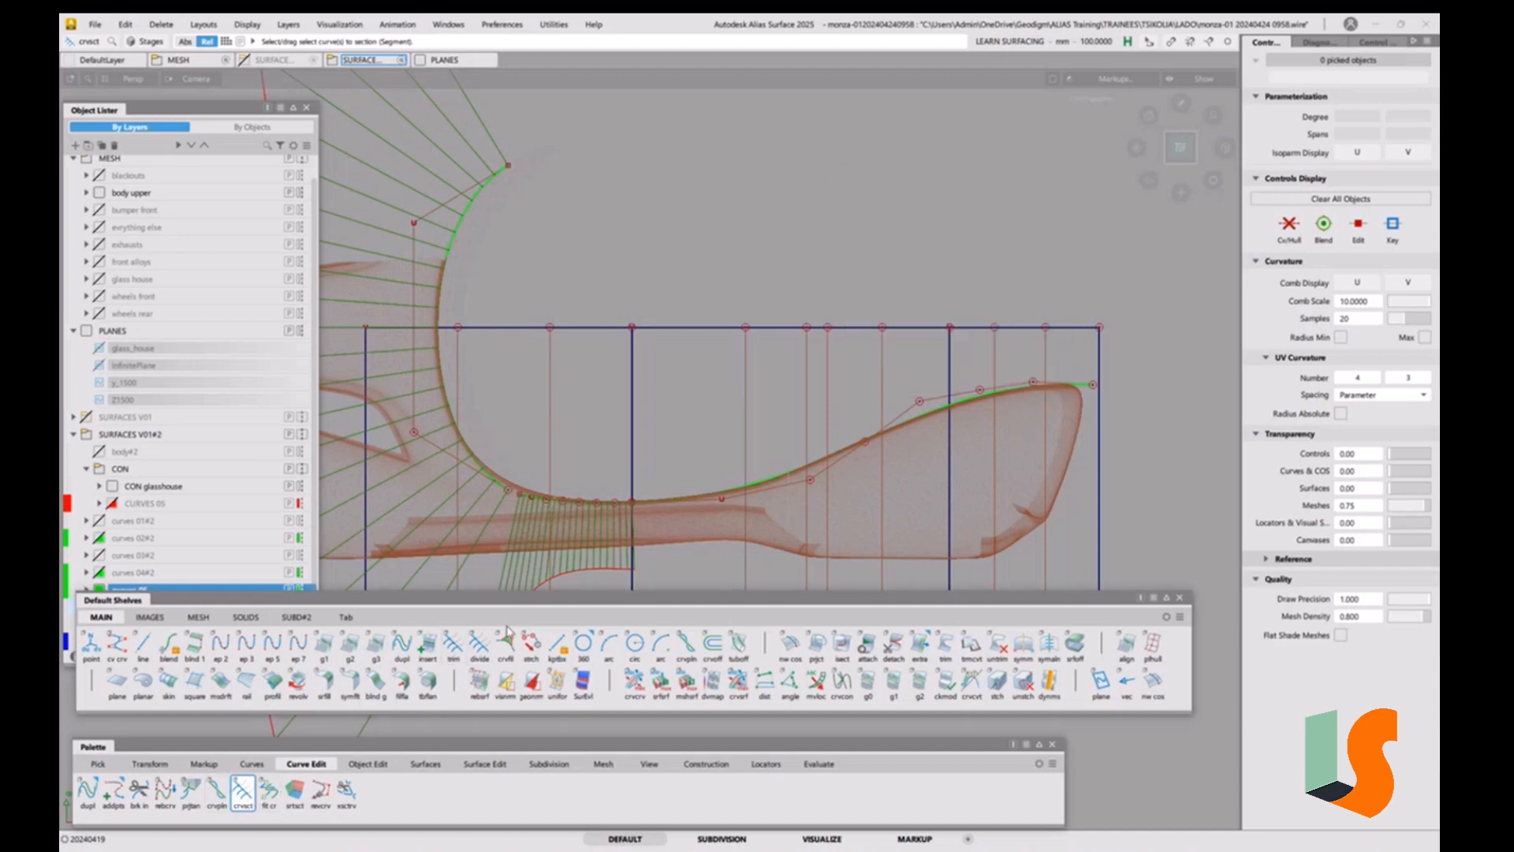
pyautogui.doubleClick(478, 645)
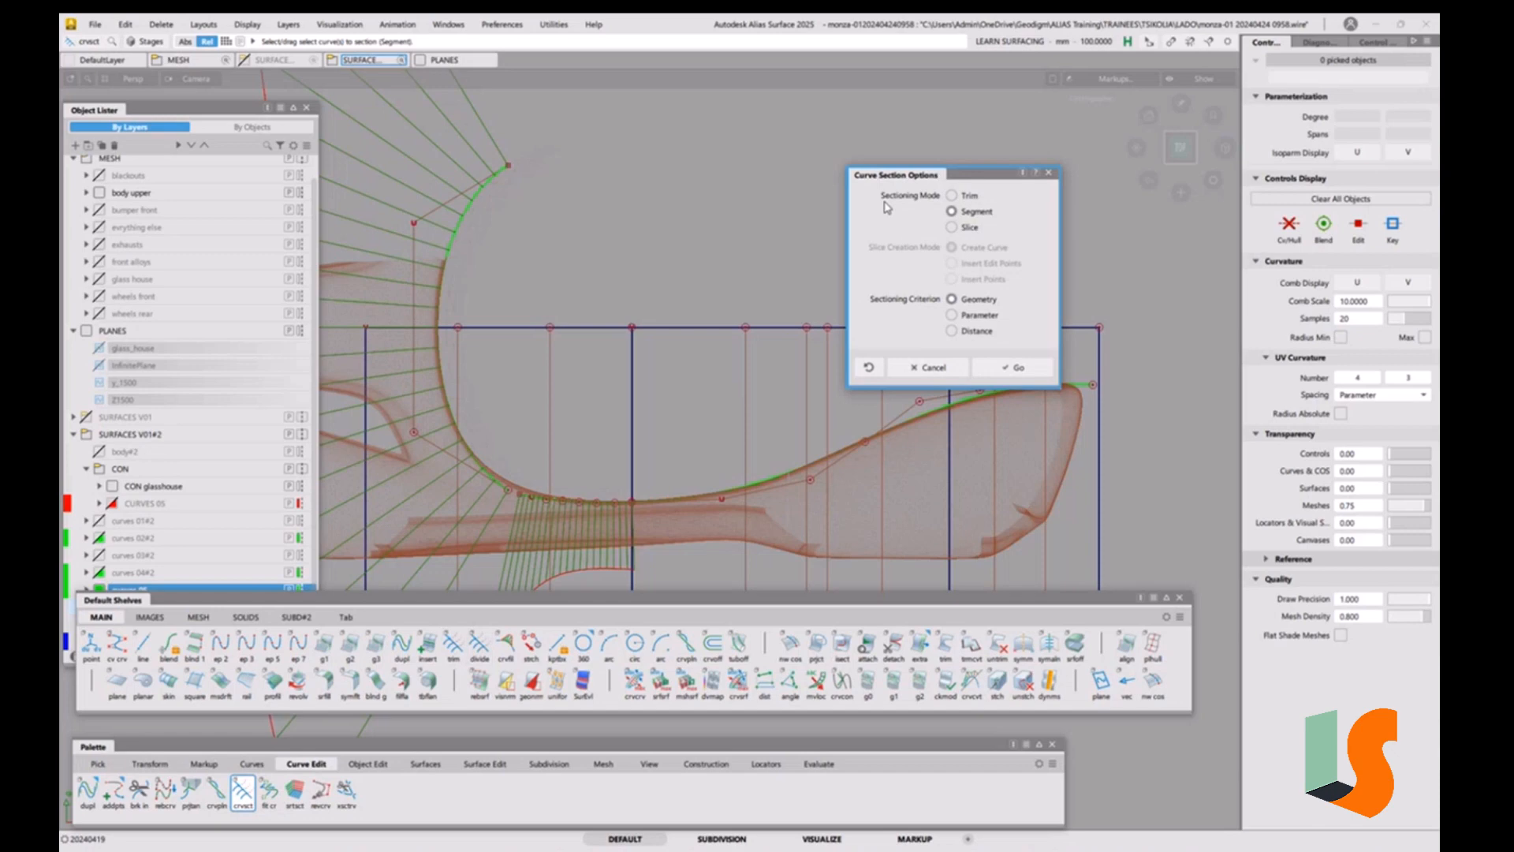
pyautogui.click(933, 367)
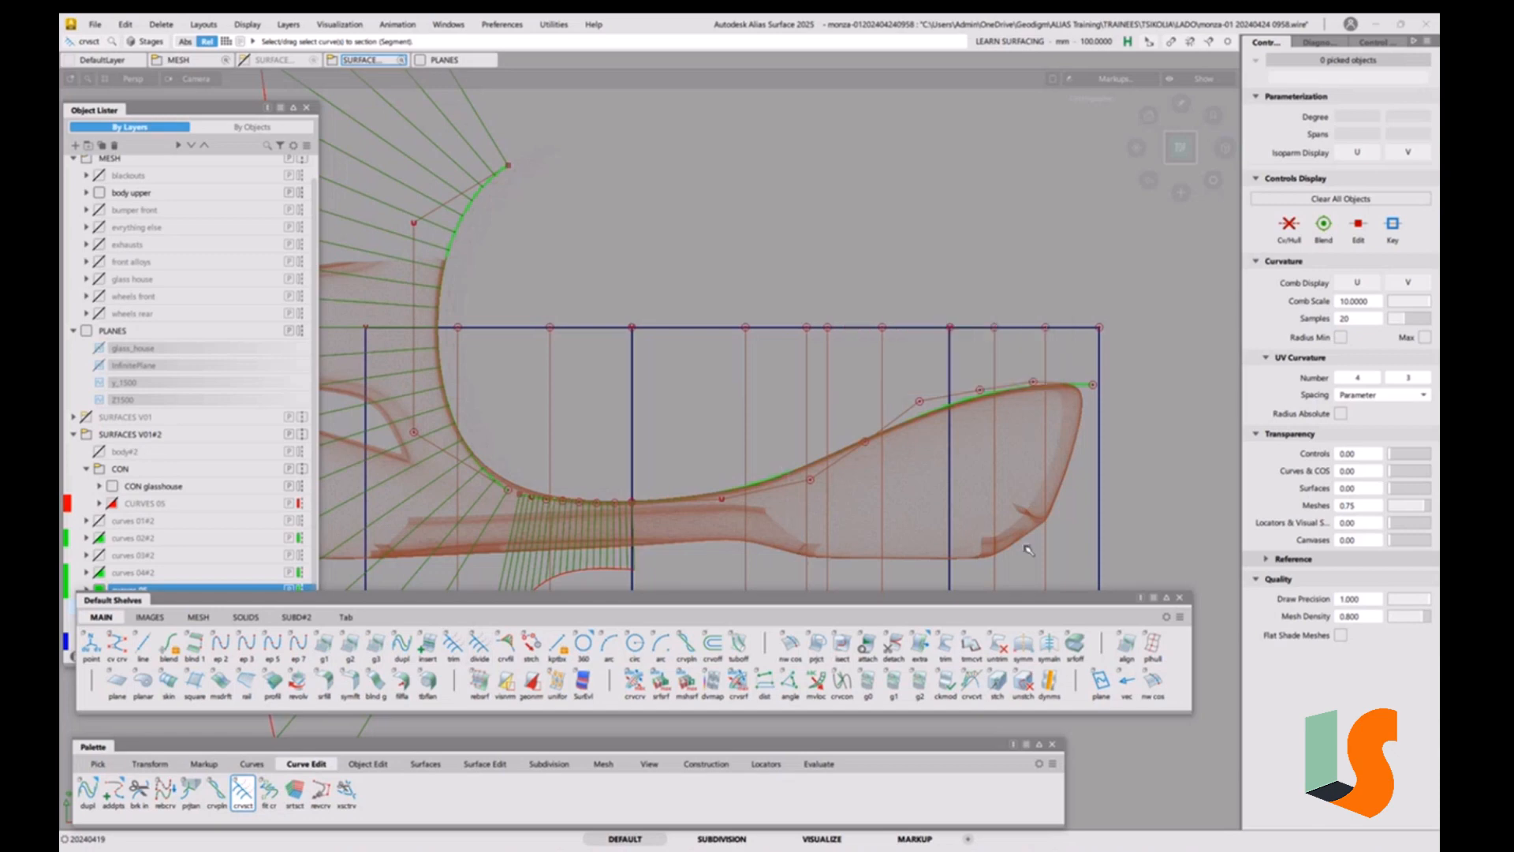
pyautogui.click(1179, 597)
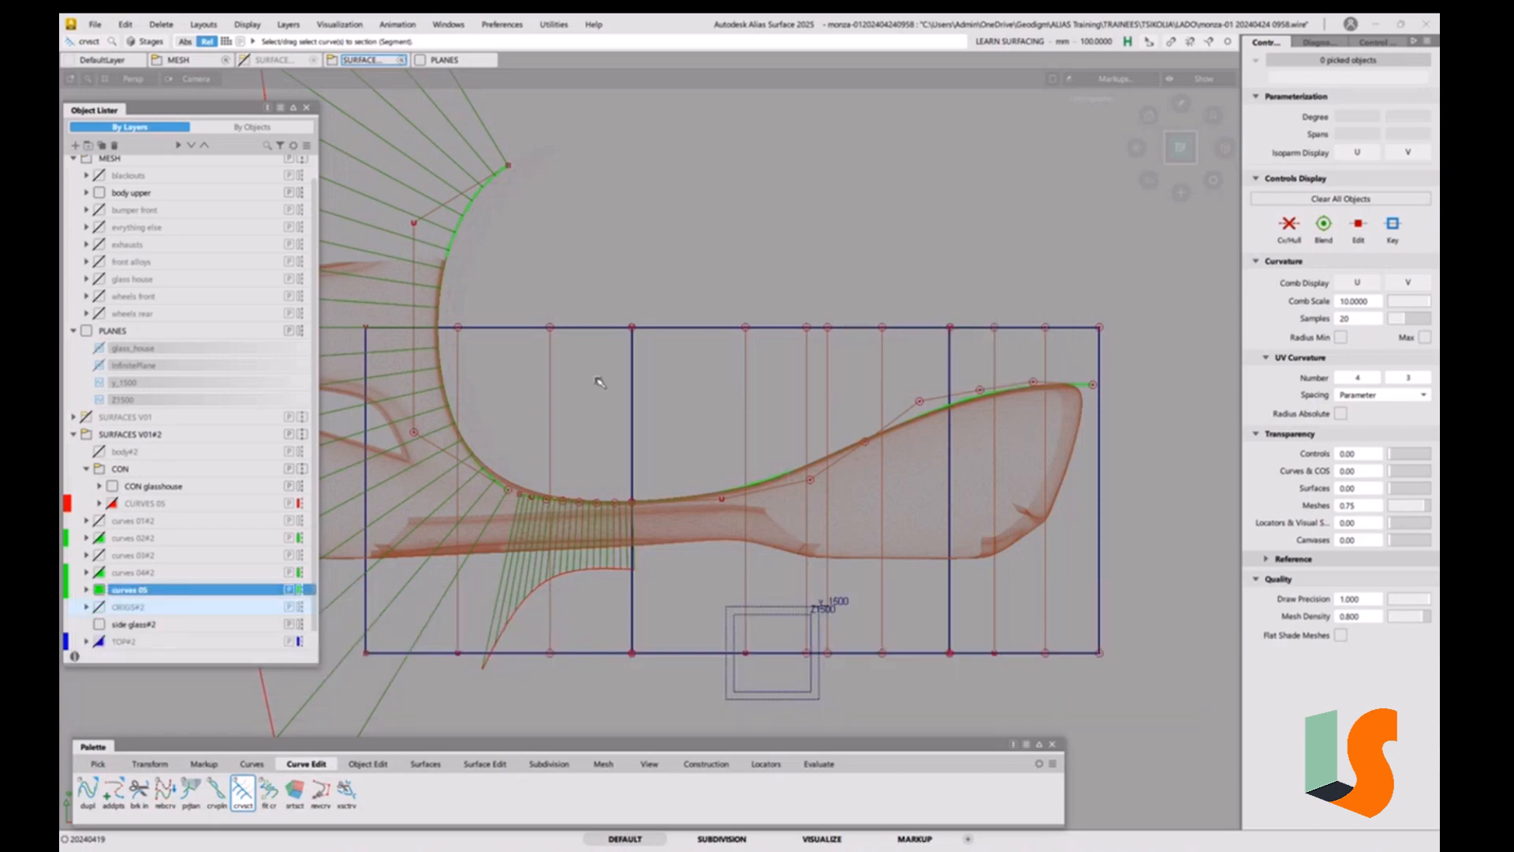
# Split the side curve at the rear internal edge of the glasshouse surfaces using Curve Section in Segment mode with the Geometry criterion.
pyautogui.doubleClick(245, 791)
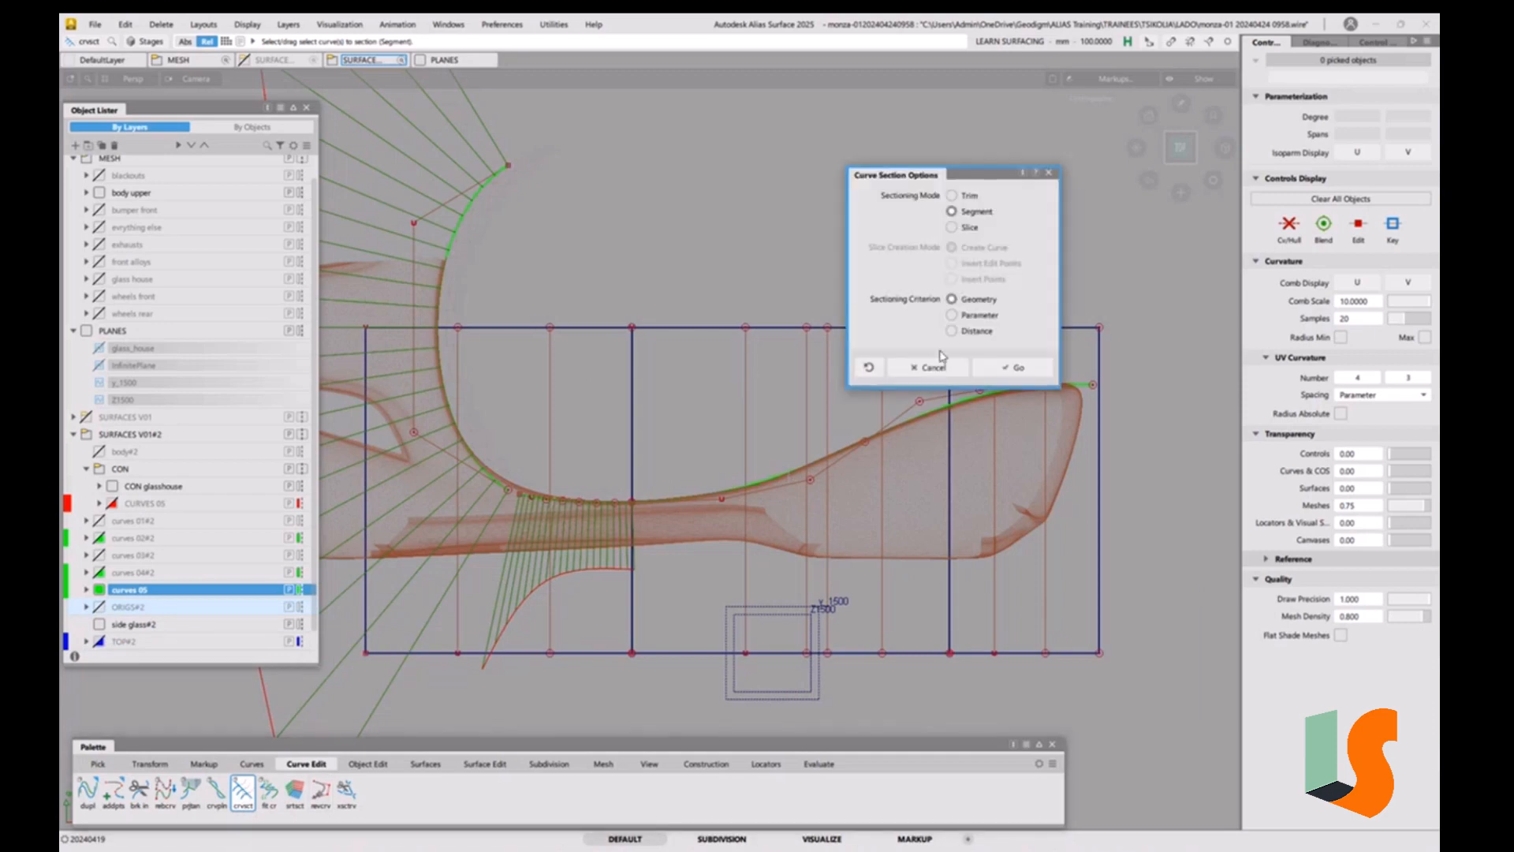
pyautogui.click(1017, 369)
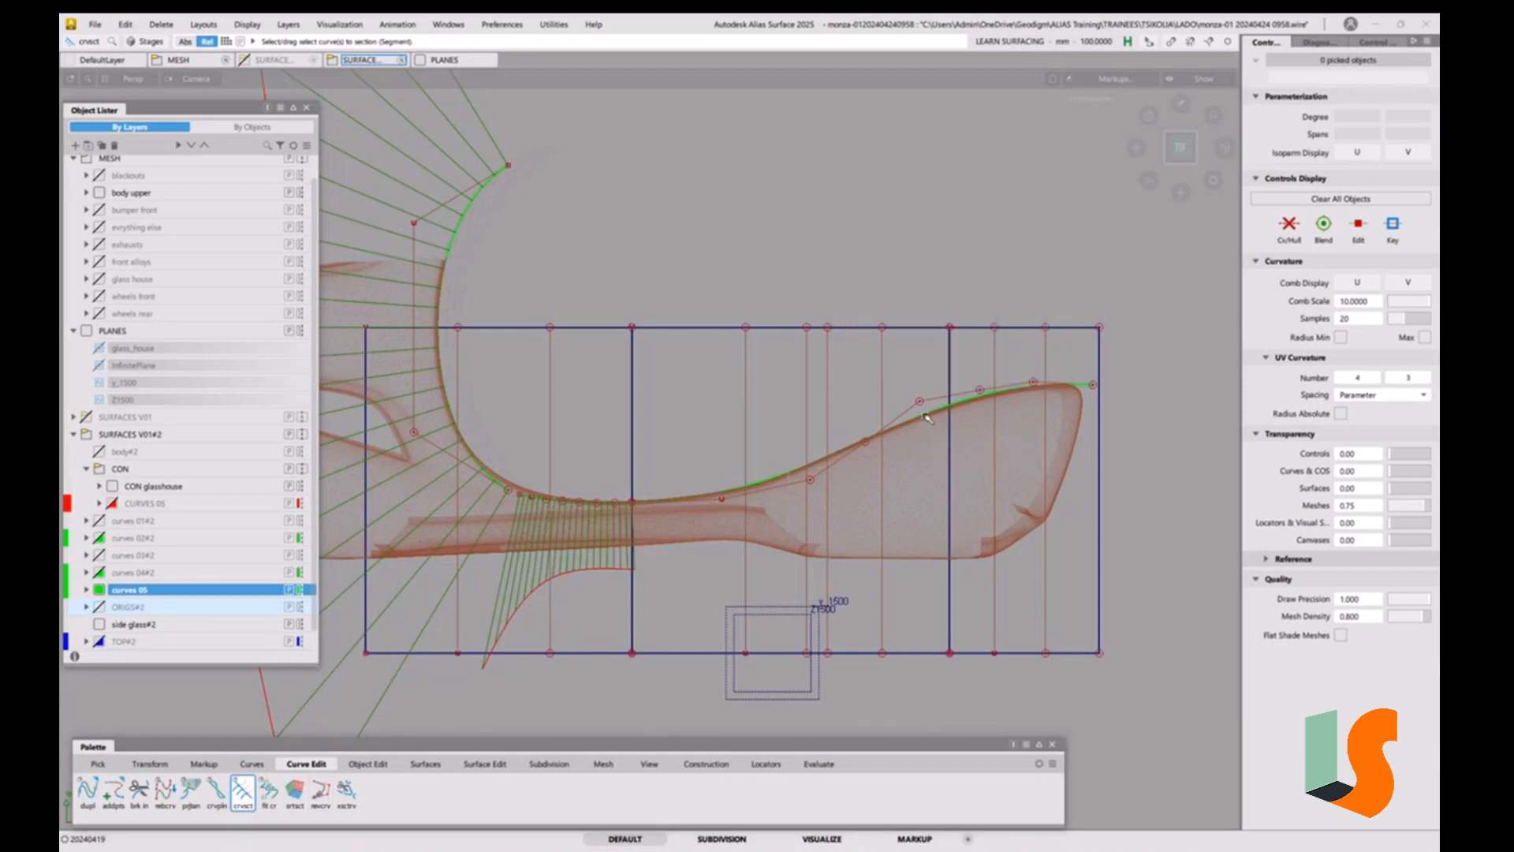
pyautogui.click(927, 418)
pyautogui.click(949, 358)
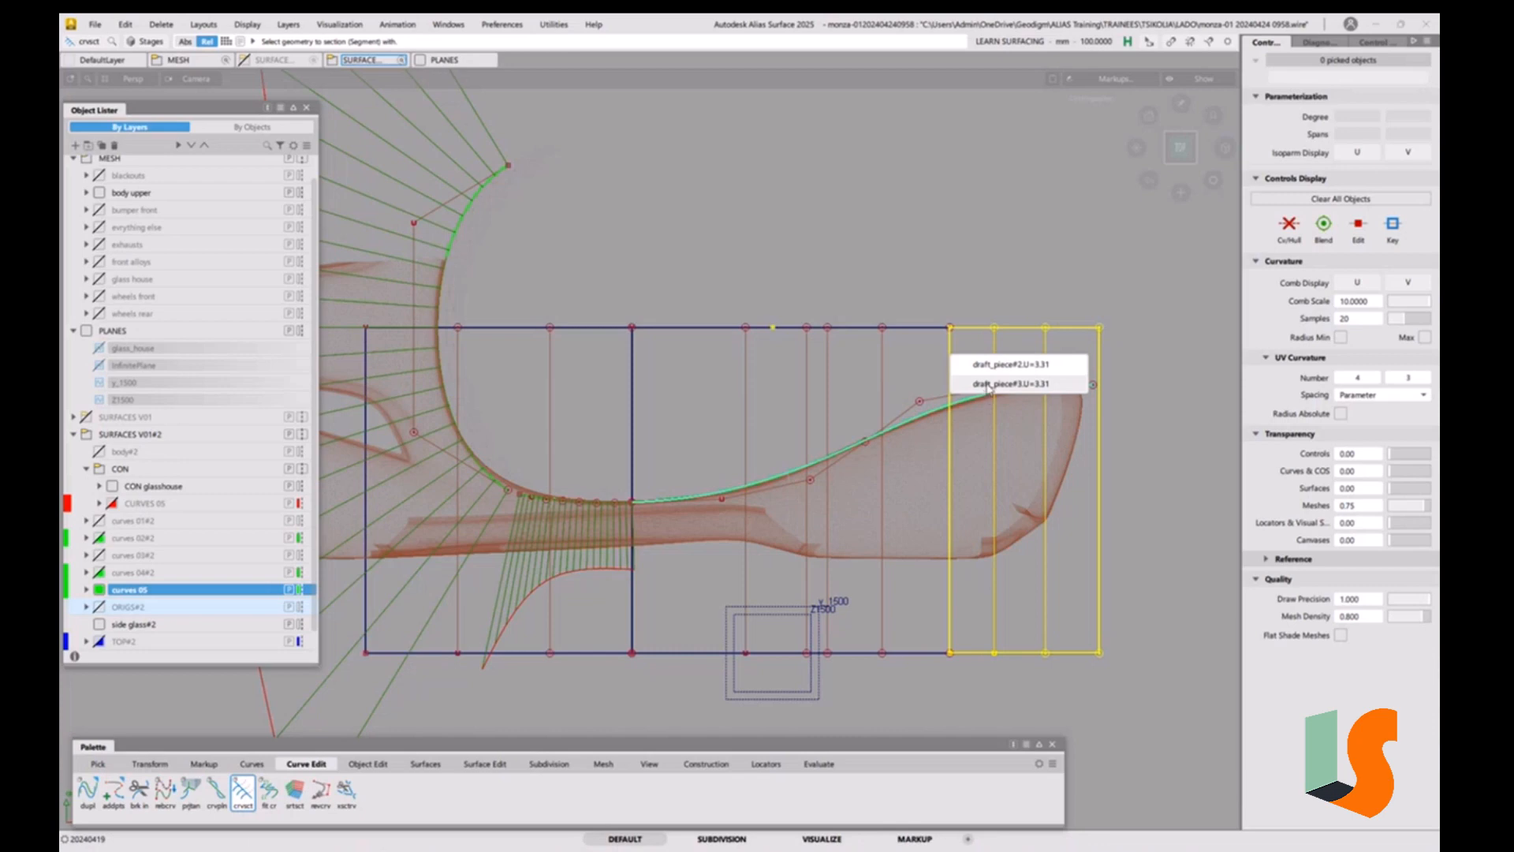
pyautogui.click(986, 371)
pyautogui.click(1019, 486)
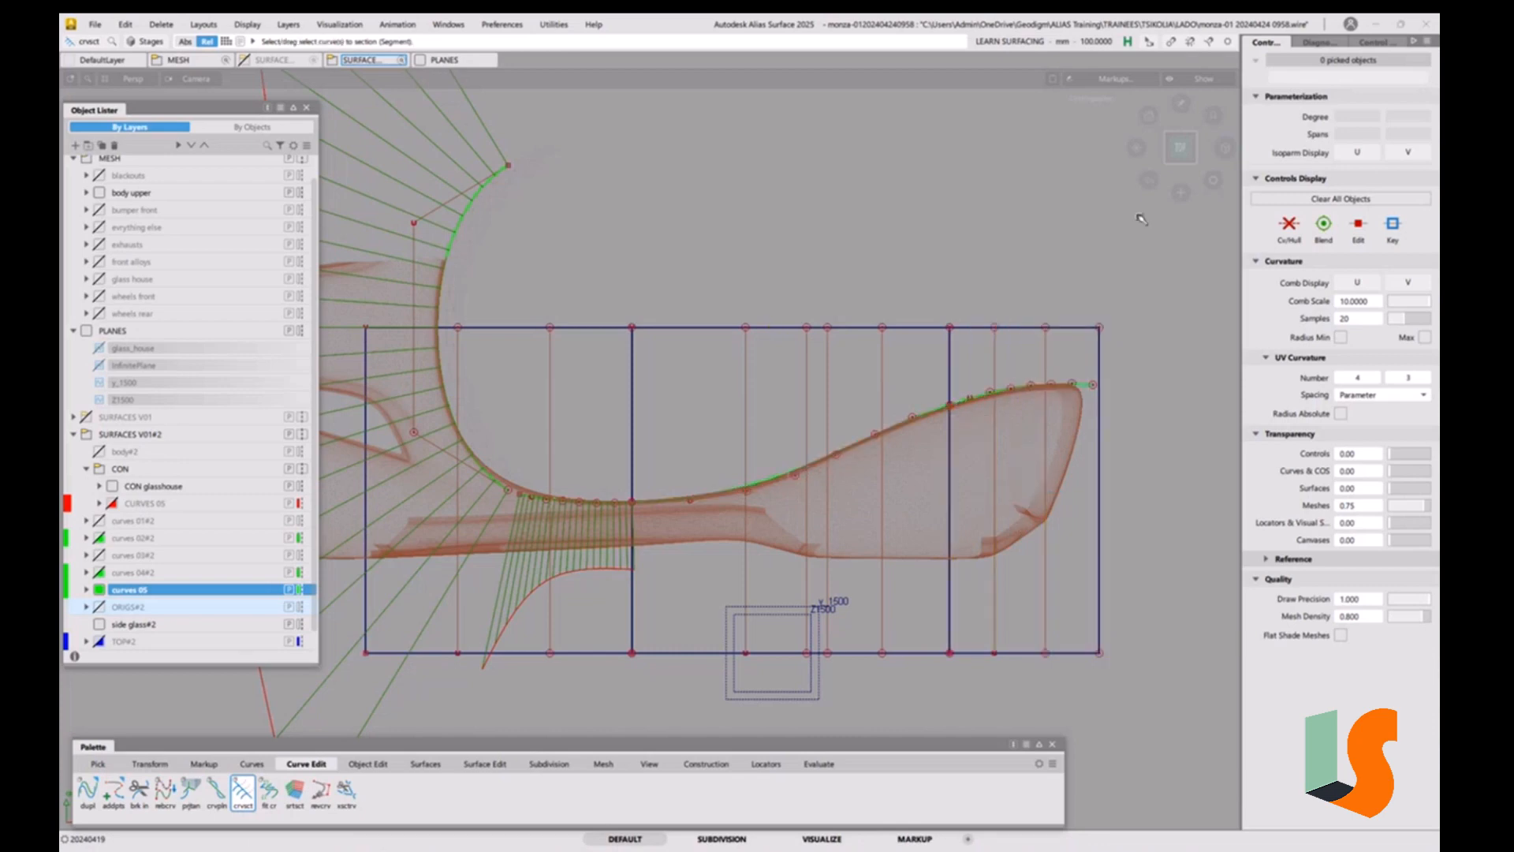
# Examine the side curve's segments from an angled view and straight on, picking the middle segment to check its extent.
pyautogui.hotkey('alt', 'shift')
pyautogui.keyDown('alt'); pyautogui.keyDown('shift'); pyautogui.moveTo(816, 478); pyautogui.dragTo(1014, 471, button='right'); pyautogui.keyUp('shift'); pyautogui.keyUp('alt')
pyautogui.keyDown('alt'); pyautogui.keyDown('shift'); pyautogui.moveTo(954, 473); pyautogui.dragTo(886, 470, button='middle'); pyautogui.keyUp('shift'); pyautogui.keyUp('alt')
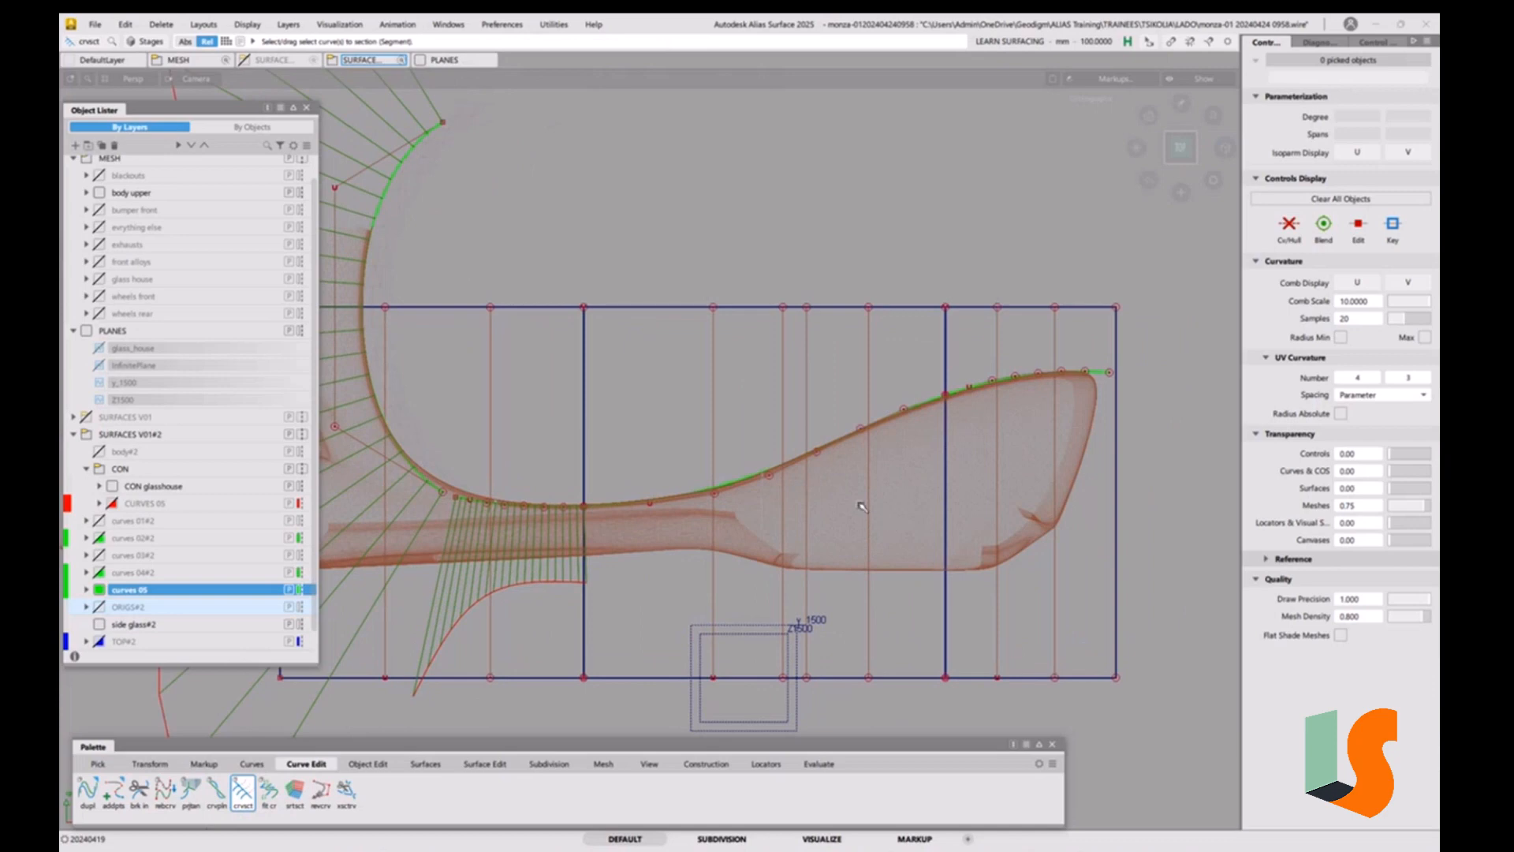
pyautogui.keyDown('alt'); pyautogui.keyDown('shift'); pyautogui.moveTo(862, 504); pyautogui.dragTo(902, 341); pyautogui.keyUp('shift'); pyautogui.keyUp('alt')
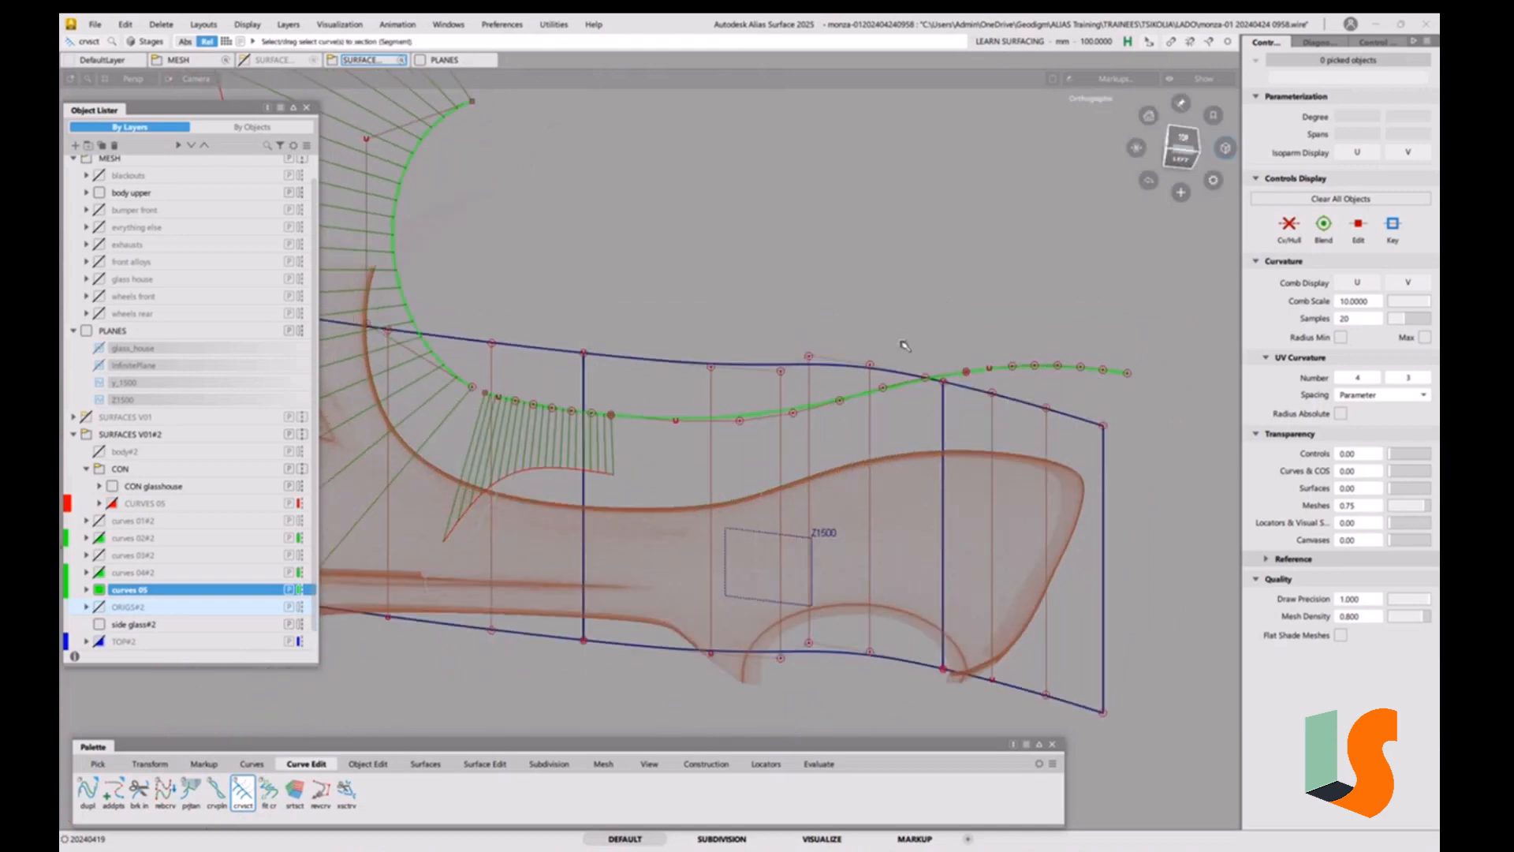
pyautogui.click(1181, 142)
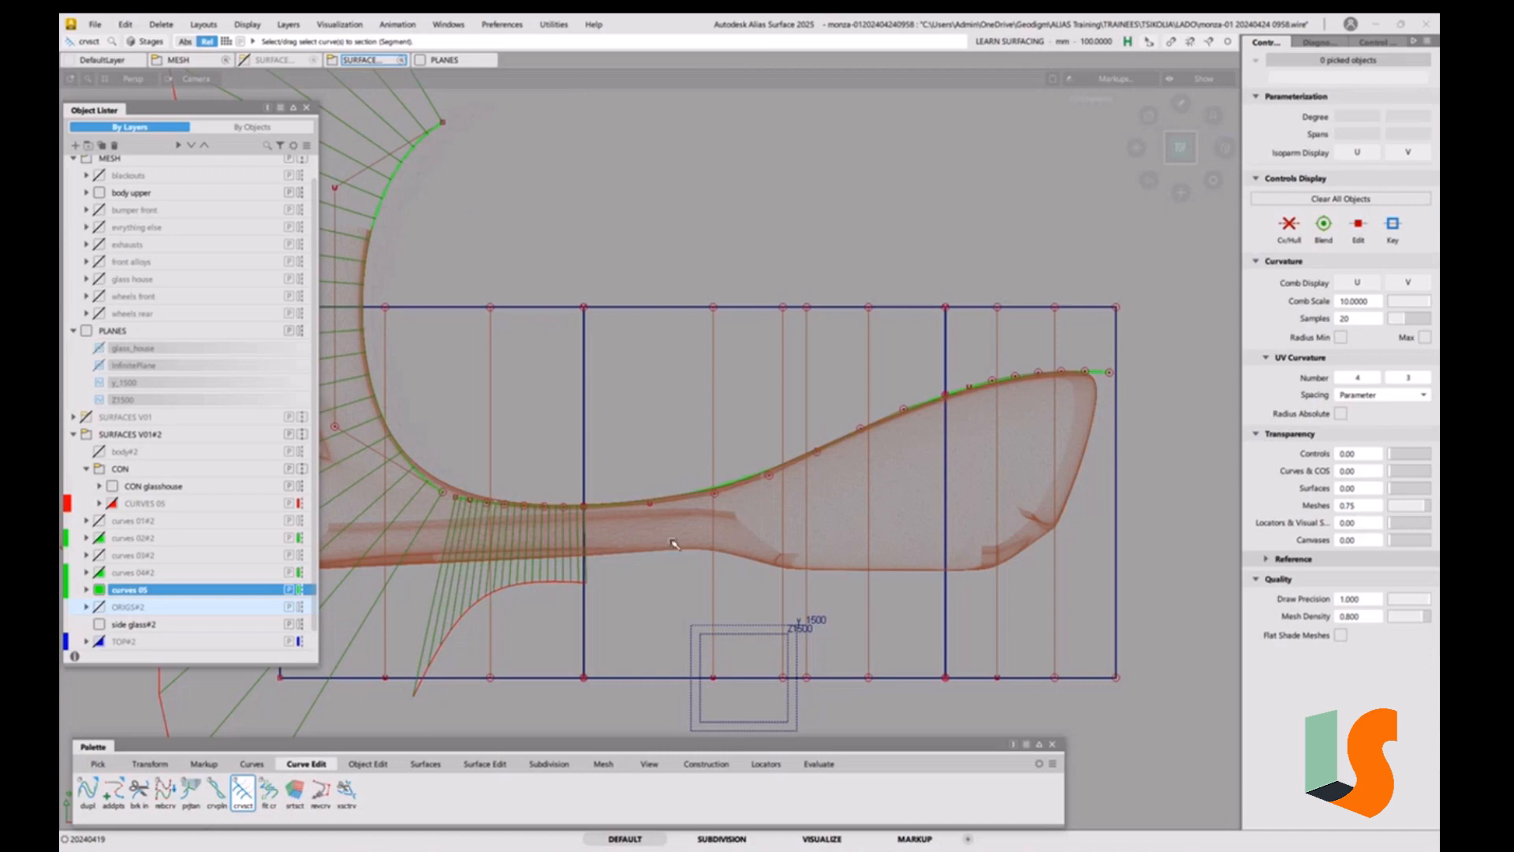
pyautogui.keyDown('alt'); pyautogui.keyDown('shift'); pyautogui.moveTo(675, 439); pyautogui.dragTo(761, 481, button='right'); pyautogui.keyUp('shift'); pyautogui.keyUp('alt')
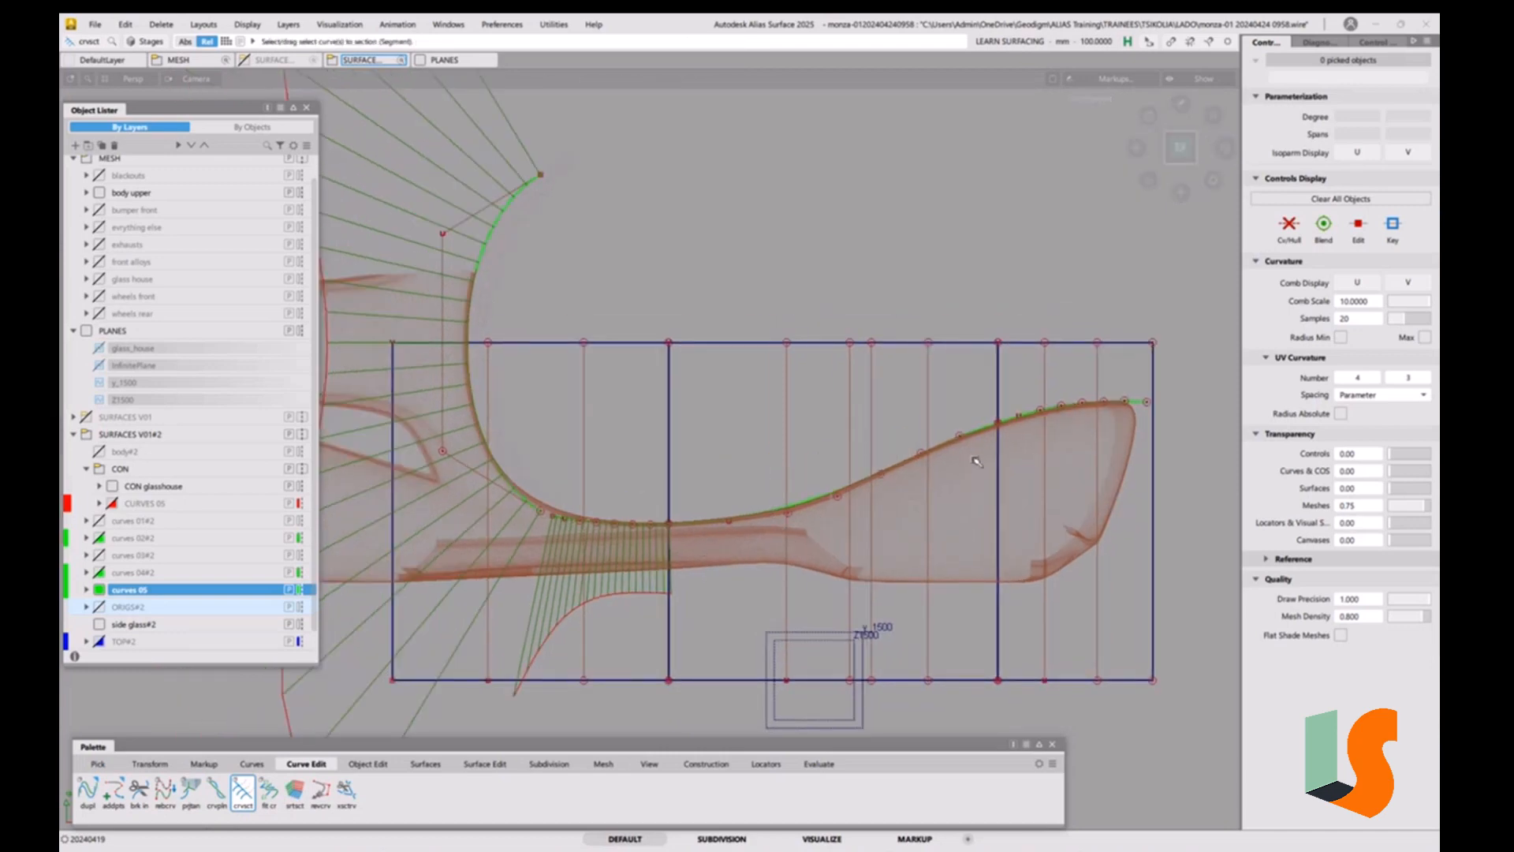
pyautogui.keyDown('ctrl'); pyautogui.keyDown('shift'); pyautogui.moveTo(1041, 432); pyautogui.dragTo(969, 458); pyautogui.keyUp('shift'); pyautogui.keyUp('ctrl')
pyautogui.click(975, 430)
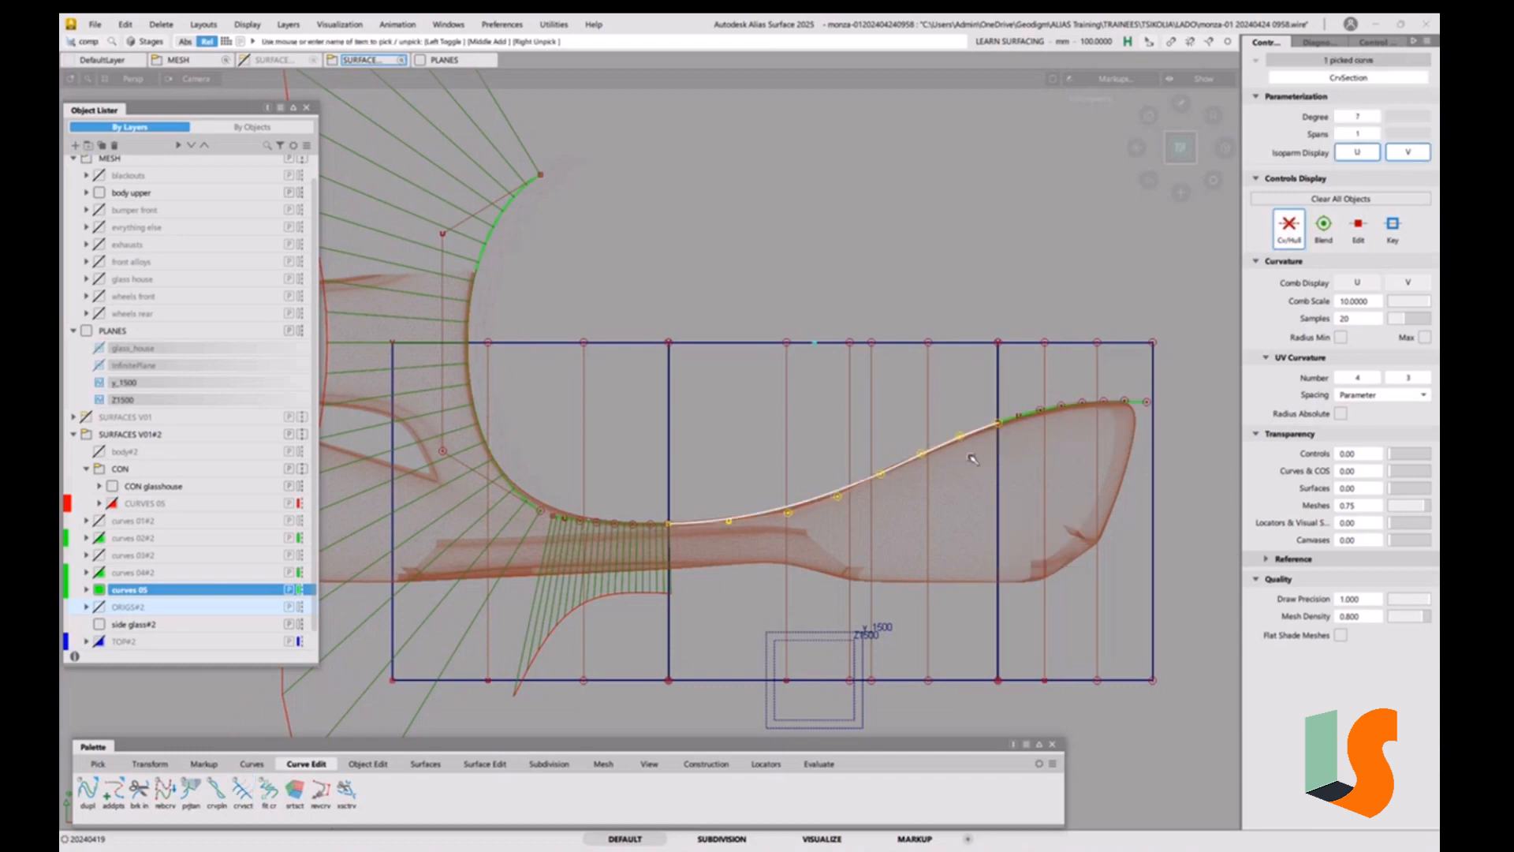
pyautogui.keyDown('alt'); pyautogui.keyDown('shift'); pyautogui.moveTo(900, 549); pyautogui.dragTo(909, 509, button='right'); pyautogui.keyUp('shift'); pyautogui.keyUp('alt')
pyautogui.keyDown('alt'); pyautogui.keyDown('shift'); pyautogui.moveTo(909, 509); pyautogui.dragTo(817, 525, button='middle'); pyautogui.keyUp('shift'); pyautogui.keyUp('alt')
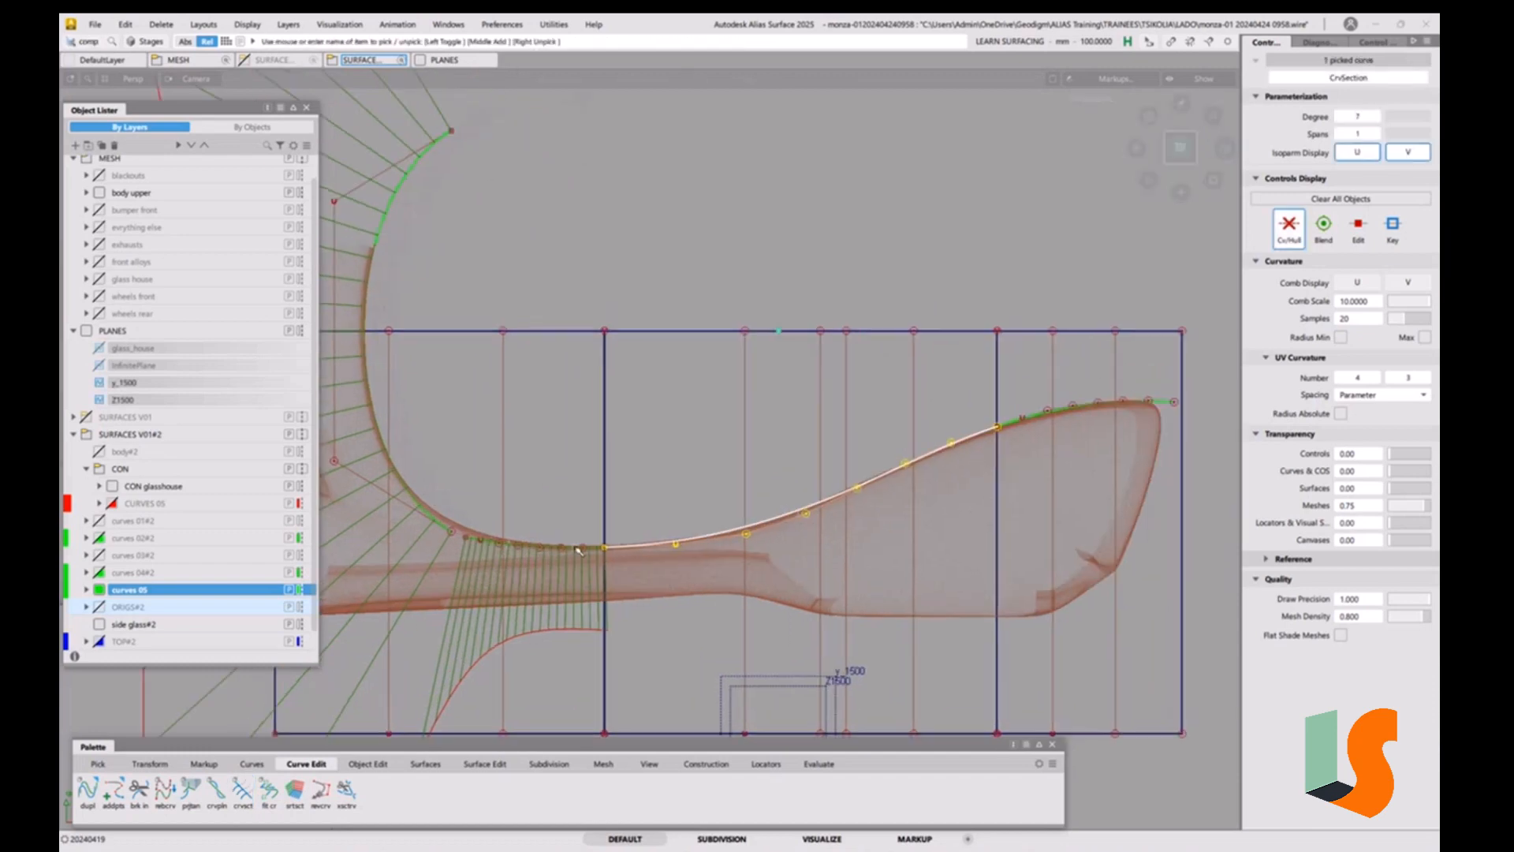
pyautogui.click(562, 547)
pyautogui.keyDown('ctrl'); pyautogui.keyDown('shift'); pyautogui.moveTo(707, 598); pyautogui.dragTo(710, 571); pyautogui.keyUp('shift'); pyautogui.keyUp('ctrl')
pyautogui.keyDown('alt'); pyautogui.keyDown('shift'); pyautogui.moveTo(588, 545); pyautogui.dragTo(720, 544, button='middle'); pyautogui.keyUp('shift'); pyautogui.keyUp('alt')
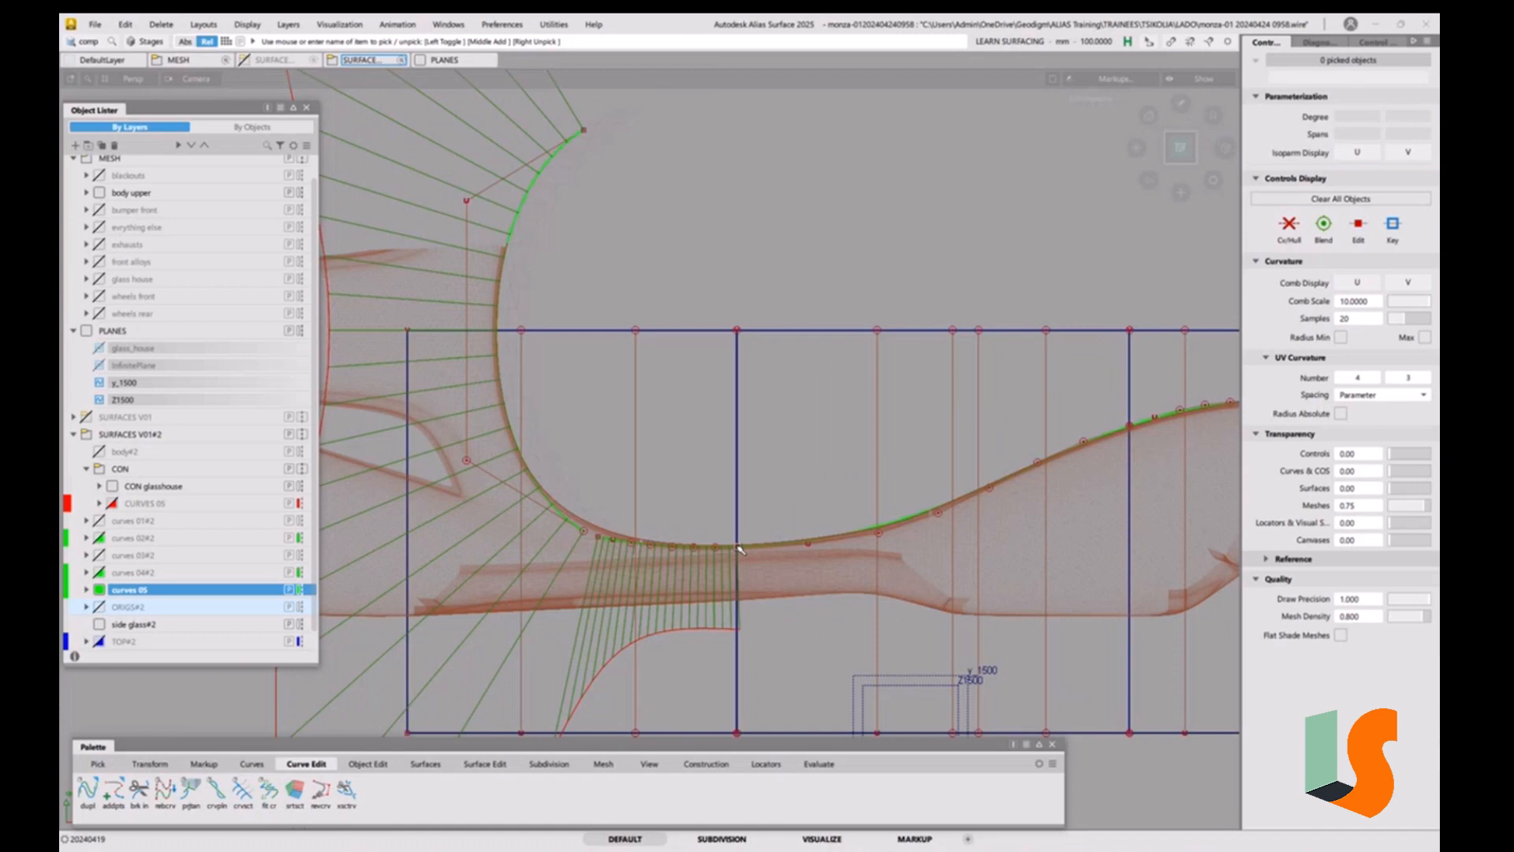
# Delete the short side curve segment just ahead of the front internal edge of the glasshouse surfaces.
pyautogui.keyDown('ctrl'); pyautogui.keyDown('shift'); pyautogui.moveTo(657, 561); pyautogui.dragTo(675, 566); pyautogui.keyUp('shift'); pyautogui.keyUp('ctrl')
pyautogui.click(679, 546)
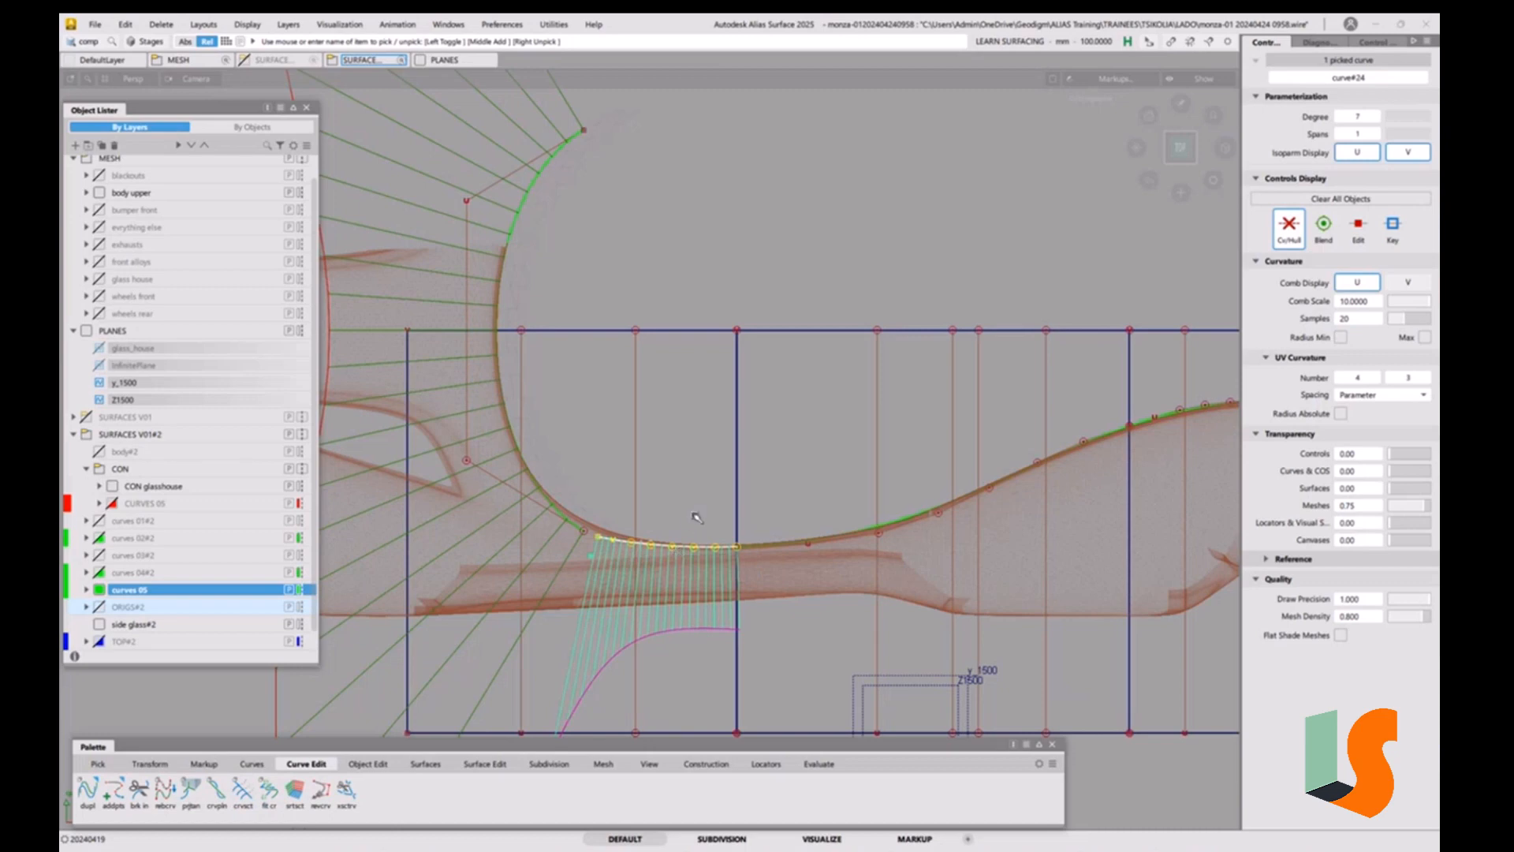
pyautogui.press('Delete')
pyautogui.click(699, 485)
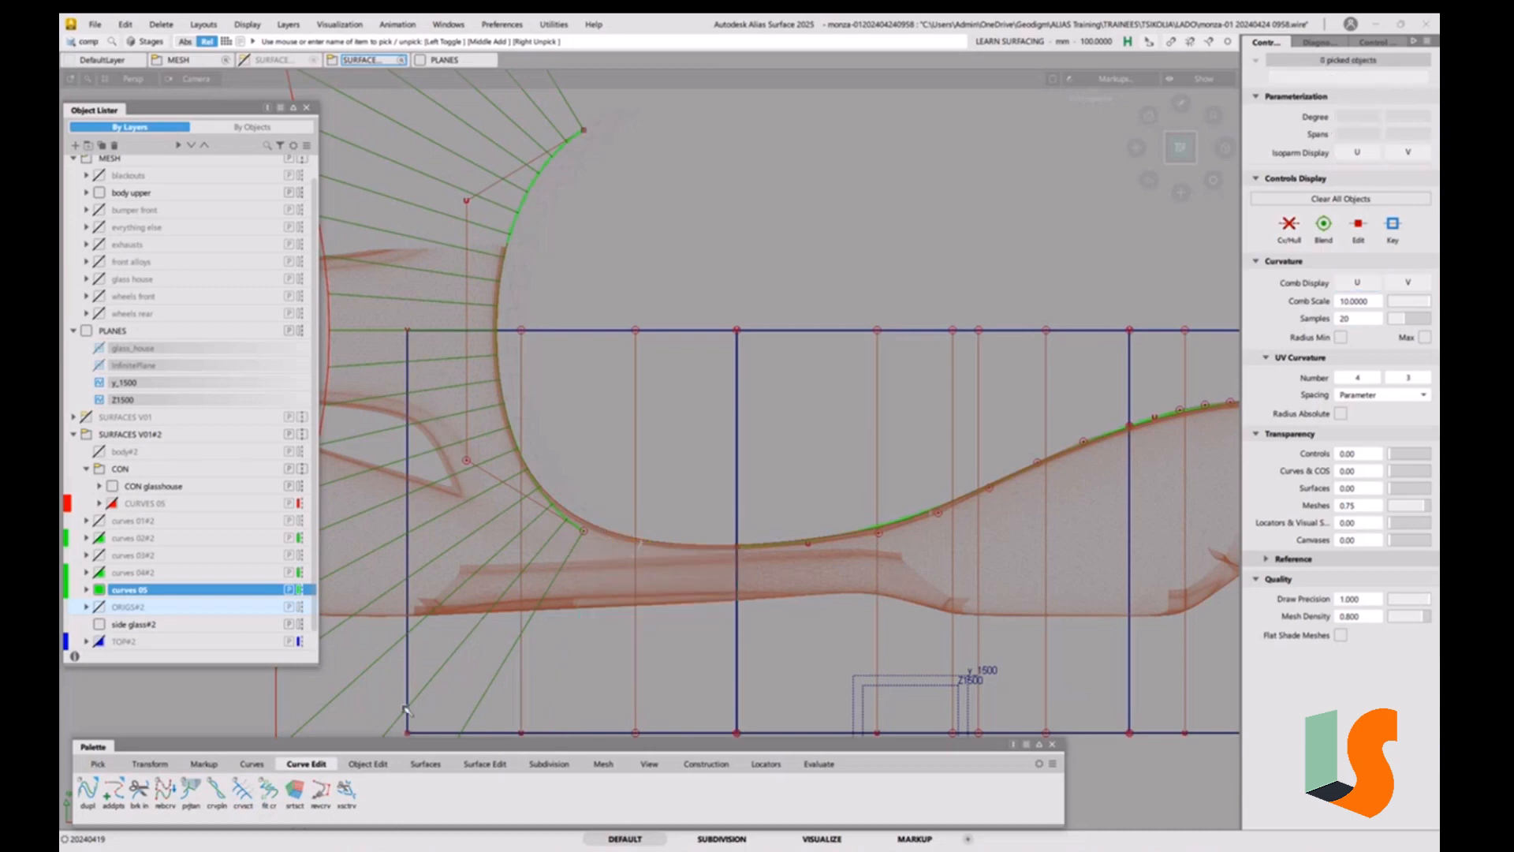
# Draw a single-span, degree 5 edit point curve from the front pillar curve to the front end of the middle side segment.
pyautogui.click(254, 763)
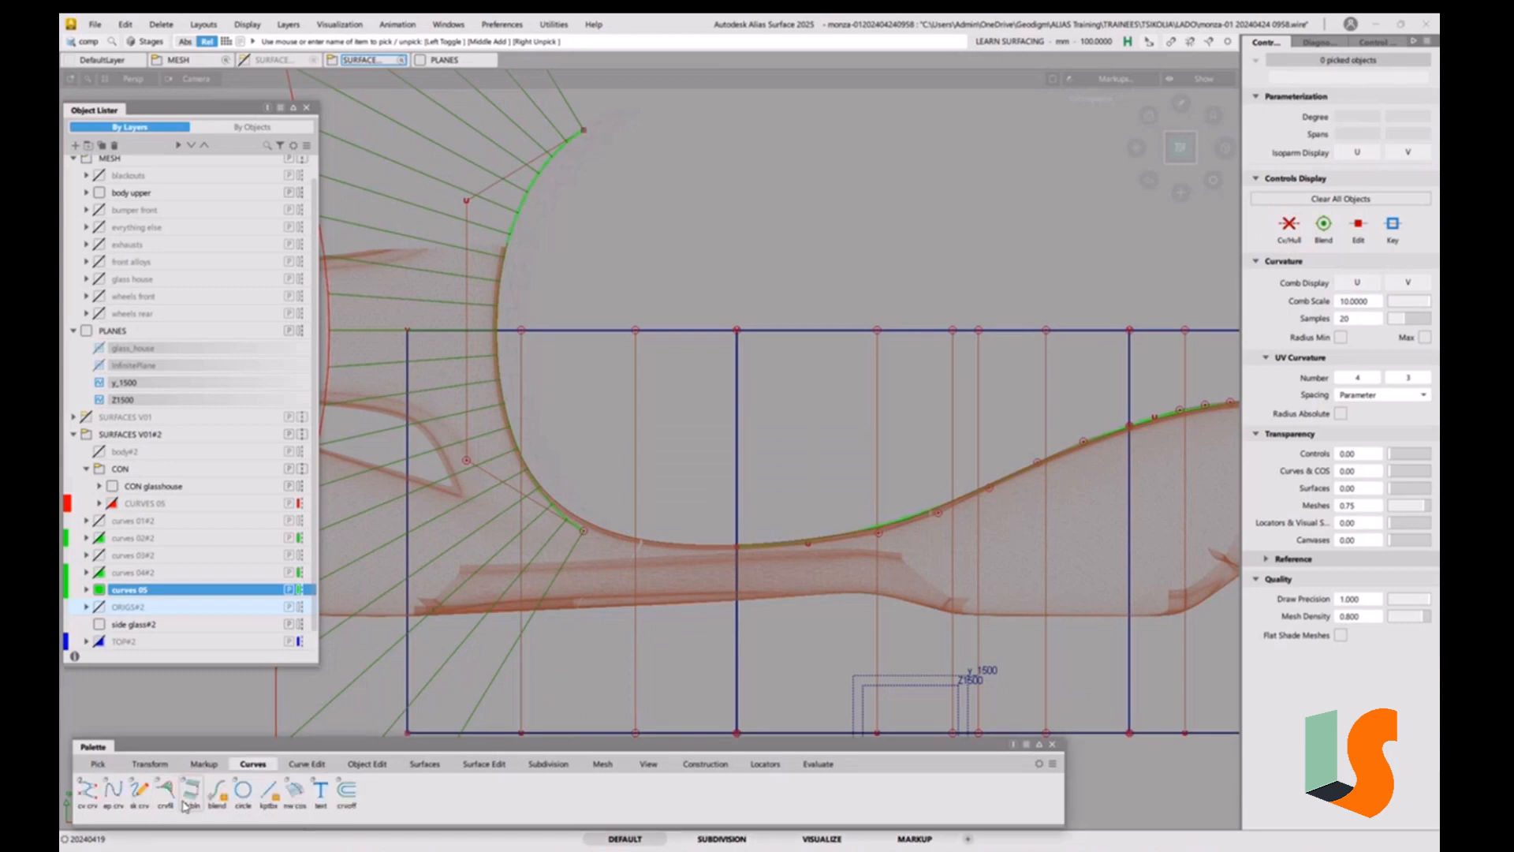
pyautogui.click(114, 790)
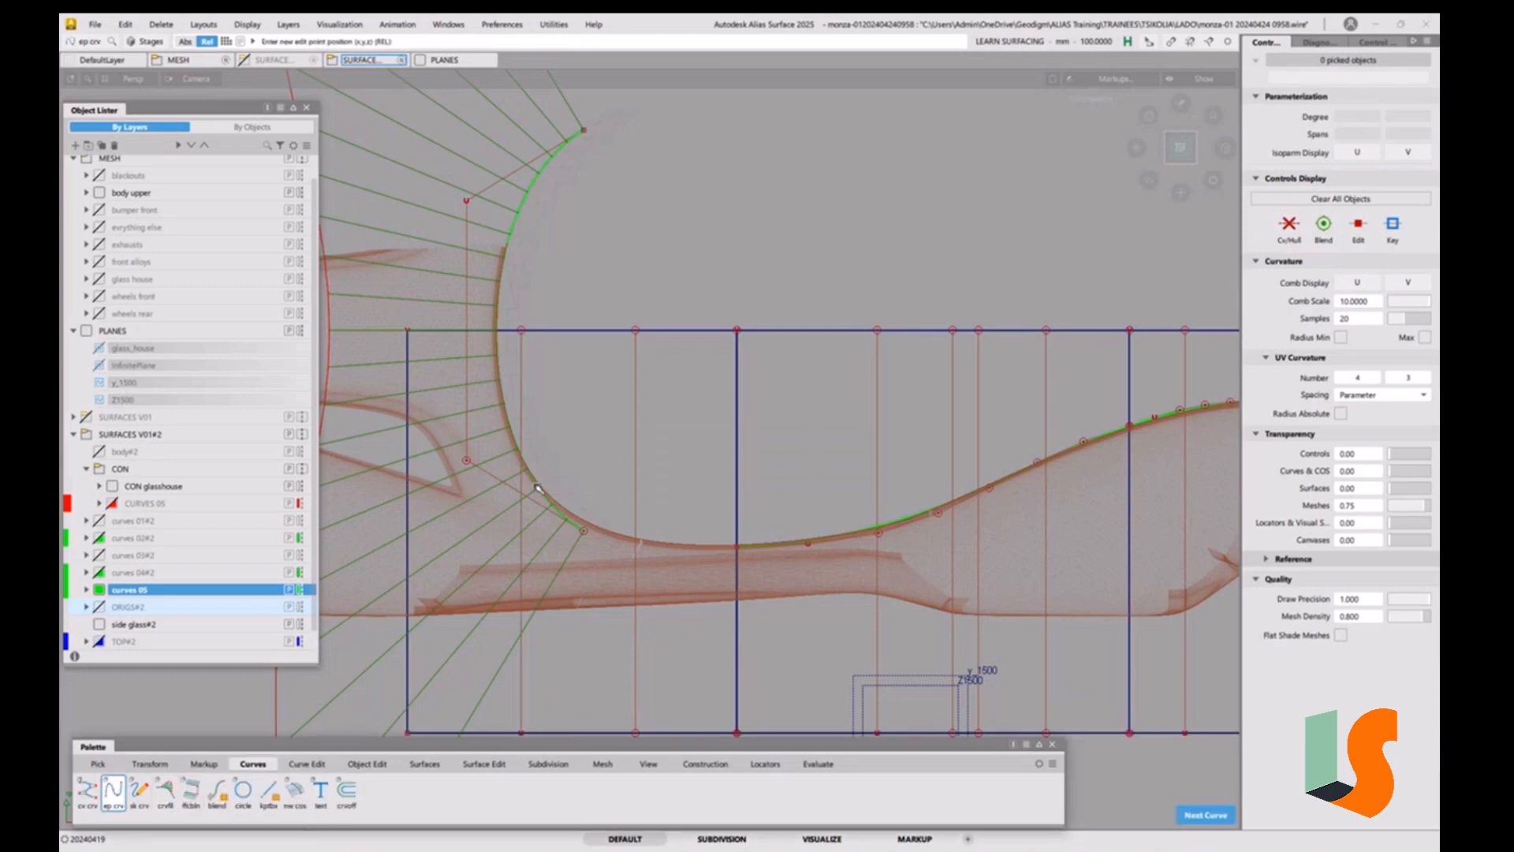
pyautogui.click(519, 451)
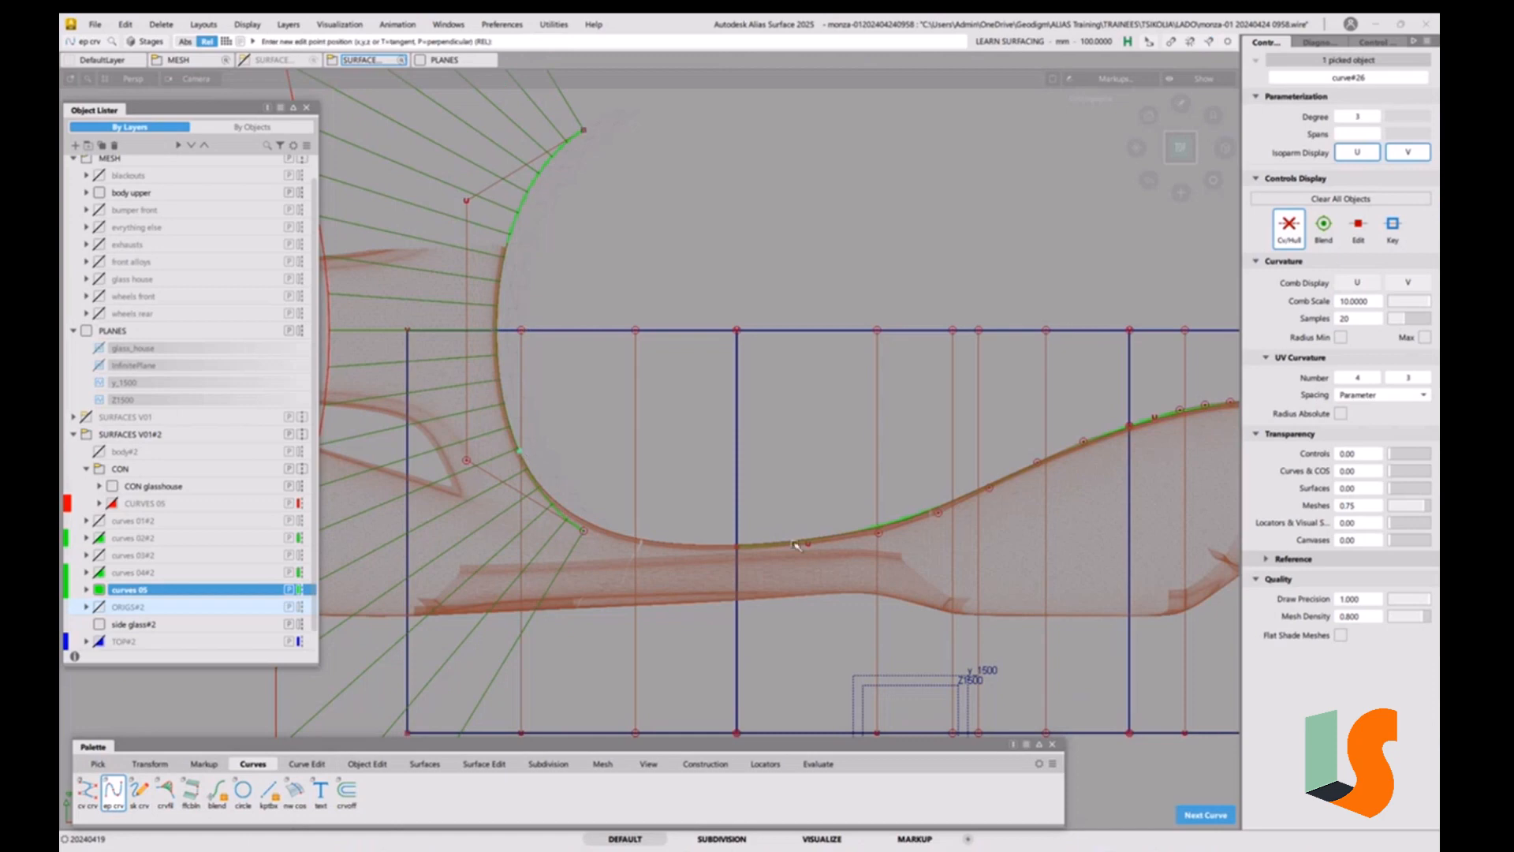
pyautogui.click(735, 545)
pyautogui.hotkey('ctrl', 'p')
pyautogui.click(799, 591)
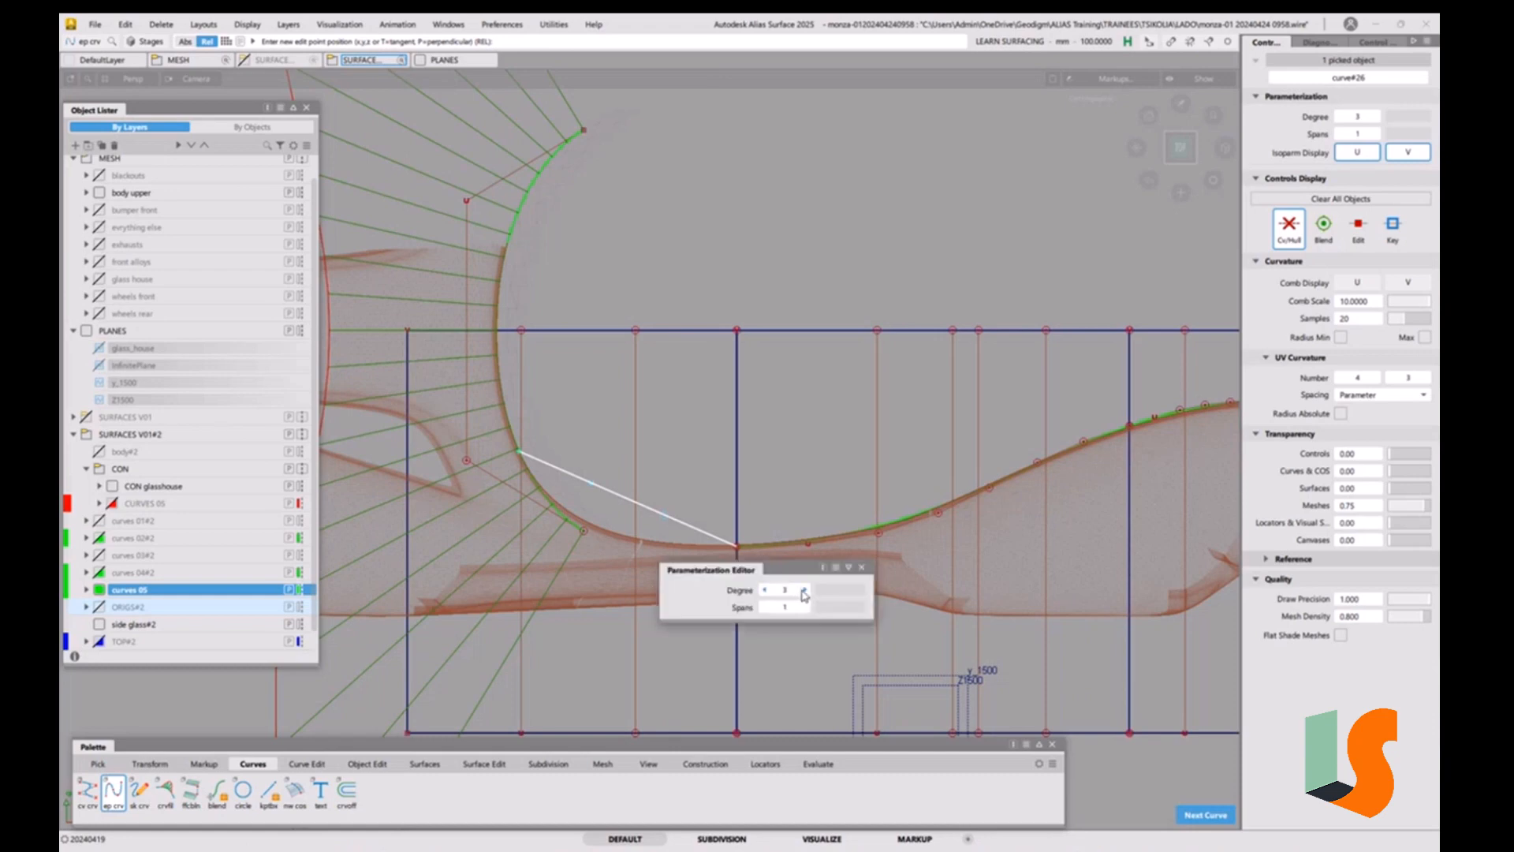
pyautogui.write('5')
pyautogui.press('Return')
pyautogui.keyDown('ctrl'); pyautogui.keyDown('shift'); pyautogui.moveTo(771, 495); pyautogui.dragTo(779, 636); pyautogui.keyUp('shift'); pyautogui.keyUp('ctrl')
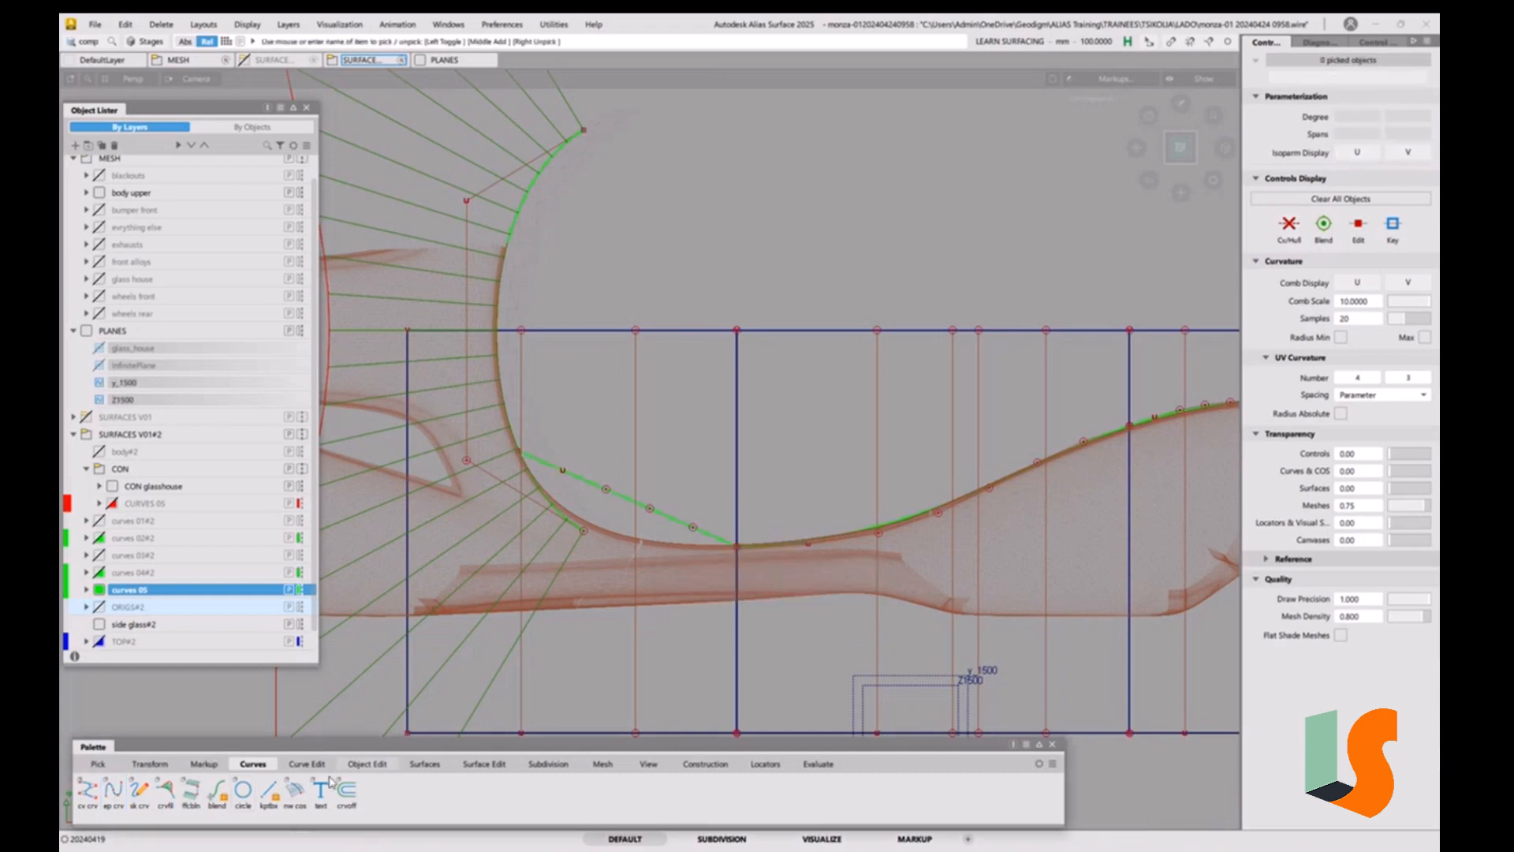
# Align the new connecting curve with G2 continuity to the middle side segment at one end and the front pillar curve at the other.
pyautogui.click(366, 764)
pyautogui.doubleClick(218, 795)
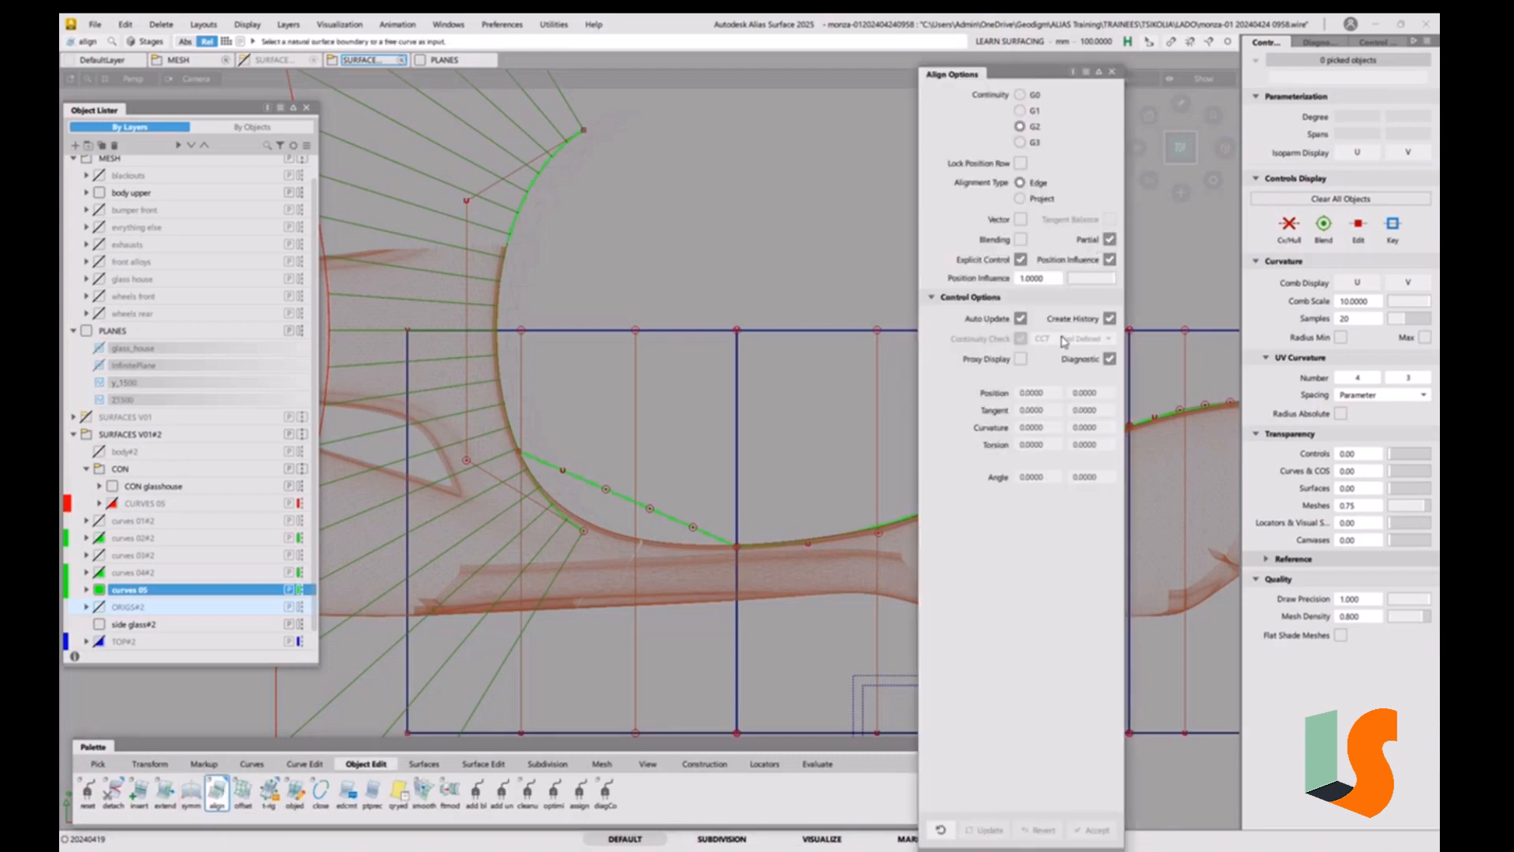
pyautogui.click(781, 547)
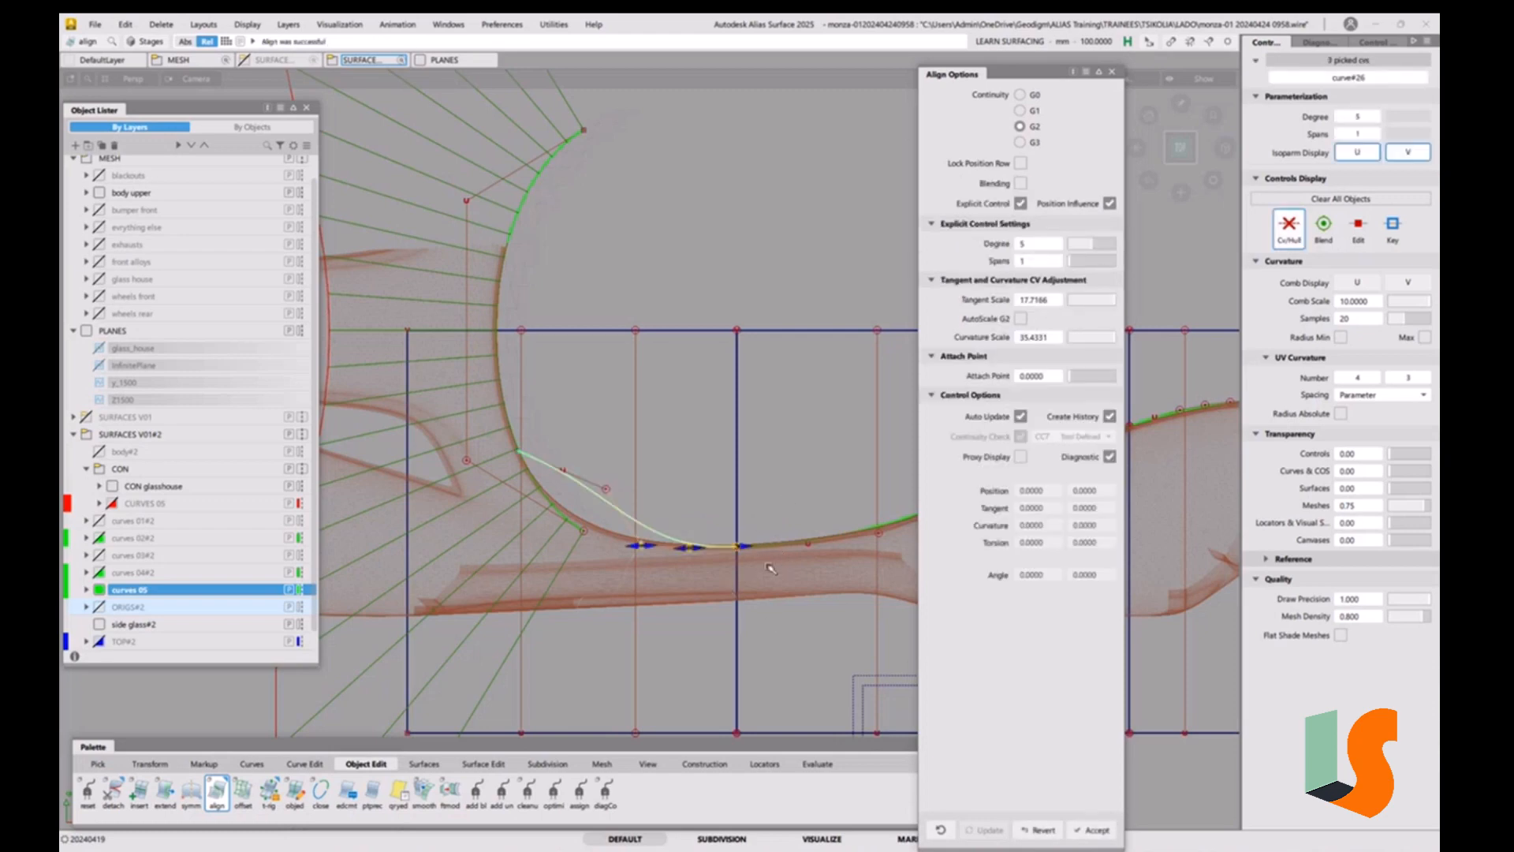
pyautogui.click(564, 473)
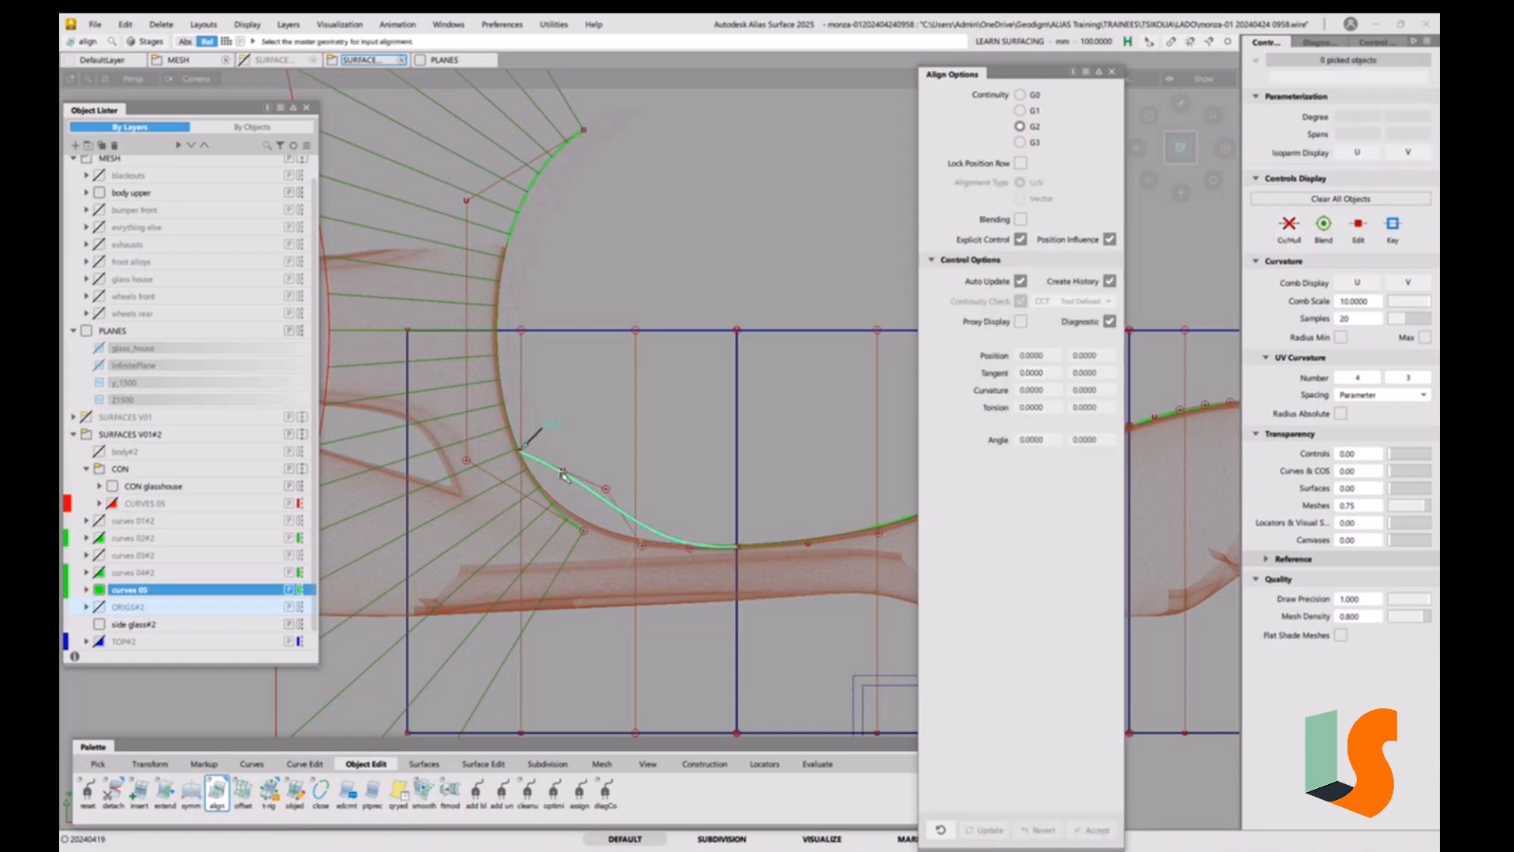
pyautogui.click(534, 431)
pyautogui.keyDown('alt'); pyautogui.keyDown('shift'); pyautogui.moveTo(676, 510); pyautogui.dragTo(757, 473, button='right'); pyautogui.keyUp('shift'); pyautogui.keyUp('alt')
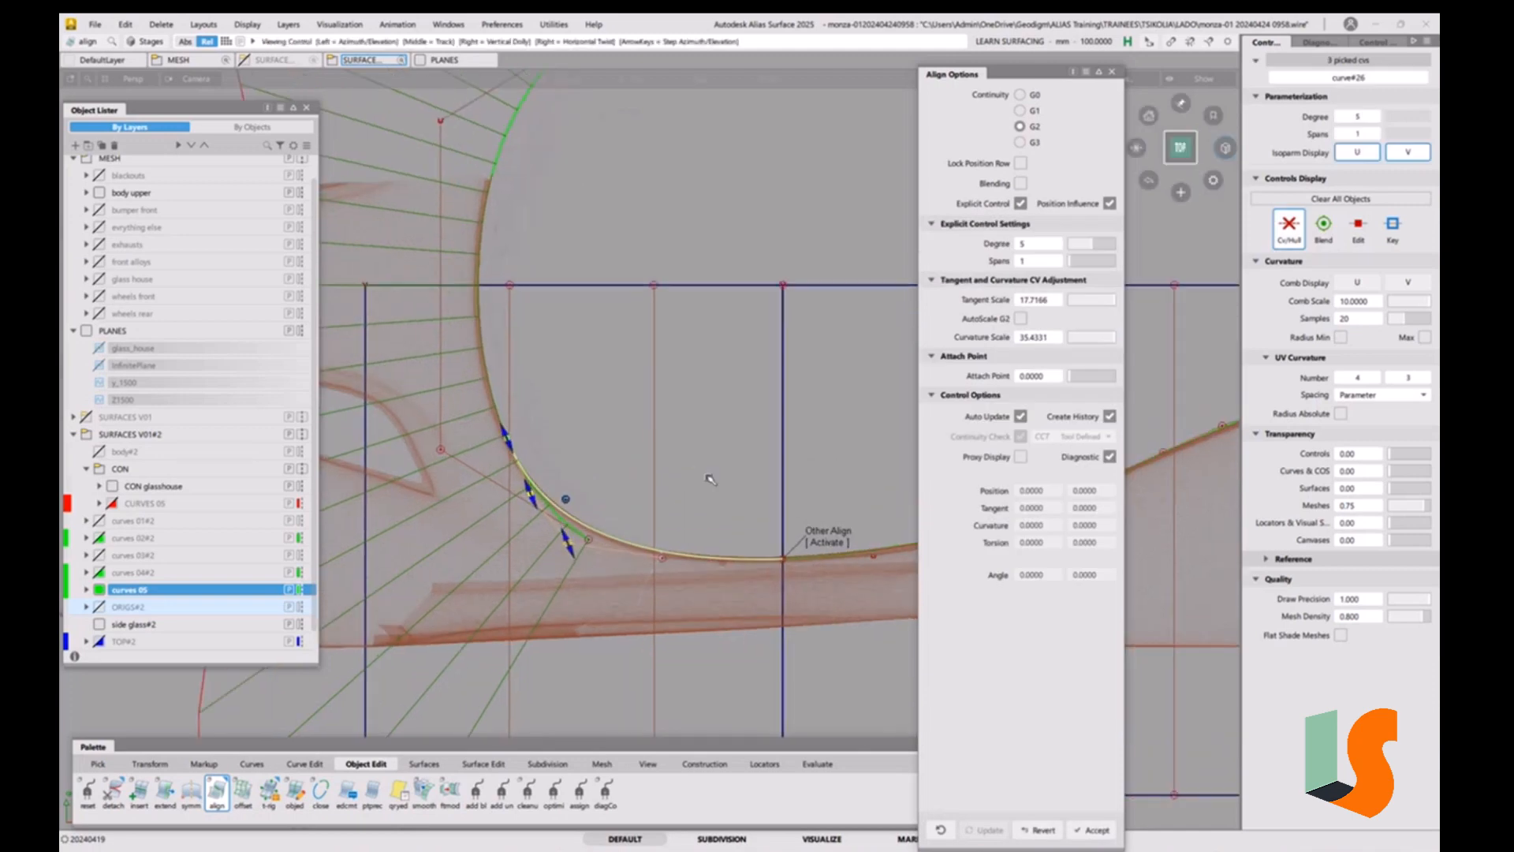
pyautogui.click(1112, 72)
pyautogui.keyDown('ctrl'); pyautogui.keyDown('shift'); pyautogui.moveTo(733, 456); pyautogui.dragTo(689, 497); pyautogui.keyUp('shift'); pyautogui.keyUp('ctrl')
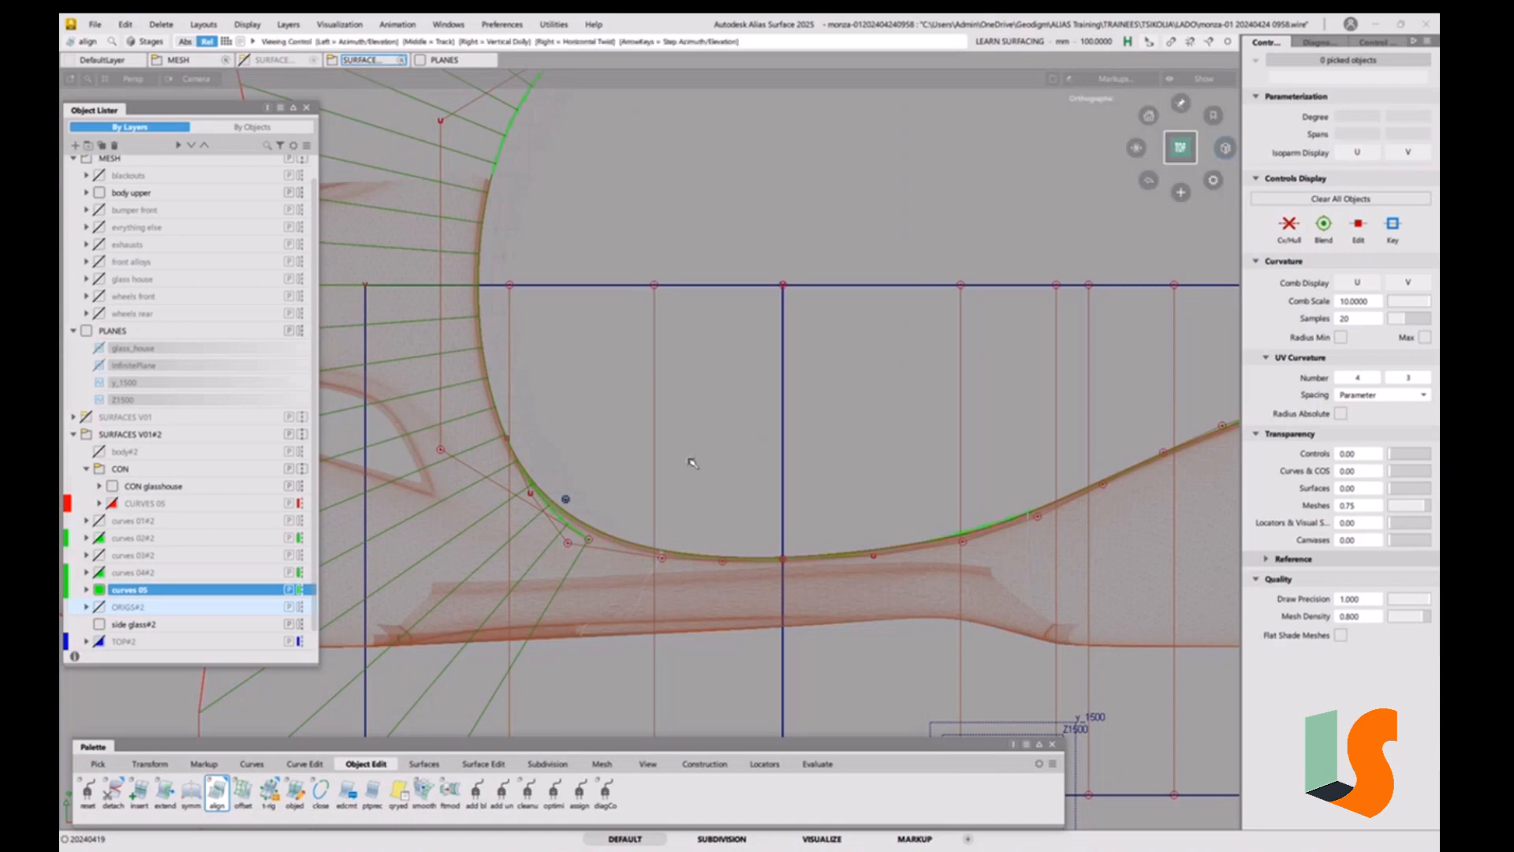
# Show U curvature combs on the pillar, connecting and middle side curves, with a comb scale of 9.5.
pyautogui.keyDown('alt'); pyautogui.keyDown('shift'); pyautogui.moveTo(689, 460); pyautogui.dragTo(828, 560, button='middle'); pyautogui.keyUp('shift'); pyautogui.keyUp('alt')
pyautogui.keyDown('alt'); pyautogui.keyDown('shift'); pyautogui.moveTo(828, 561); pyautogui.dragTo(713, 602, button='right'); pyautogui.keyUp('shift'); pyautogui.keyUp('alt')
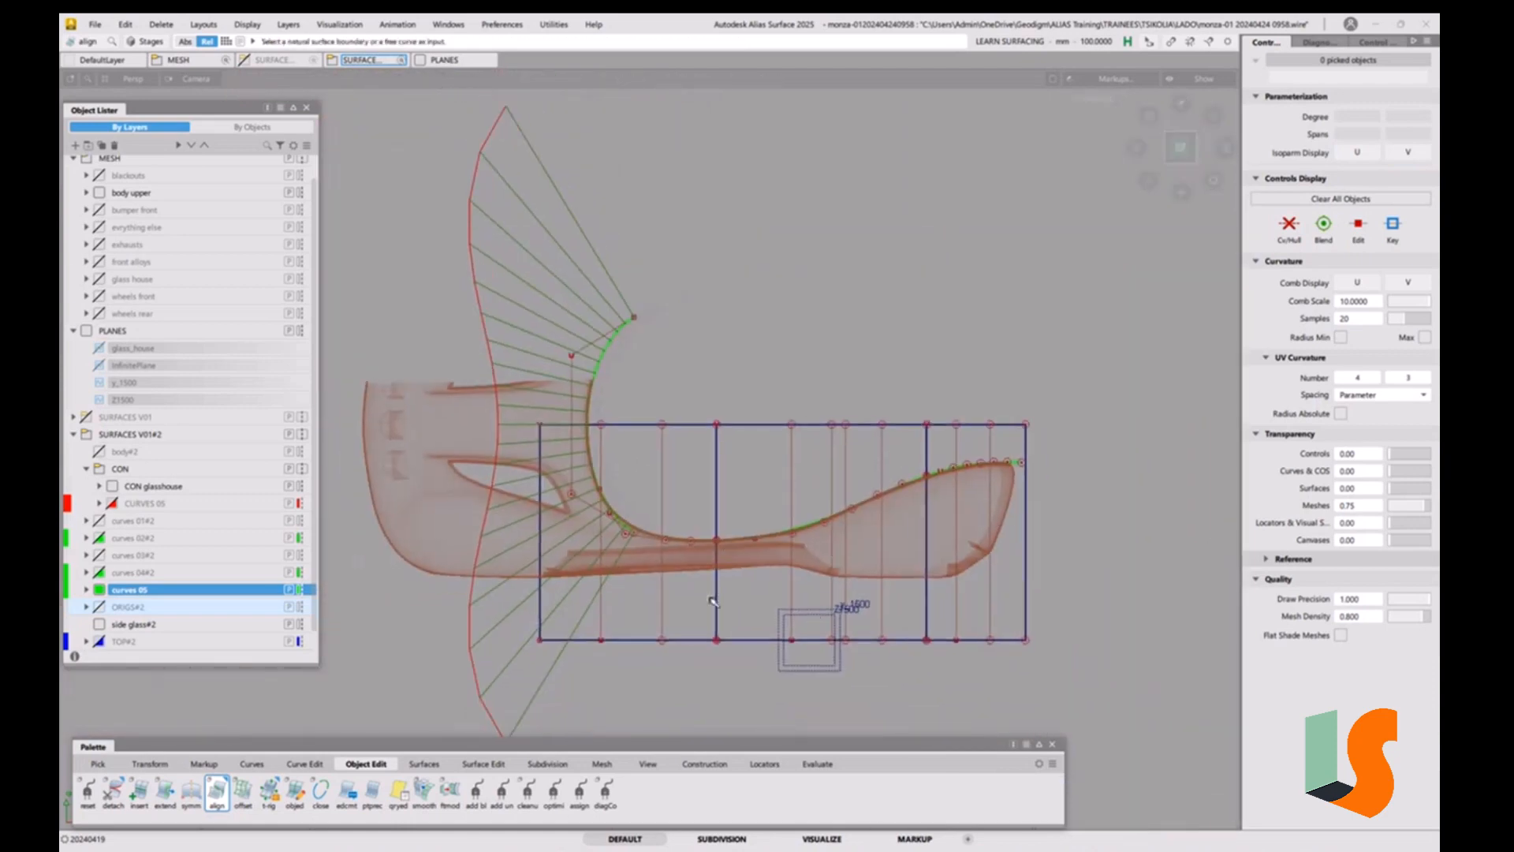
pyautogui.keyDown('ctrl'); pyautogui.keyDown('shift'); pyautogui.moveTo(712, 601); pyautogui.dragTo(643, 503); pyautogui.keyUp('shift'); pyautogui.keyUp('ctrl')
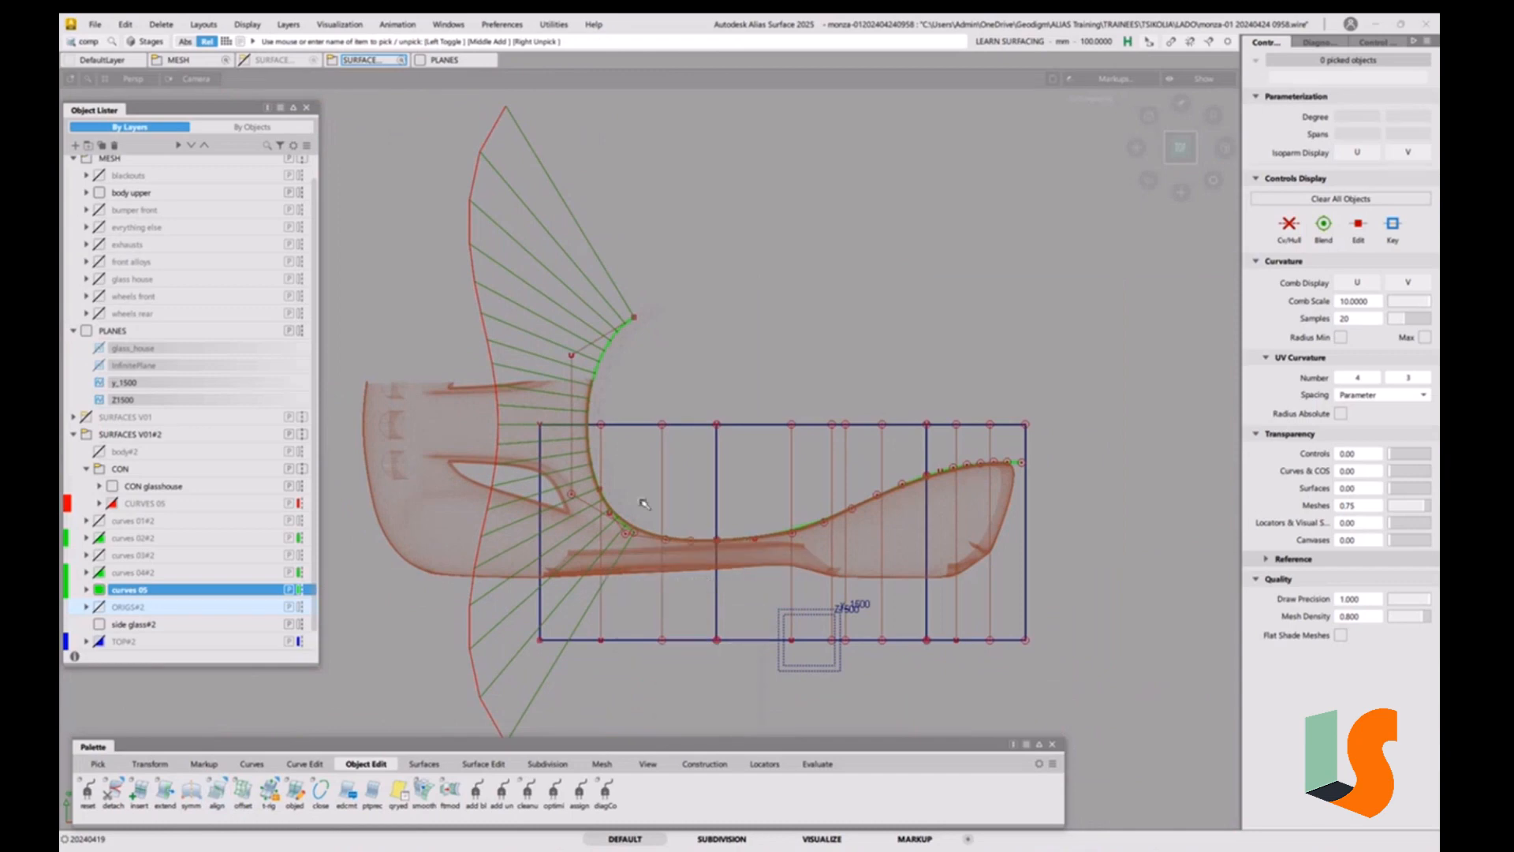
pyautogui.click(595, 474)
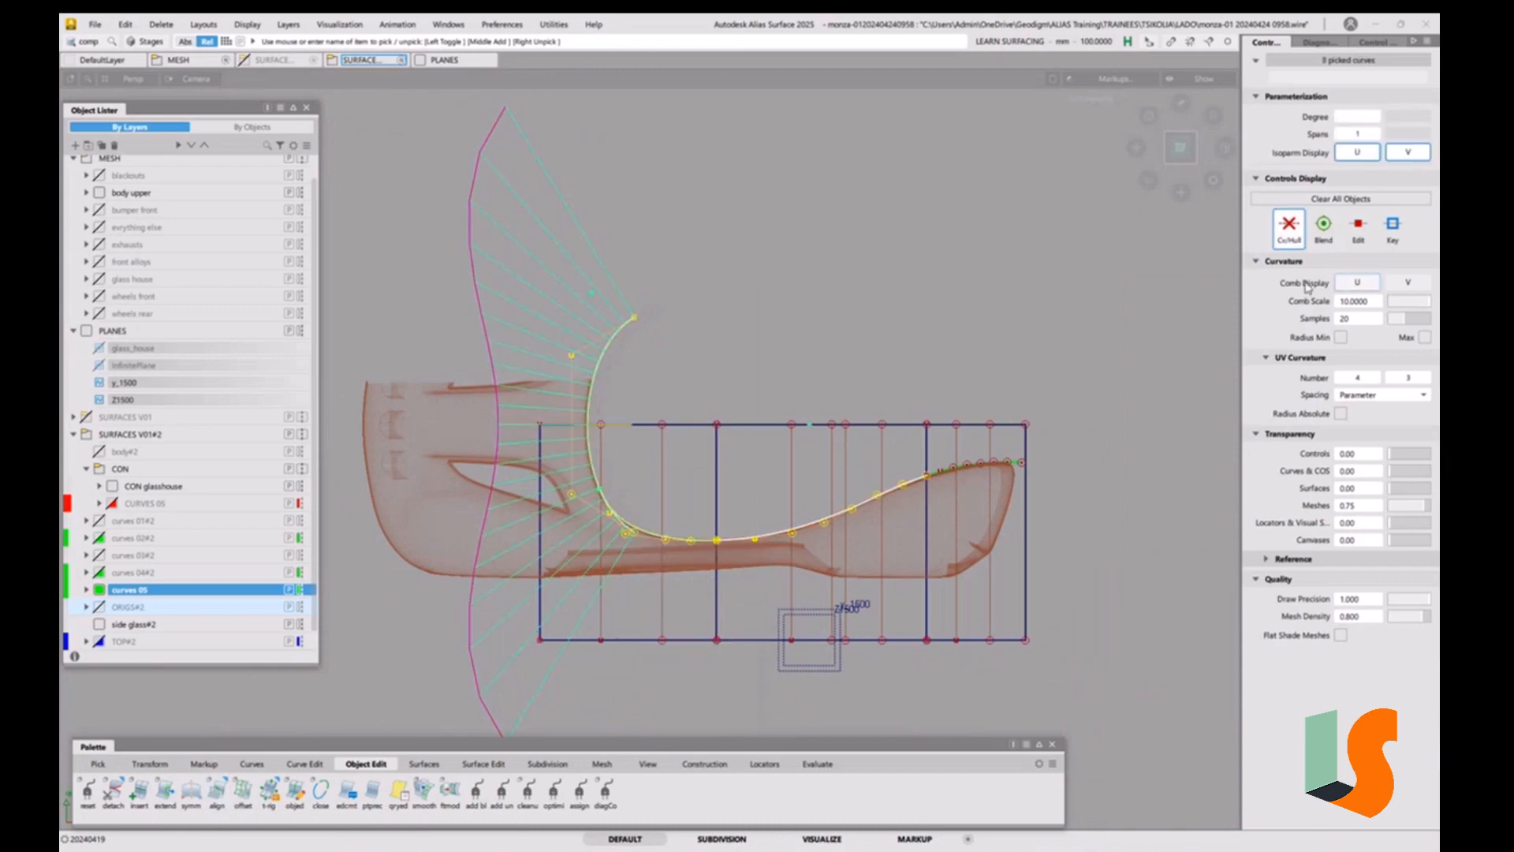
pyautogui.click(1355, 284)
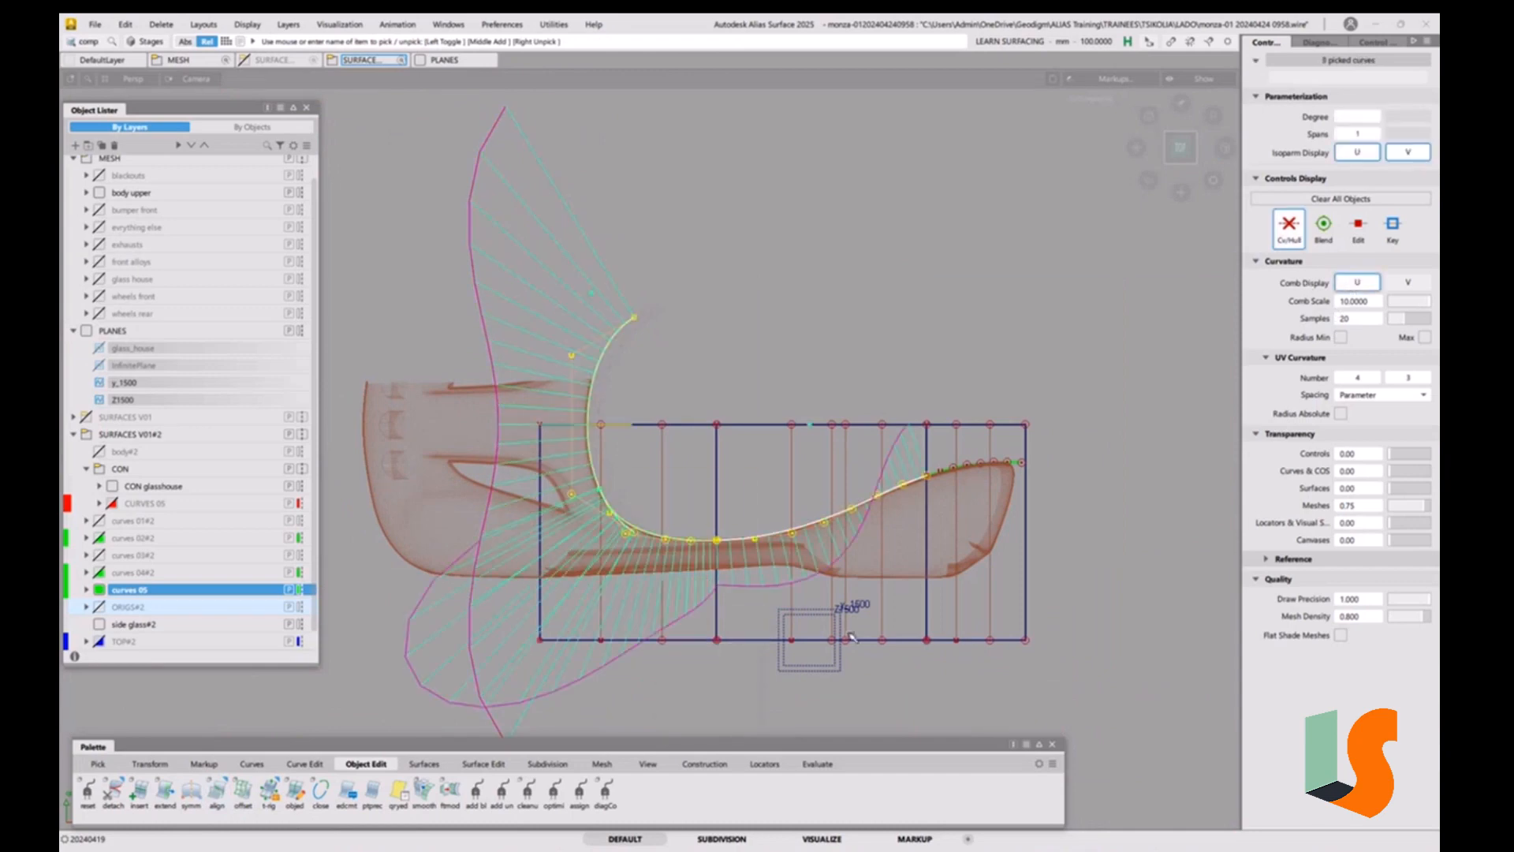
pyautogui.click(1416, 309)
pyautogui.moveTo(1415, 306); pyautogui.dragTo(1427, 303)
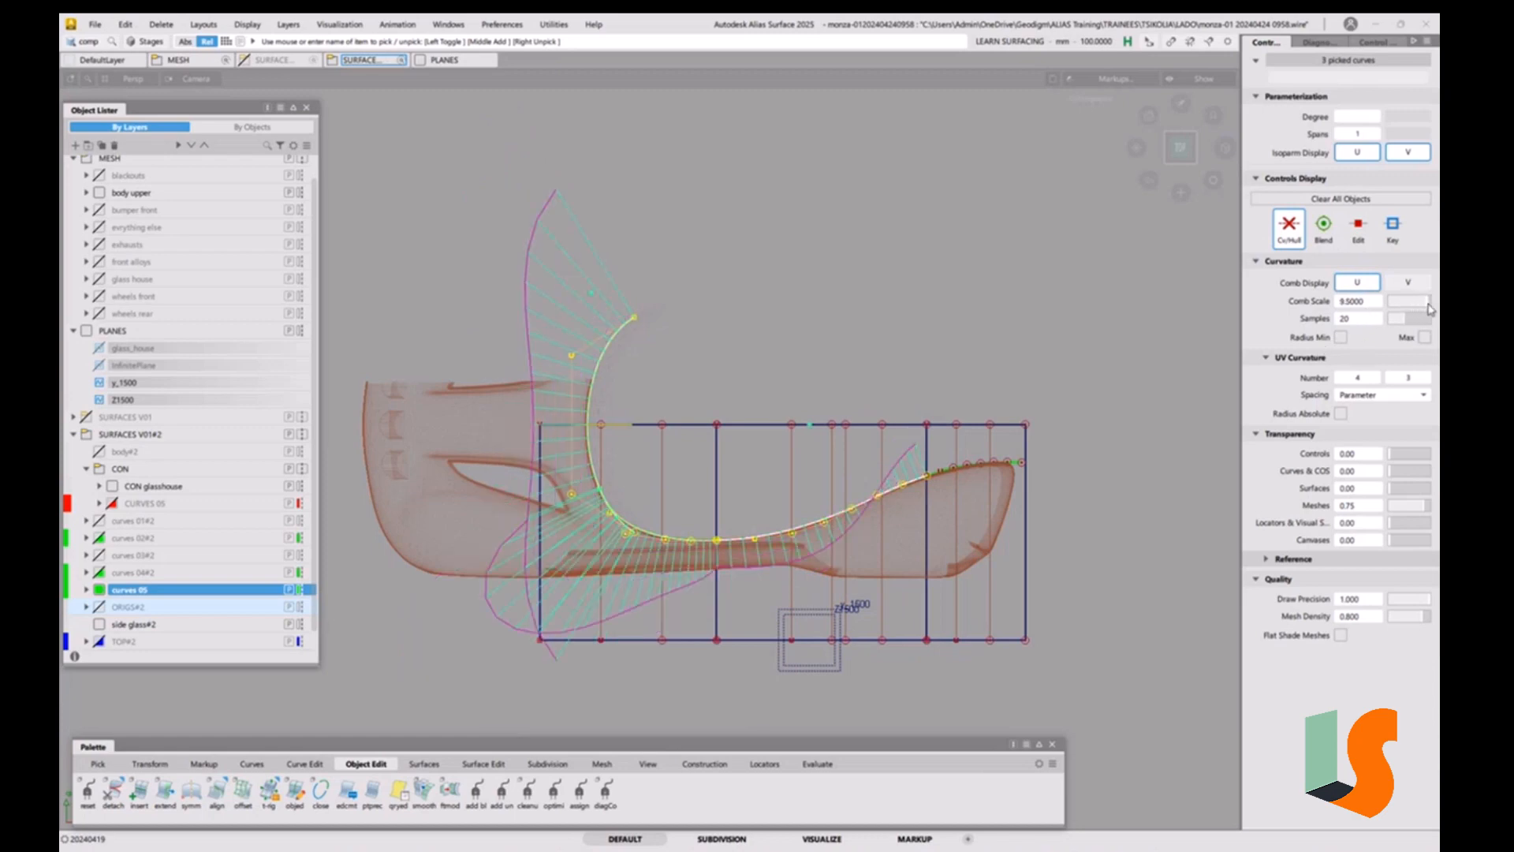
pyautogui.keyDown('alt'); pyautogui.keyDown('shift'); pyautogui.moveTo(622, 515); pyautogui.dragTo(874, 548, button='right'); pyautogui.keyUp('shift'); pyautogui.keyUp('alt')
pyautogui.keyDown('alt'); pyautogui.keyDown('shift'); pyautogui.moveTo(874, 548); pyautogui.dragTo(870, 506, button='middle'); pyautogui.keyUp('shift'); pyautogui.keyUp('alt')
pyautogui.click(788, 466)
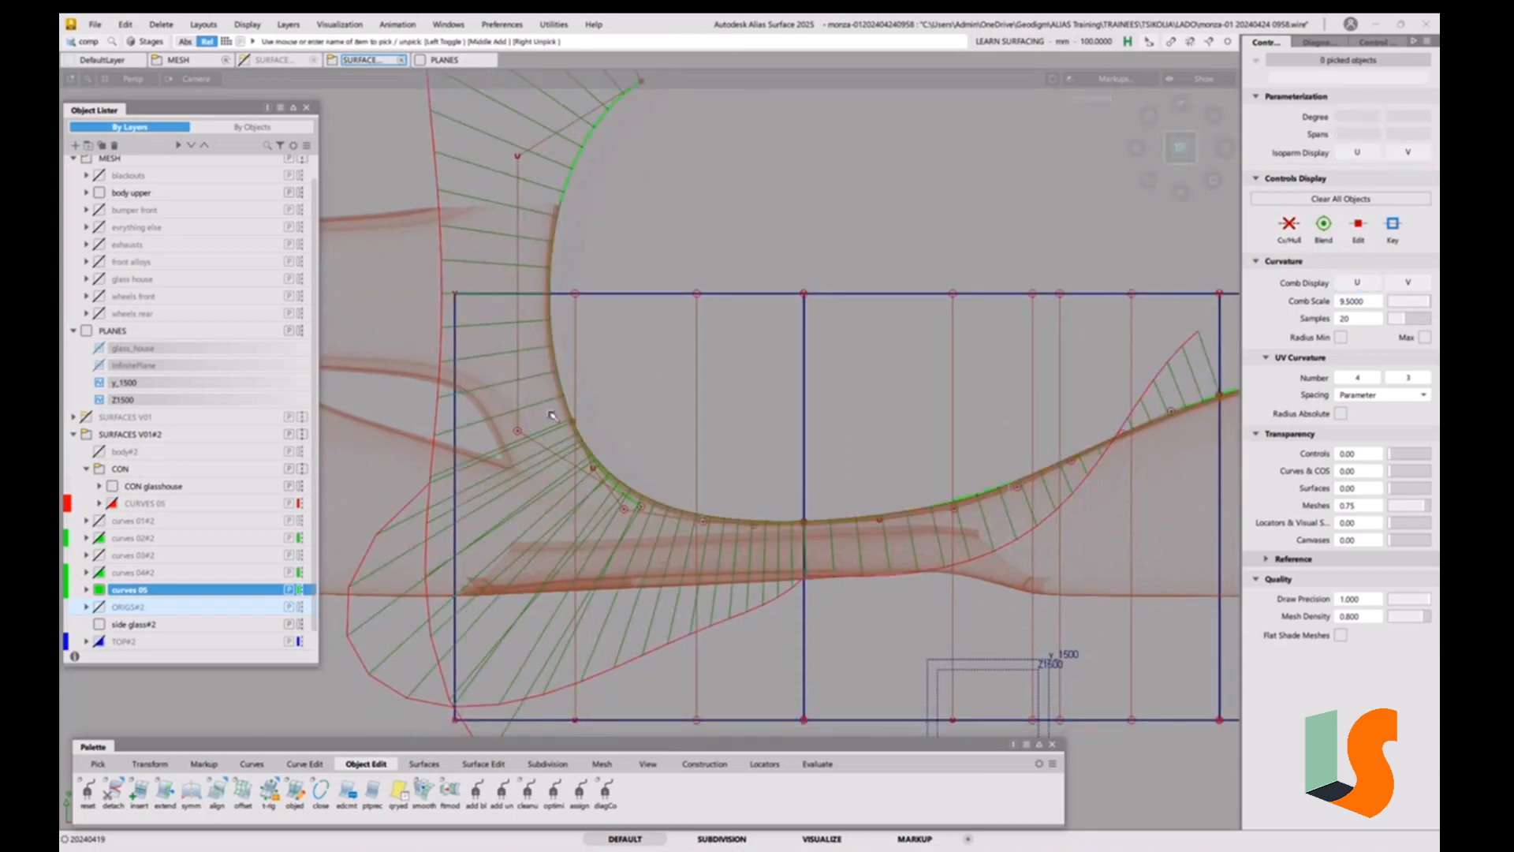
# Edit the connecting curve's pillar-end alignment, moving the attach point to about 0.69, tangent scale to about 25.8 and curvature scale to about 44.5.
pyautogui.hotkey('ctrl', 't')
pyautogui.hotkey('ctrl', 'q')
pyautogui.click(597, 469)
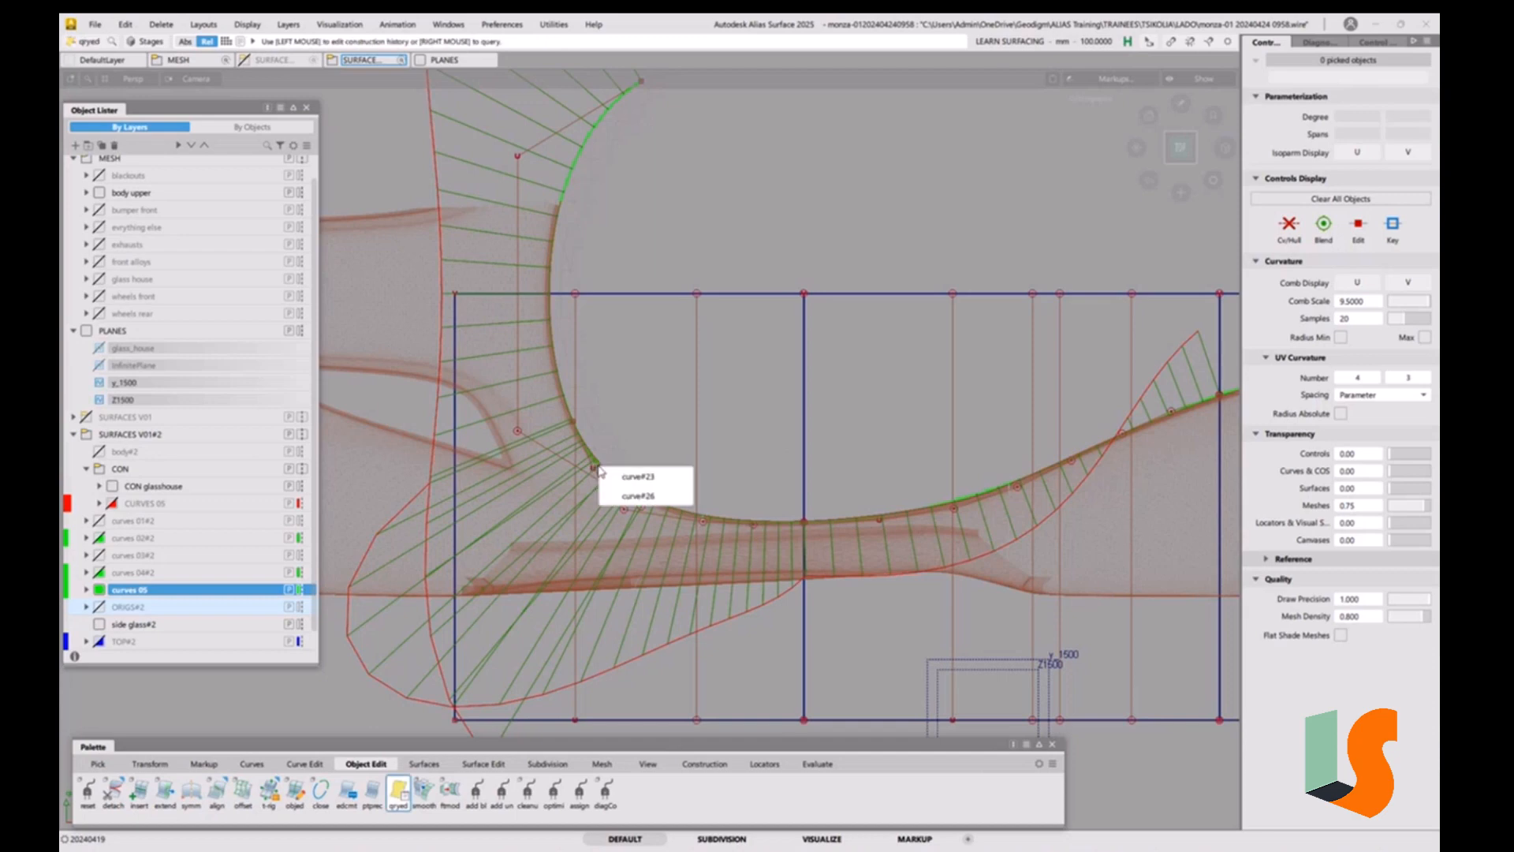
pyautogui.click(636, 496)
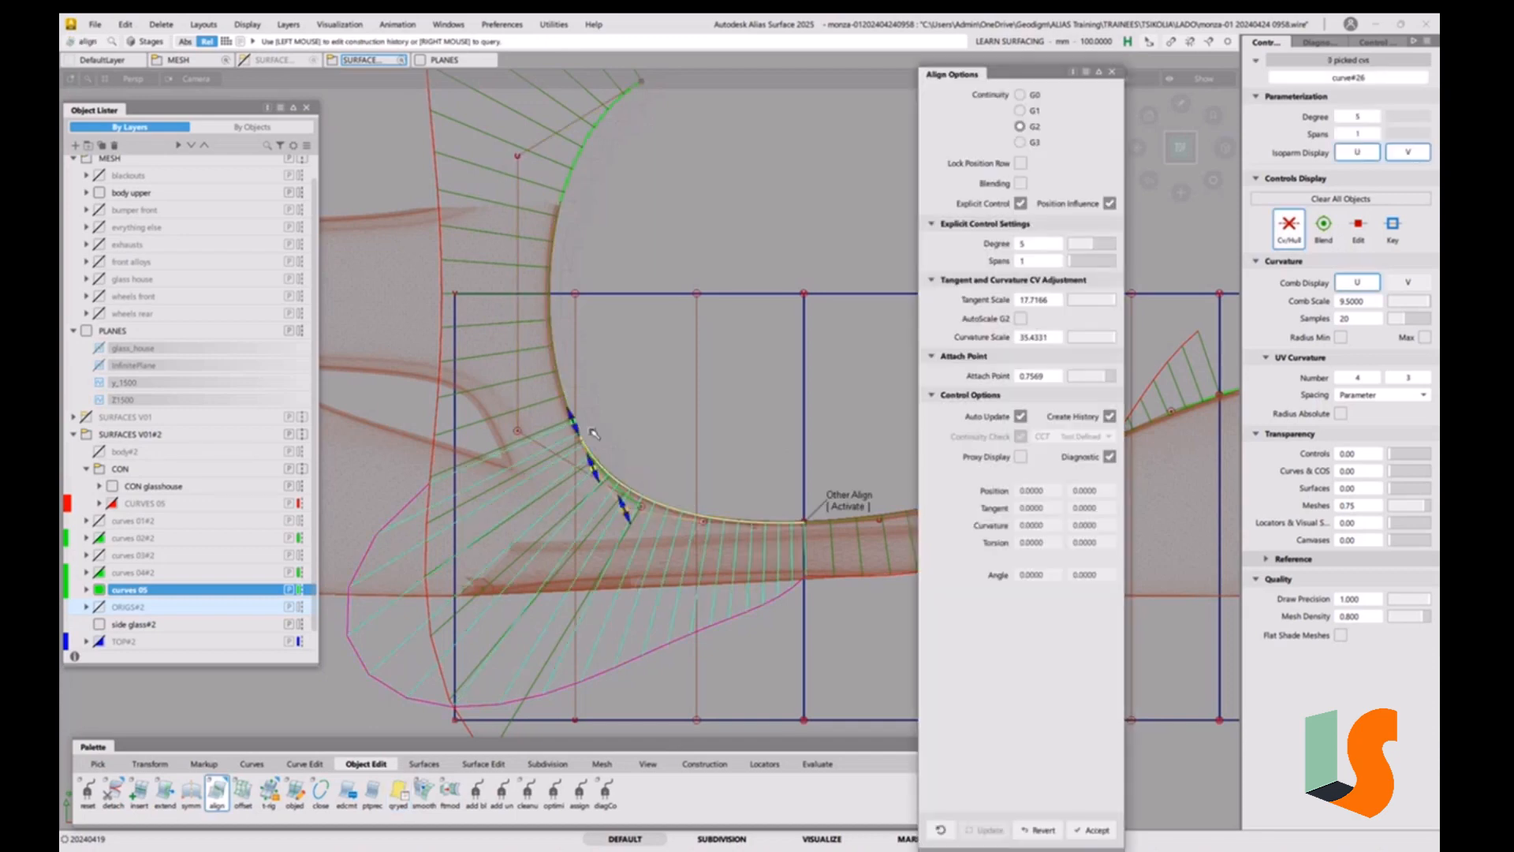
pyautogui.moveTo(571, 418); pyautogui.dragTo(623, 517)
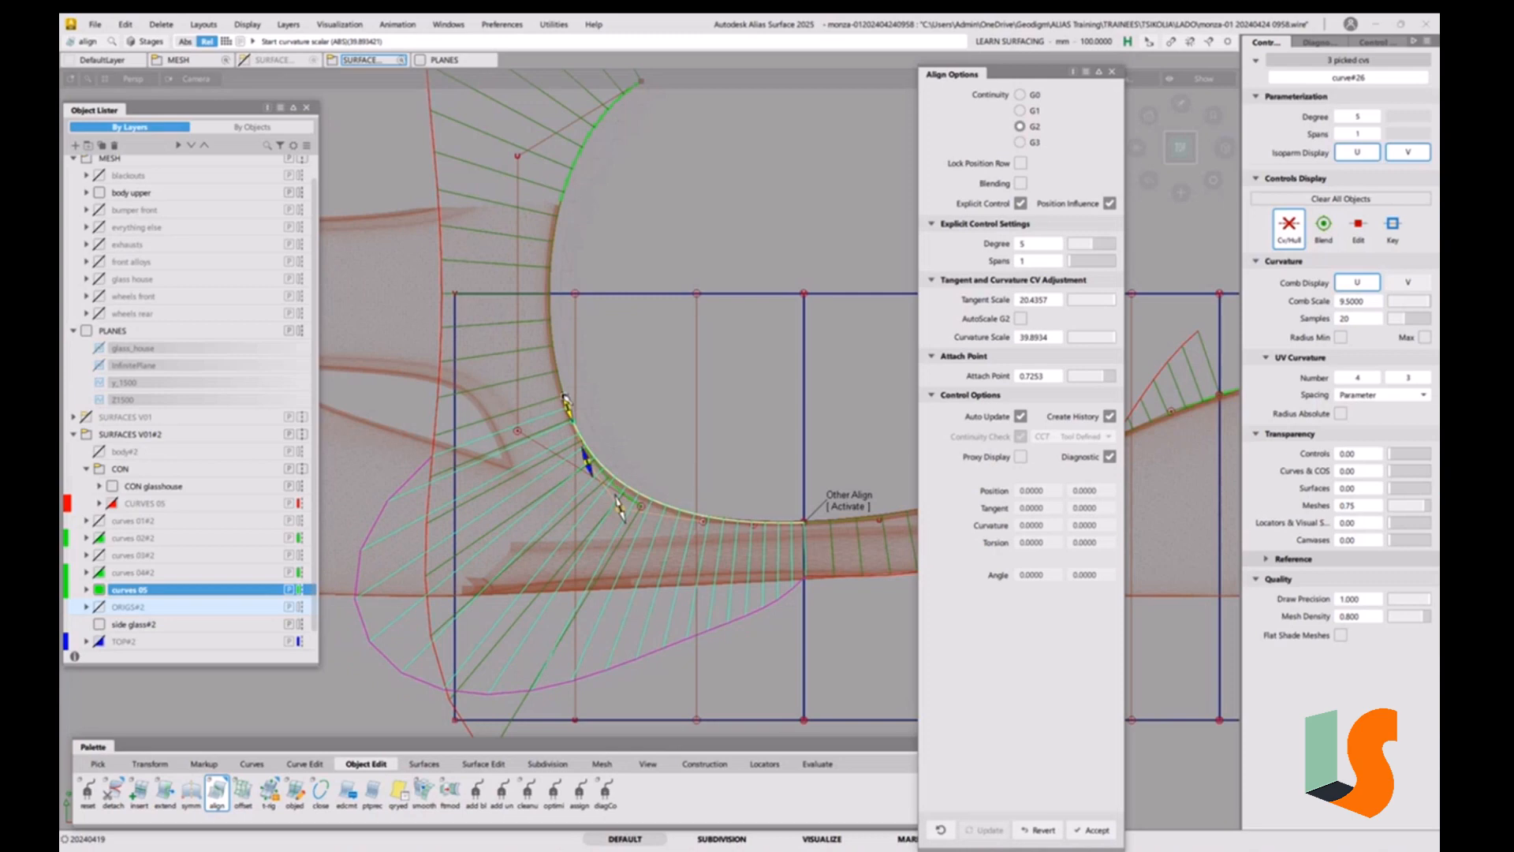
pyautogui.moveTo(565, 397); pyautogui.dragTo(561, 381)
pyautogui.moveTo(608, 498); pyautogui.dragTo(615, 514)
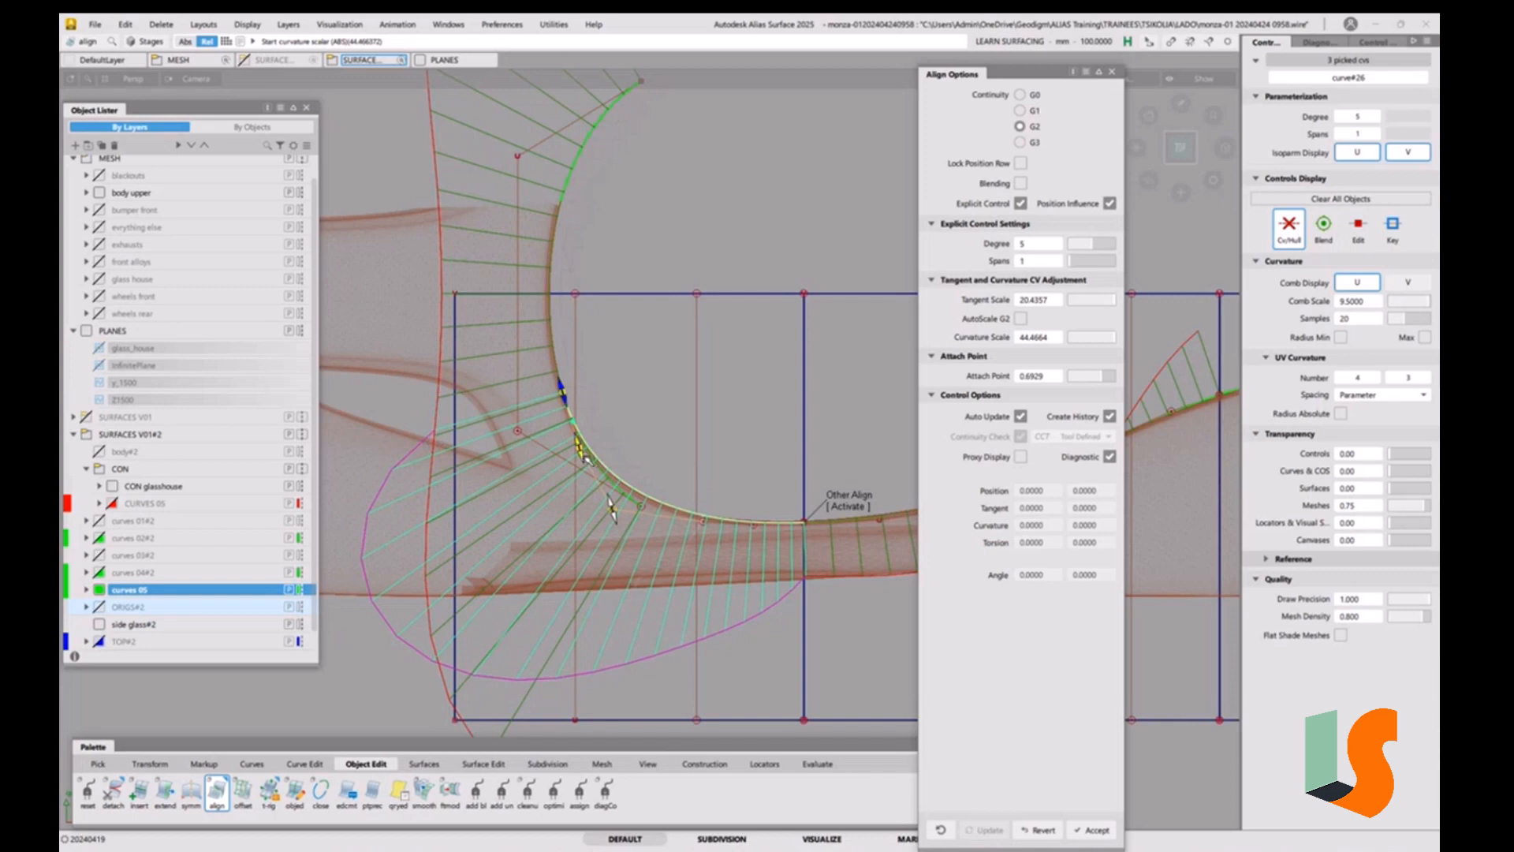
pyautogui.moveTo(612, 509); pyautogui.dragTo(621, 505)
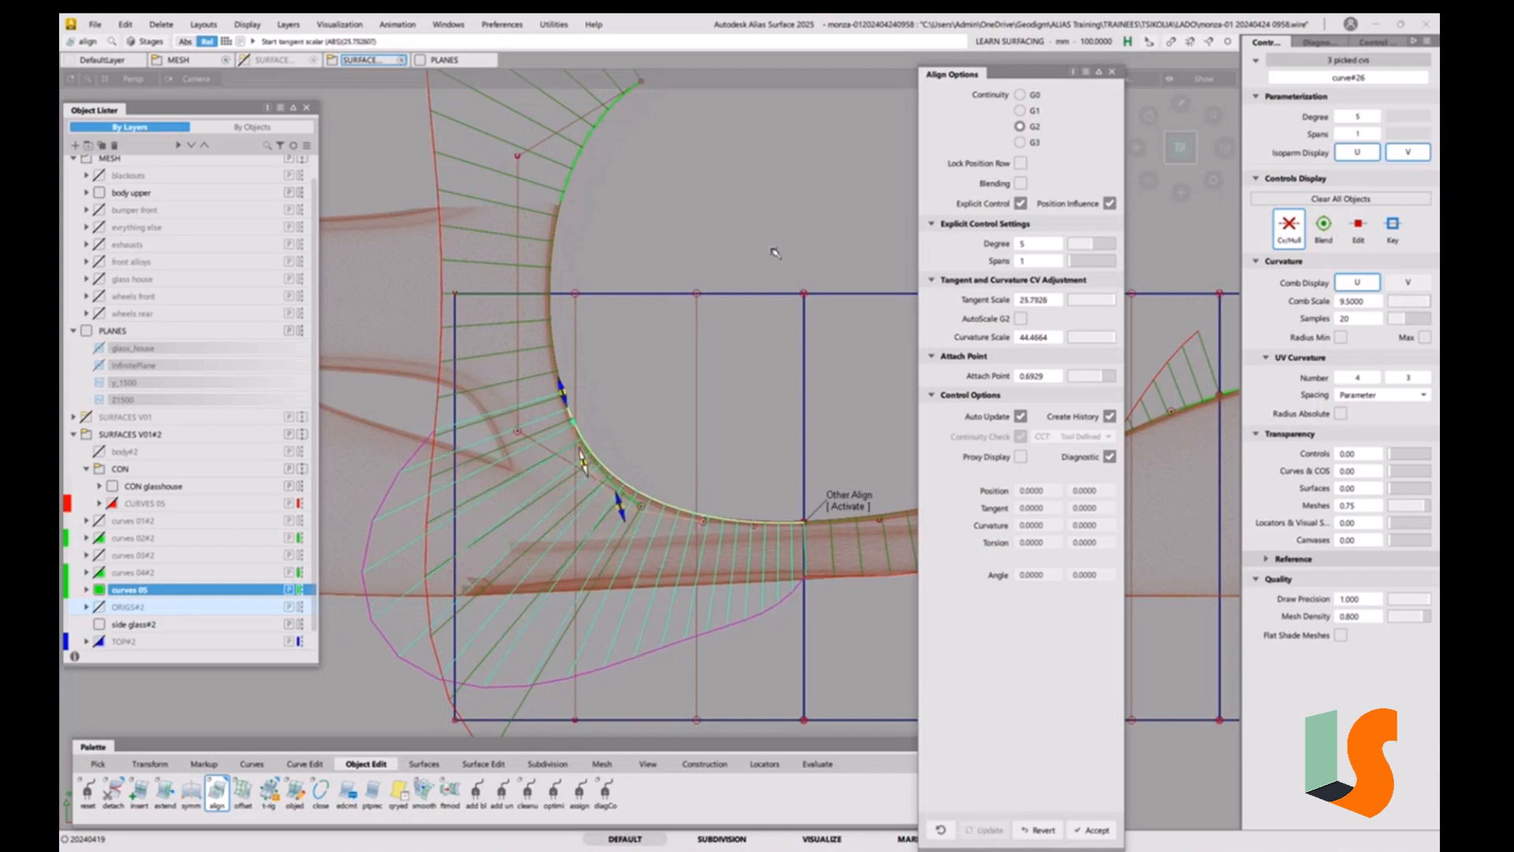
# Raise the pillar-end alignment to G3 at degree 6 and adjust its scale handles to about 20.1 tangent, 35.6 curvature and 49 G3.
pyautogui.click(1022, 143)
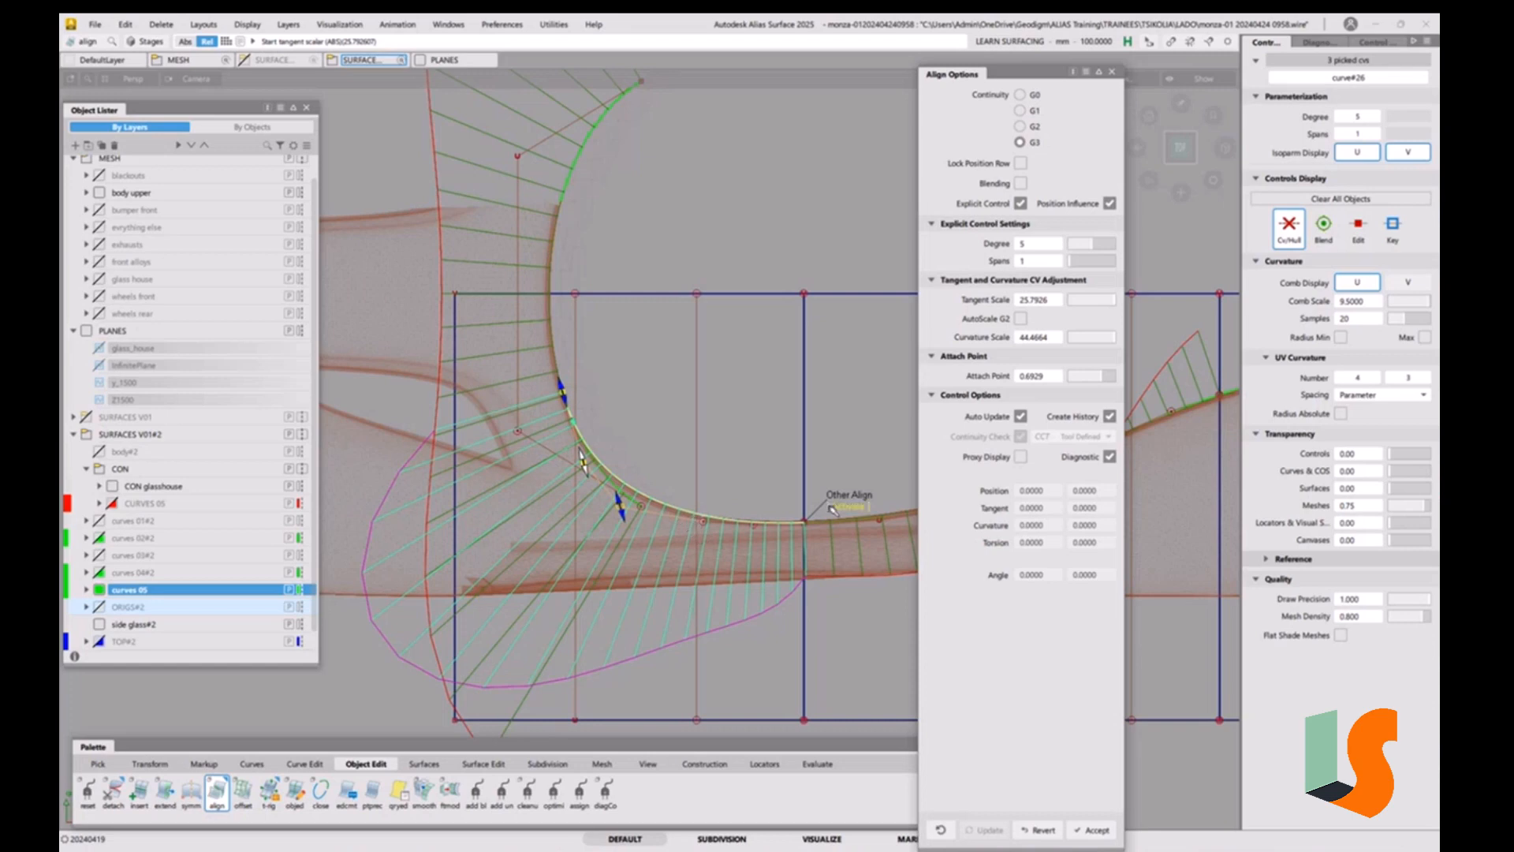
pyautogui.click(1097, 249)
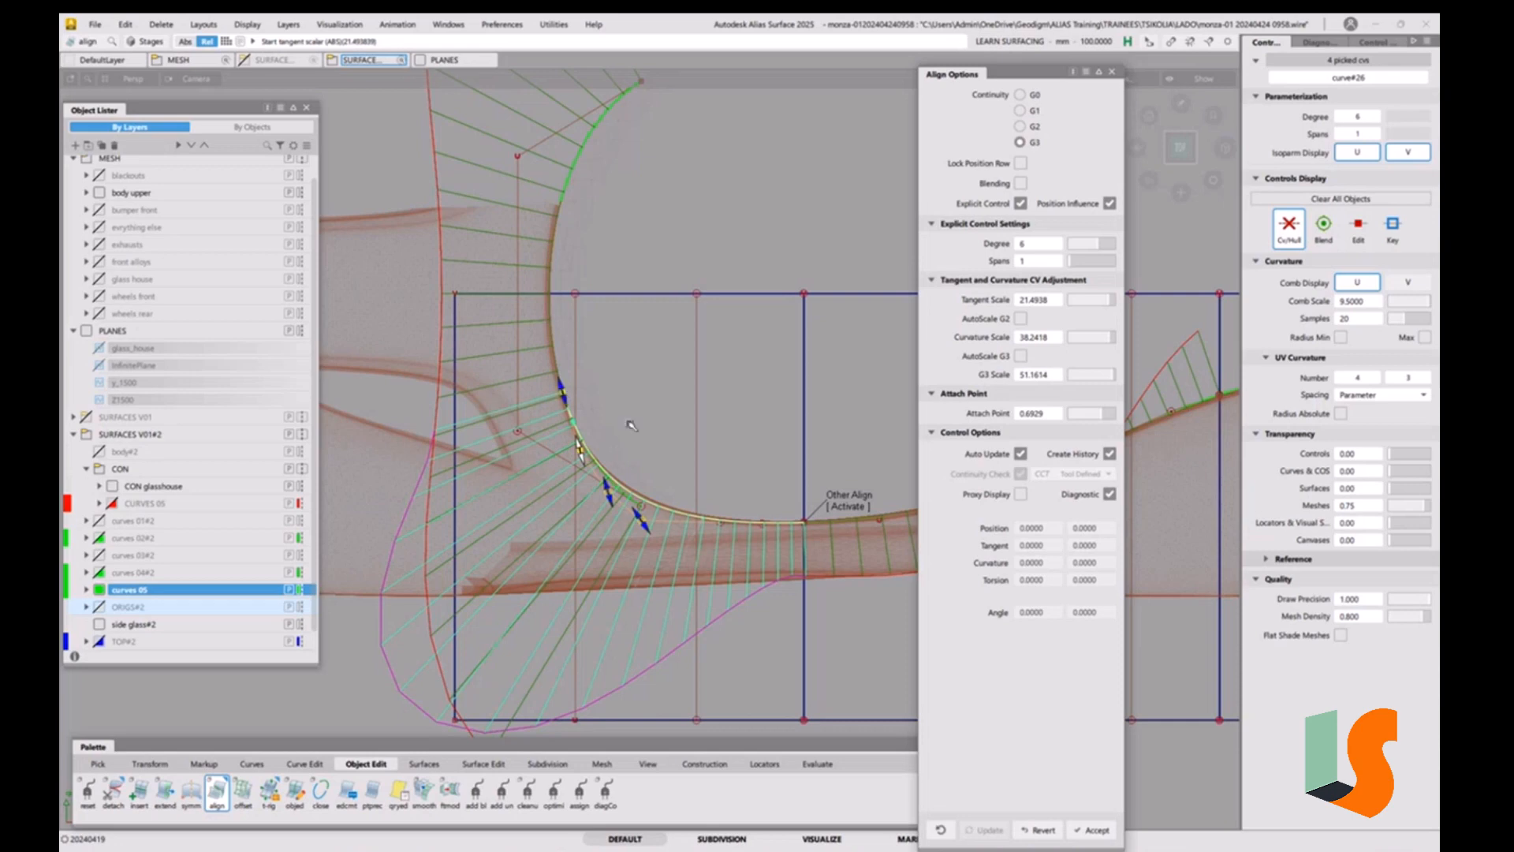
pyautogui.keyDown('alt'); pyautogui.keyDown('shift'); pyautogui.moveTo(621, 473); pyautogui.dragTo(654, 467, button='right'); pyautogui.keyUp('shift'); pyautogui.keyUp('alt')
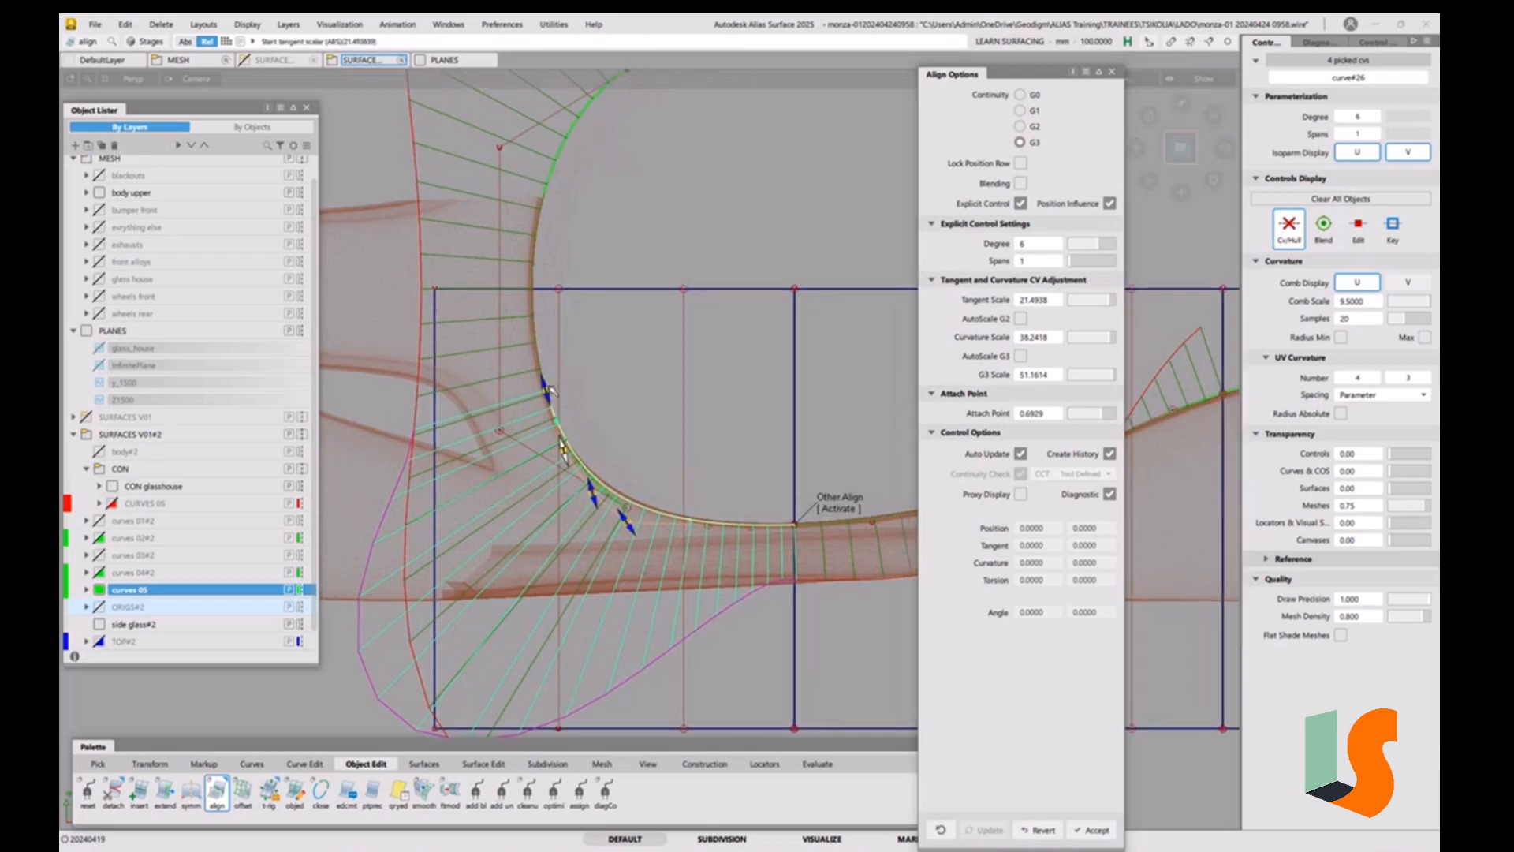
pyautogui.keyDown('alt'); pyautogui.keyDown('shift'); pyautogui.moveTo(749, 454); pyautogui.dragTo(653, 418, button='middle'); pyautogui.keyUp('shift'); pyautogui.keyUp('alt')
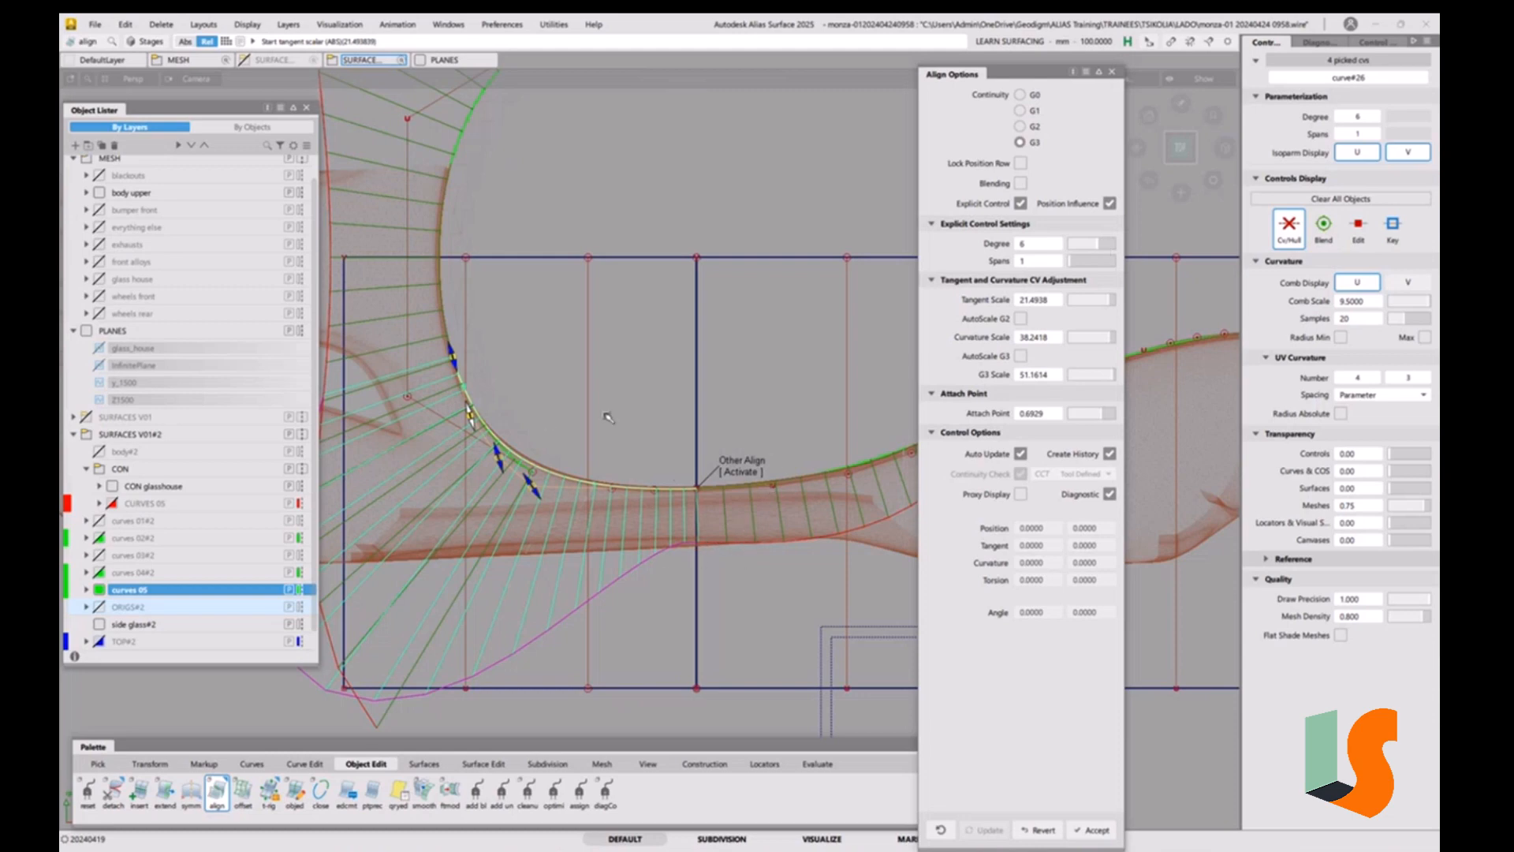
pyautogui.keyDown('alt'); pyautogui.keyDown('shift'); pyautogui.moveTo(608, 418); pyautogui.dragTo(719, 426, button='middle'); pyautogui.keyUp('shift'); pyautogui.keyUp('alt')
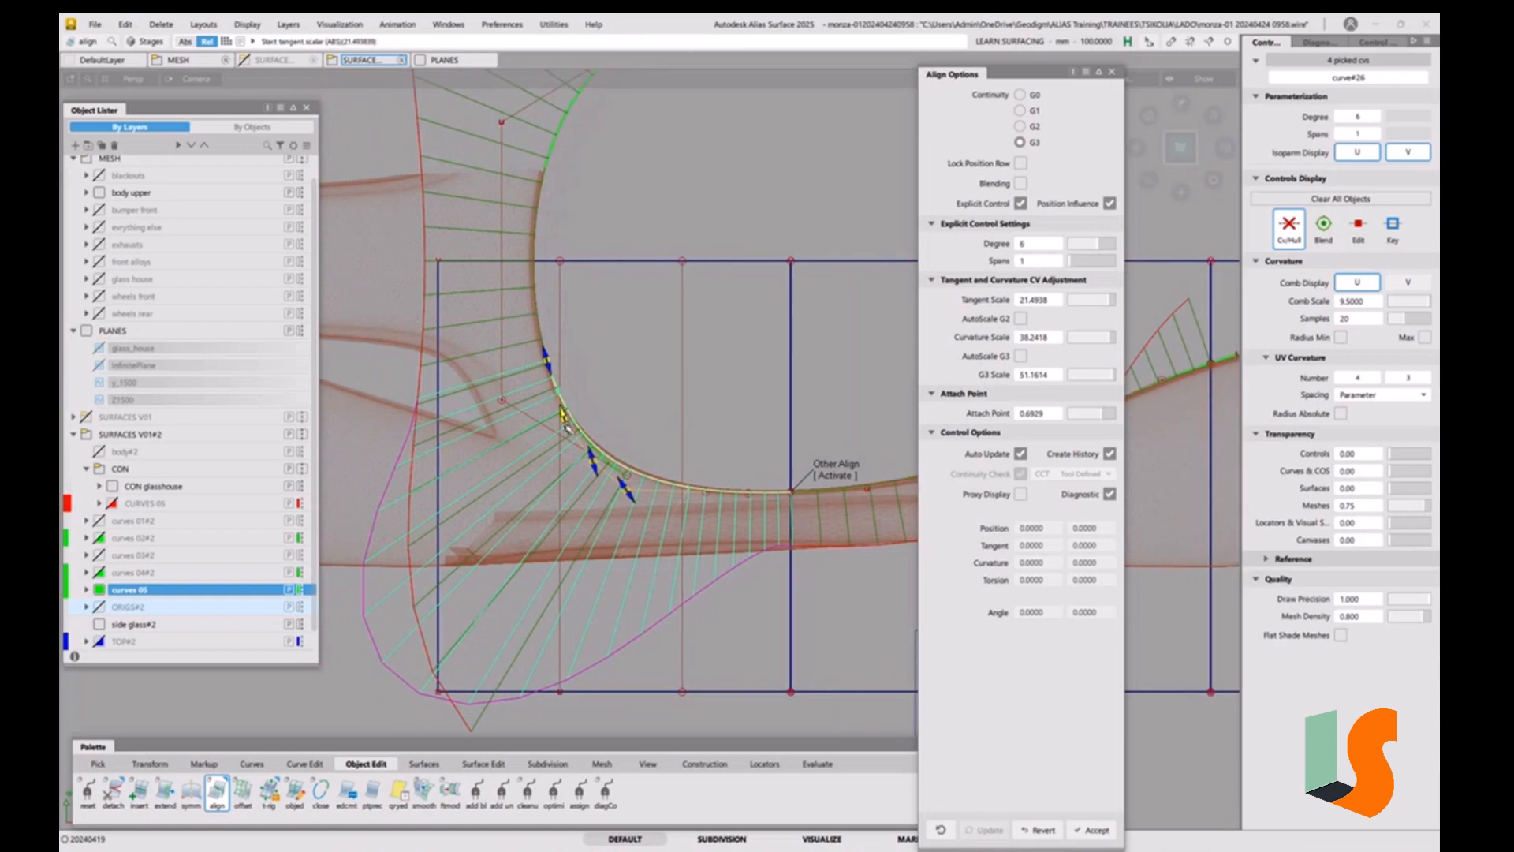
pyautogui.moveTo(570, 432); pyautogui.dragTo(594, 464)
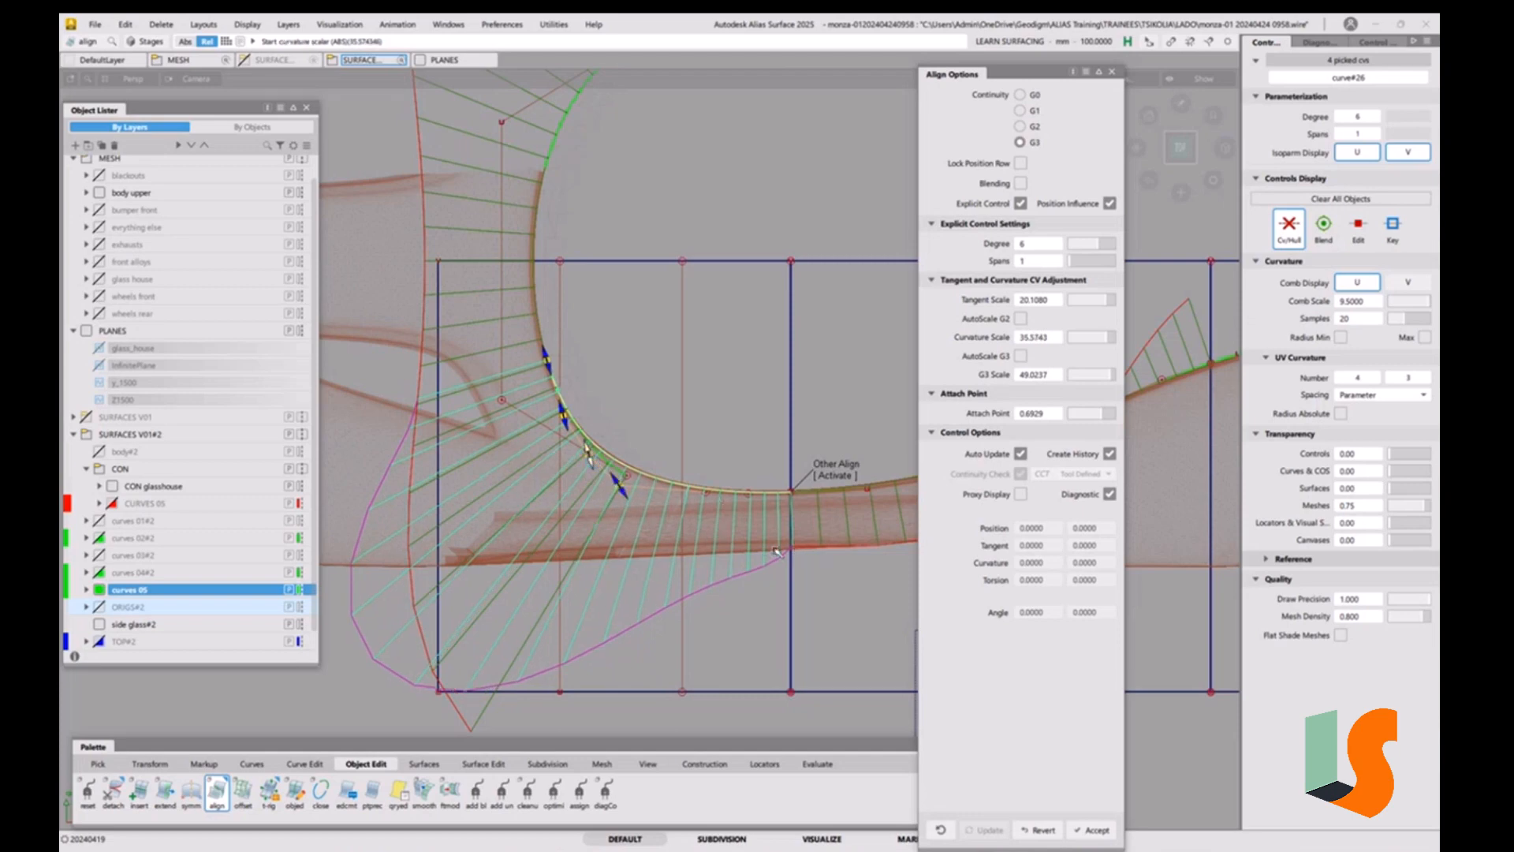
pyautogui.moveTo(590, 462); pyautogui.dragTo(591, 463)
# Set the connecting curve to degree 7 and fine-tune its pillar-end curvature scale to about 29.4 and G3 scale to about 42.2.
pyautogui.click(1106, 248)
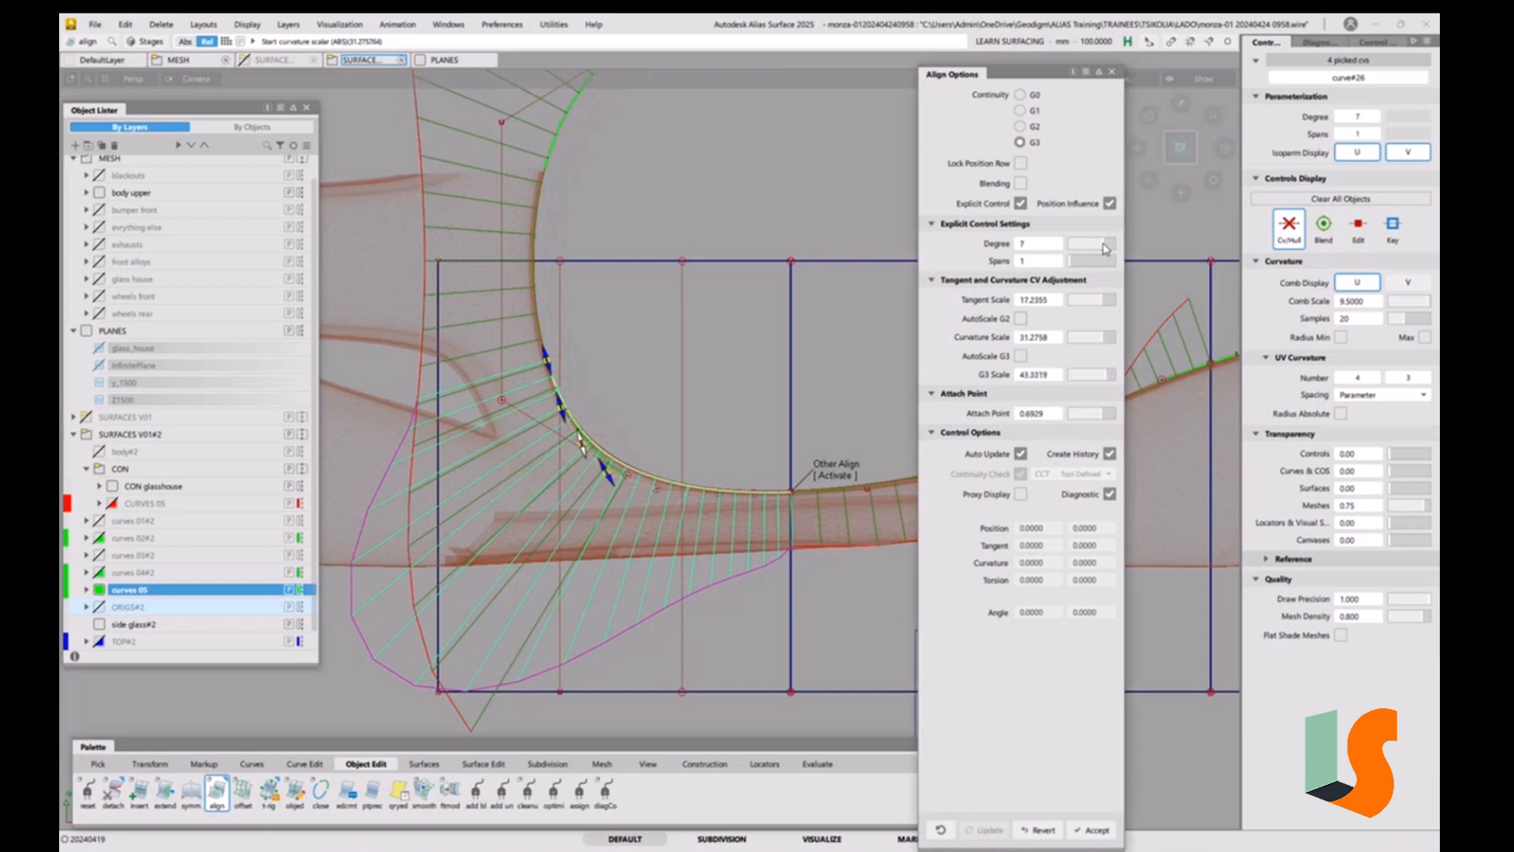
pyautogui.keyDown('alt'); pyautogui.keyDown('shift'); pyautogui.moveTo(609, 438); pyautogui.dragTo(631, 439, button='right'); pyautogui.keyUp('shift'); pyautogui.keyUp('alt')
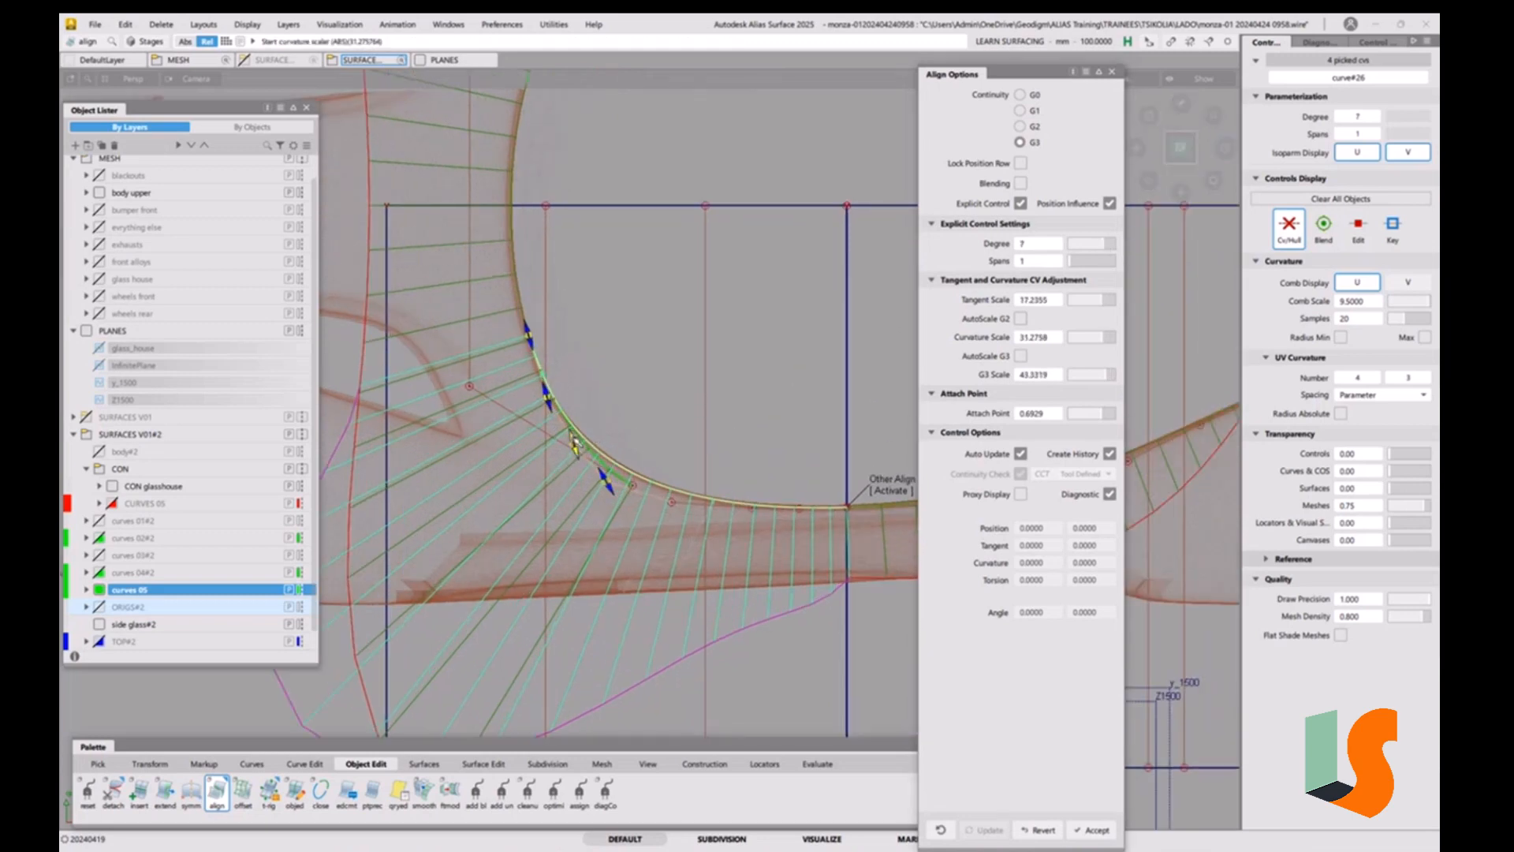
pyautogui.moveTo(575, 444); pyautogui.dragTo(604, 483)
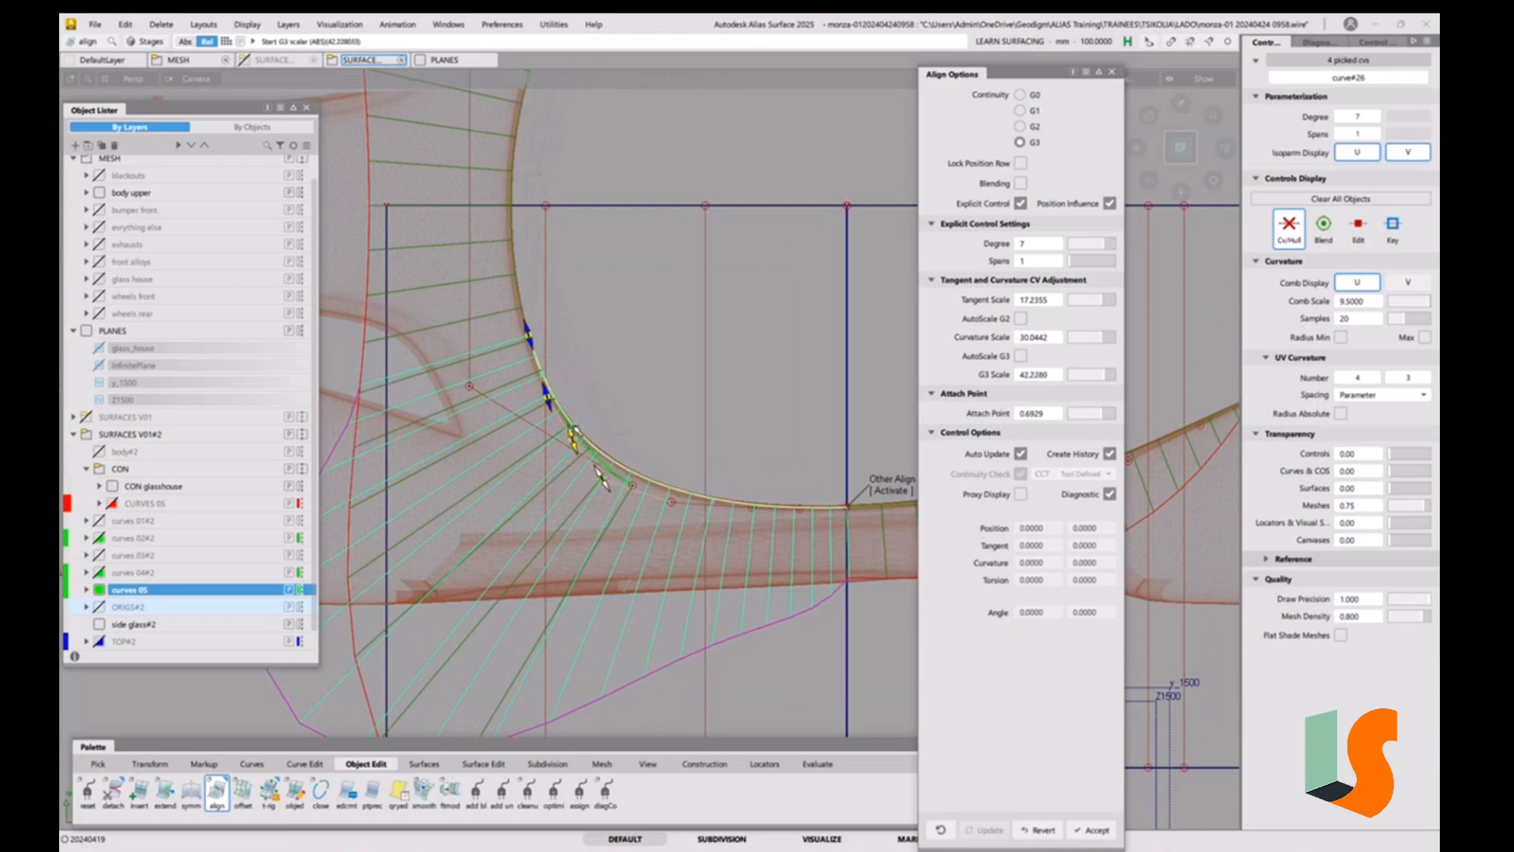
pyautogui.moveTo(573, 430); pyautogui.dragTo(571, 426)
pyautogui.keyDown('alt'); pyautogui.keyDown('shift'); pyautogui.moveTo(777, 439); pyautogui.dragTo(757, 439, button='right'); pyautogui.keyUp('shift'); pyautogui.keyUp('alt')
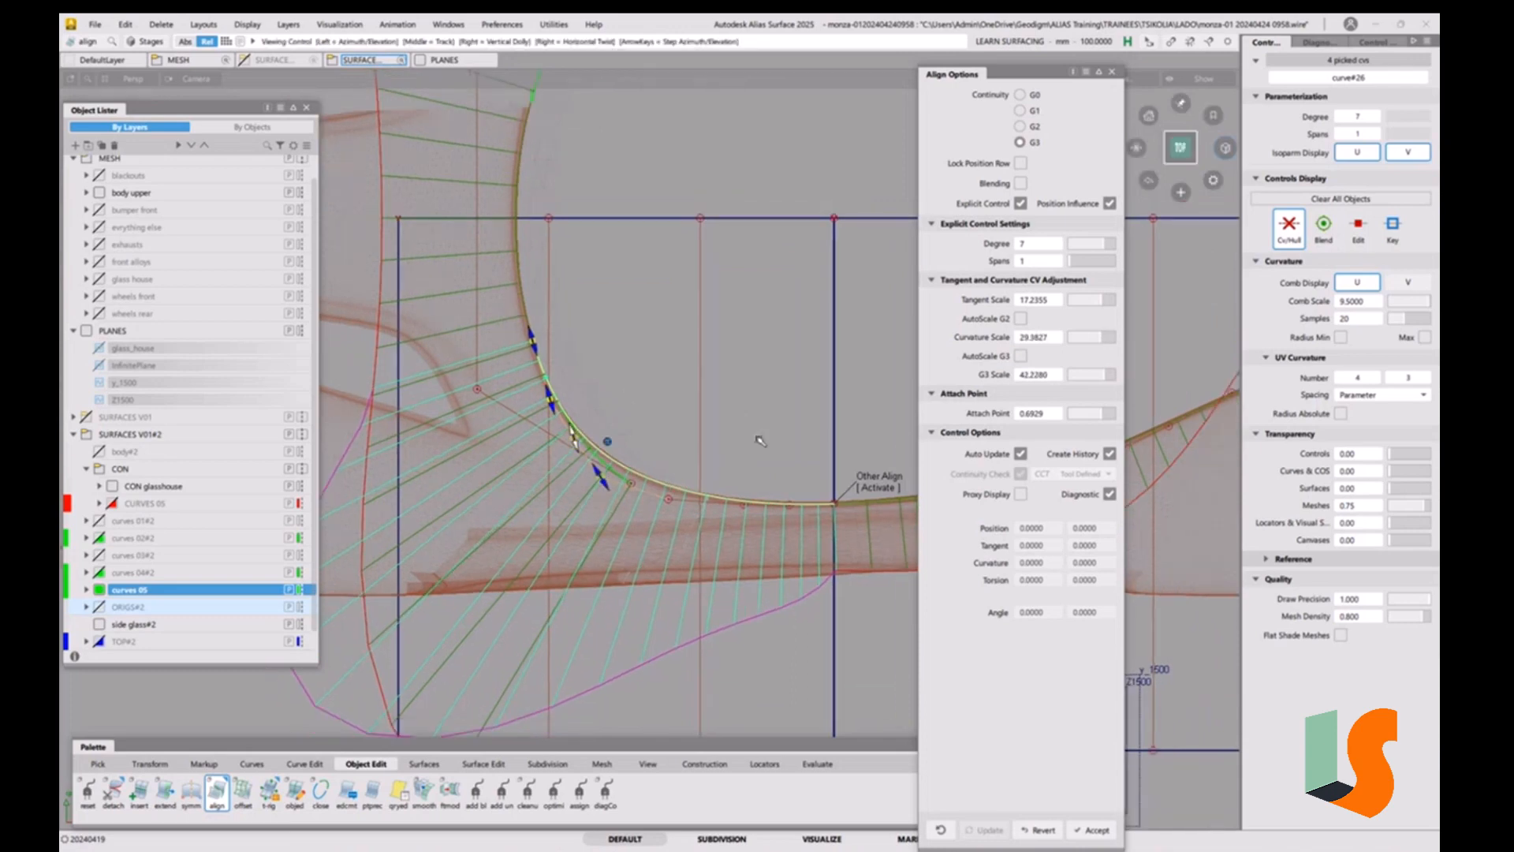
pyautogui.keyDown('alt'); pyautogui.keyDown('shift'); pyautogui.moveTo(757, 439); pyautogui.dragTo(700, 407, button='middle'); pyautogui.keyUp('shift'); pyautogui.keyUp('alt')
# Set the connecting curve's side-segment end to G3 and adjust it to about 17.2 tangent, 33.8 curvature and 52.5 G3 scale.
pyautogui.click(817, 452)
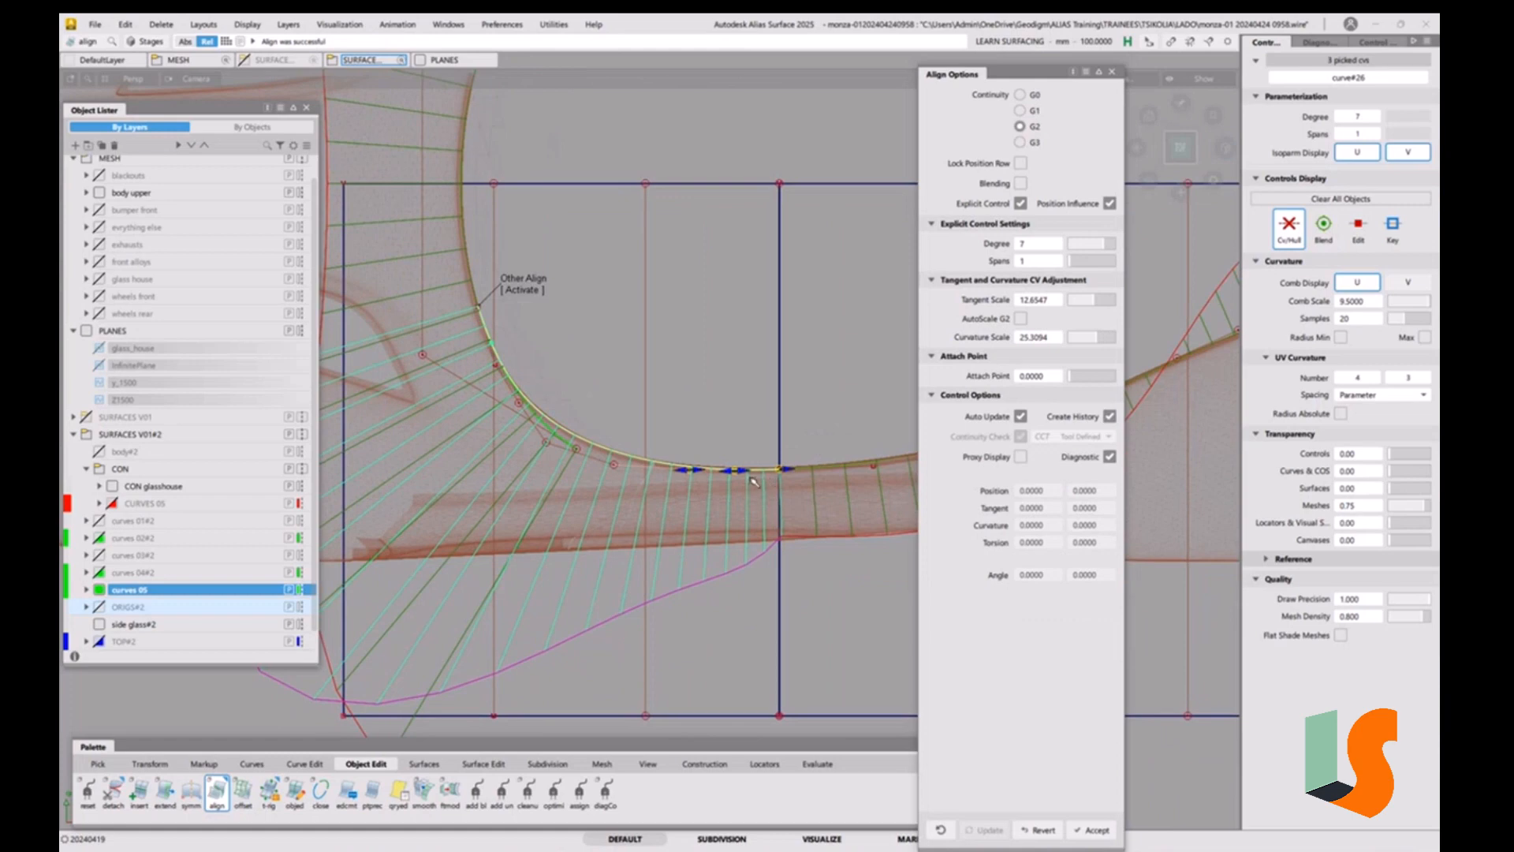
pyautogui.click(1027, 144)
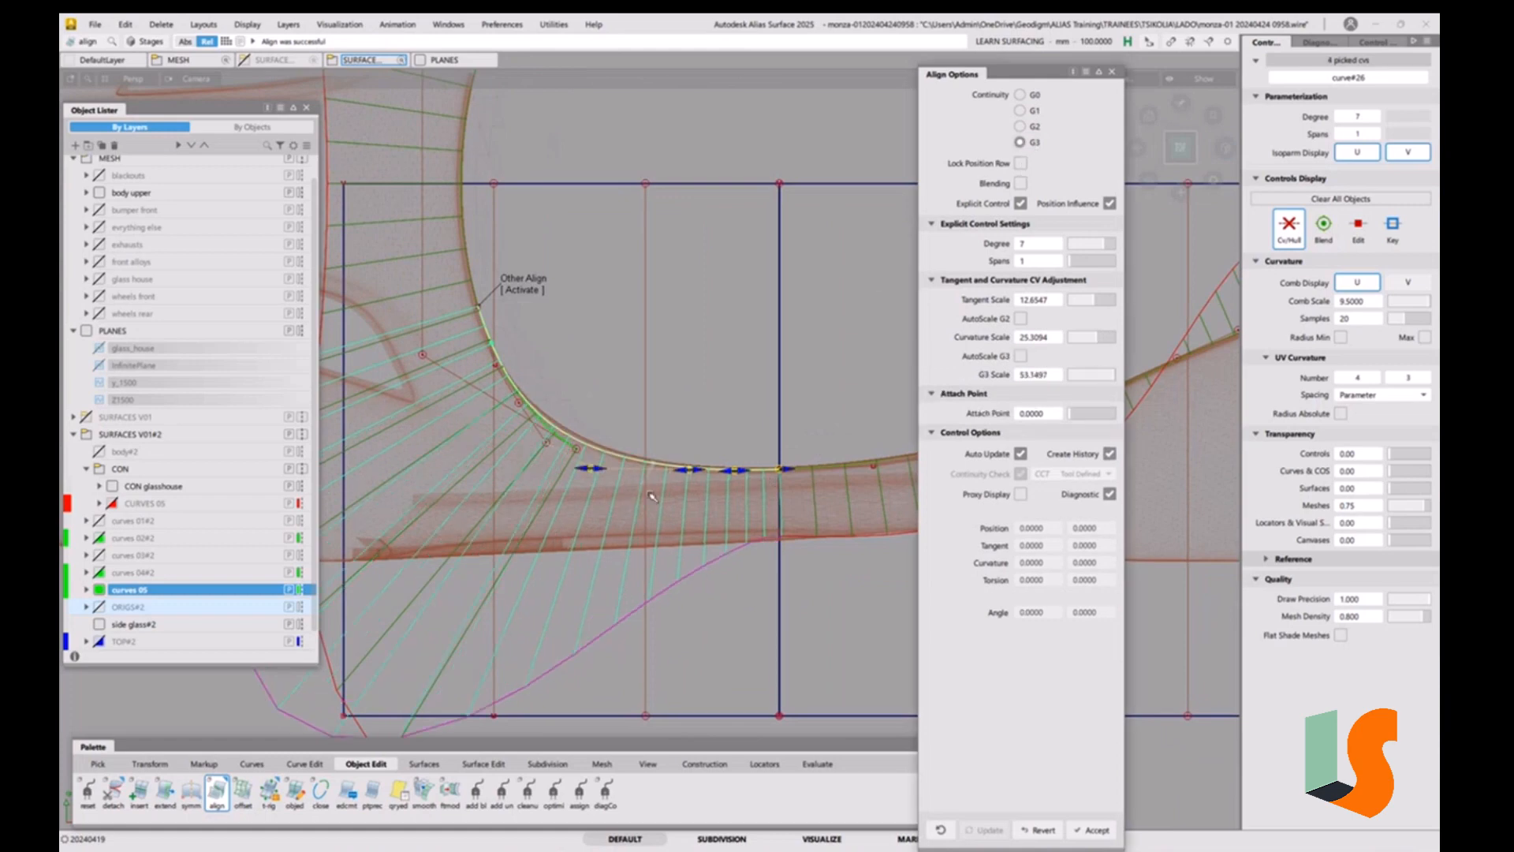
pyautogui.moveTo(690, 471); pyautogui.dragTo(602, 461)
pyautogui.keyDown('alt'); pyautogui.keyDown('shift'); pyautogui.moveTo(632, 371); pyautogui.dragTo(623, 405, button='right'); pyautogui.keyUp('shift'); pyautogui.keyUp('alt')
pyautogui.keyDown('alt'); pyautogui.keyDown('shift'); pyautogui.moveTo(694, 401); pyautogui.dragTo(632, 383, button='middle'); pyautogui.keyUp('shift'); pyautogui.keyUp('alt')
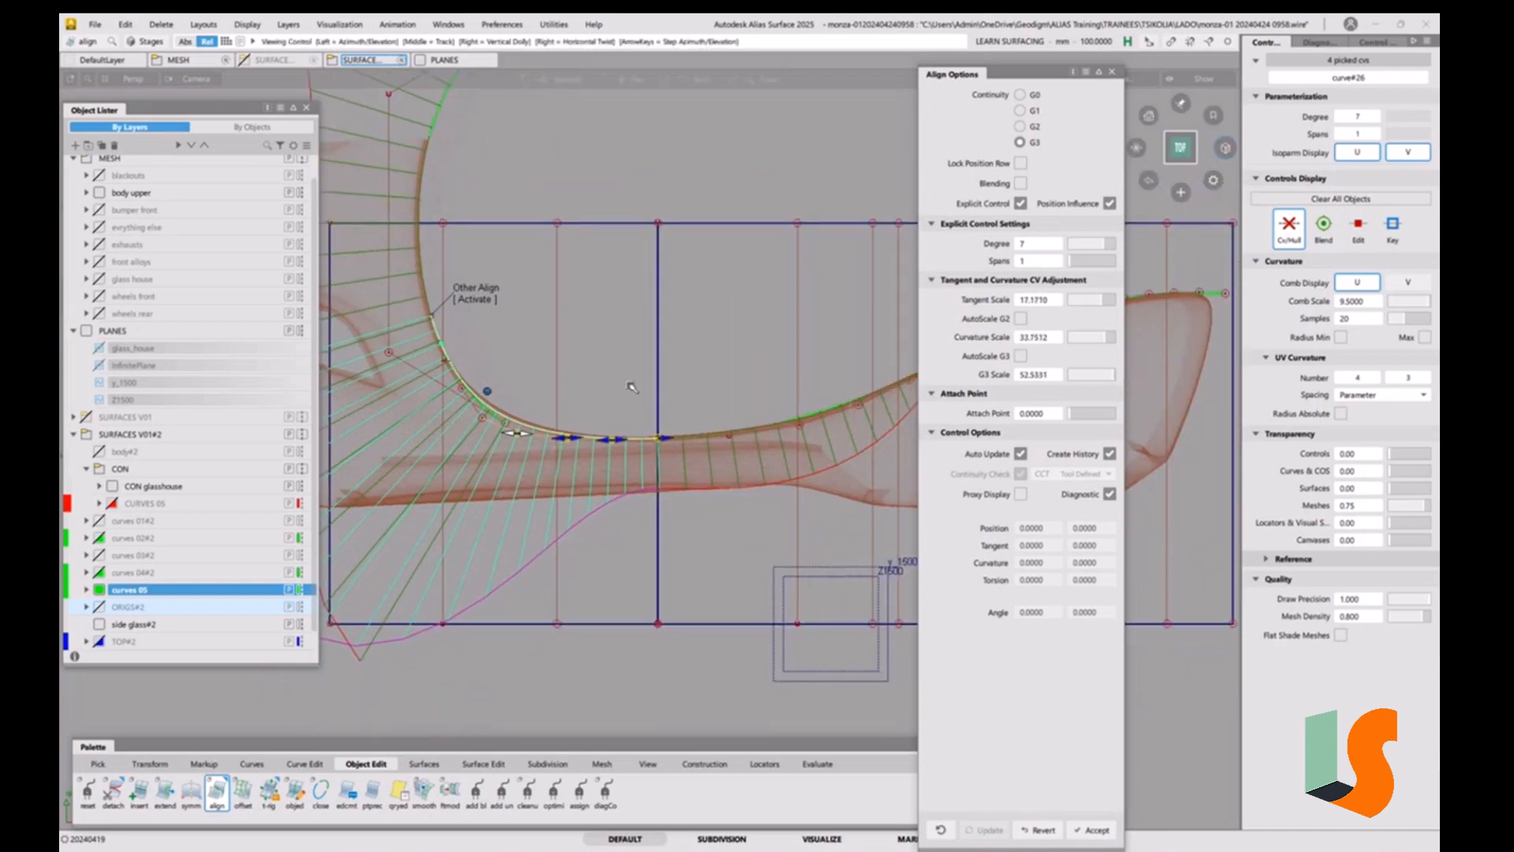
pyautogui.keyDown('ctrl'); pyautogui.keyDown('shift'); pyautogui.moveTo(702, 576); pyautogui.dragTo(564, 454); pyautogui.keyUp('shift'); pyautogui.keyUp('ctrl')
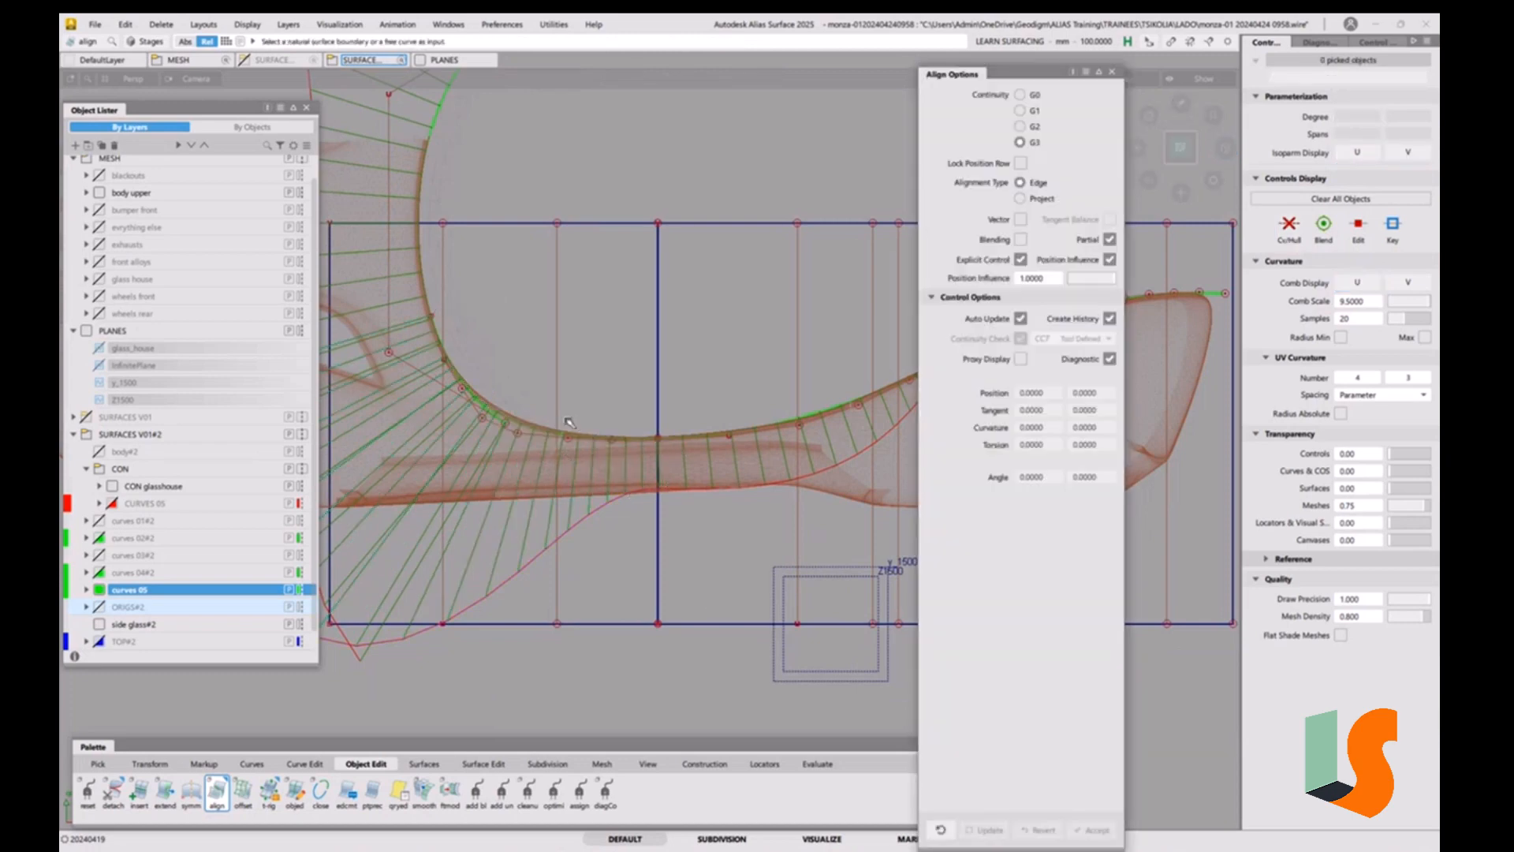
# Move the middle side segment's front end CV up onto the scanned mesh edge at the front internal surface boundary.
pyautogui.keyDown('alt'); pyautogui.keyDown('shift'); pyautogui.moveTo(653, 456); pyautogui.dragTo(751, 416, button='right'); pyautogui.keyUp('shift'); pyautogui.keyUp('alt')
pyautogui.keyDown('alt'); pyautogui.keyDown('shift'); pyautogui.moveTo(751, 416); pyautogui.dragTo(514, 386, button='middle'); pyautogui.keyUp('shift'); pyautogui.keyUp('alt')
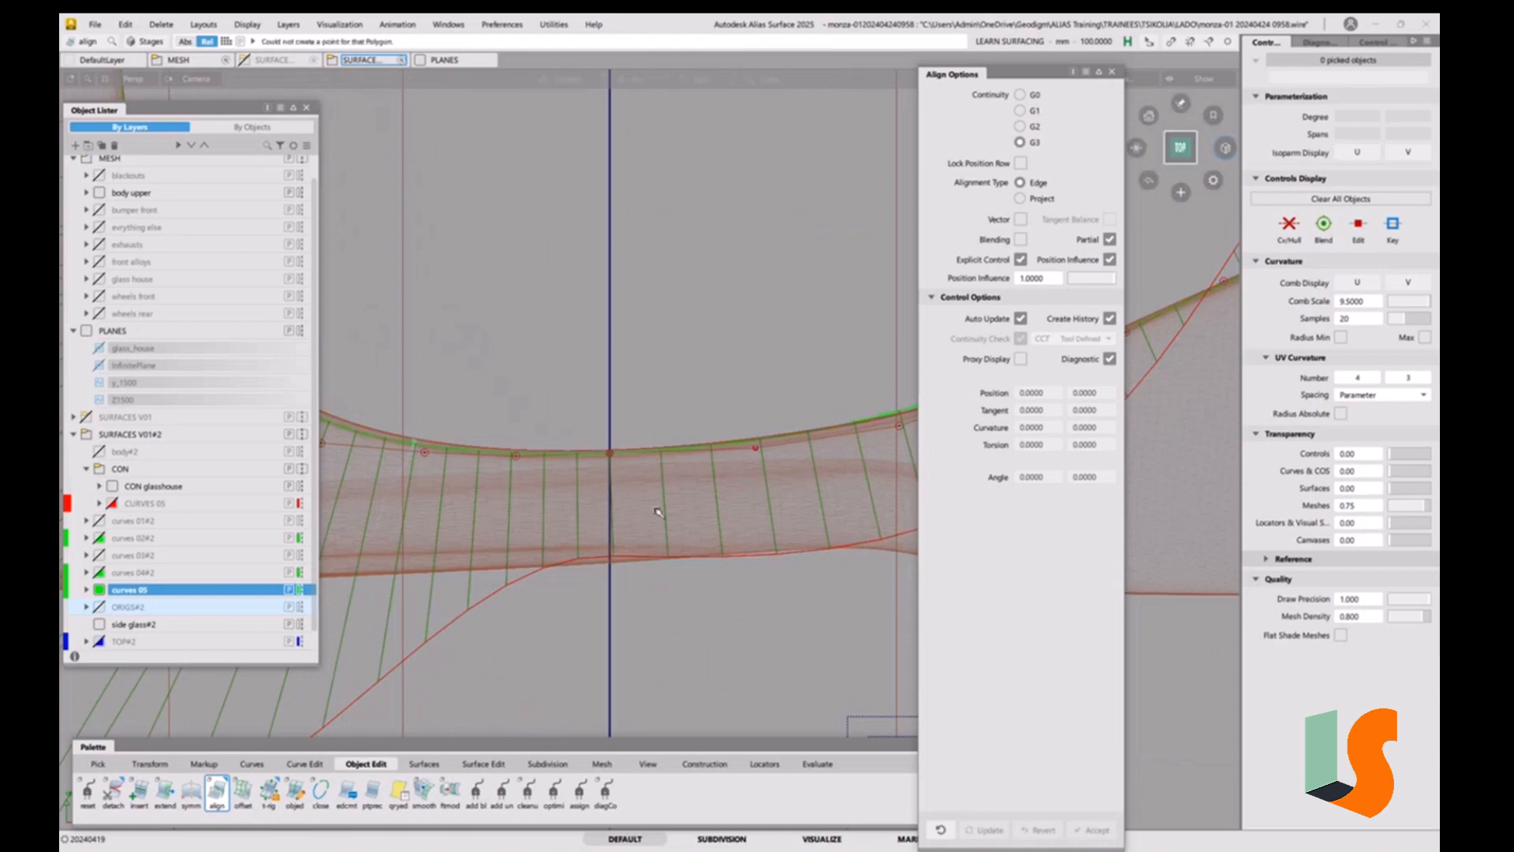
pyautogui.keyDown('alt'); pyautogui.keyDown('shift'); pyautogui.moveTo(655, 504); pyautogui.dragTo(662, 323, button='right'); pyautogui.keyUp('shift'); pyautogui.keyUp('alt')
pyautogui.keyDown('alt'); pyautogui.keyDown('shift'); pyautogui.moveTo(777, 430); pyautogui.dragTo(307, 287, button='middle'); pyautogui.keyUp('shift'); pyautogui.keyUp('alt')
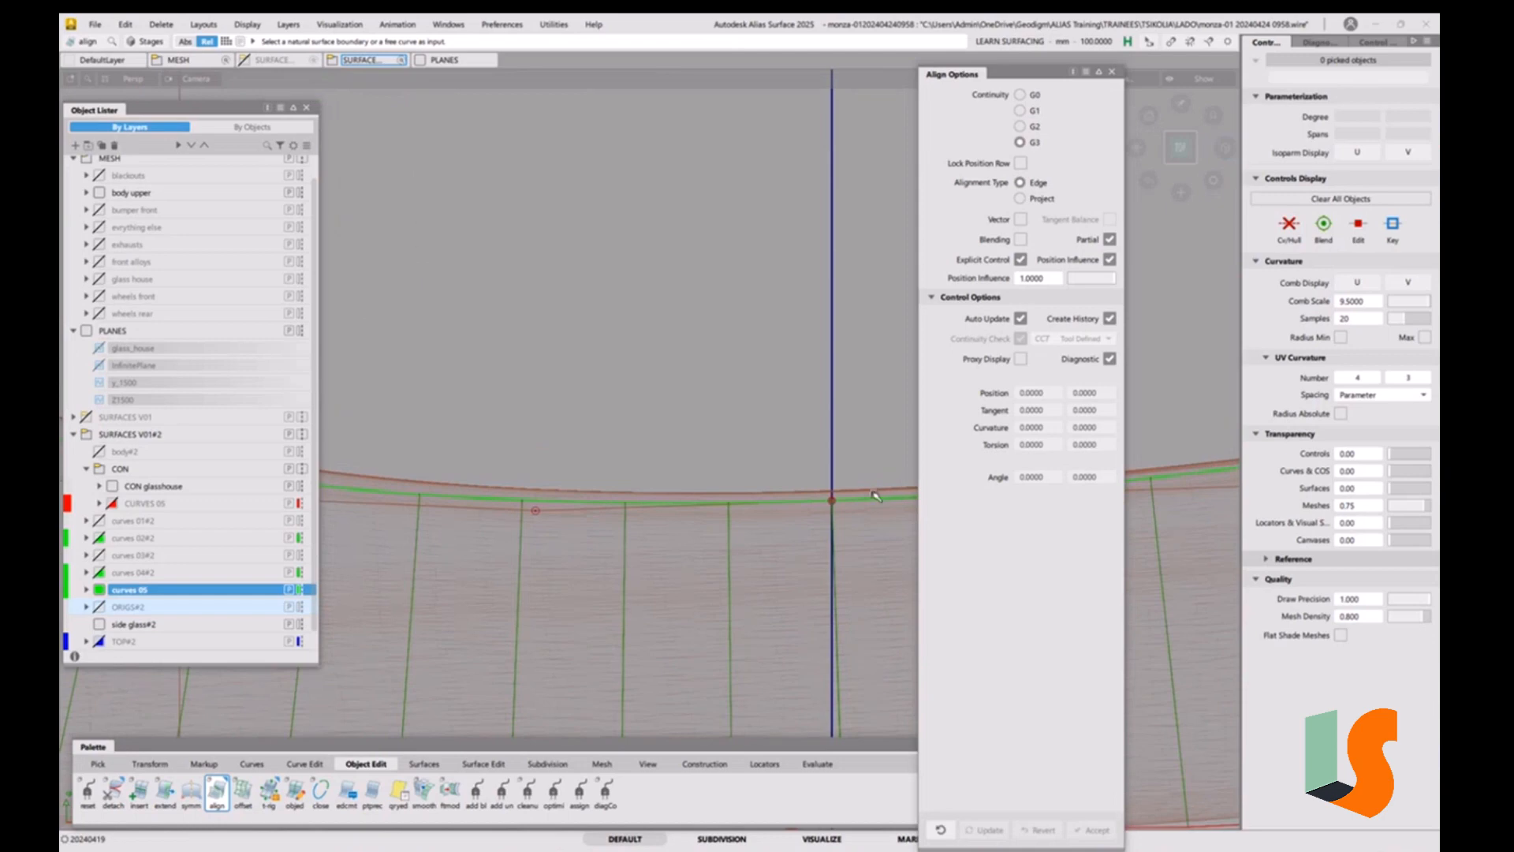
pyautogui.press('t')
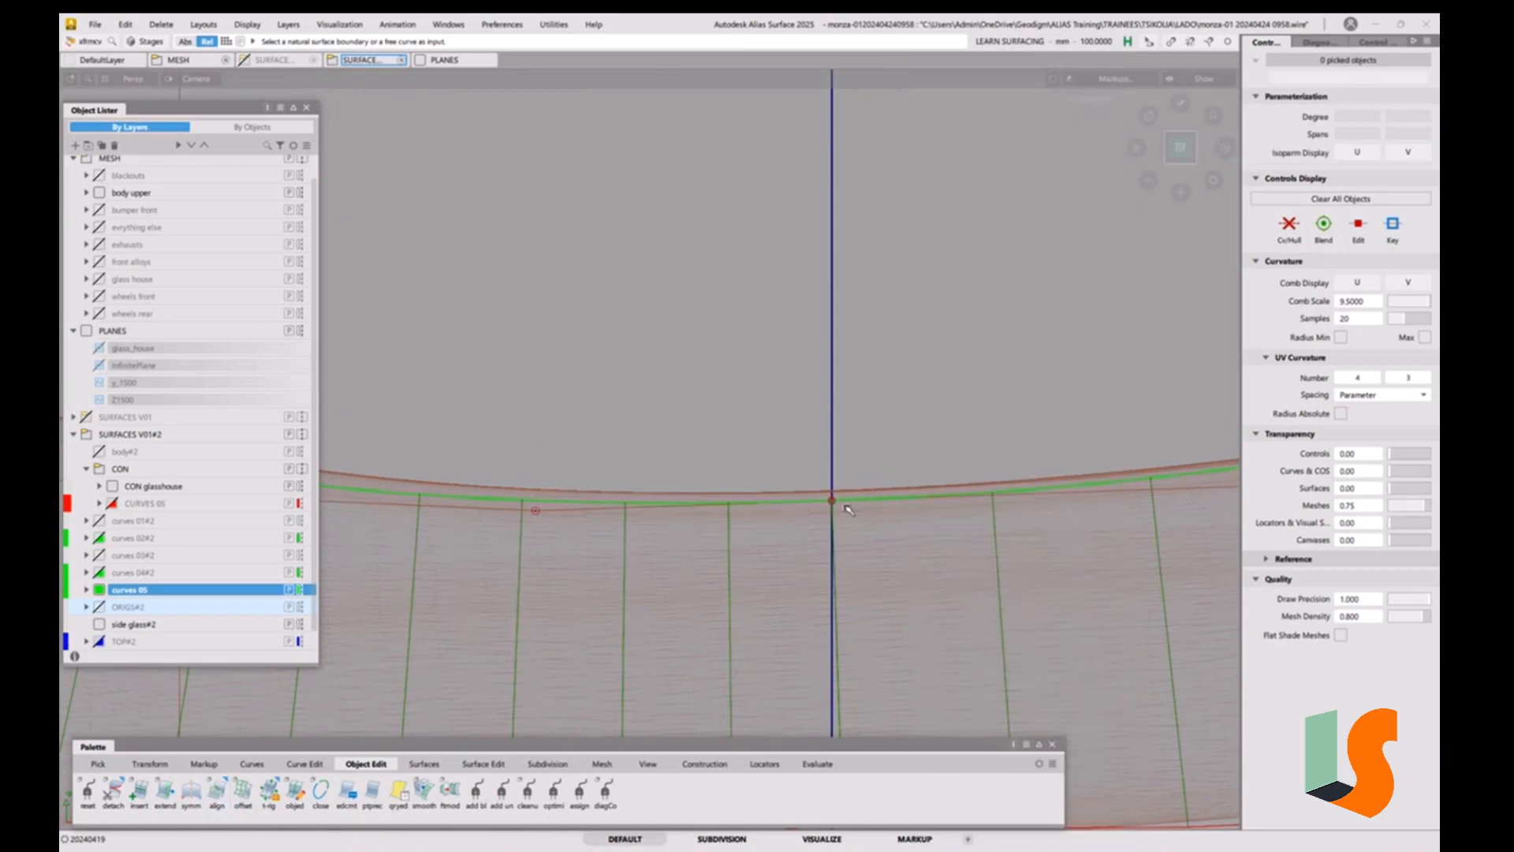
pyautogui.hotkey('alt', 'shift')
pyautogui.click(834, 502)
pyautogui.click(861, 509)
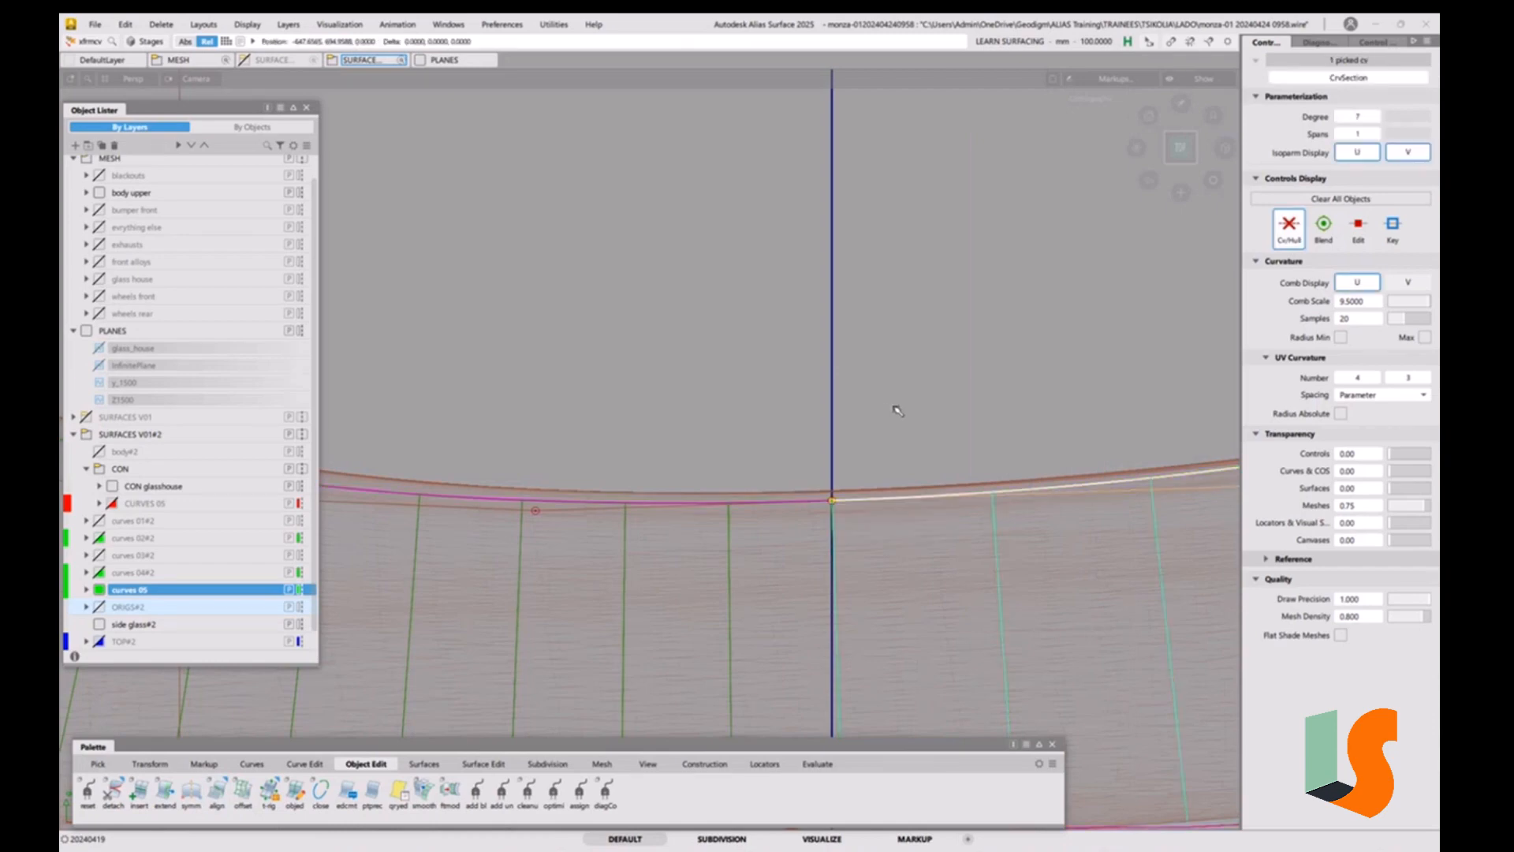
pyautogui.moveTo(893, 407); pyautogui.dragTo(897, 398, button='middle')
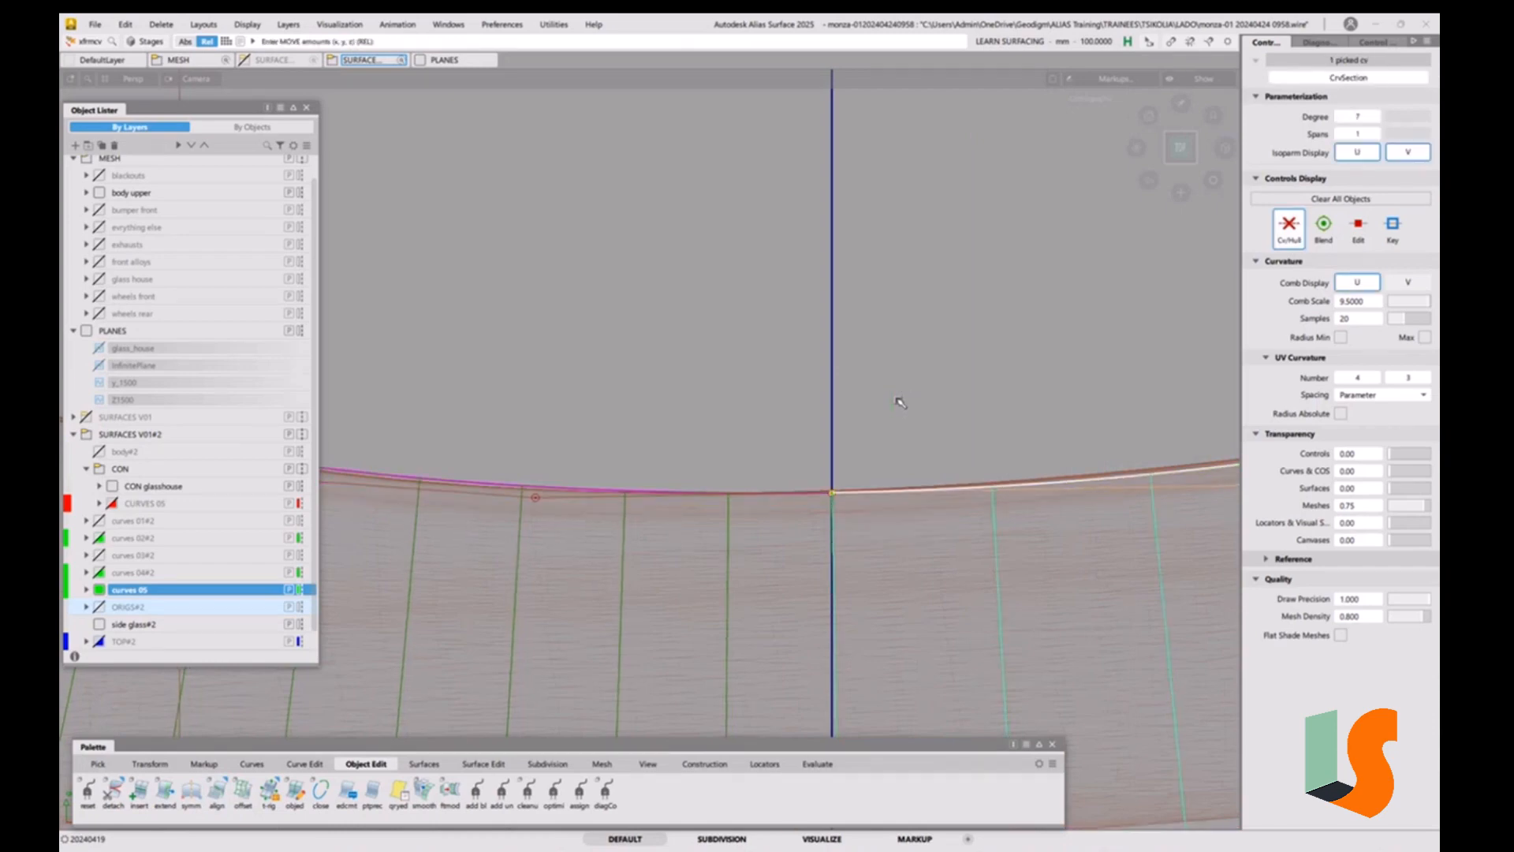
# Try repositioning the second CV from the front of the middle side segment against the mesh edge and undo the move.
pyautogui.keyDown('alt'); pyautogui.keyDown('shift'); pyautogui.moveTo(897, 398); pyautogui.dragTo(850, 513, button='right'); pyautogui.keyUp('shift'); pyautogui.keyUp('alt')
pyautogui.click(851, 514)
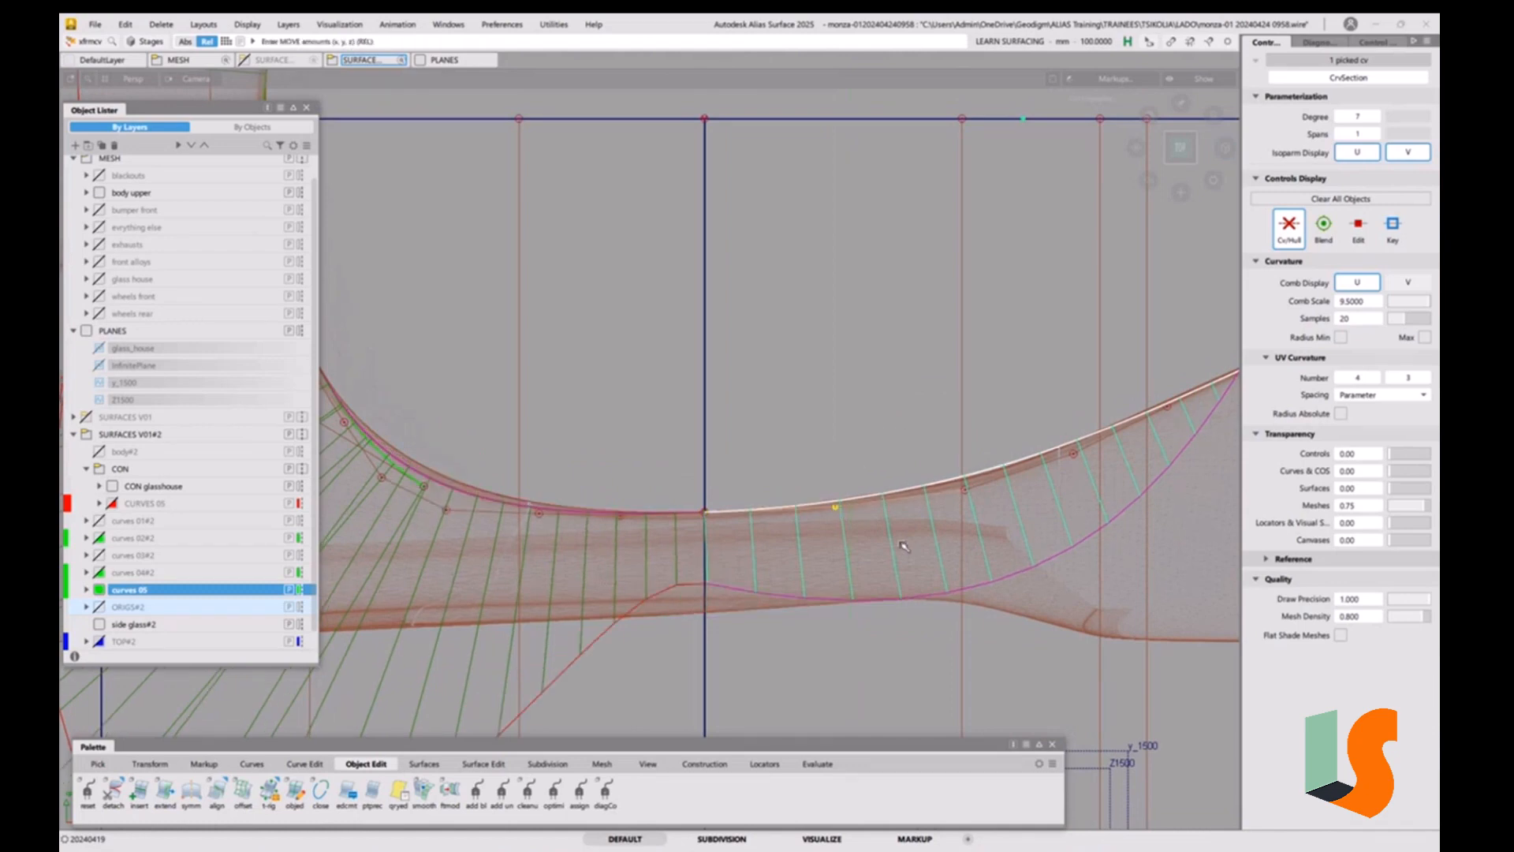
pyautogui.keyDown('alt'); pyautogui.keyDown('shift'); pyautogui.moveTo(902, 548); pyautogui.dragTo(777, 448, button='right'); pyautogui.keyUp('shift'); pyautogui.keyUp('alt')
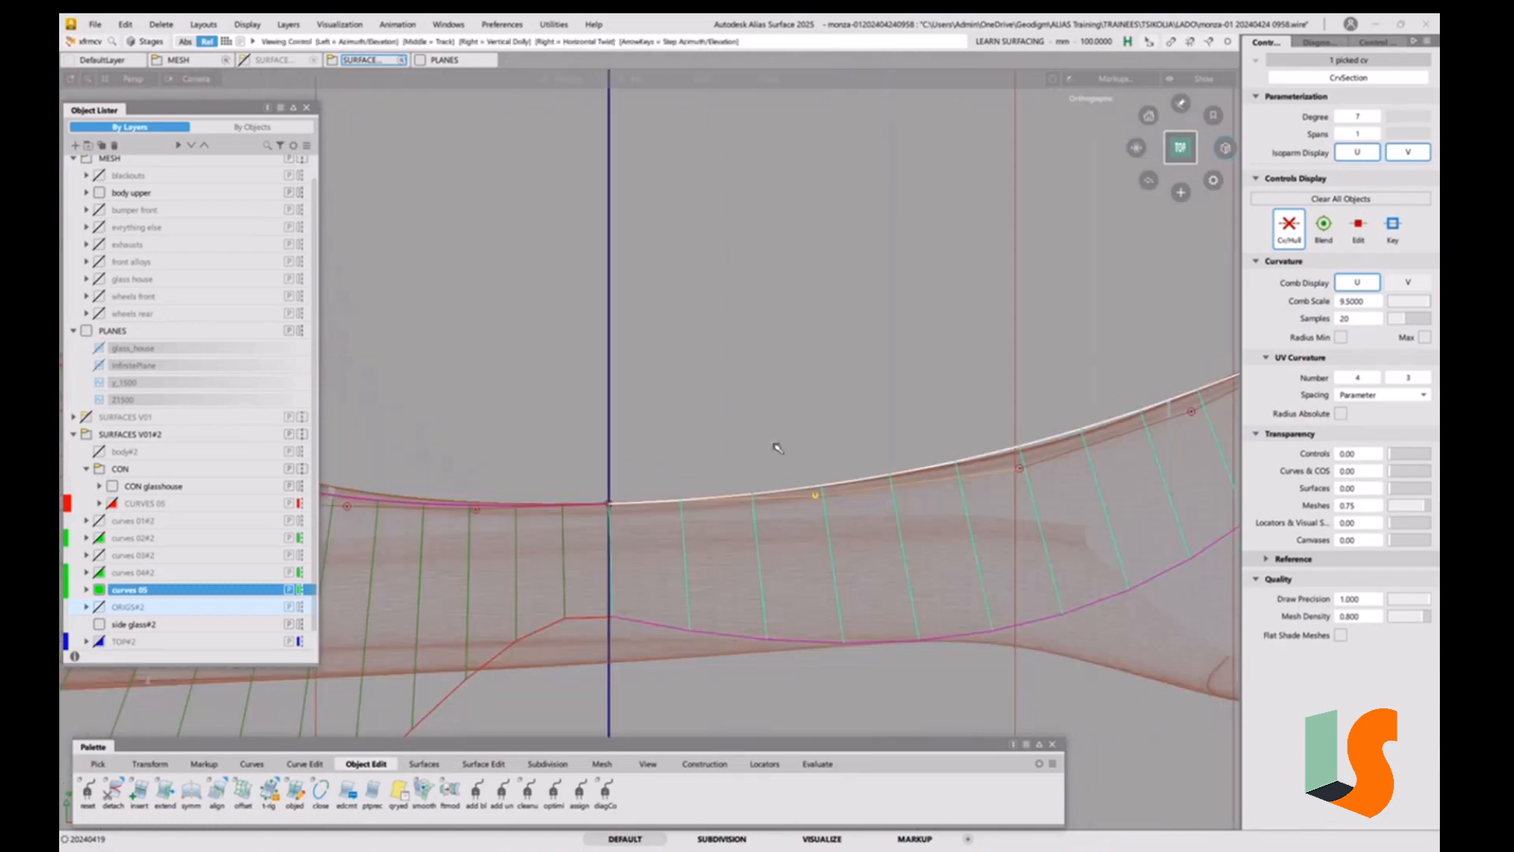
pyautogui.hotkey('ctrl', 'z')
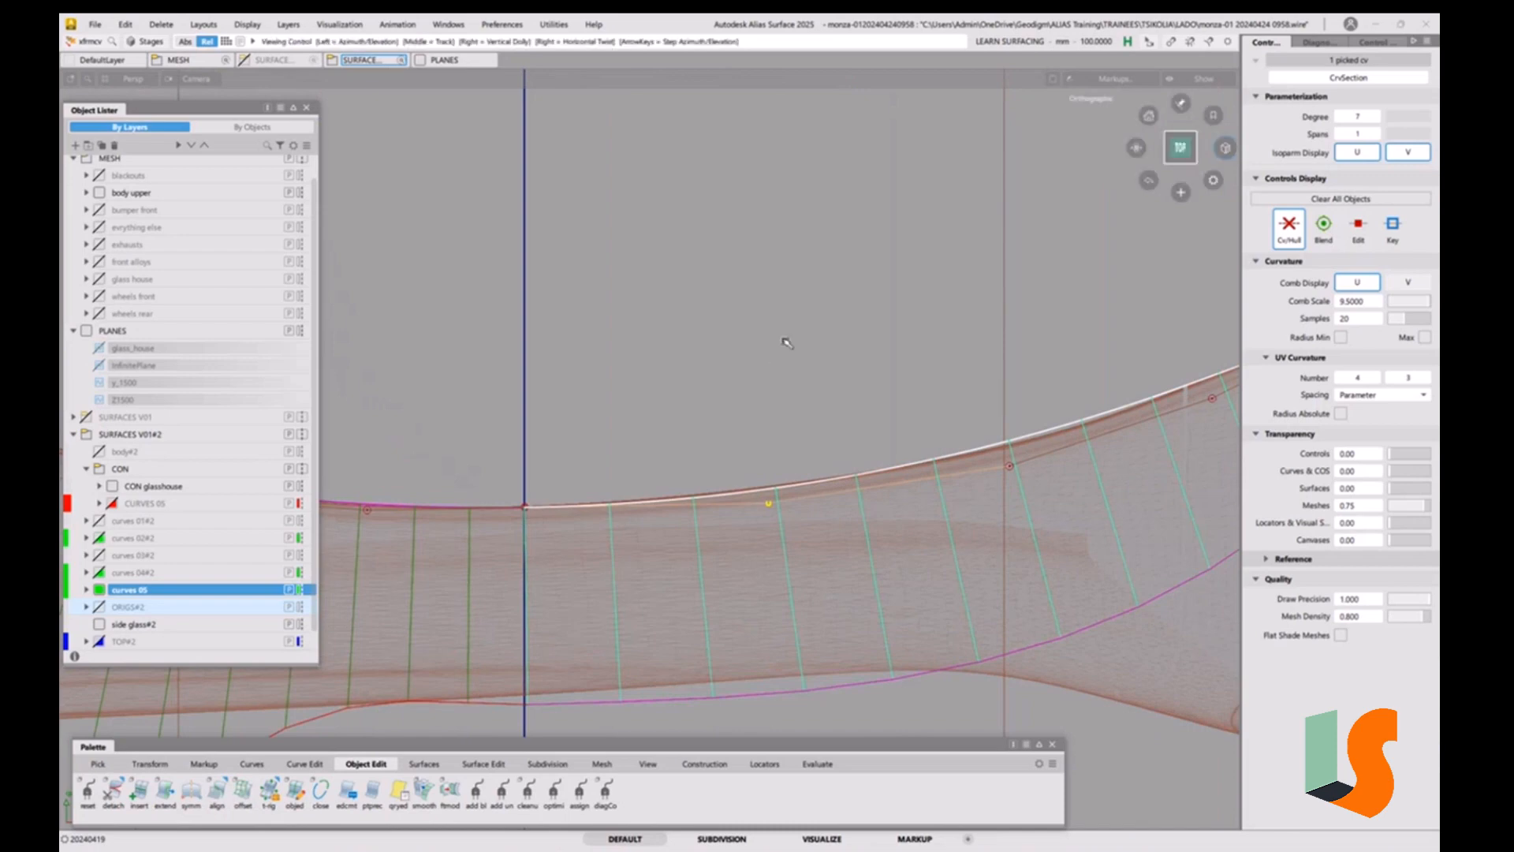
# Pick the middle side segment's third CV and then its second CV, examining the mesh fit and curvature comb along the segment.
pyautogui.keyDown('alt'); pyautogui.keyDown('shift'); pyautogui.moveTo(784, 342); pyautogui.dragTo(659, 561, button='right'); pyautogui.keyUp('shift'); pyautogui.keyUp('alt')
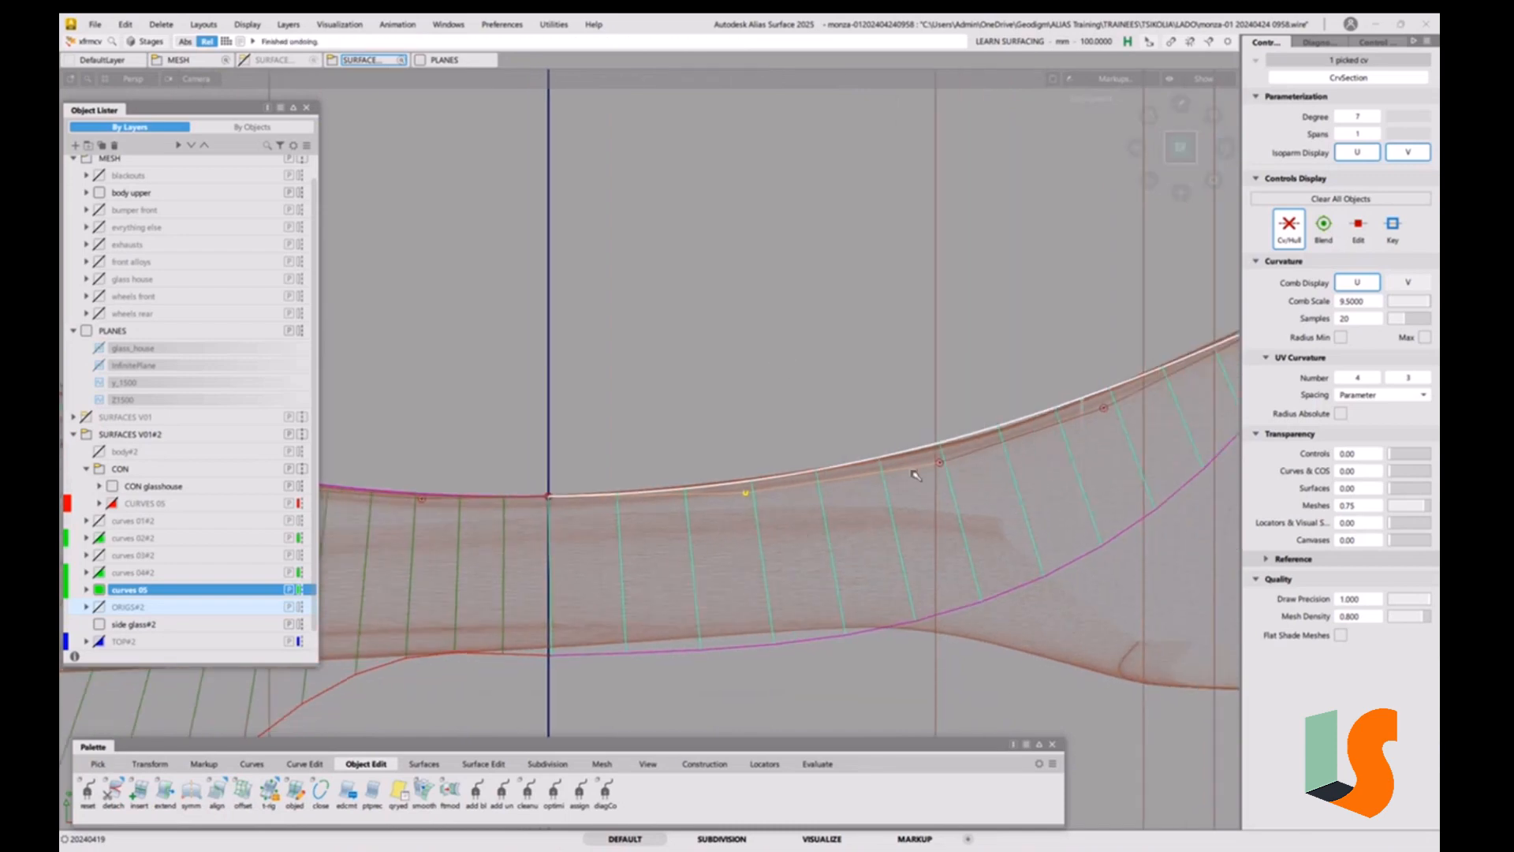
pyautogui.keyDown('alt'); pyautogui.keyDown('shift'); pyautogui.moveTo(945, 471); pyautogui.dragTo(844, 505, button='middle'); pyautogui.keyUp('shift'); pyautogui.keyUp('alt')
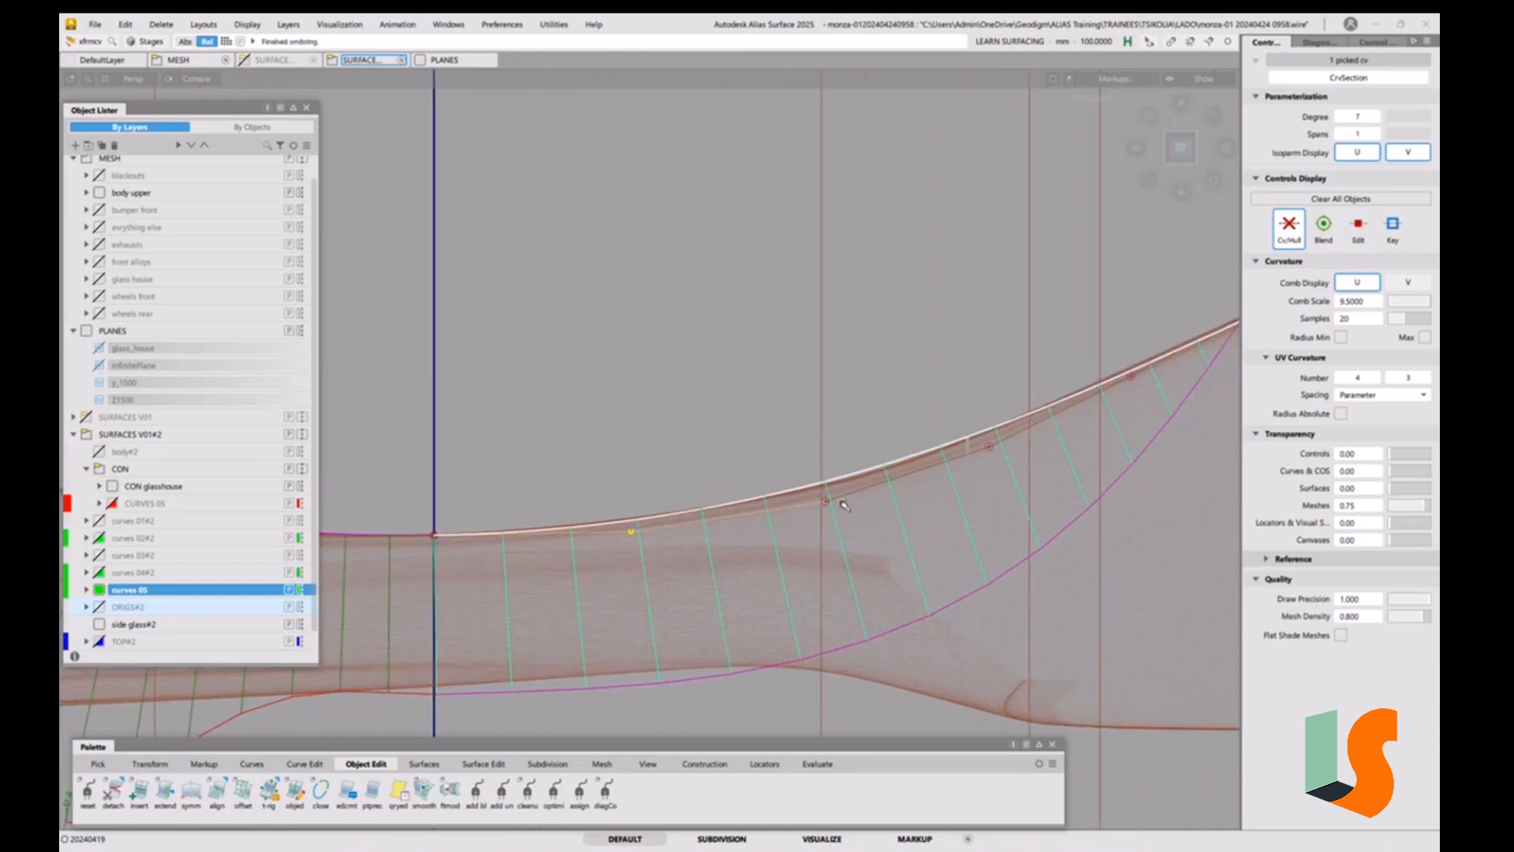
pyautogui.click(827, 502)
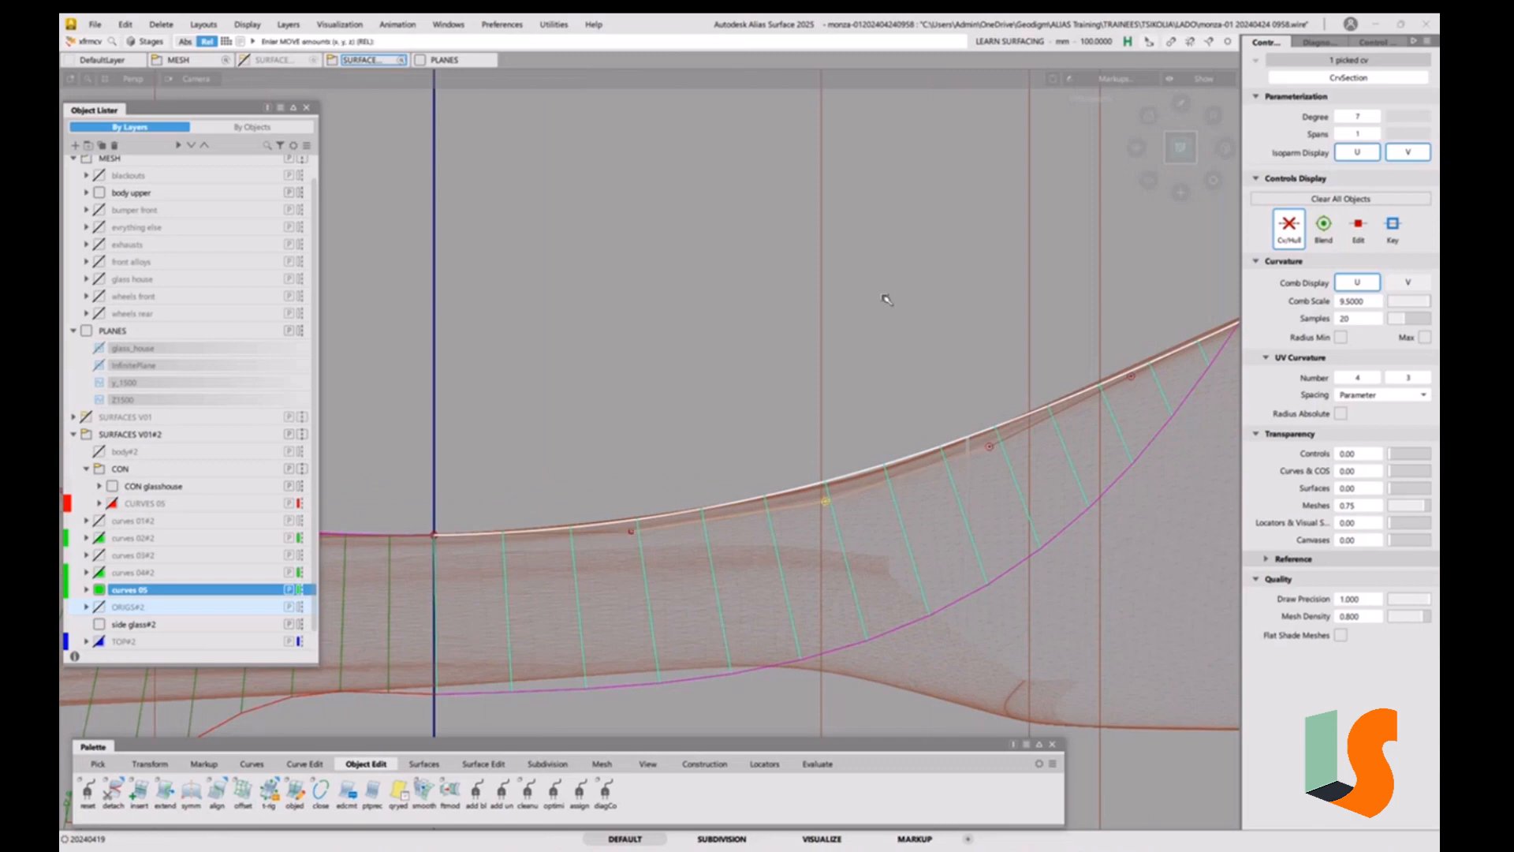
pyautogui.click(631, 532)
pyautogui.keyDown('alt'); pyautogui.keyDown('shift'); pyautogui.moveTo(745, 386); pyautogui.dragTo(759, 522, button='right'); pyautogui.keyUp('shift'); pyautogui.keyUp('alt')
pyautogui.keyDown('alt'); pyautogui.keyDown('shift'); pyautogui.moveTo(865, 444); pyautogui.dragTo(848, 487, button='middle'); pyautogui.keyUp('shift'); pyautogui.keyUp('alt')
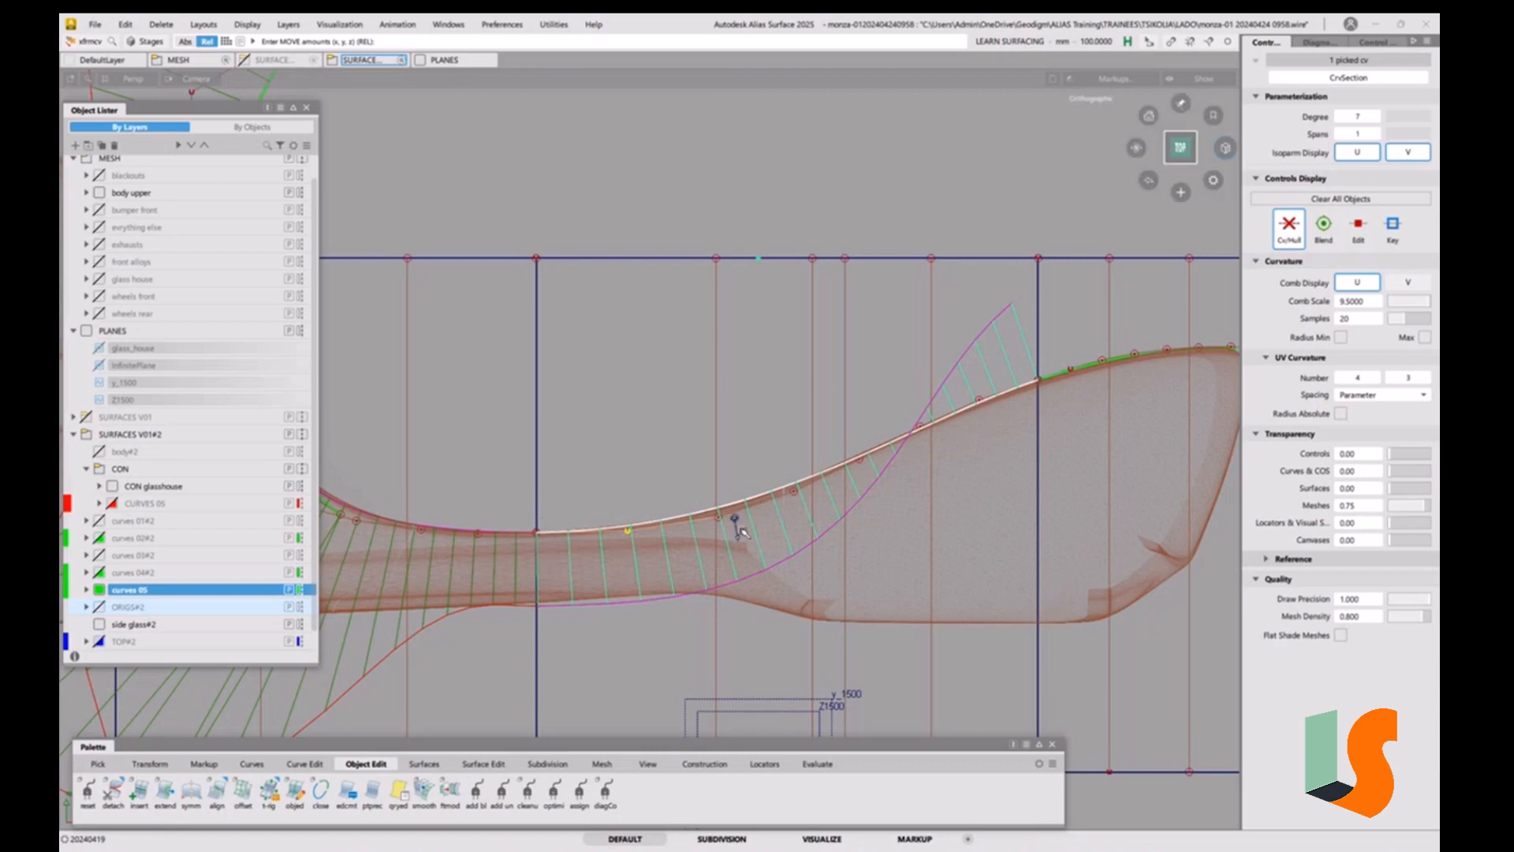
# Compare the segment's front end with the scanned mesh edge in perspective and orthographic projection.
pyautogui.moveTo(740, 526)
pyautogui.keyDown('alt'); pyautogui.keyDown('shift'); pyautogui.mouseDown(button='right')
pyautogui.moveTo(783, 514)
pyautogui.moveTo(749, 530)
pyautogui.mouseUp(button='right'); pyautogui.keyUp('shift'); pyautogui.keyUp('alt')
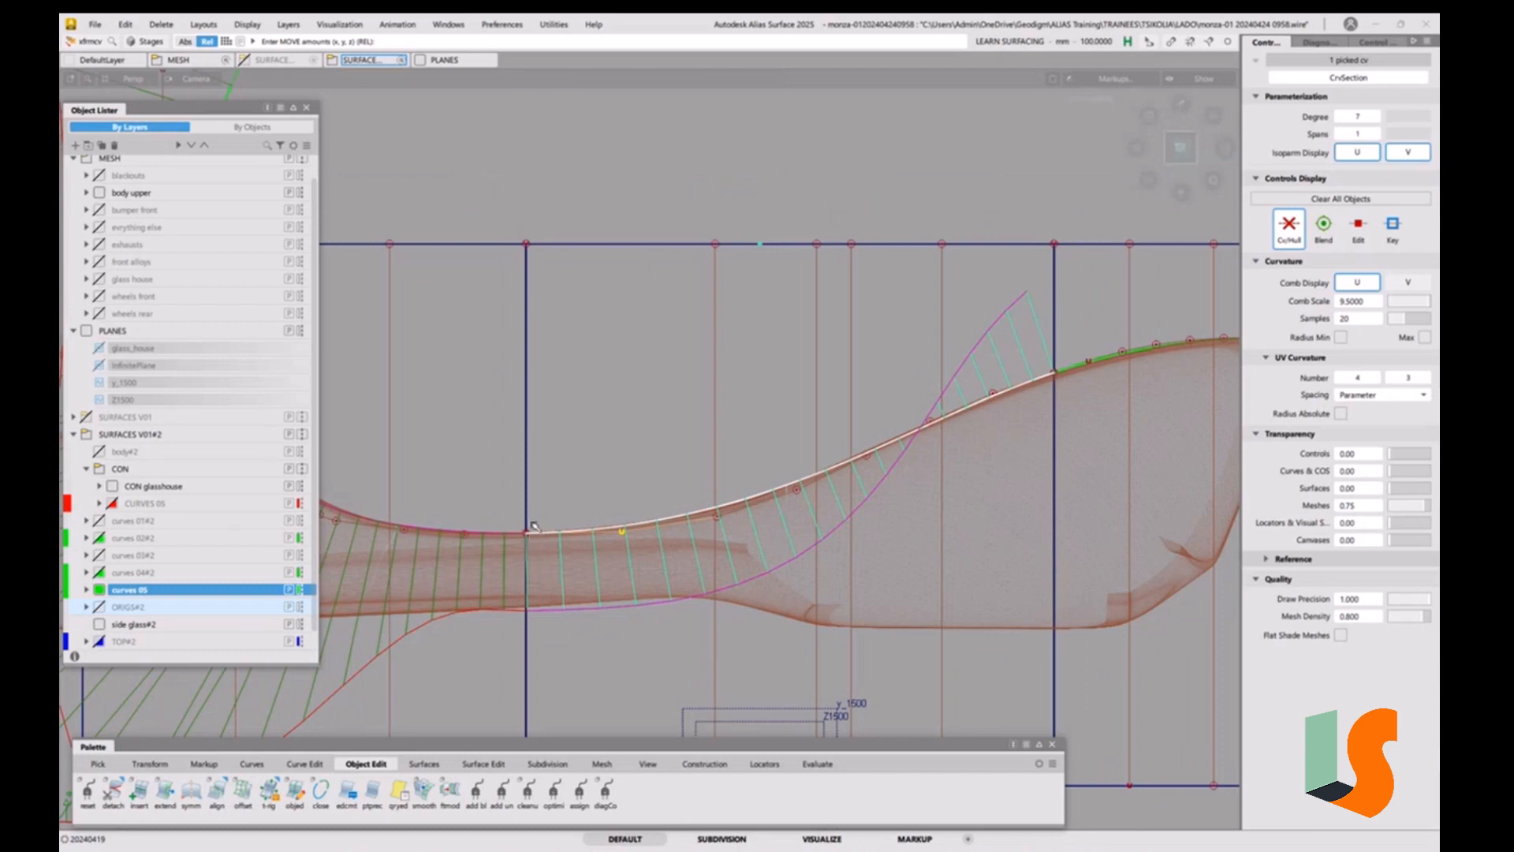
pyautogui.keyDown('alt'); pyautogui.keyDown('shift'); pyautogui.moveTo(533, 523); pyautogui.dragTo(490, 602, button='right'); pyautogui.keyUp('shift'); pyautogui.keyUp('alt')
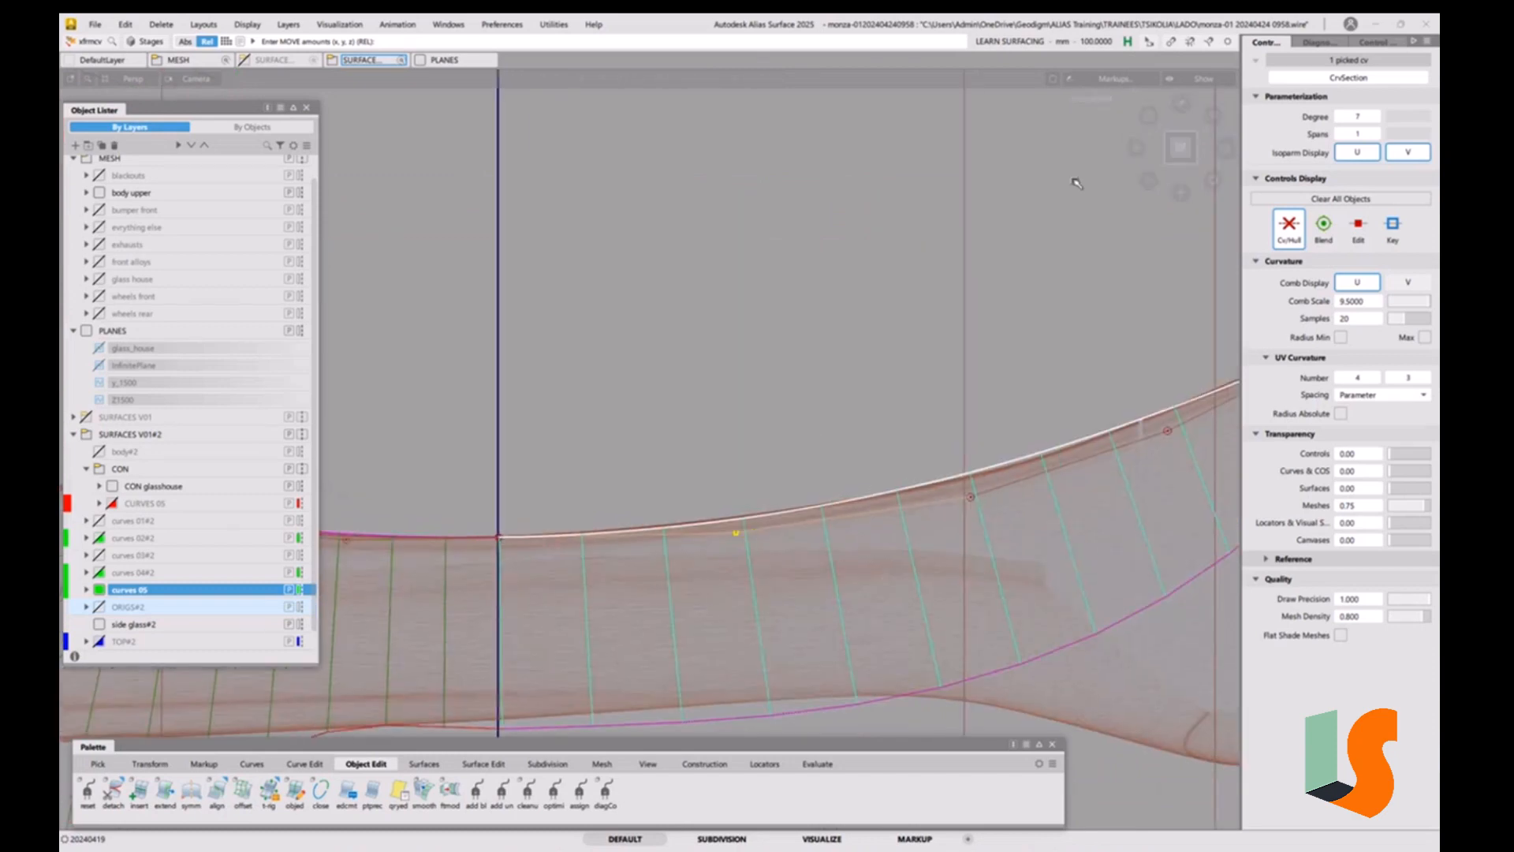
pyautogui.click(1179, 147)
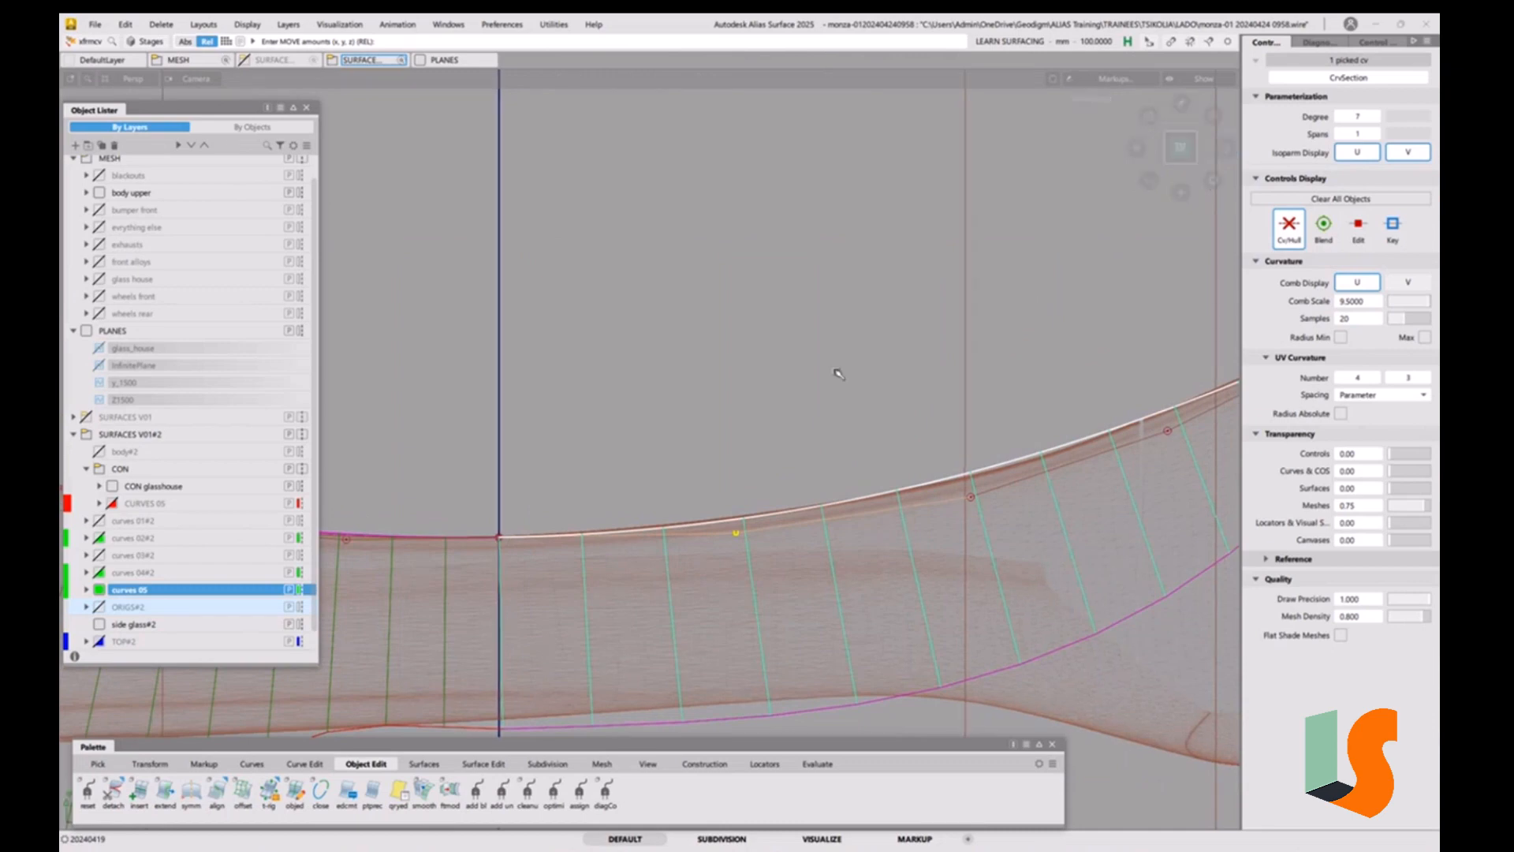
pyautogui.click(1181, 146)
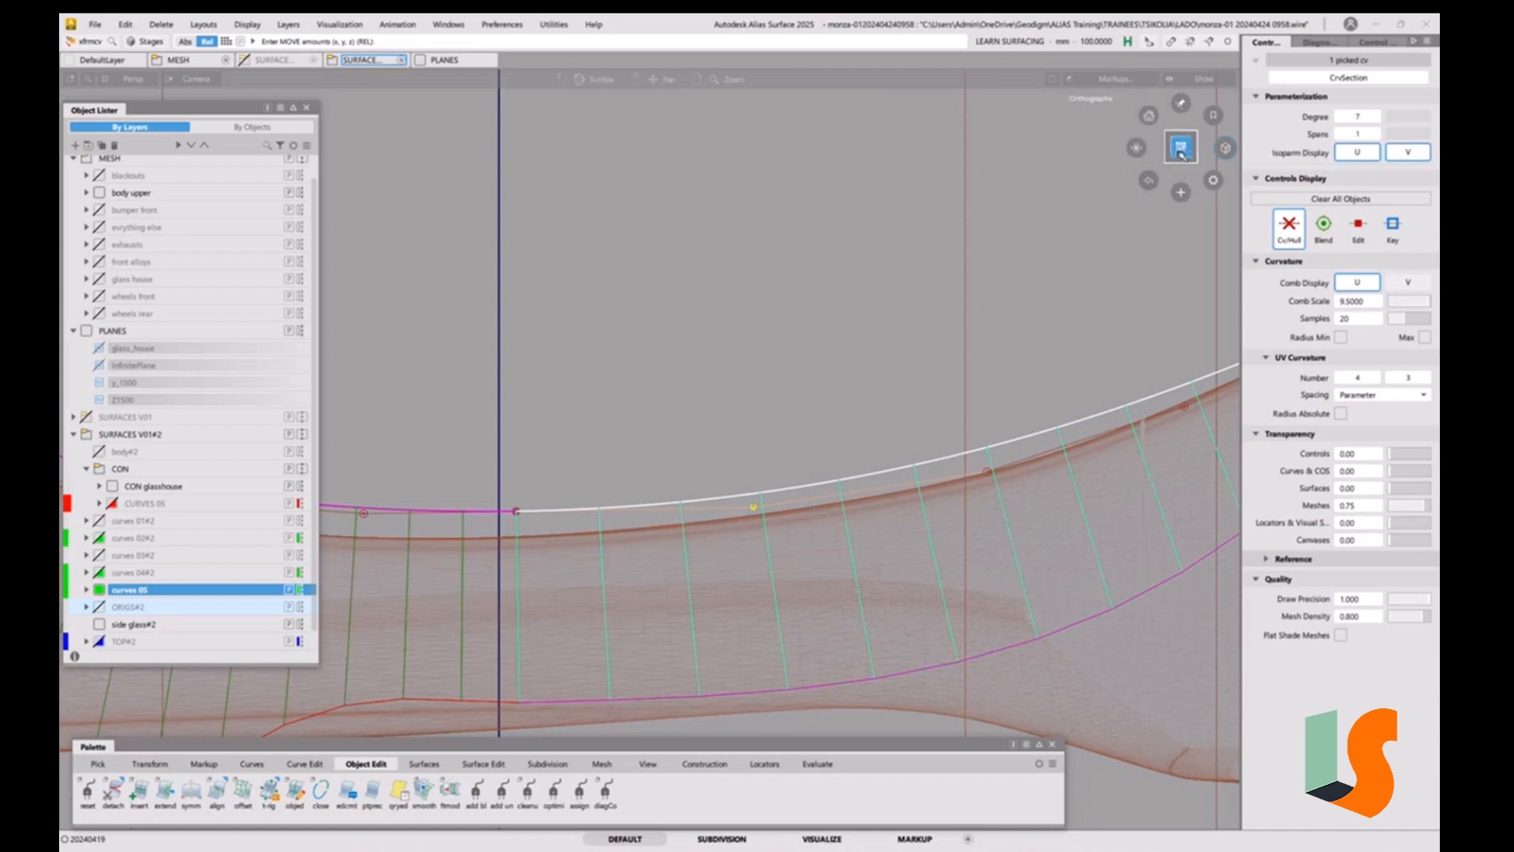
pyautogui.click(1180, 149)
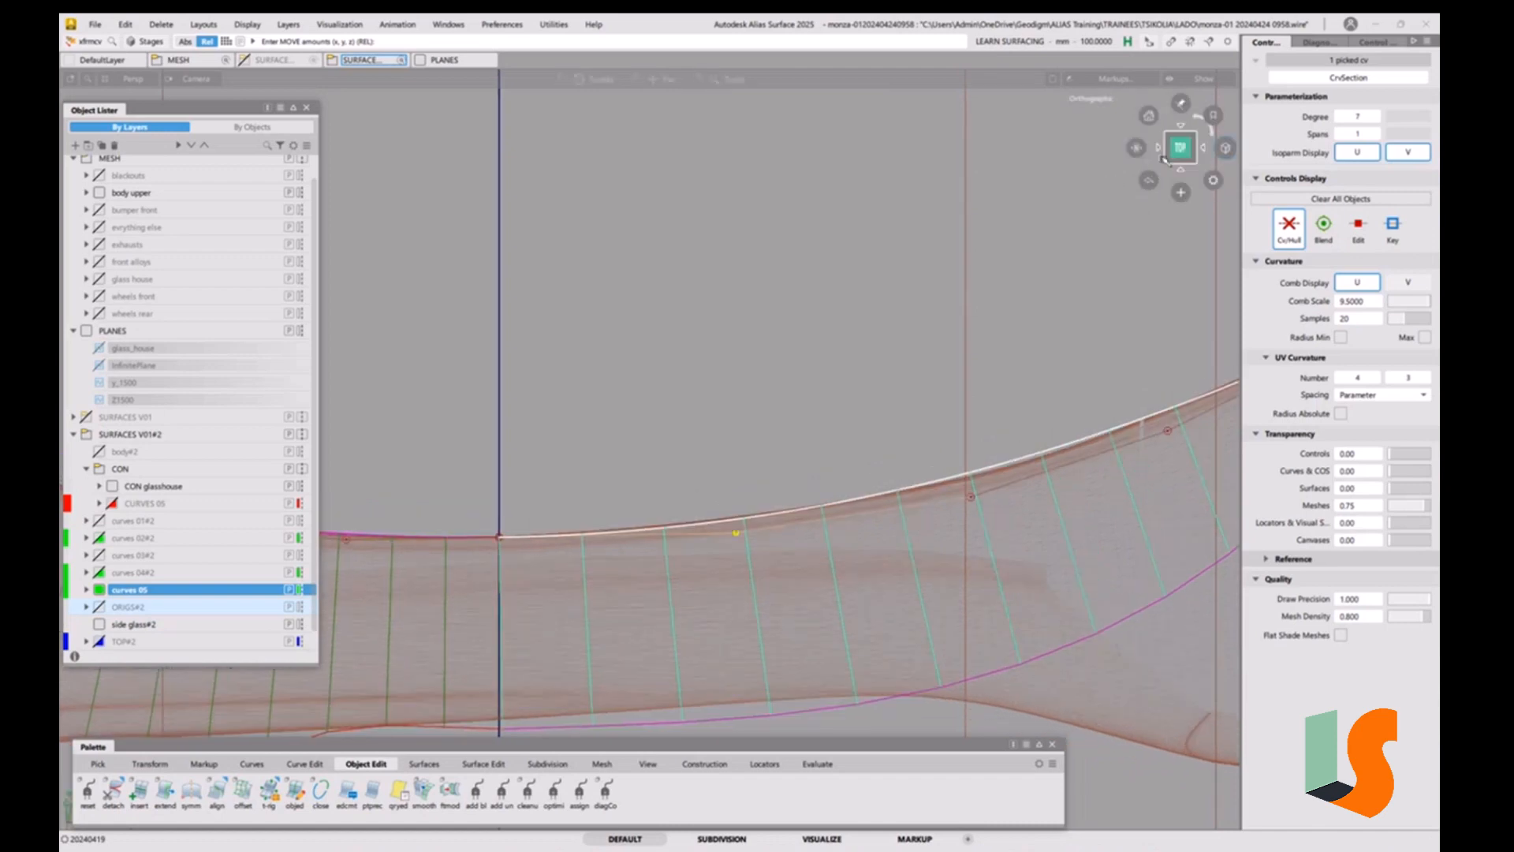